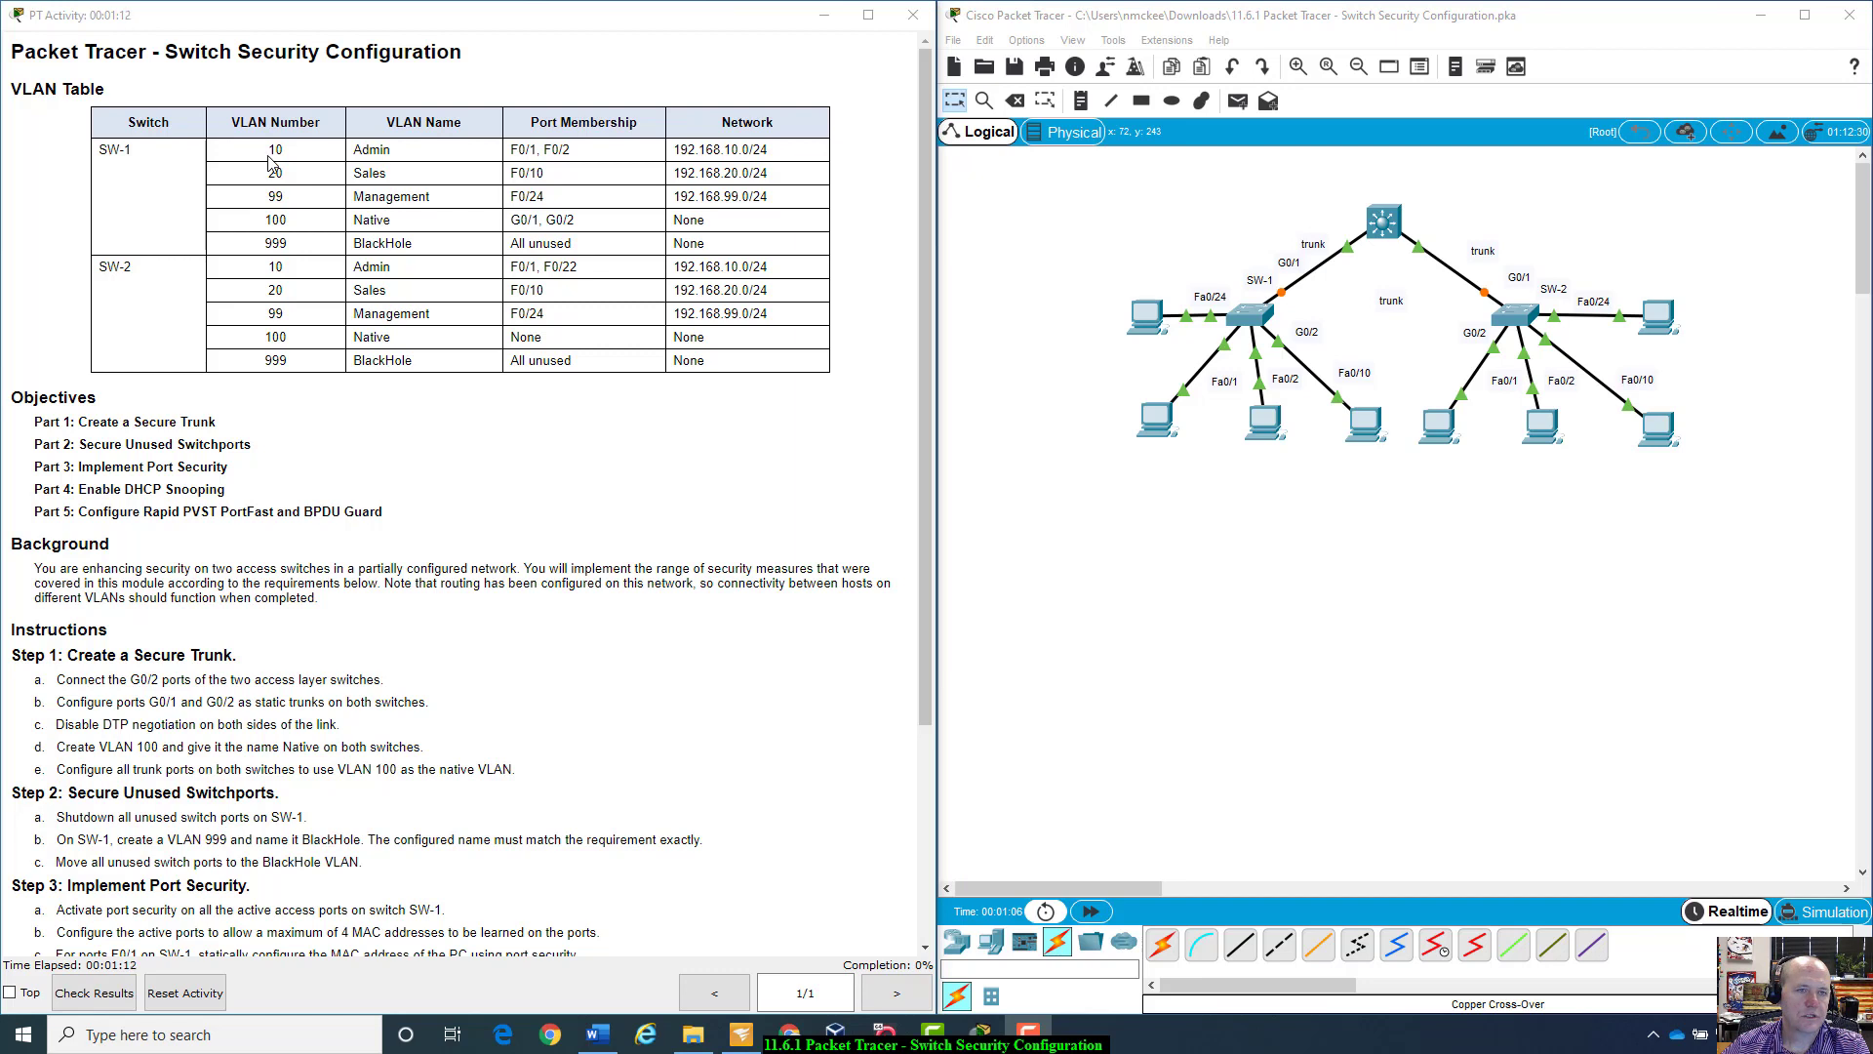
# Step: Review the VLAN table's port memberships and networks for SW-1 and SW-2, then the activity's objectives and instructions
pyautogui.moveTo(268, 151); pyautogui.dragTo(782, 151)
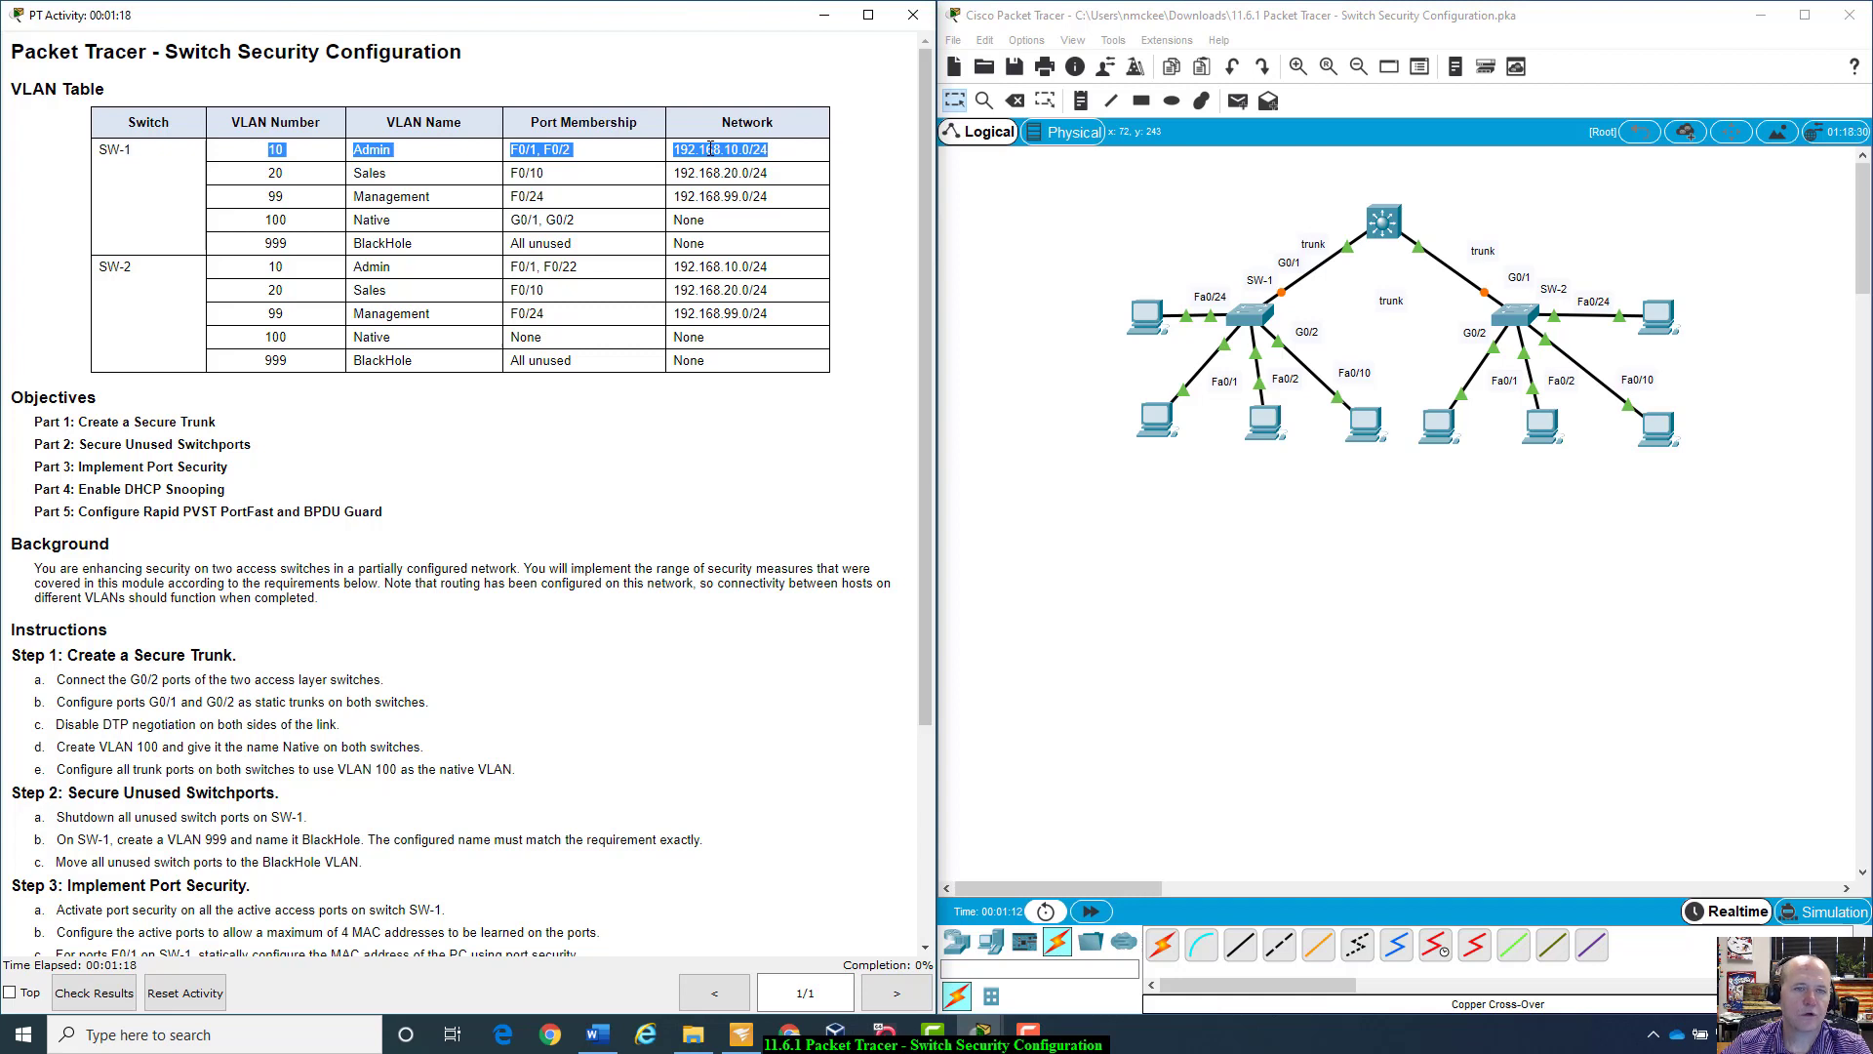
pyautogui.moveTo(271, 176); pyautogui.dragTo(624, 203)
pyautogui.click(625, 224)
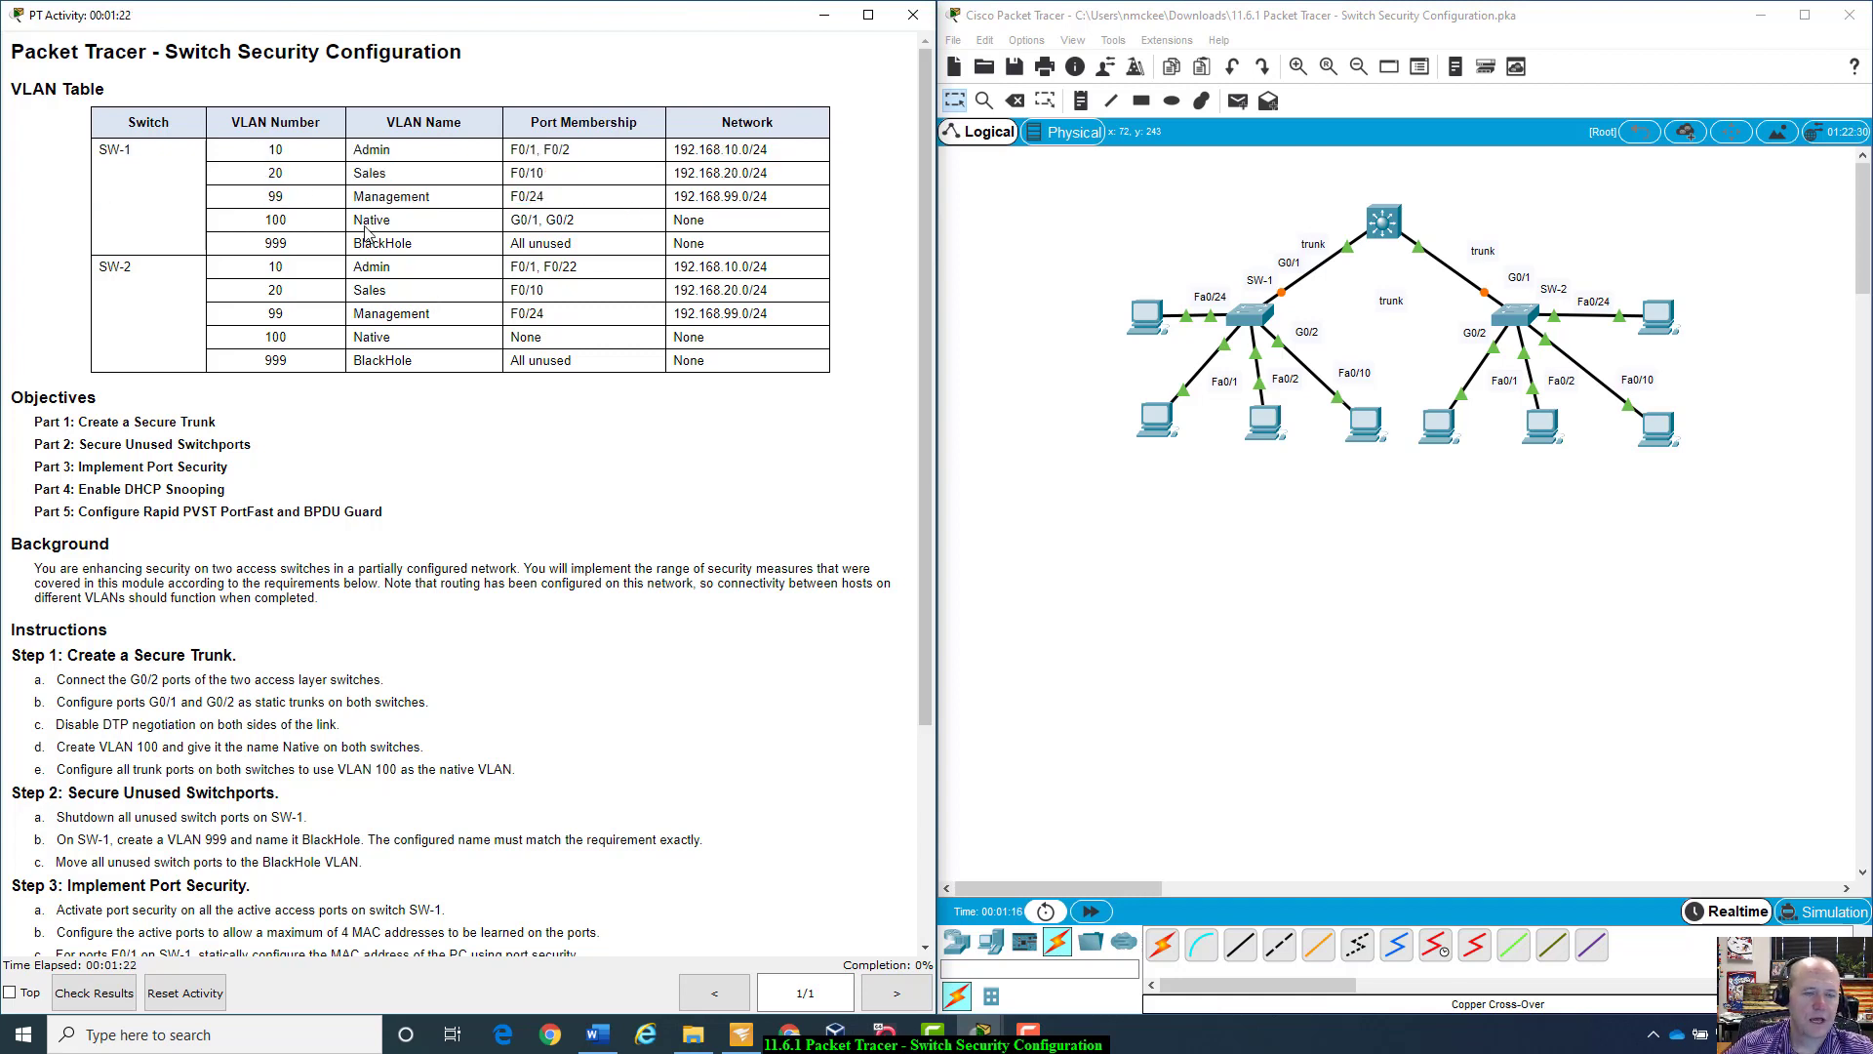
pyautogui.moveTo(518, 222); pyautogui.dragTo(601, 224)
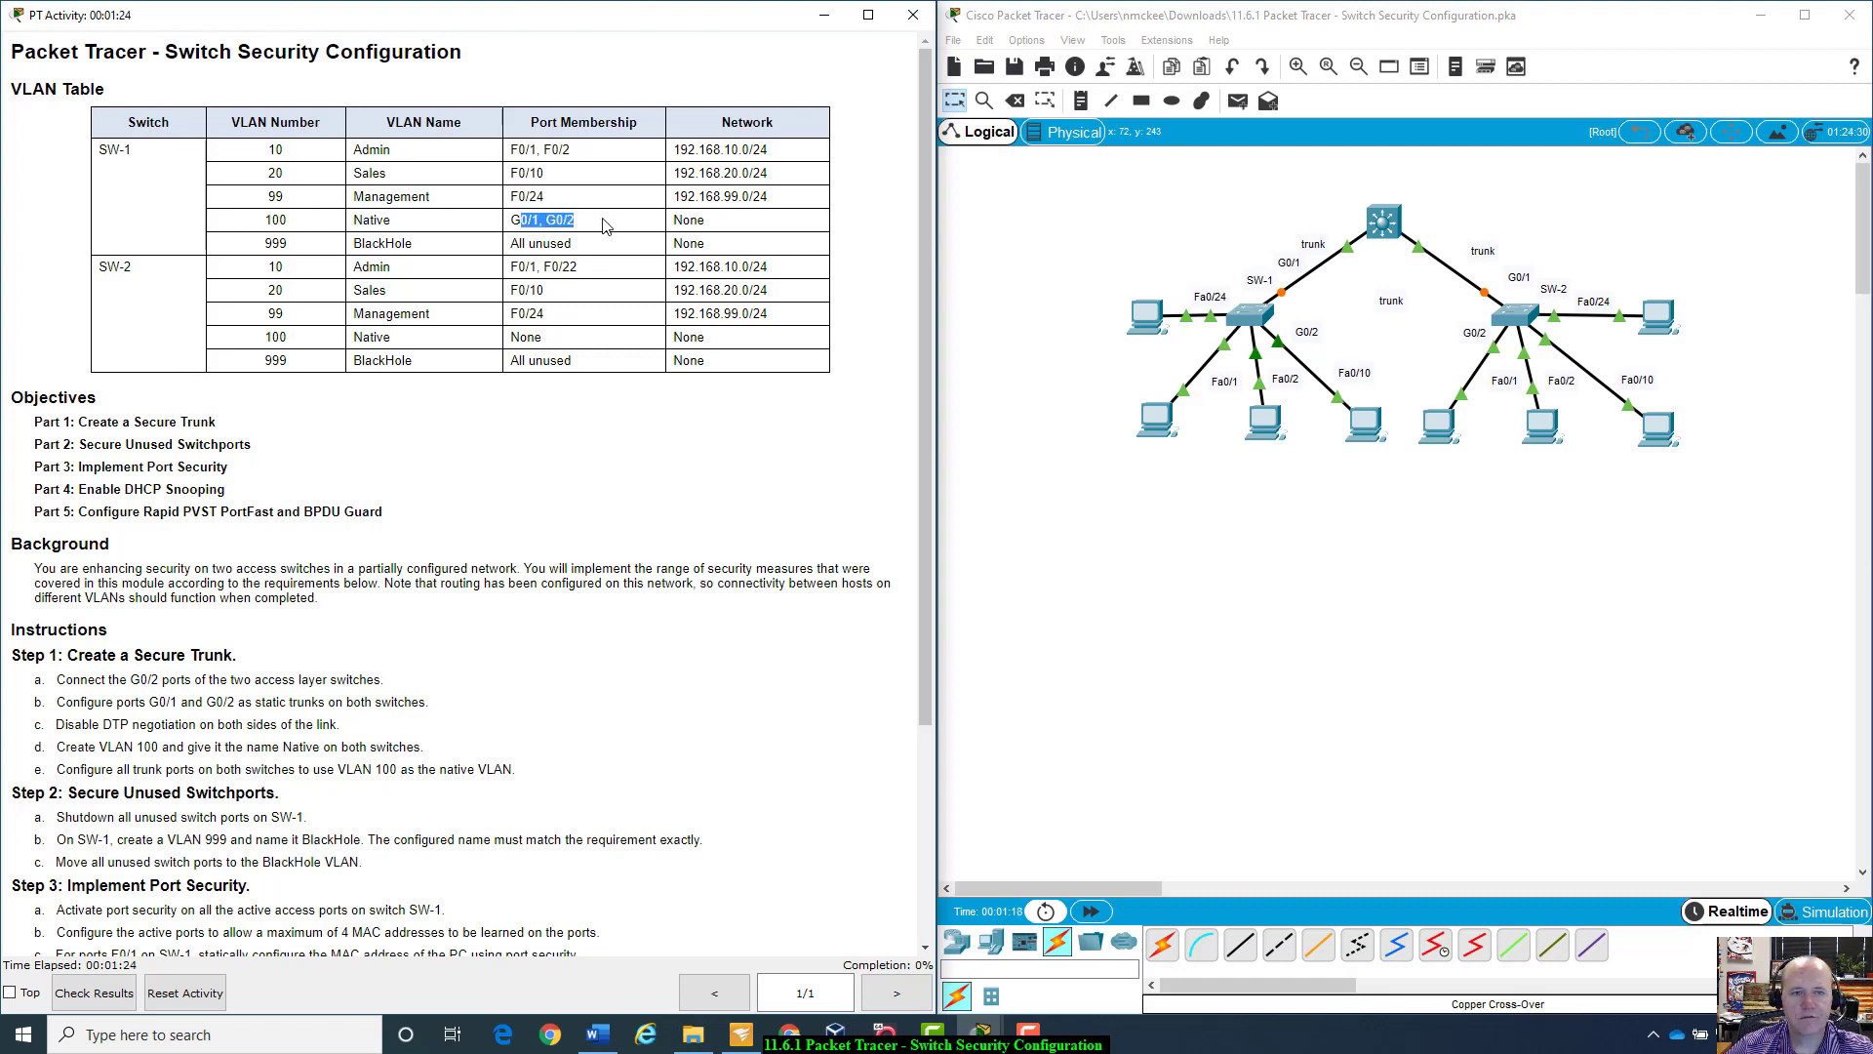
pyautogui.click(604, 226)
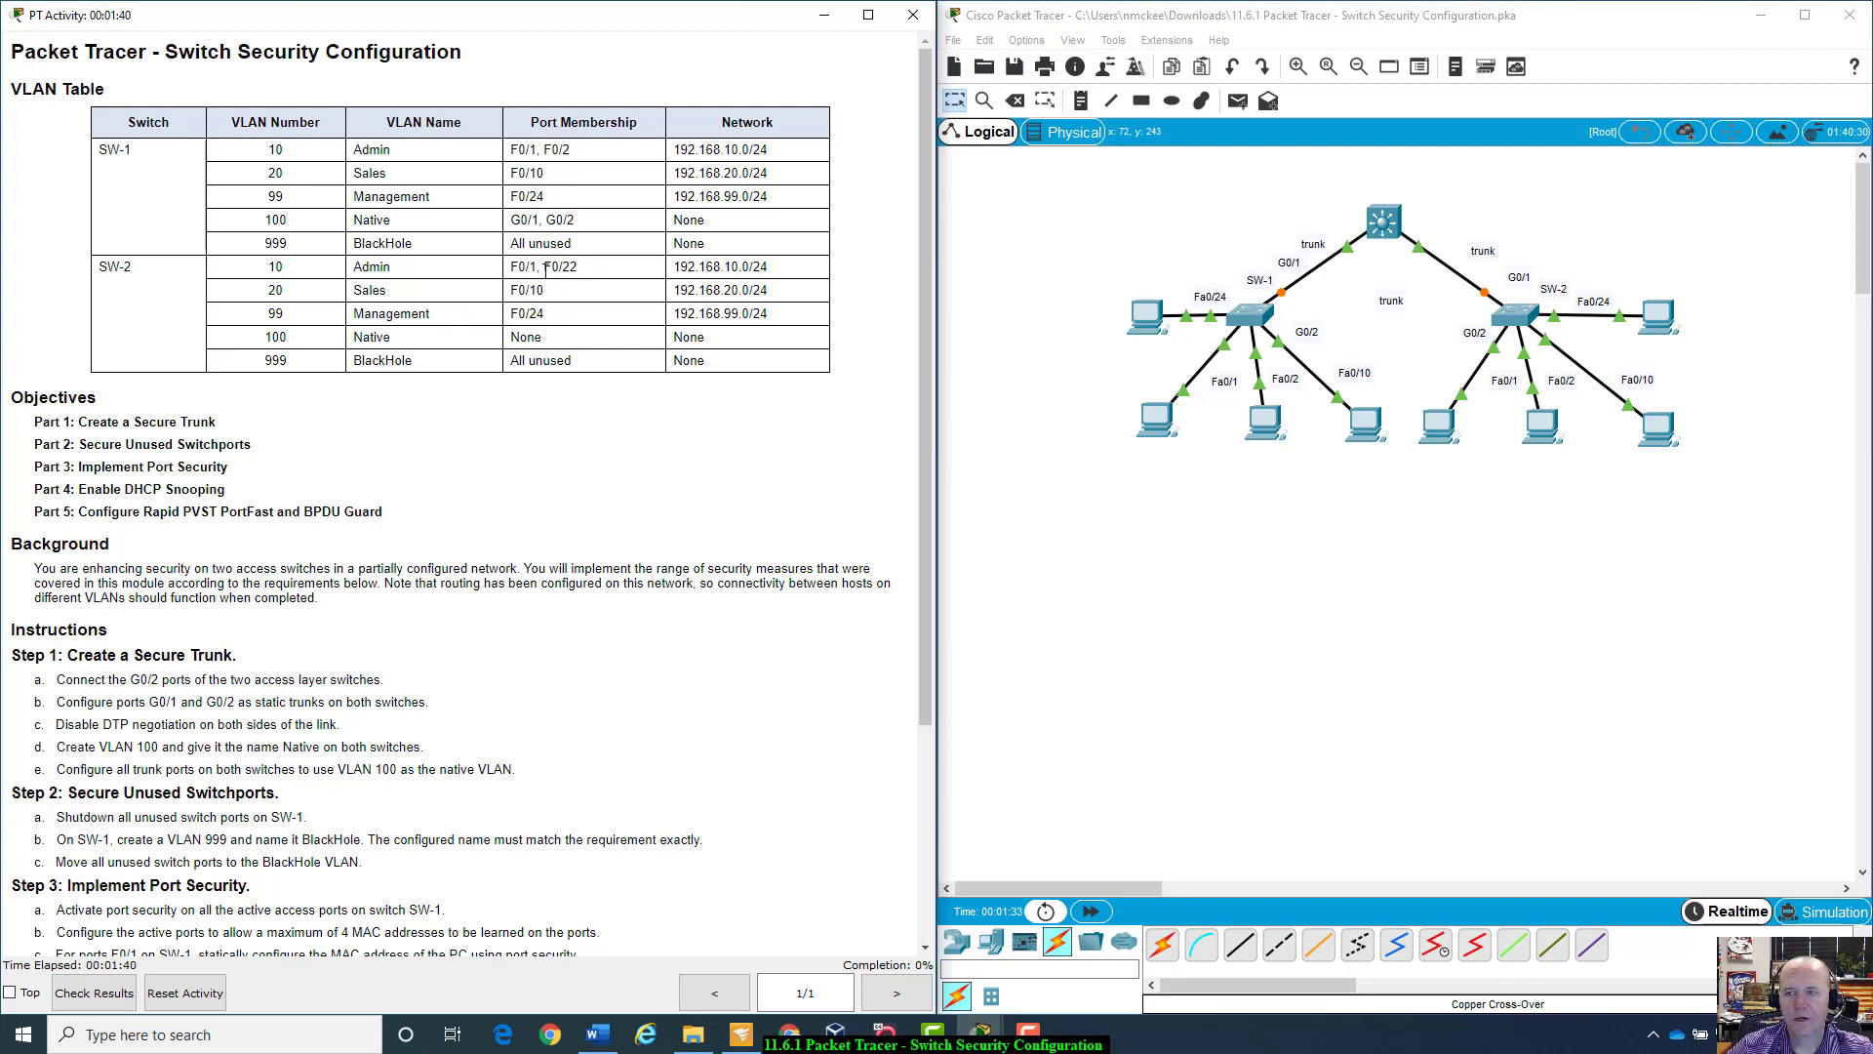
pyautogui.moveTo(584, 270)
pyautogui.mouseDown()
pyautogui.moveTo(527, 269)
pyautogui.moveTo(572, 270)
pyautogui.mouseUp()
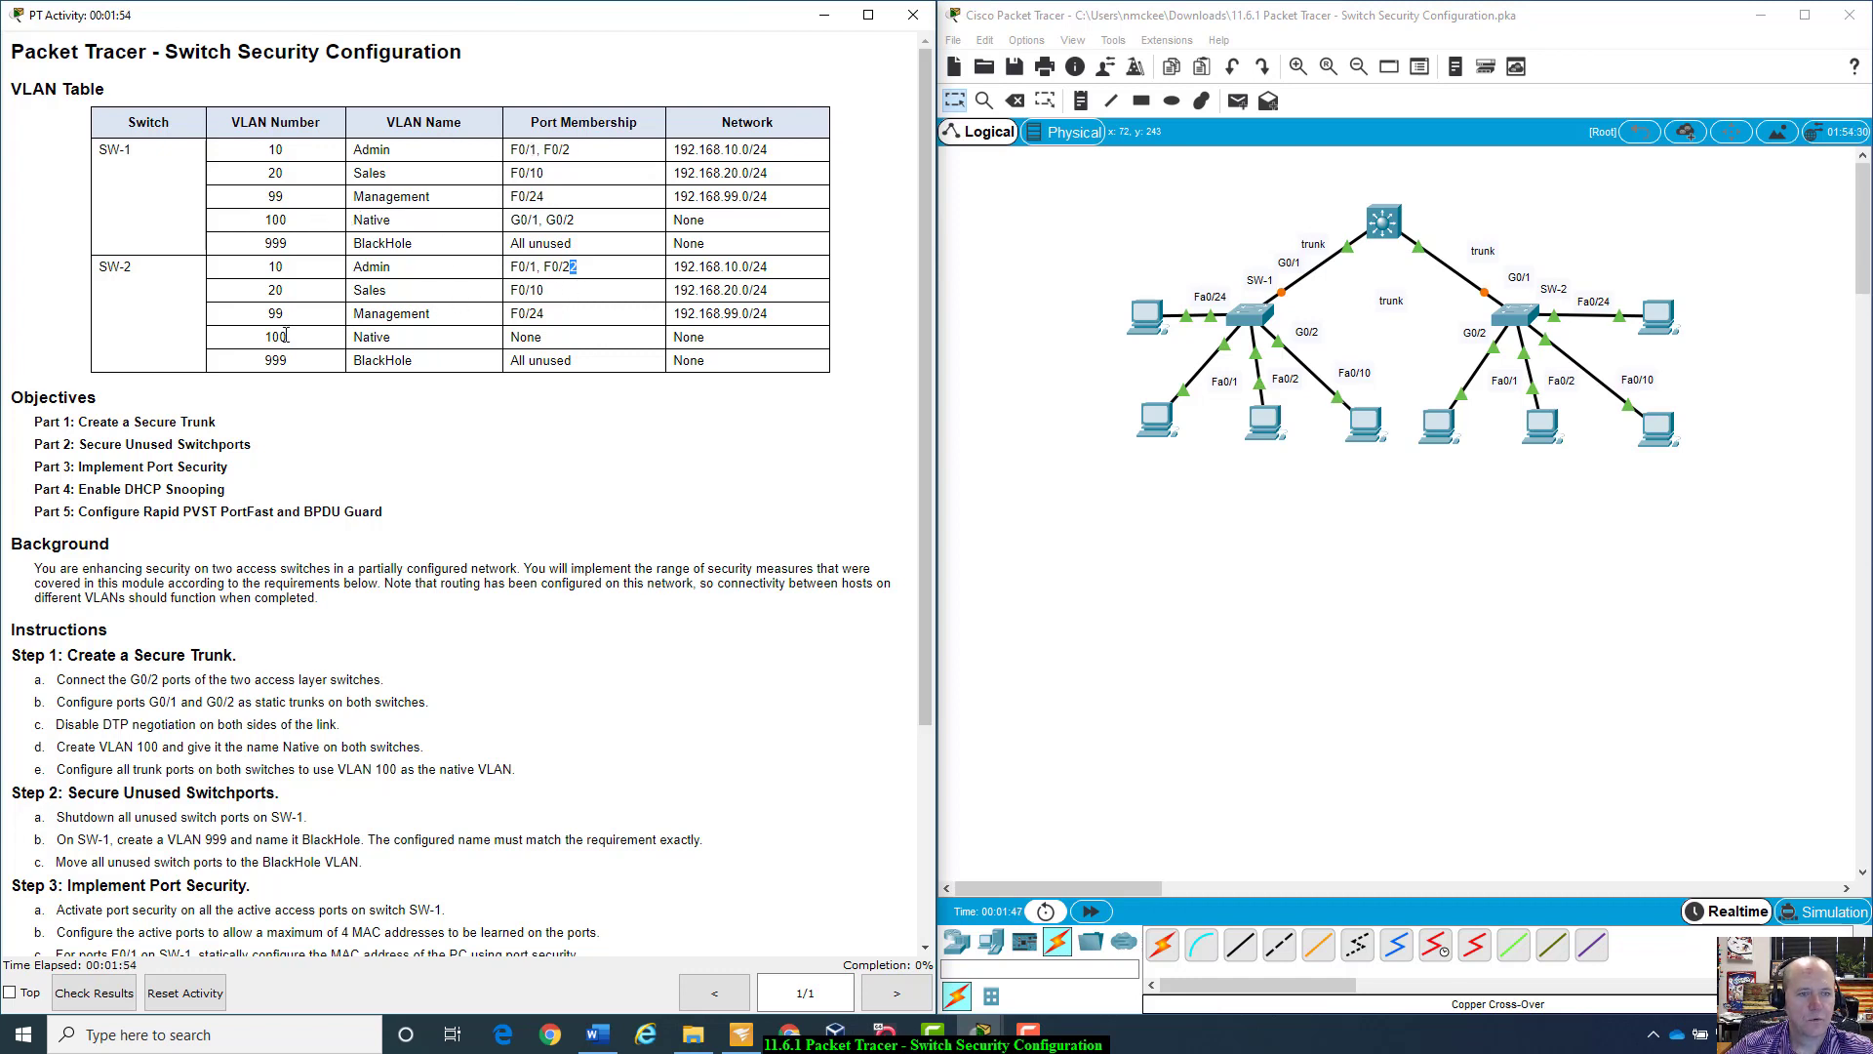
pyautogui.moveTo(264, 336); pyautogui.dragTo(563, 351)
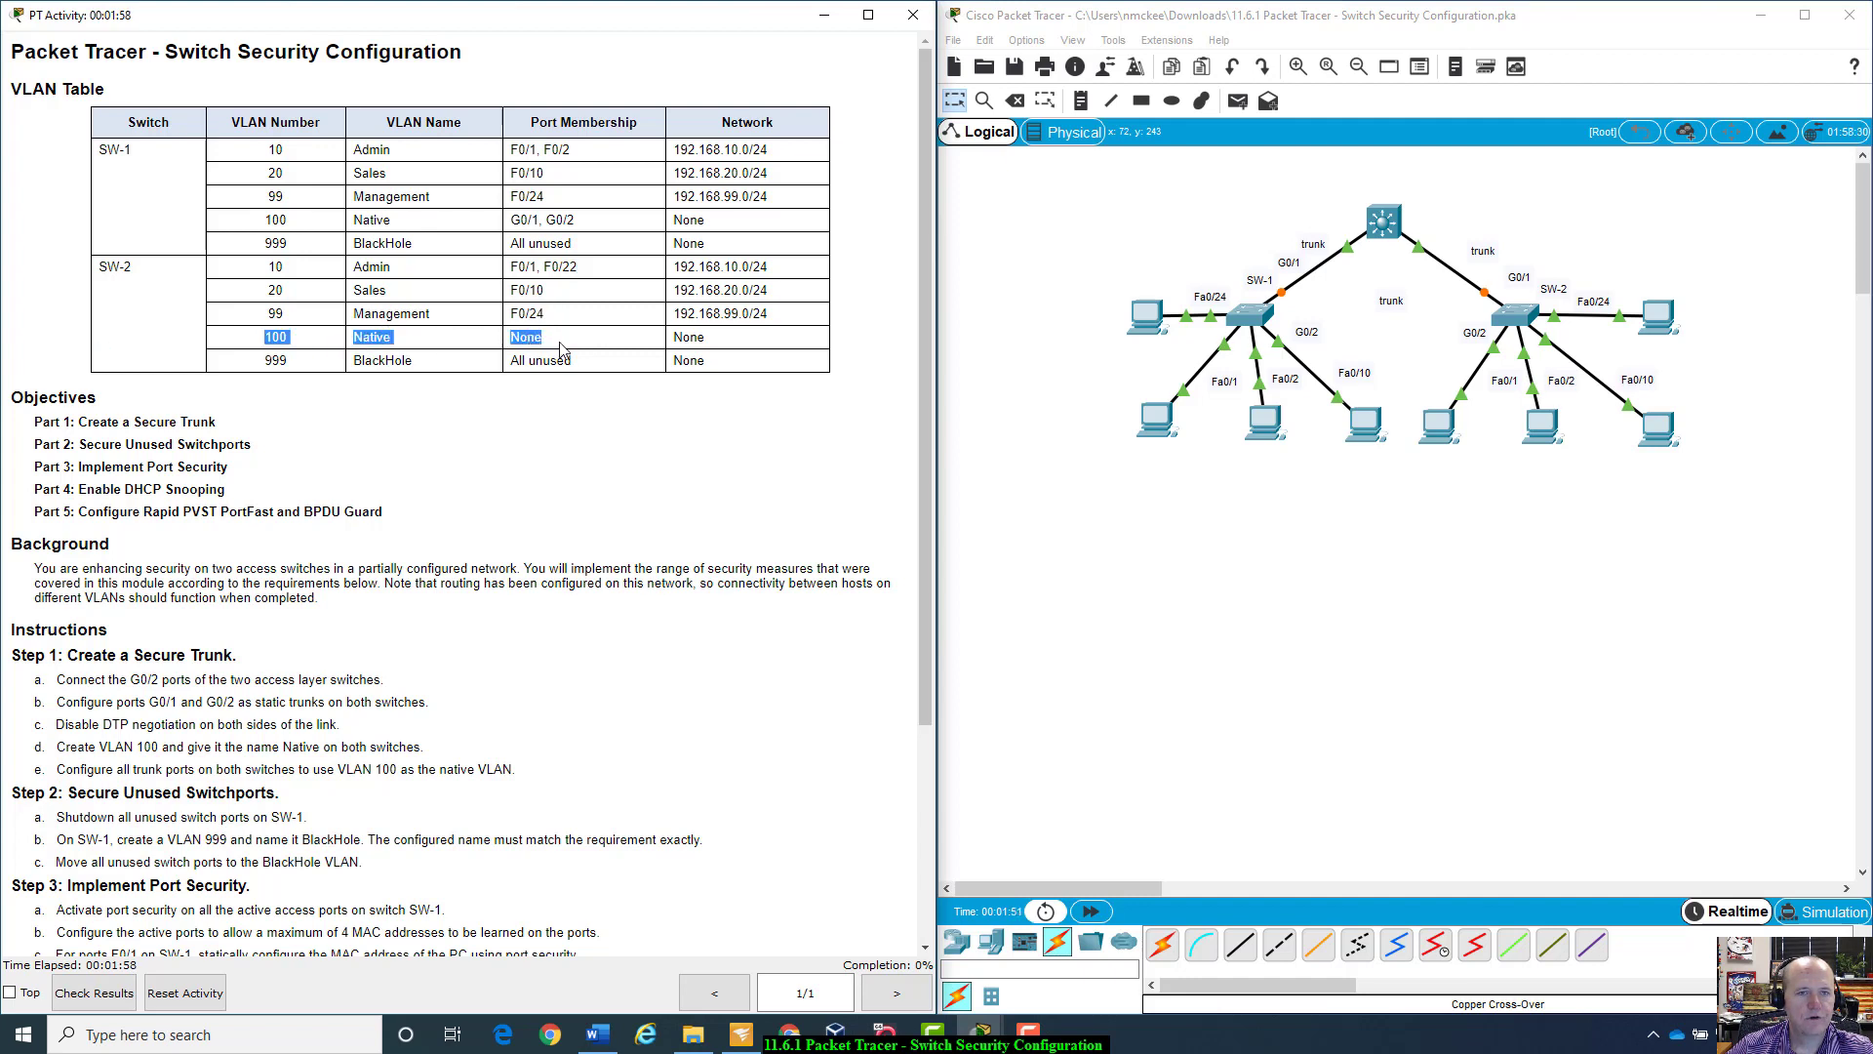
pyautogui.click(564, 350)
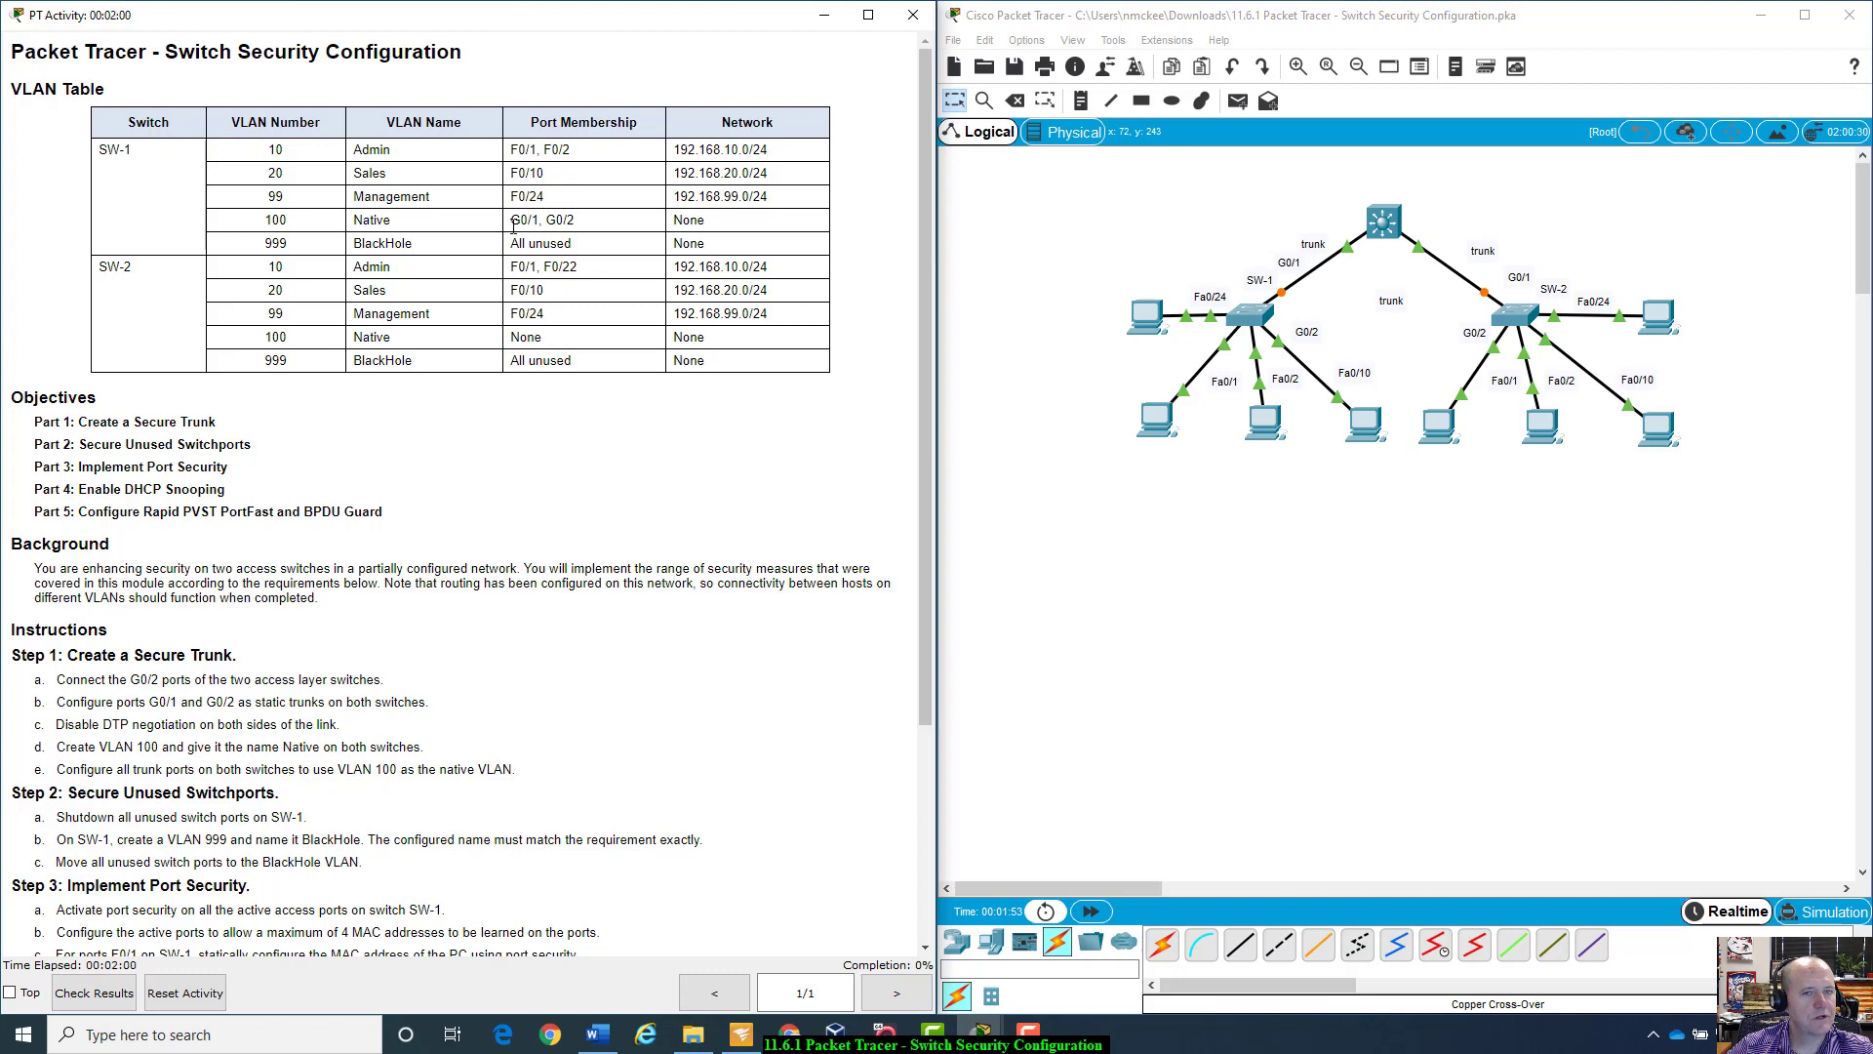
pyautogui.moveTo(517, 220); pyautogui.dragTo(587, 223)
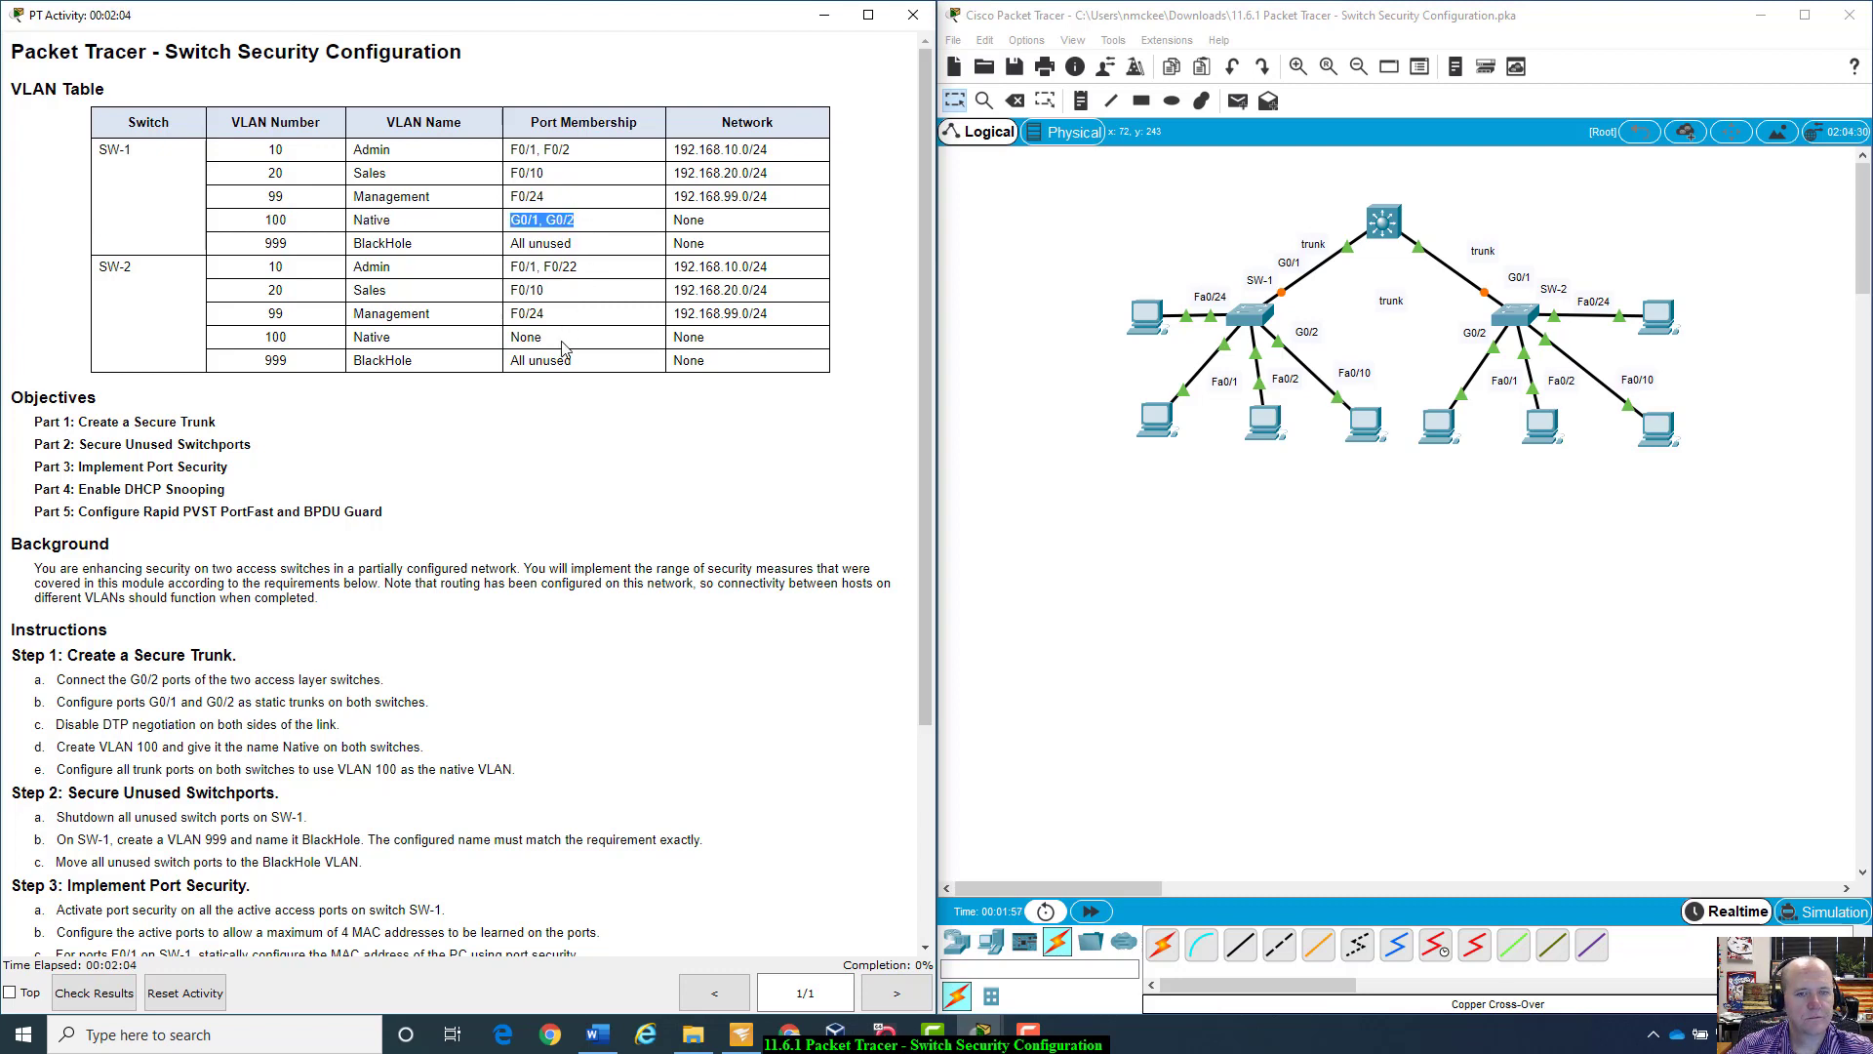
pyautogui.moveTo(565, 344); pyautogui.dragTo(524, 343)
pyautogui.click(524, 344)
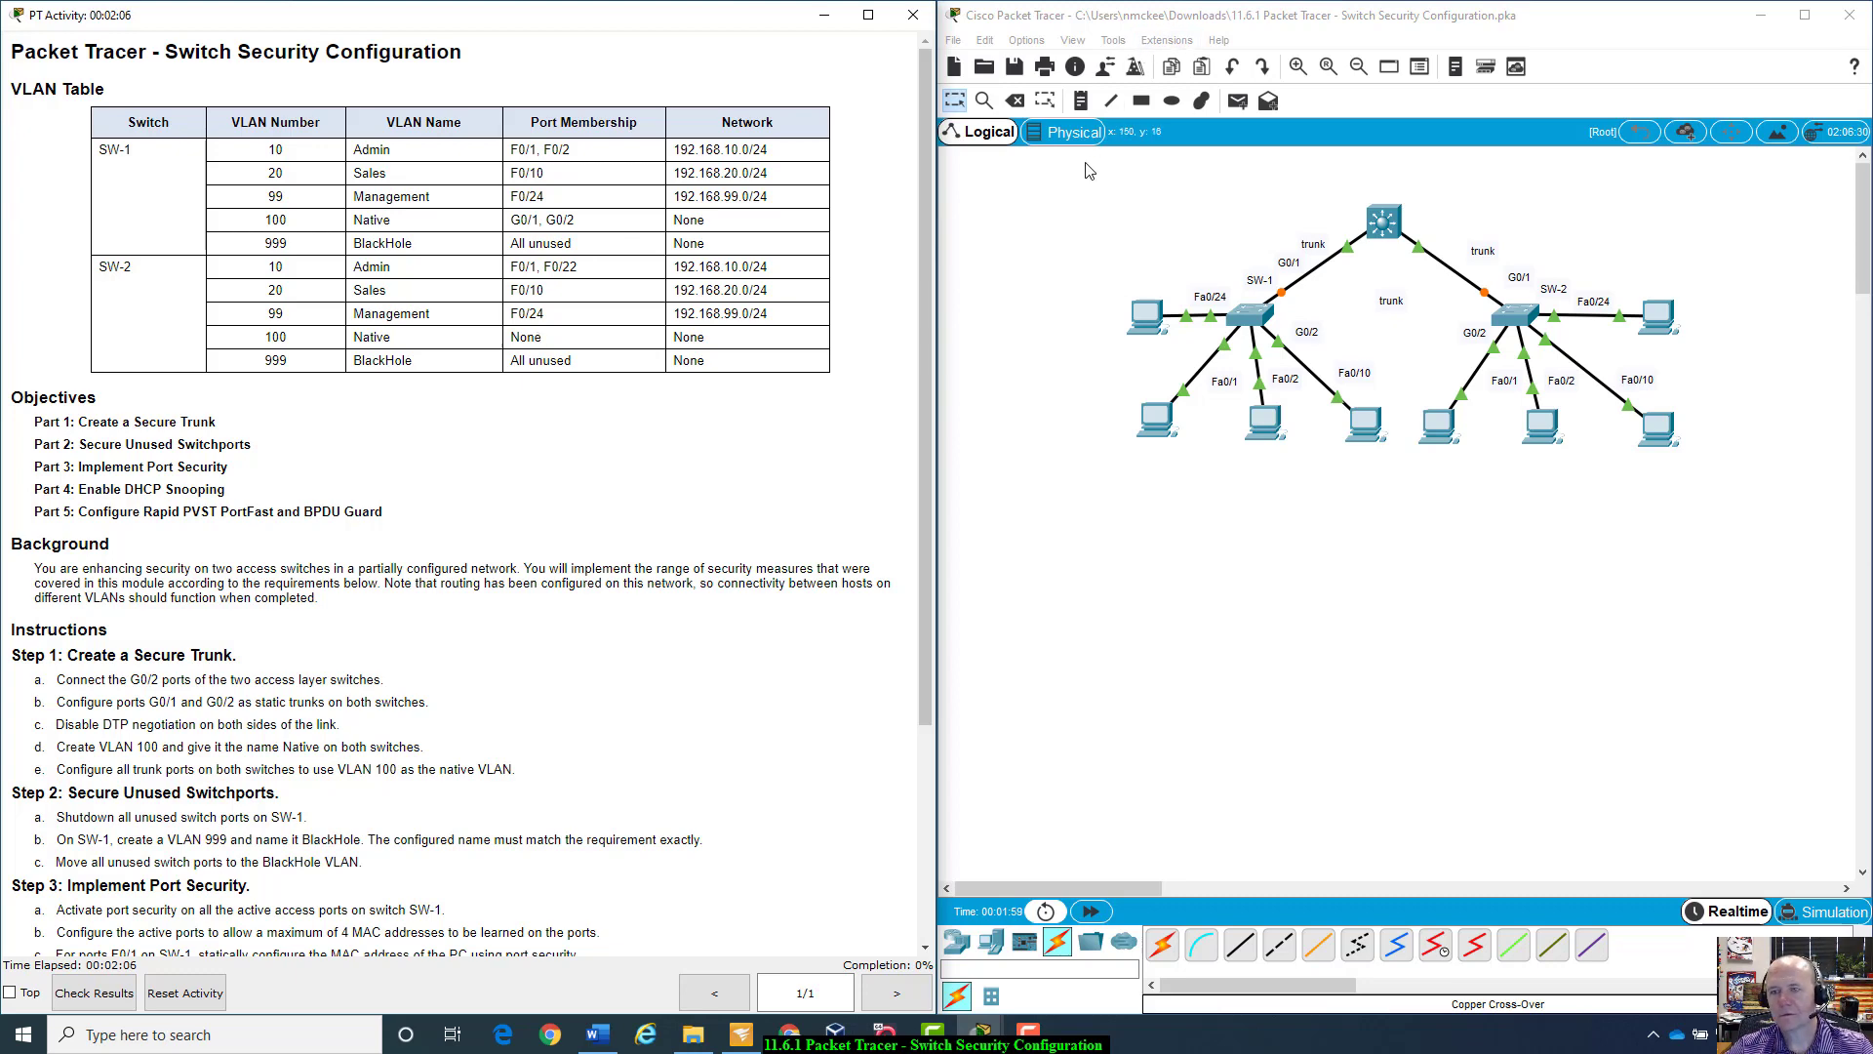
pyautogui.scroll(-2, 633, 432)
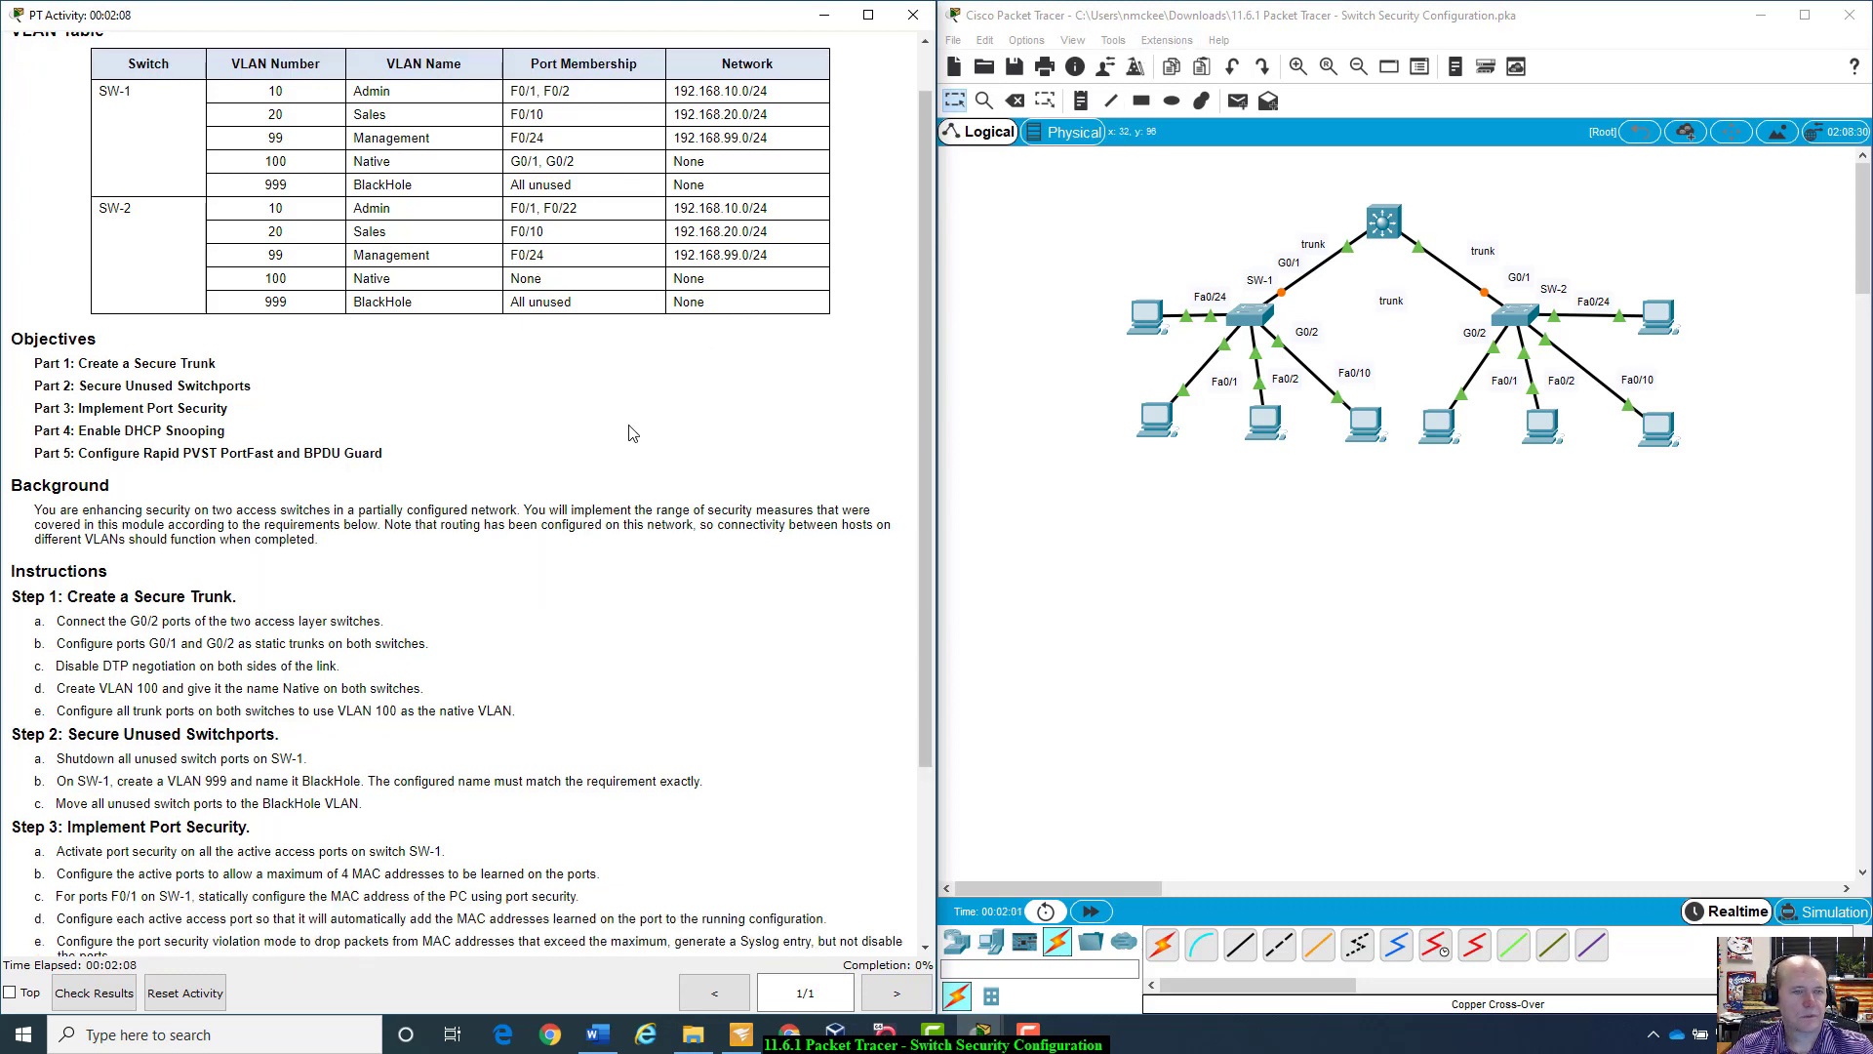
pyautogui.scroll(2, 632, 432)
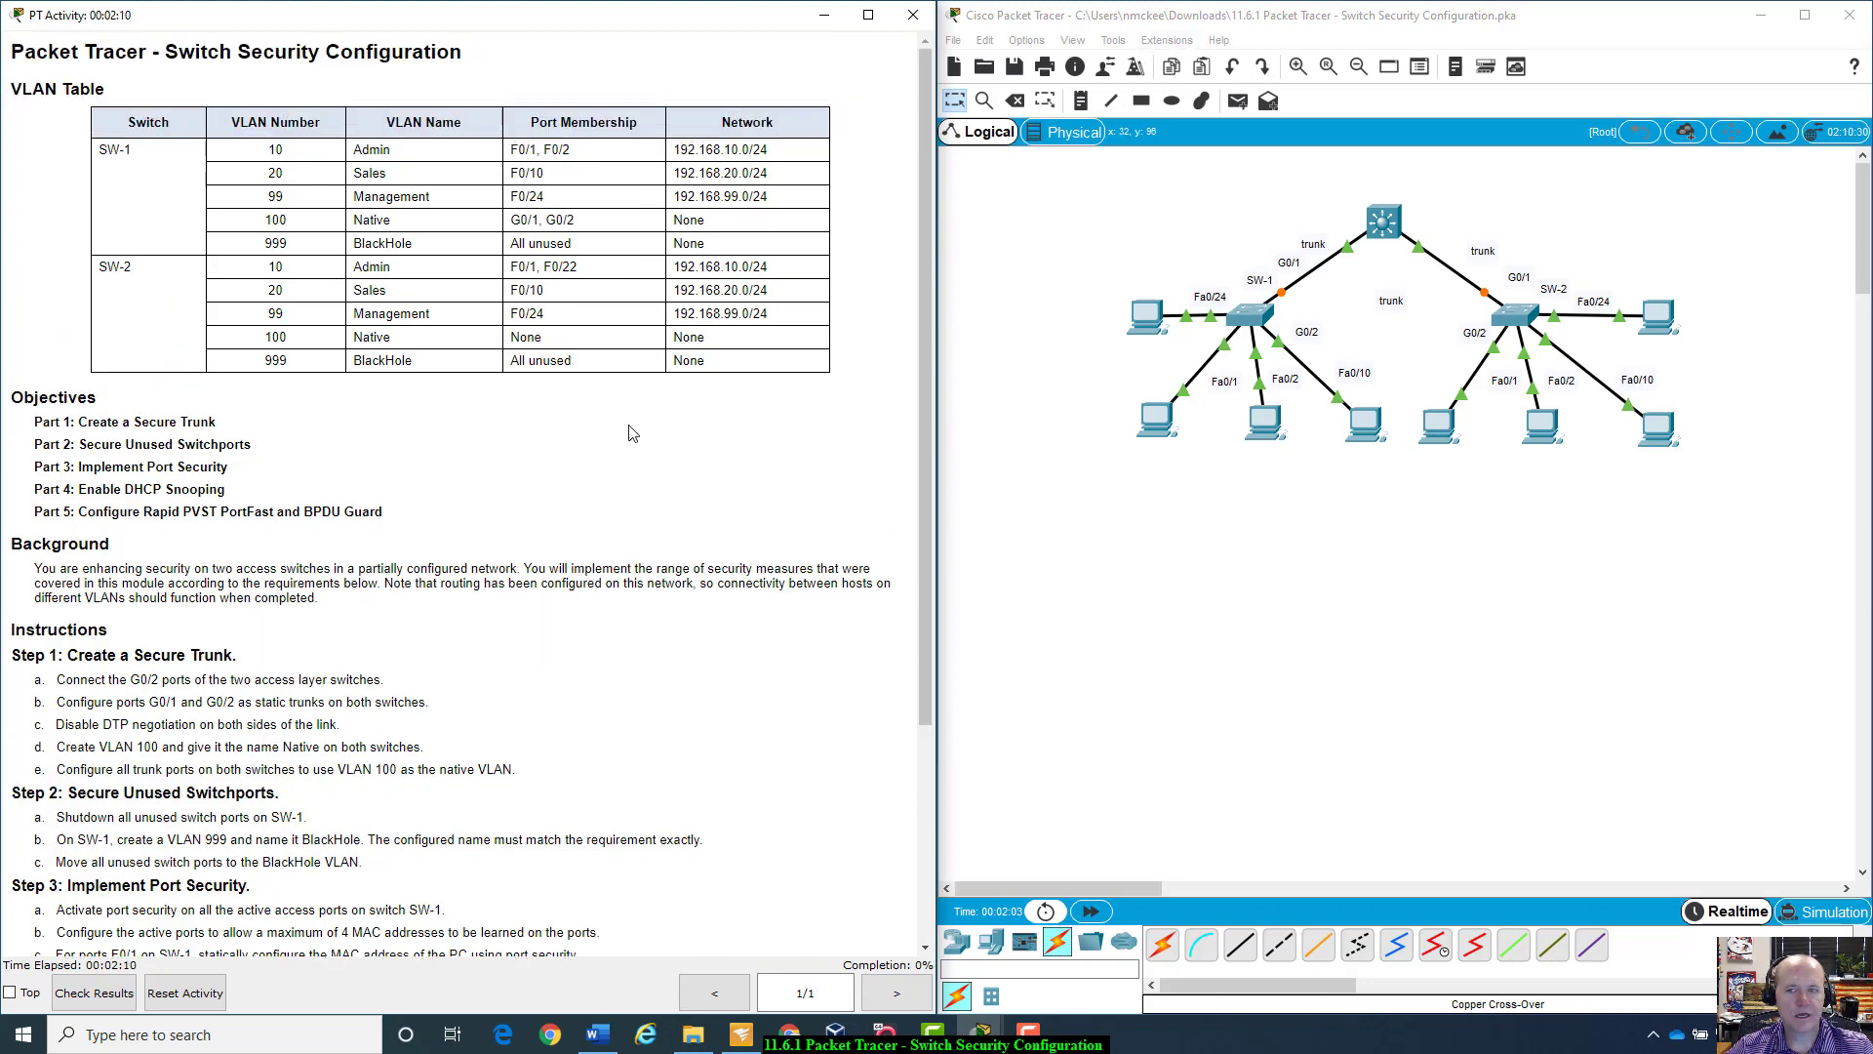
pyautogui.scroll(-2, 632, 432)
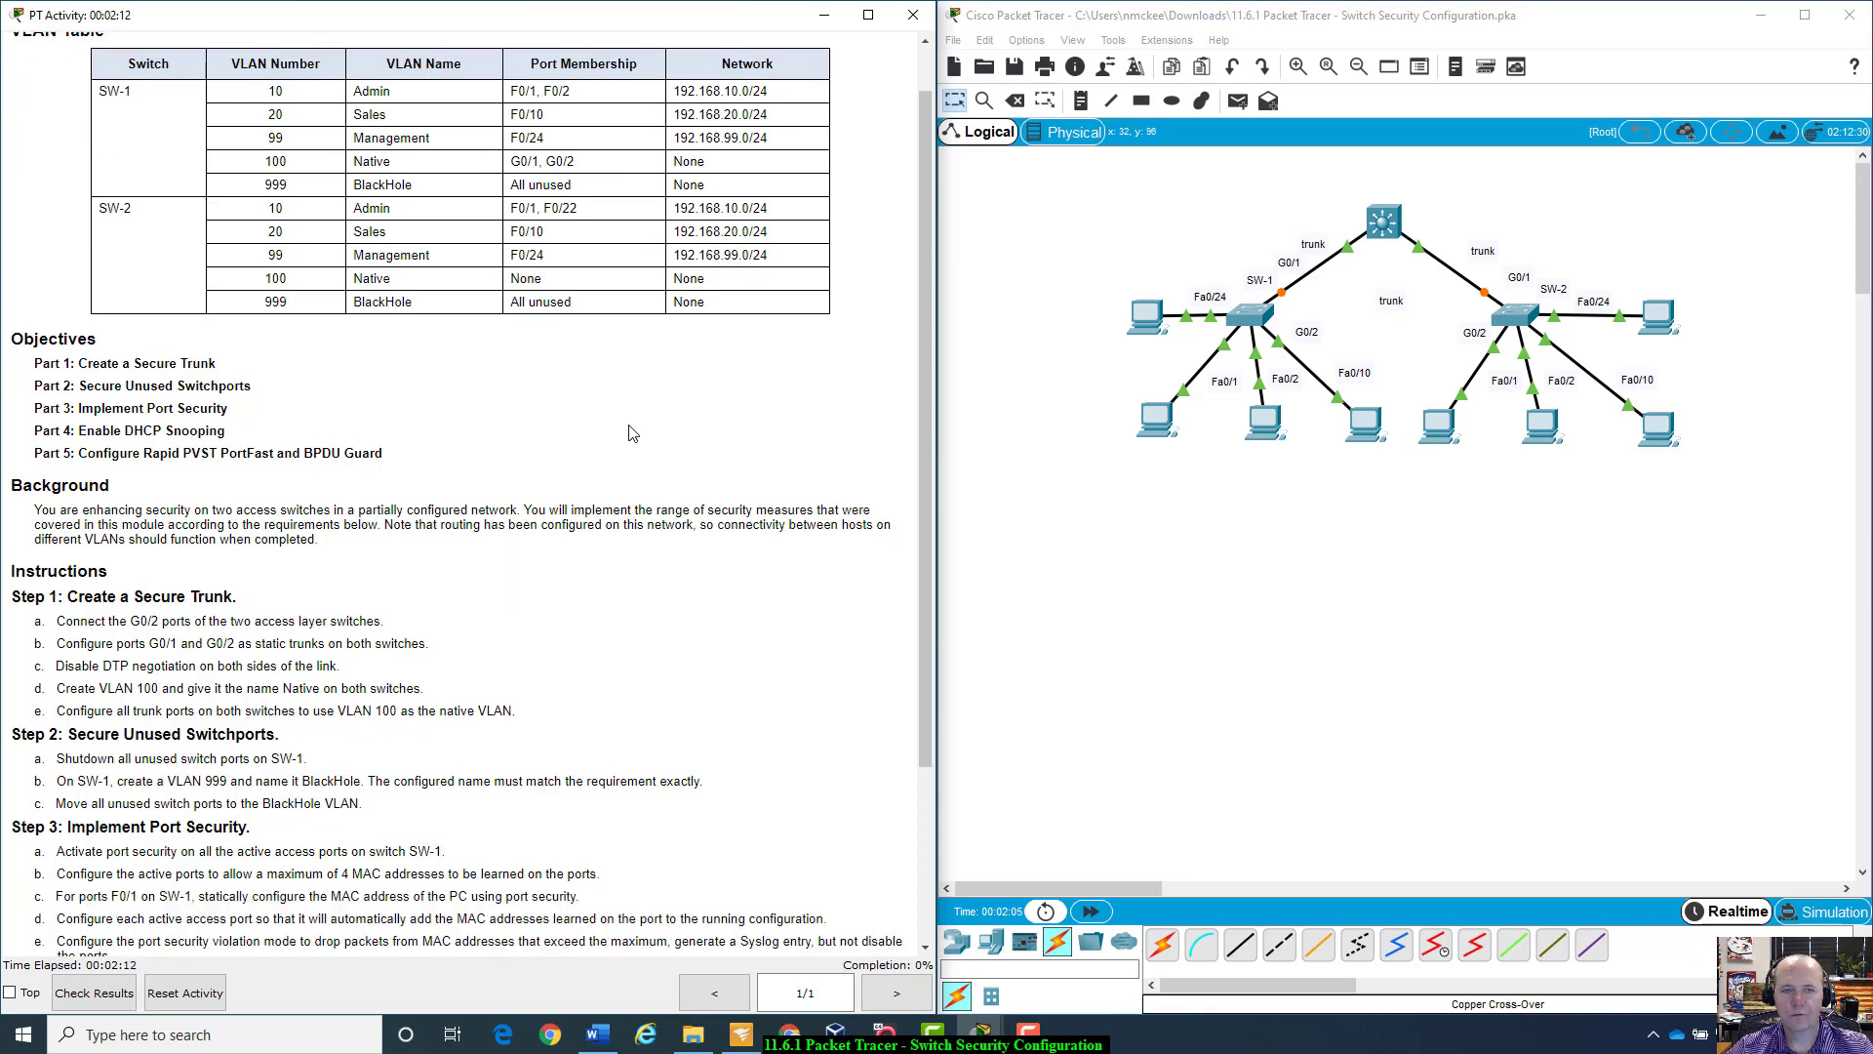
pyautogui.scroll(-1, 632, 432)
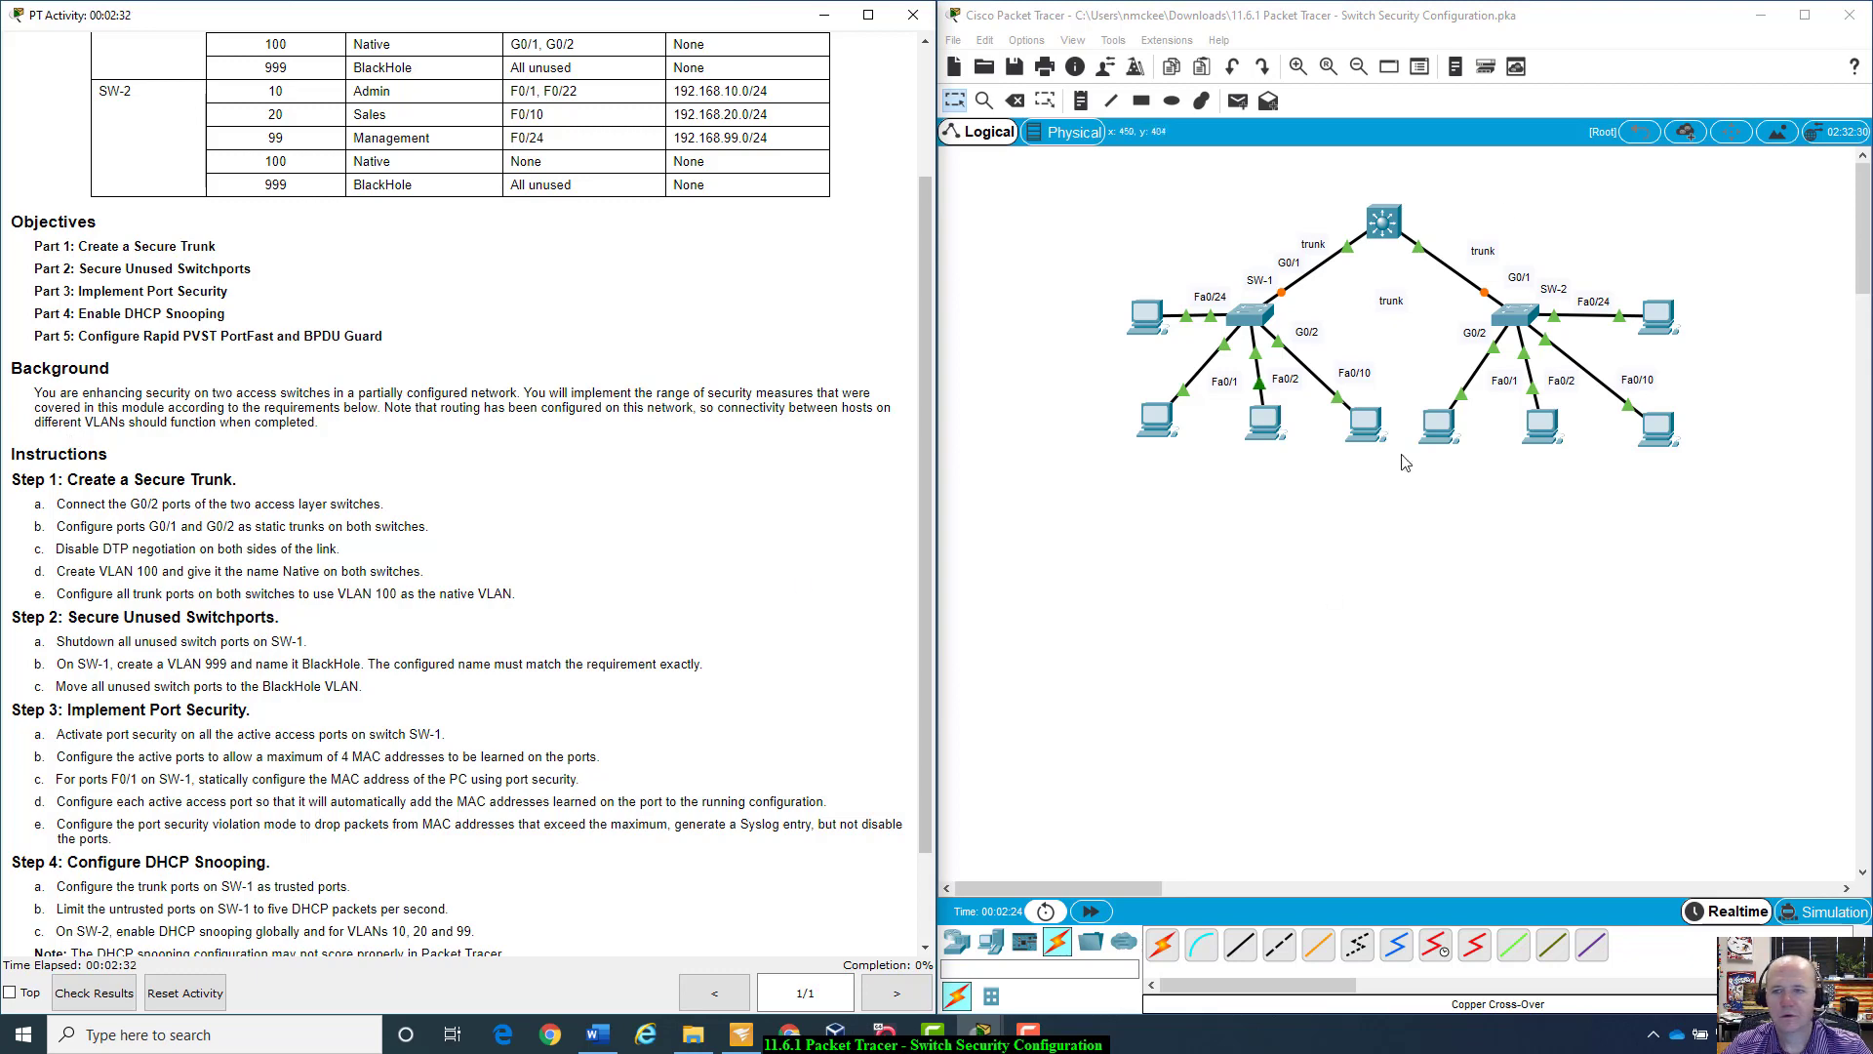
# Step: Open the SW-1 switch's command line and enter privileged EXEC mode with enable
pyautogui.click(1381, 226)
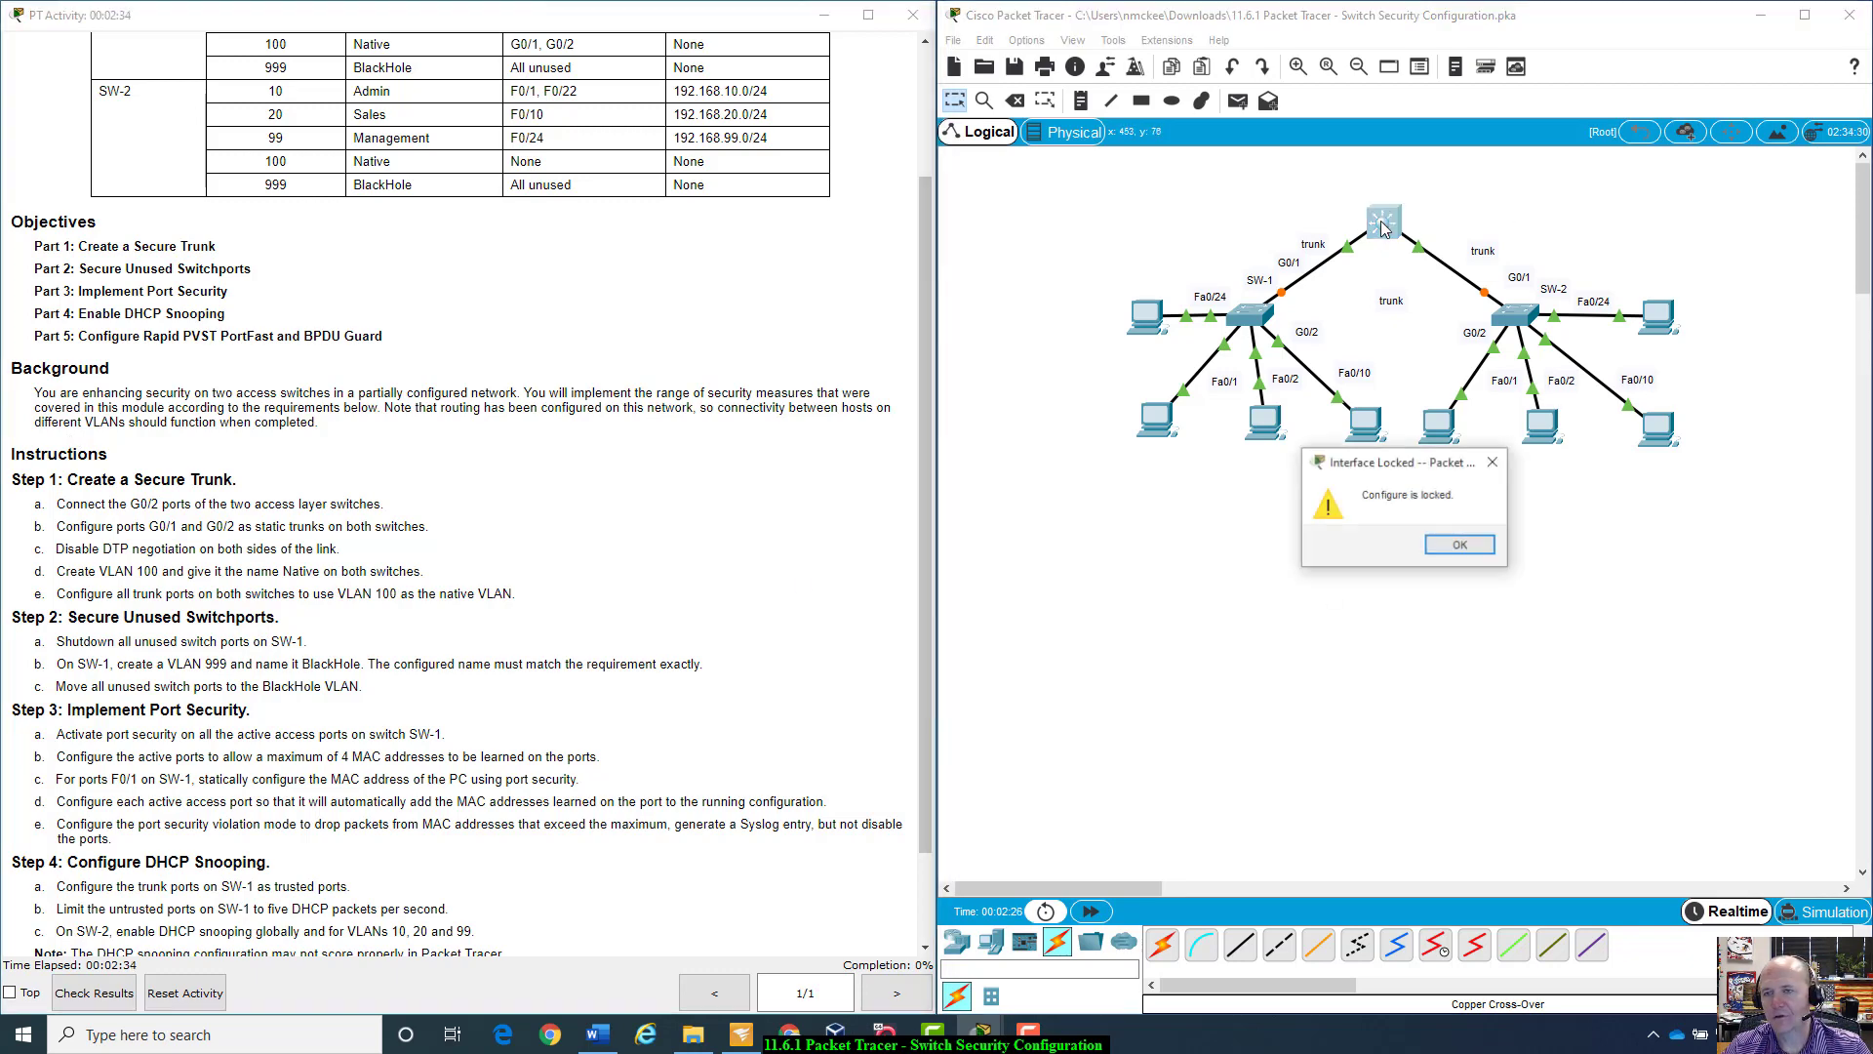
pyautogui.click(1464, 544)
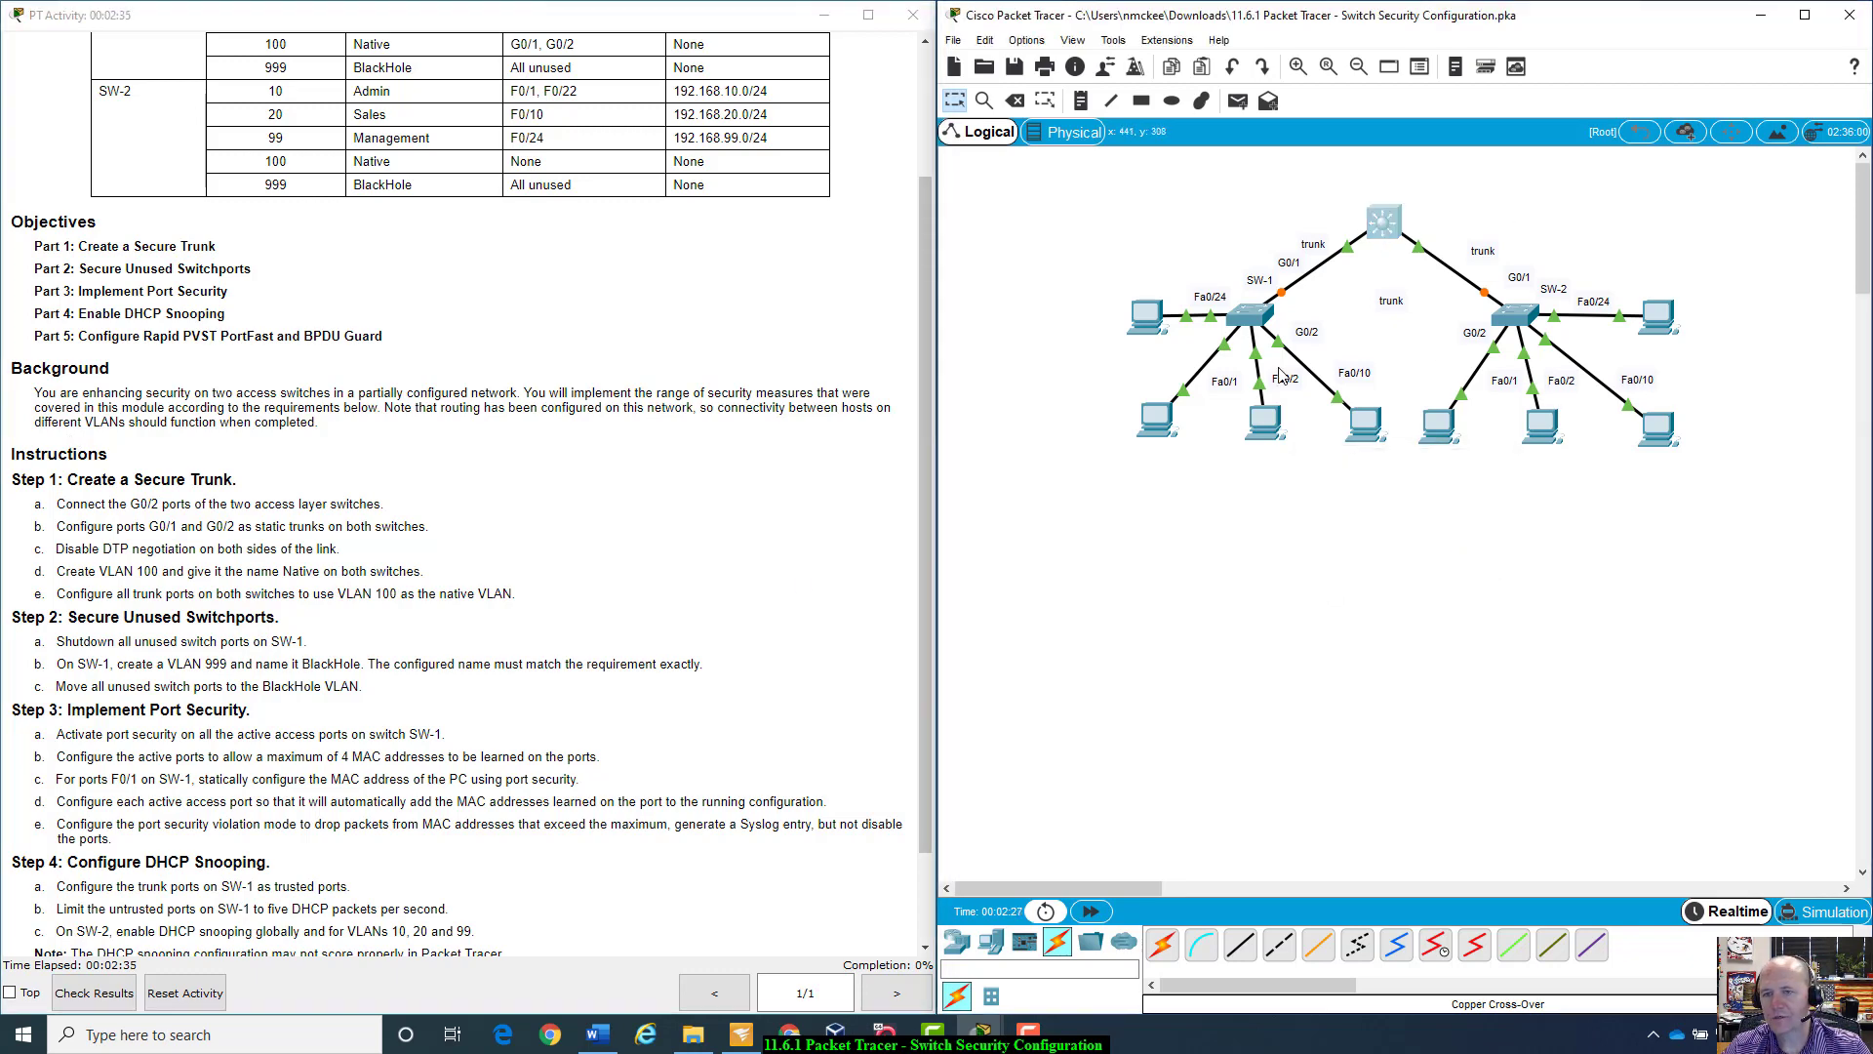
pyautogui.click(1249, 317)
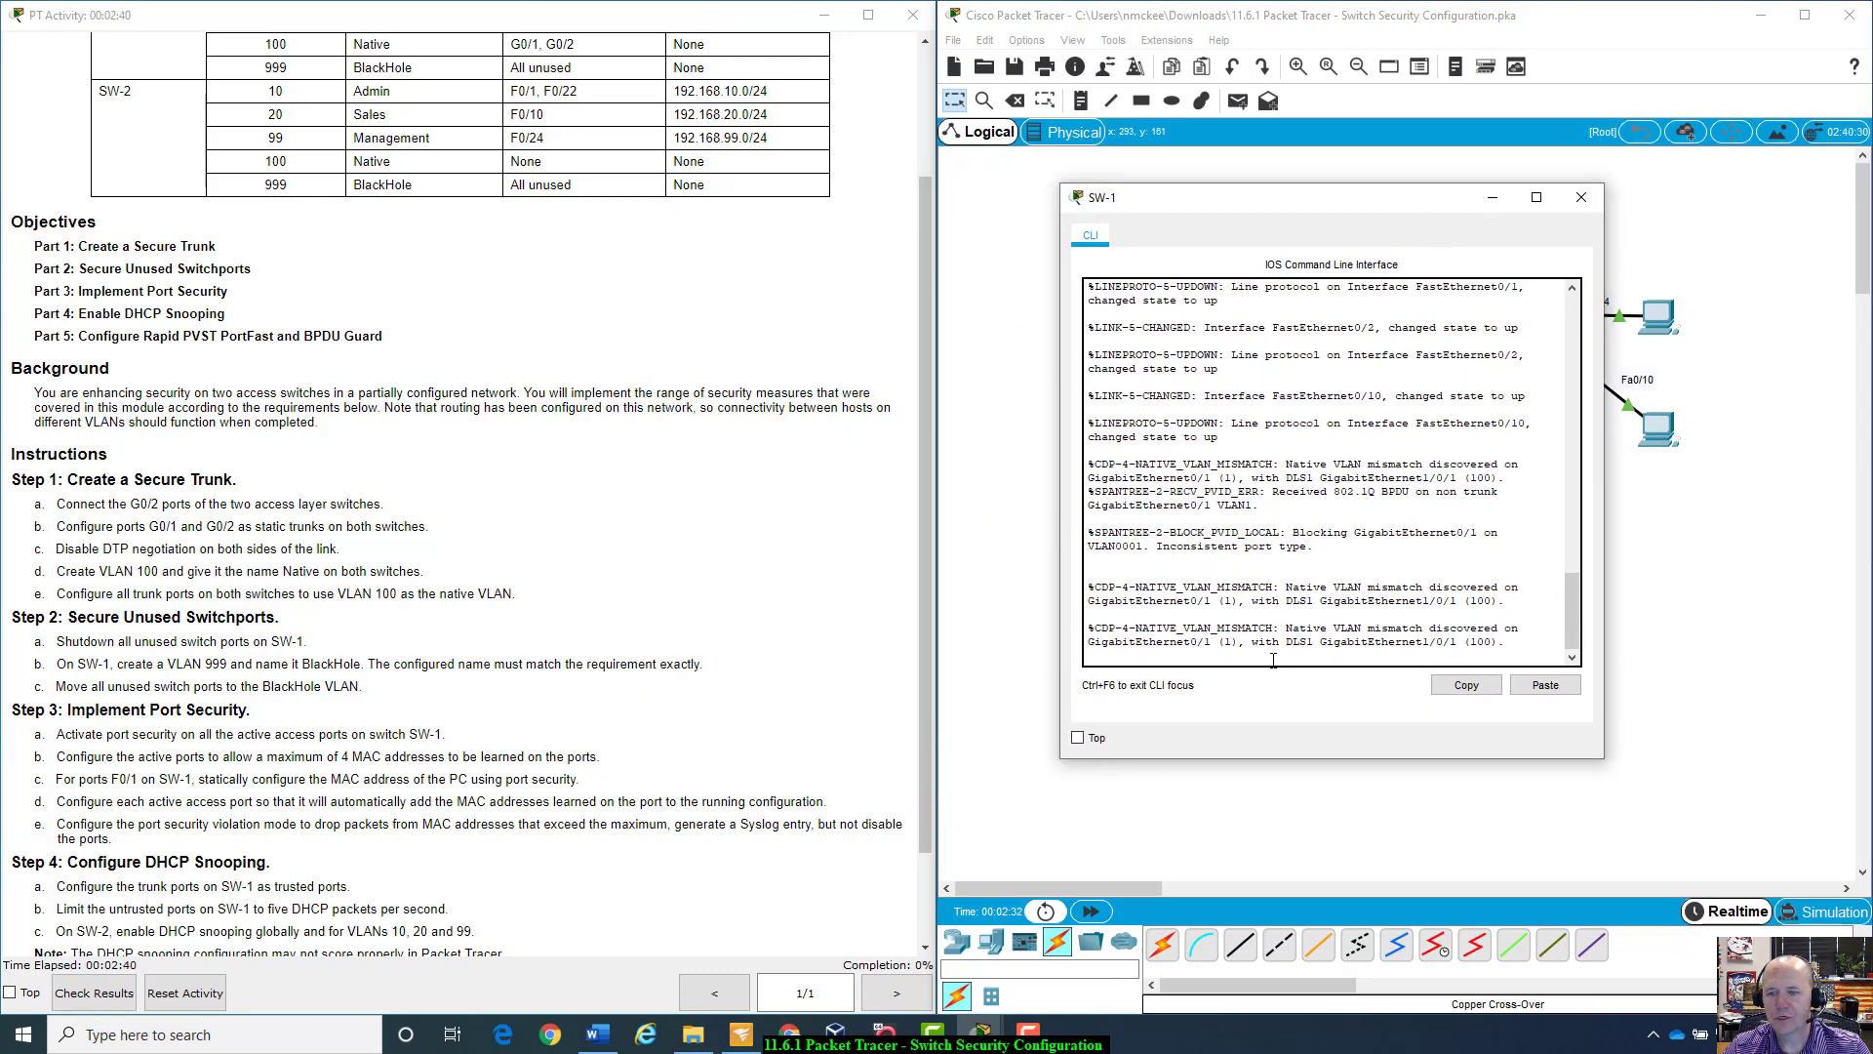
pyautogui.press('Return')
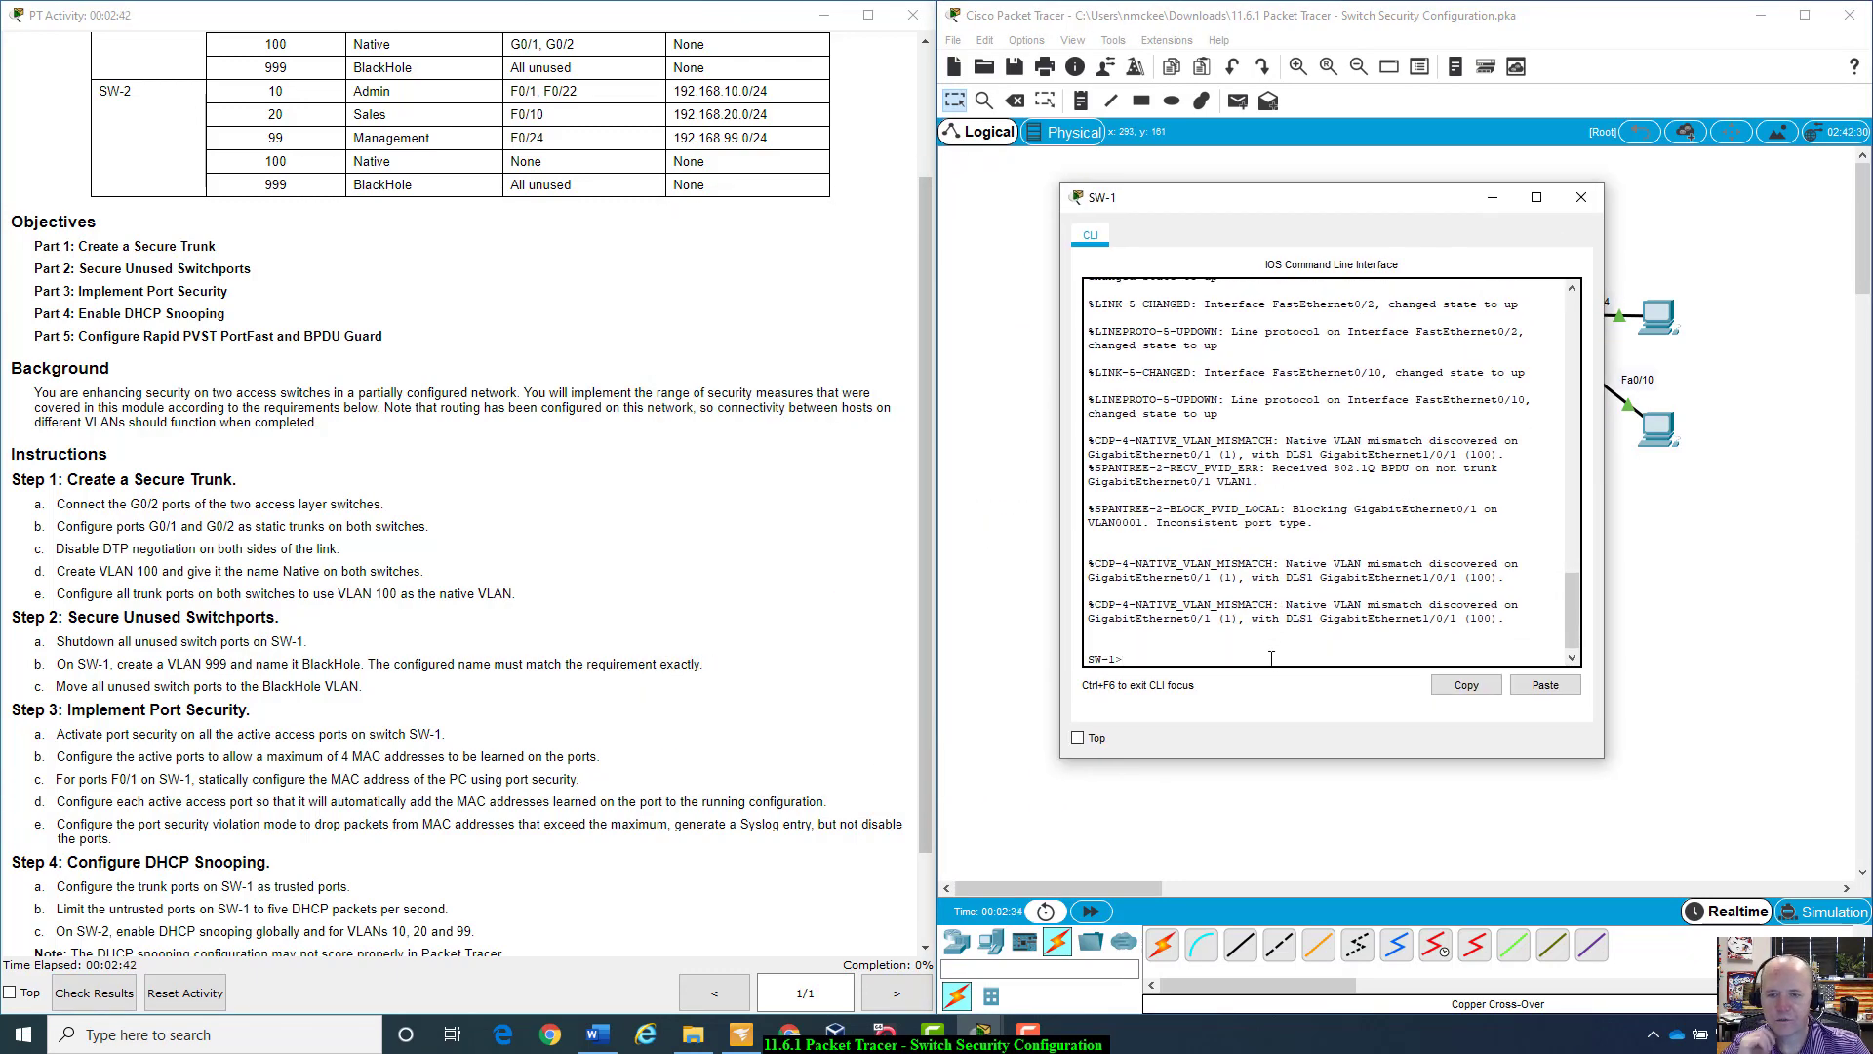
pyautogui.write('en')
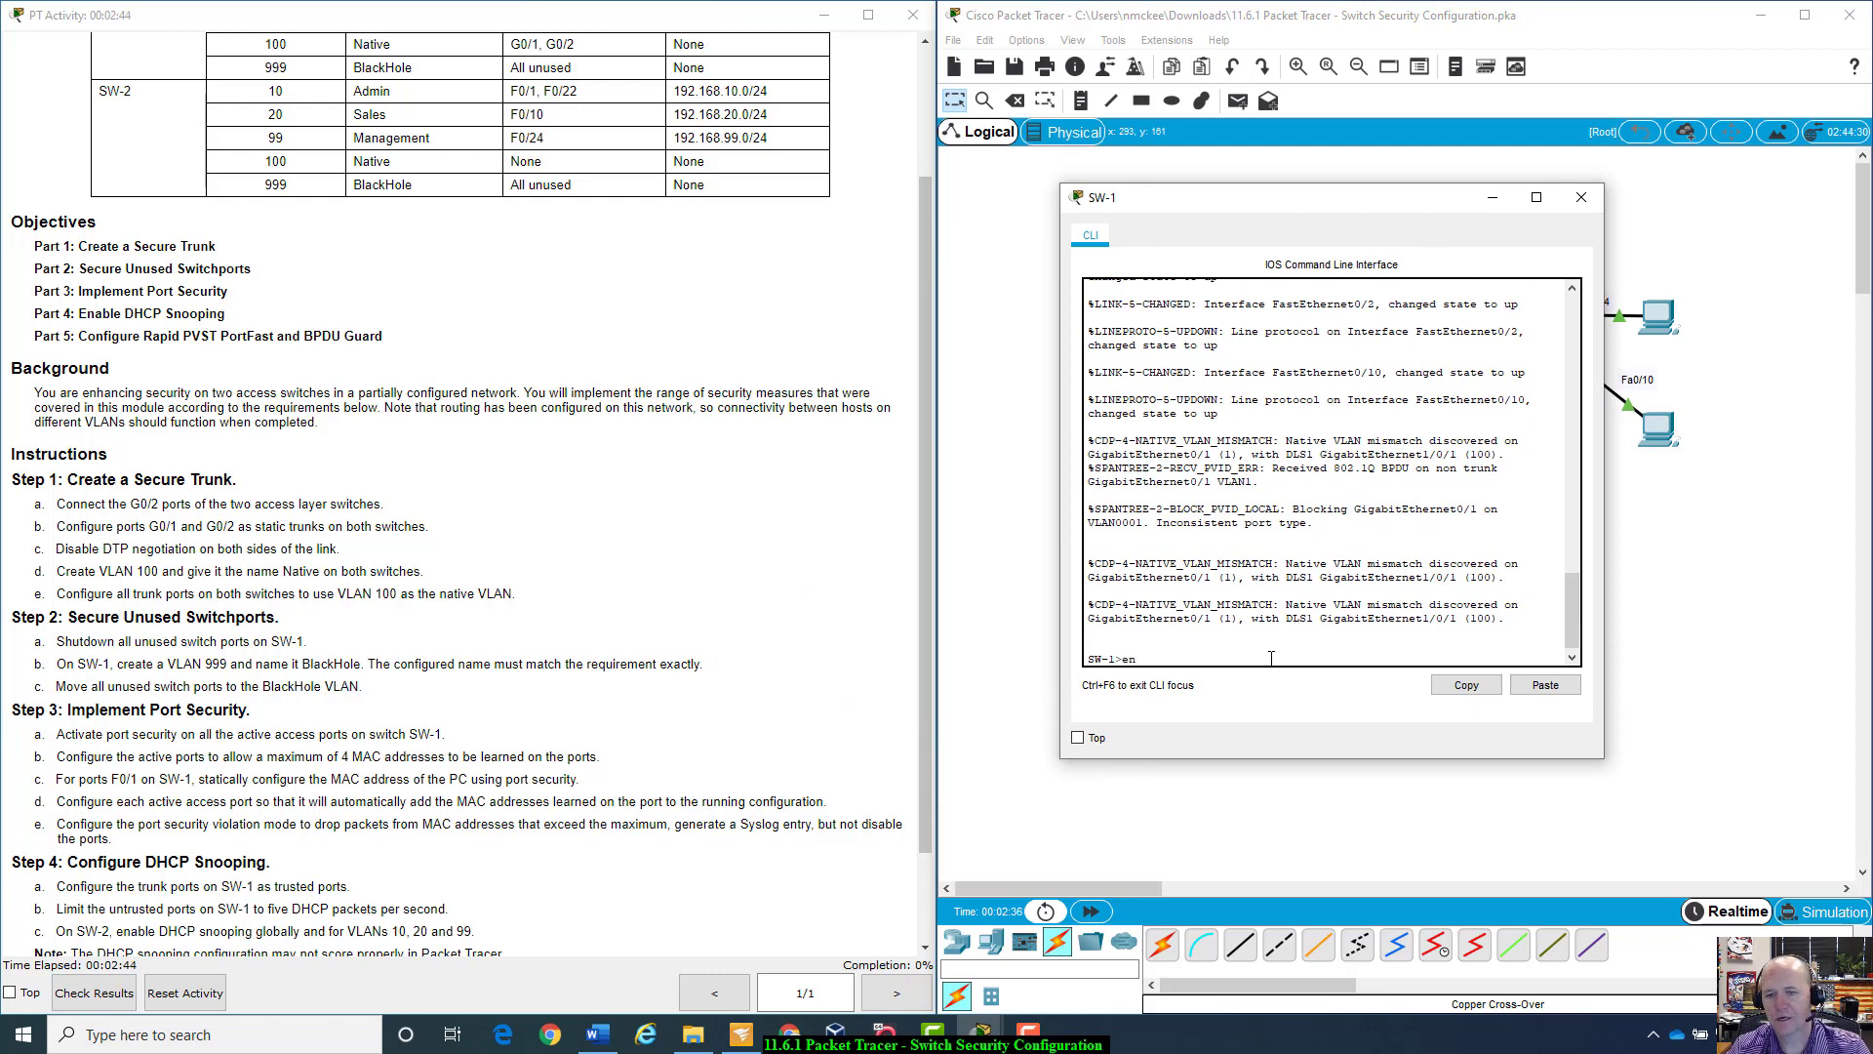
pyautogui.write('able')
pyautogui.press('Return')
# Step: Display SW-1's running configuration with show run and examine its version, hostname, spanning-tree mode and FastEthernet0/1 settings
pyautogui.write('show')
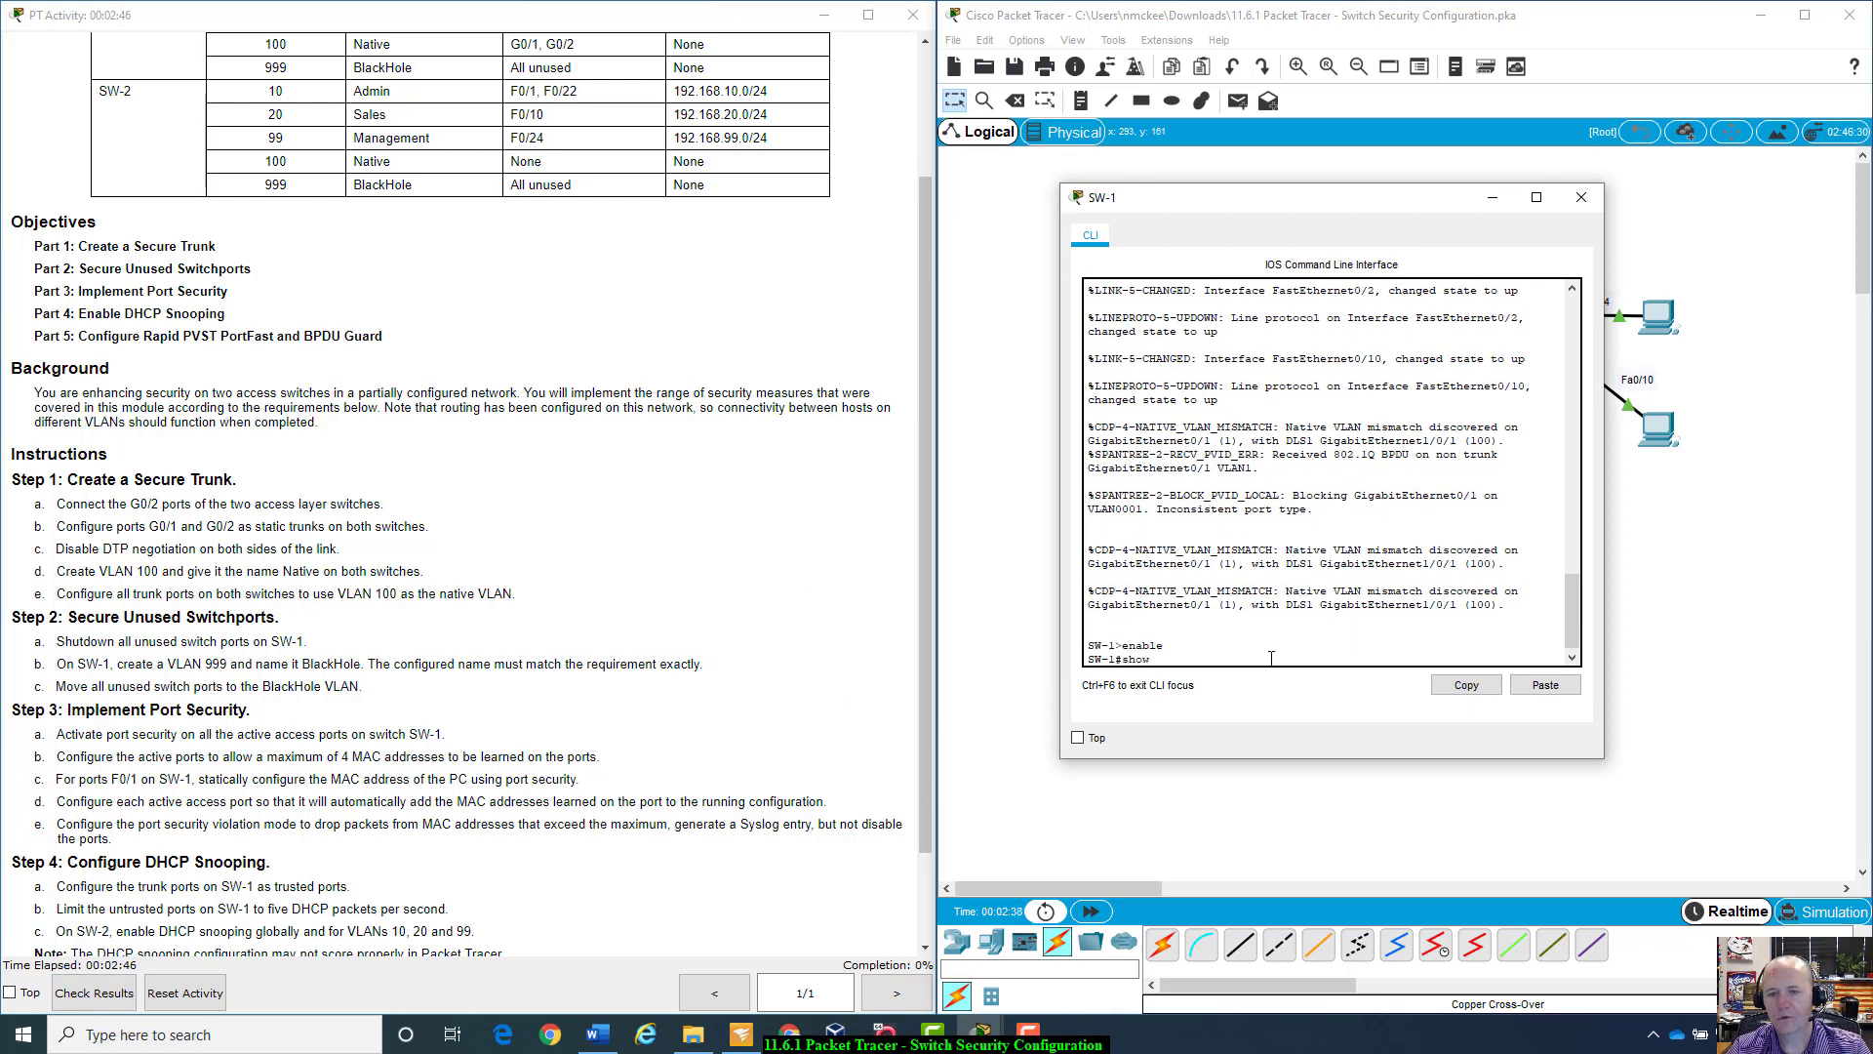
pyautogui.write(' run')
pyautogui.press('Return')
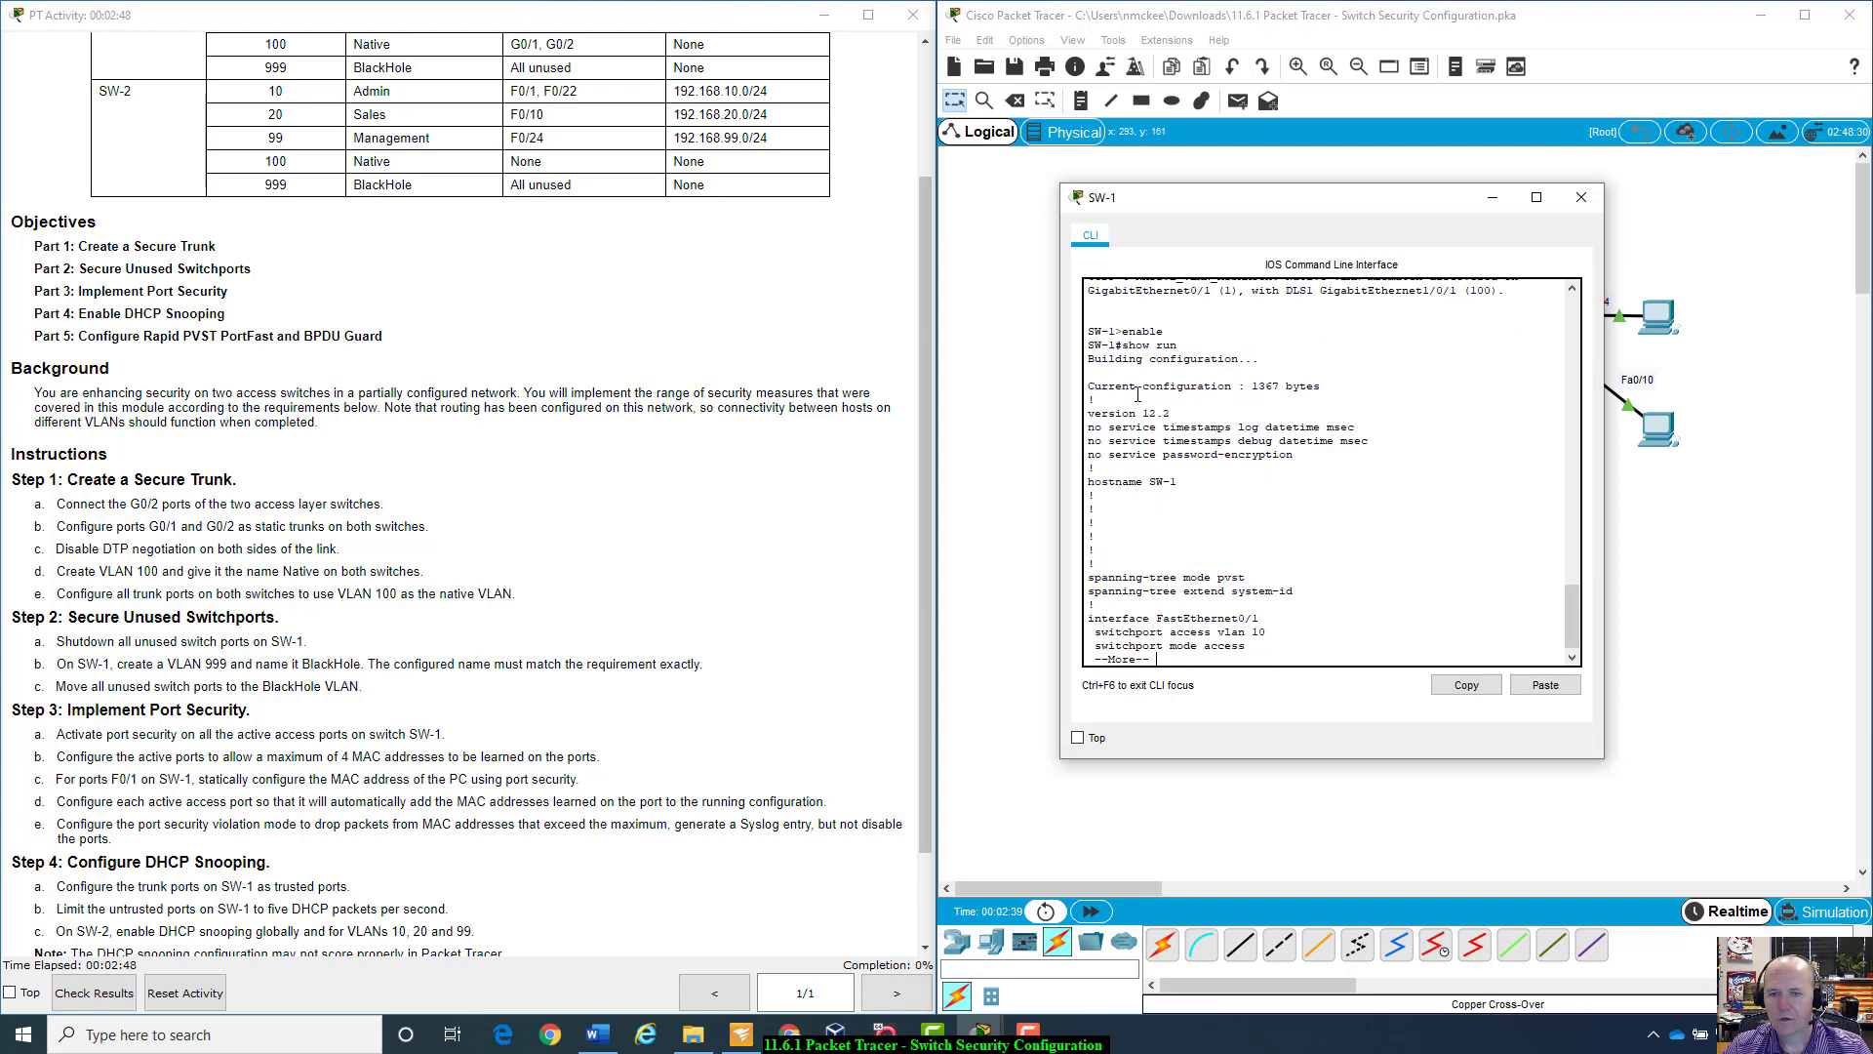
pyautogui.moveTo(1095, 414); pyautogui.dragTo(1171, 414)
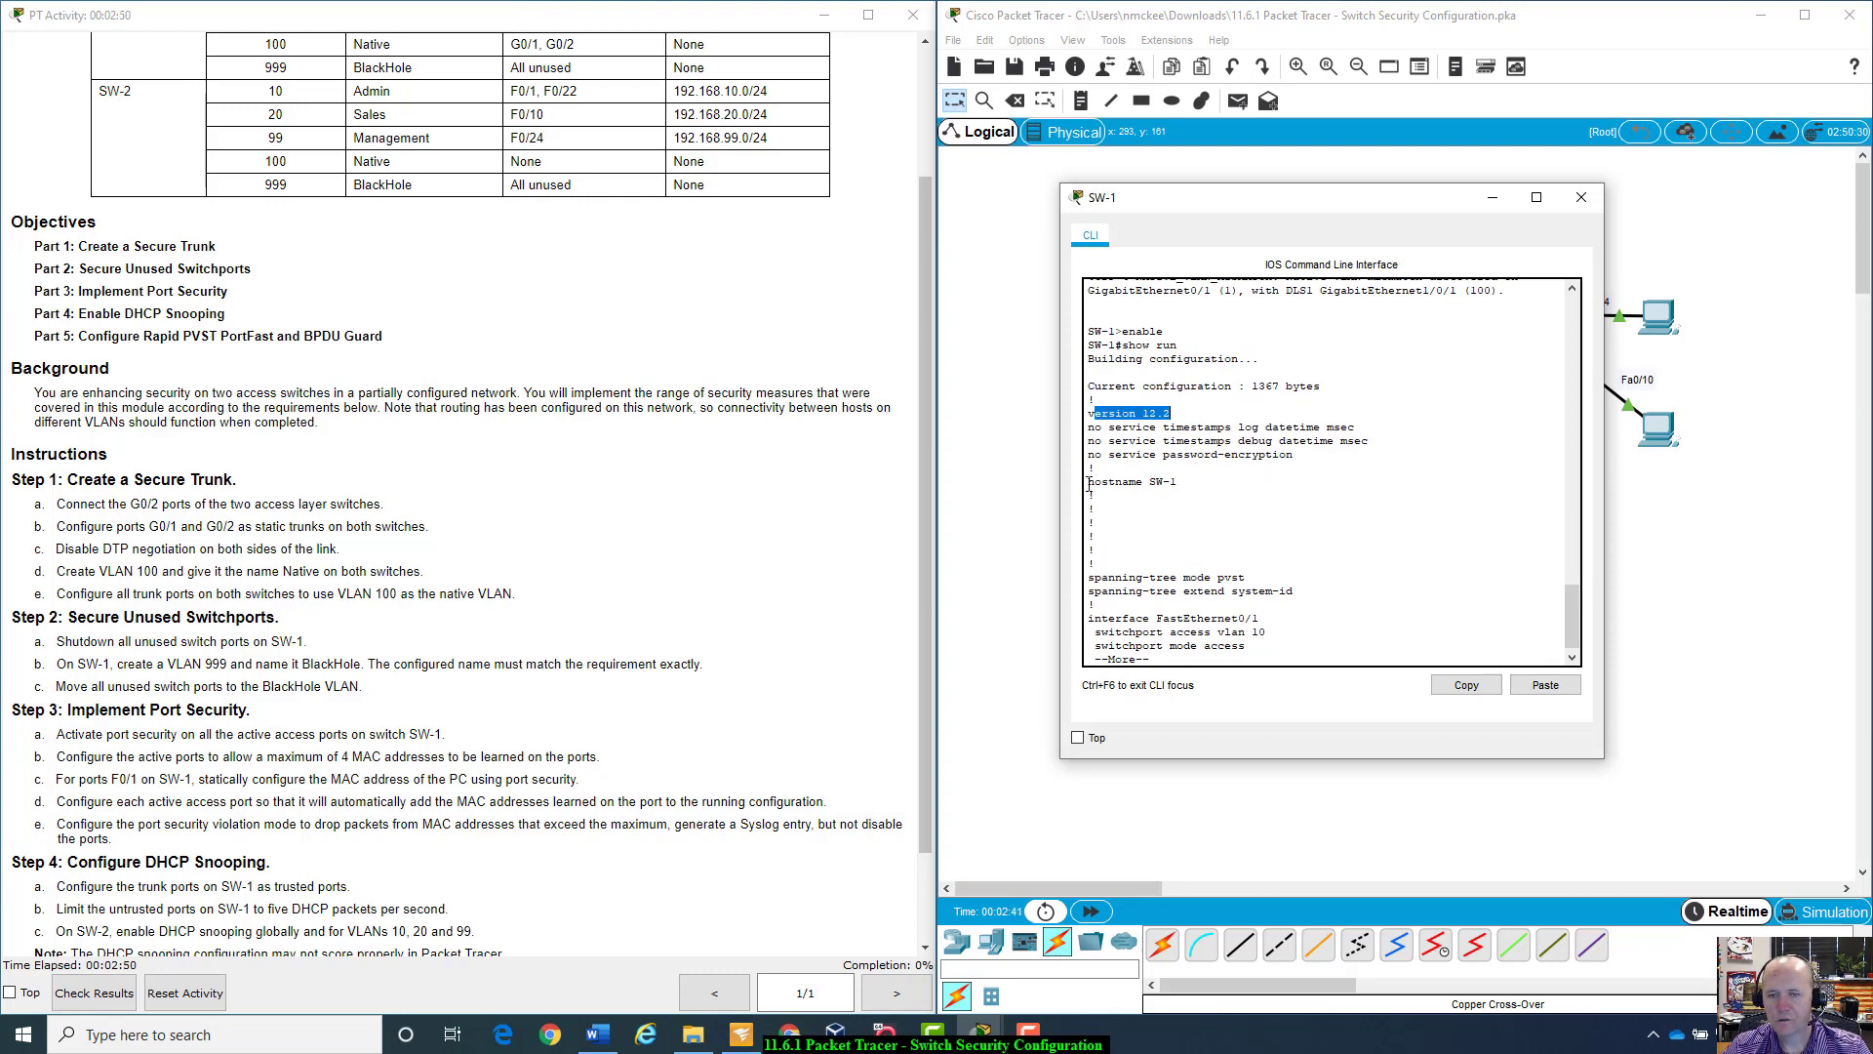
pyautogui.moveTo(1090, 482); pyautogui.dragTo(1177, 482)
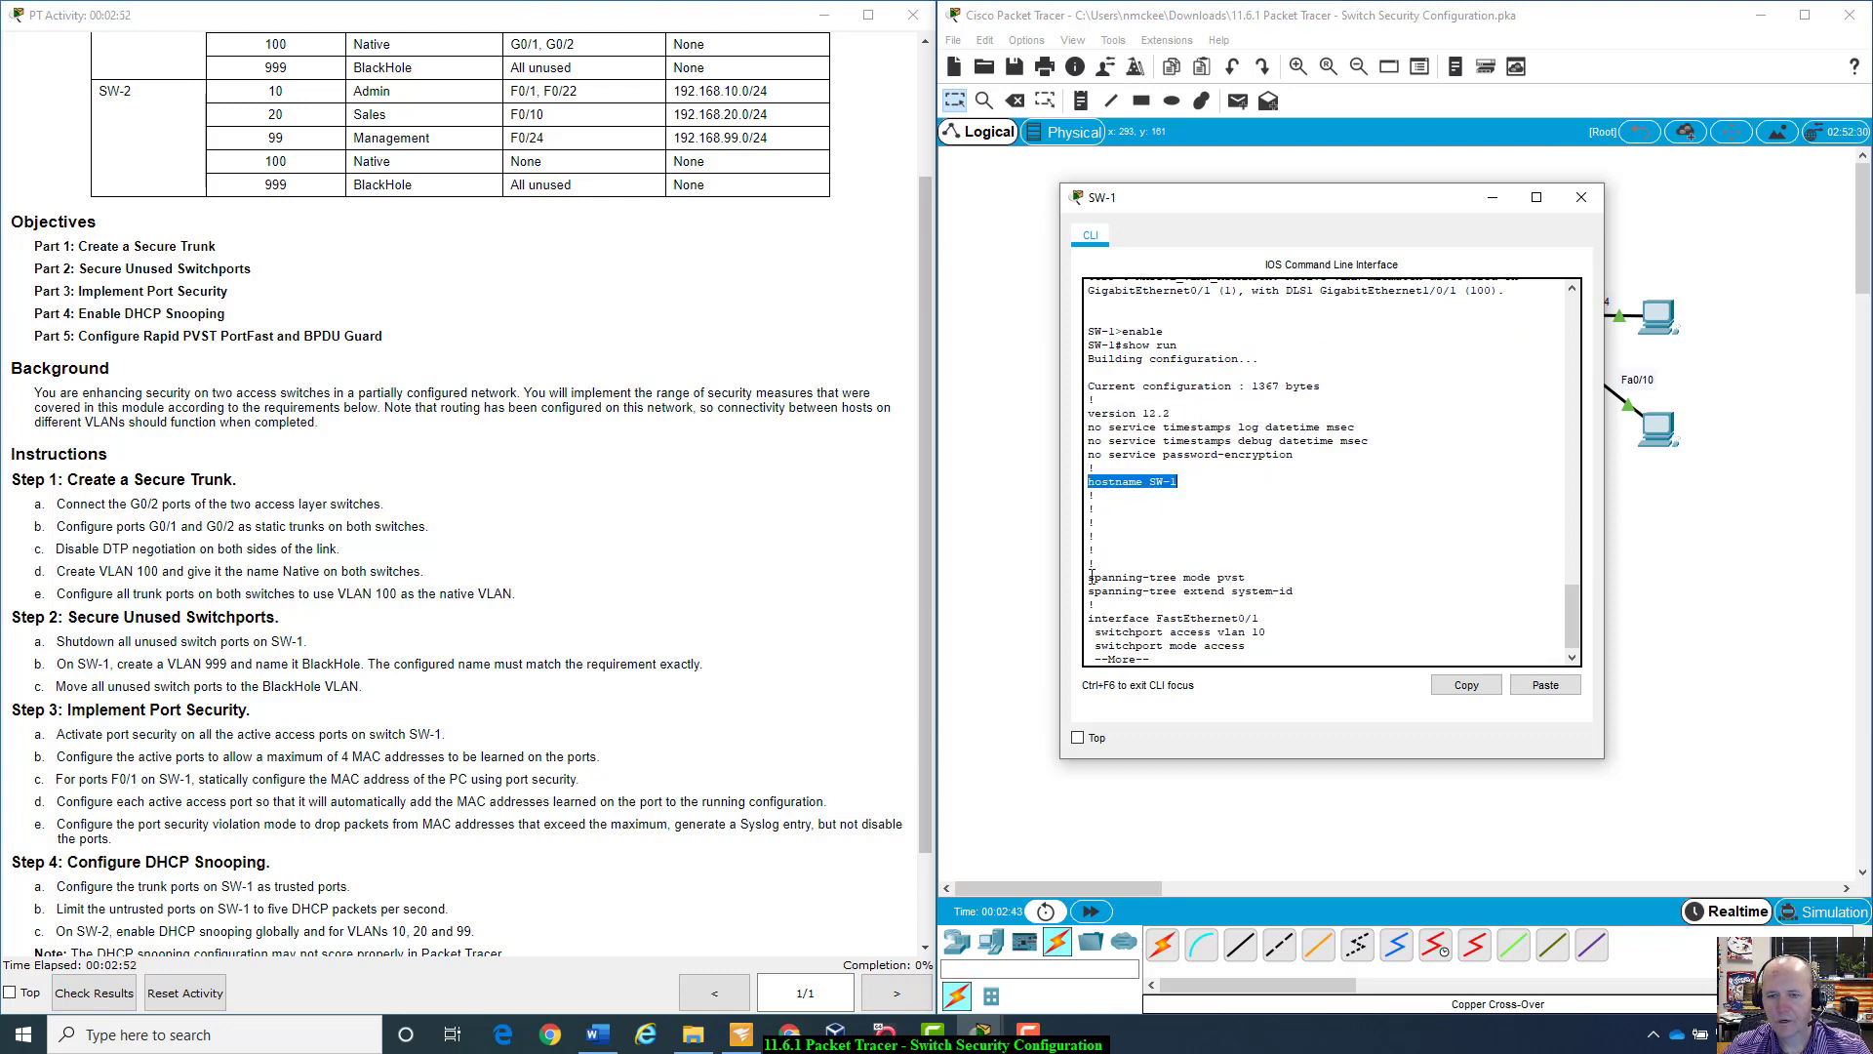
pyautogui.moveTo(1089, 586); pyautogui.dragTo(1264, 575)
pyautogui.scroll(-1, 1189, 617)
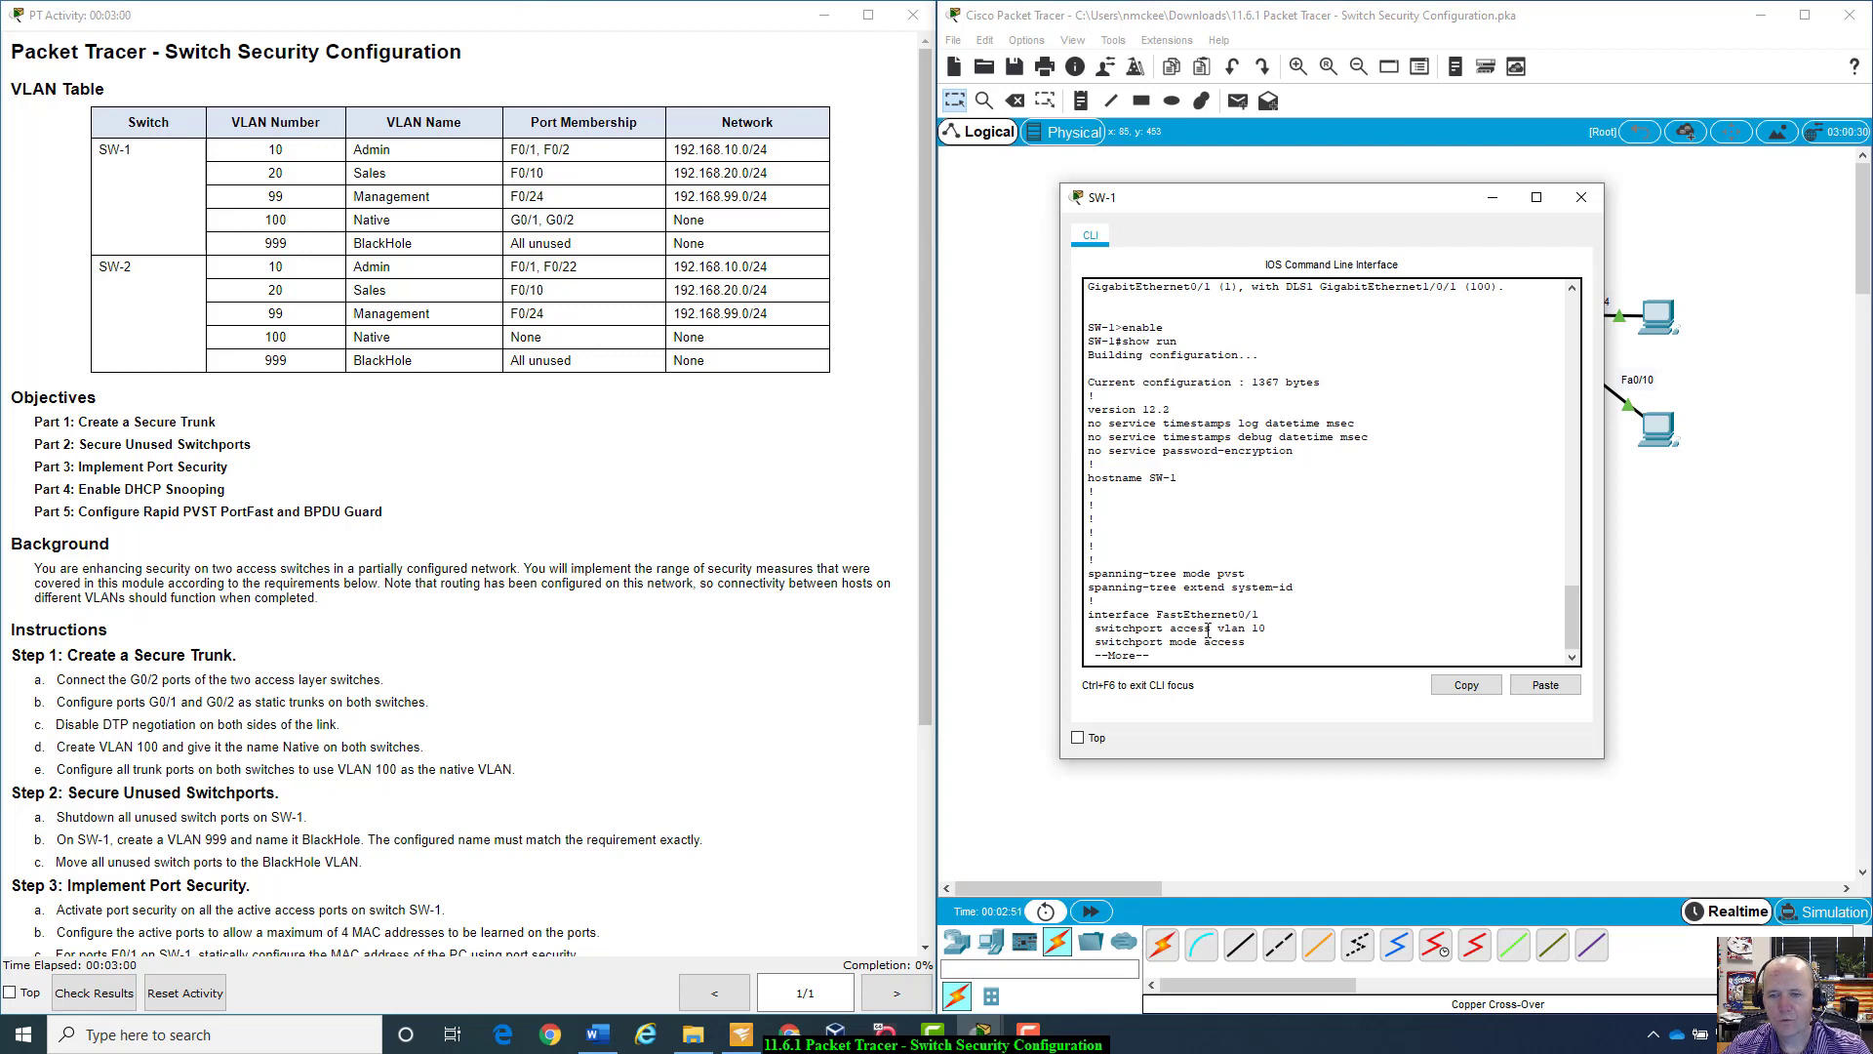
pyautogui.moveTo(1106, 628); pyautogui.dragTo(1265, 649)
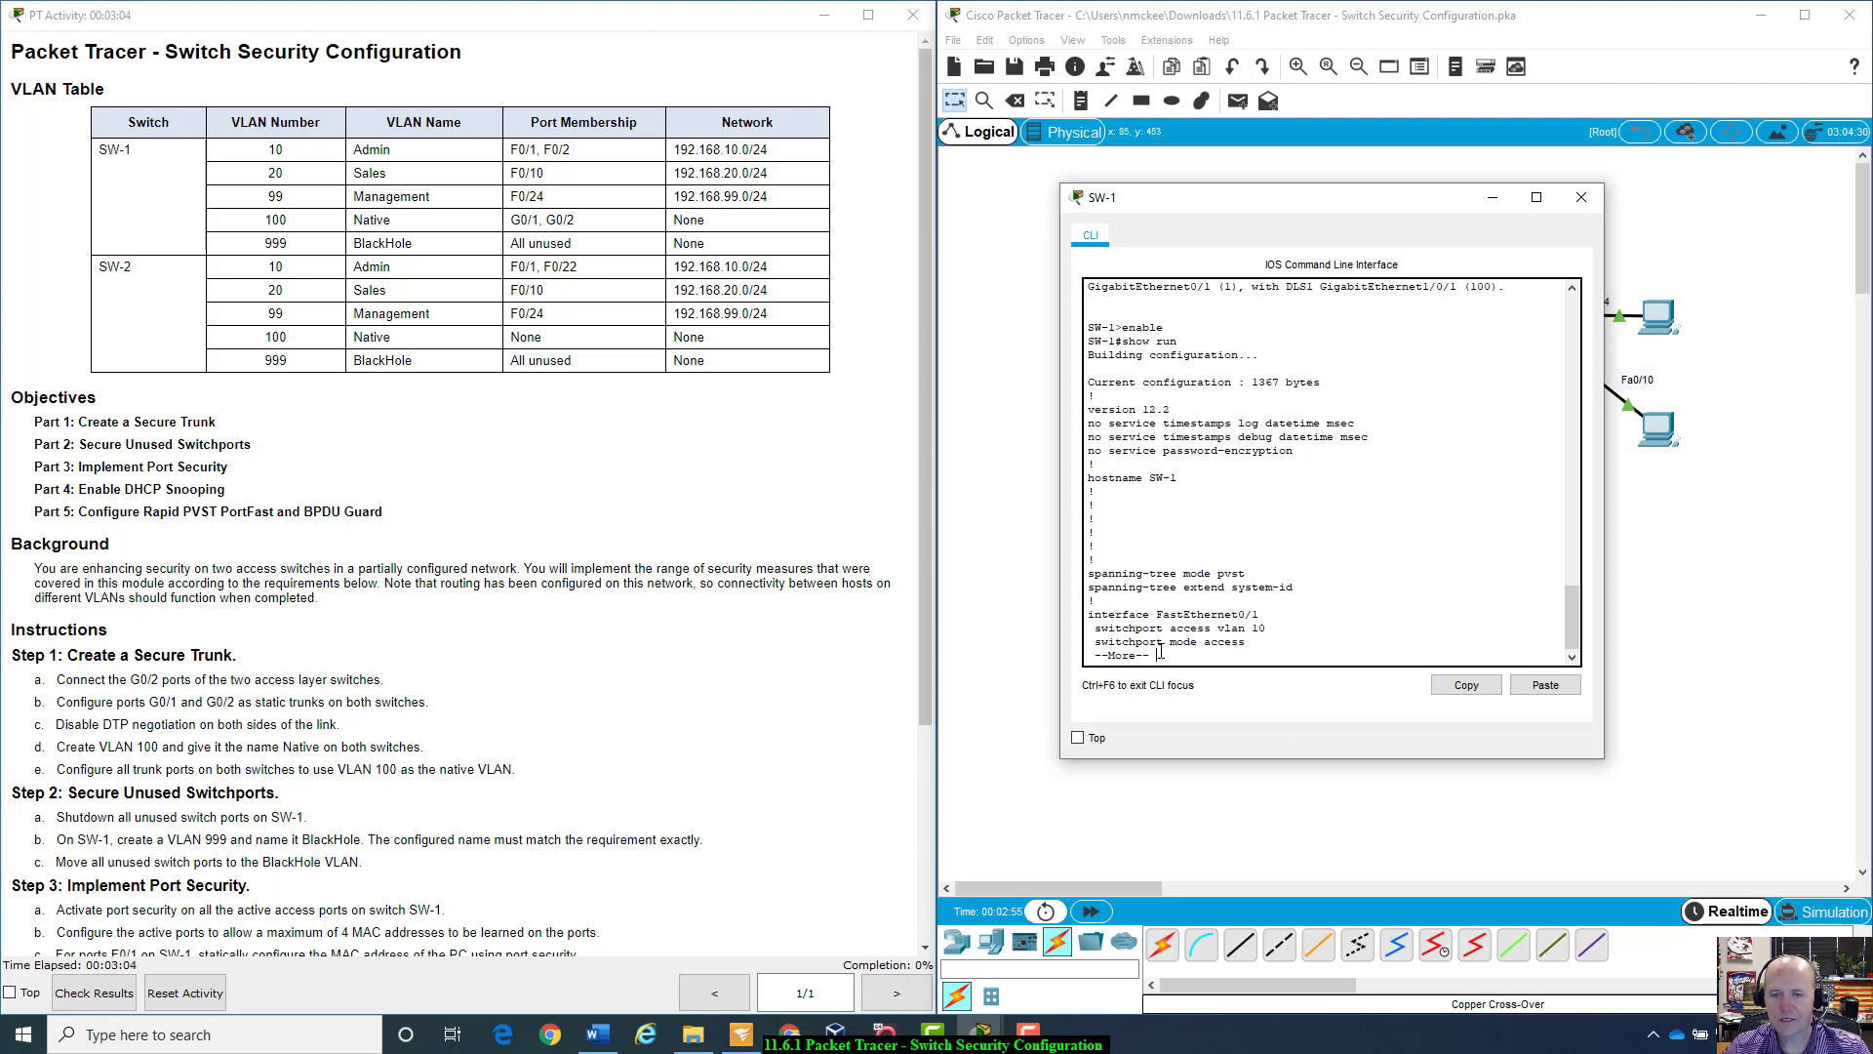
# Step: Continue the running configuration listing and examine the switchport settings of FastEthernet0/2 through FastEthernet0/10 against the VLAN table
pyautogui.press('space')
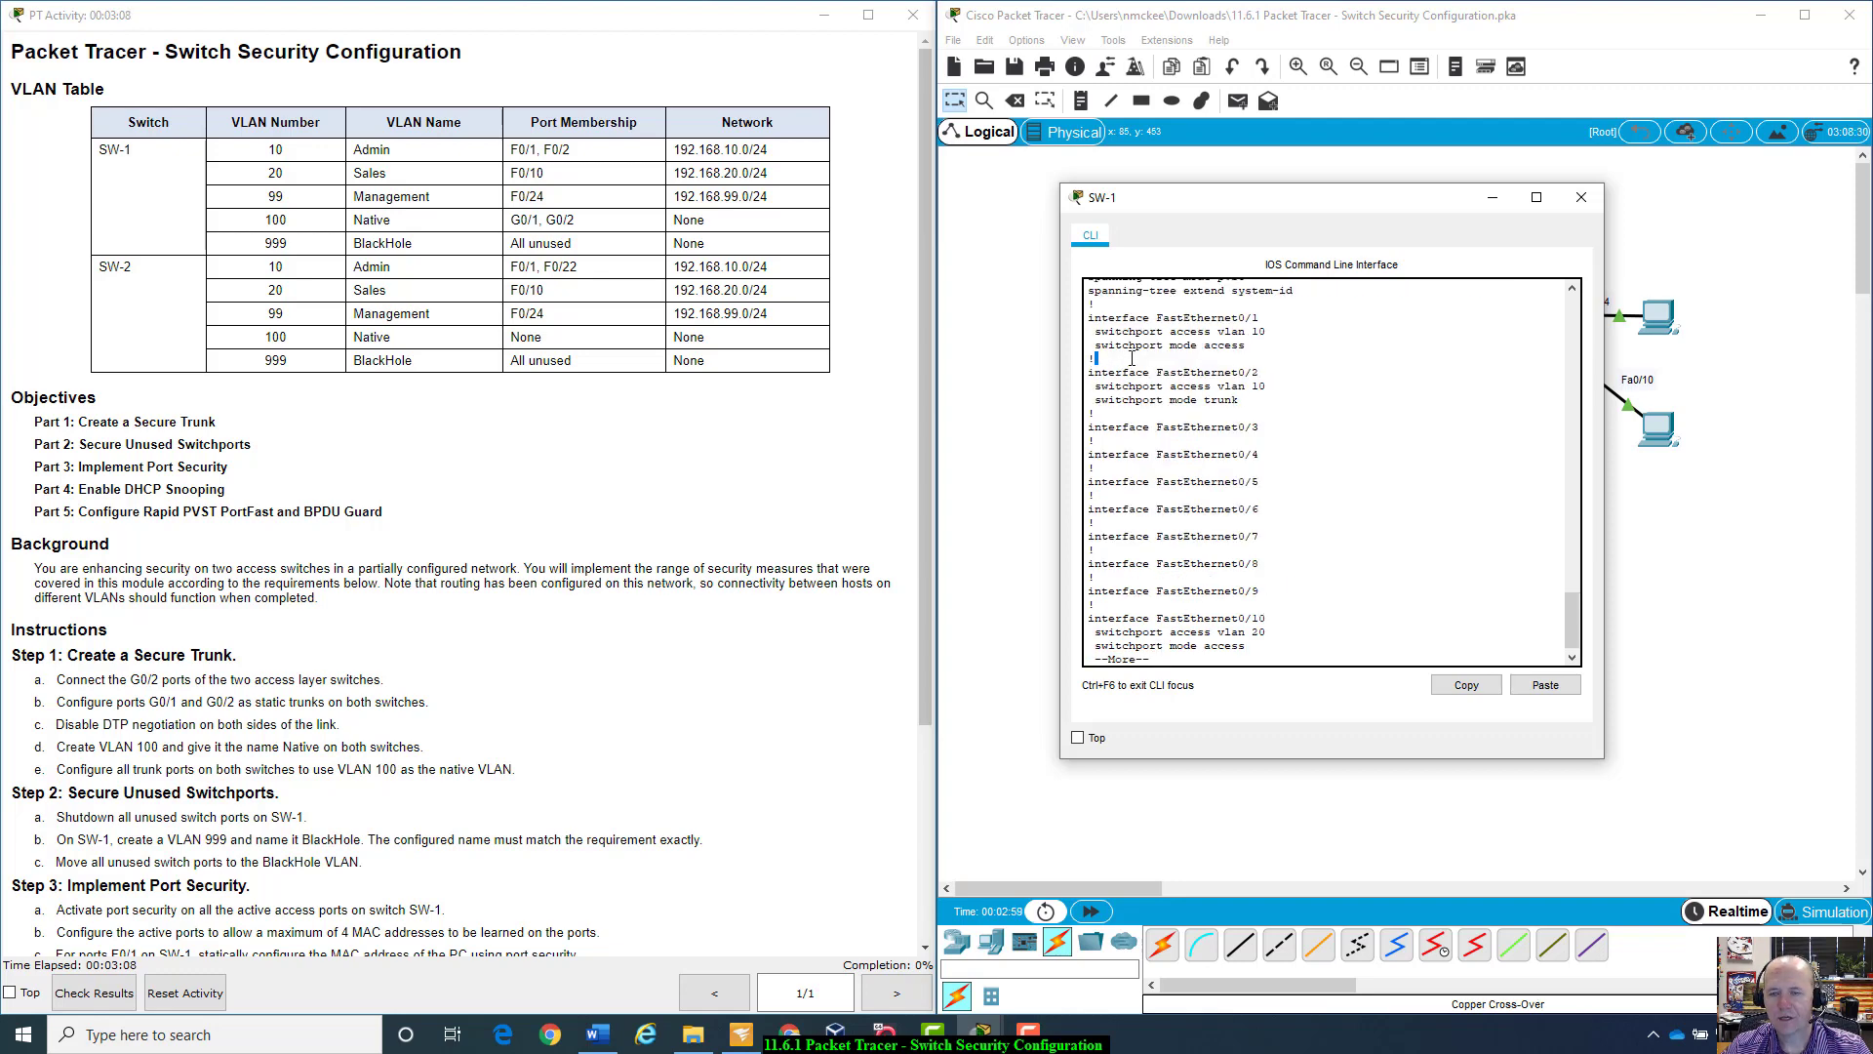
pyautogui.moveTo(1089, 369); pyautogui.dragTo(1278, 393)
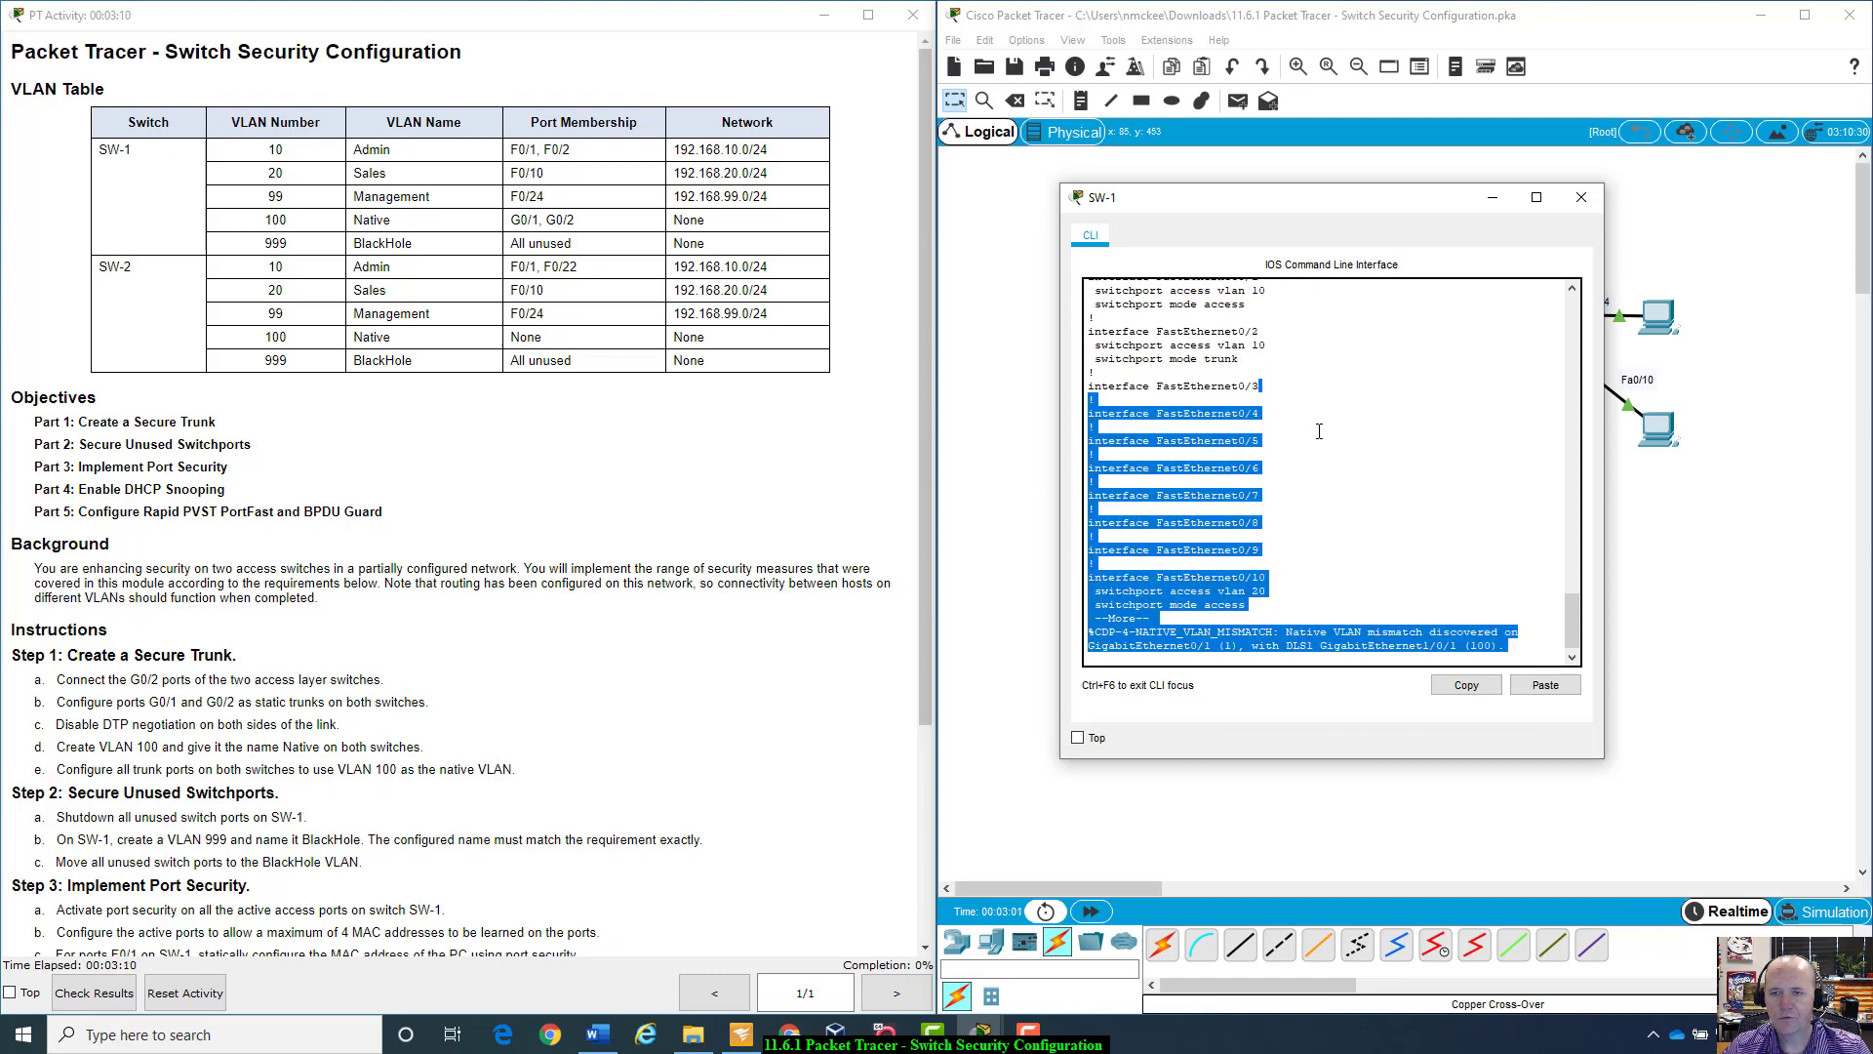
pyautogui.click(1319, 427)
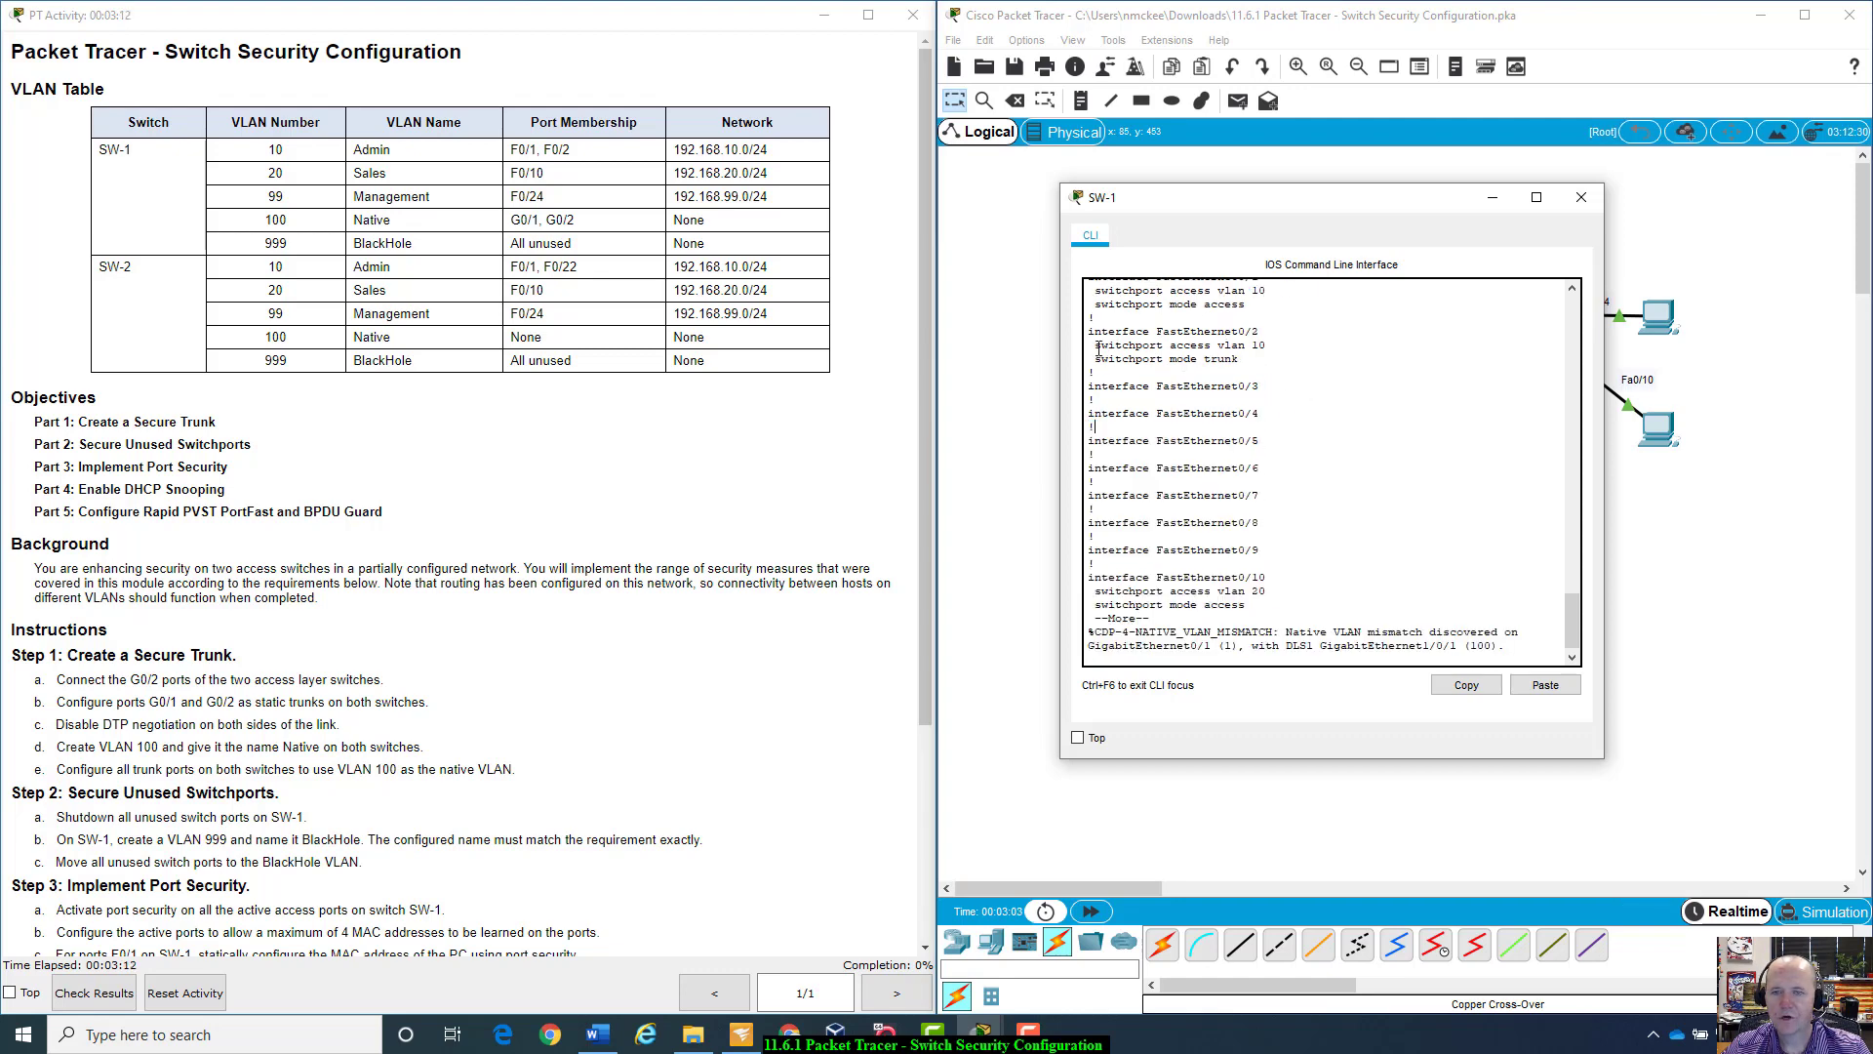
pyautogui.moveTo(1097, 346)
pyautogui.mouseDown()
pyautogui.moveTo(1276, 344)
pyautogui.moveTo(1103, 365)
pyautogui.mouseUp()
pyautogui.moveTo(1316, 199); pyautogui.dragTo(1313, 390)
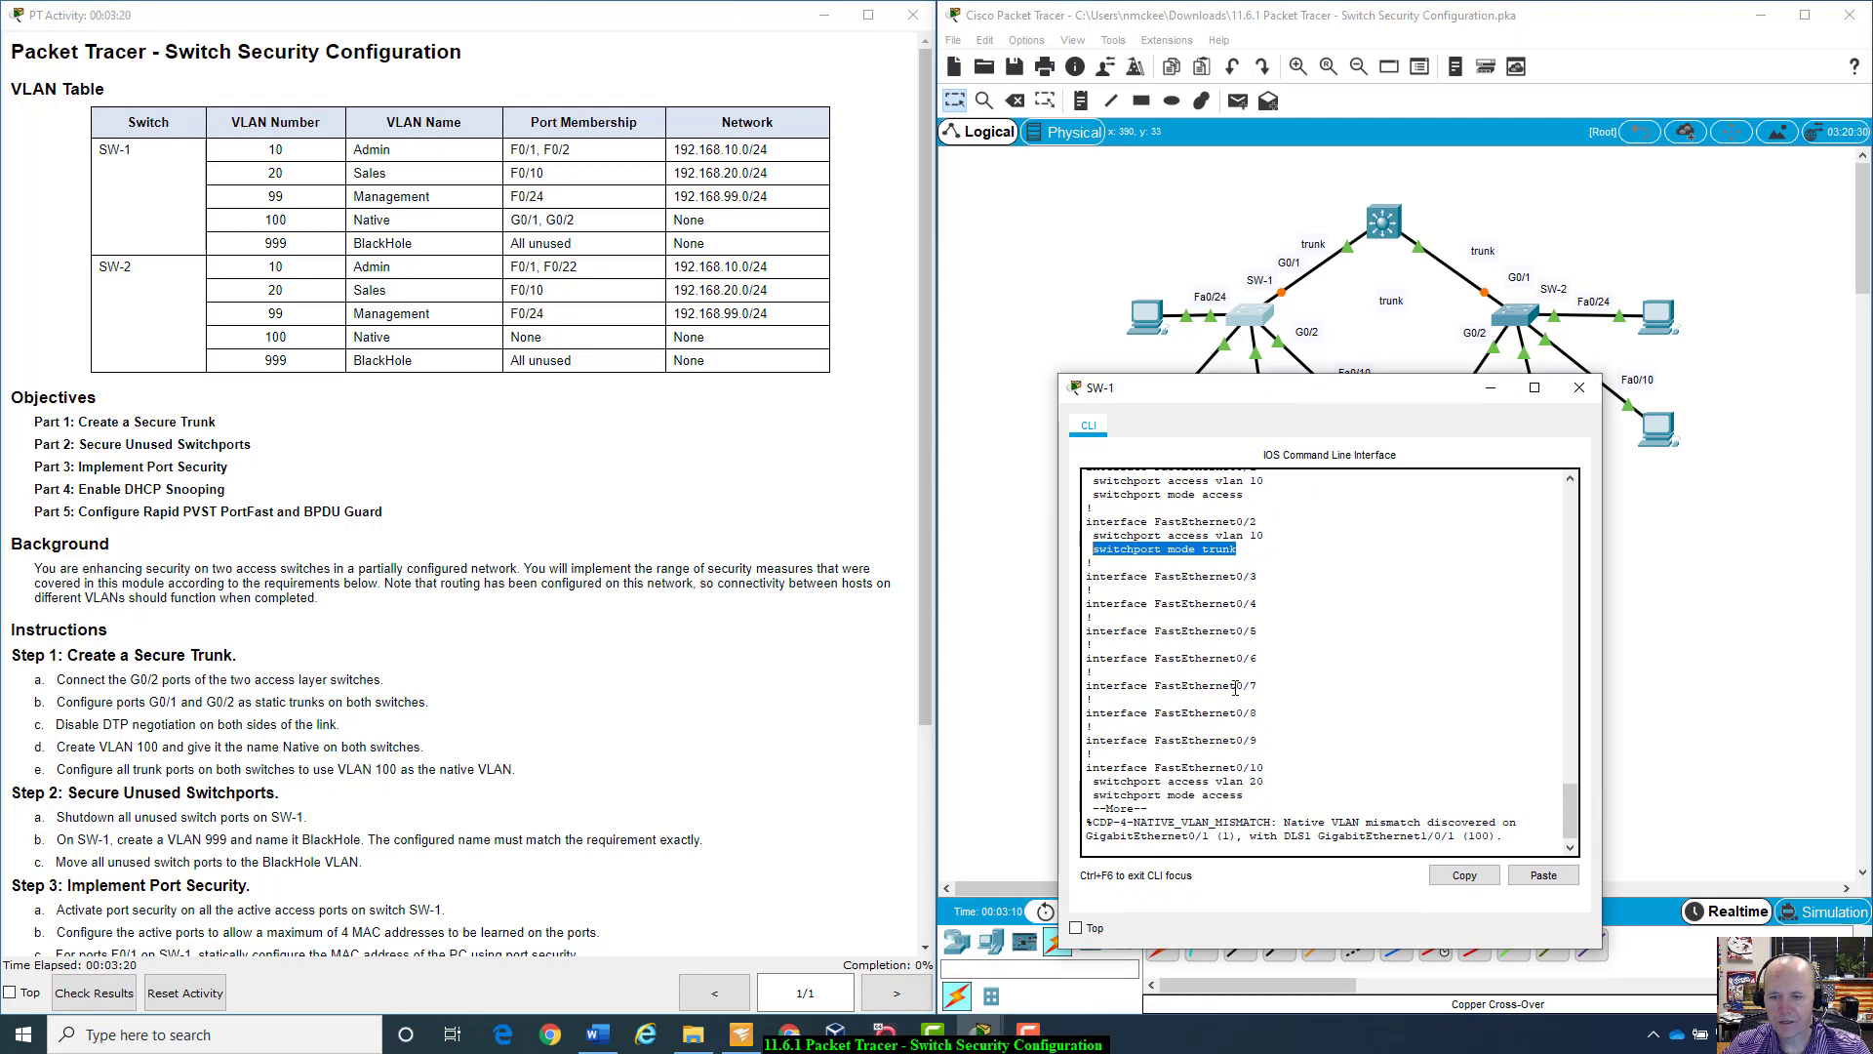
pyautogui.moveTo(1161, 768); pyautogui.dragTo(1288, 768)
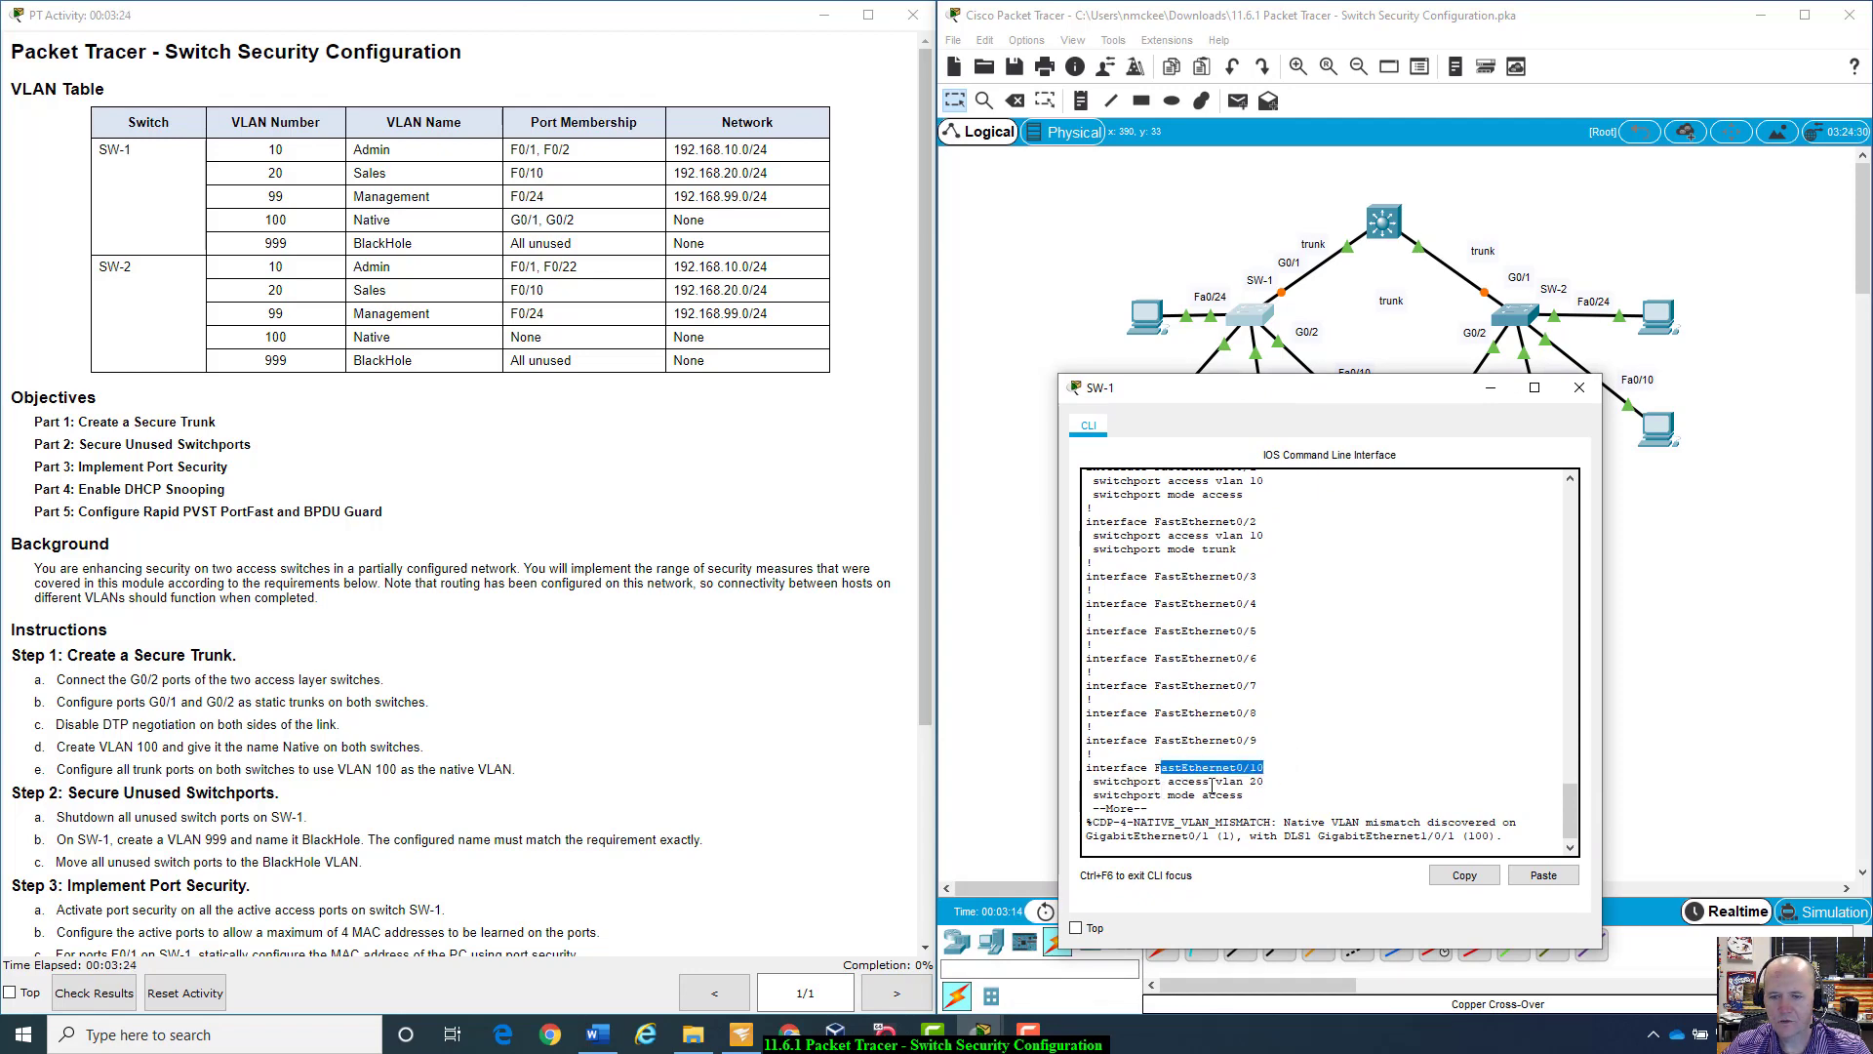
# Step: Page through the rest of SW-1's interfaces and examine FastEthernet0/24's switchport settings and the Vlan99 interface's IP address
pyautogui.press('space')
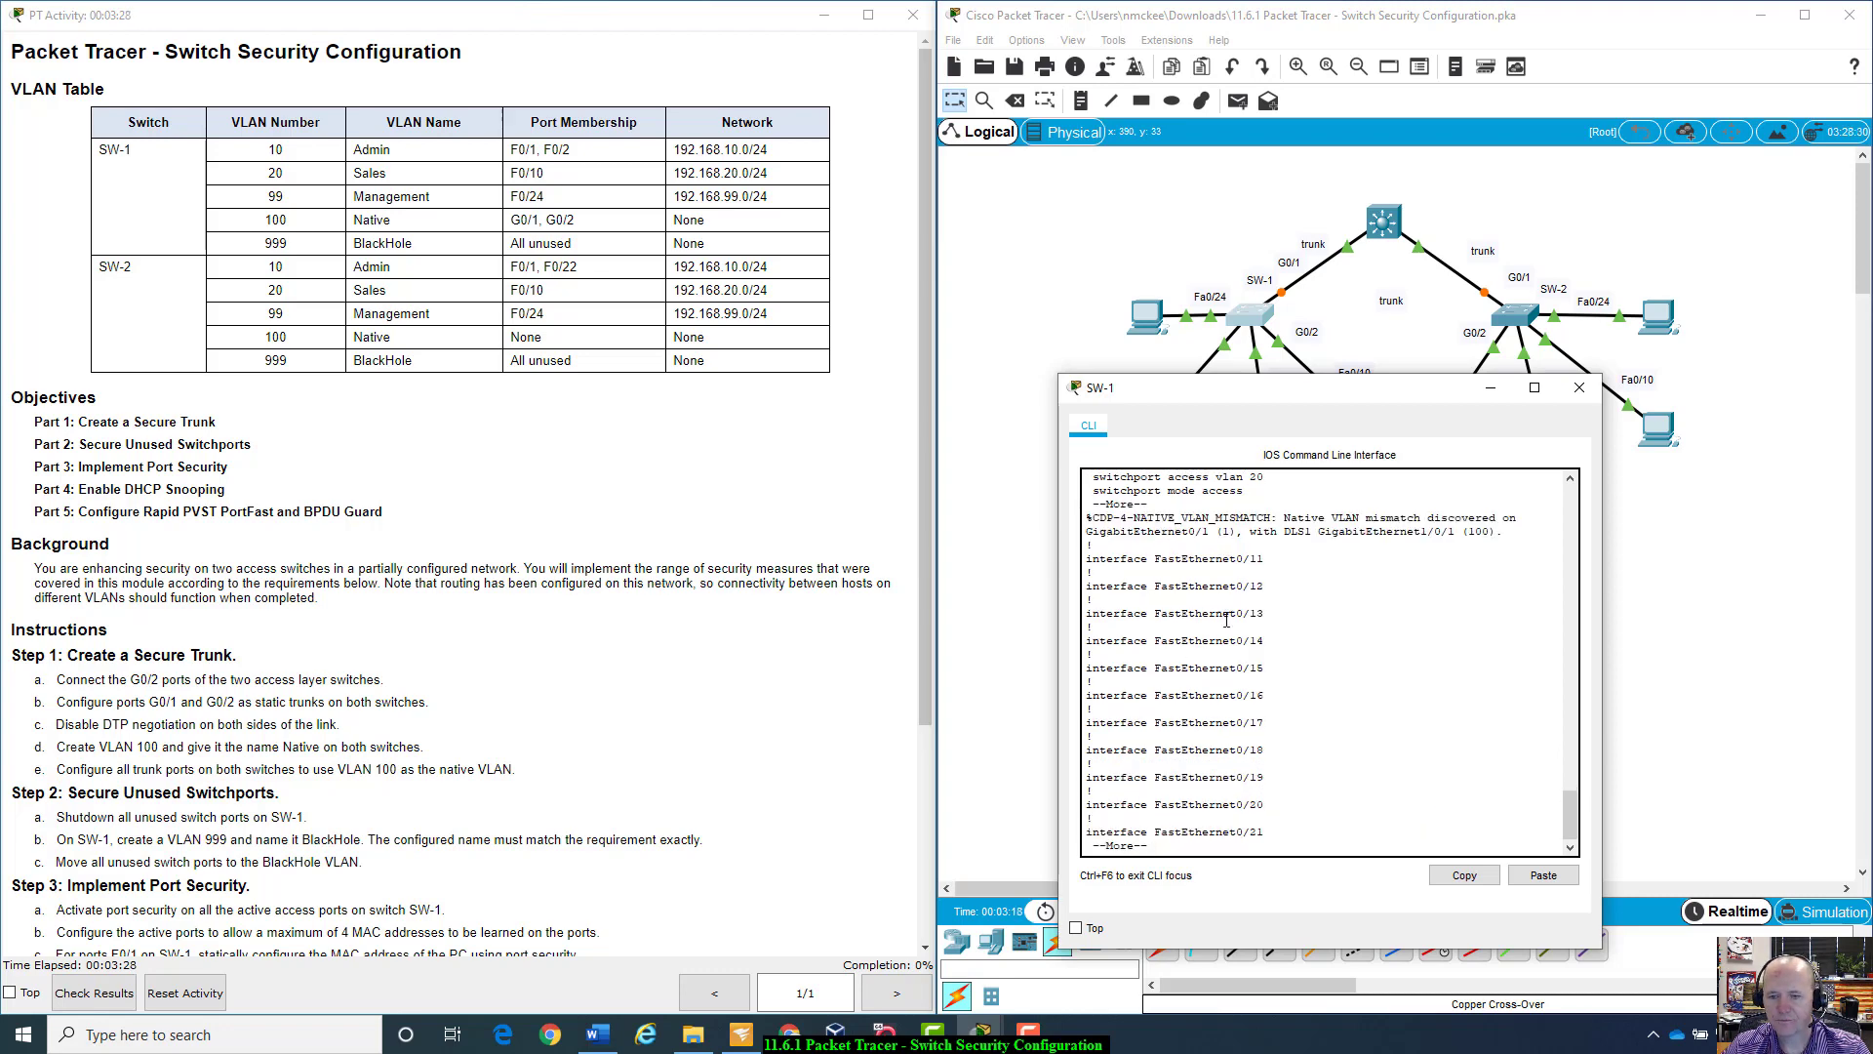
pyautogui.press('space')
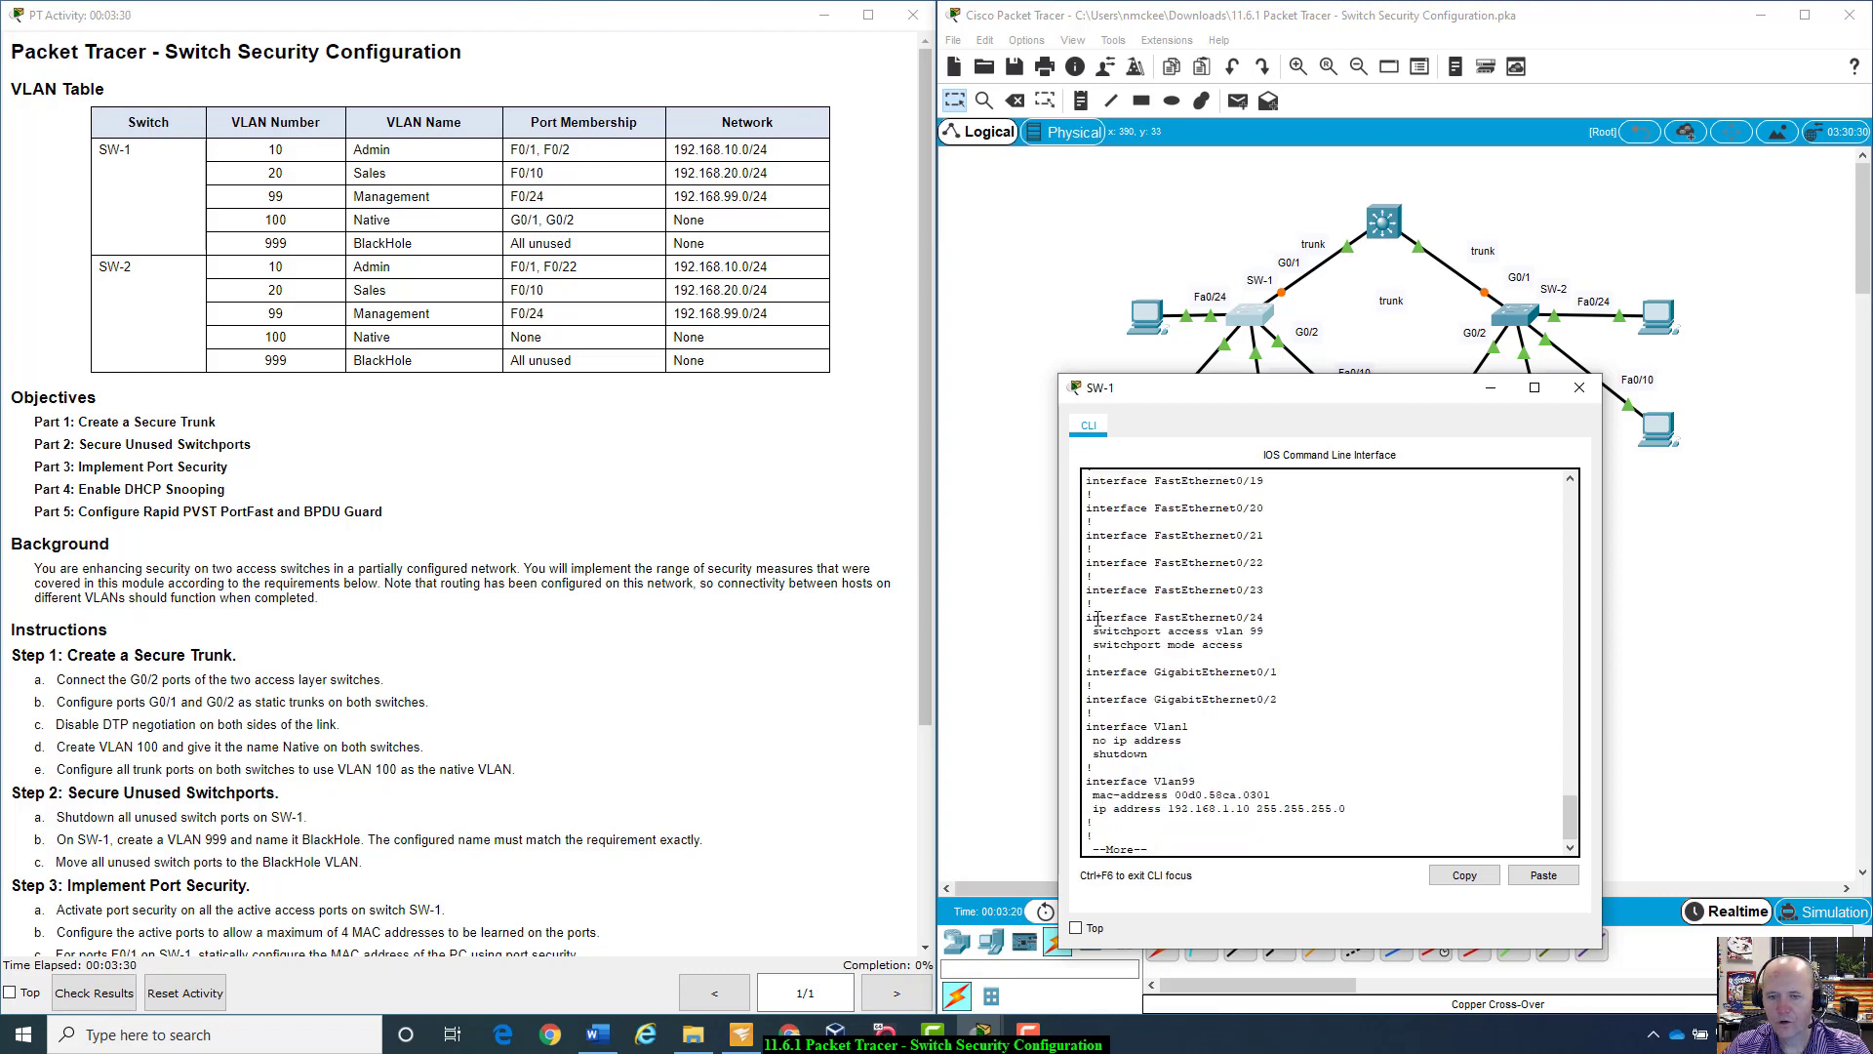
pyautogui.moveTo(1089, 617); pyautogui.dragTo(1266, 641)
pyautogui.click(1266, 641)
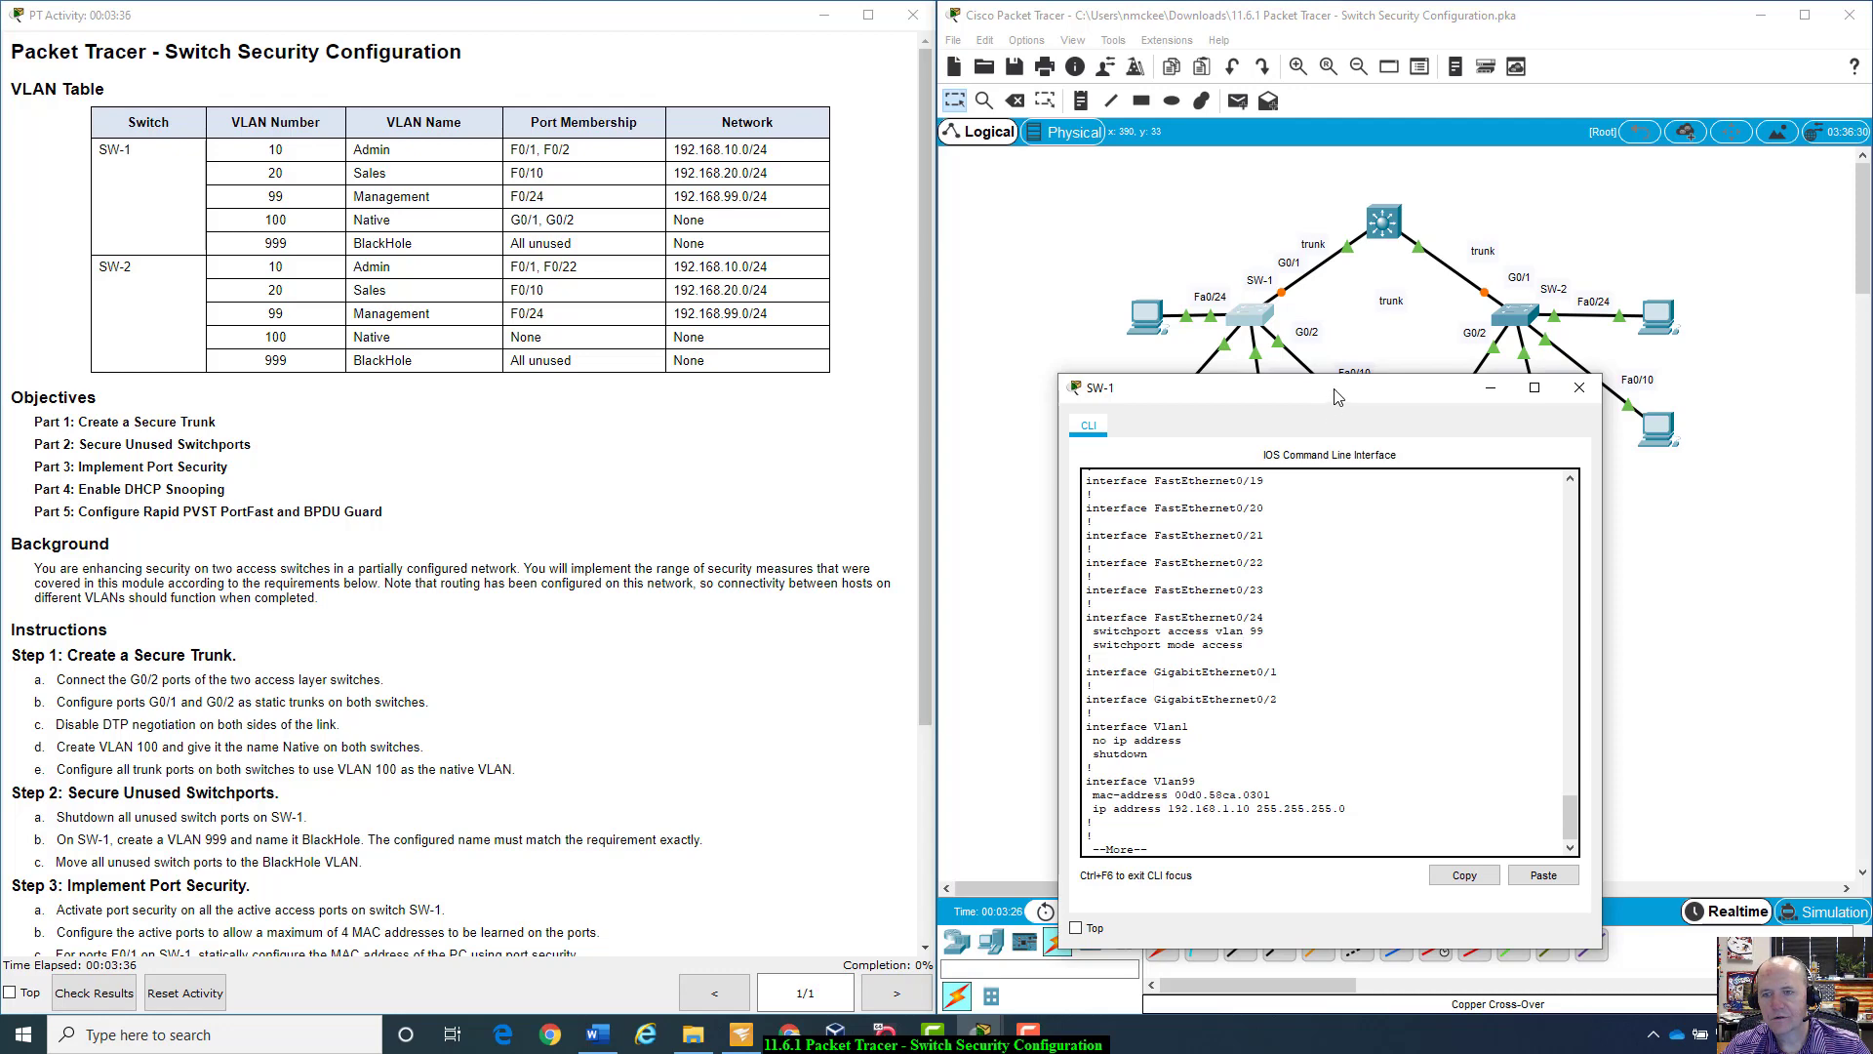
pyautogui.moveTo(1339, 395); pyautogui.dragTo(1356, 376)
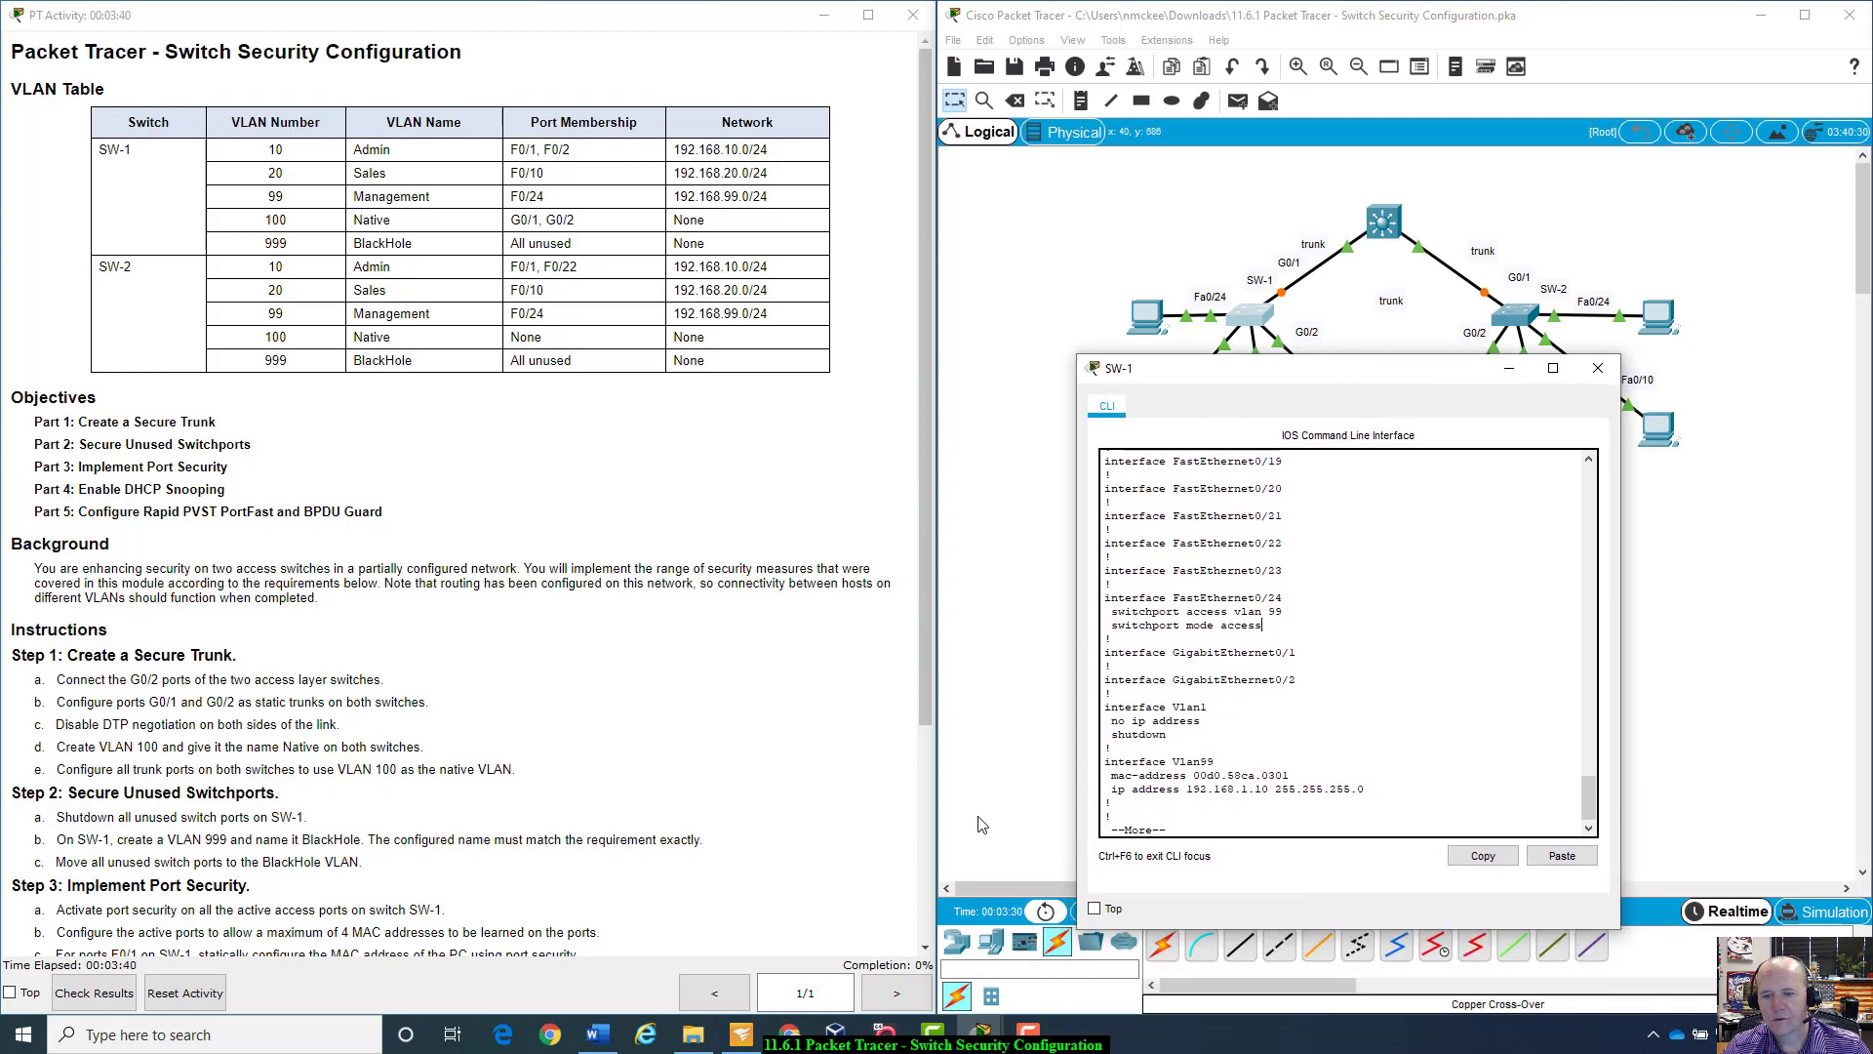
pyautogui.scroll(-1, 1228, 724)
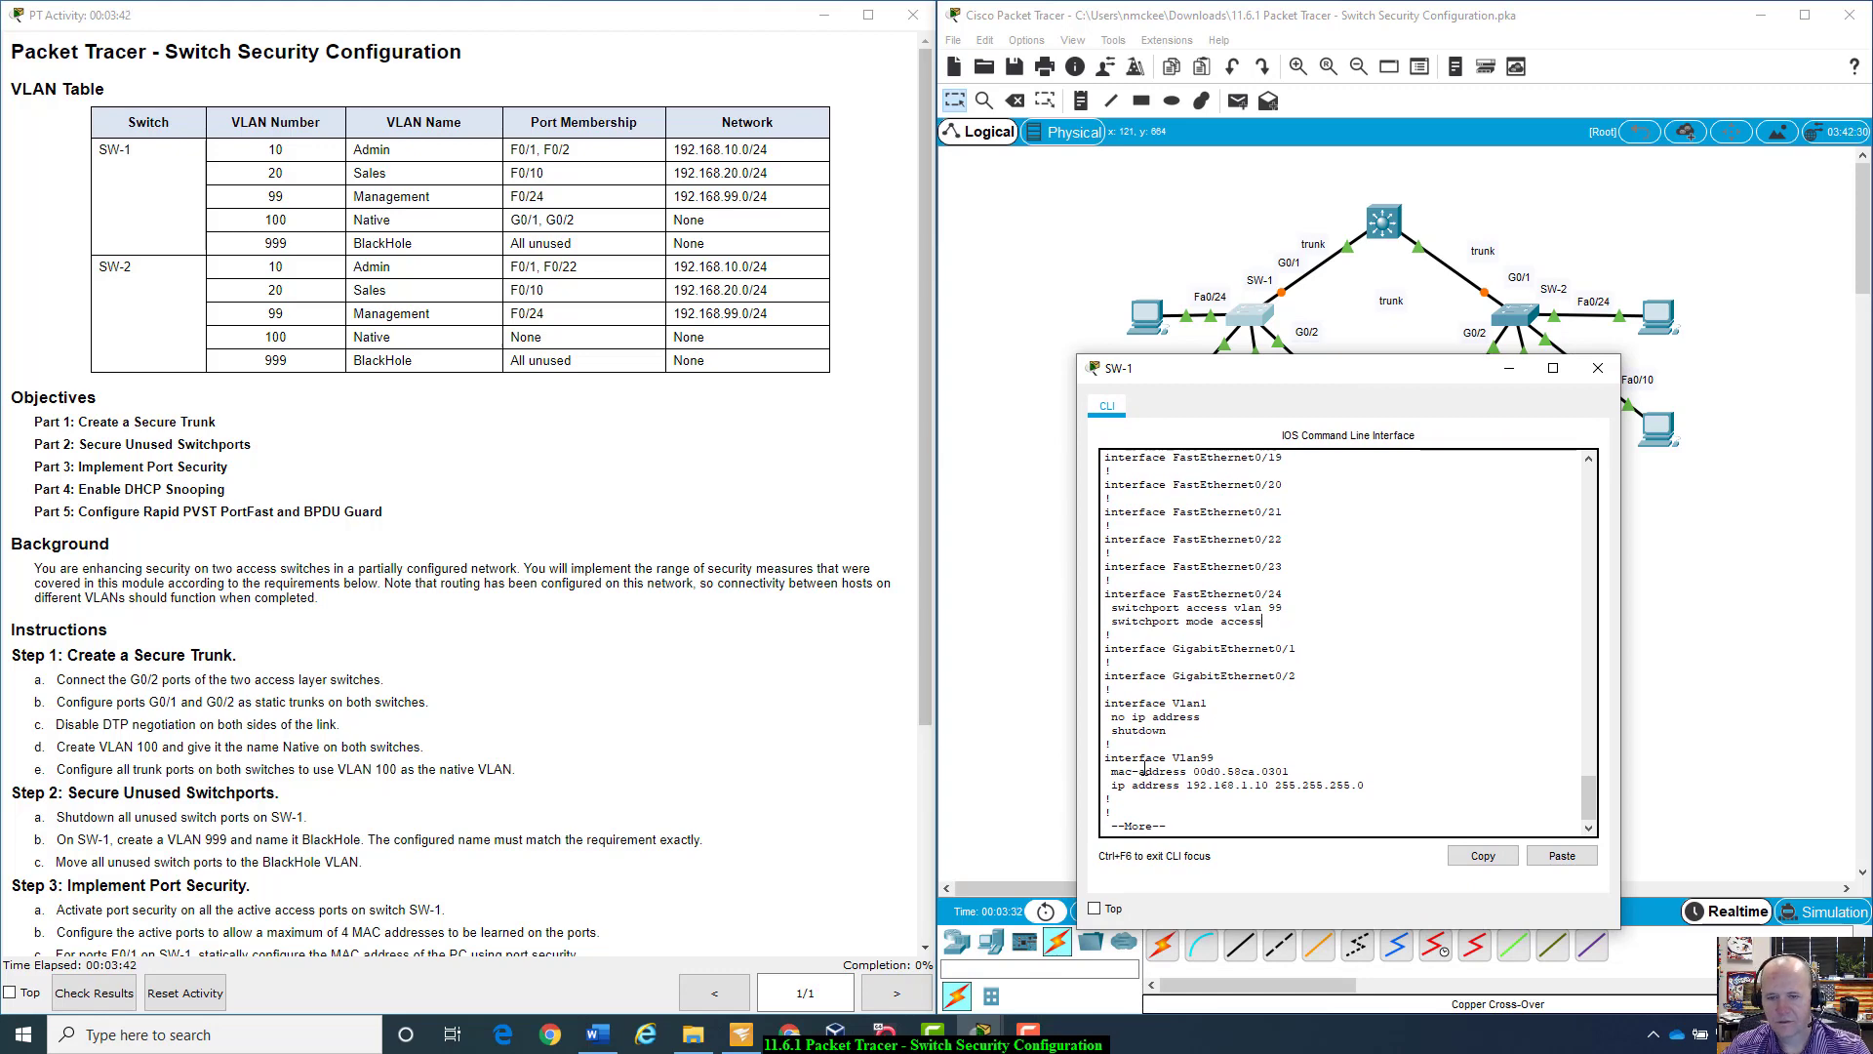
pyautogui.moveTo(1190, 756); pyautogui.dragTo(1237, 760)
pyautogui.click(1201, 772)
pyautogui.moveTo(1113, 786); pyautogui.dragTo(1365, 788)
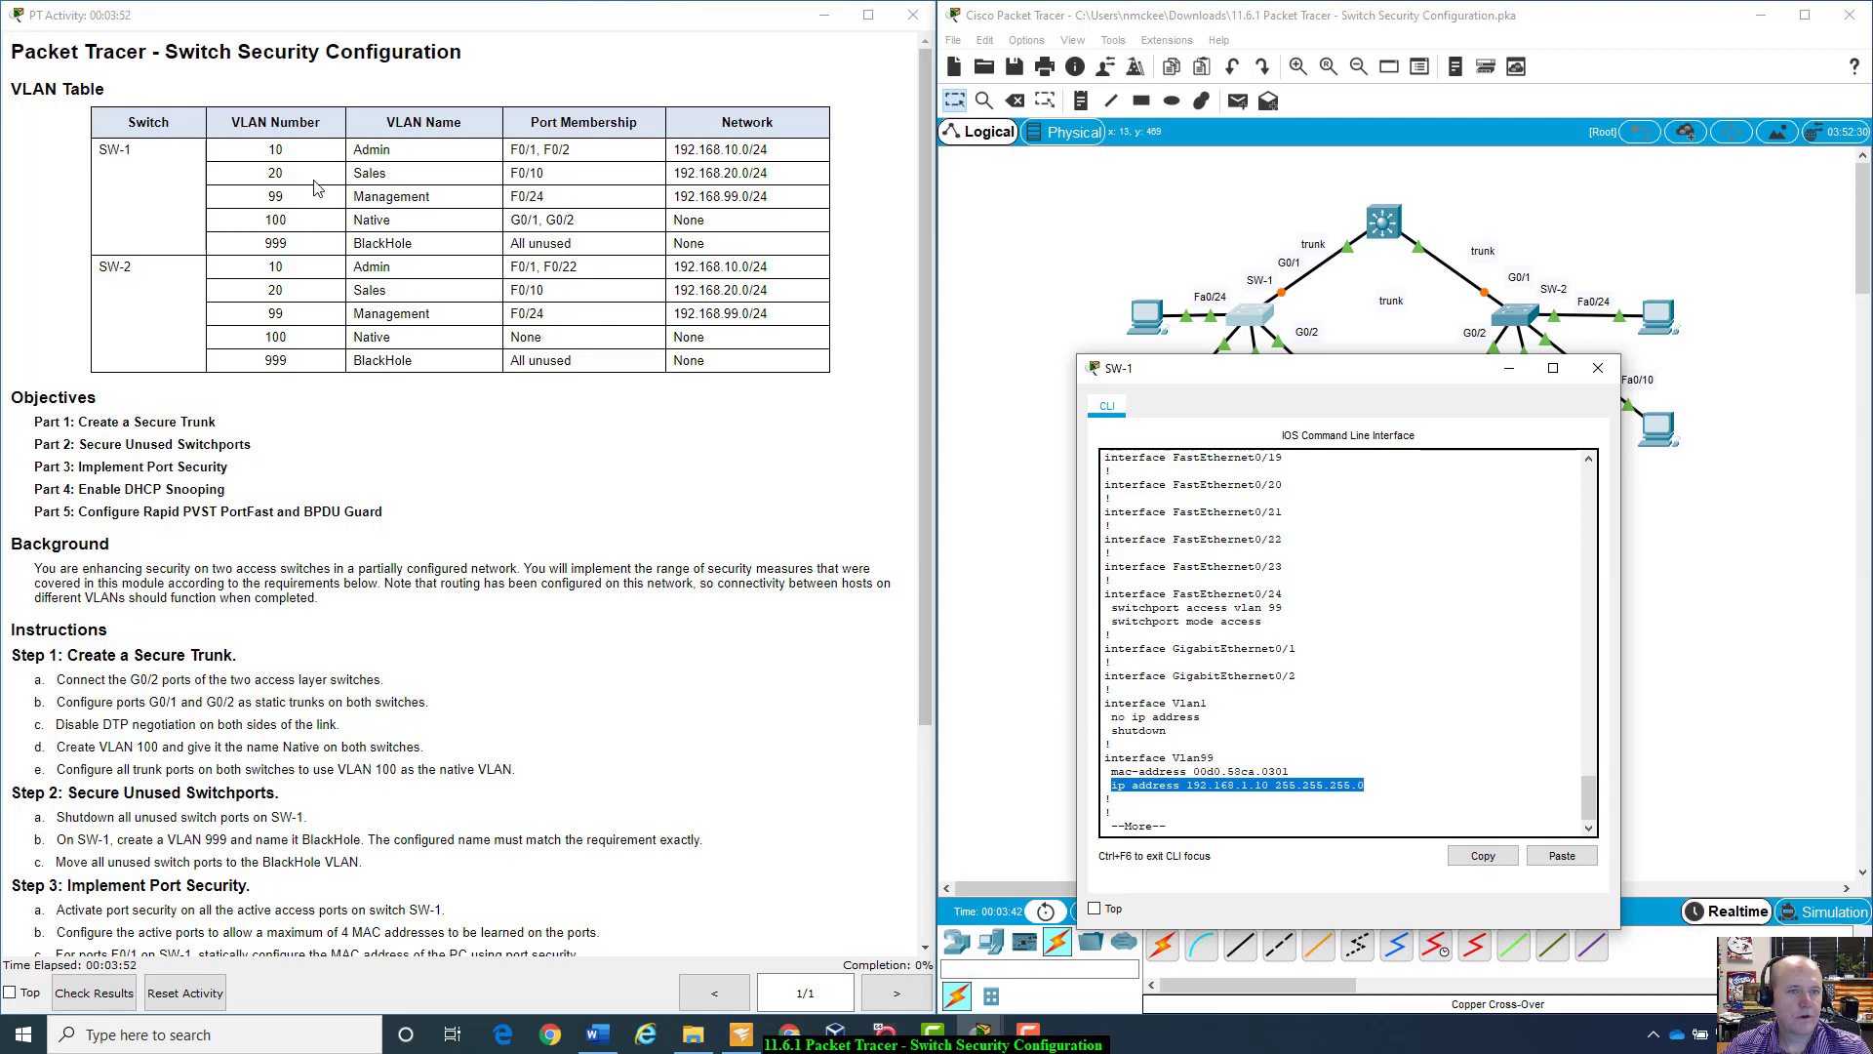
# Step: Recheck the Vlan99 interface's IP address against the VLAN table, page to the end of SW-1's running configuration and close its window
pyautogui.click(1246, 786)
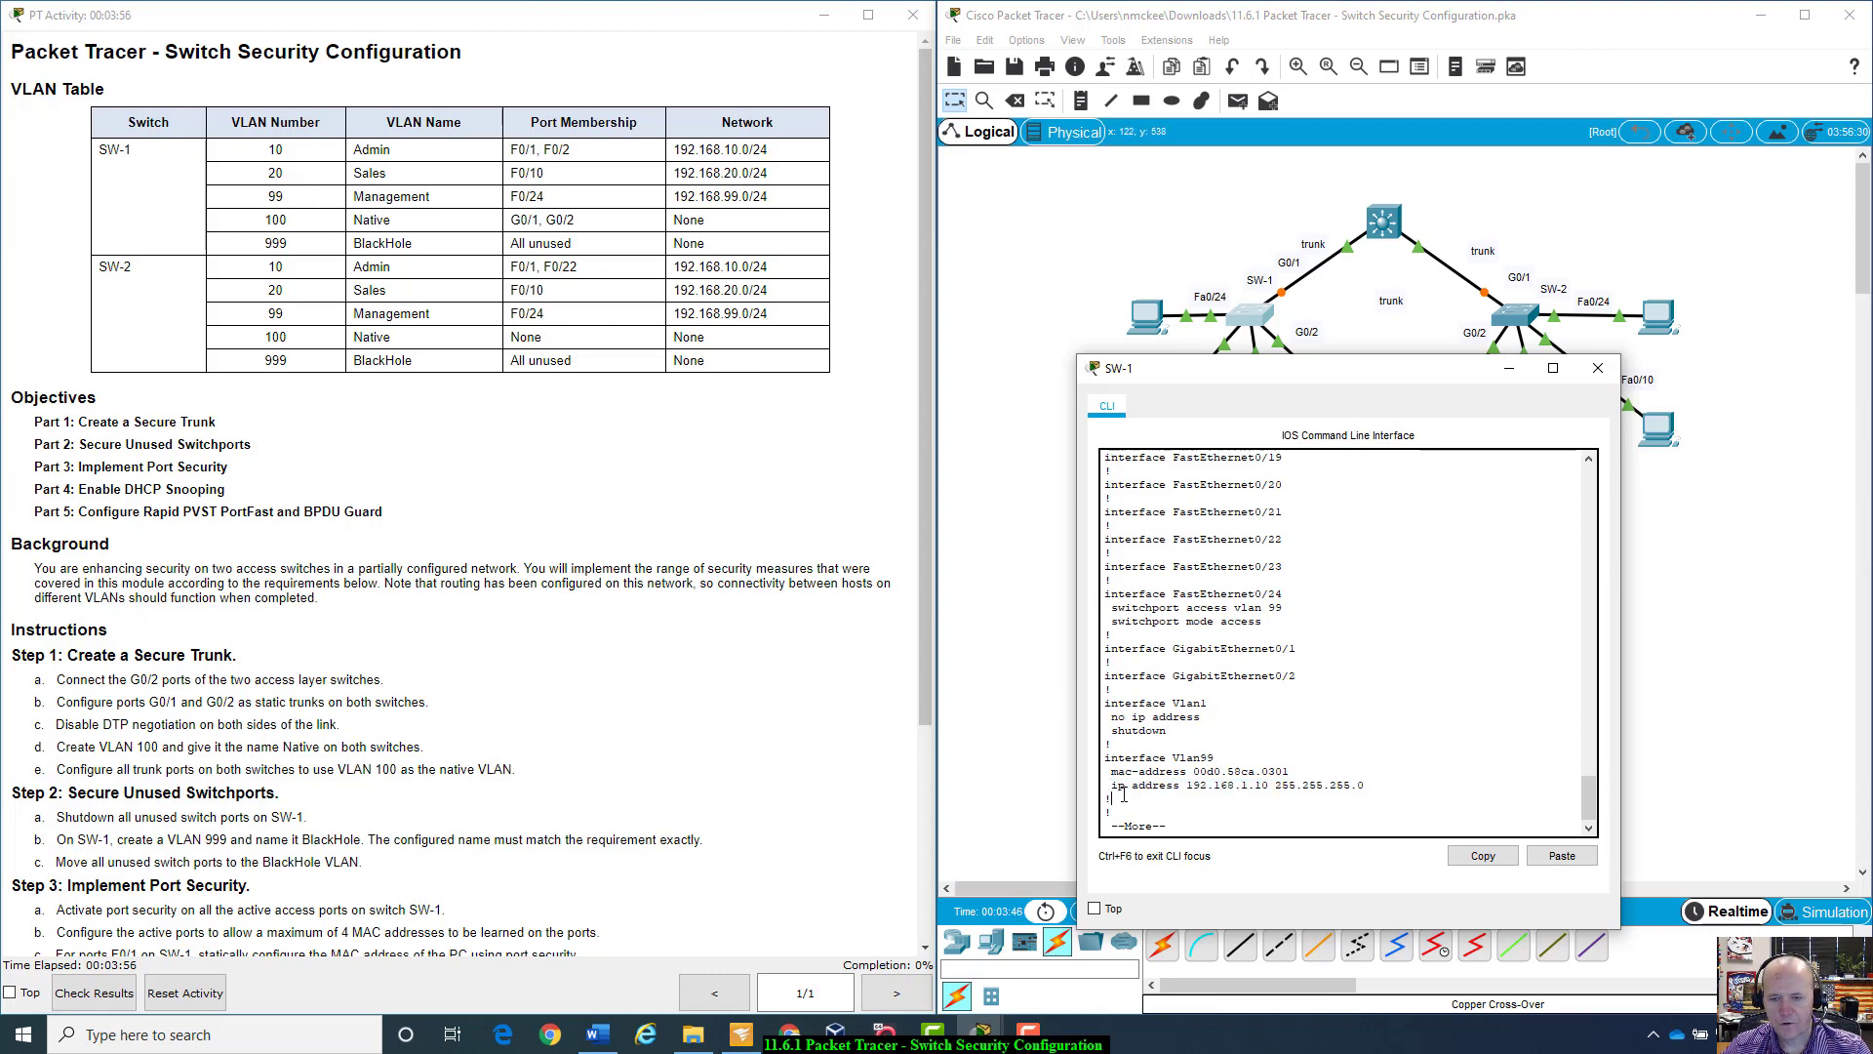
pyautogui.moveTo(1104, 792); pyautogui.dragTo(1273, 788)
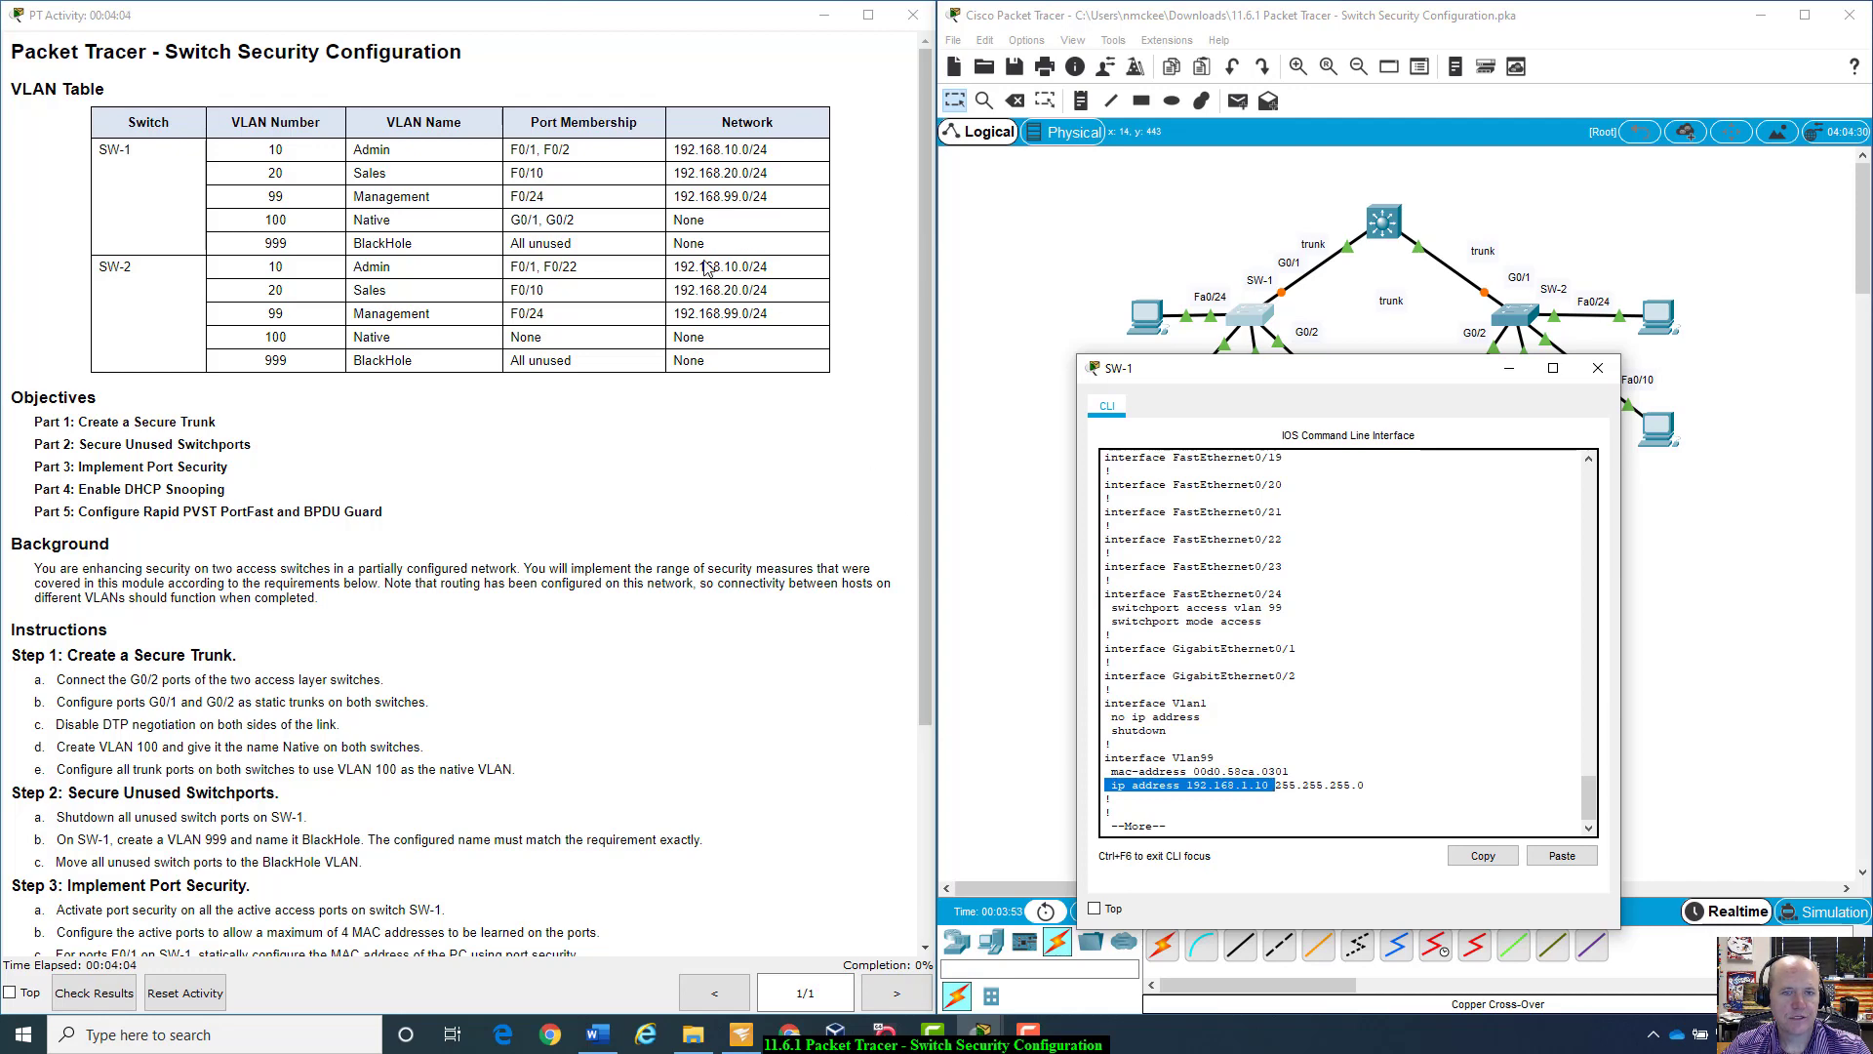
pyautogui.moveTo(1367, 374); pyautogui.dragTo(1282, 434)
pyautogui.click(1159, 827)
pyautogui.press('space')
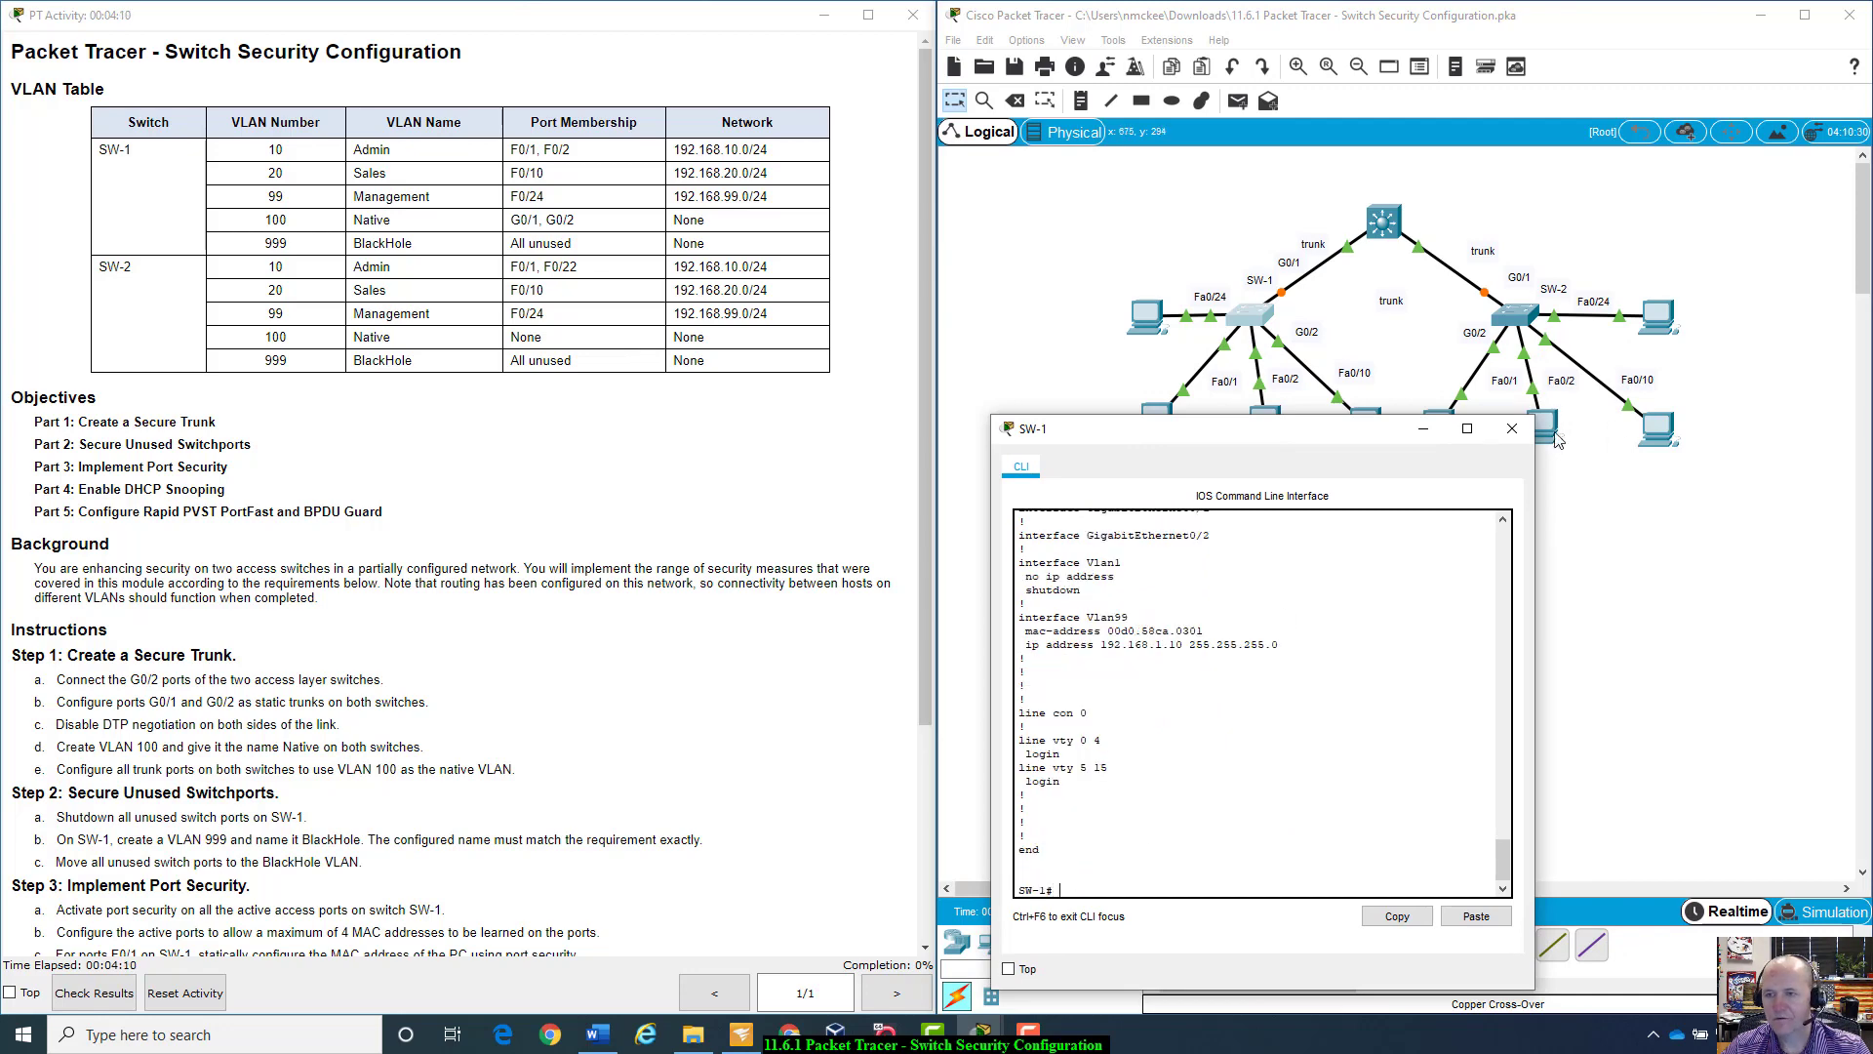
pyautogui.click(1512, 428)
# Step: Open the SW-2 switch's command line and enter privileged EXEC mode with enable
pyautogui.click(1535, 314)
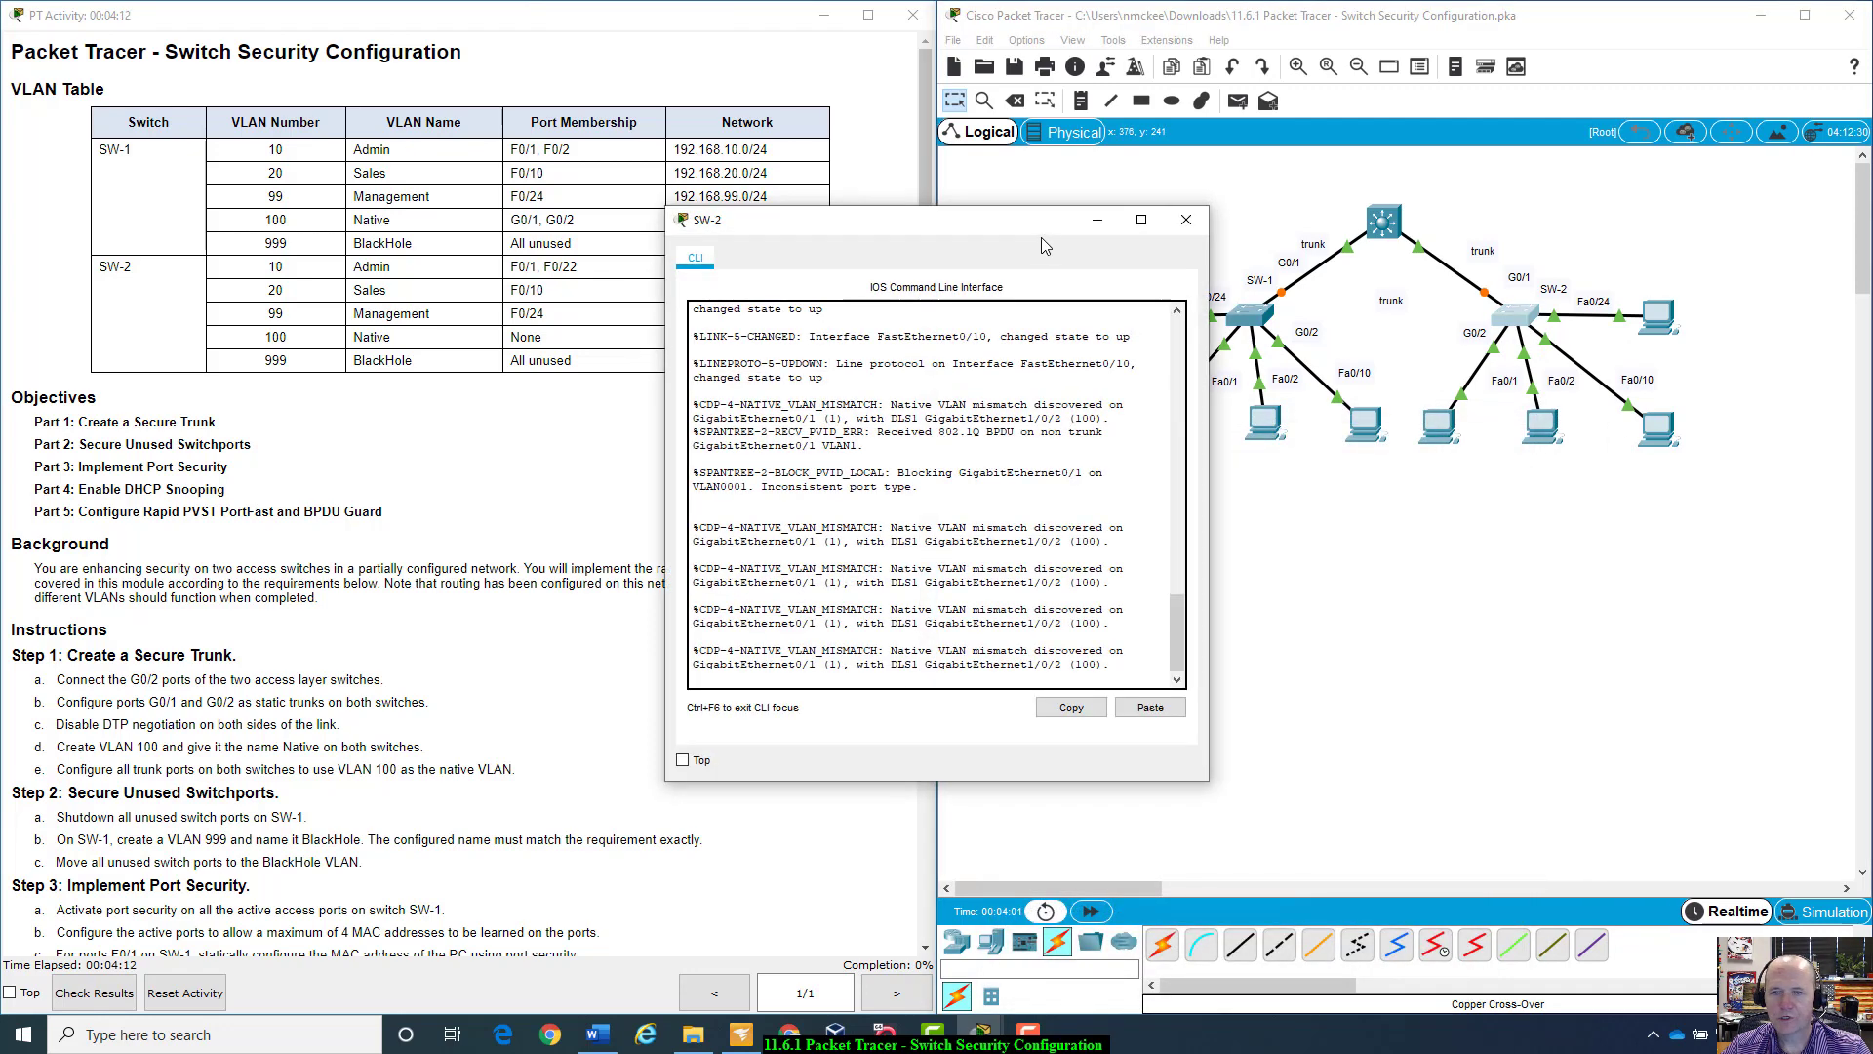
pyautogui.moveTo(1040, 237); pyautogui.dragTo(1452, 324)
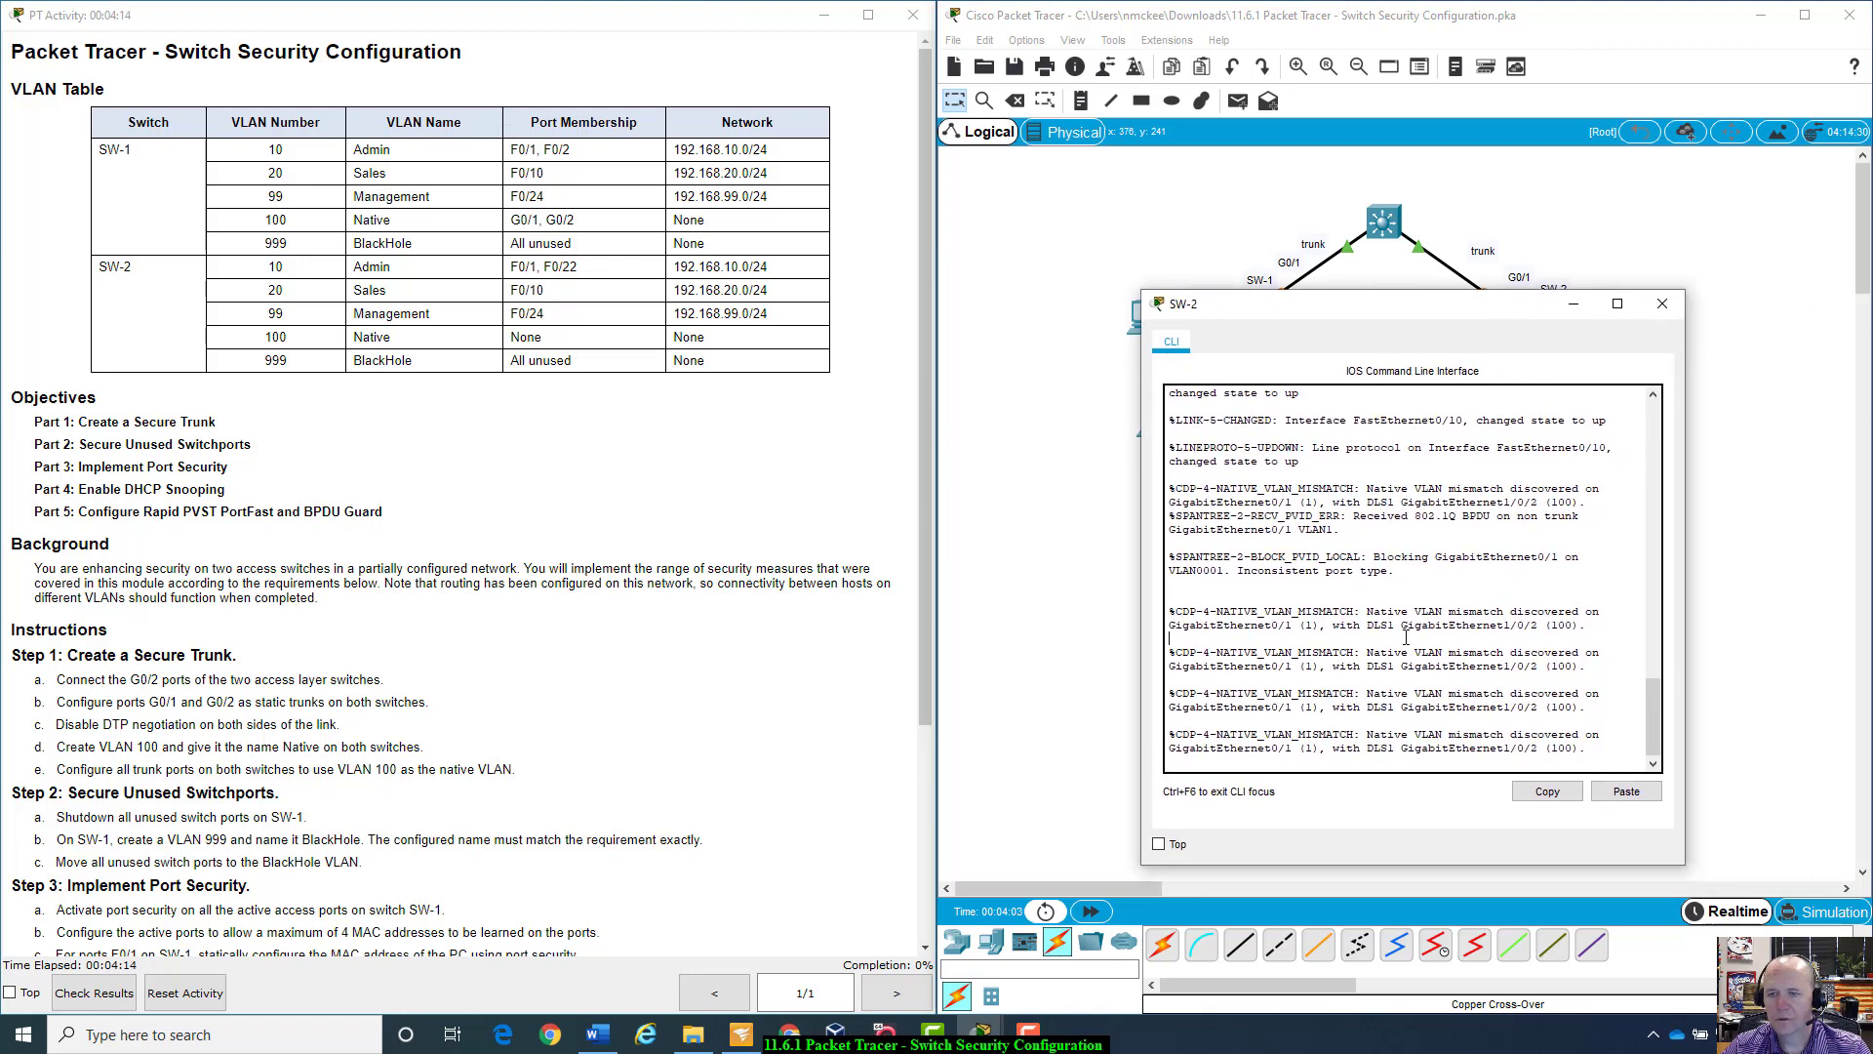
pyautogui.press('Return')
pyautogui.write('enable')
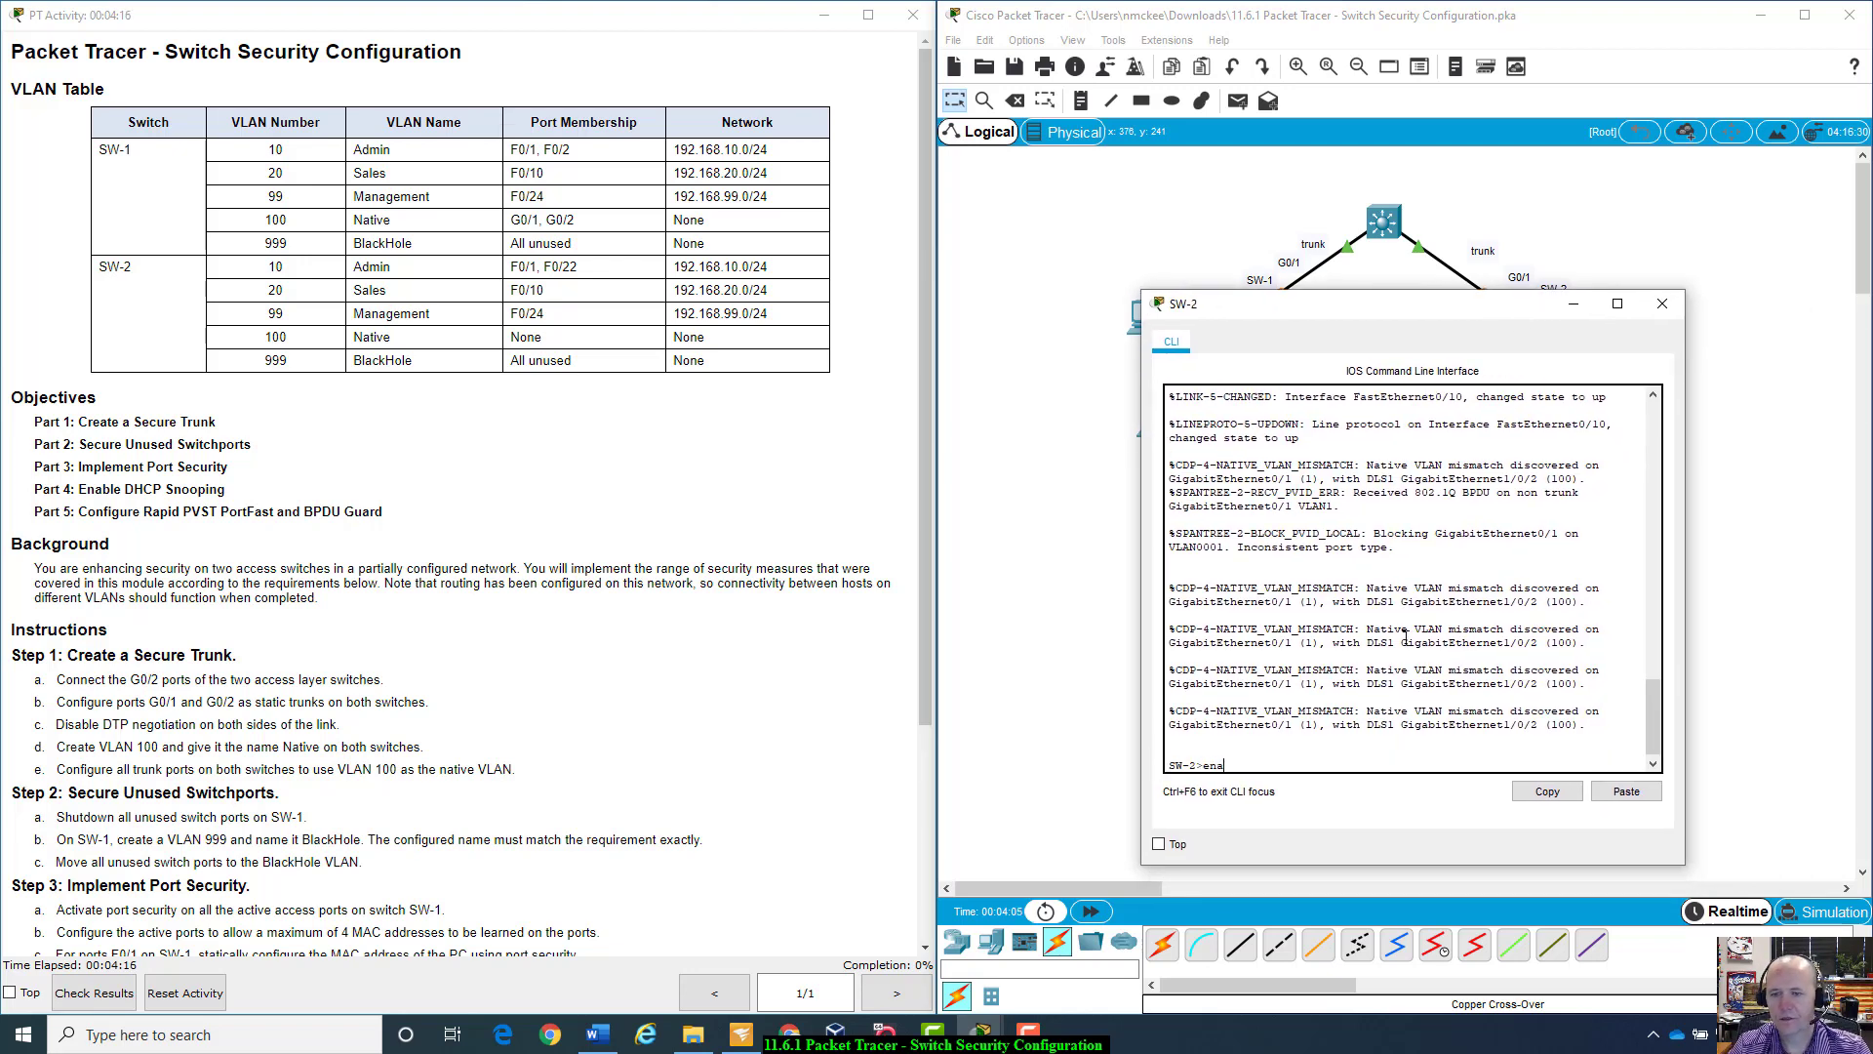
pyautogui.press('Return')
# Step: Display SW-2's running configuration with show run and examine its hostname, spanning-tree mode and FastEthernet0/1 settings
pyautogui.write('show run')
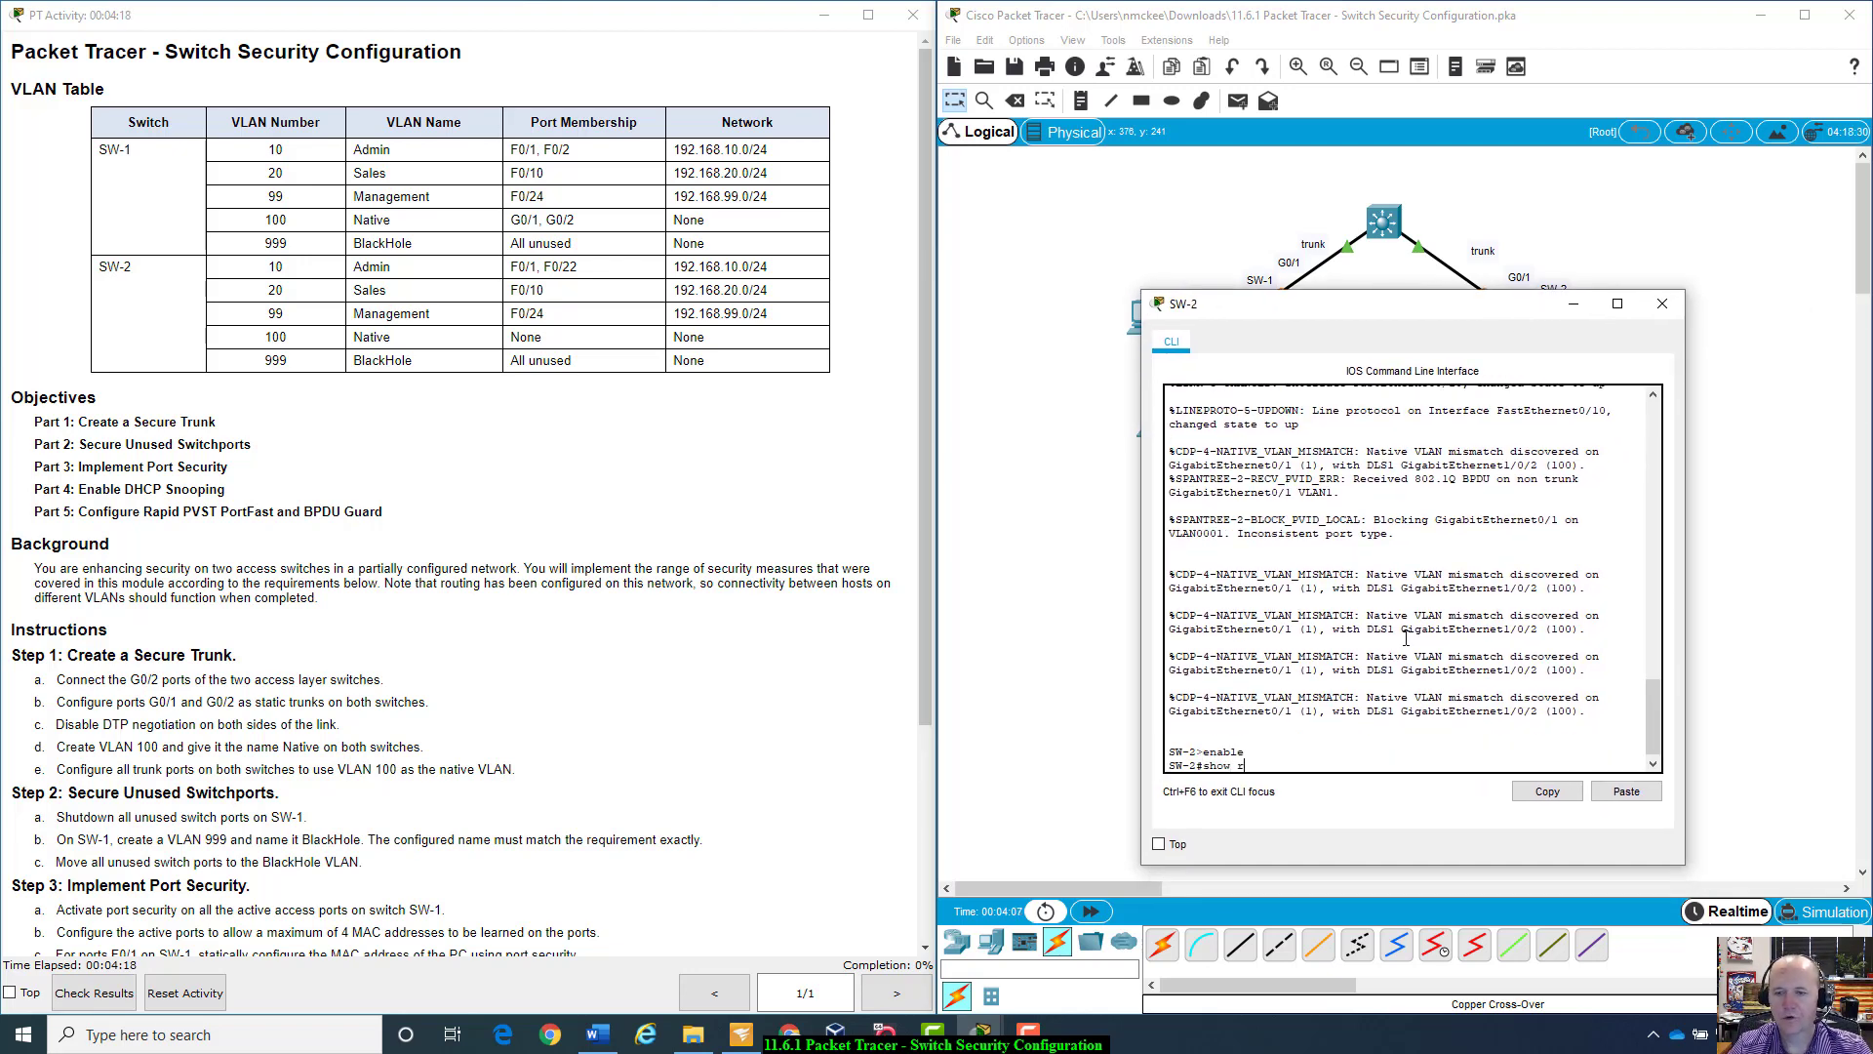
pyautogui.press('Return')
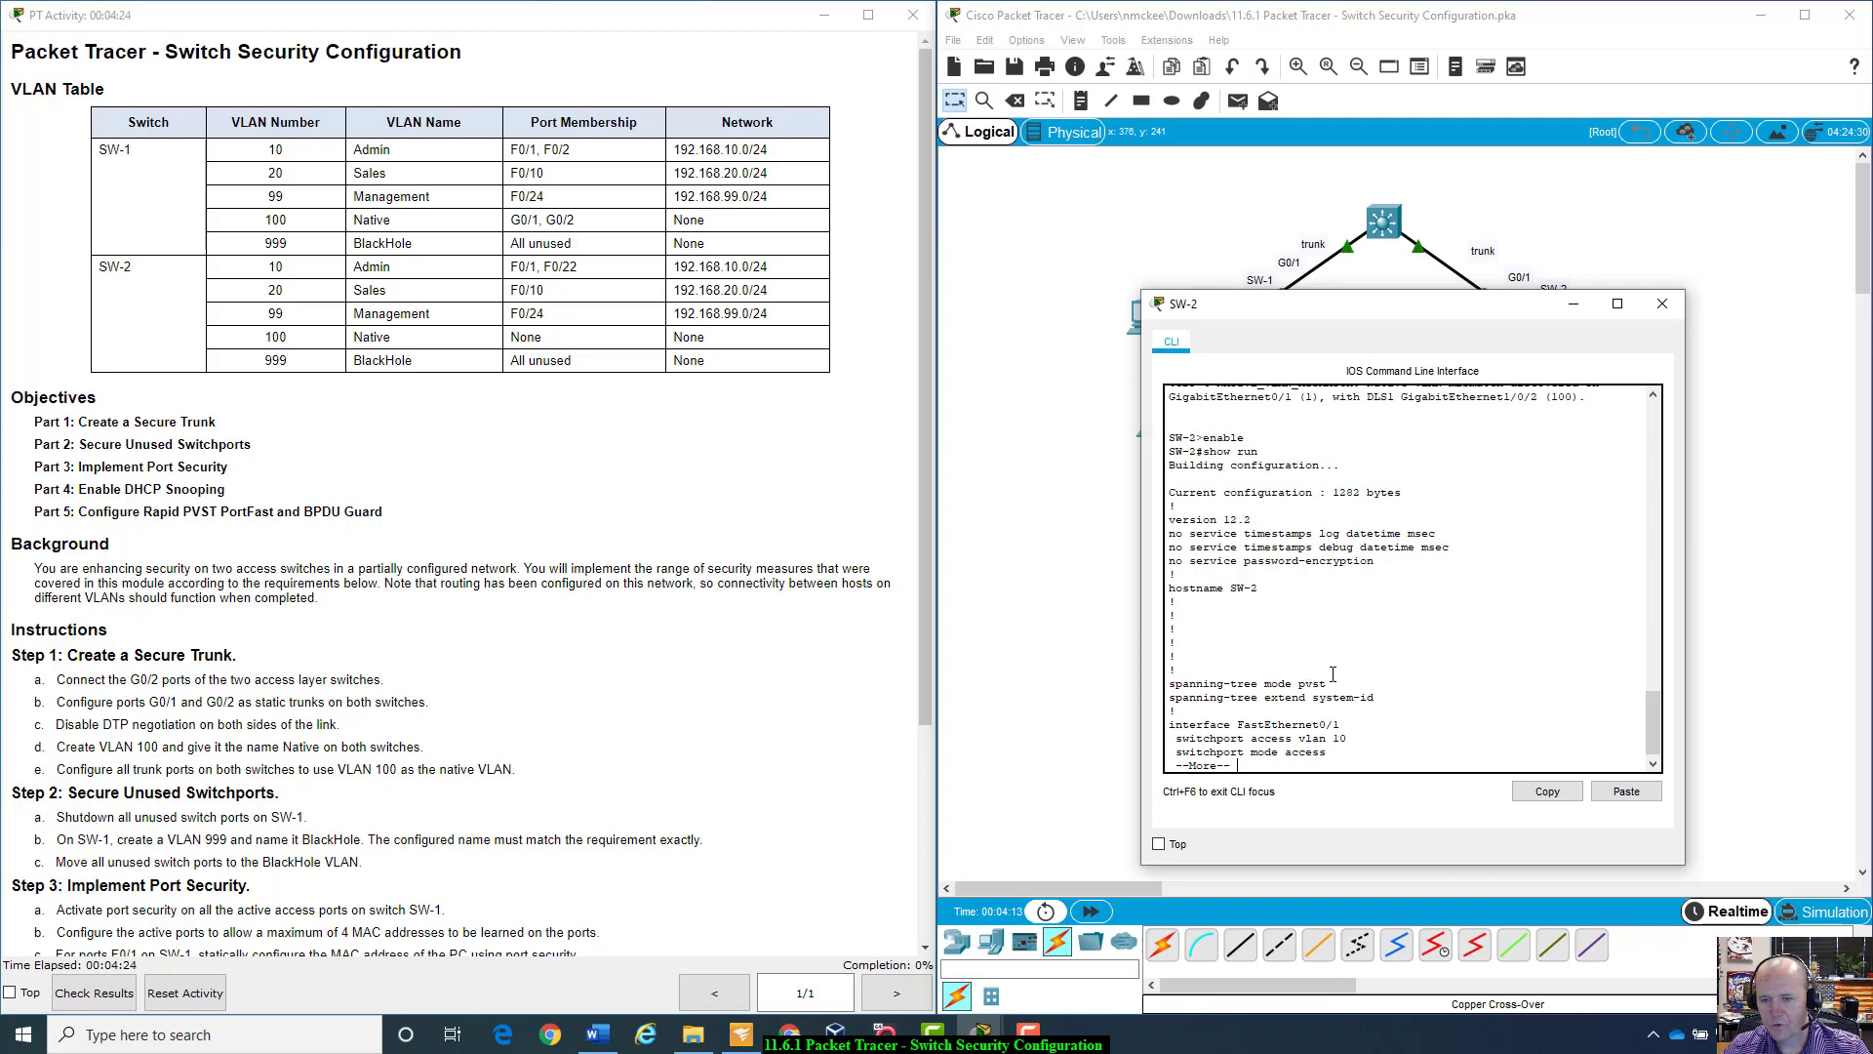
pyautogui.scroll(-1, 1288, 724)
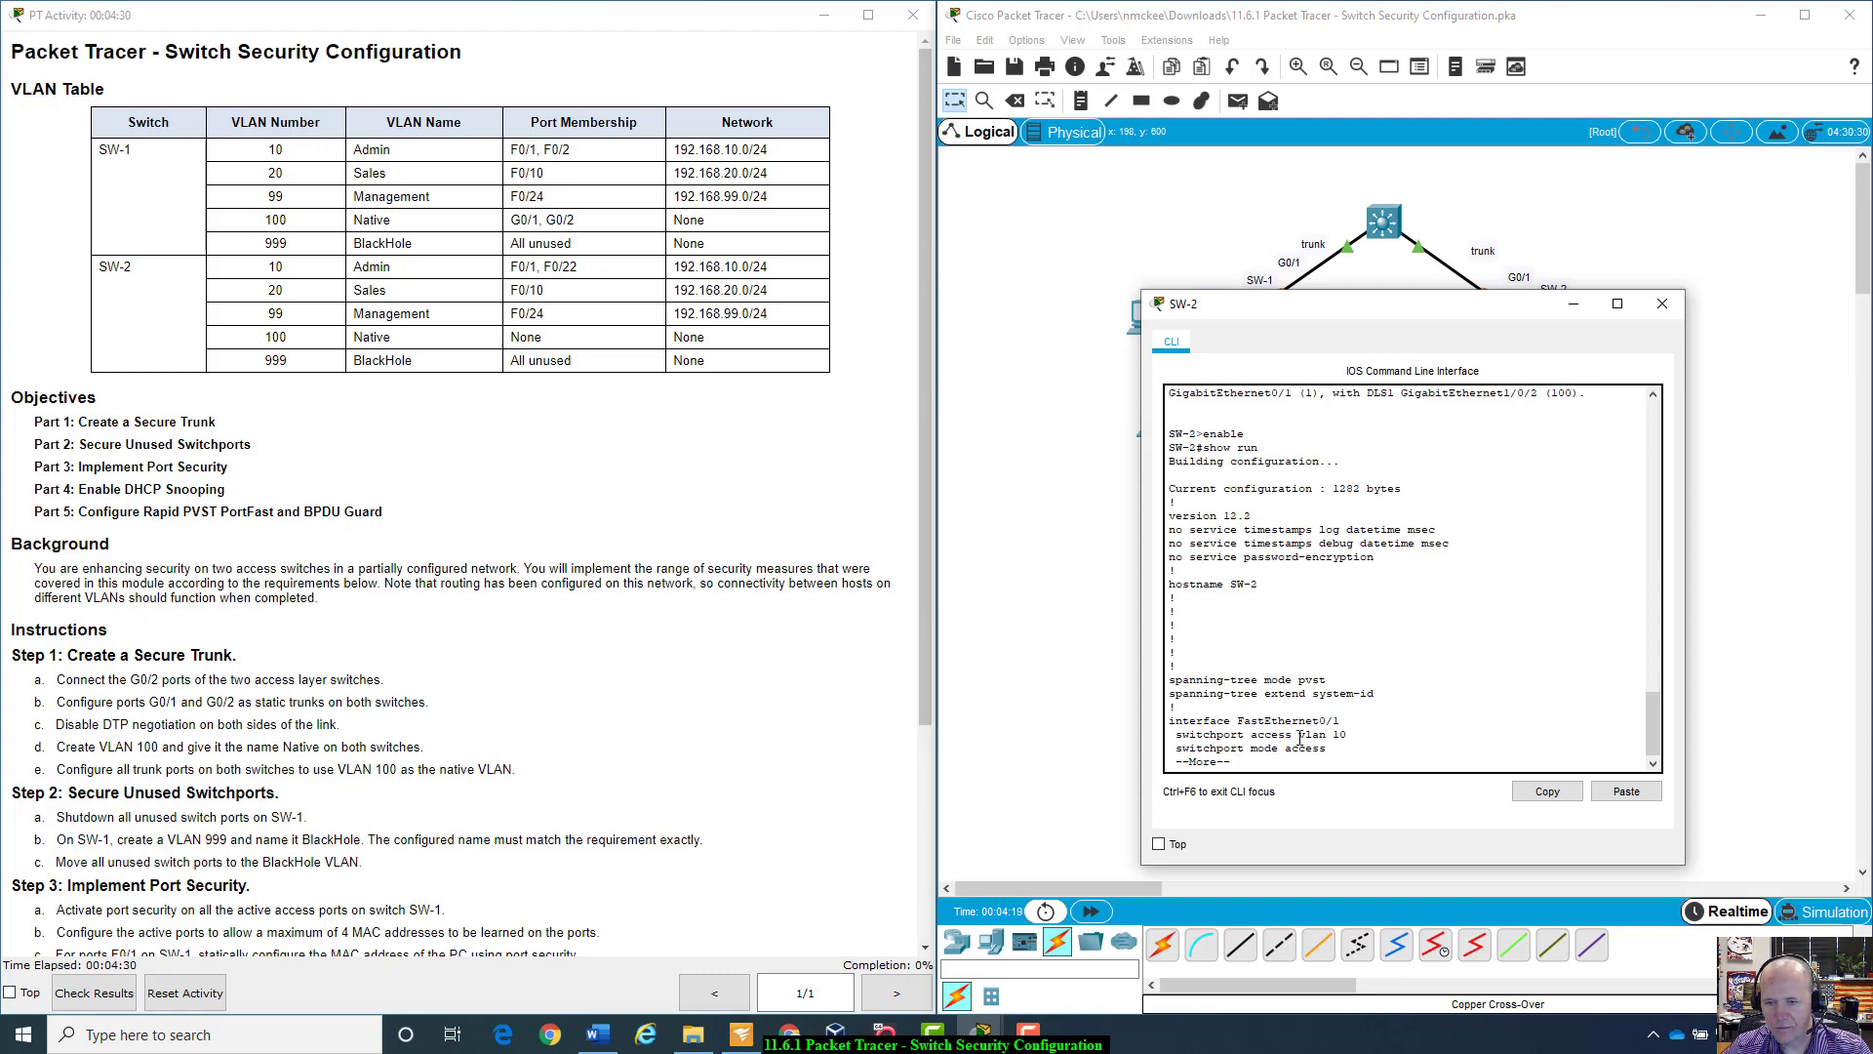
# Step: Continue SW-2's configuration listing and examine the switchport settings of FastEthernet0/2 and FastEthernet0/10
pyautogui.press('space')
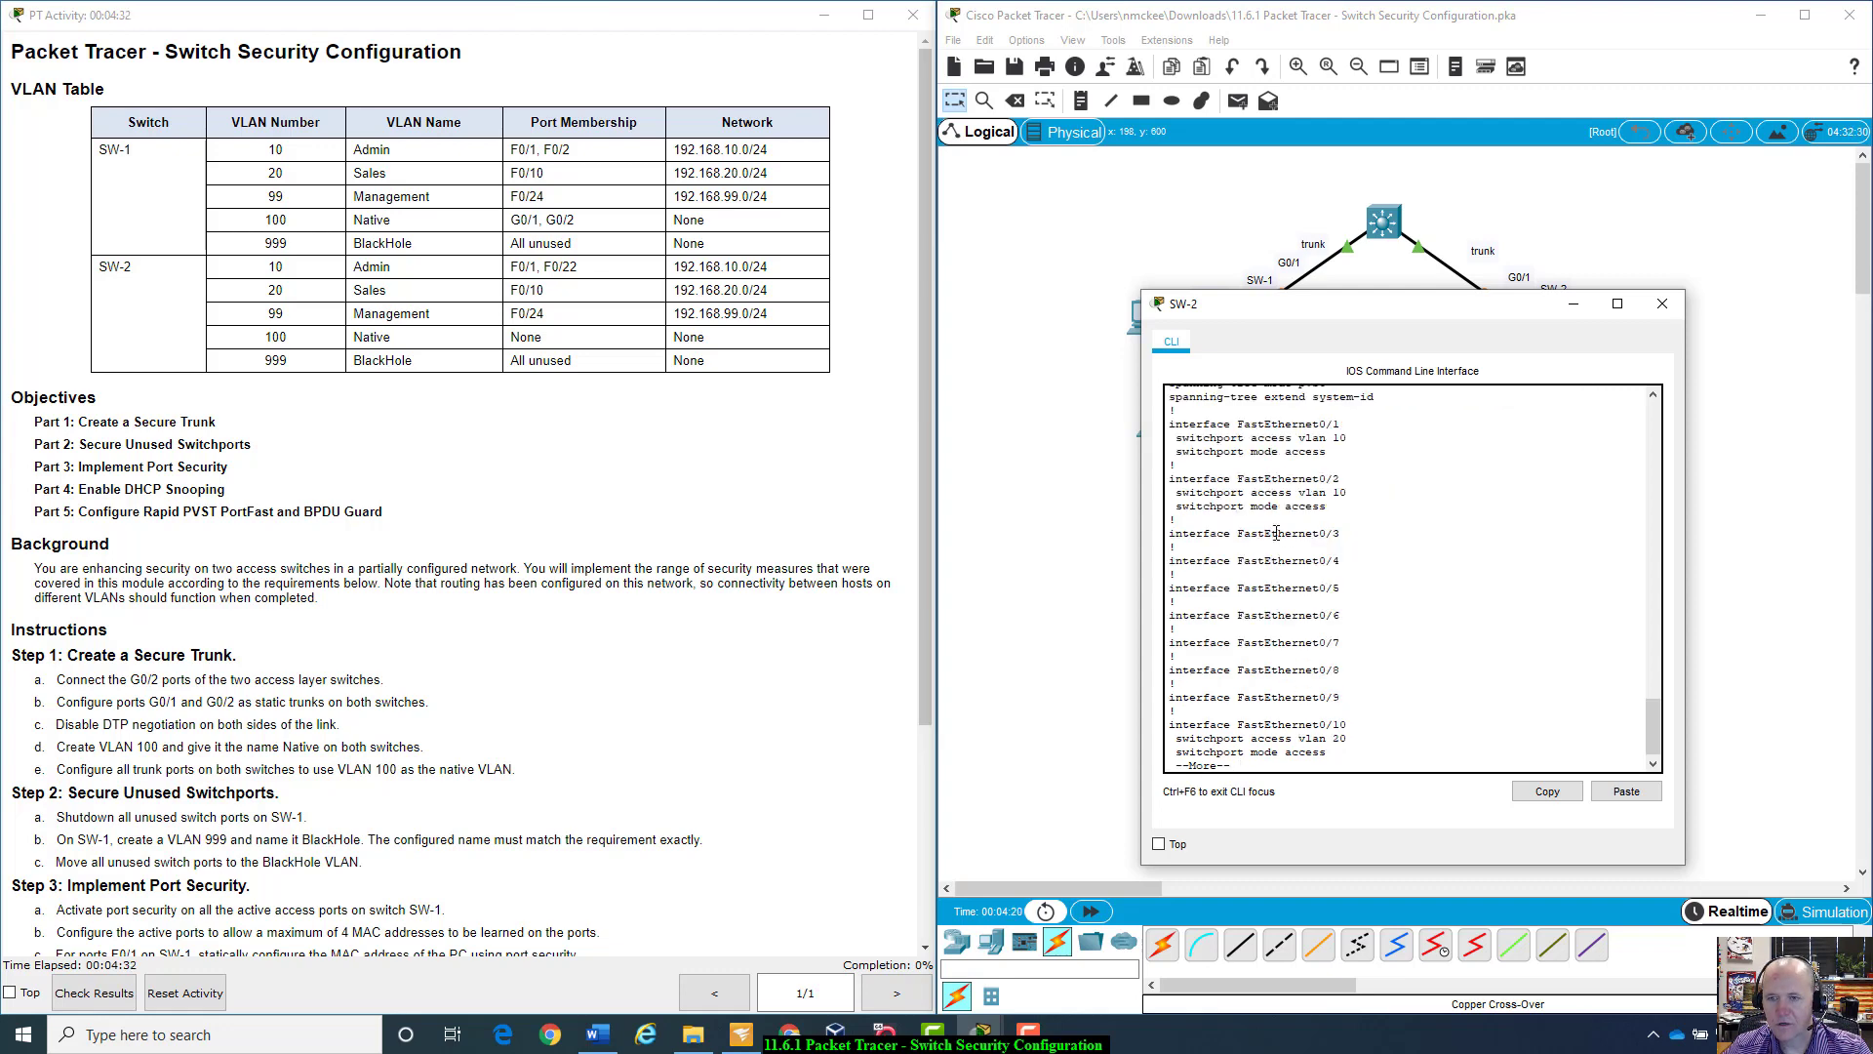
pyautogui.moveTo(1169, 478); pyautogui.dragTo(1356, 511)
pyautogui.click(1167, 526)
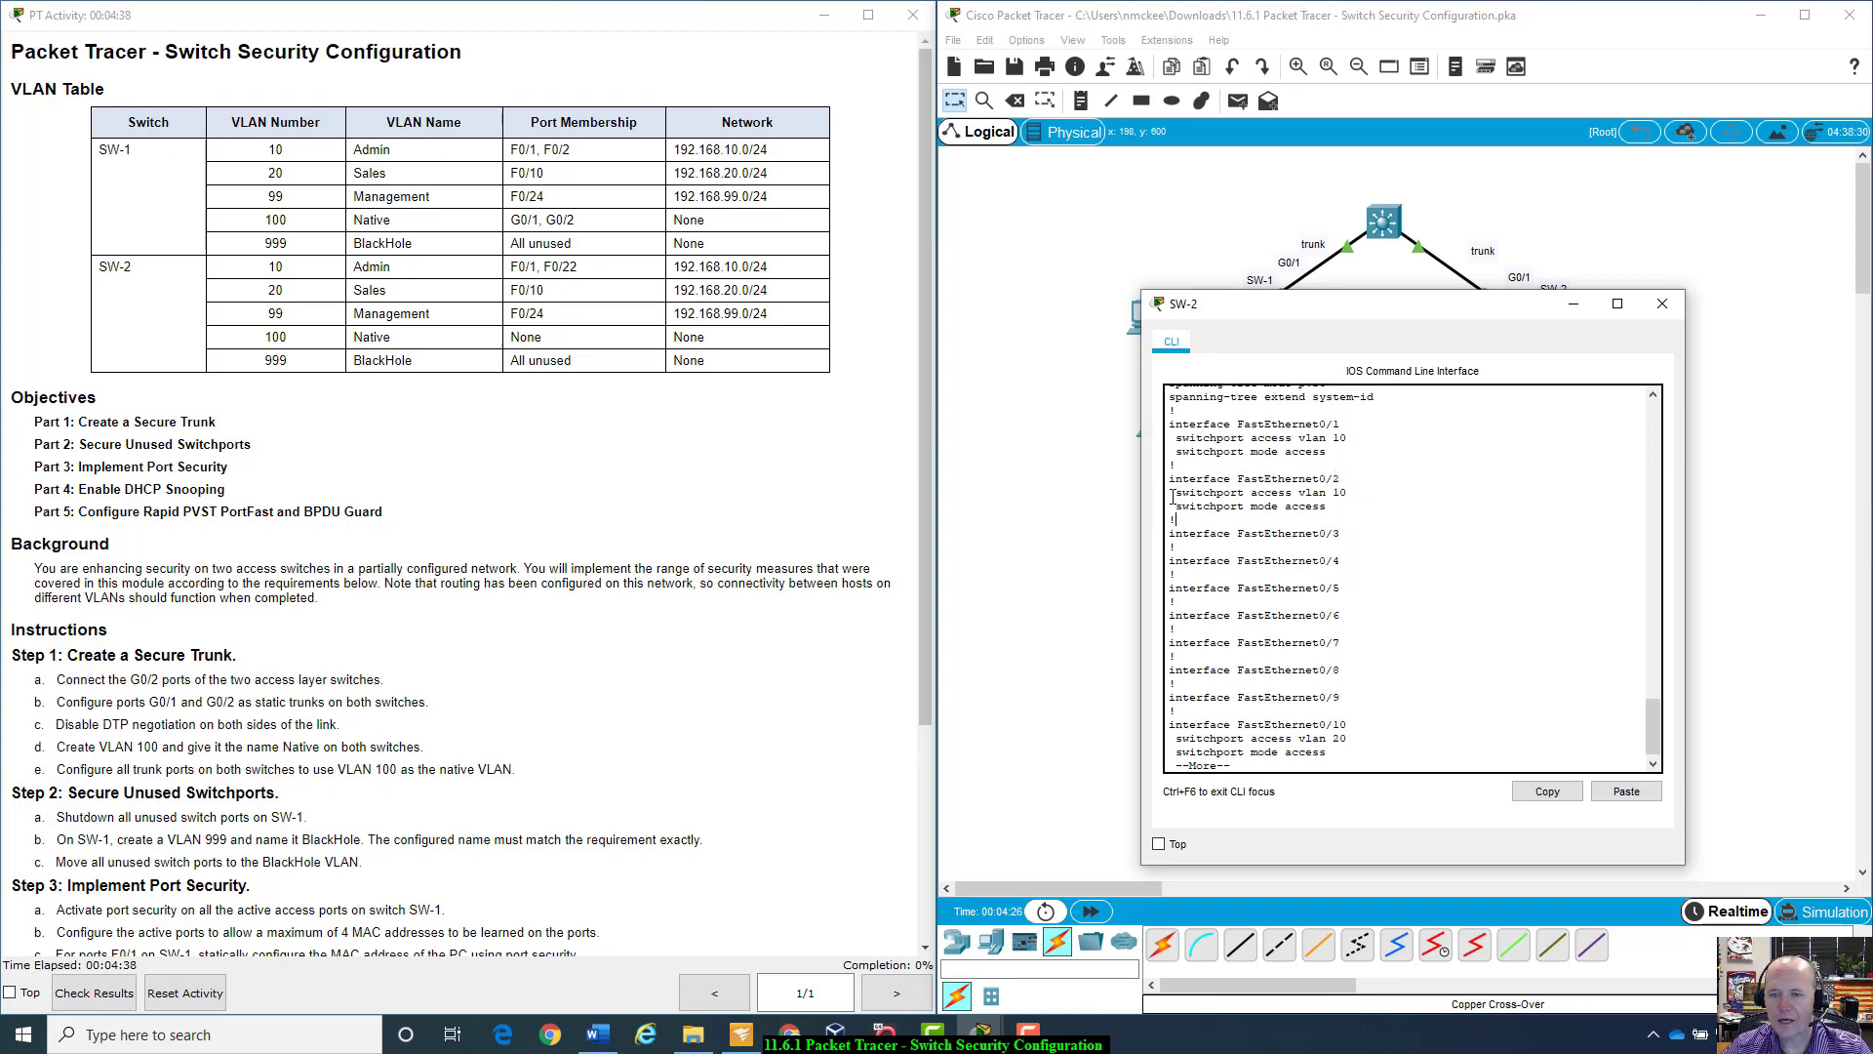
pyautogui.moveTo(1171, 498); pyautogui.dragTo(1345, 505)
pyautogui.click(1351, 505)
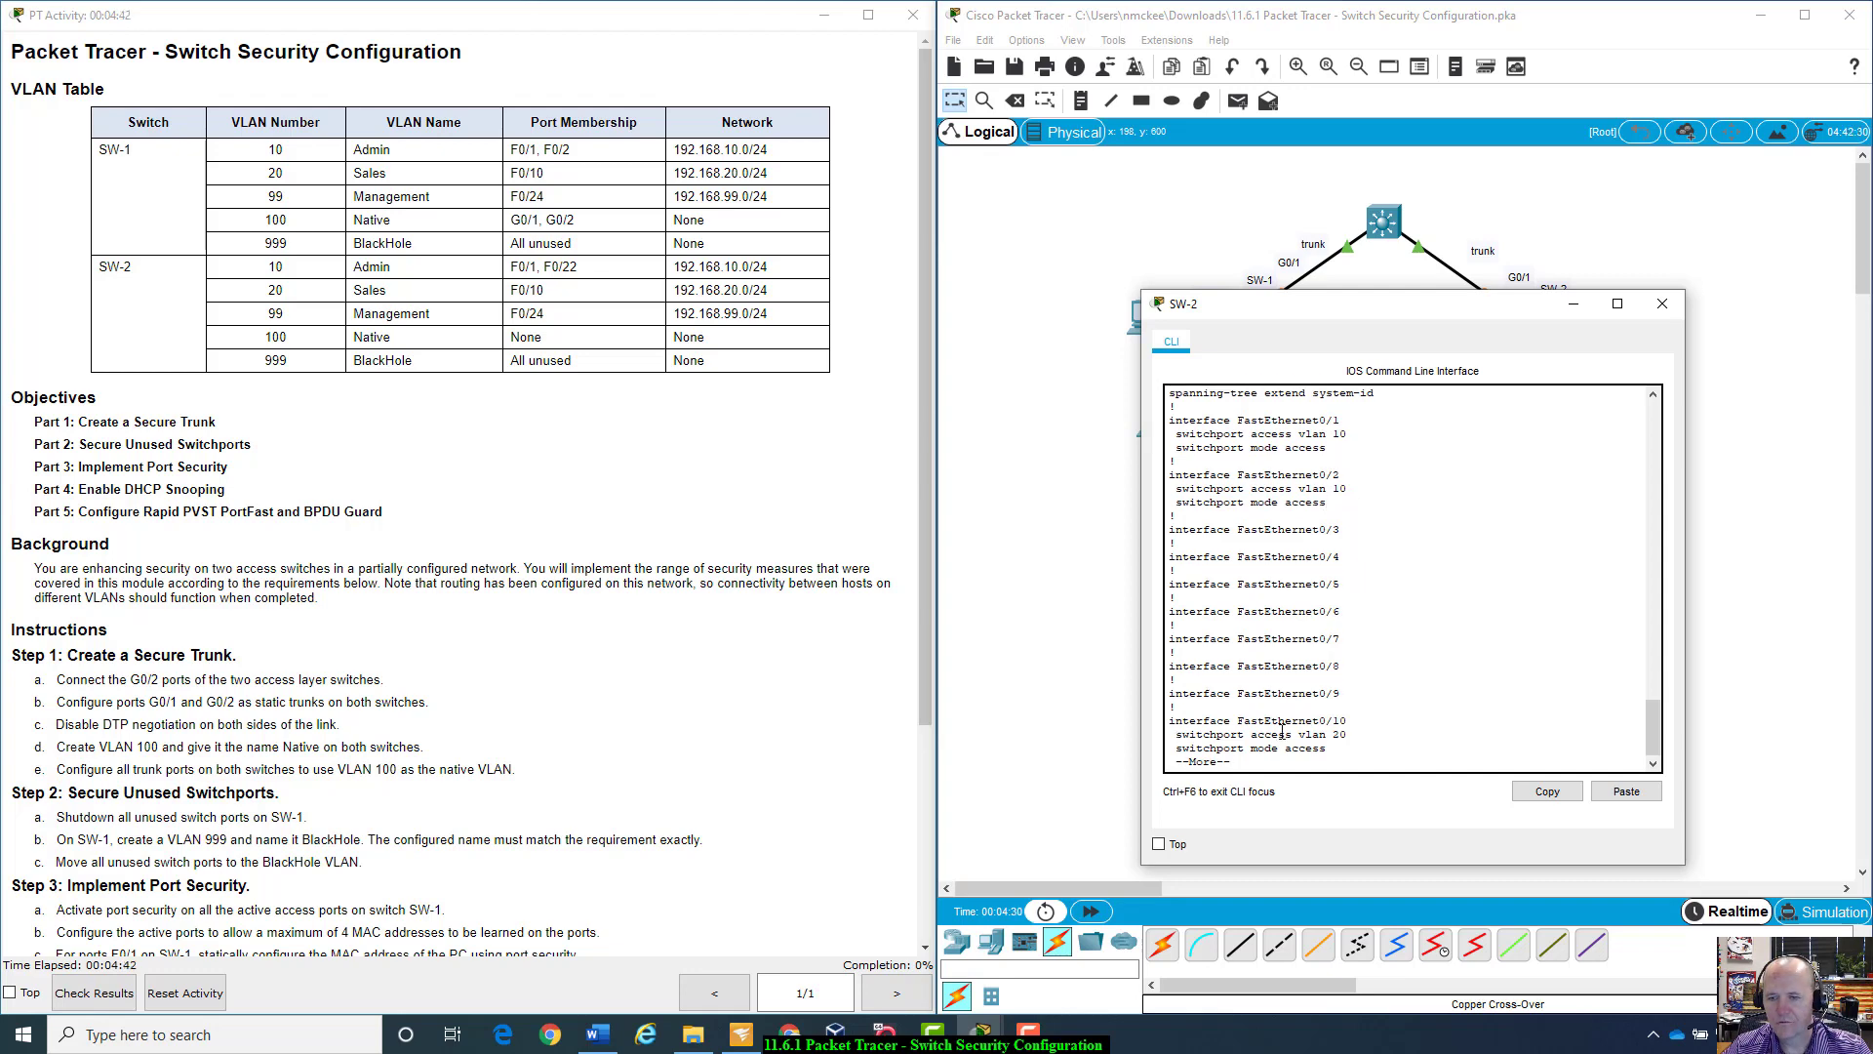
pyautogui.moveTo(1233, 722); pyautogui.dragTo(1354, 750)
pyautogui.click(1354, 751)
# Step: Page through the rest of SW-2's configuration and examine FastEthernet0/24's switchport settings and the Vlan1 and line sections
pyautogui.press('space')
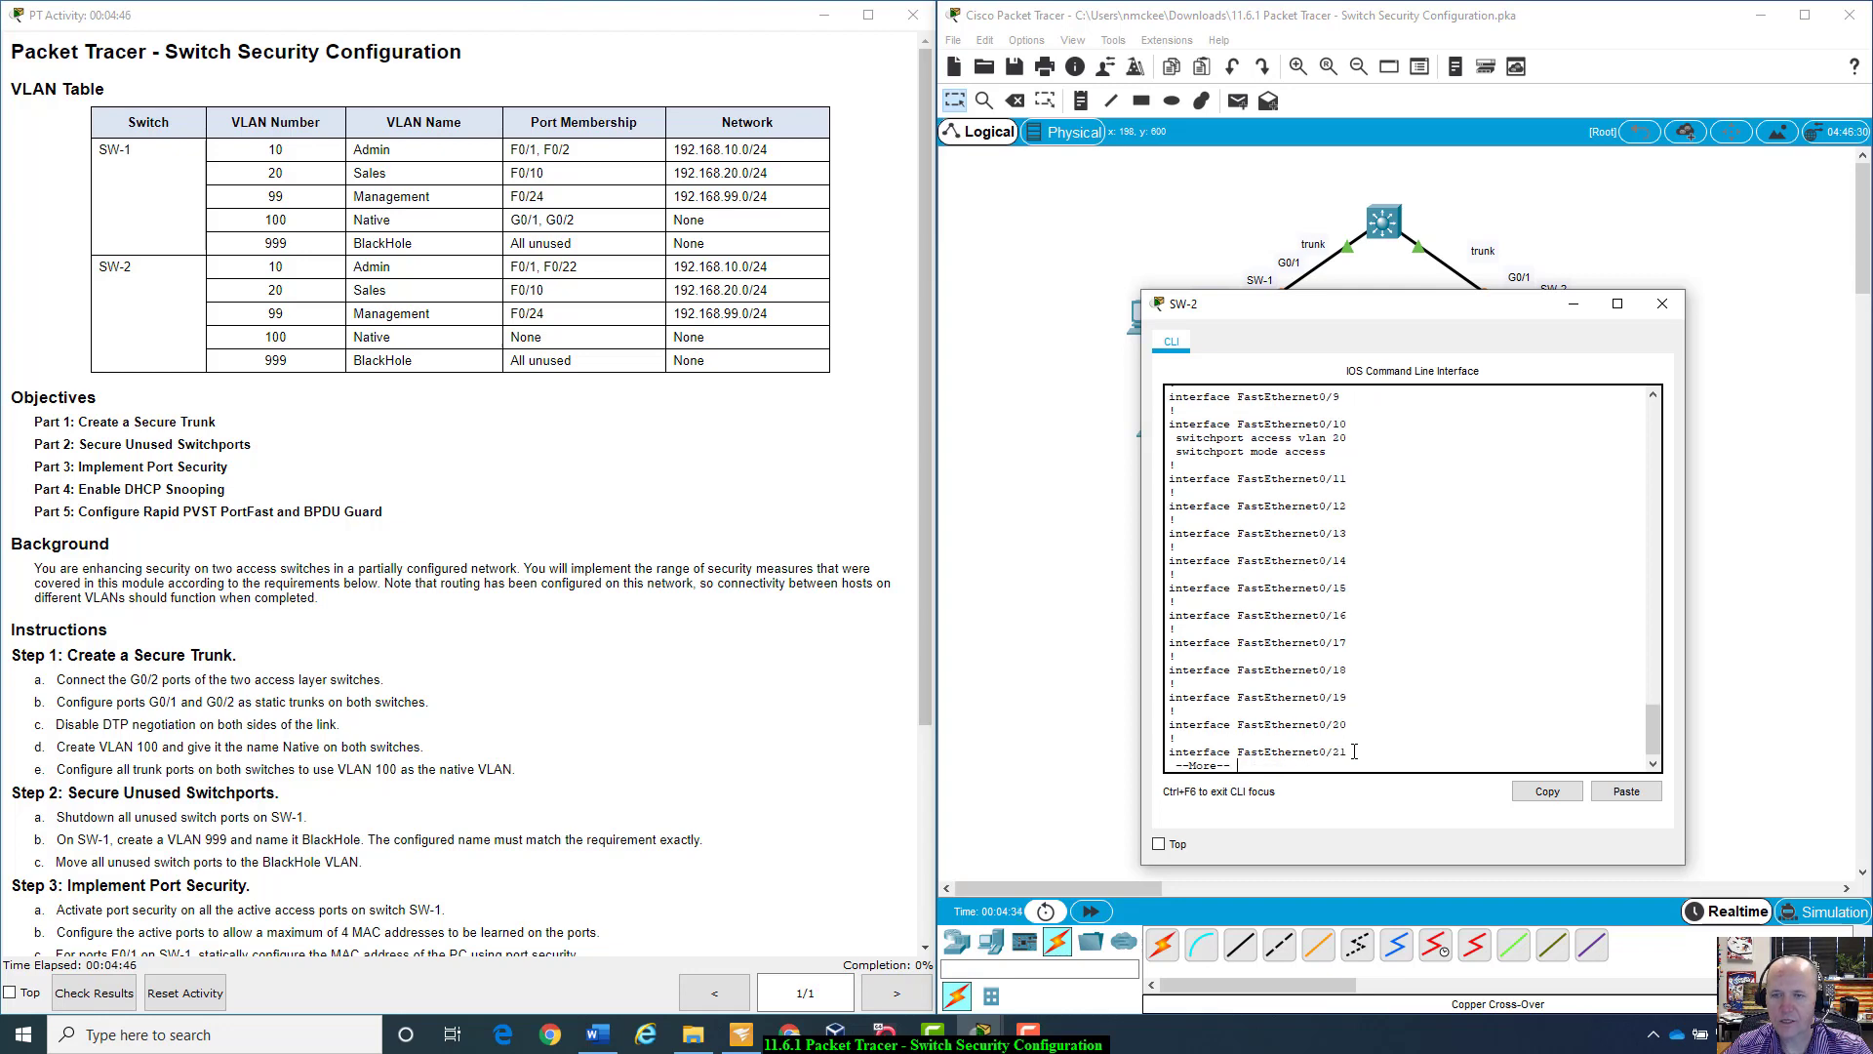
pyautogui.press('space')
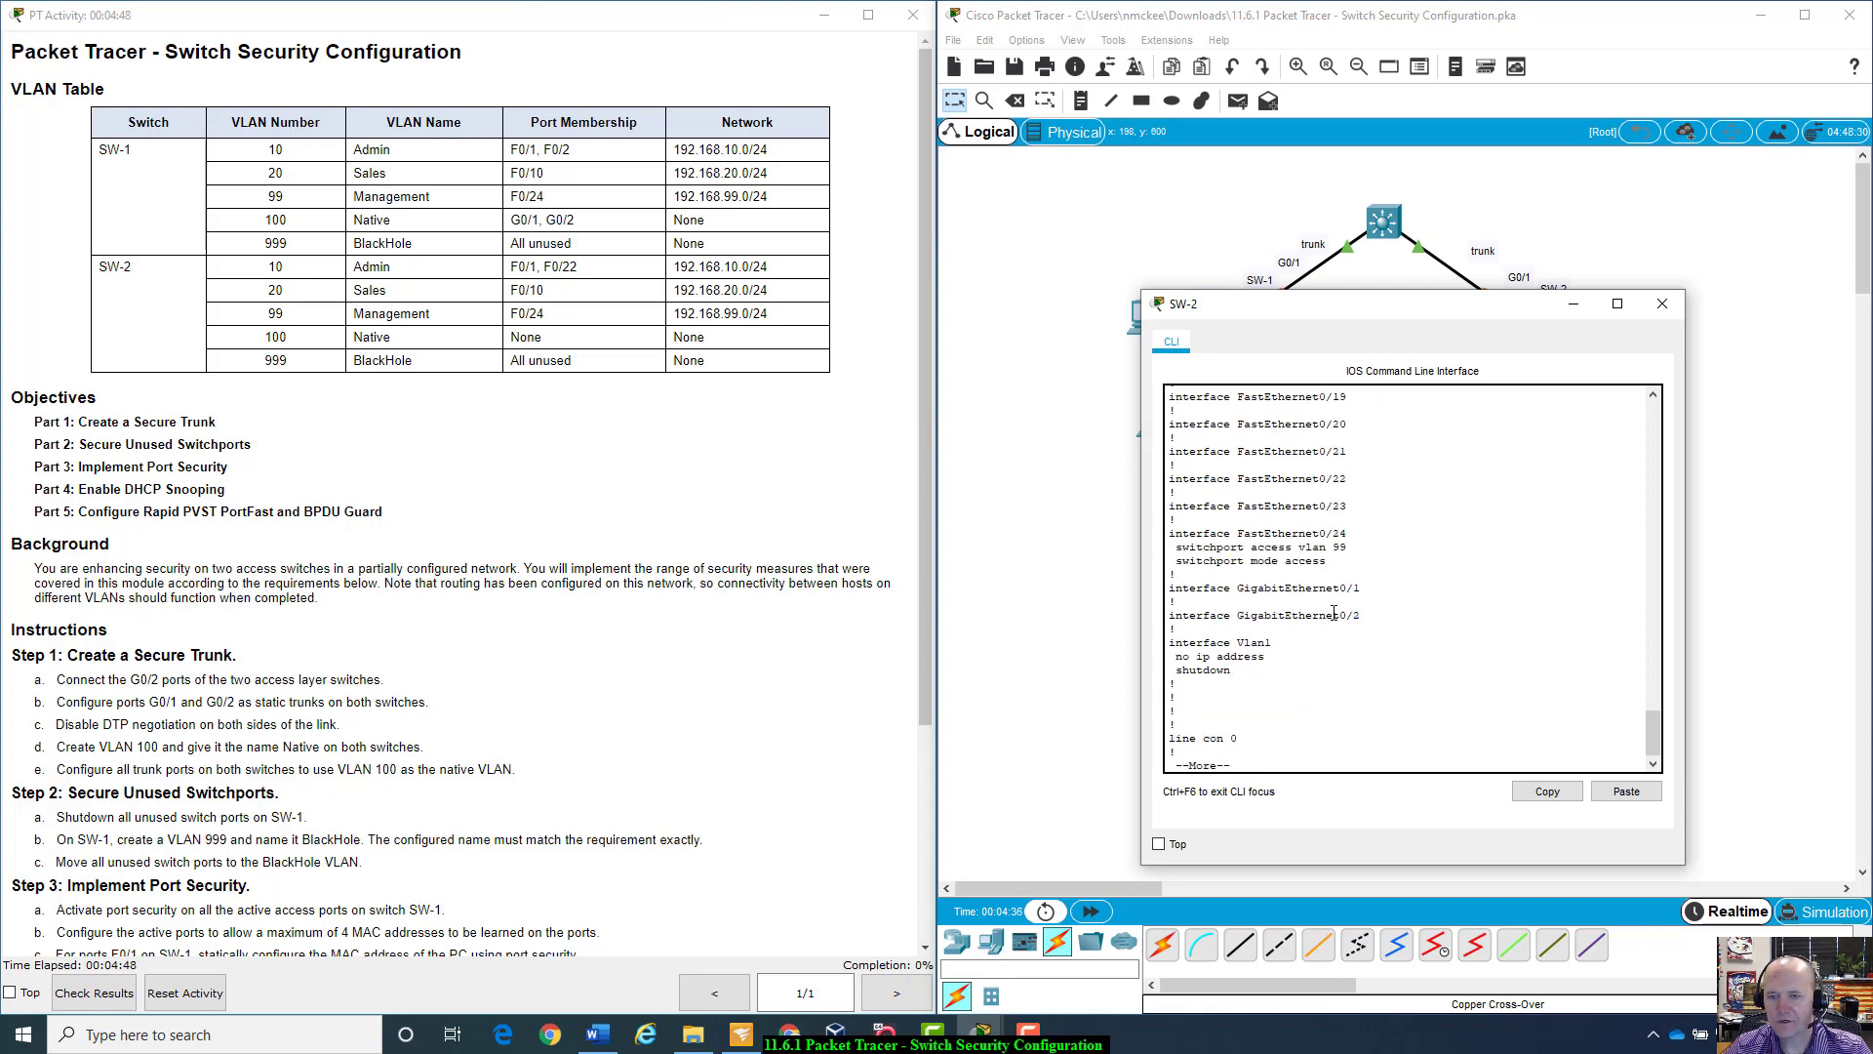
pyautogui.moveTo(1187, 527); pyautogui.dragTo(1333, 568)
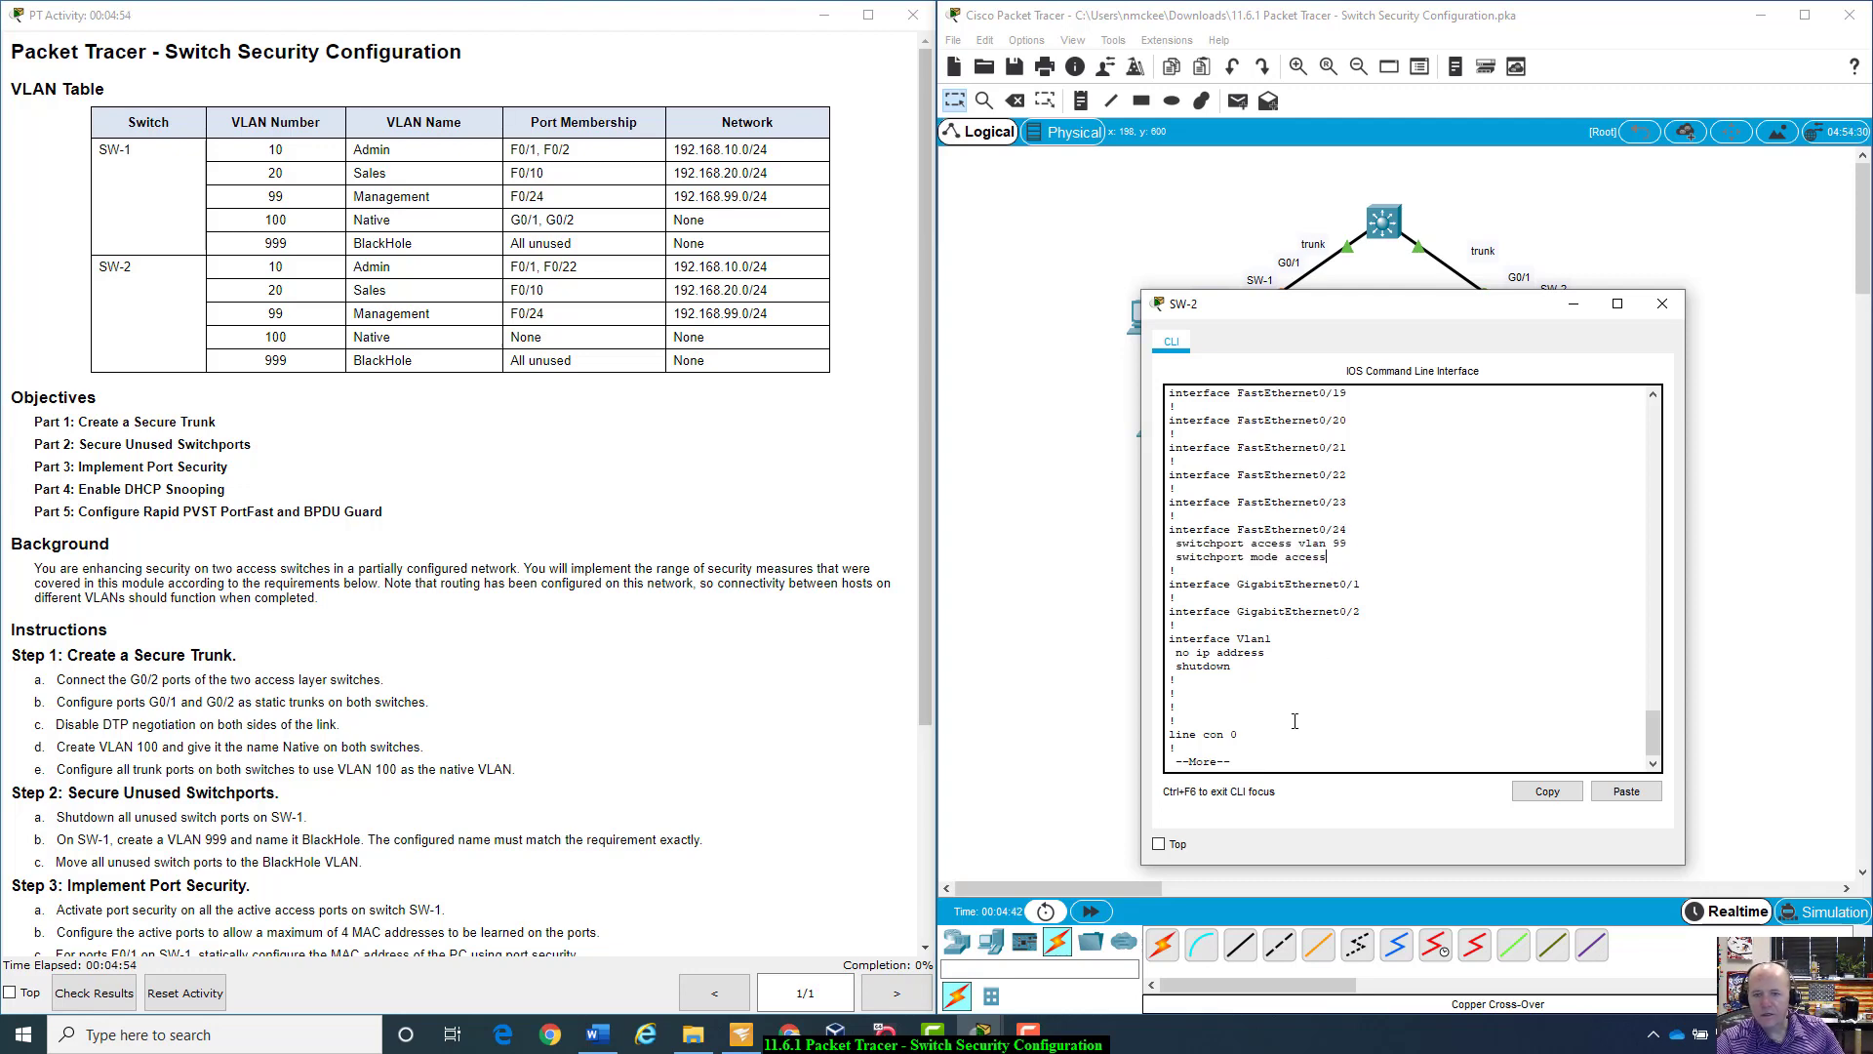
pyautogui.press('space')
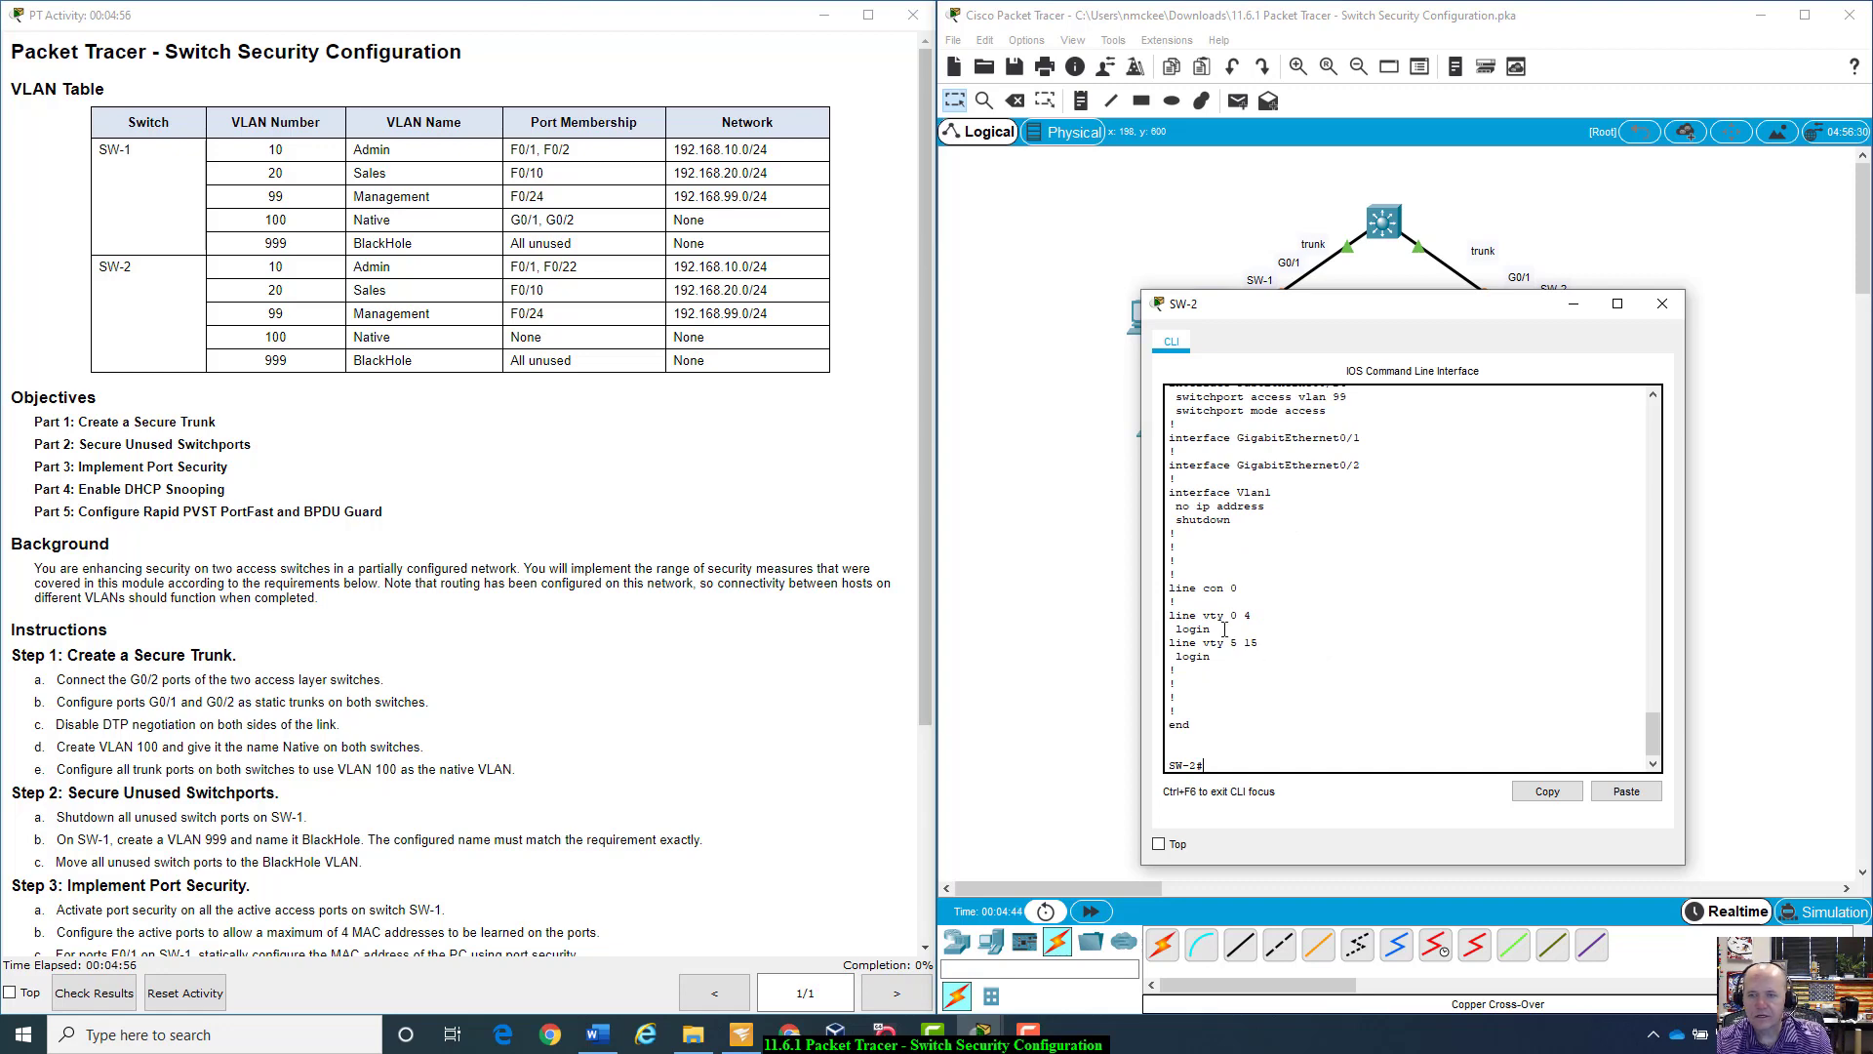
# Step: Close SW-2's window, check its Admin port membership in the VLAN table and read the instructions for Steps 1 to 5
pyautogui.click(1662, 304)
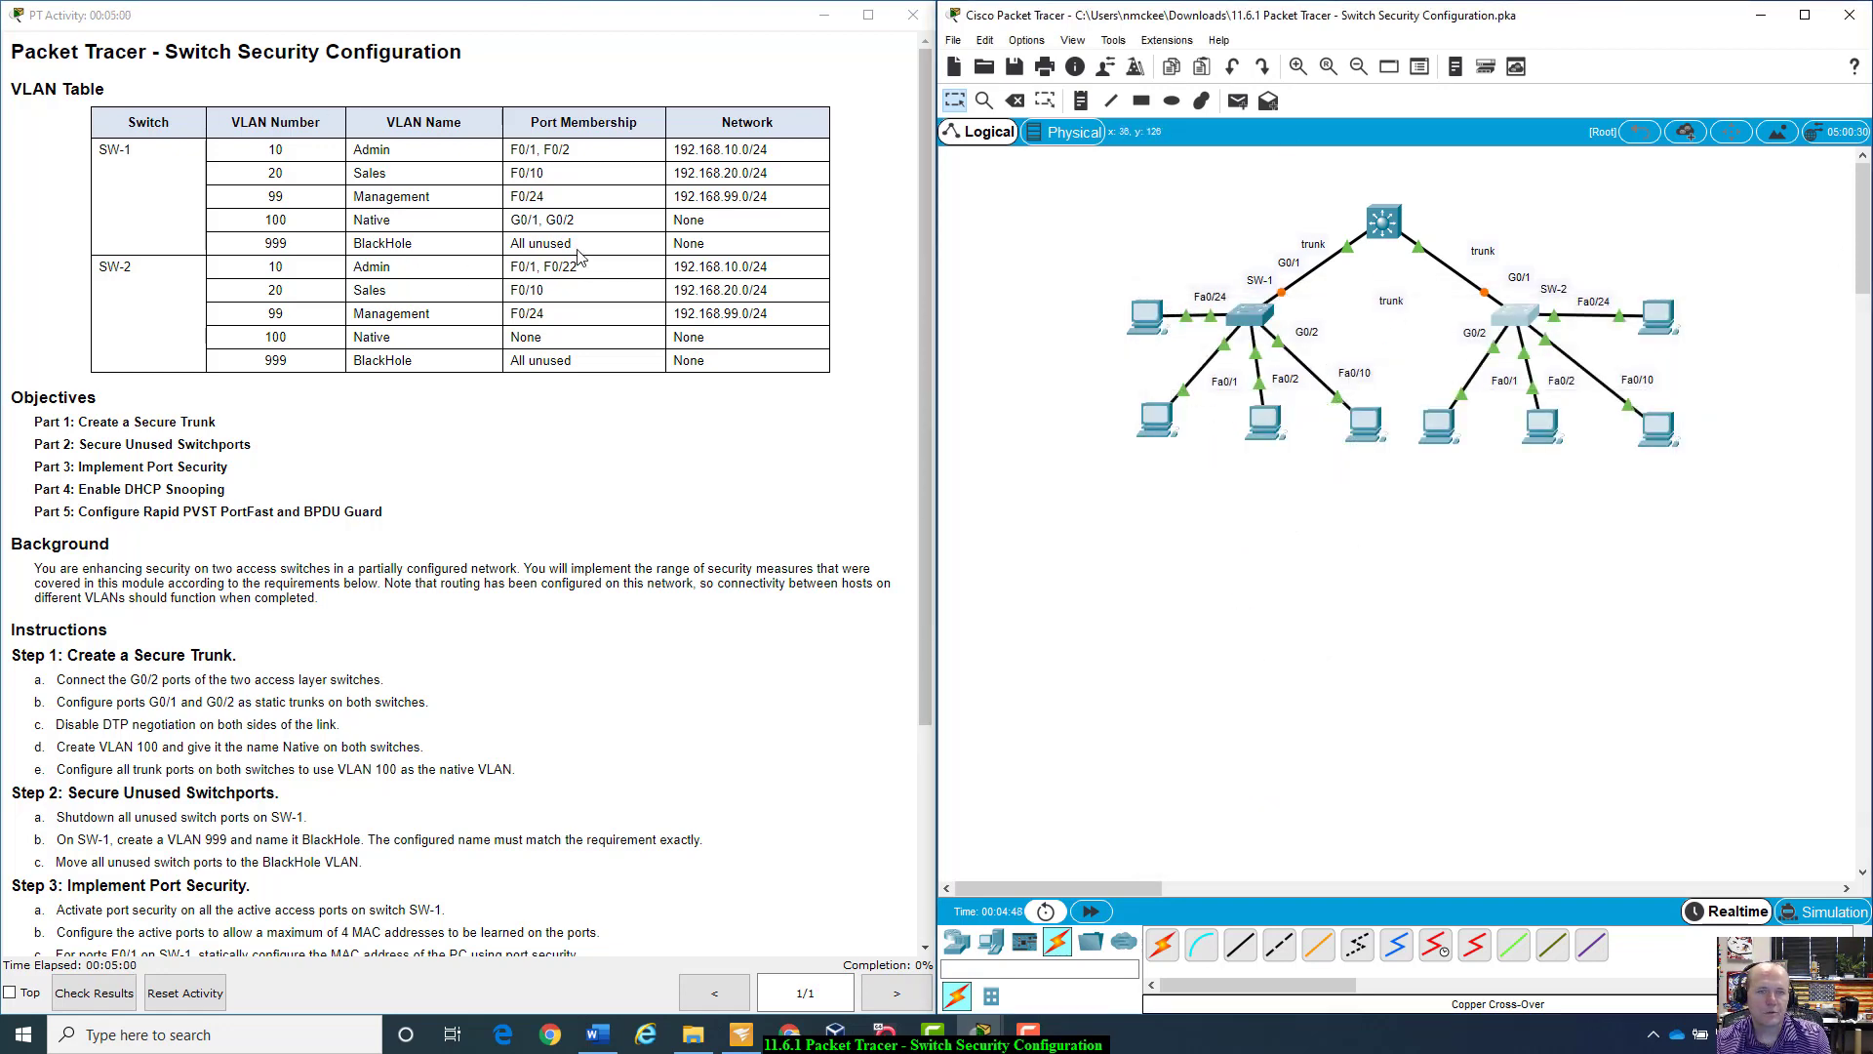
pyautogui.moveTo(569, 266); pyautogui.dragTo(583, 274)
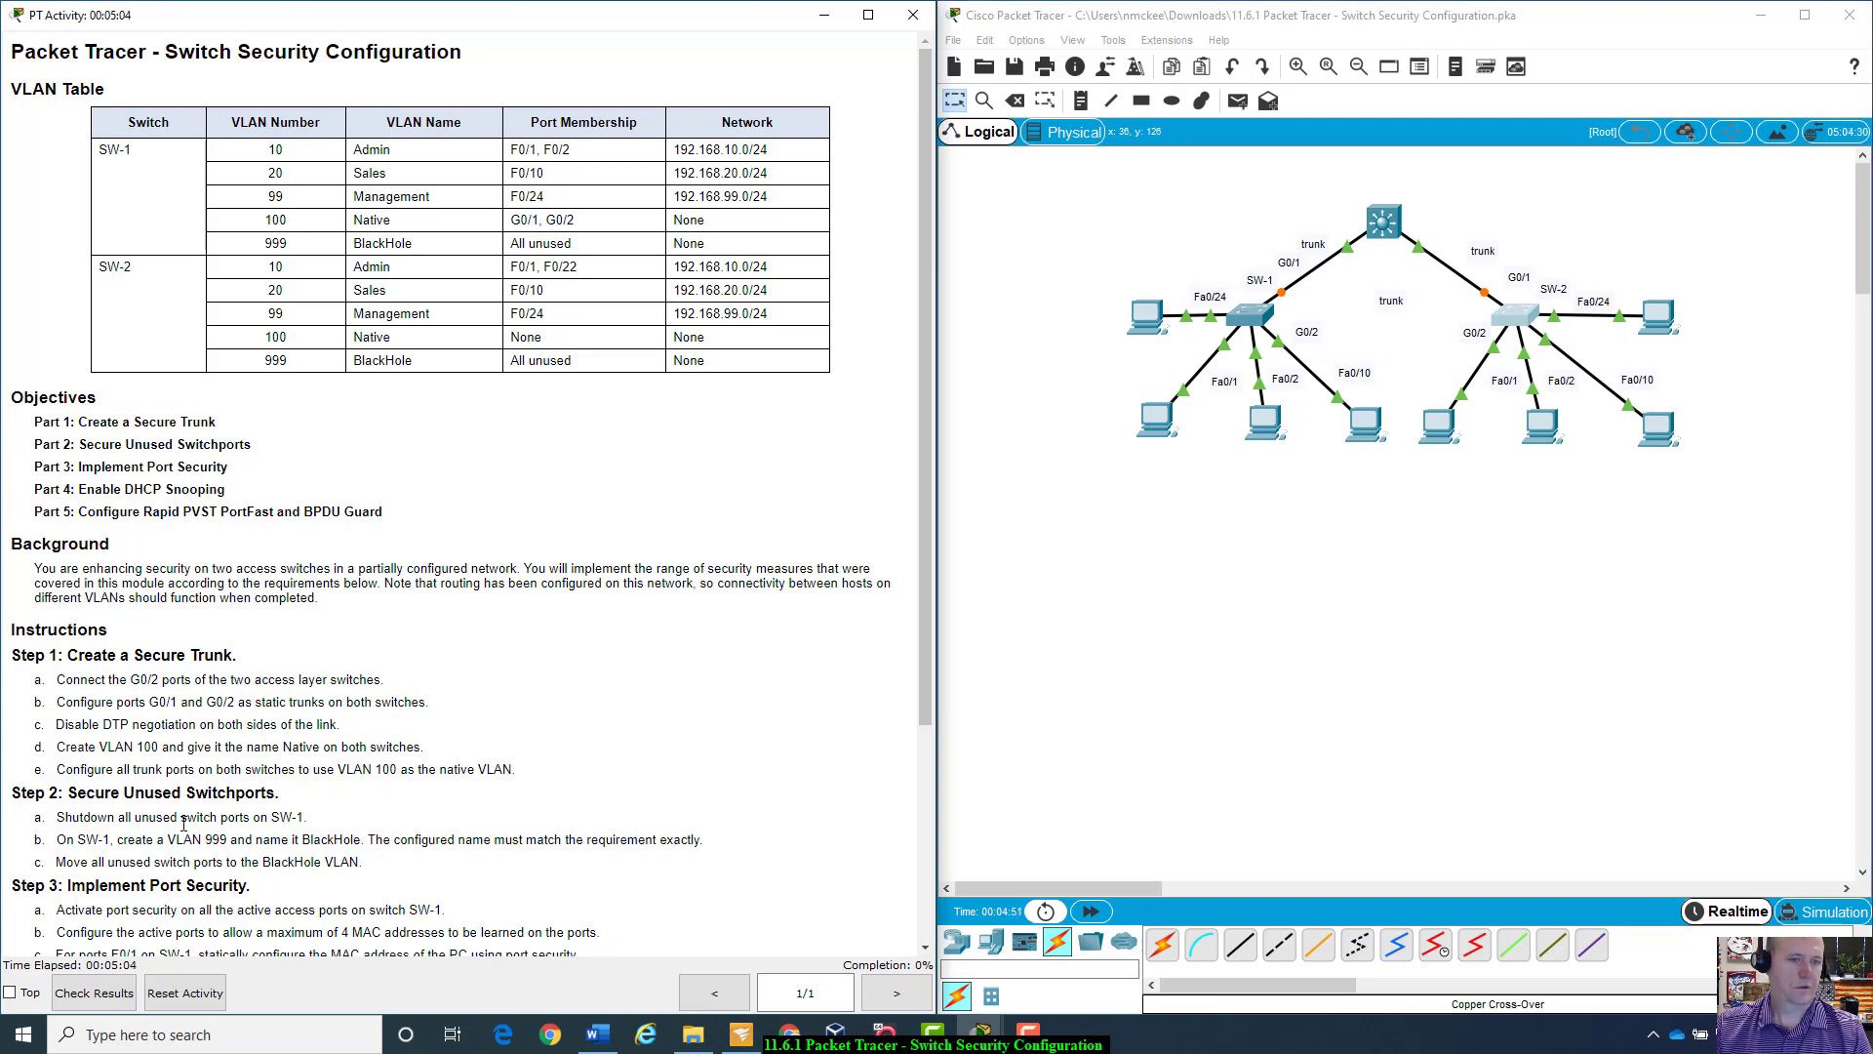
pyautogui.scroll(-5, 264, 751)
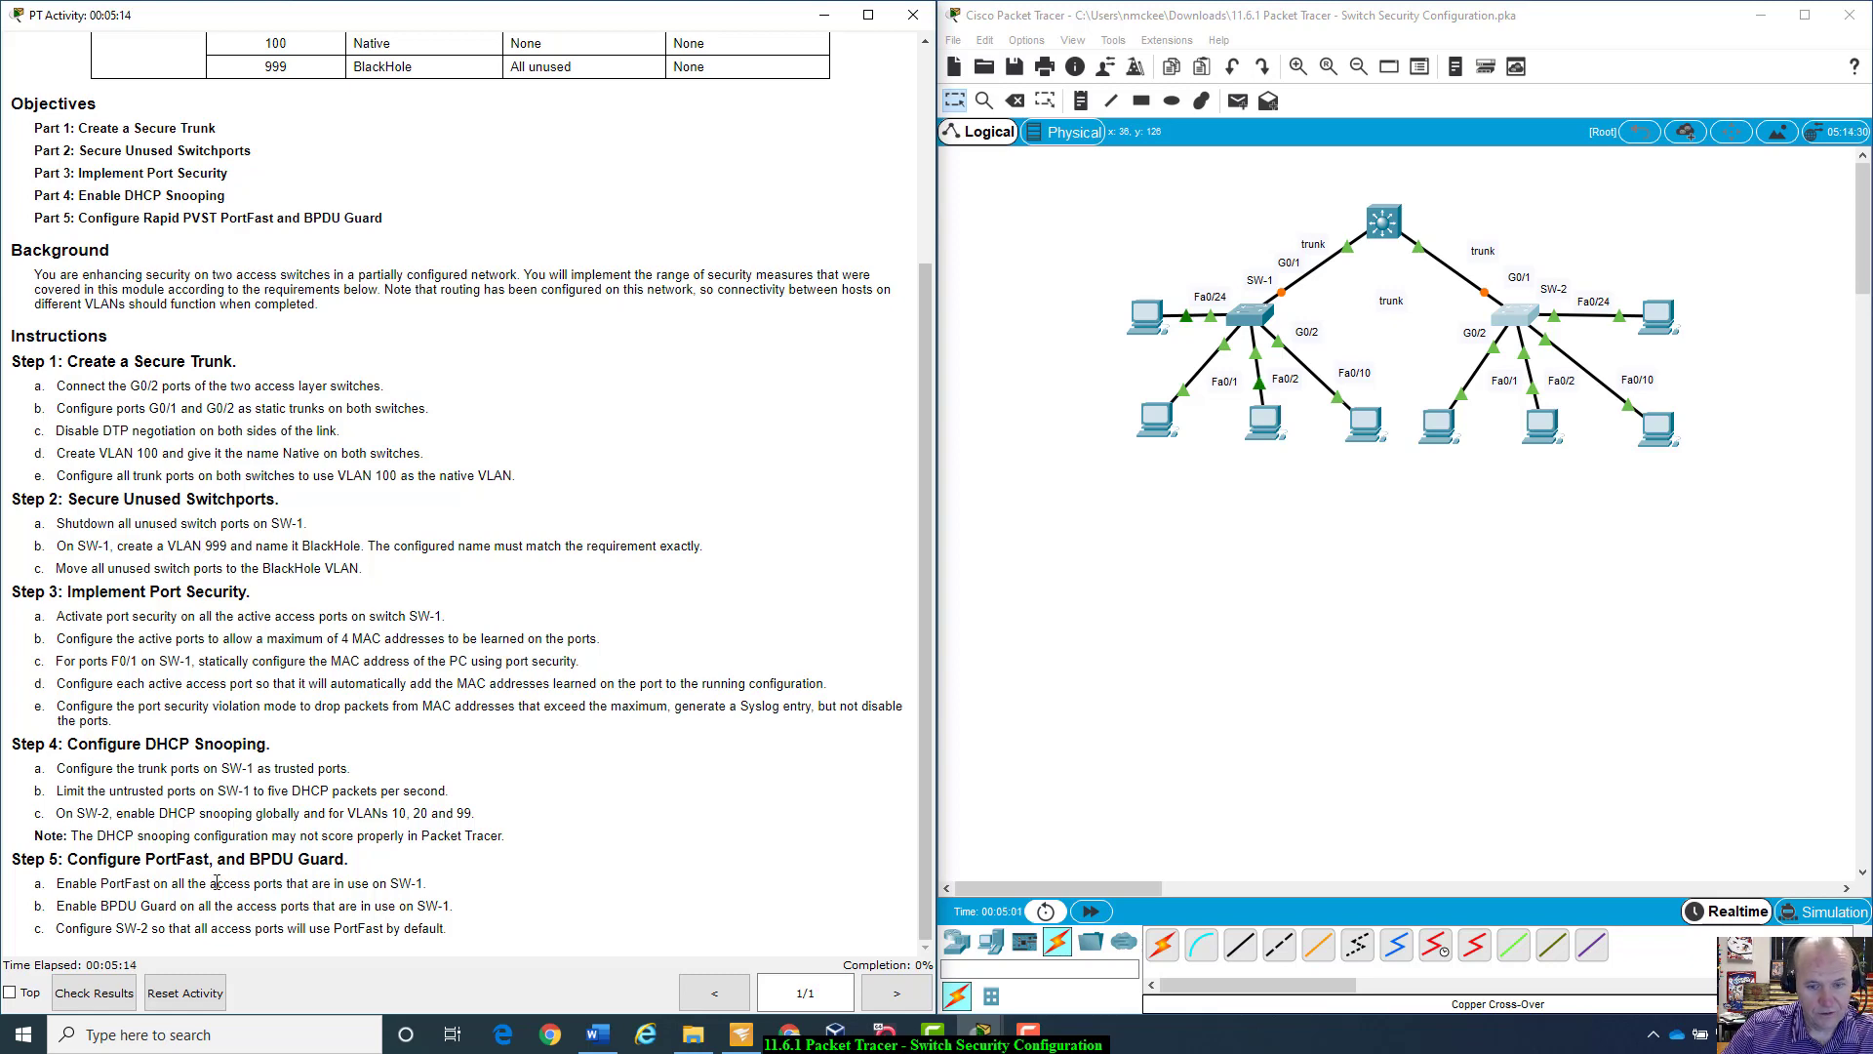
# Step: Open a blank Notepad document and position its window beside the activity instructions
pyautogui.click(283, 1042)
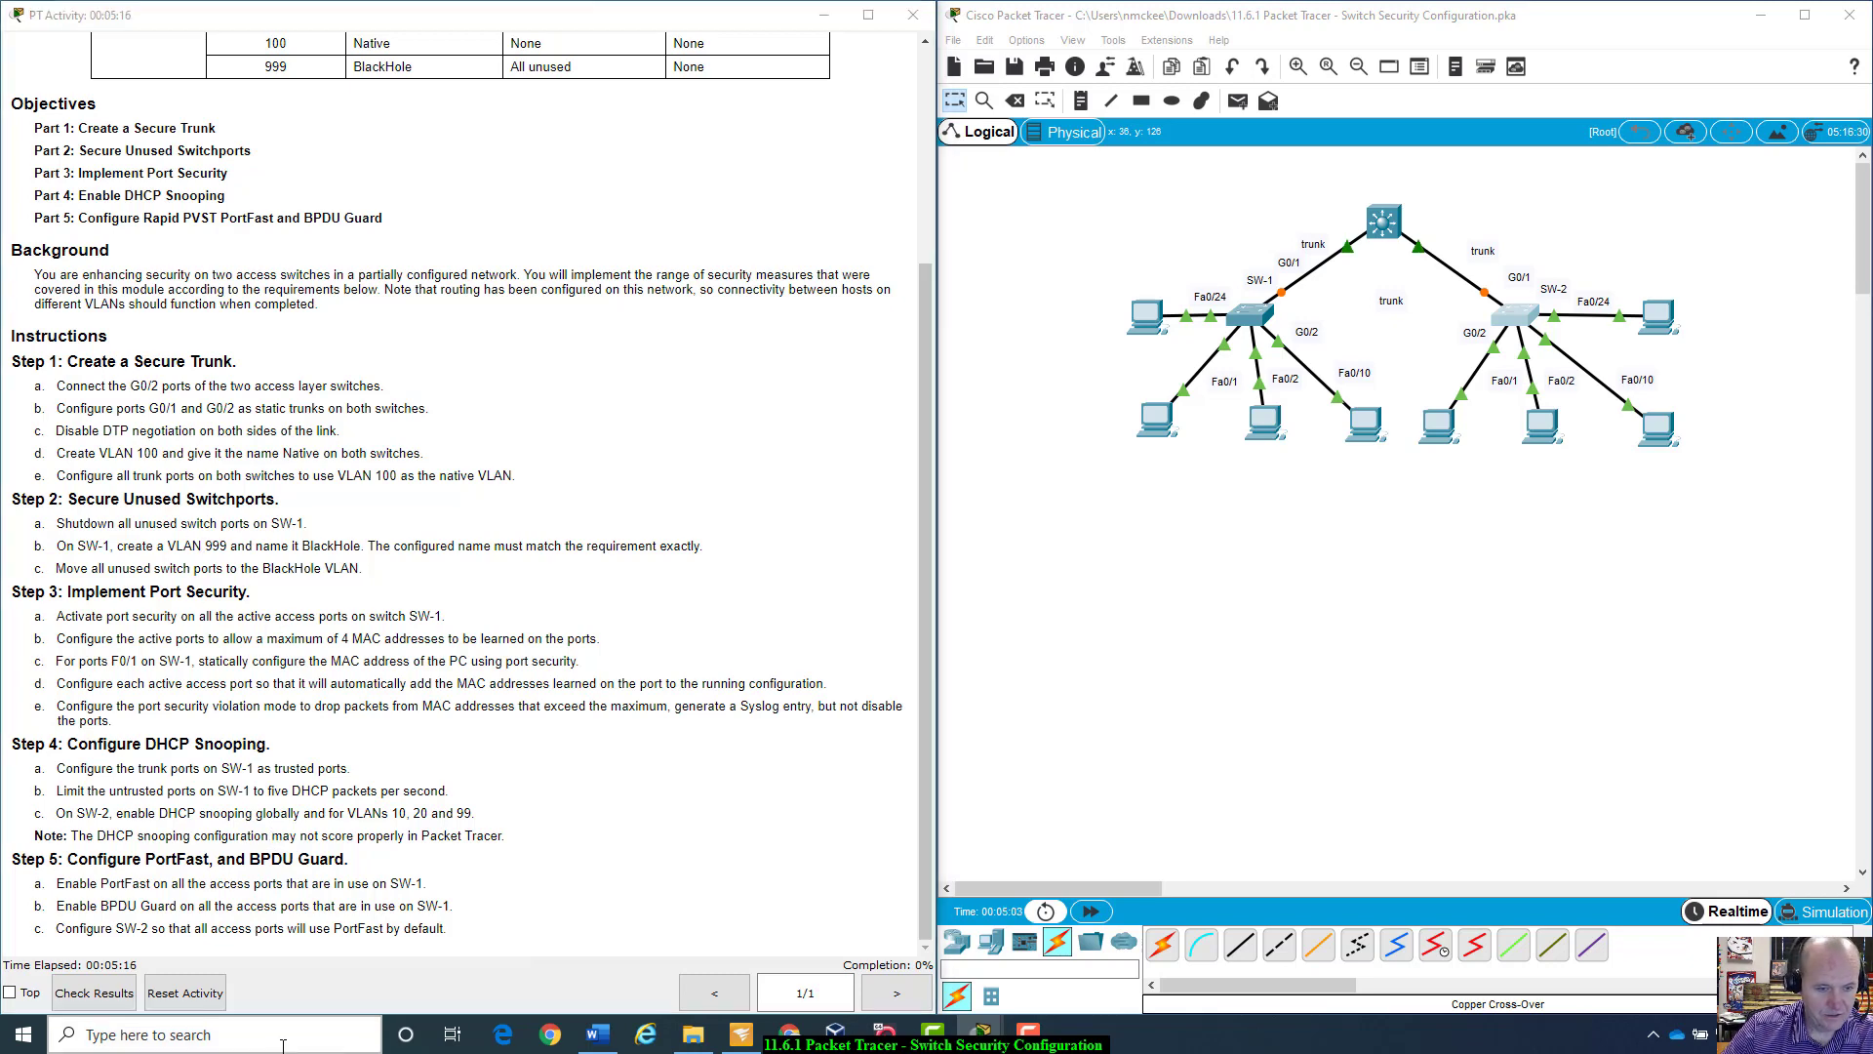
pyautogui.write('notepad')
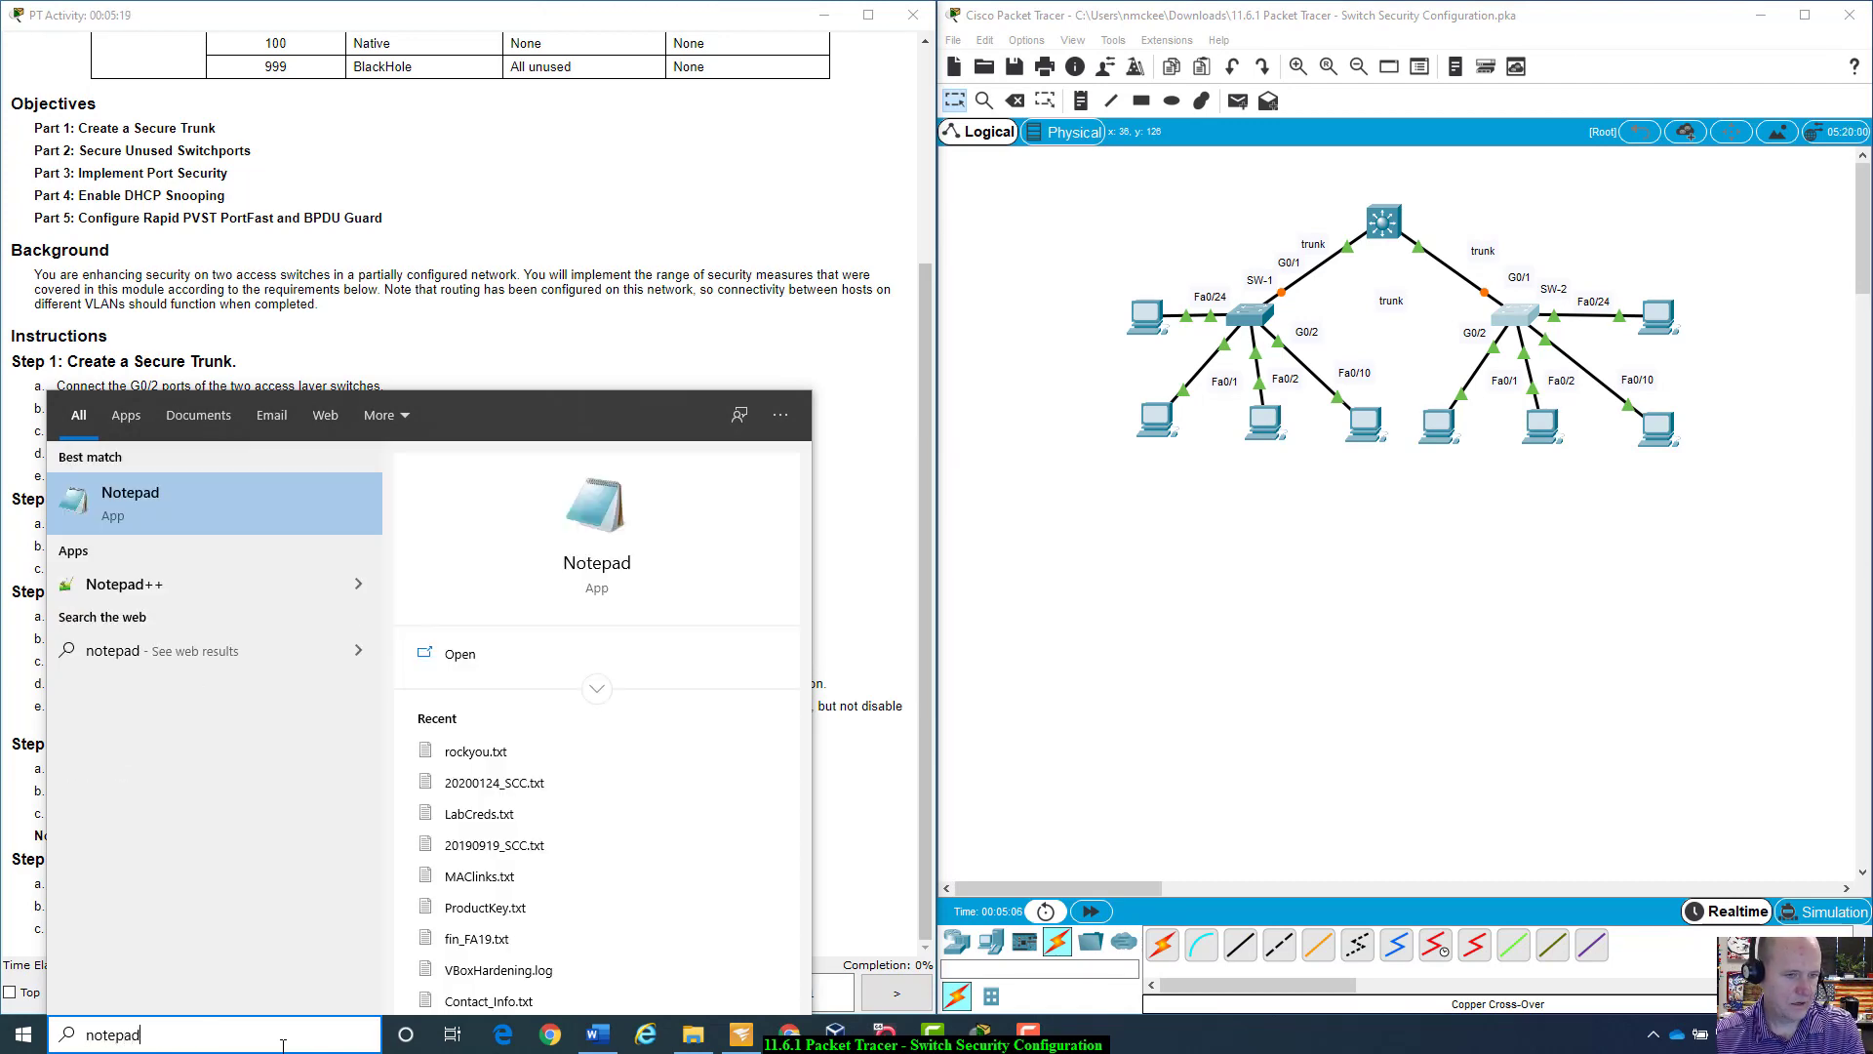
pyautogui.press('Return')
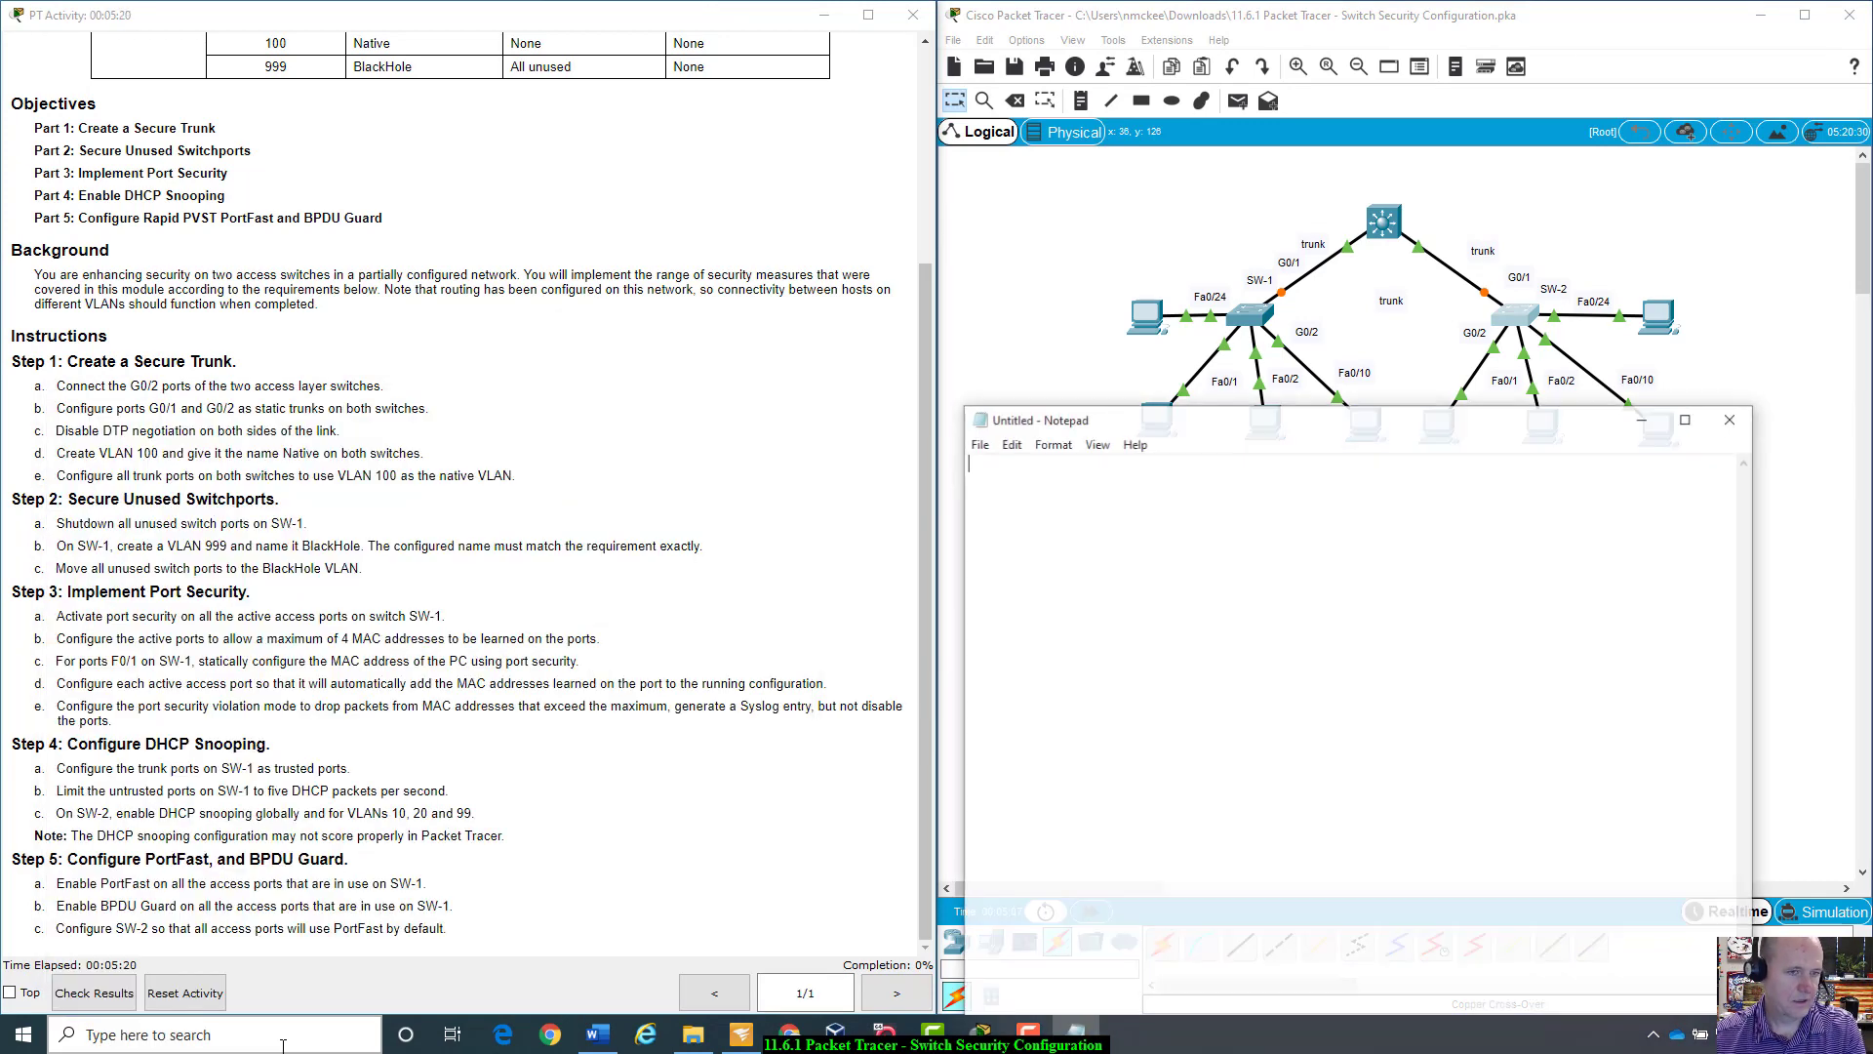
pyautogui.moveTo(1476, 427); pyautogui.dragTo(1263, 450)
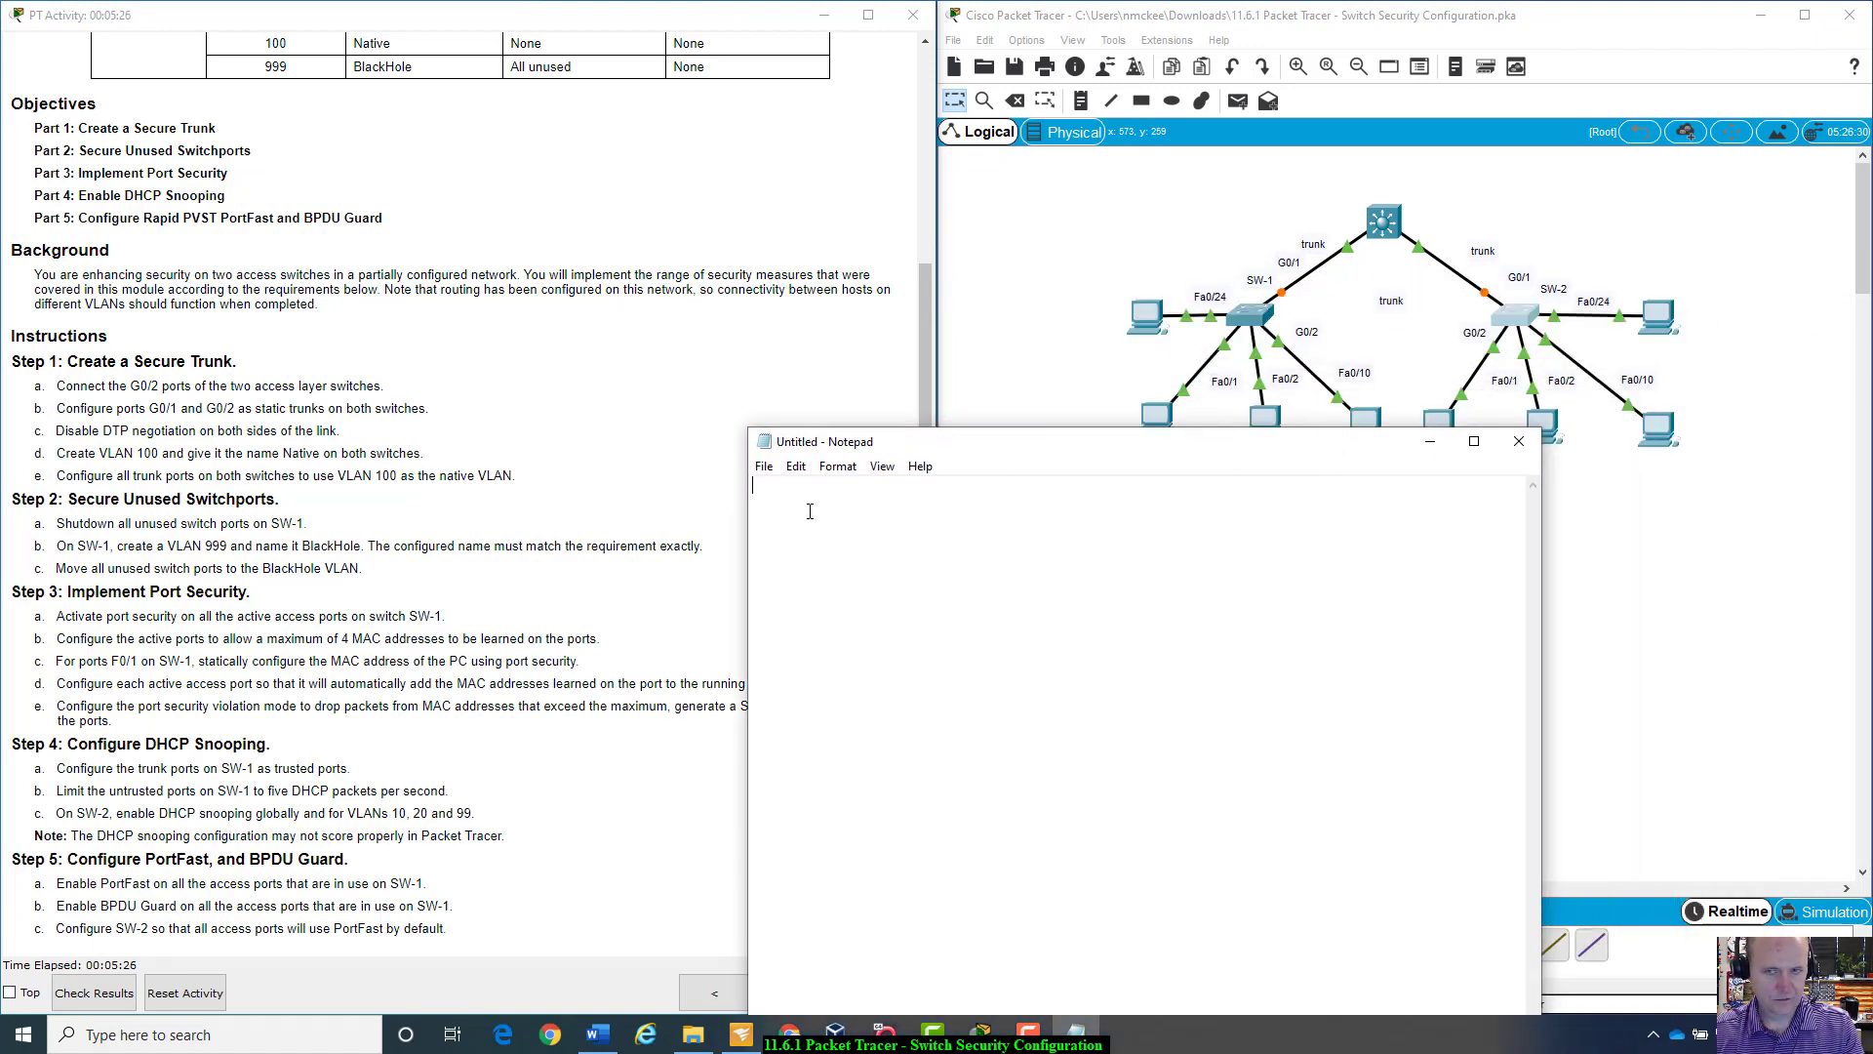
# Step: Add the headings SW-1 and SW-2 to the notes, with blank lines under SW-1 for its commands
pyautogui.write('SW-')
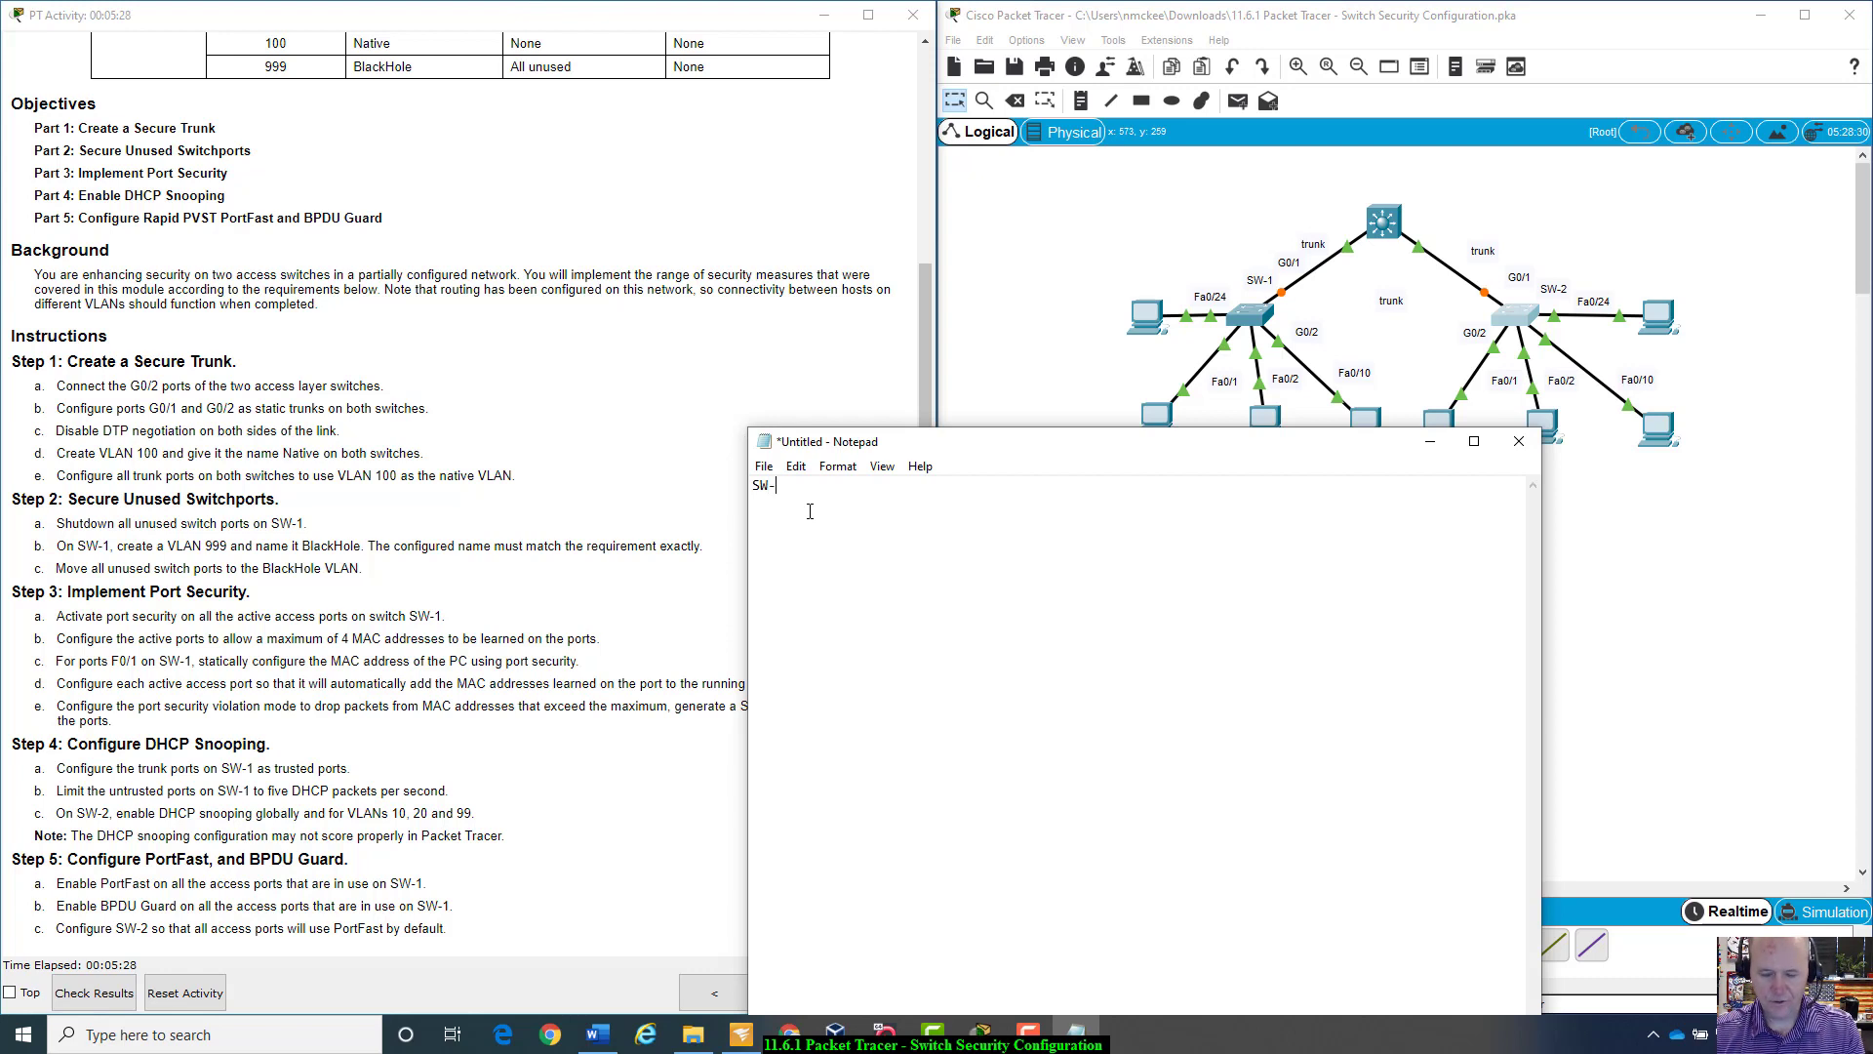
pyautogui.write('1   ')
pyautogui.write('SW')
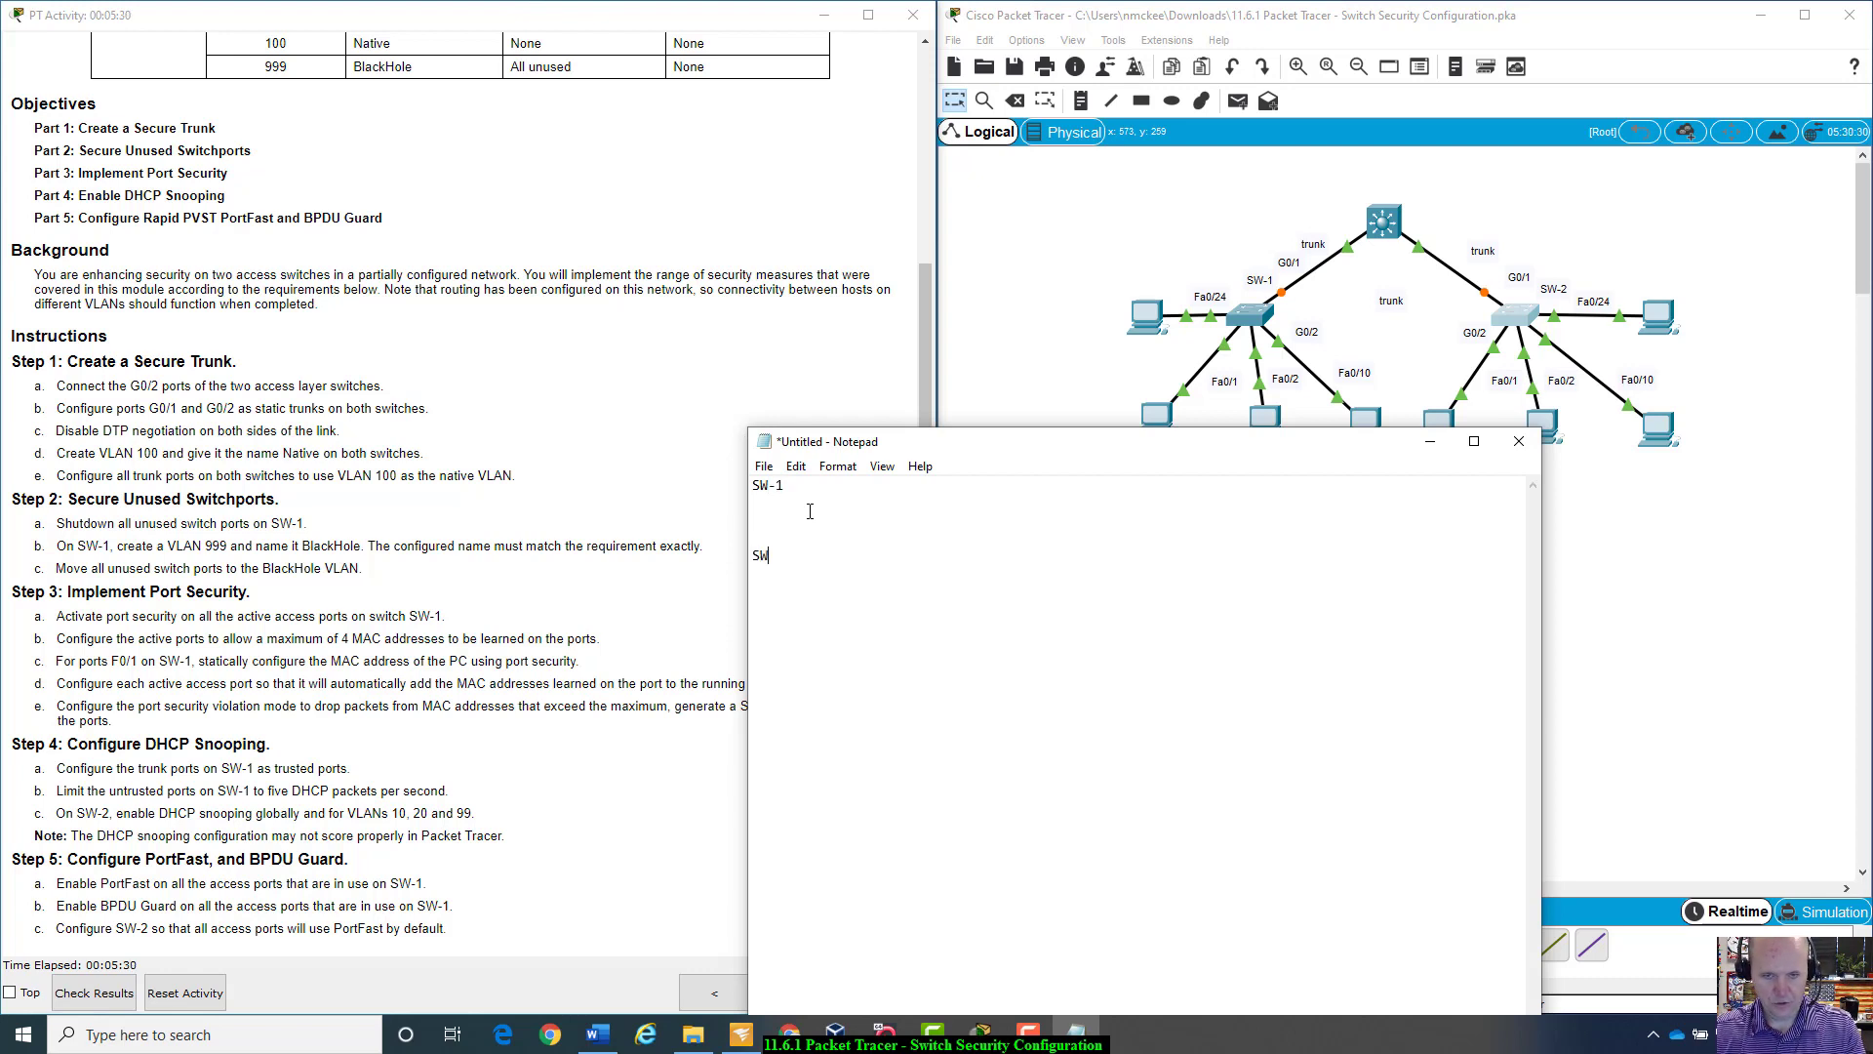
pyautogui.write('-2')
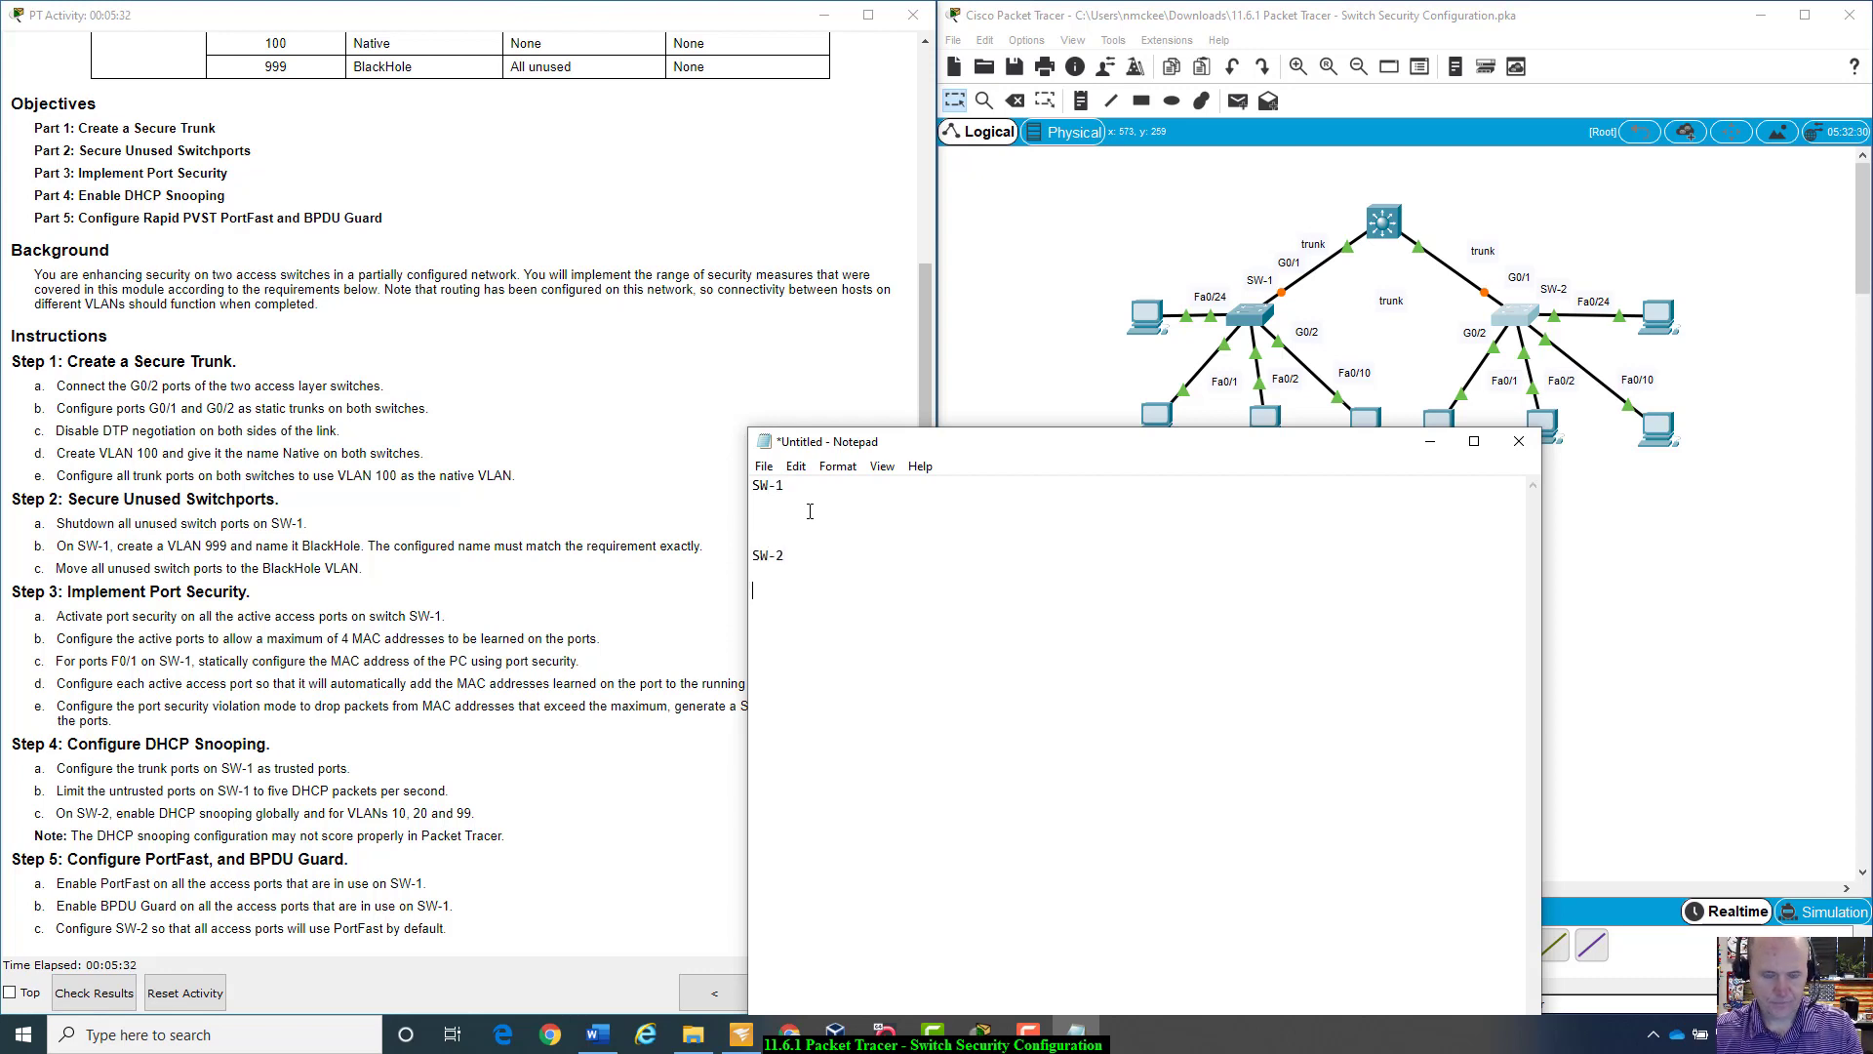
pyautogui.press('Up')
pyautogui.press('Up')
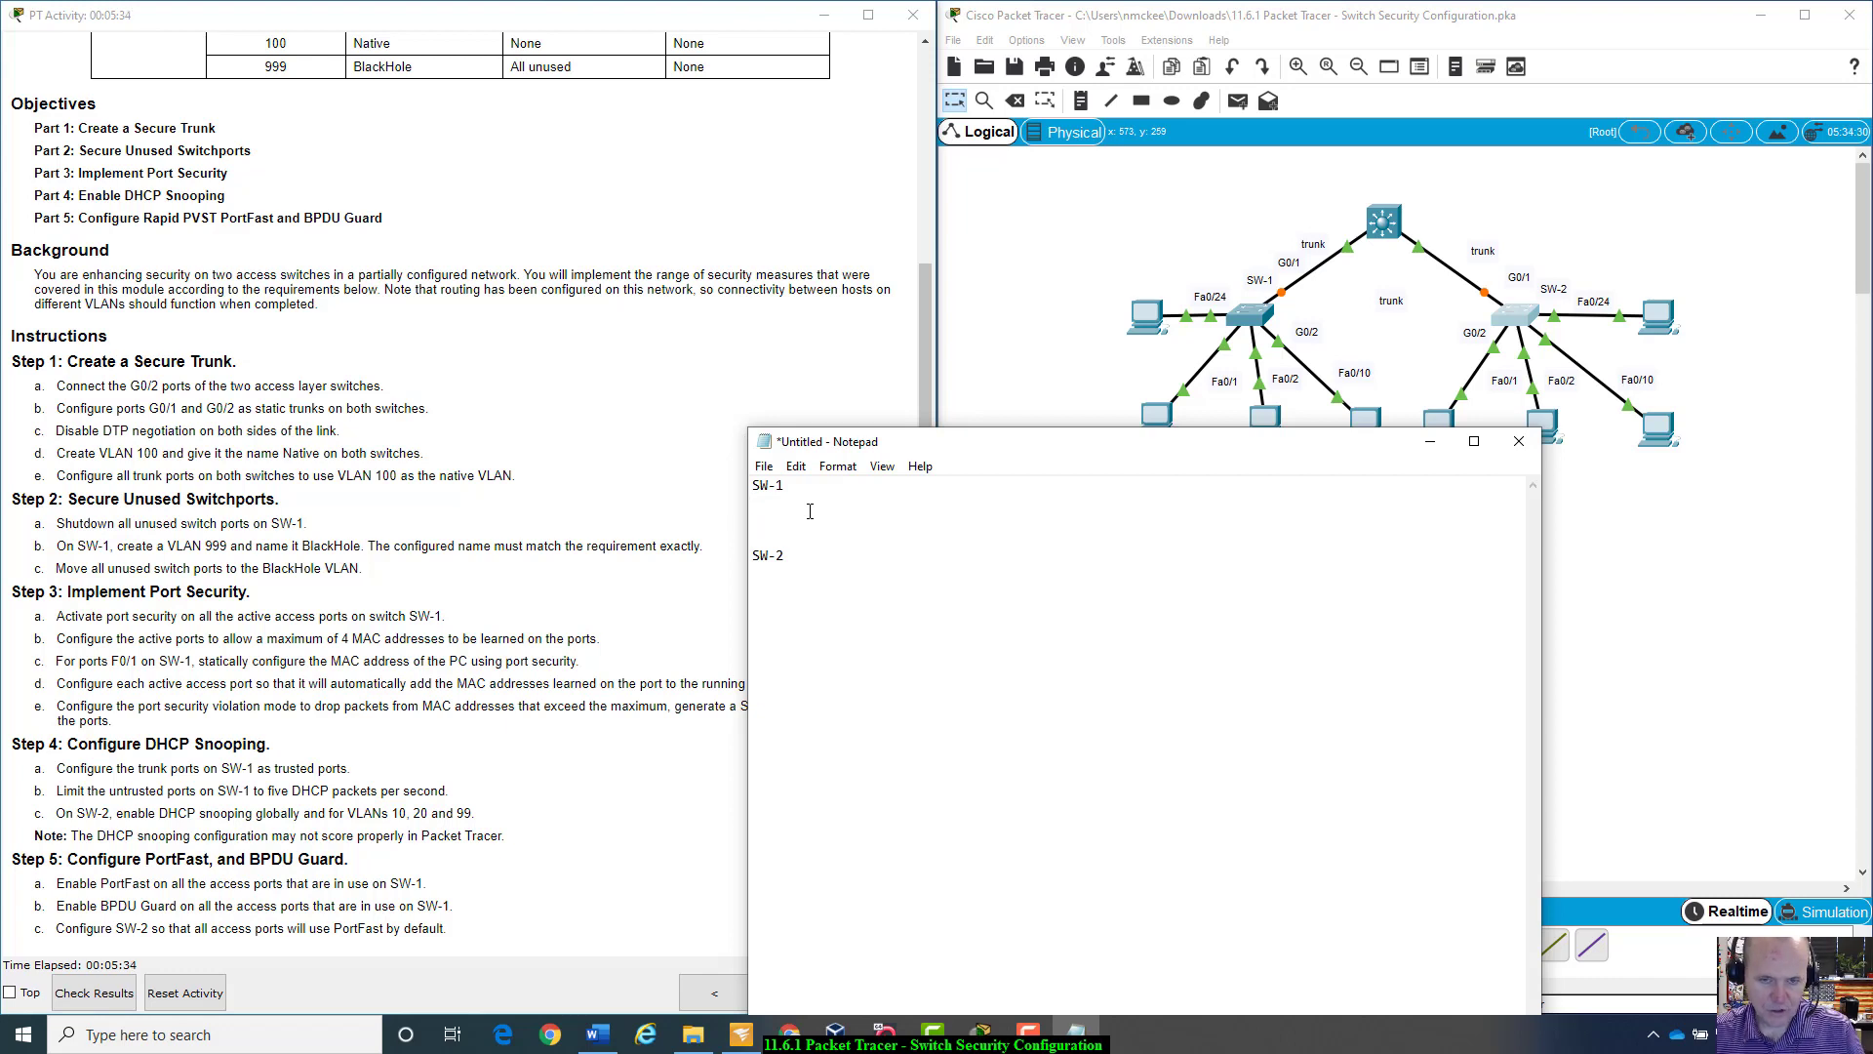
pyautogui.press('Return')
pyautogui.press('Return')
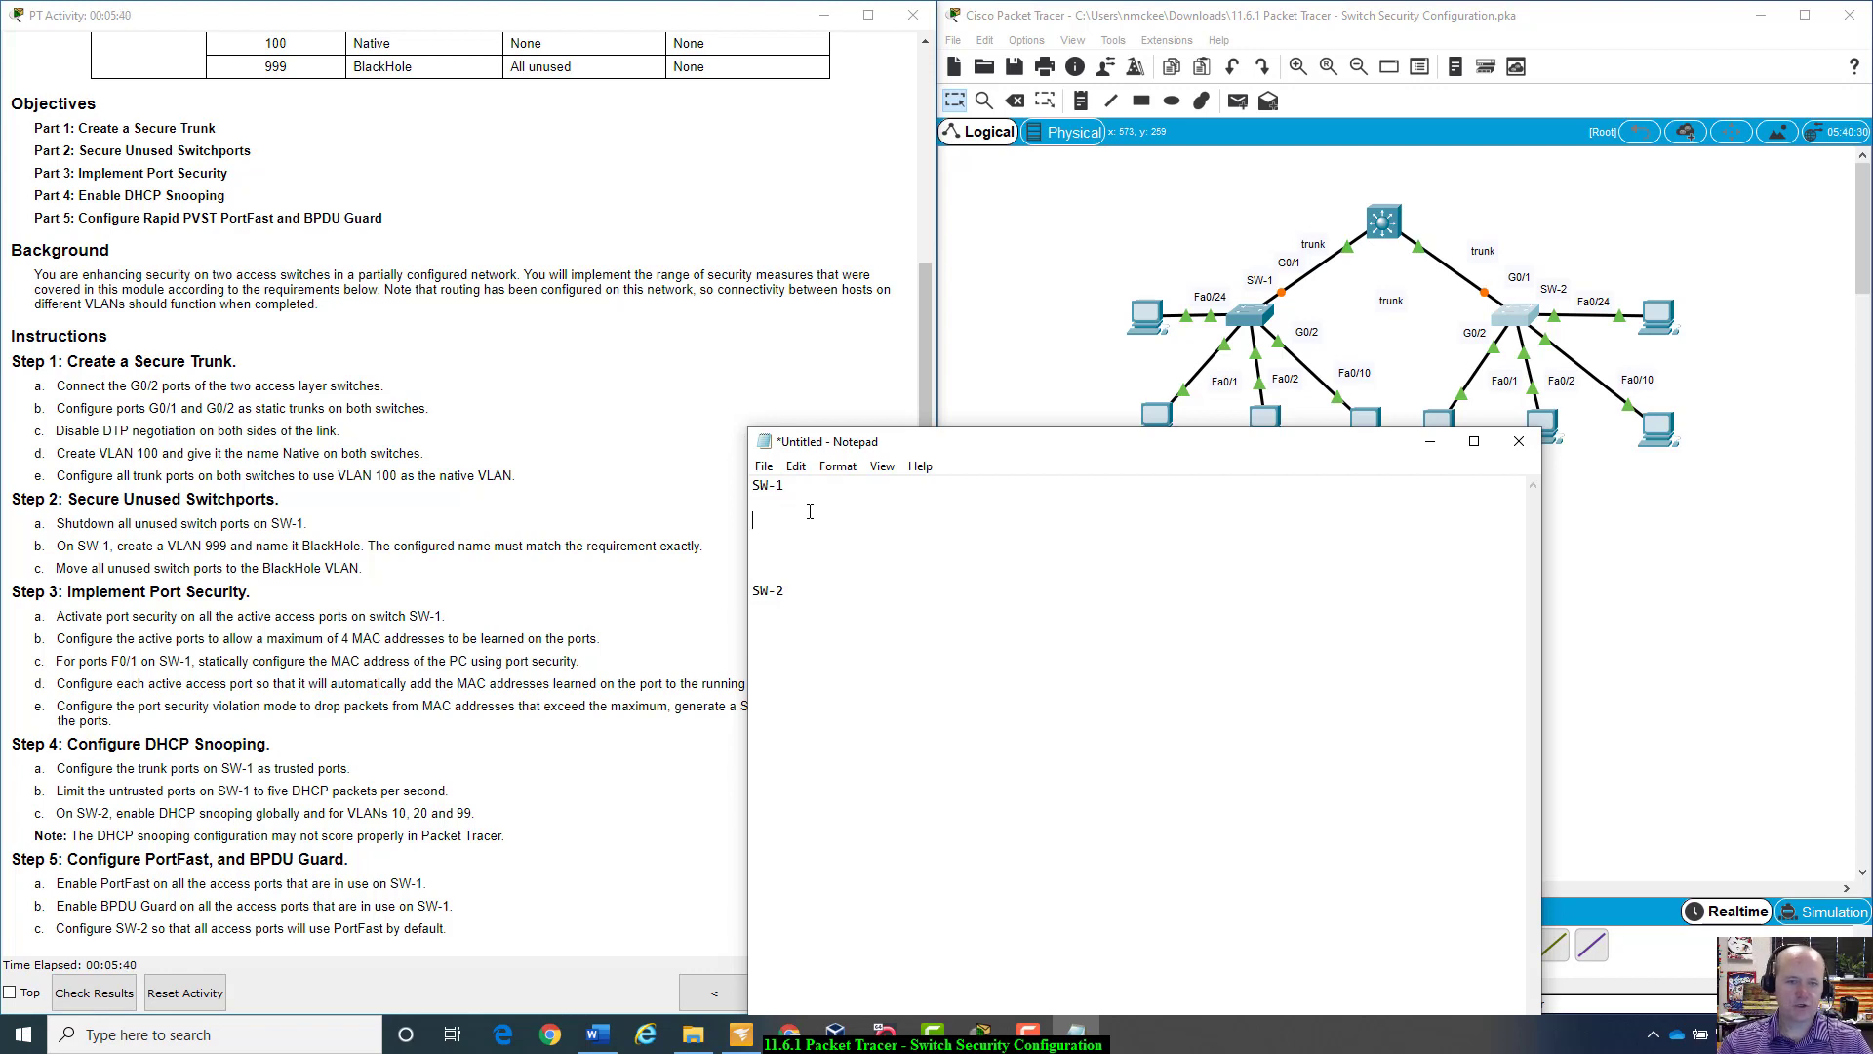
# Step: Connect the G0/2 ports of SW-1 and SW-2 with a Copper Cross-Over cable and move the notes window back off the instructions
pyautogui.moveTo(1031, 453)
pyautogui.mouseDown()
pyautogui.moveTo(1010, 499)
pyautogui.moveTo(883, 539)
pyautogui.moveTo(1014, 496)
pyautogui.moveTo(1057, 428)
pyautogui.mouseUp()
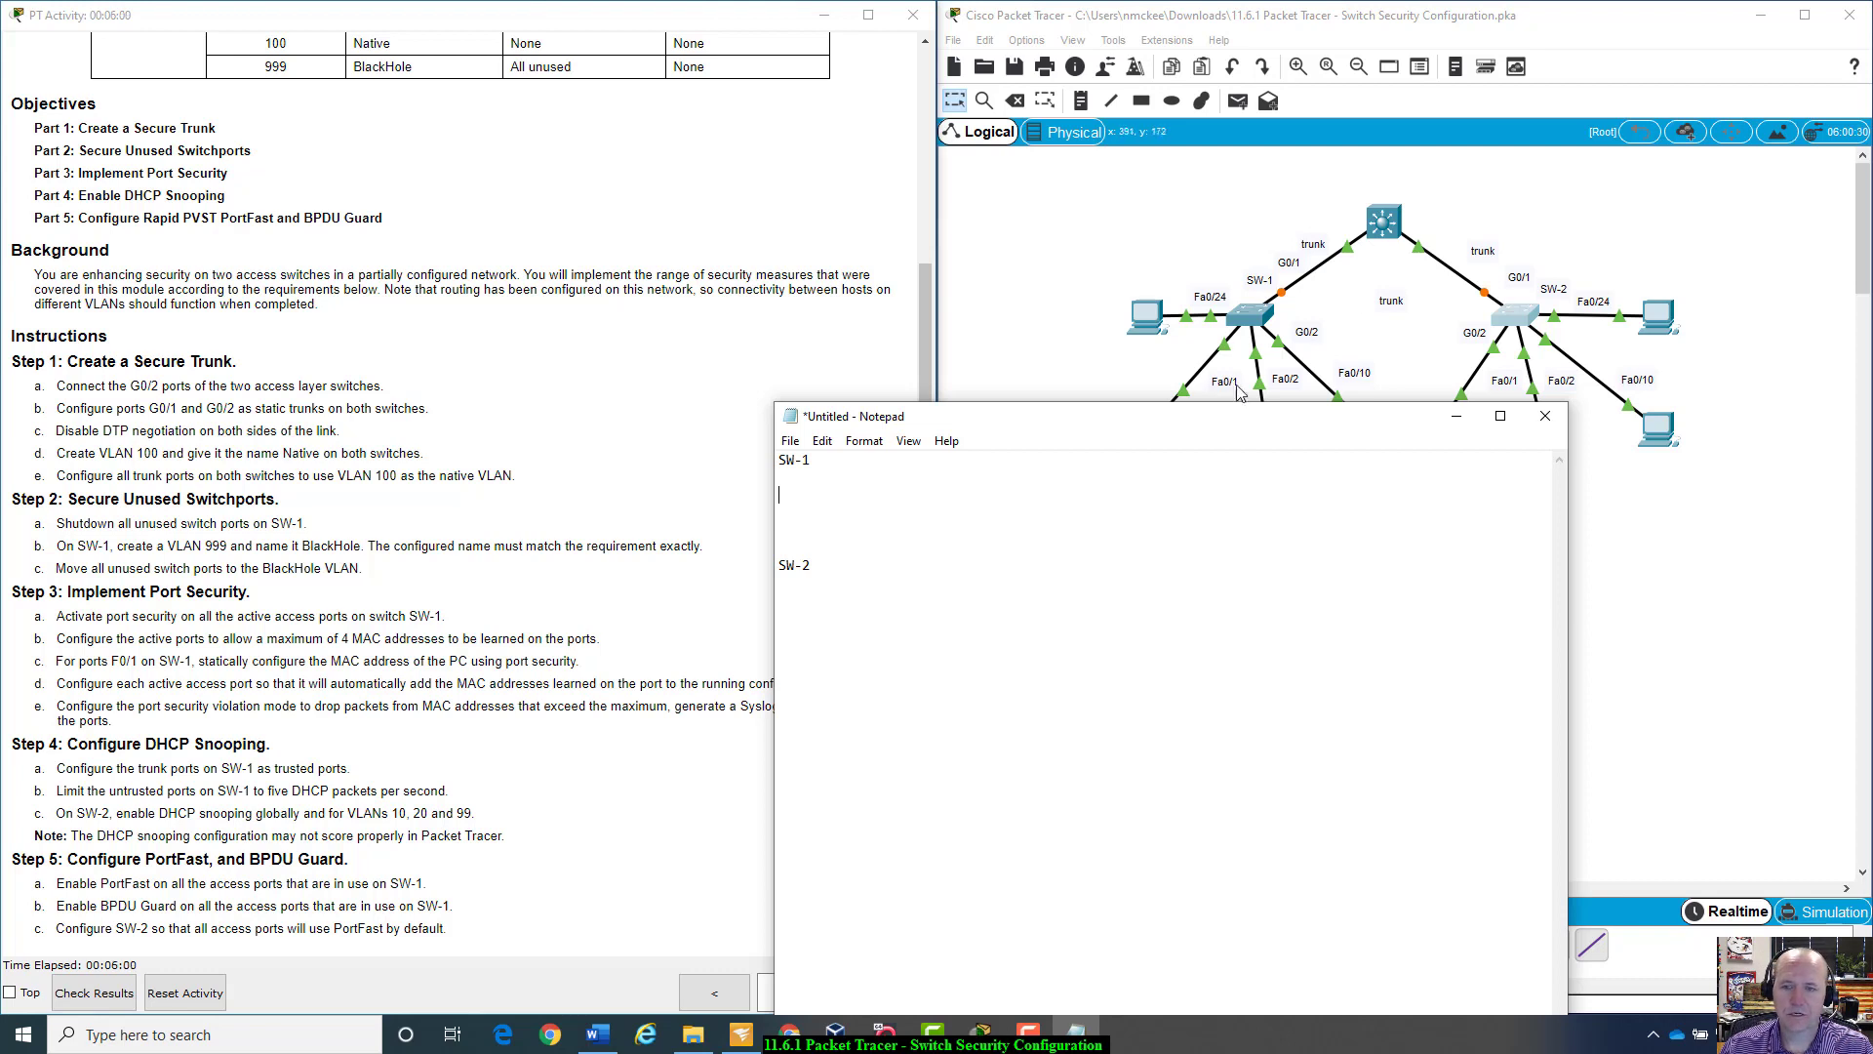
pyautogui.moveTo(1189, 428); pyautogui.dragTo(1275, 365)
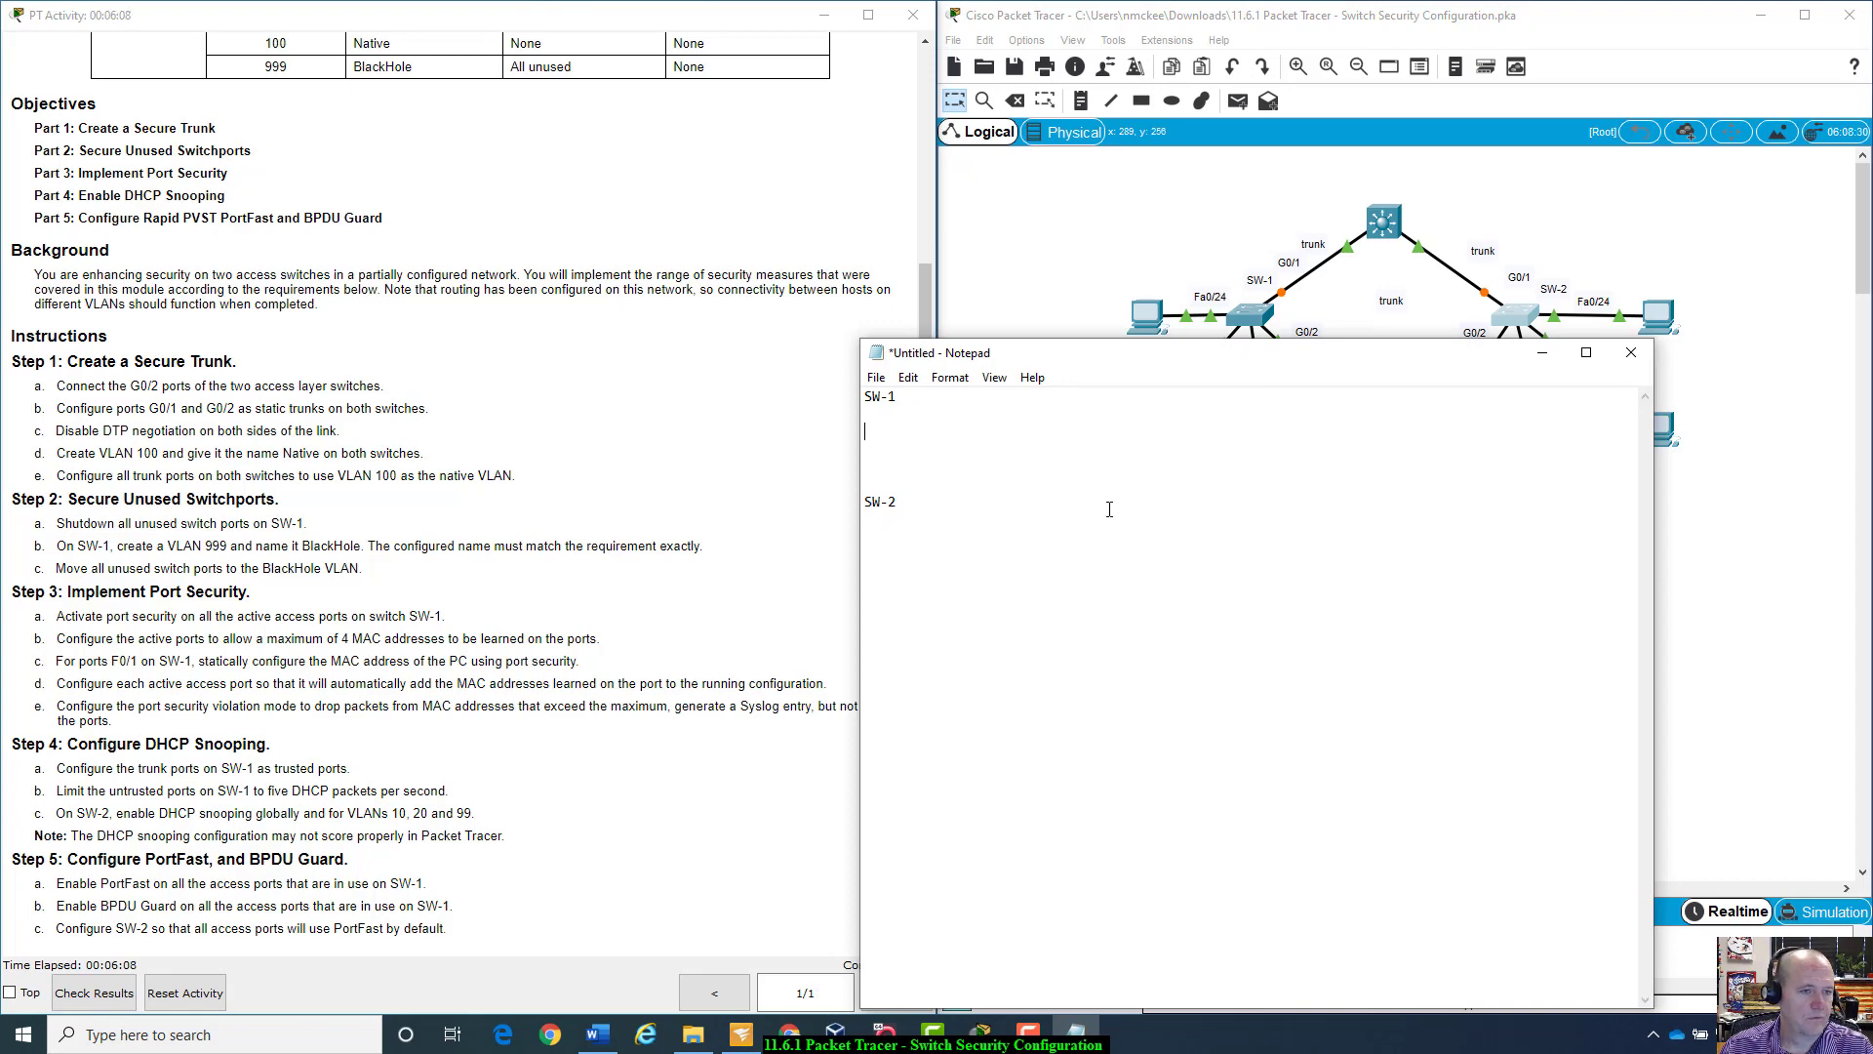
pyautogui.moveTo(1208, 354); pyautogui.dragTo(385, 604)
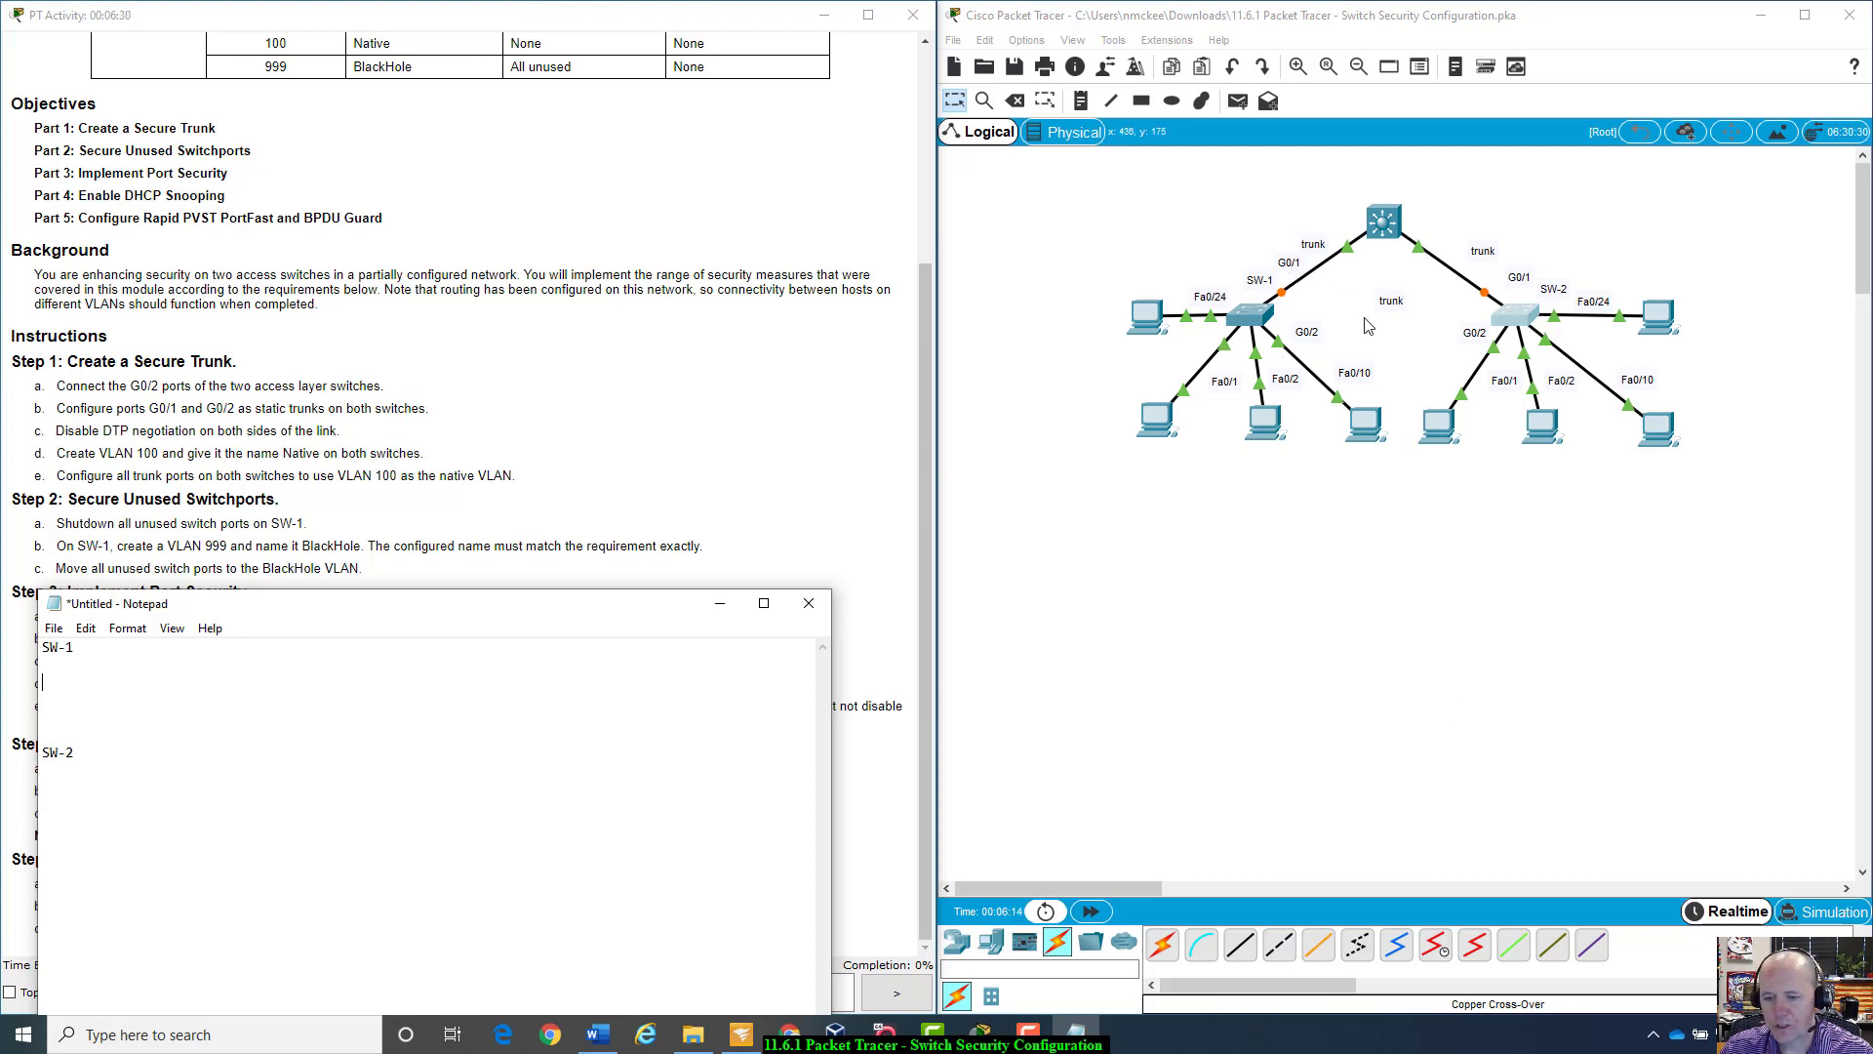
pyautogui.click(1279, 944)
pyautogui.click(1254, 313)
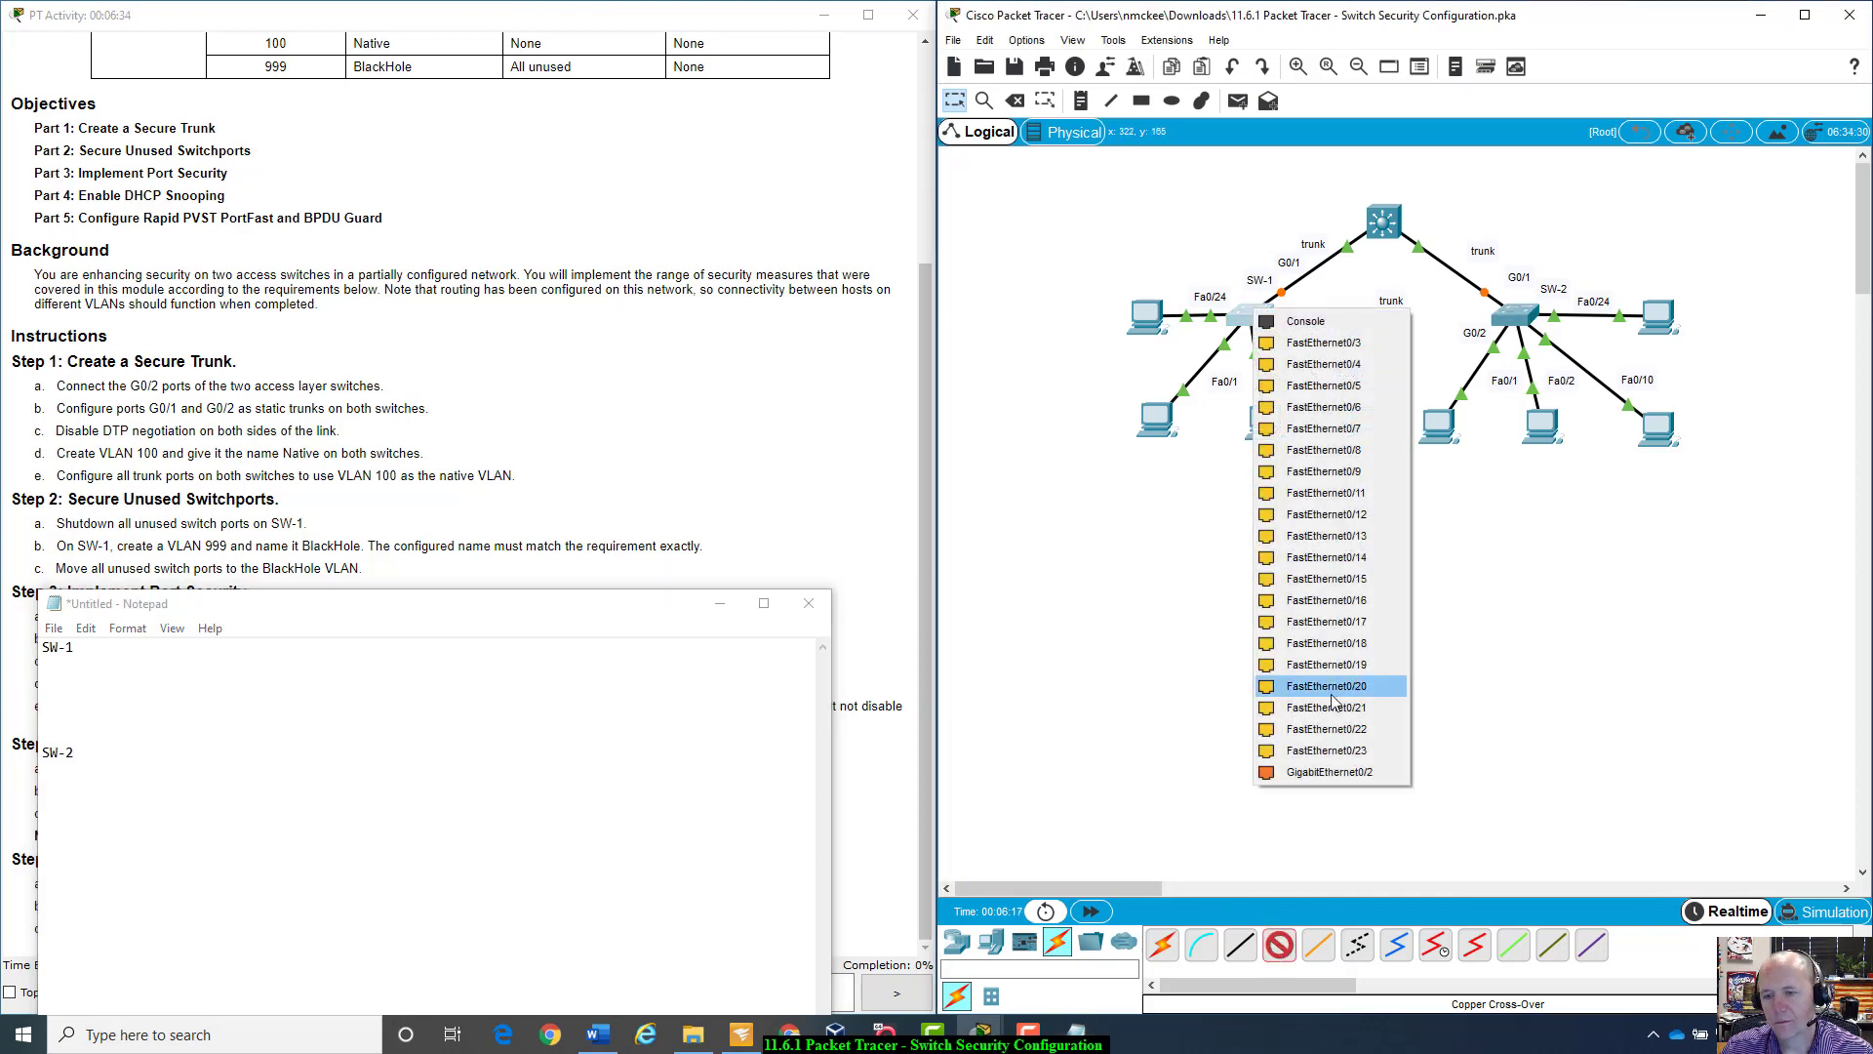
pyautogui.click(1362, 770)
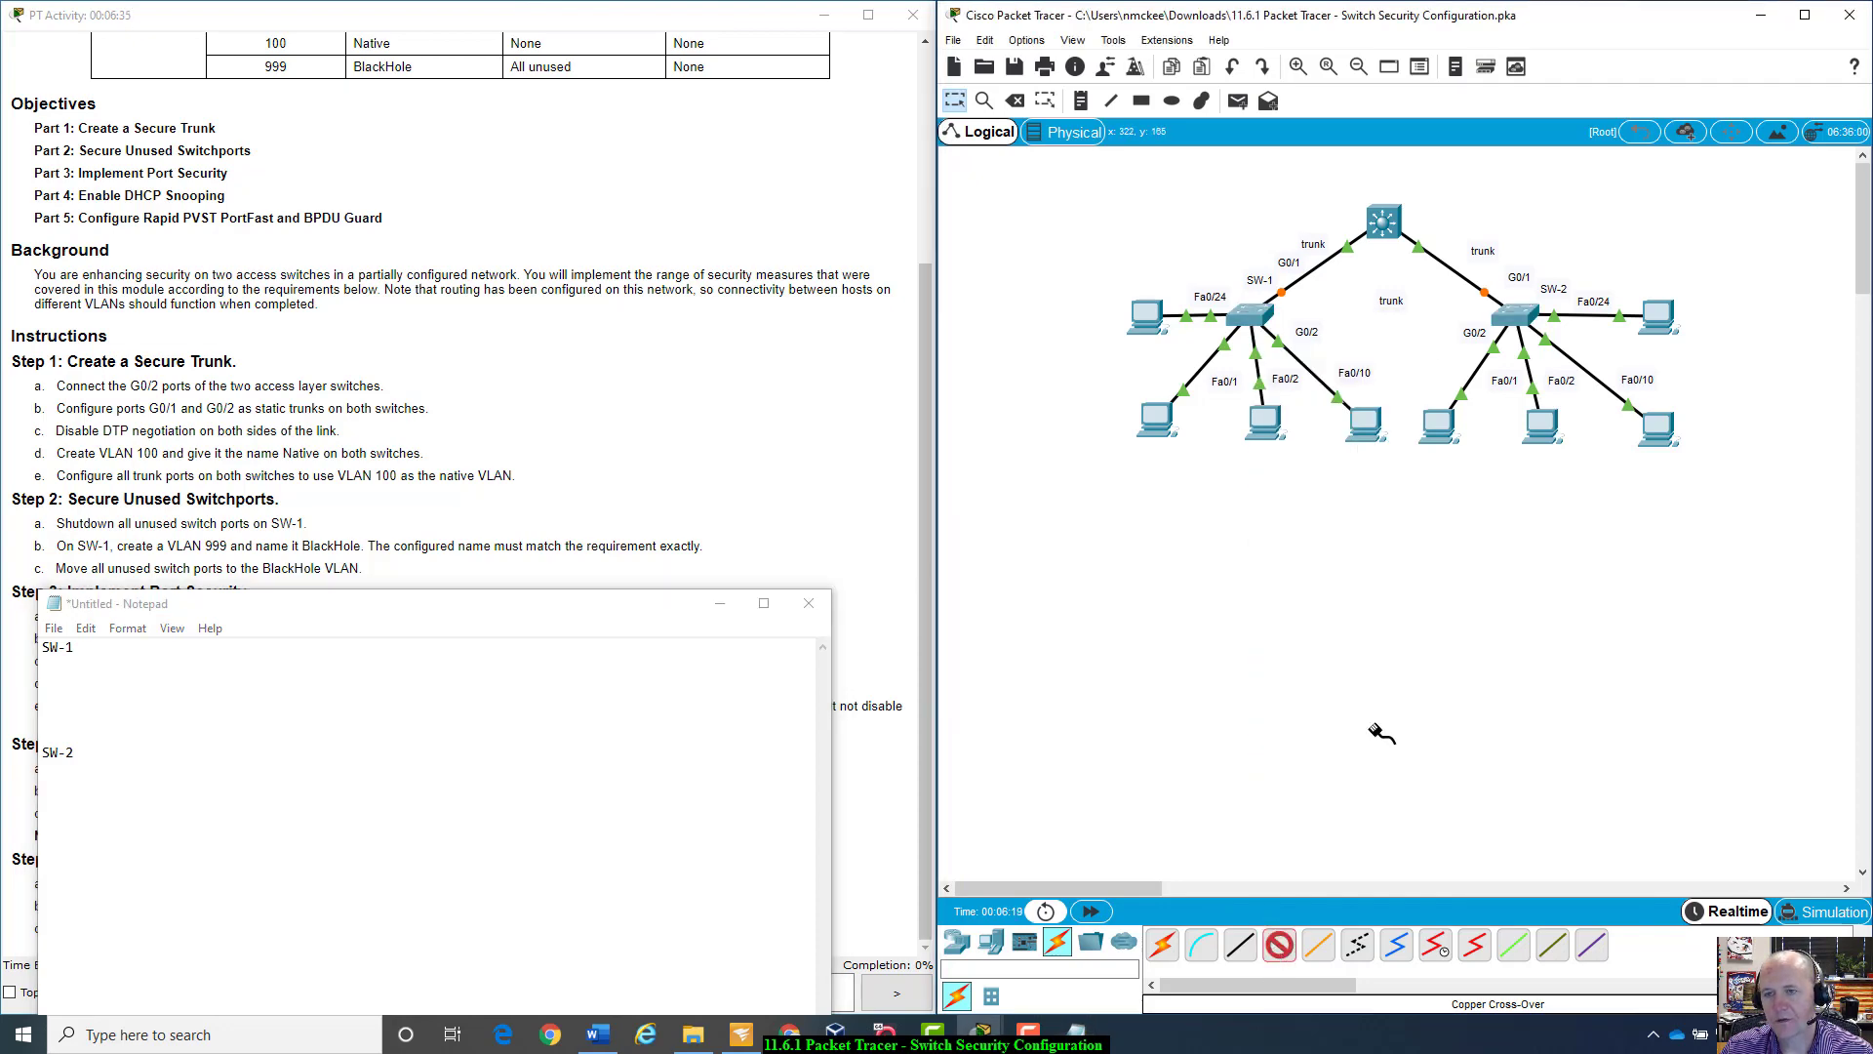
pyautogui.click(1515, 318)
pyautogui.click(1561, 779)
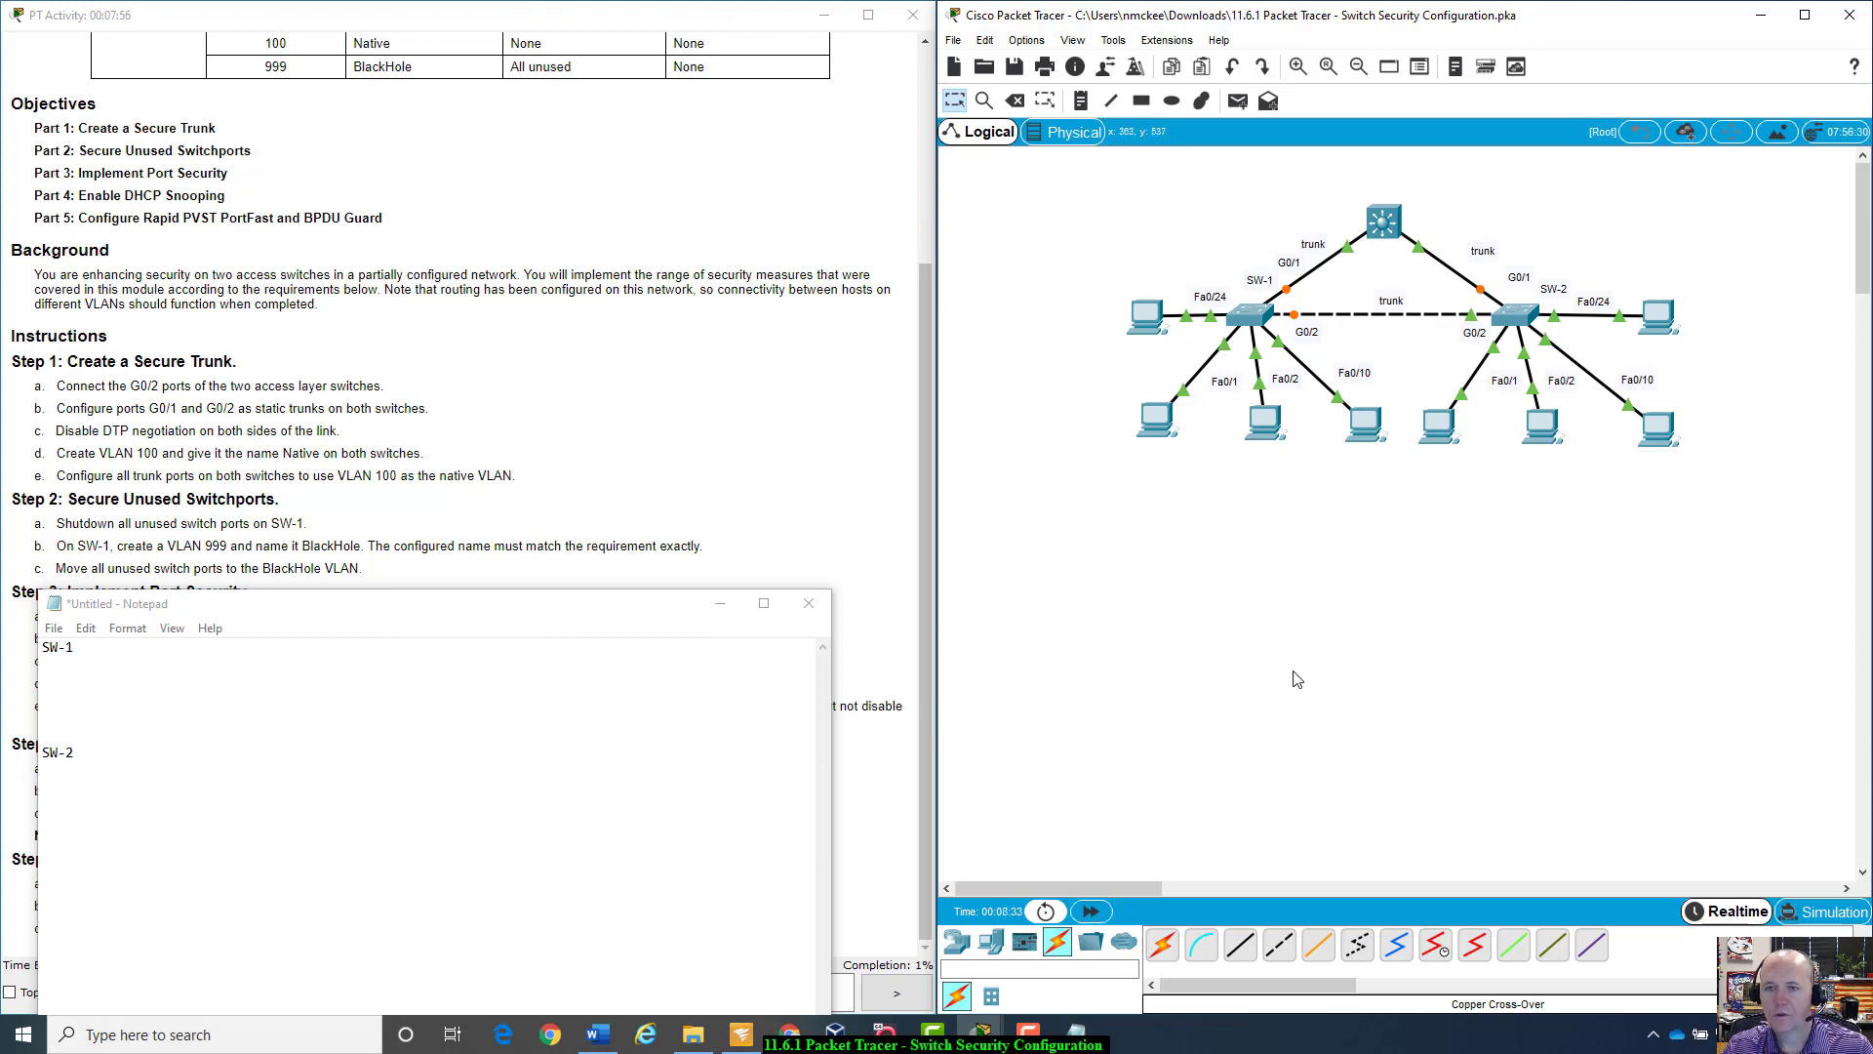
pyautogui.moveTo(597, 606); pyautogui.dragTo(1379, 460)
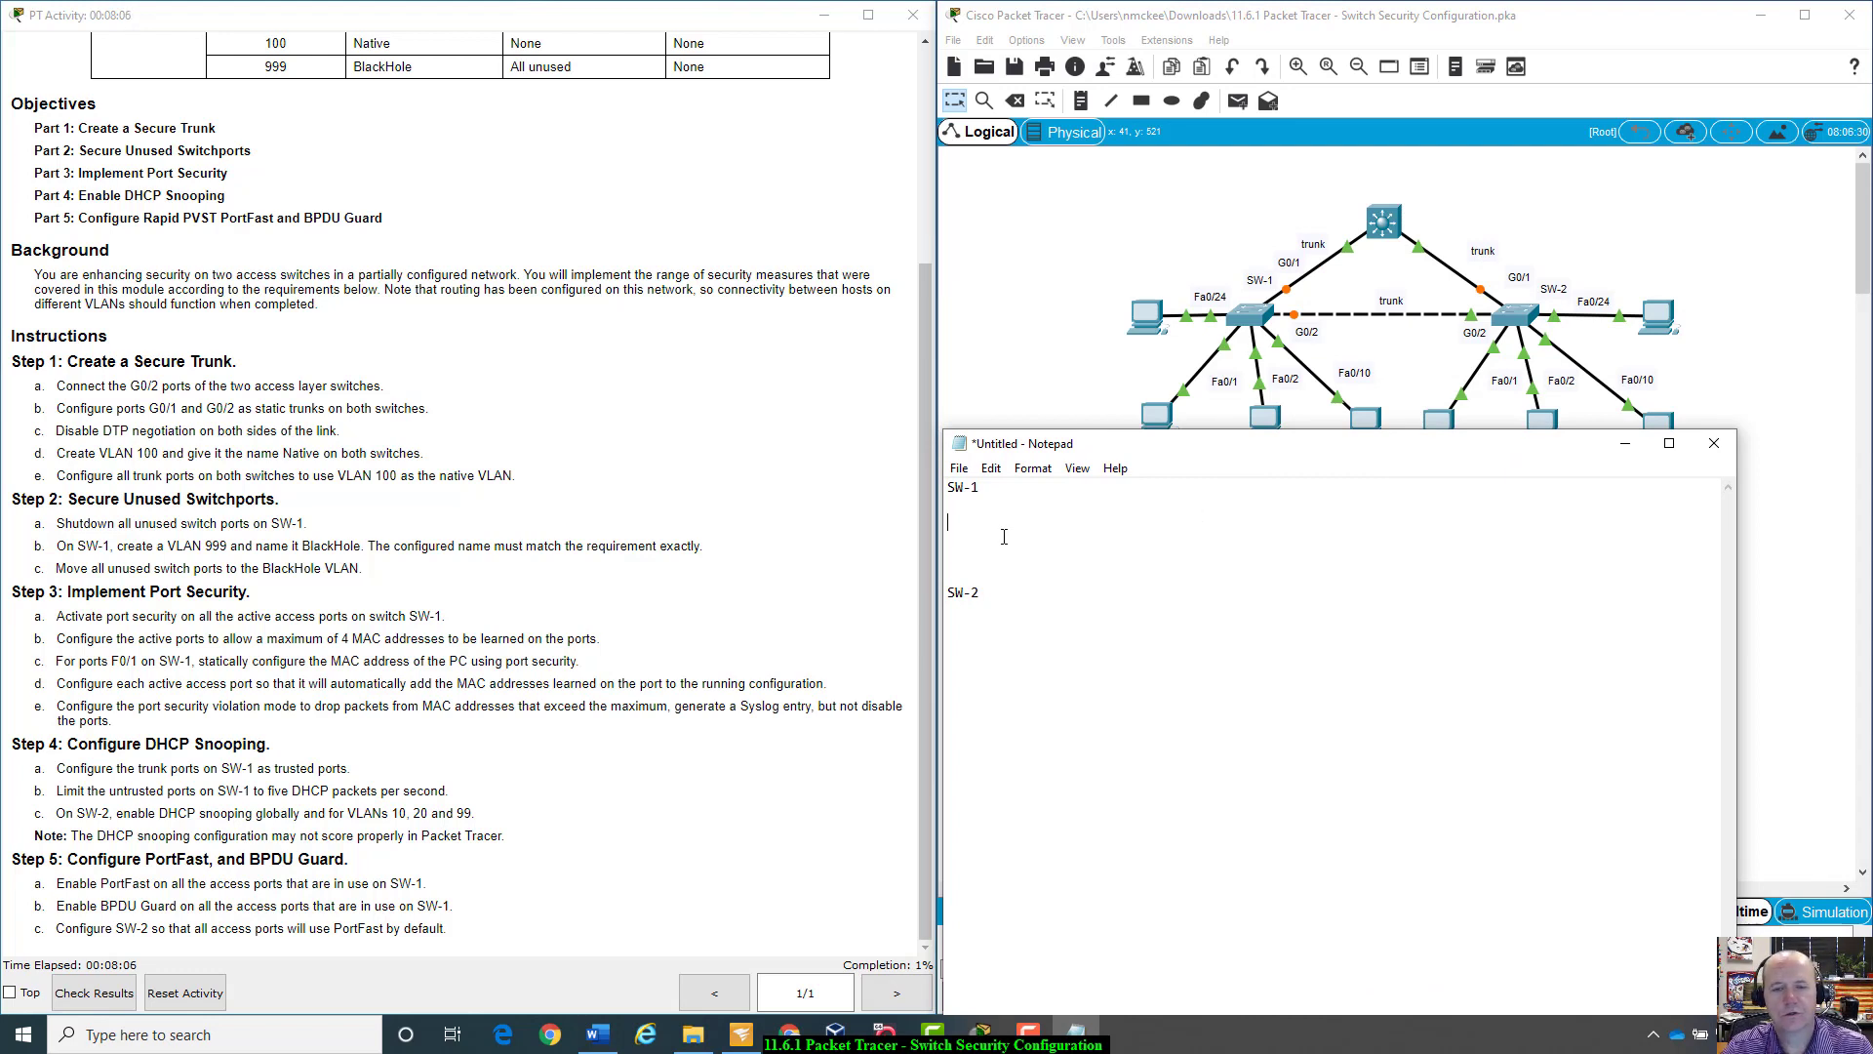
# Step: Write the commands "int range g0/1-2" and "switchport mode trunk" under the SW-1 heading in the notes
pyautogui.write('int')
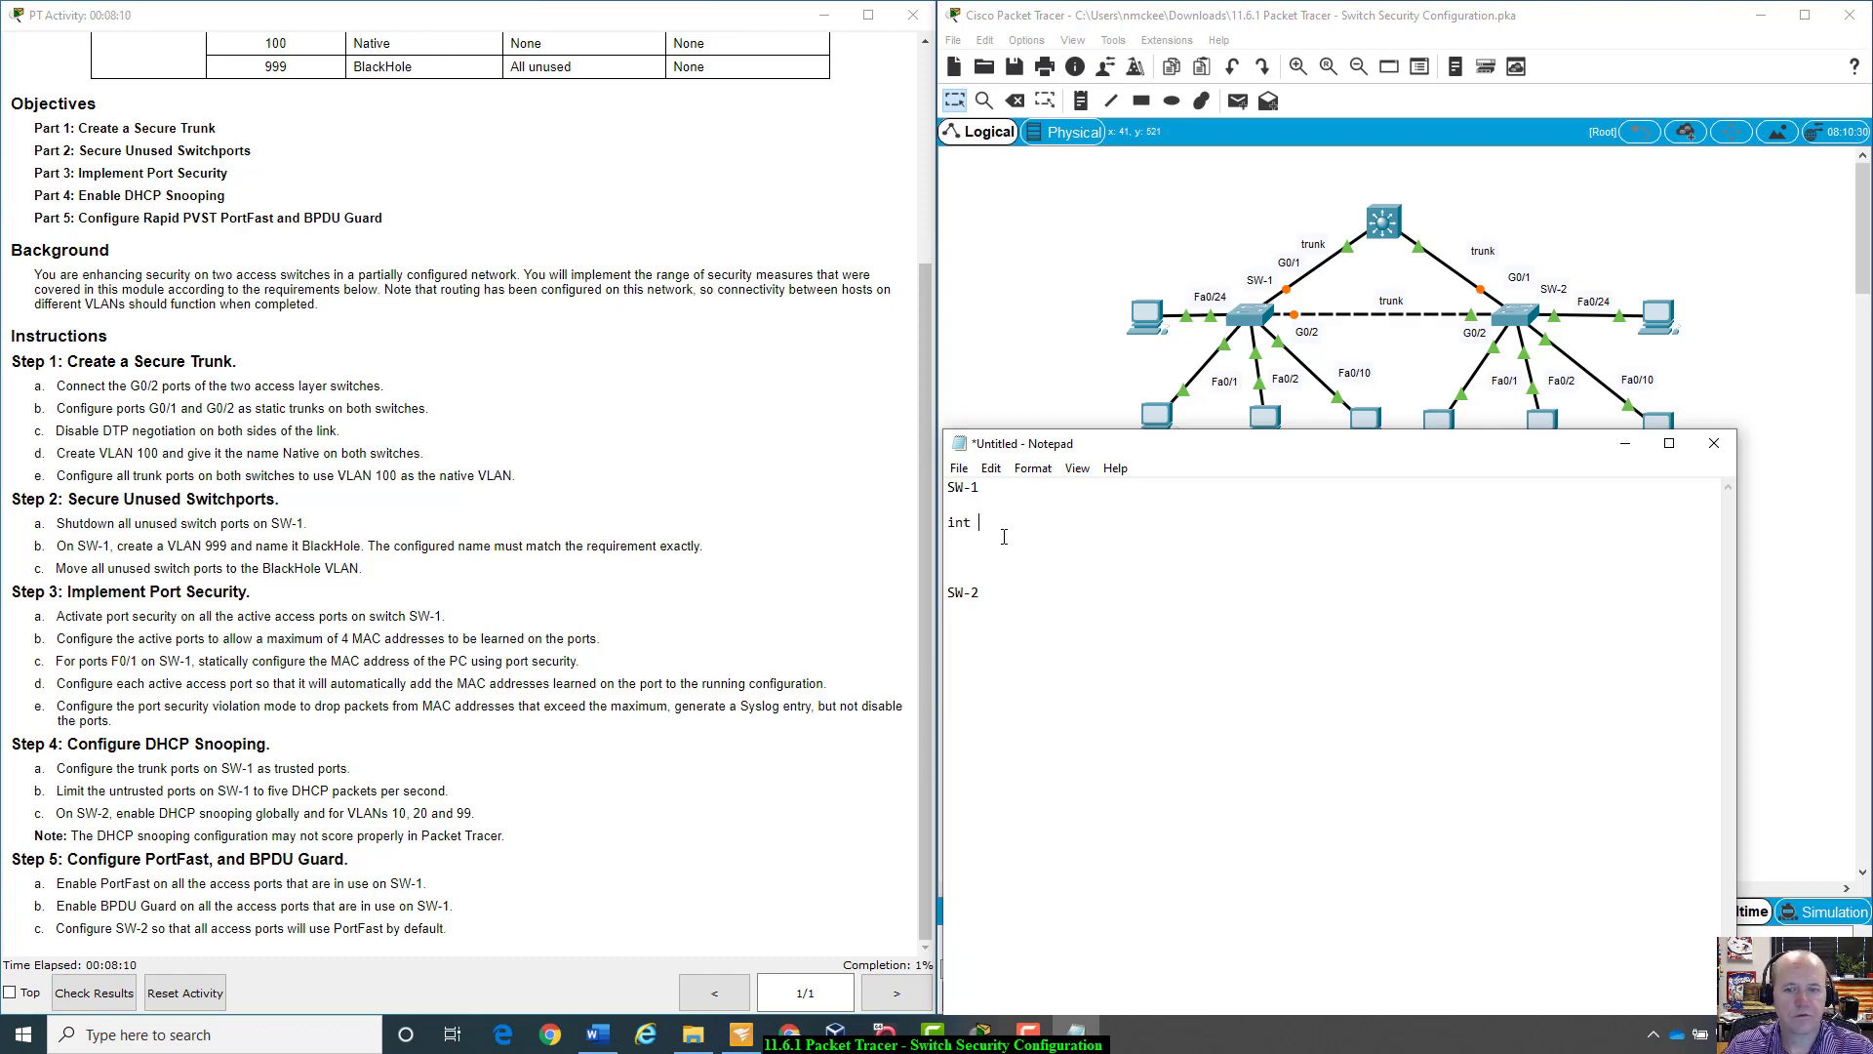
pyautogui.write(' range')
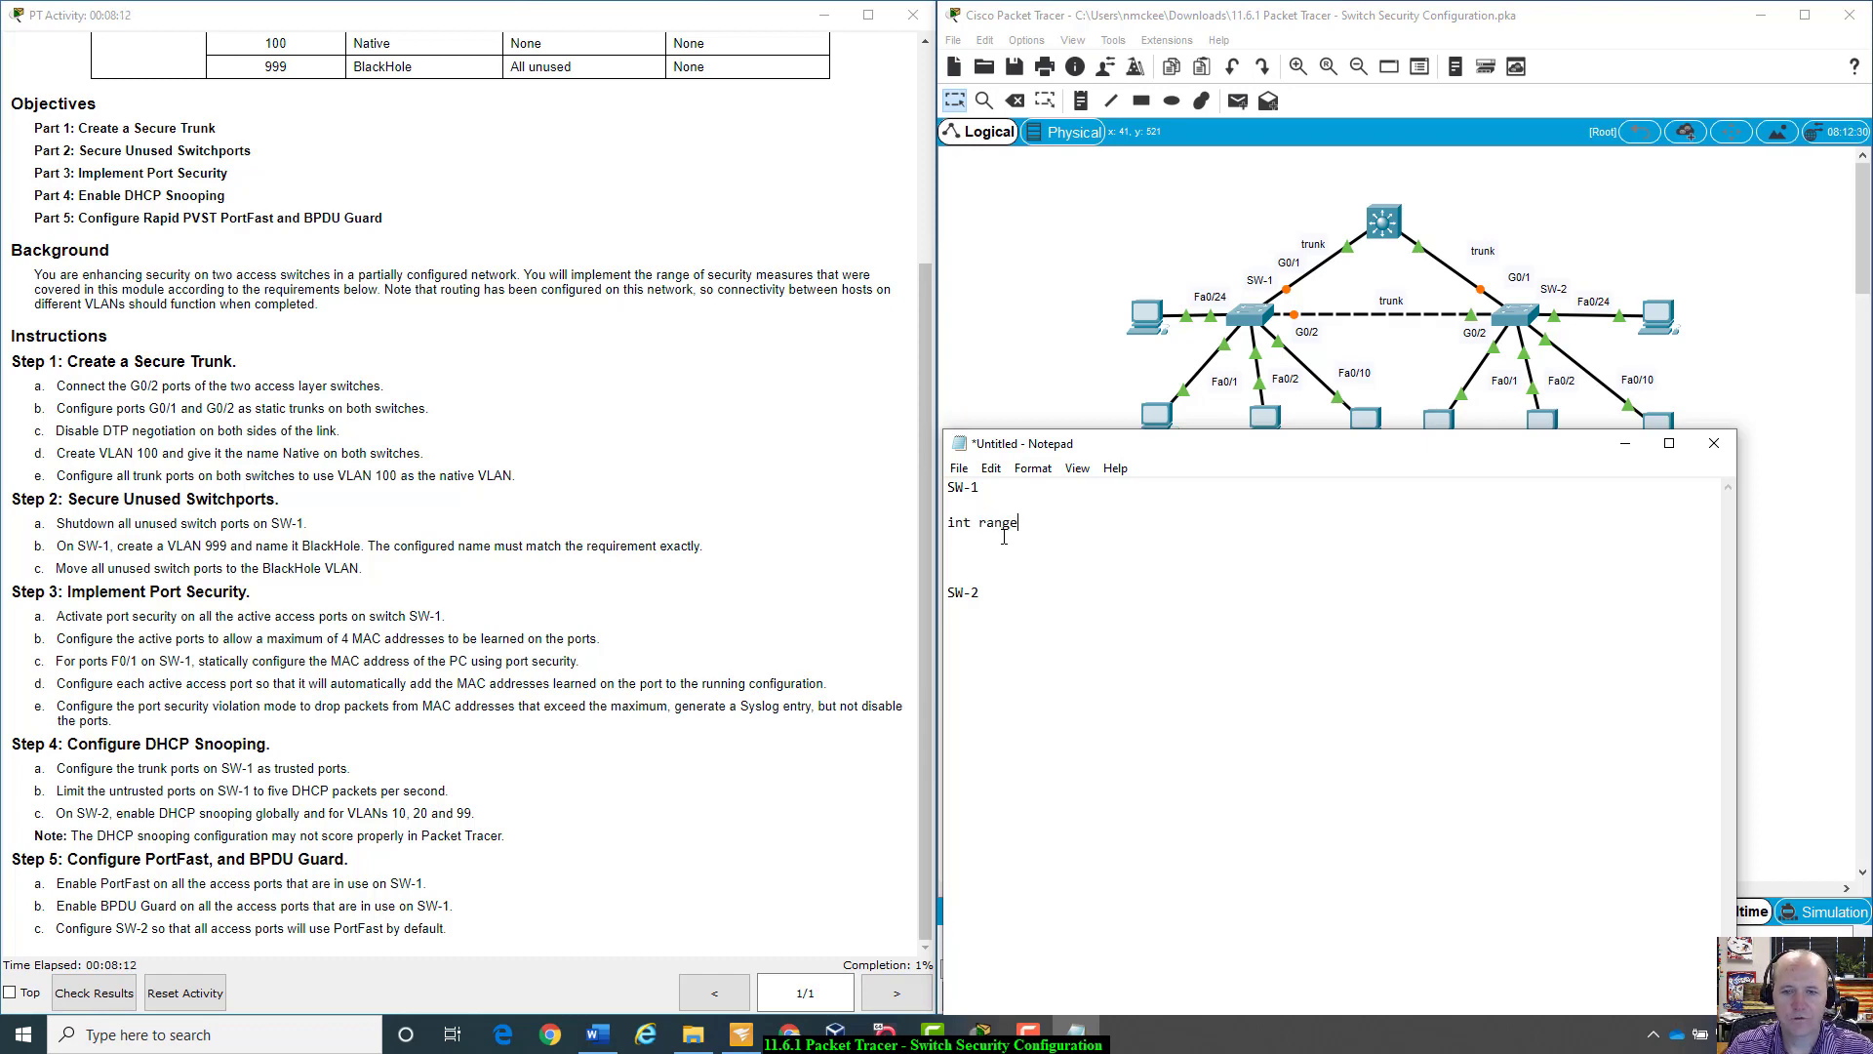
pyautogui.write(' g0/1')
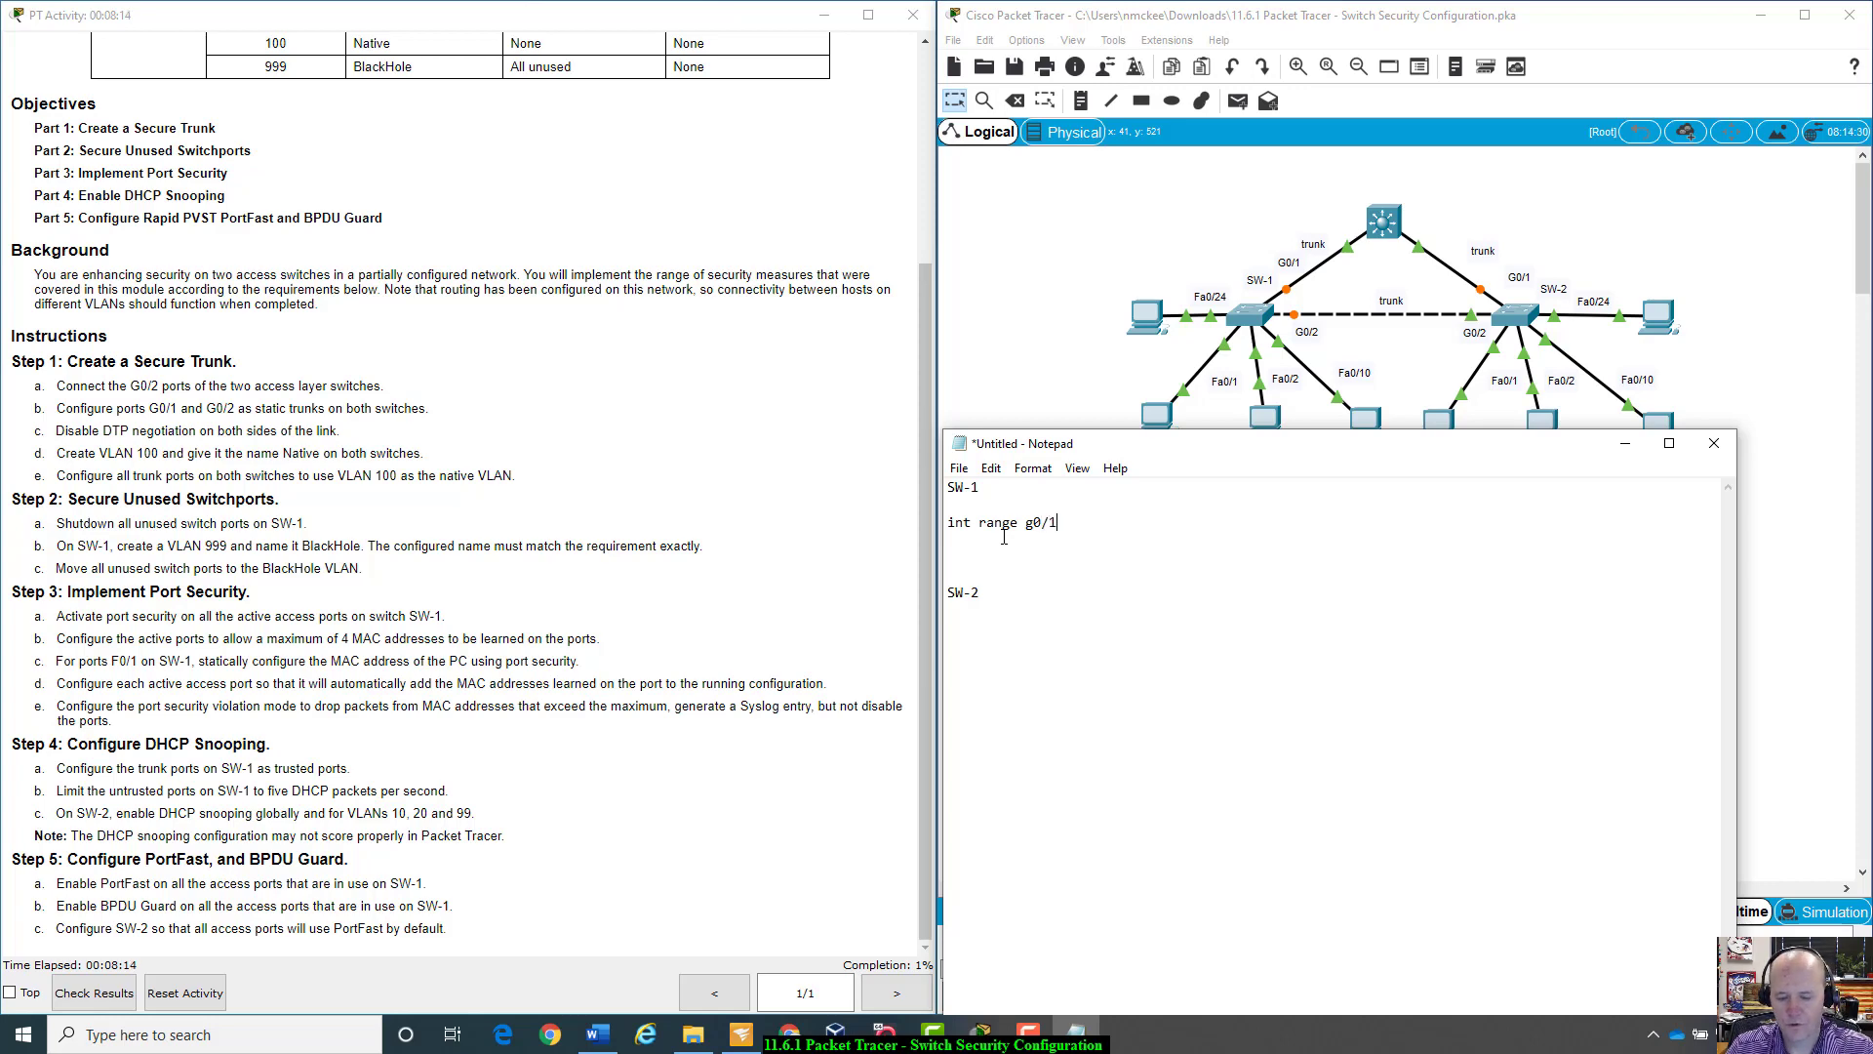
pyautogui.write('-2')
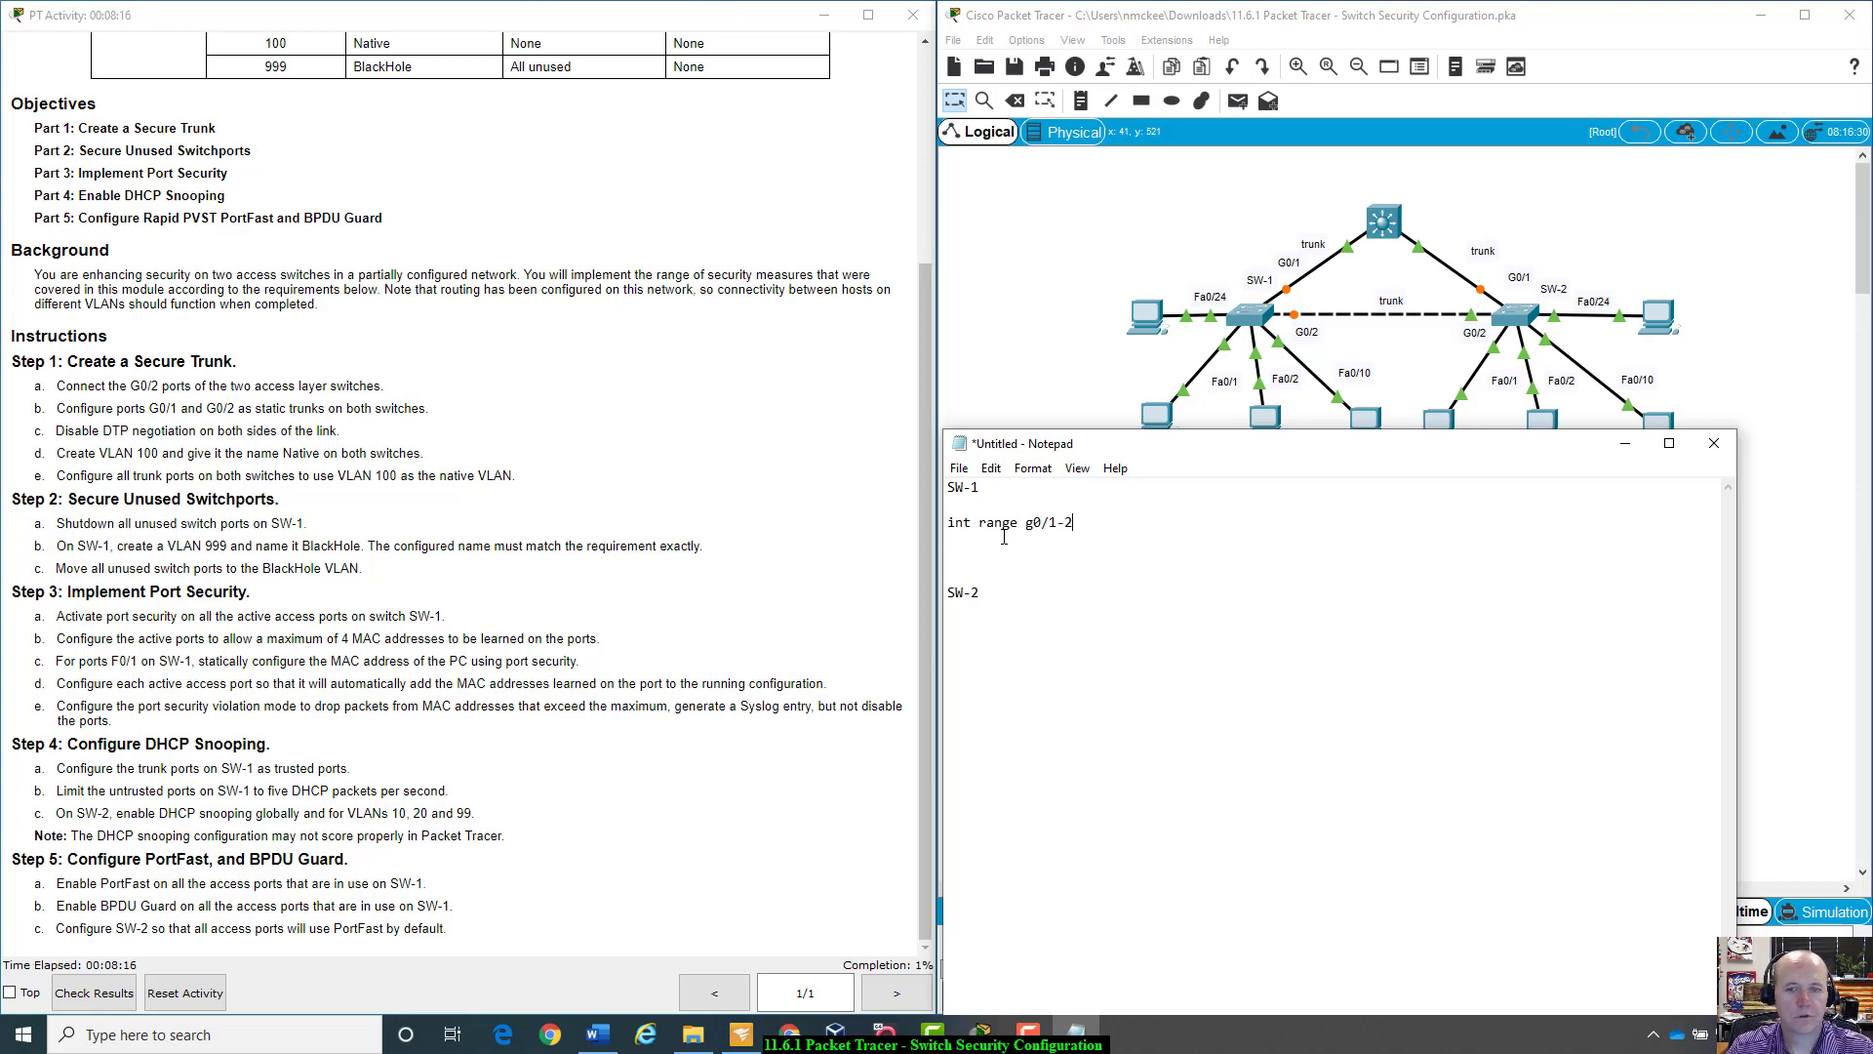
pyautogui.press('Return')
pyautogui.write('swithc')
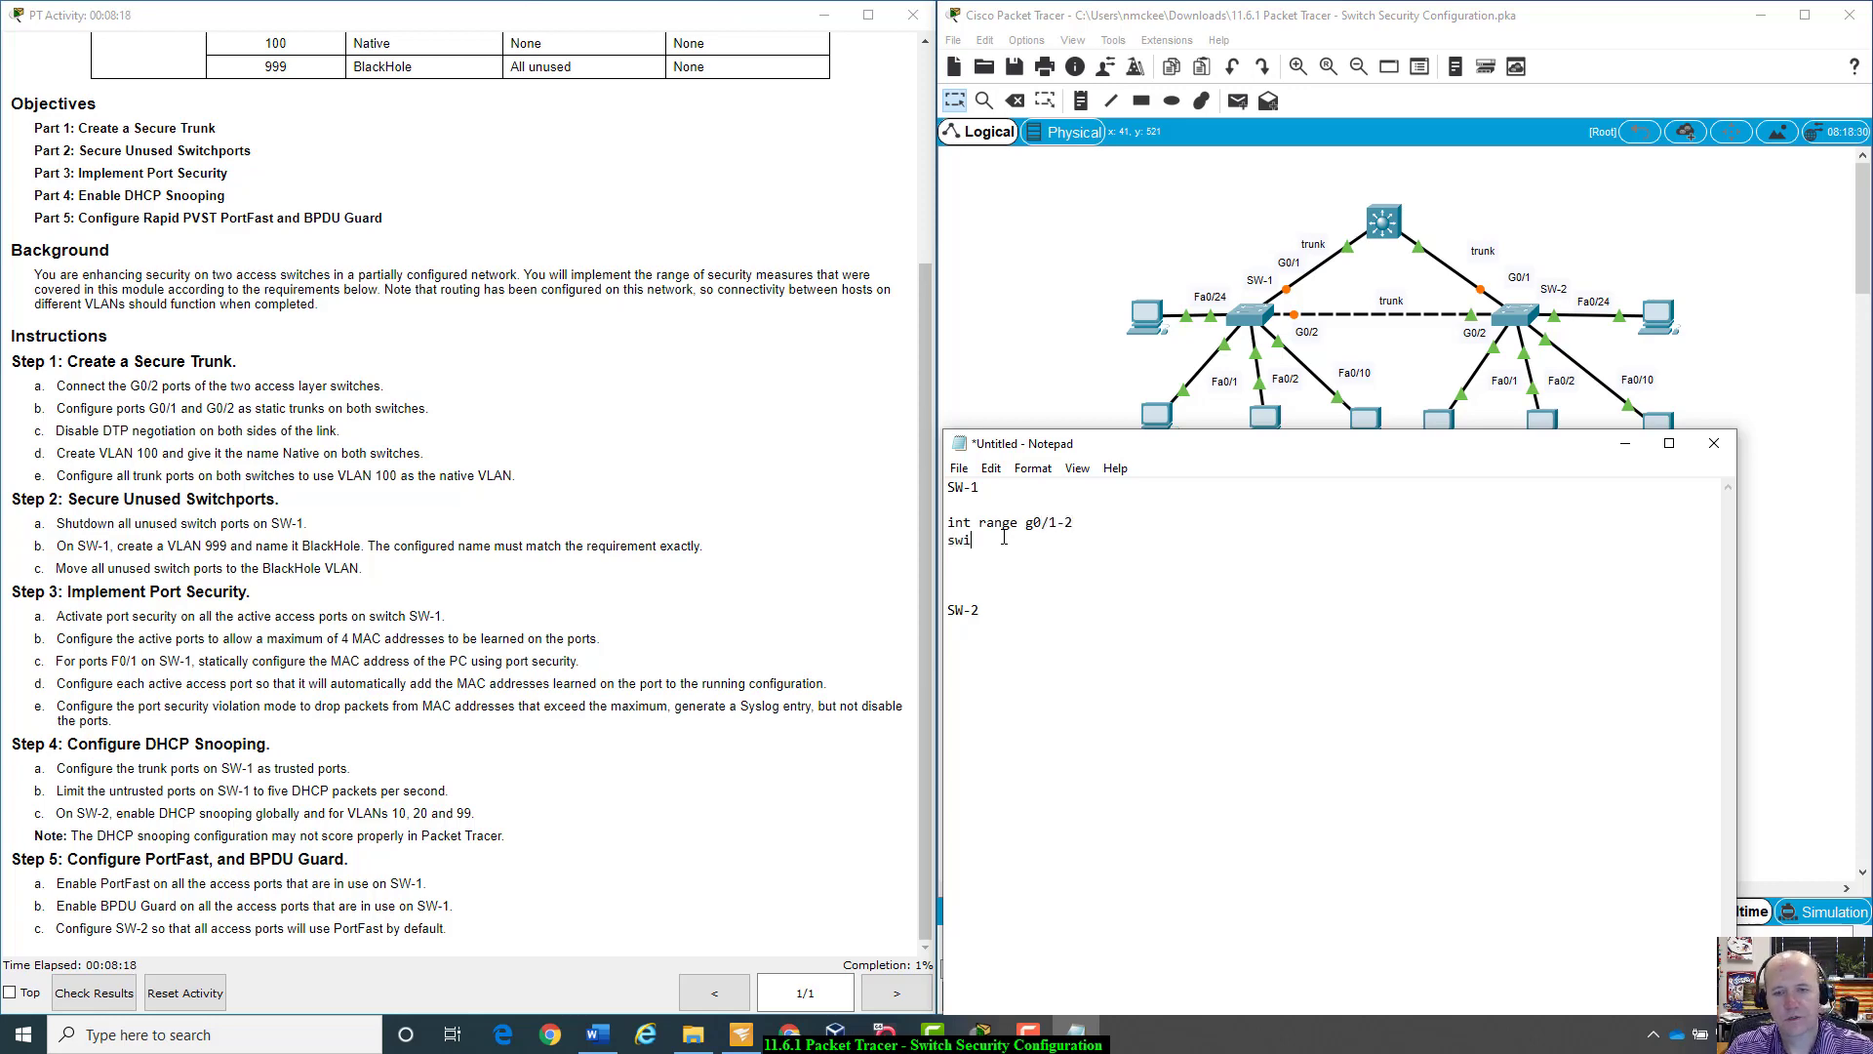
pyautogui.press('BackSpace')
pyautogui.press('BackSpace')
pyautogui.write('chpor')
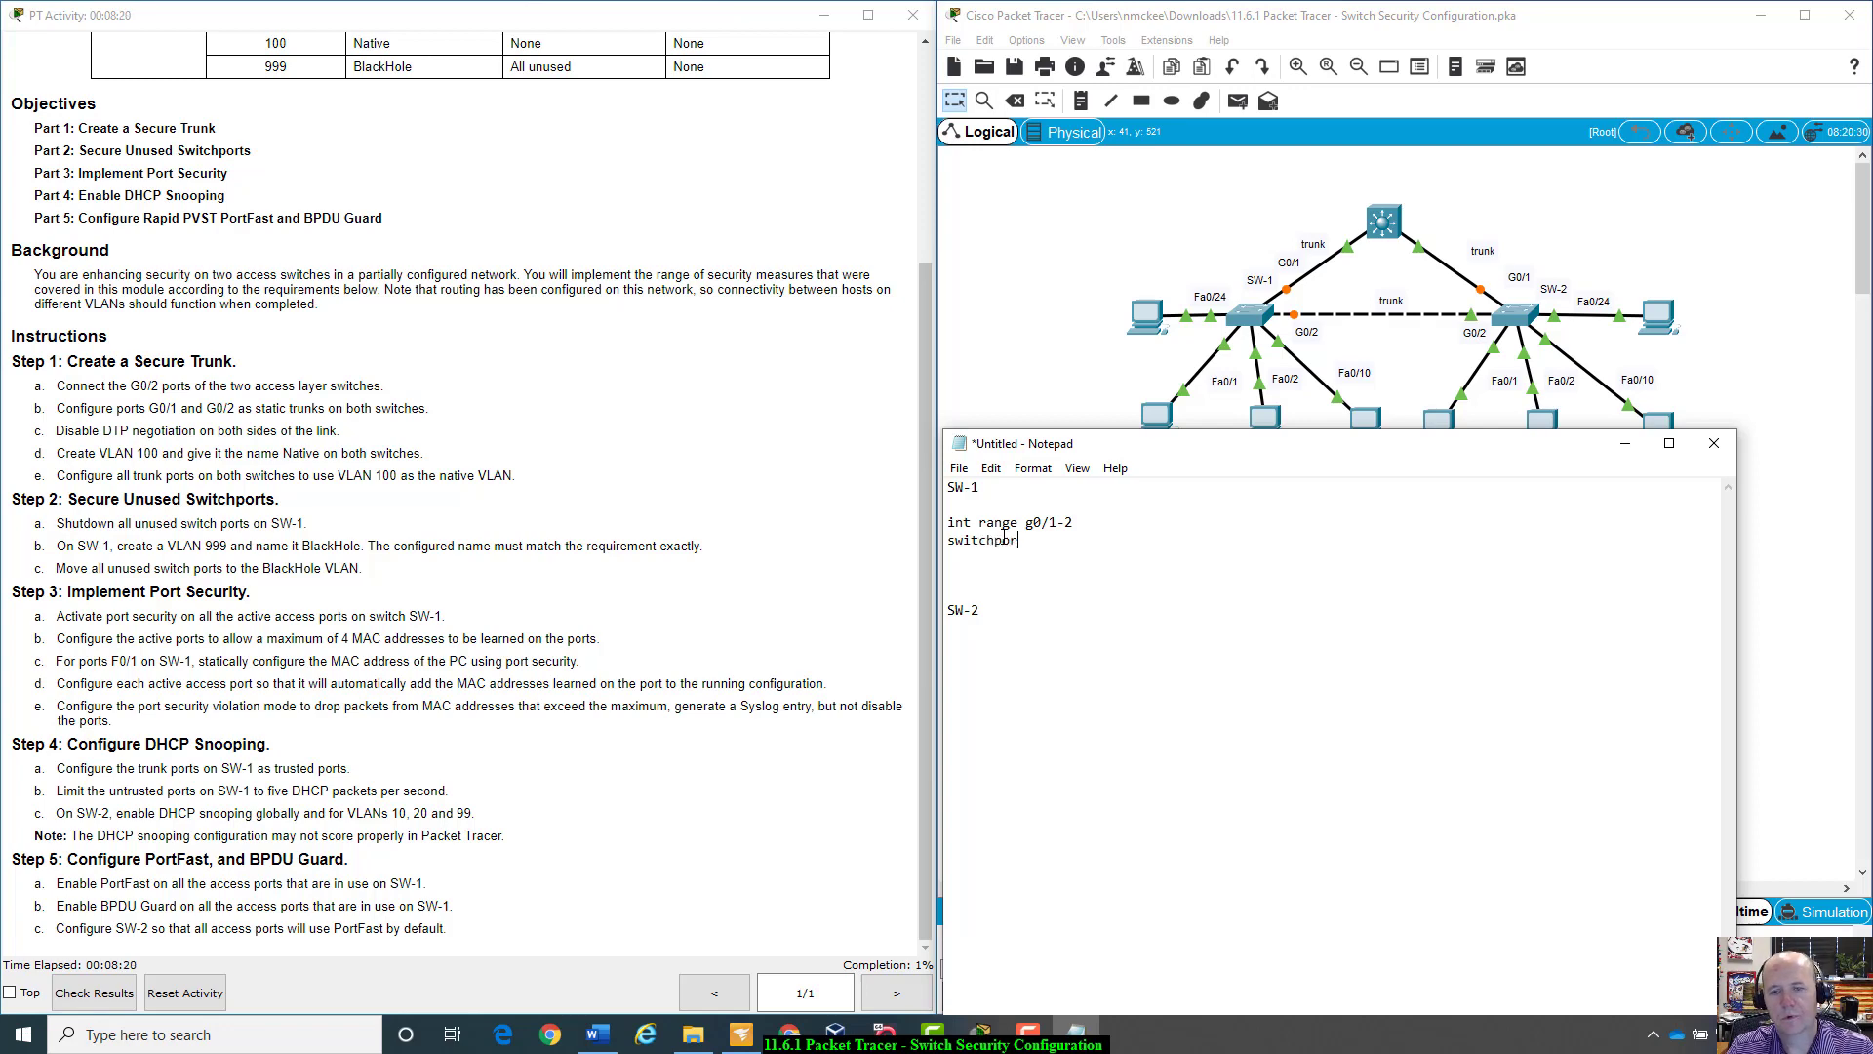
pyautogui.write('t mode trunk')
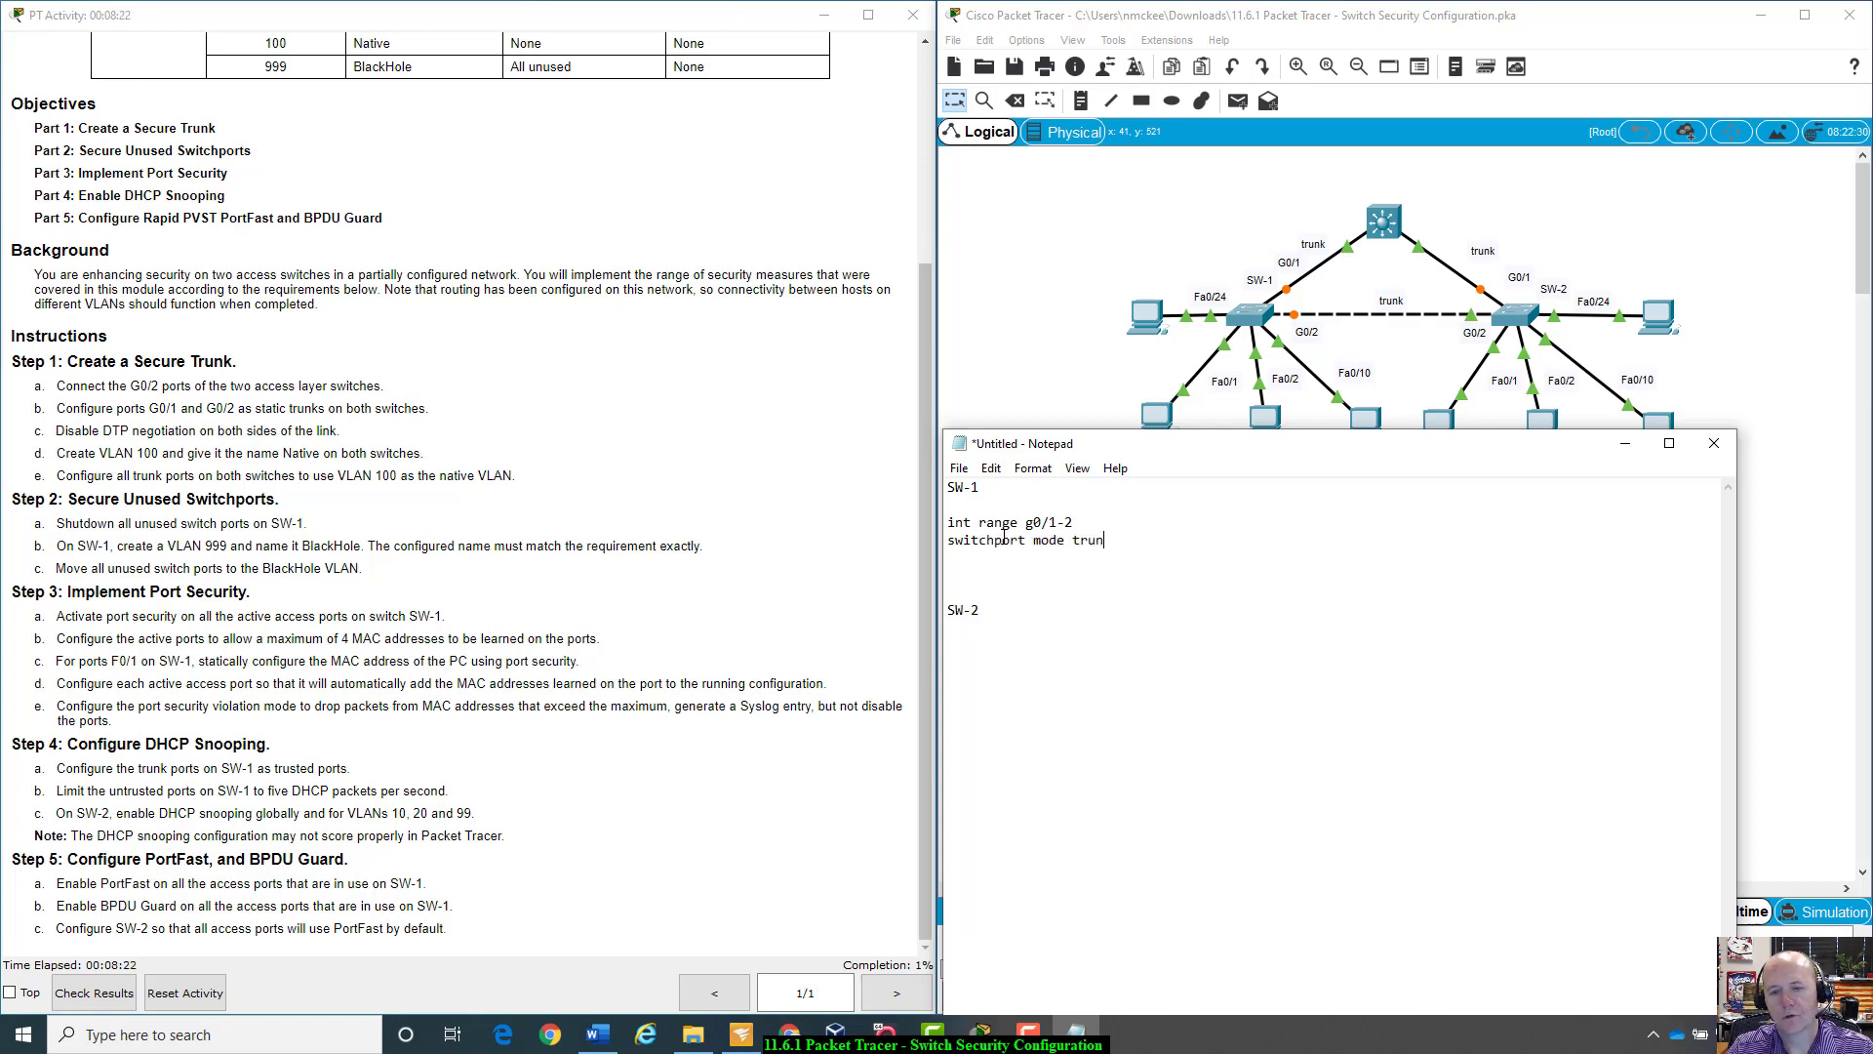
pyautogui.press('Return')
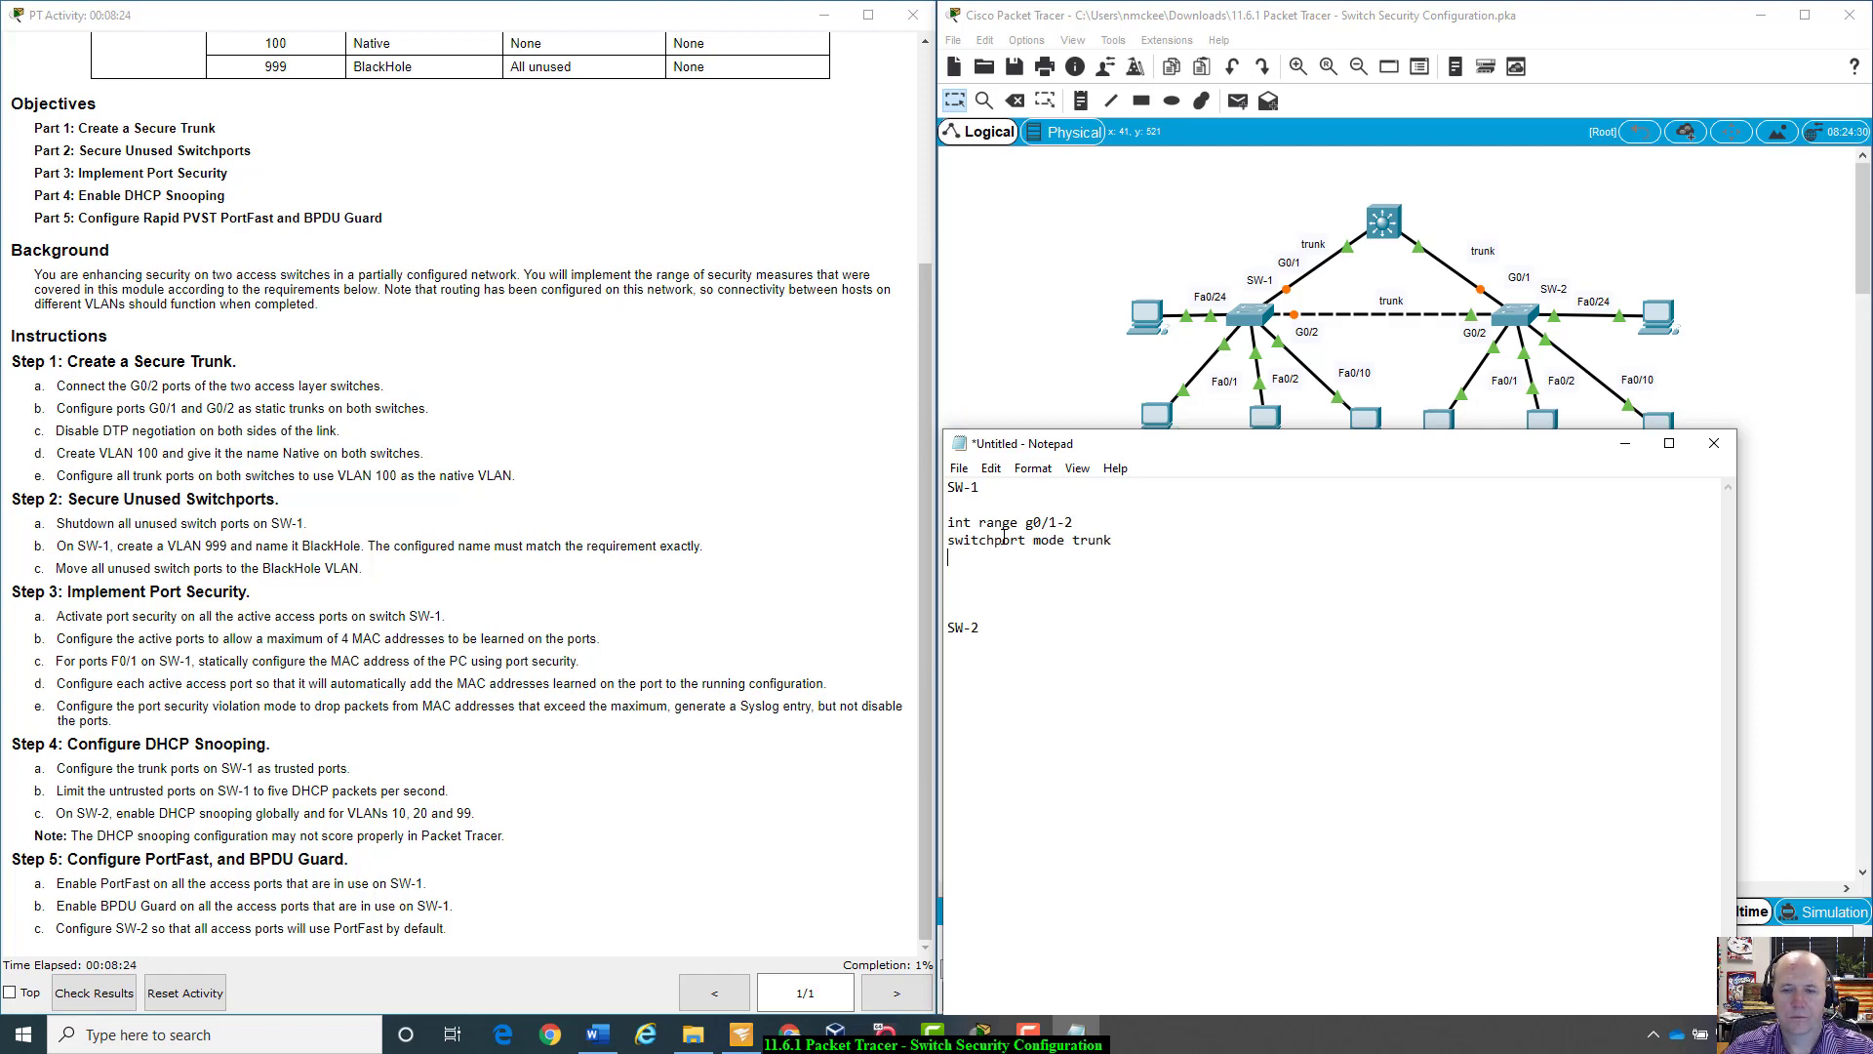
# Step: Add the command "switchport nonegotiate" below the trunk mode line under SW-1
pyautogui.click(1142, 538)
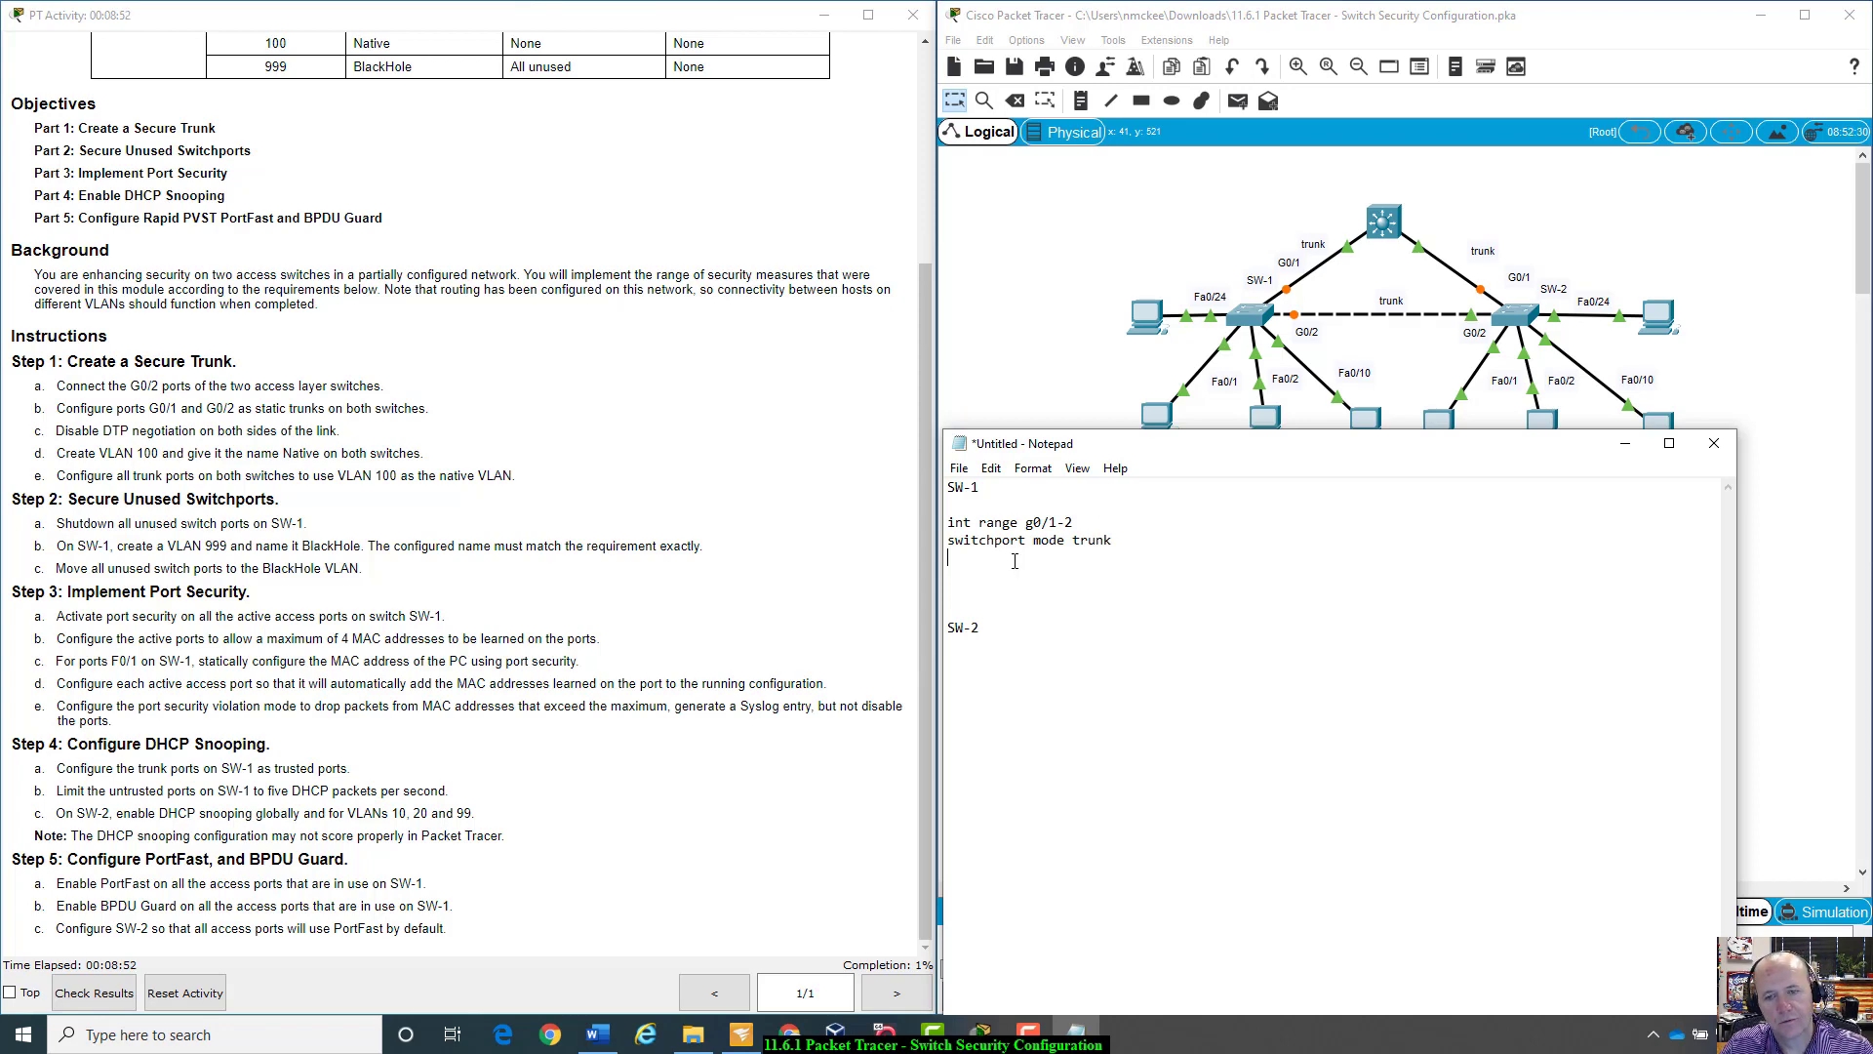
pyautogui.write('swit')
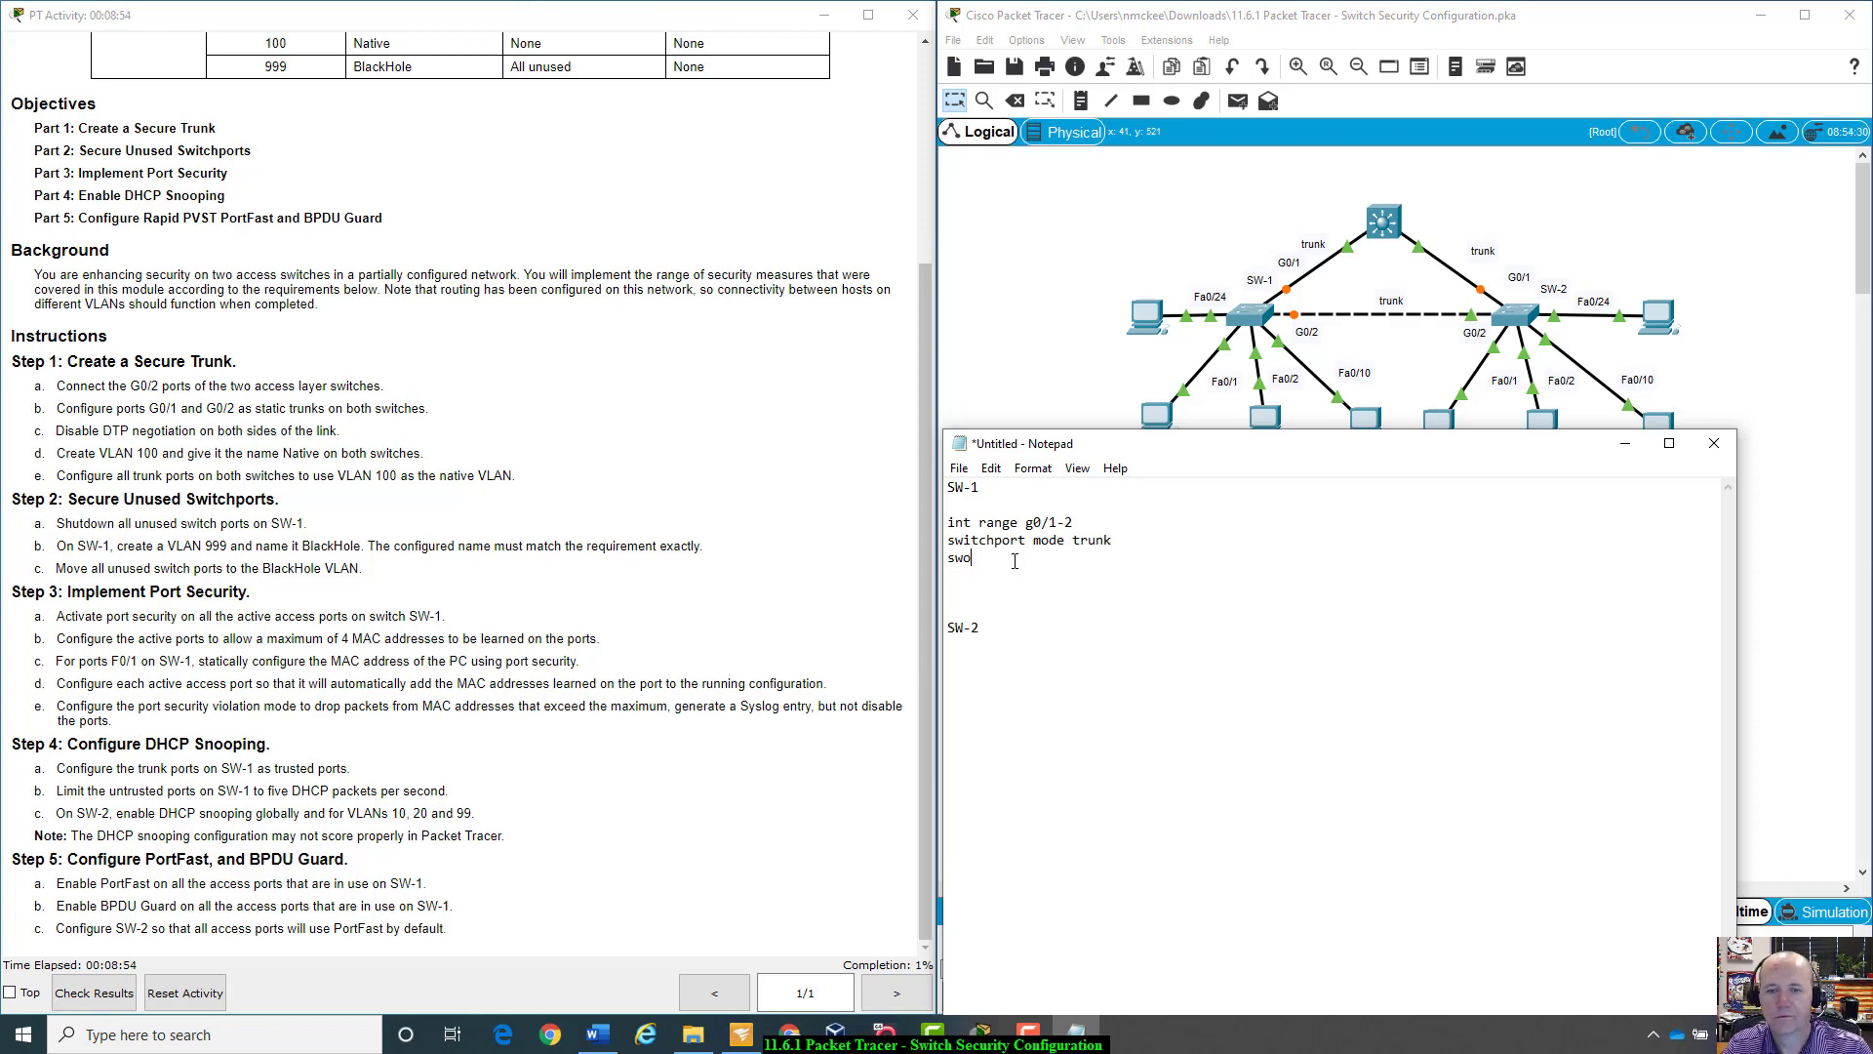
pyautogui.write('chport ')
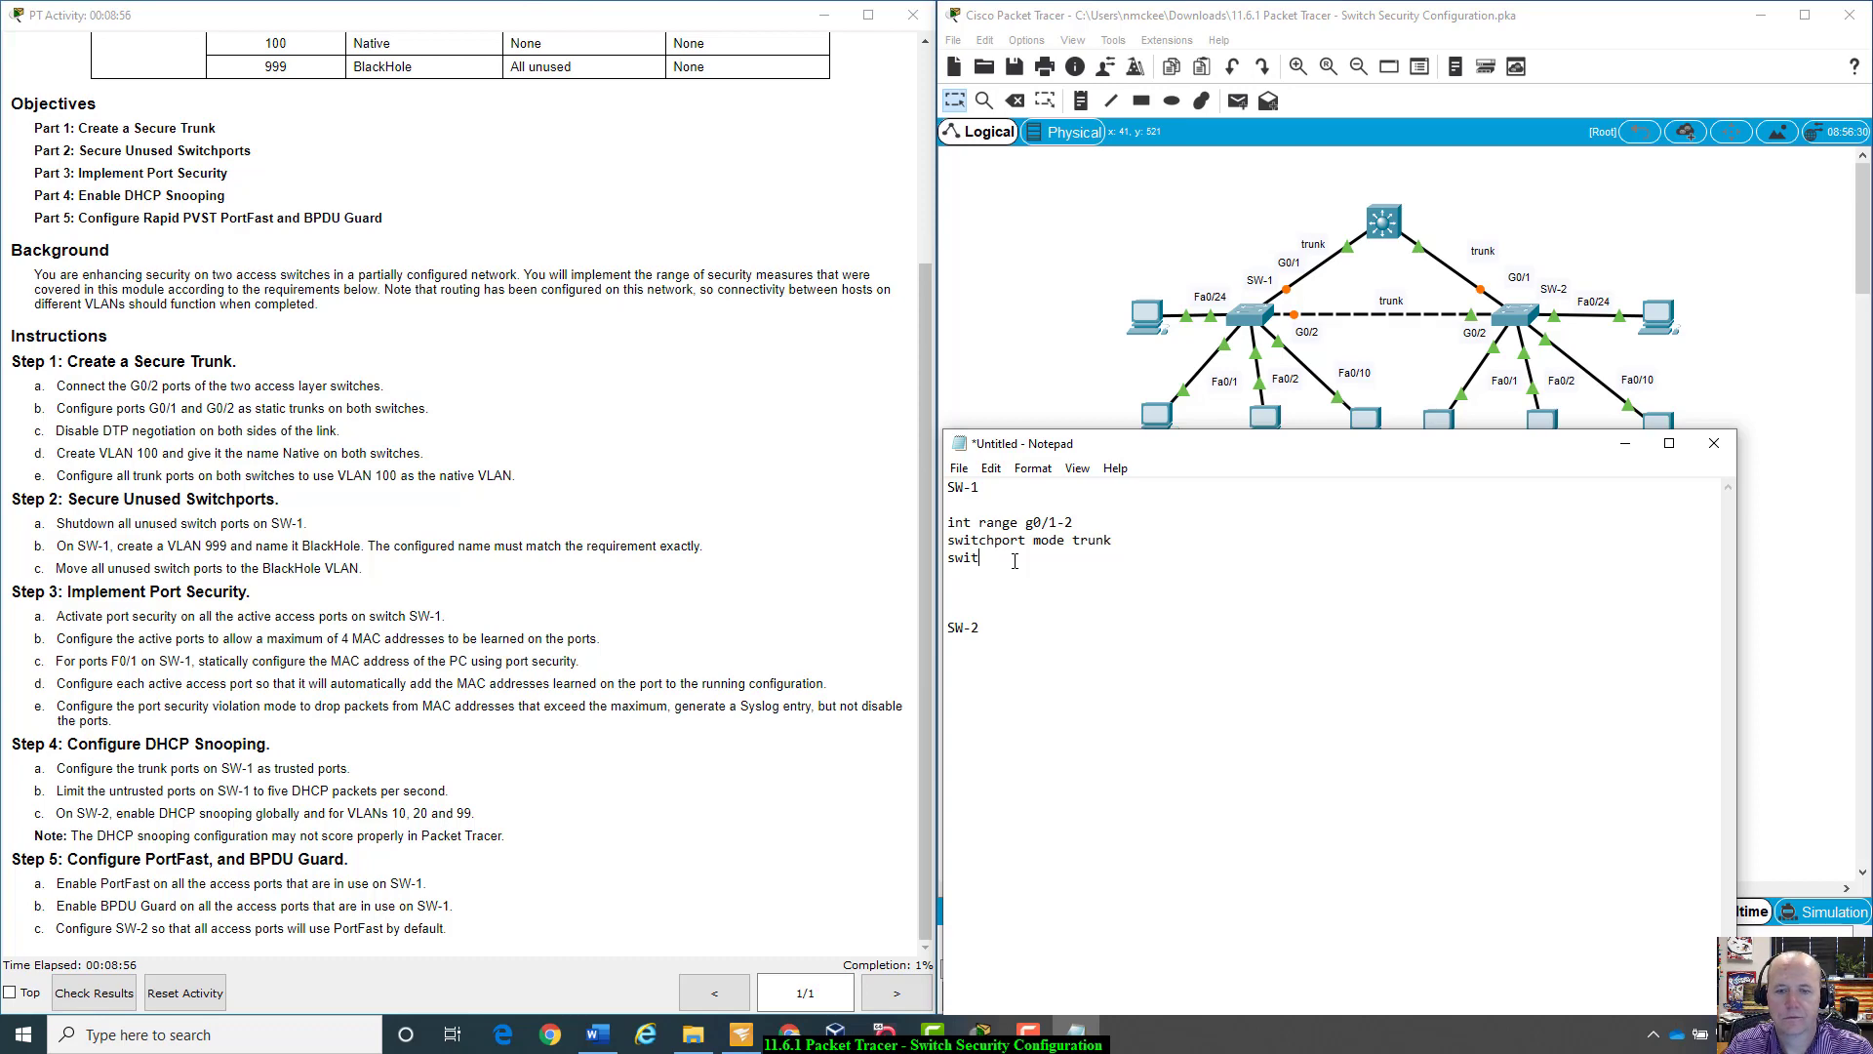
pyautogui.write('non')
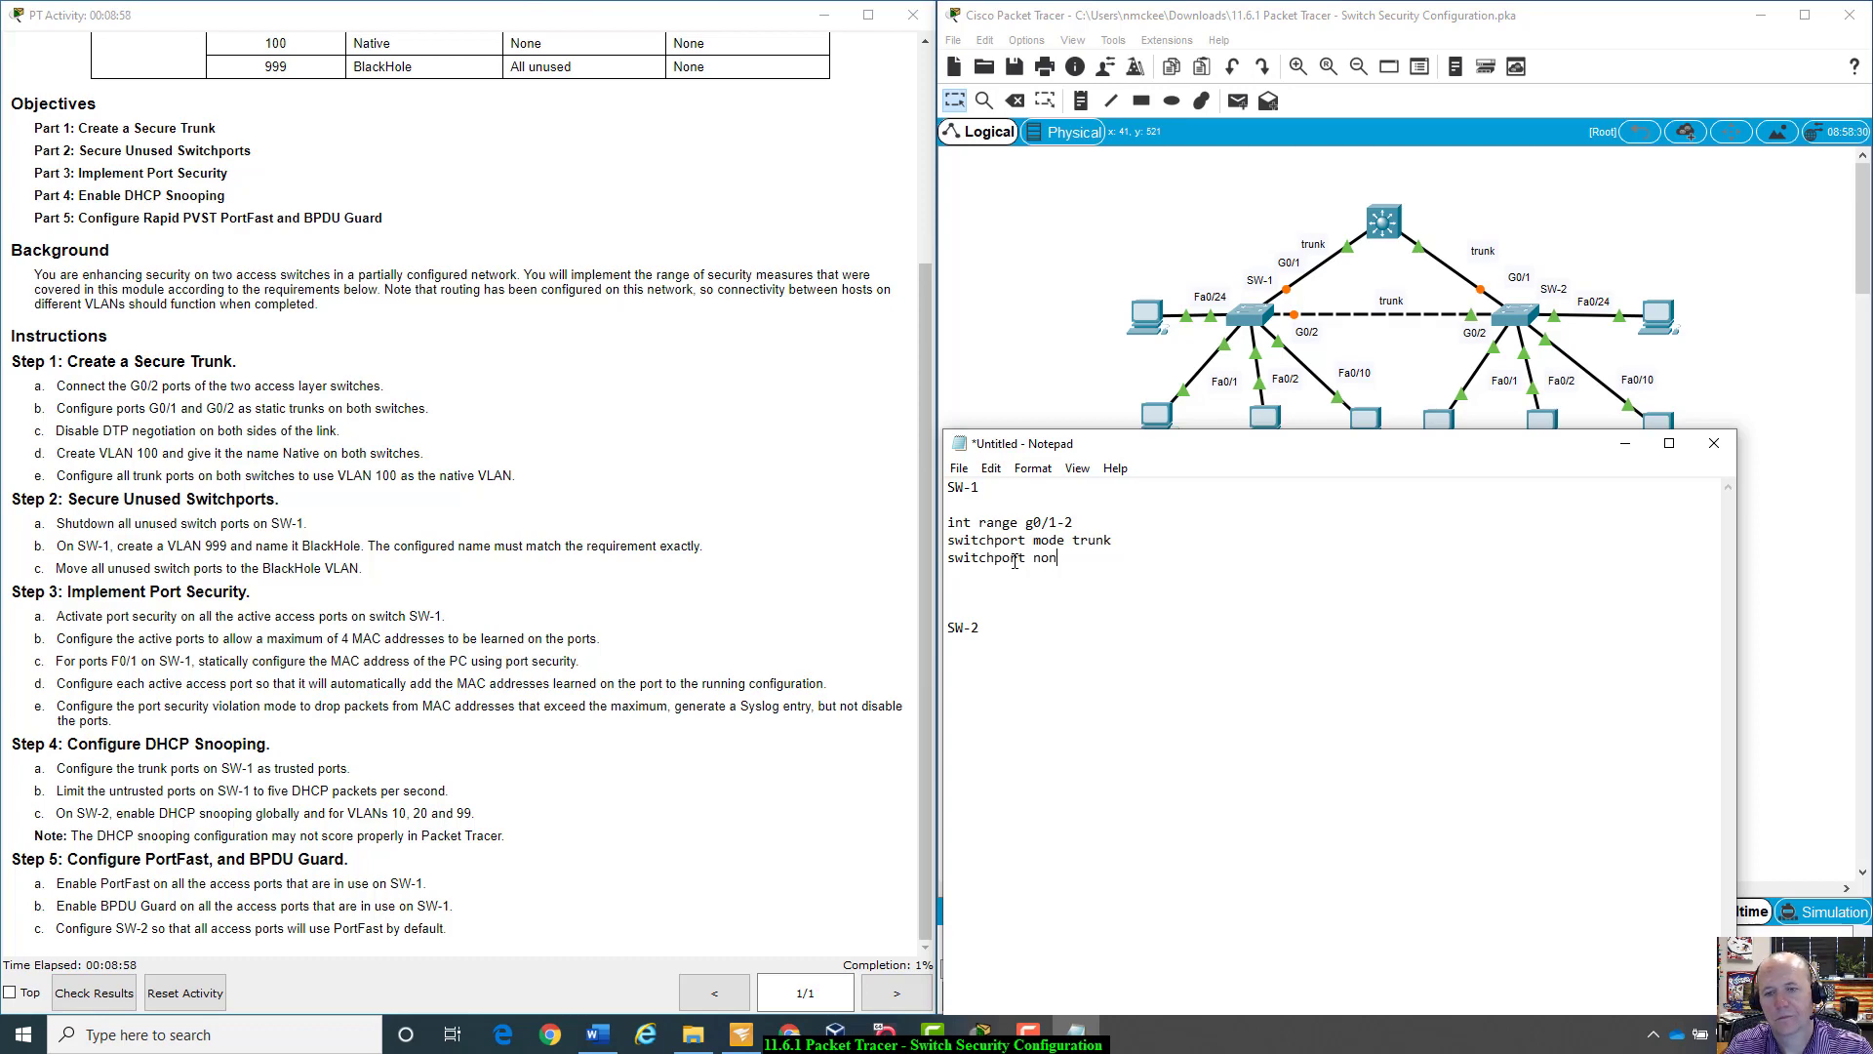
pyautogui.write('egotiate')
pyautogui.press('Return')
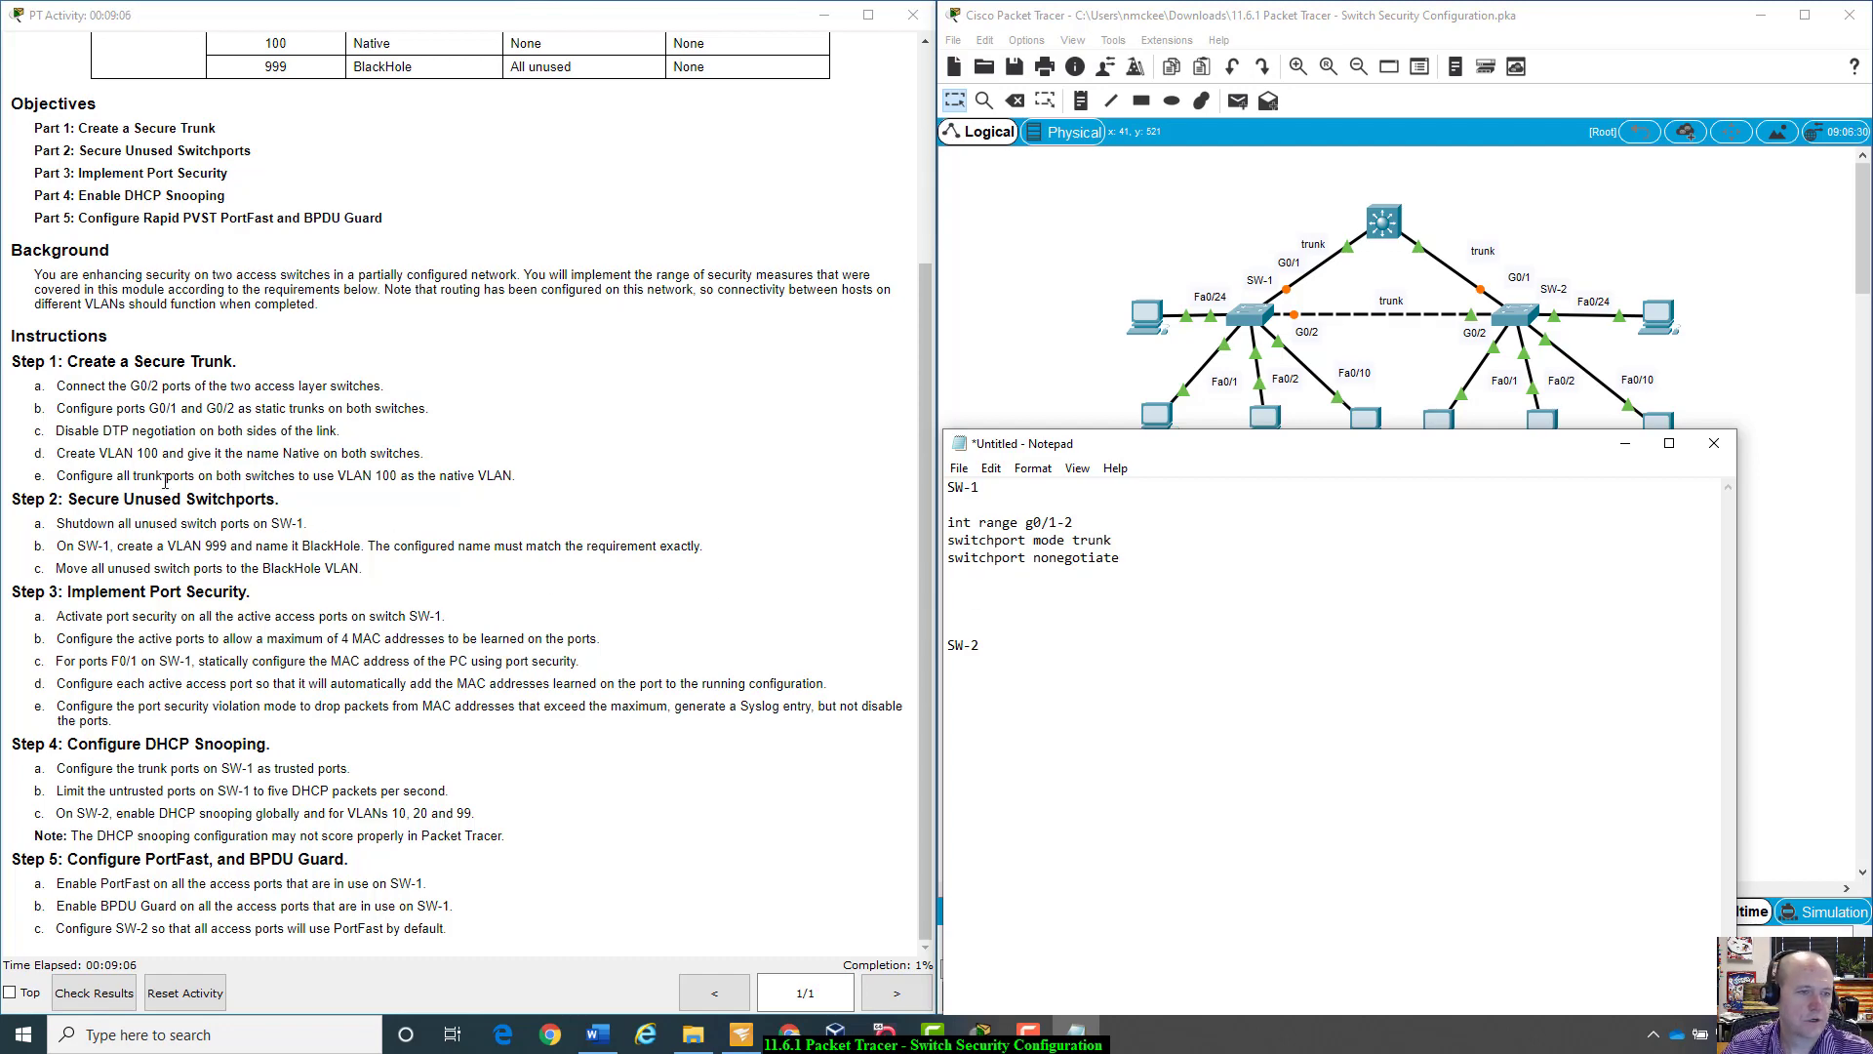
# Step: Check instruction 1d and insert "switchport trunk native vlan 100" between SW-1's trunk mode and nonegotiate lines
pyautogui.click(56, 457)
pyautogui.moveTo(57, 454); pyautogui.dragTo(431, 455)
pyautogui.click(1158, 535)
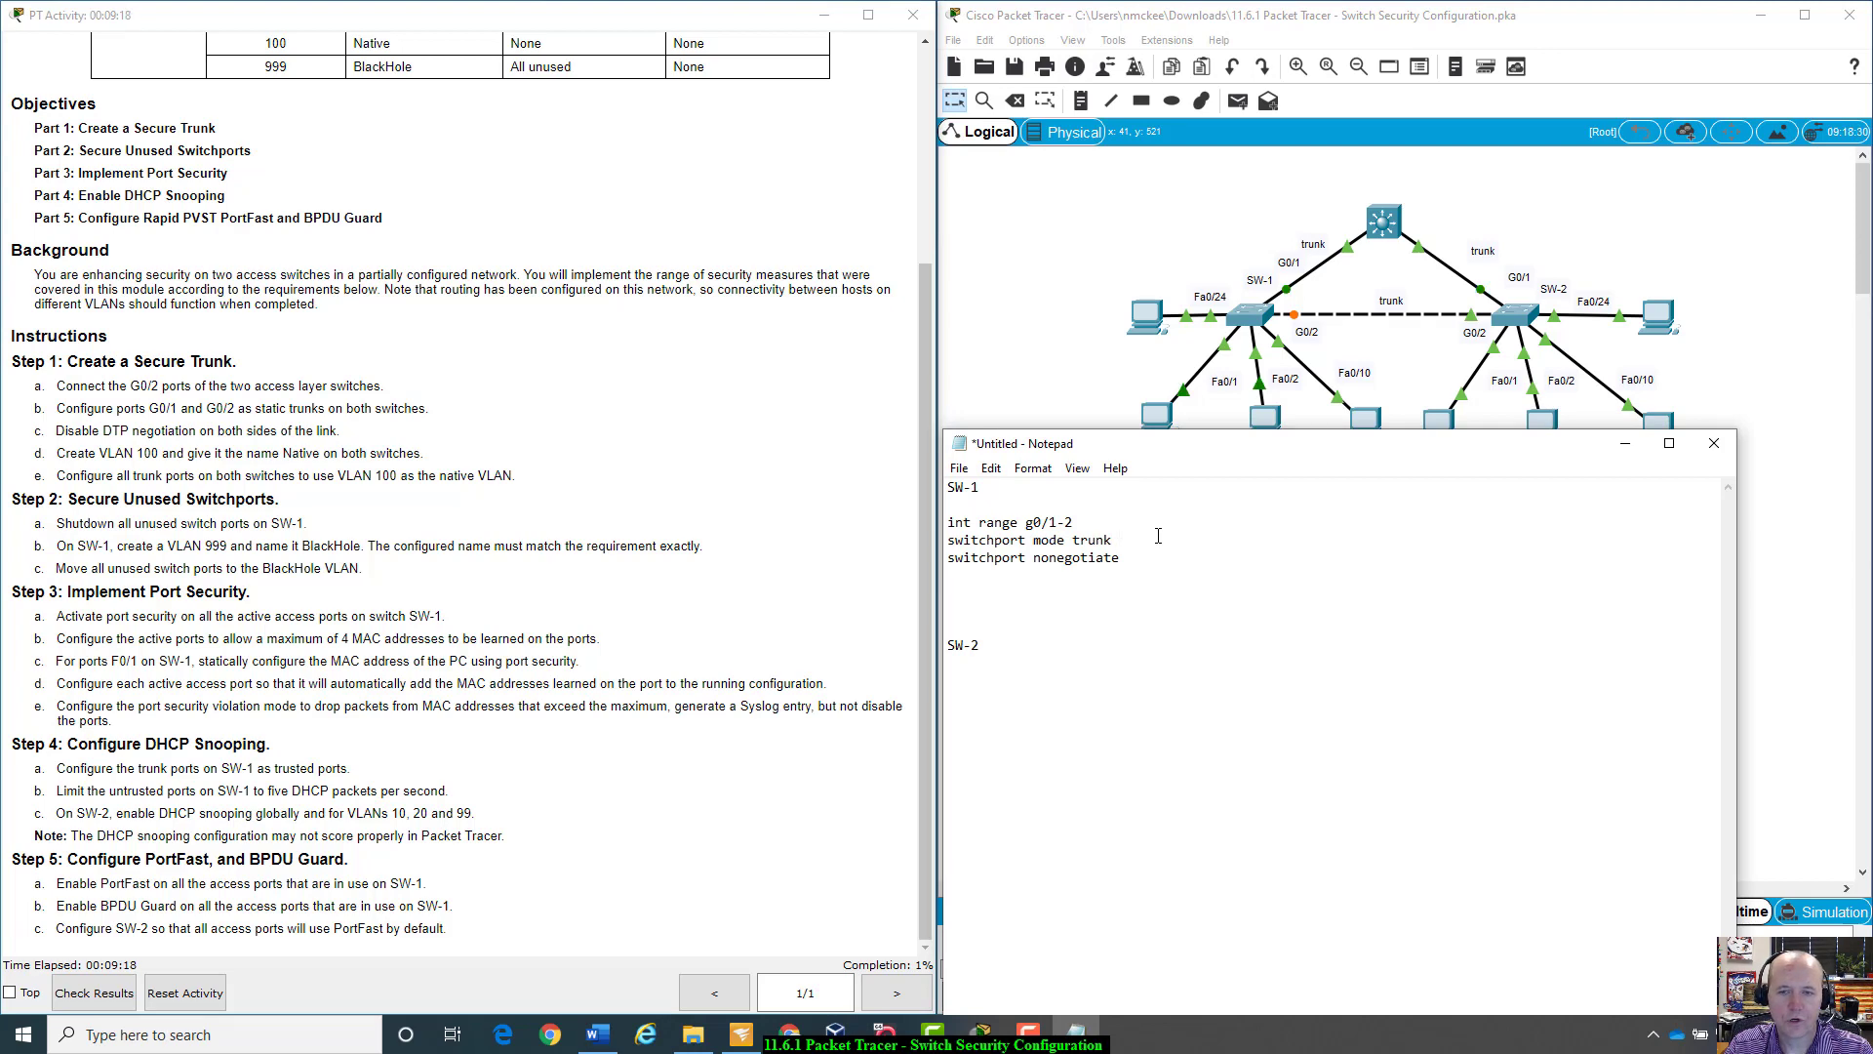
pyautogui.press('Return')
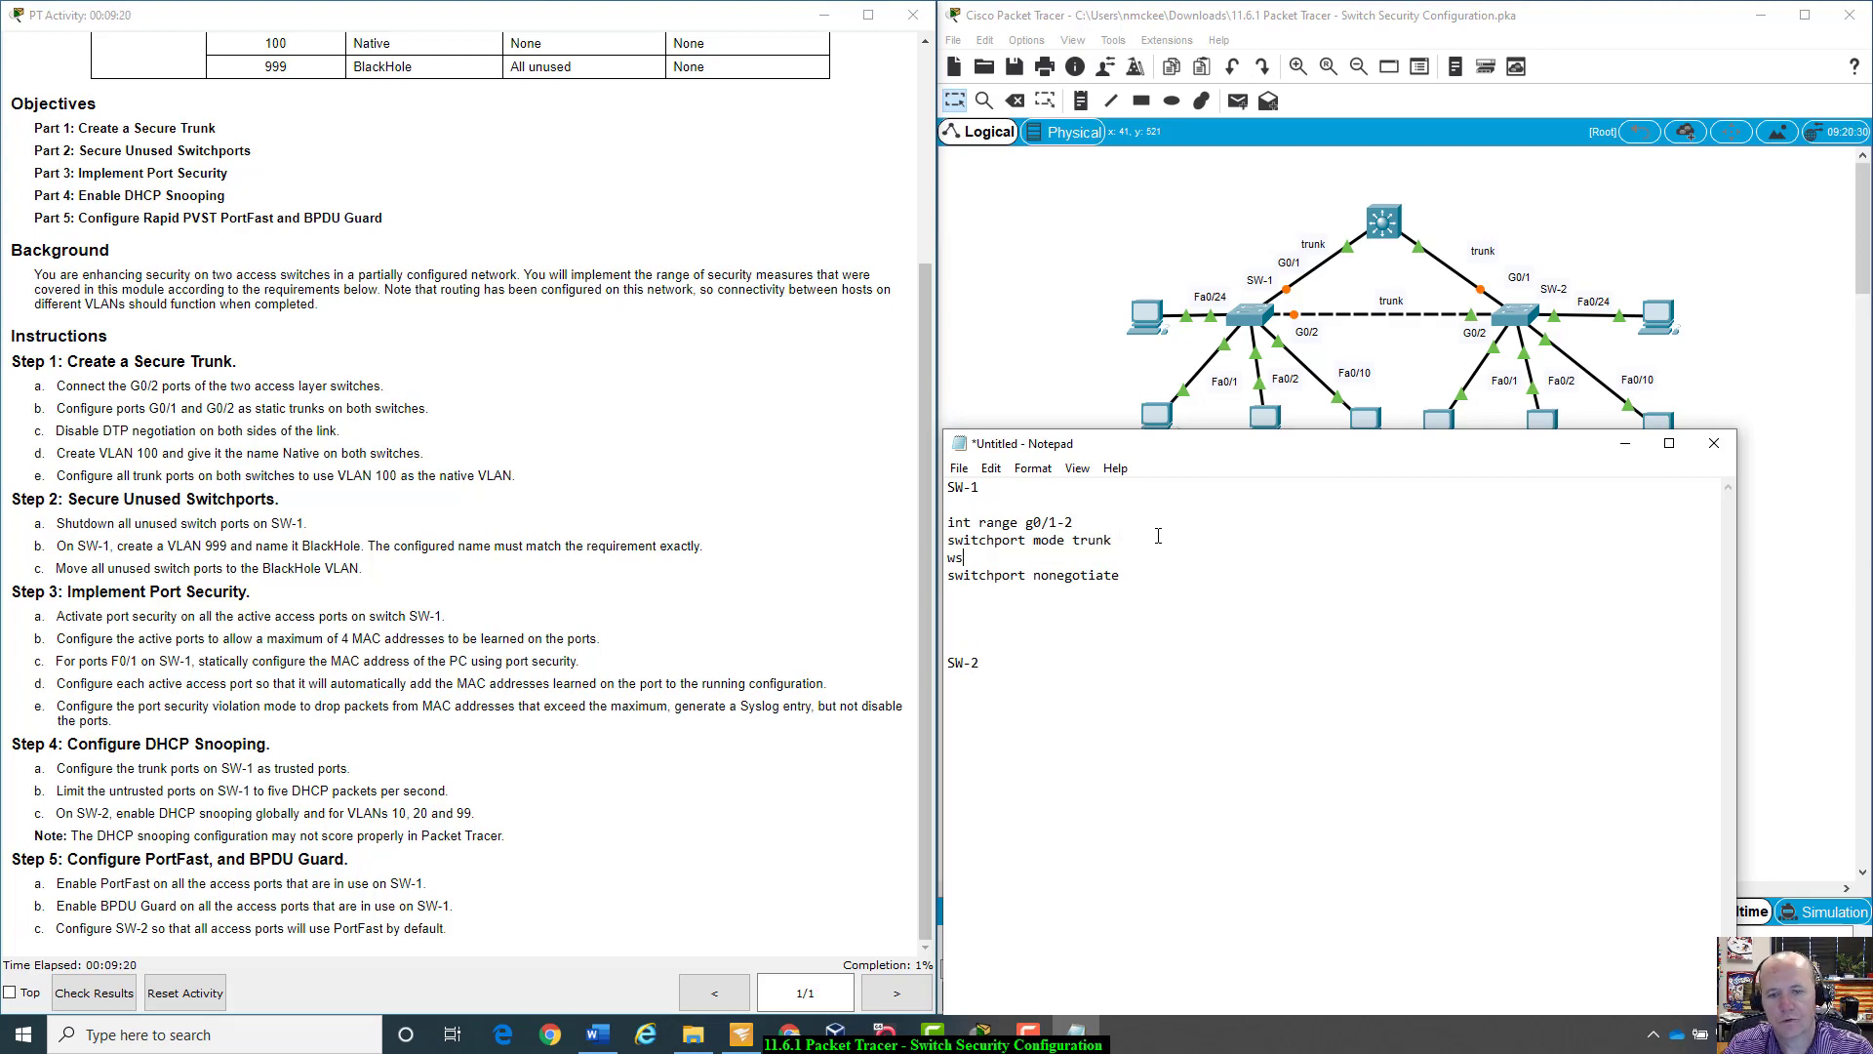
pyautogui.write('swith')
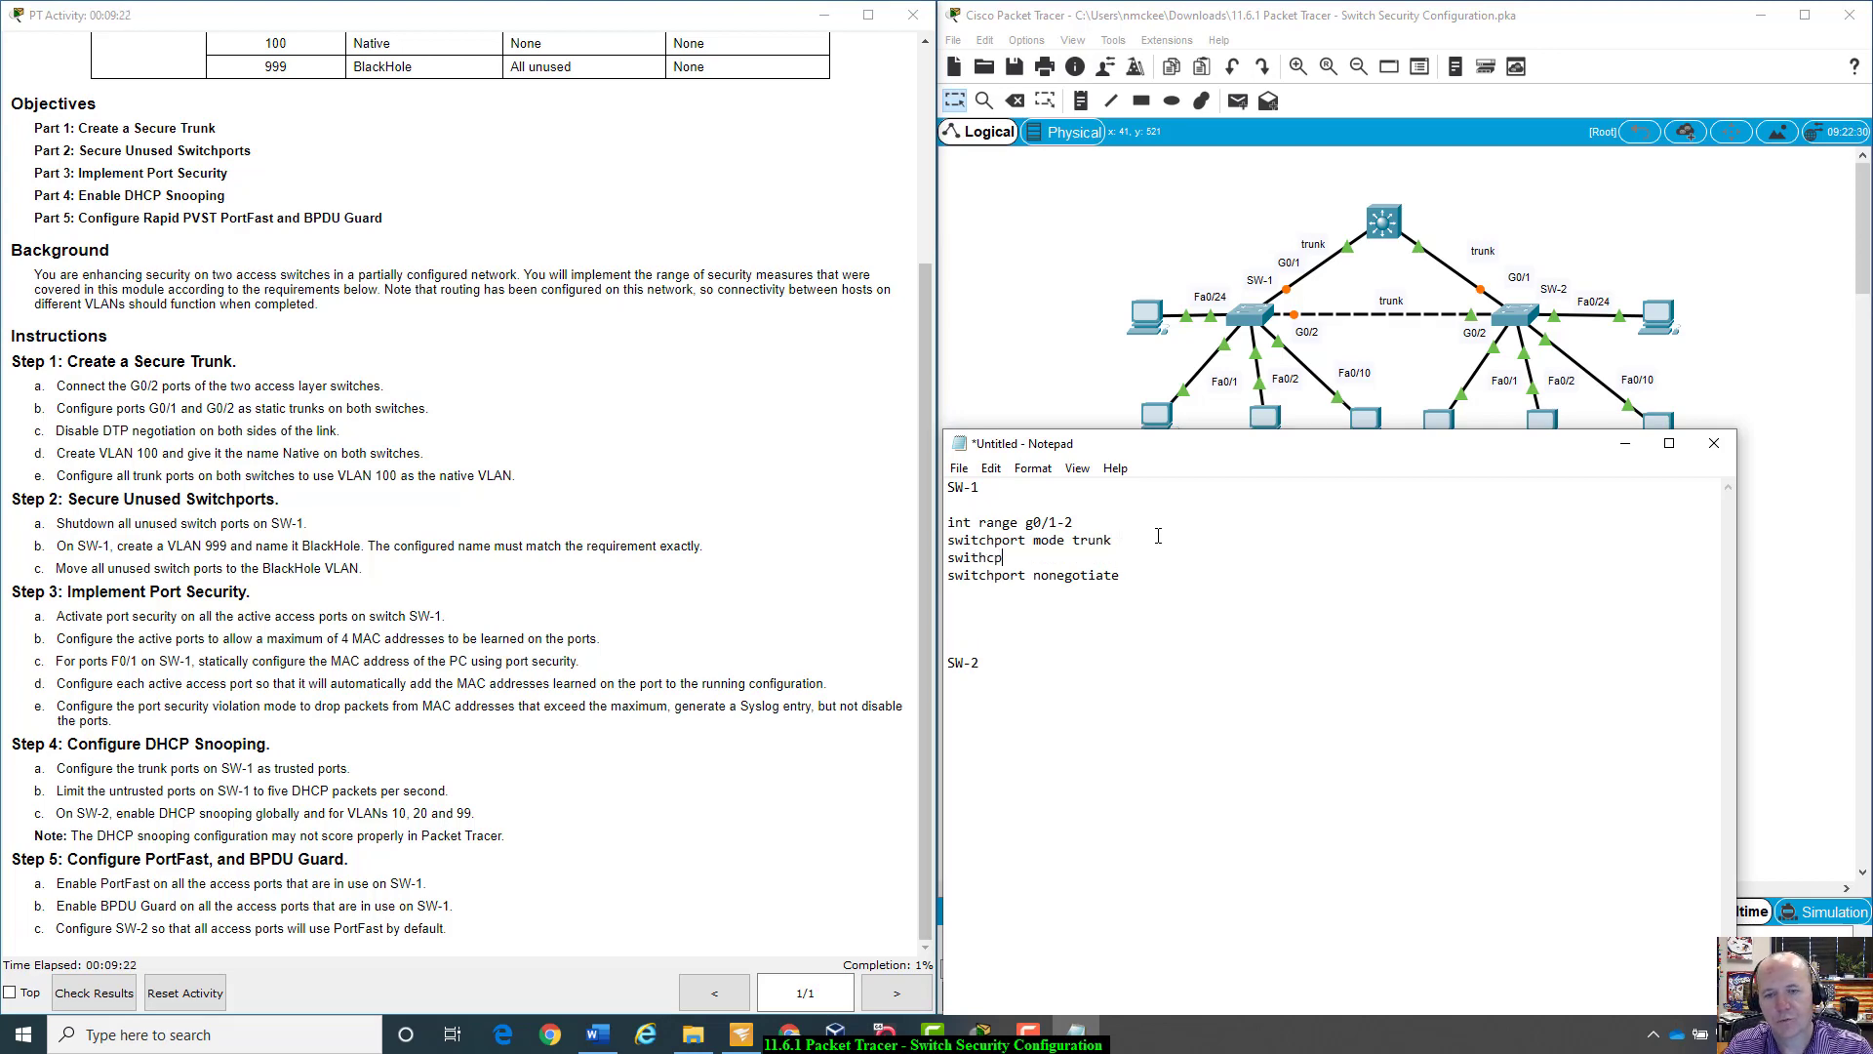
pyautogui.press('BackSpace')
pyautogui.write('chp')
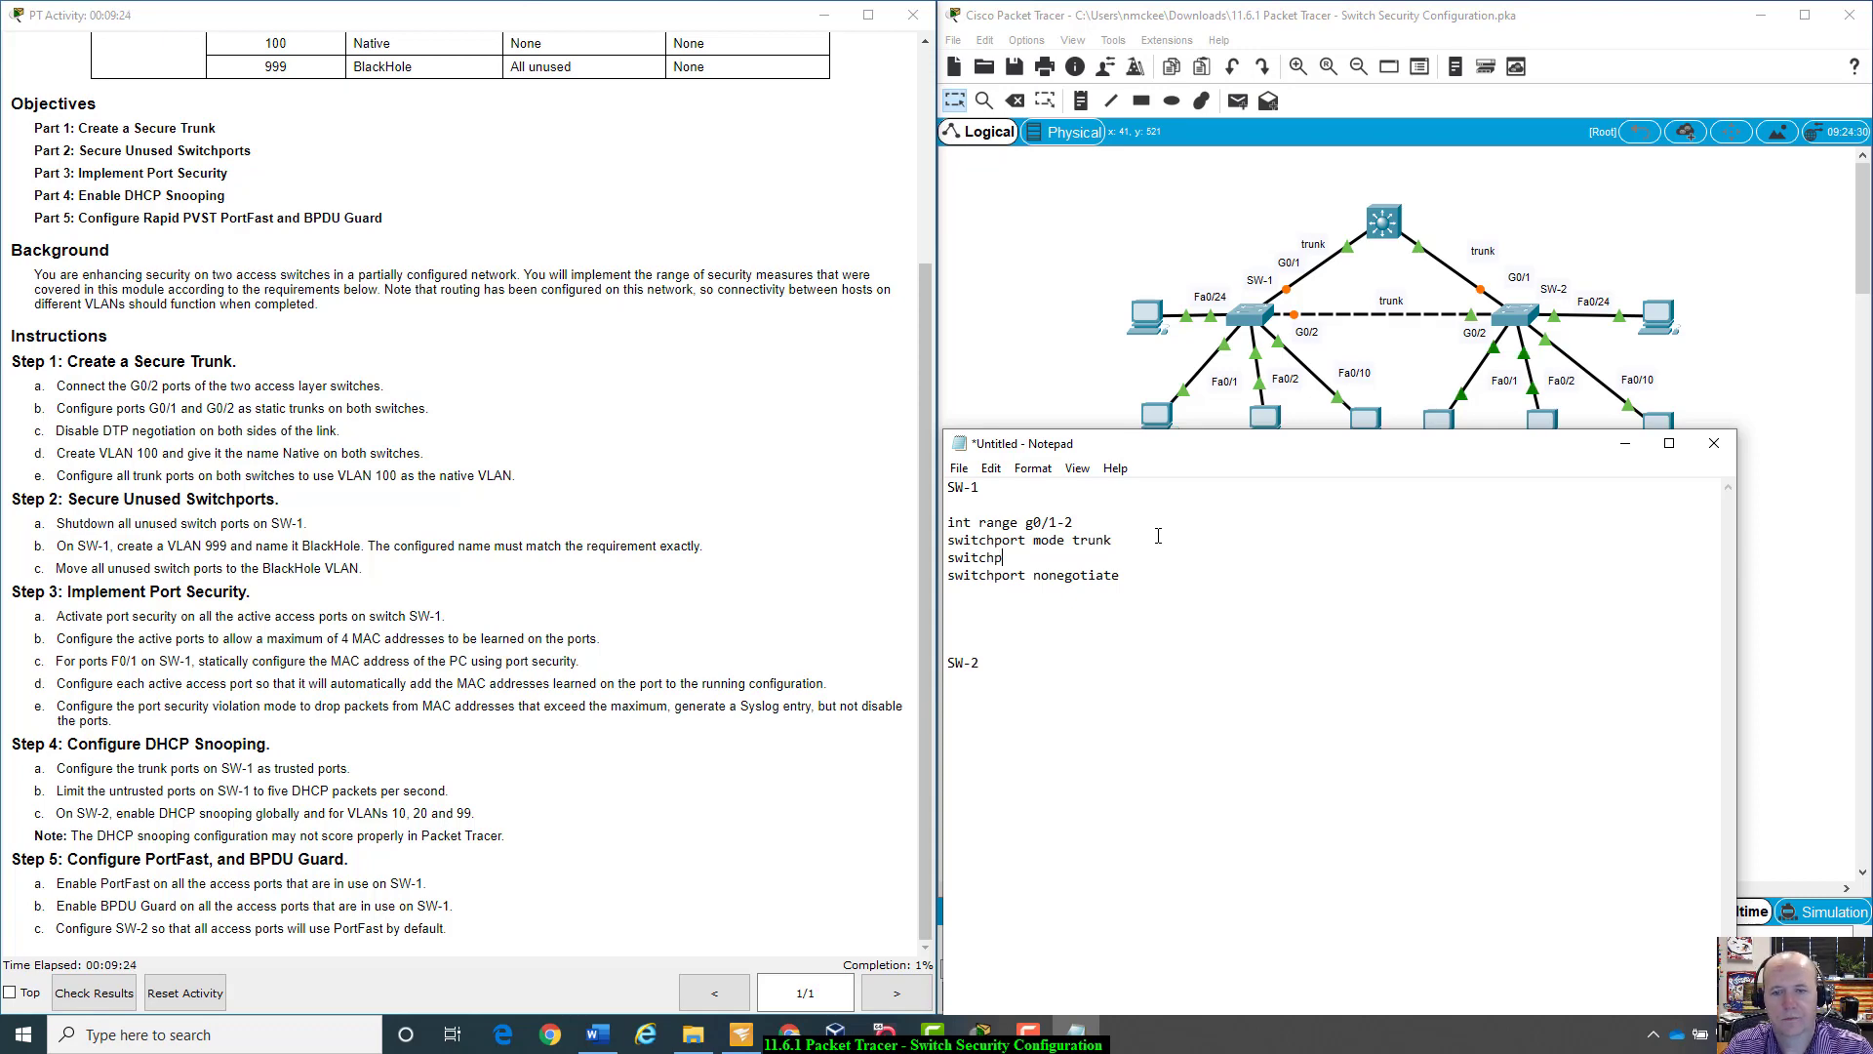
pyautogui.write('ort trunk n')
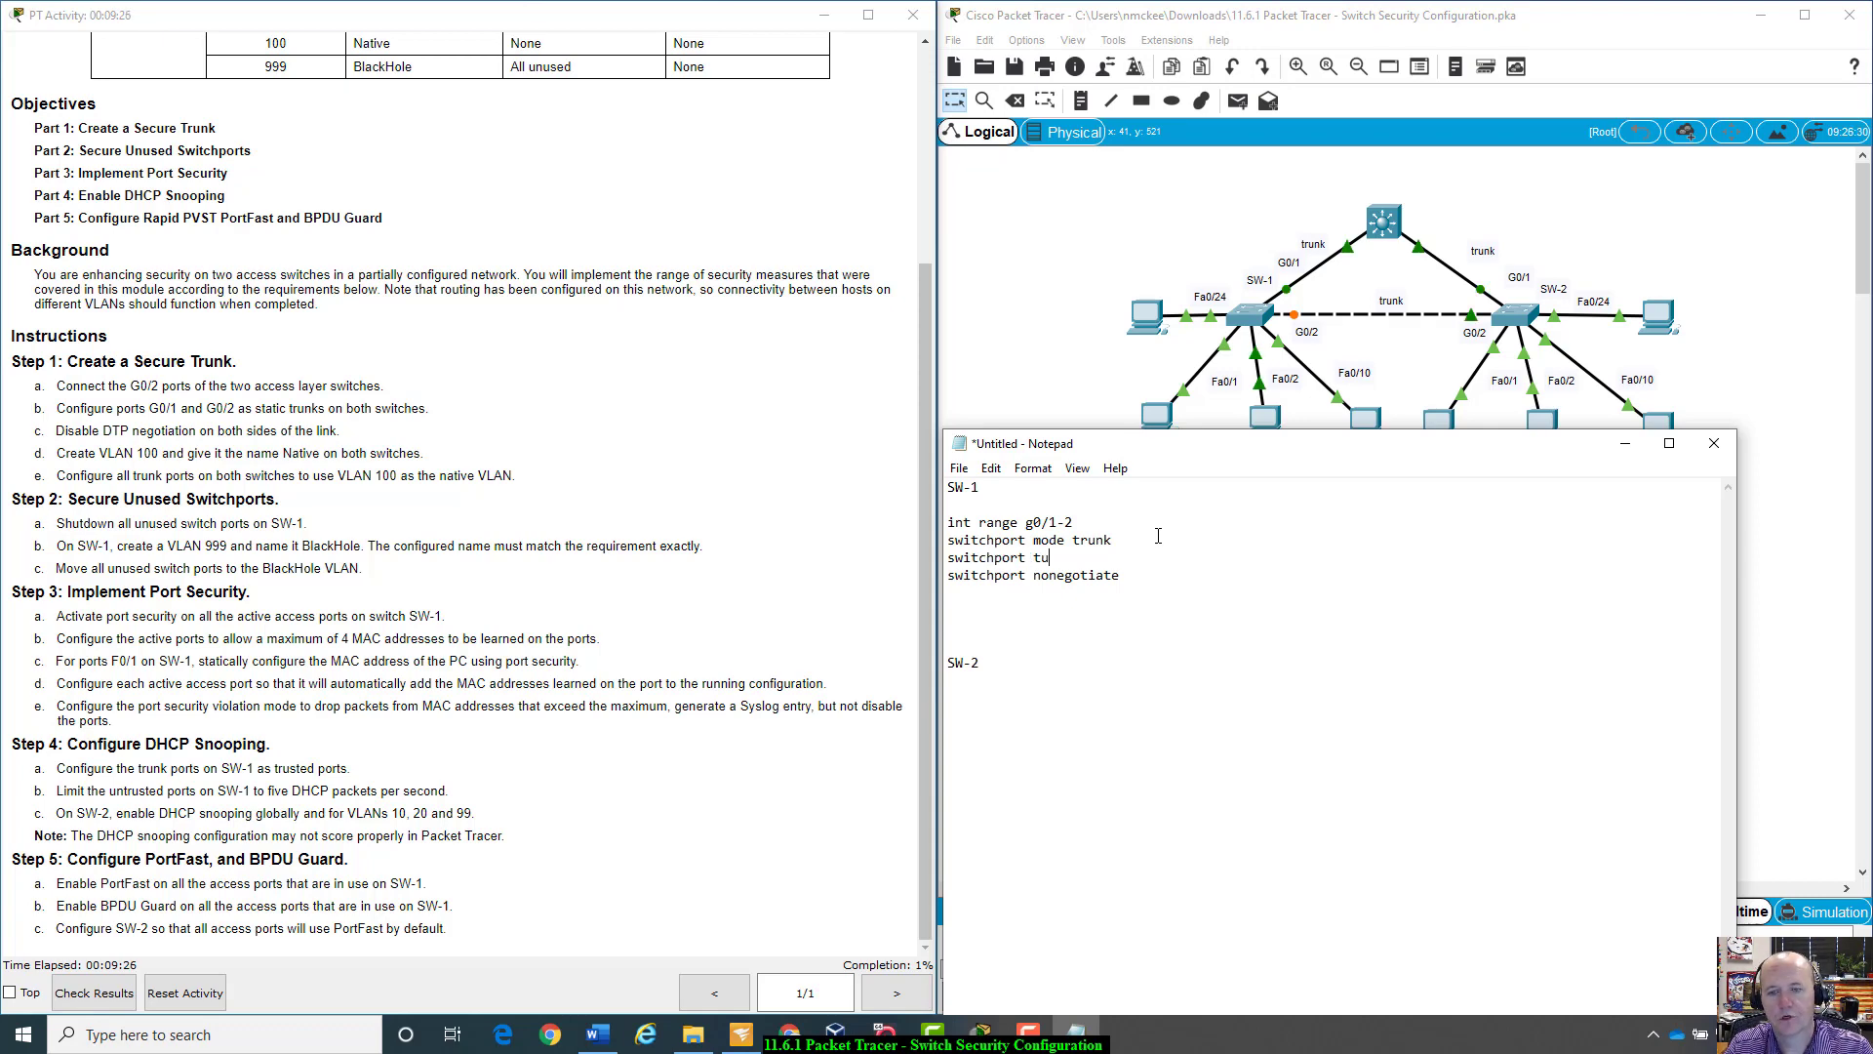
pyautogui.write('ati')
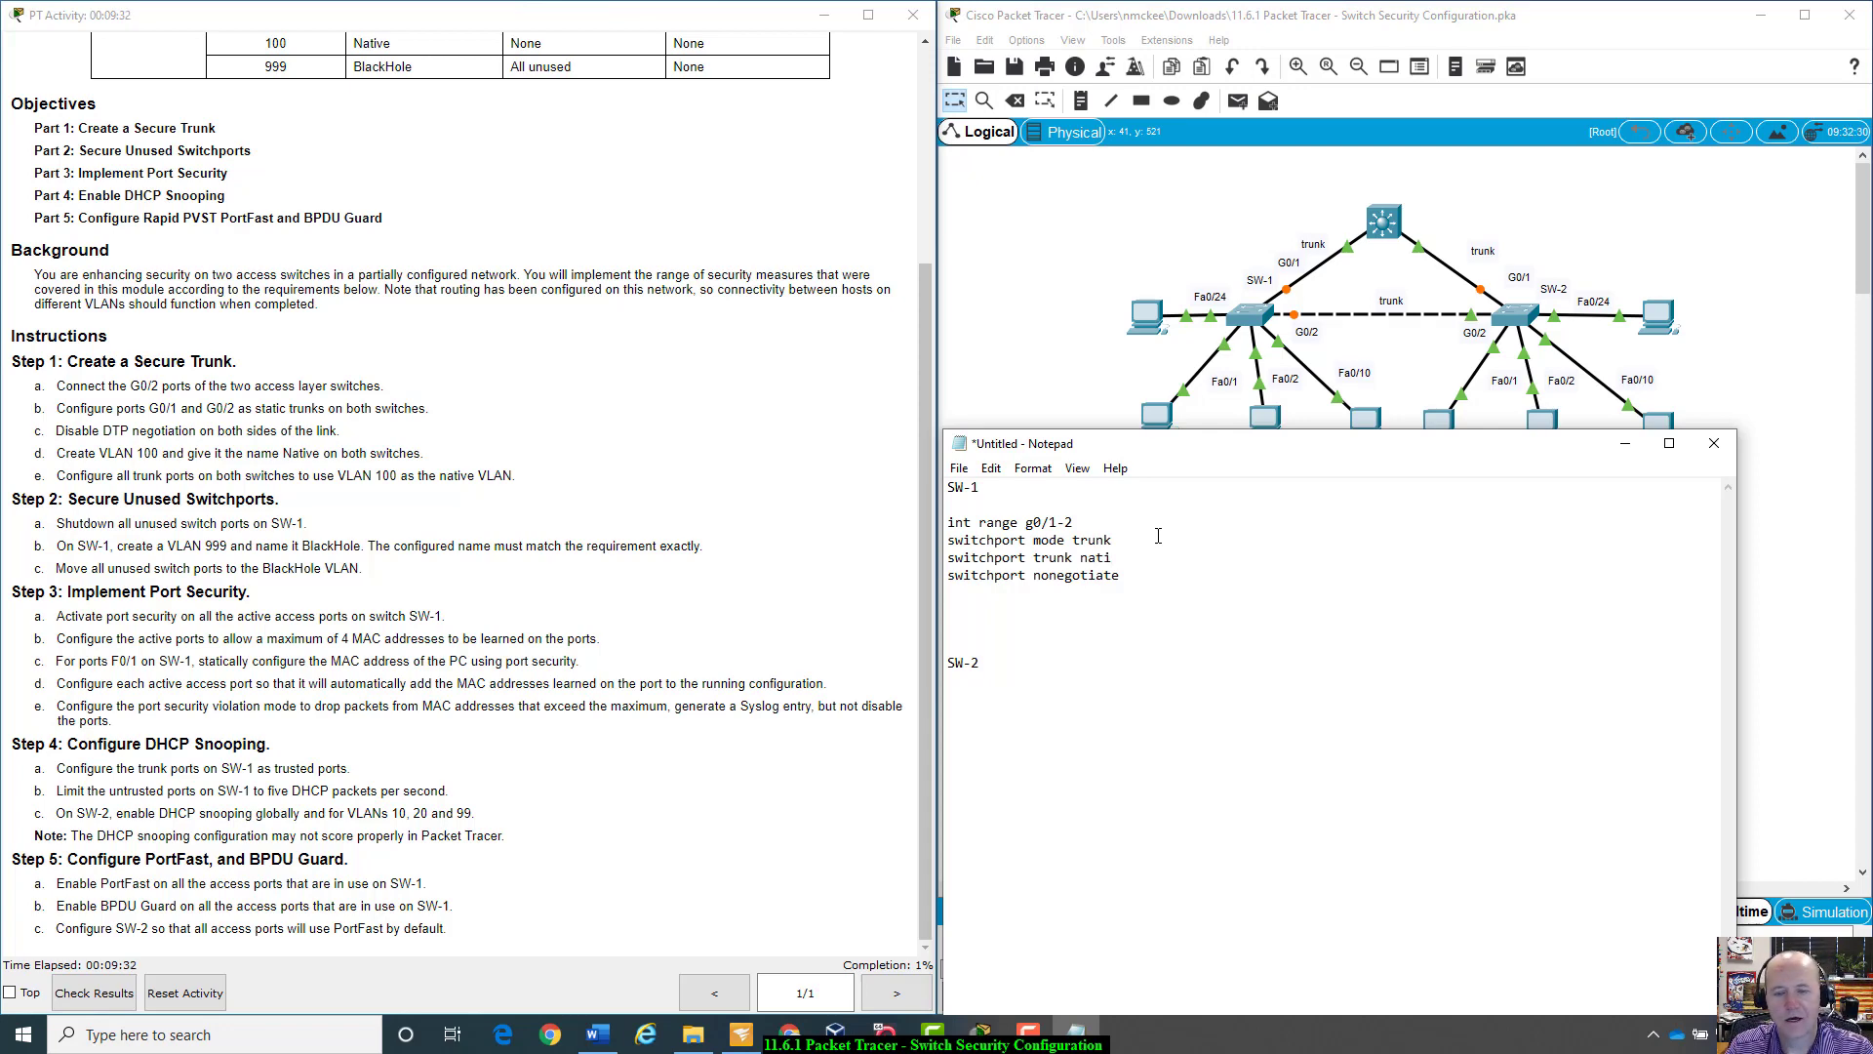
pyautogui.write('ve vlan 1')
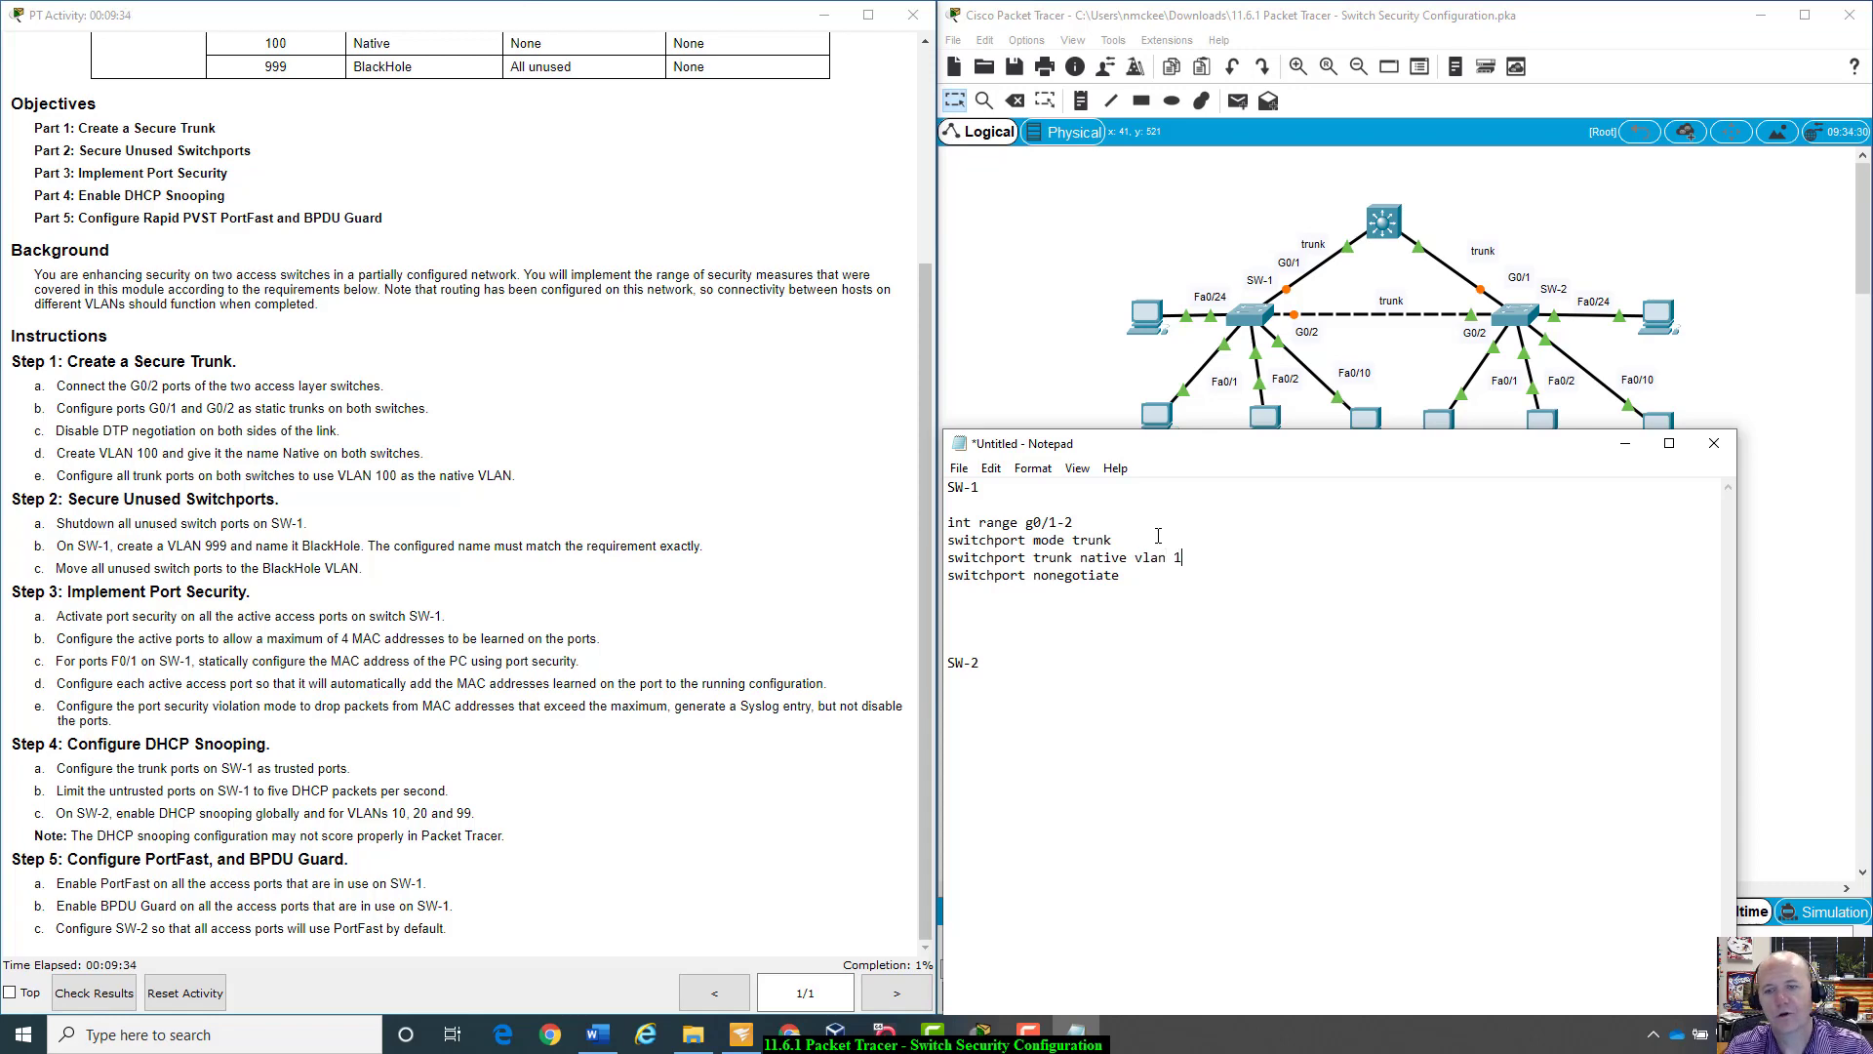
pyautogui.write('00')
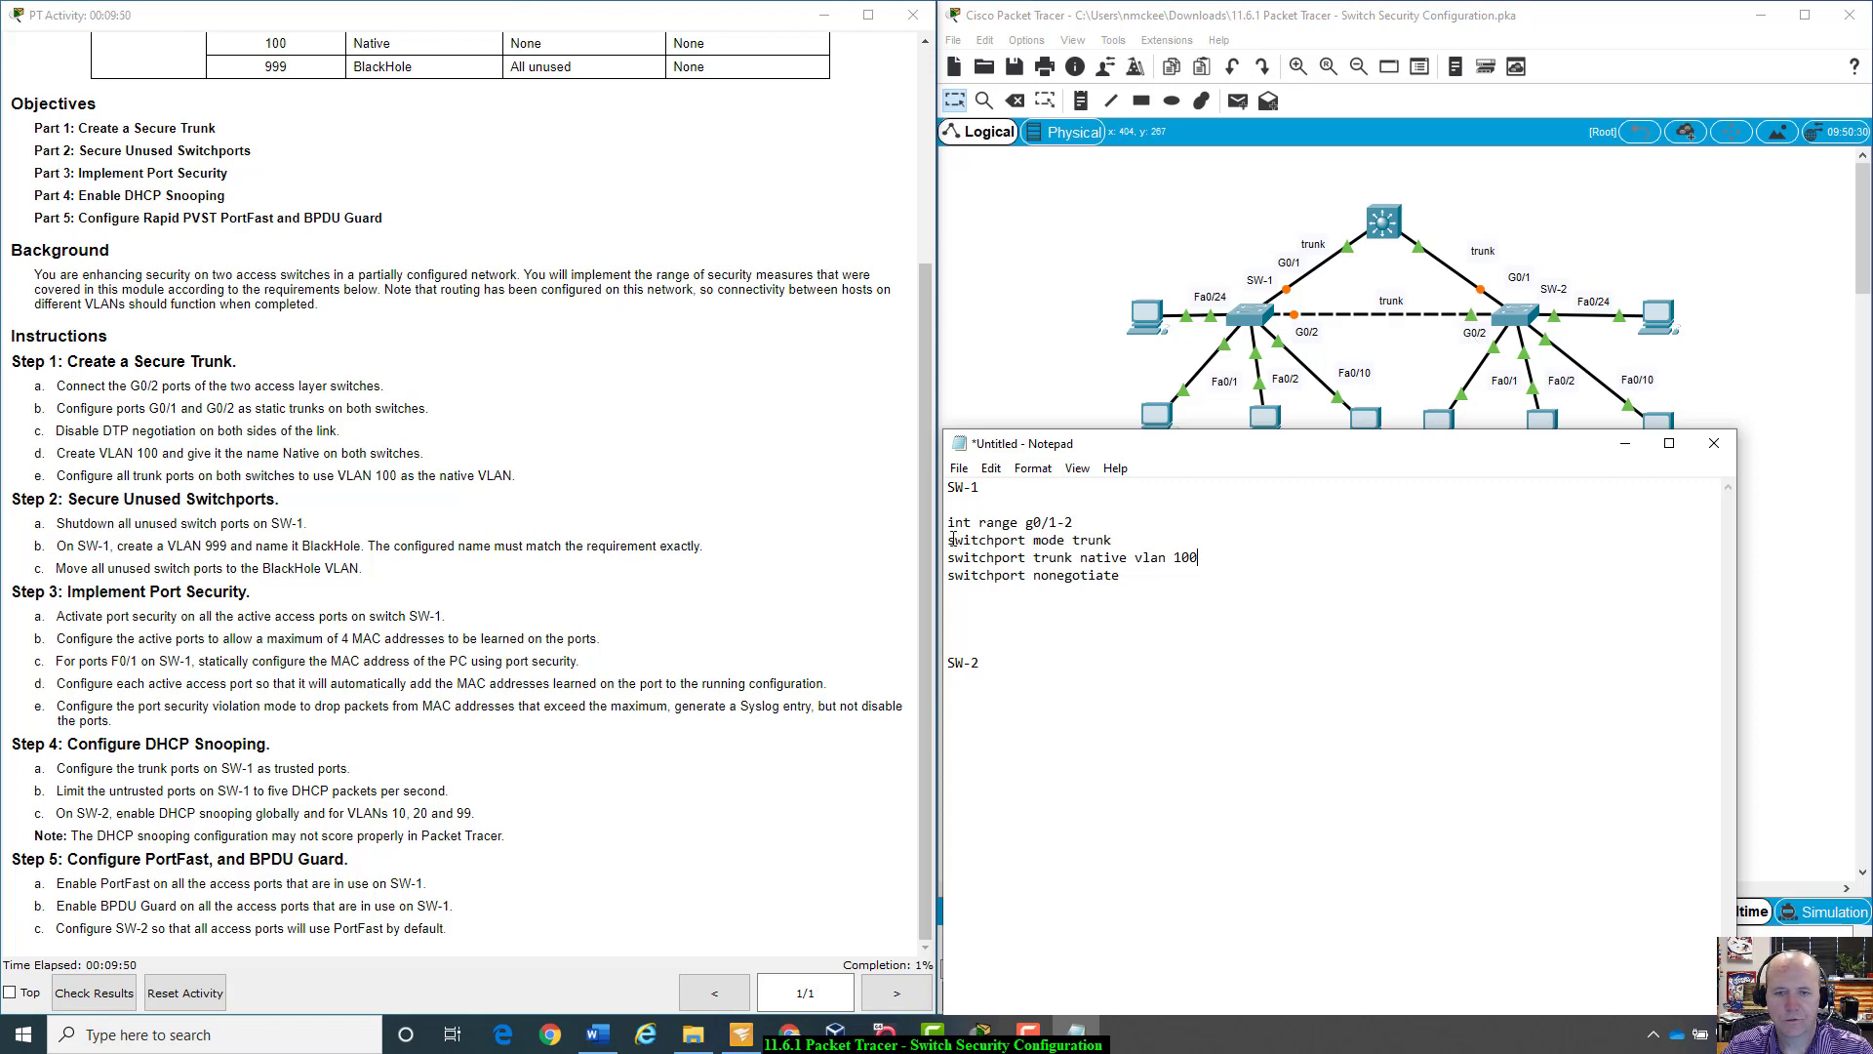
# Step: Copy SW-1's block of trunk commands to below the SW-2 heading and review it against instructions 1b and 1c
pyautogui.moveTo(955, 524); pyautogui.dragTo(1143, 573)
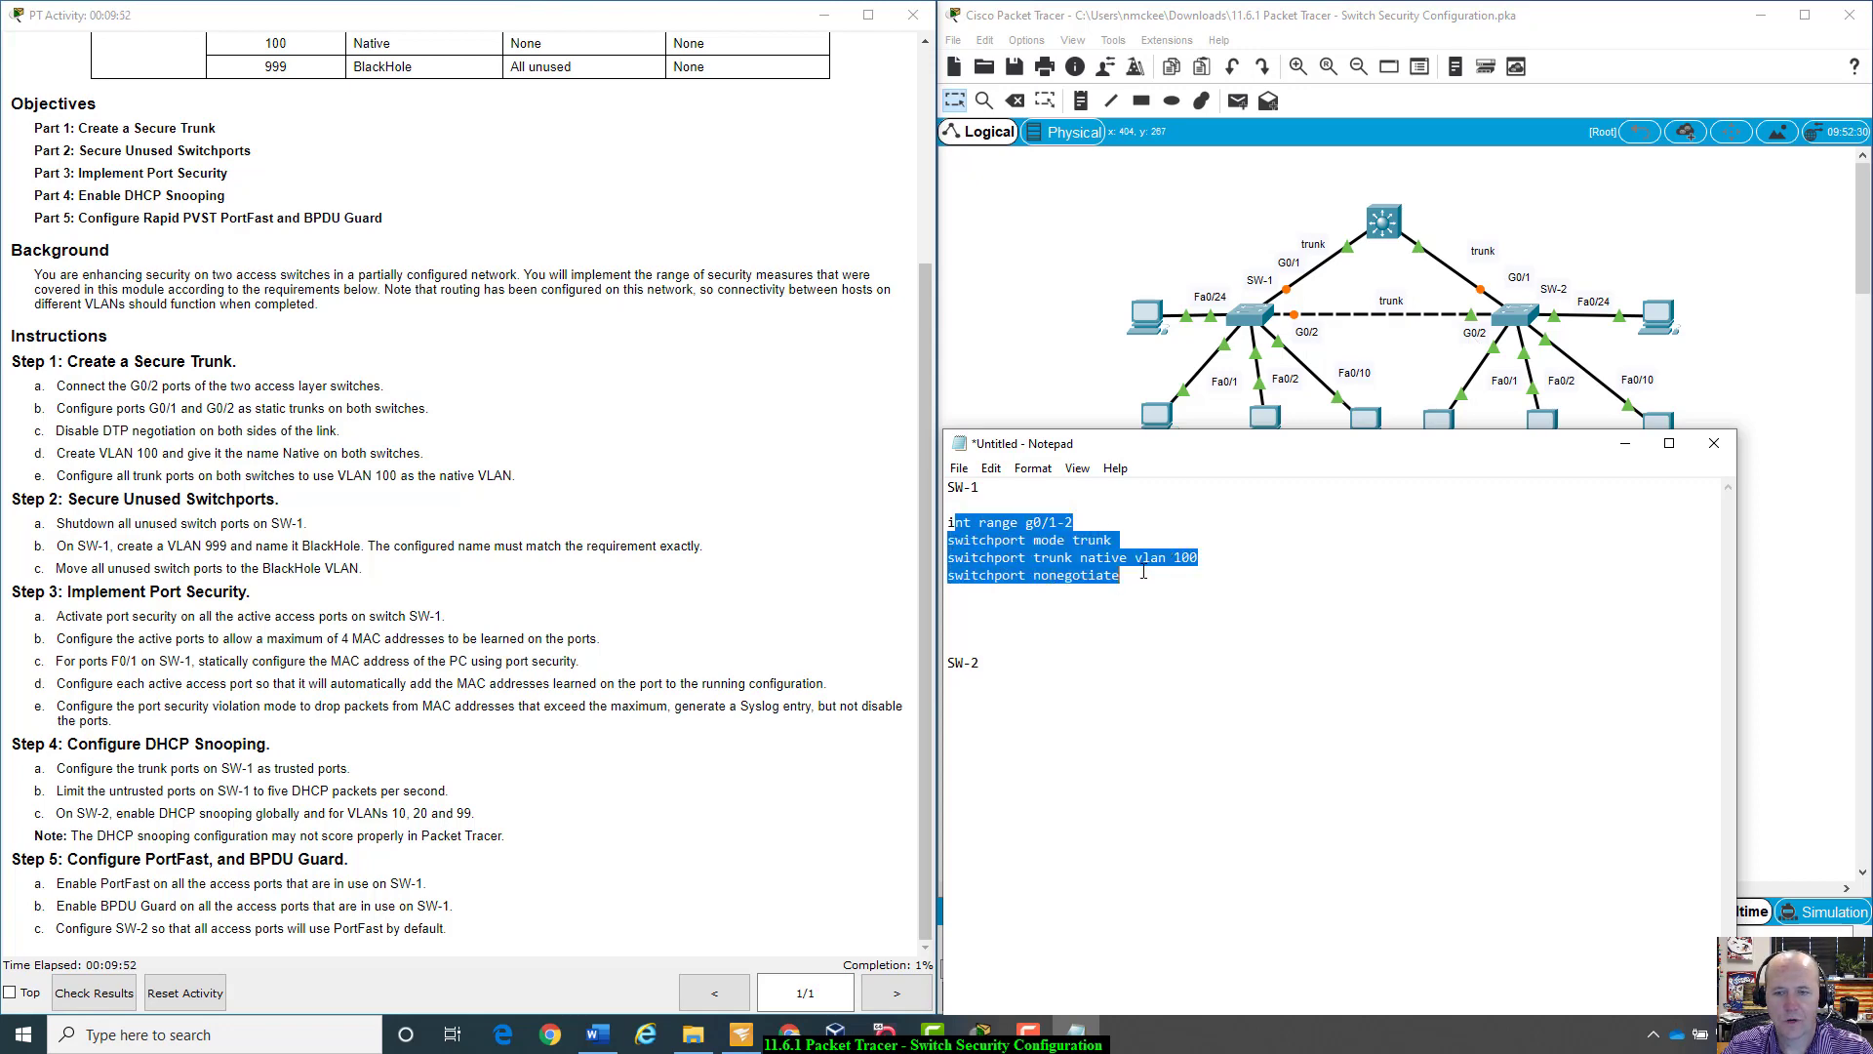
pyautogui.rightClick(1090, 575)
pyautogui.click(1161, 635)
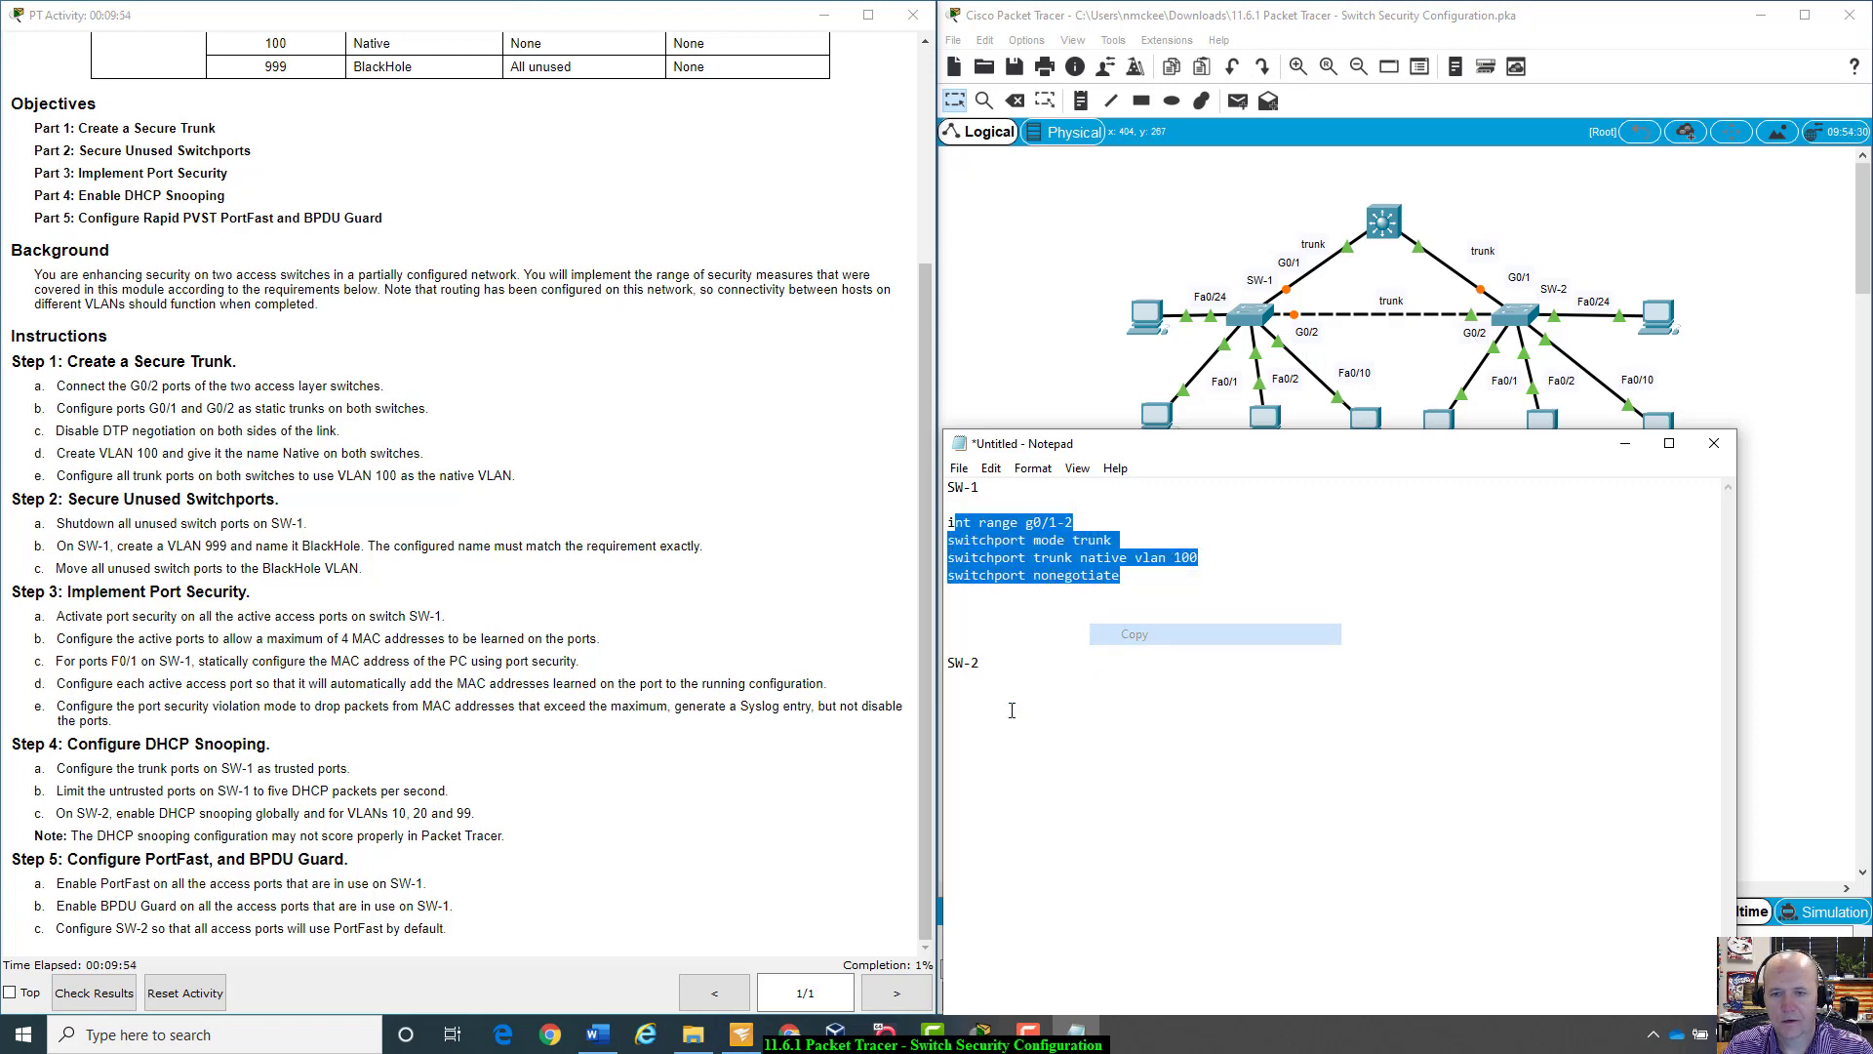
pyautogui.click(974, 698)
pyautogui.rightClick(974, 699)
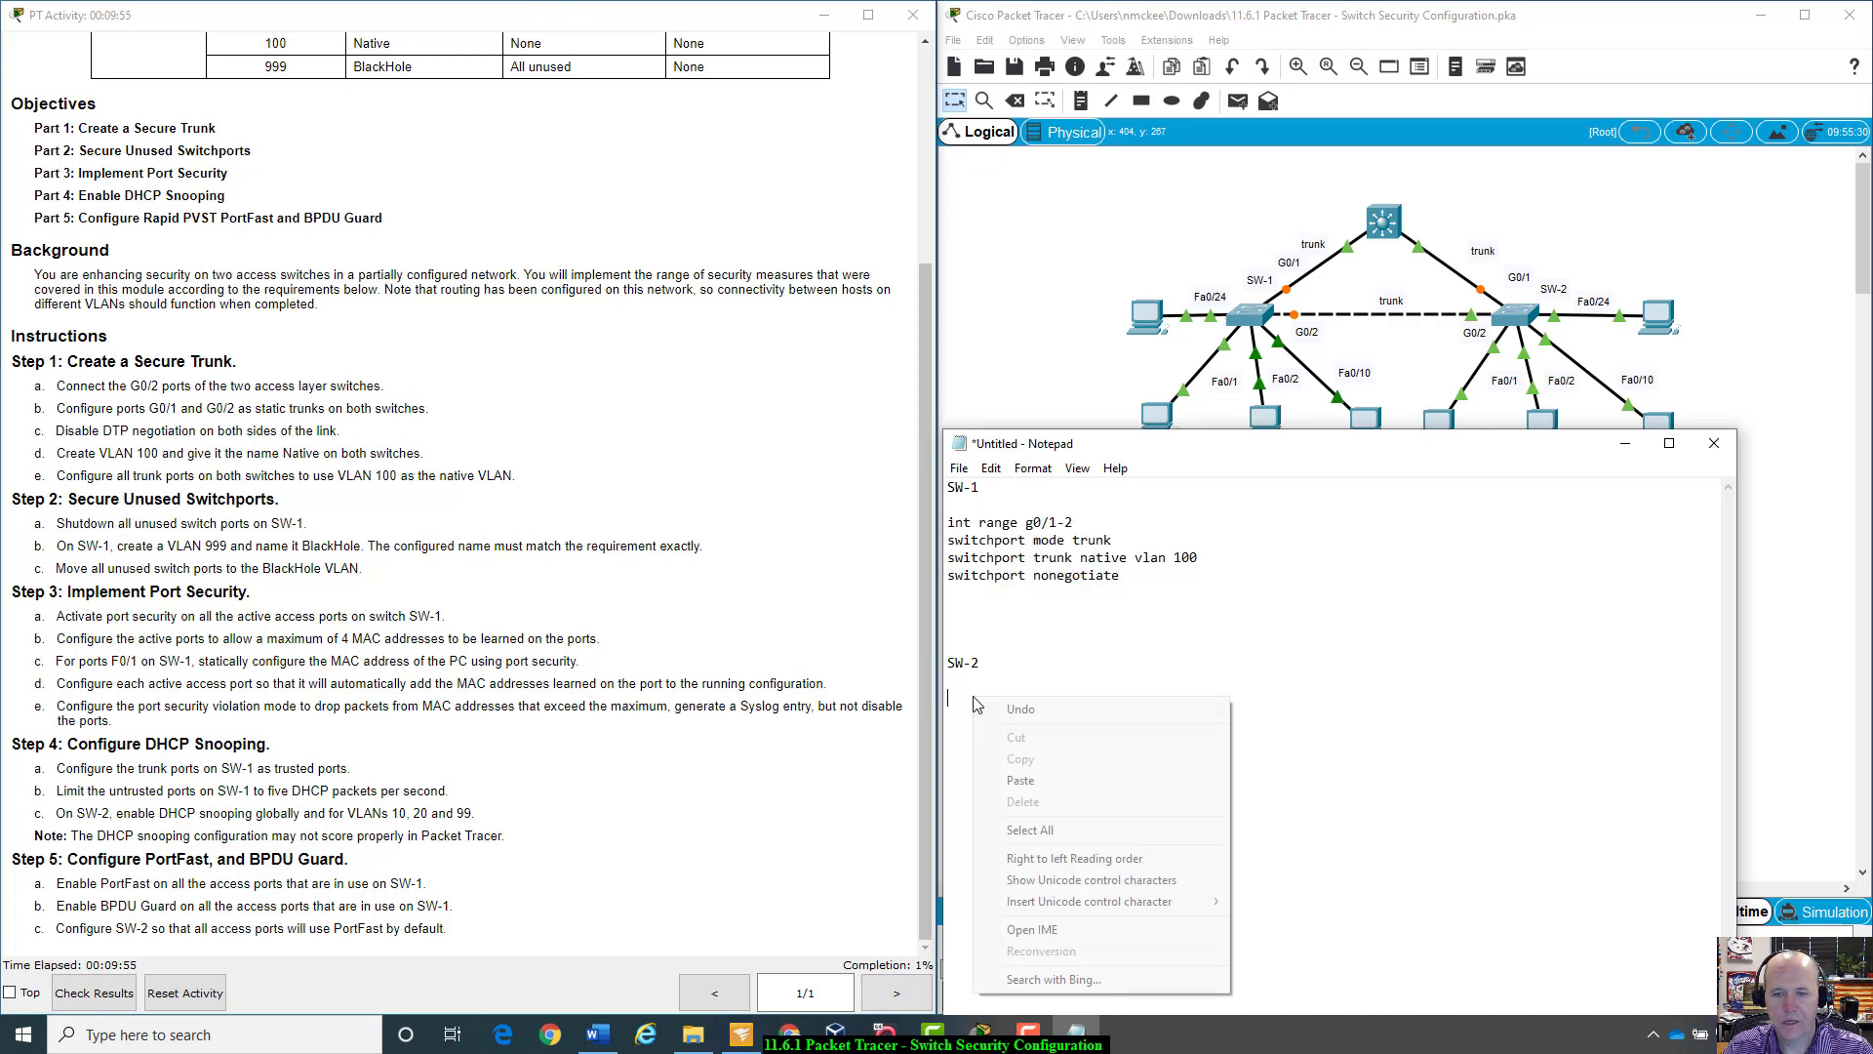
pyautogui.click(1015, 780)
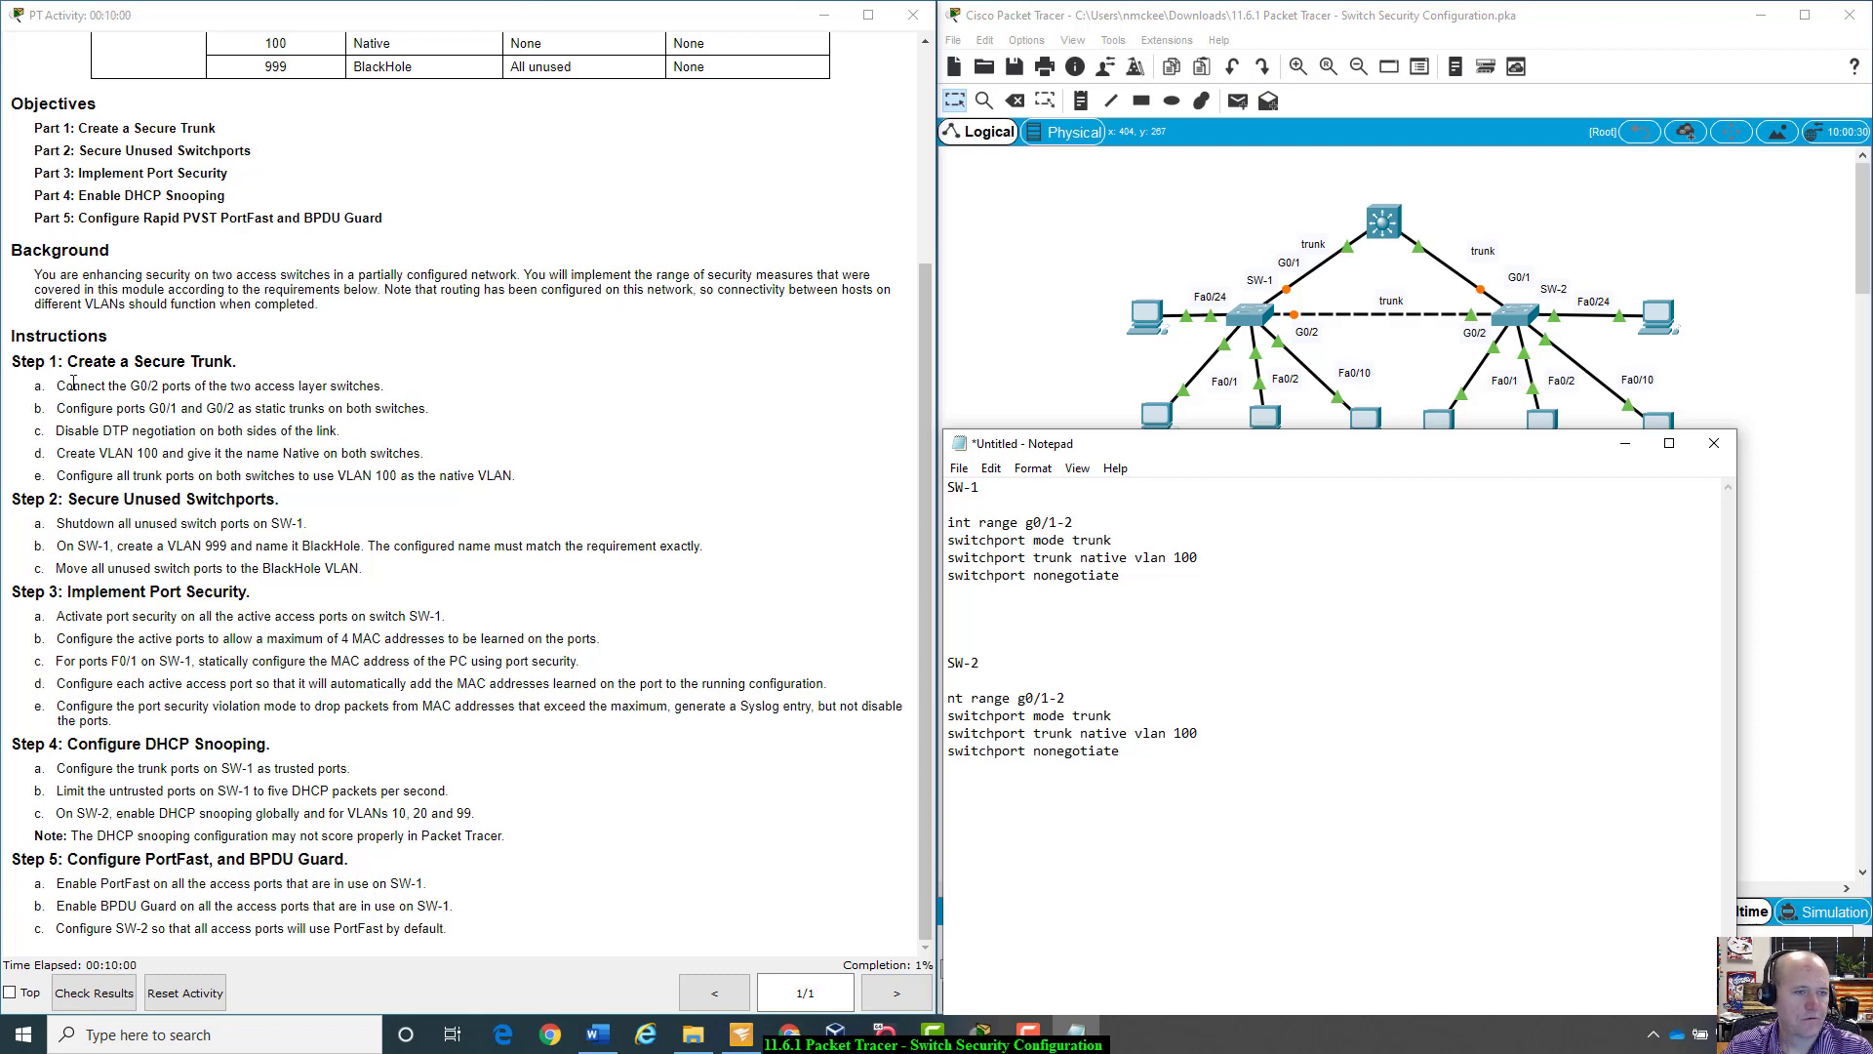
pyautogui.moveTo(56, 407); pyautogui.dragTo(440, 410)
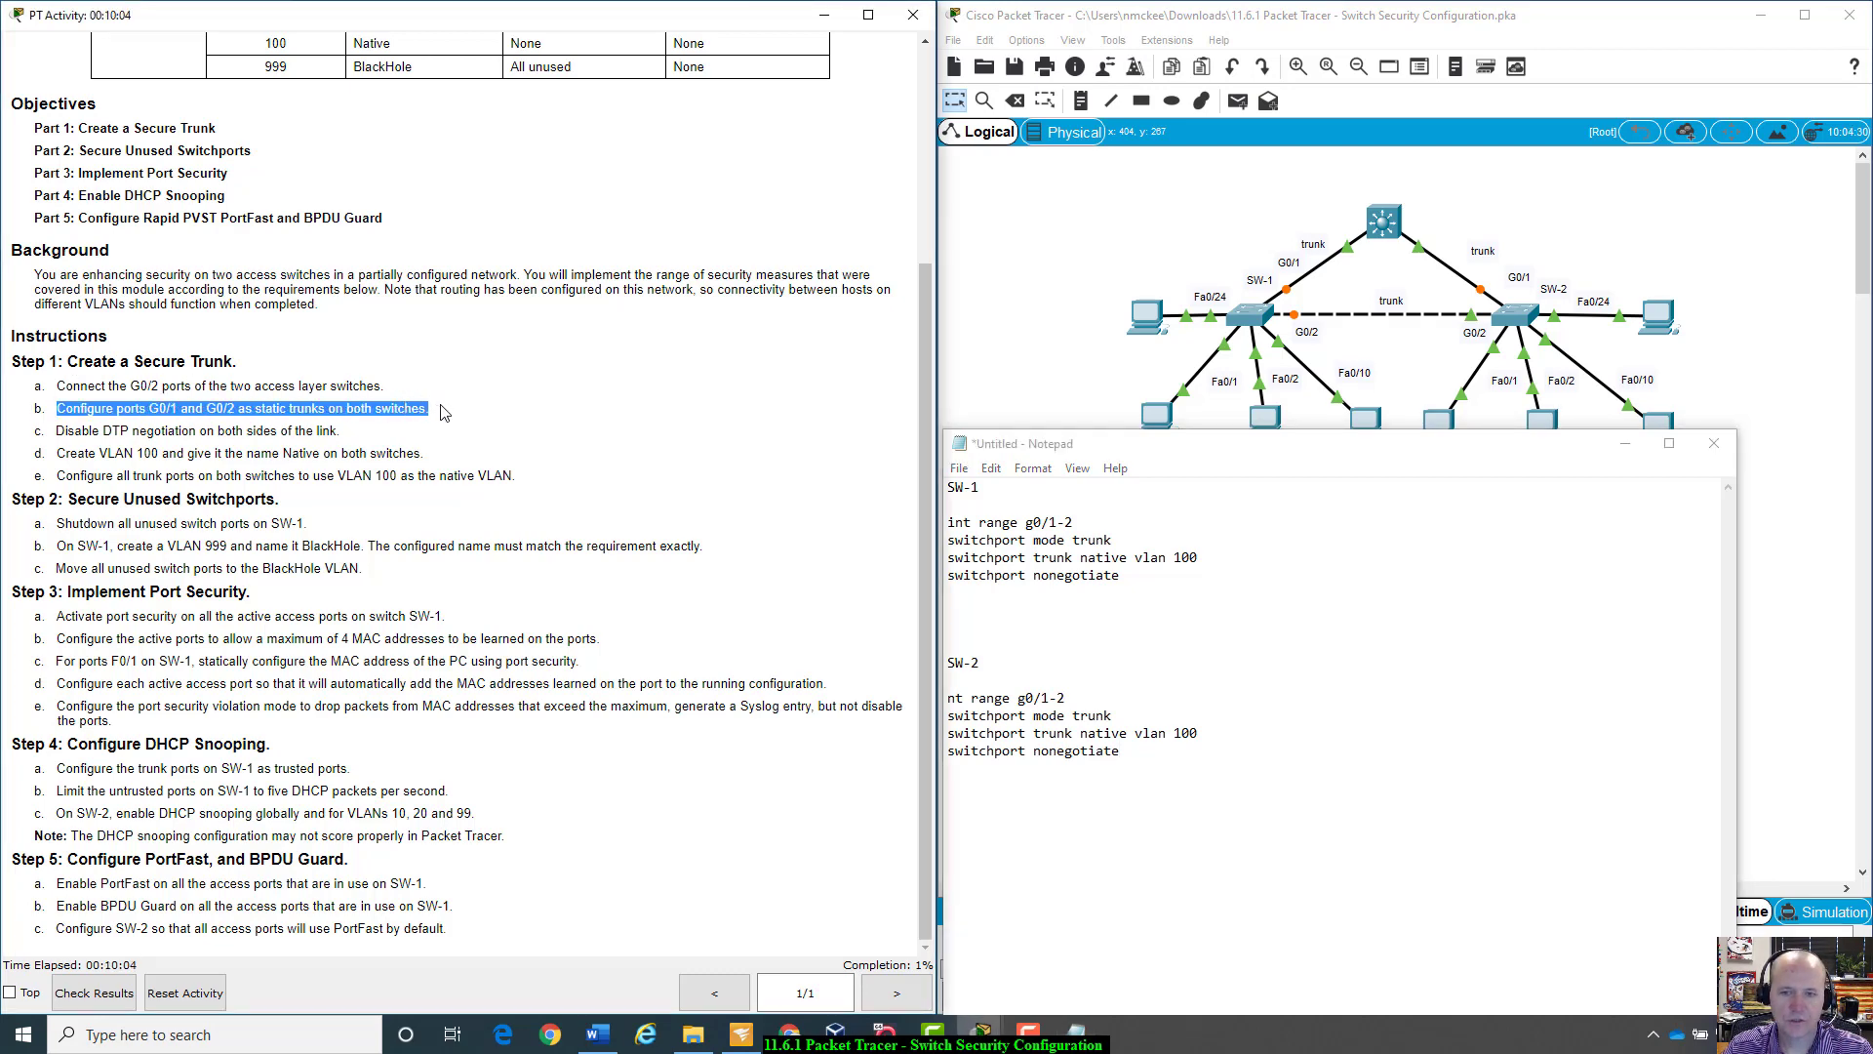
pyautogui.click(220, 430)
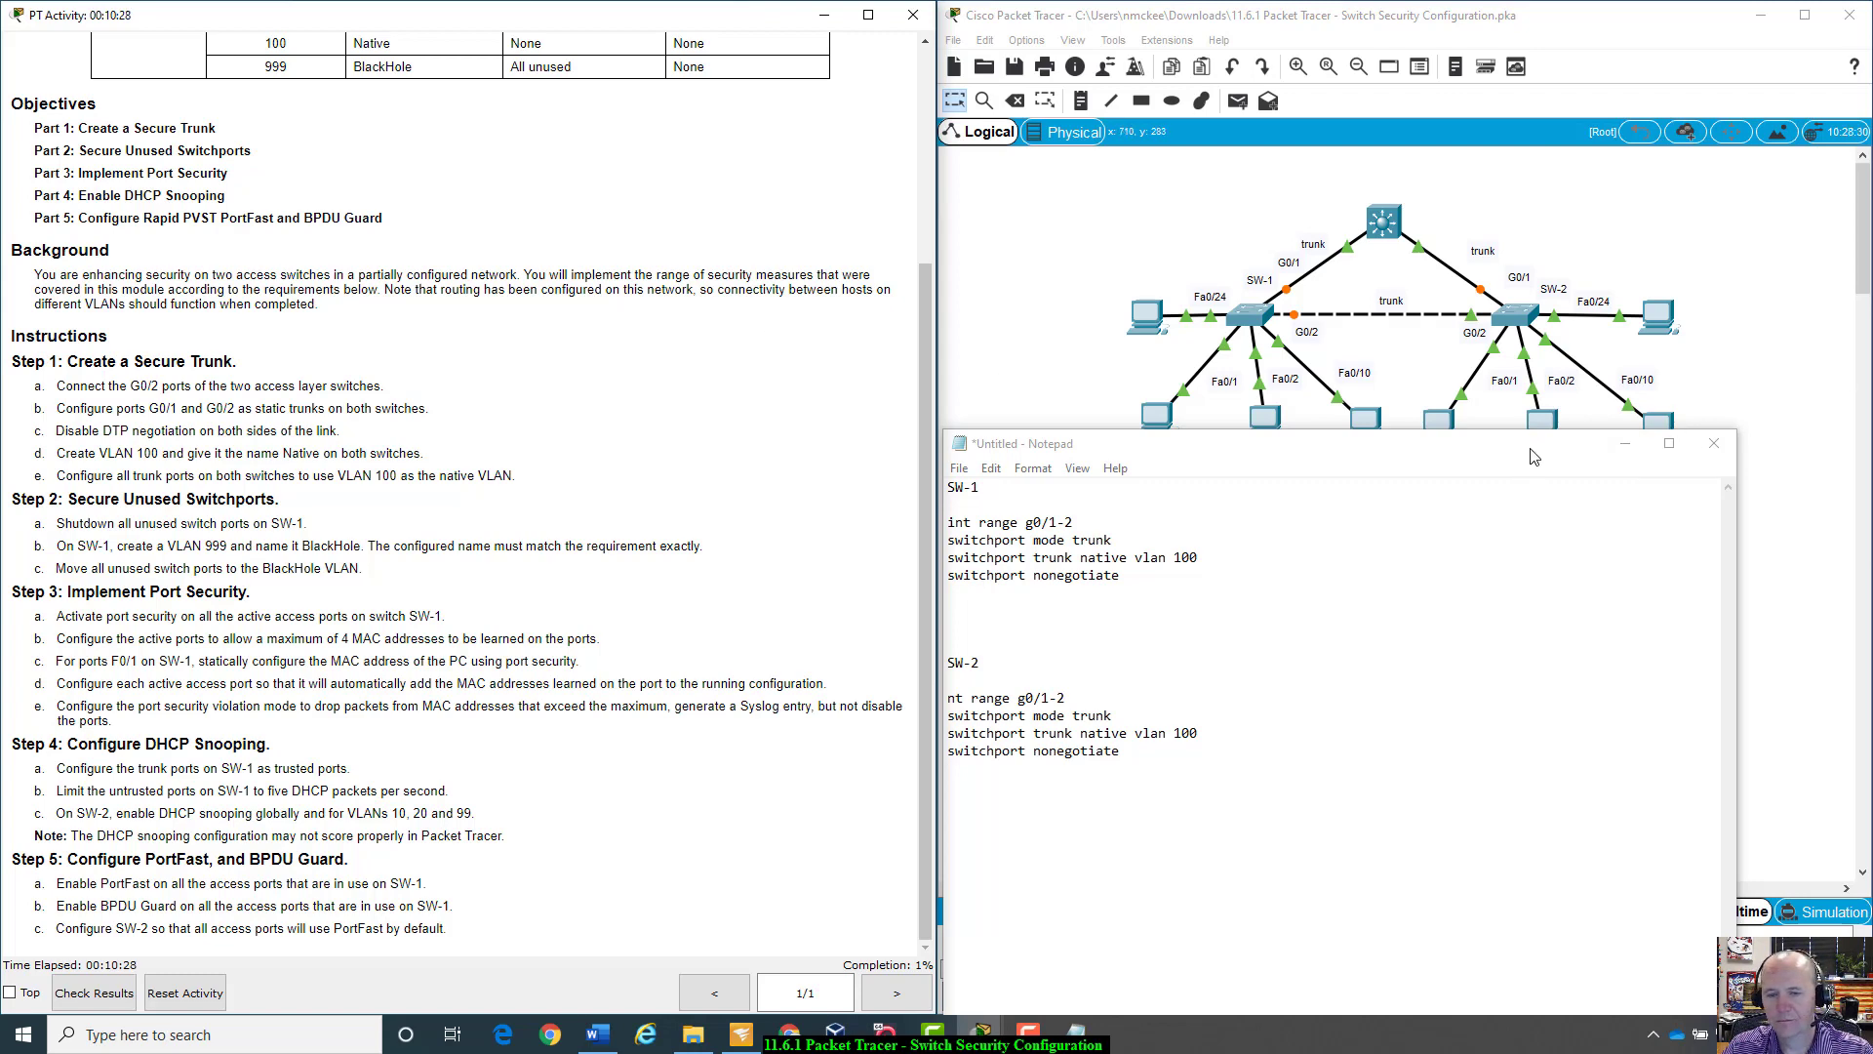
# Step: Move the notes window over the activity instructions and open SW-1's command line window beside it
pyautogui.moveTo(1534, 457); pyautogui.dragTo(654, 509)
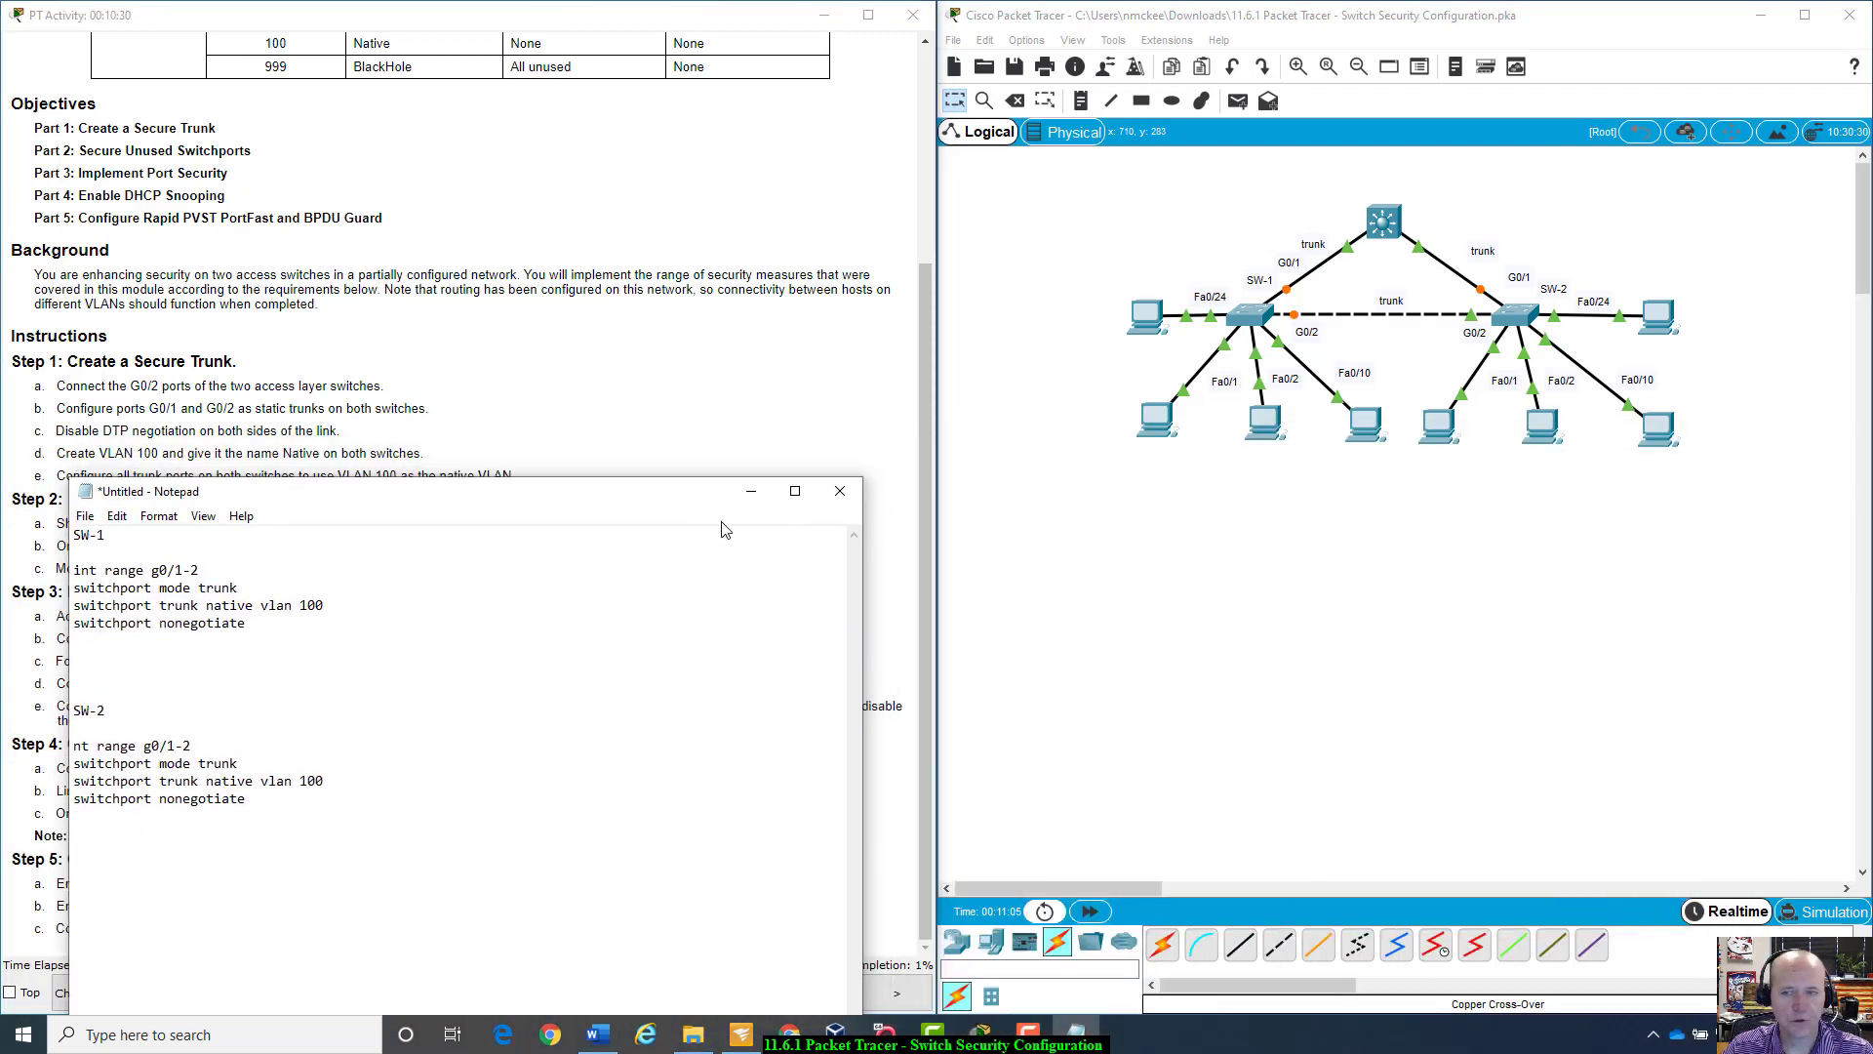
pyautogui.click(1248, 316)
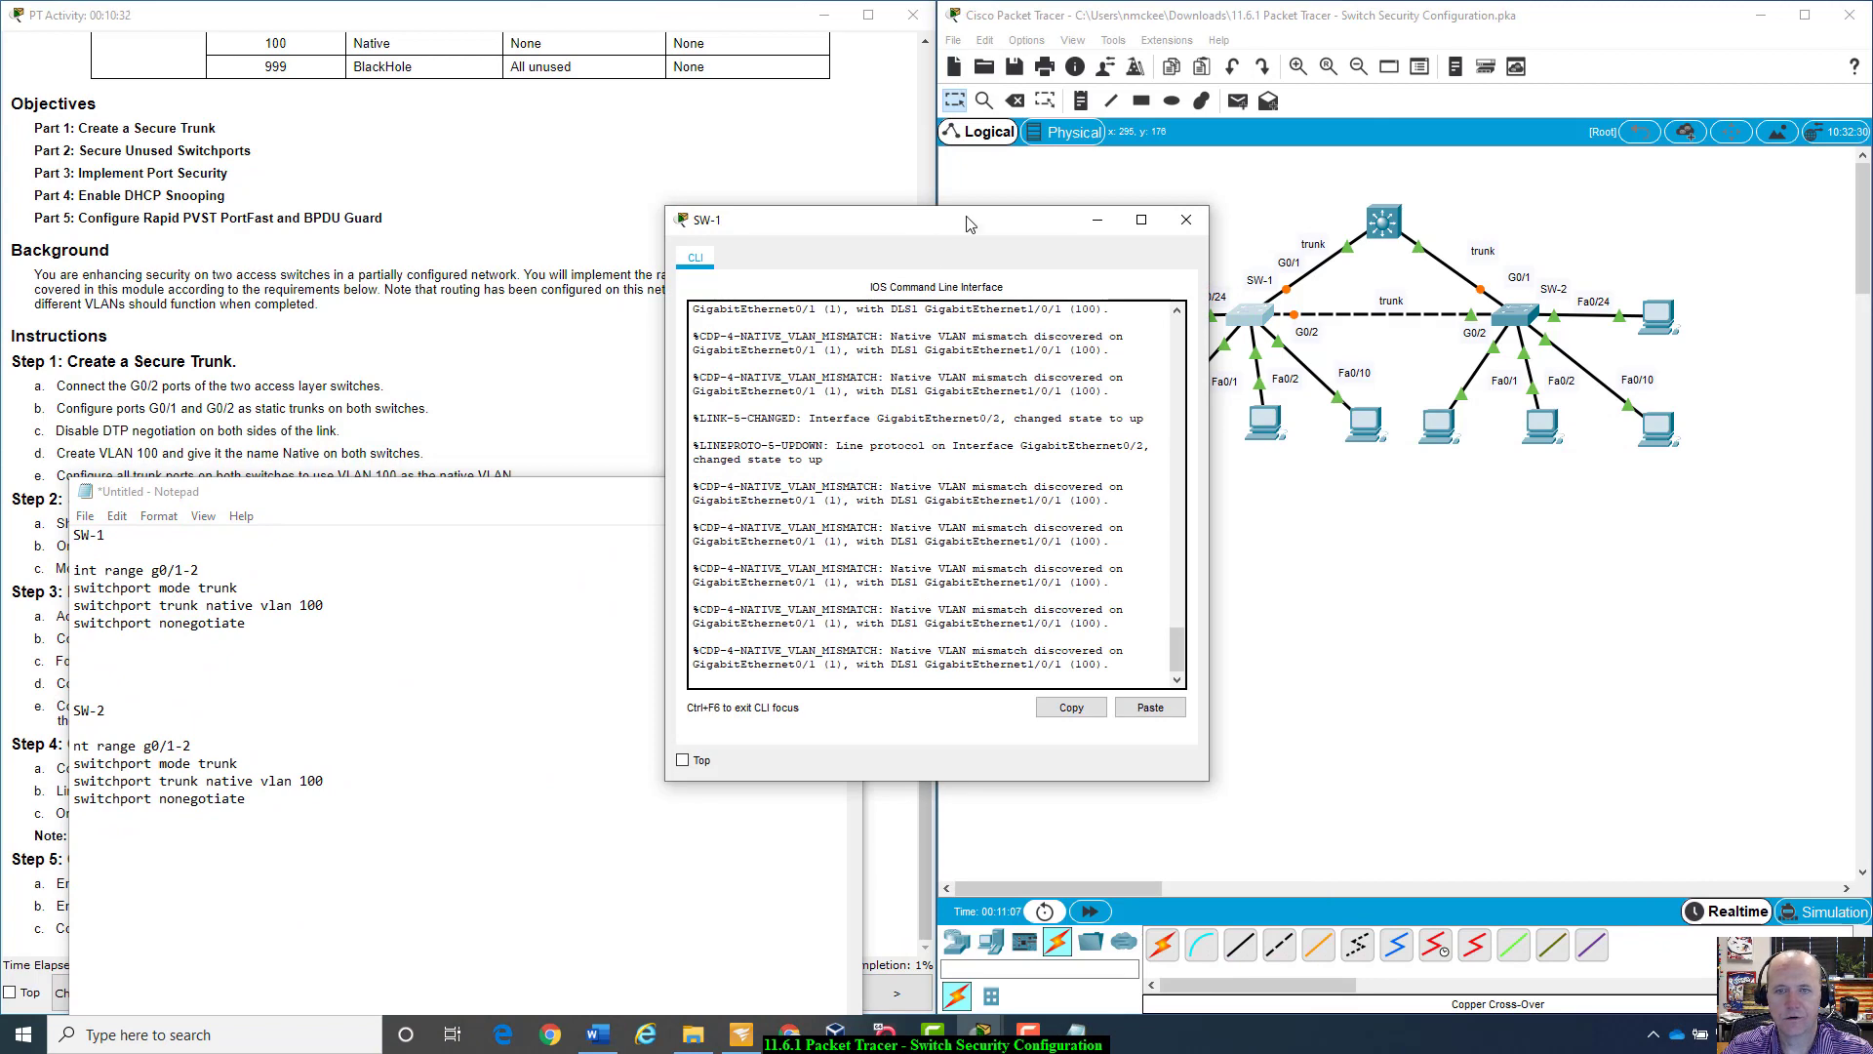
pyautogui.moveTo(952, 231); pyautogui.dragTo(1258, 235)
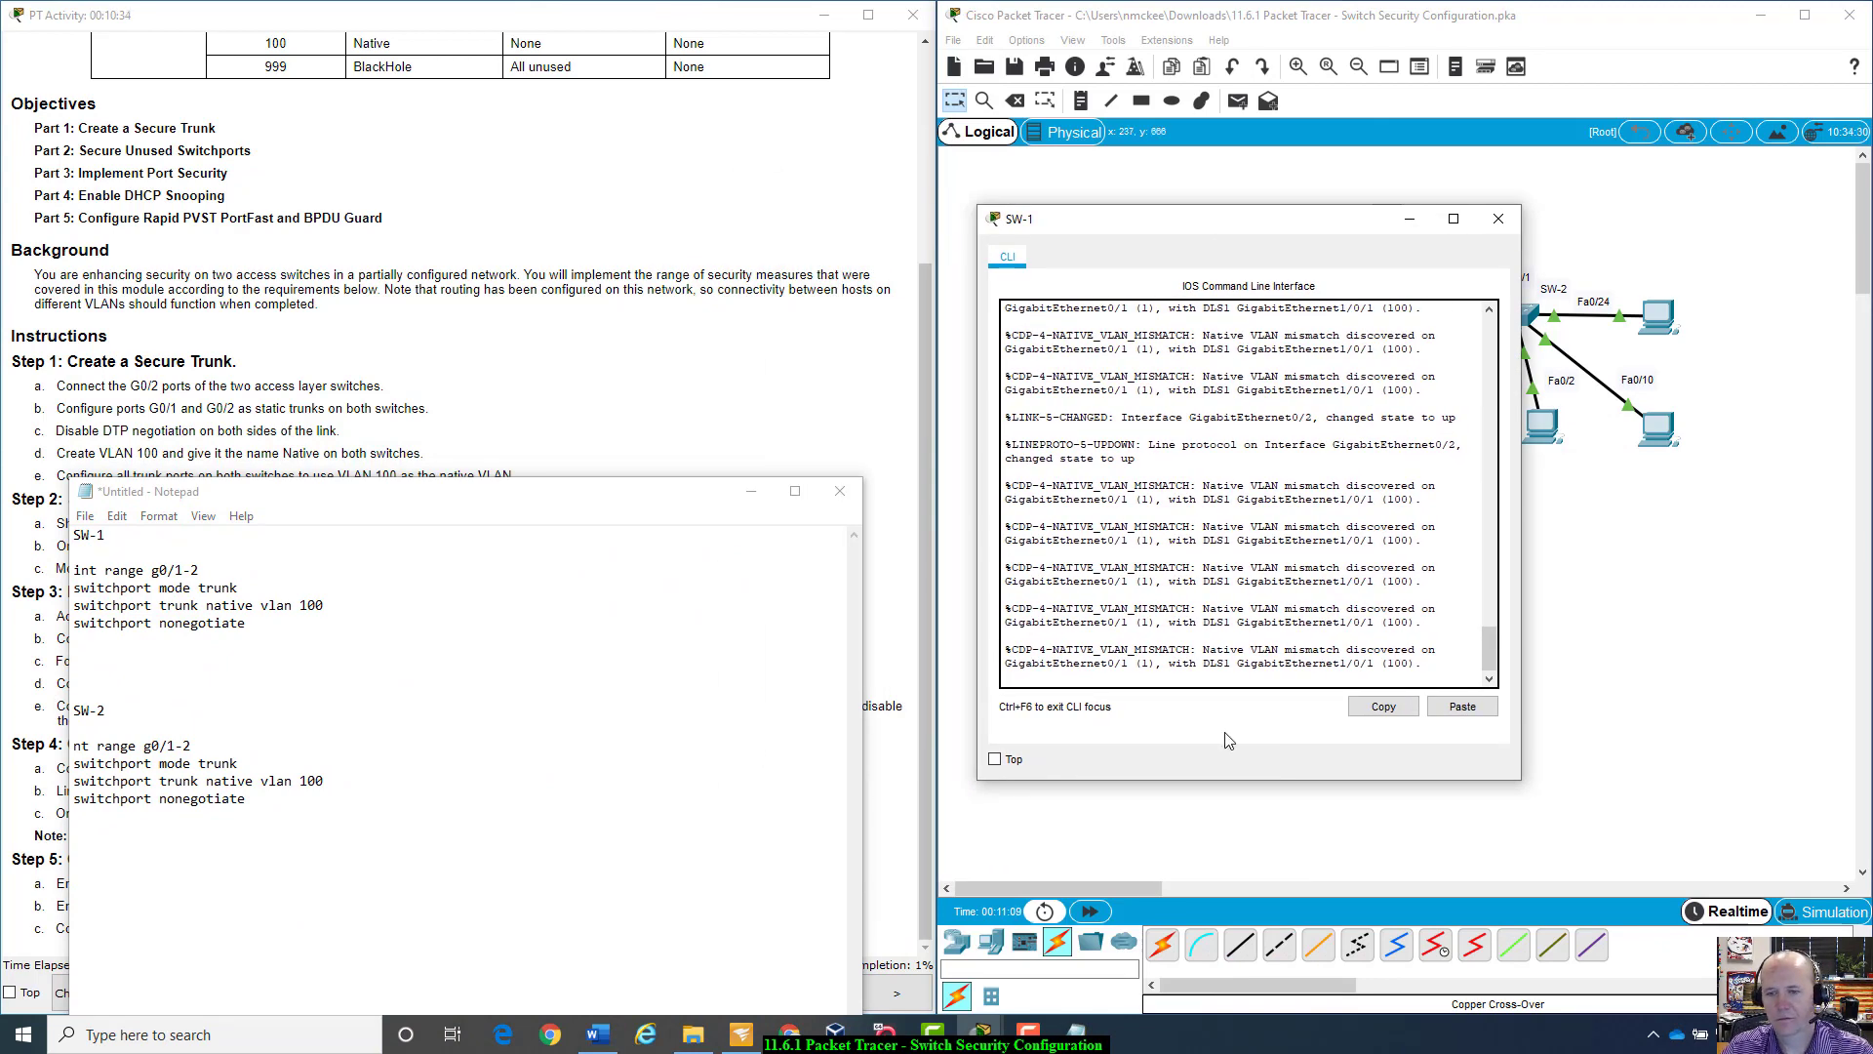
# Step: Enter global configuration mode on SW-1 with "config t"
pyautogui.click(1269, 680)
pyautogui.press('Return')
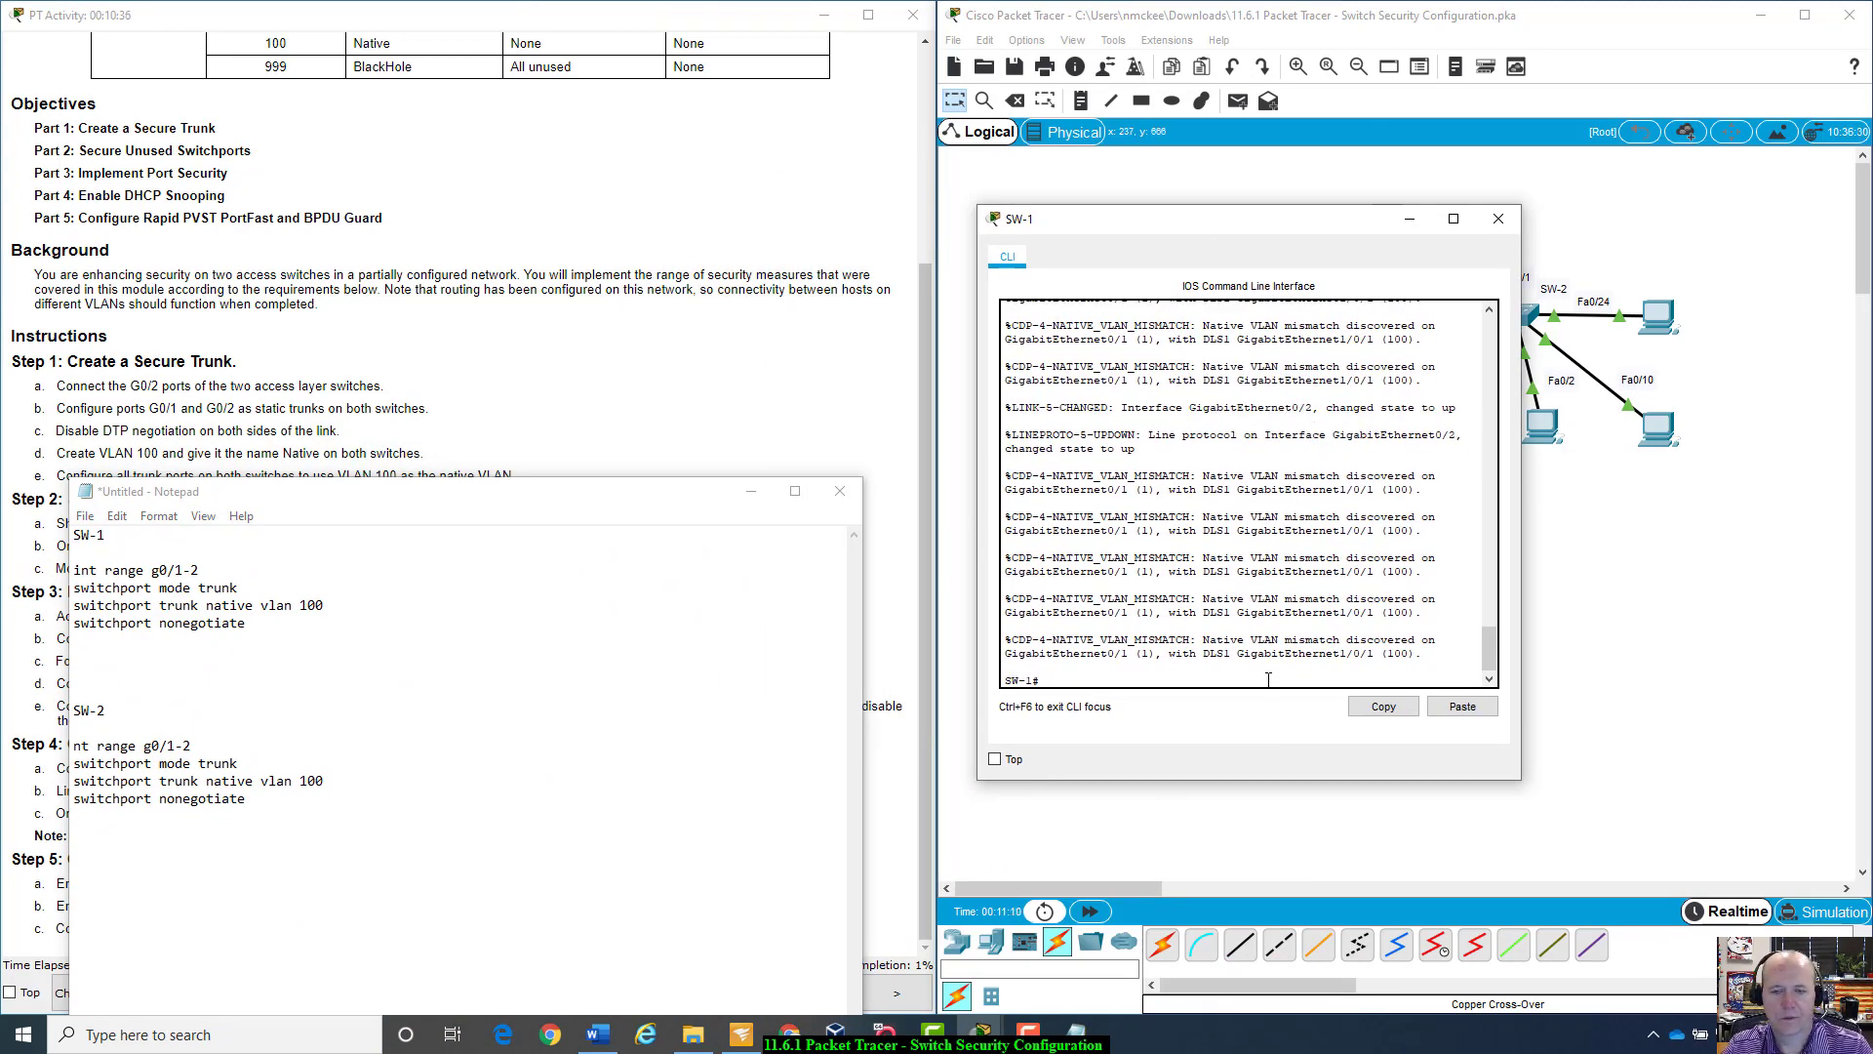
pyautogui.write('e')
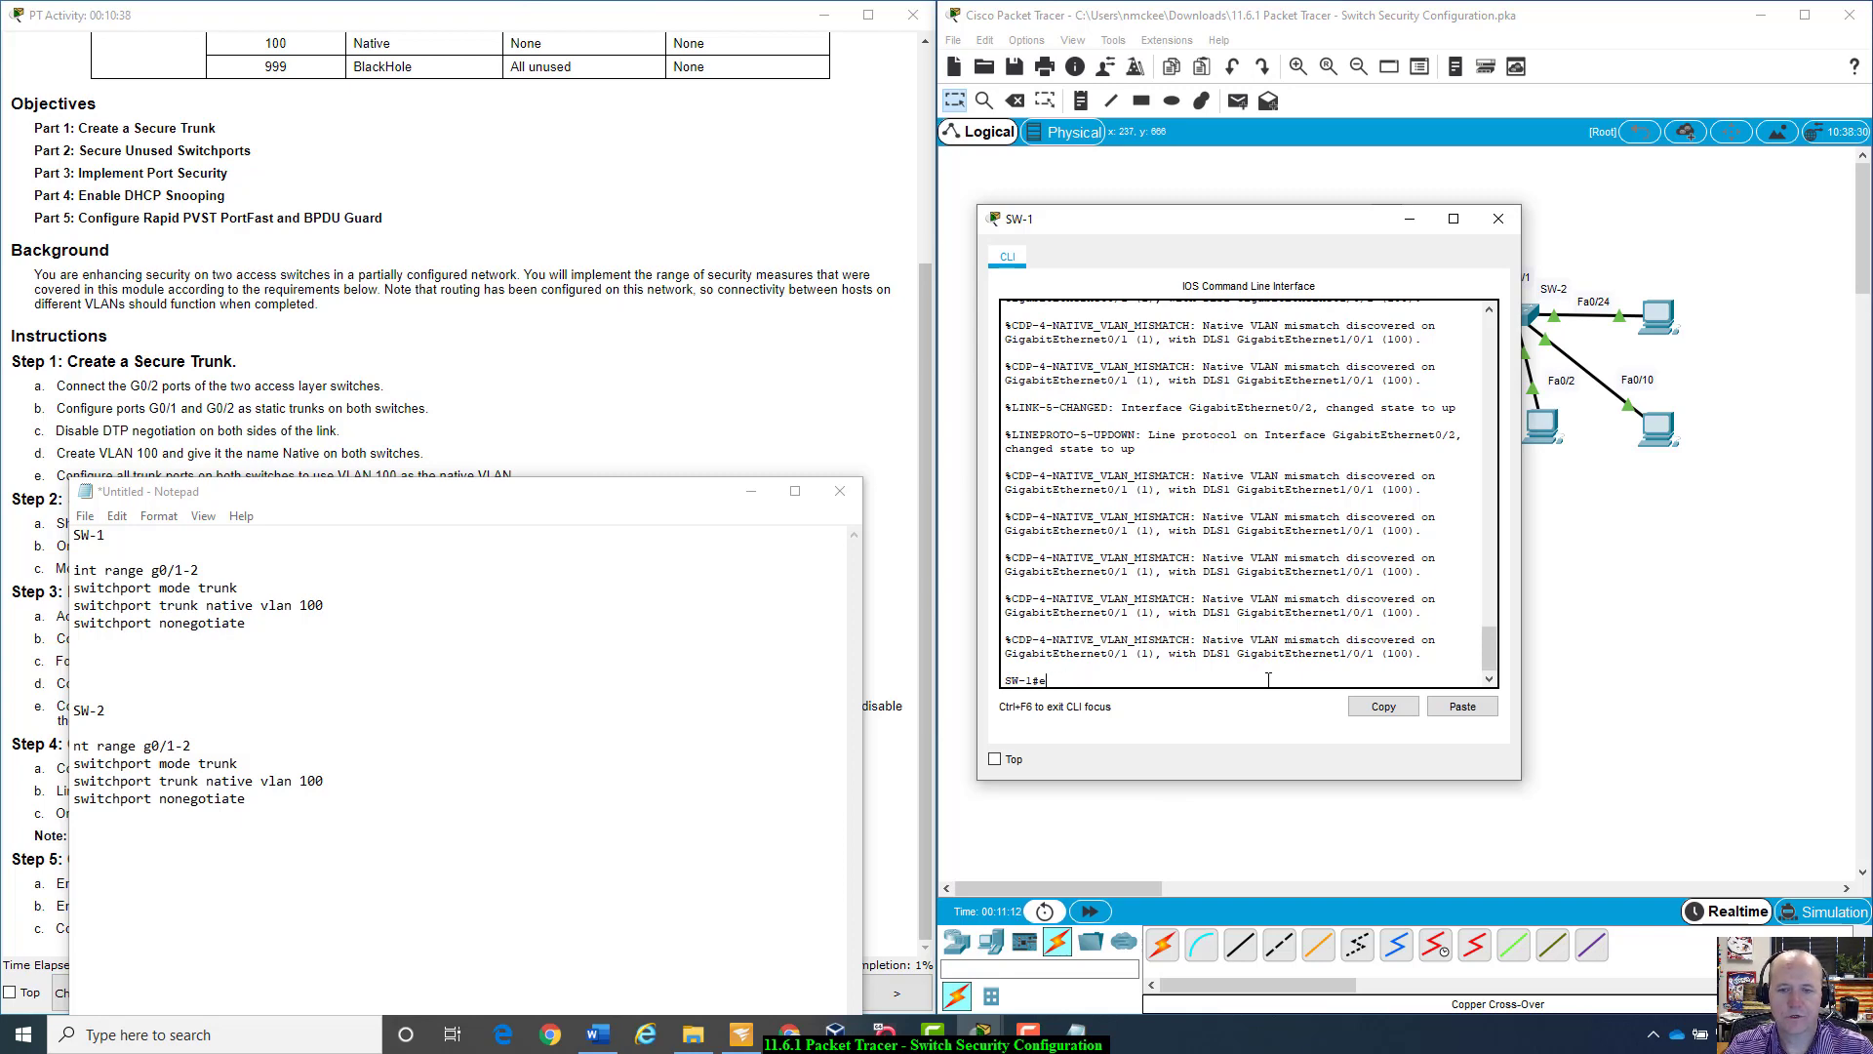
pyautogui.write('onfig t')
pyautogui.press('Return')
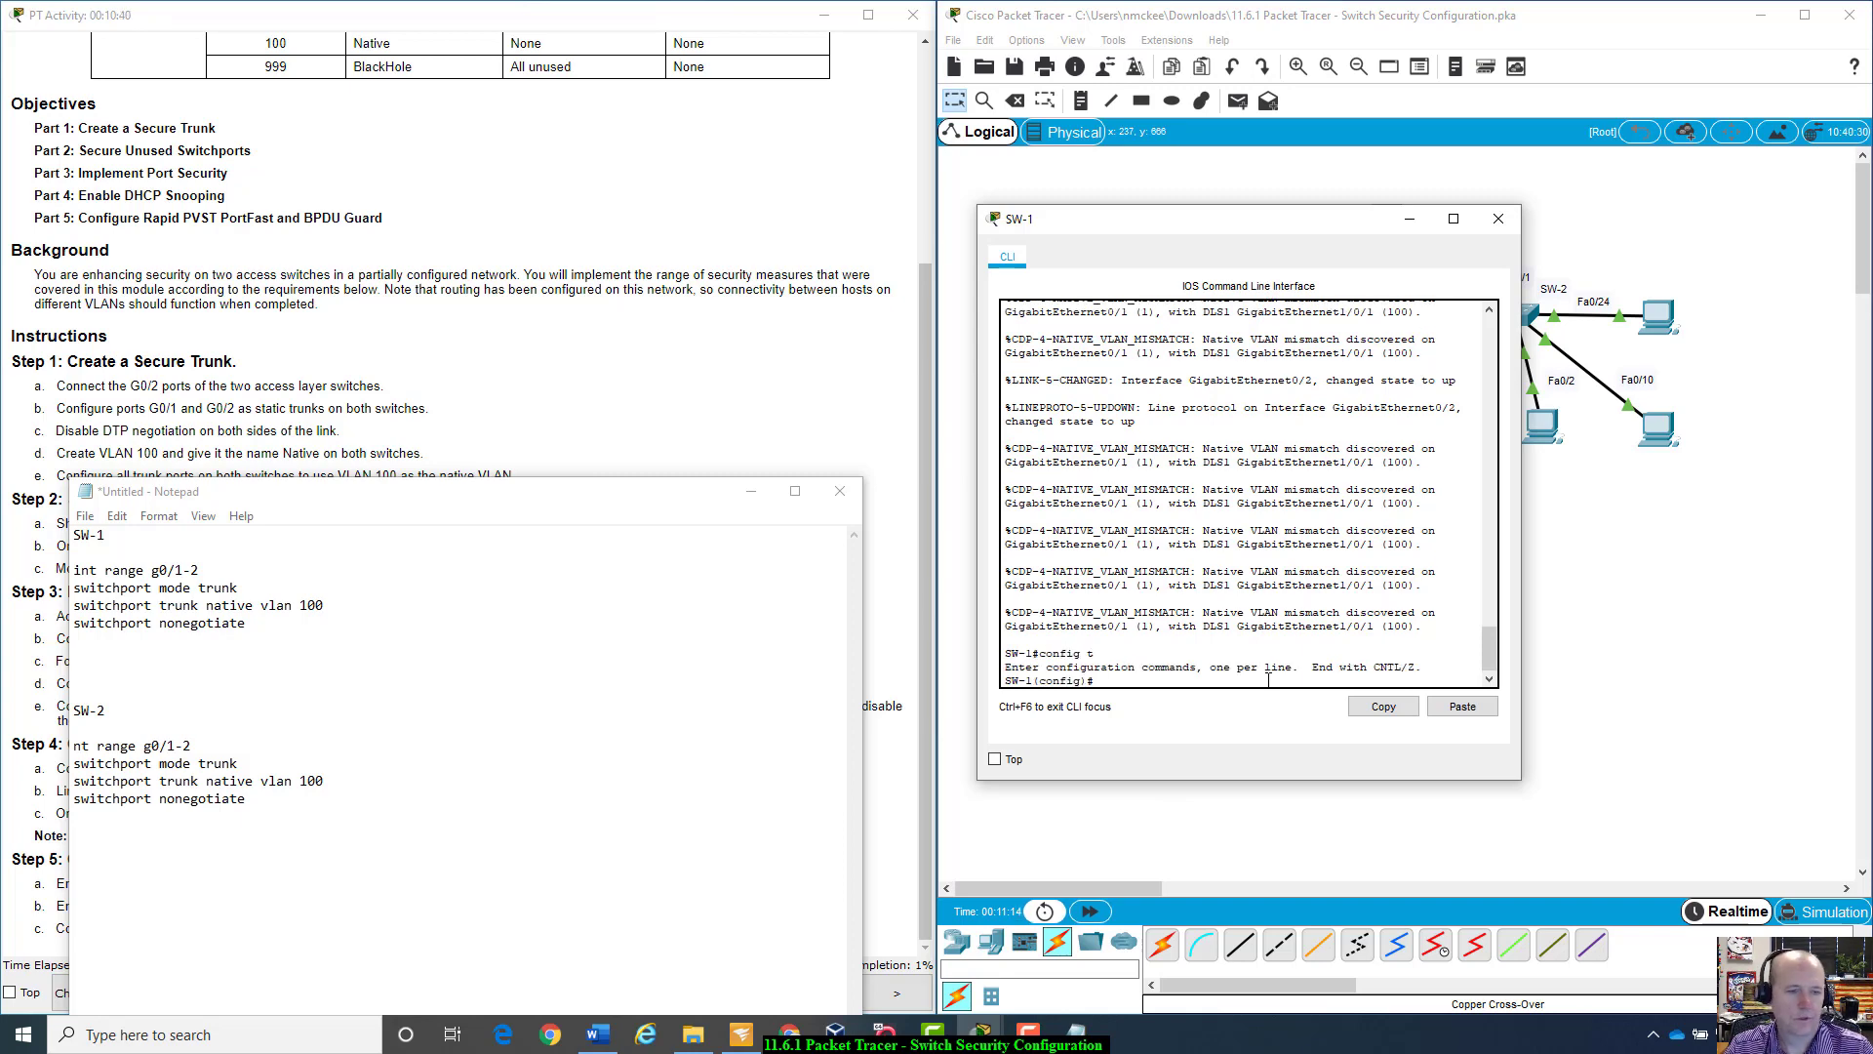
pyautogui.write('swit')
pyautogui.press('Tab')
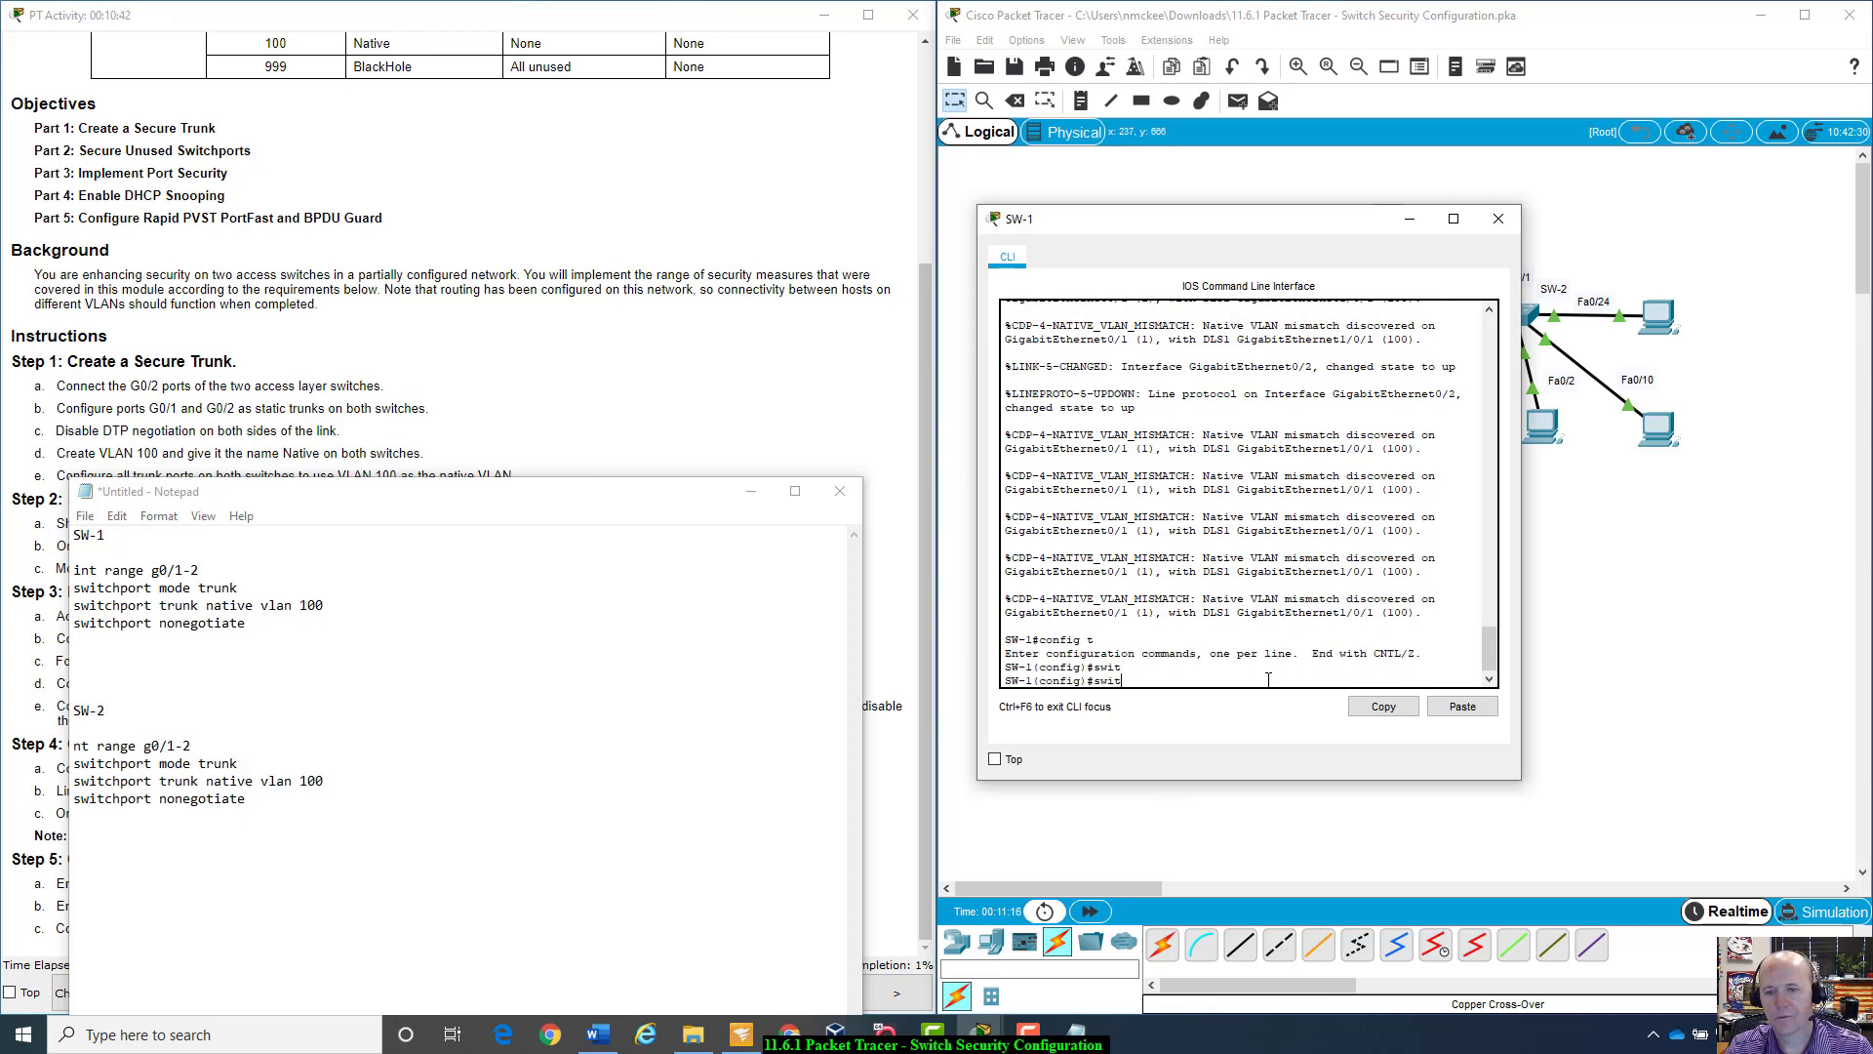
pyautogui.press('BackSpace')
pyautogui.press('BackSpace')
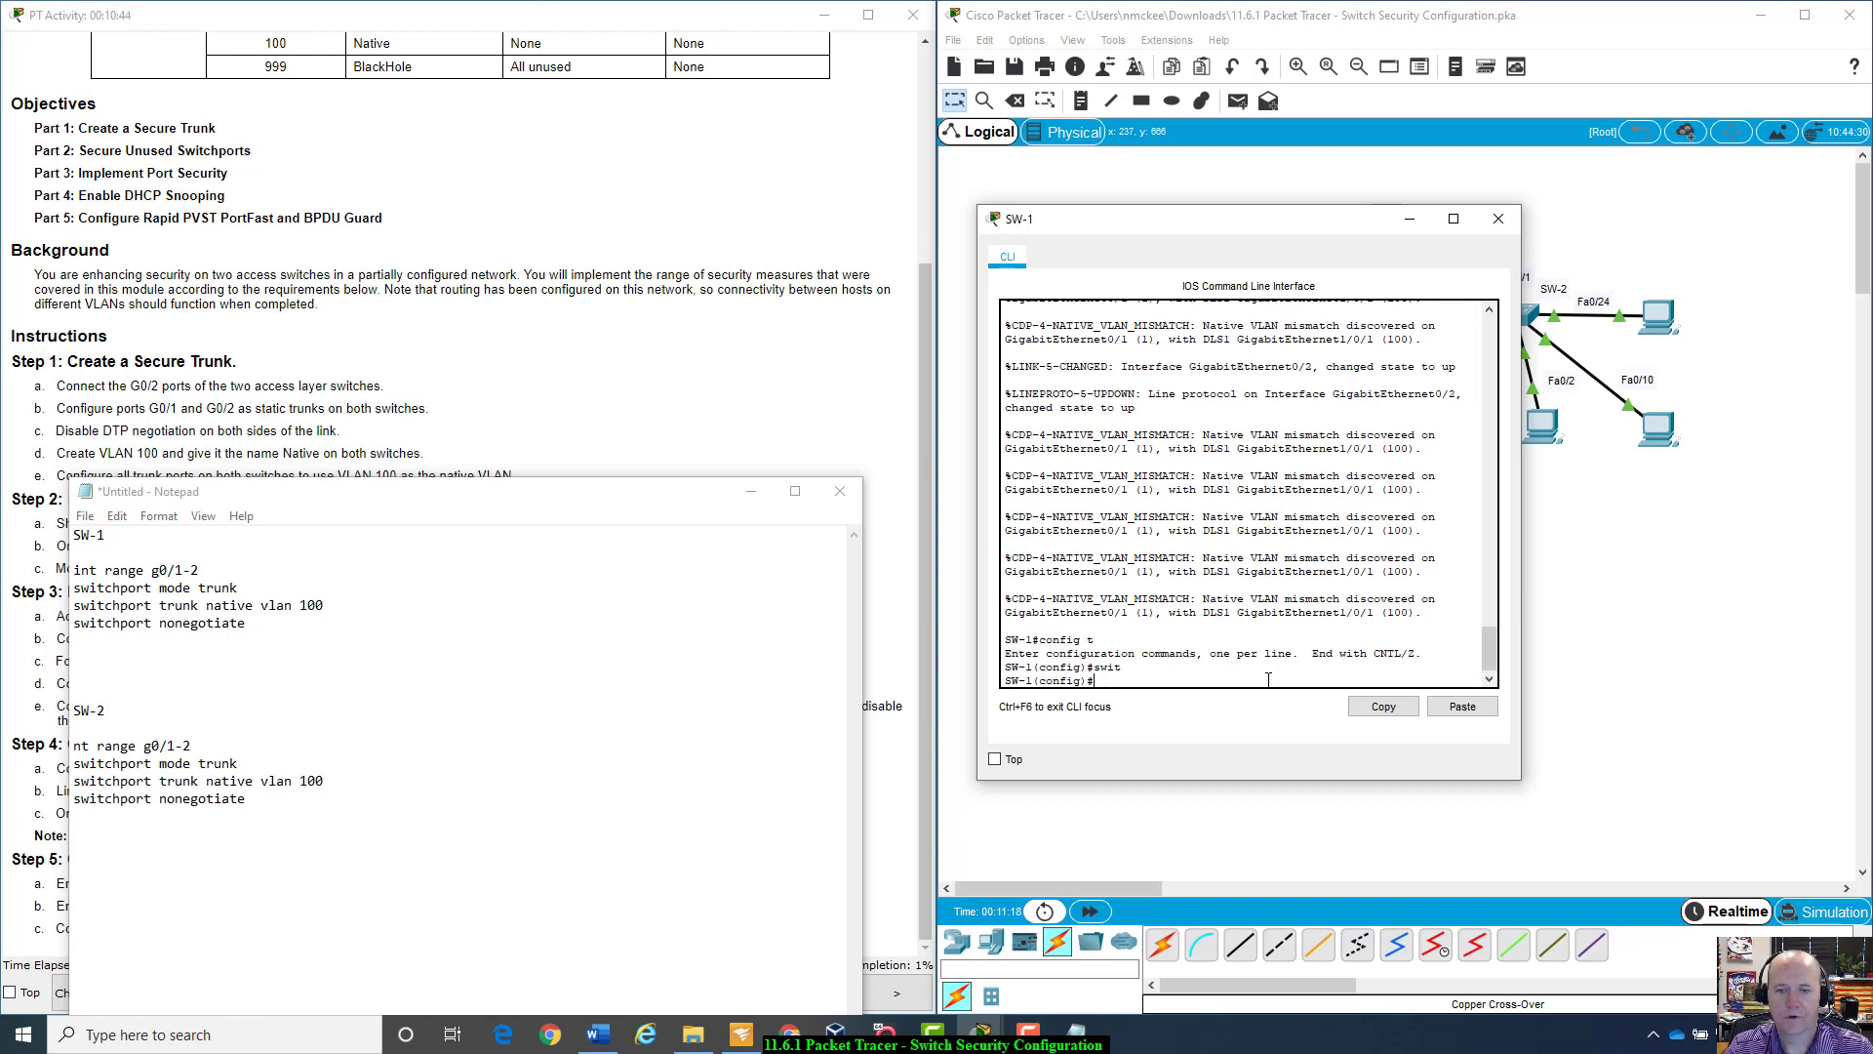
# Step: Enter interface range configuration for SW-1's two gigabit ports with "int range g0/1-2"
pyautogui.write('int')
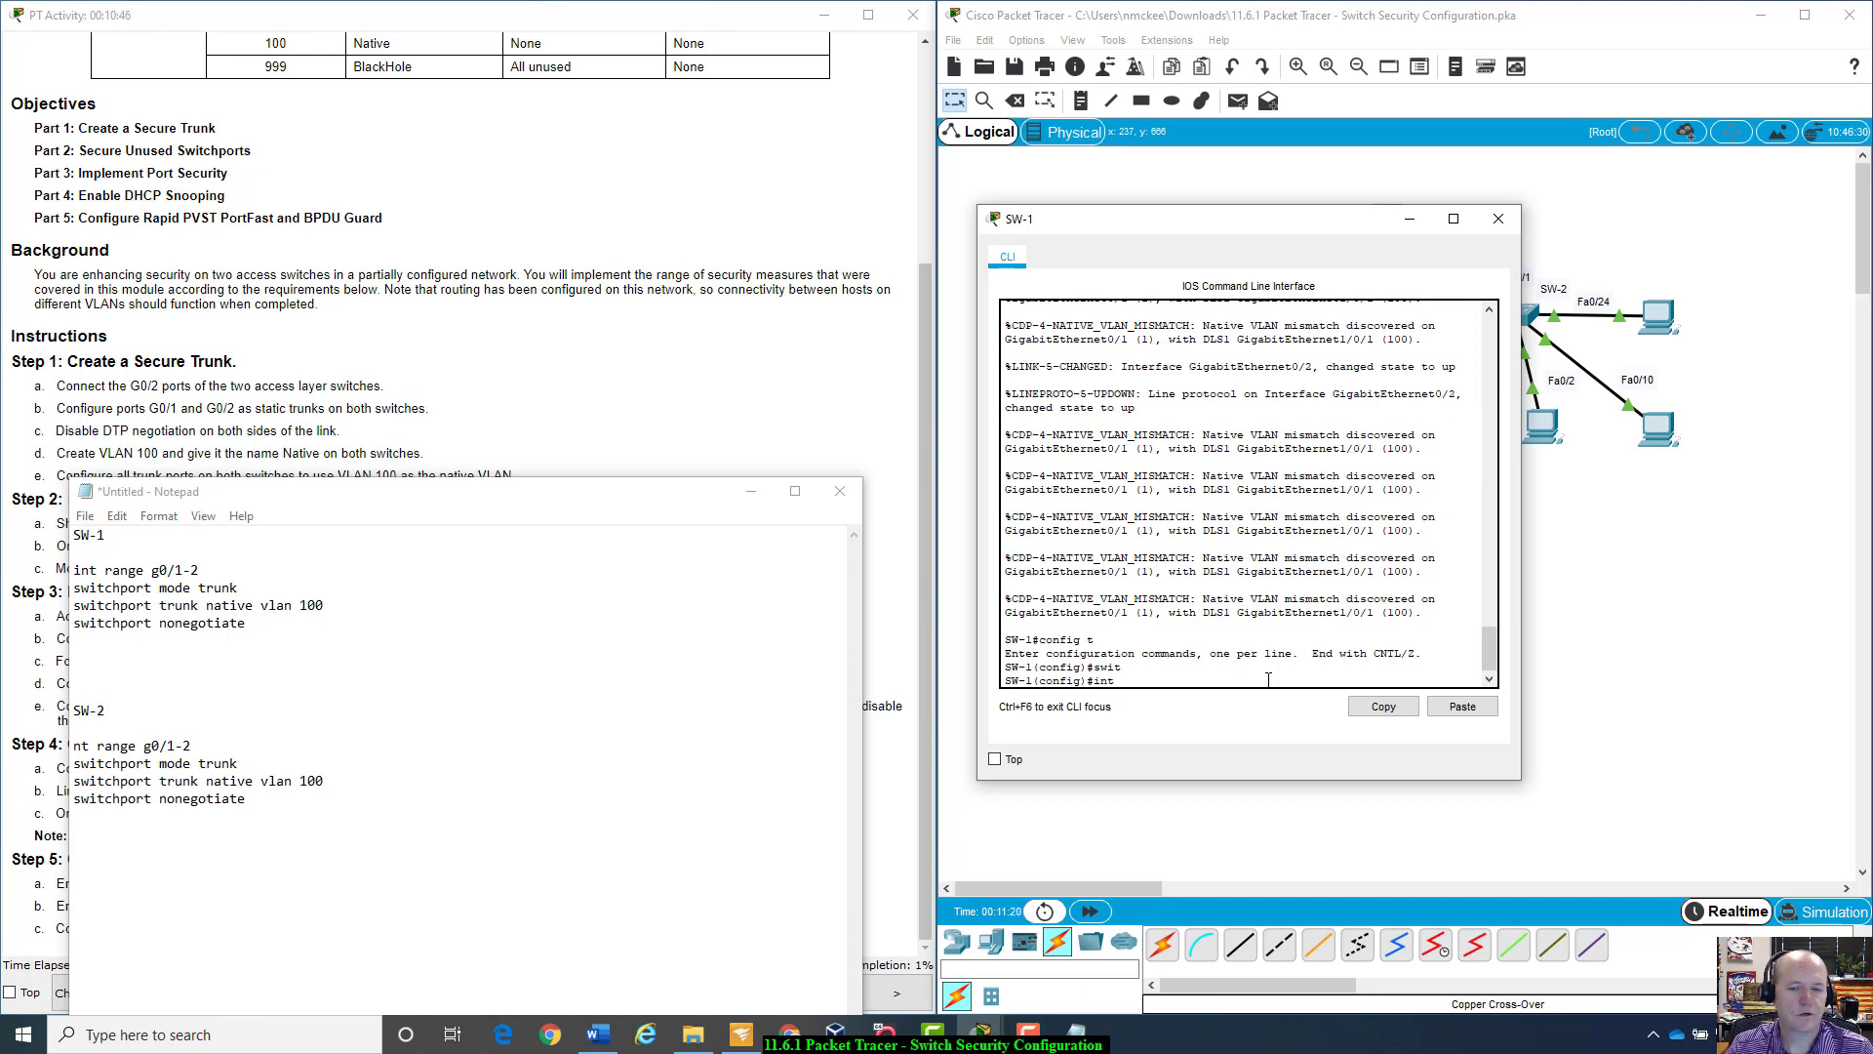
pyautogui.write(' range g0/1')
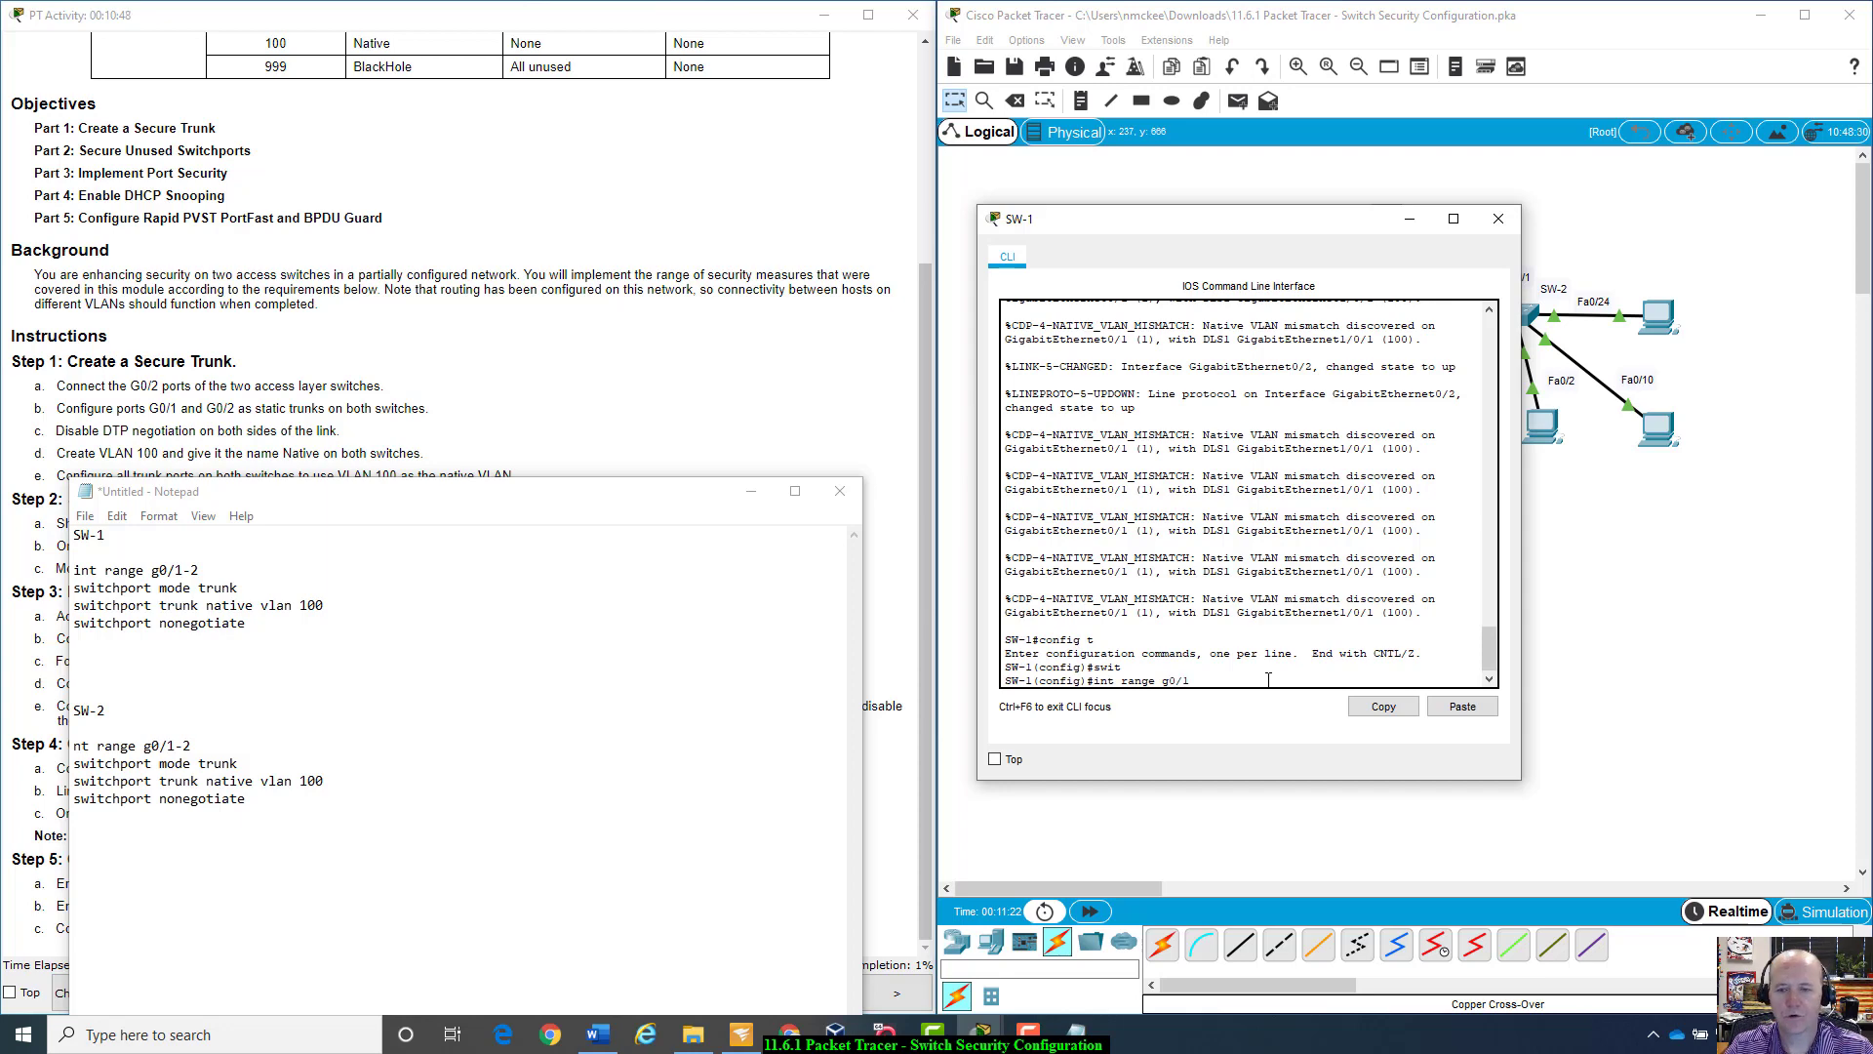
pyautogui.write('-2')
pyautogui.press('Return')
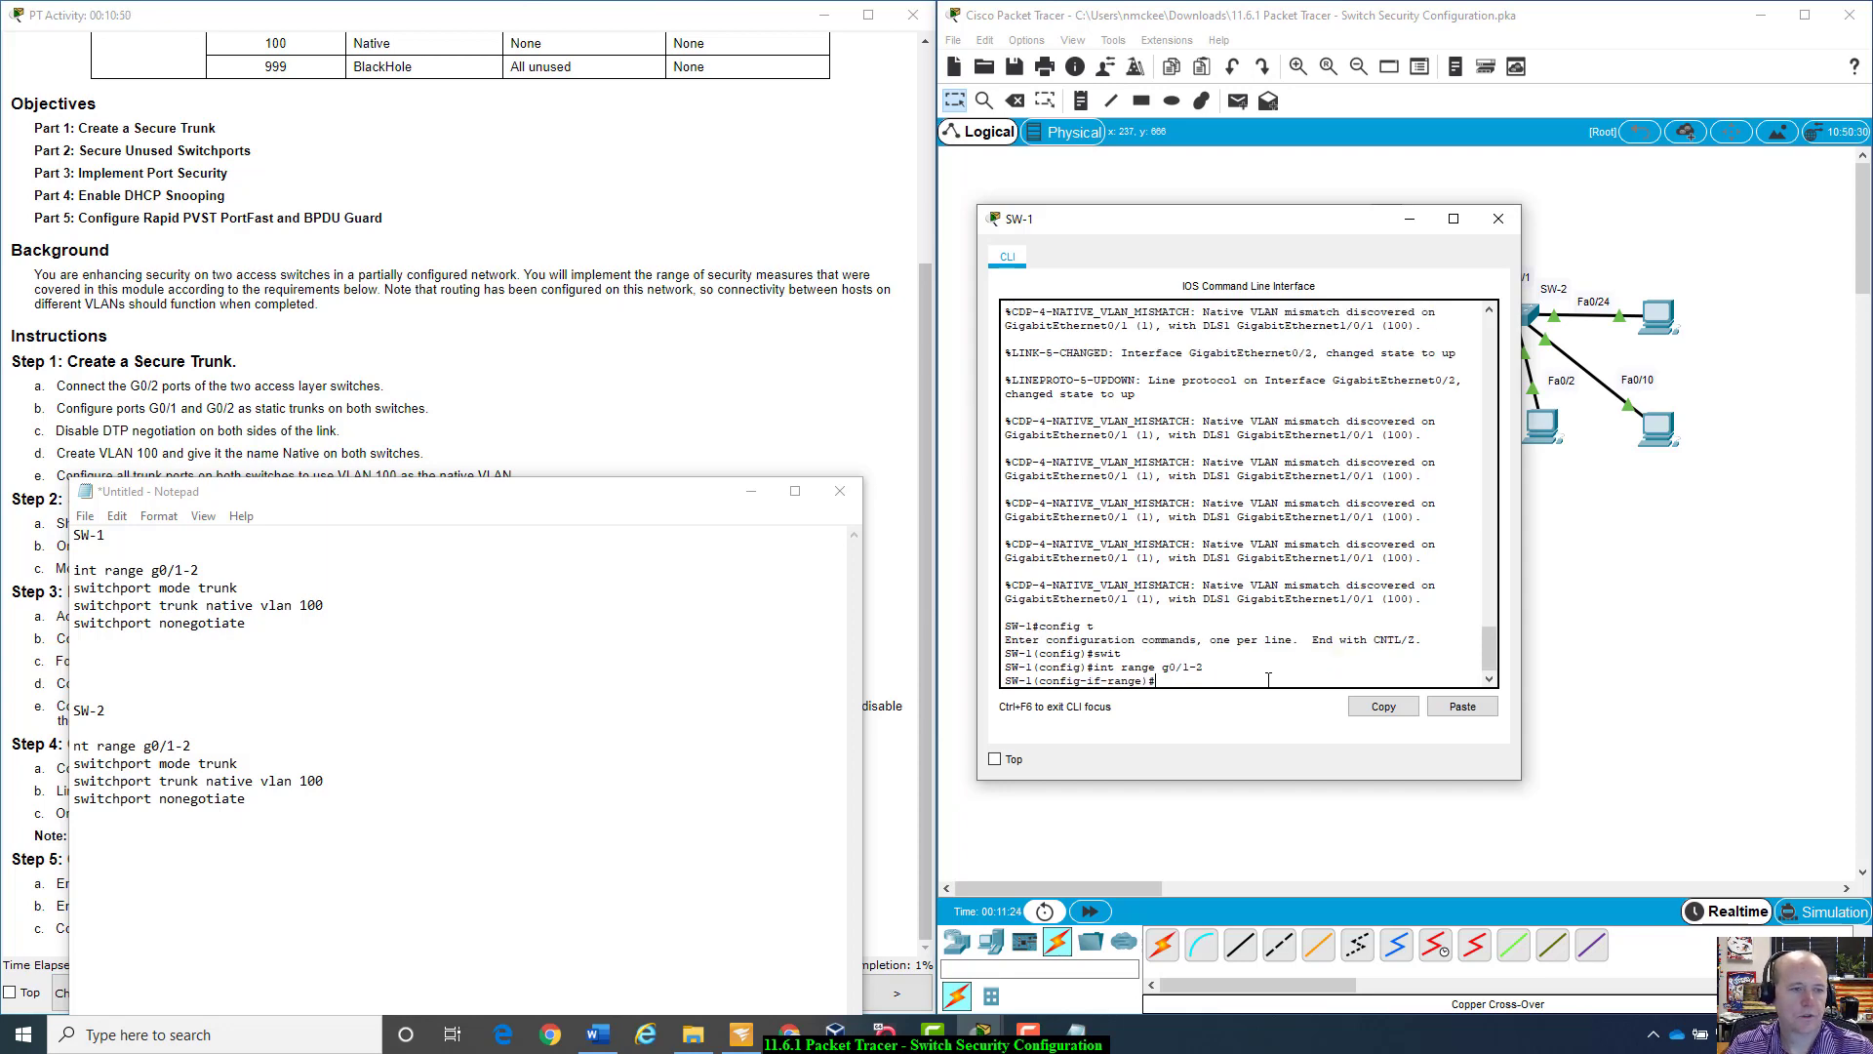
# Step: Set SW-1's g0/1-2 ports to static trunking with "switchport mode trunk"
pyautogui.write('swi')
pyautogui.press('Tab')
pyautogui.write('mod')
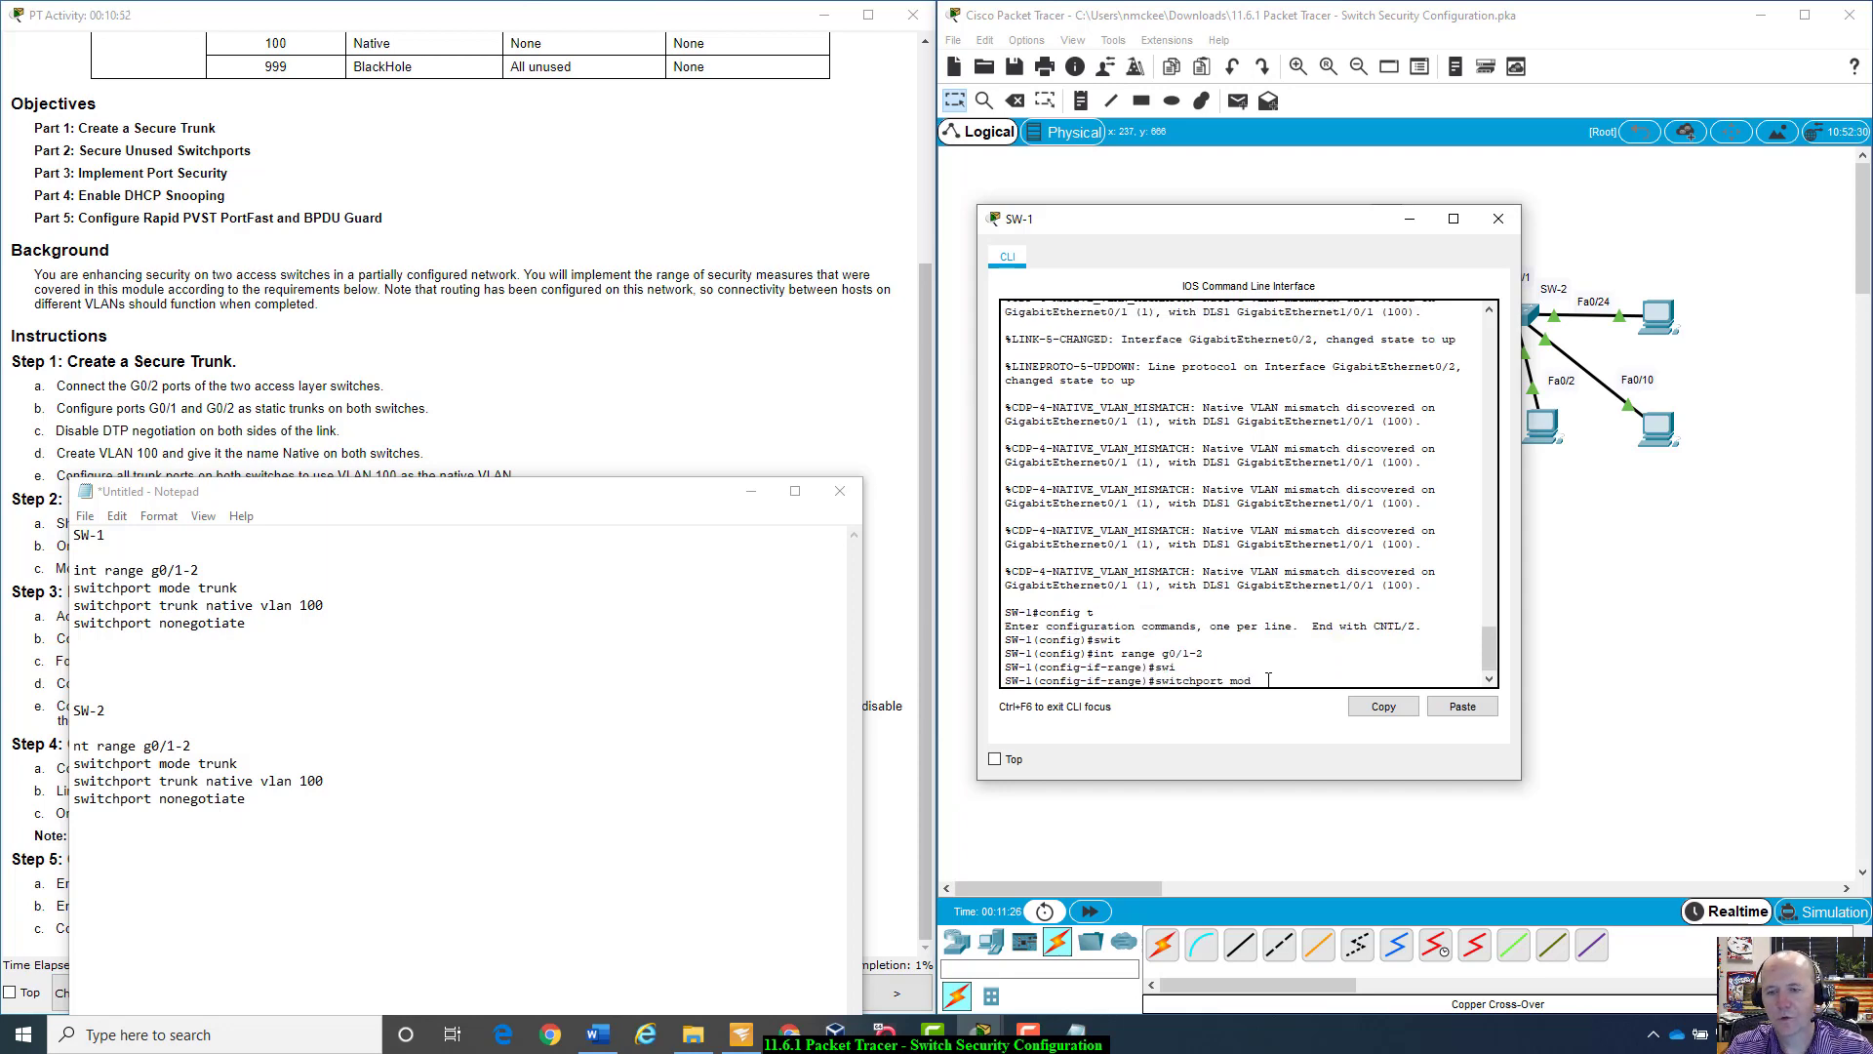
pyautogui.write('e trunk')
pyautogui.press('Return')
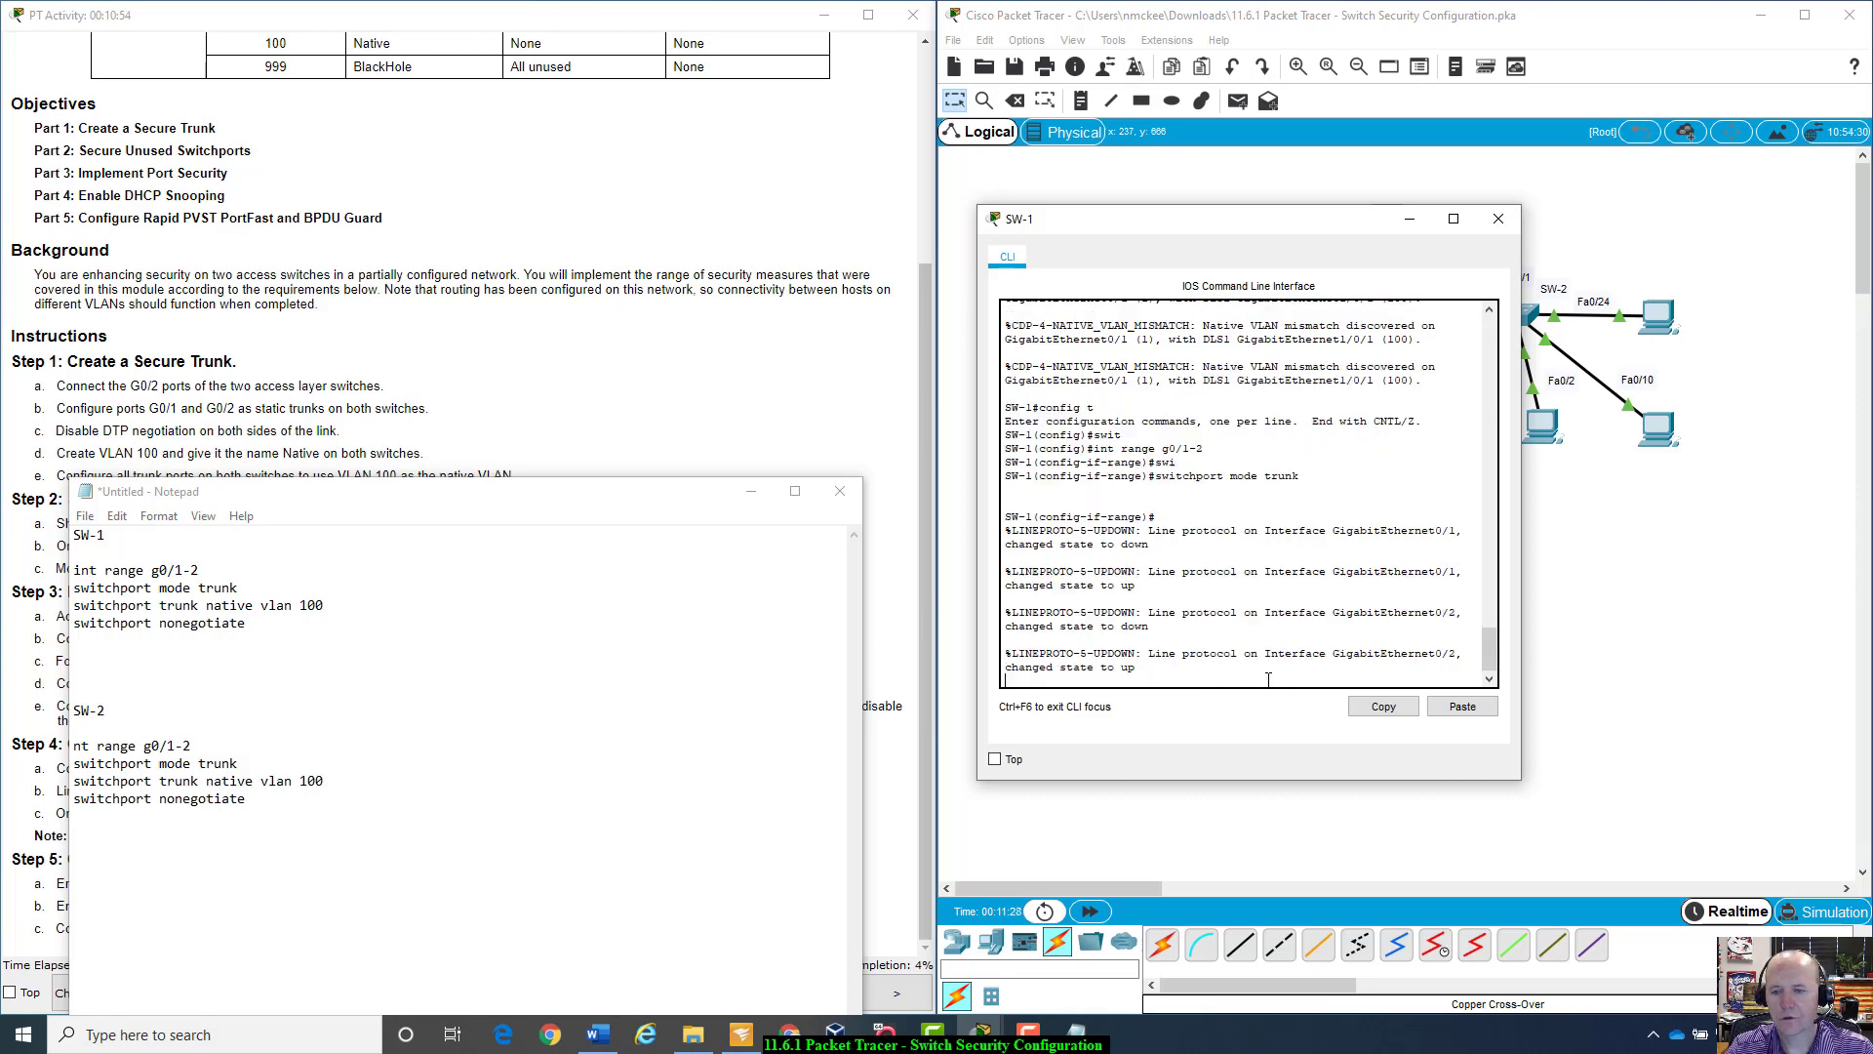
pyautogui.press('Return')
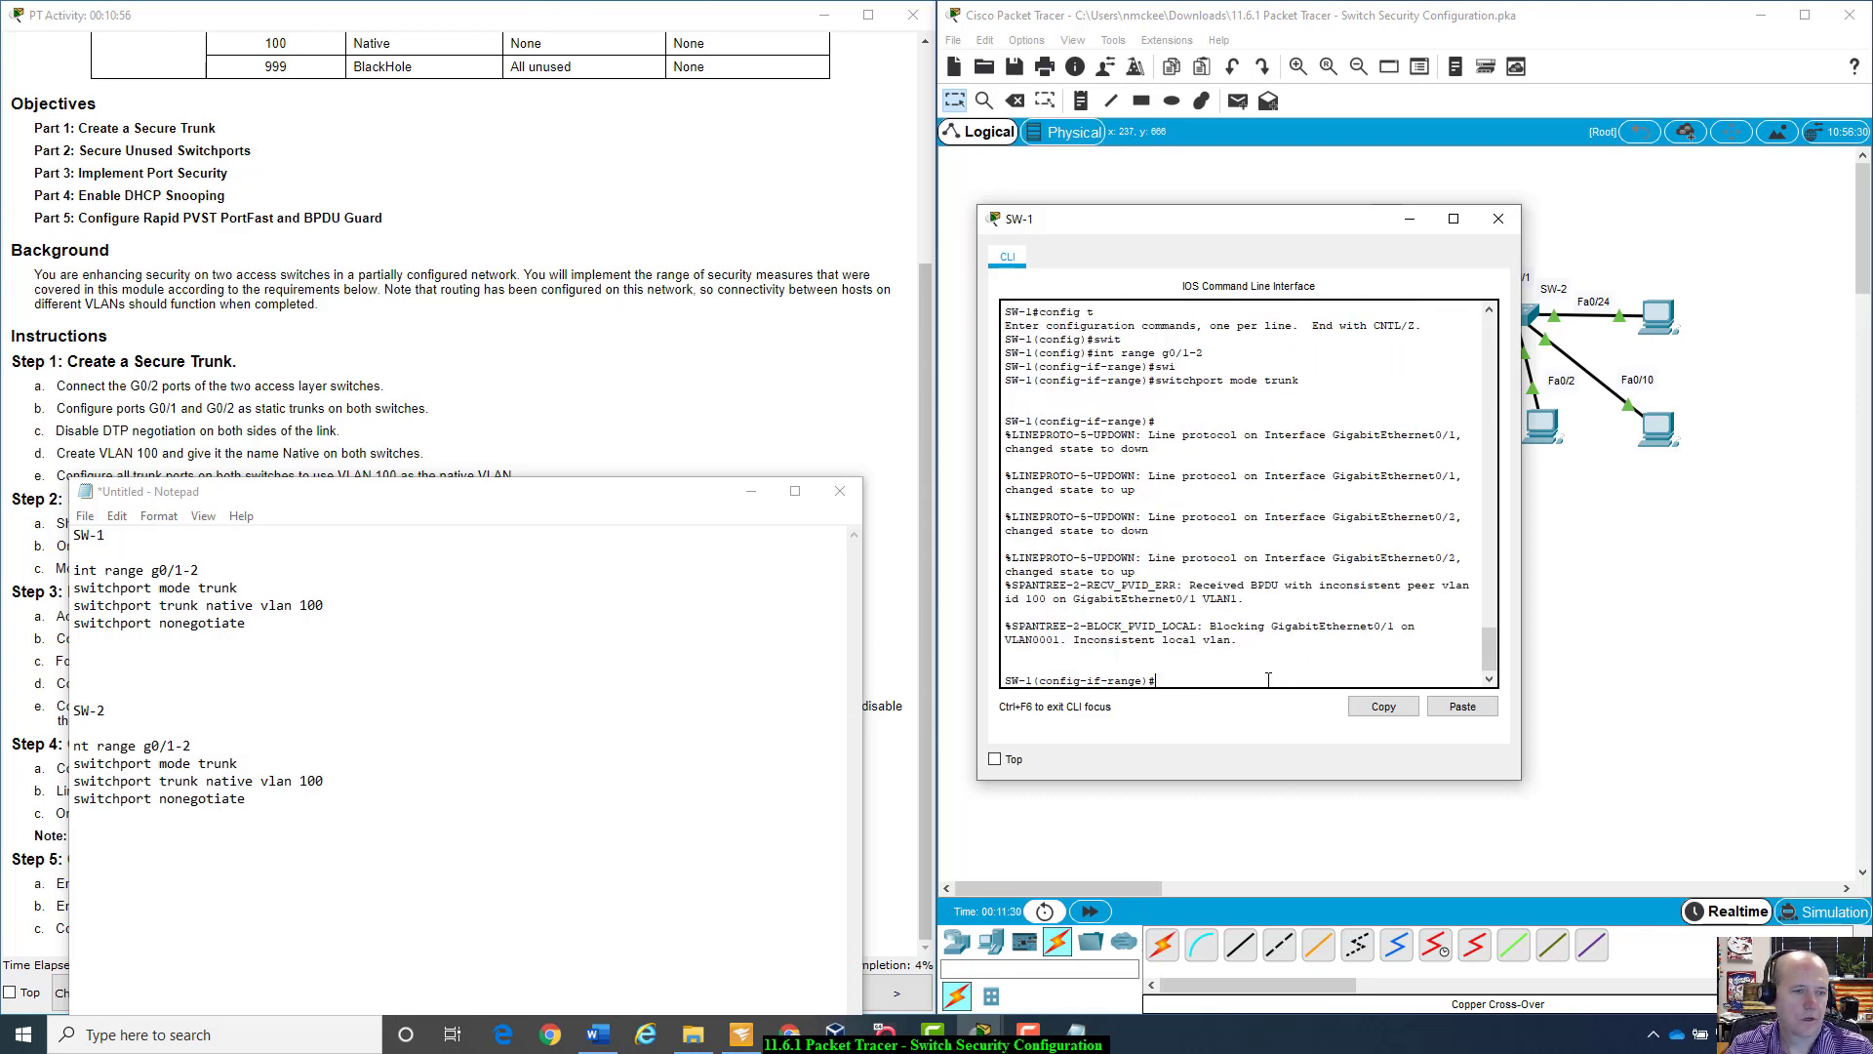
# Step: Assign VLAN 100 as the native VLAN on SW-1's g0/1-2 trunks with "switchport trunk native vlan 100"
pyautogui.write('sw')
pyautogui.press('Tab')
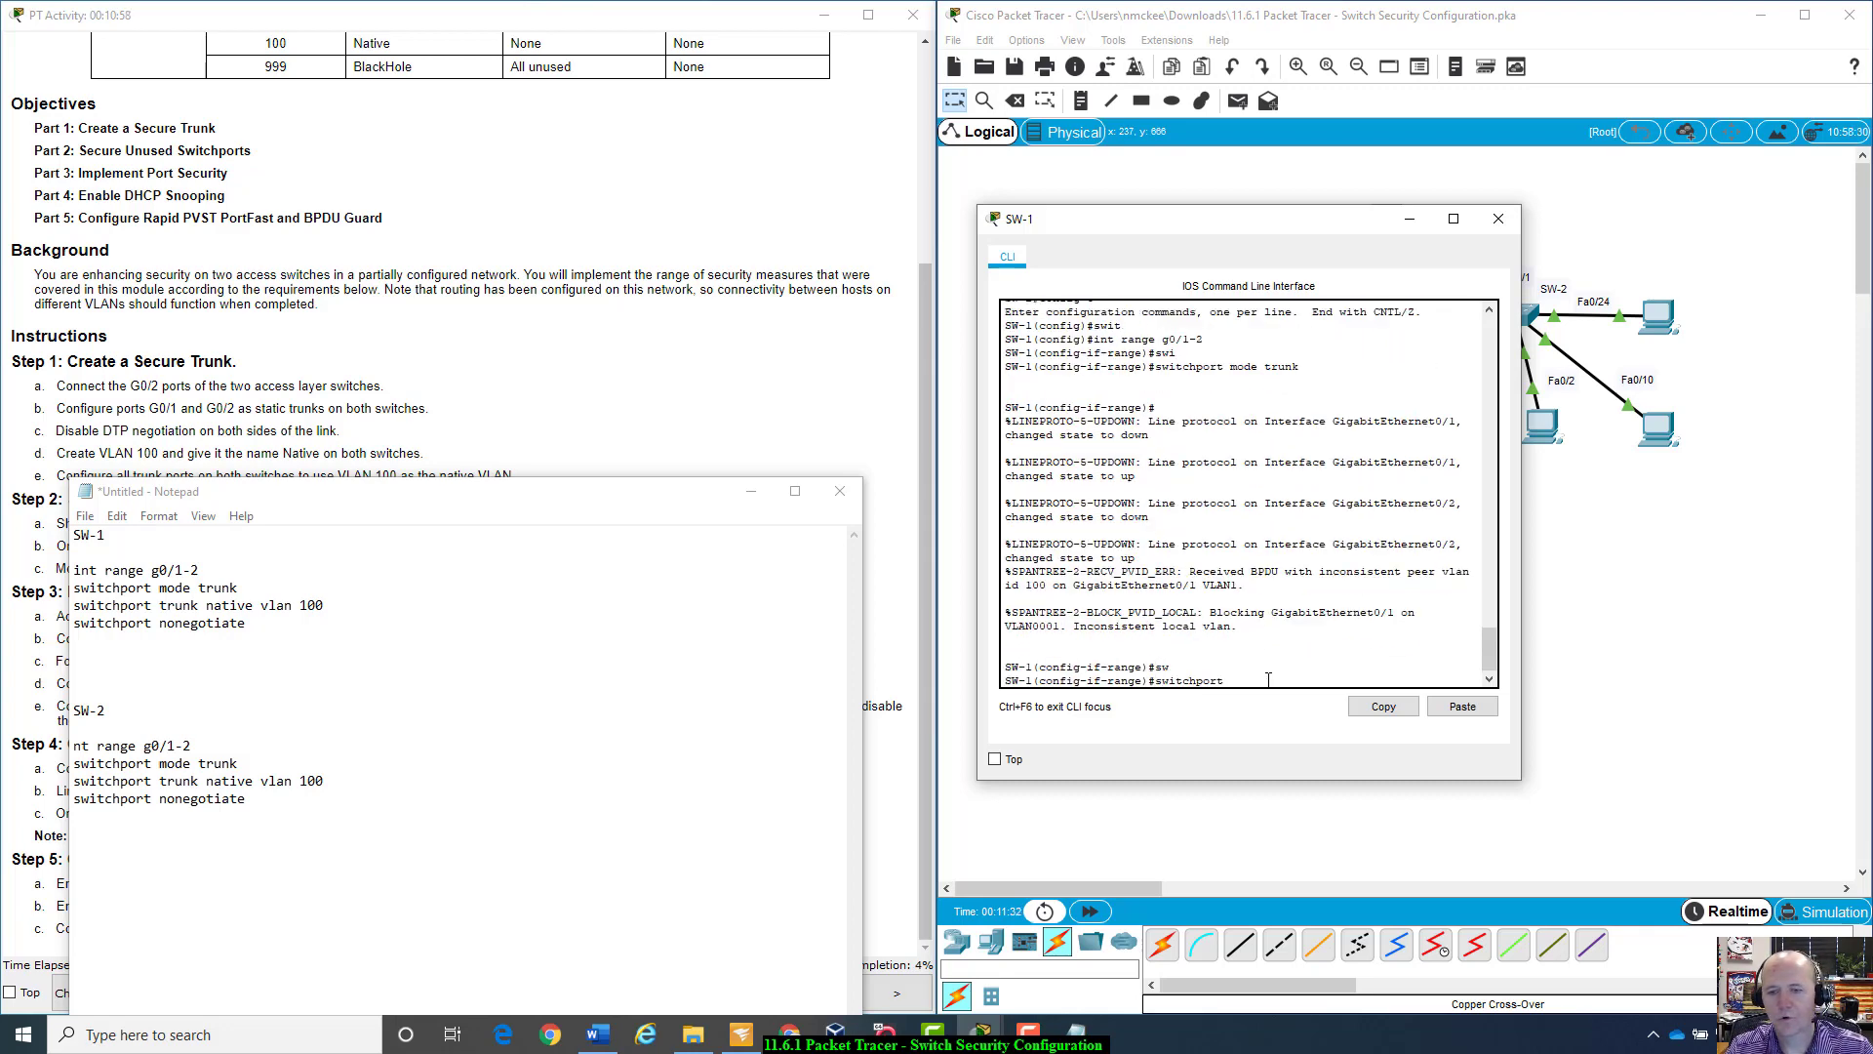
pyautogui.write('tru')
pyautogui.press('Tab')
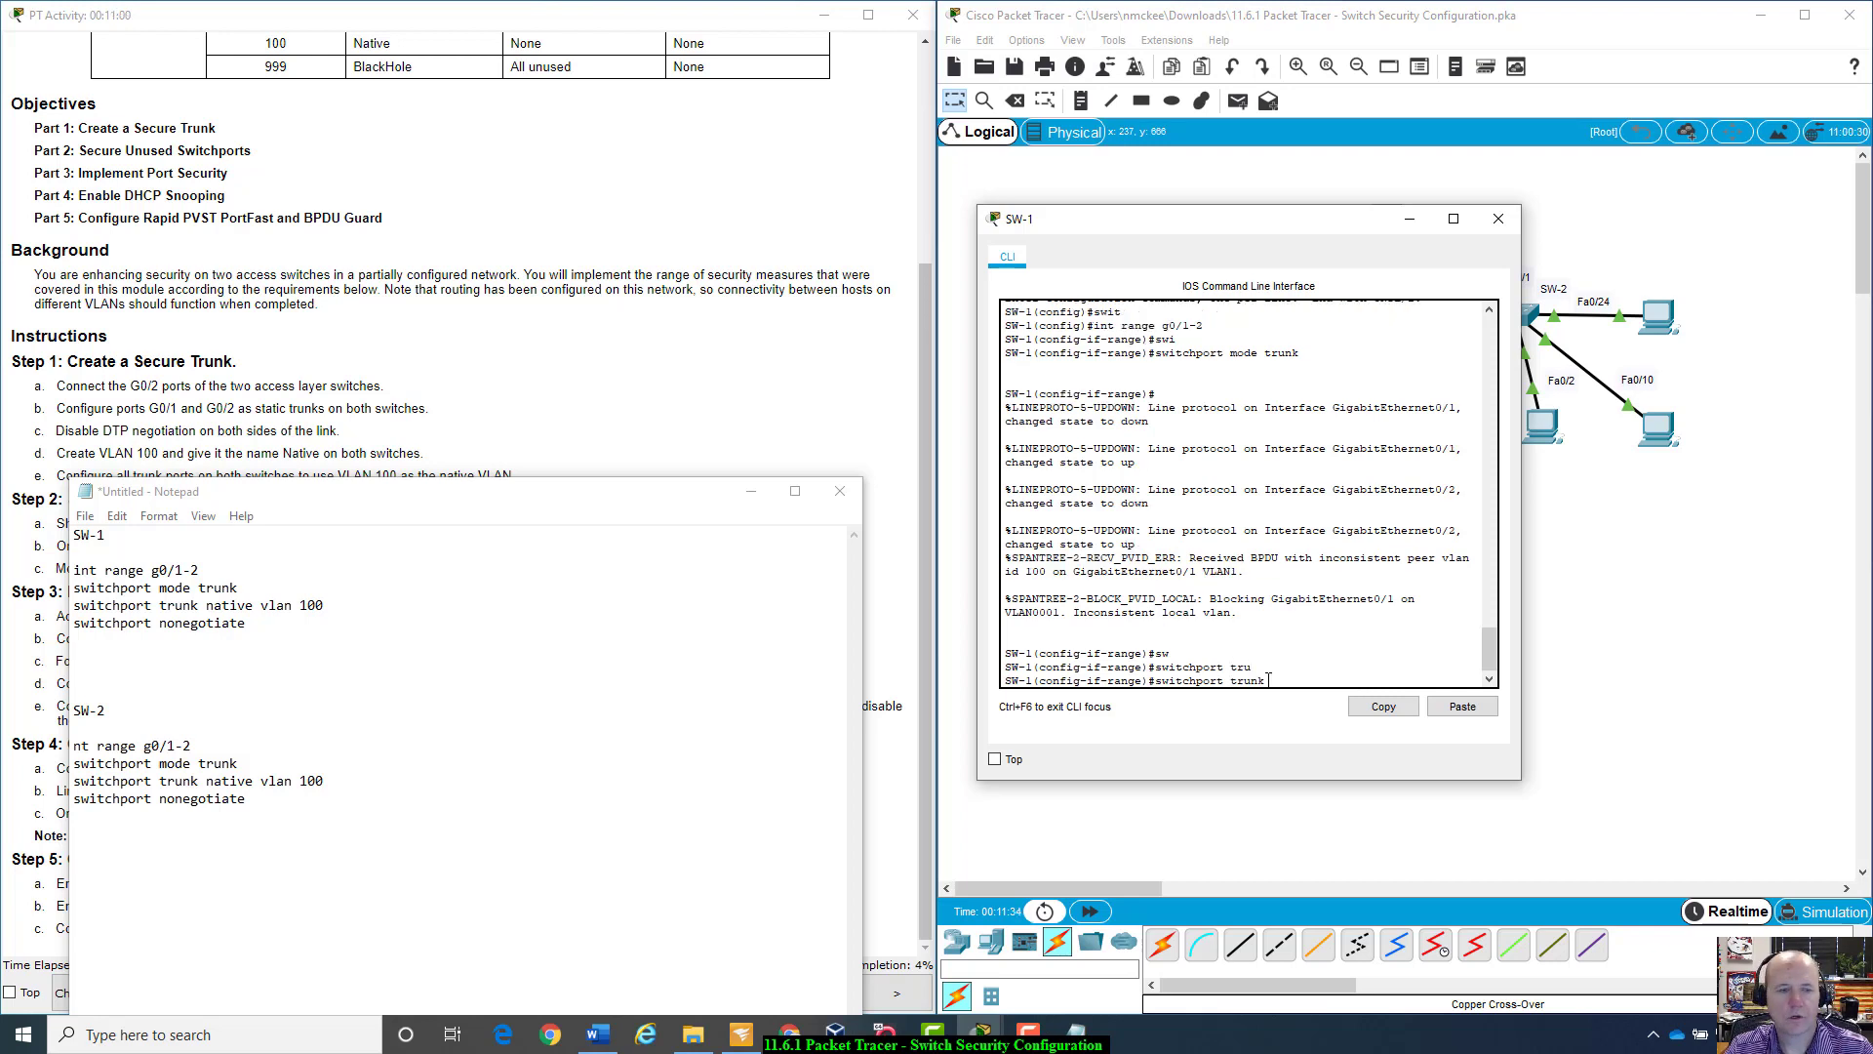
pyautogui.write('native vla')
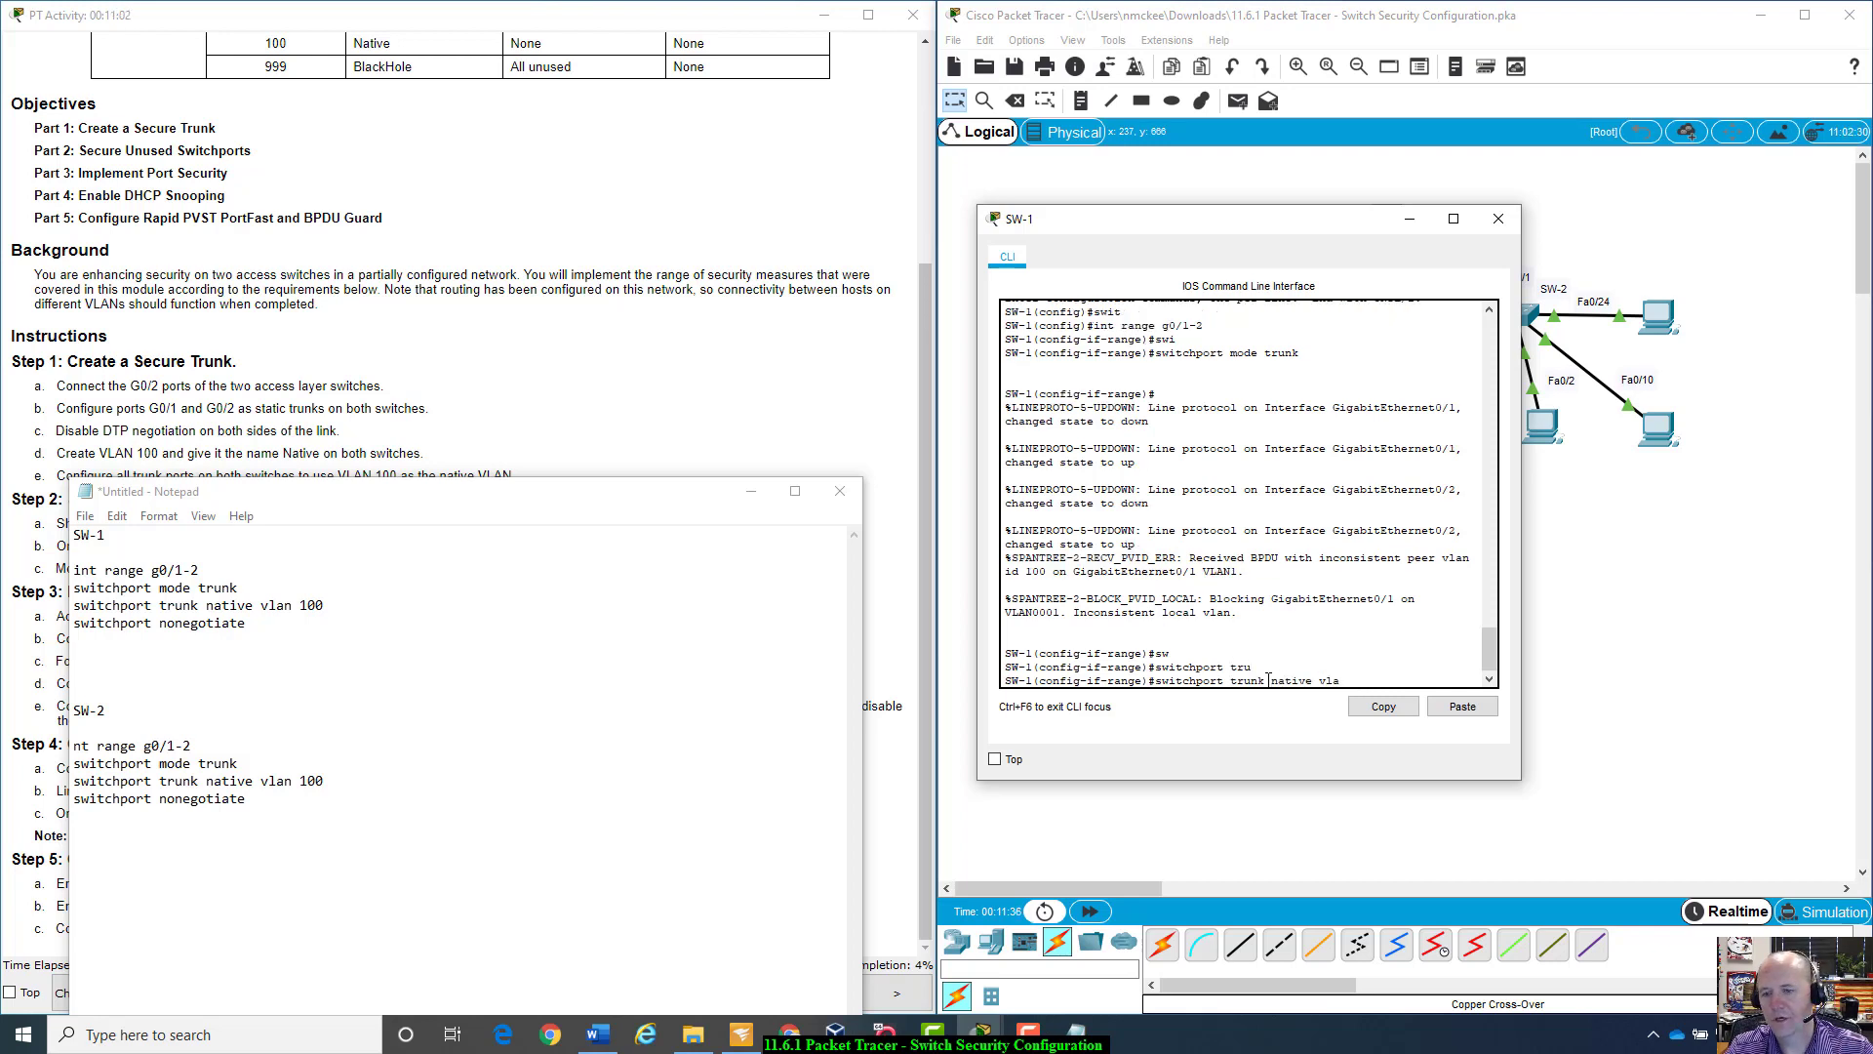
pyautogui.write('n 100')
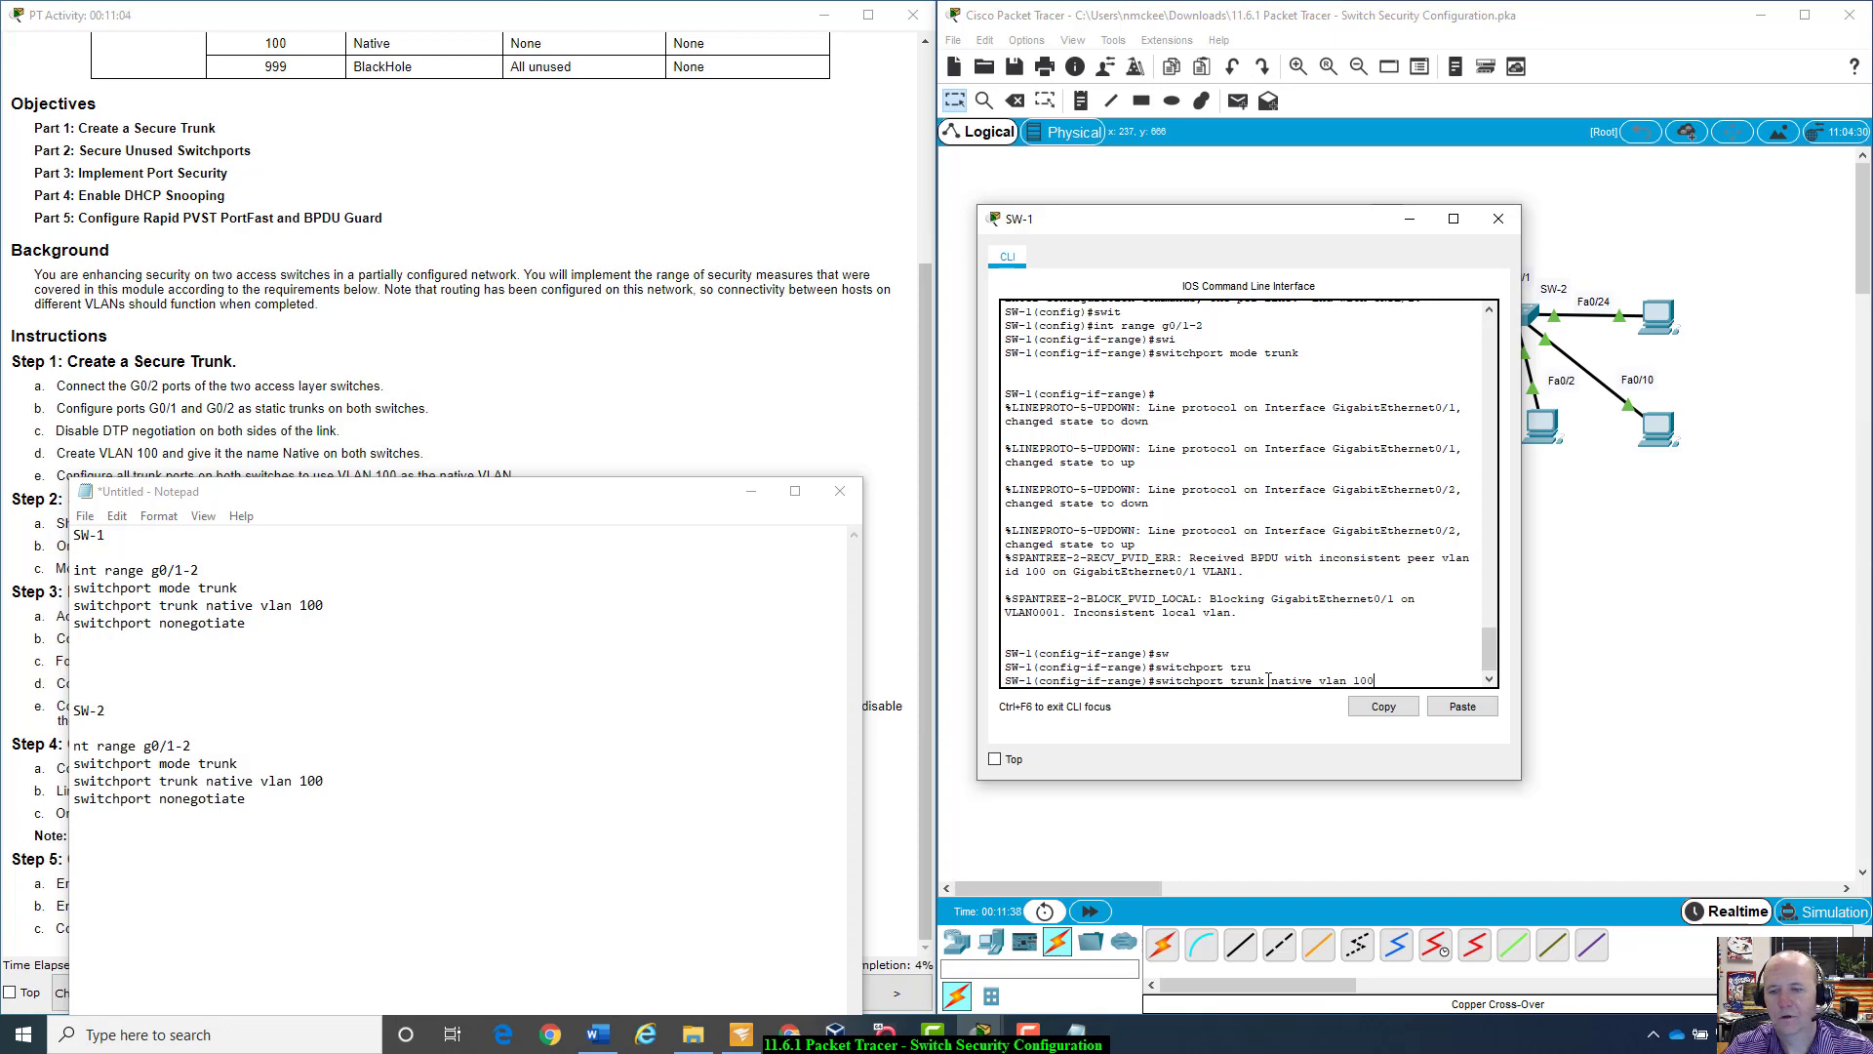
pyautogui.press('Return')
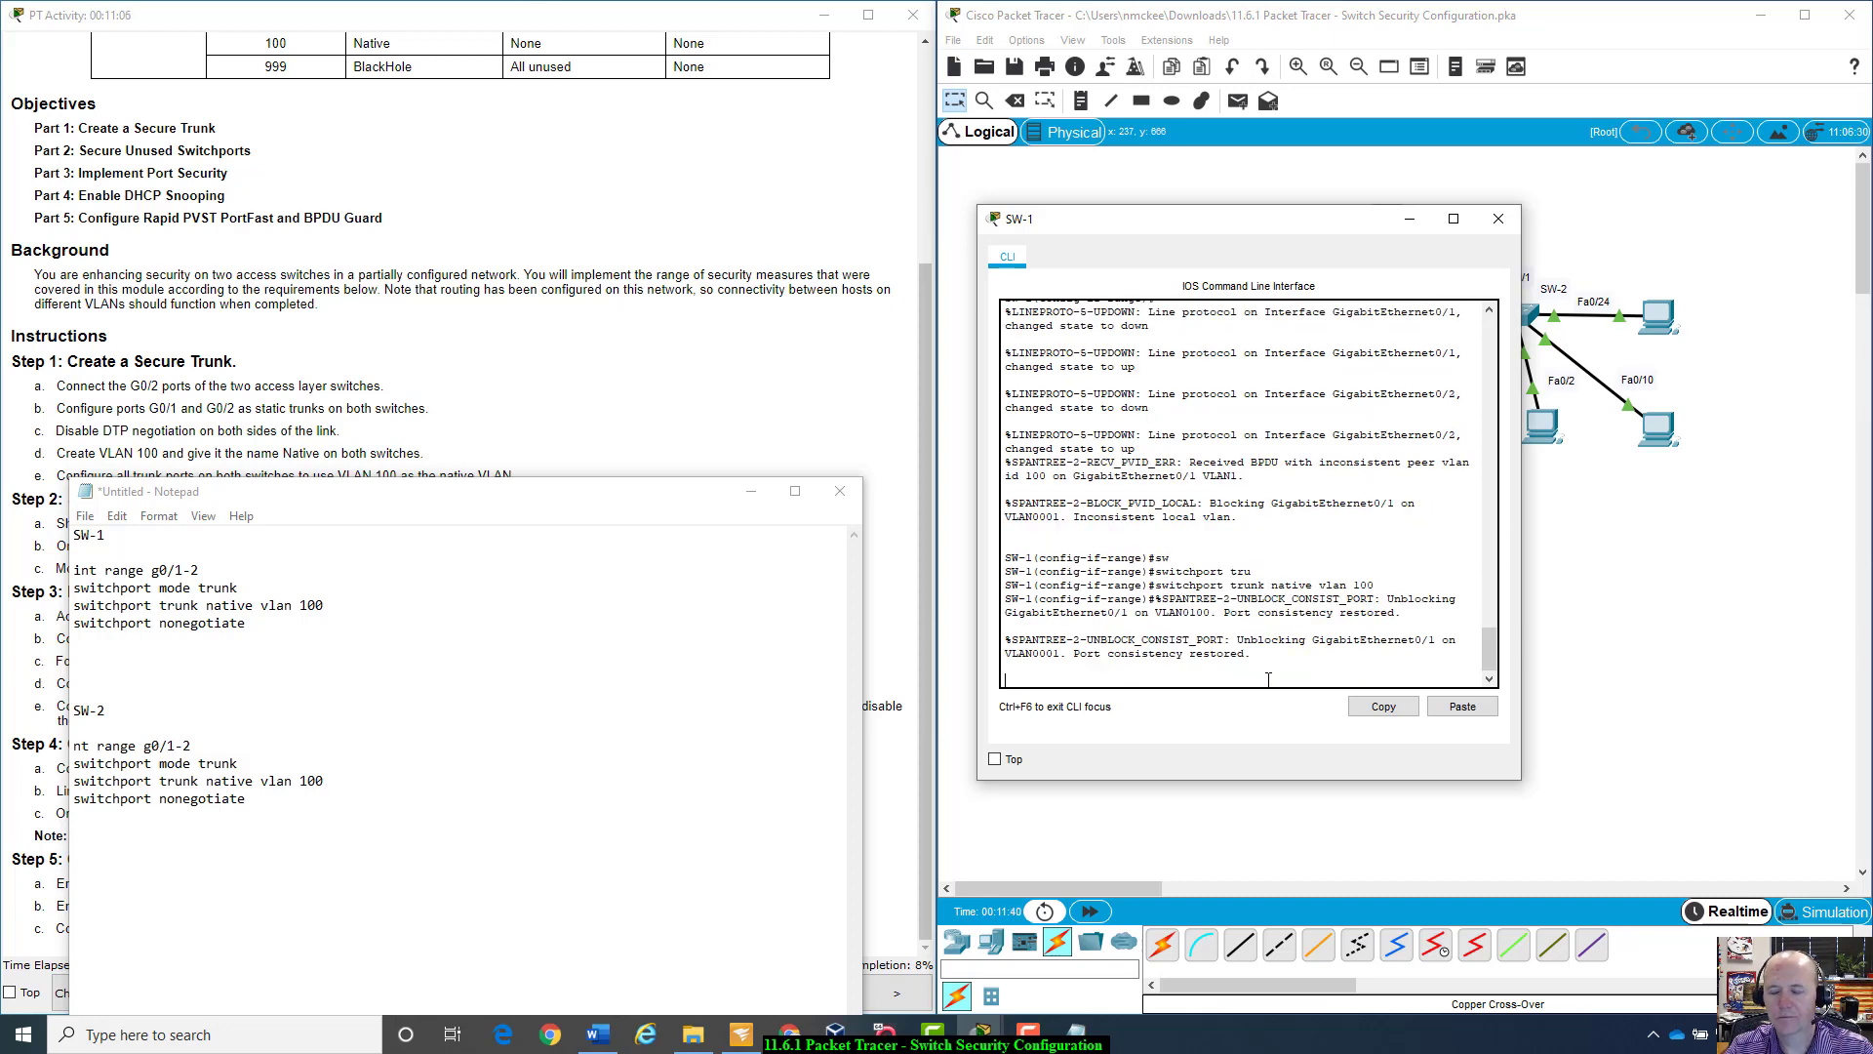
pyautogui.press('Return')
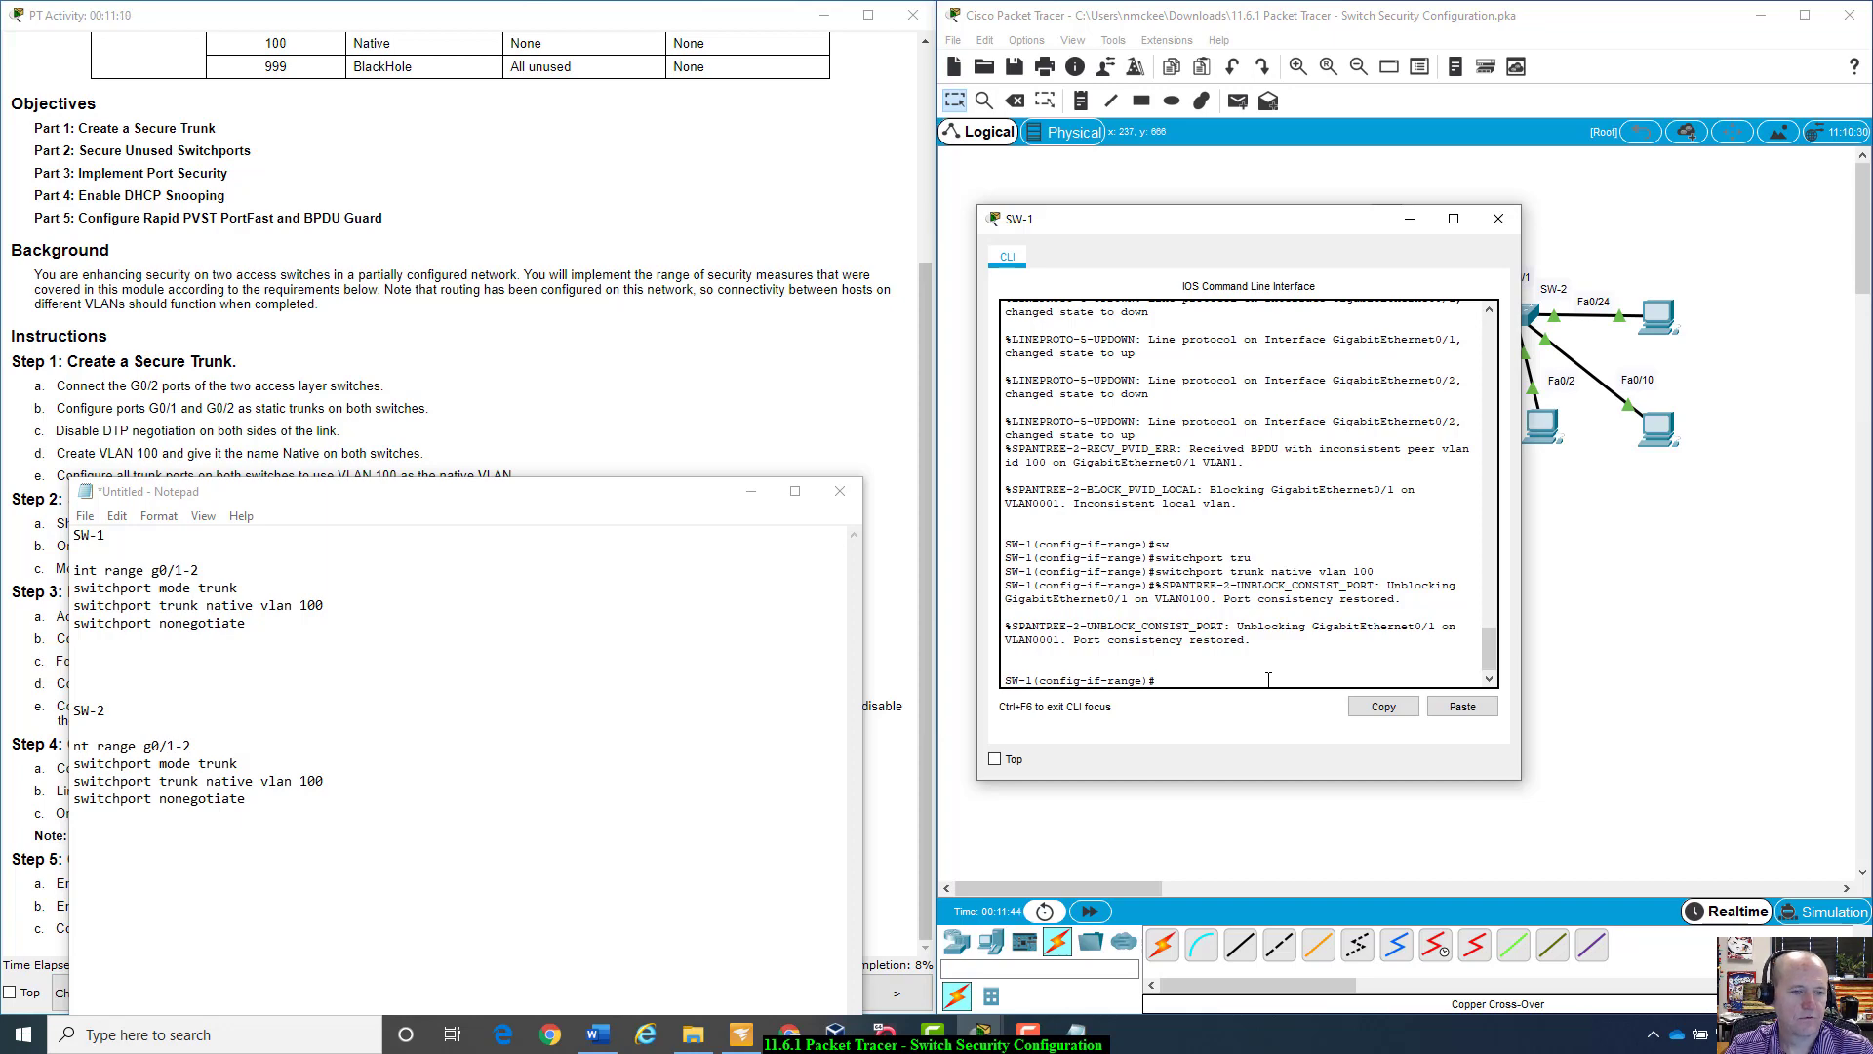
# Step: Disable DTP negotiation on SW-1's g0/1-2 ports with "switchport nonegotiate"
pyautogui.write('s')
pyautogui.press('Tab')
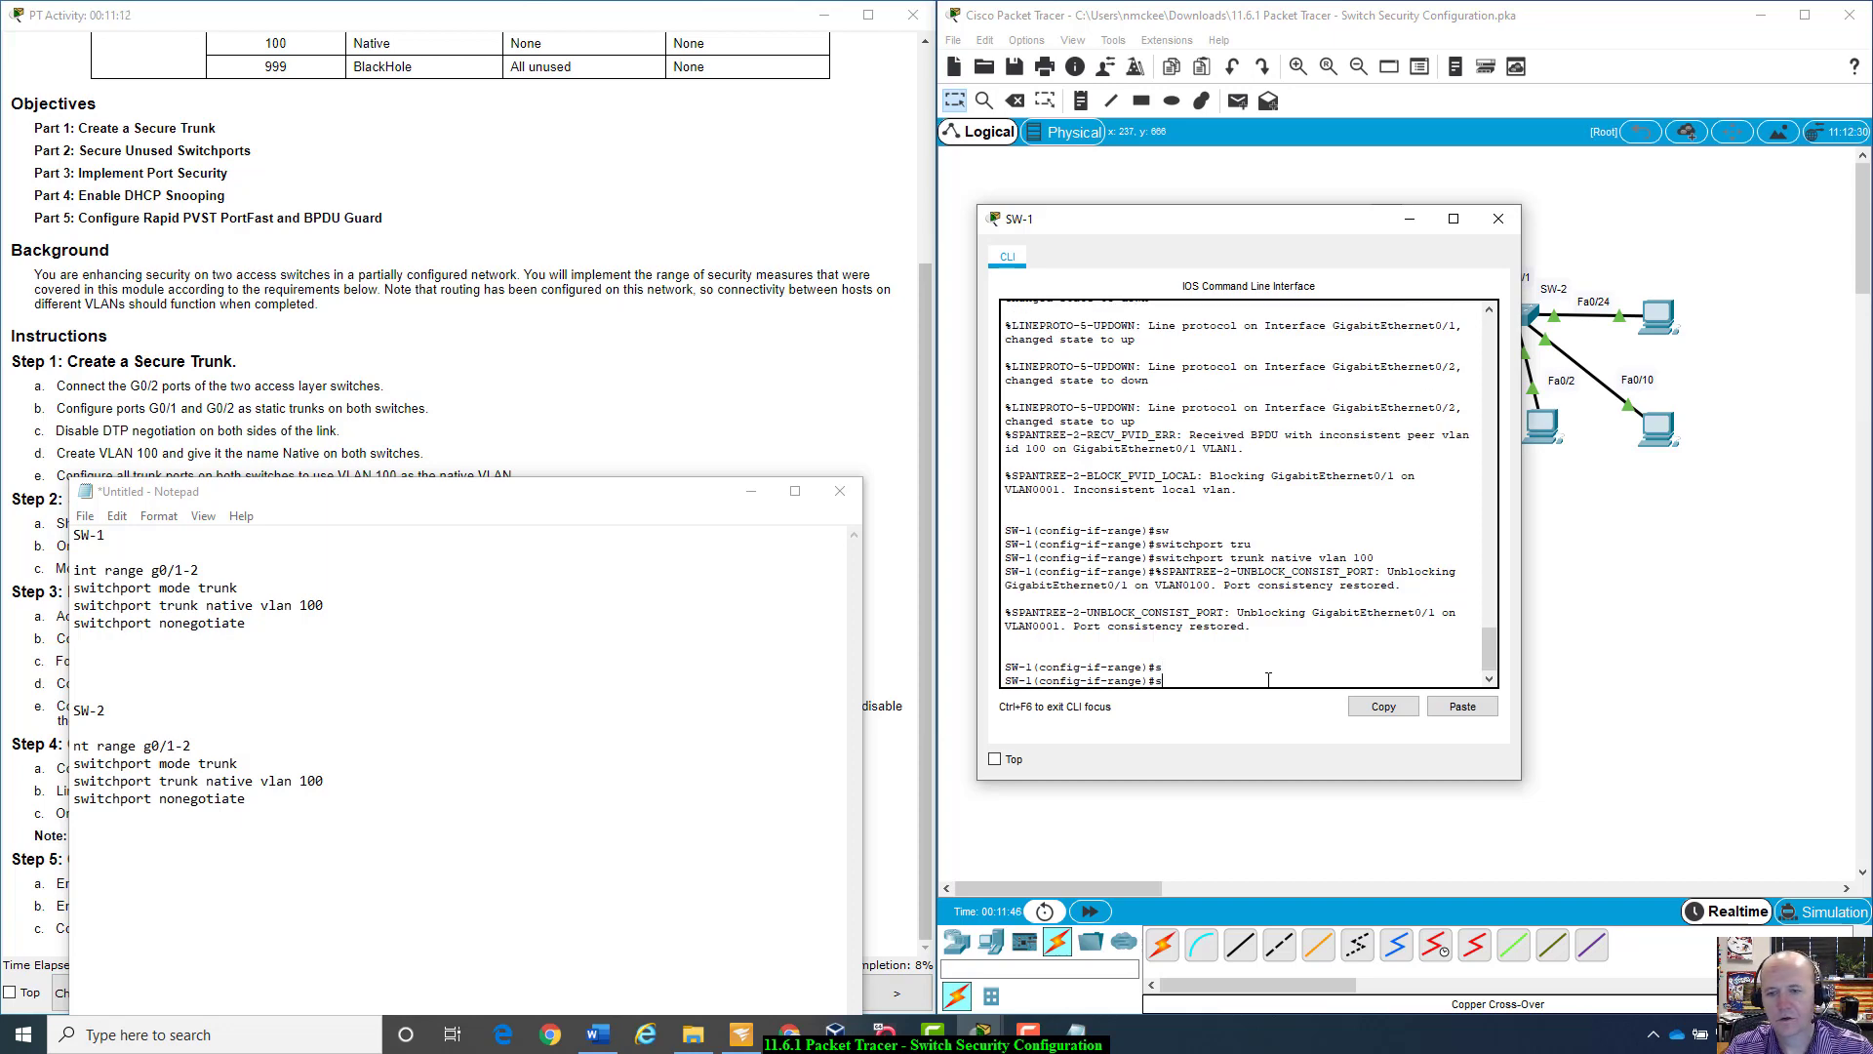
pyautogui.write('w')
pyautogui.press('Tab')
pyautogui.write('non')
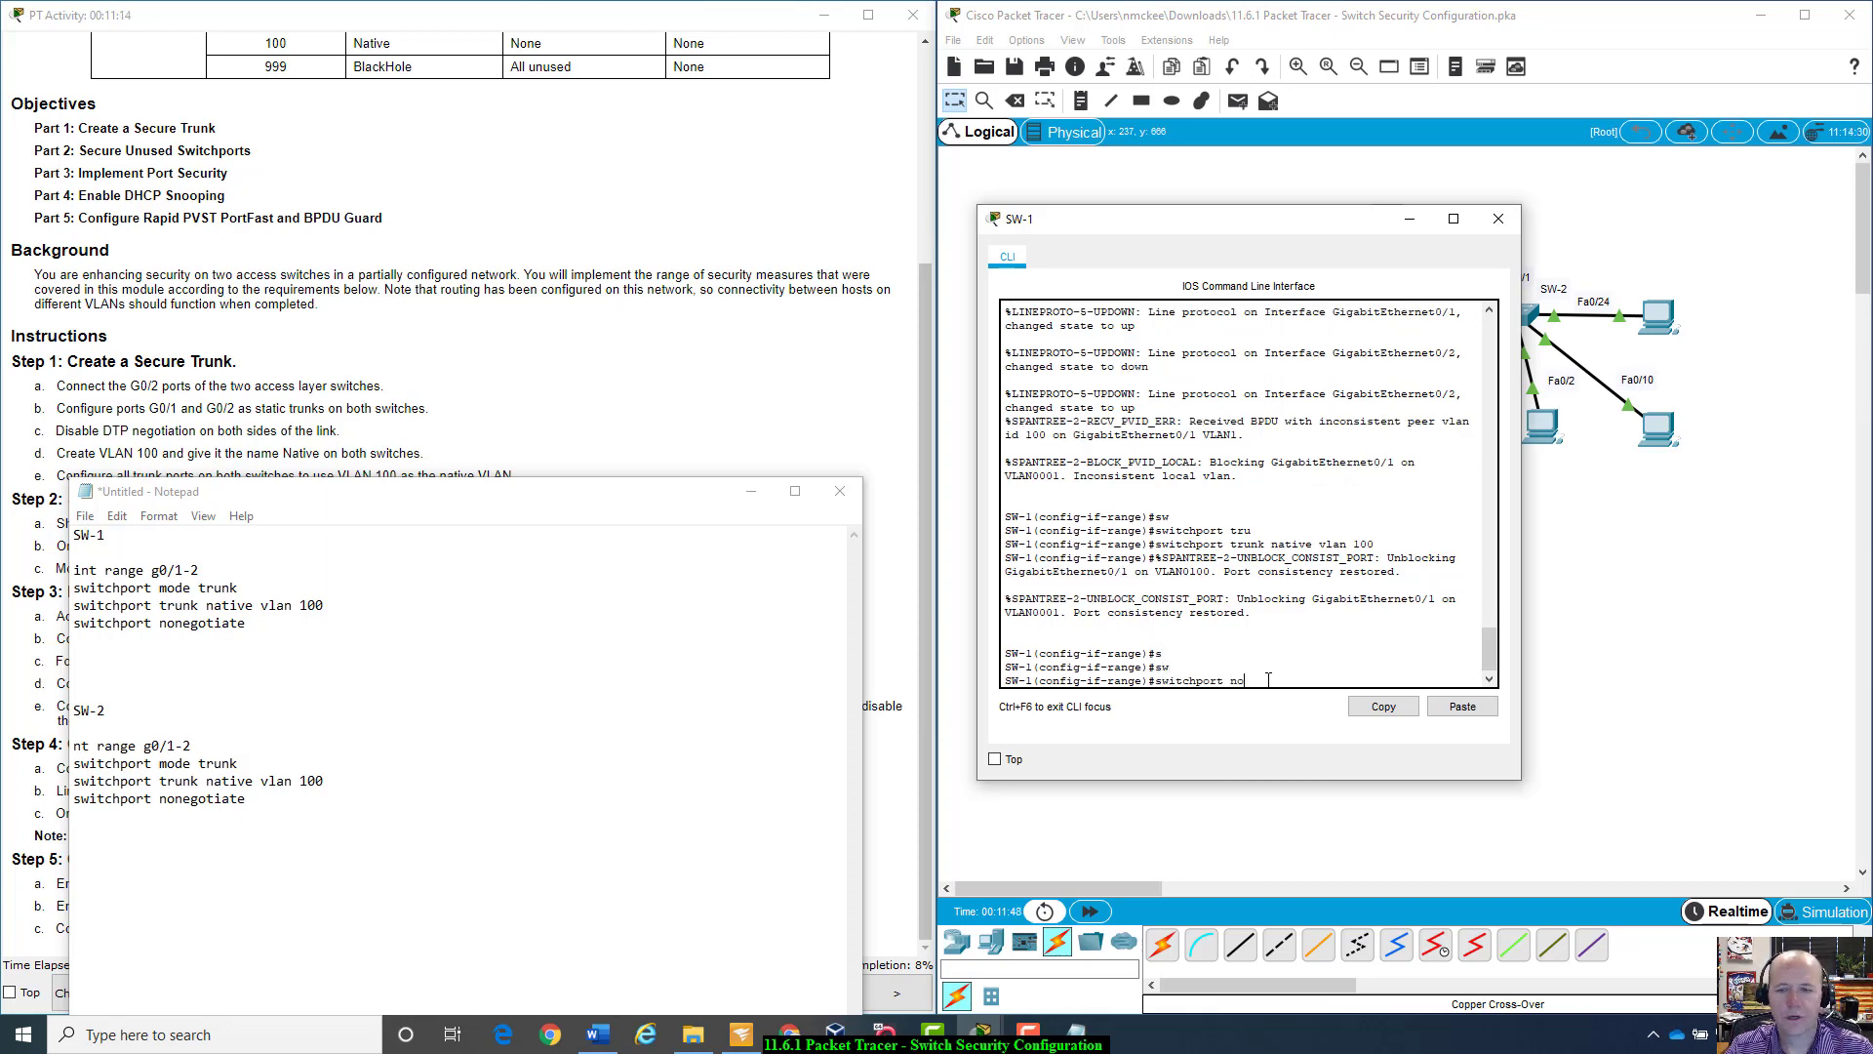
pyautogui.press('Tab')
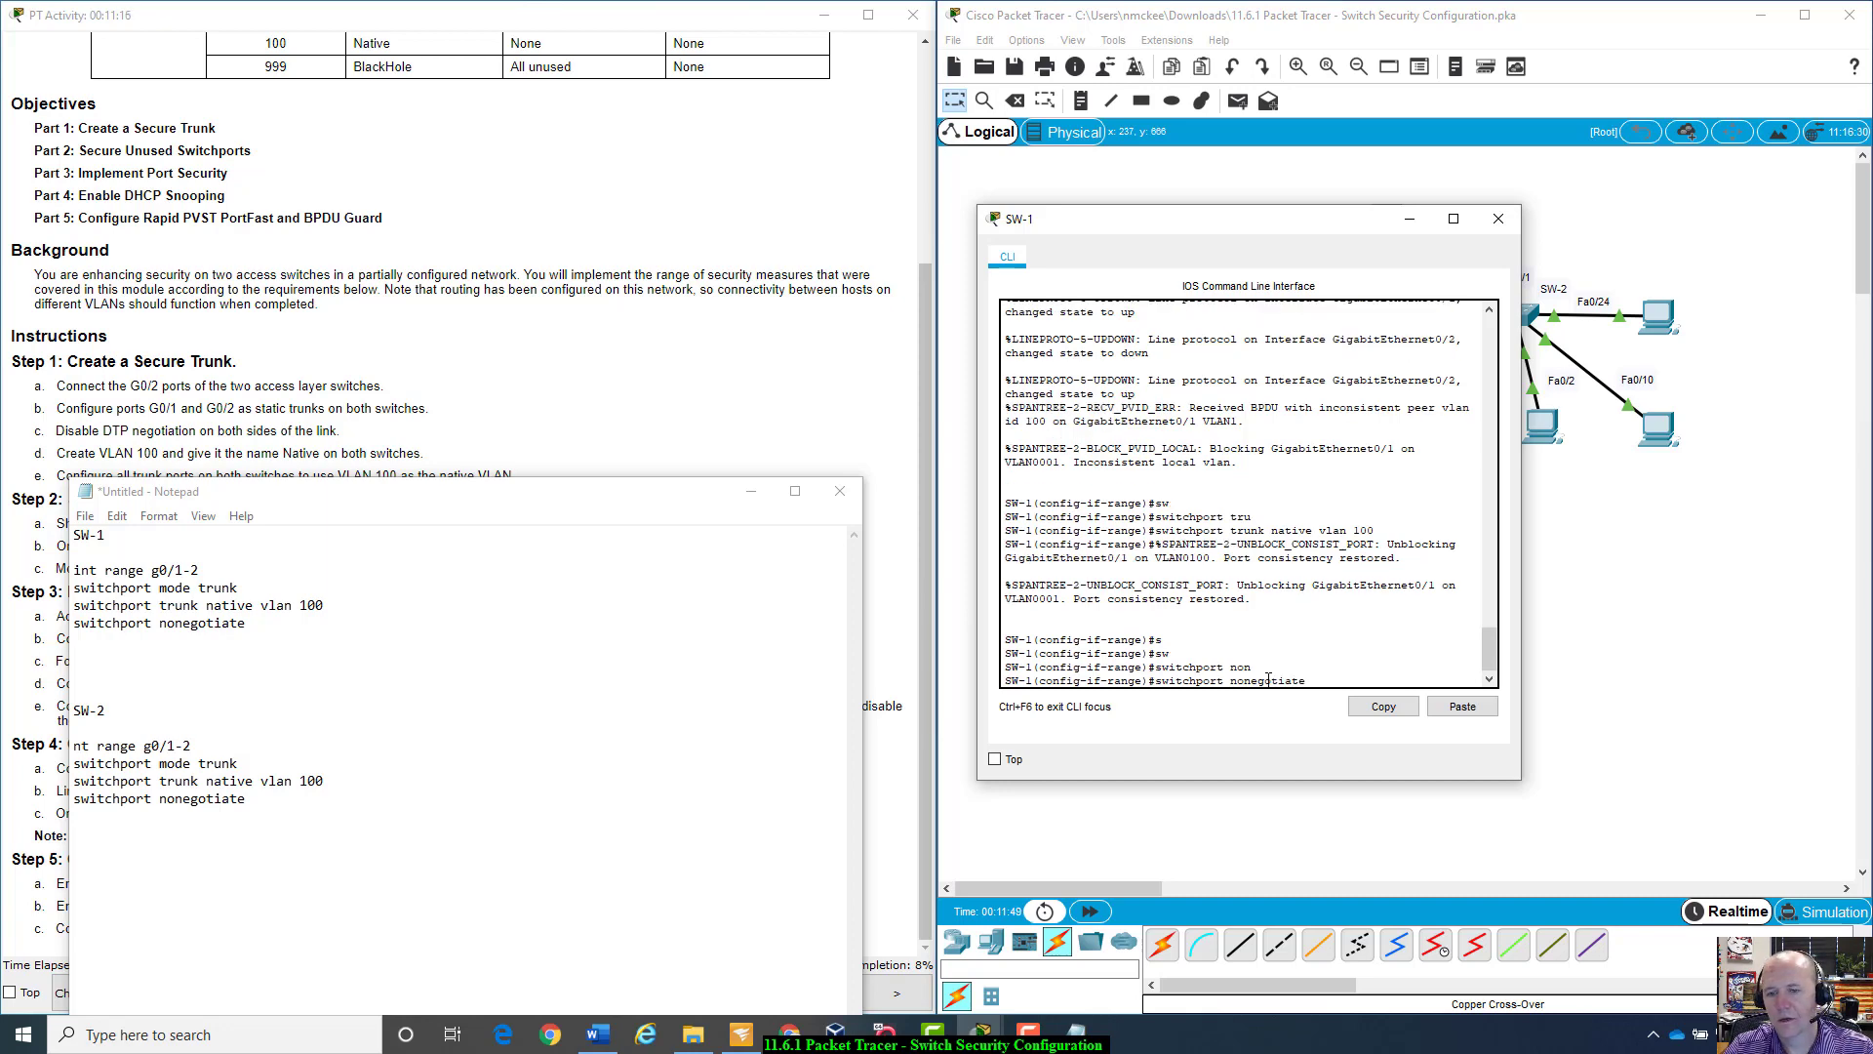
pyautogui.press('Return')
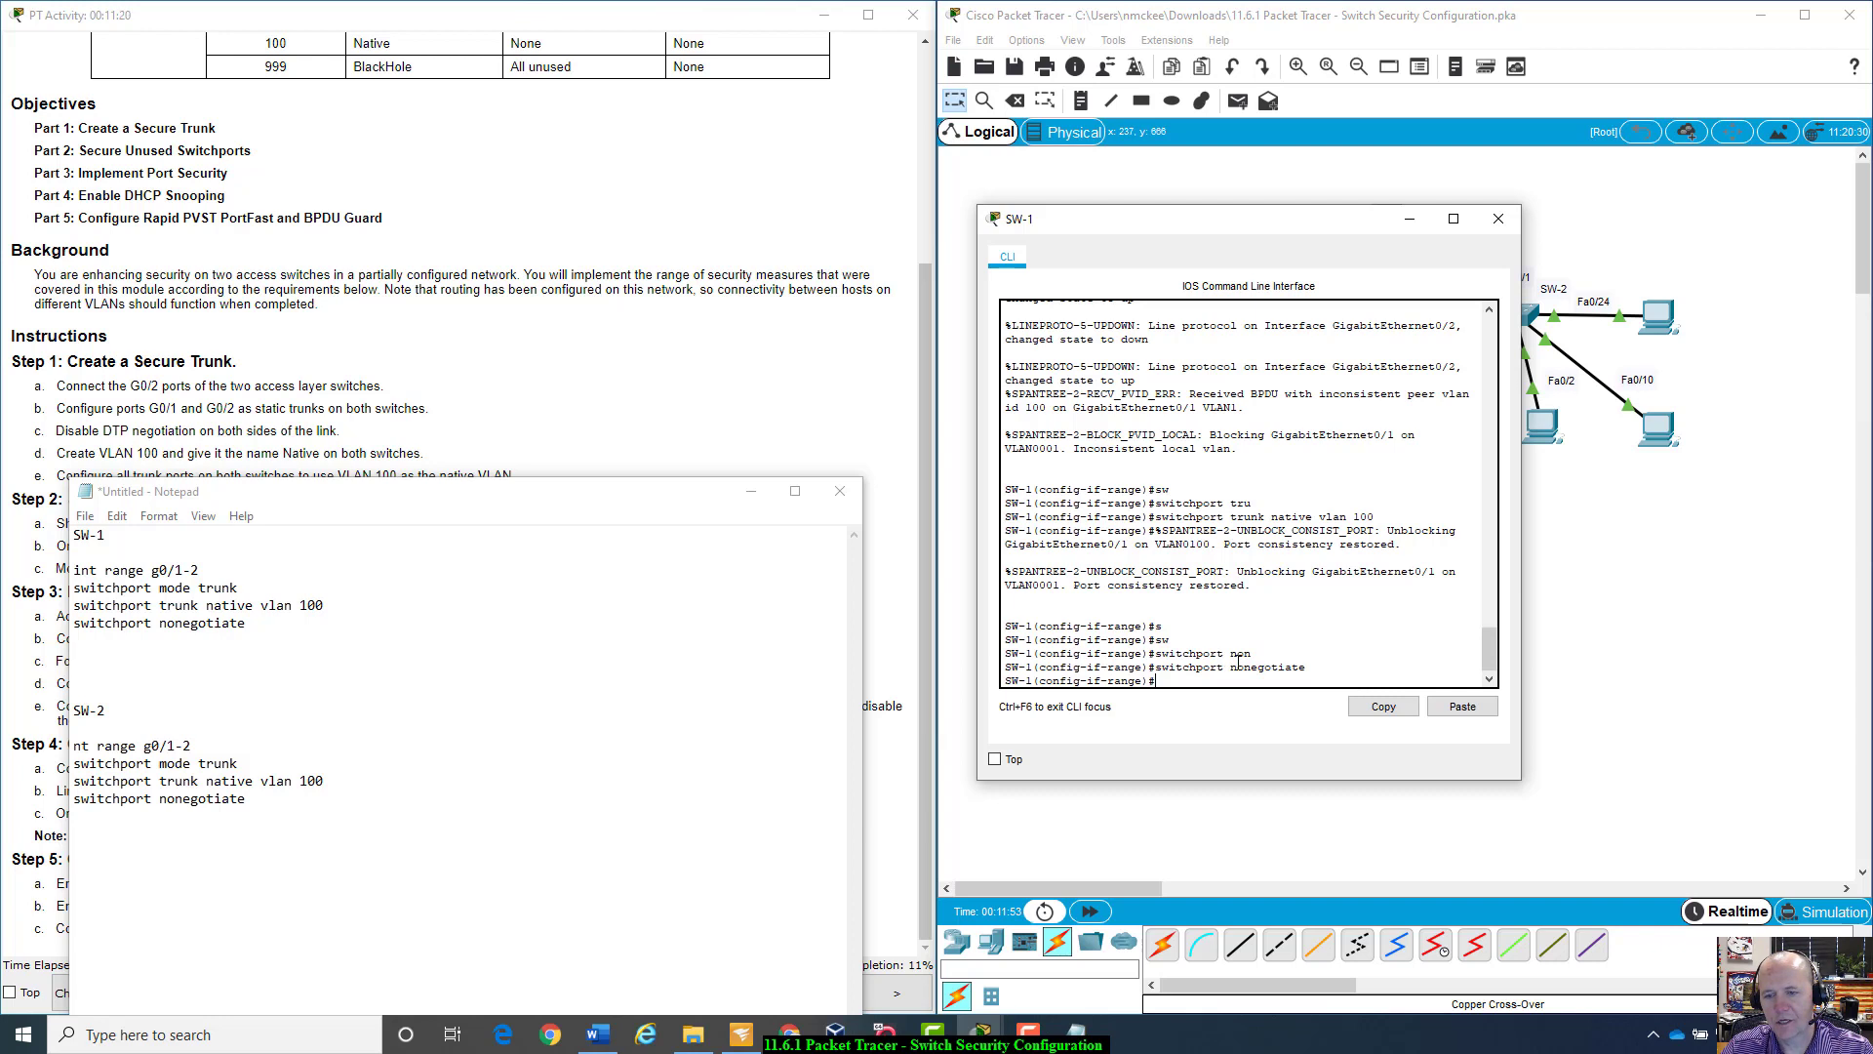
pyautogui.moveTo(1230, 667); pyautogui.dragTo(1315, 668)
pyautogui.click(1159, 718)
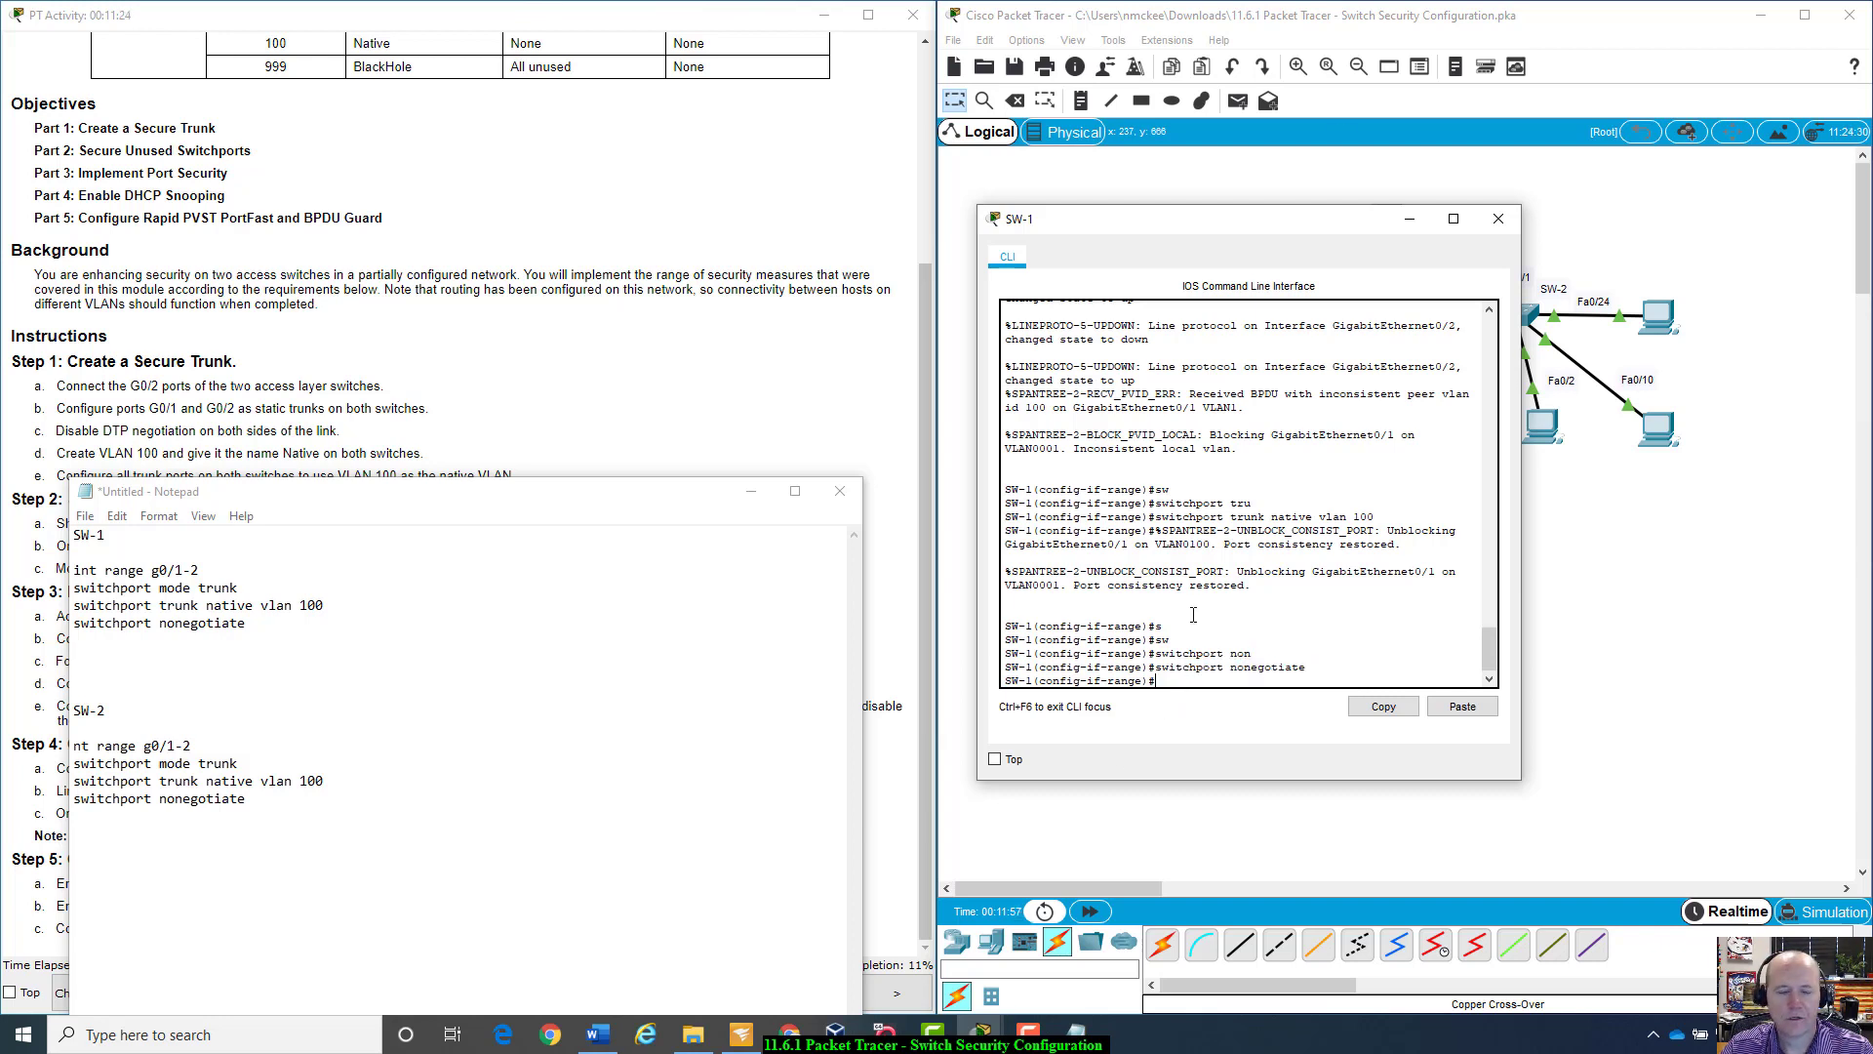
# Step: Move SW-1's command line window off the topology, open SW-2's beside it and bring up its prompt
pyautogui.moveTo(1254, 222); pyautogui.dragTo(818, 149)
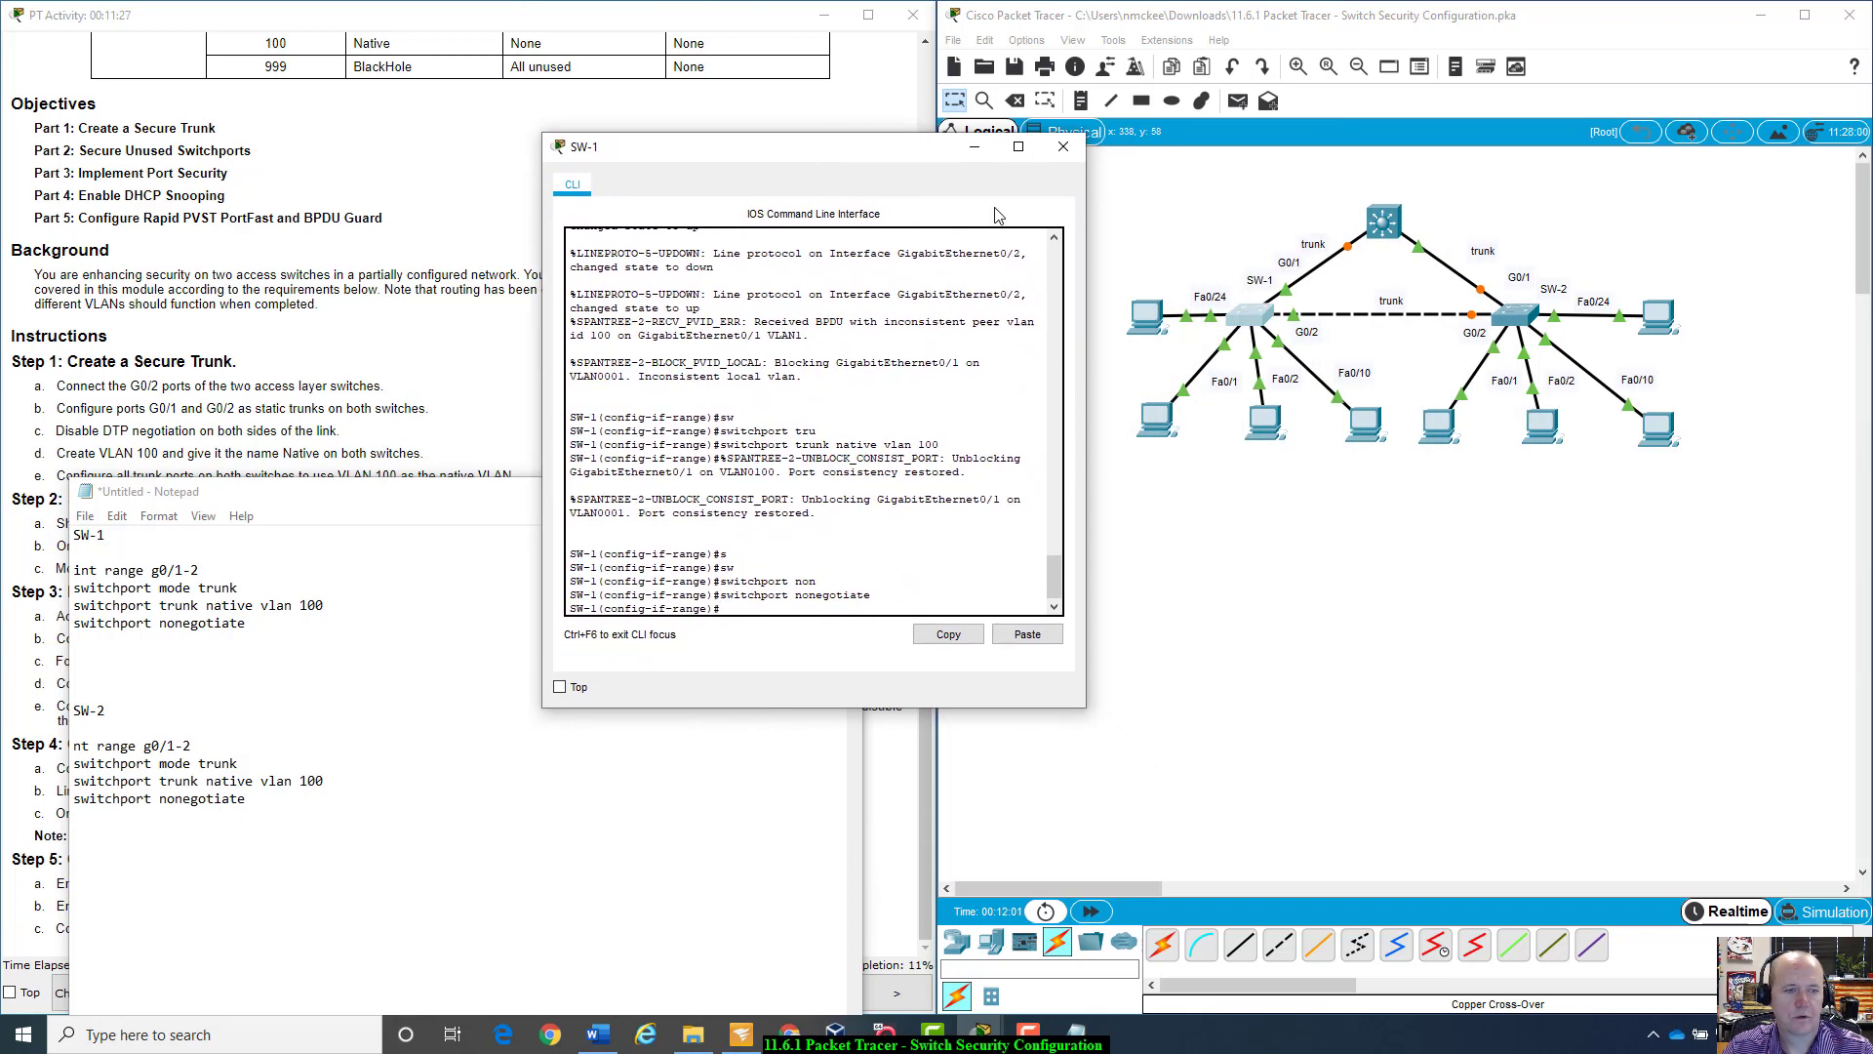
pyautogui.click(1505, 332)
pyautogui.moveTo(966, 219); pyautogui.dragTo(1281, 195)
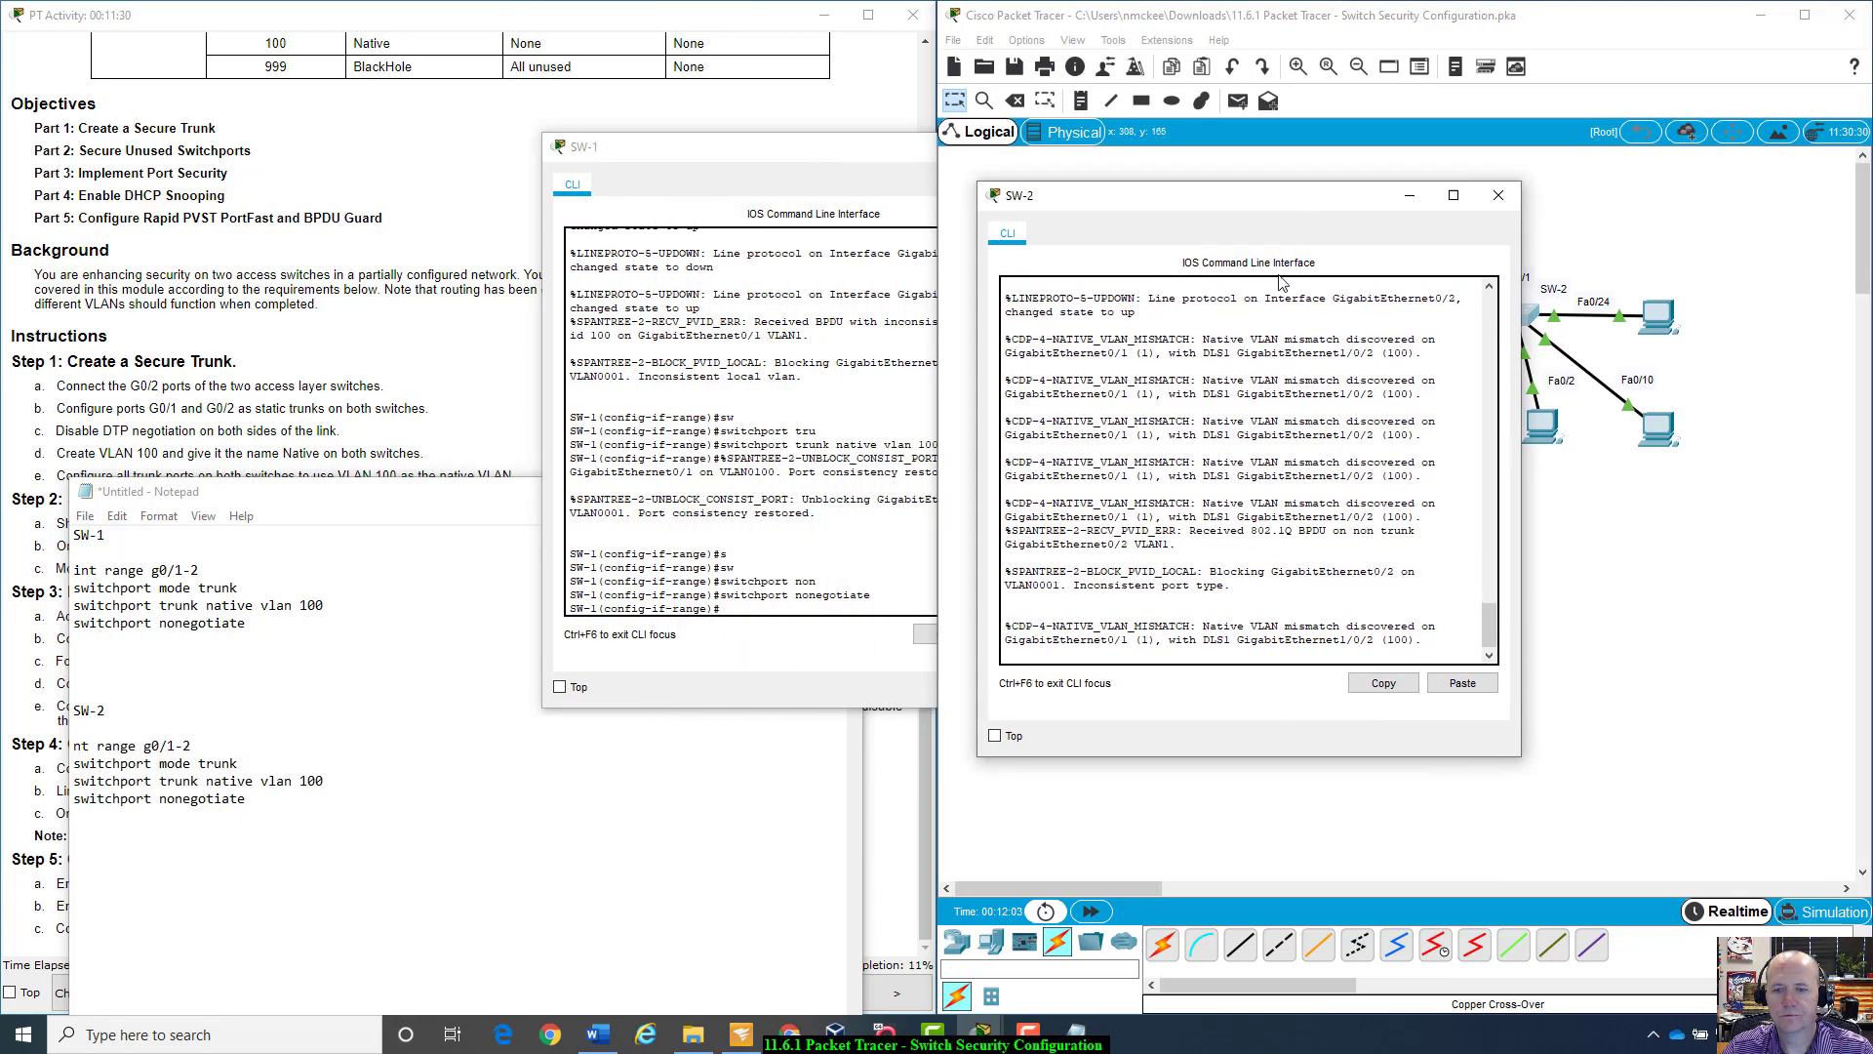
pyautogui.press('Return')
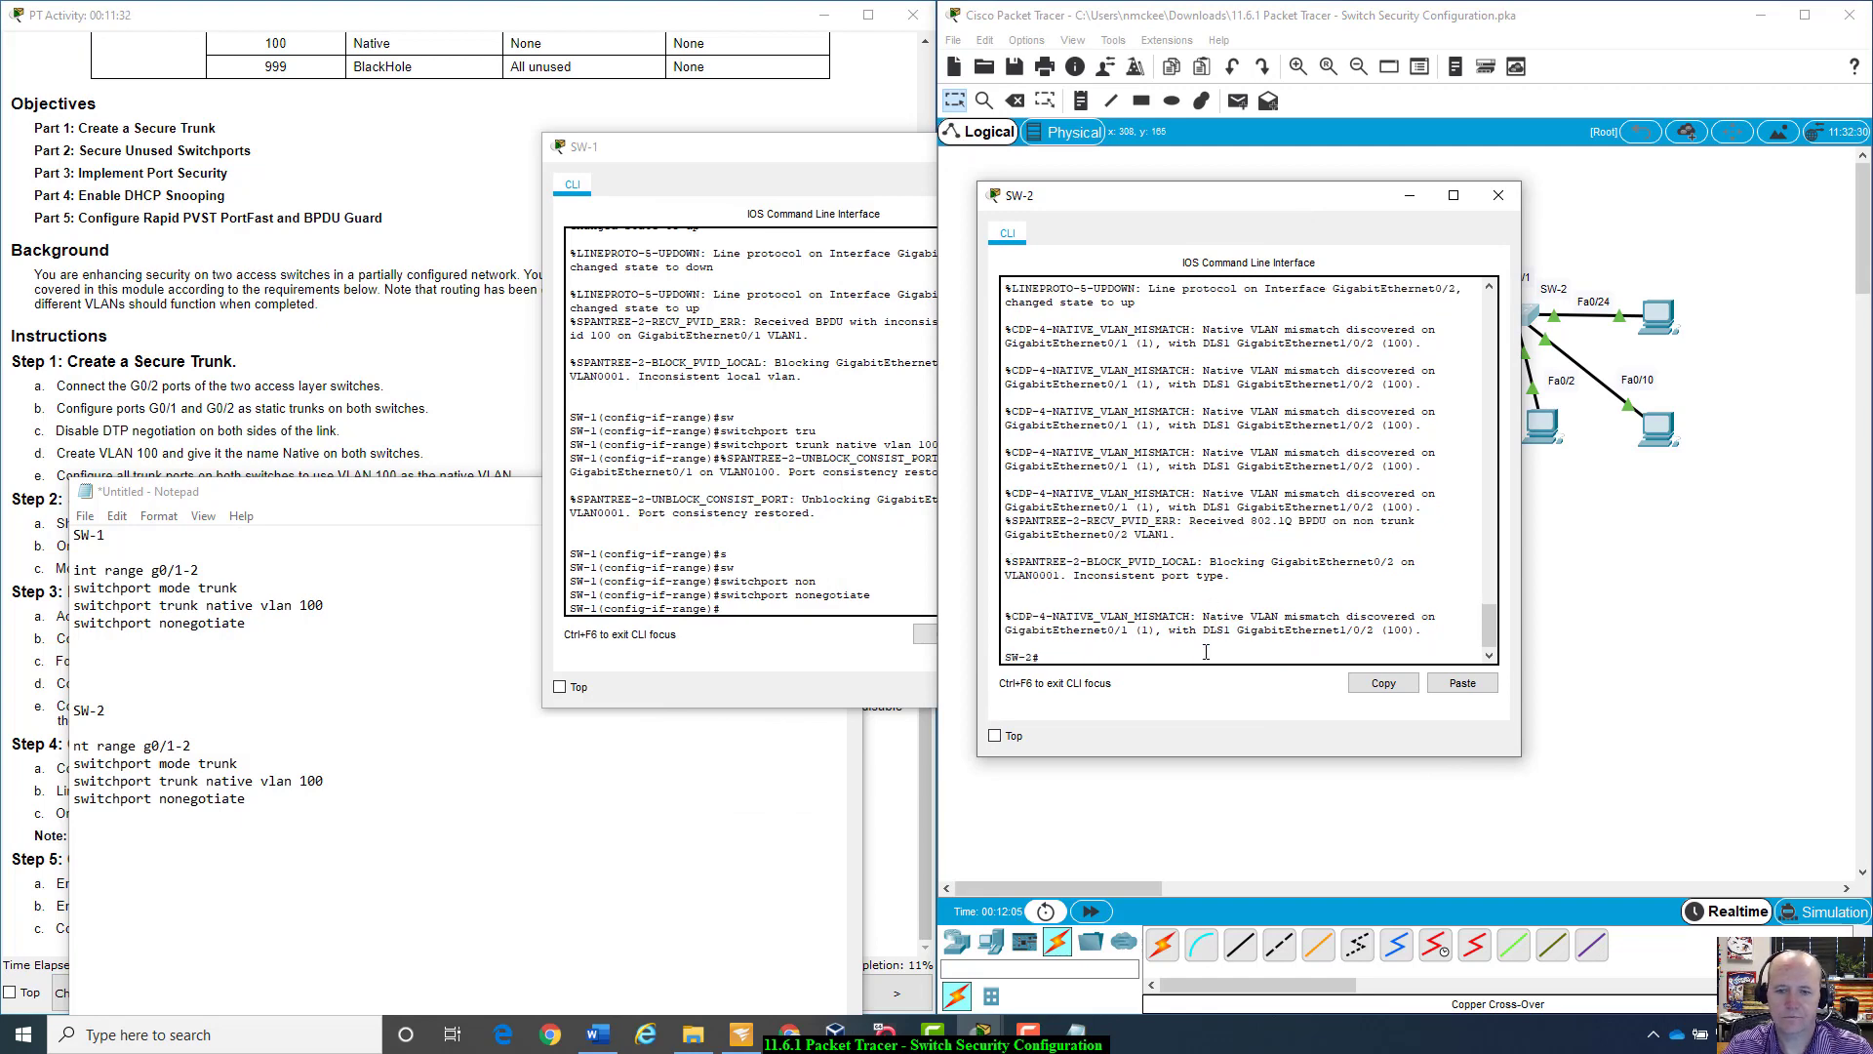
# Step: Try to run "int range g0/1-2" directly from SW-2's privileged prompt
pyautogui.write('int')
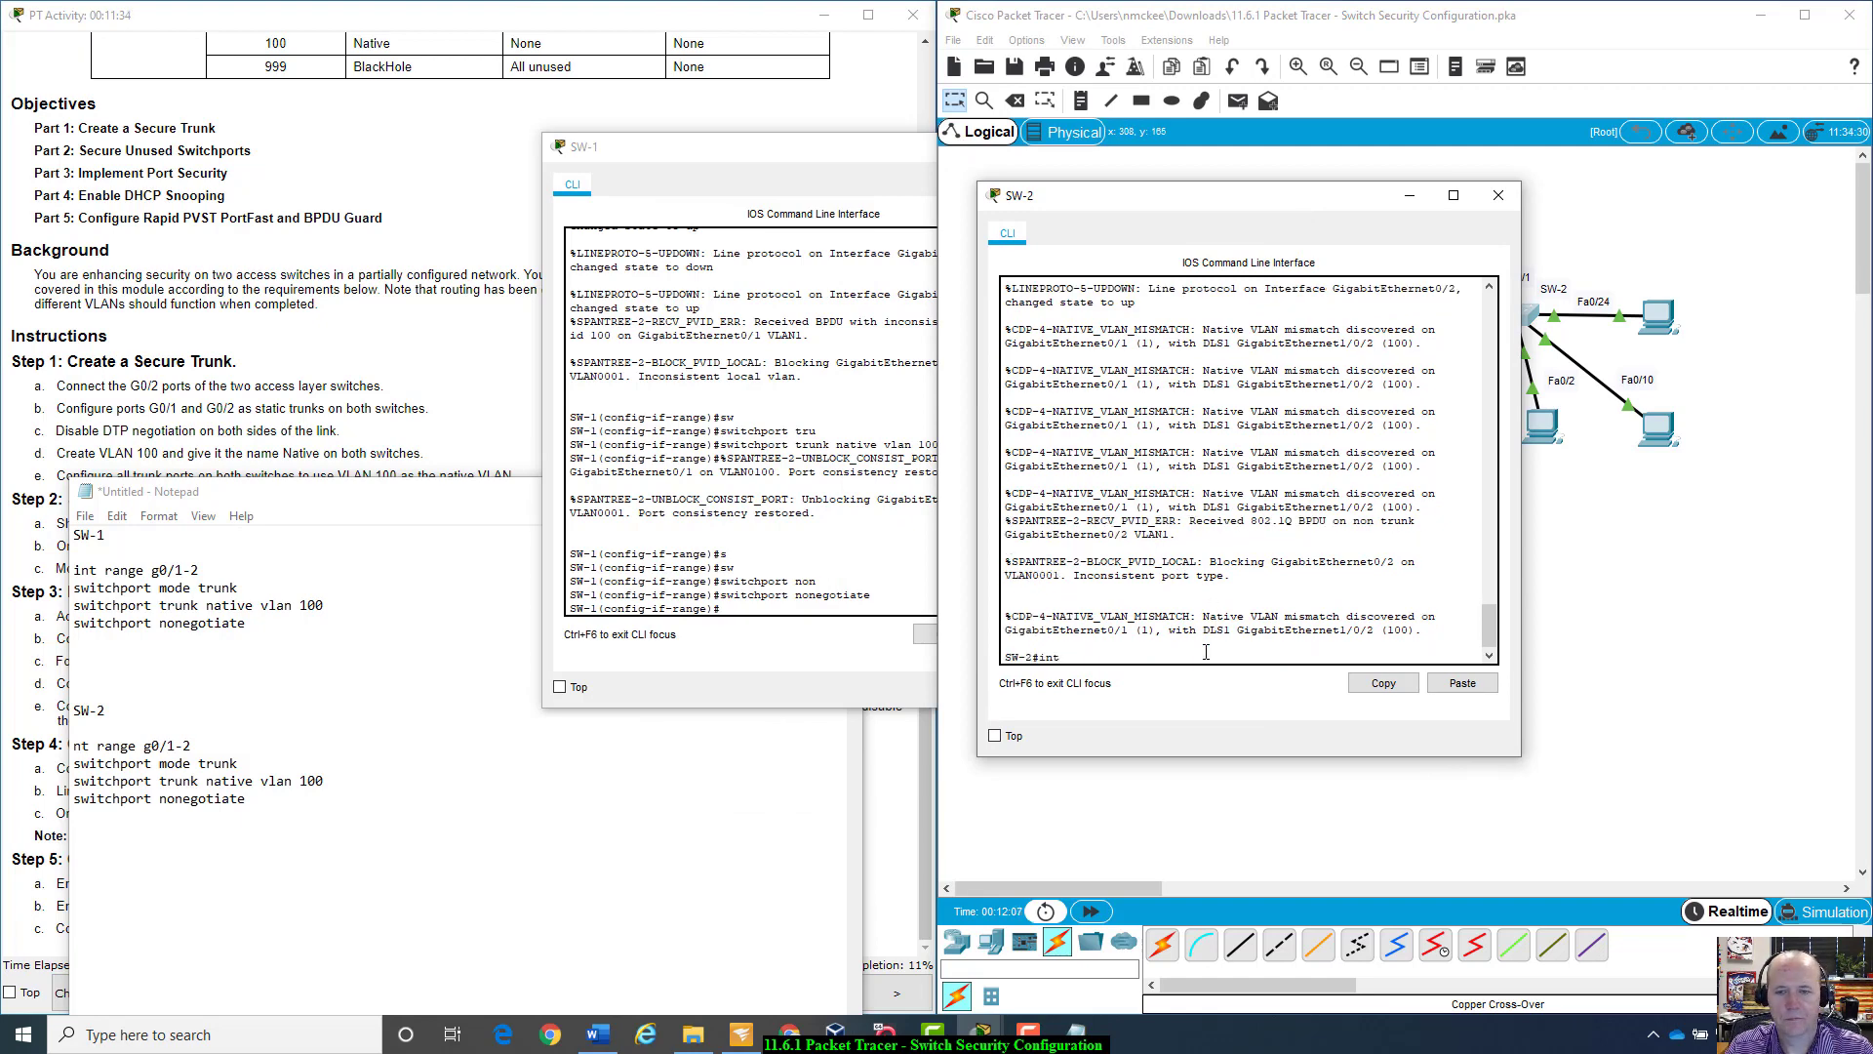
pyautogui.write(' range')
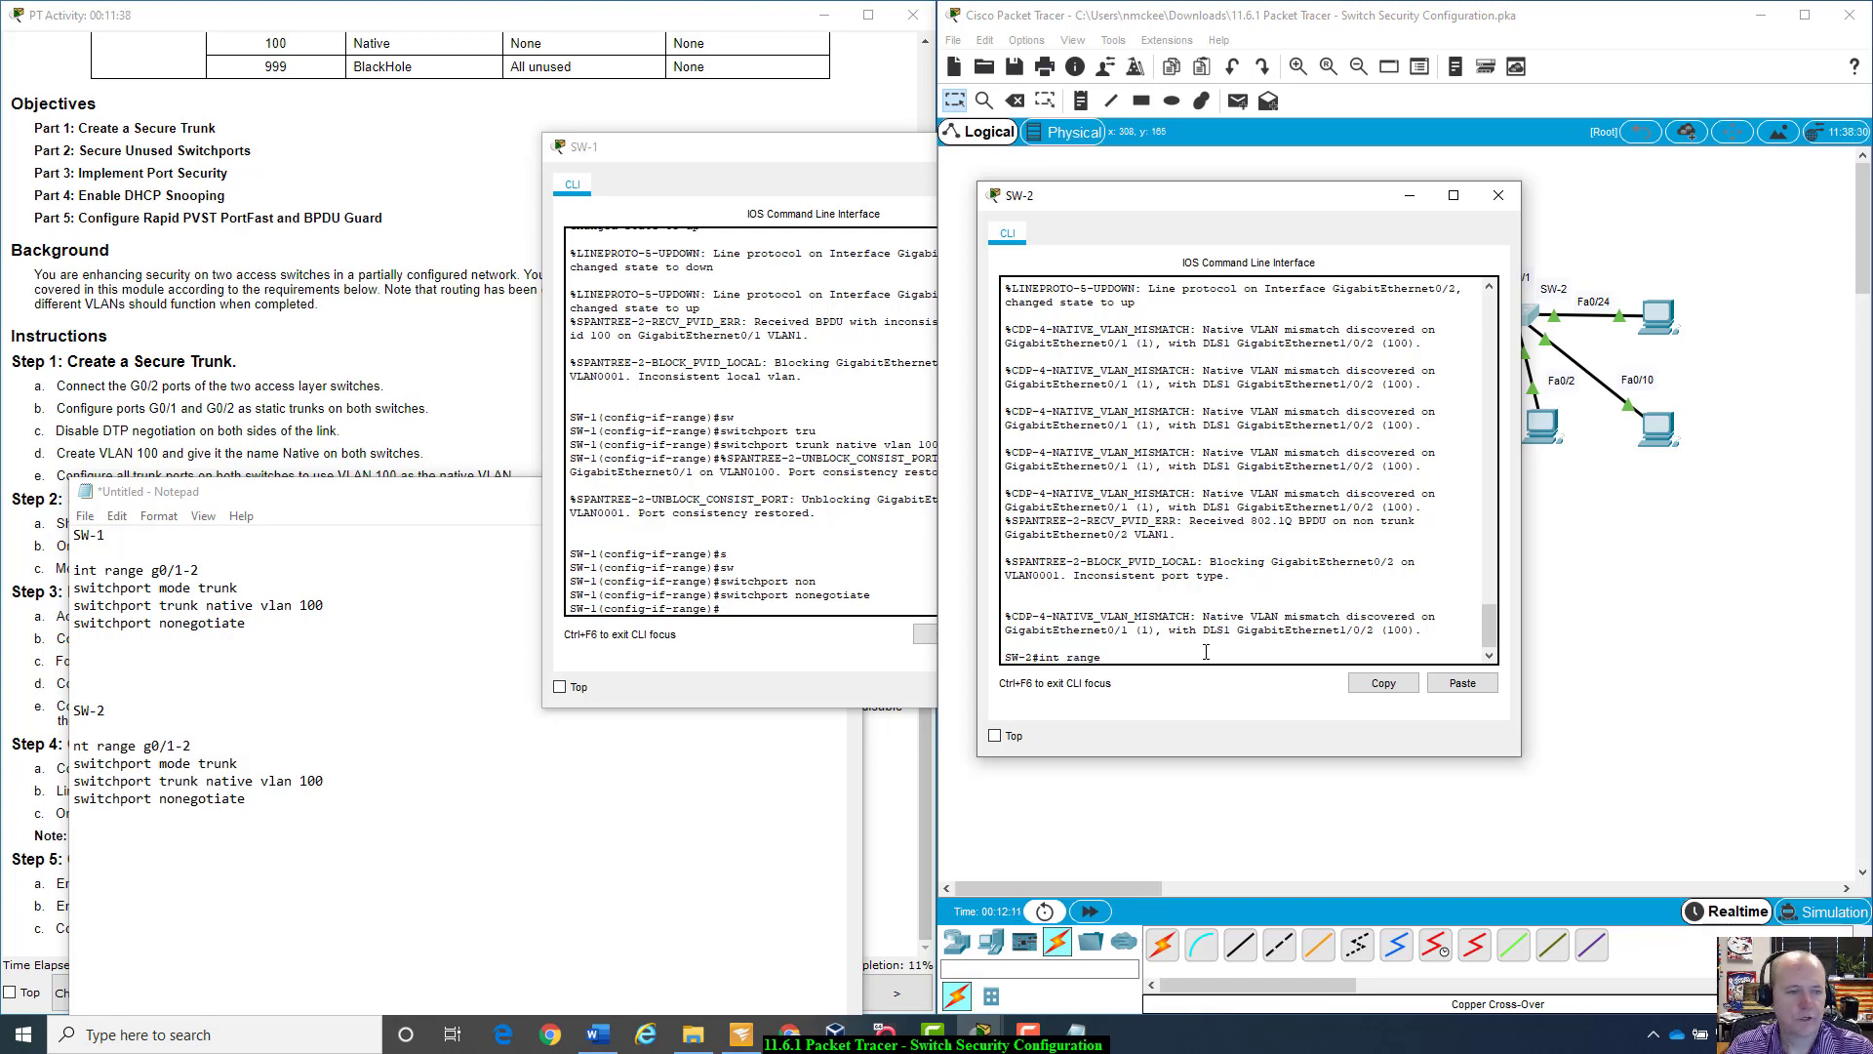
pyautogui.write(' g0/1')
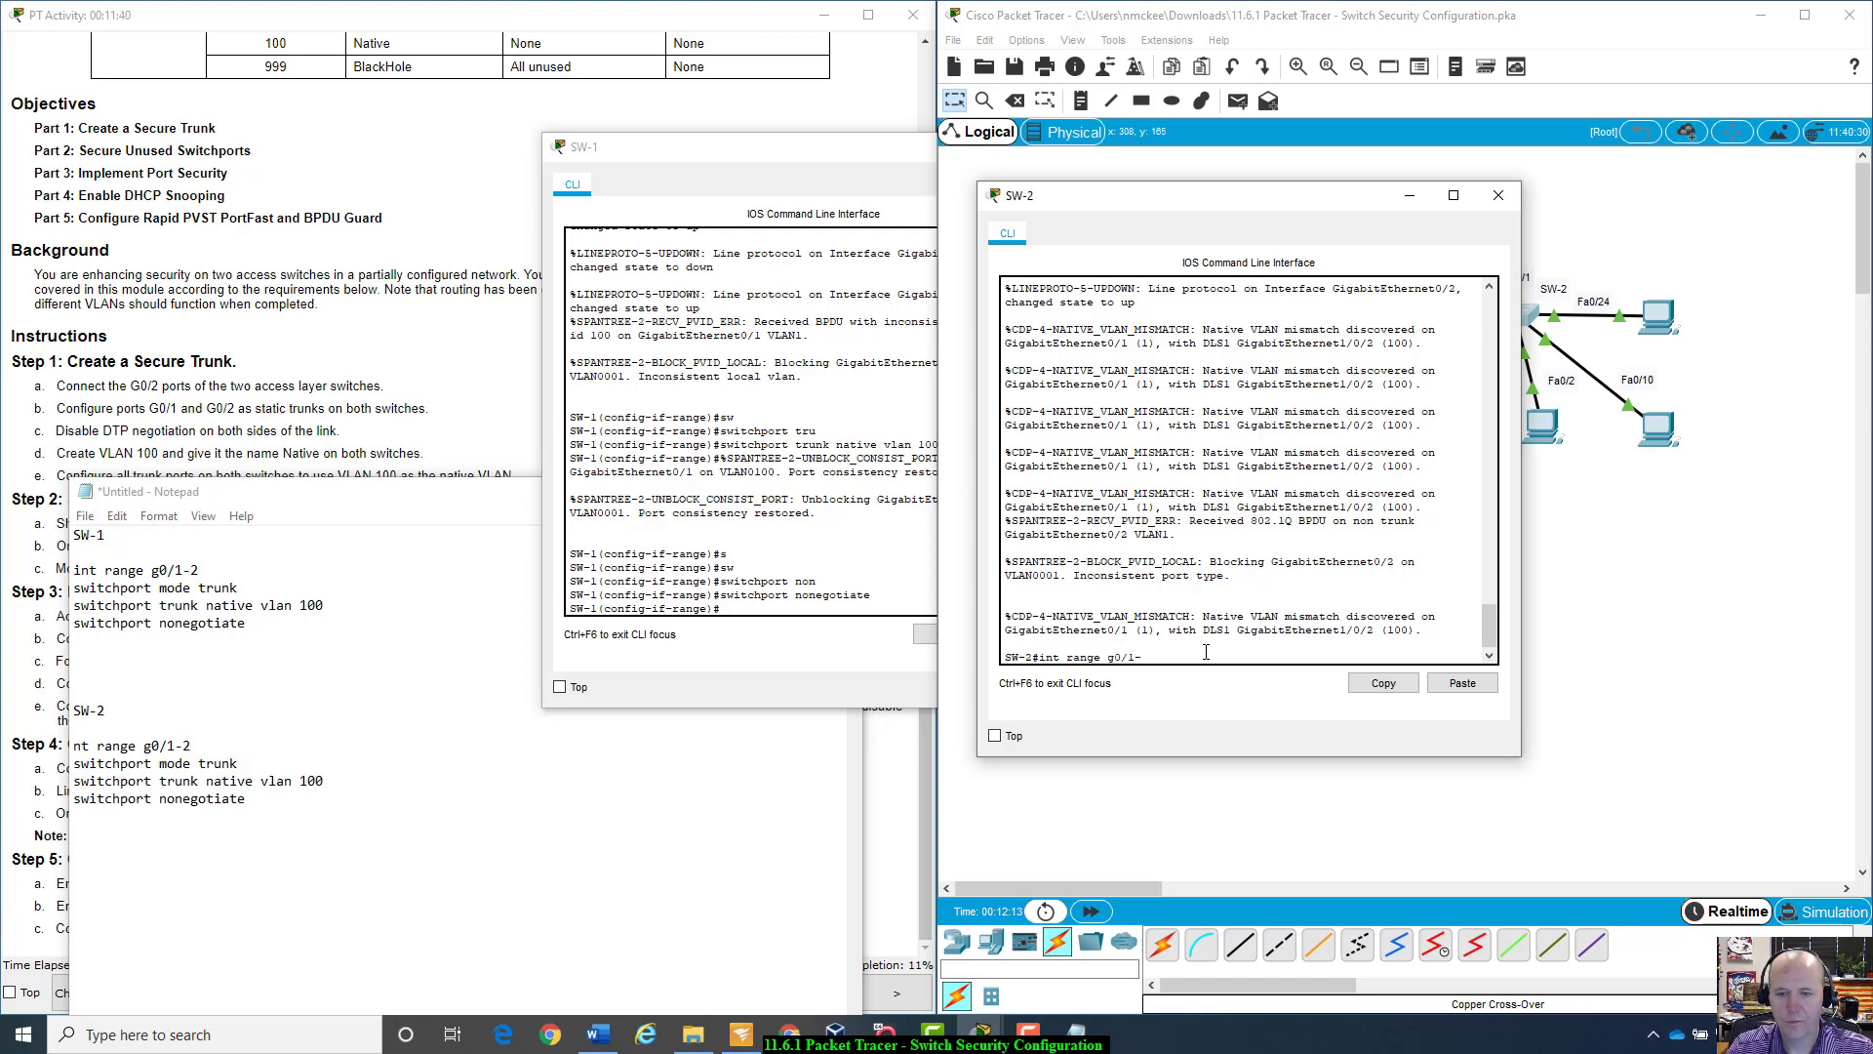
pyautogui.write('-2')
pyautogui.press('Return')
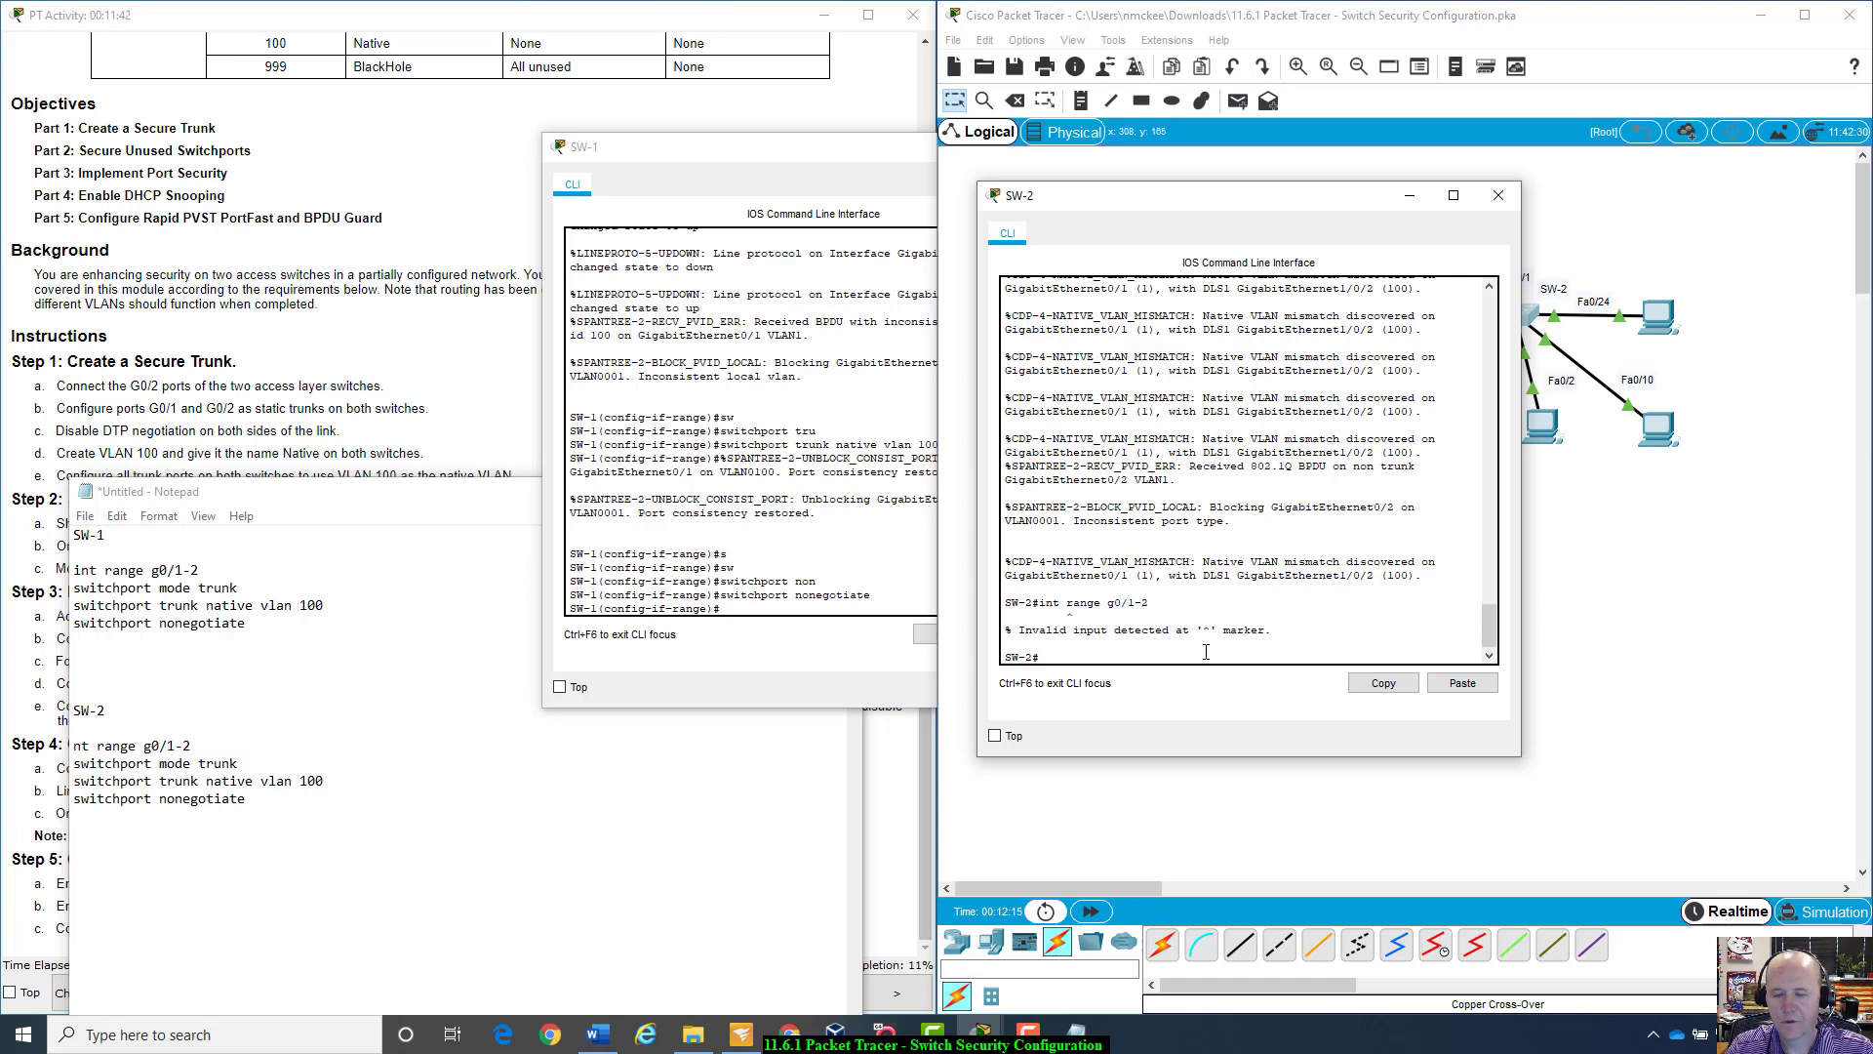
# Step: Enter global configuration mode on SW-2 with "config t" and select its gigabit ports with "int range g0/1-2"
pyautogui.write('config t')
pyautogui.press('Return')
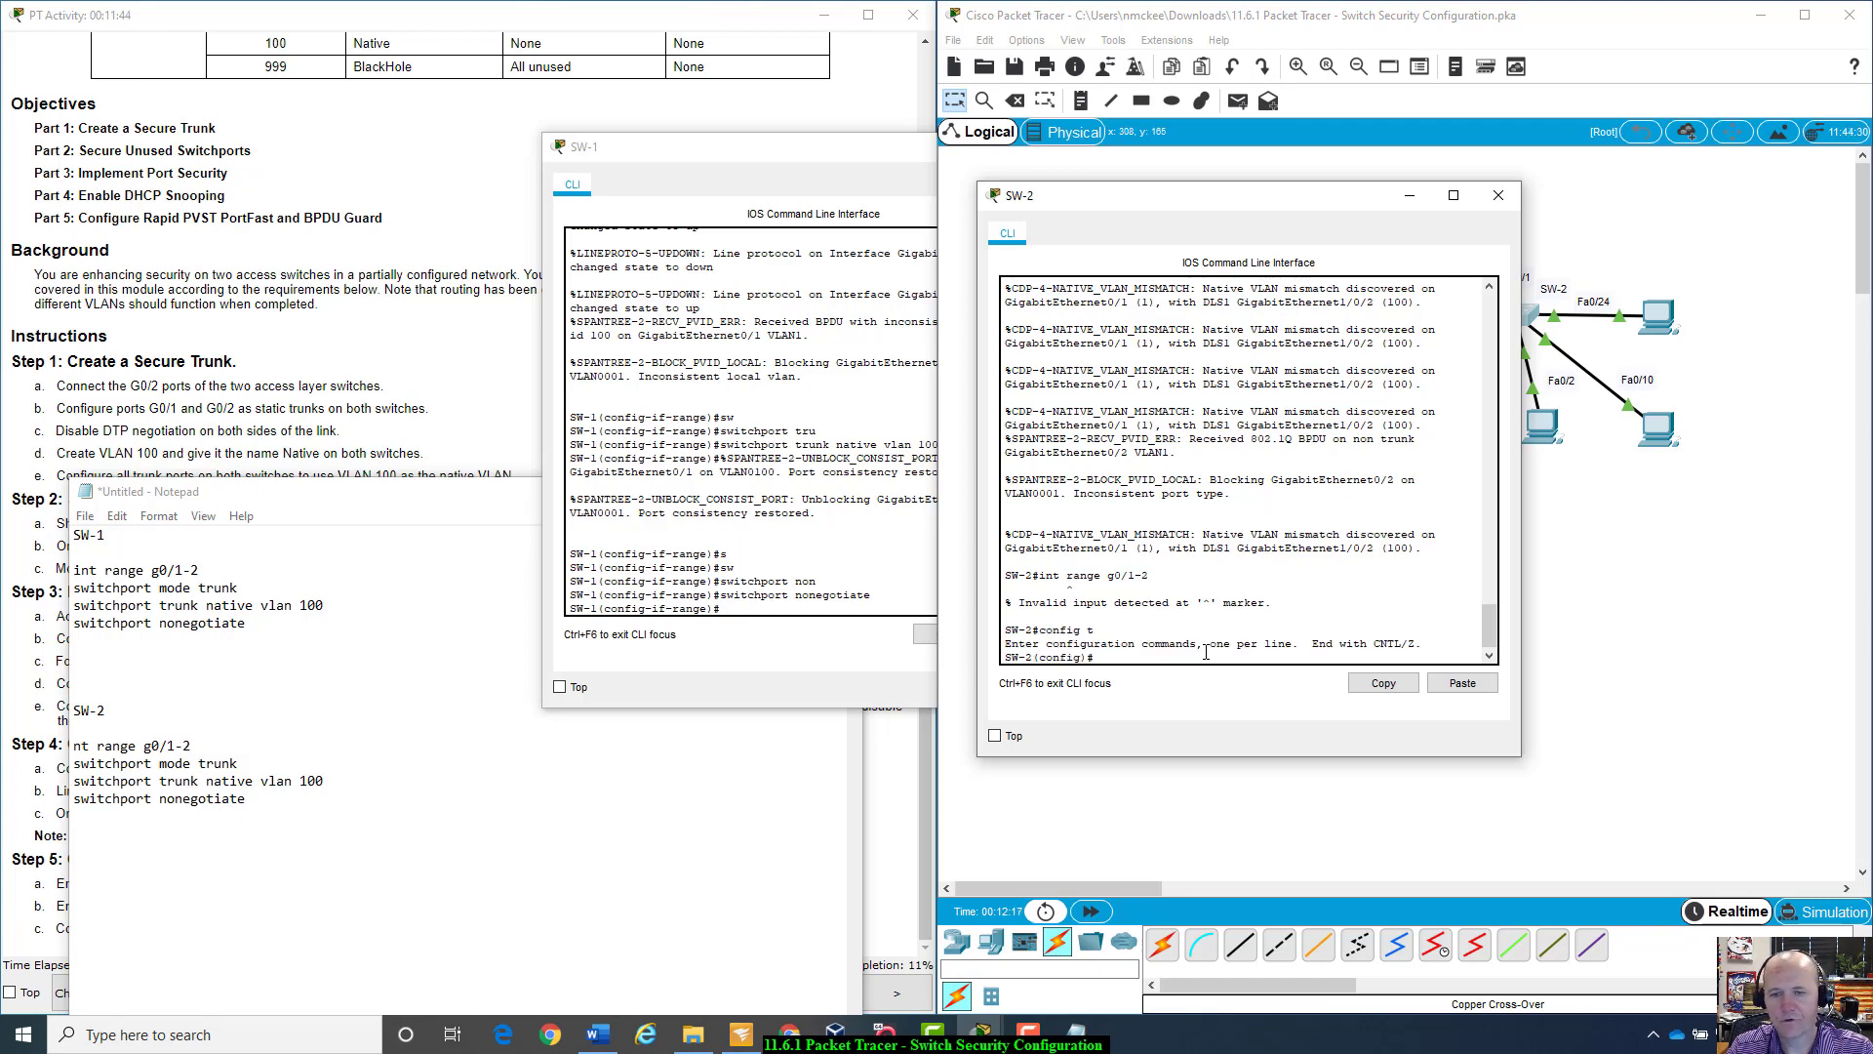
pyautogui.write('int g')
pyautogui.press('BackSpace')
pyautogui.write('ram')
pyautogui.write('nge')
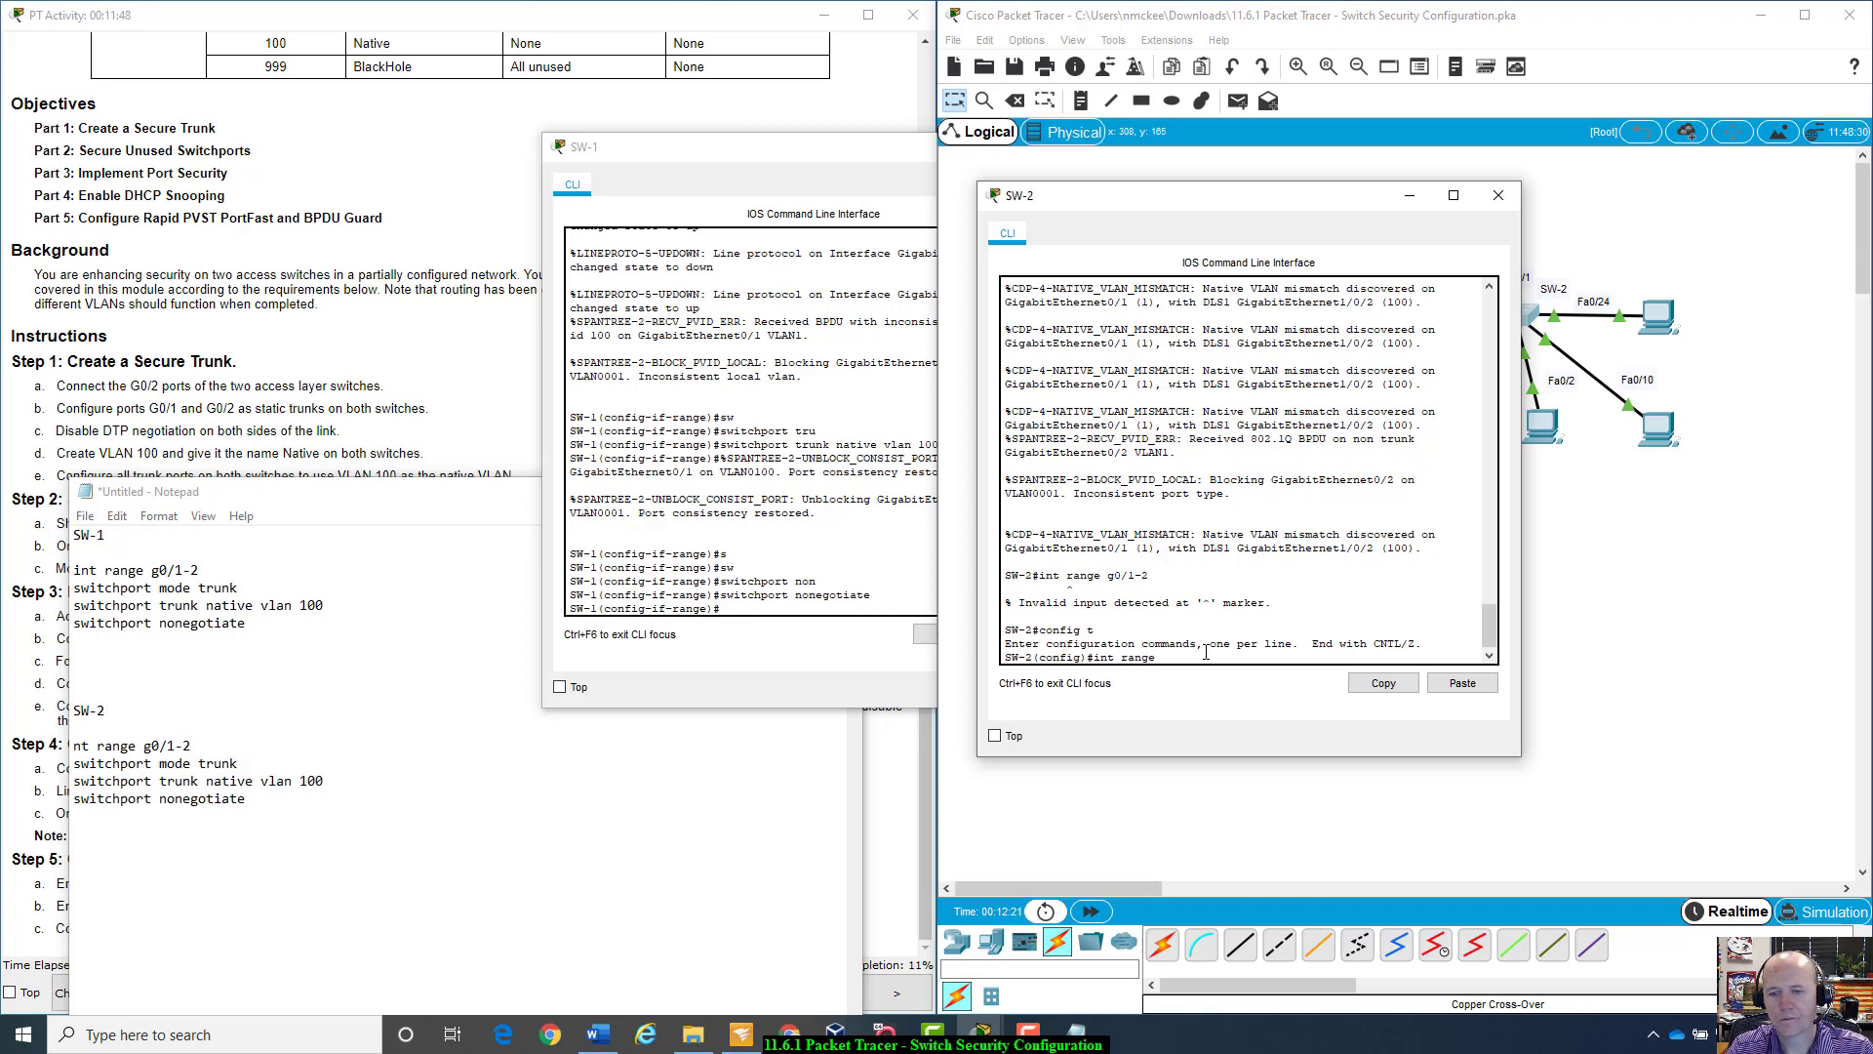
pyautogui.write(' g0/1-2')
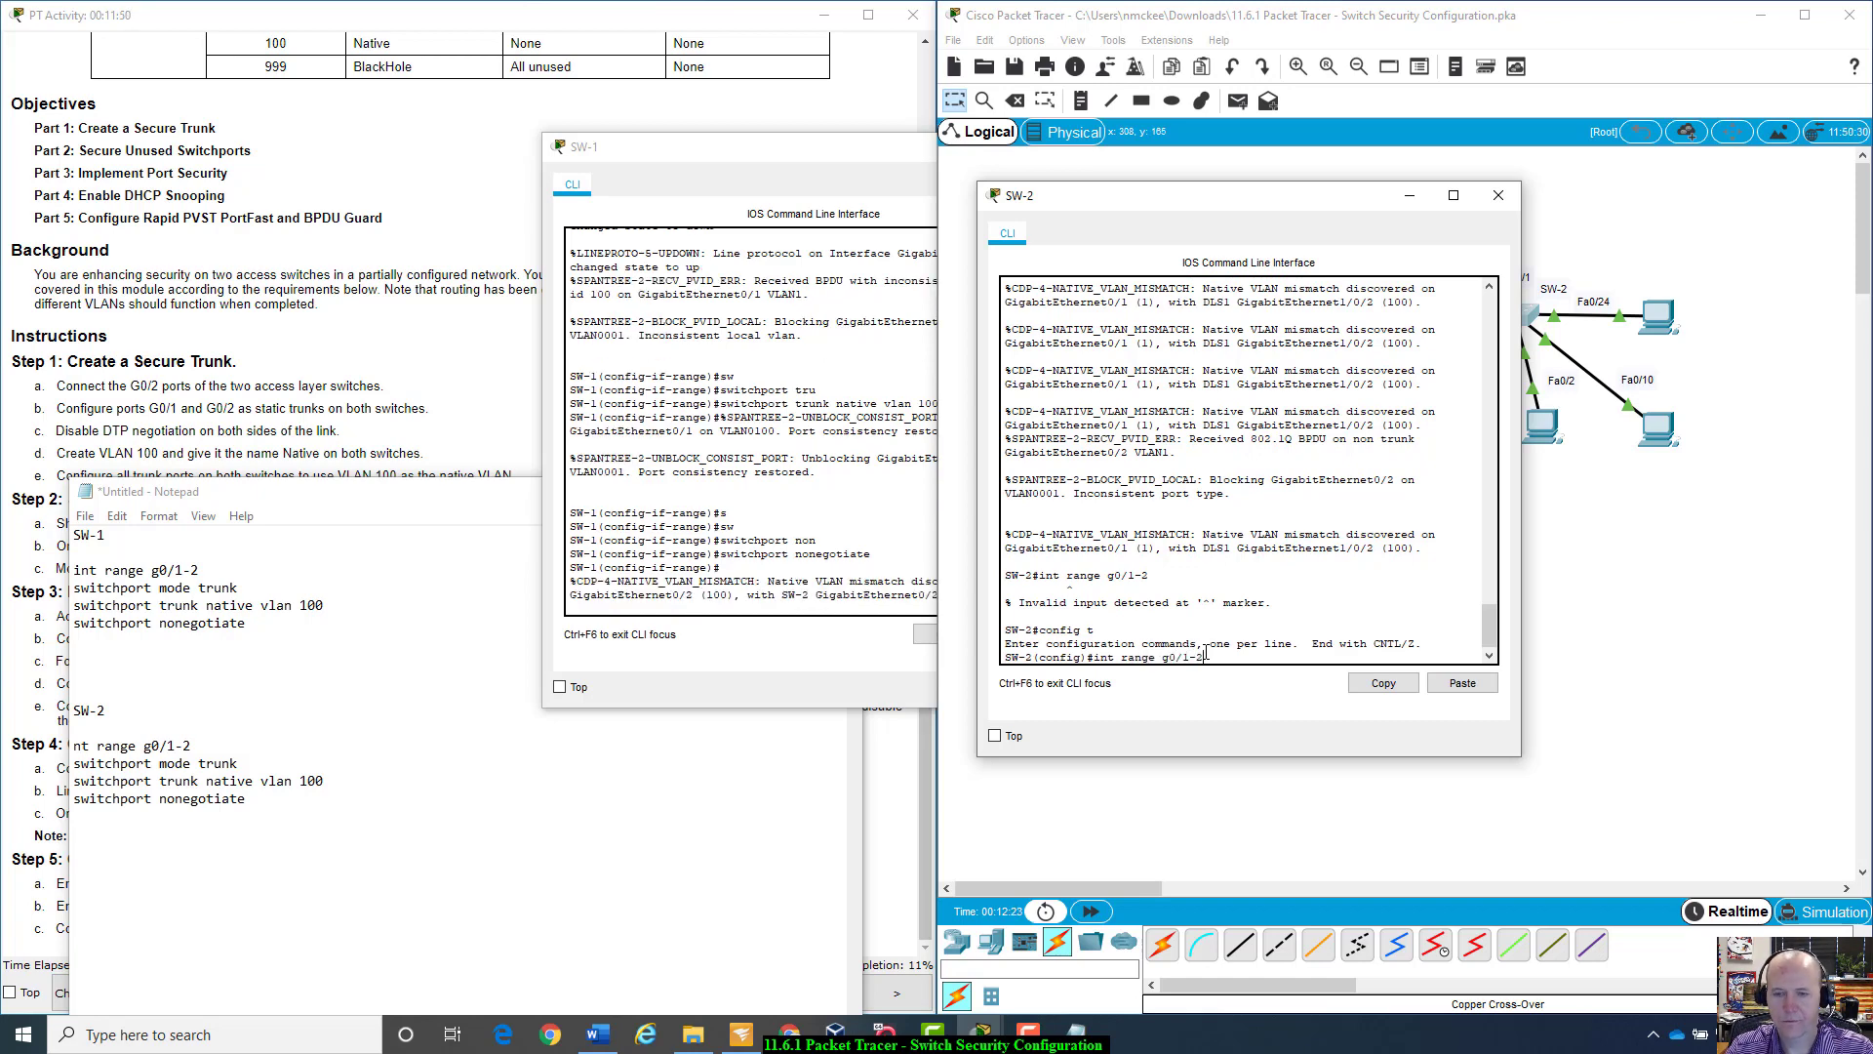
pyautogui.press('Return')
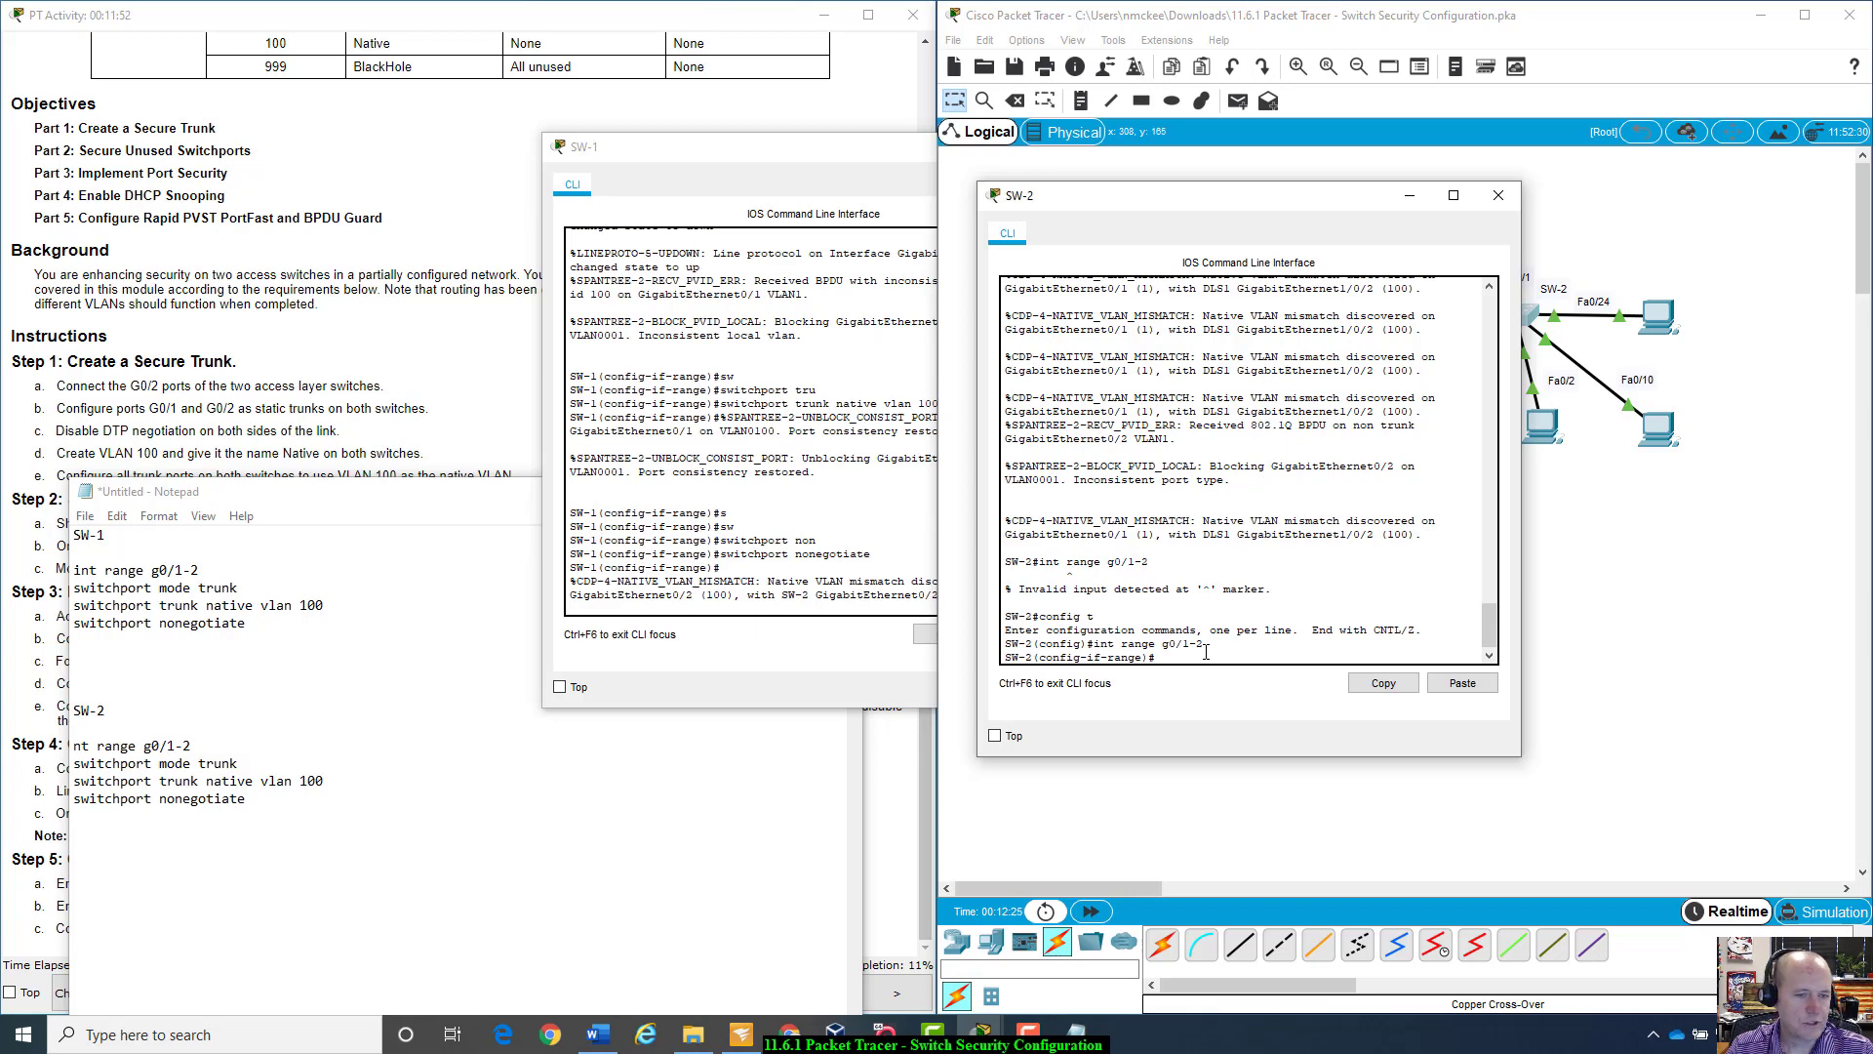
# Step: Set SW-2's g0/1-2 ports to static trunking with "switchport mode trunk"
pyautogui.write('sw')
pyautogui.press('Tab')
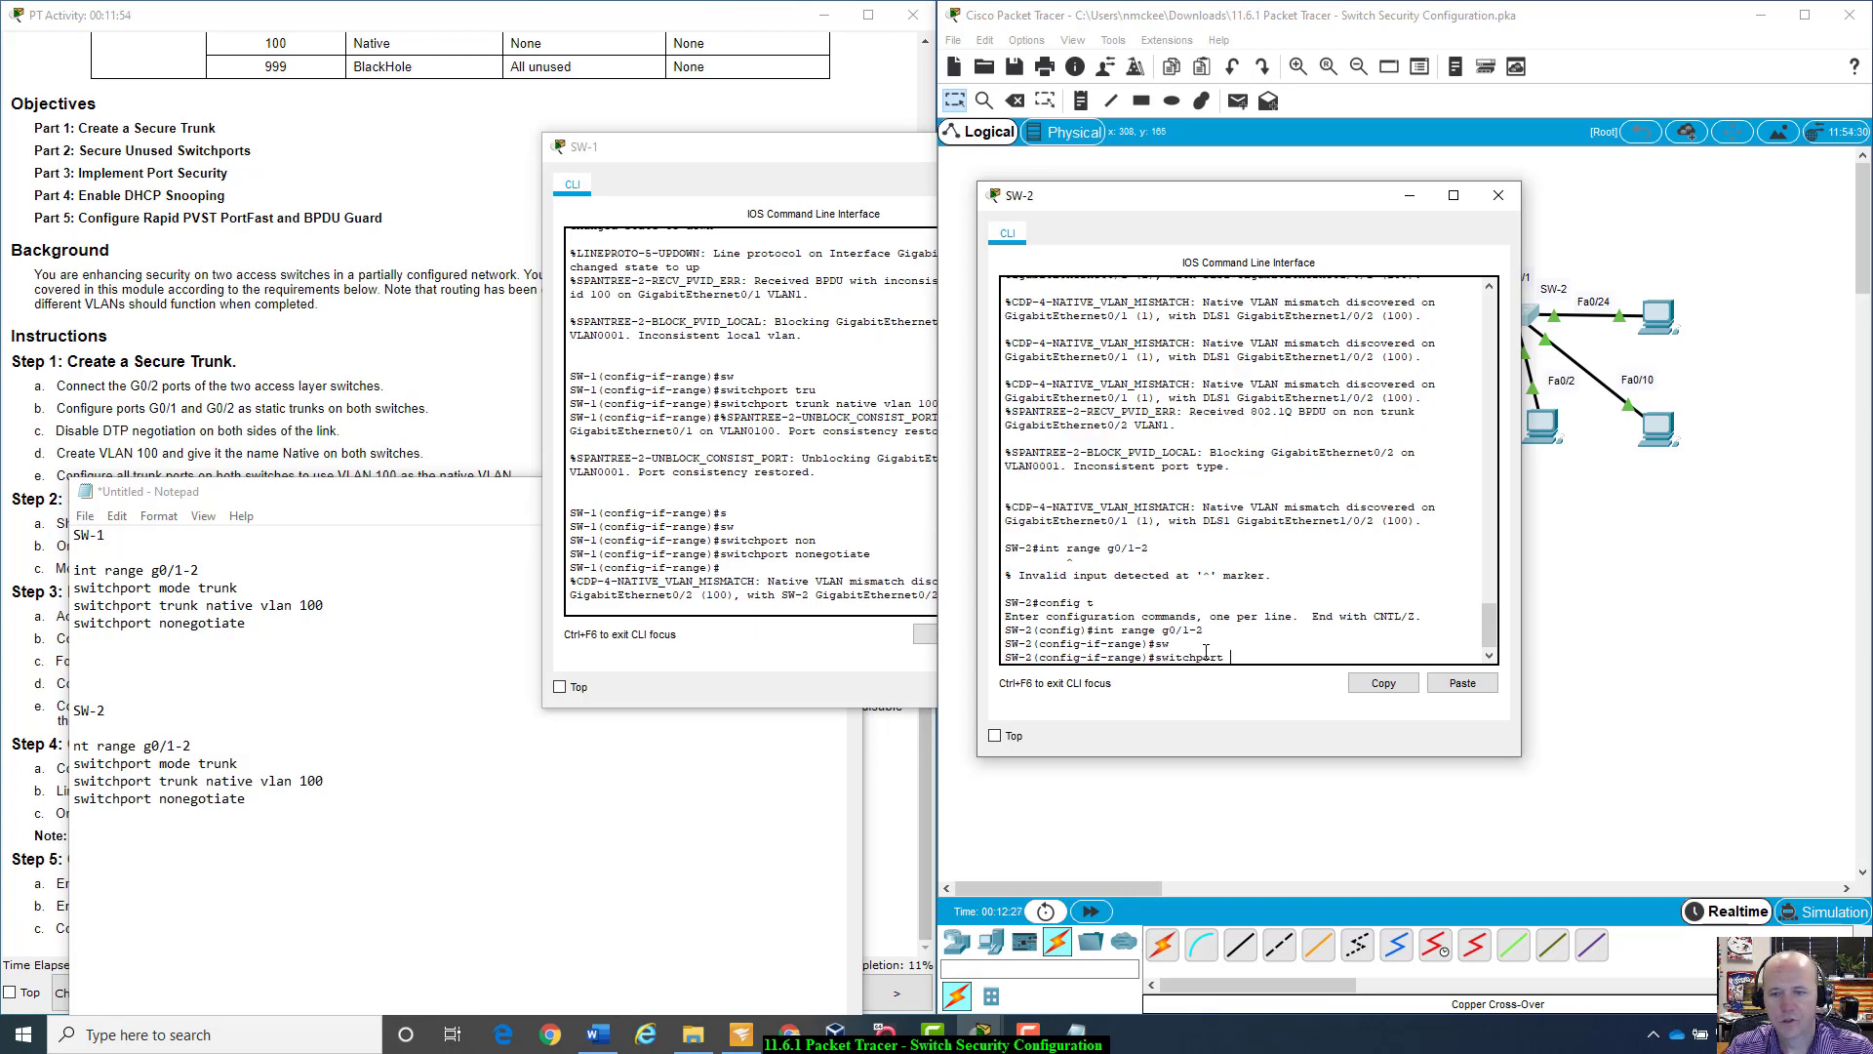
pyautogui.write('mode tru')
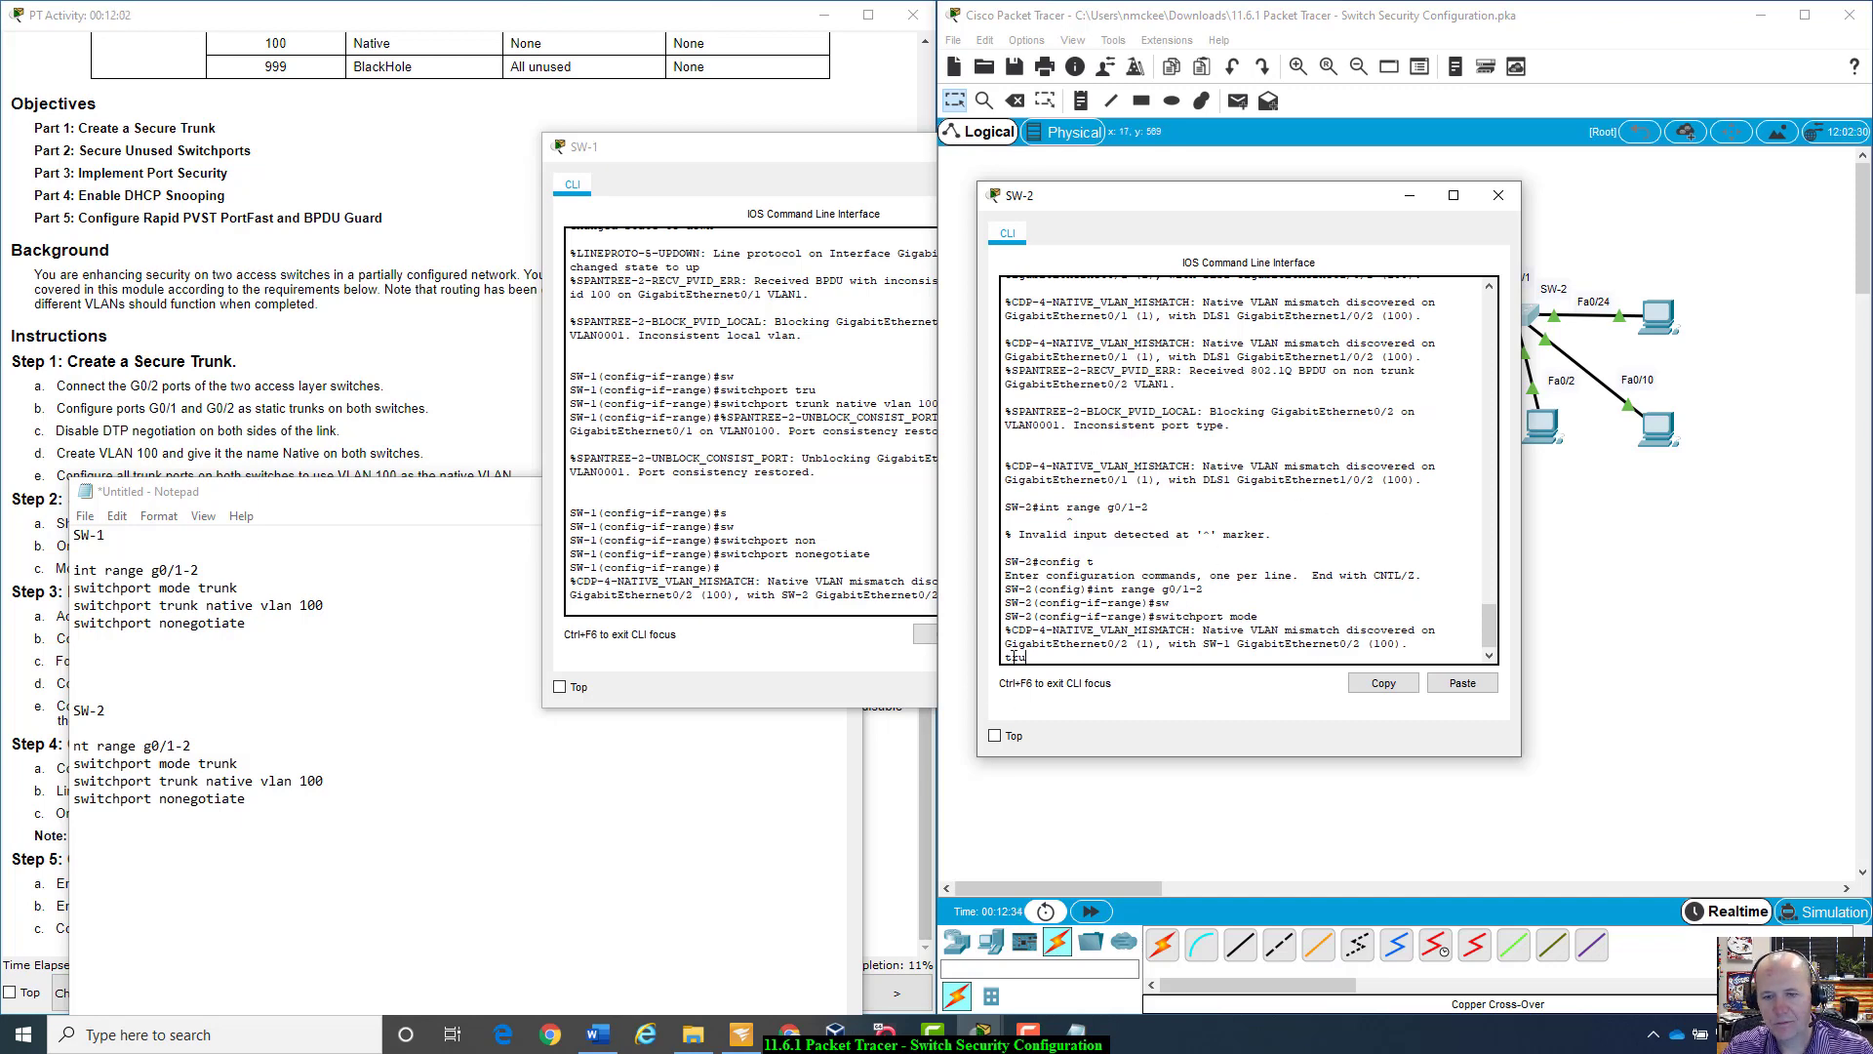
pyautogui.press('Tab')
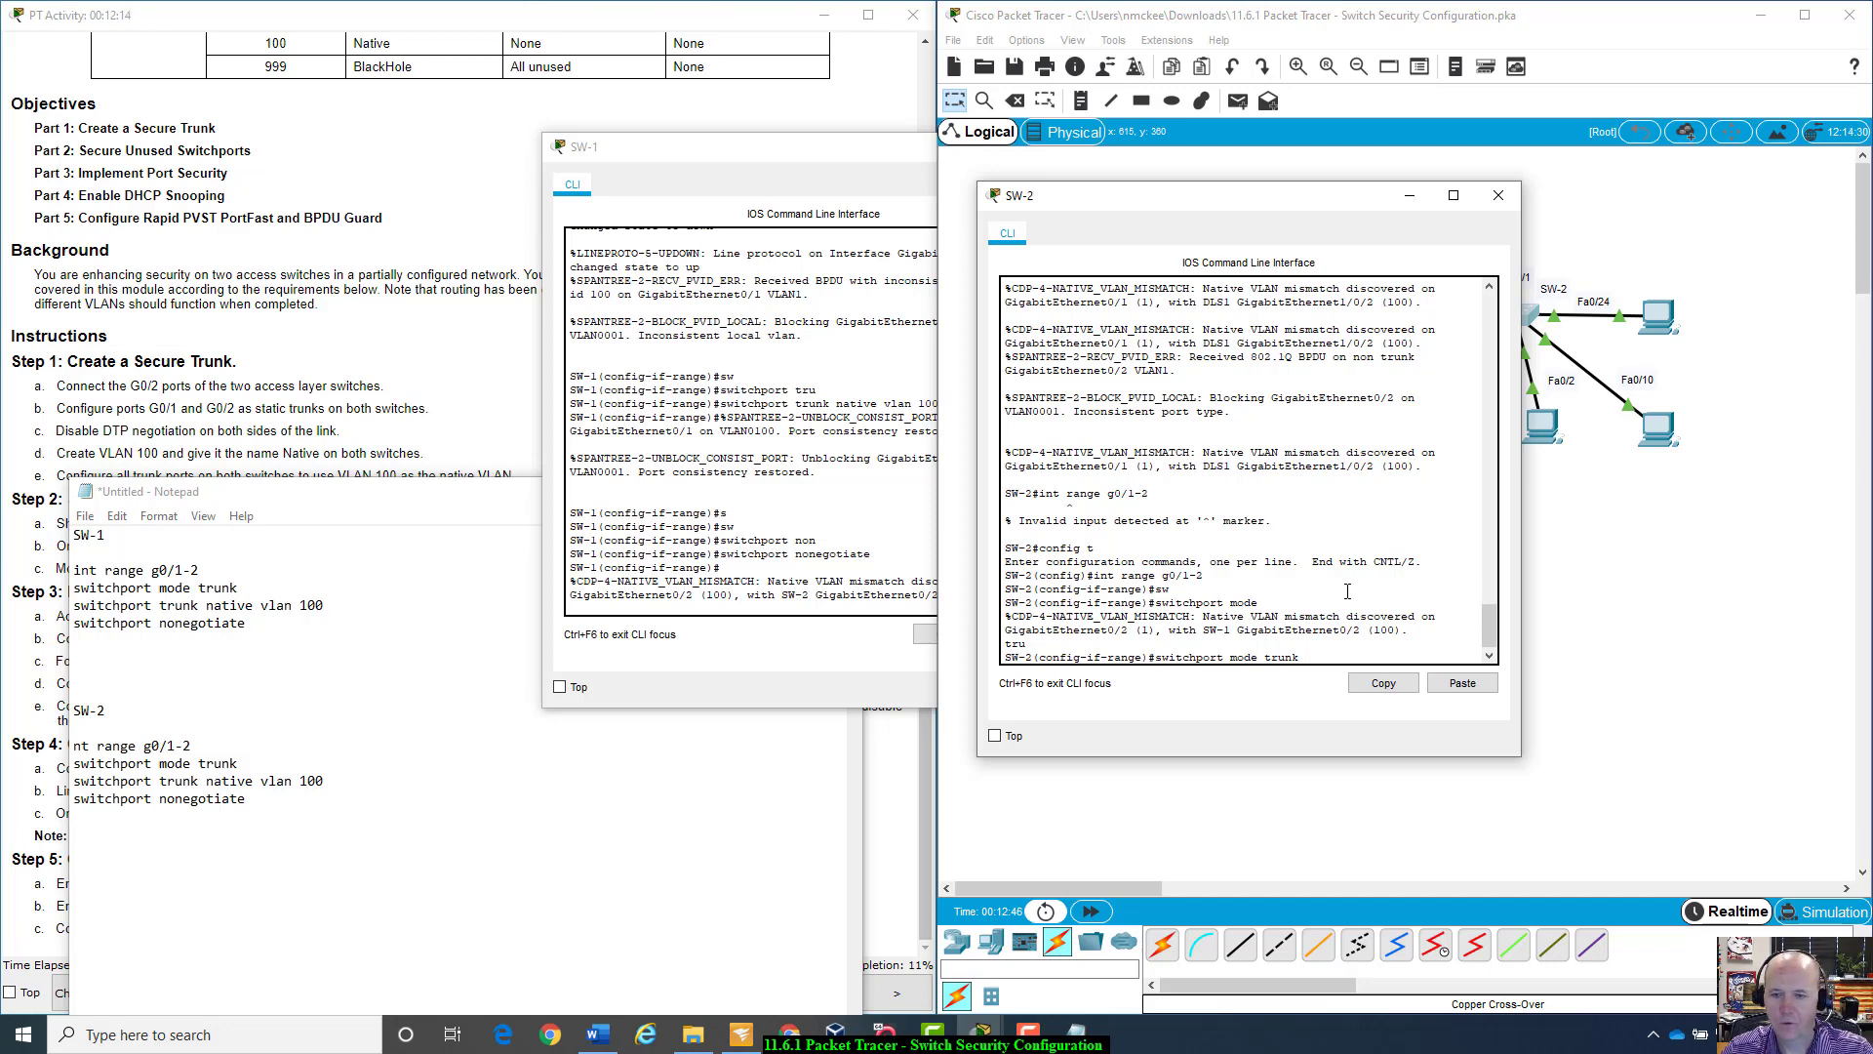
pyautogui.press('Return')
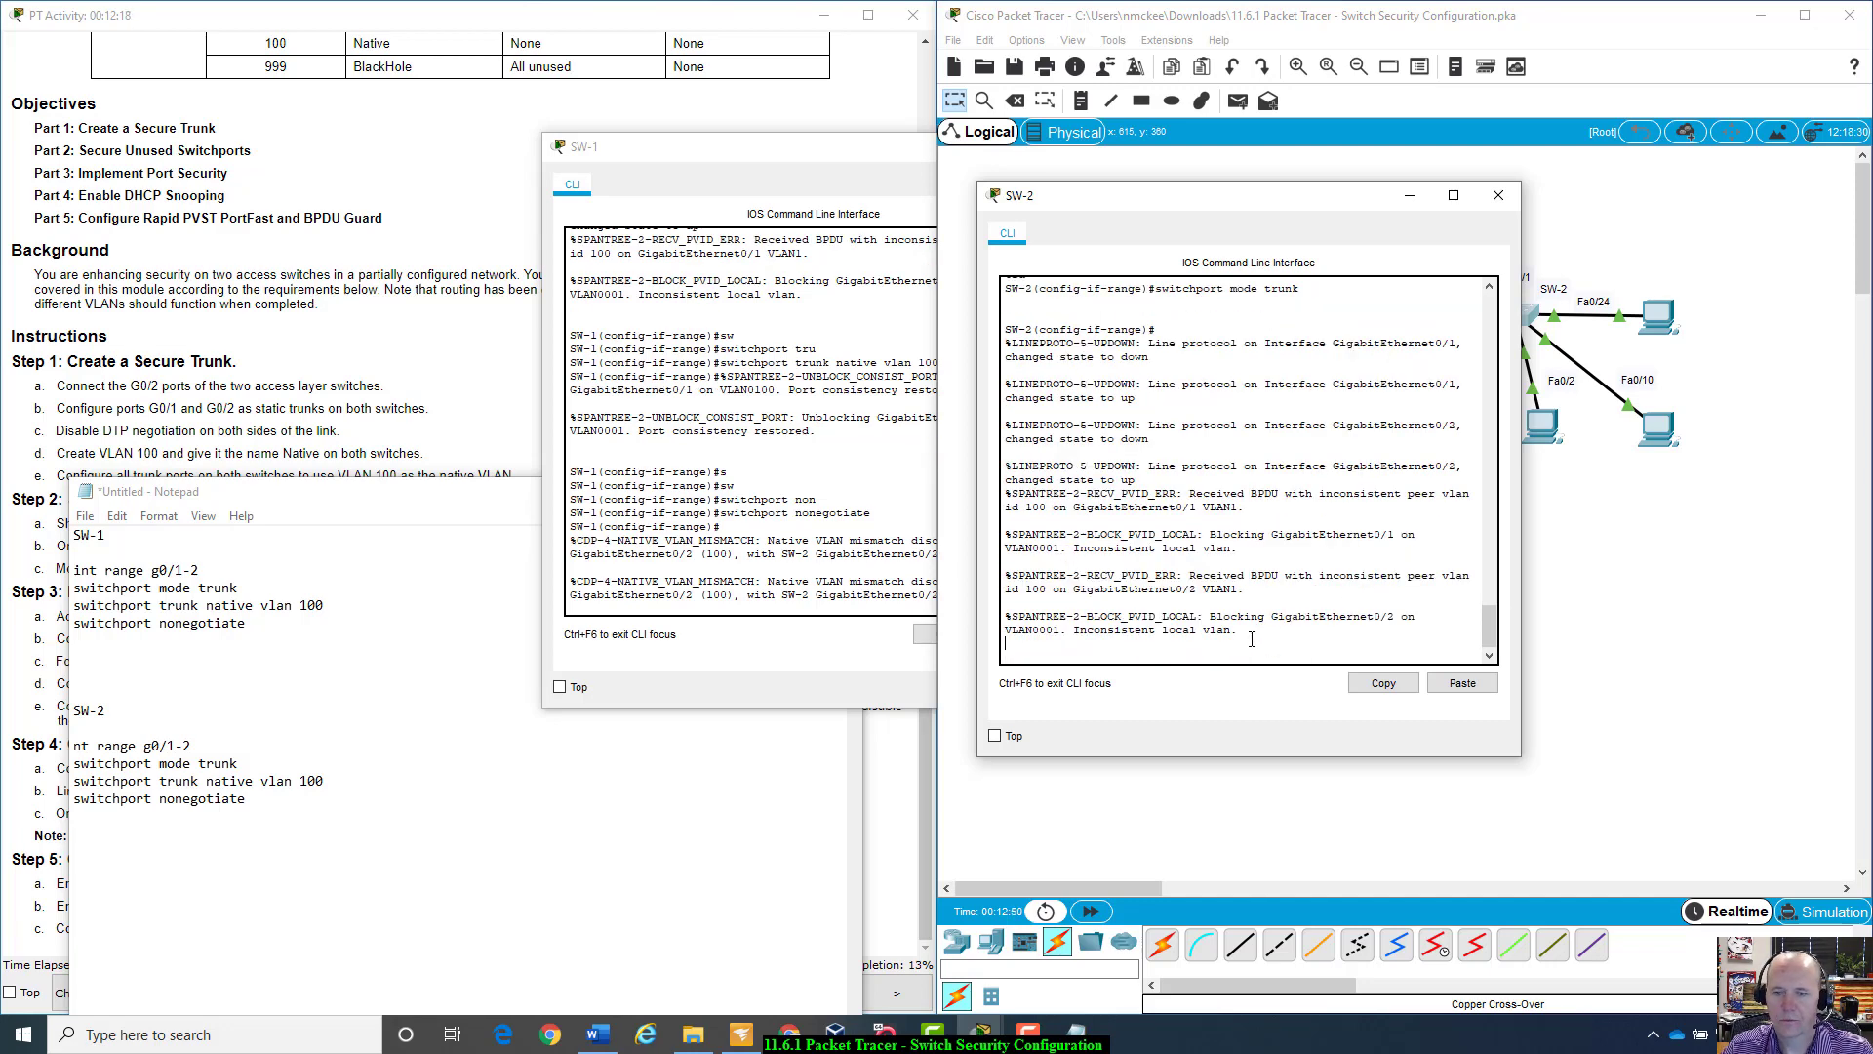
pyautogui.press('Return')
# Step: Set VLAN 100 as the native VLAN on SW-2's g0/1-2 ports with "switchport trunk native vlan 100"
pyautogui.press('Up')
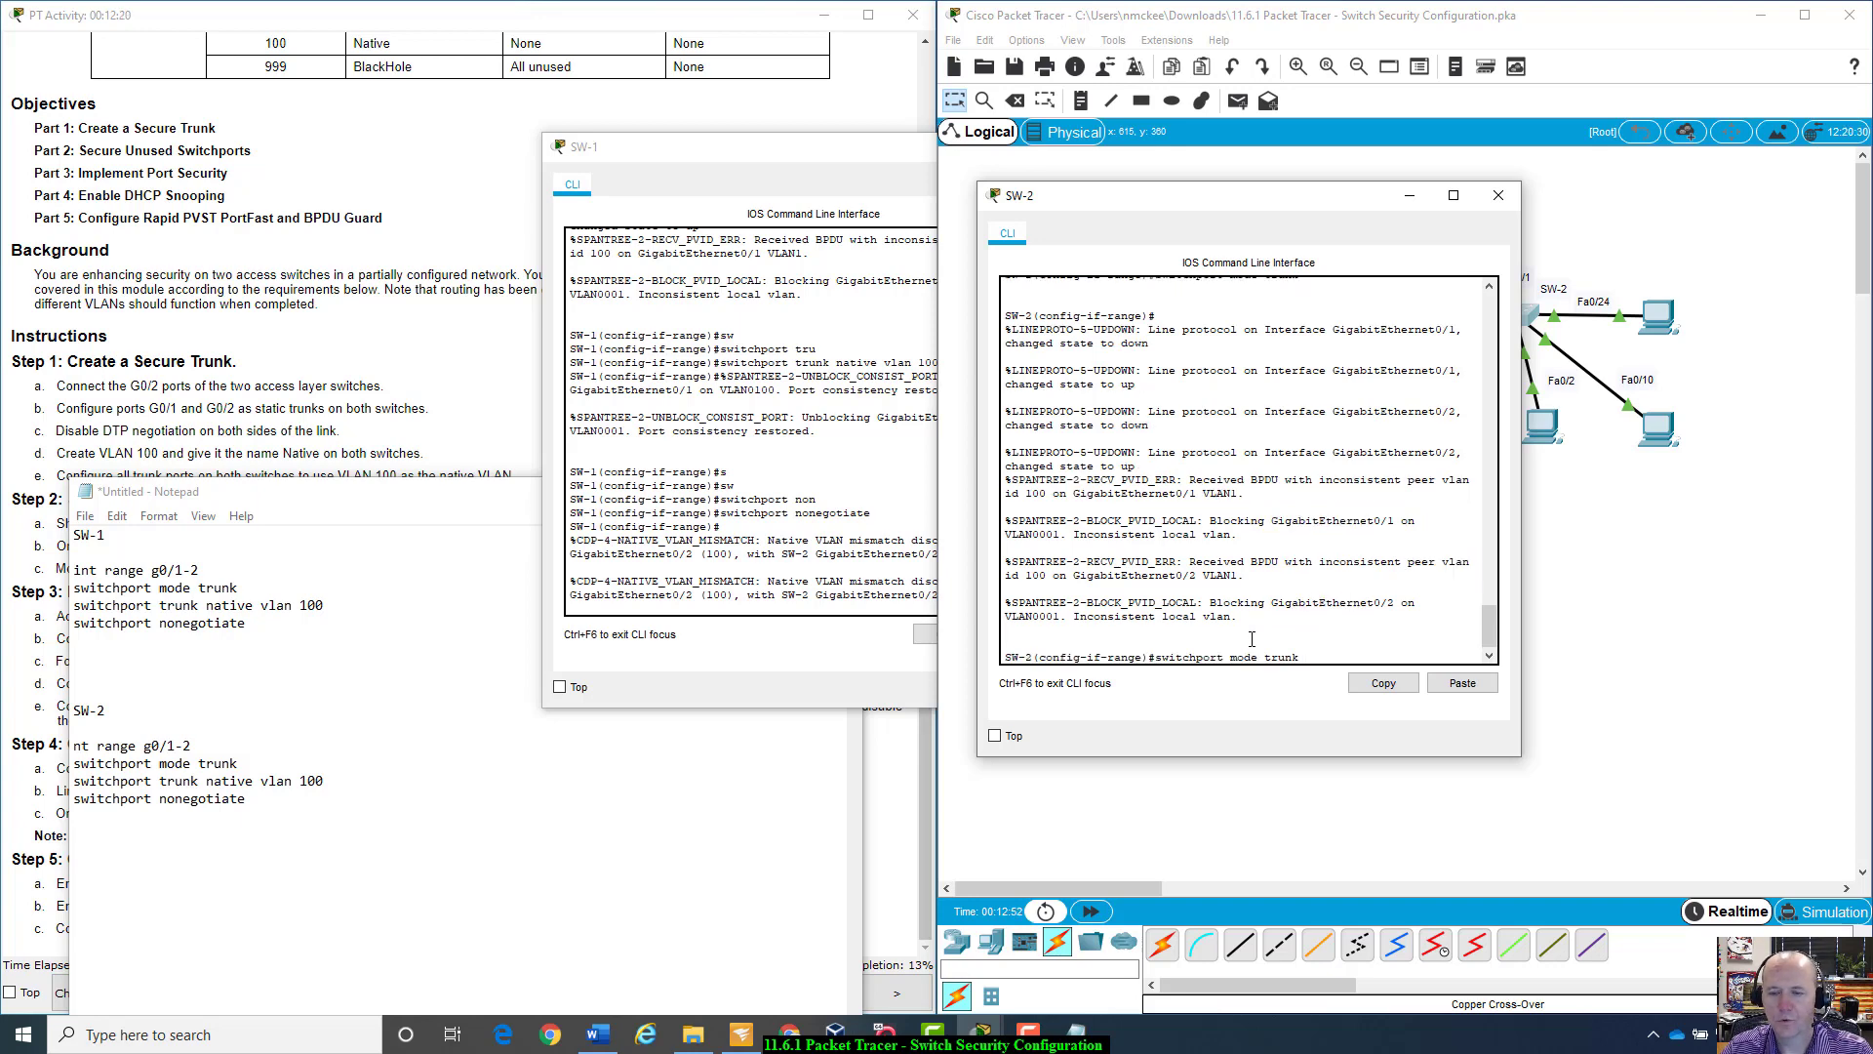
pyautogui.press('BackSpace')
pyautogui.press('BackSpace')
pyautogui.press('BackSpace')
pyautogui.press('BackSpace')
pyautogui.press('BackSpace')
pyautogui.press('BackSpace')
pyautogui.press('BackSpace')
pyautogui.press('BackSpace')
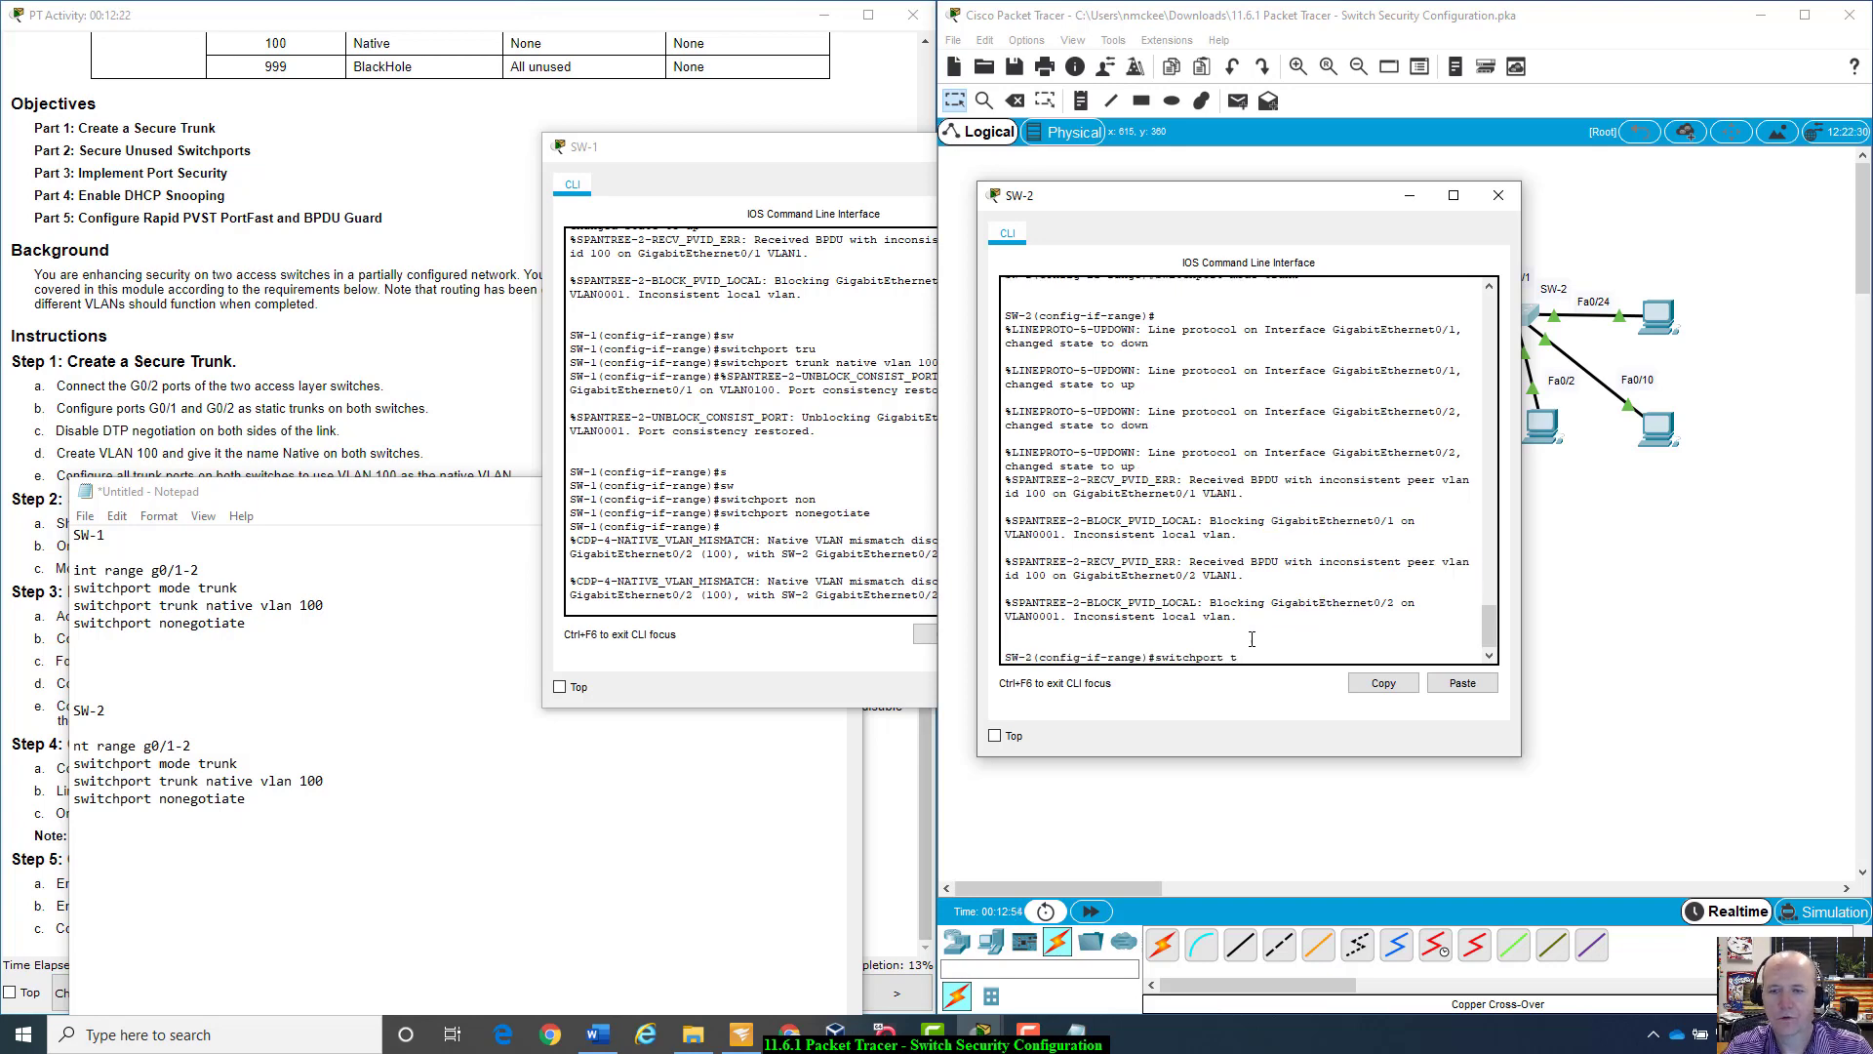
pyautogui.write('trunk ')
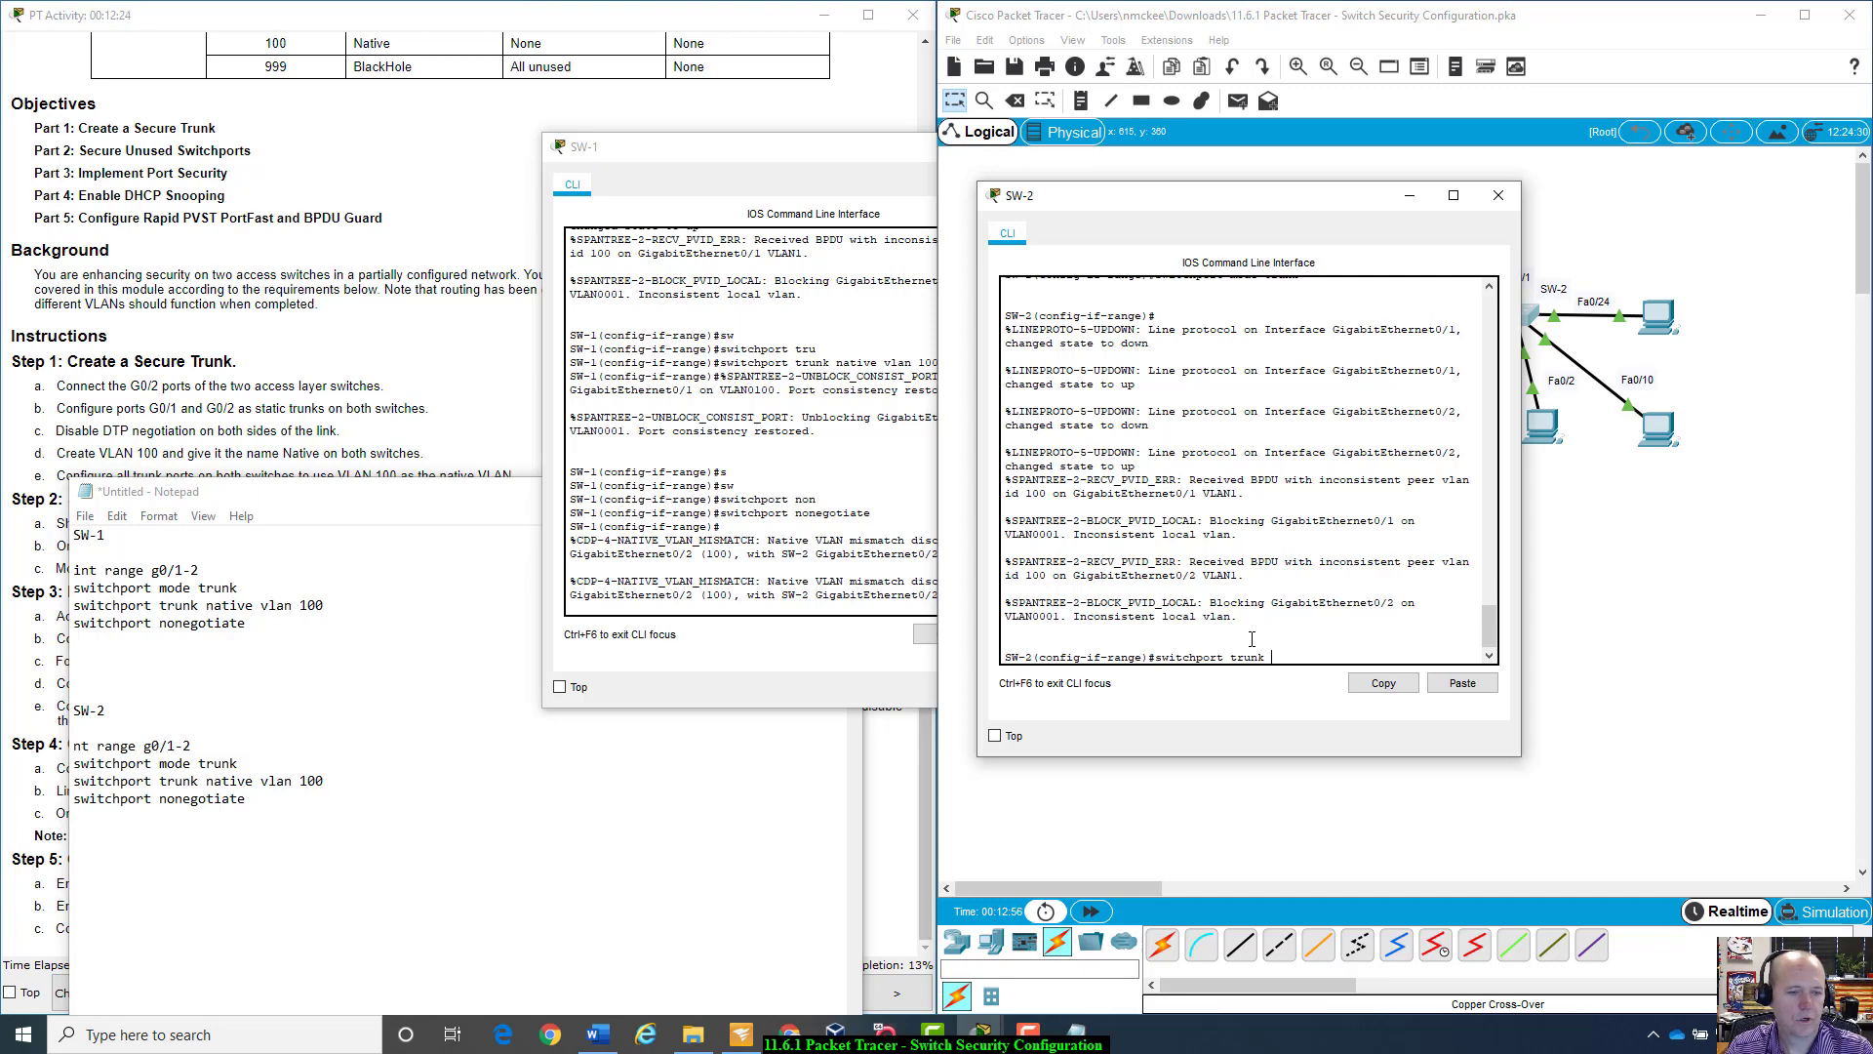
pyautogui.write('native vlan 100')
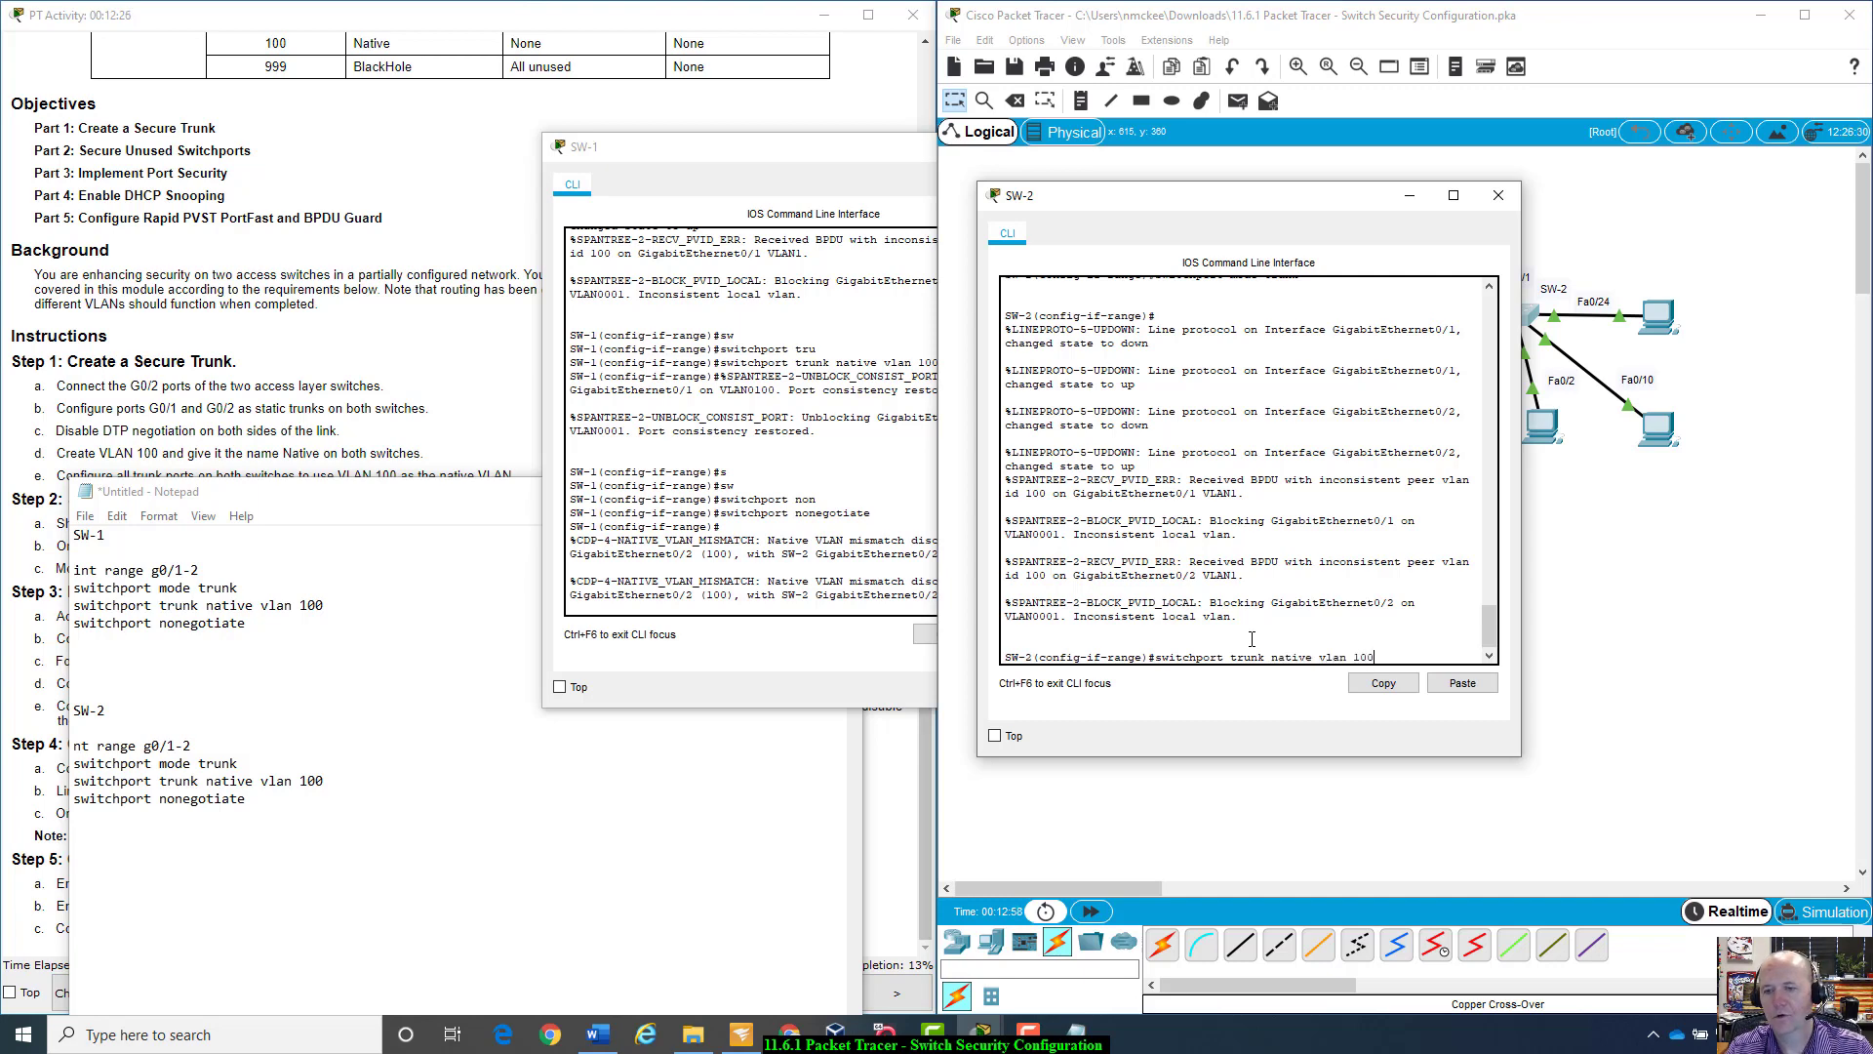
pyautogui.press('Return')
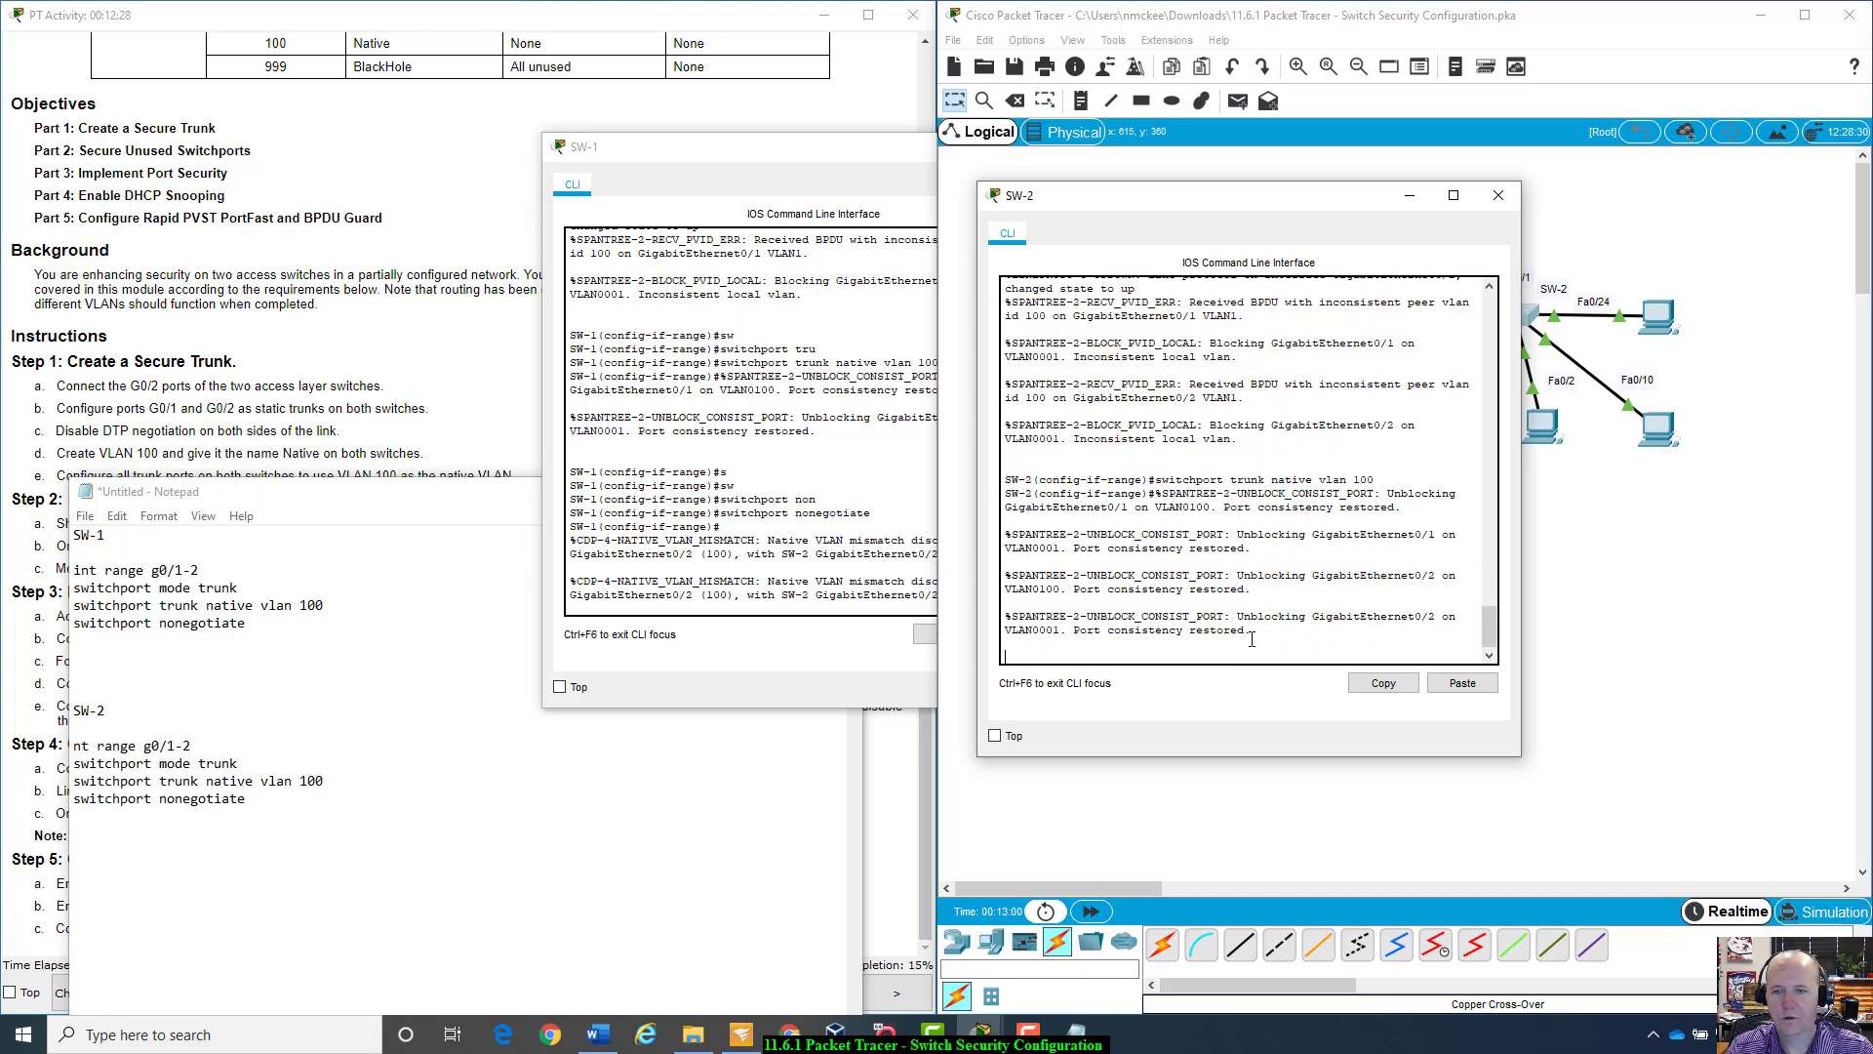
# Step: Disable DTP negotiation on SW-2's g0/1-2 ports with "switchport nonegotiate"
pyautogui.press('Return')
pyautogui.write('s')
pyautogui.press('Tab')
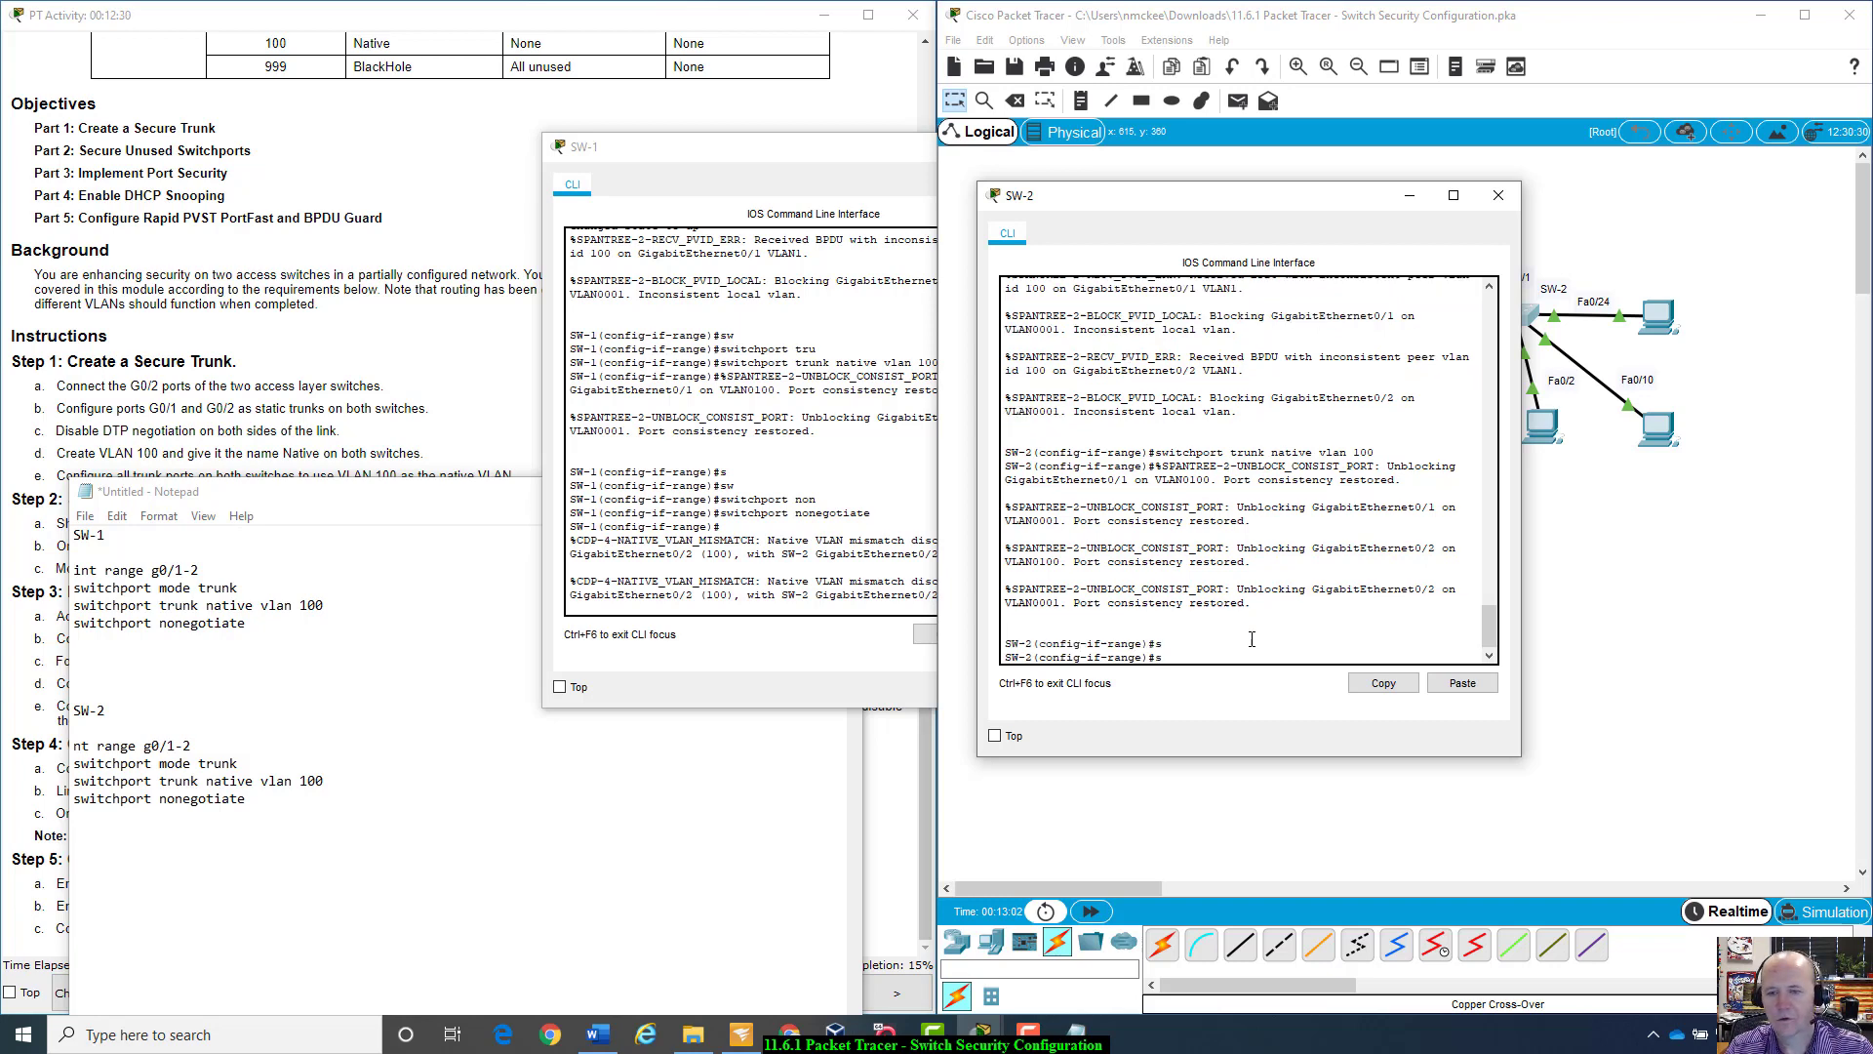
pyautogui.write('w')
pyautogui.press('Tab')
pyautogui.write('non')
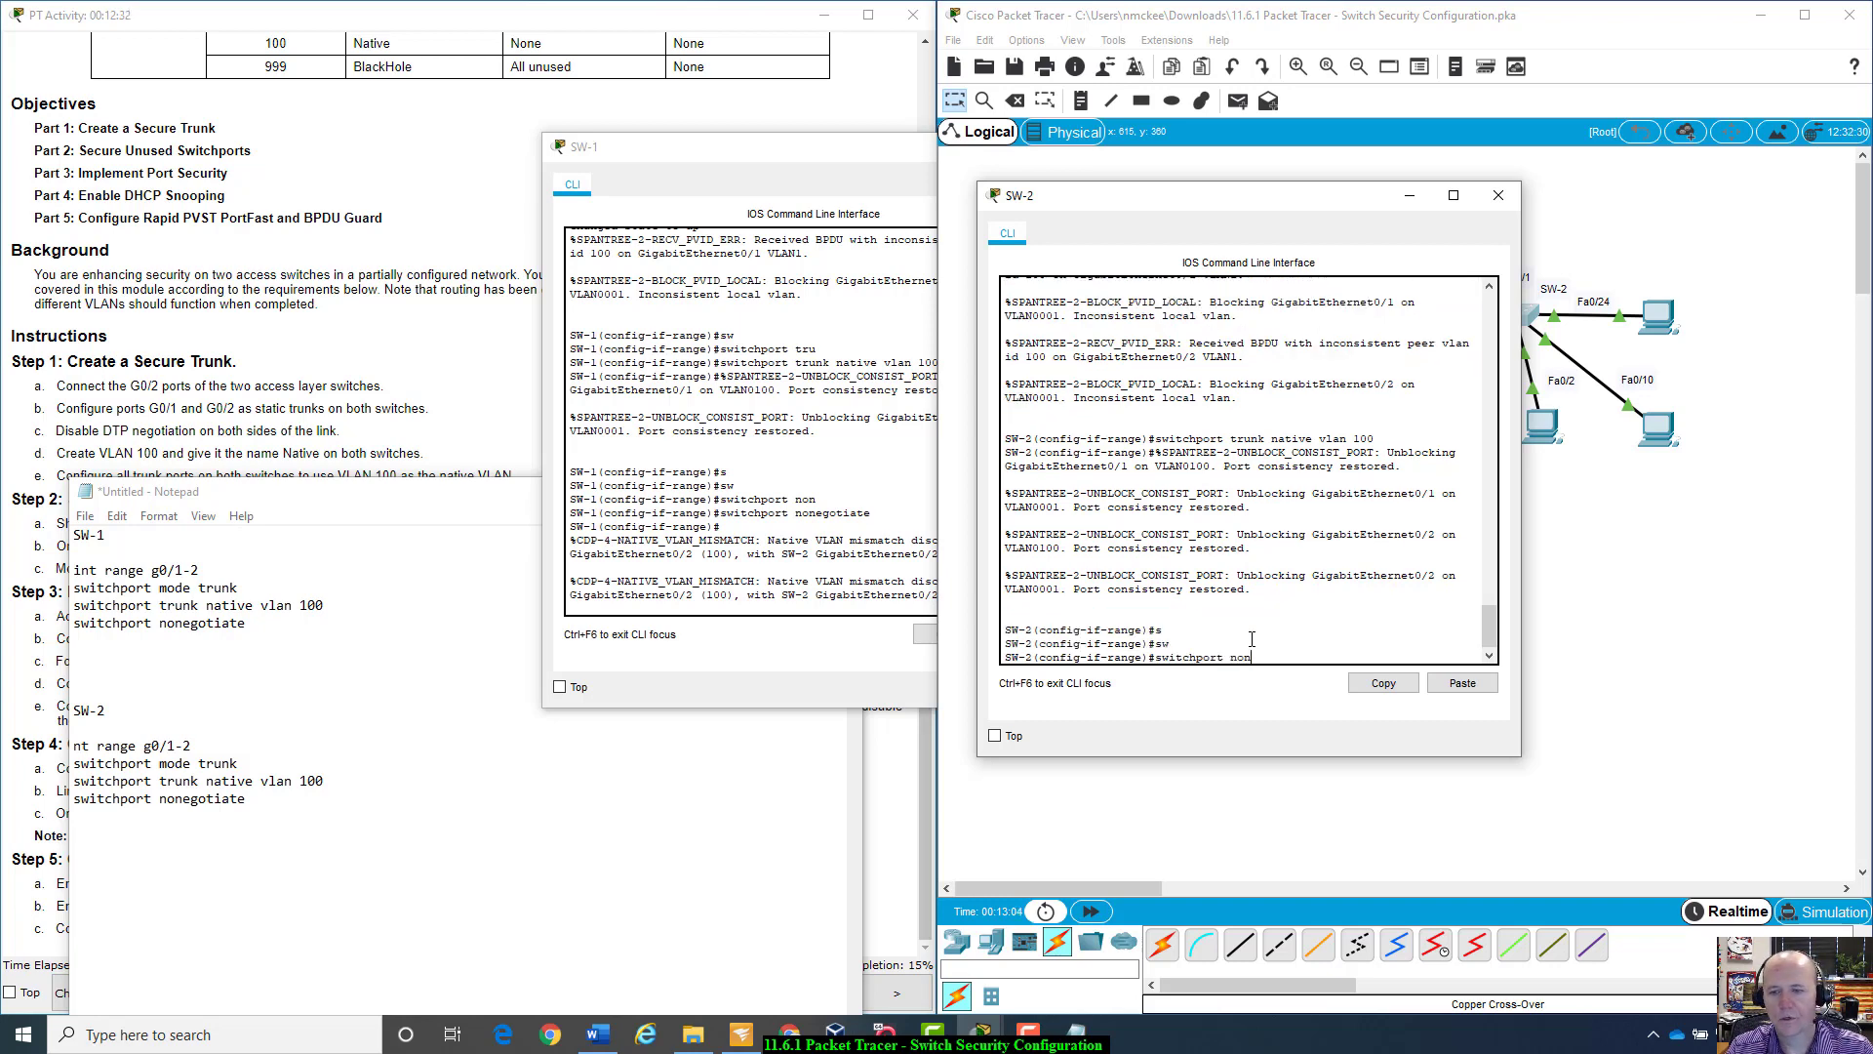
pyautogui.press('Tab')
pyautogui.press('Return')
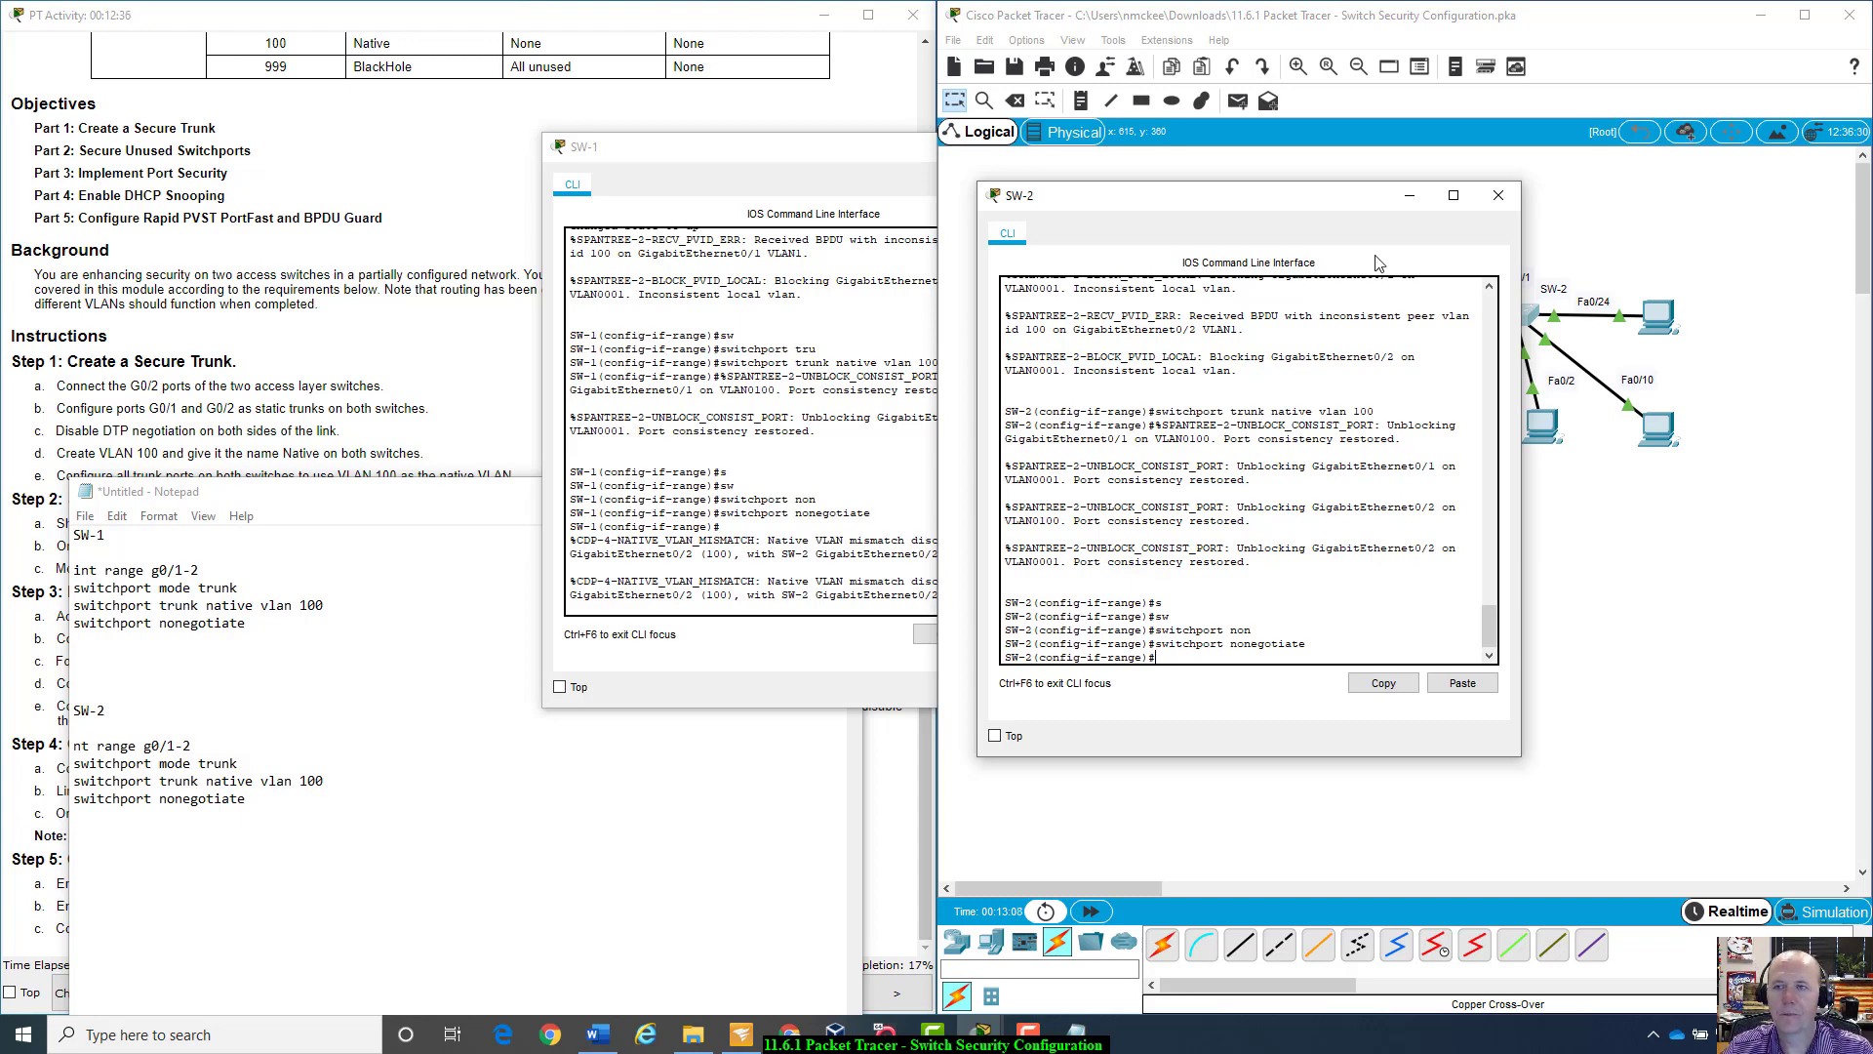
# Step: Minimize SW-2's command line window, close SW-1's, and move Notepad off the instructions to just below the topology
pyautogui.click(1408, 195)
pyautogui.click(900, 158)
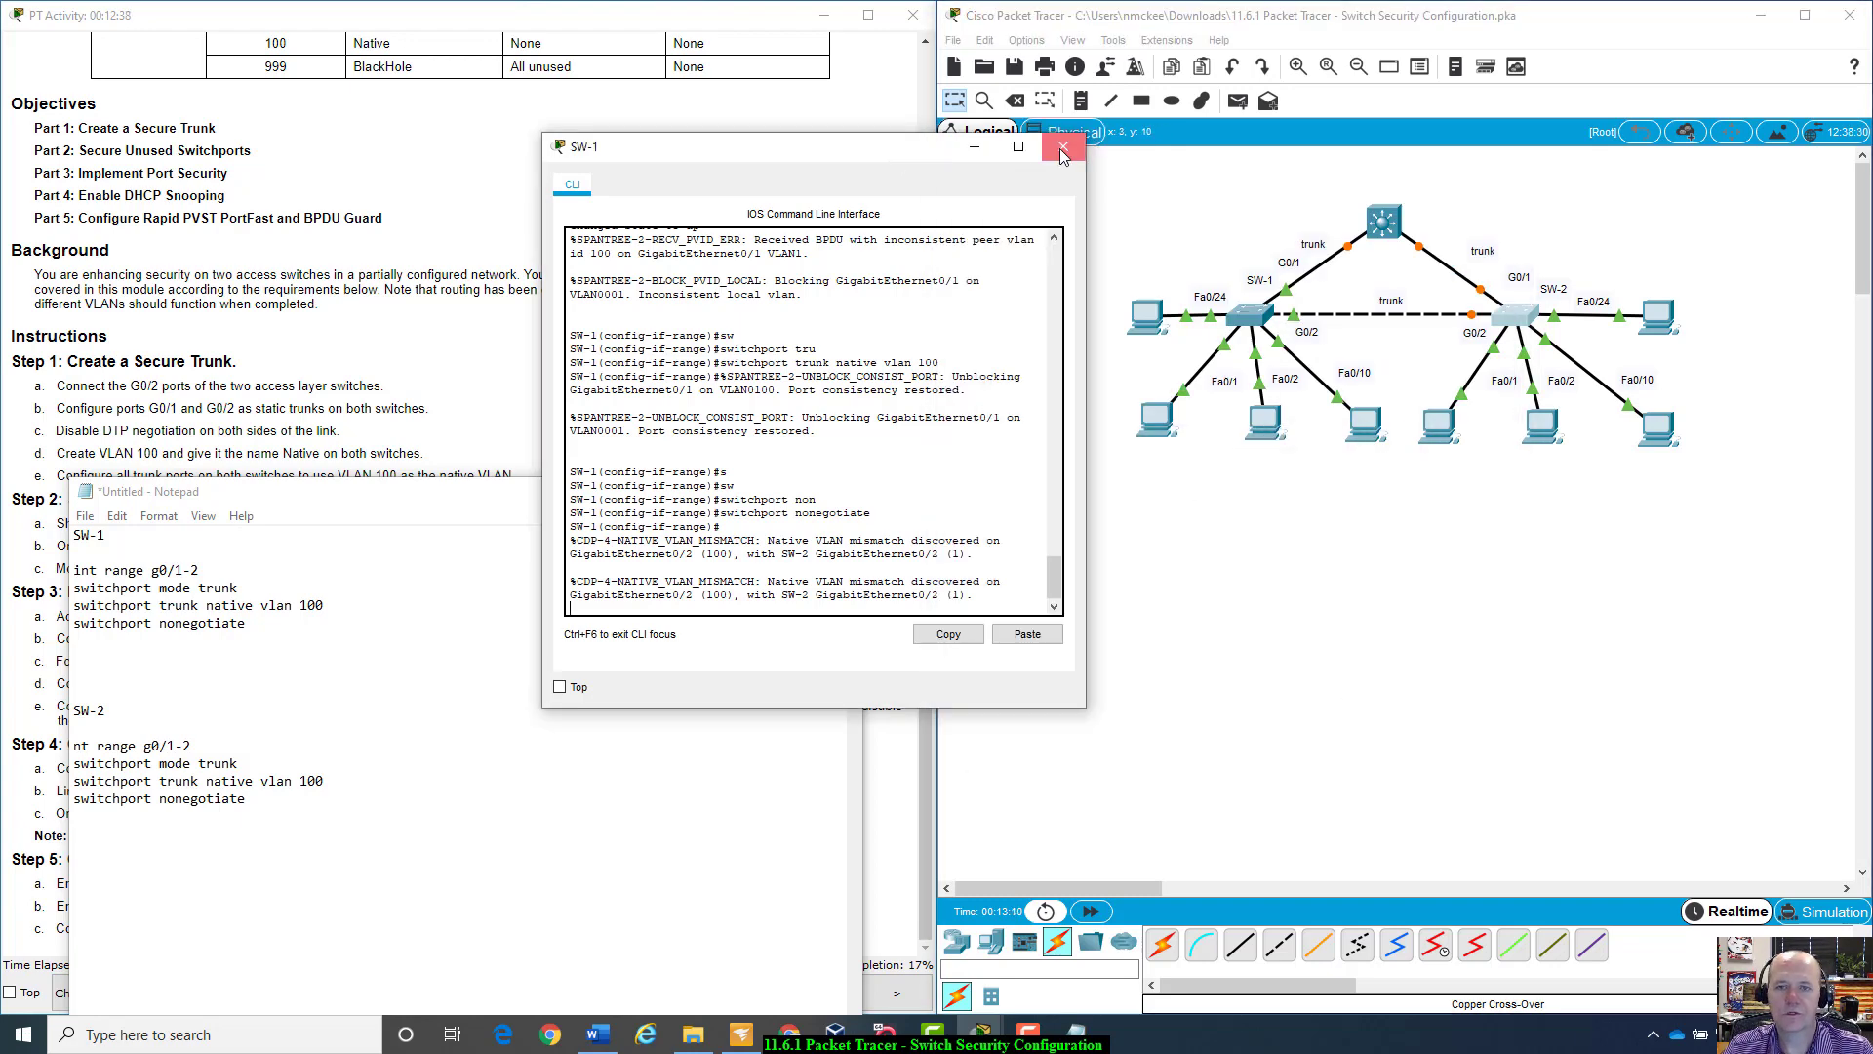
pyautogui.click(1064, 146)
pyautogui.moveTo(493, 494); pyautogui.dragTo(1498, 621)
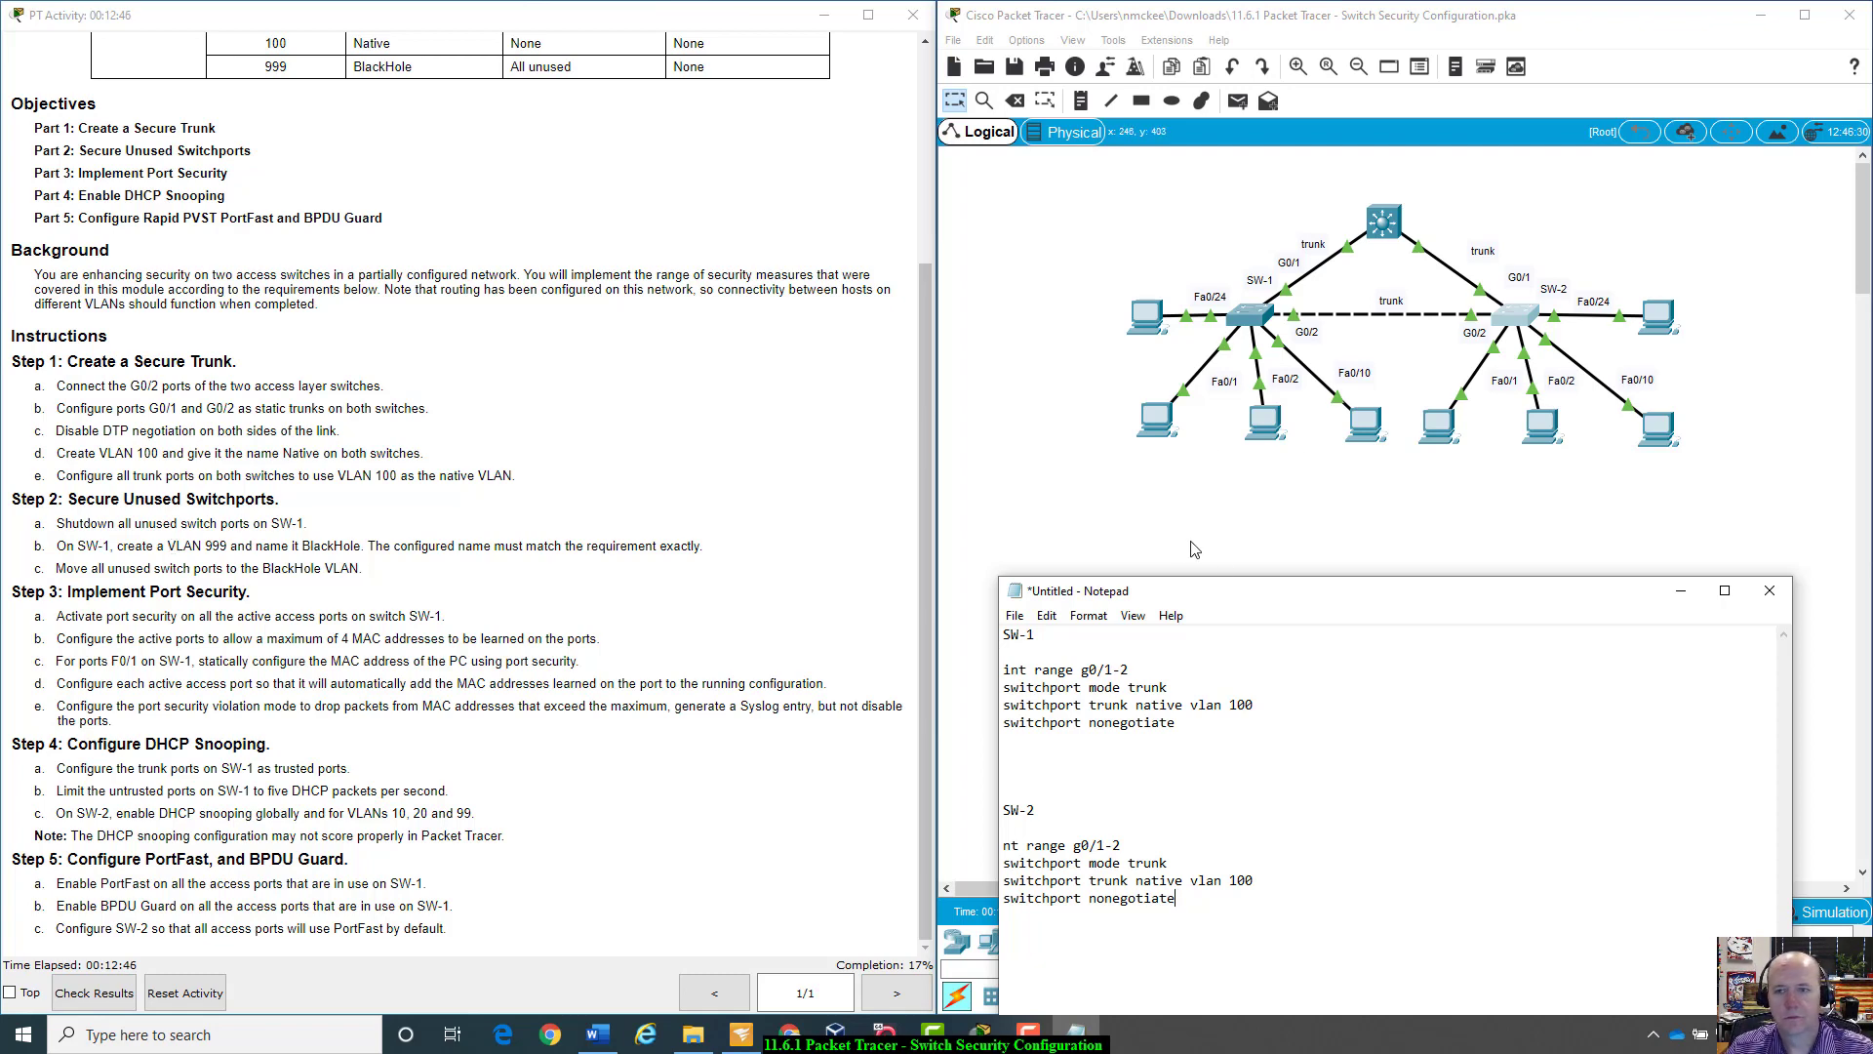
pyautogui.moveTo(1344, 593); pyautogui.dragTo(1335, 493)
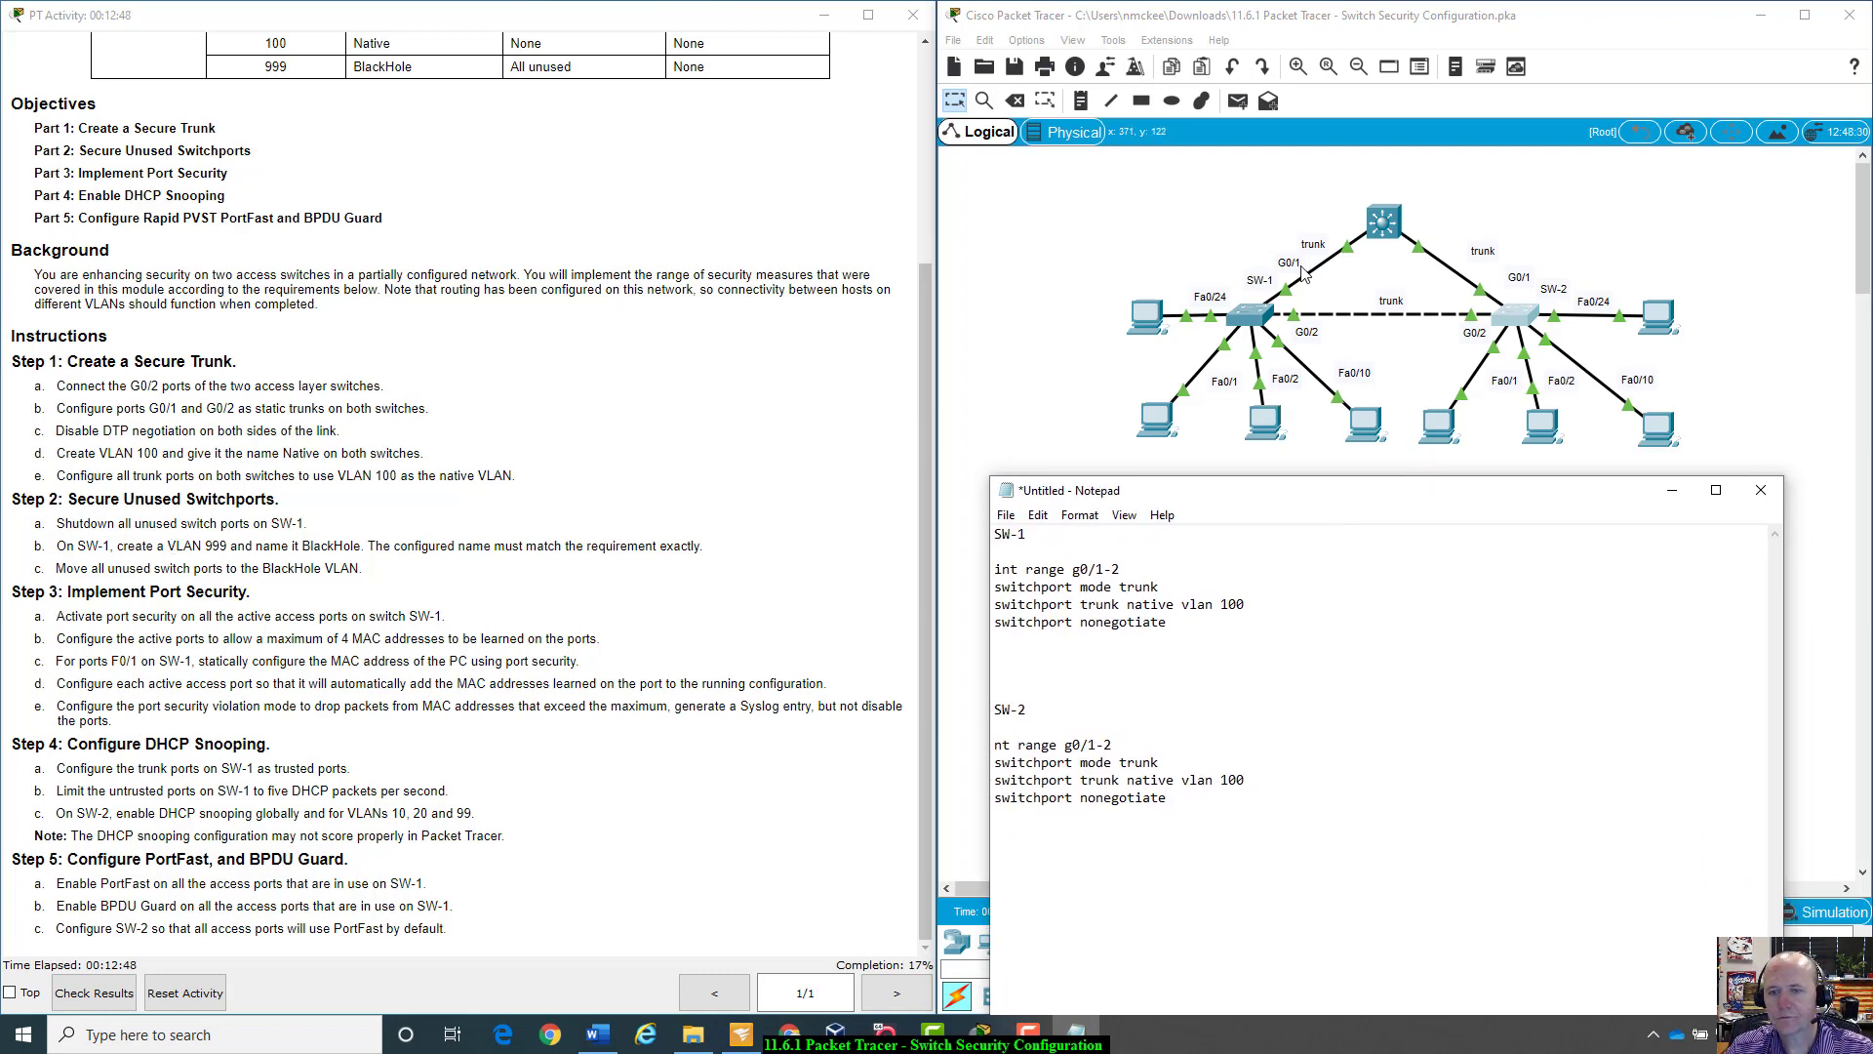
# Step: Draft the line "int range f0/3-9, f0/11-23" in Notepad's SW-1 section to cover the unused switch ports
pyautogui.click(1001, 656)
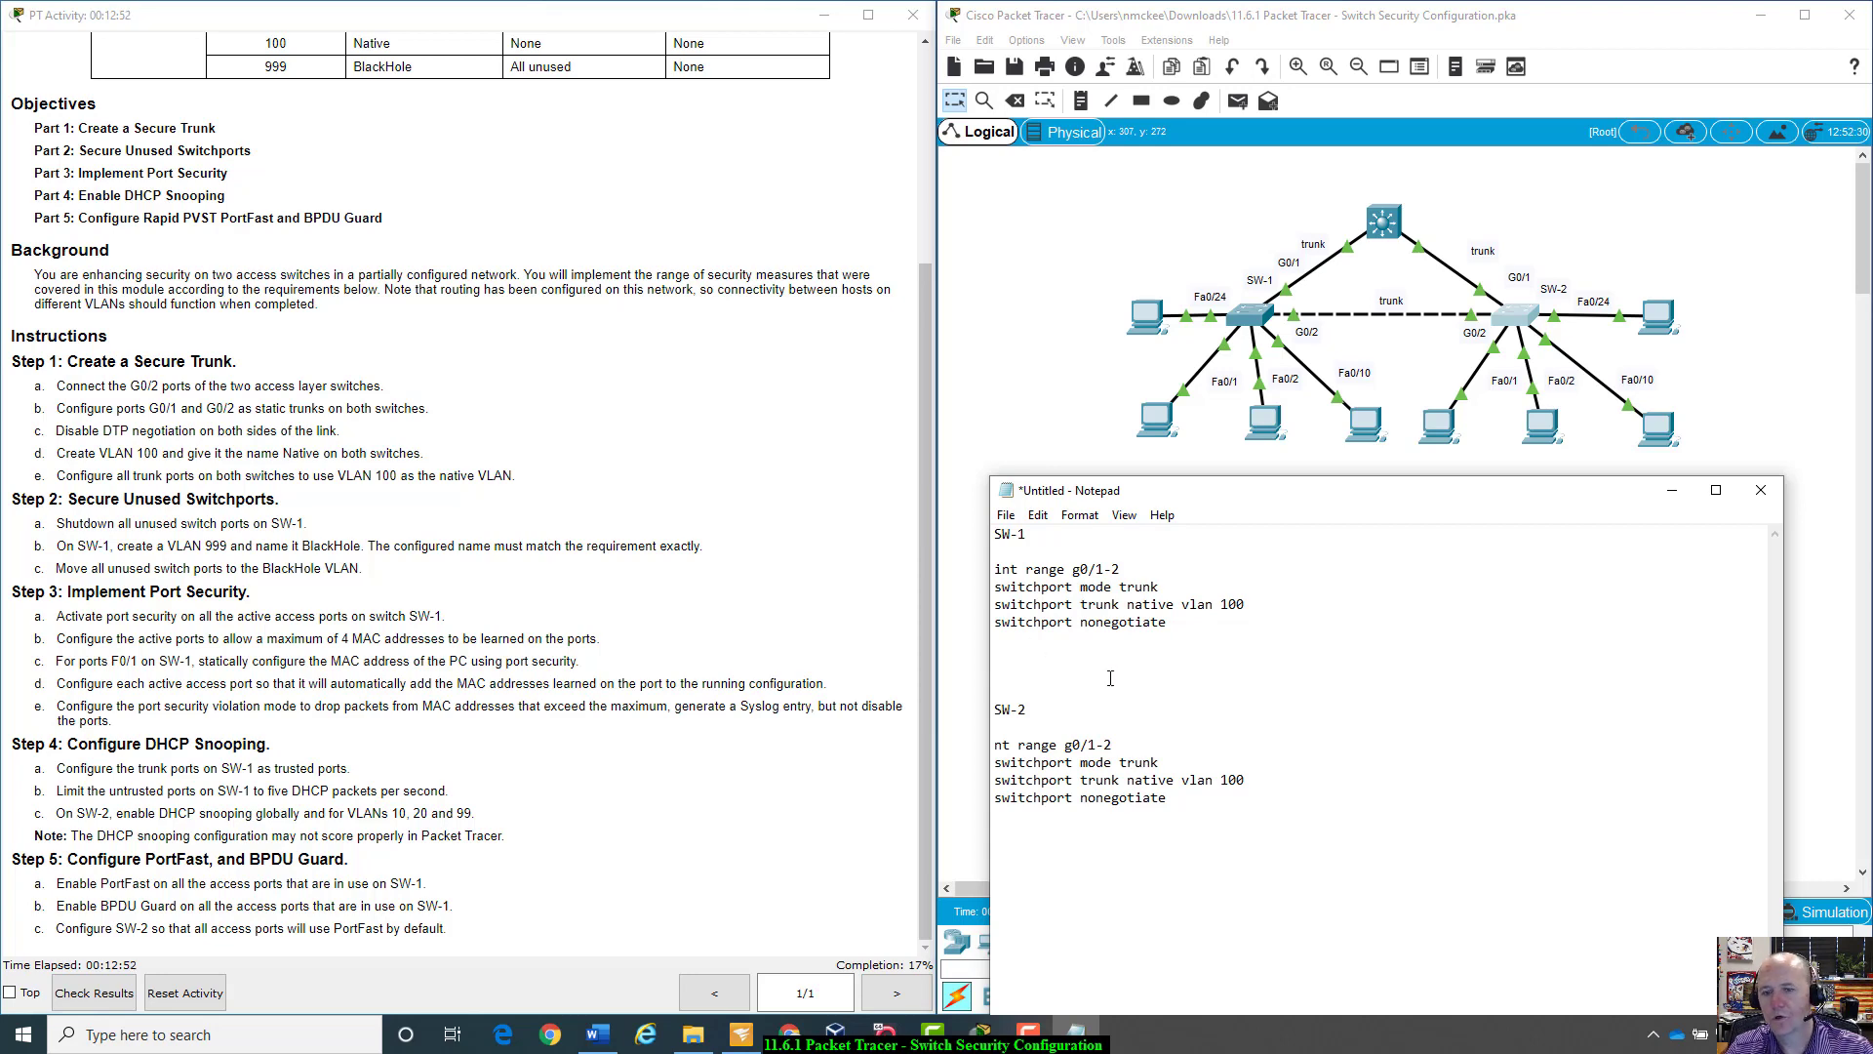
pyautogui.write('int g')
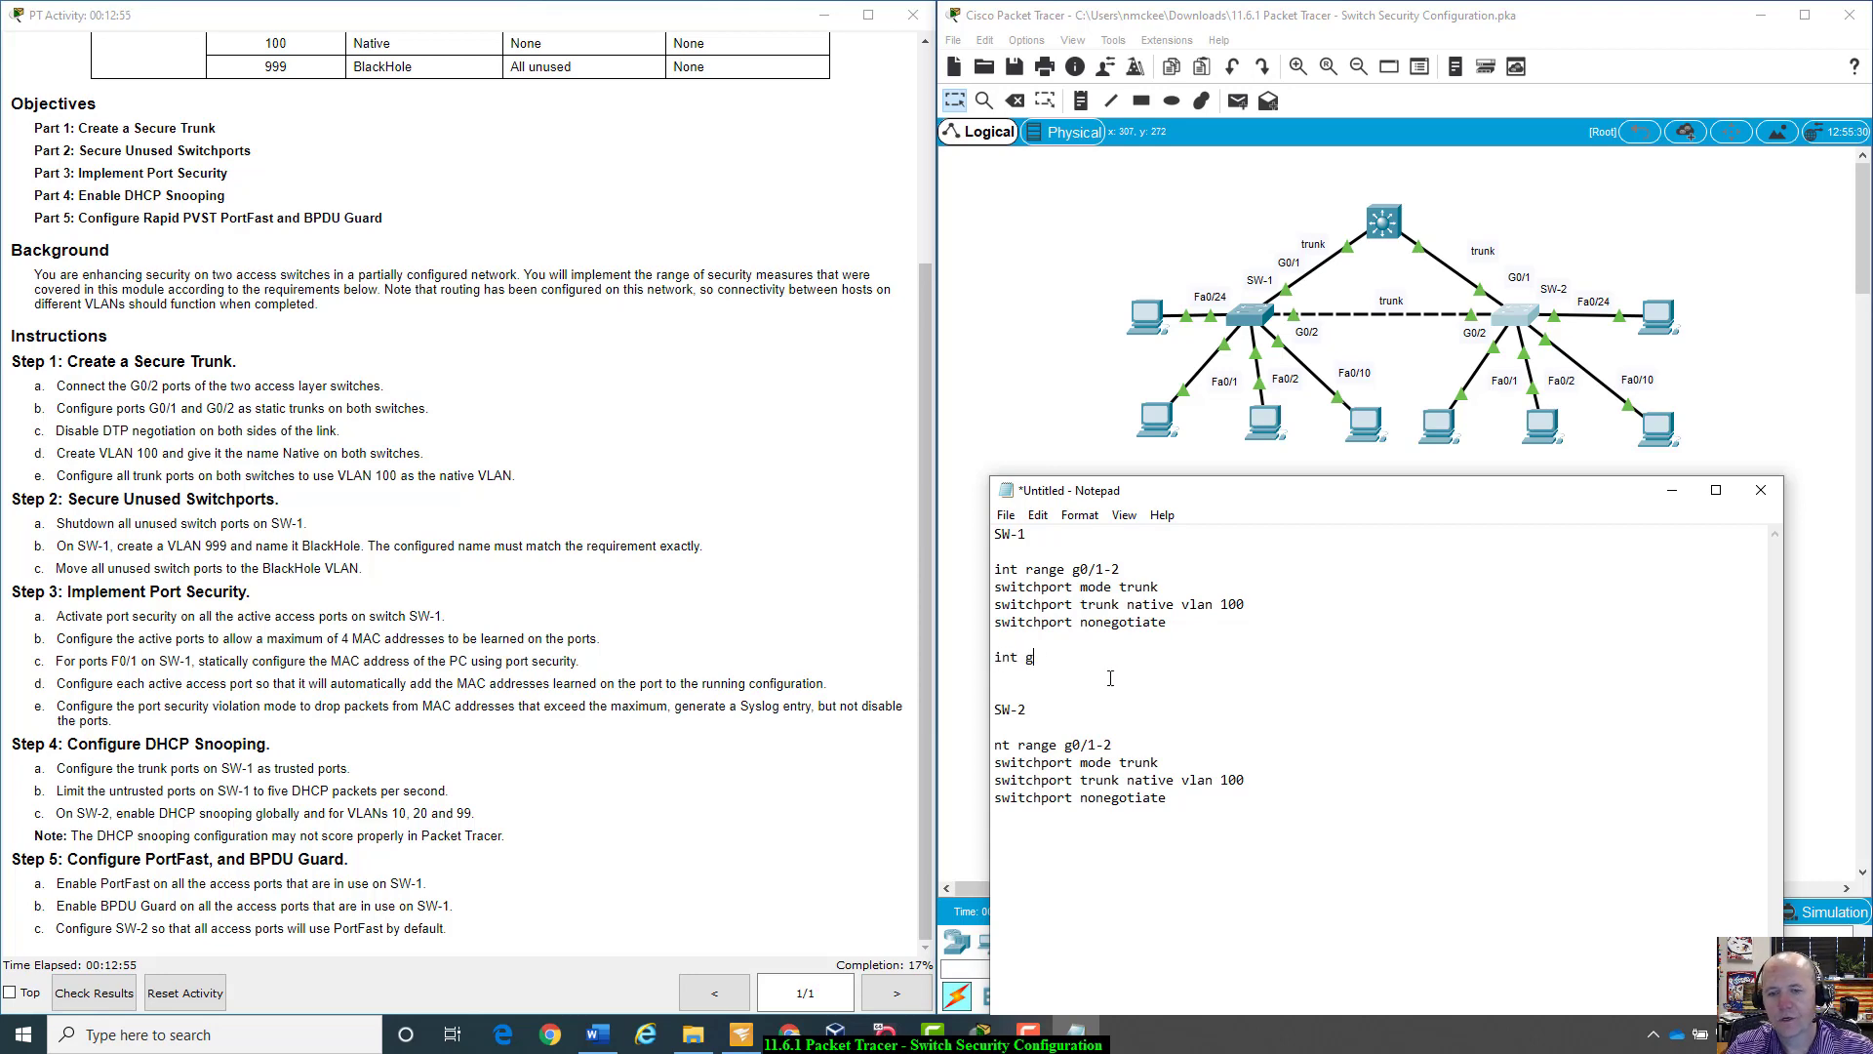
pyautogui.press('BackSpace')
pyautogui.write('rn')
pyautogui.press('BackSpace')
pyautogui.write('ange ')
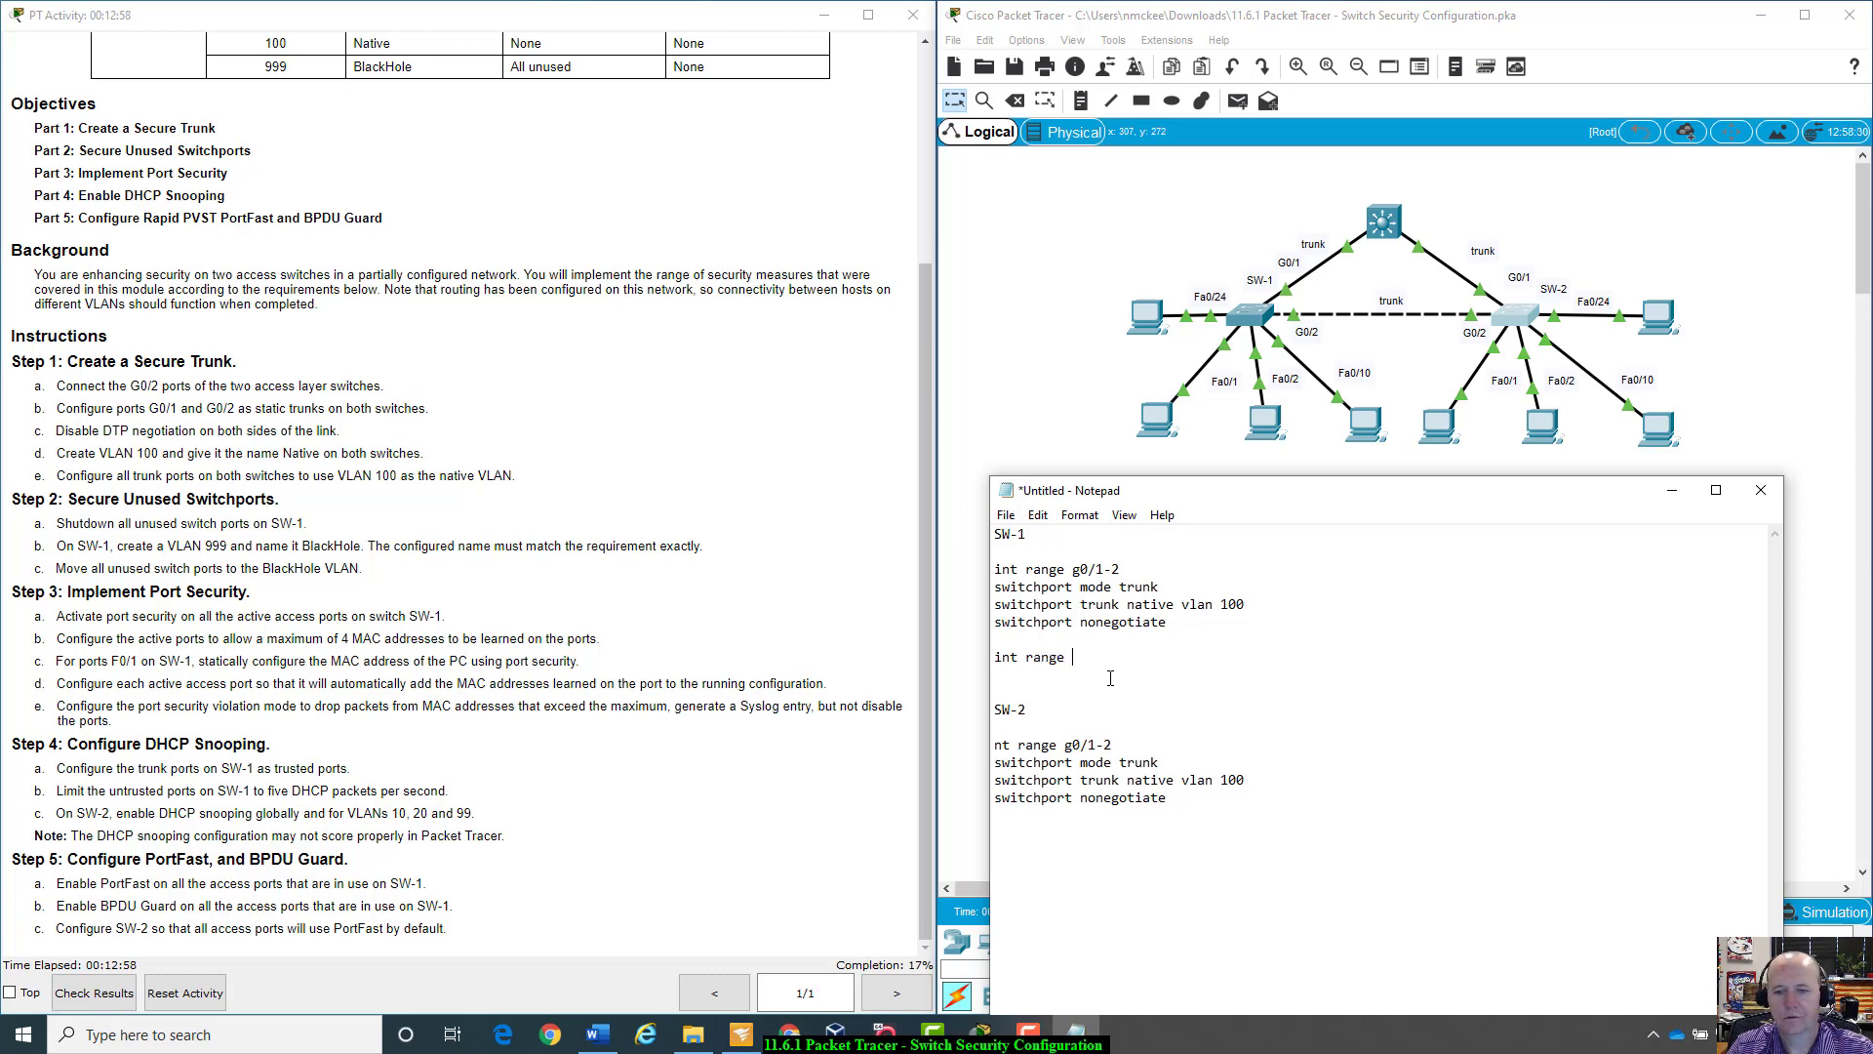
pyautogui.write('f')
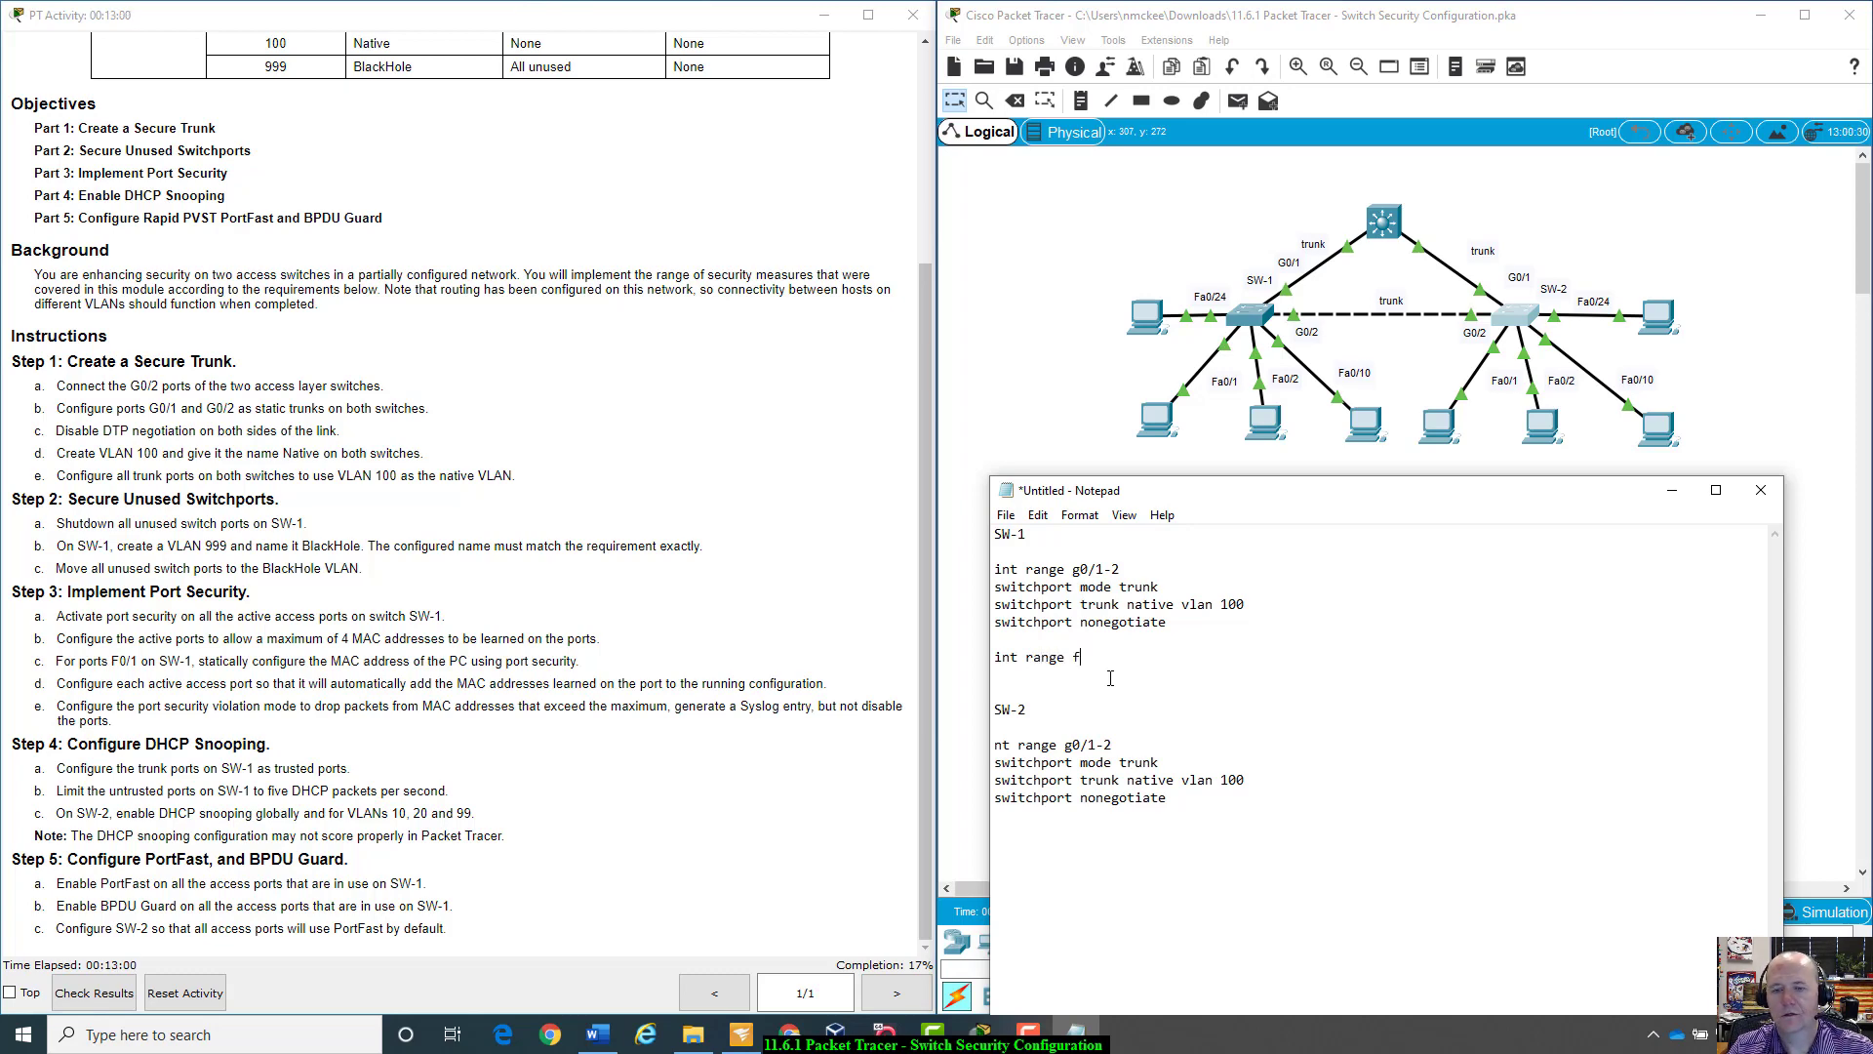
pyautogui.write('0/')
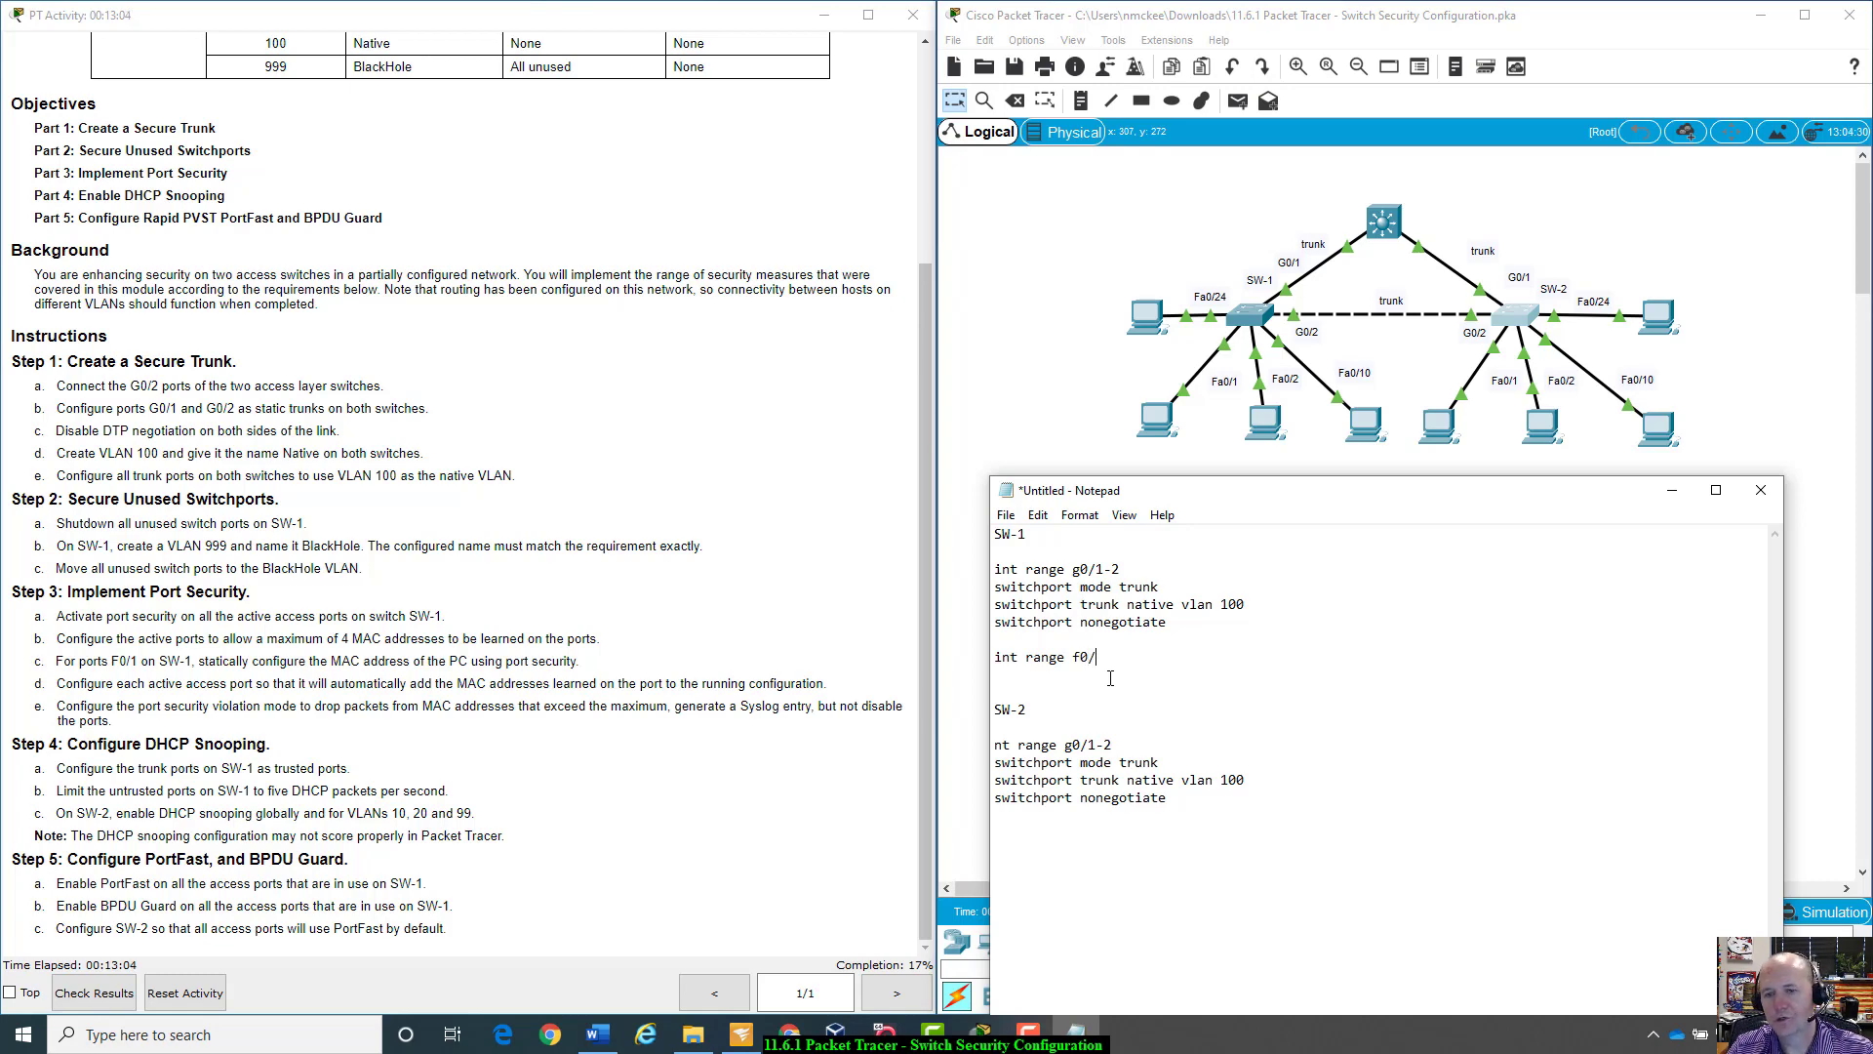
pyautogui.write('3-')
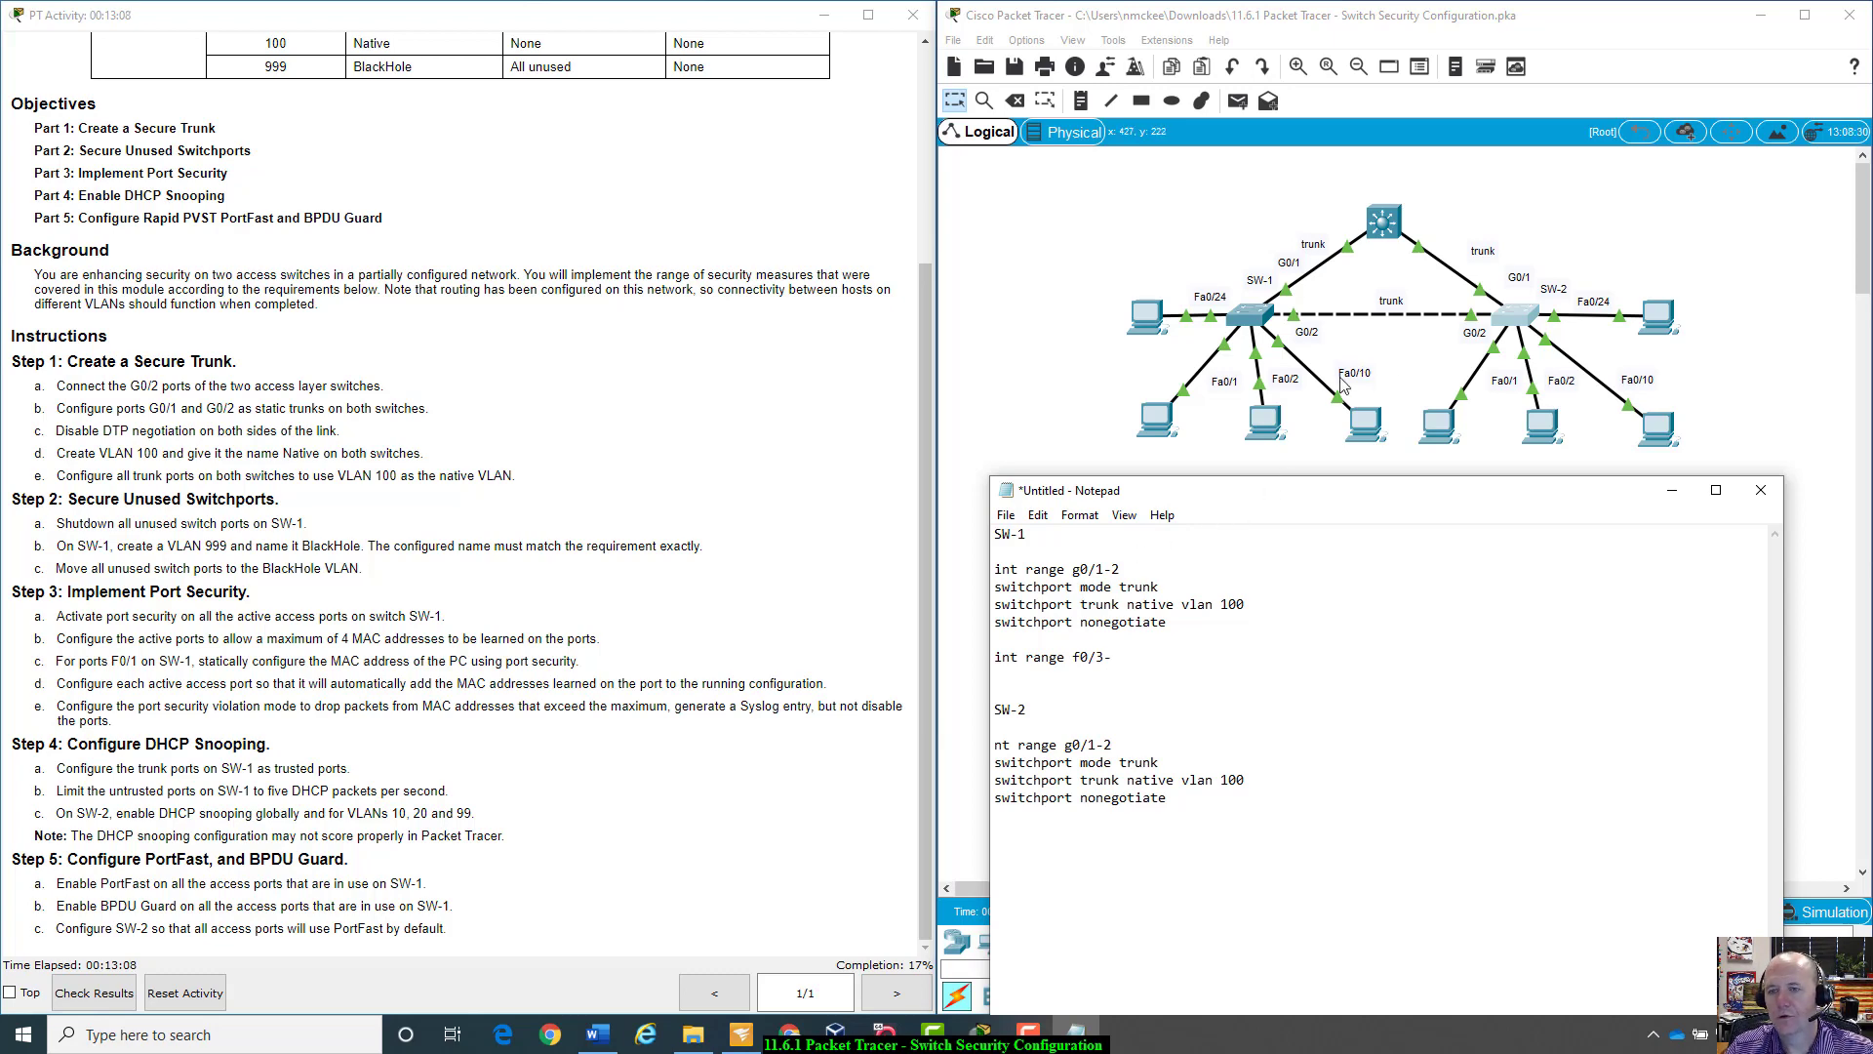
pyautogui.write('9')
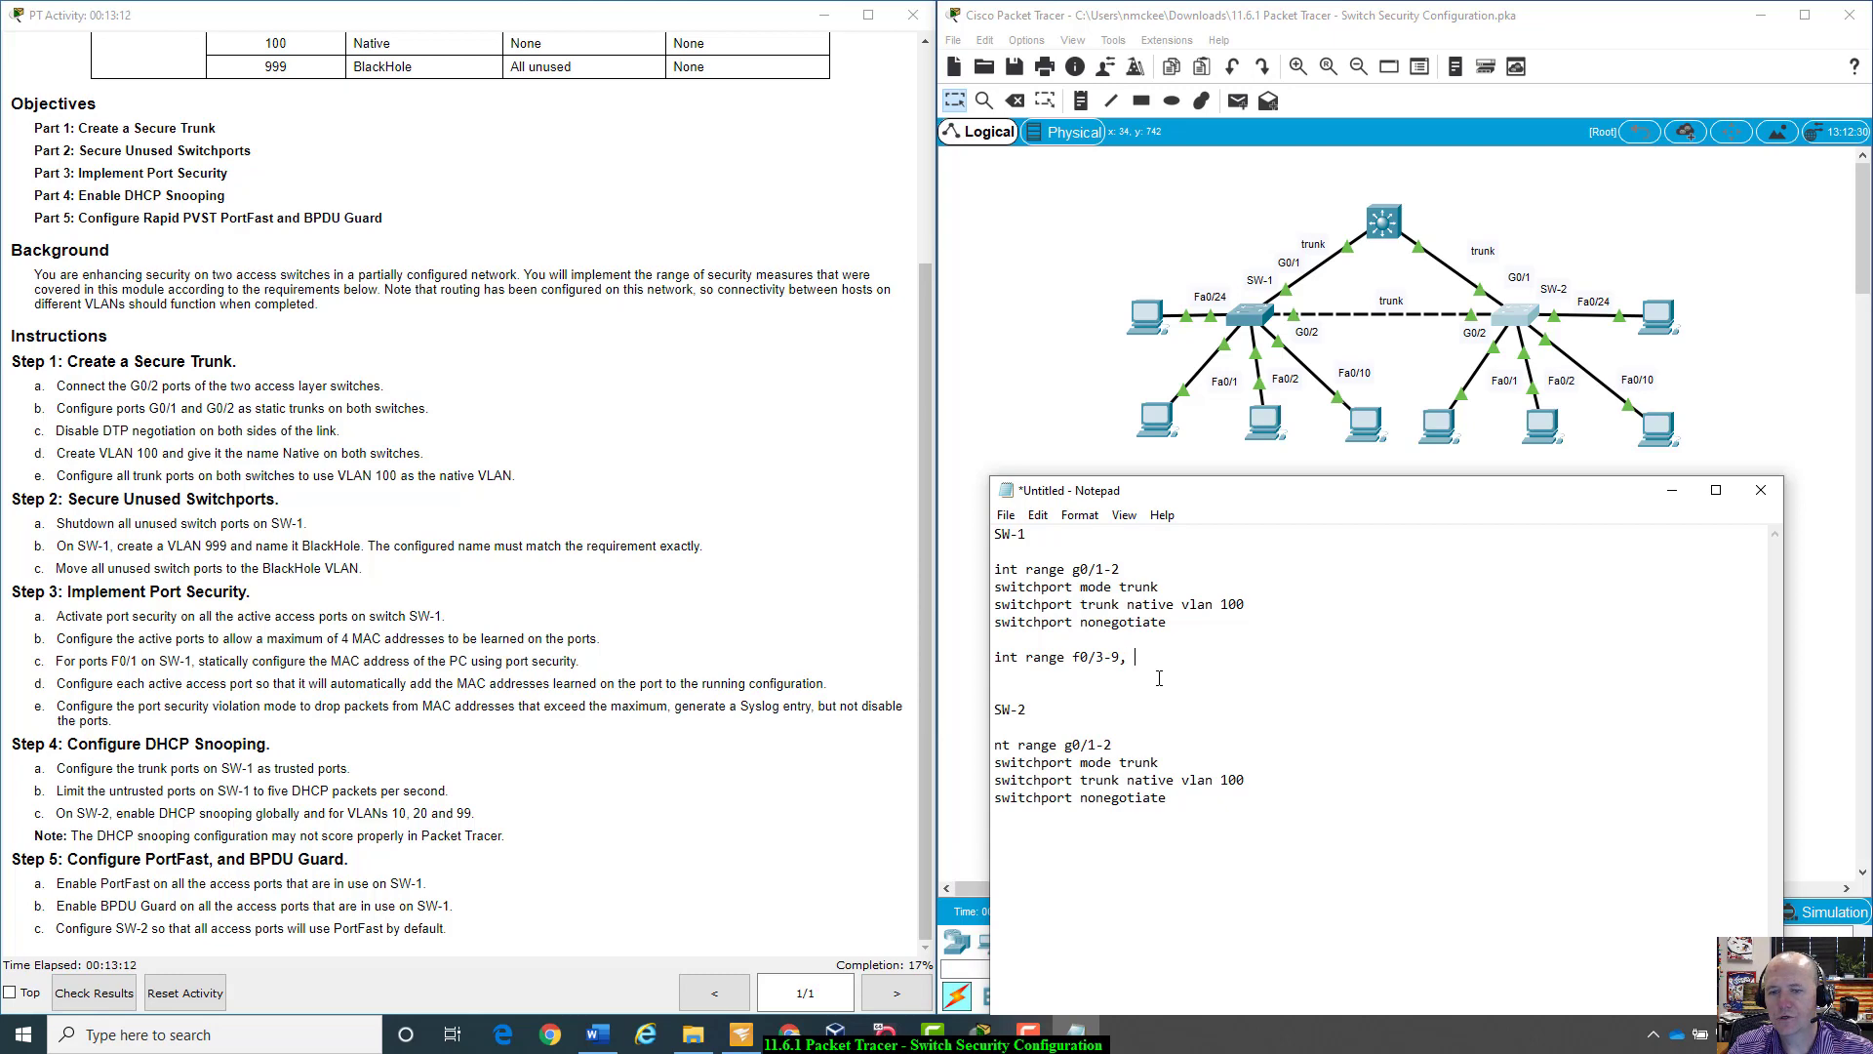
pyautogui.write(', f0/11')
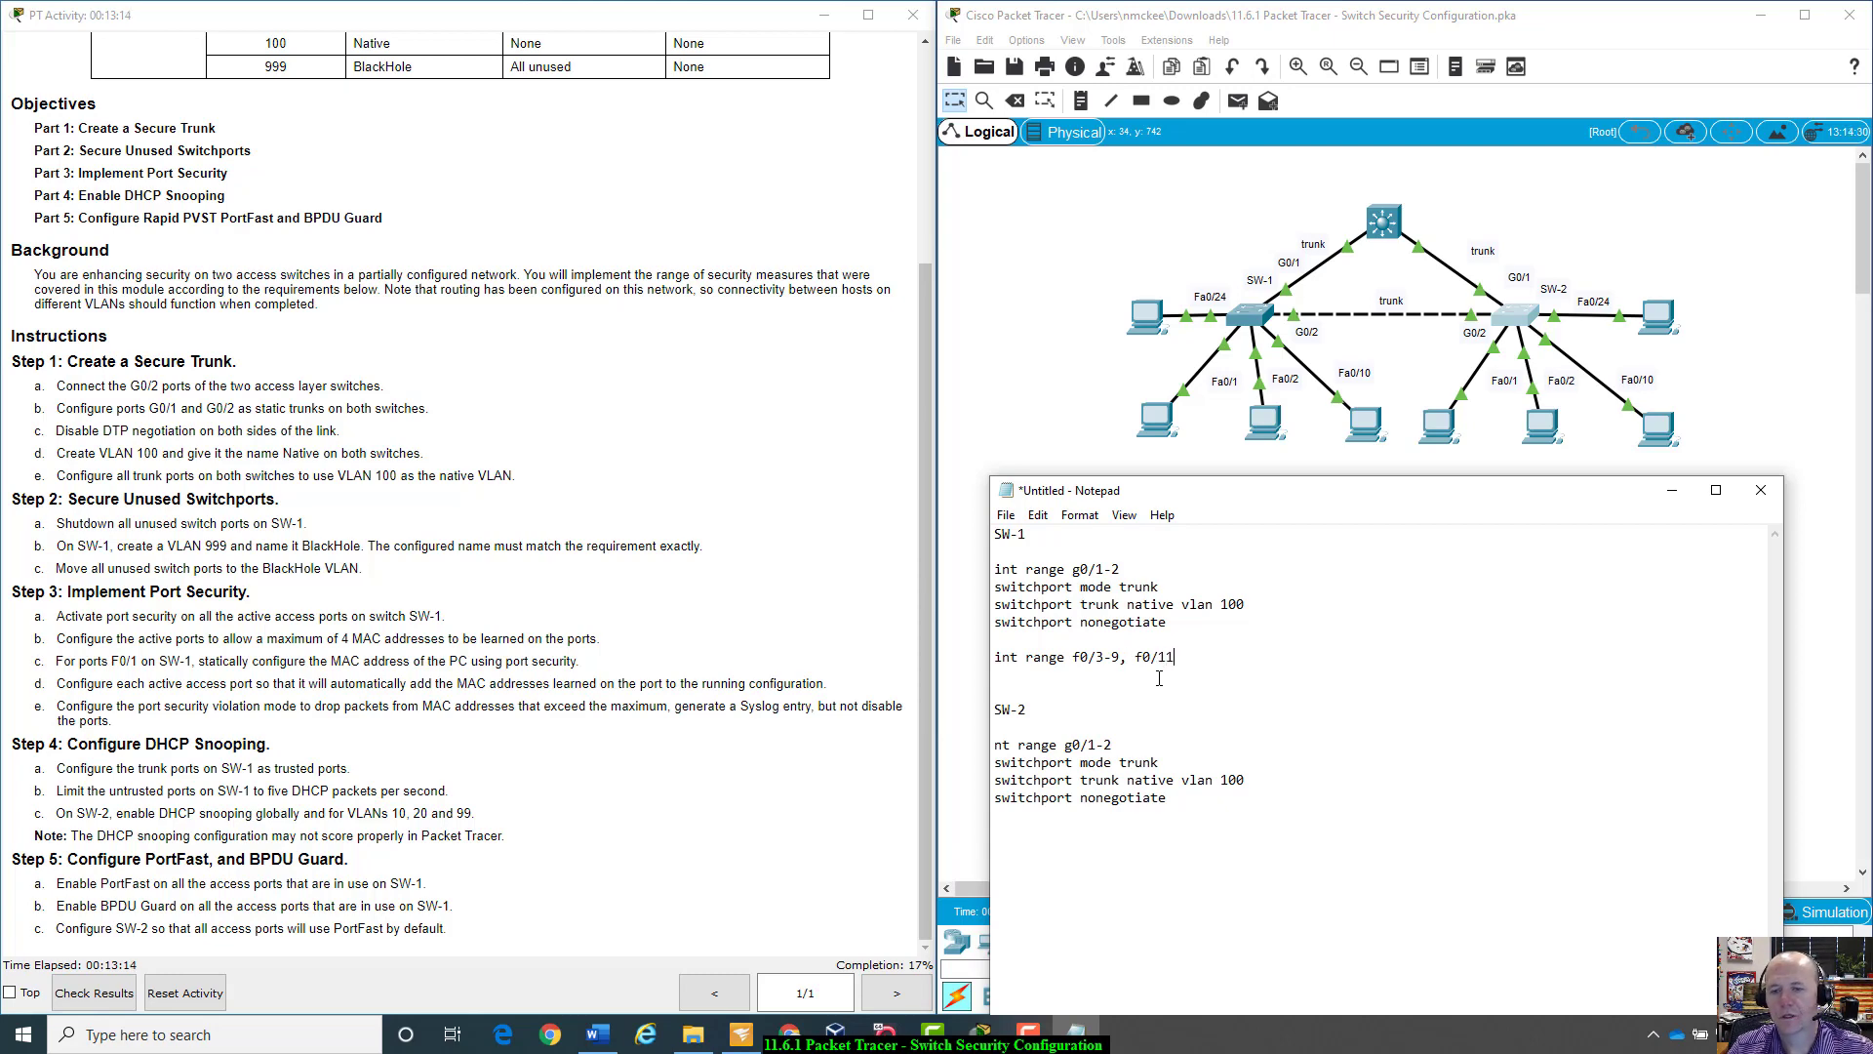
pyautogui.write('-')
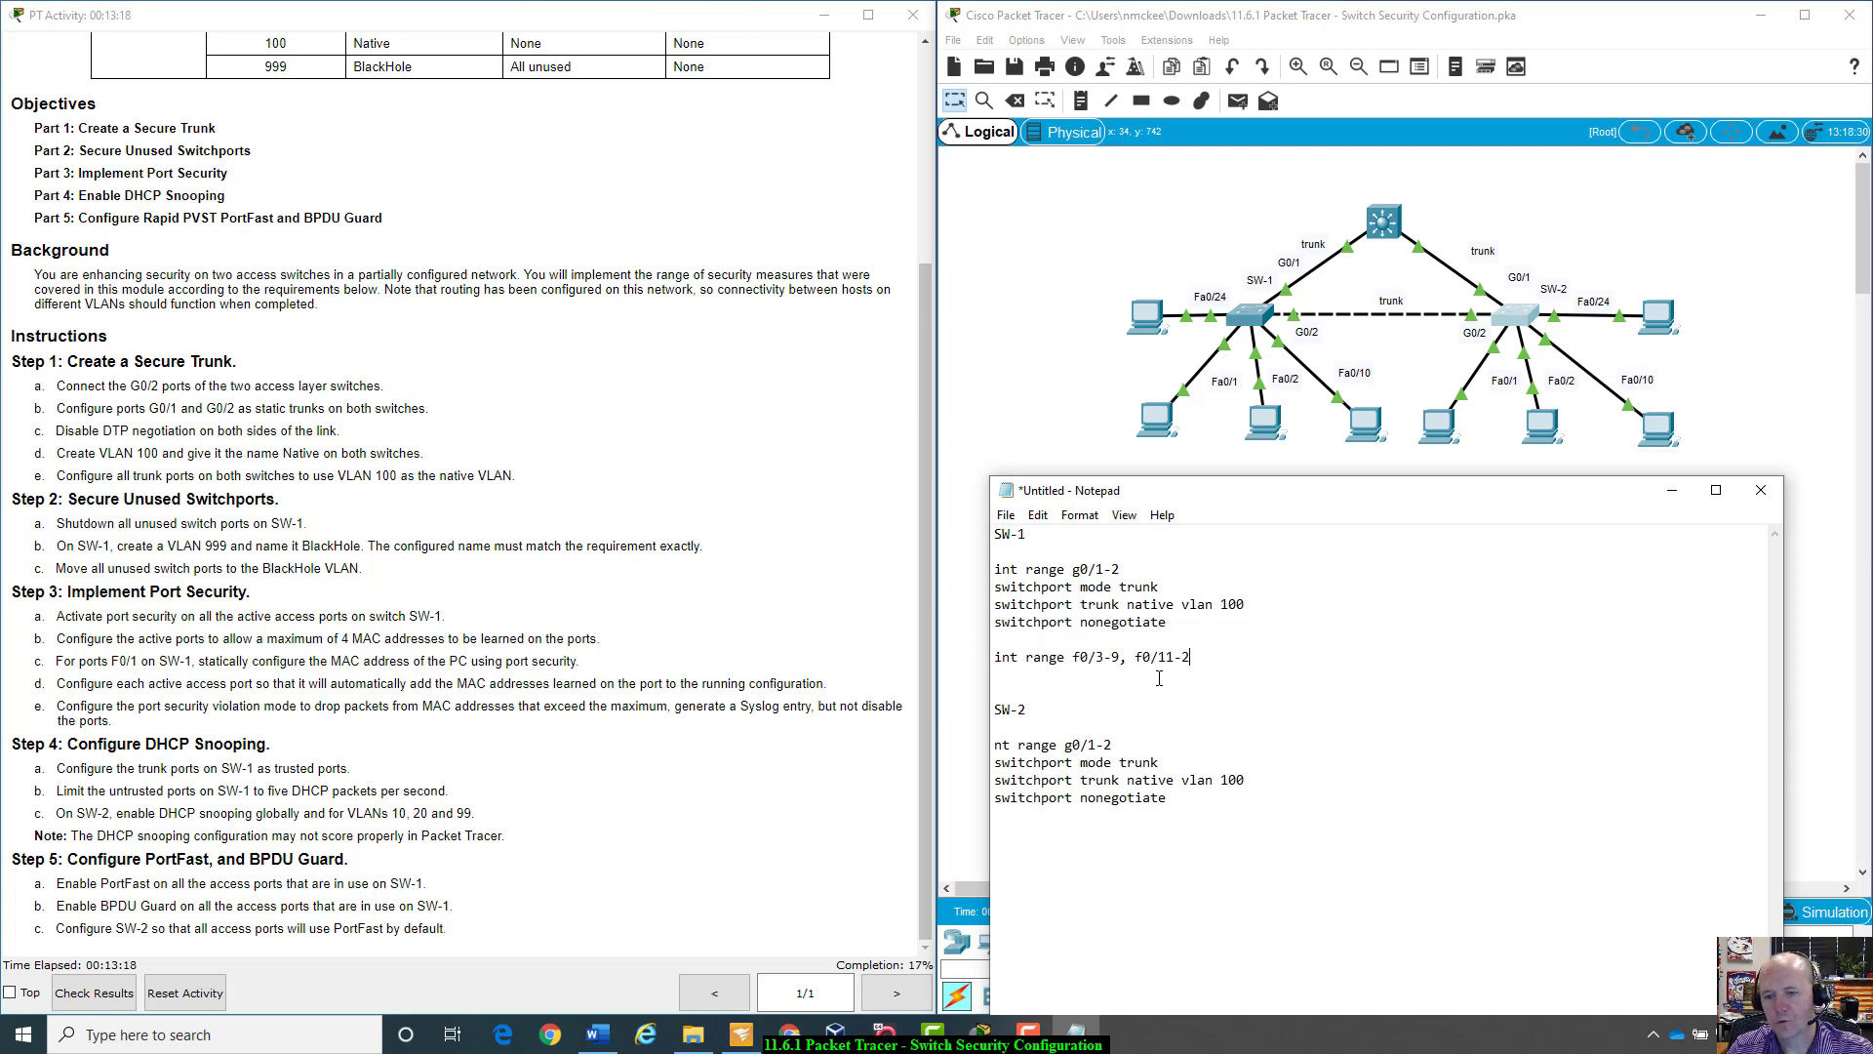
pyautogui.write('23')
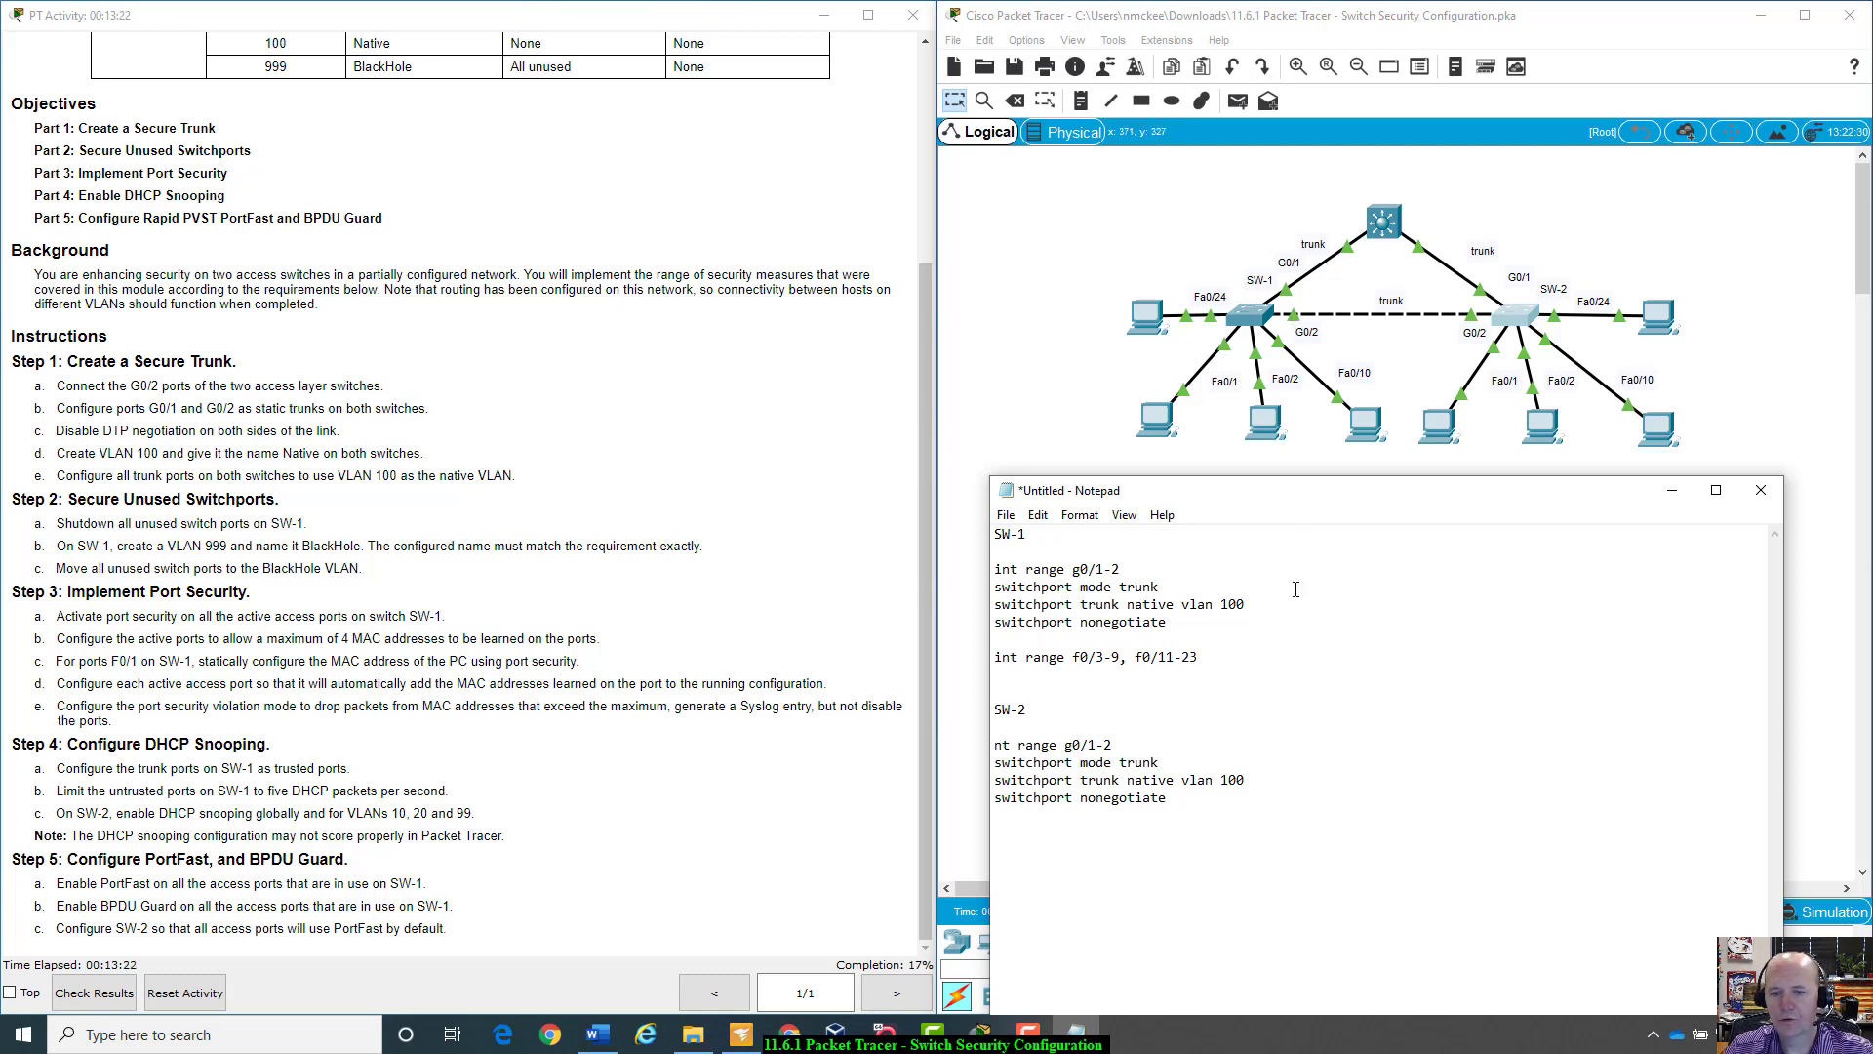
# Step: Add a "shutdown" line under the drafted port range and highlight instruction 2a about shutting down SW-1's unused ports
pyautogui.press('Return')
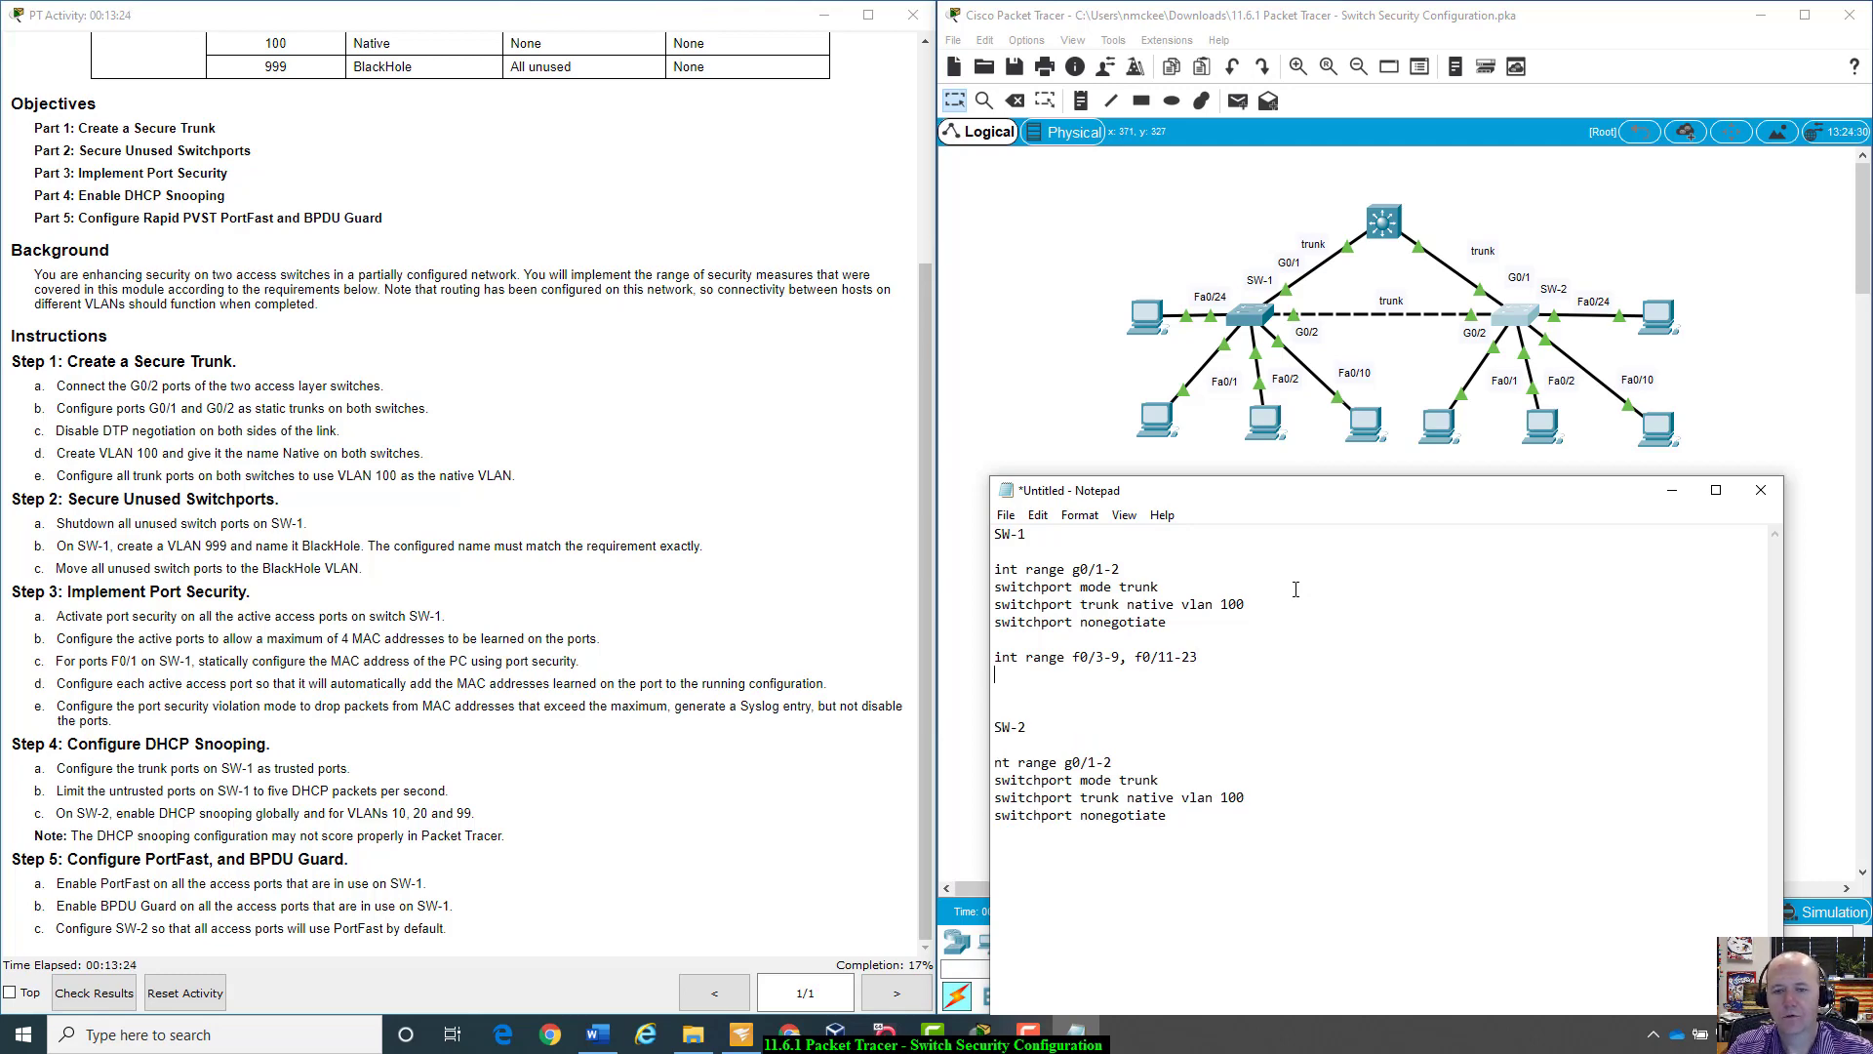
pyautogui.write('shutdown')
pyautogui.press('Return')
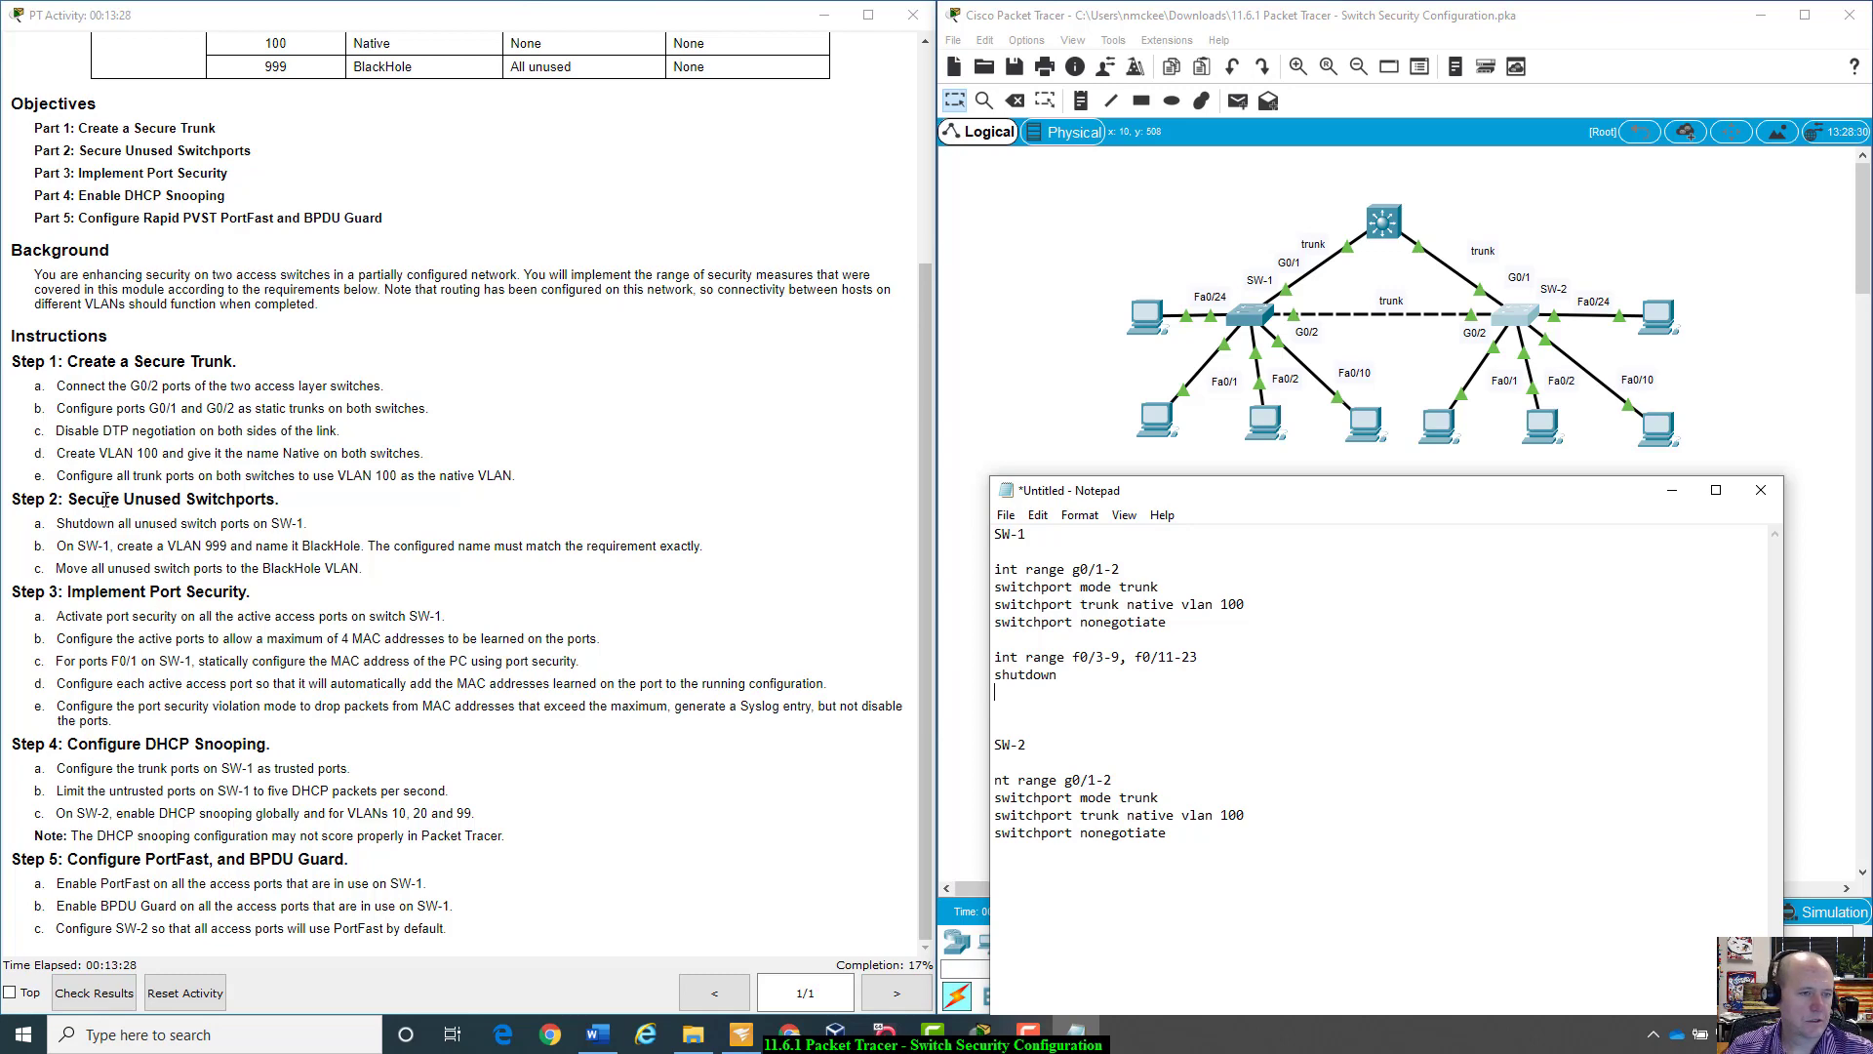
pyautogui.moveTo(56, 523); pyautogui.dragTo(308, 525)
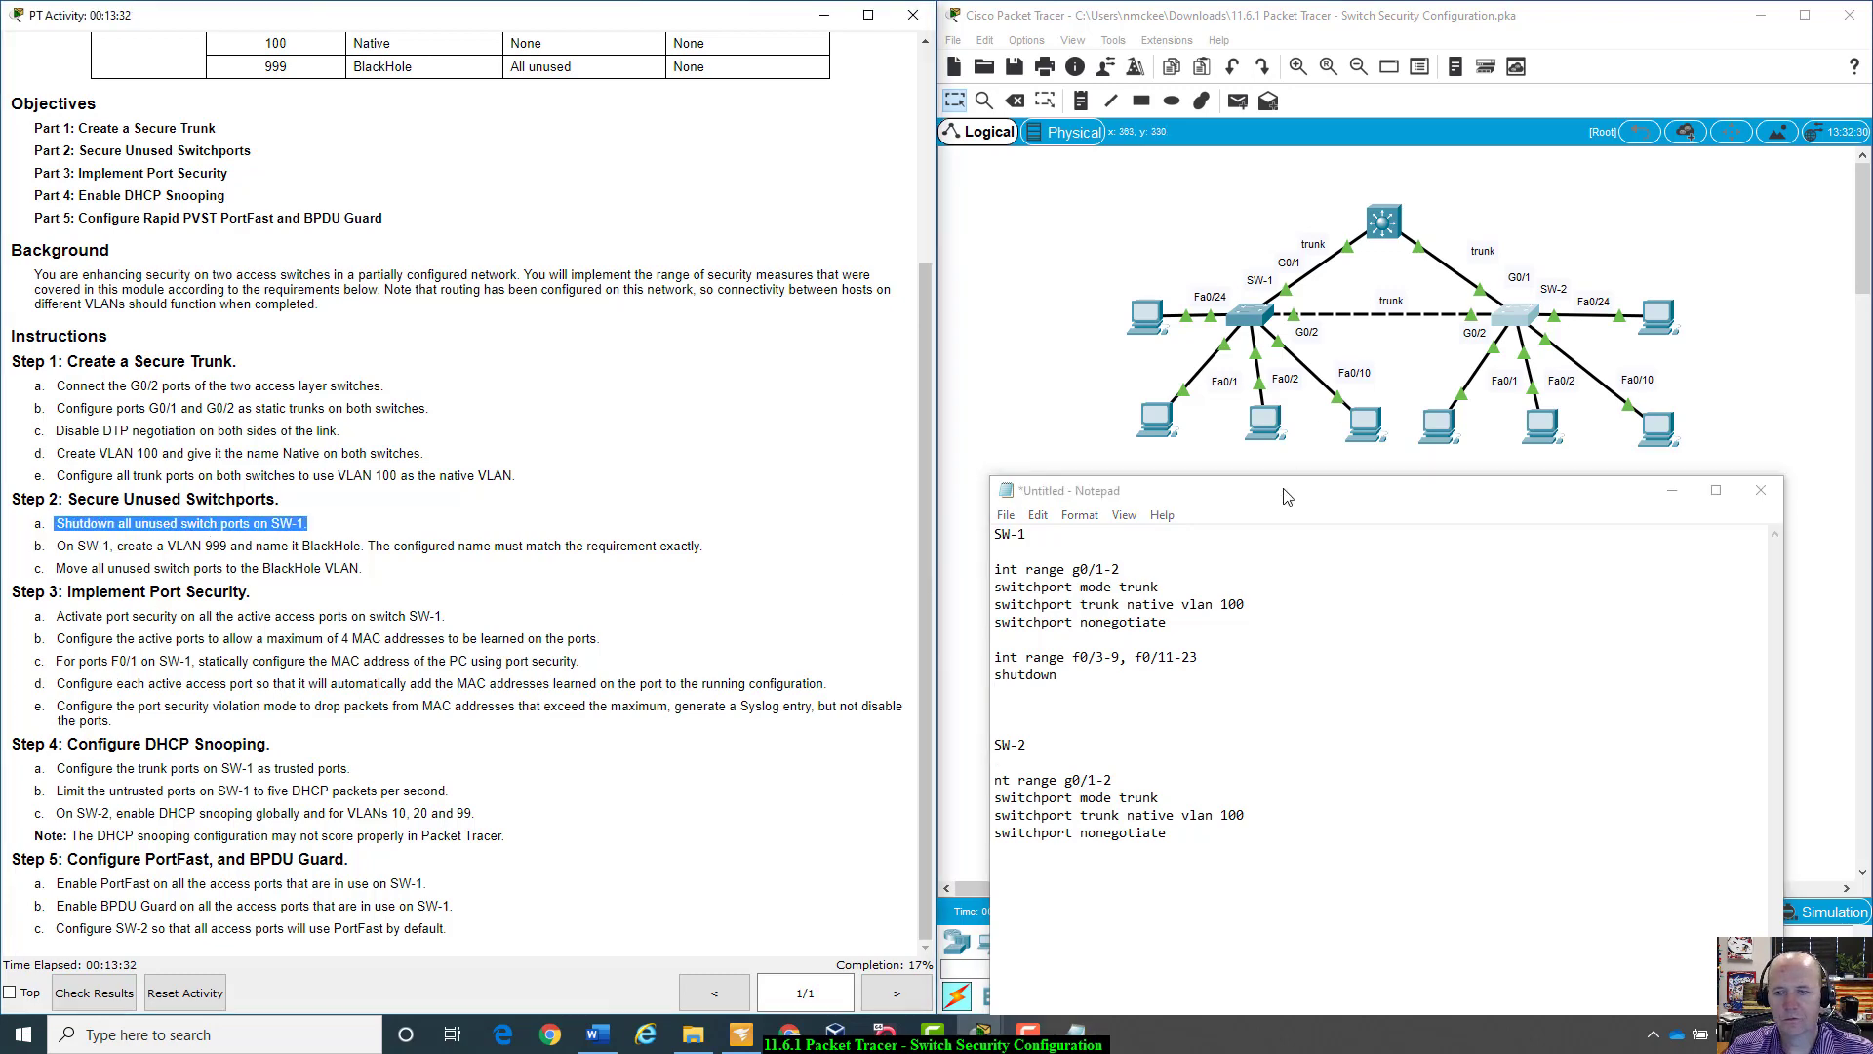
# Step: Move Notepad onto the lower part of the instructions and reopen SW-1's command line window over the topology
pyautogui.moveTo(1284, 496); pyautogui.dragTo(381, 583)
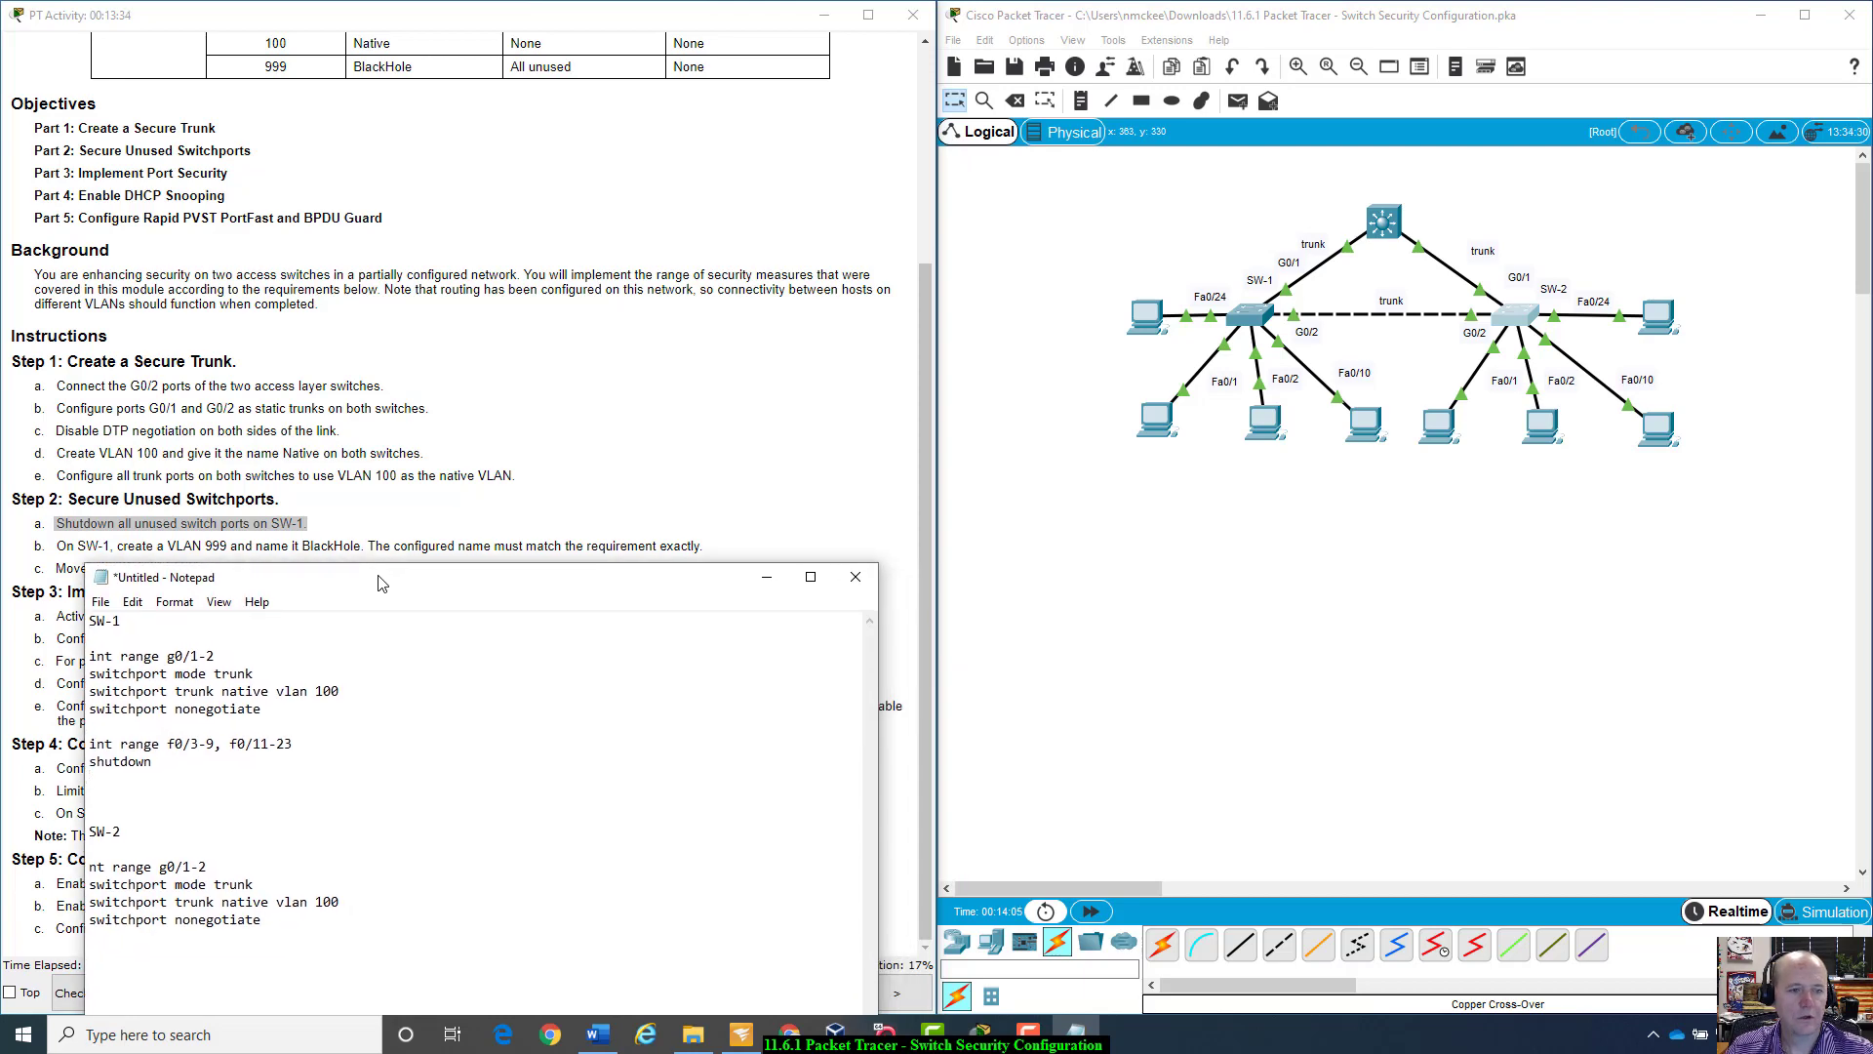
pyautogui.click(1256, 319)
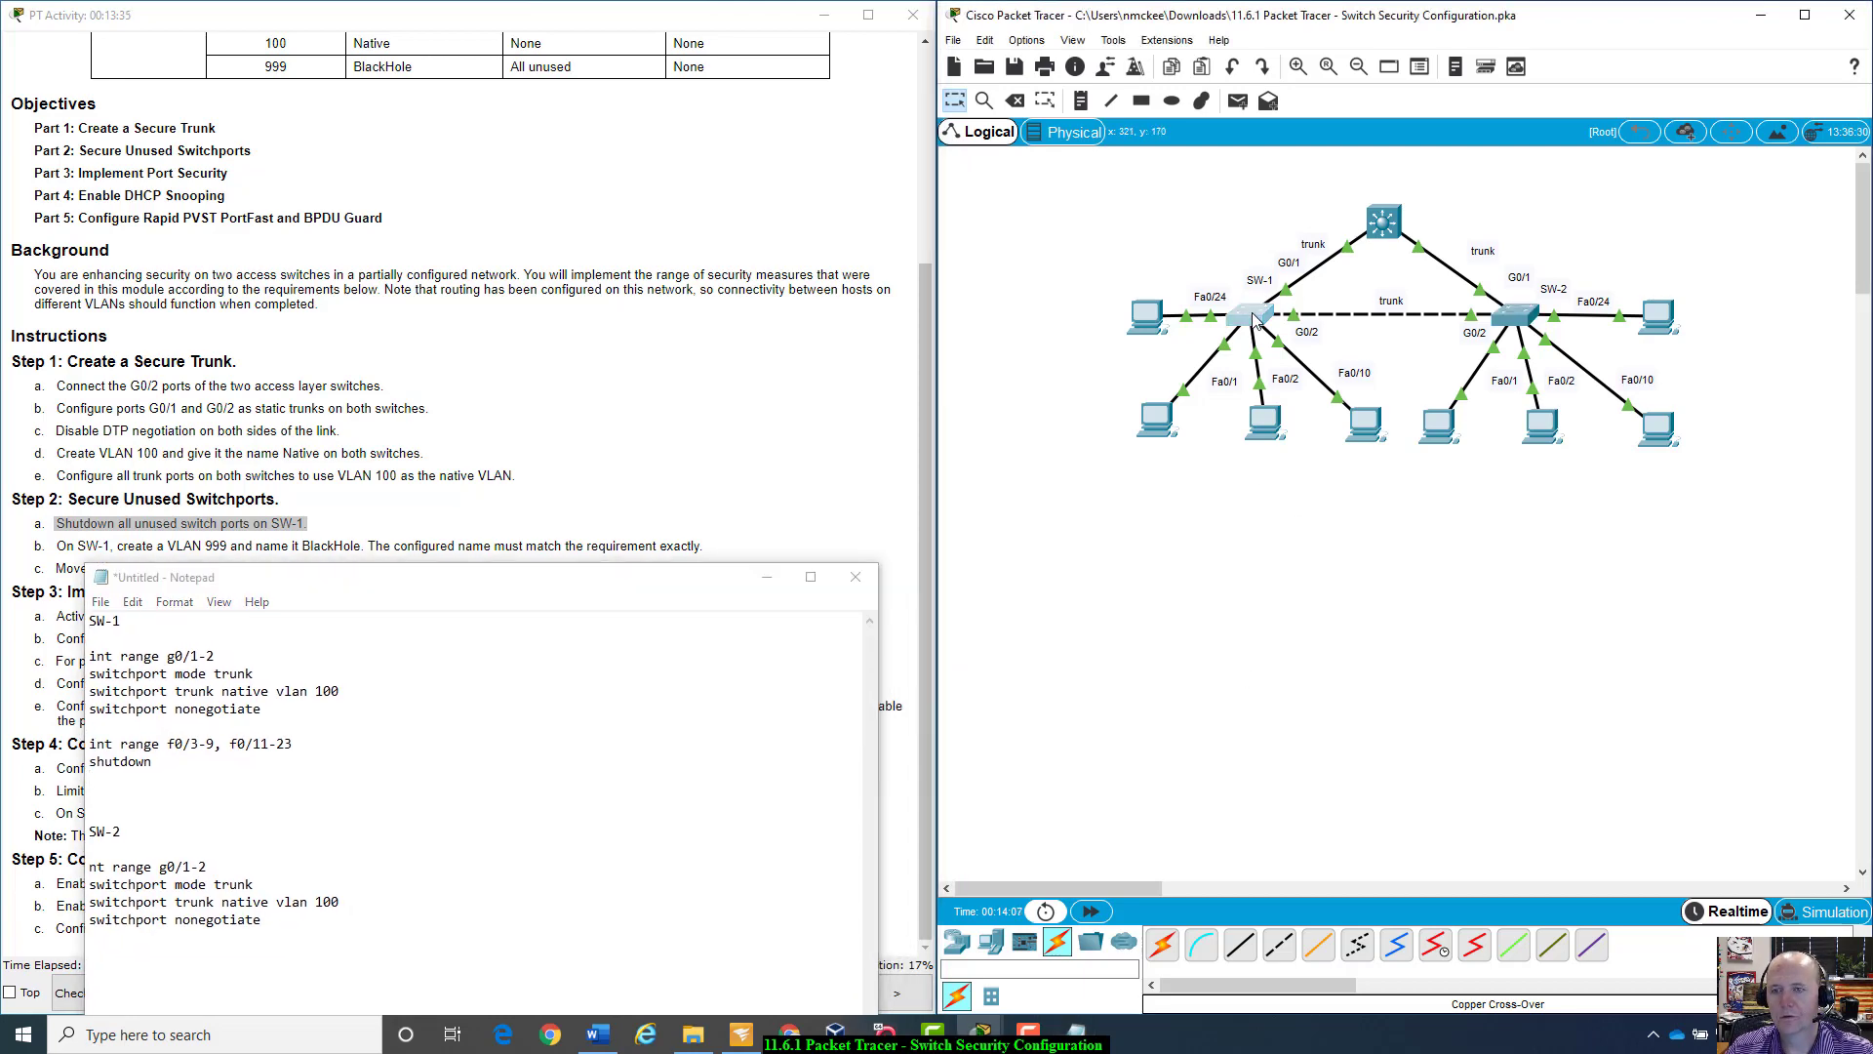
pyautogui.click(1255, 319)
pyautogui.moveTo(964, 231); pyautogui.dragTo(1276, 218)
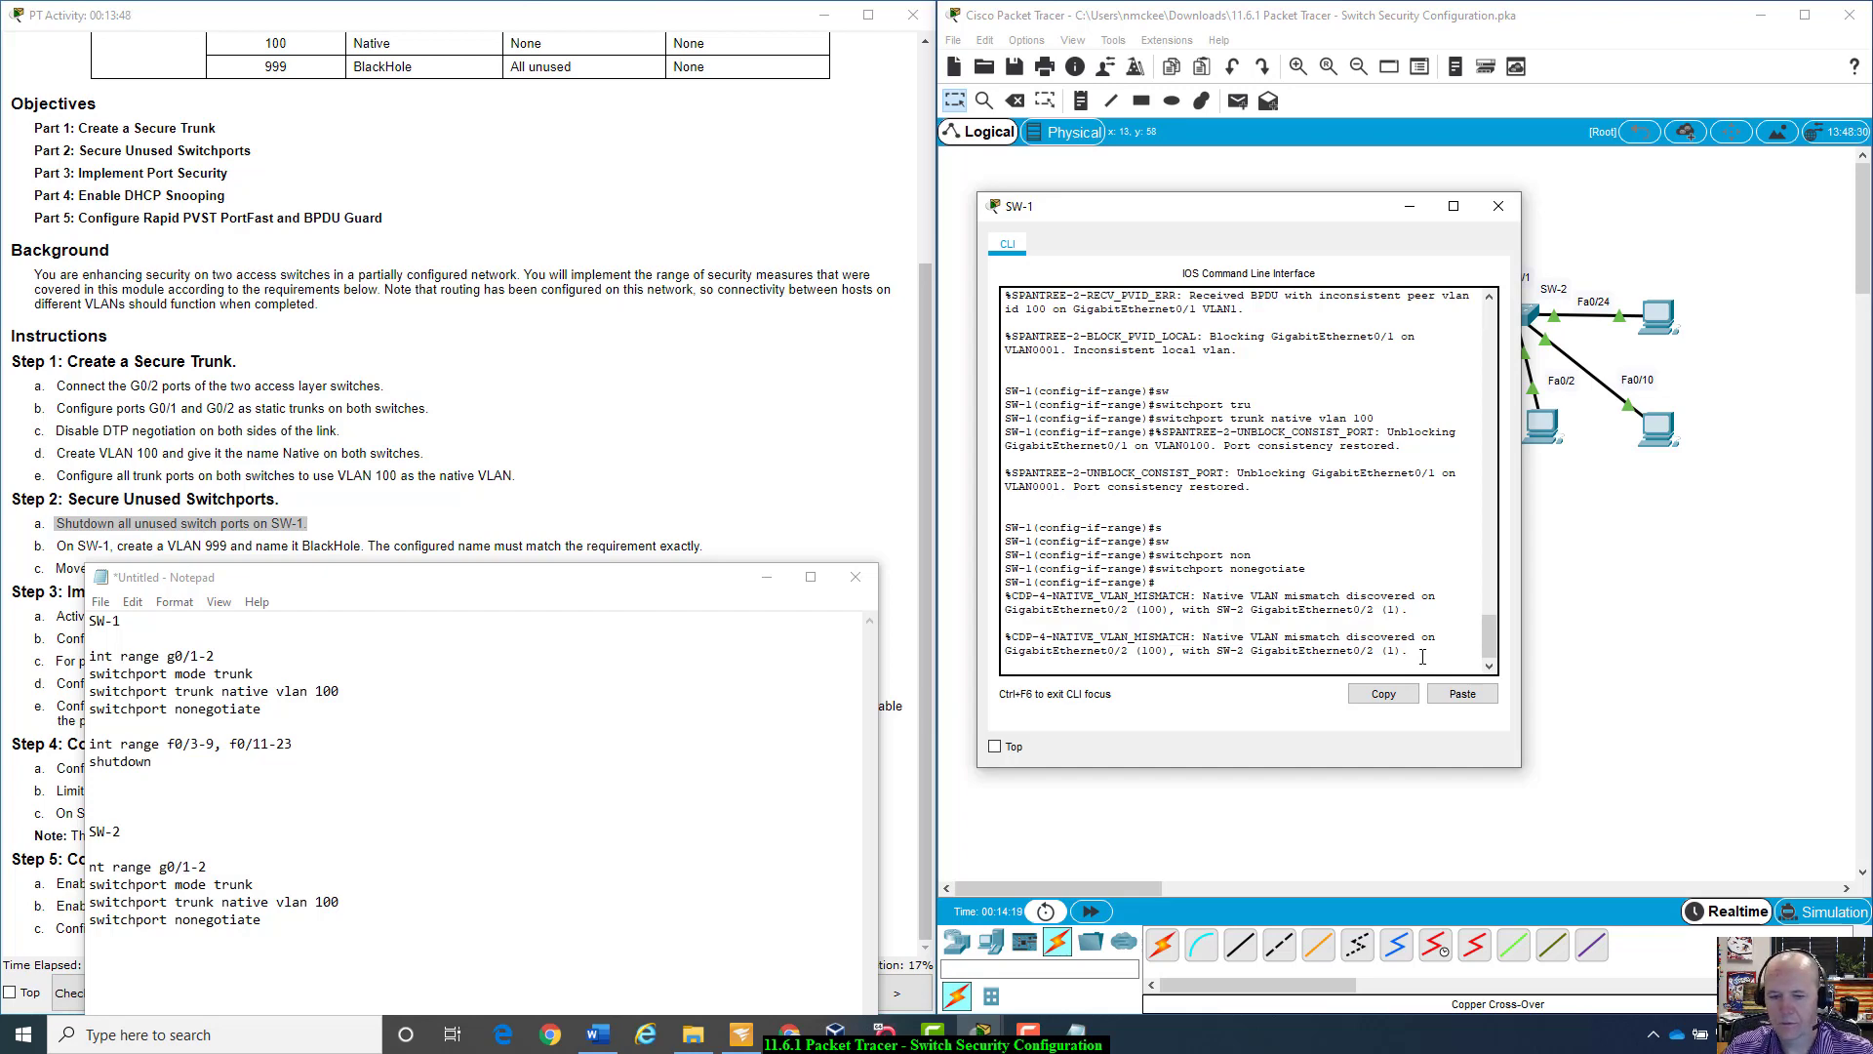
# Step: Bring up SW-1's prompt and return from interface range mode to global configuration mode with "exit"
pyautogui.press('Return')
pyautogui.press('Return')
pyautogui.press('Return')
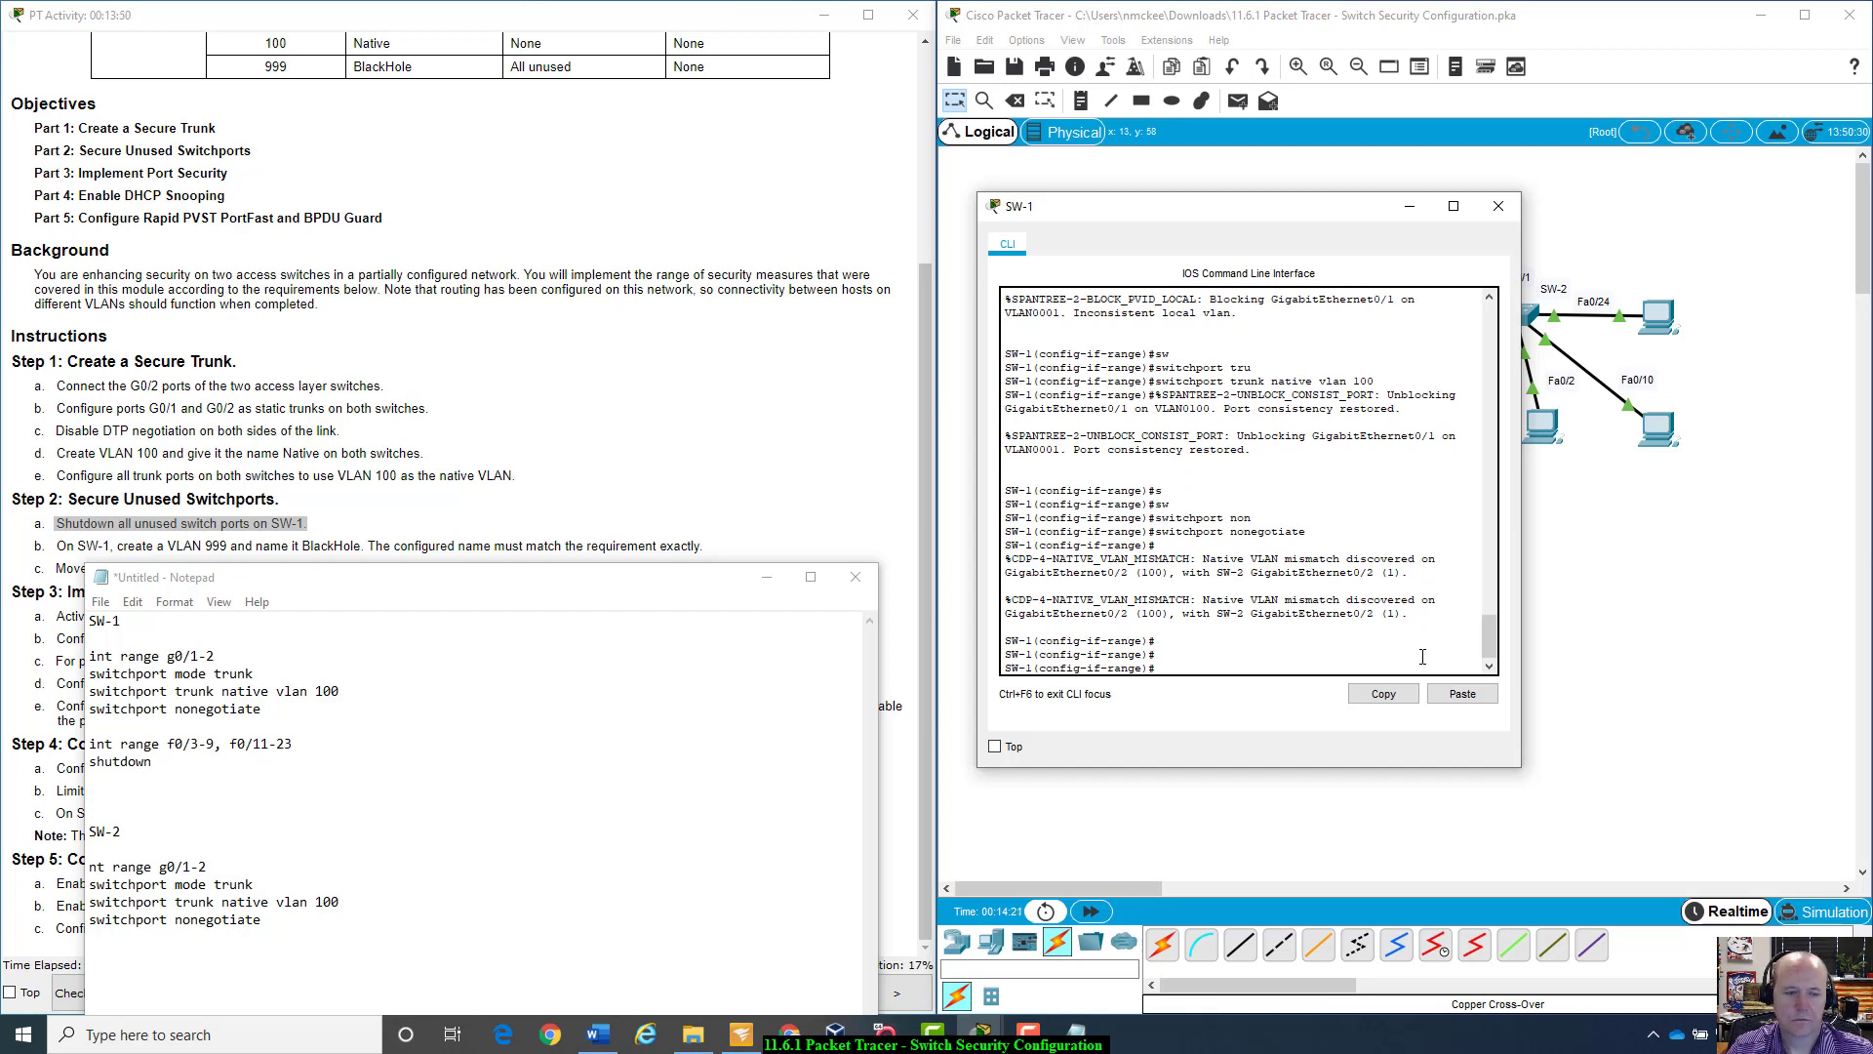
pyautogui.write('exit')
pyautogui.press('Return')
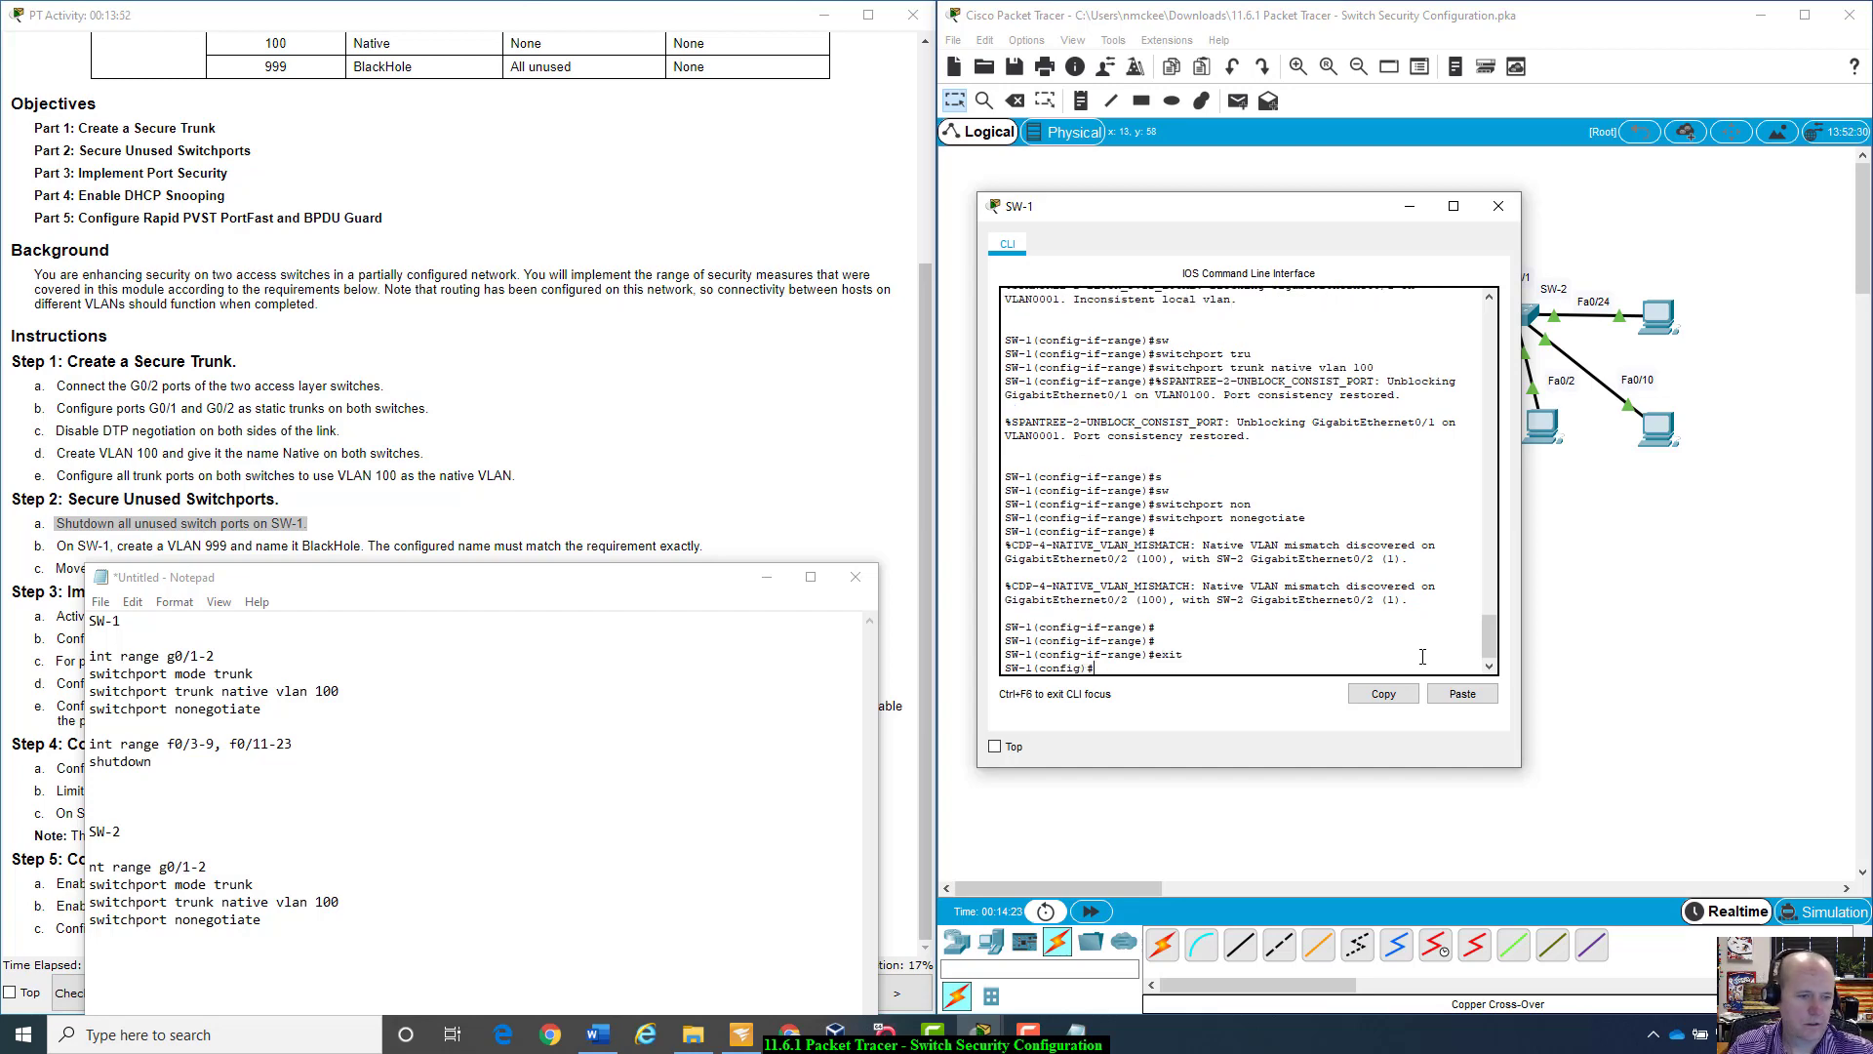
# Step: Select SW-1's unused FastEthernet ports with "int range f0/3-9, f0/11-23"
pyautogui.write('int rna')
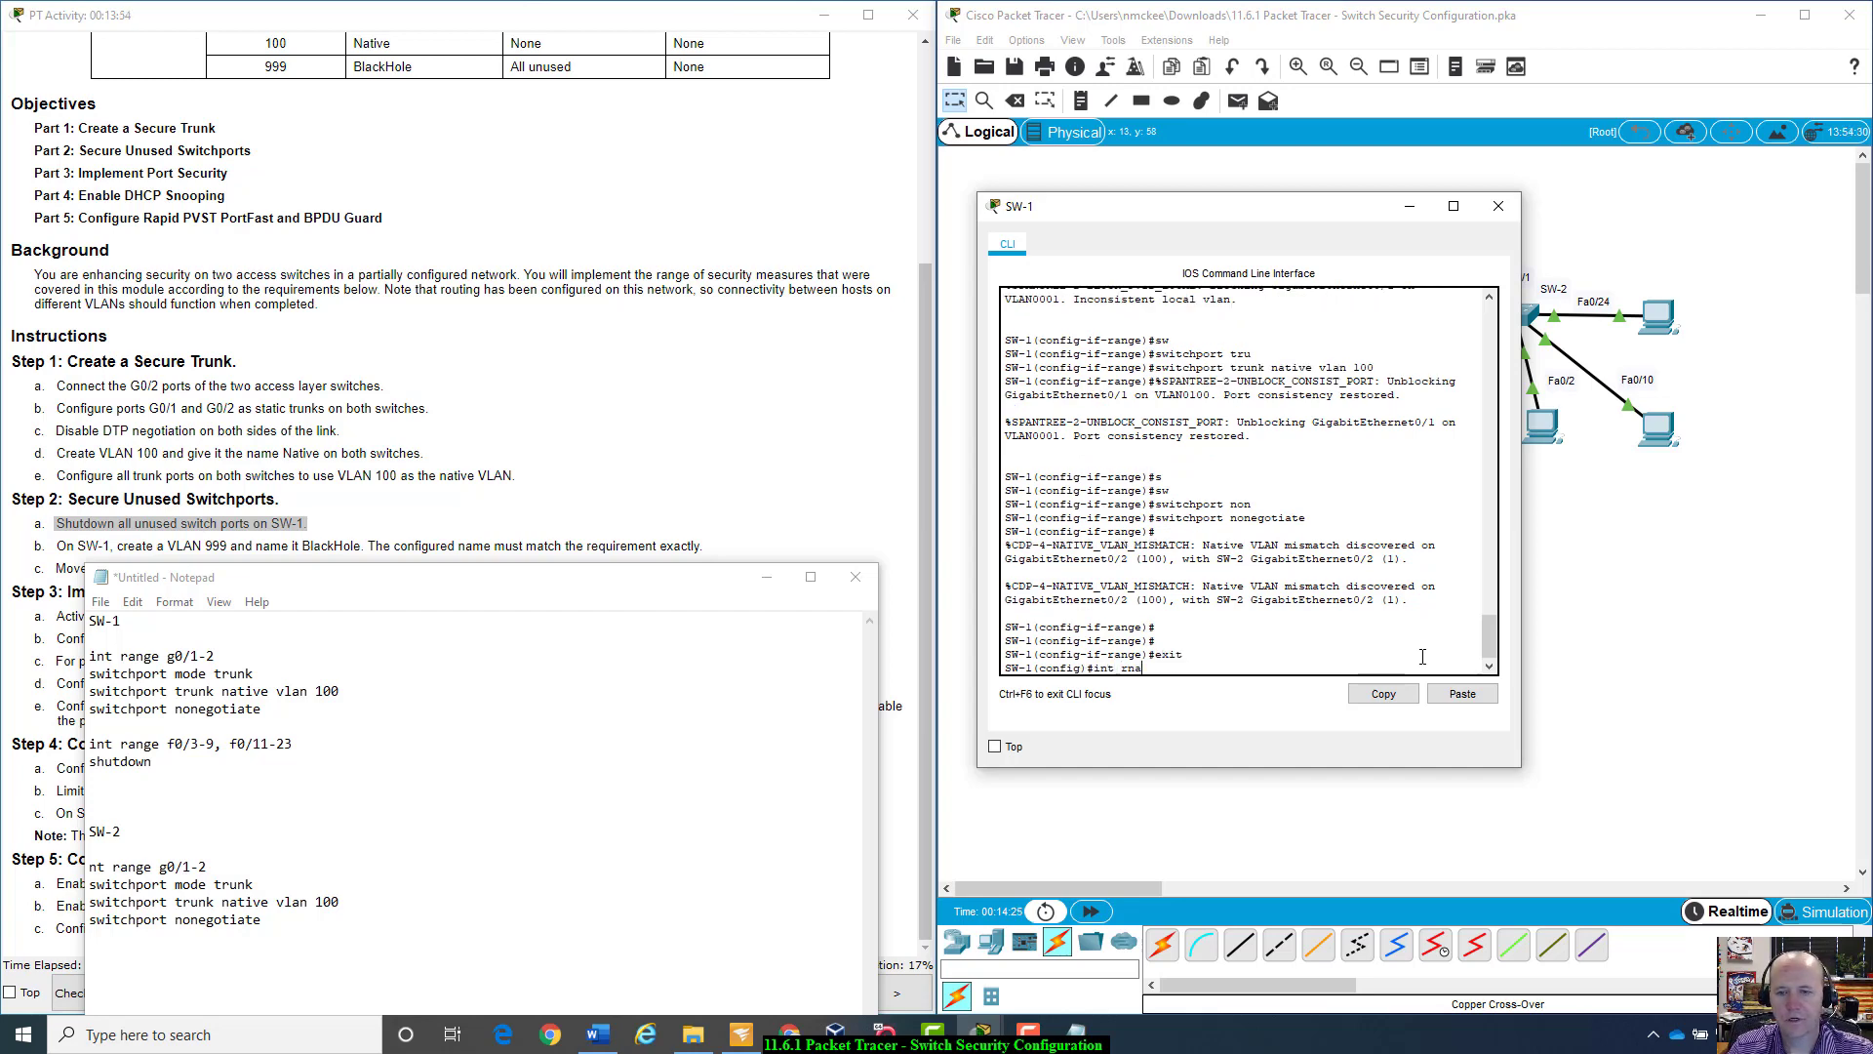
pyautogui.press('Tab')
pyautogui.write('f0')
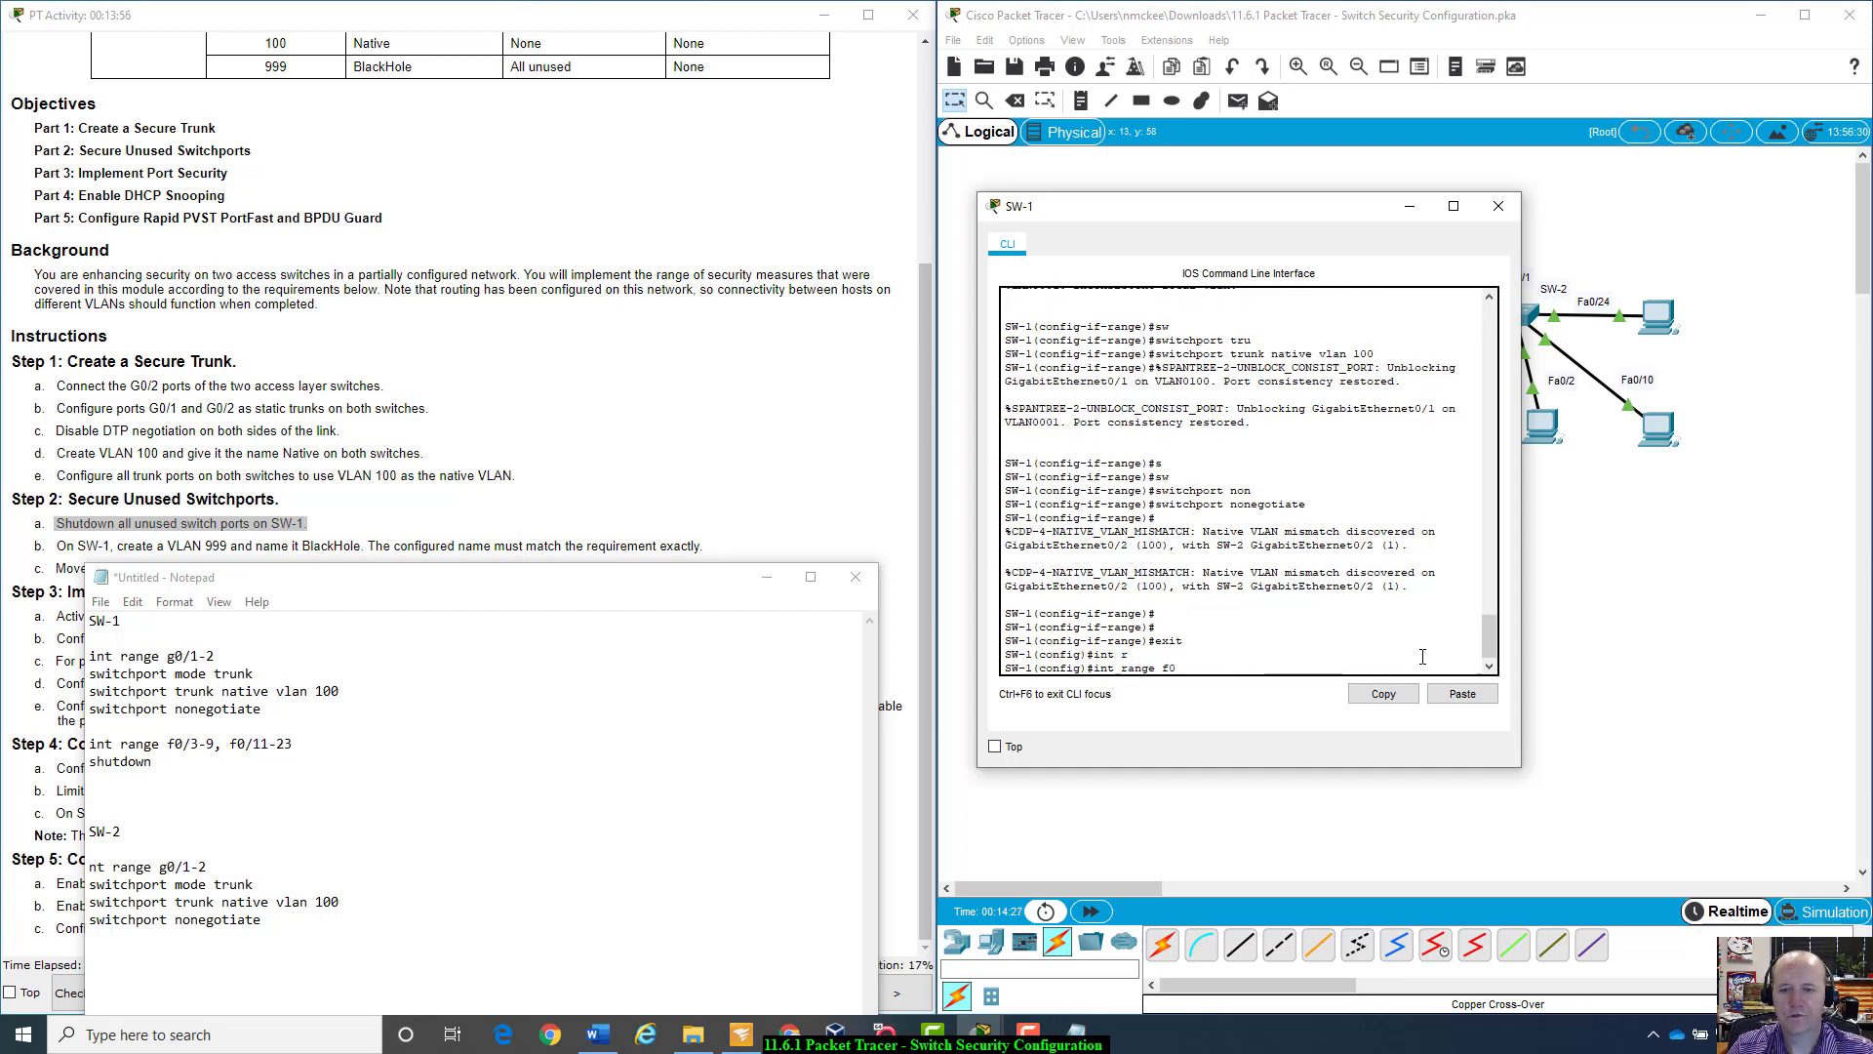
pyautogui.write('/11-2')
pyautogui.press('BackSpace')
pyautogui.write('3-')
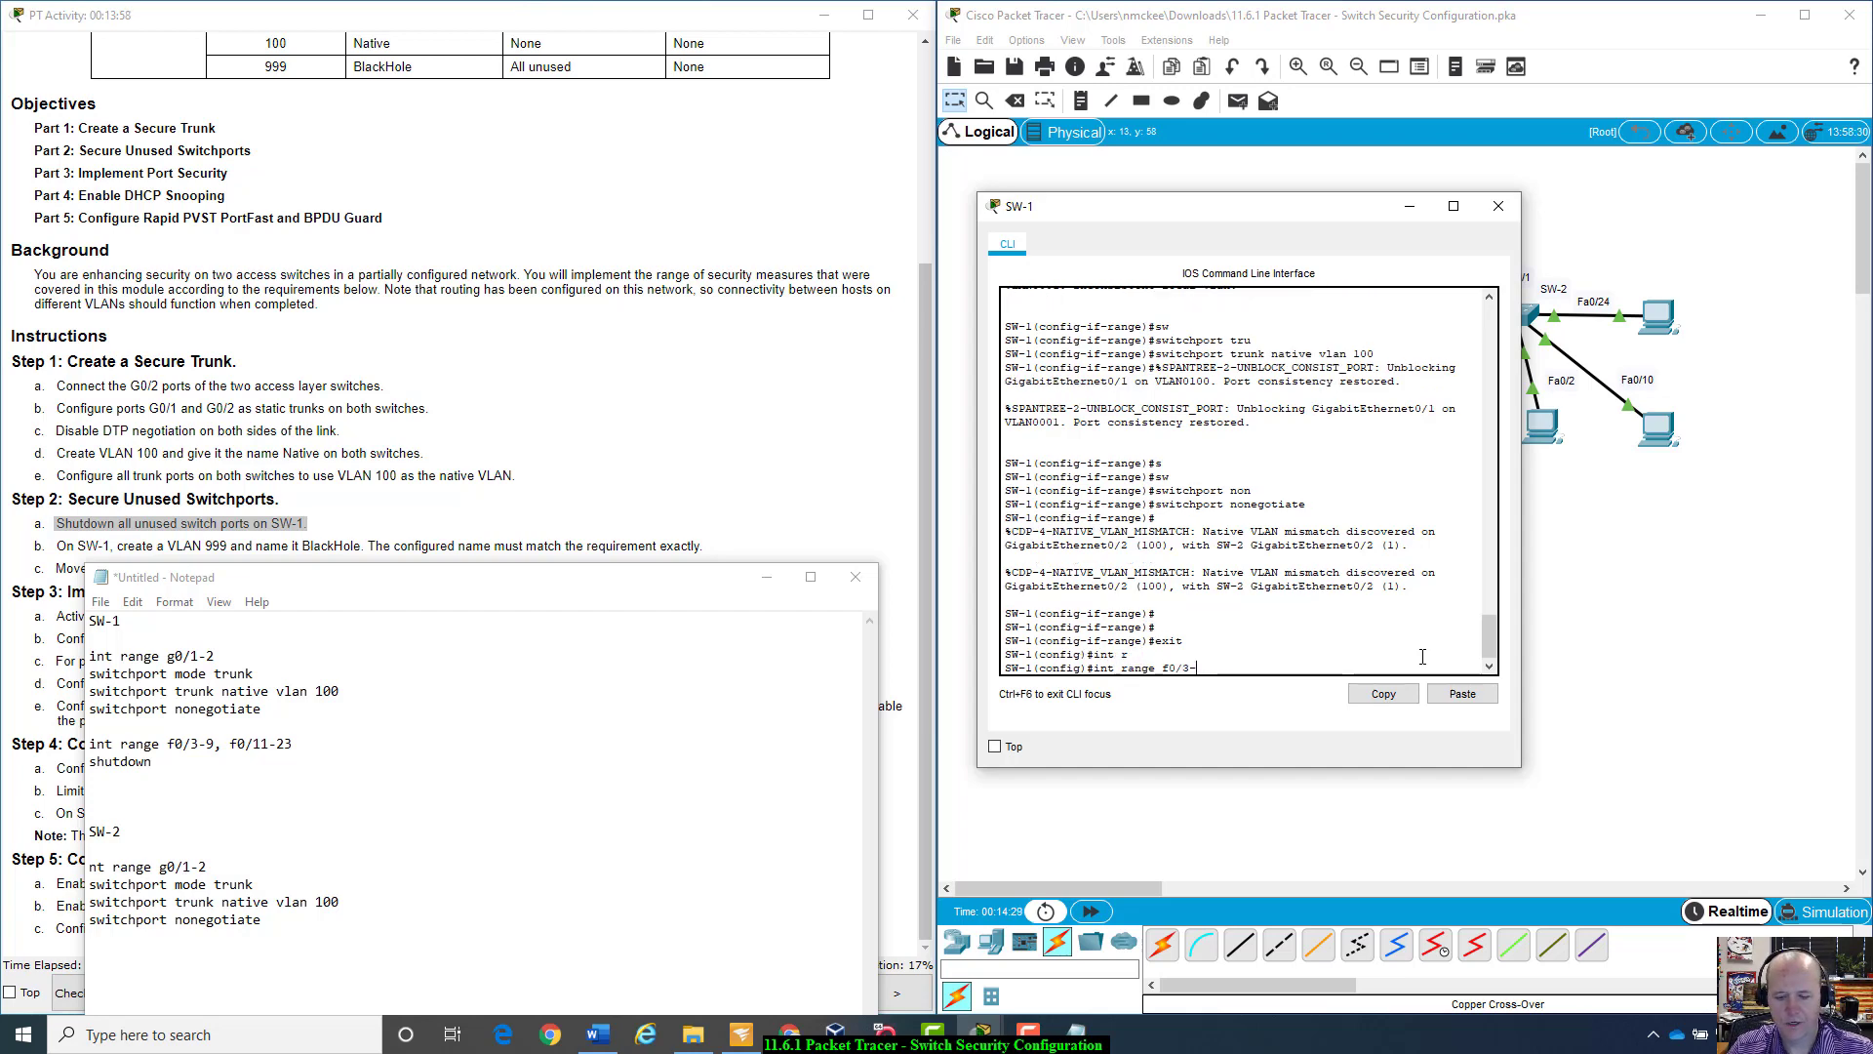
pyautogui.write('9, f')
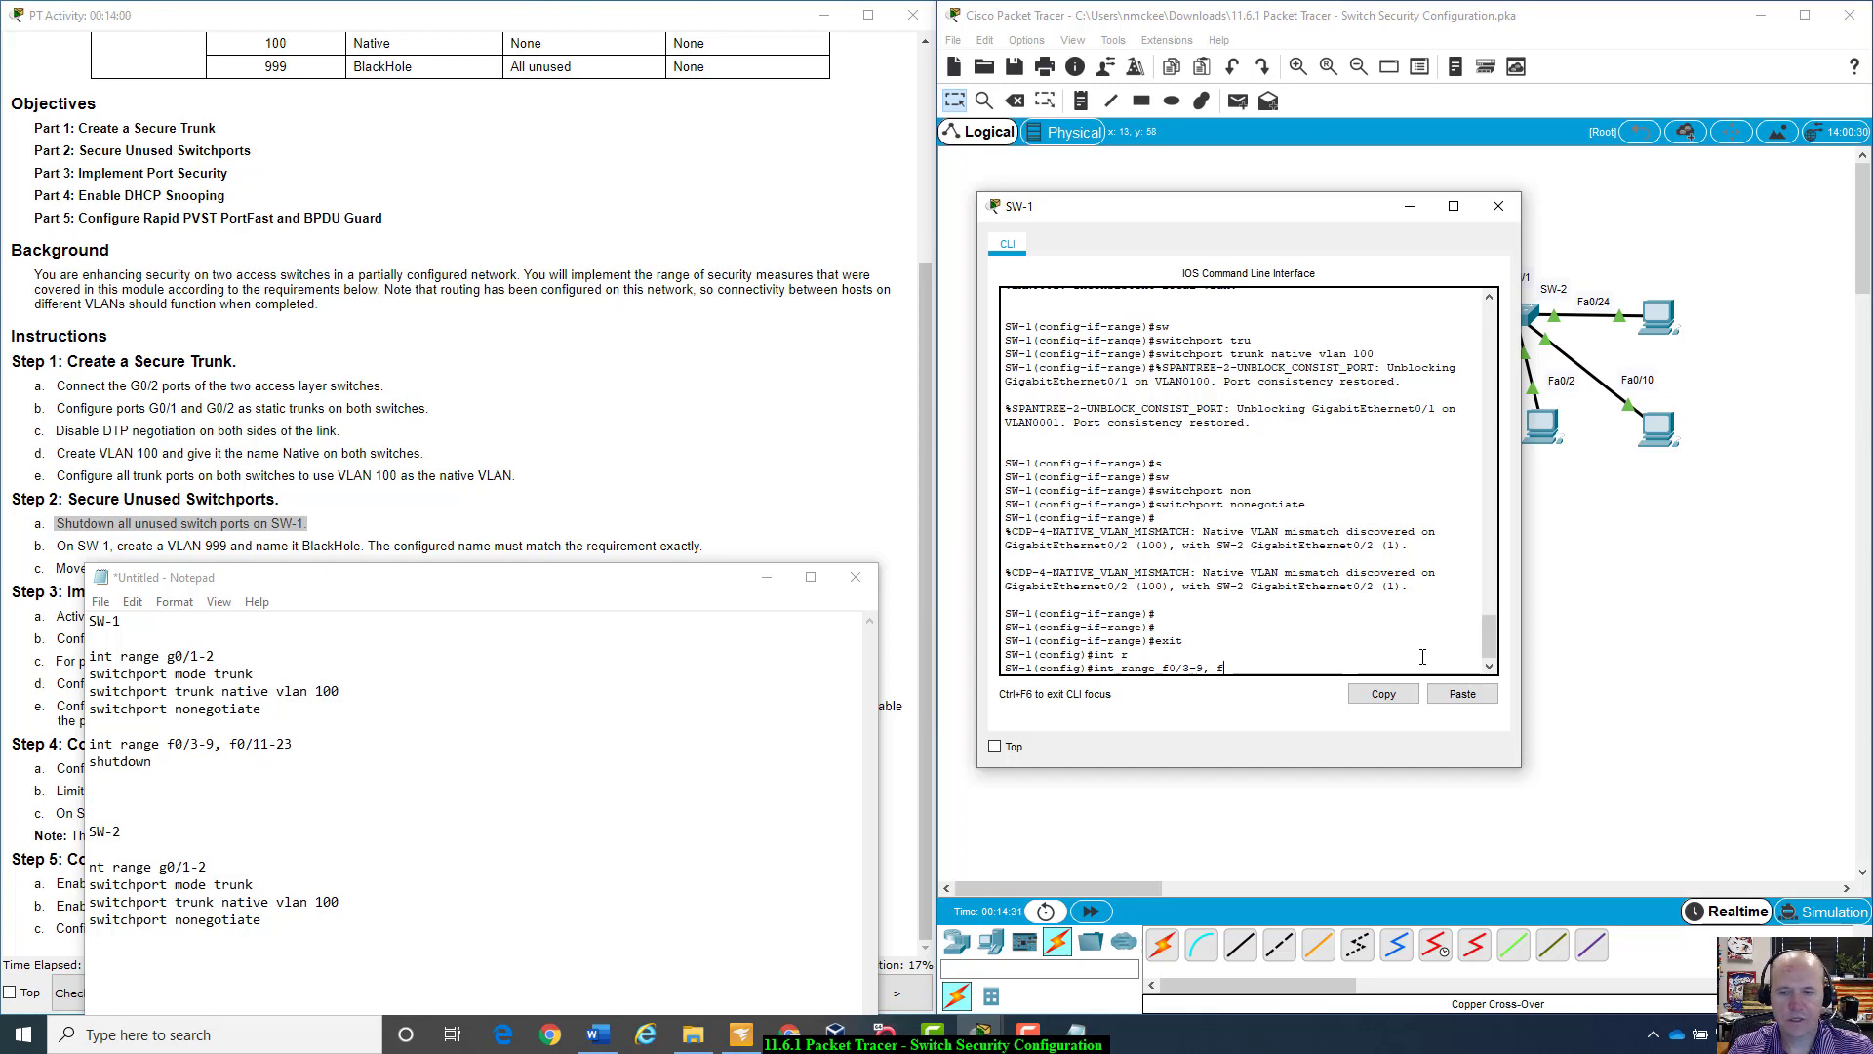
pyautogui.write('0/11-23')
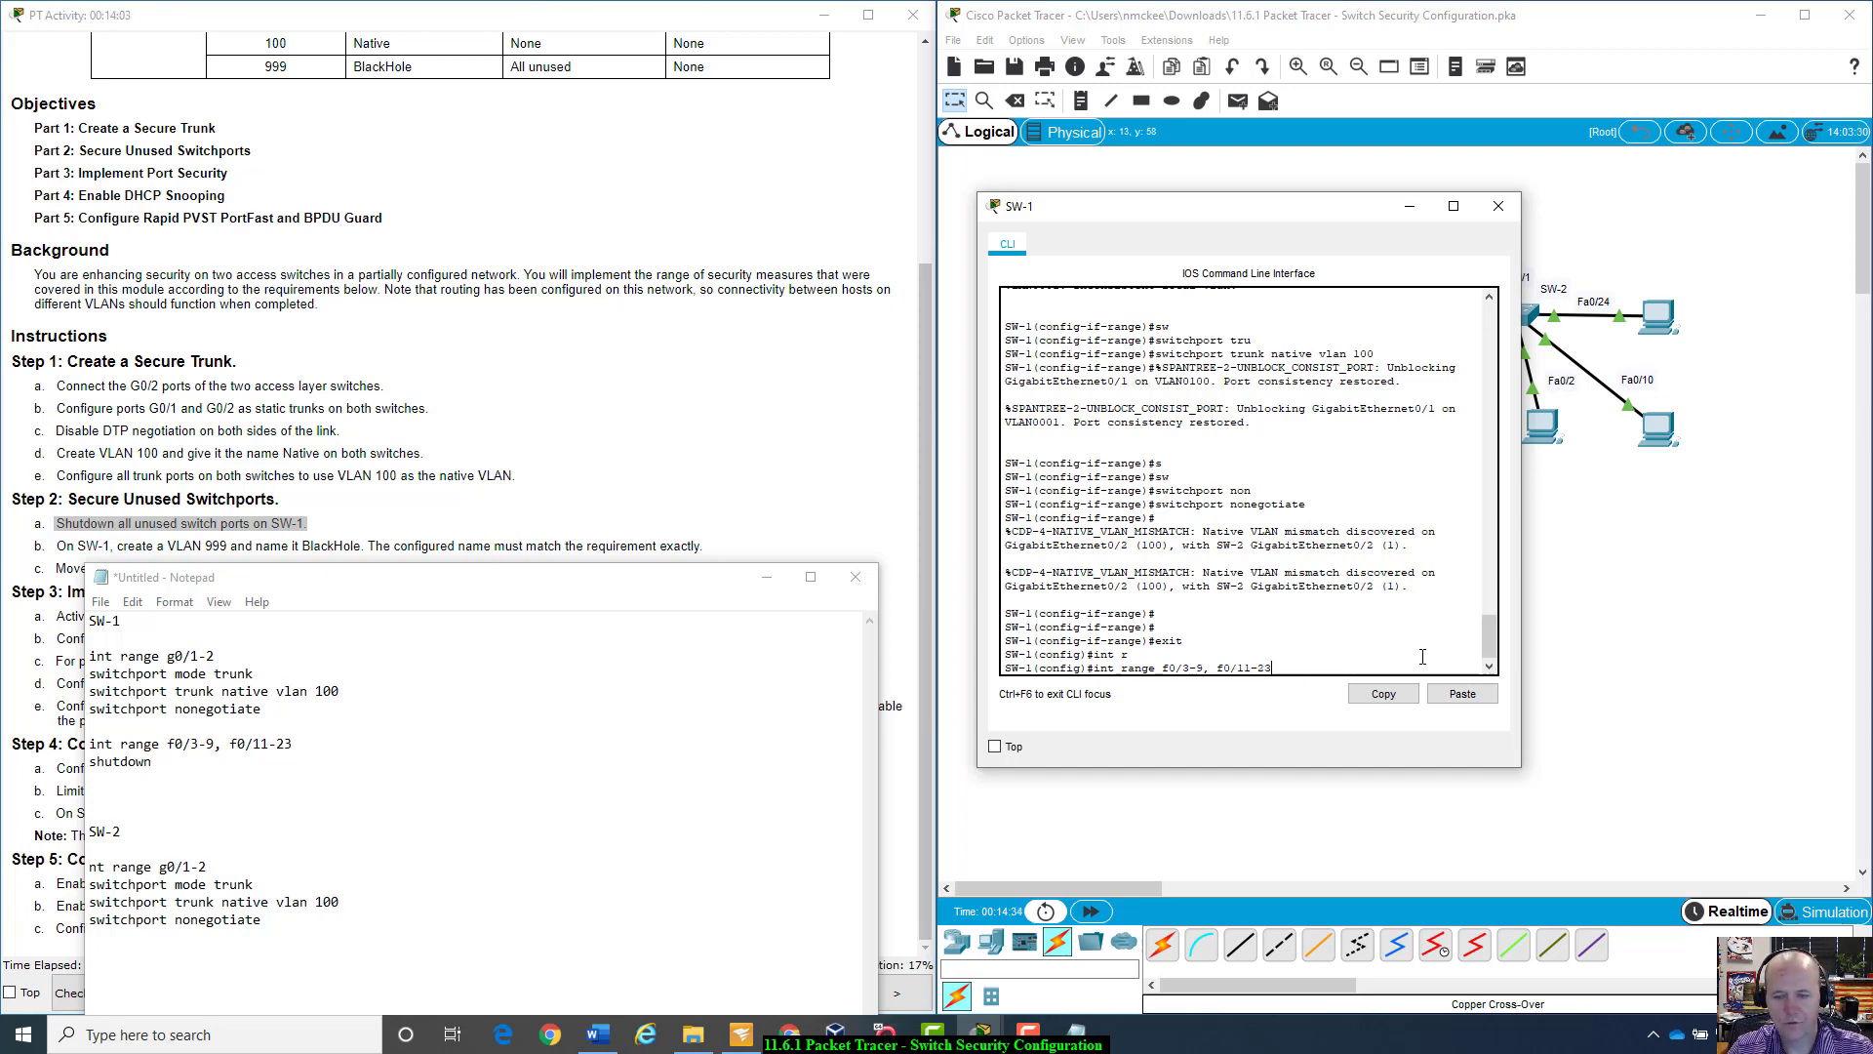
pyautogui.press('Return')
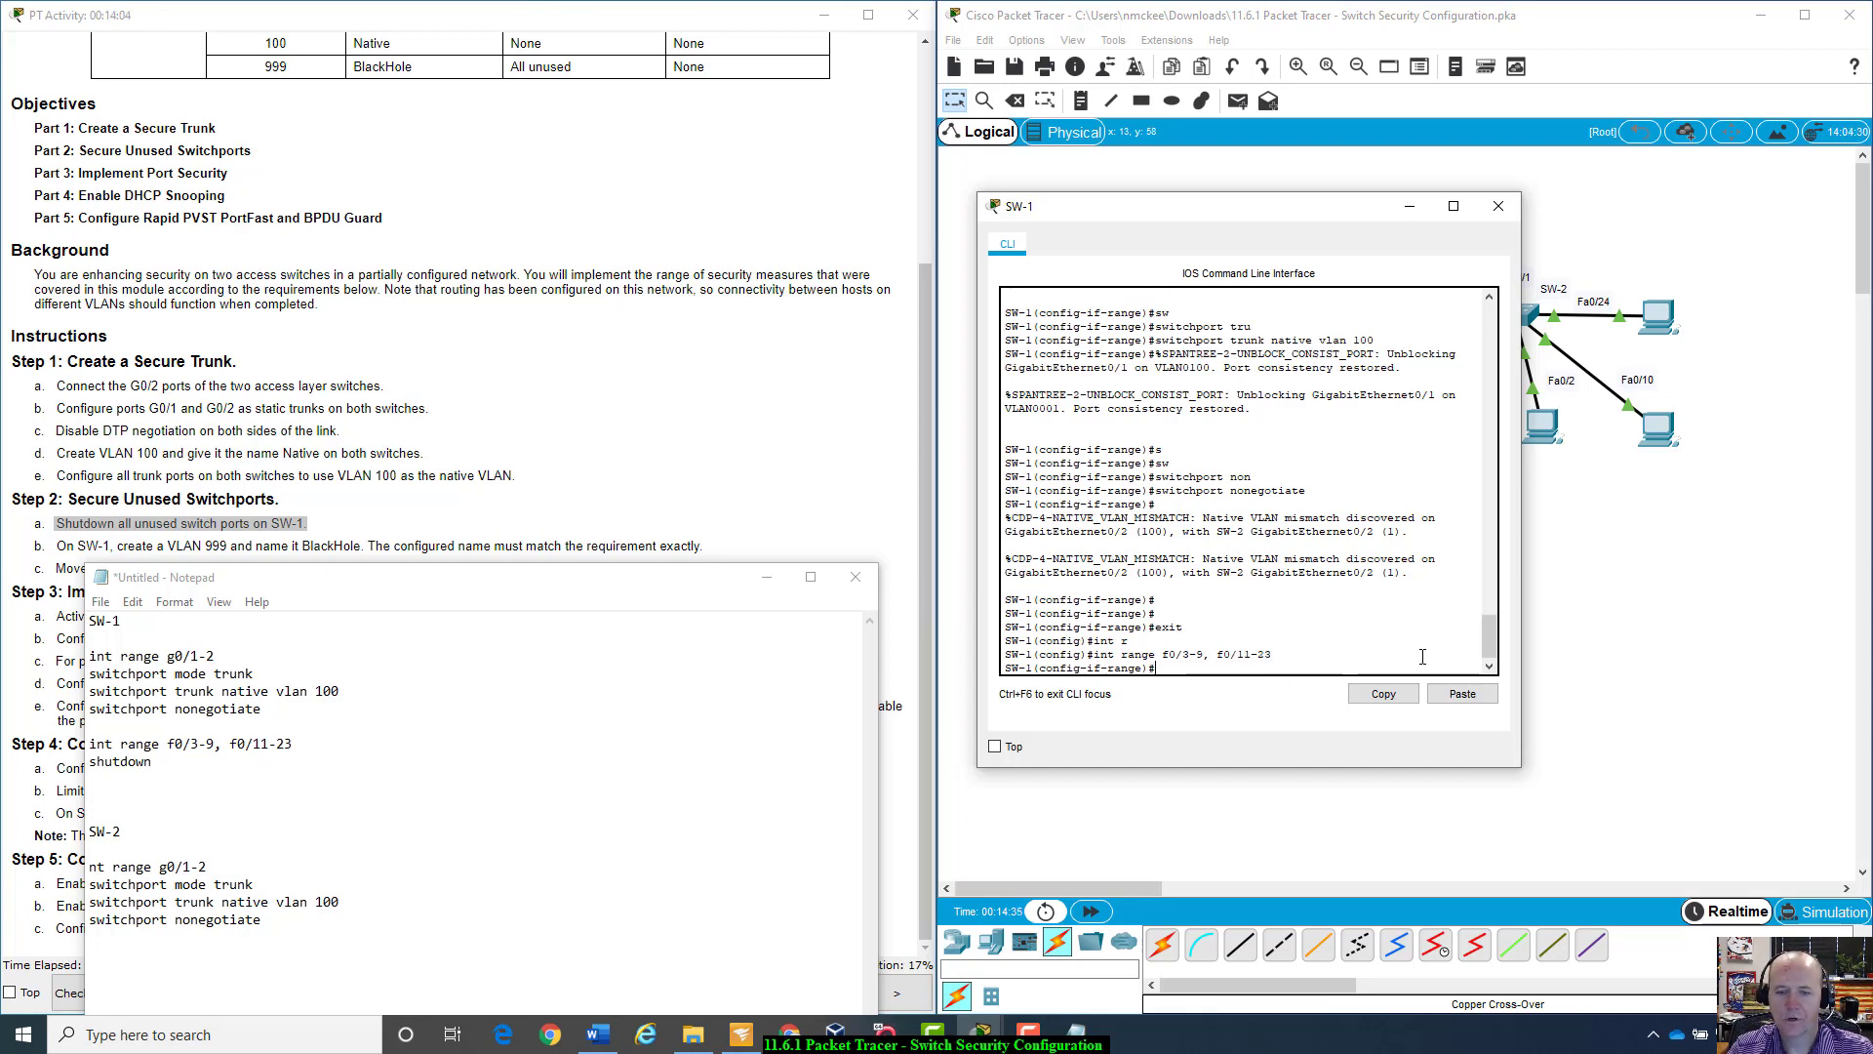
# Step: Shut down SW-1's selected unused ports with "shu" and move its command line window off the topology
pyautogui.write('shu')
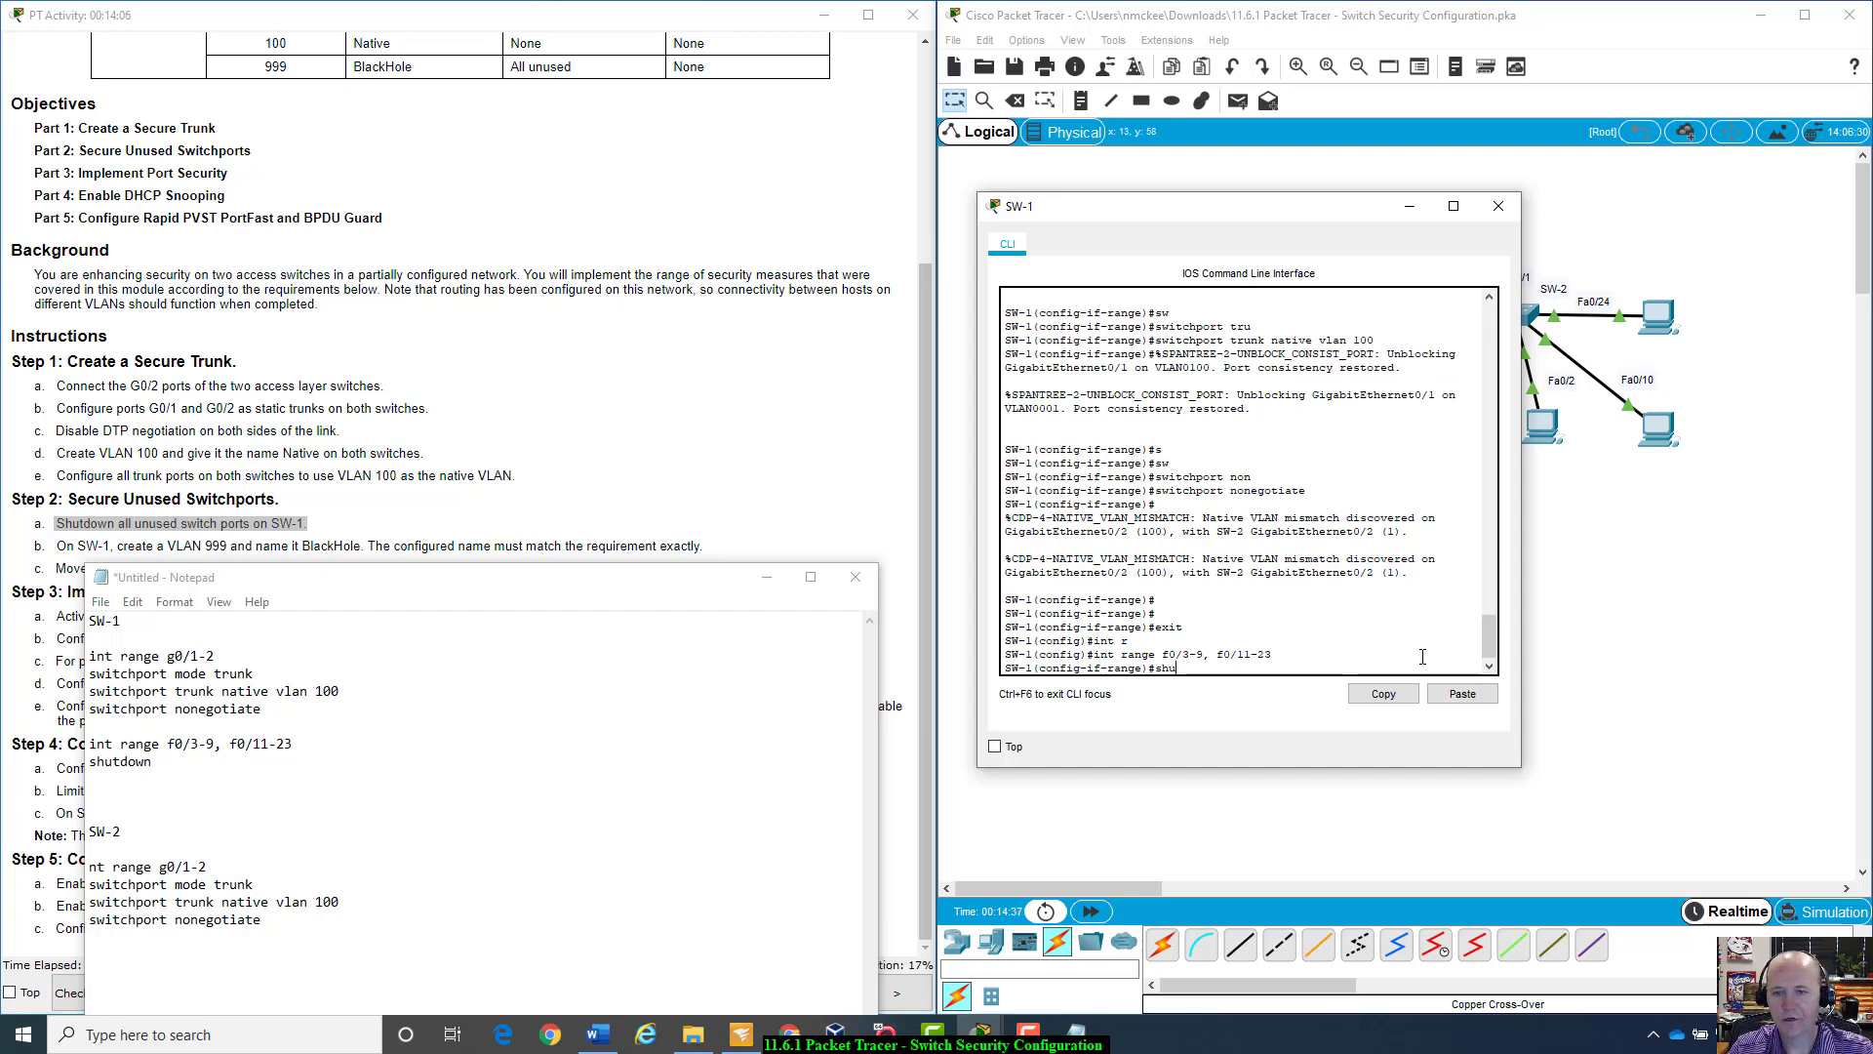
pyautogui.press('Return')
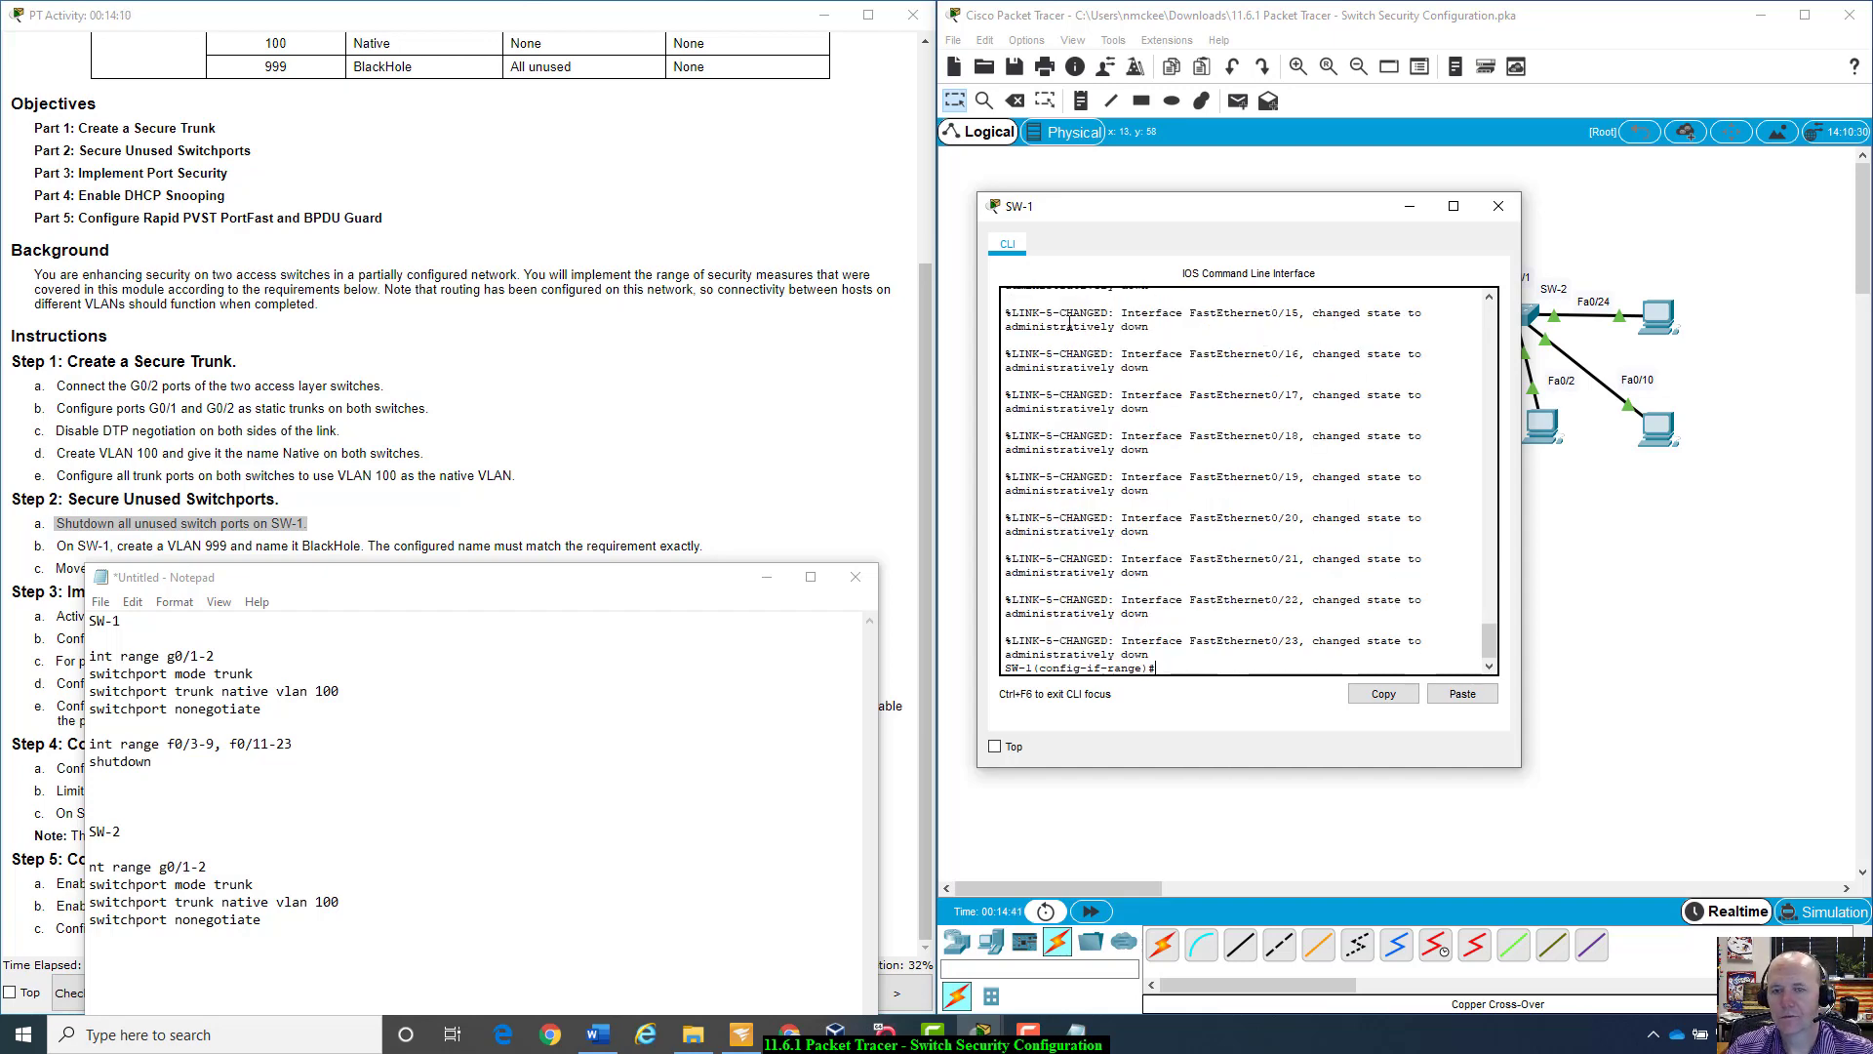
pyautogui.moveTo(1266, 194); pyautogui.dragTo(1499, 368)
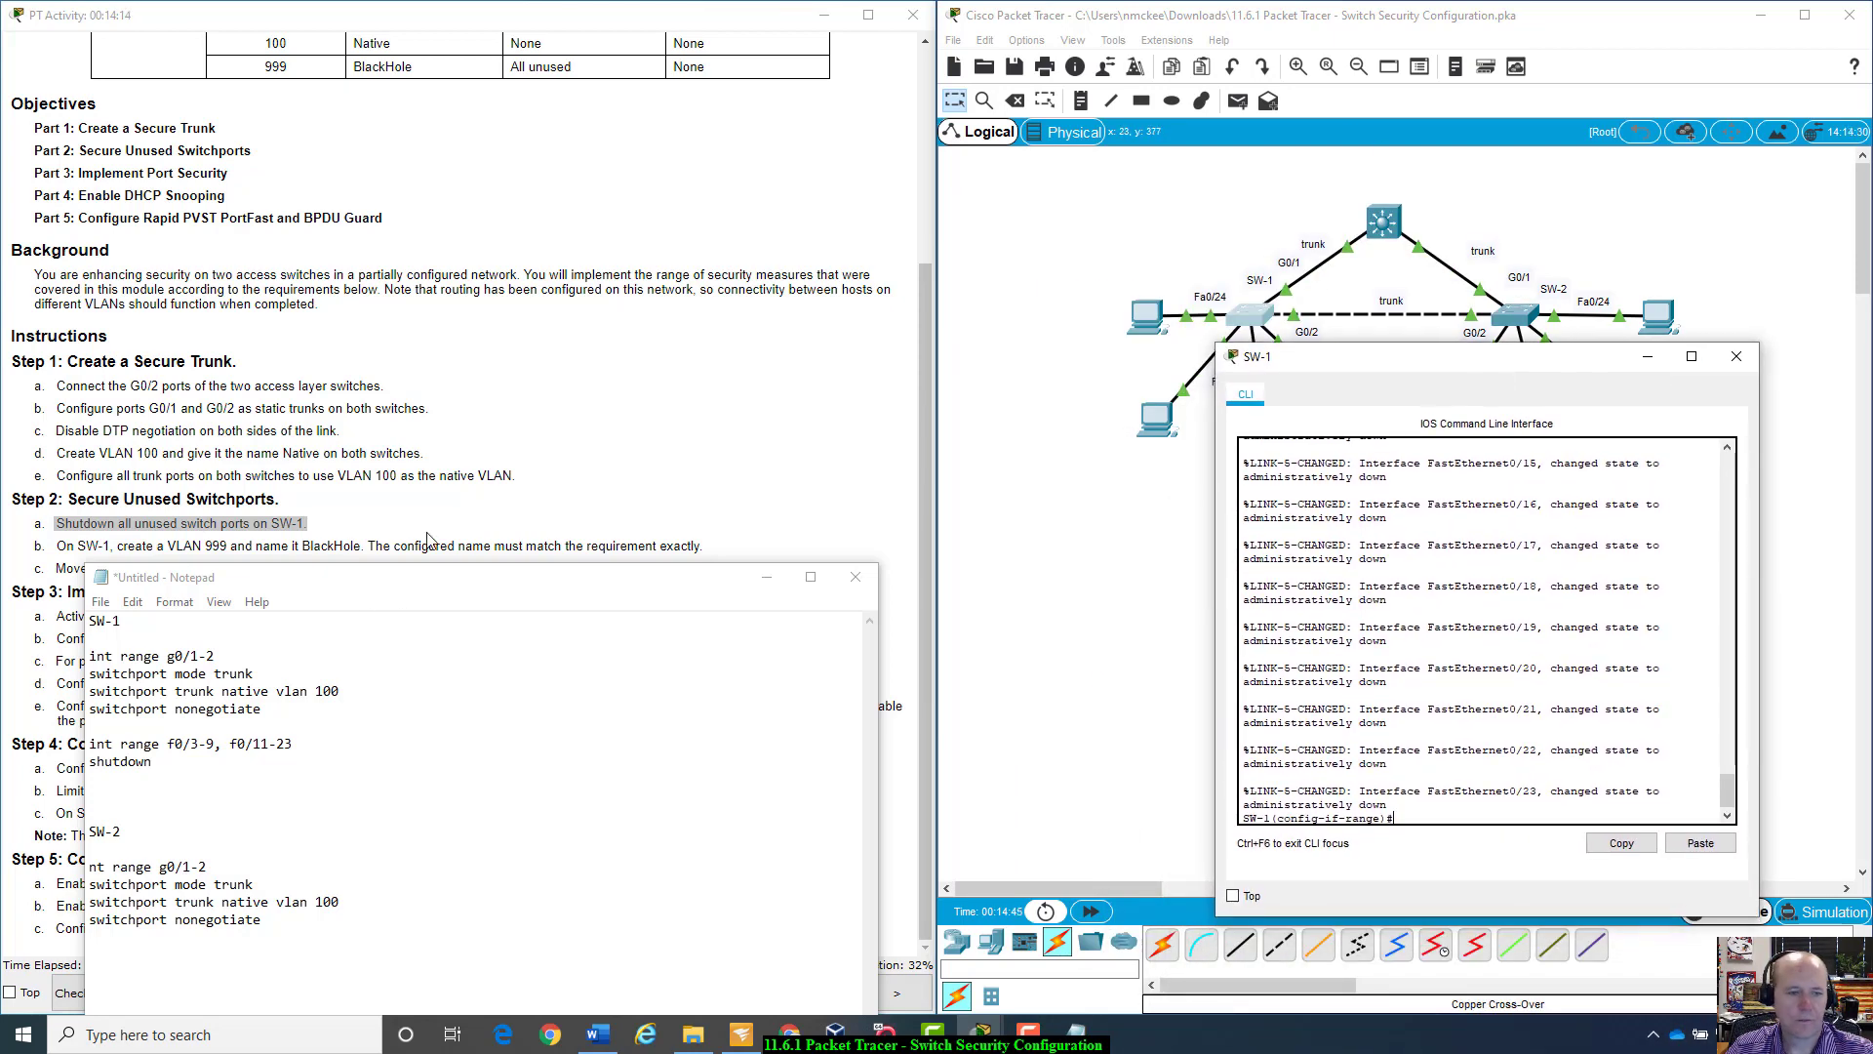
# Step: Move Notepad clear of the instructions and draft "vlan 999" and "name BlackHole" below SW-1's shutdown line
pyautogui.moveTo(390, 578); pyautogui.dragTo(1245, 480)
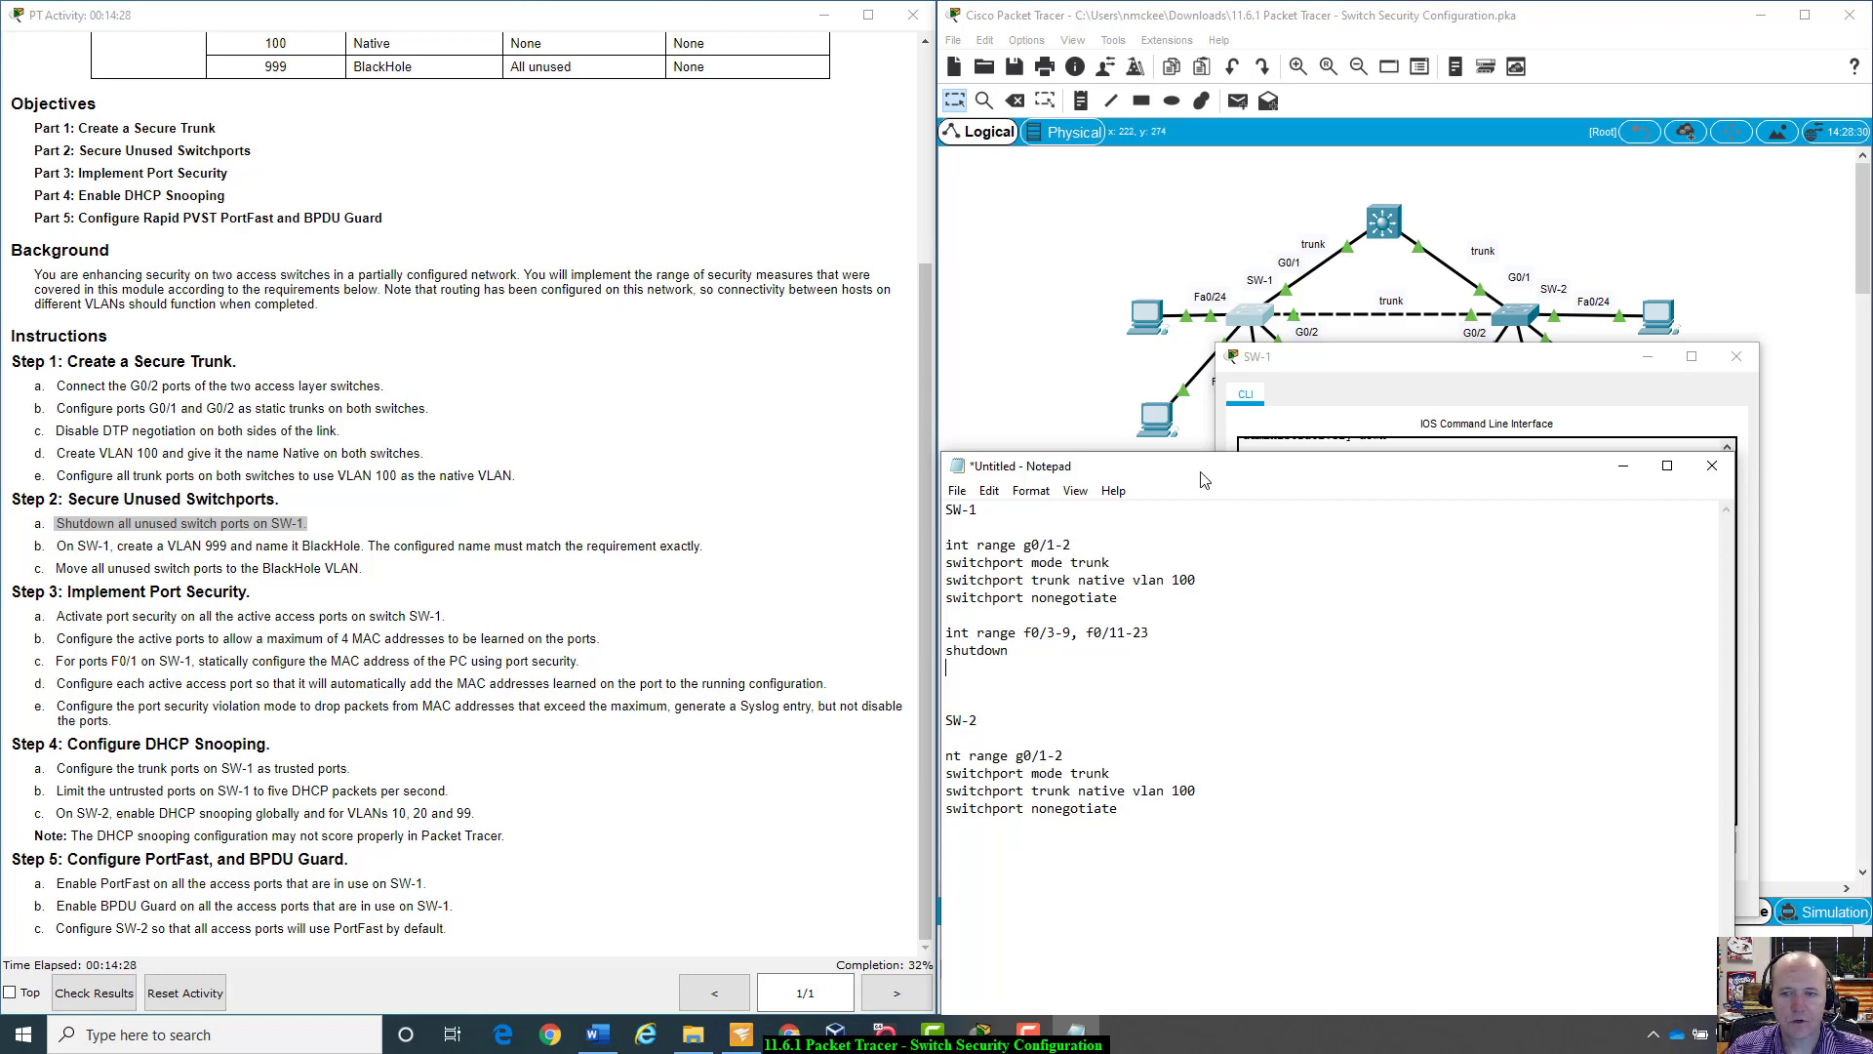
pyautogui.moveTo(1198, 462); pyautogui.dragTo(1132, 322)
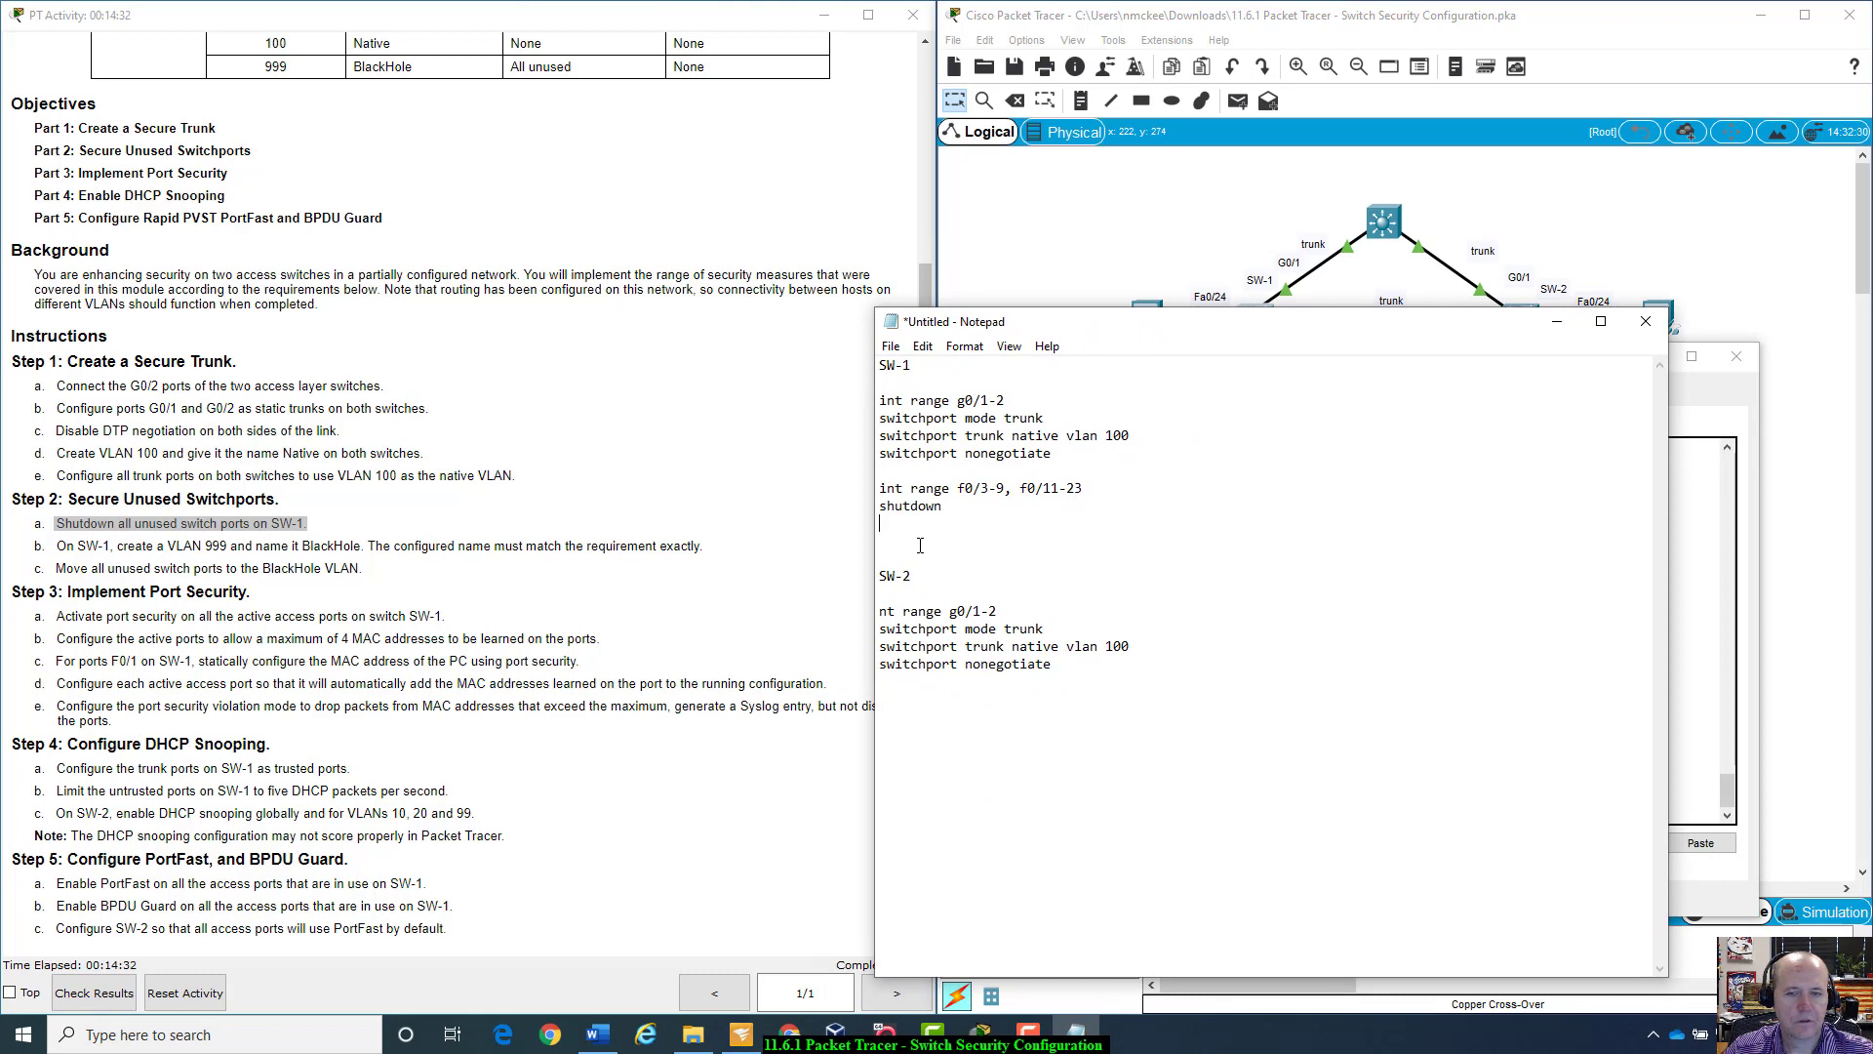
pyautogui.press('Return')
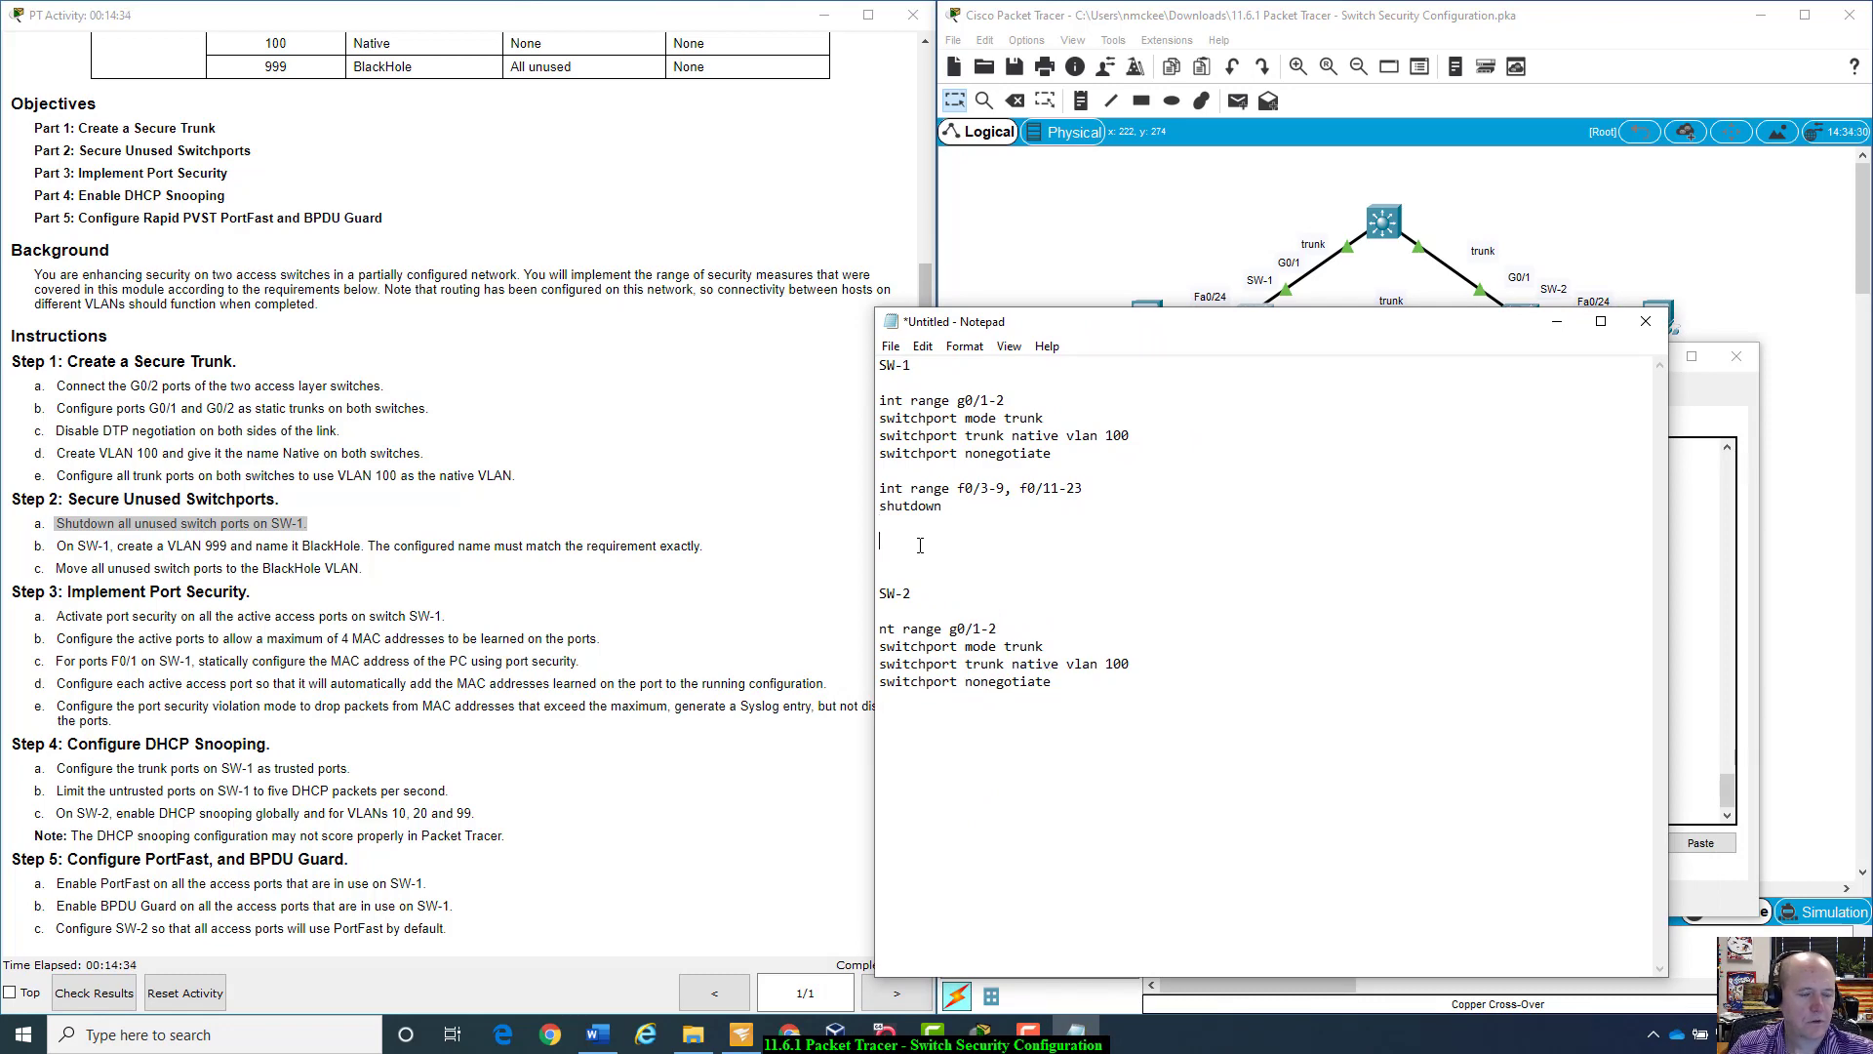
pyautogui.write('vlan')
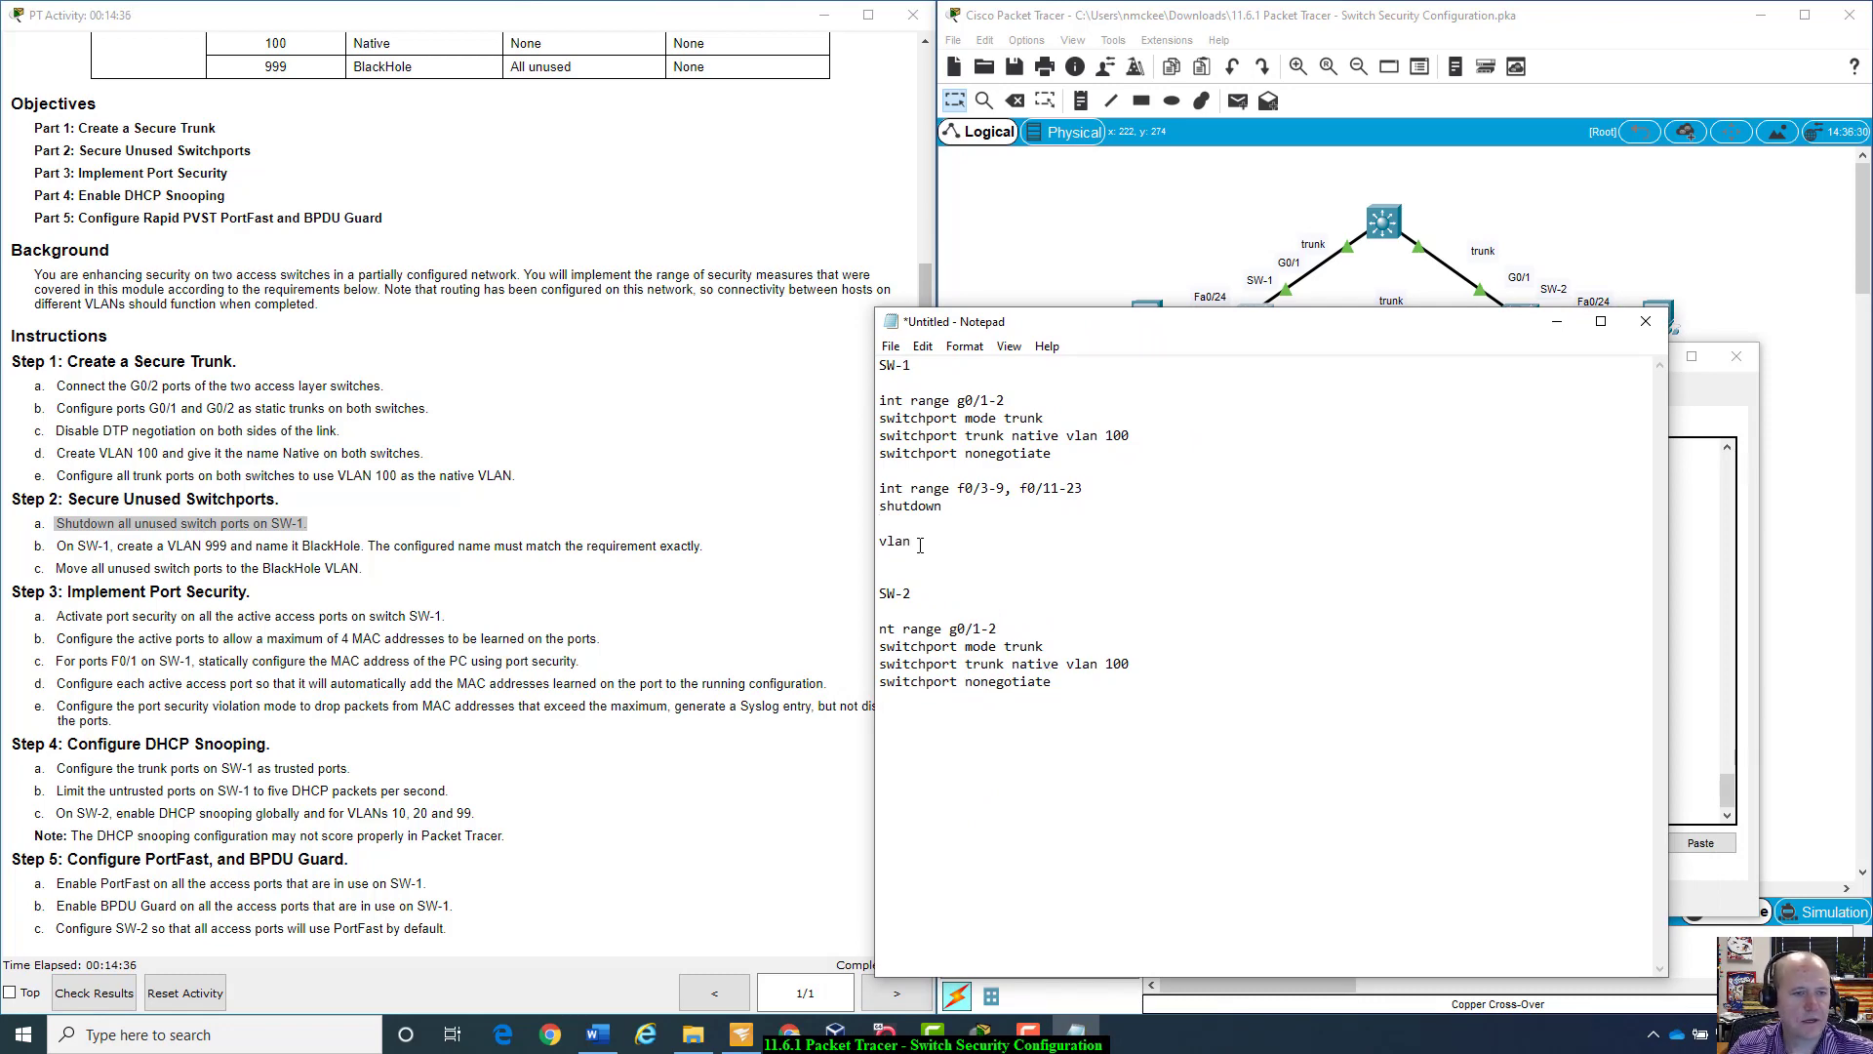
pyautogui.write(' 999')
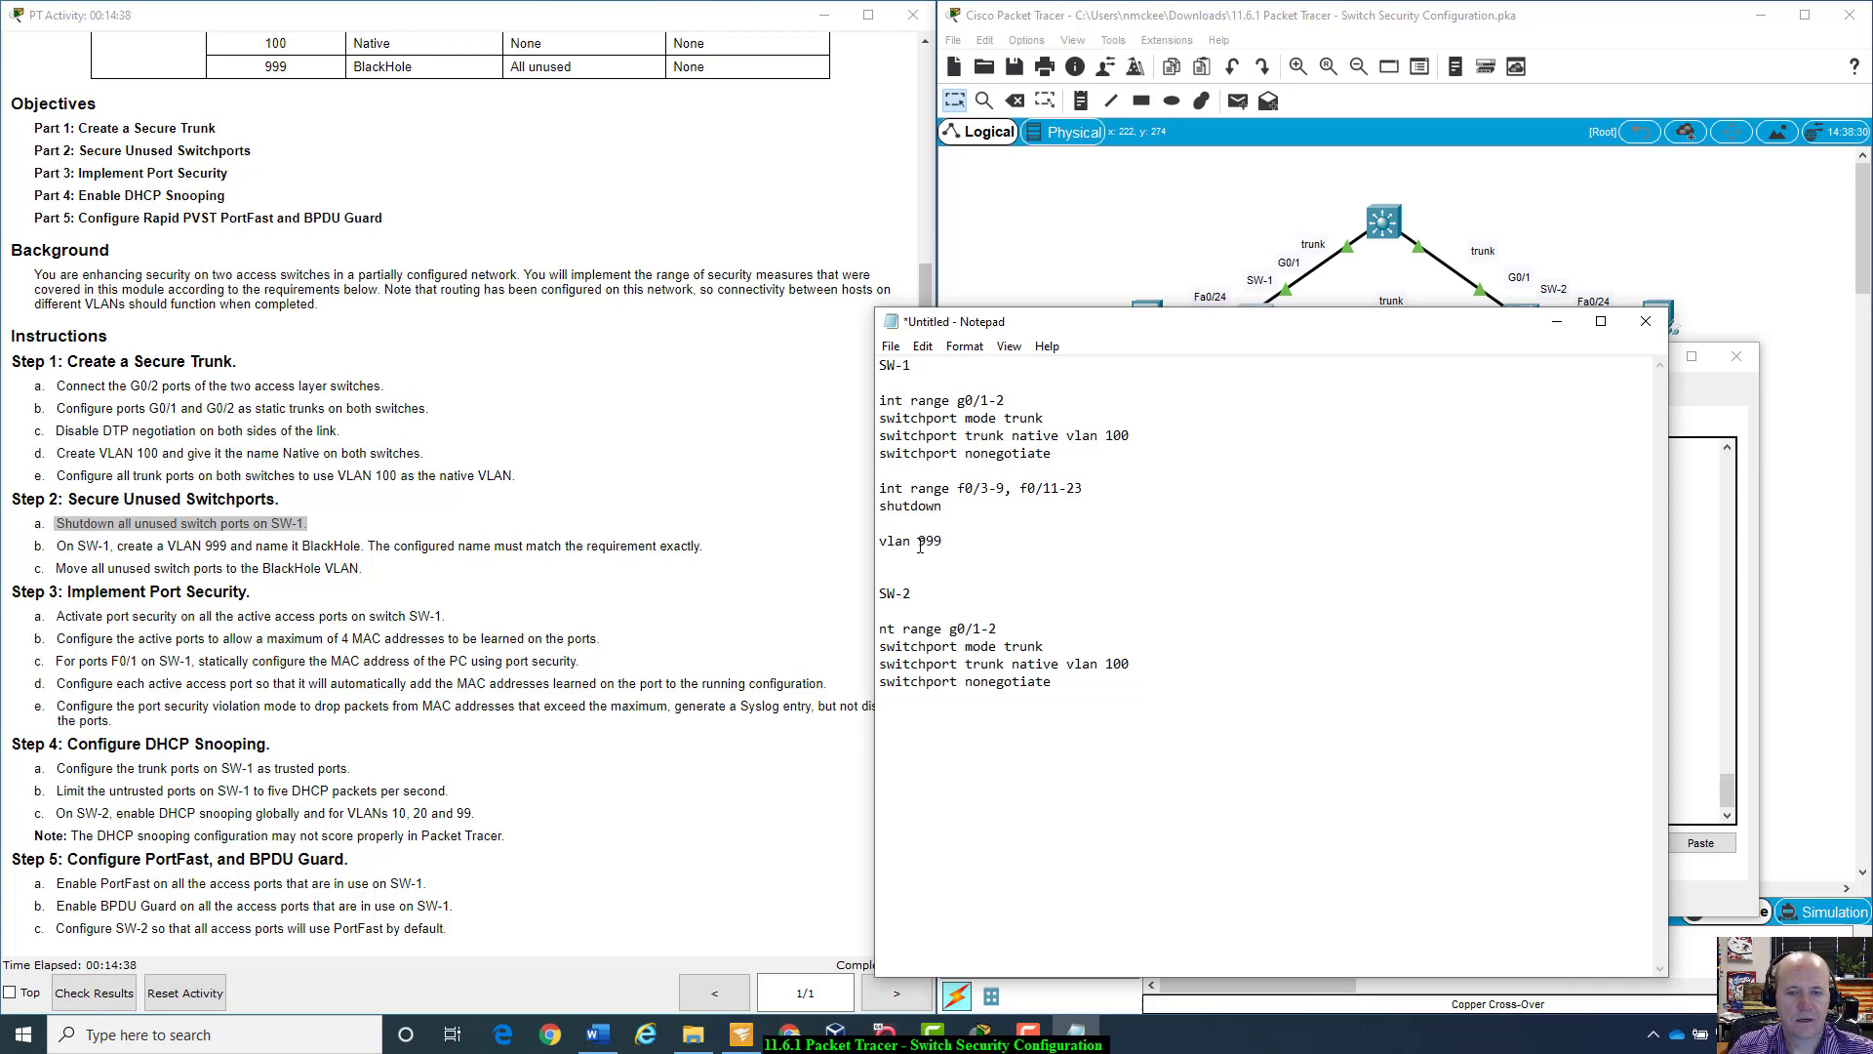
pyautogui.press('Return')
pyautogui.write('name ')
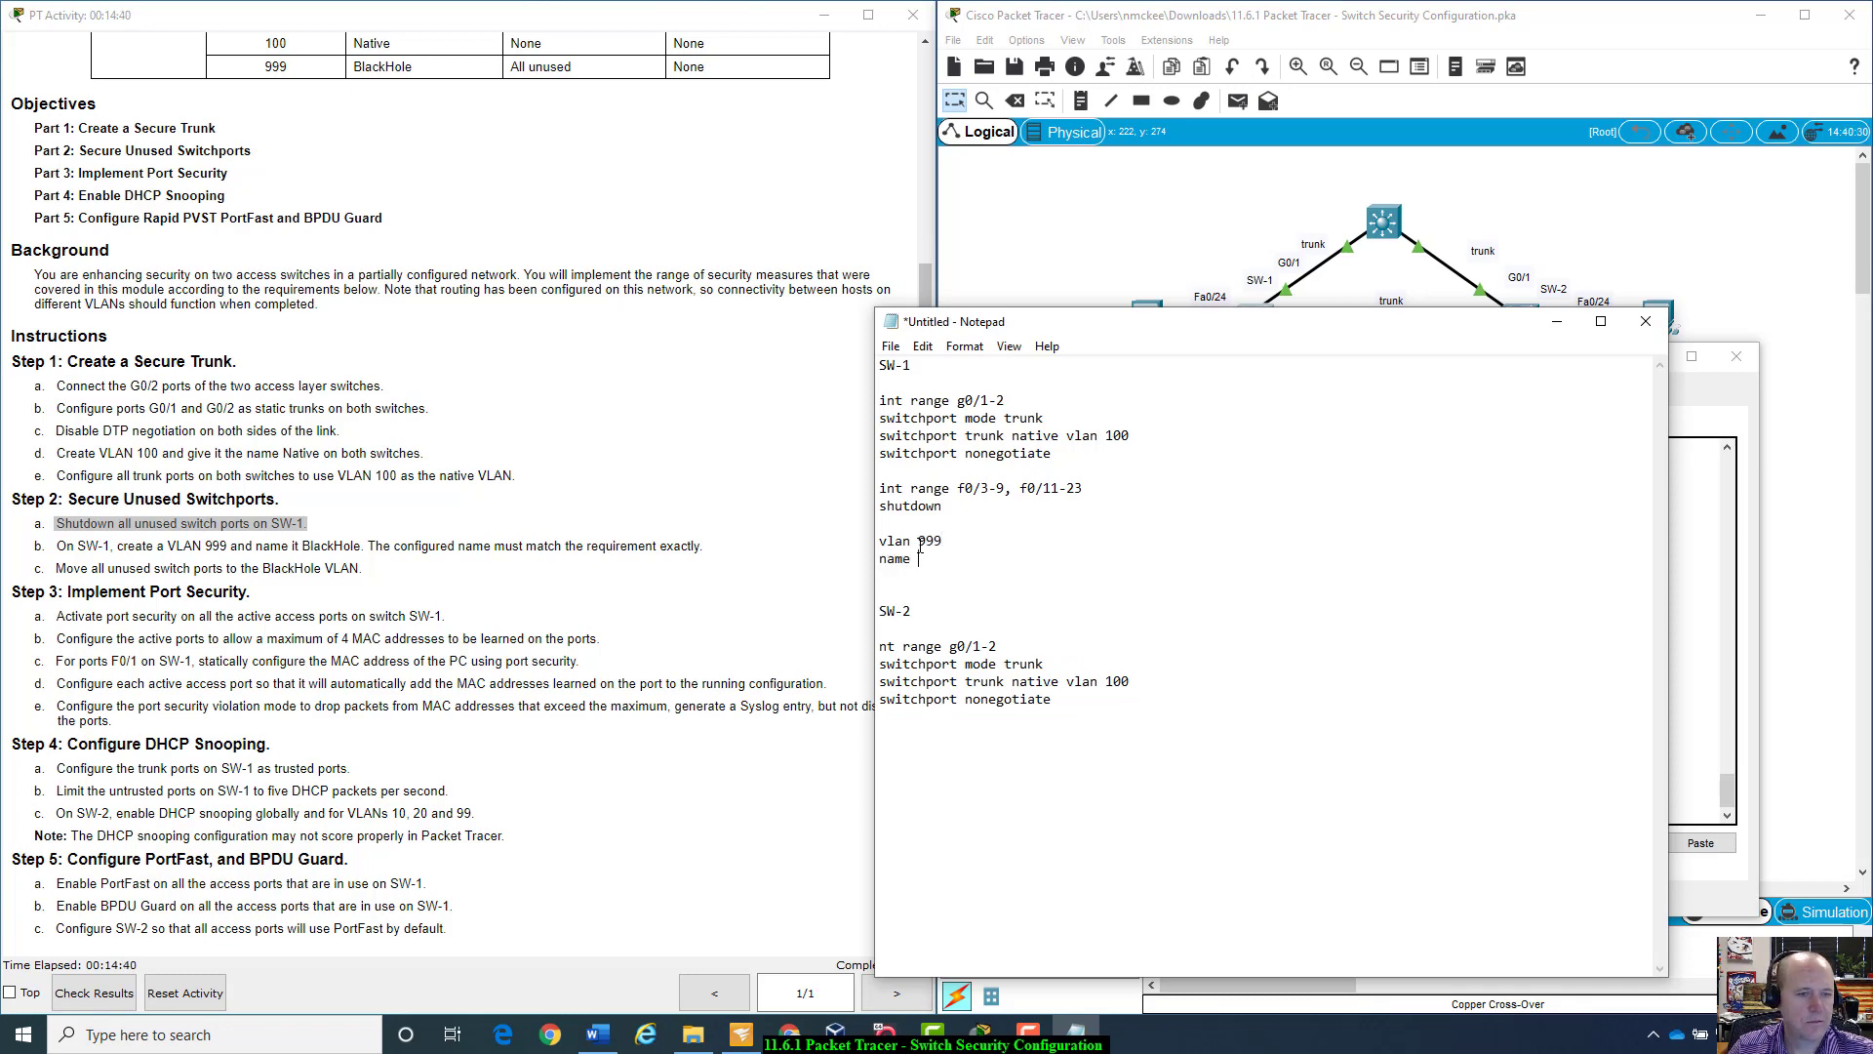
pyautogui.write('Black')
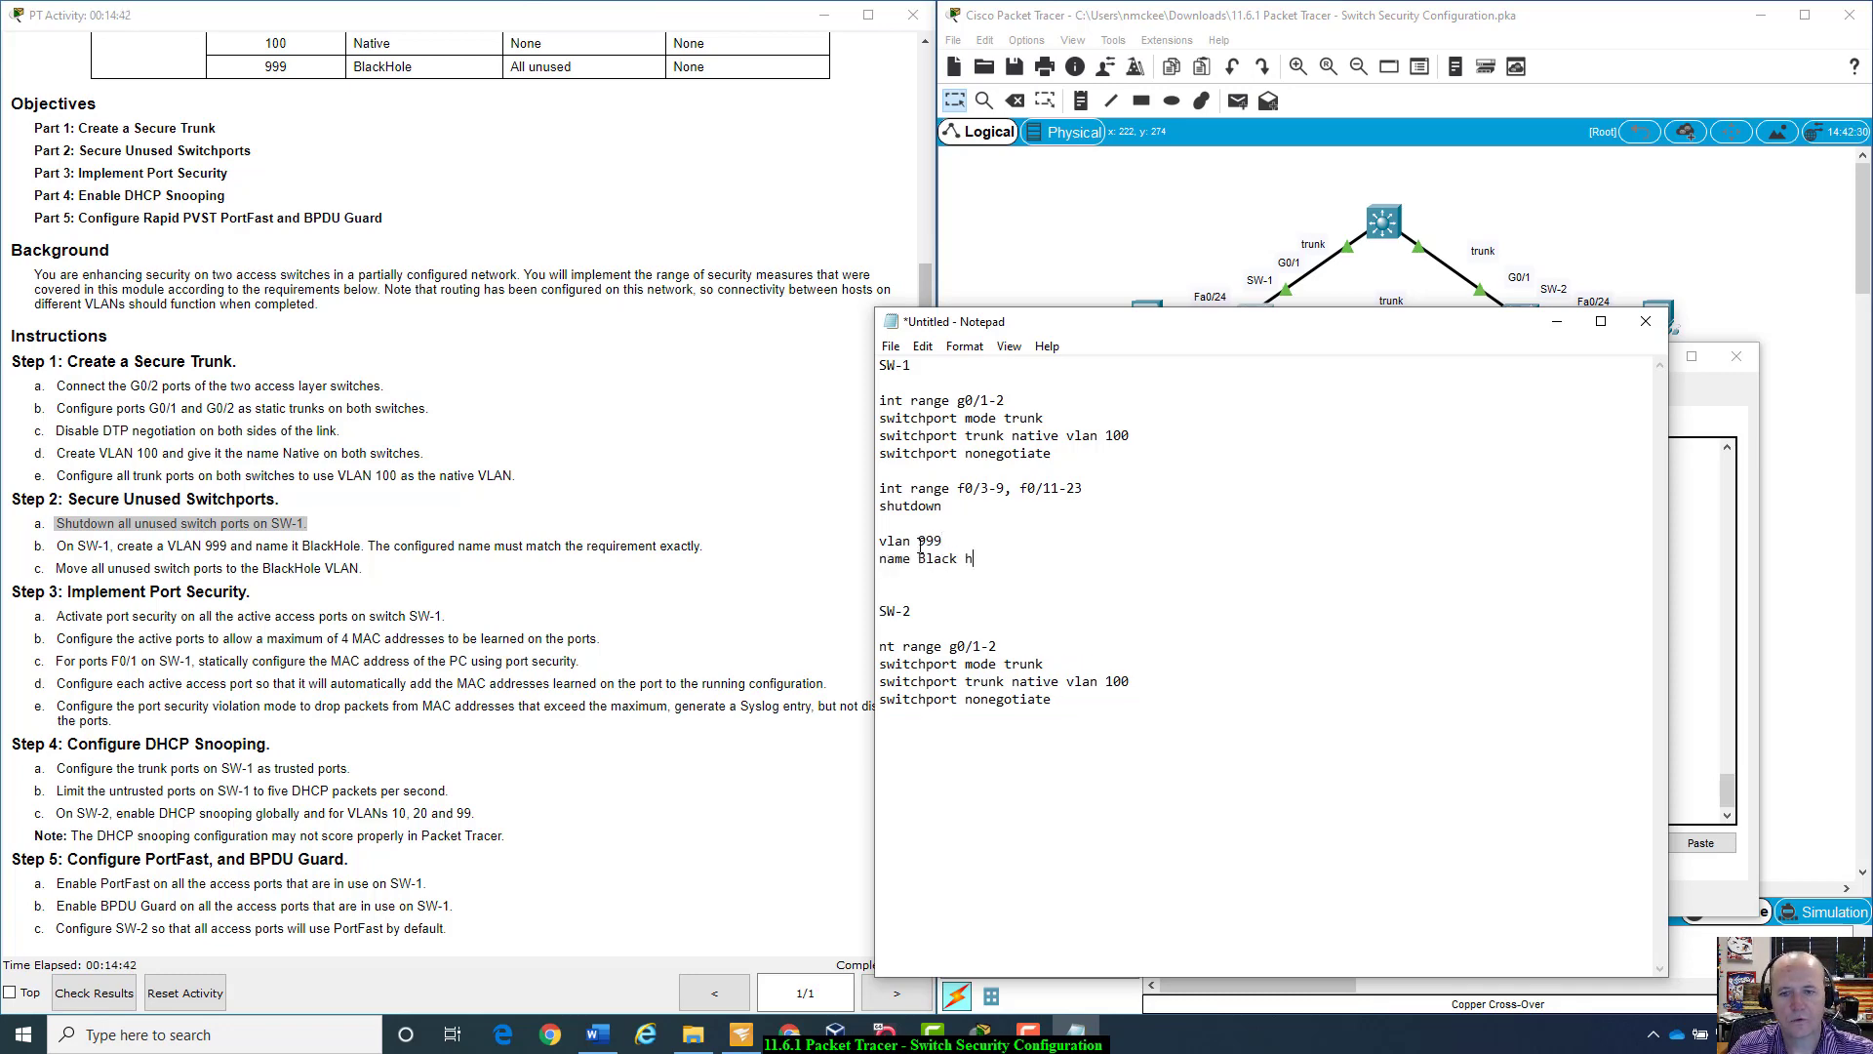
pyautogui.write('Hole')
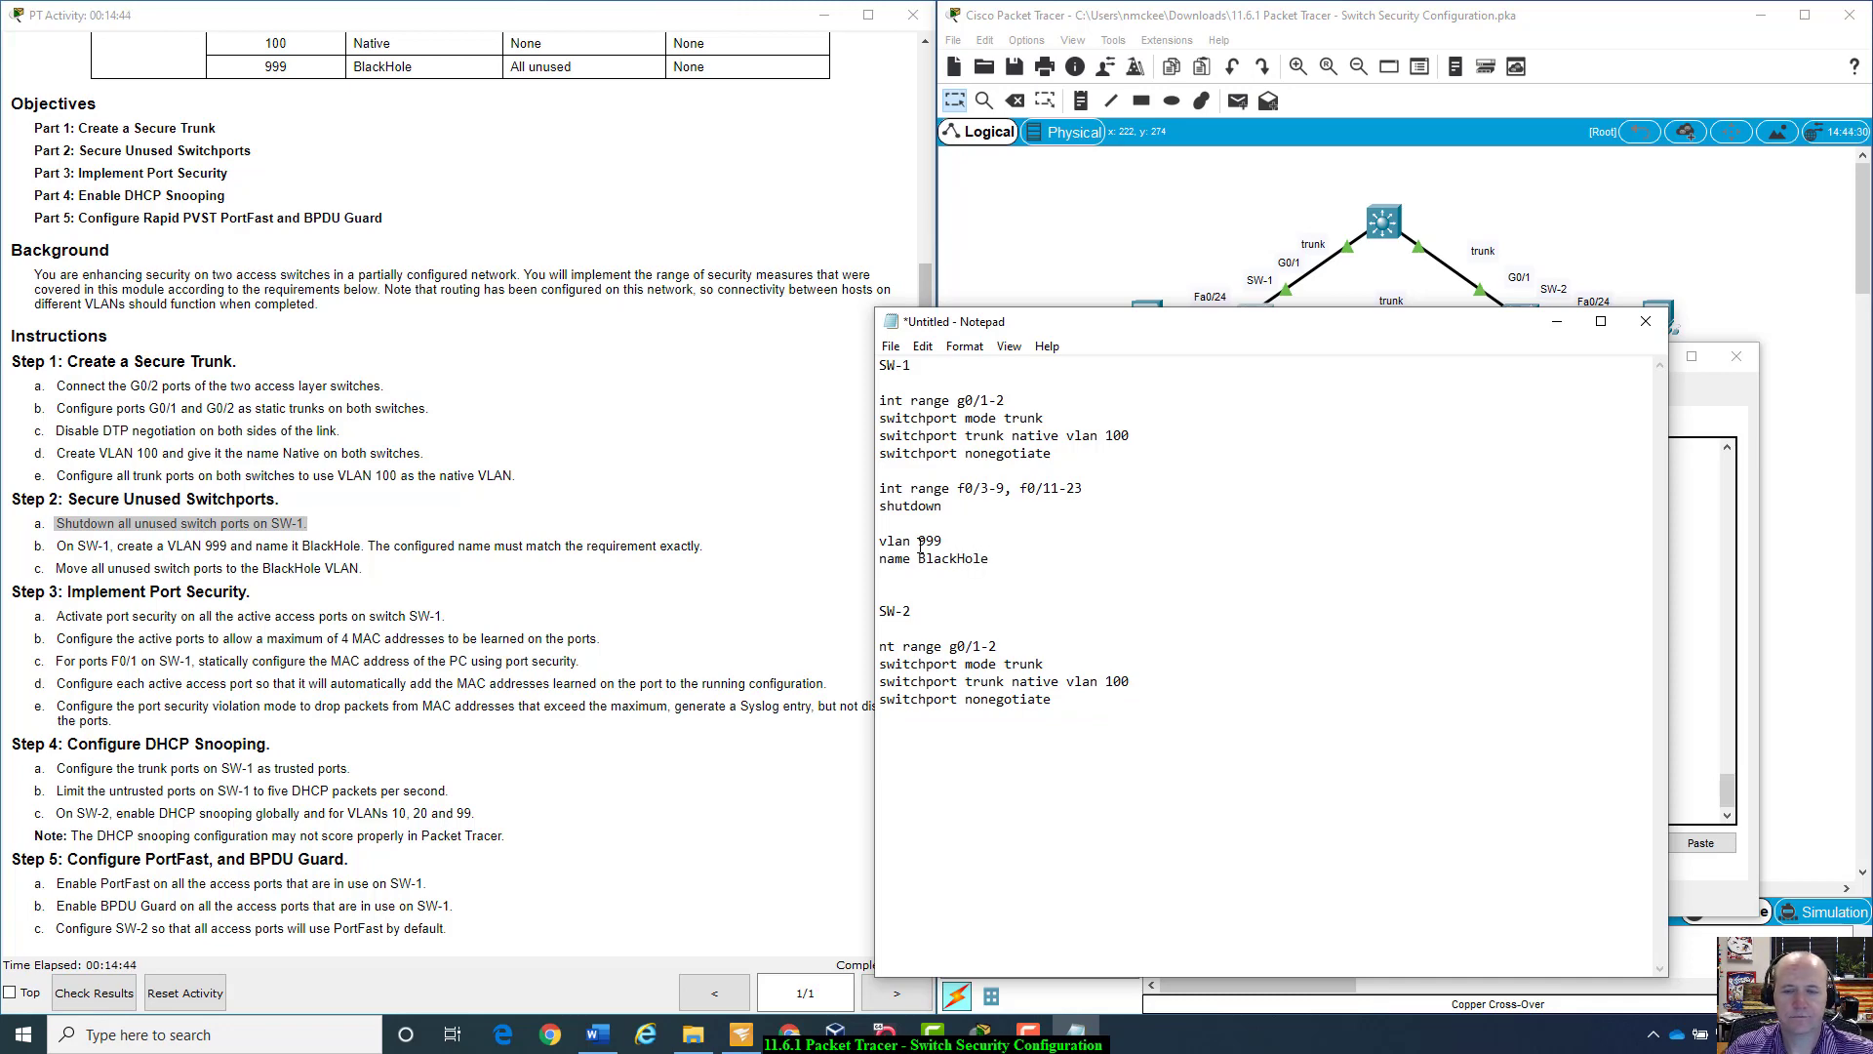
# Step: Move Notepad away from SW-1's command line window and return the switch to global configuration mode with "exit"
pyautogui.moveTo(1164, 336); pyautogui.dragTo(587, 342)
pyautogui.click(1421, 809)
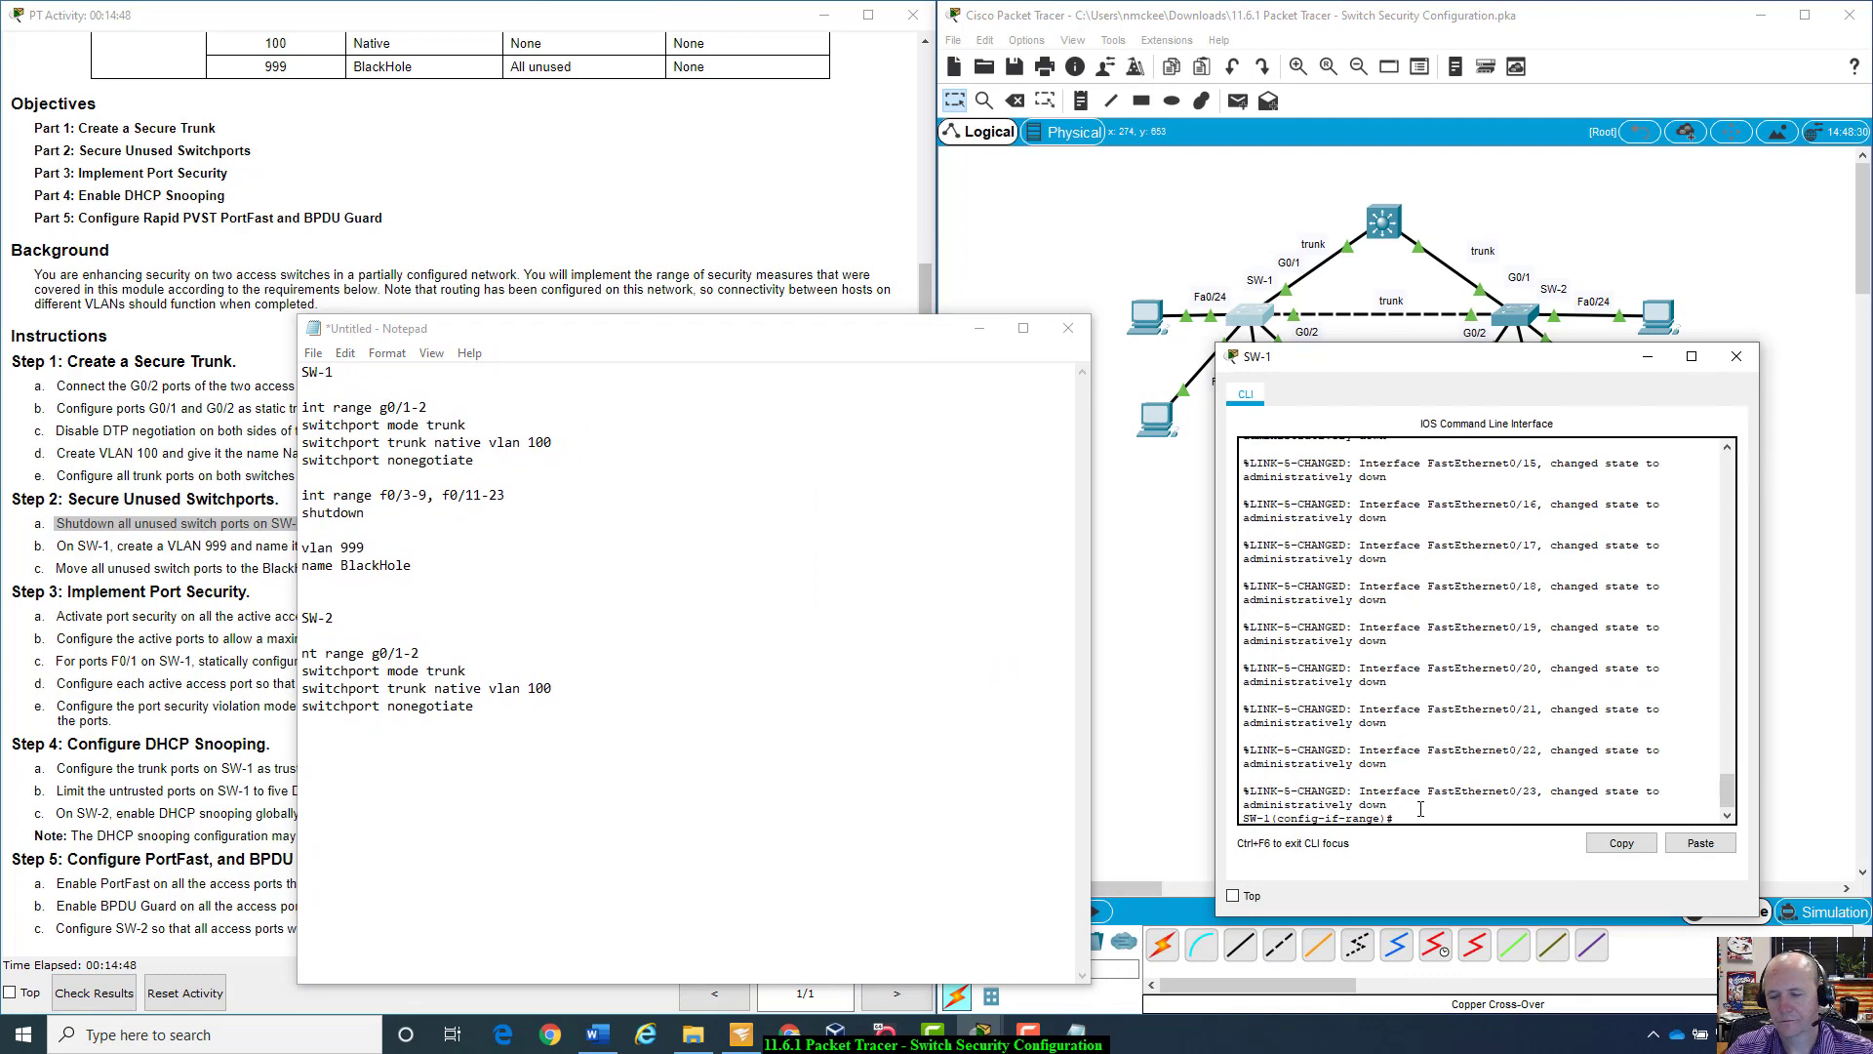
pyautogui.press('Return')
pyautogui.write('eixt')
pyautogui.press('Return')
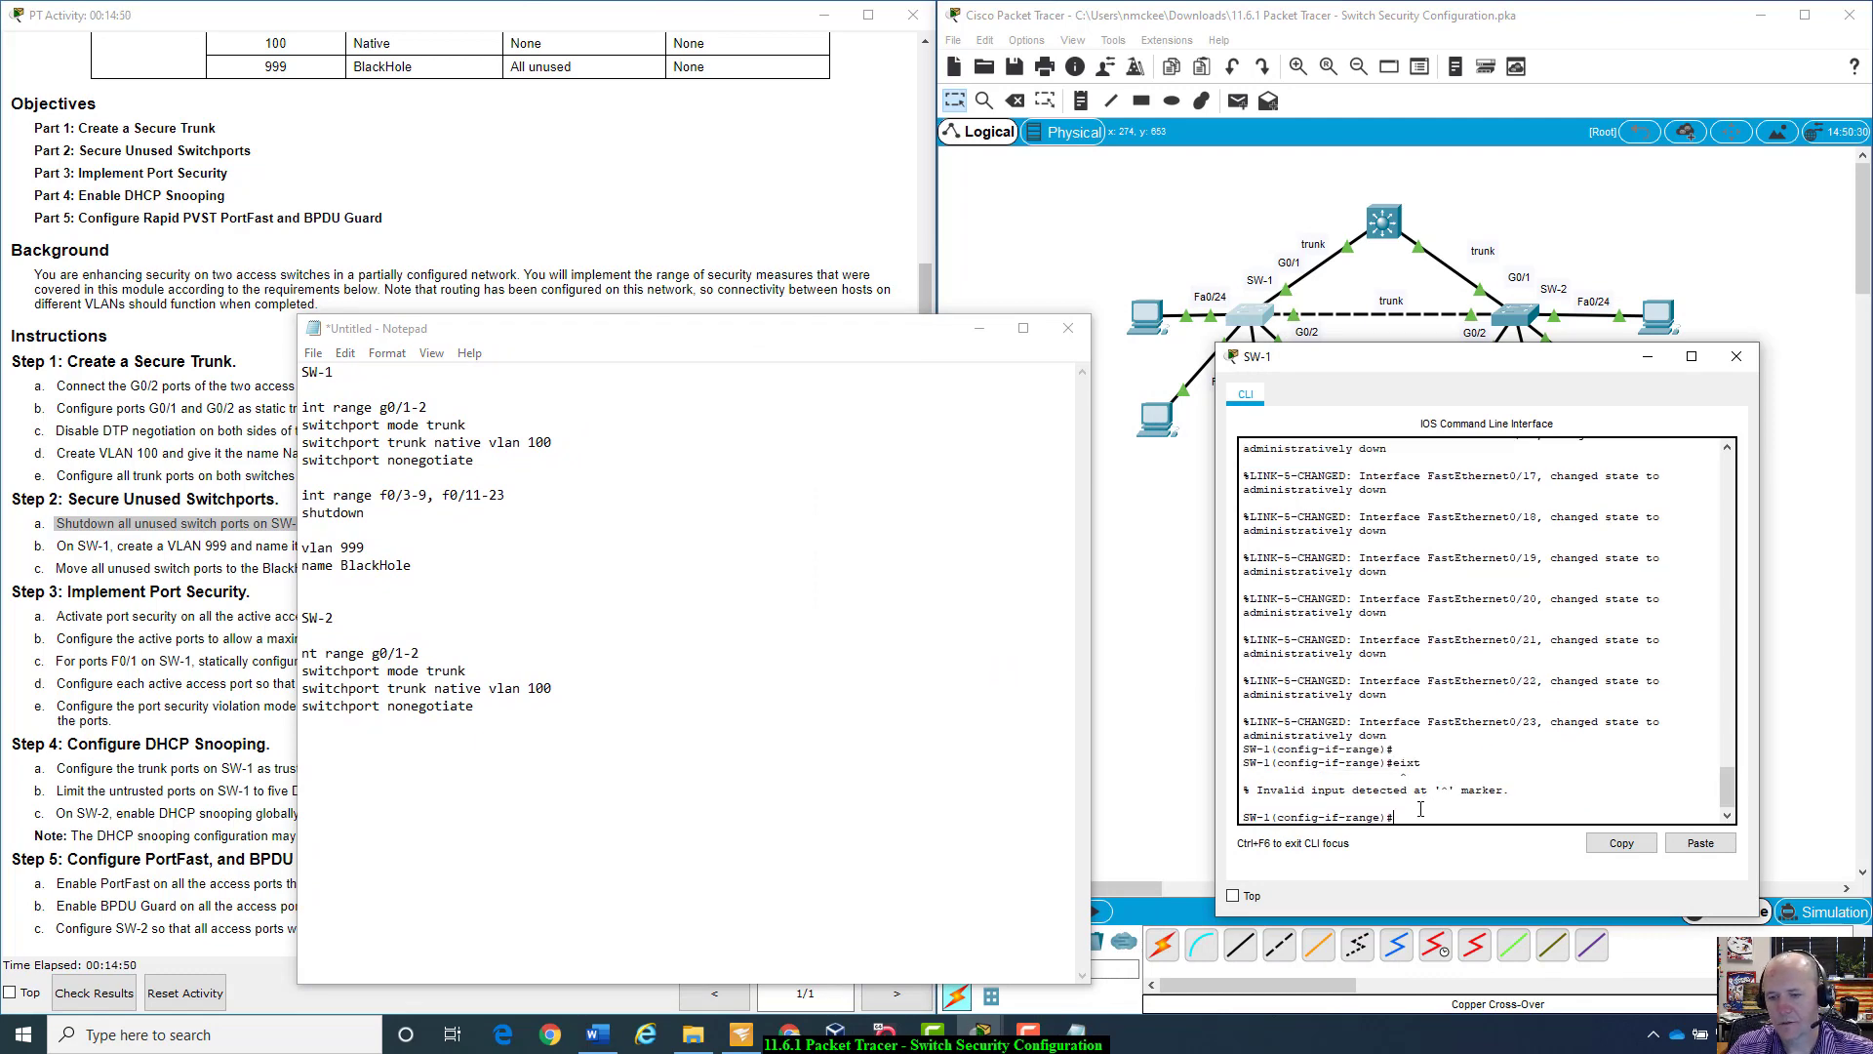
pyautogui.write('exit')
pyautogui.press('Return')
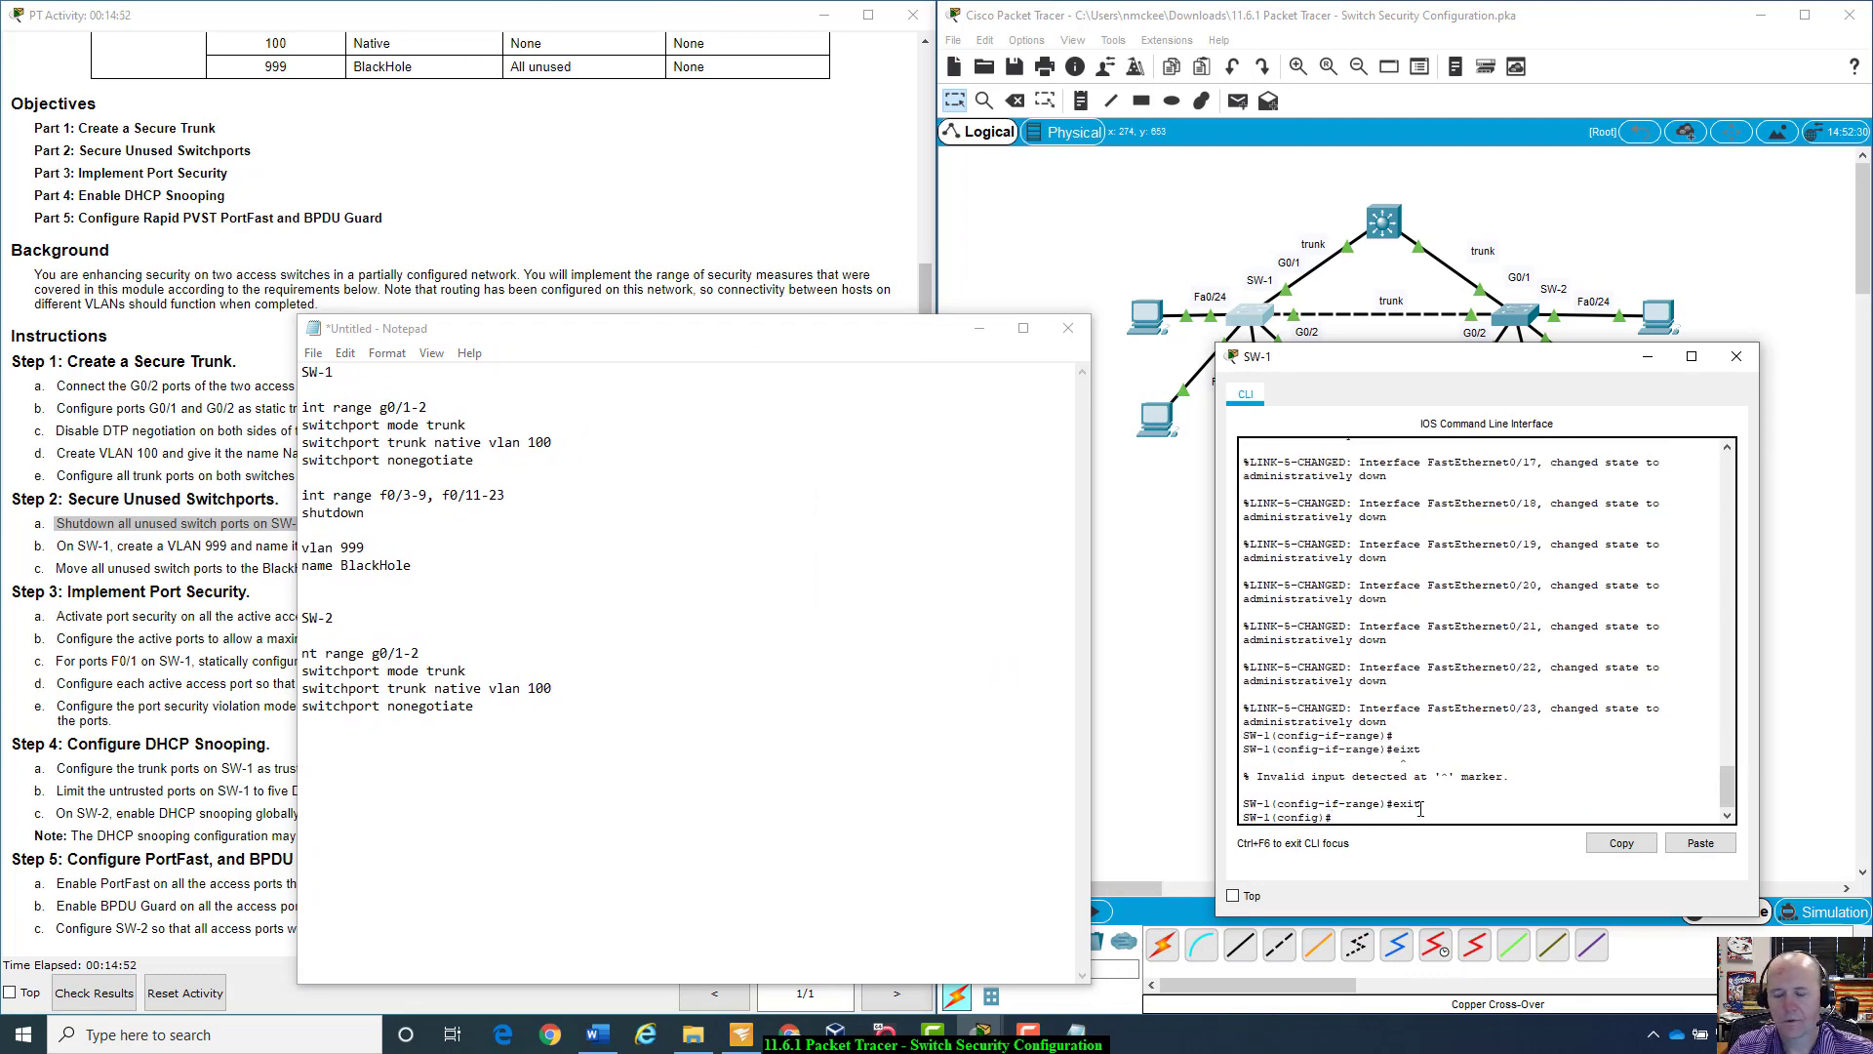
# Step: Create VLAN 999 on SW-1 and name it "Blackhole"
pyautogui.write('vlan 999')
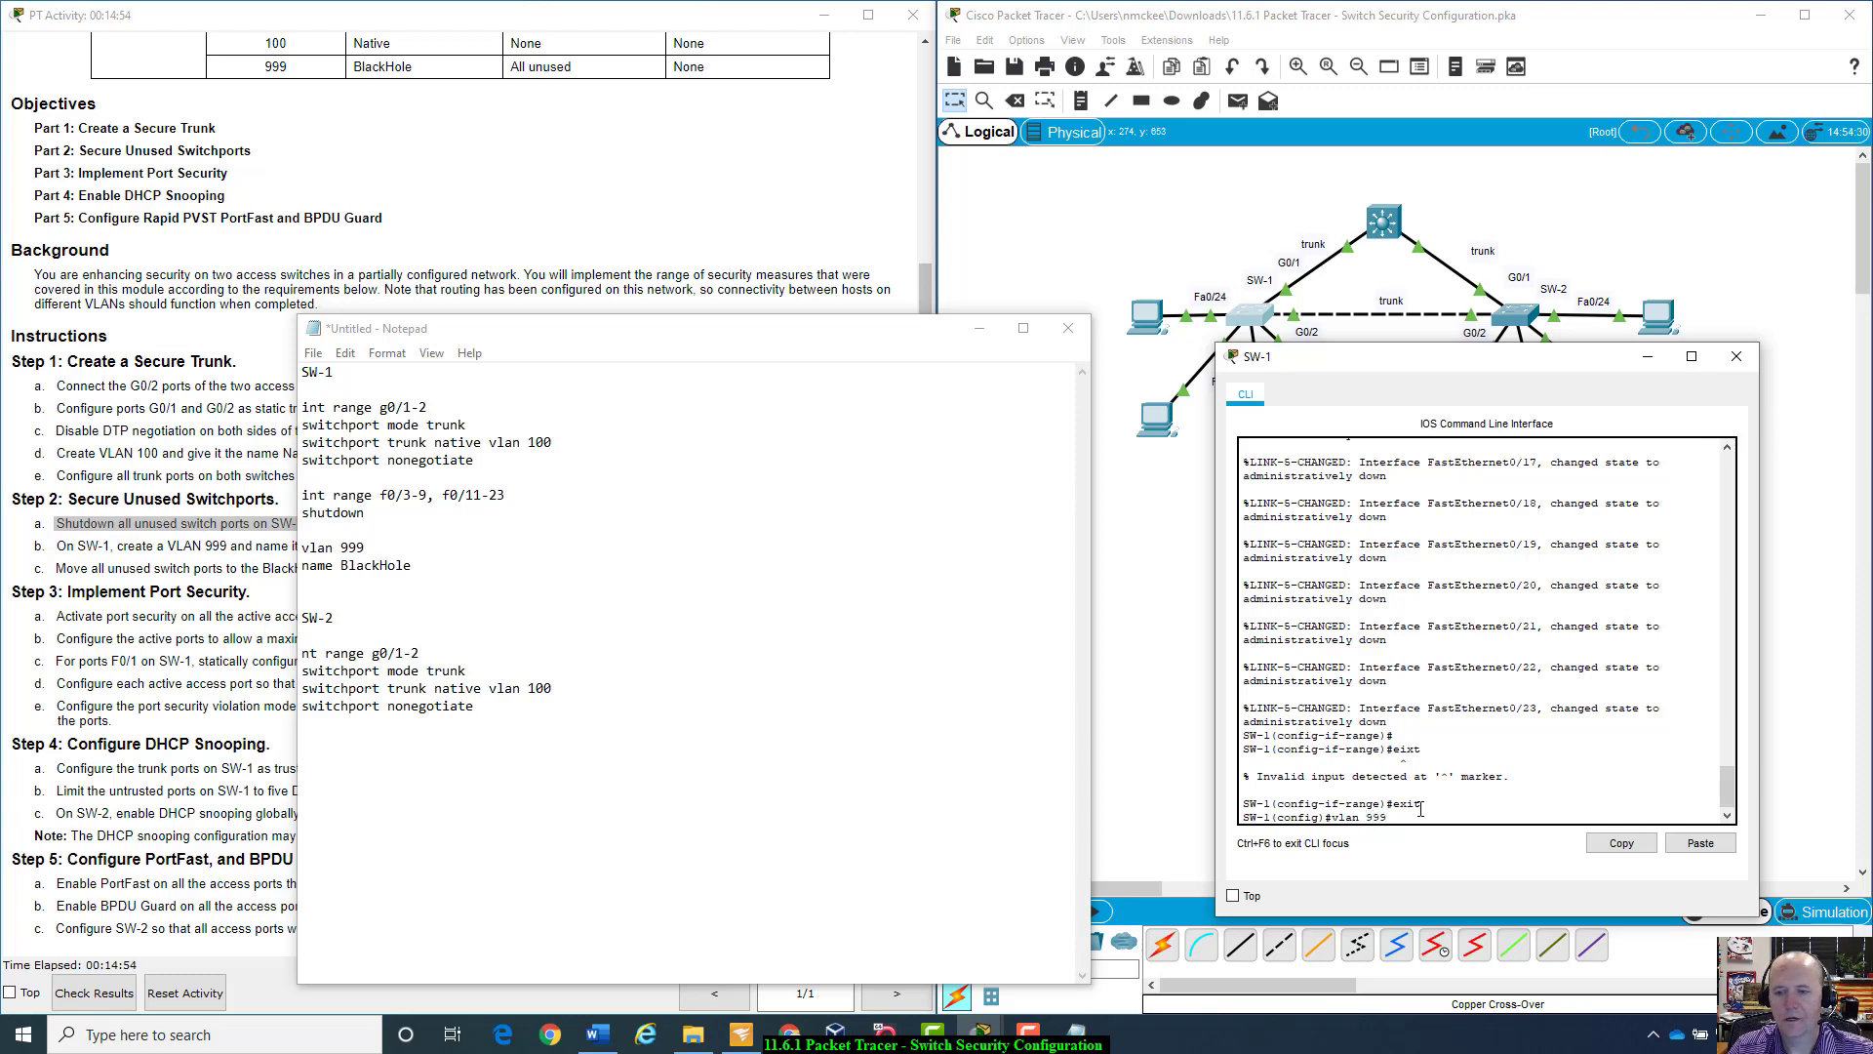
pyautogui.press('Return')
pyautogui.write('name Bl')
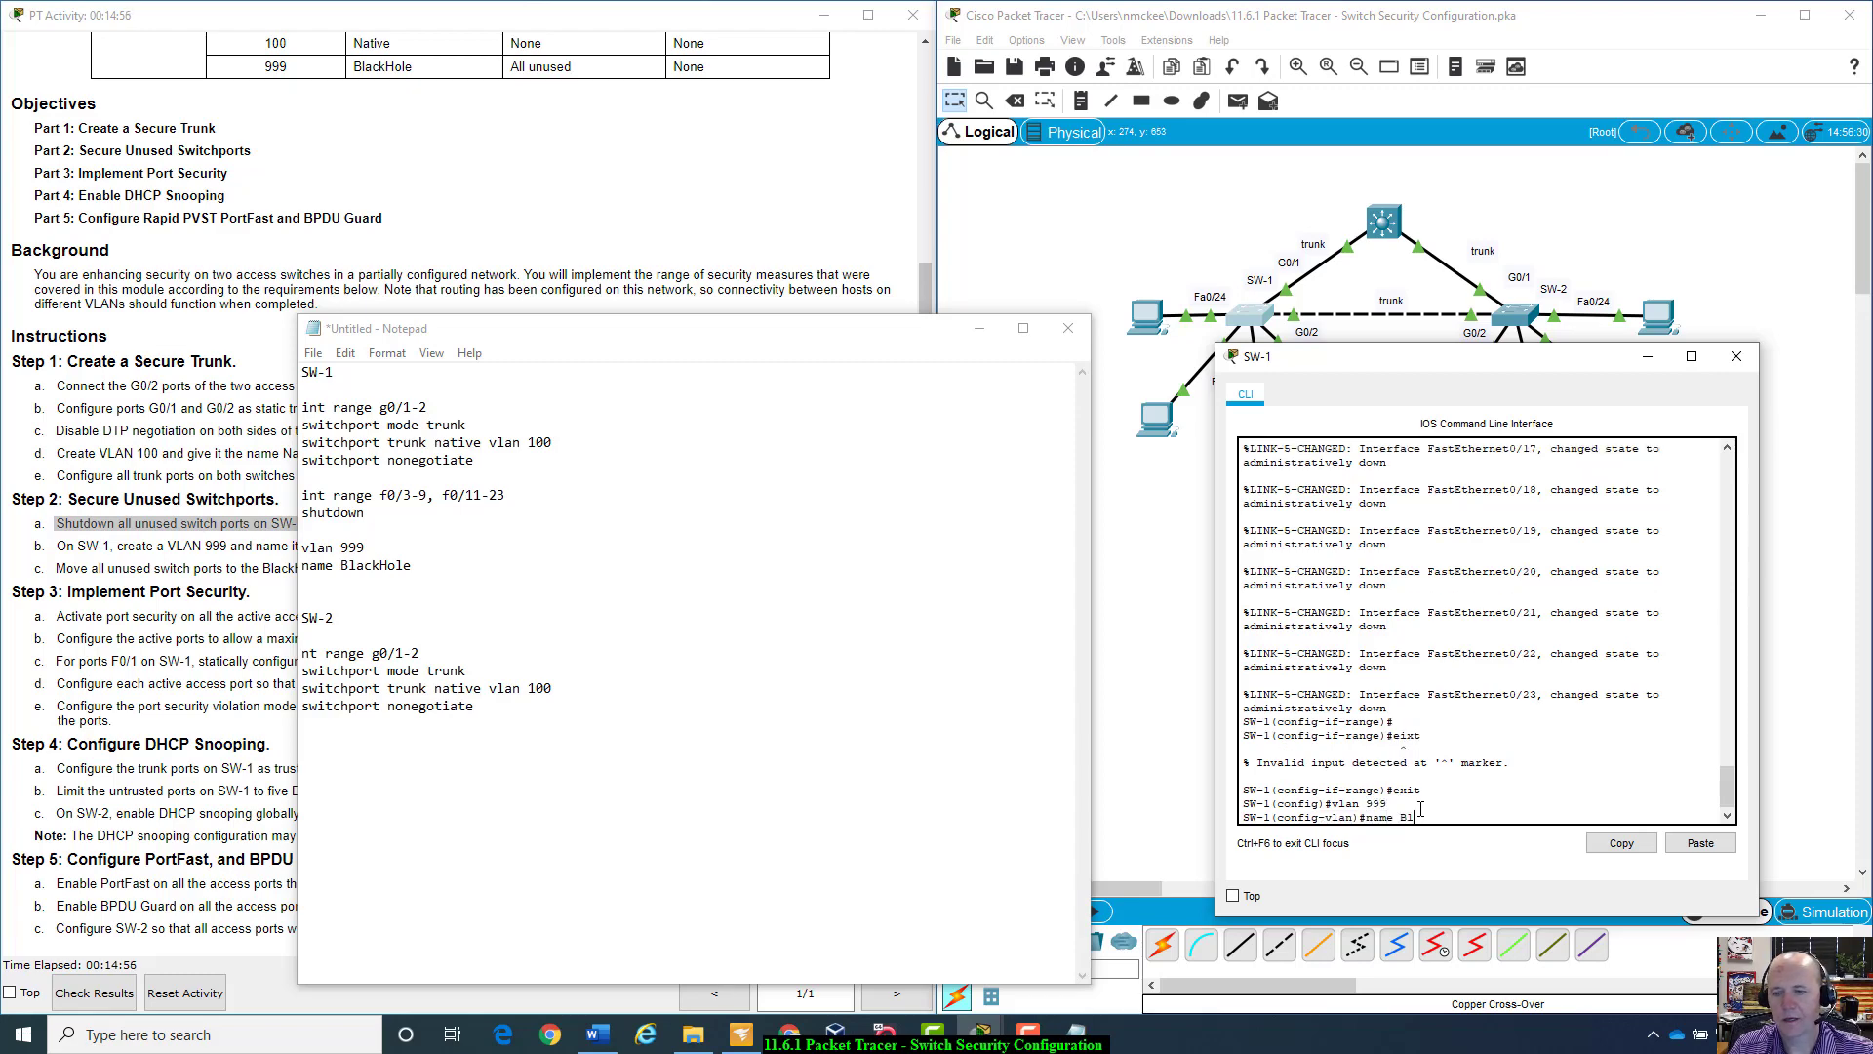
pyautogui.write('ackhole')
pyautogui.press('Return')
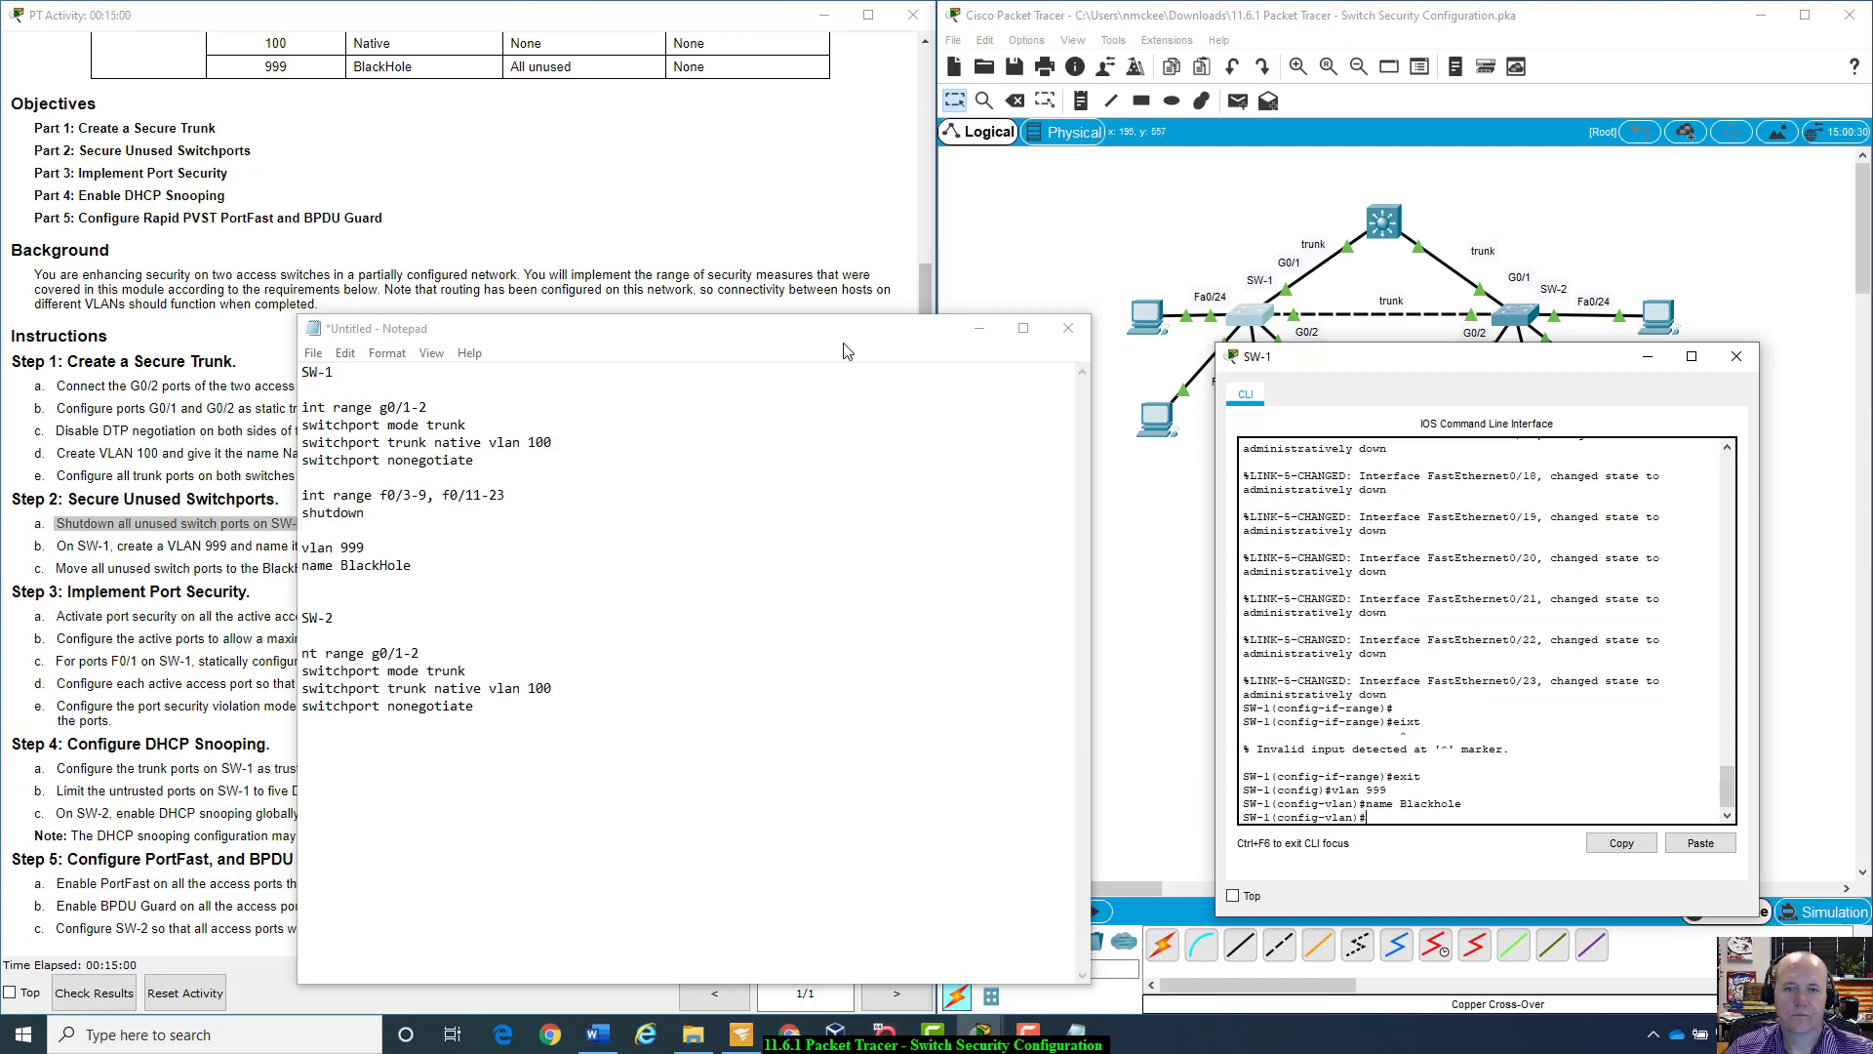
# Step: Rearrange Notepad and SW-1's command line window side by side so that both can be read in full
pyautogui.moveTo(834, 331); pyautogui.dragTo(941, 310)
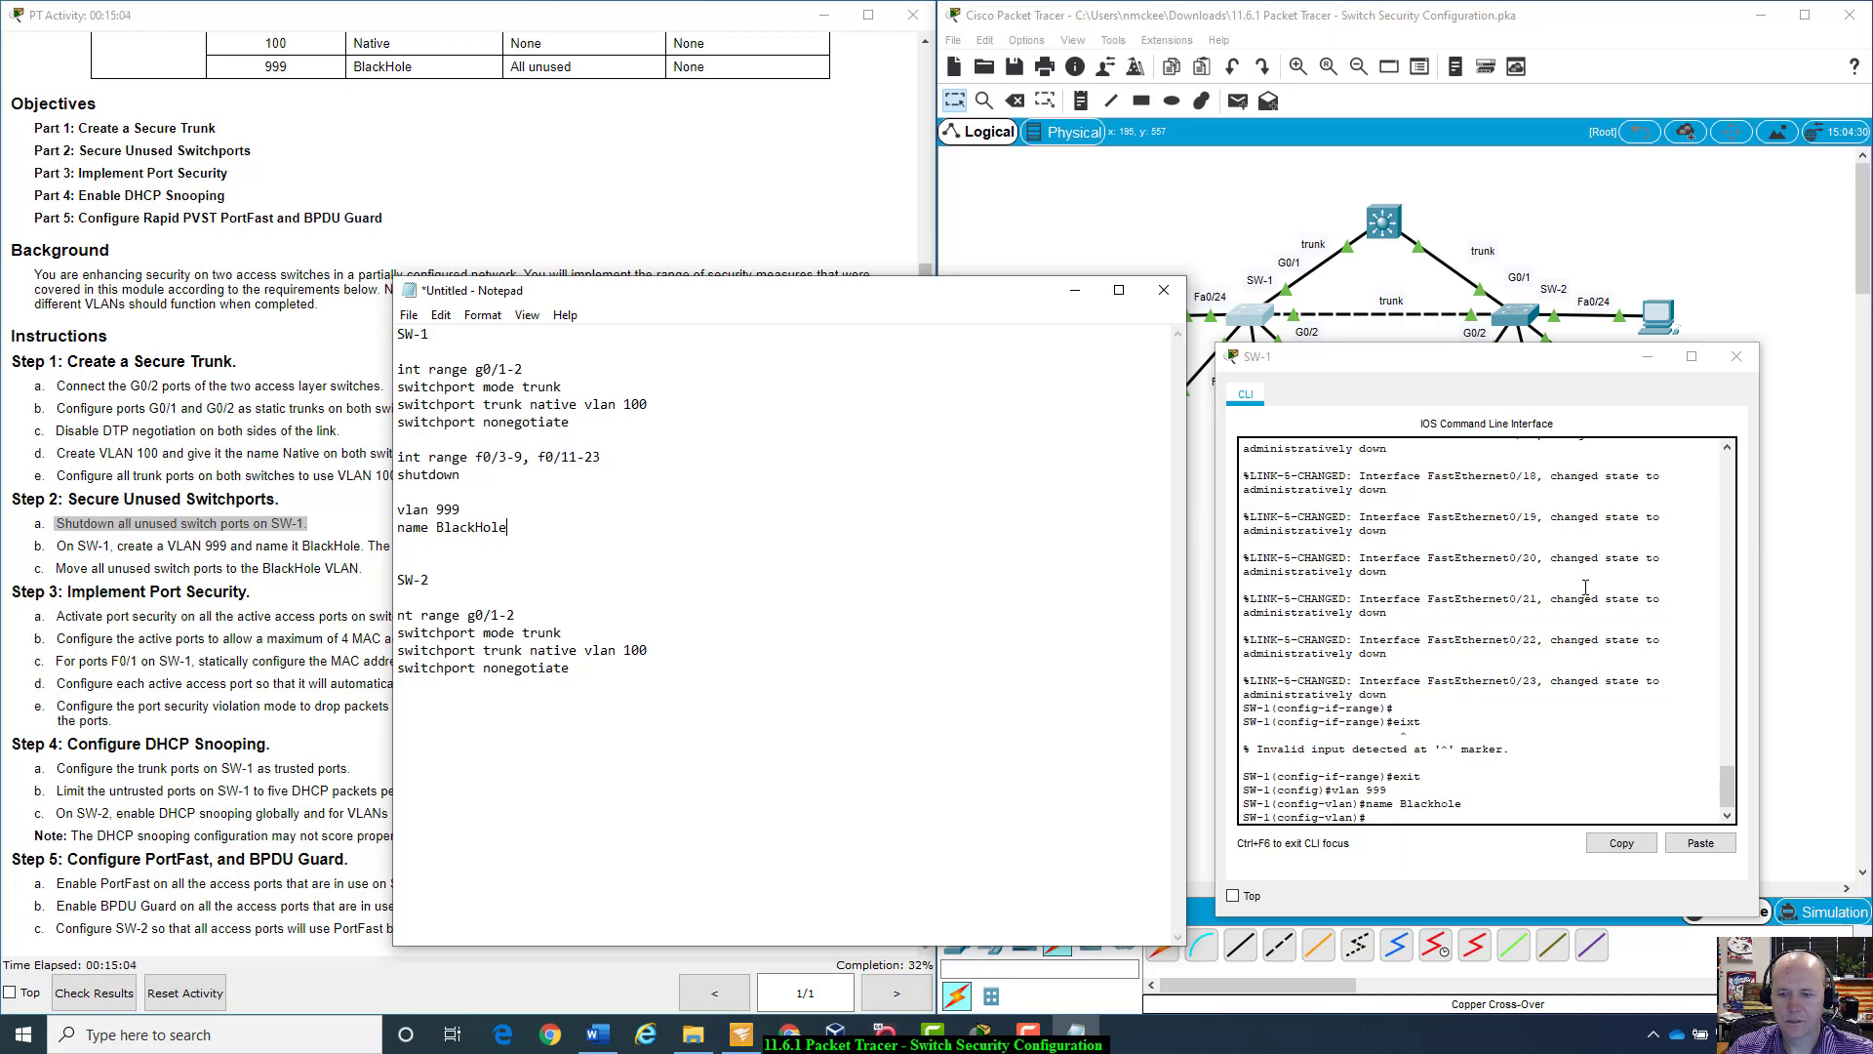
pyautogui.moveTo(1499, 360); pyautogui.dragTo(1533, 268)
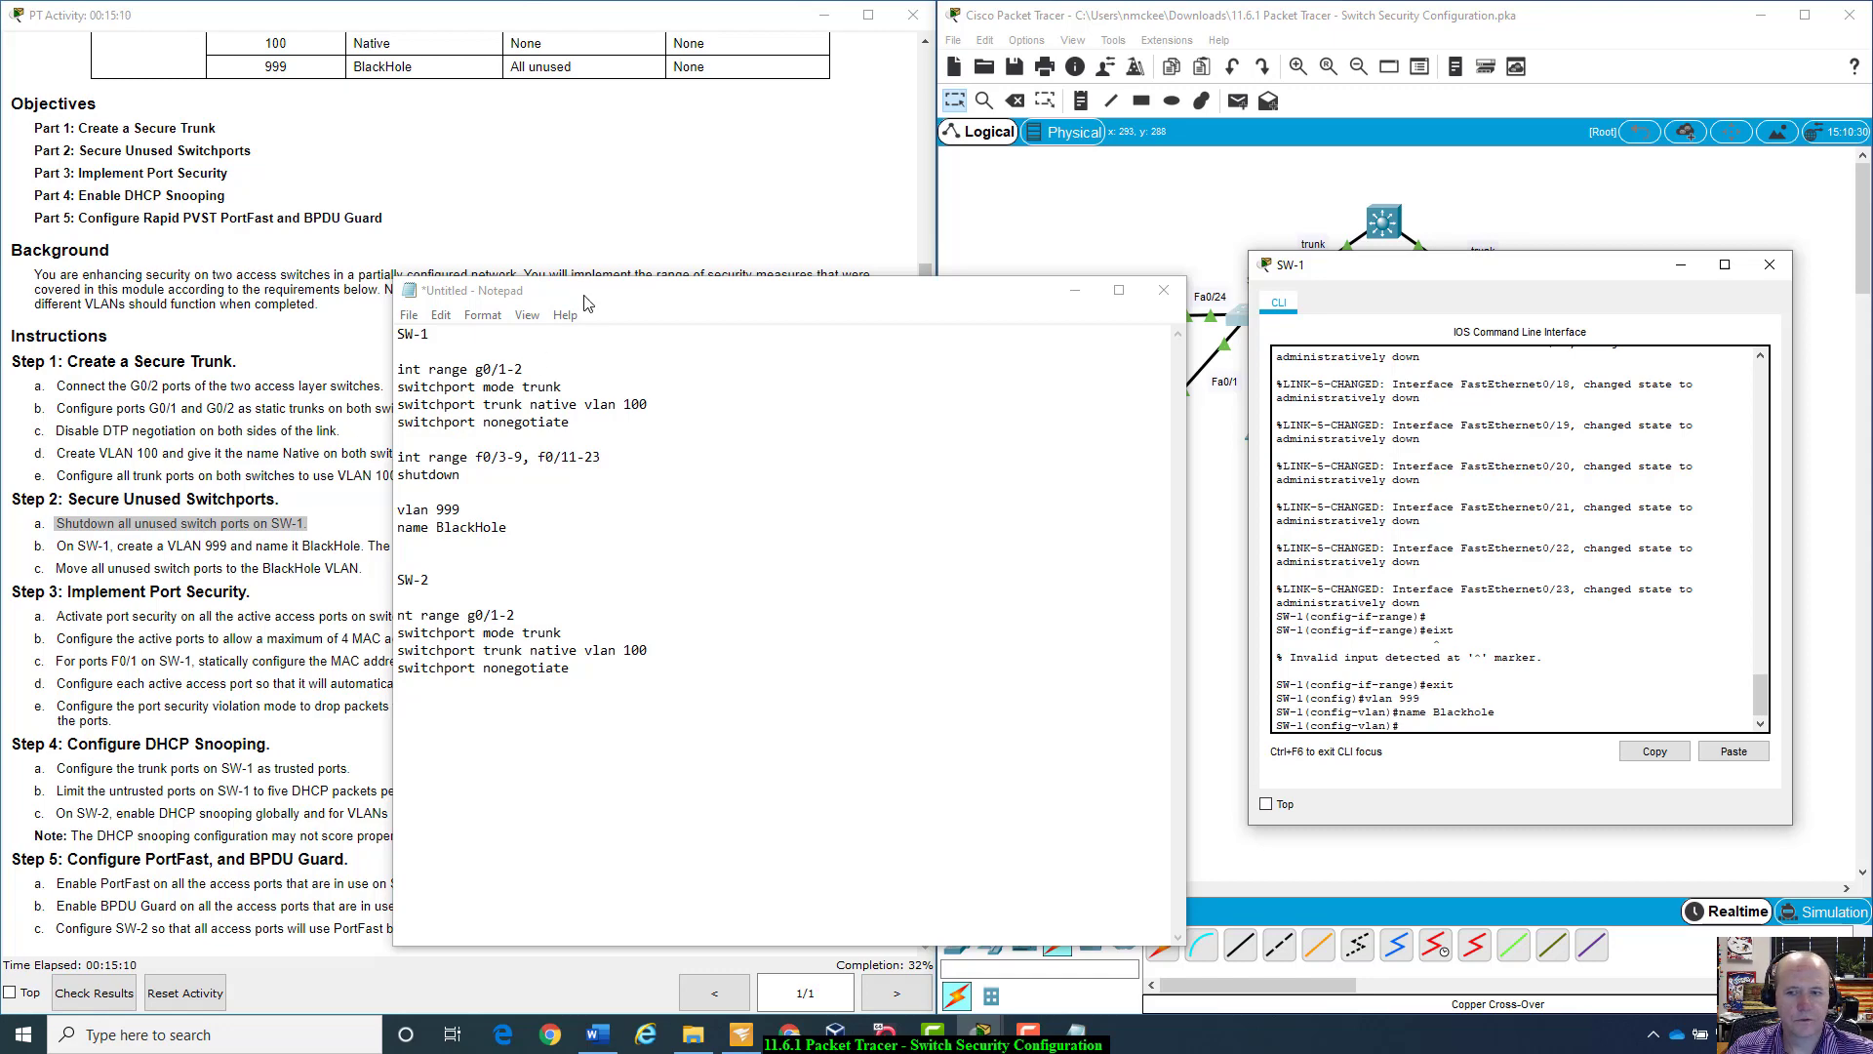
pyautogui.moveTo(588, 304); pyautogui.dragTo(661, 221)
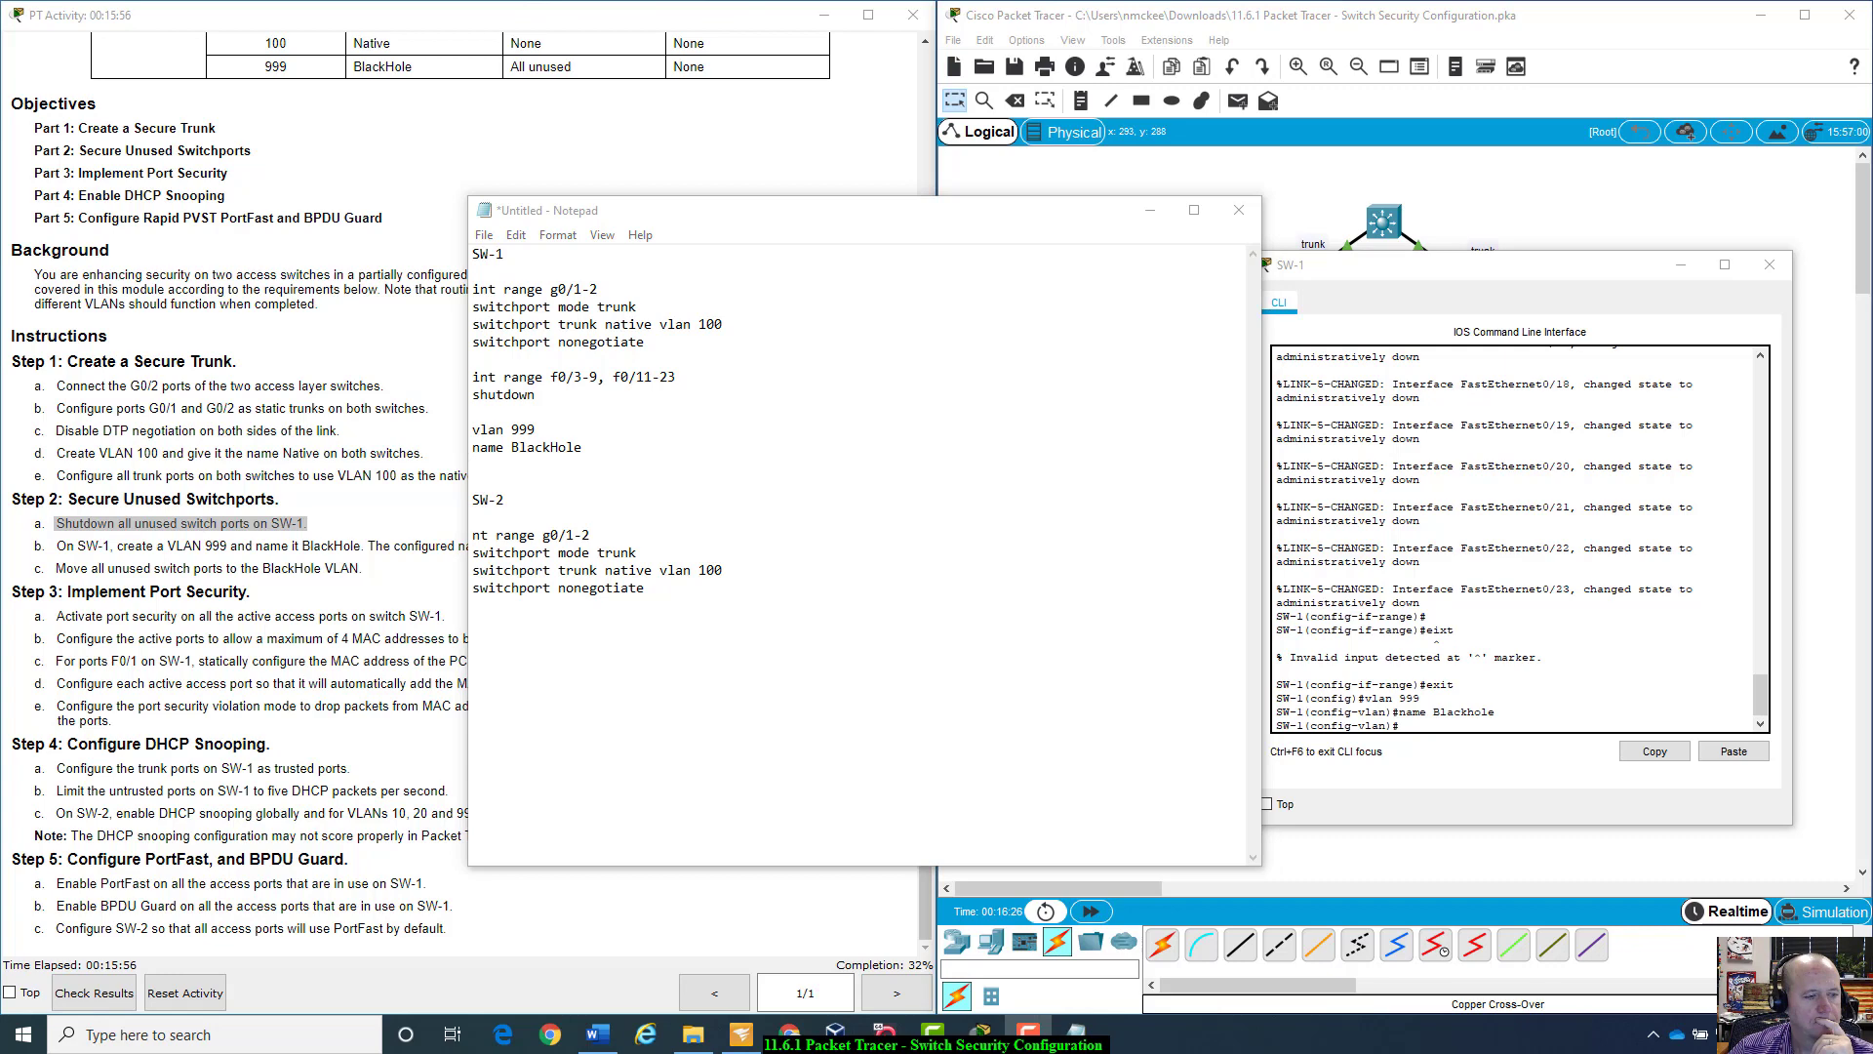
pyautogui.moveTo(1061, 207); pyautogui.dragTo(980, 210)
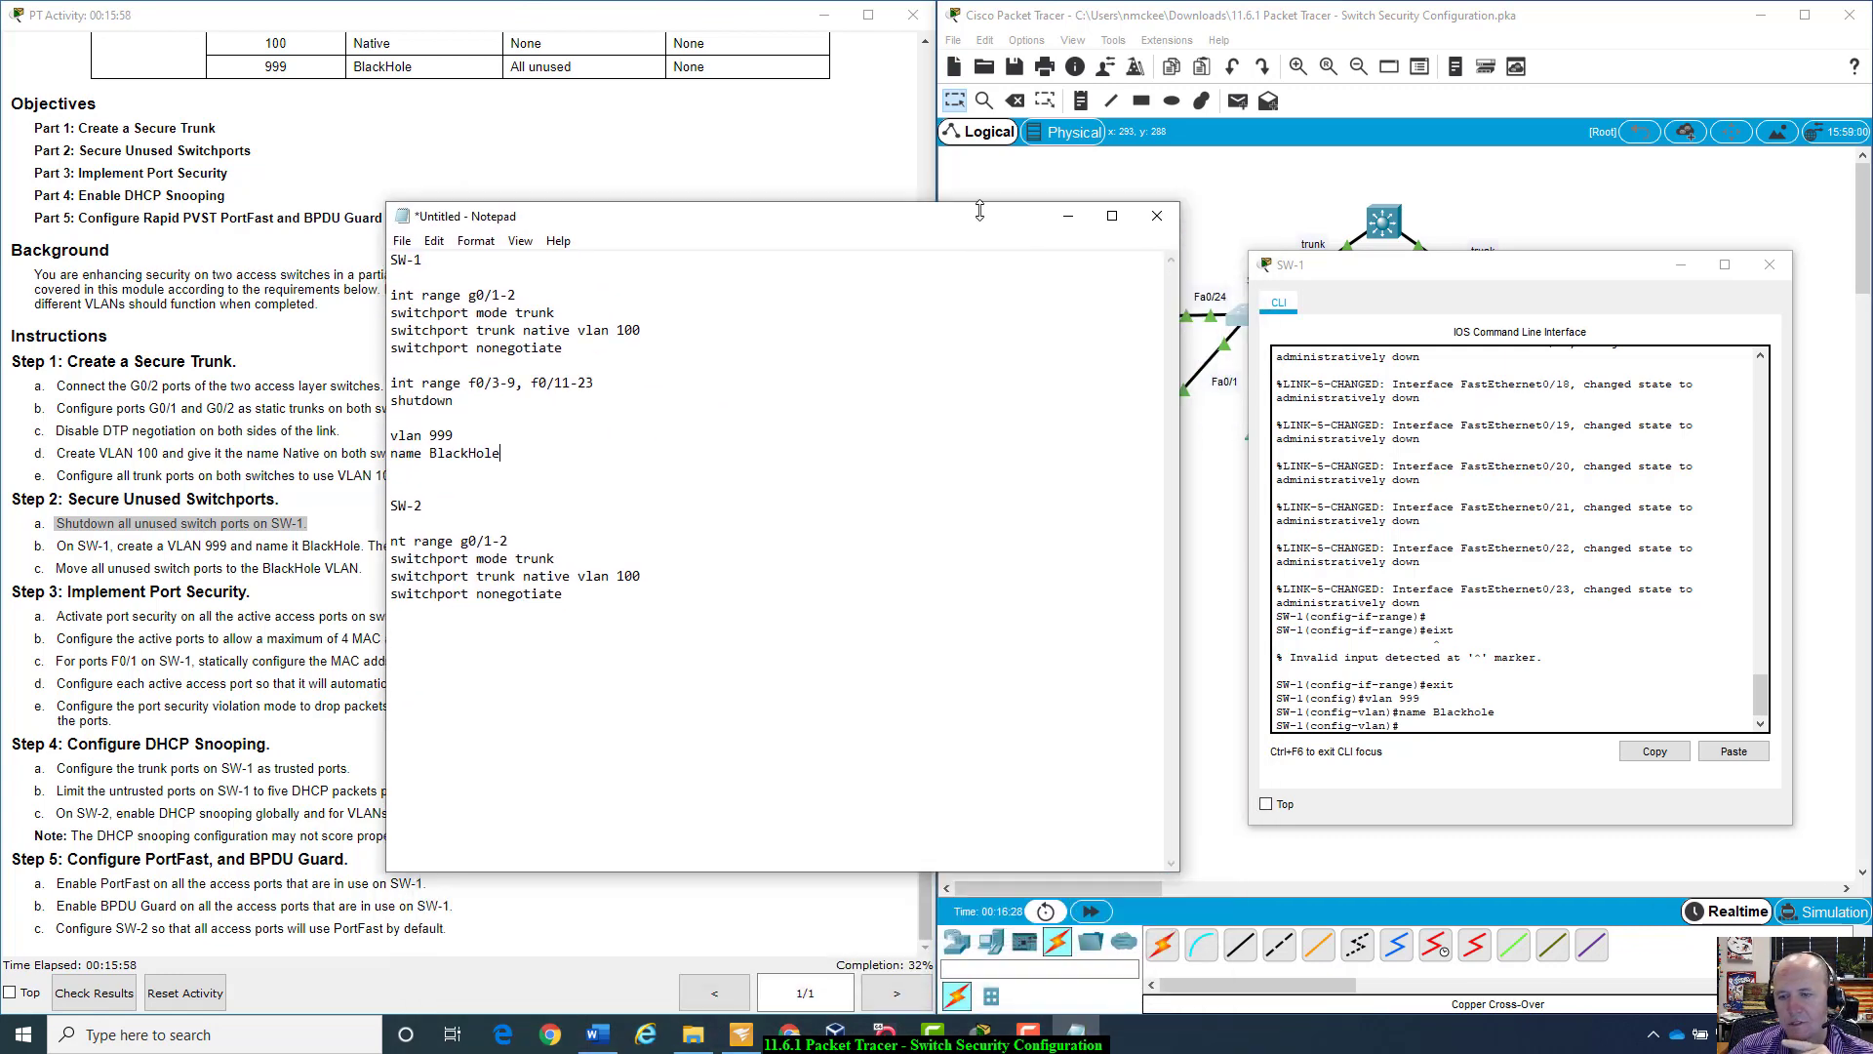
# Step: Leave VLAN configuration mode on SW-1 with "exit"
pyautogui.click(1474, 724)
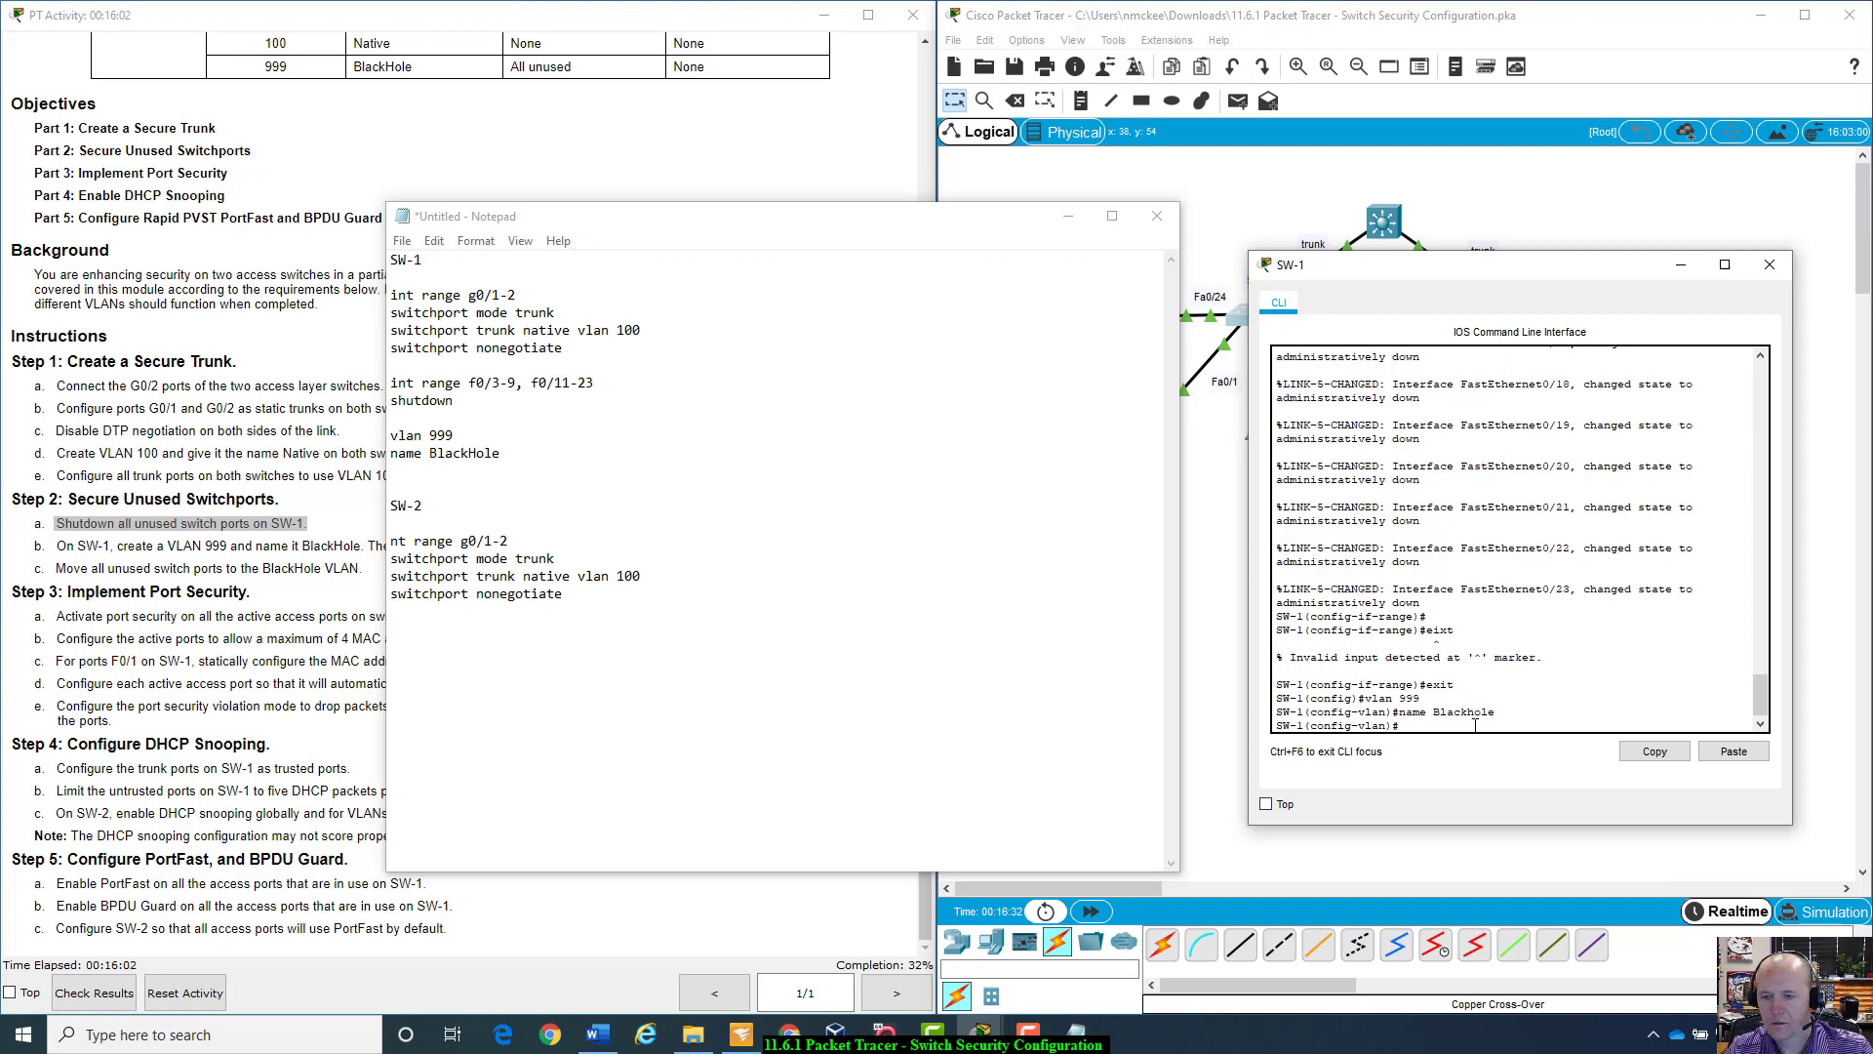
pyautogui.write('exit')
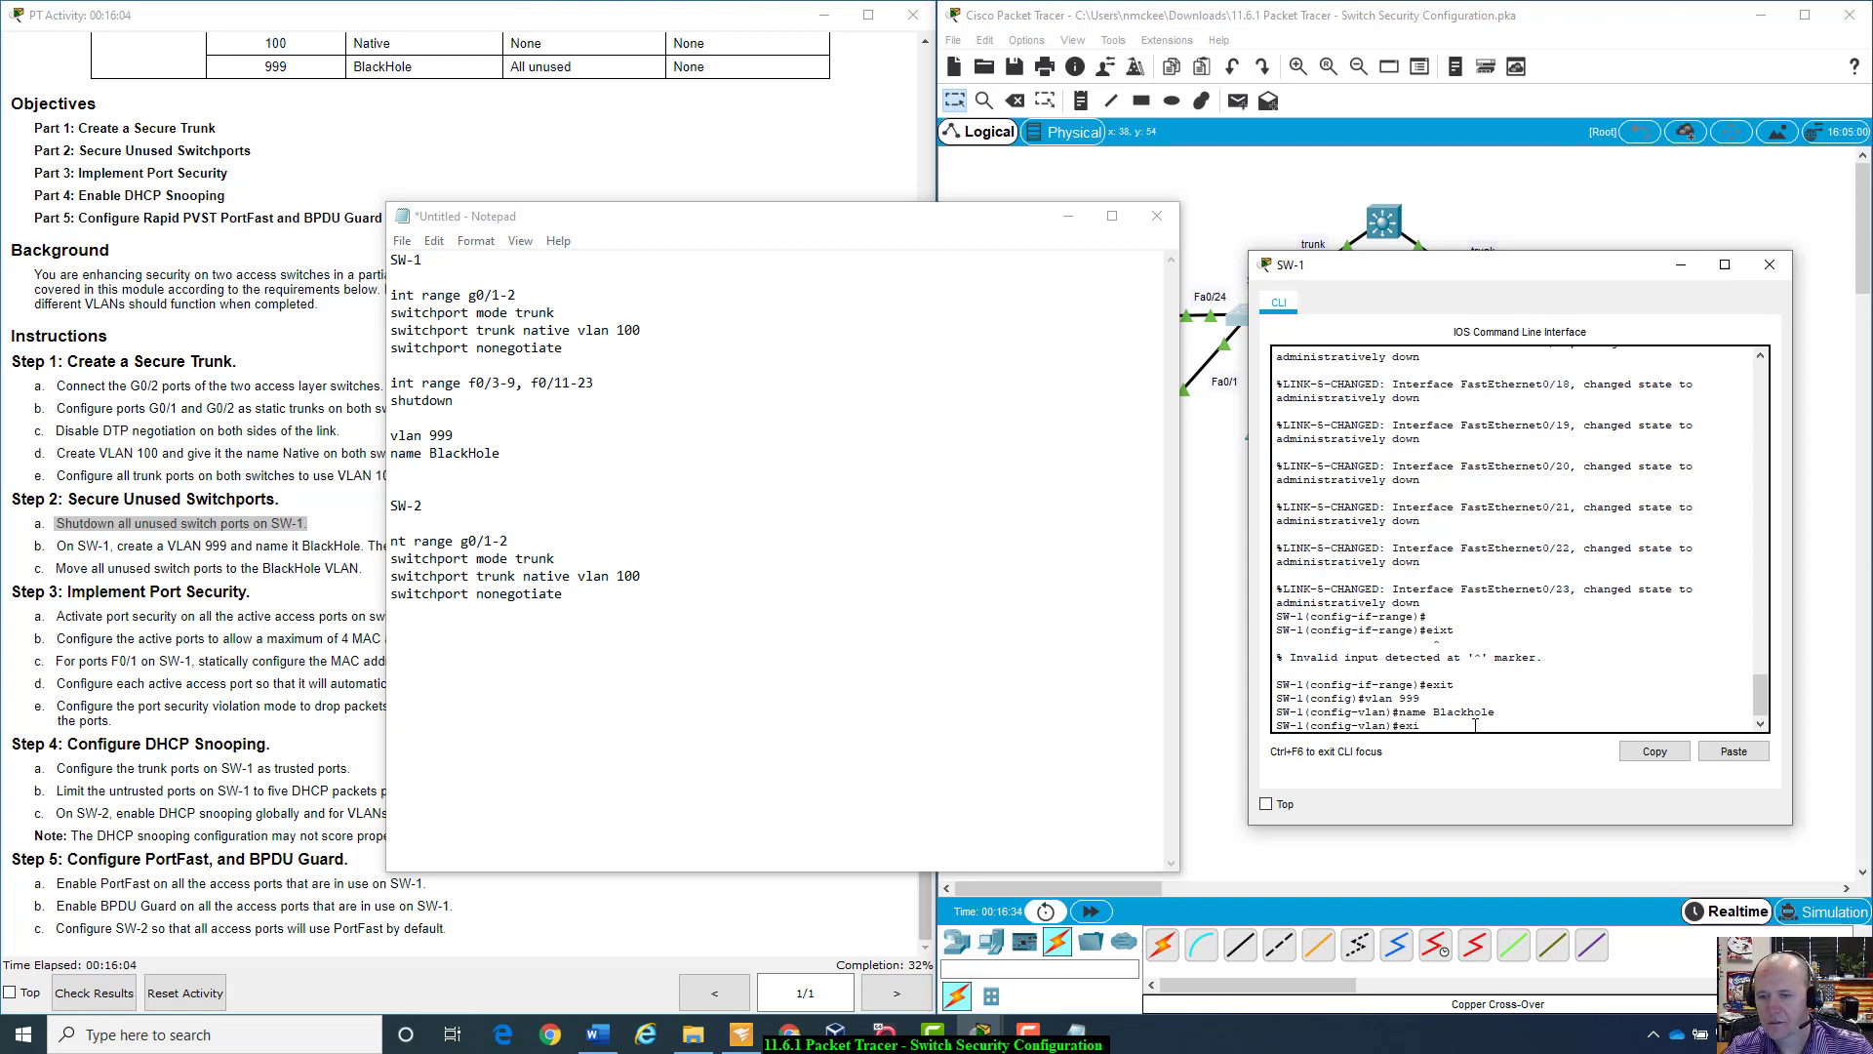
pyautogui.press('Return')
# Step: Recall "int range f0/3-9, f0/11-23" on SW-1 and try to move these ports to the black hole VLAN with "vlan 999"
pyautogui.press('Up')
pyautogui.press('Up')
pyautogui.press('Up')
pyautogui.press('Up')
pyautogui.press('Up')
pyautogui.press('Up')
pyautogui.press('Up')
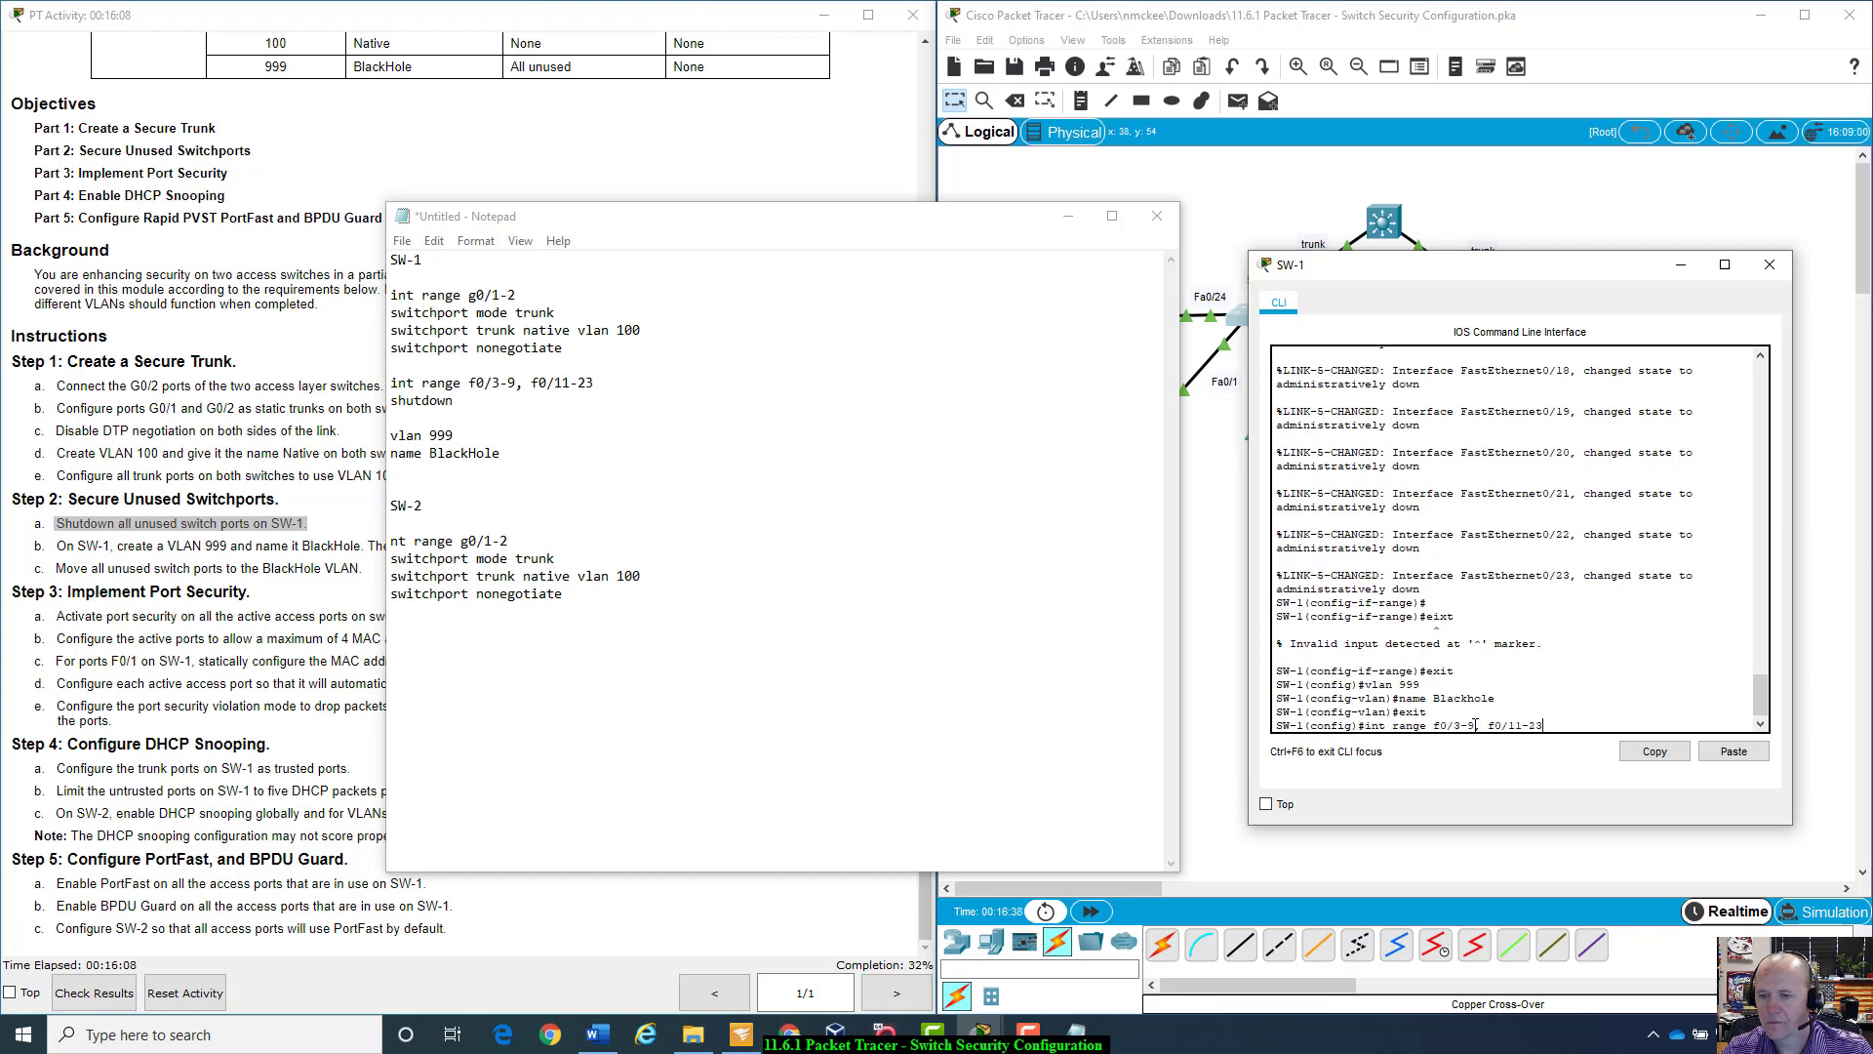
pyautogui.press('Return')
pyautogui.write('vlan ')
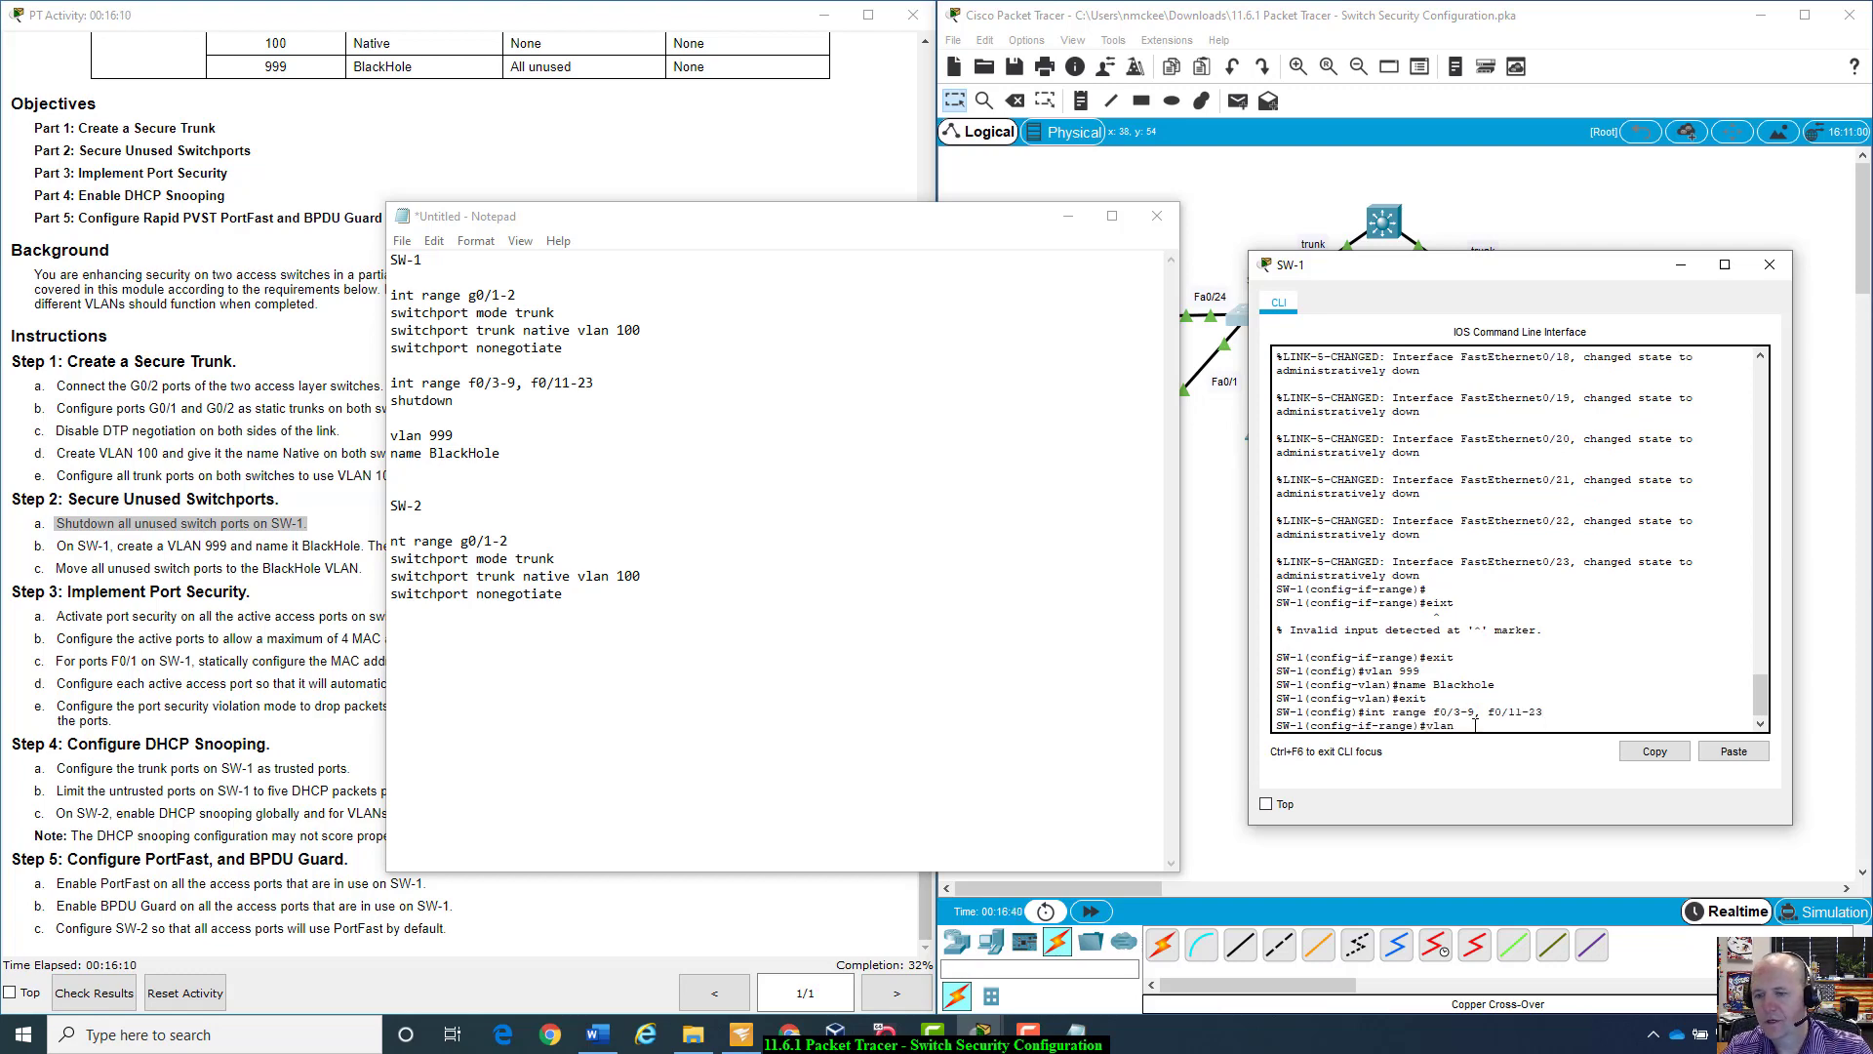
pyautogui.write('999')
pyautogui.press('Return')
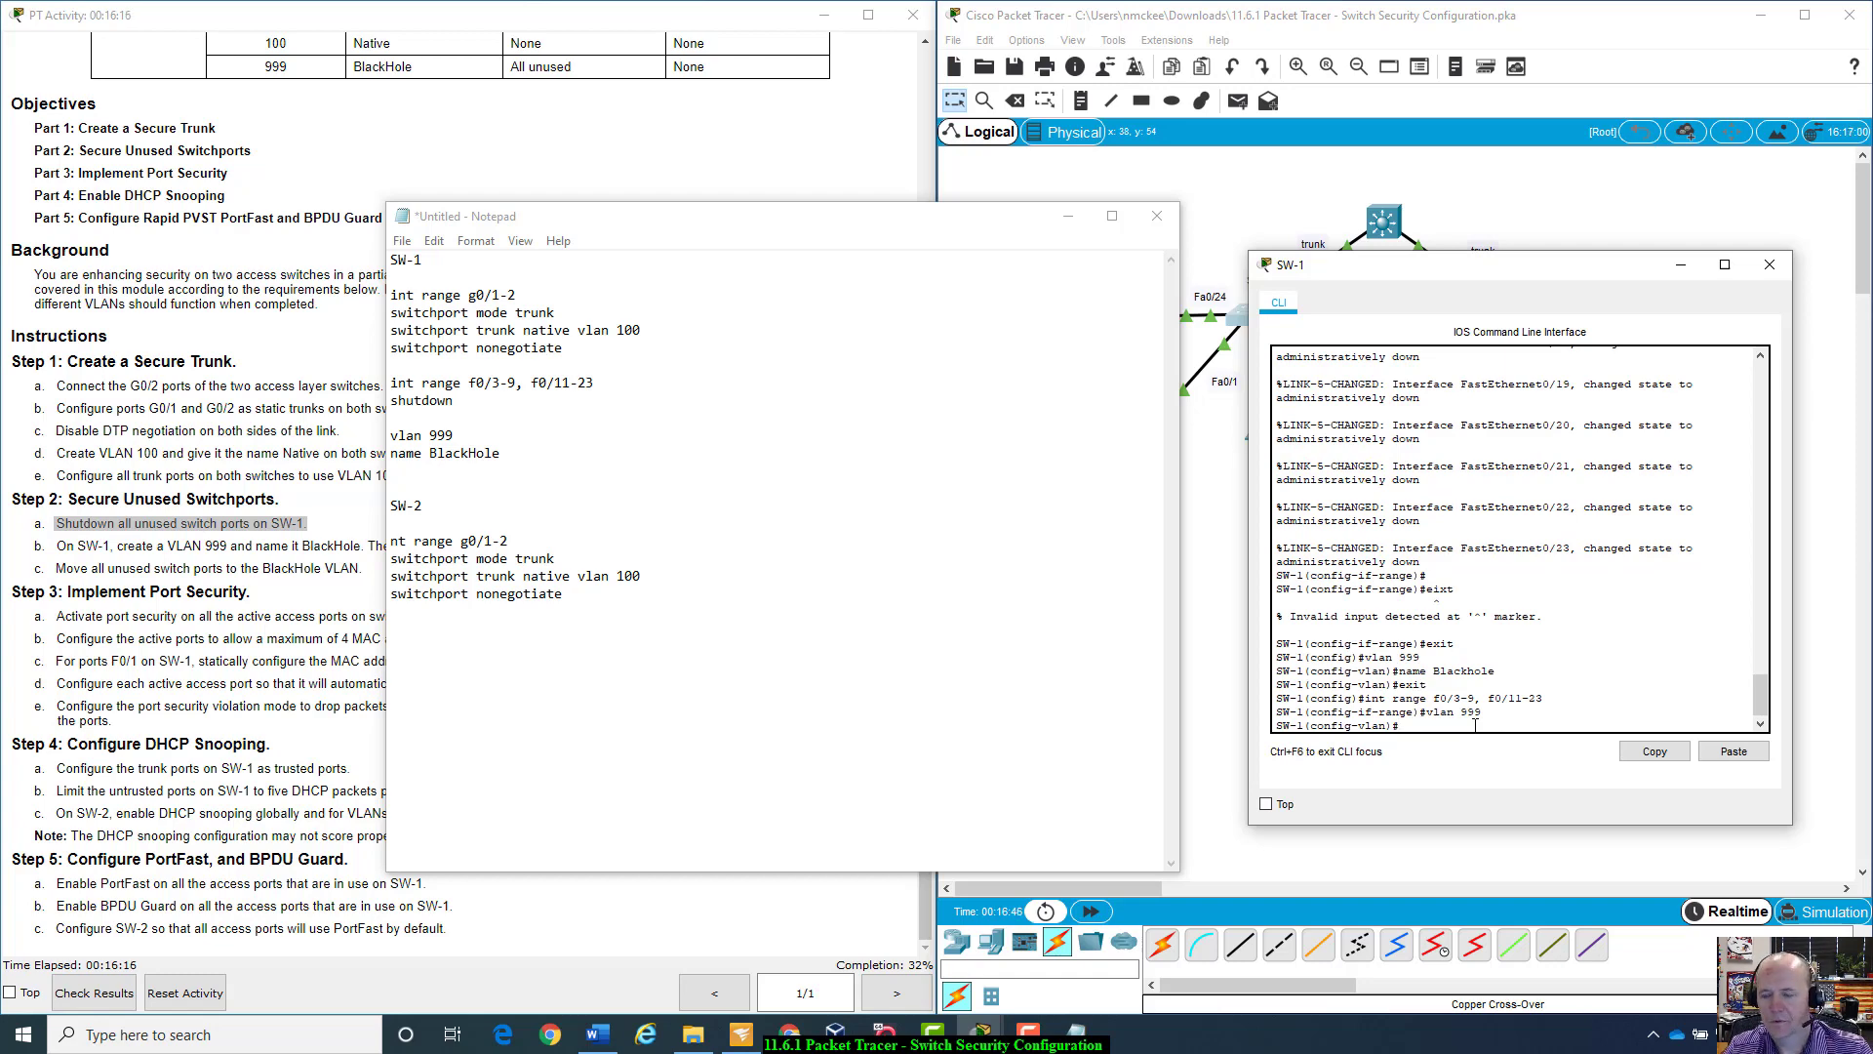
# Step: Return SW-1 to privileged EXEC mode by entering "exit" twice
pyautogui.write('exit')
pyautogui.press('Return')
pyautogui.write('exit')
pyautogui.press('Return')
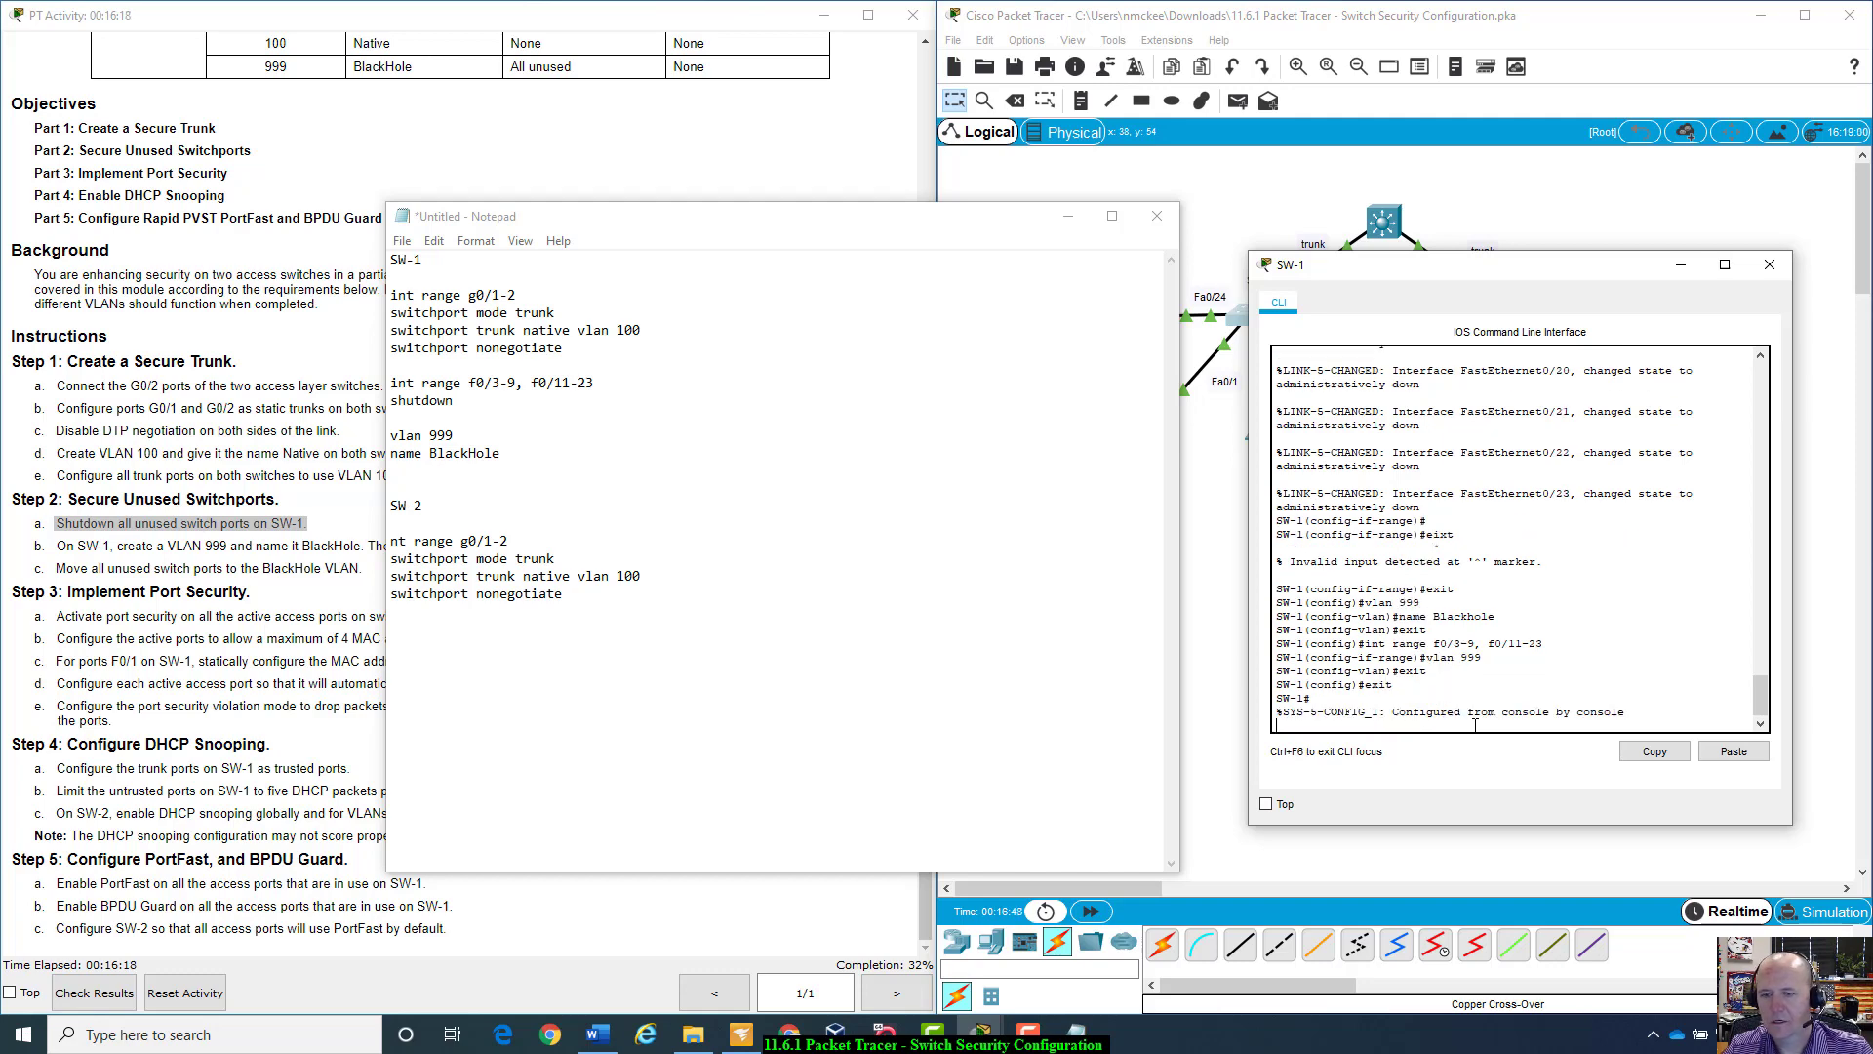
# Step: Display SW-1's running configuration with "show run" and page through the interface settings to the end
pyautogui.write('show ru')
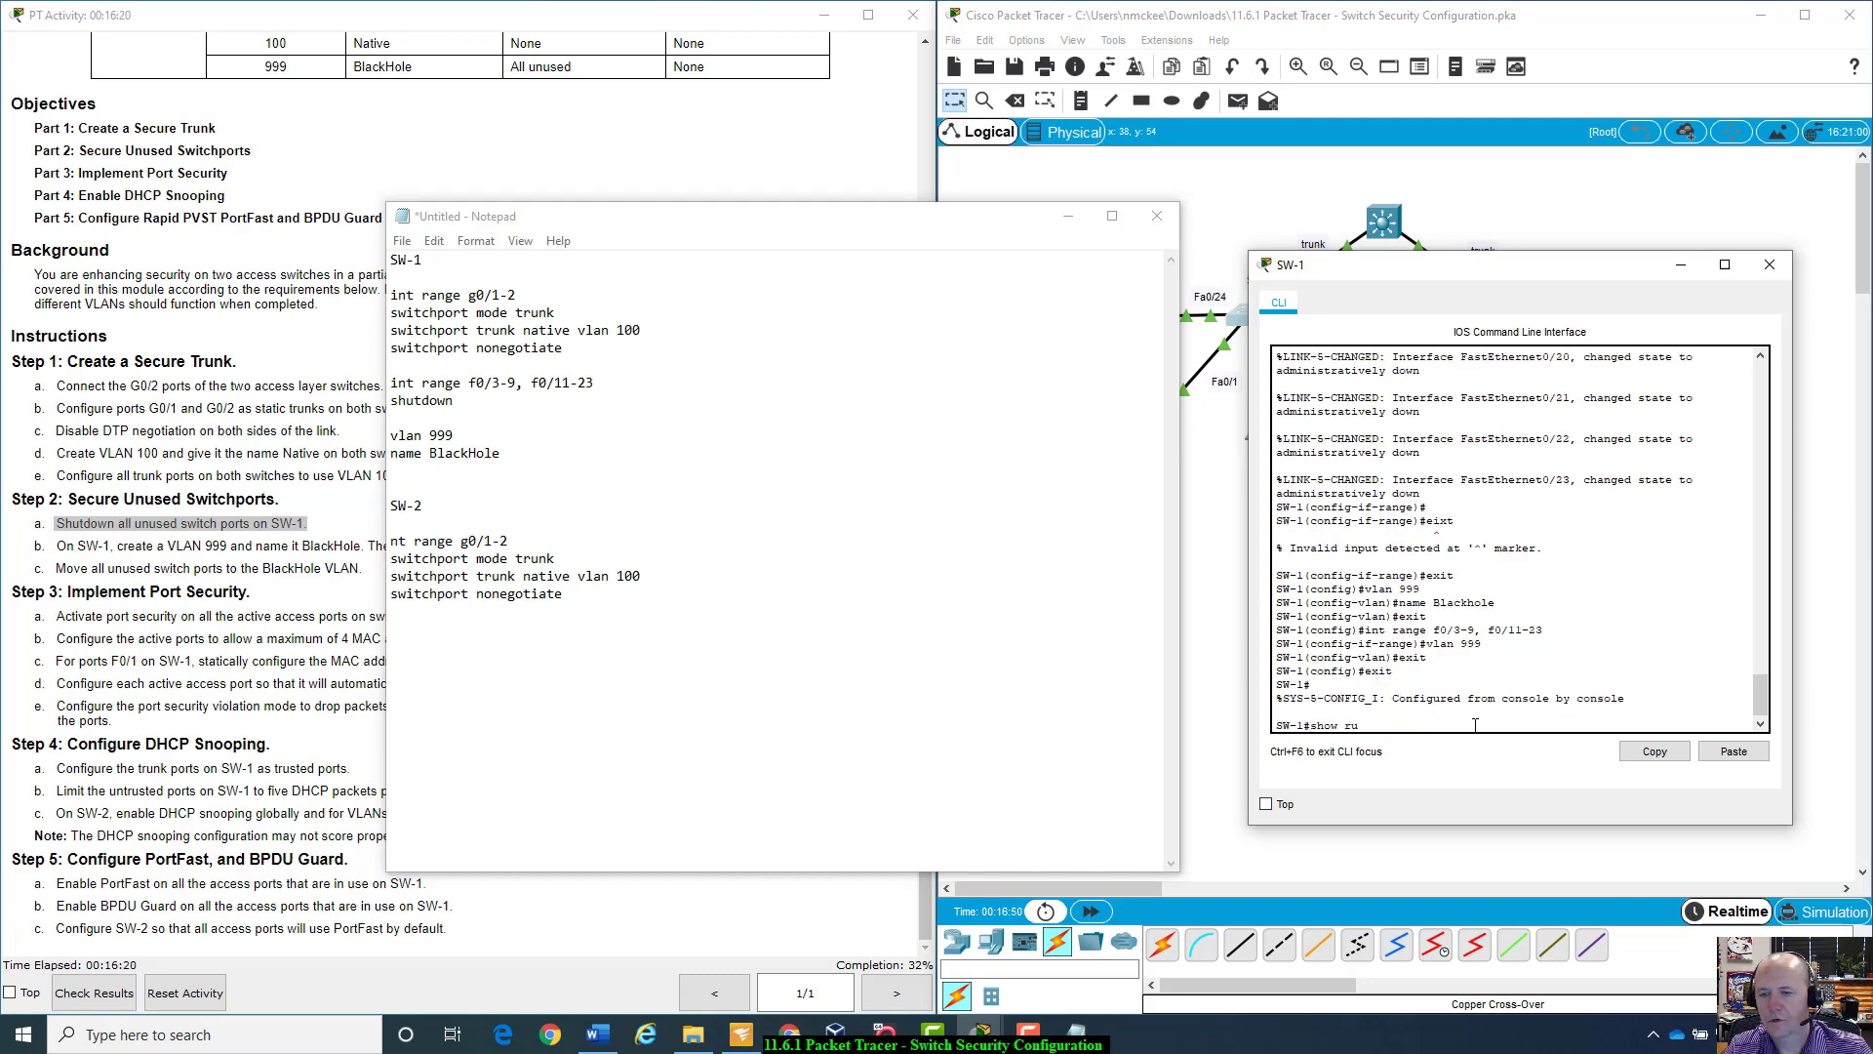
pyautogui.write('n')
pyautogui.press('Return')
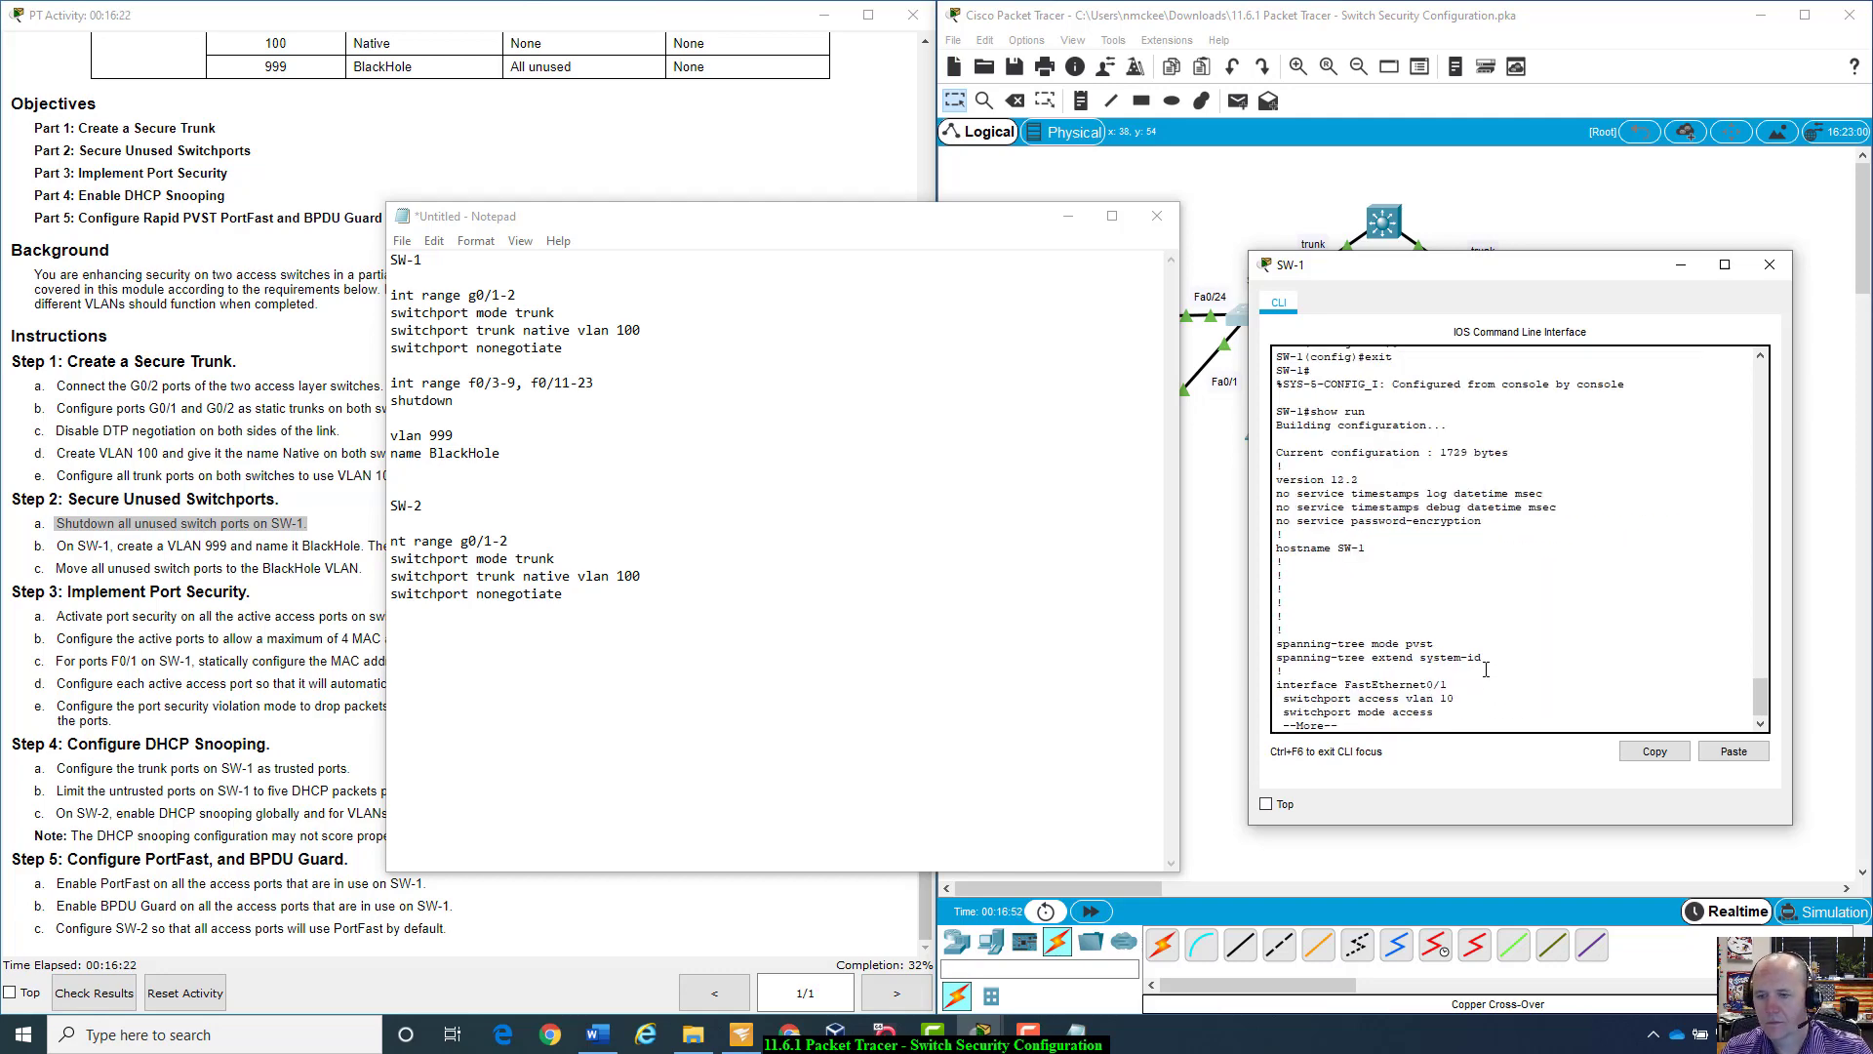
pyautogui.press('space')
pyautogui.press('space')
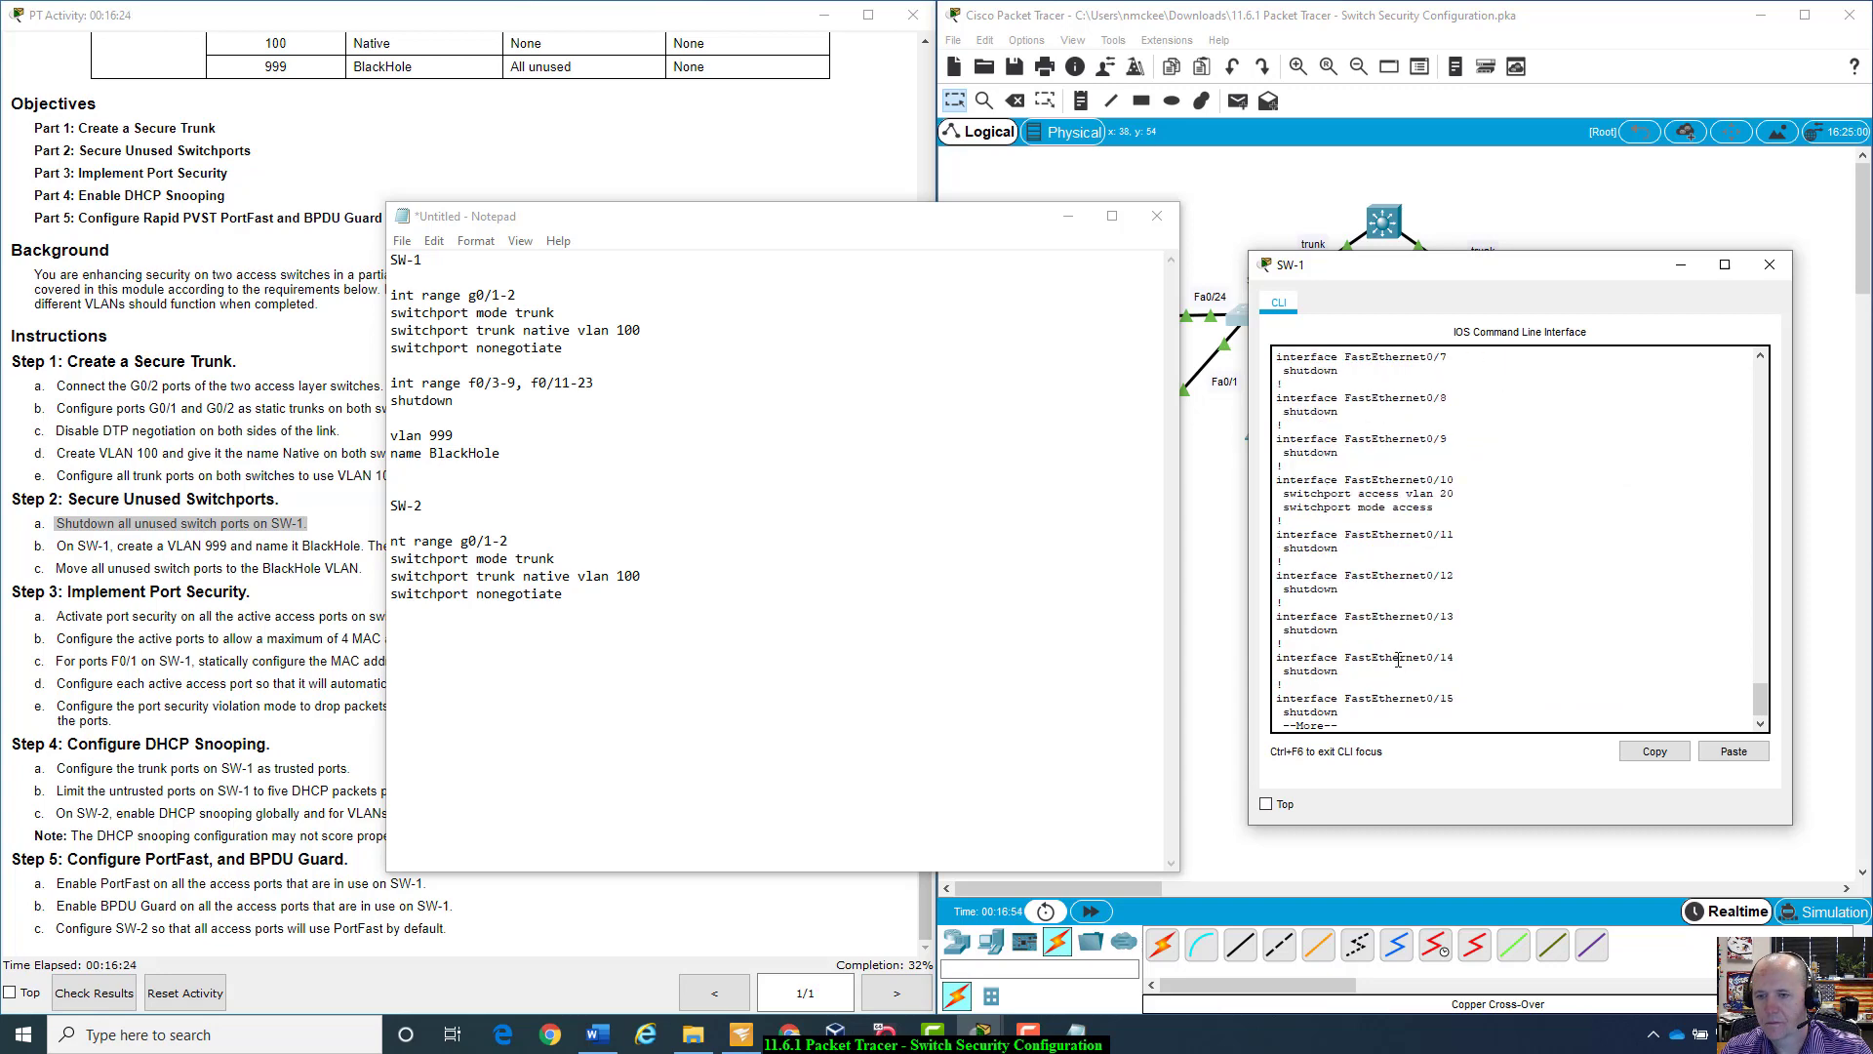
pyautogui.press('space')
pyautogui.press('space')
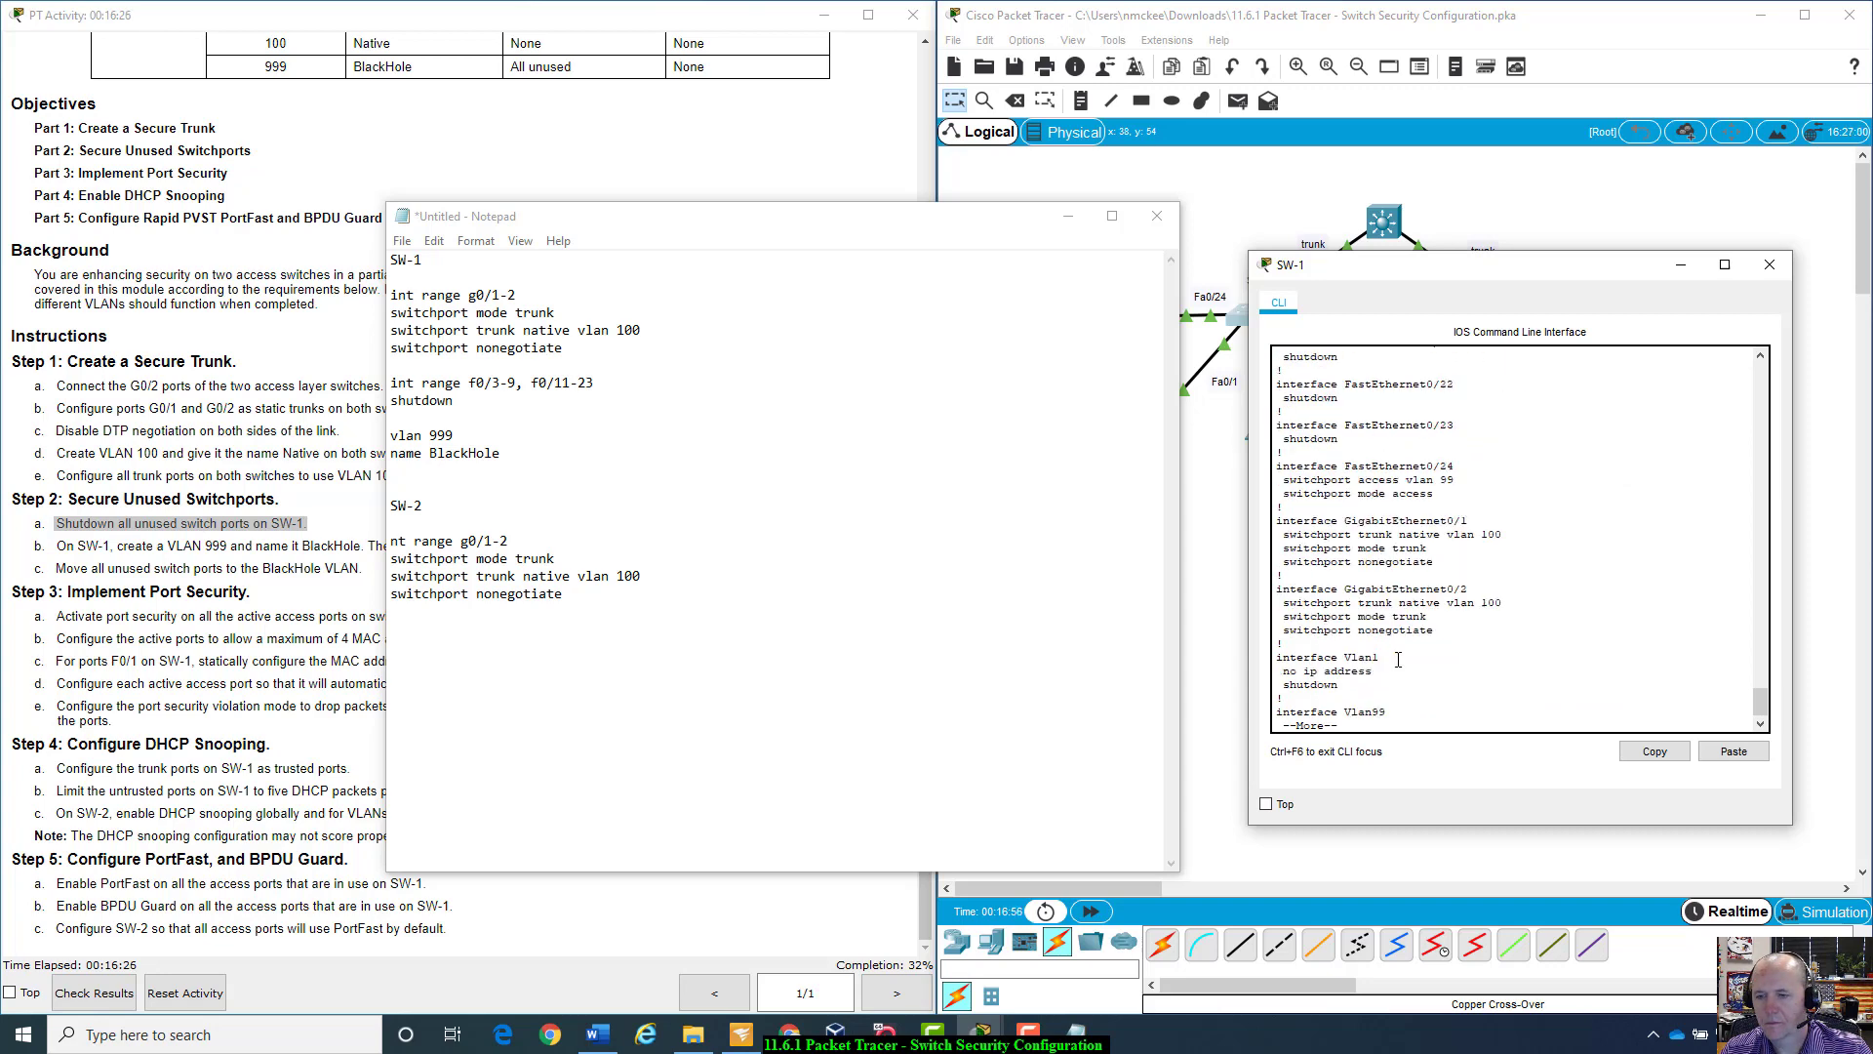
pyautogui.press('space')
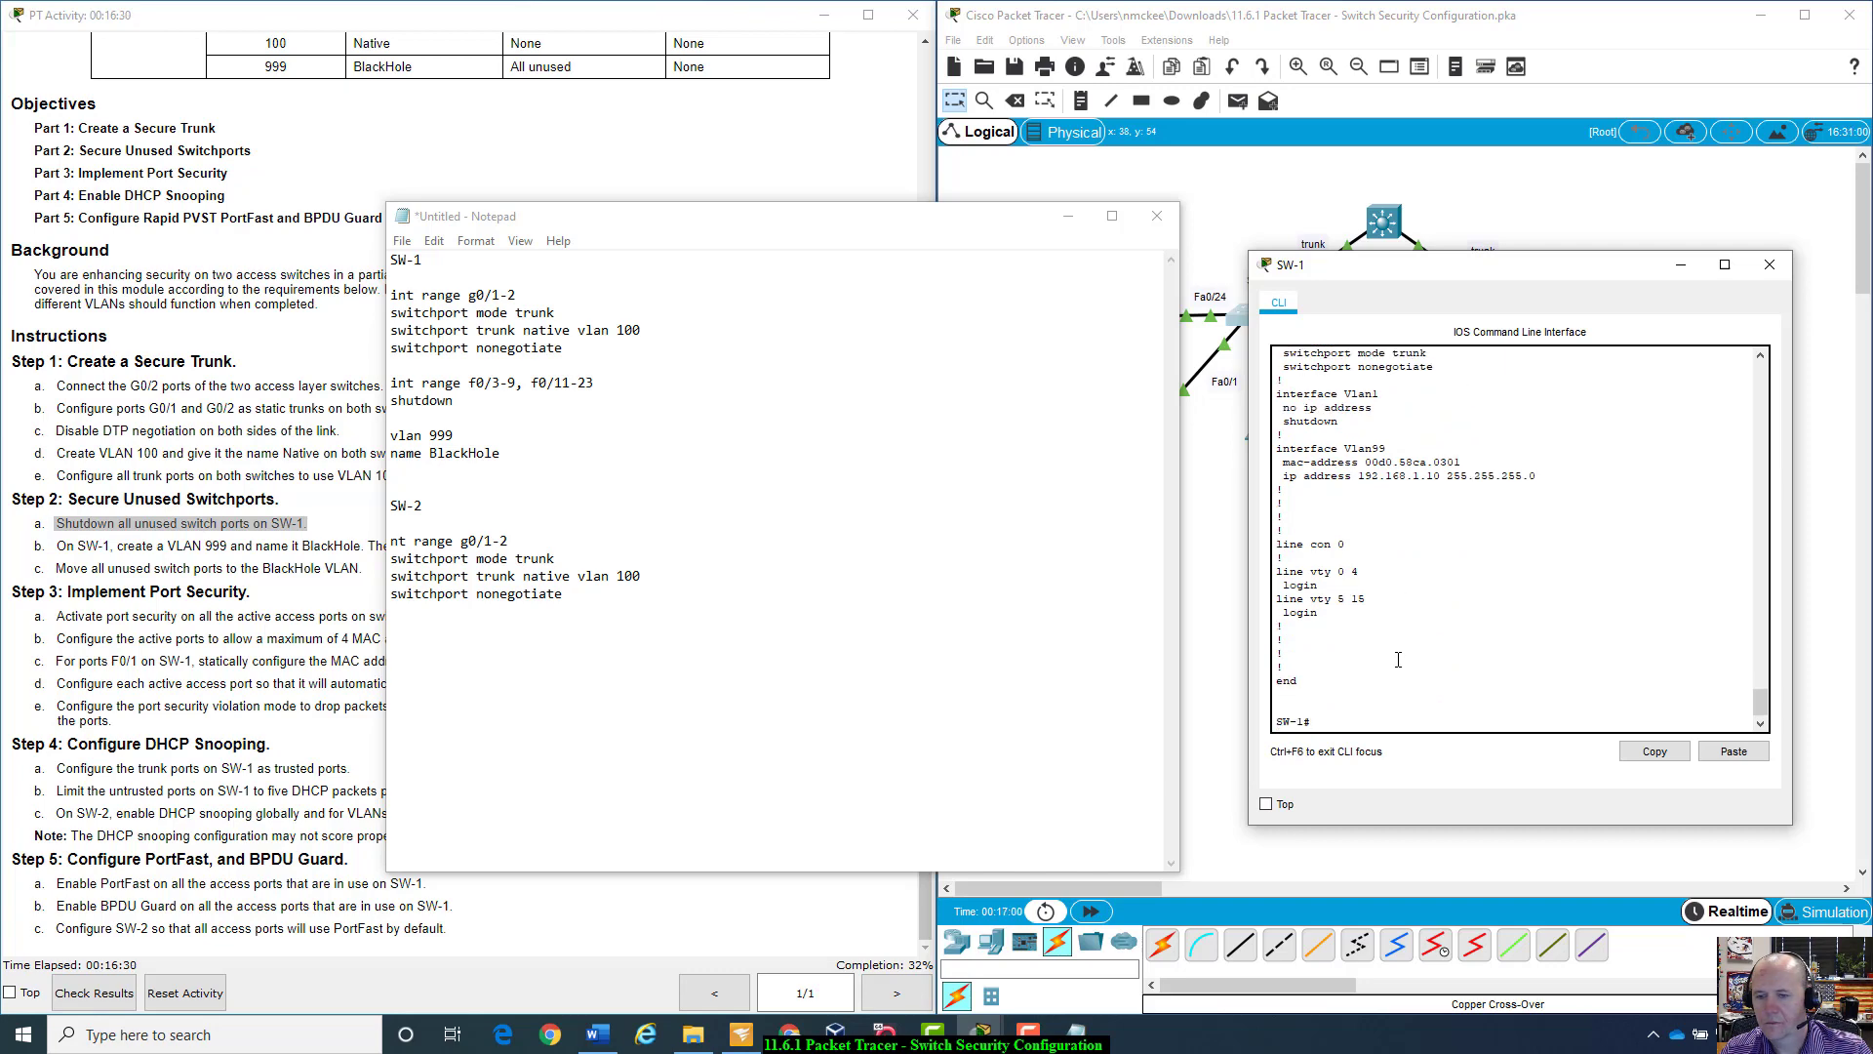
# Step: Check the available "show vlan" options and list SW-1's VLANs and port assignments with "show vlan brief"
pyautogui.write('show vlan')
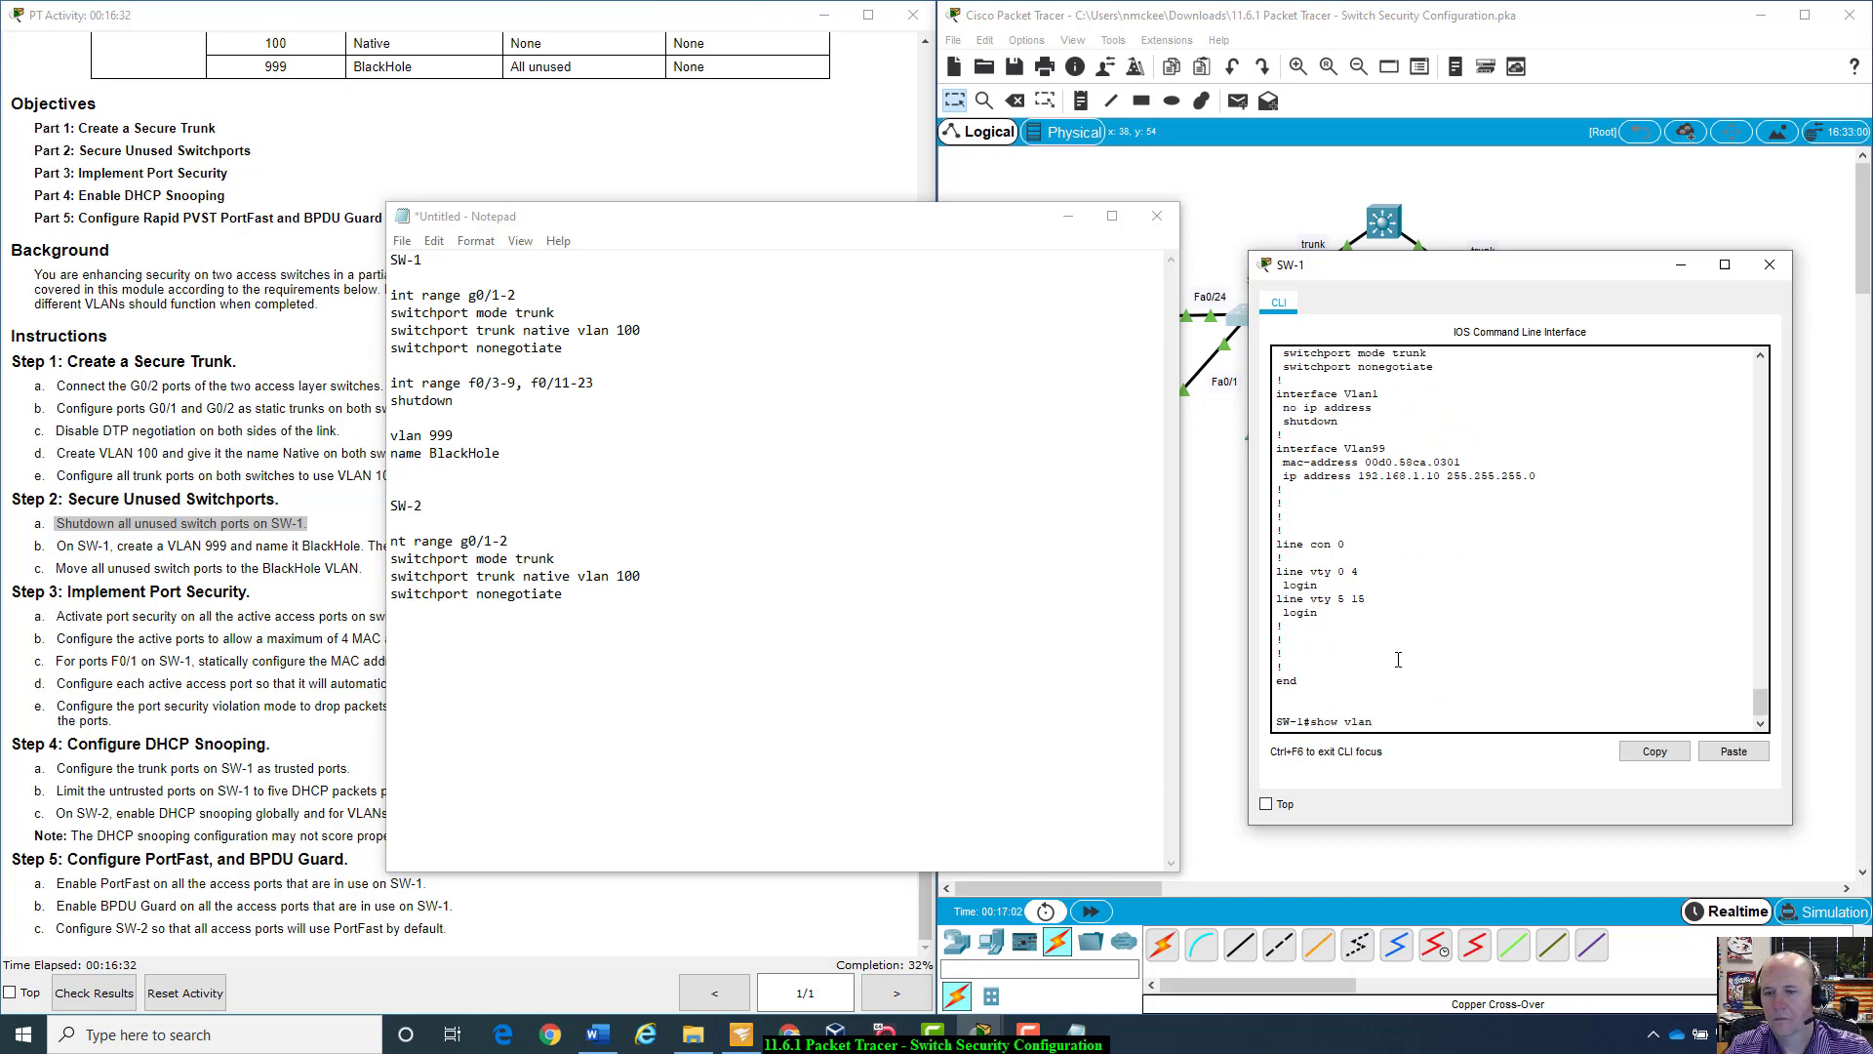
pyautogui.write(' ?')
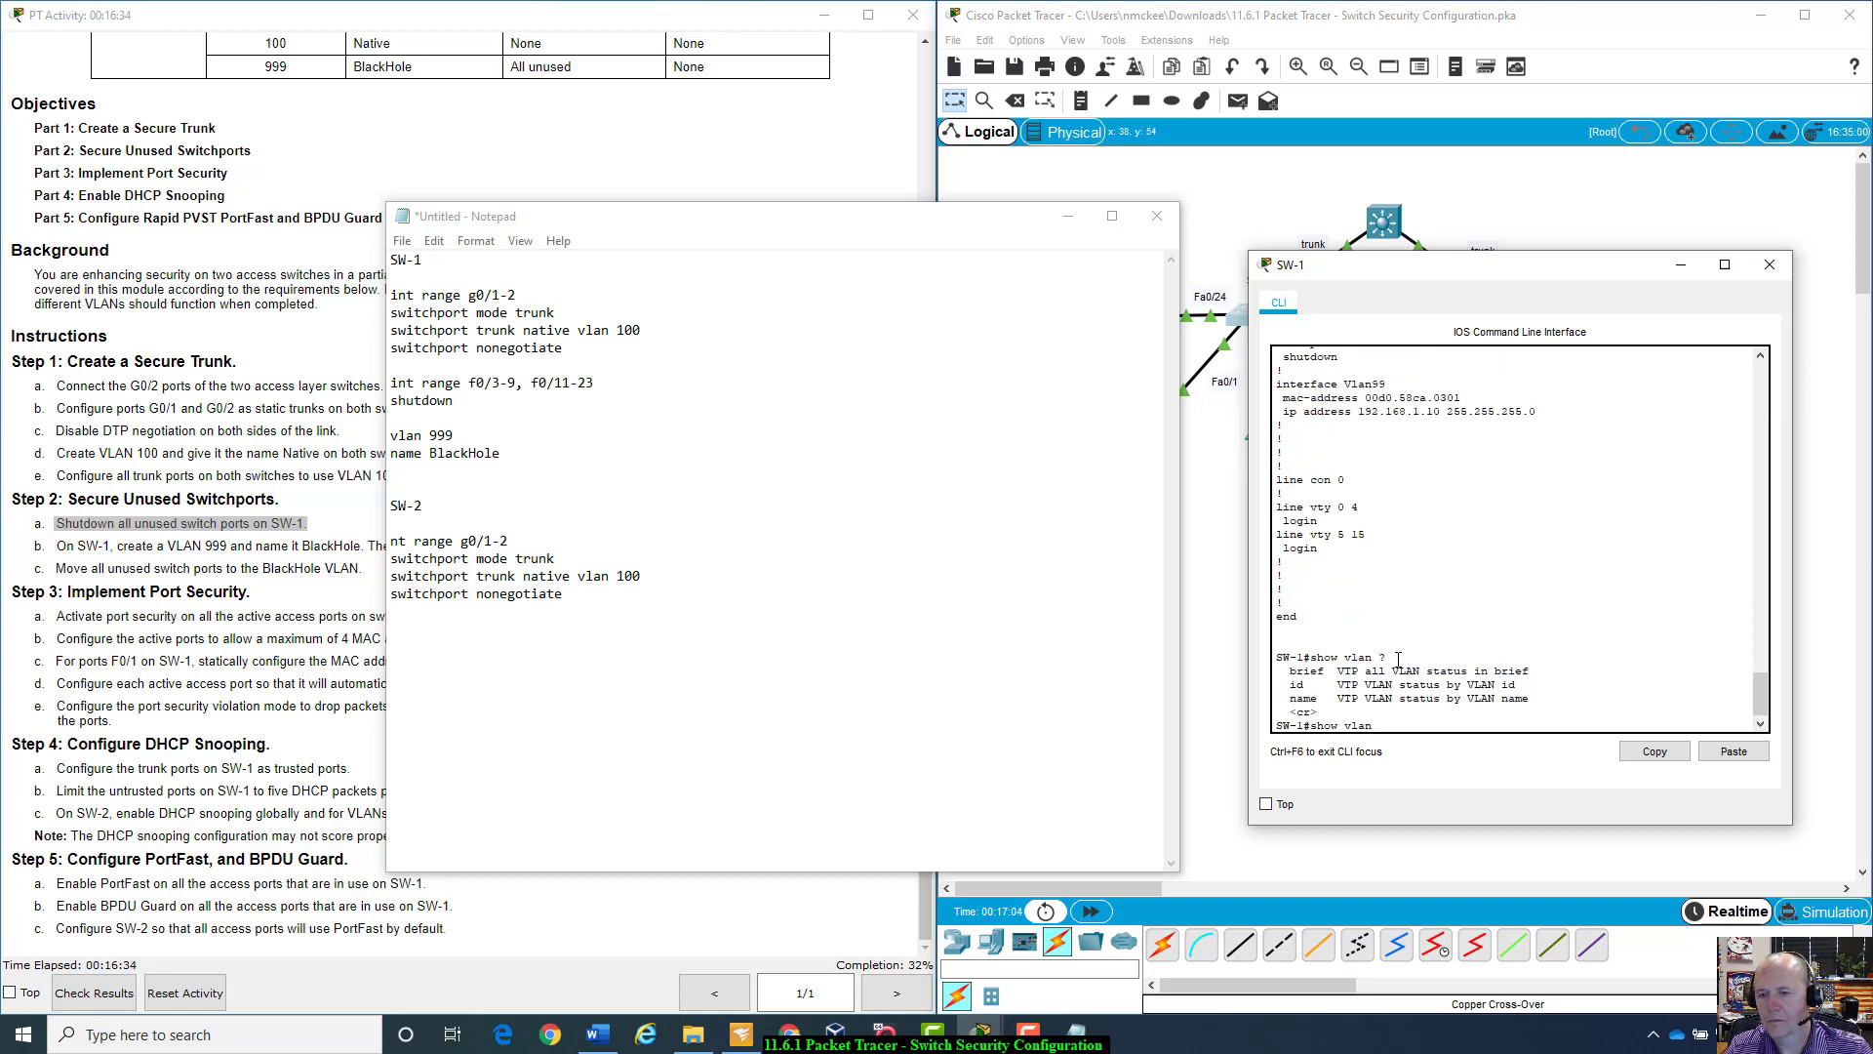
pyautogui.write('brief')
pyautogui.press('Return')
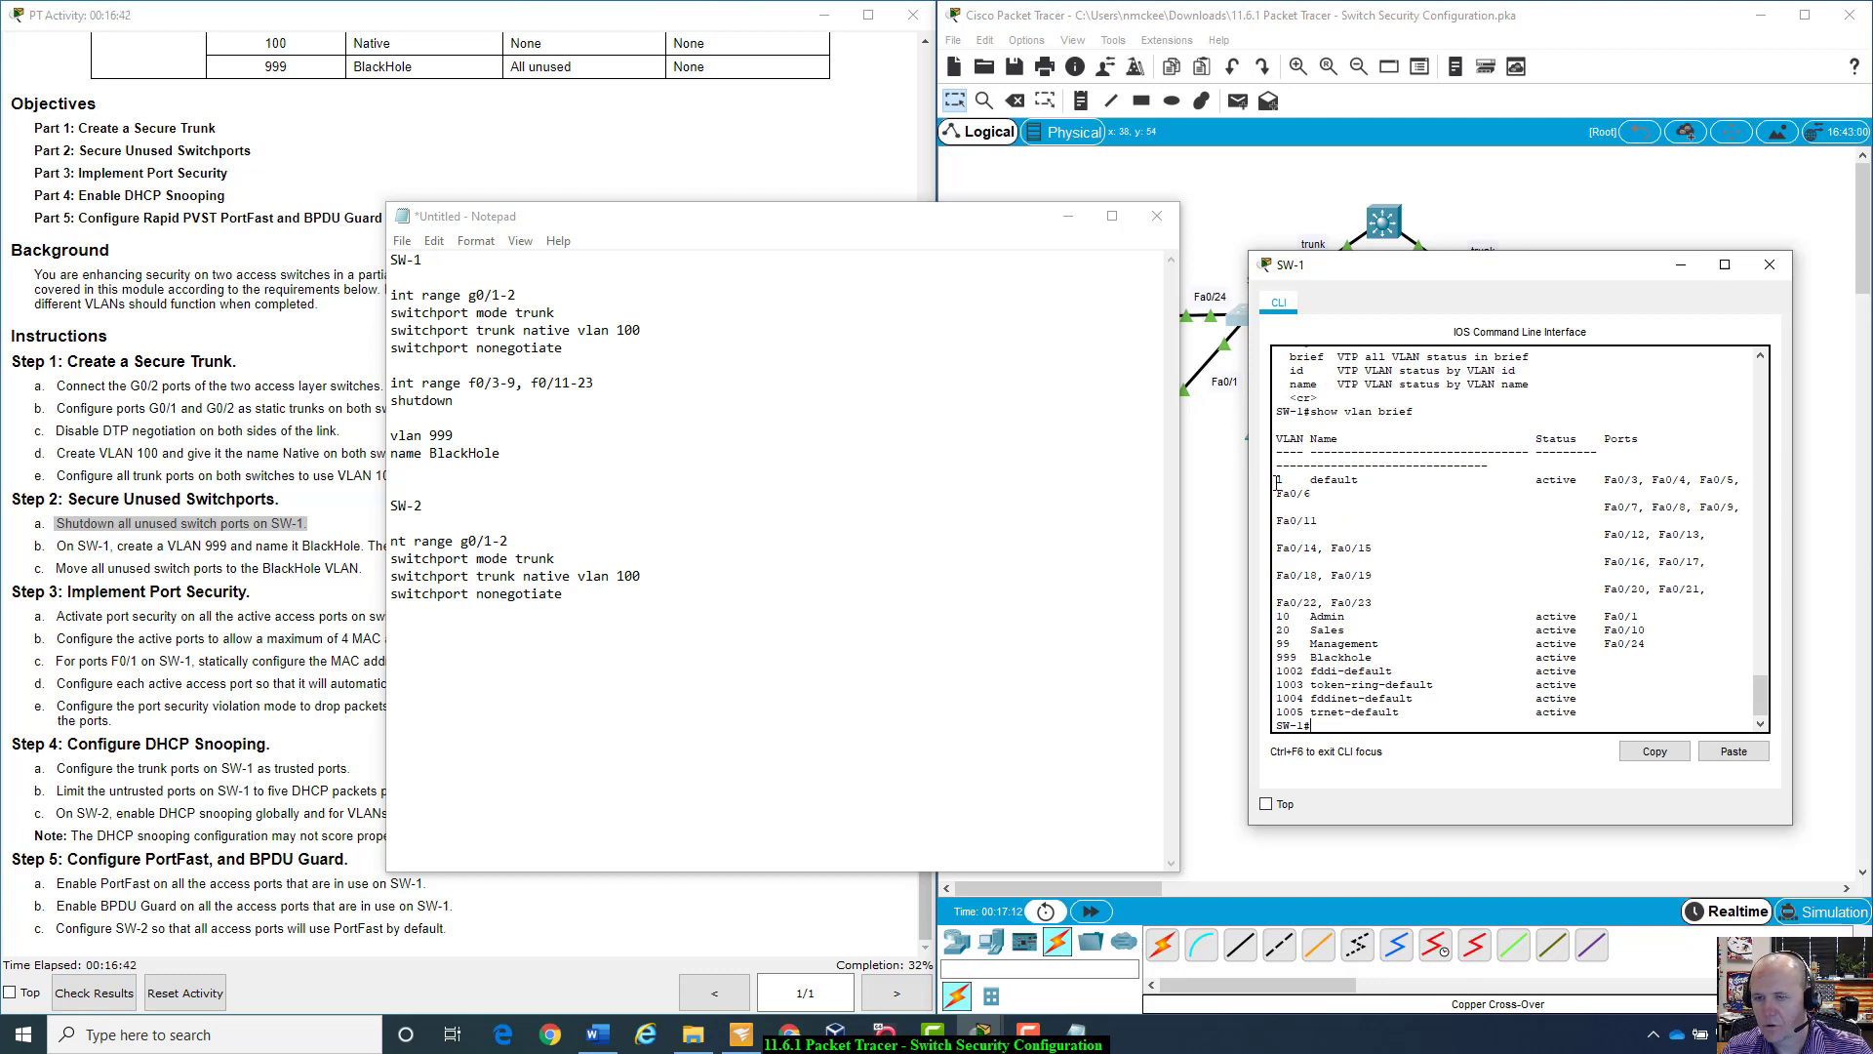
# Step: Add the label "(unused ports)" on its own line above "int range f0/3-9, f0/11-23" in the SW-1 notes
pyautogui.moveTo(1278, 479); pyautogui.dragTo(1716, 598)
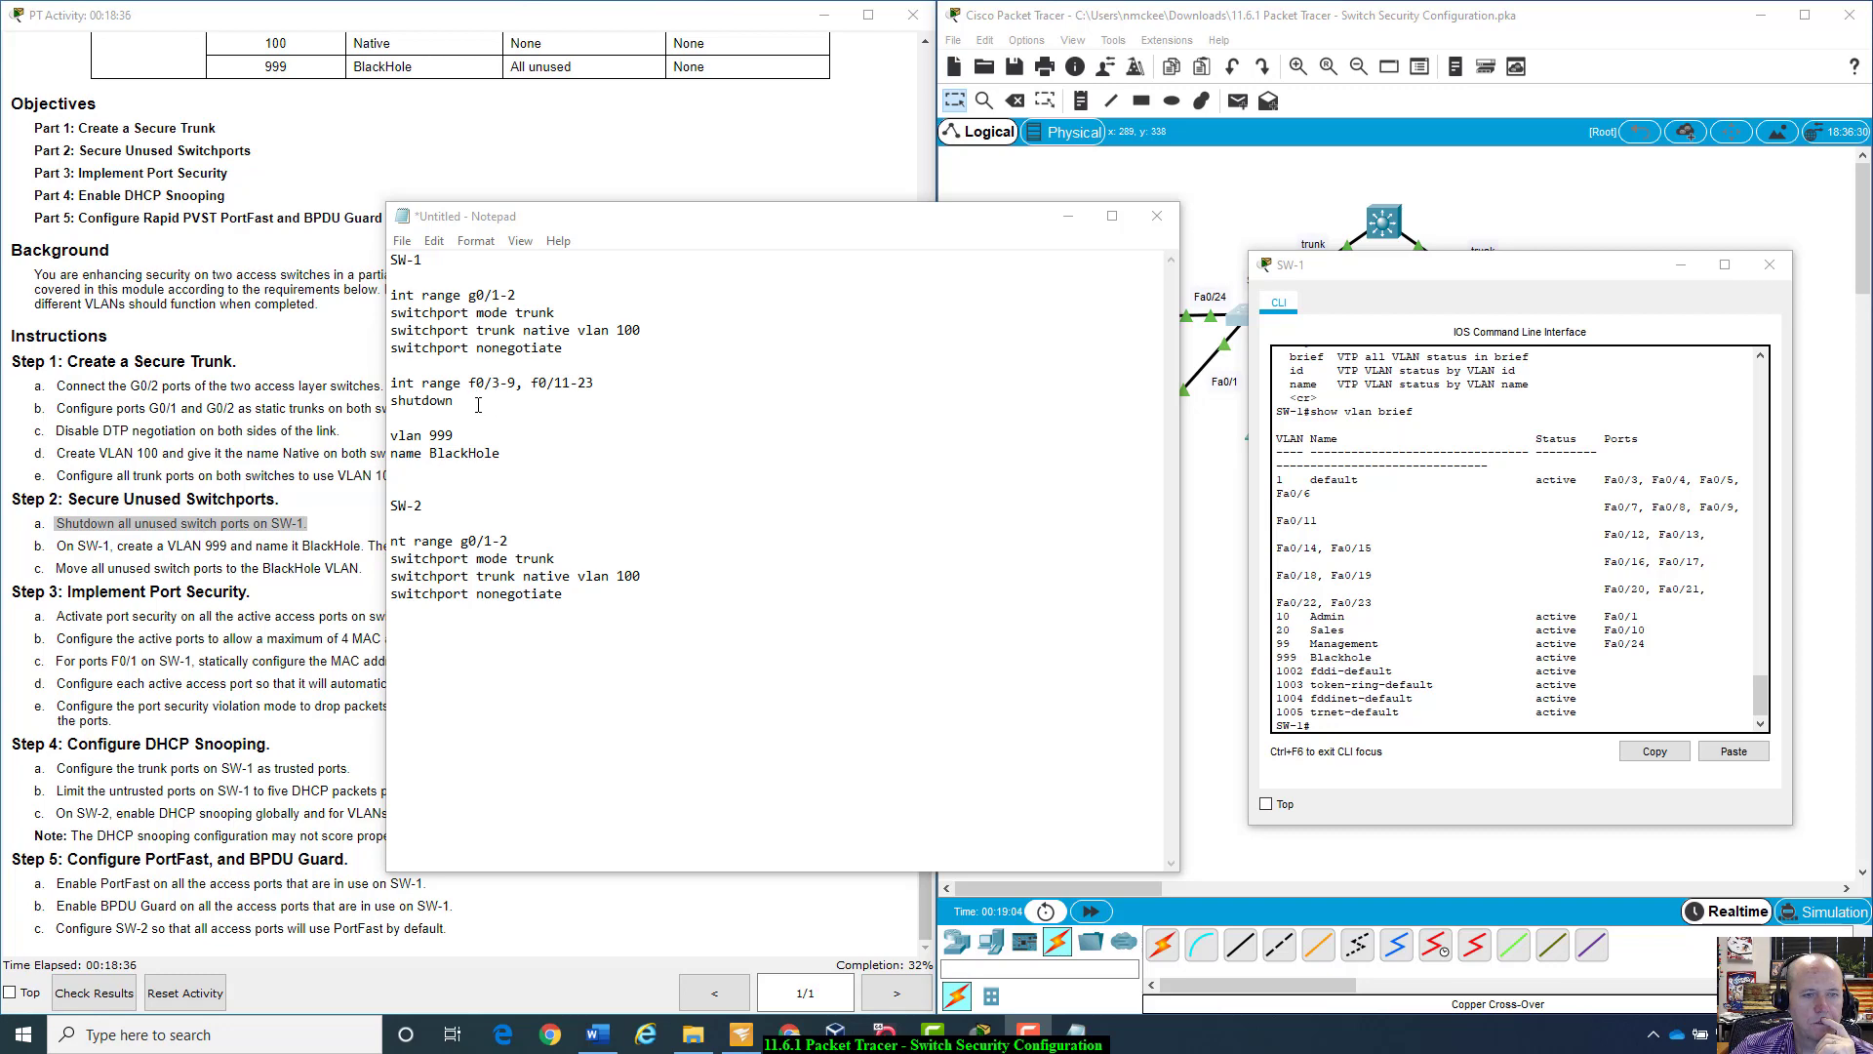
pyautogui.click(478, 401)
pyautogui.press('Return')
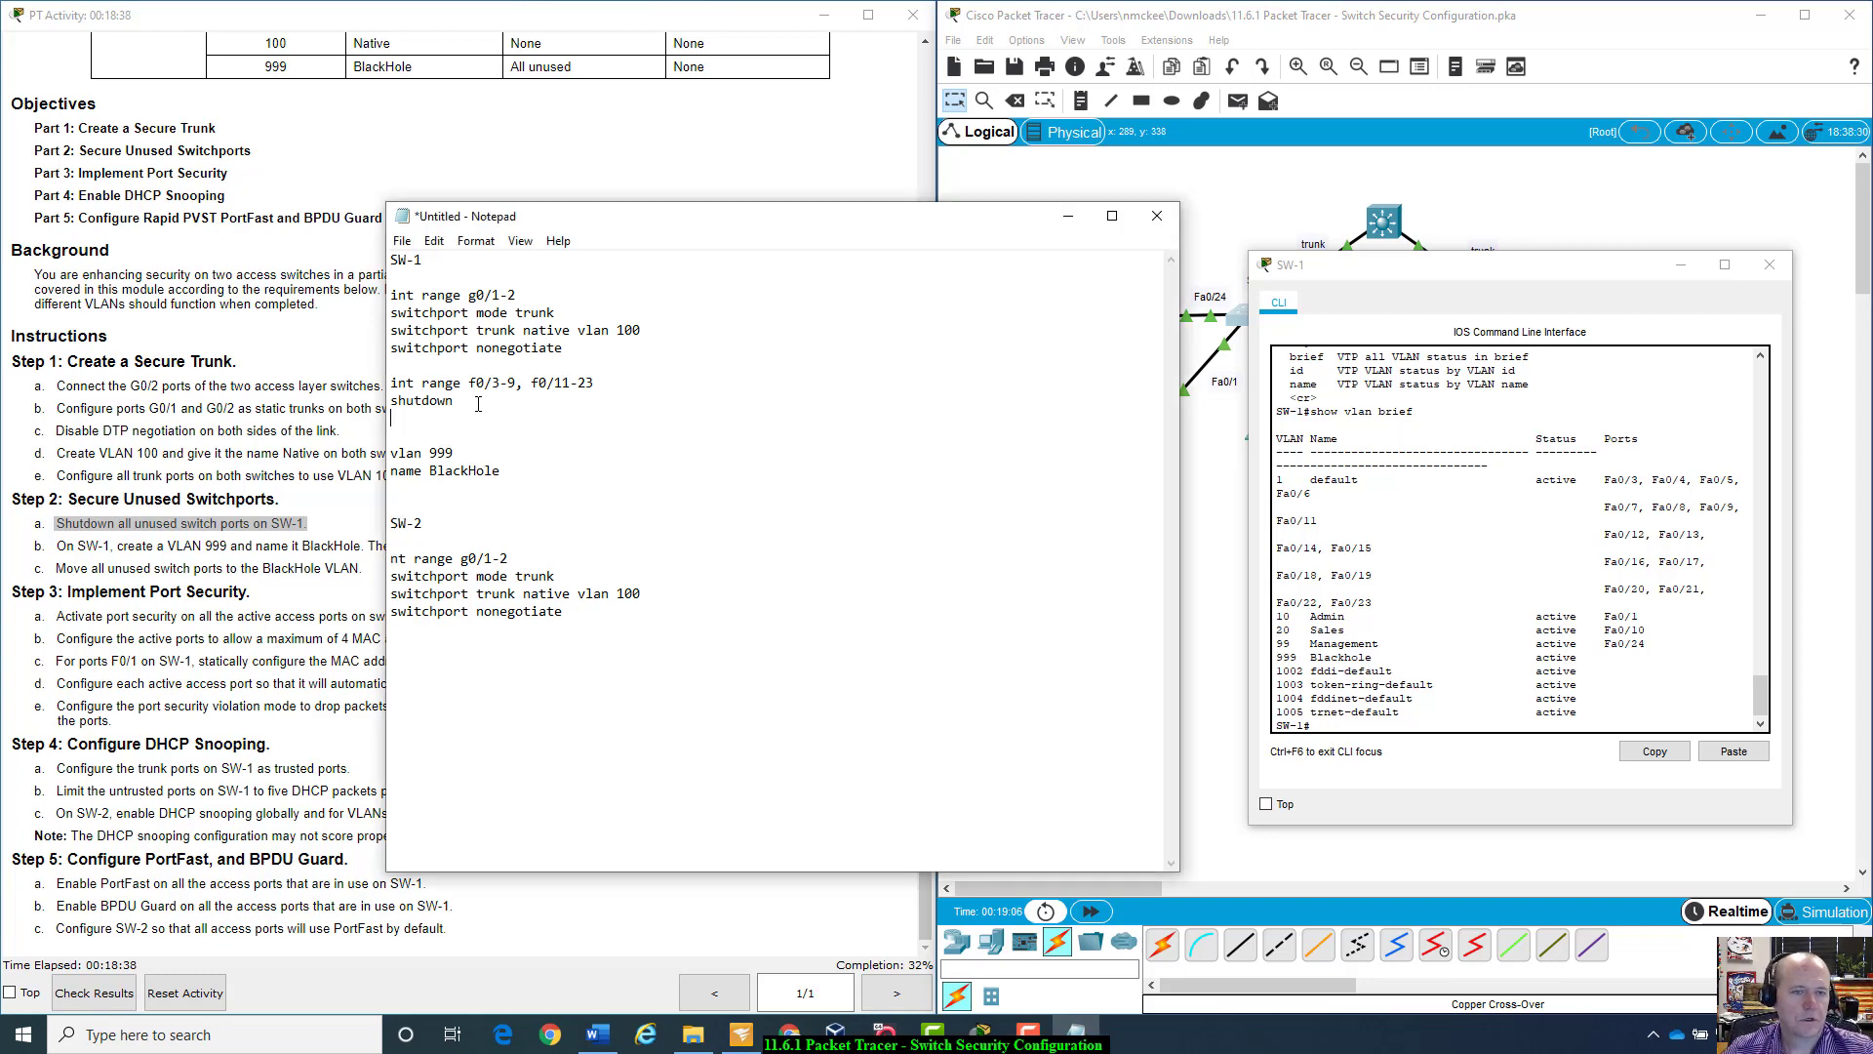
pyautogui.press('Up')
pyautogui.press('Up')
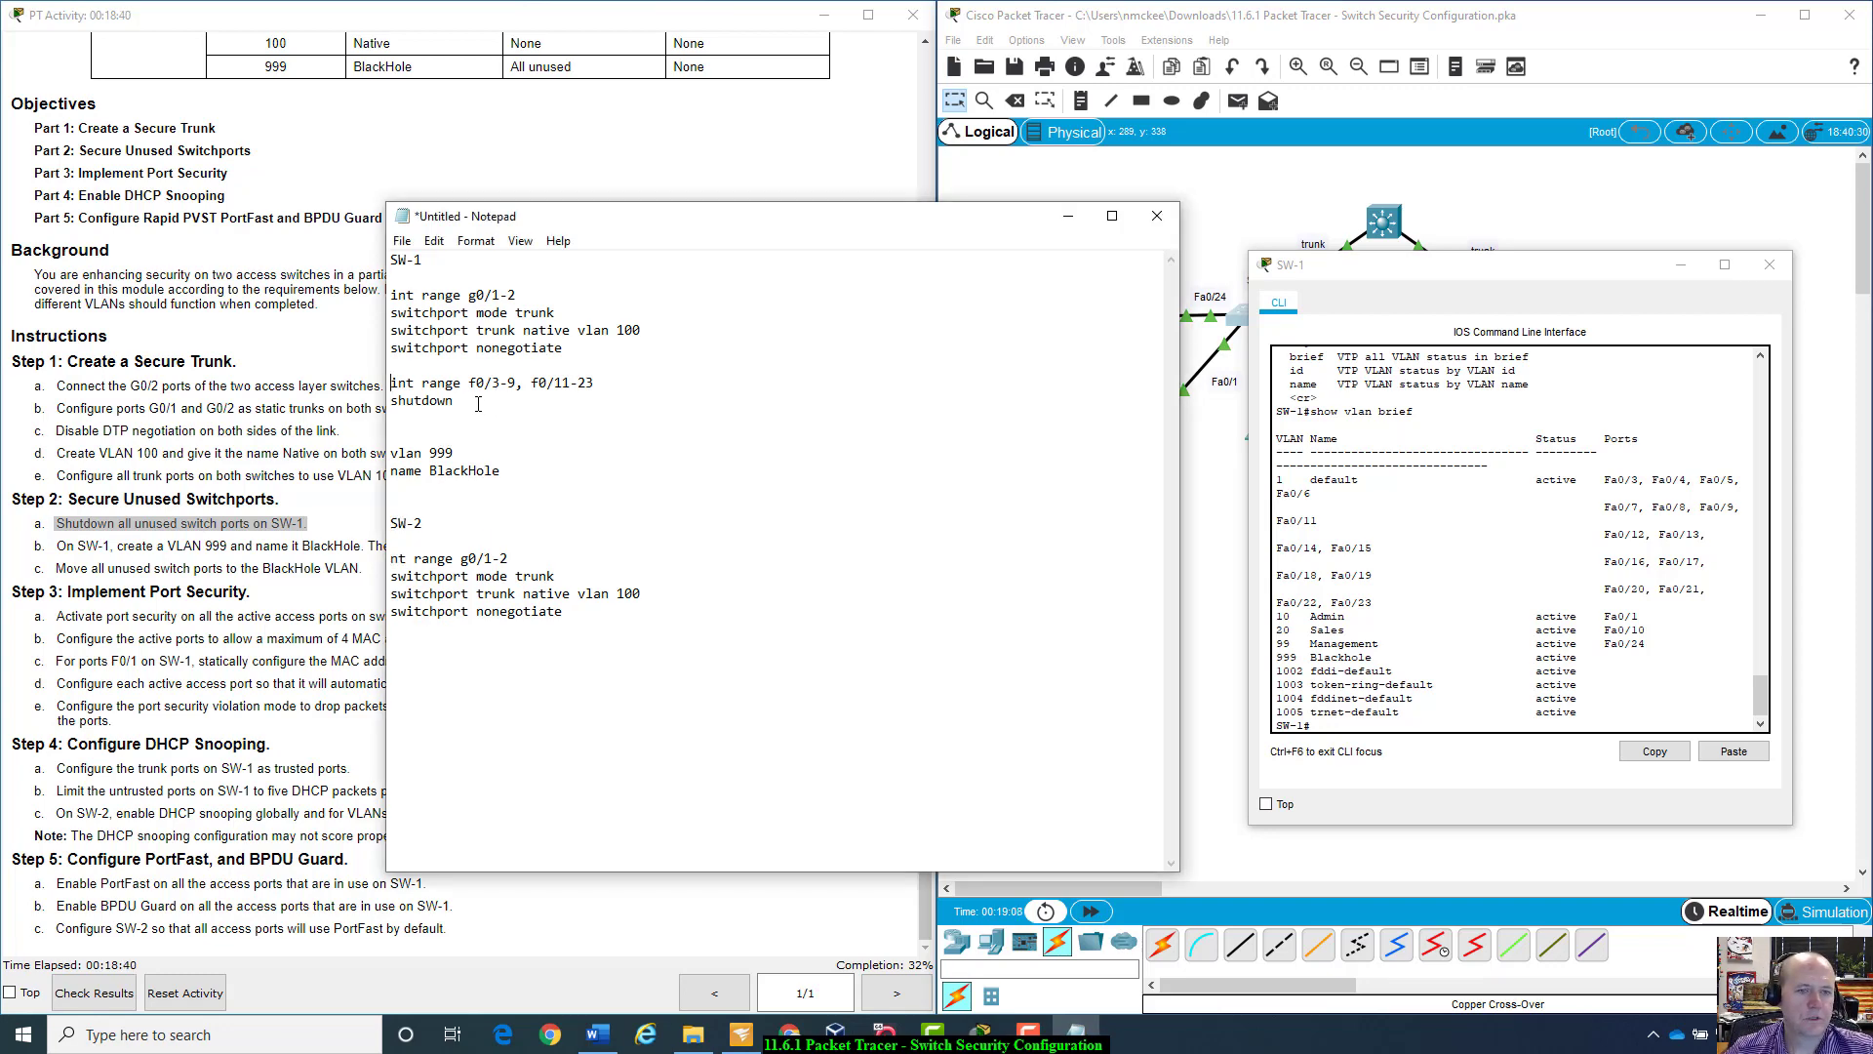
pyautogui.press('Return')
pyautogui.press('Up')
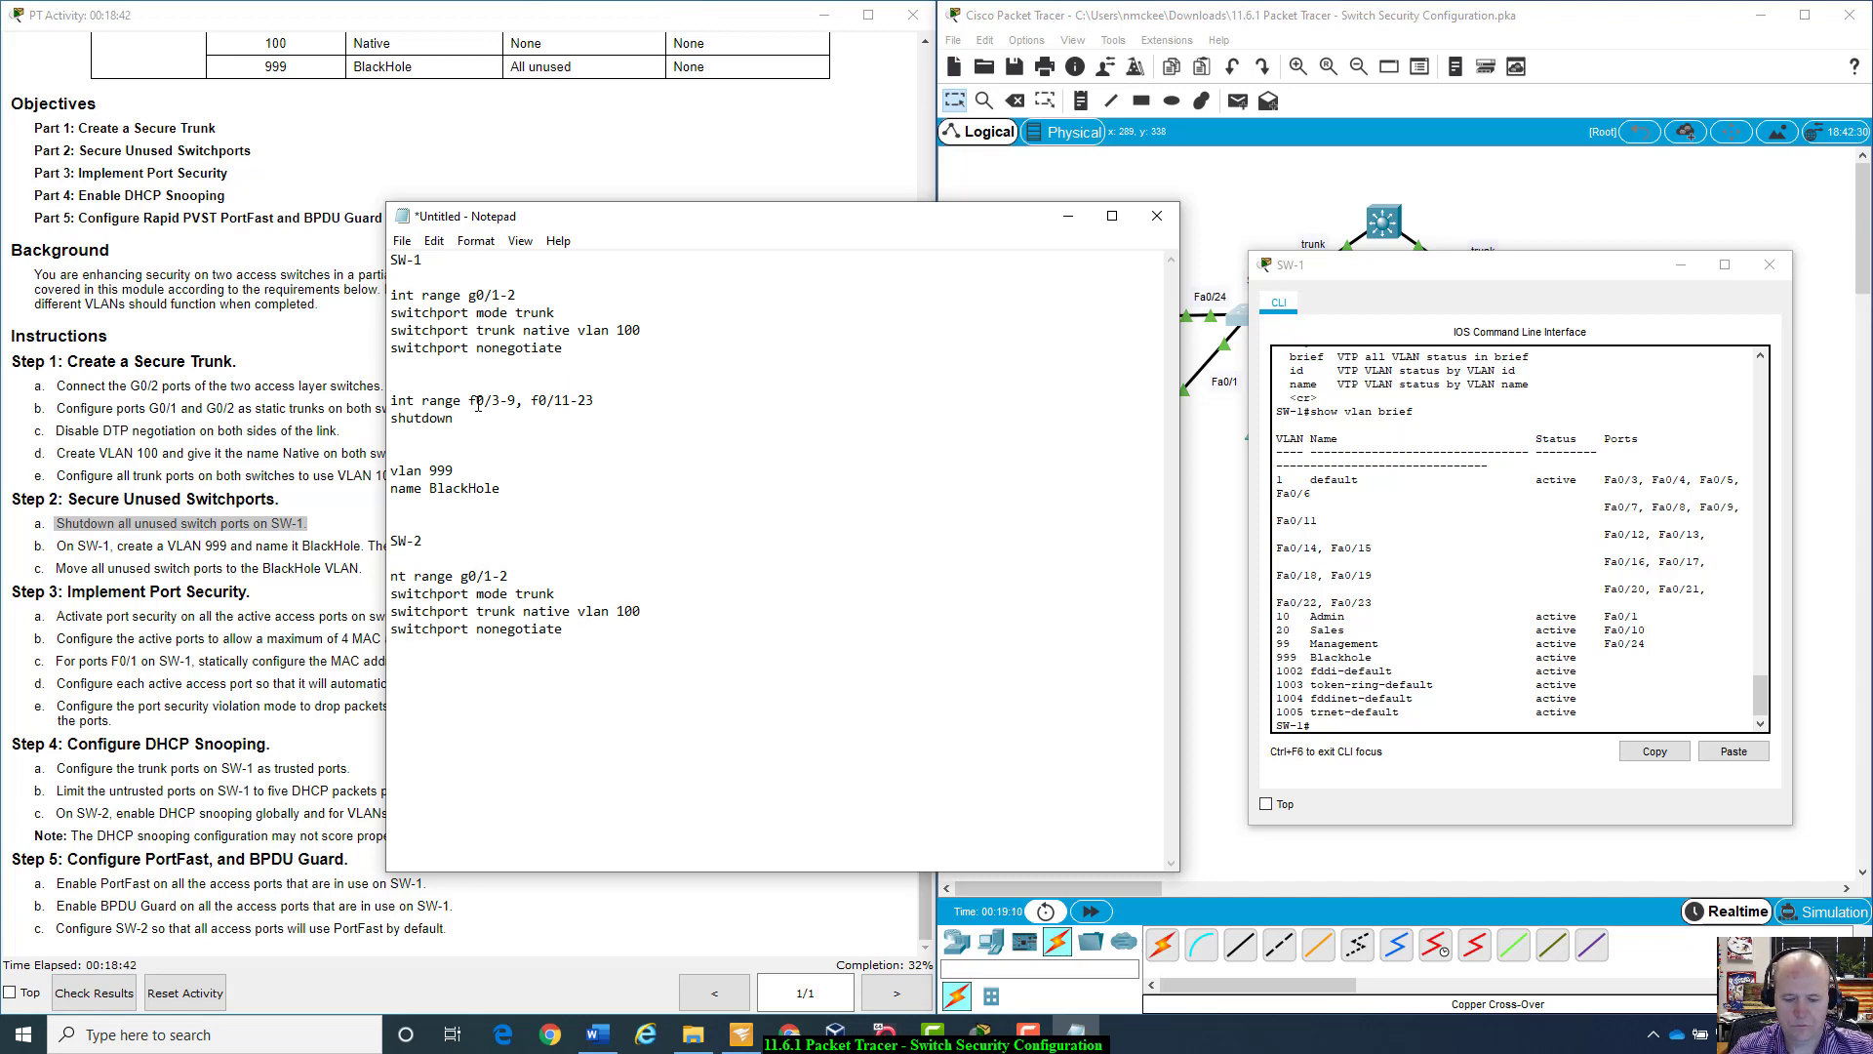
pyautogui.write('(unused')
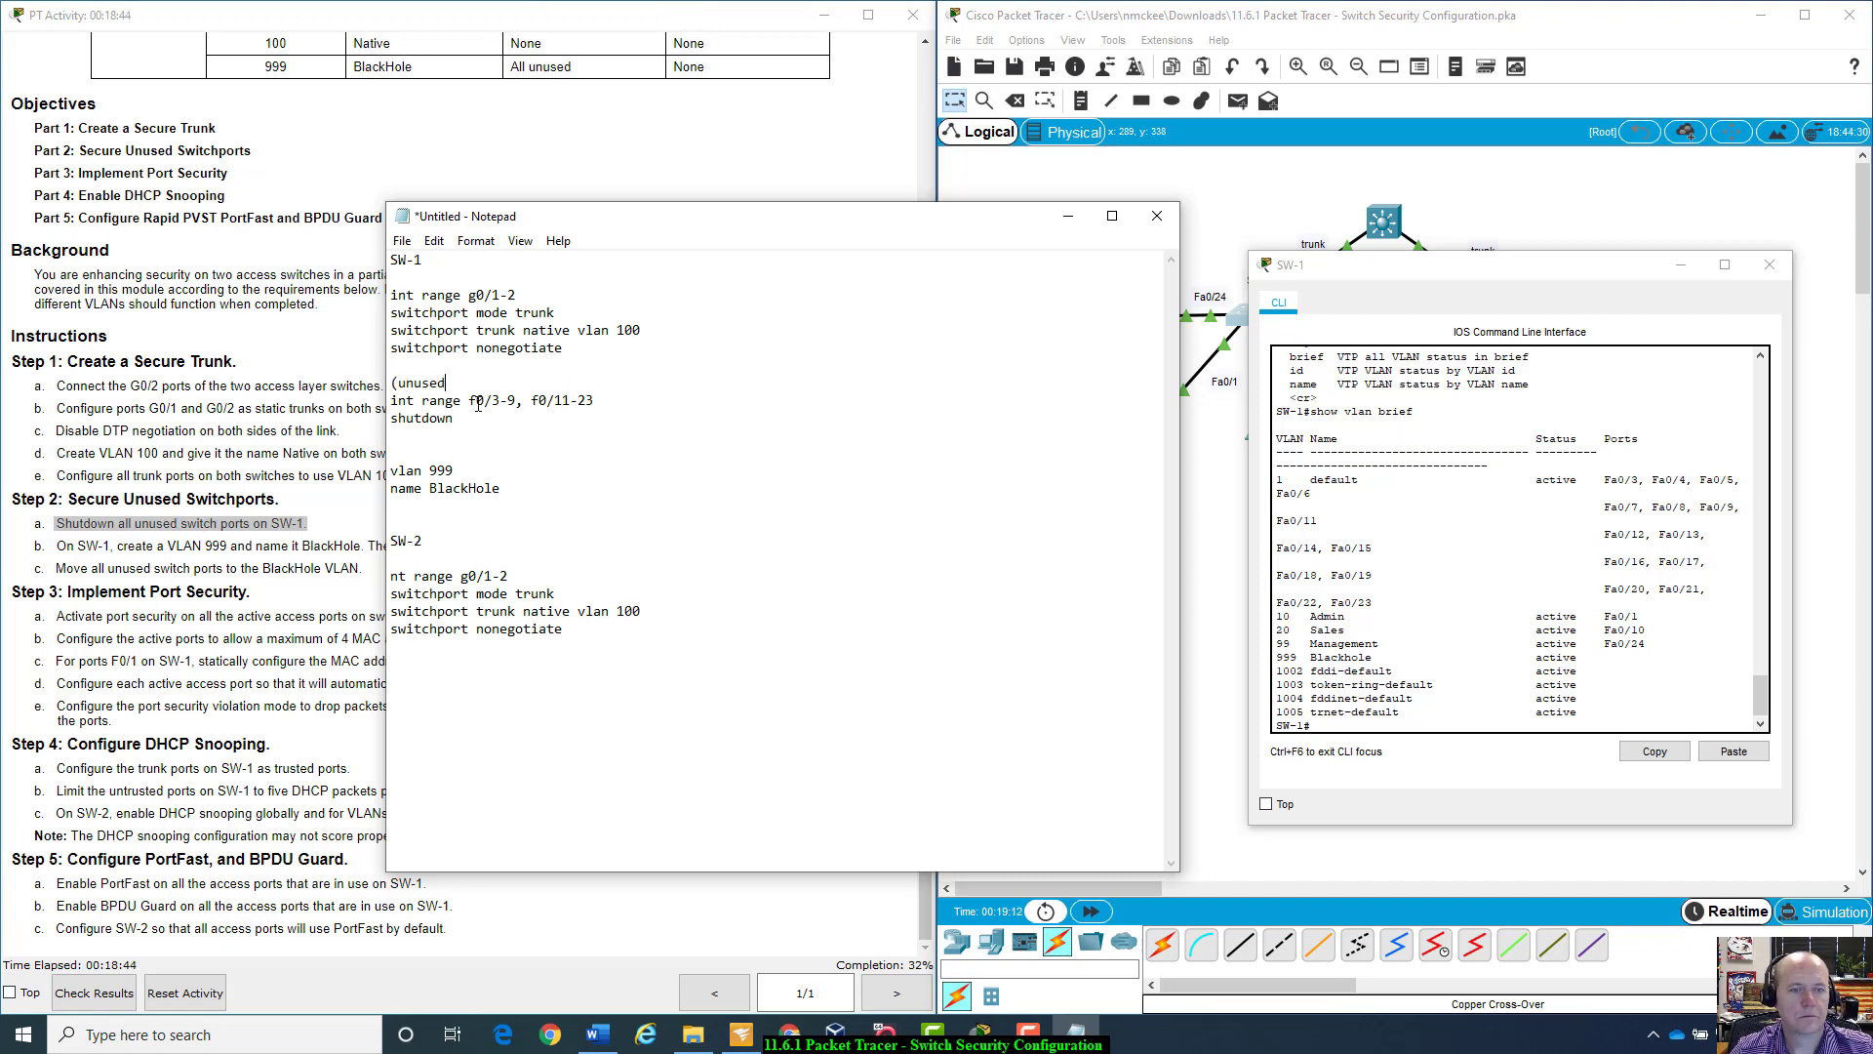
pyautogui.write(' ports) int range f0/3-9, f0/11-23 ')
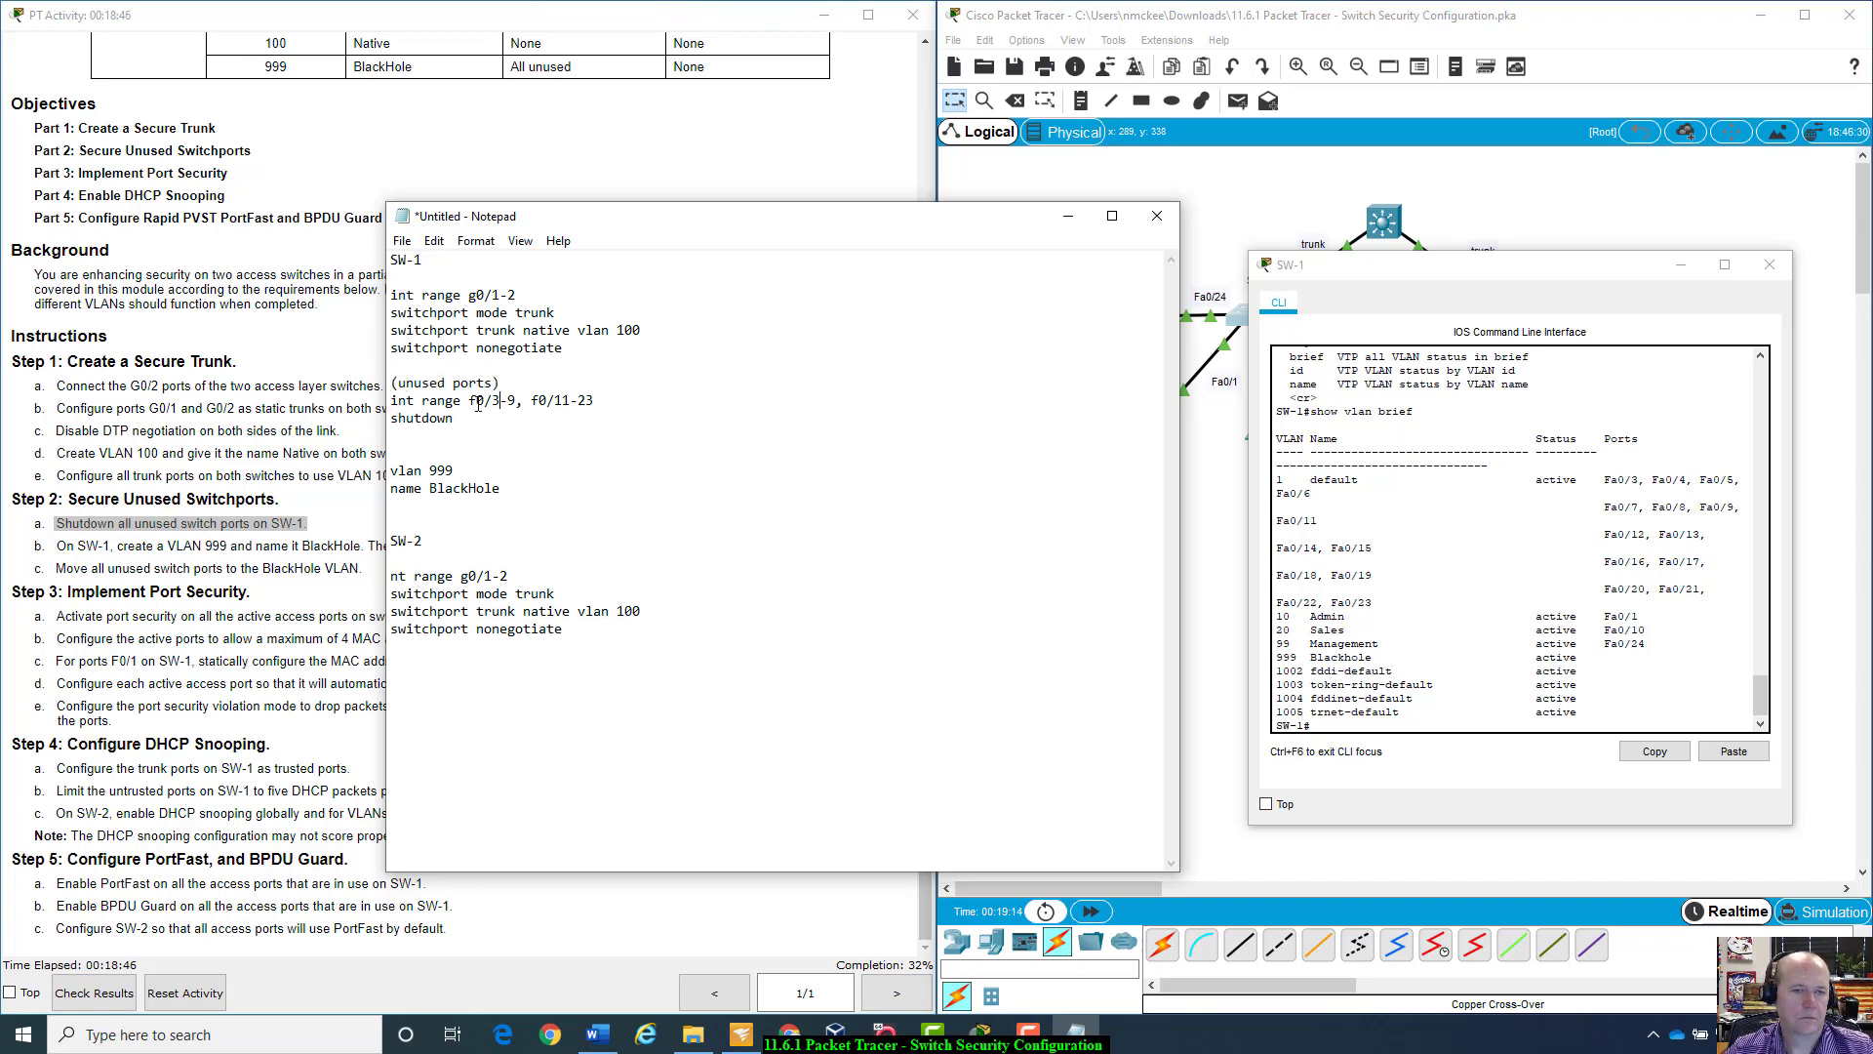
# Step: Add the command "switchport access vlan 999" below "shutdown" in the unused ports notes
pyautogui.write('shutdown swit')
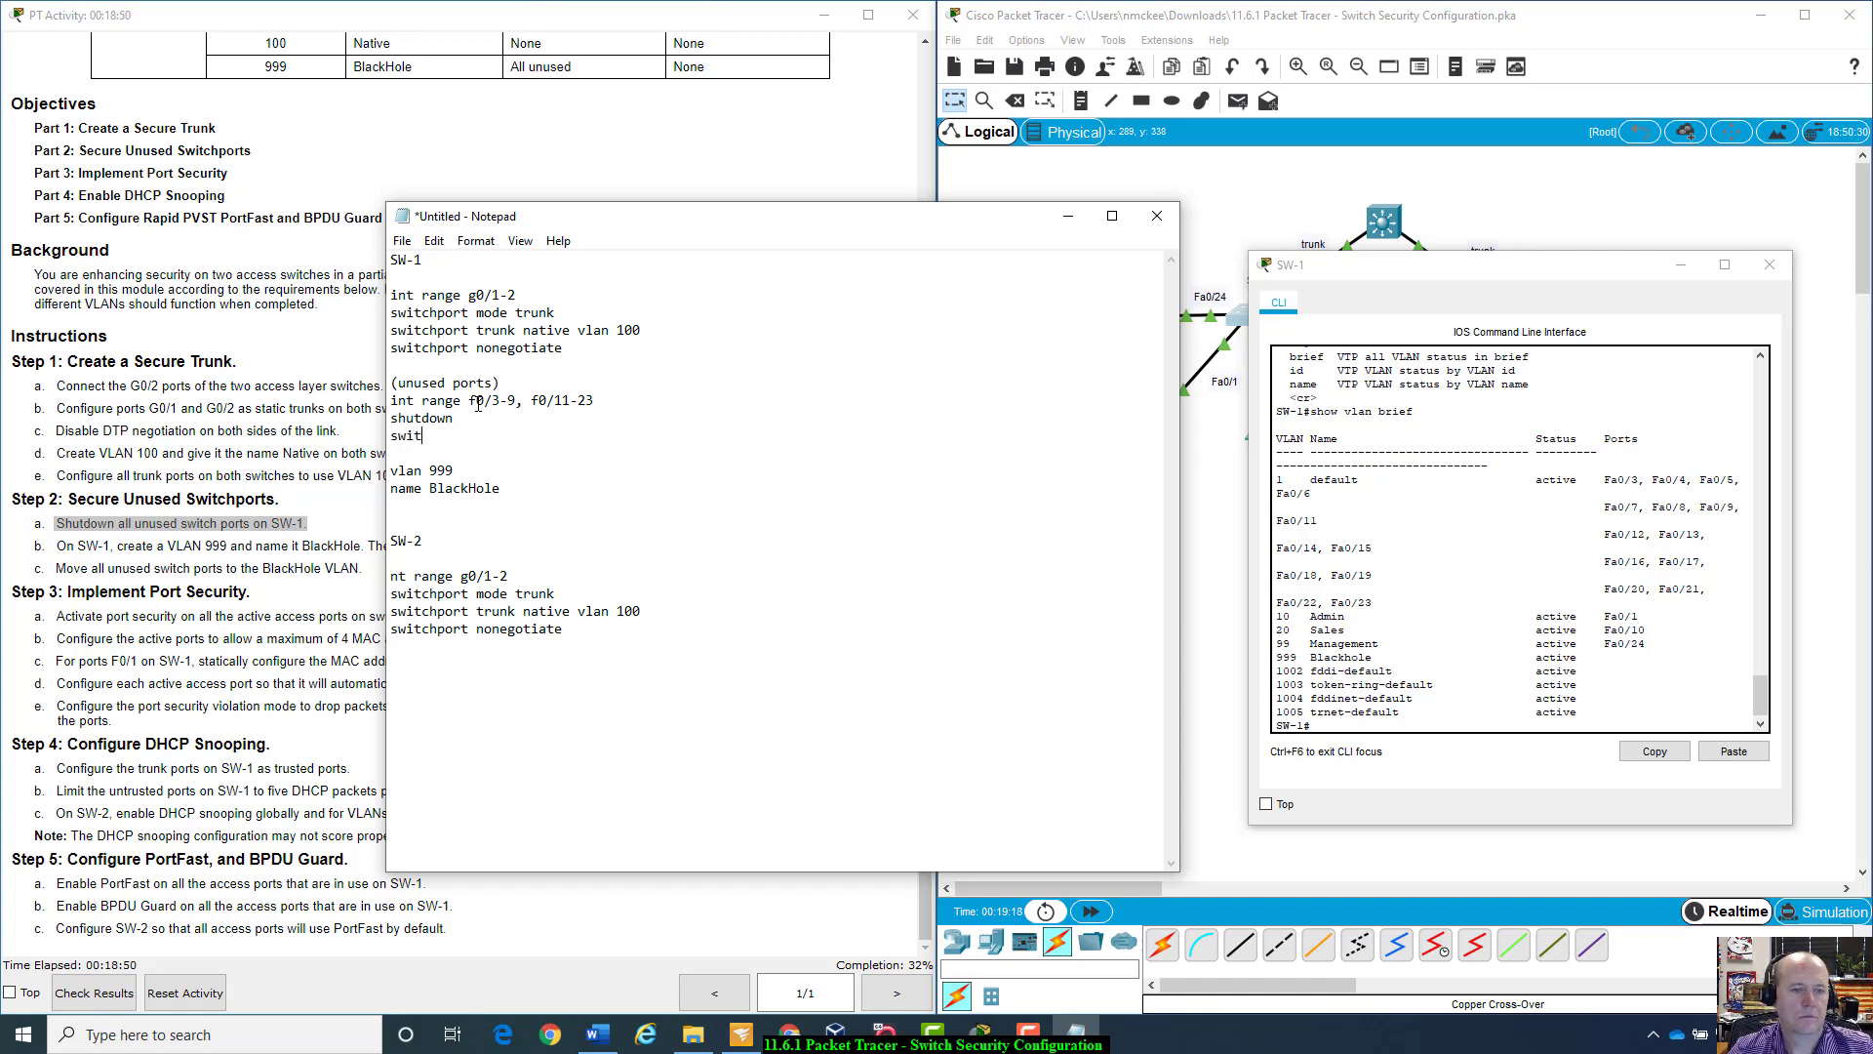
pyautogui.write('chport acces')
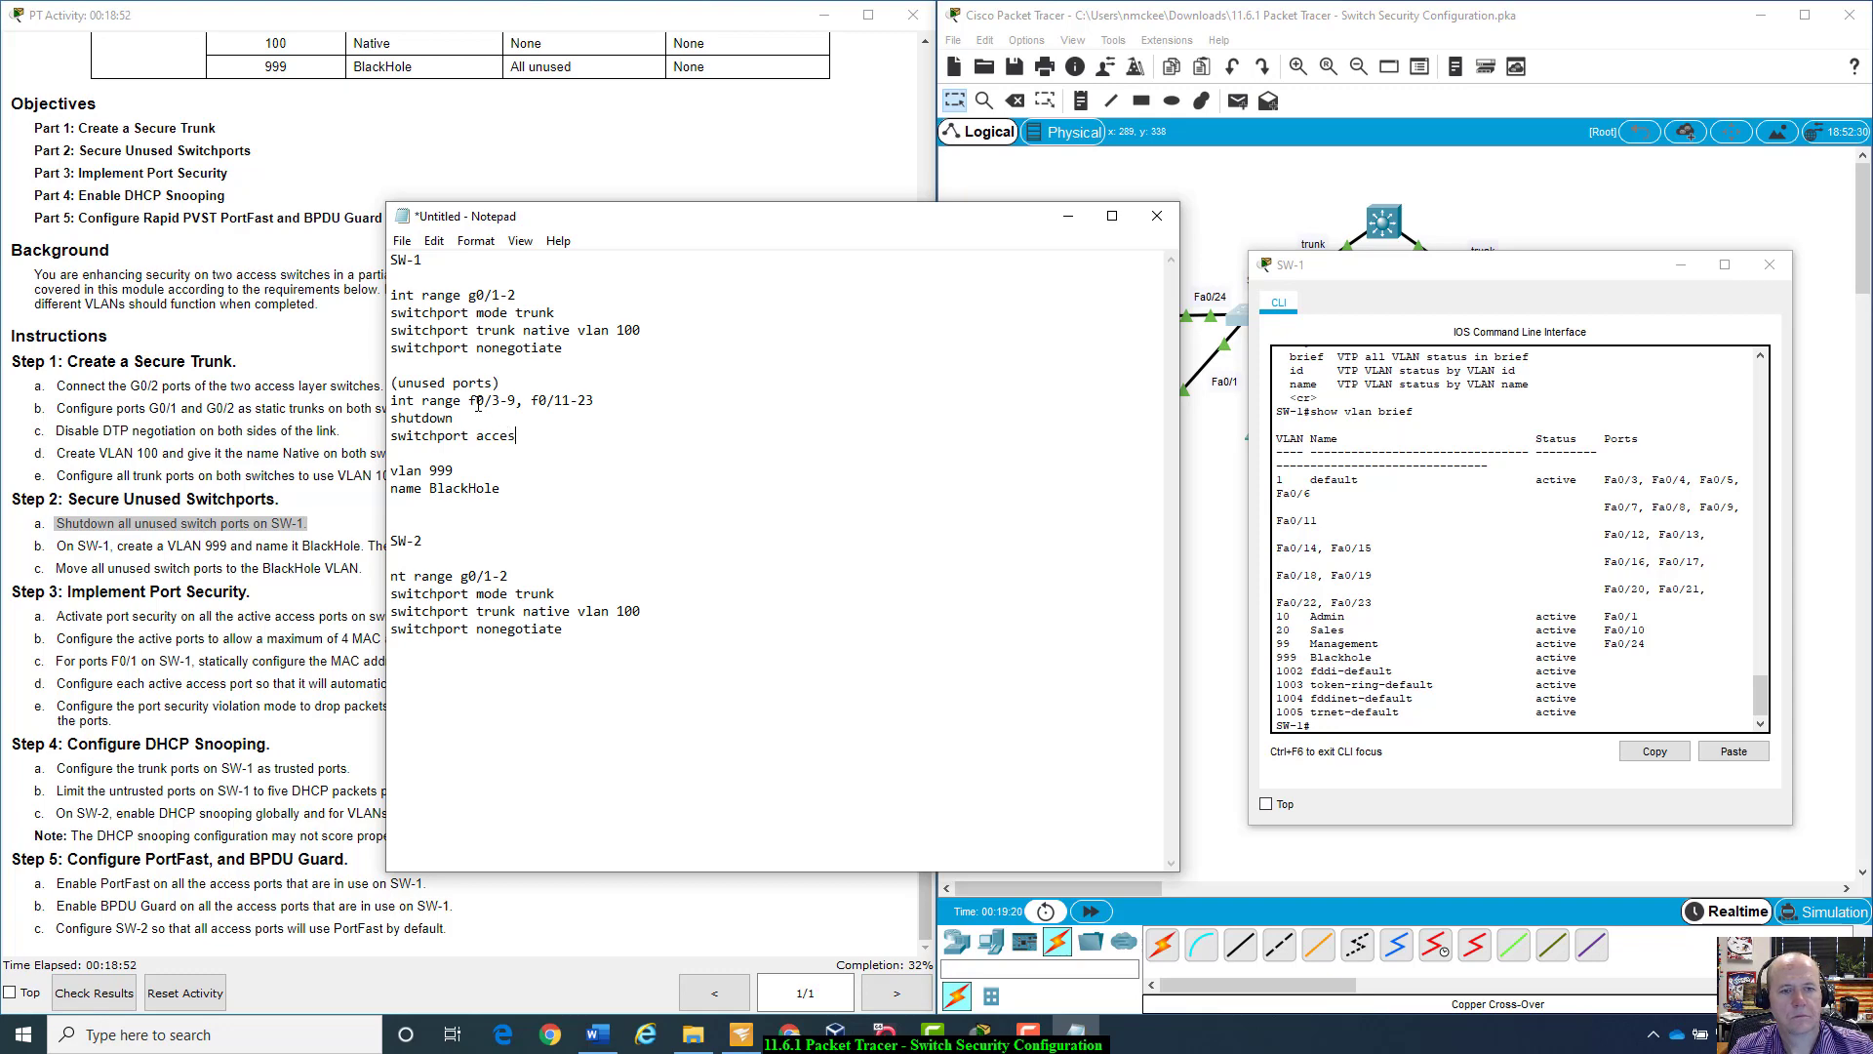
pyautogui.write('s vlan 999')
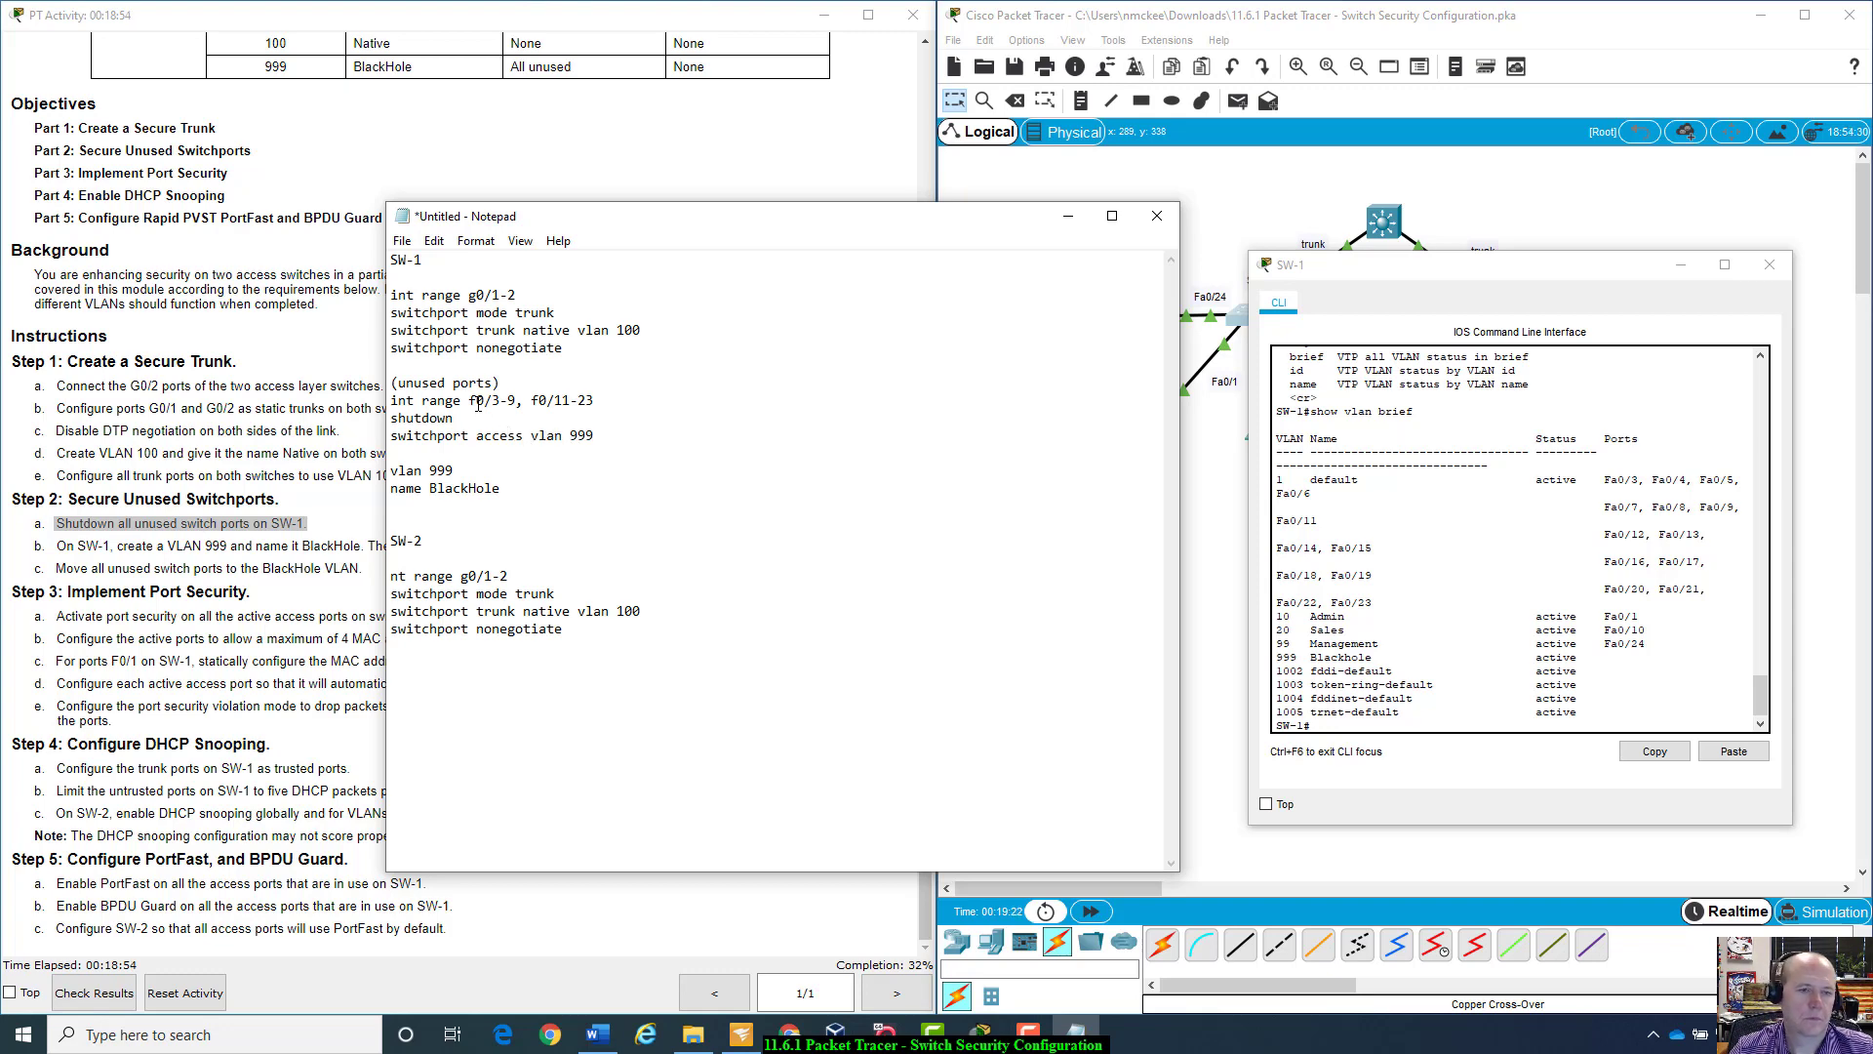
# Step: Return to SW-1's CLI and run "enable"
pyautogui.click(1450, 673)
pyautogui.write('show run')
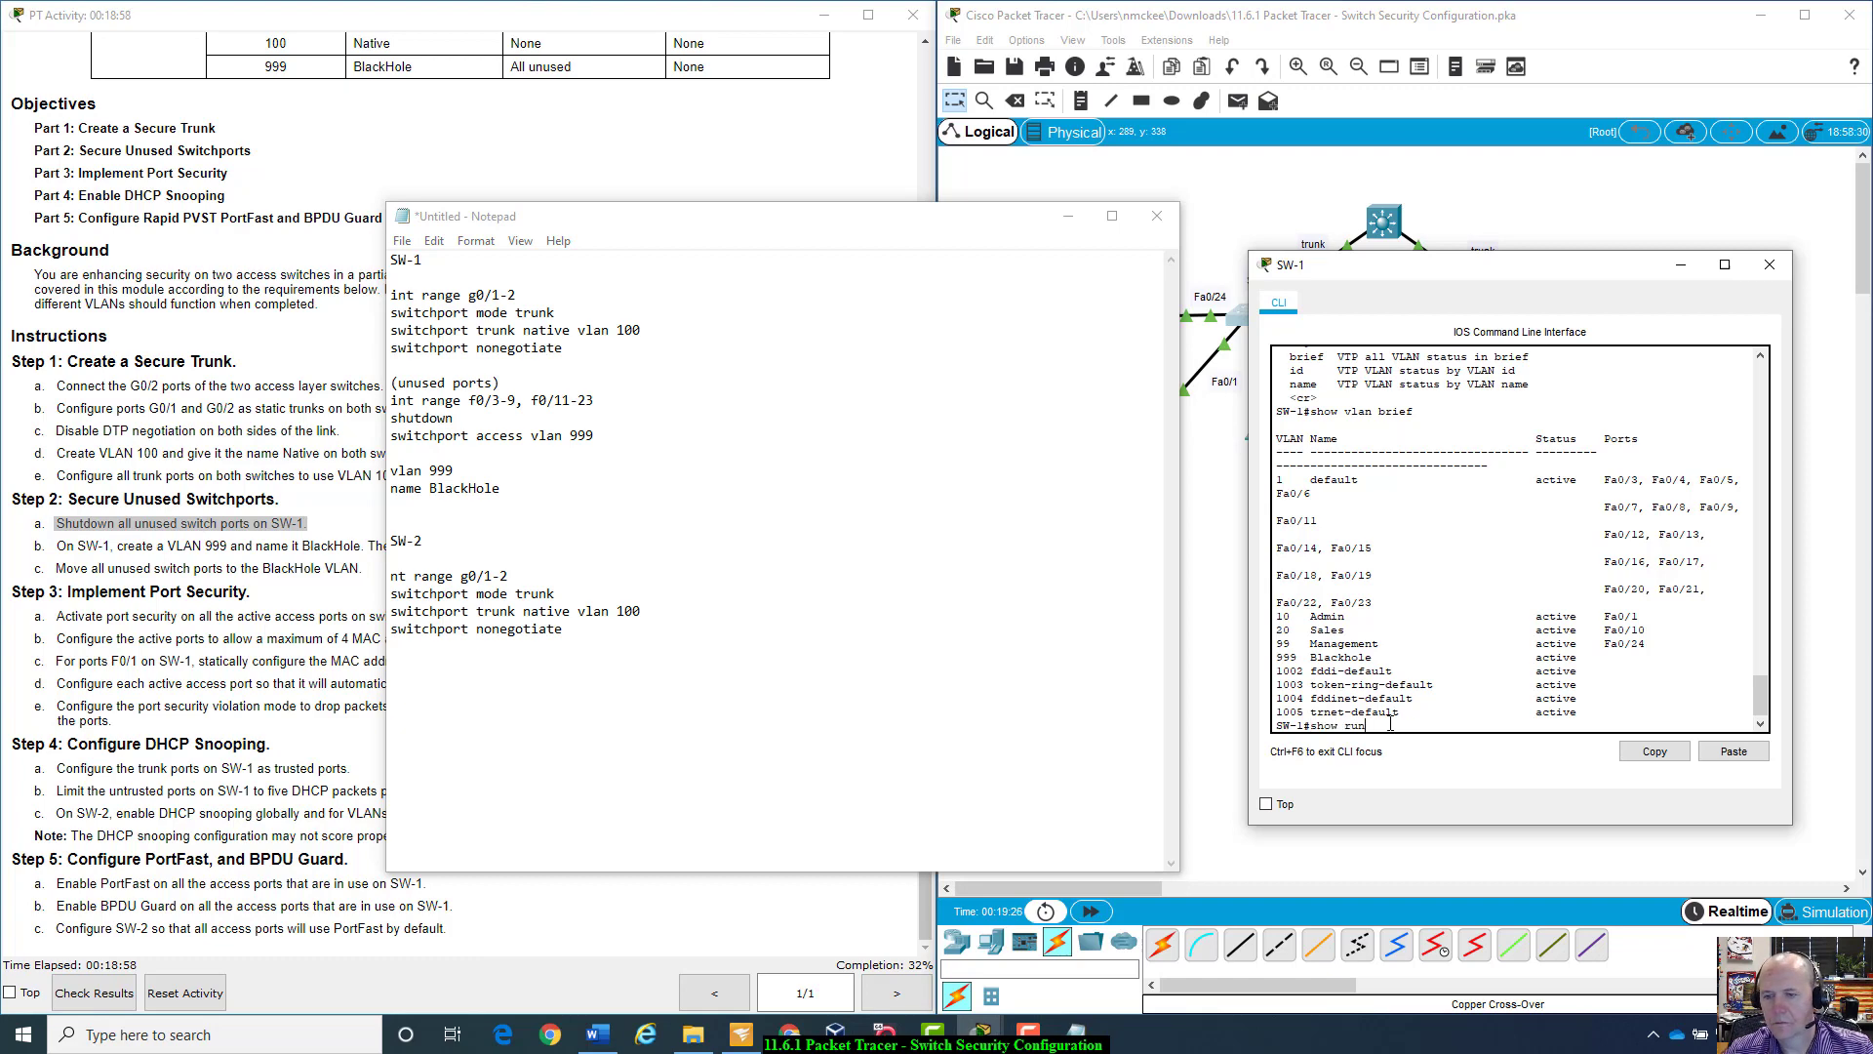
pyautogui.press('Up')
pyautogui.press('Up')
pyautogui.press('Up')
pyautogui.press('BackSpace')
pyautogui.press('BackSpace')
pyautogui.press('BackSpace')
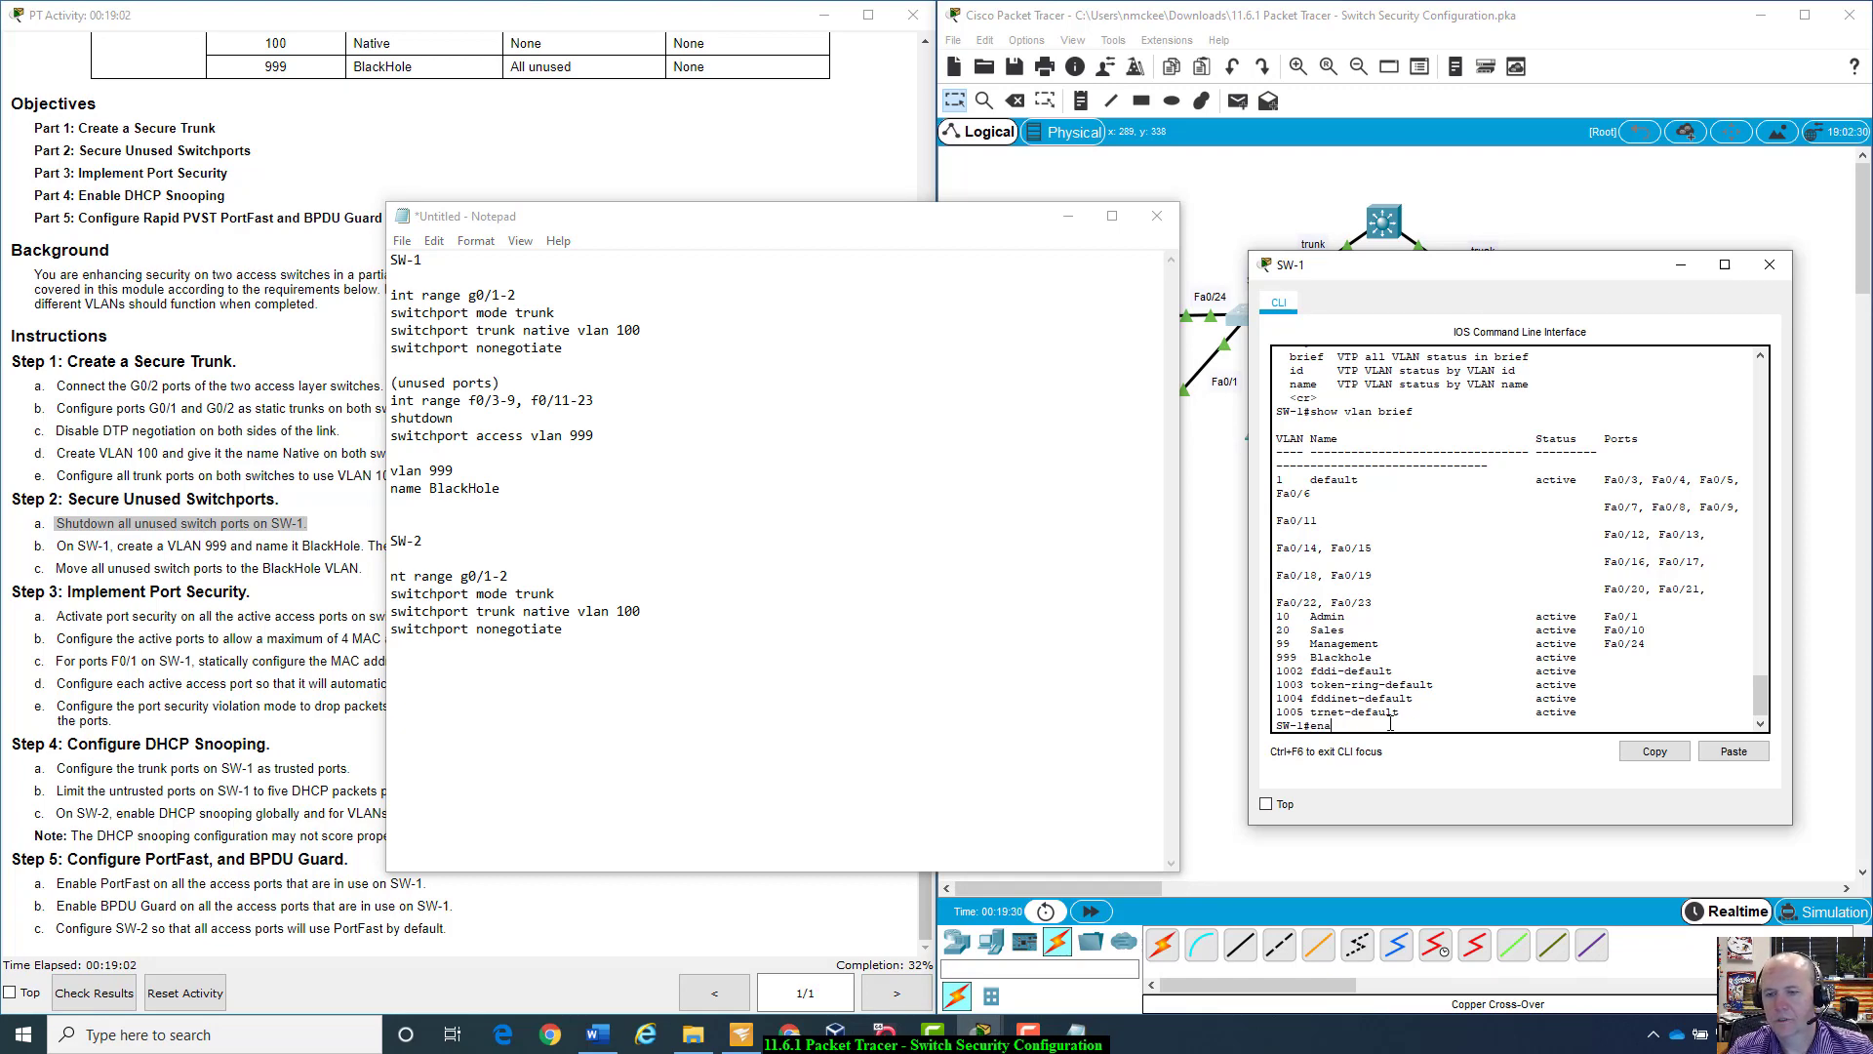
pyautogui.press('Tab')
pyautogui.press('Return')
pyautogui.press('Up')
pyautogui.press('Up')
pyautogui.press('Up')
pyautogui.press('Up')
pyautogui.press('Up')
pyautogui.press('Up')
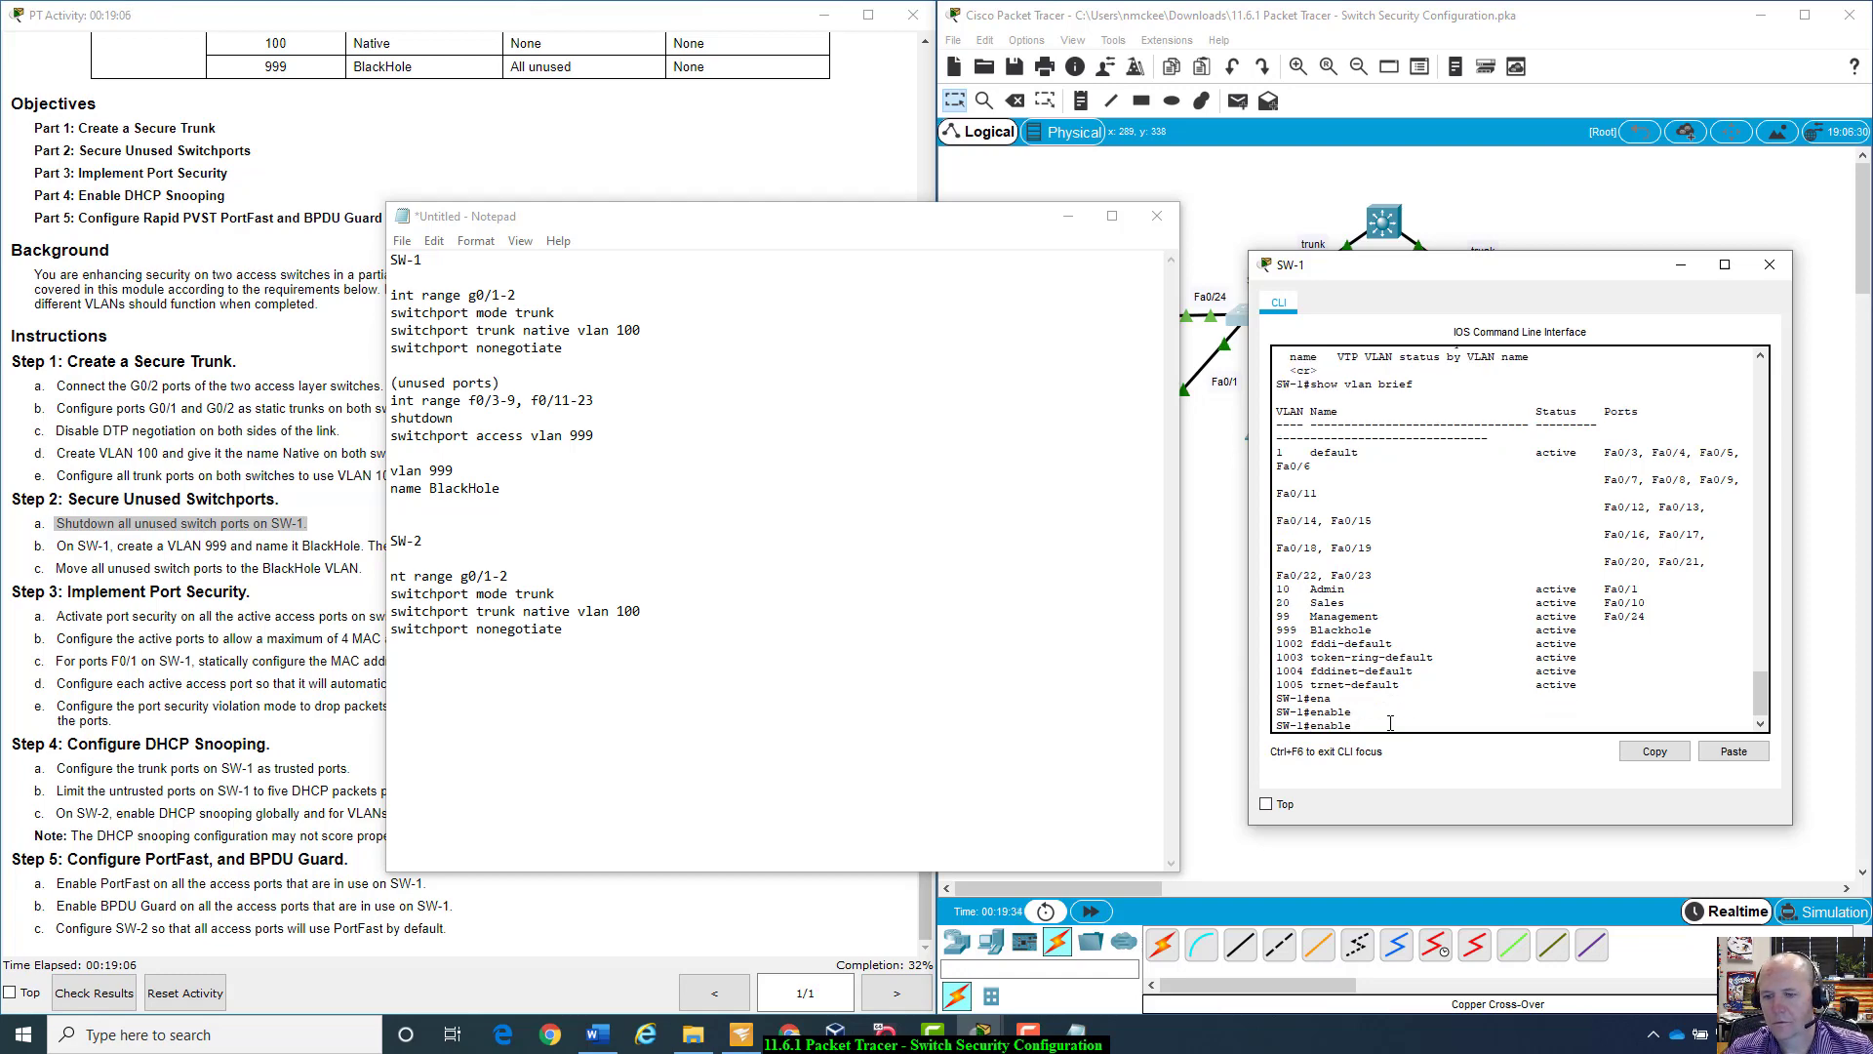
pyautogui.press('BackSpace')
pyautogui.press('BackSpace')
pyautogui.press('BackSpace')
pyautogui.press('BackSpace')
pyautogui.press('BackSpace')
pyautogui.press('BackSpace')
pyautogui.press('Up')
pyautogui.press('Up')
pyautogui.press('Up')
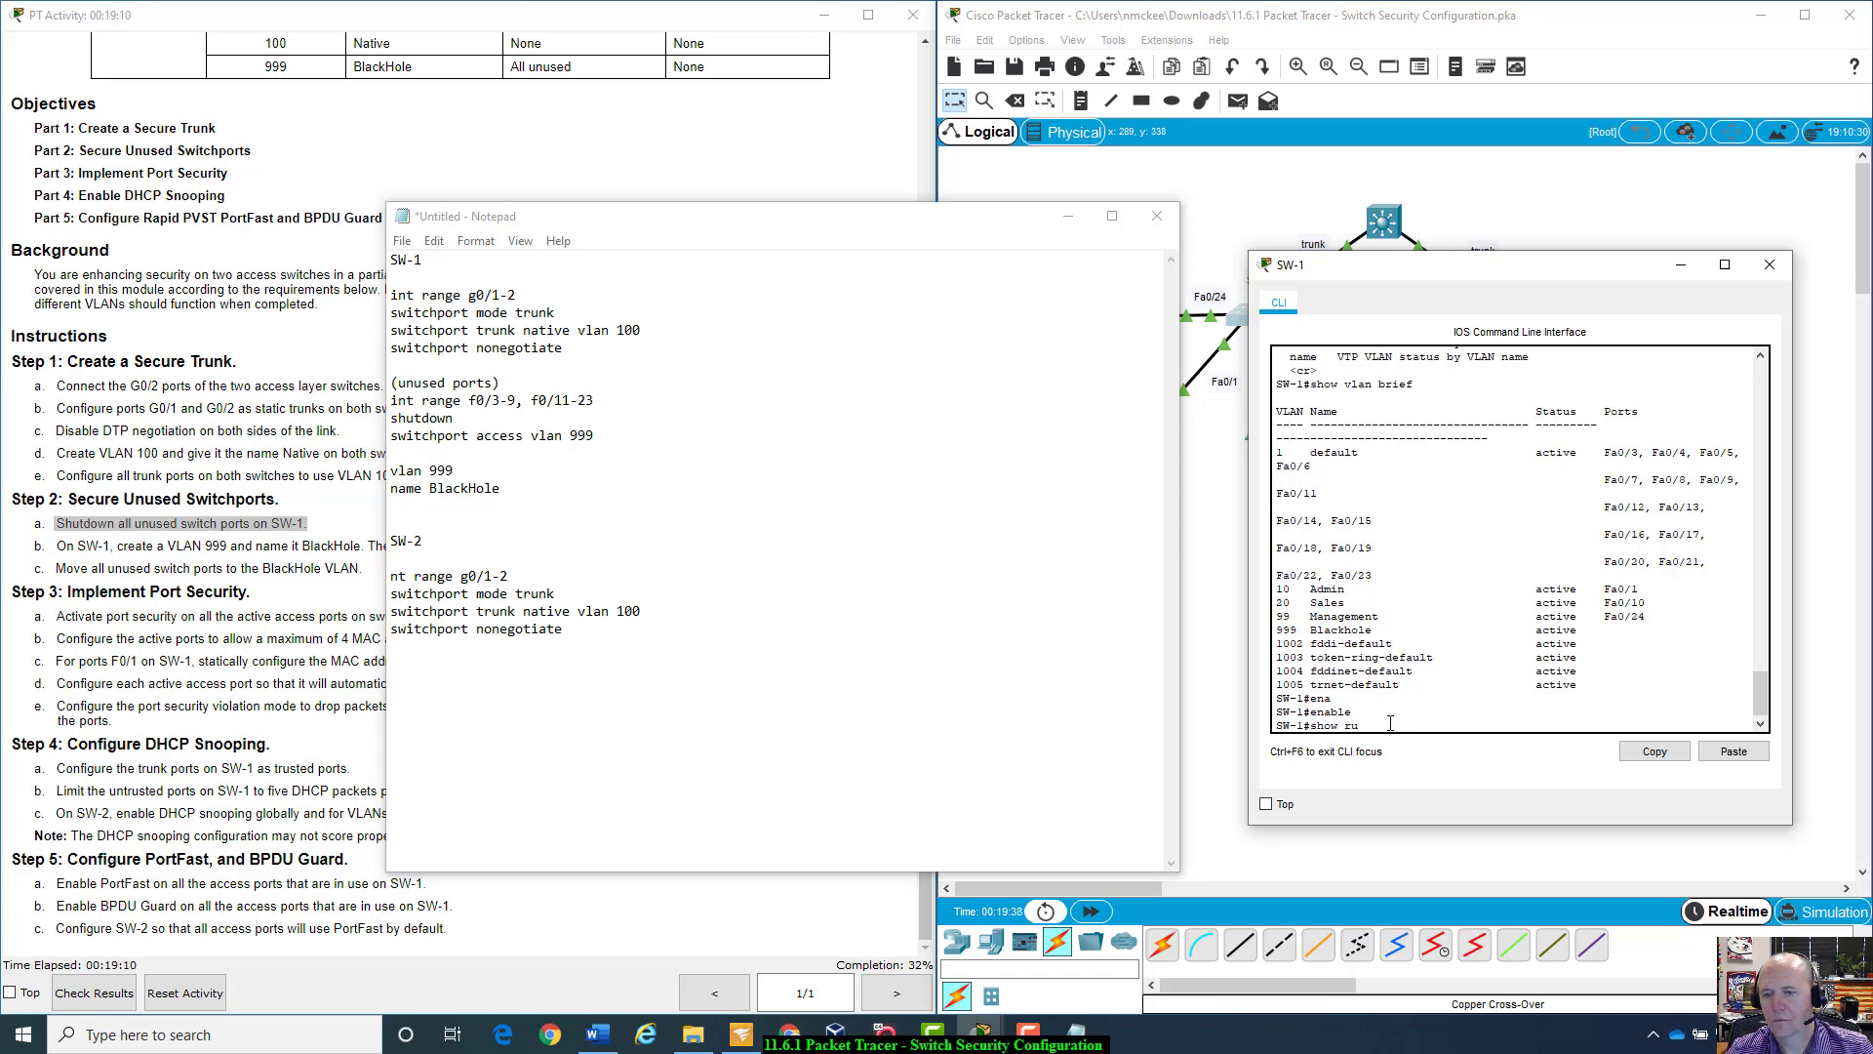
pyautogui.press('BackSpace')
pyautogui.press('BackSpace')
pyautogui.press('BackSpace')
pyautogui.press('BackSpace')
pyautogui.press('BackSpace')
pyautogui.press('BackSpace')
pyautogui.press('BackSpace')
# Step: Enter global configuration on SW-1 with "config t" and select the unused ports with "int range f0/3-9, f0/11-23"
pyautogui.write('config t')
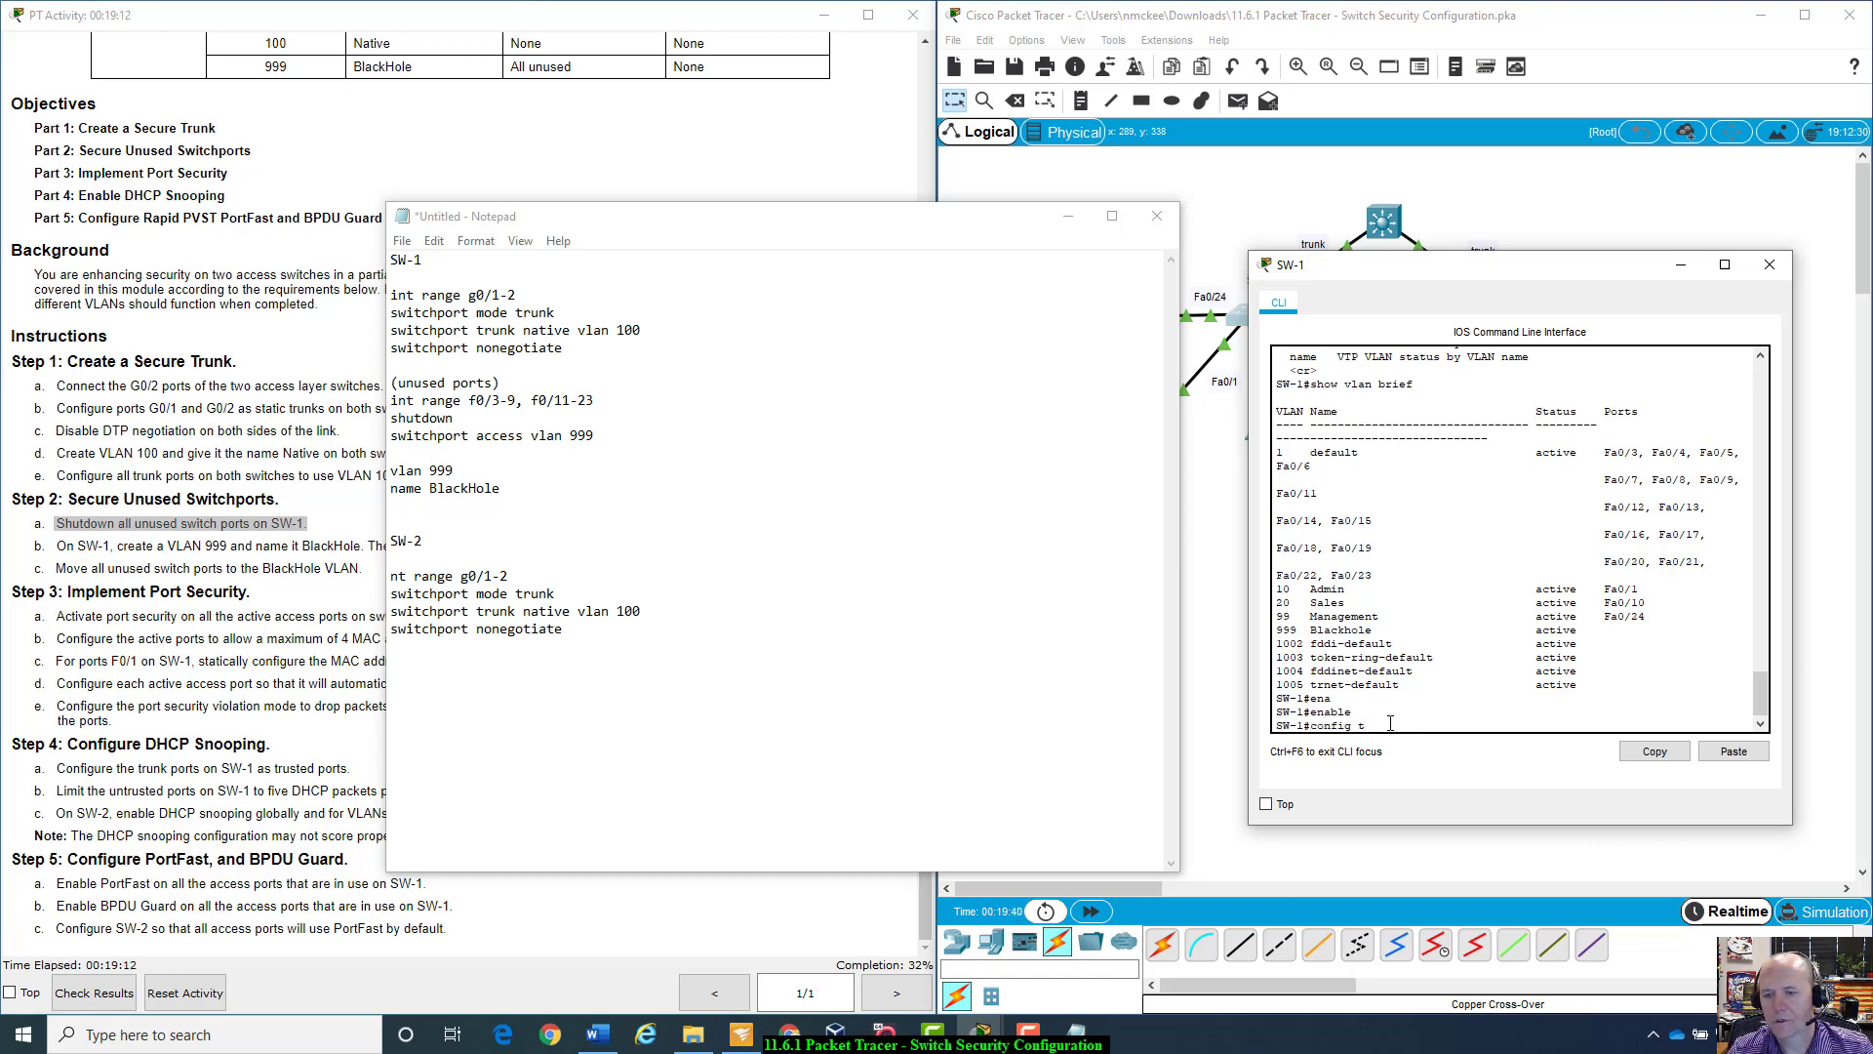
pyautogui.press('Return')
pyautogui.write('vlan 999')
pyautogui.press('Up')
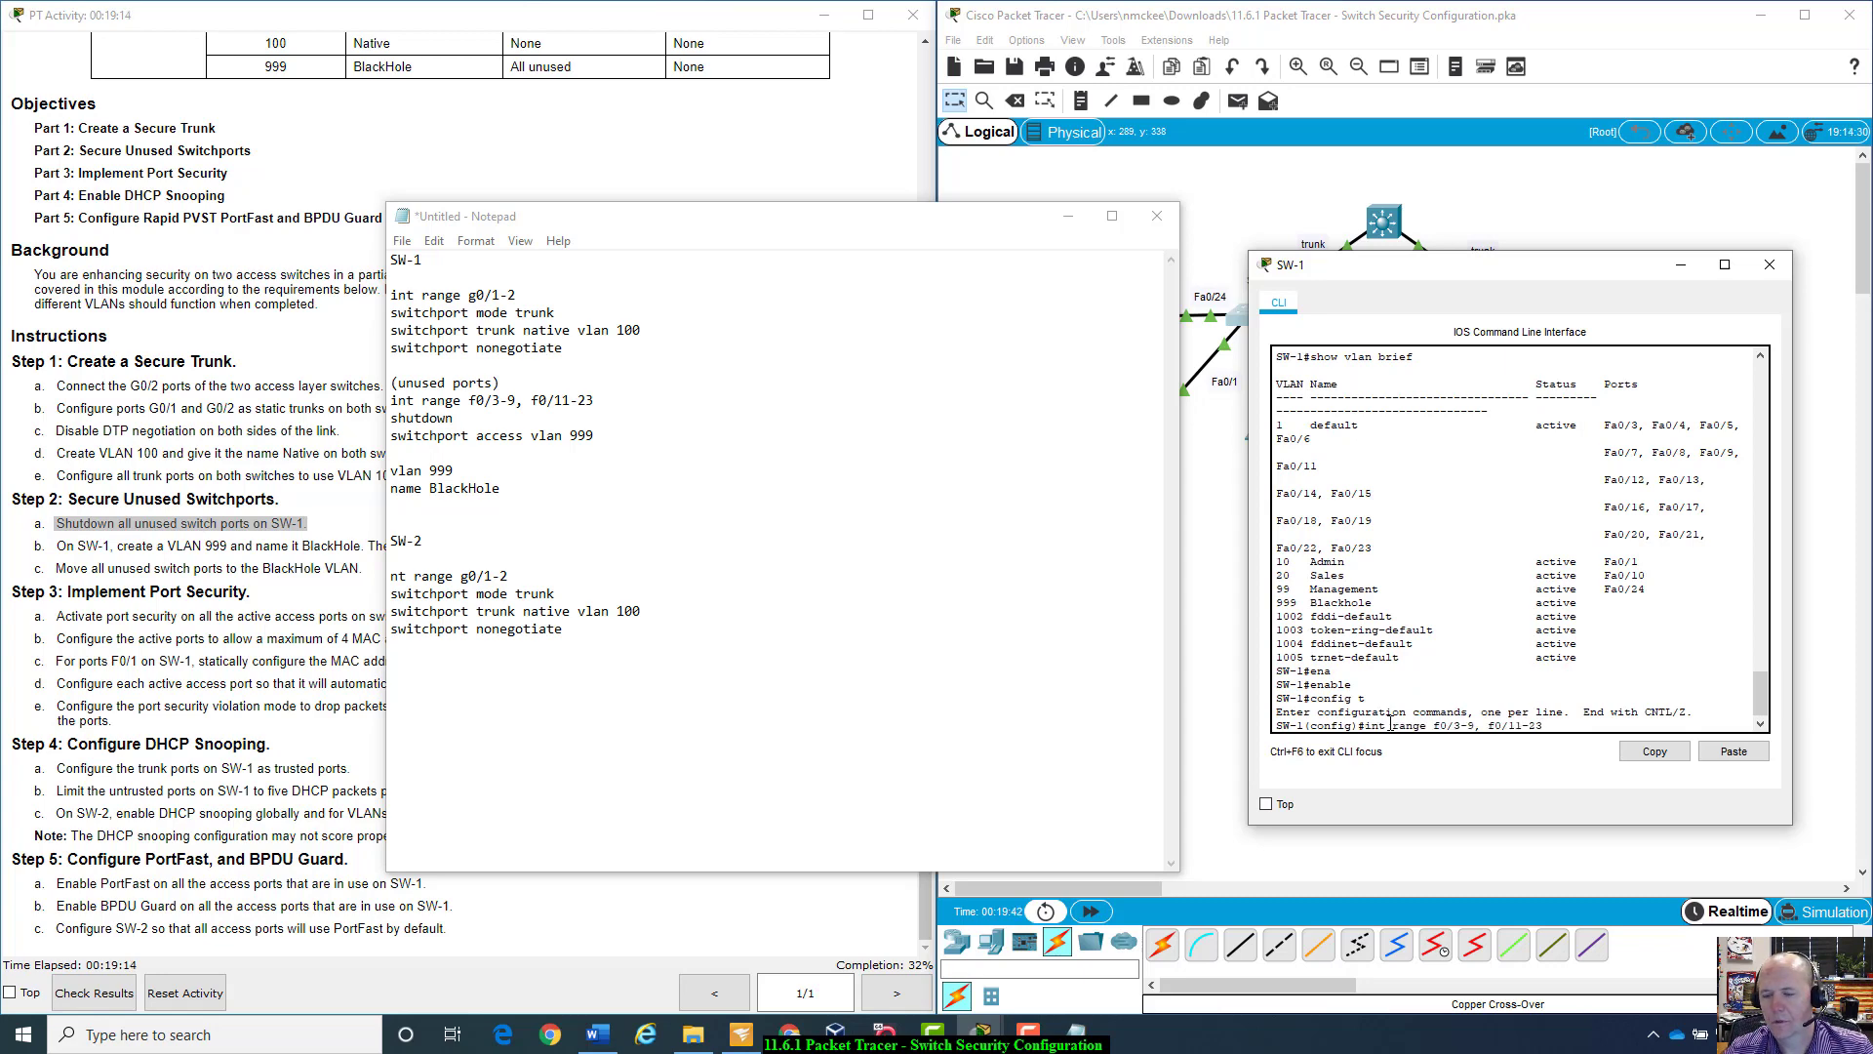
pyautogui.press('Return')
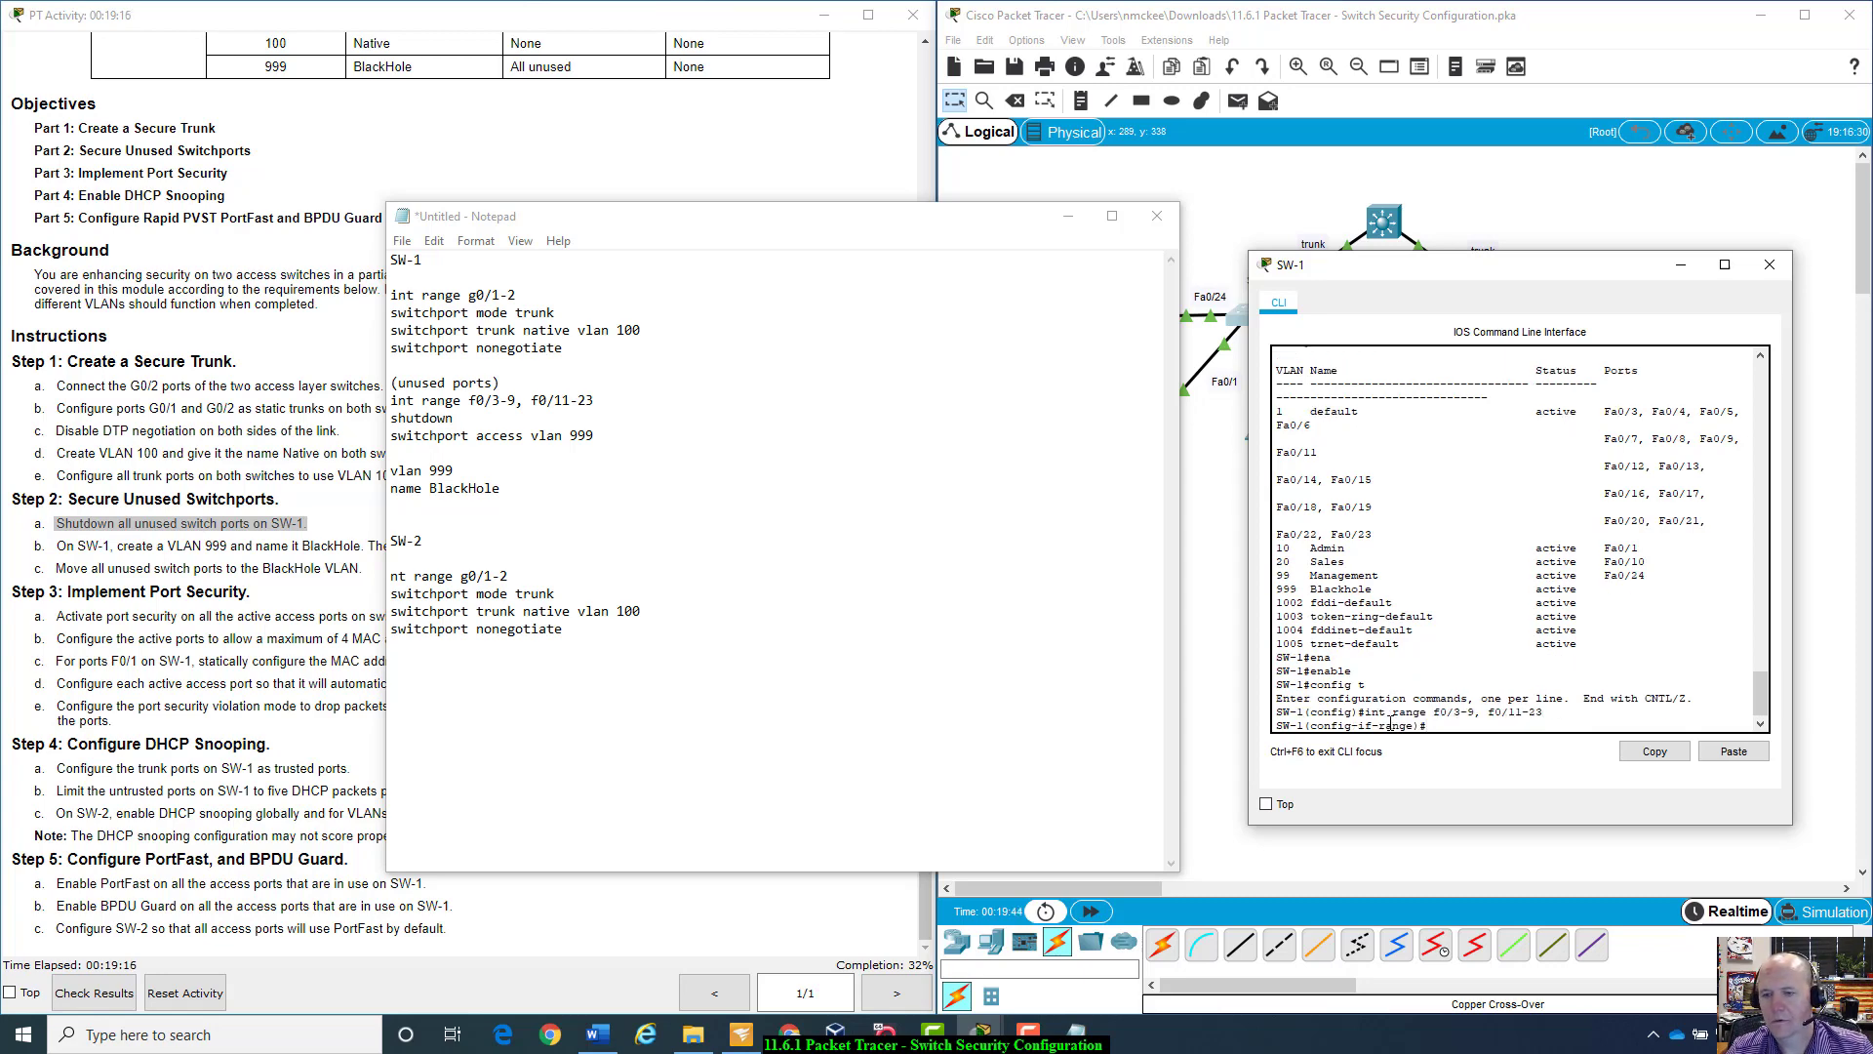
# Step: Move the selected SW-1 ports to the black hole VLAN with "switchport access vlan 999"
pyautogui.write('sw')
pyautogui.press('Tab')
pyautogui.write('acc')
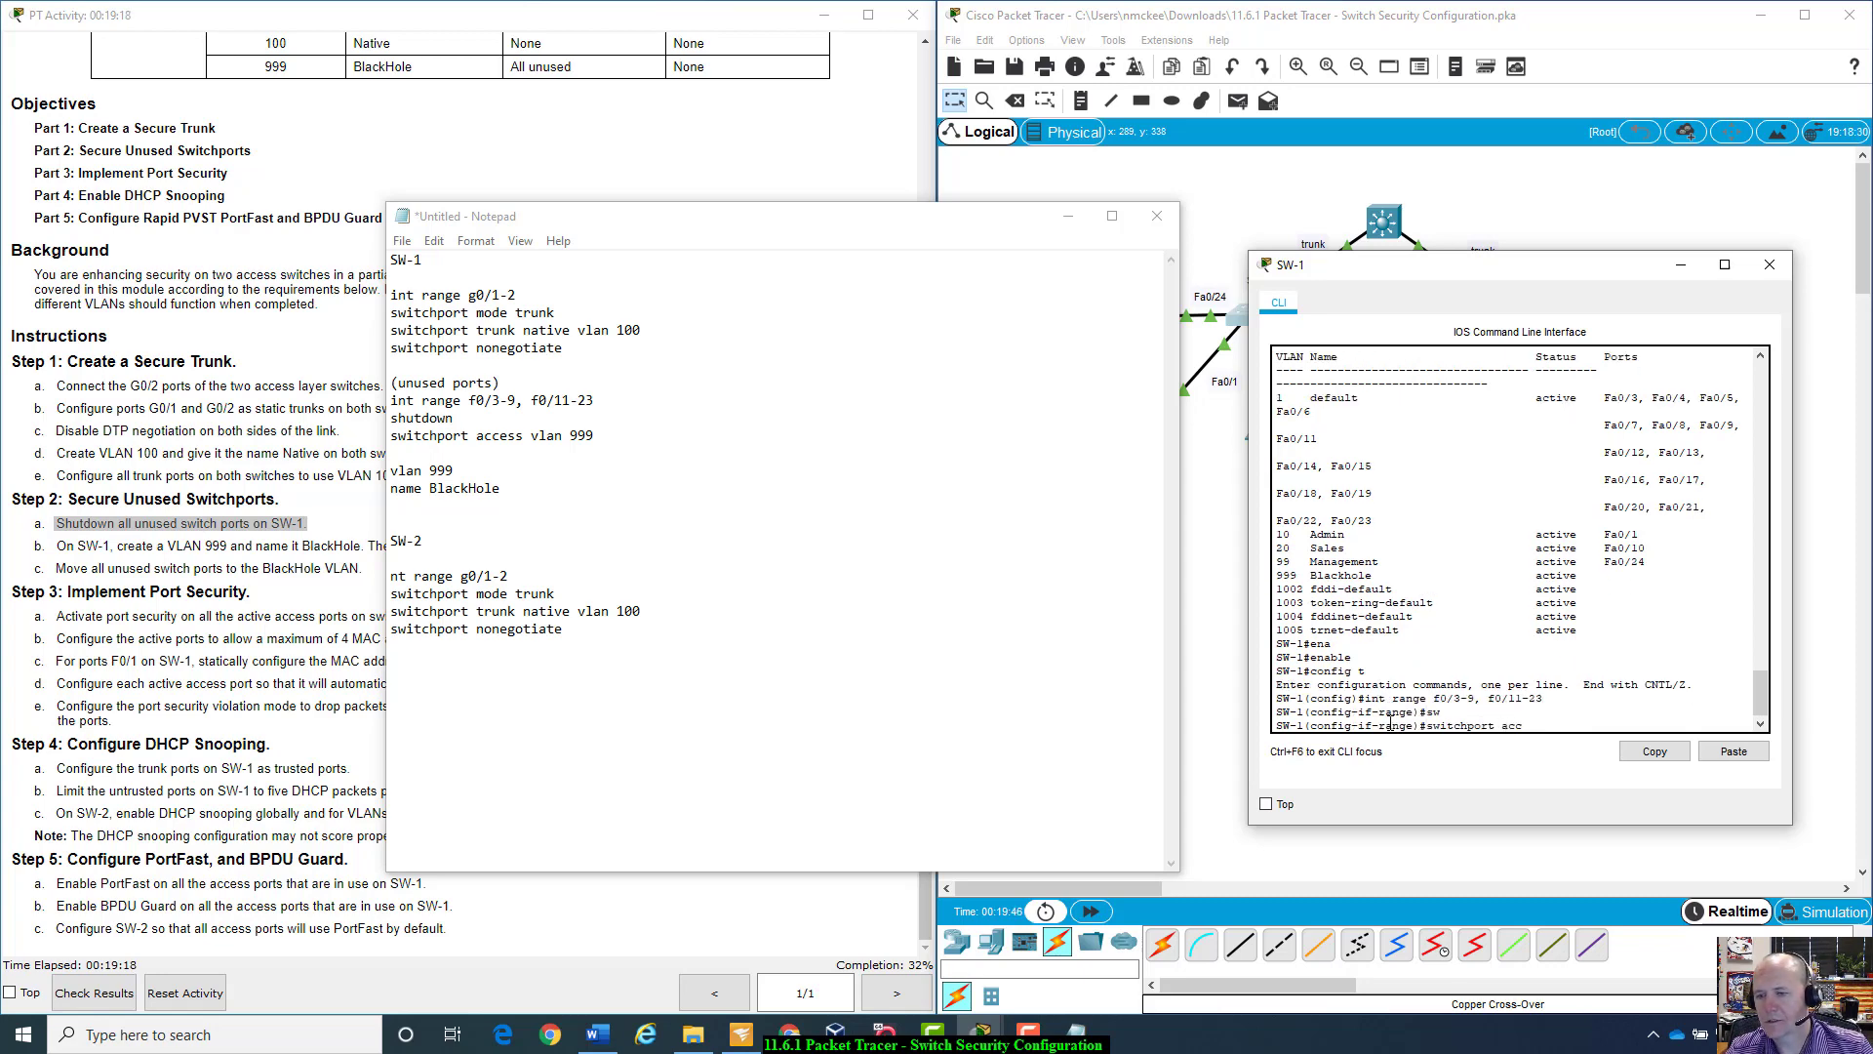
pyautogui.write('ess vl')
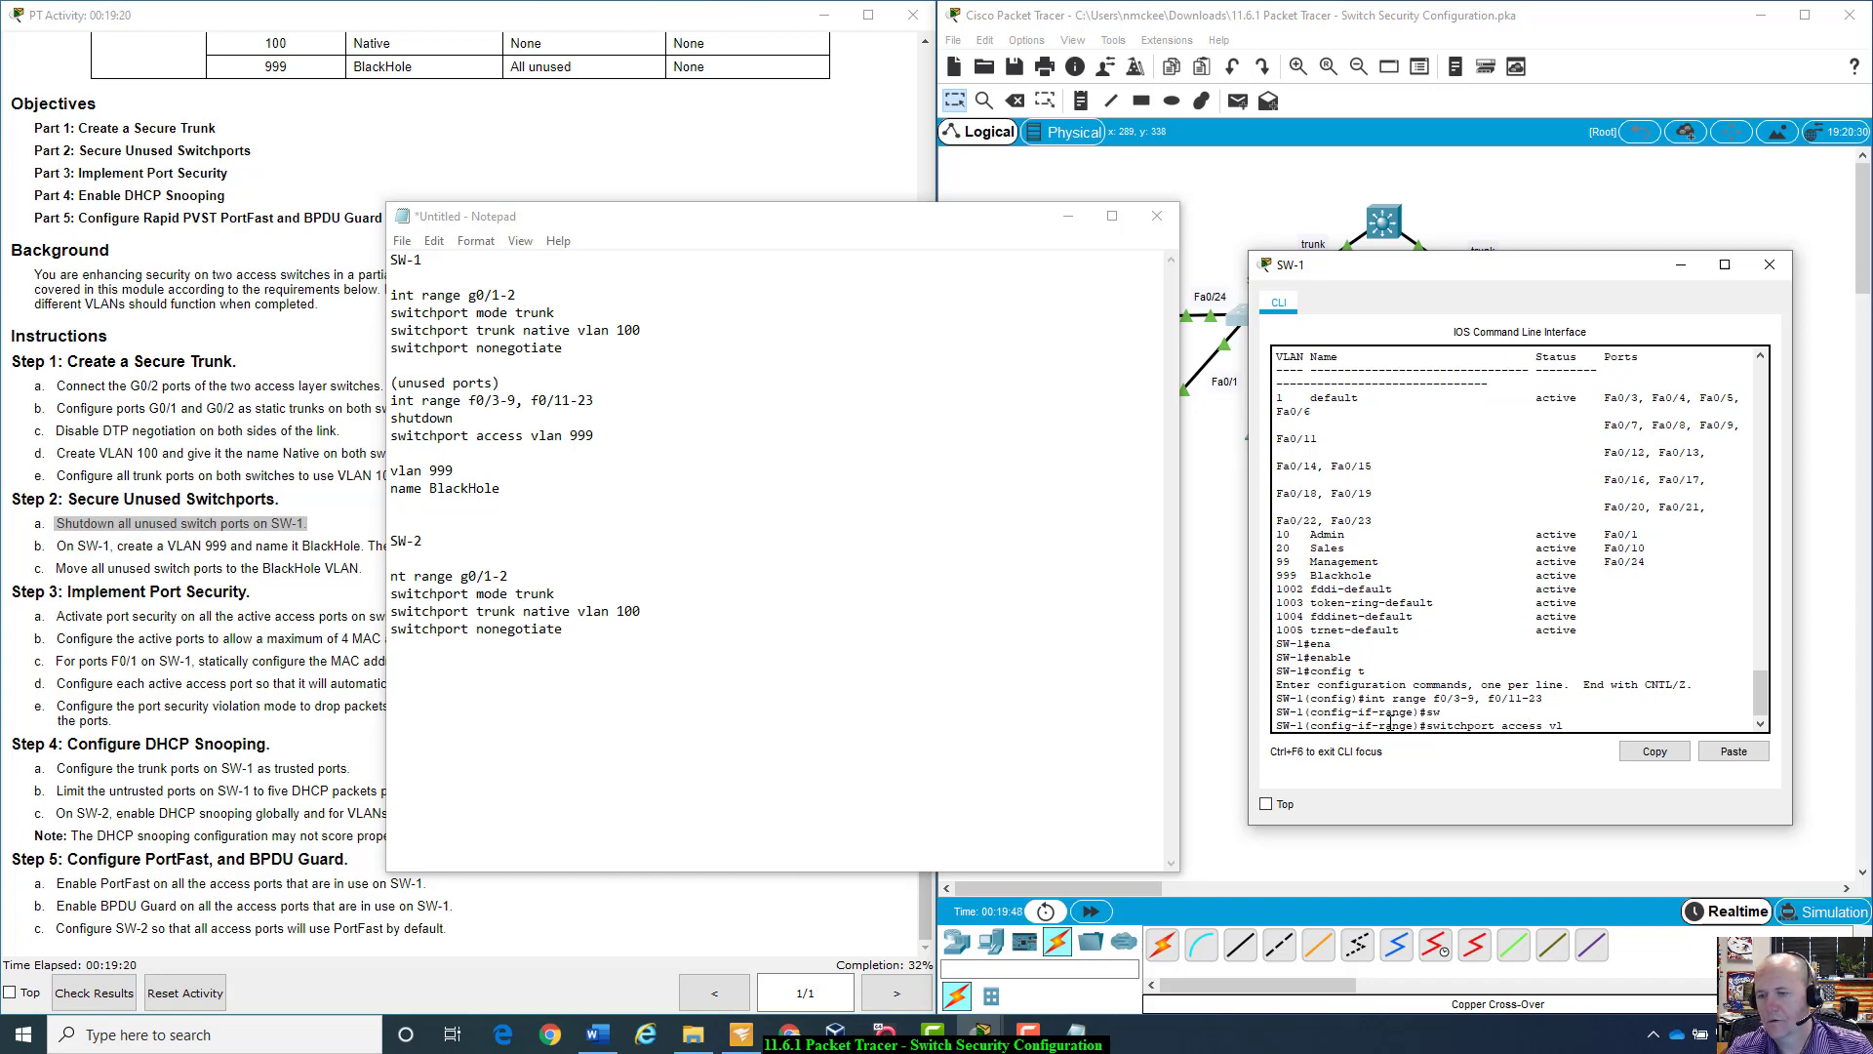
pyautogui.write('an 999')
pyautogui.press('Return')
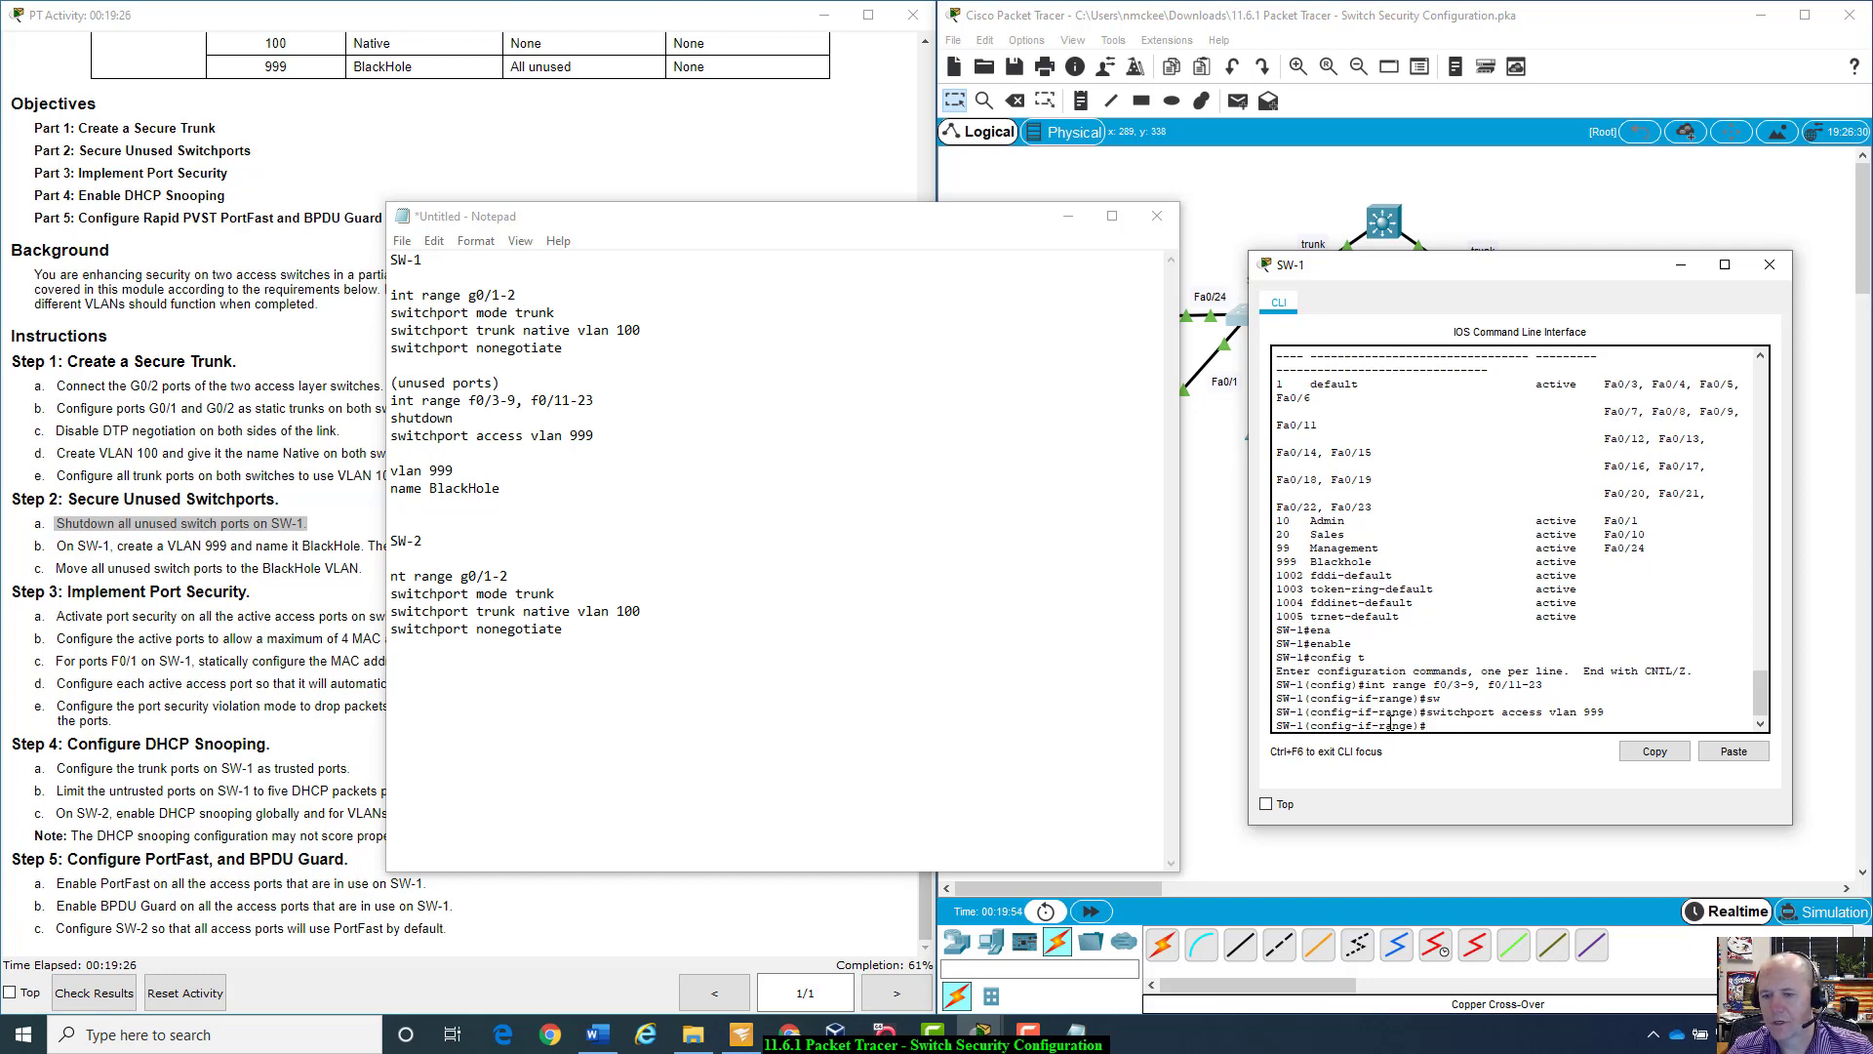
# Step: Exit to privileged EXEC mode on SW-1 and list the VLAN port assignments with "show vlan brief"
pyautogui.write('exit')
pyautogui.press('Return')
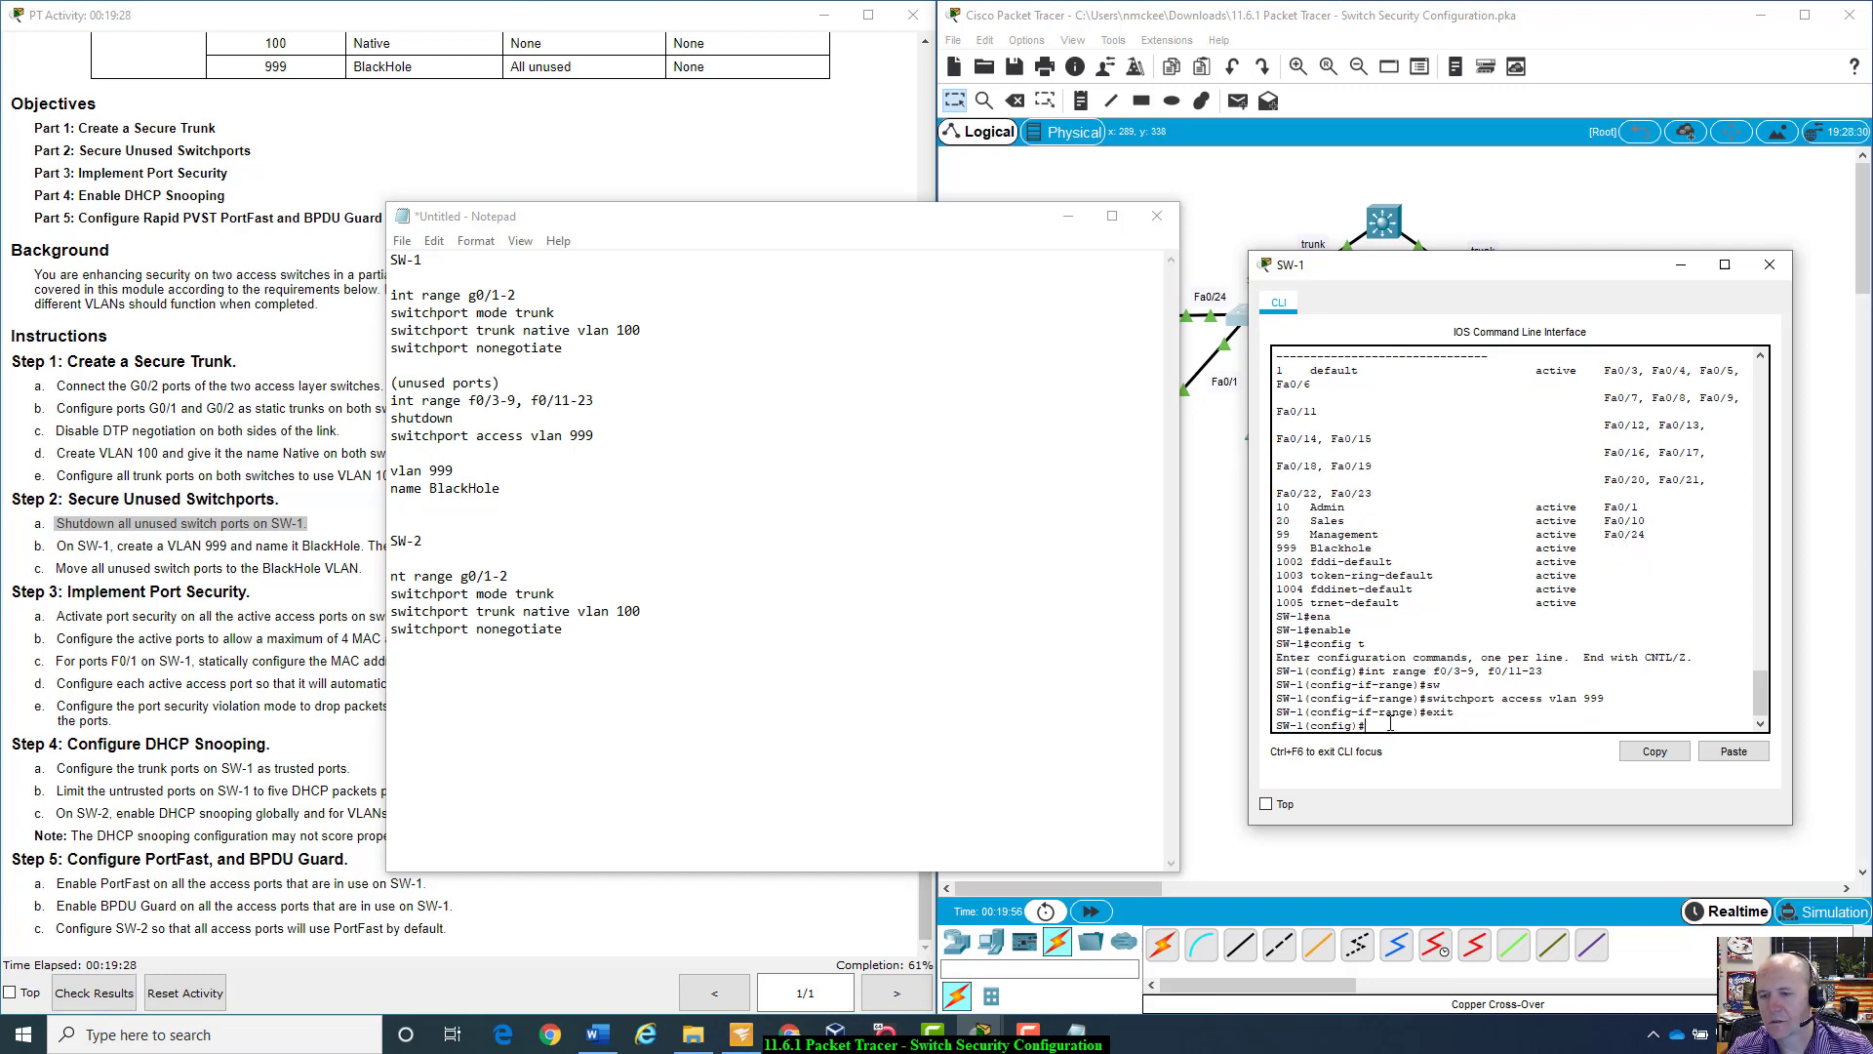
pyautogui.write('exit')
pyautogui.press('Return')
pyautogui.write('show vlan b')
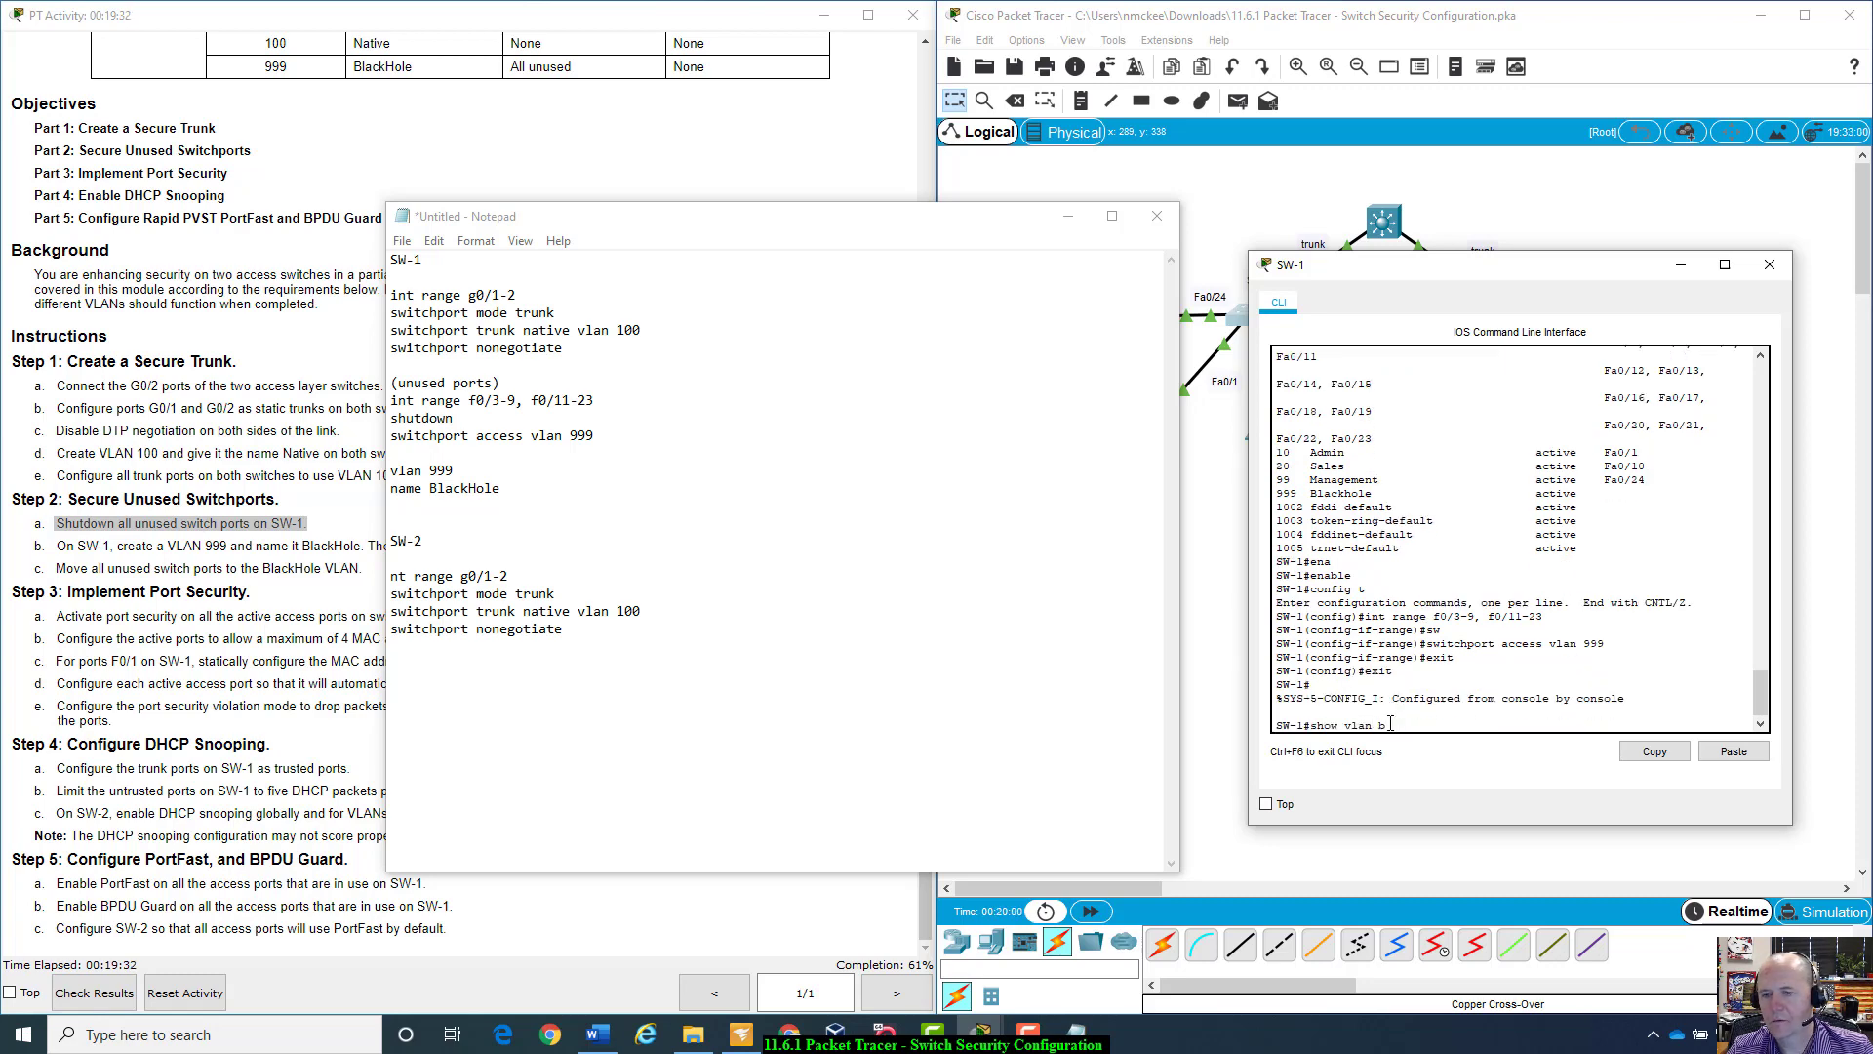
pyautogui.press('Tab')
pyautogui.press('Return')
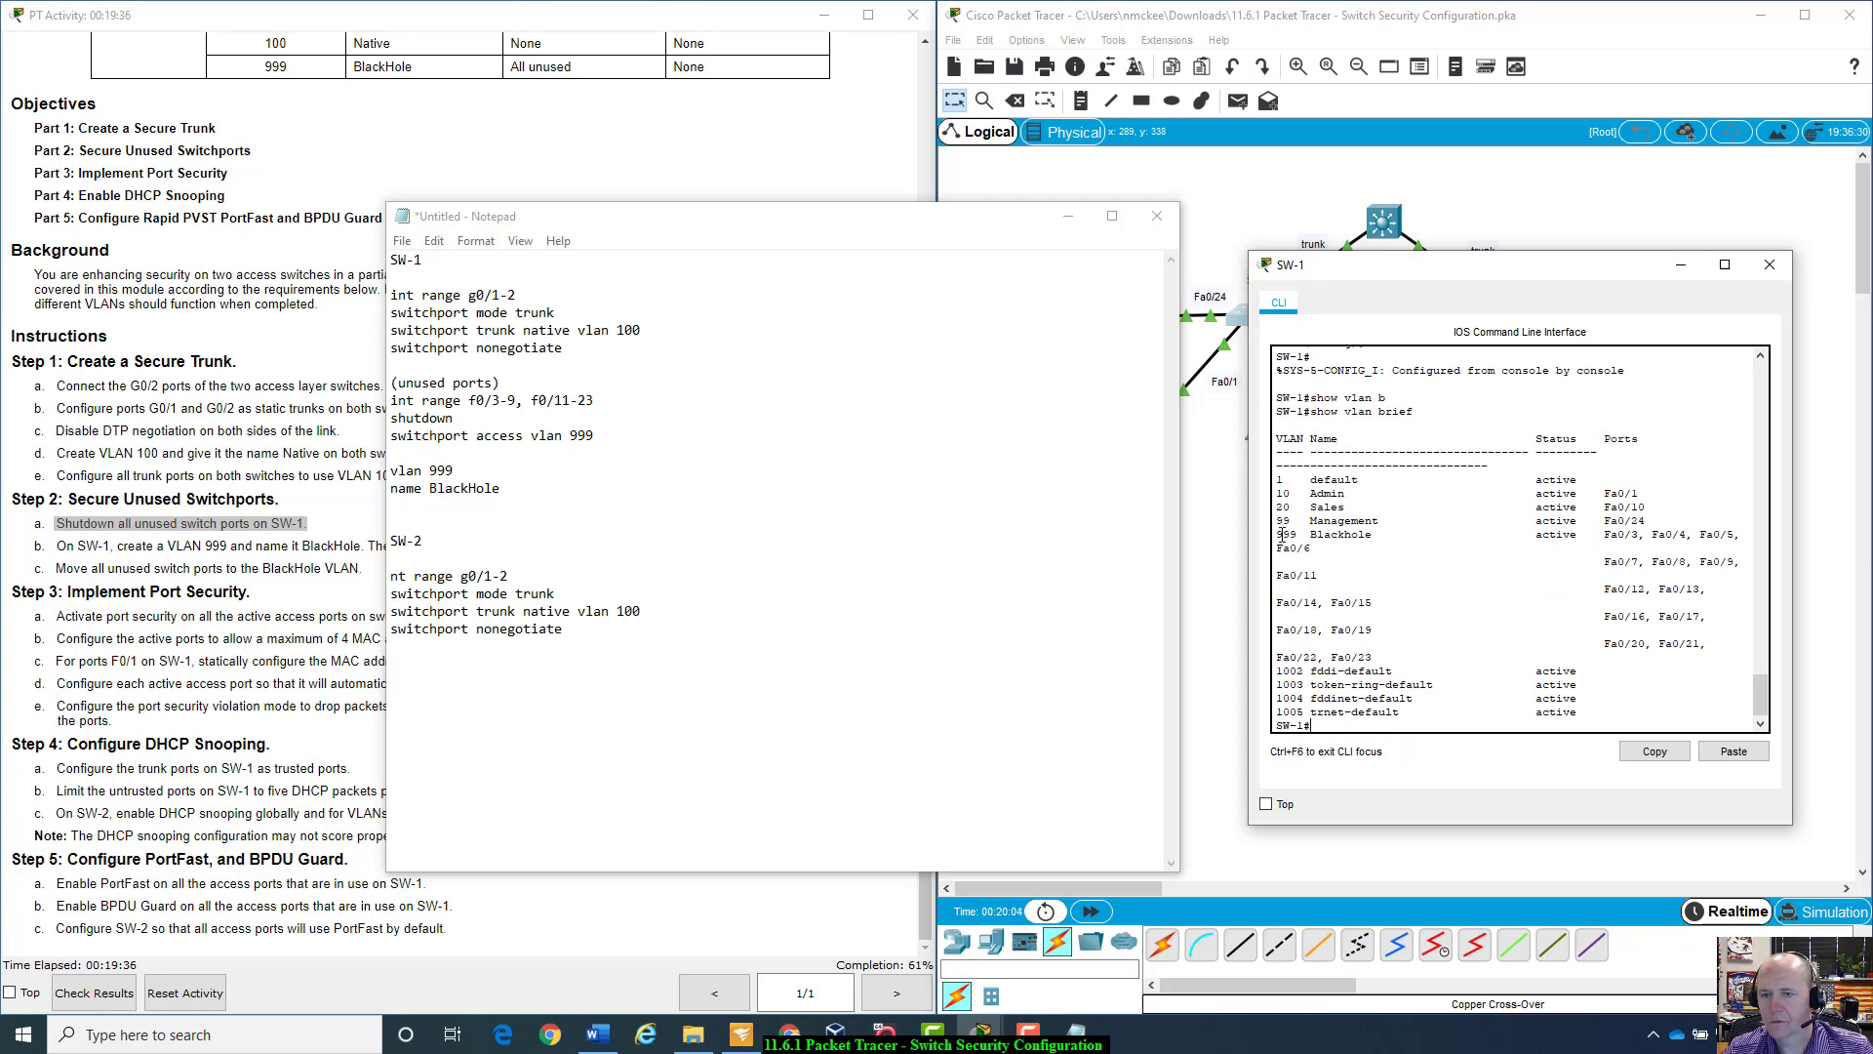
# Step: Compare the default and VLAN 999 port assignments in SW-1's current and earlier "show vlan brief" listings
pyautogui.moveTo(1278, 480); pyautogui.dragTo(1595, 480)
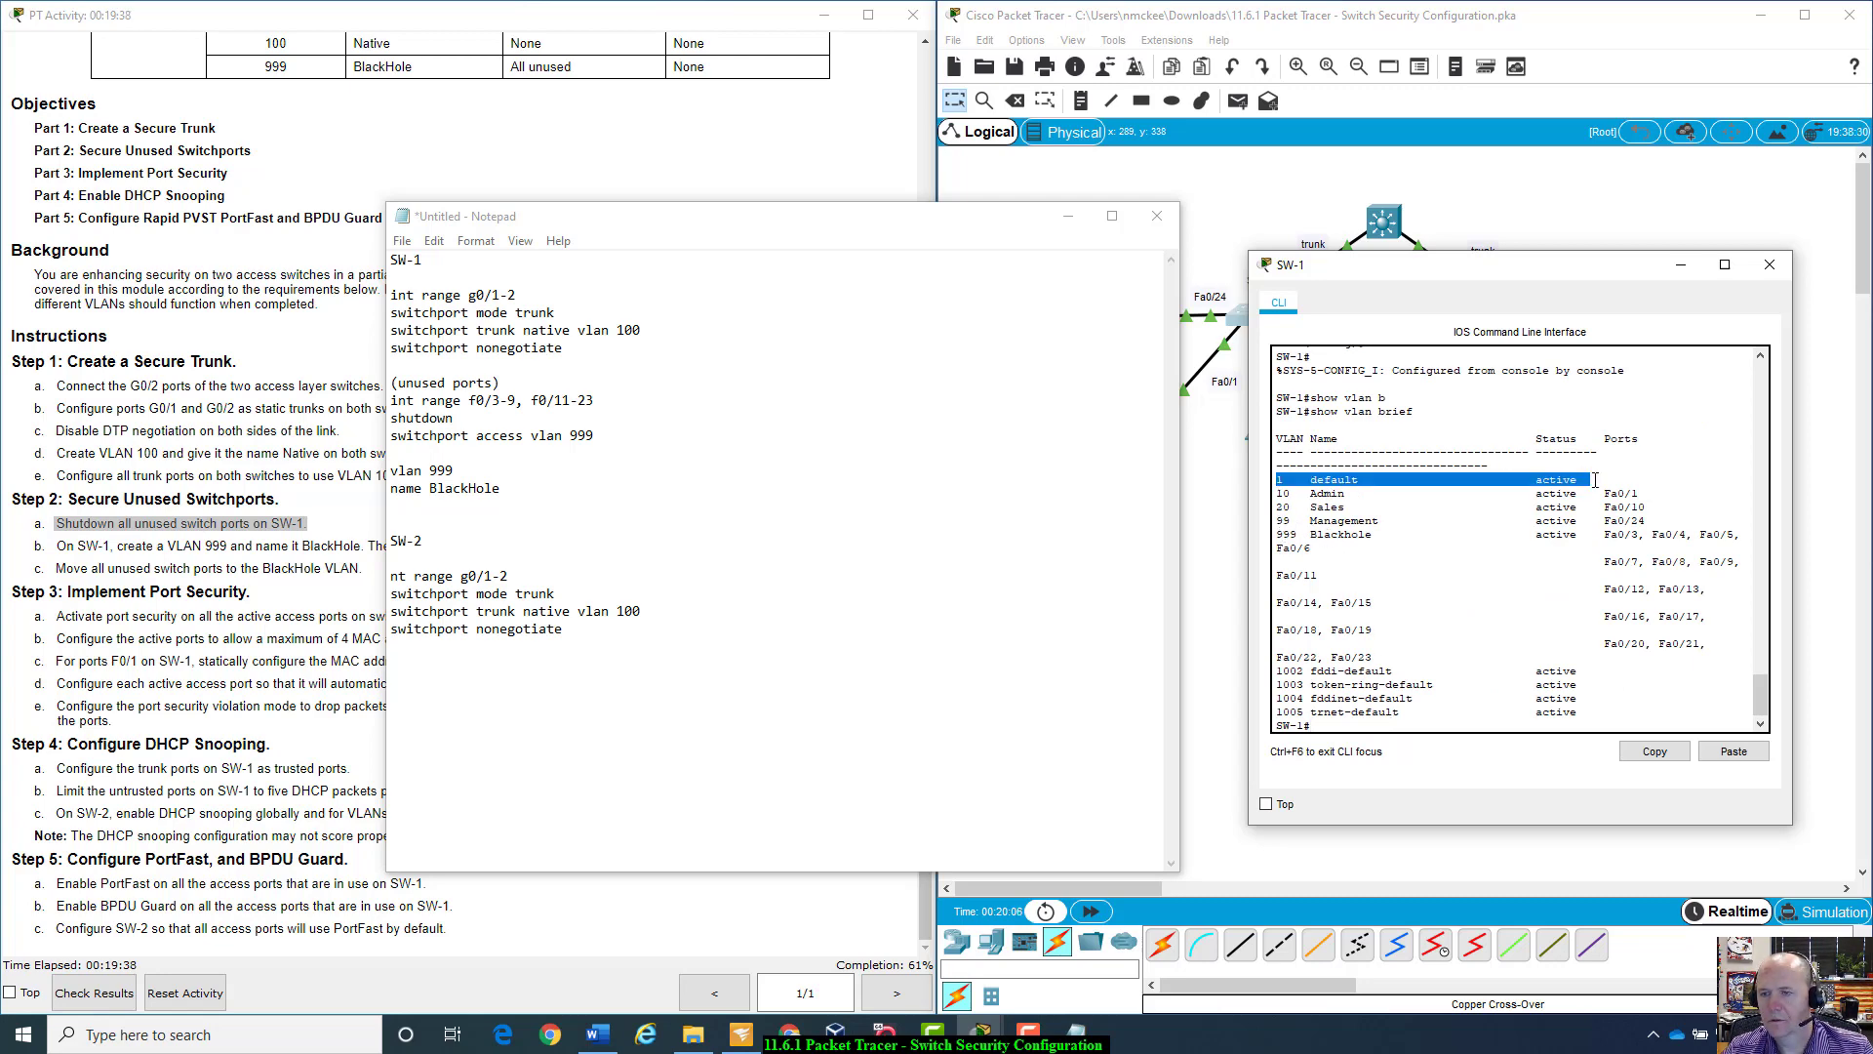
pyautogui.scroll(10, 1520, 491)
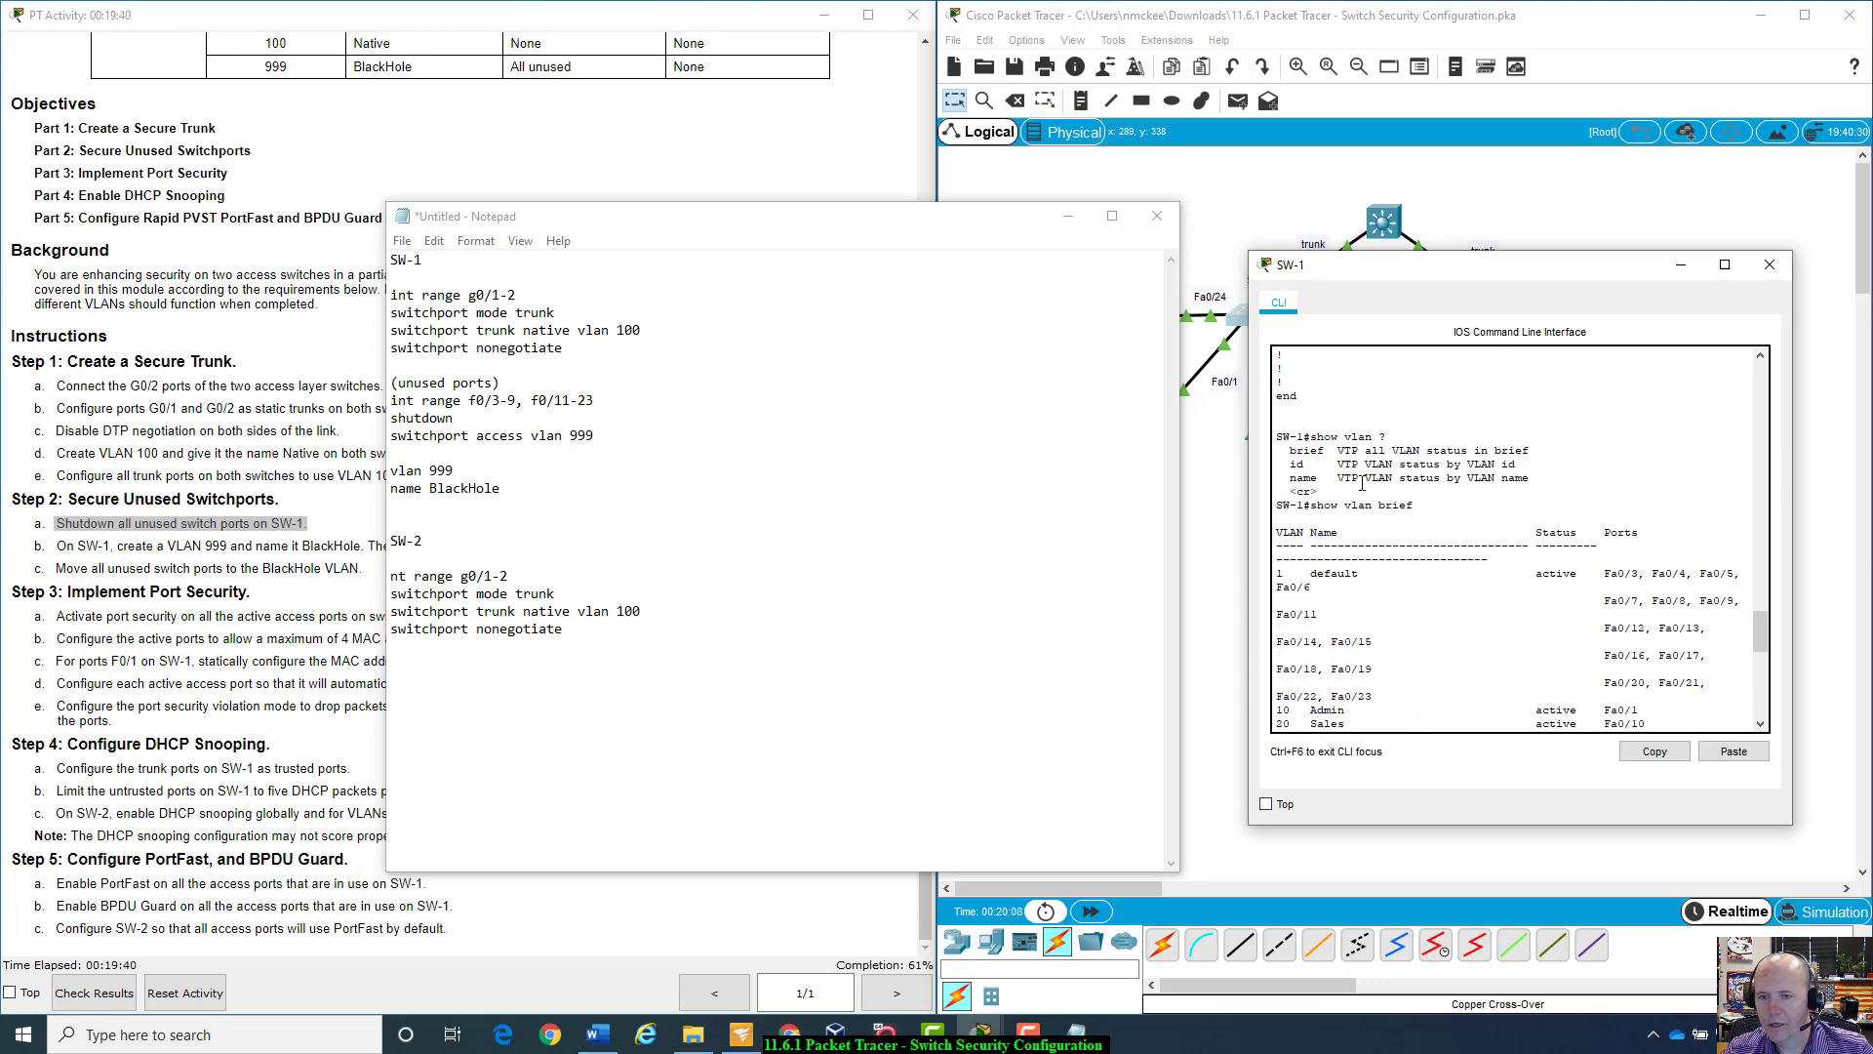
pyautogui.moveTo(1276, 574); pyautogui.dragTo(1725, 688)
pyautogui.scroll(-10, 1522, 624)
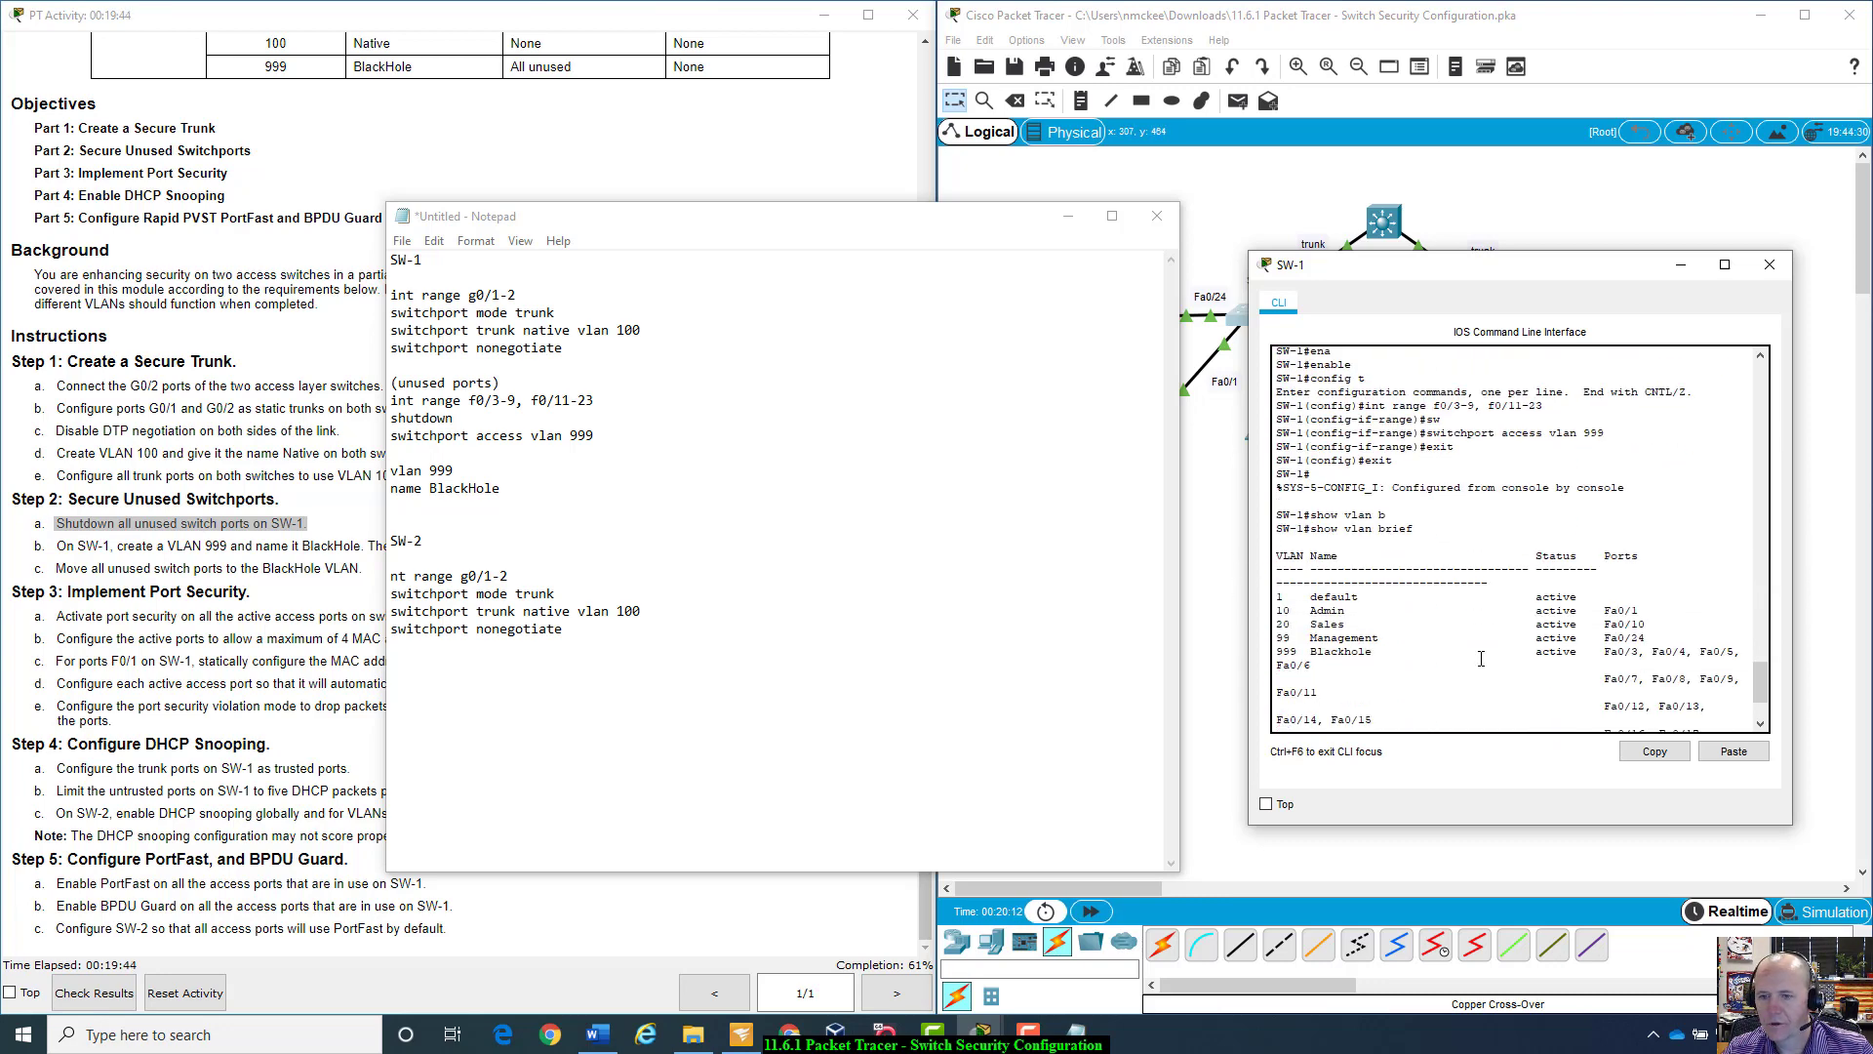
pyautogui.scroll(-2, 1329, 620)
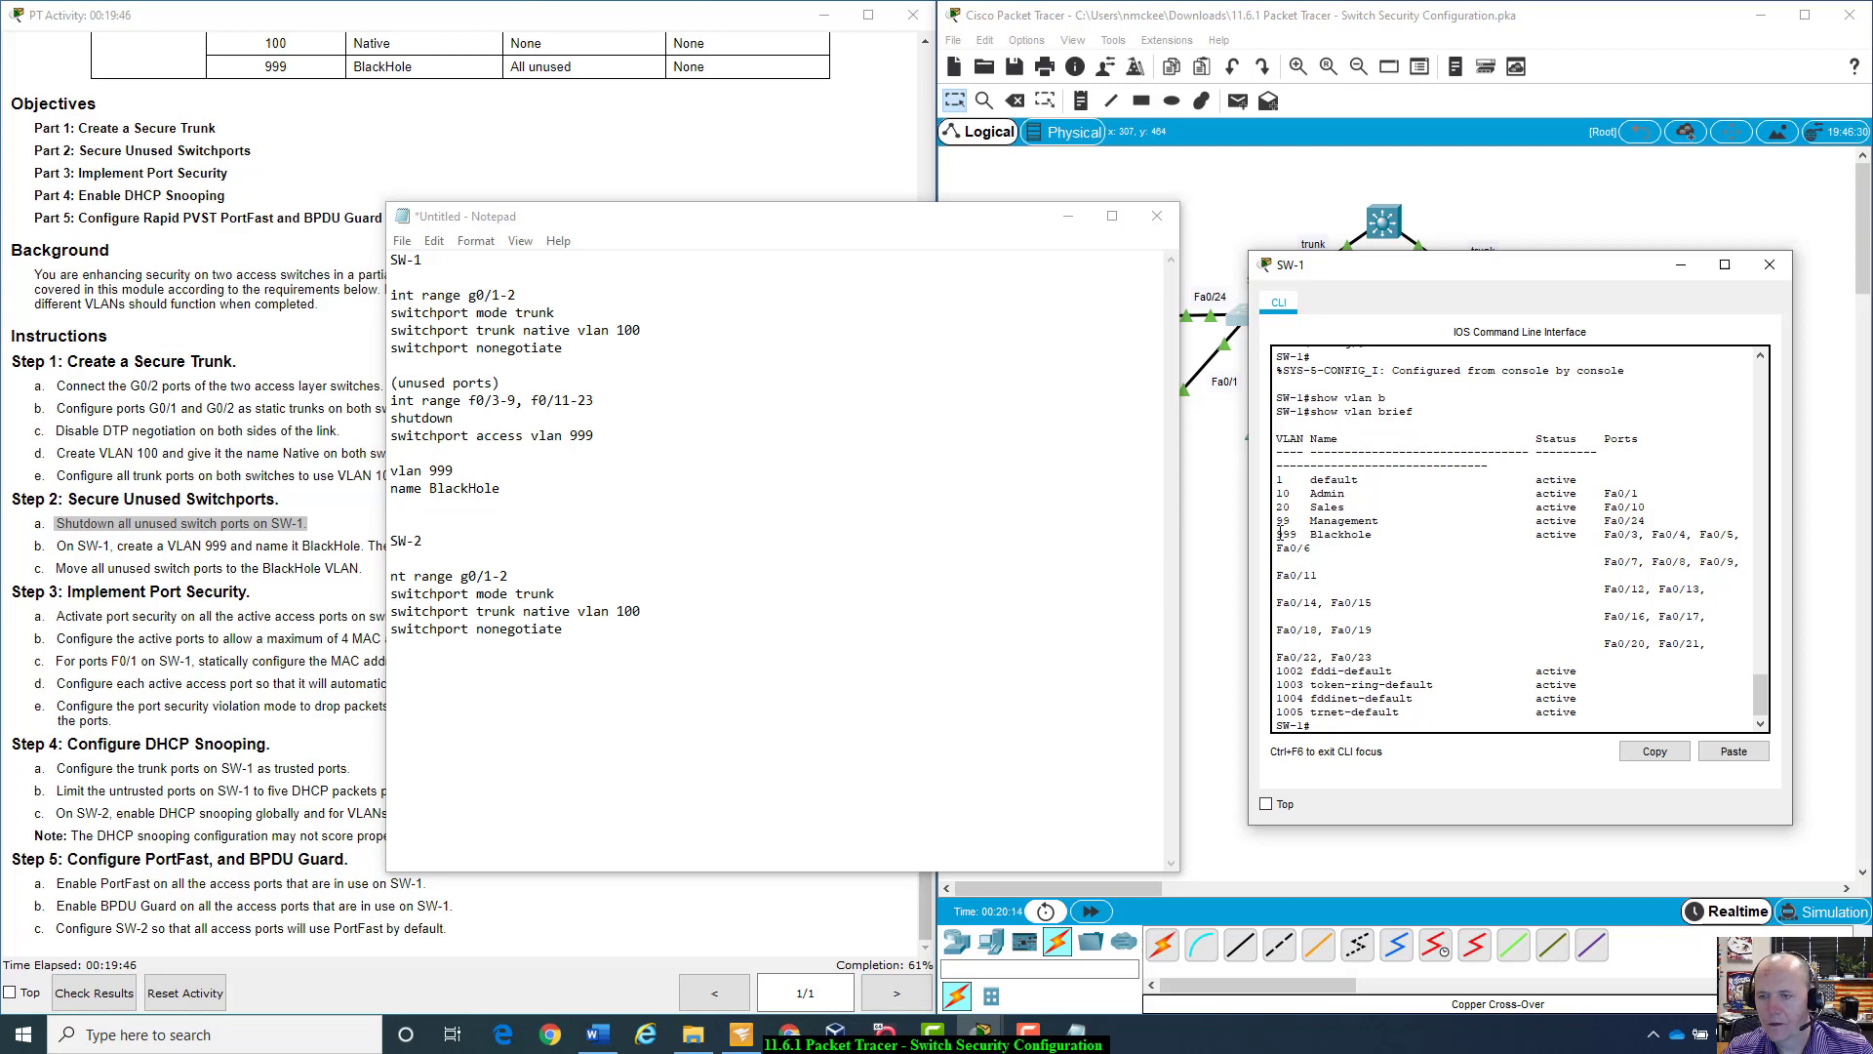
pyautogui.moveTo(1281, 534); pyautogui.dragTo(1373, 603)
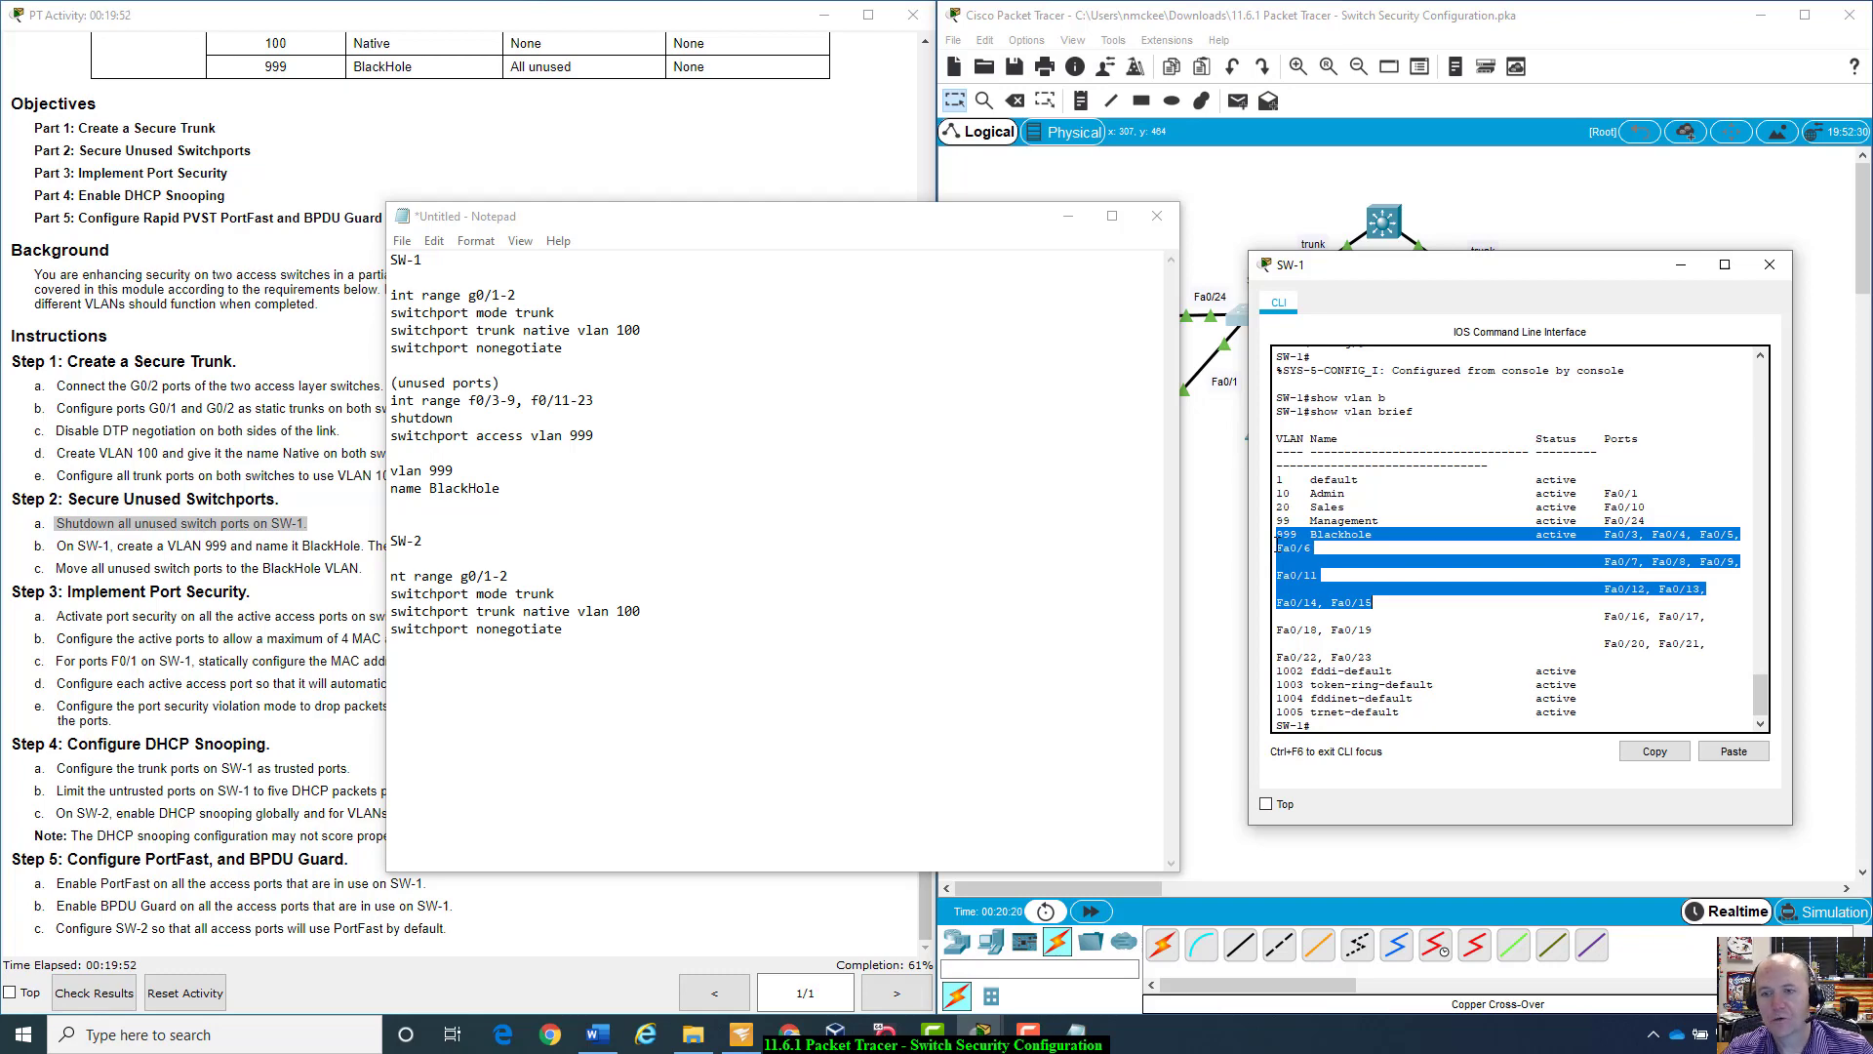
pyautogui.moveTo(1277, 535); pyautogui.dragTo(1694, 653)
pyautogui.click(1639, 683)
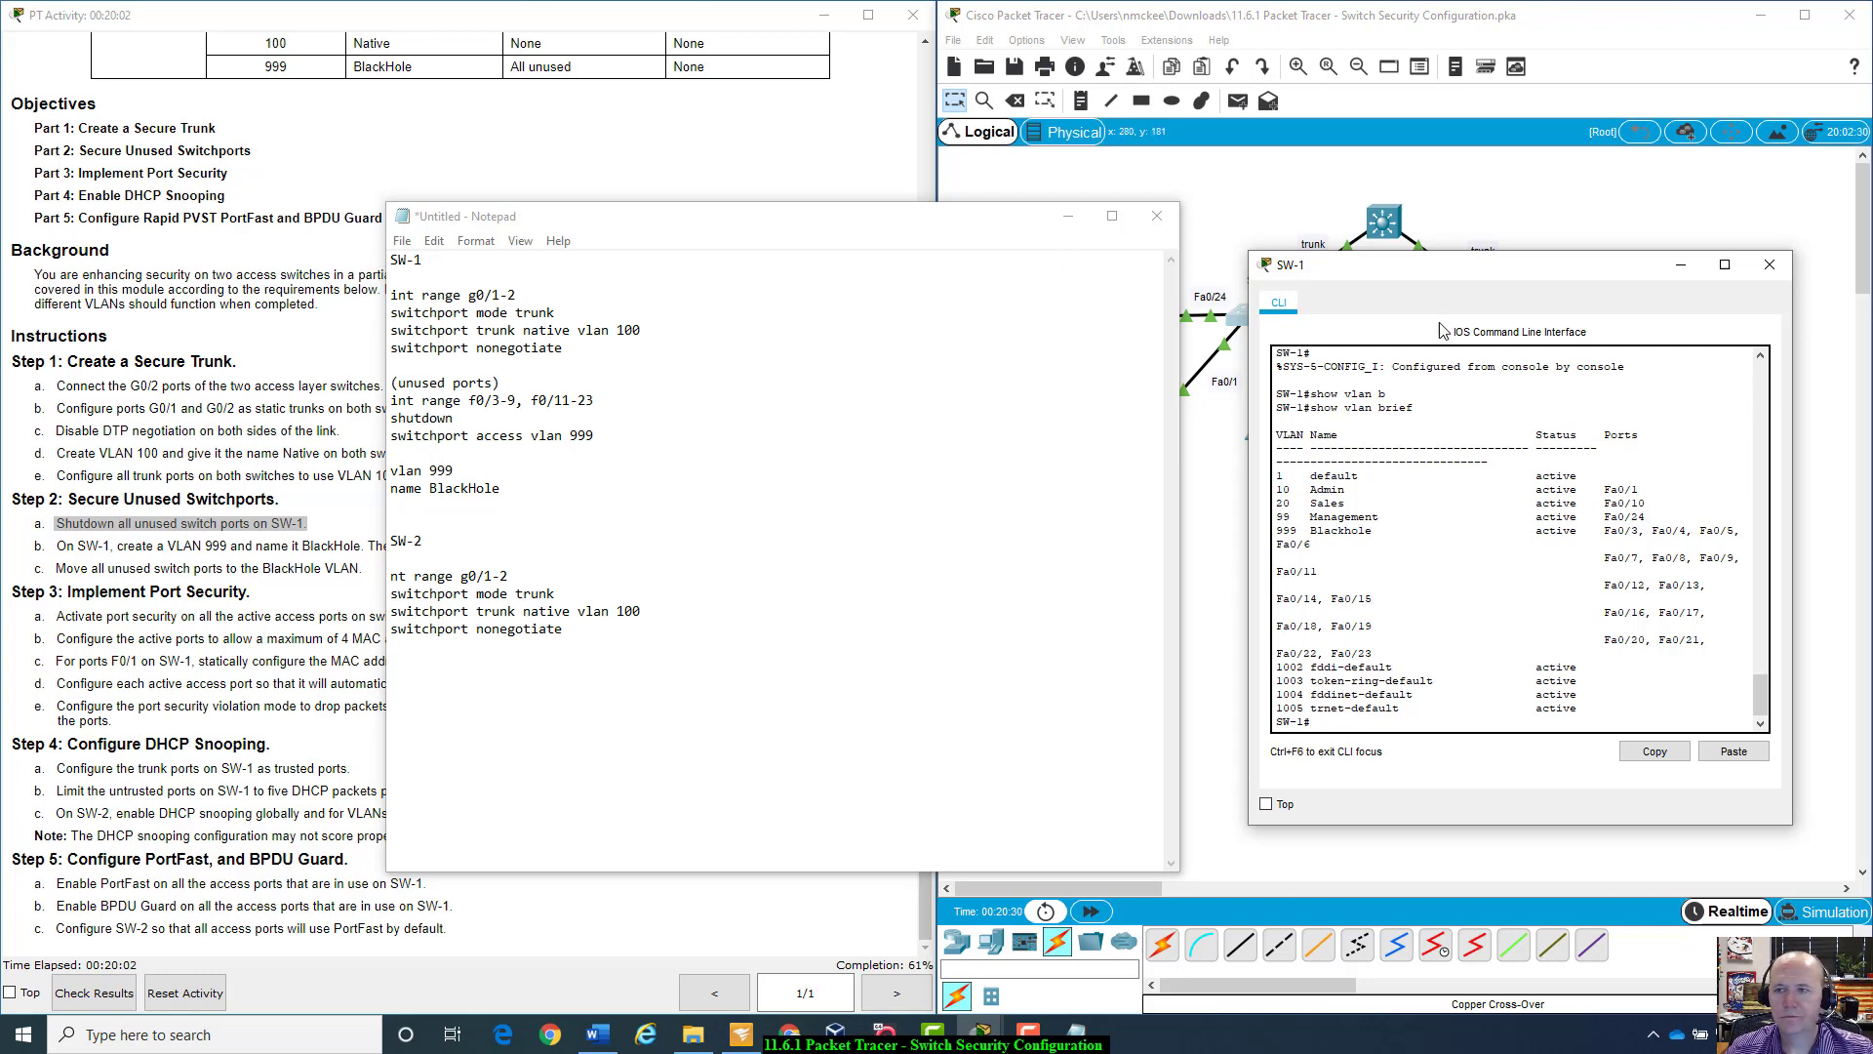
# Step: Close SW-1's window and move the notes off the instructions to highlight the task of moving unused ports to the BlackHole VLAN
pyautogui.click(1769, 265)
pyautogui.moveTo(964, 225); pyautogui.dragTo(1526, 235)
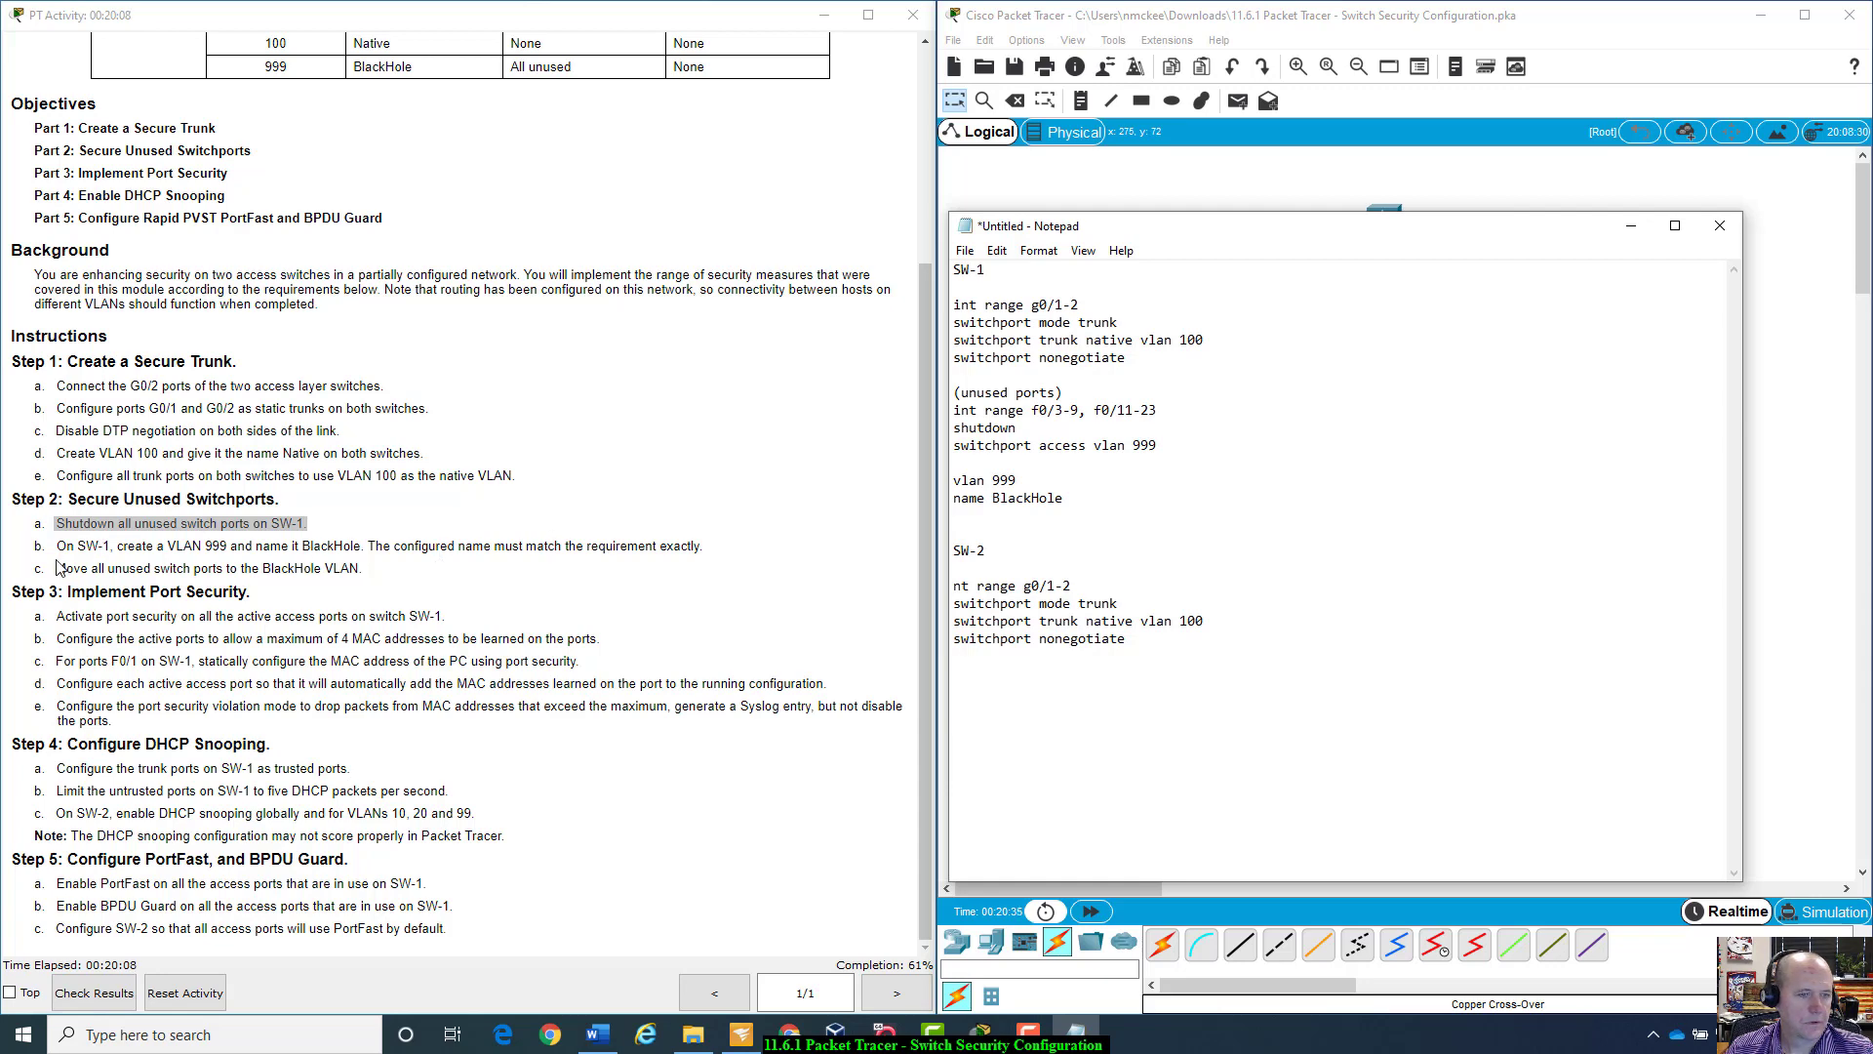
pyautogui.moveTo(57, 568); pyautogui.dragTo(369, 579)
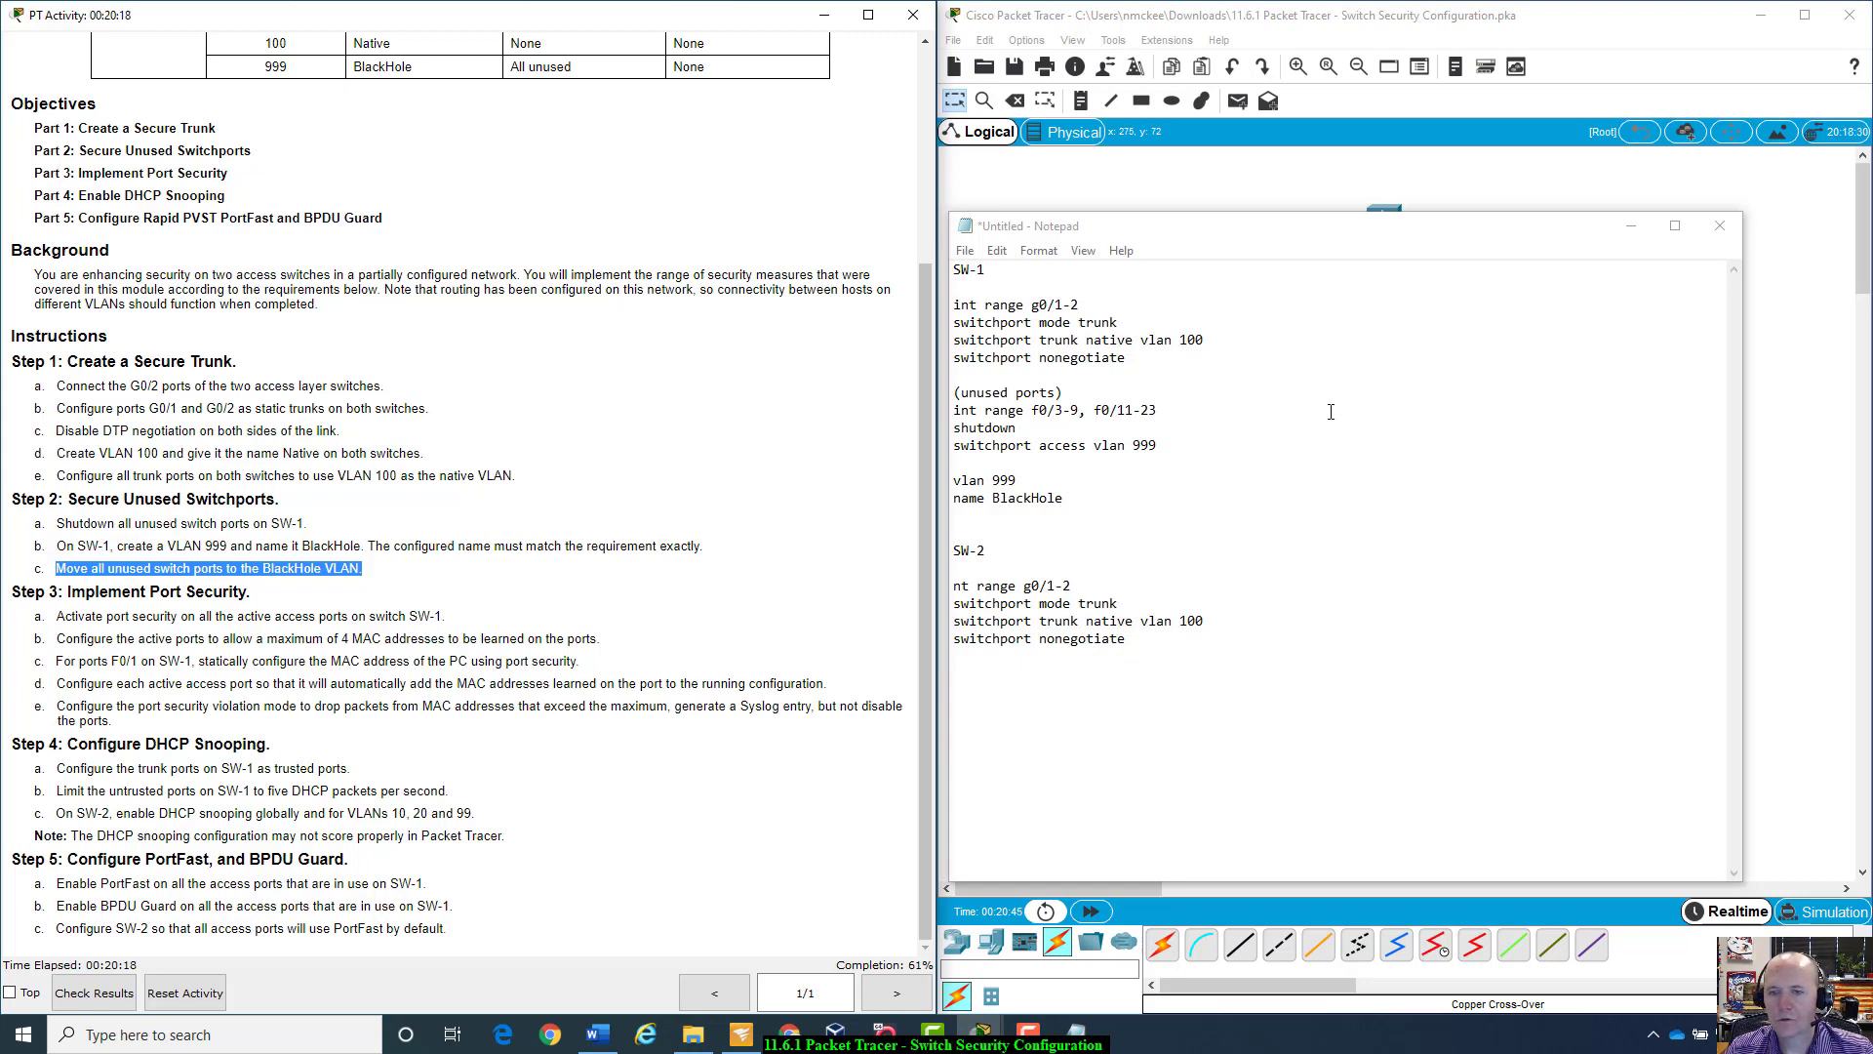
# Step: Add two blank lines above the SW-2 heading in the notes and reposition the notes window below the network topology
pyautogui.click(978, 524)
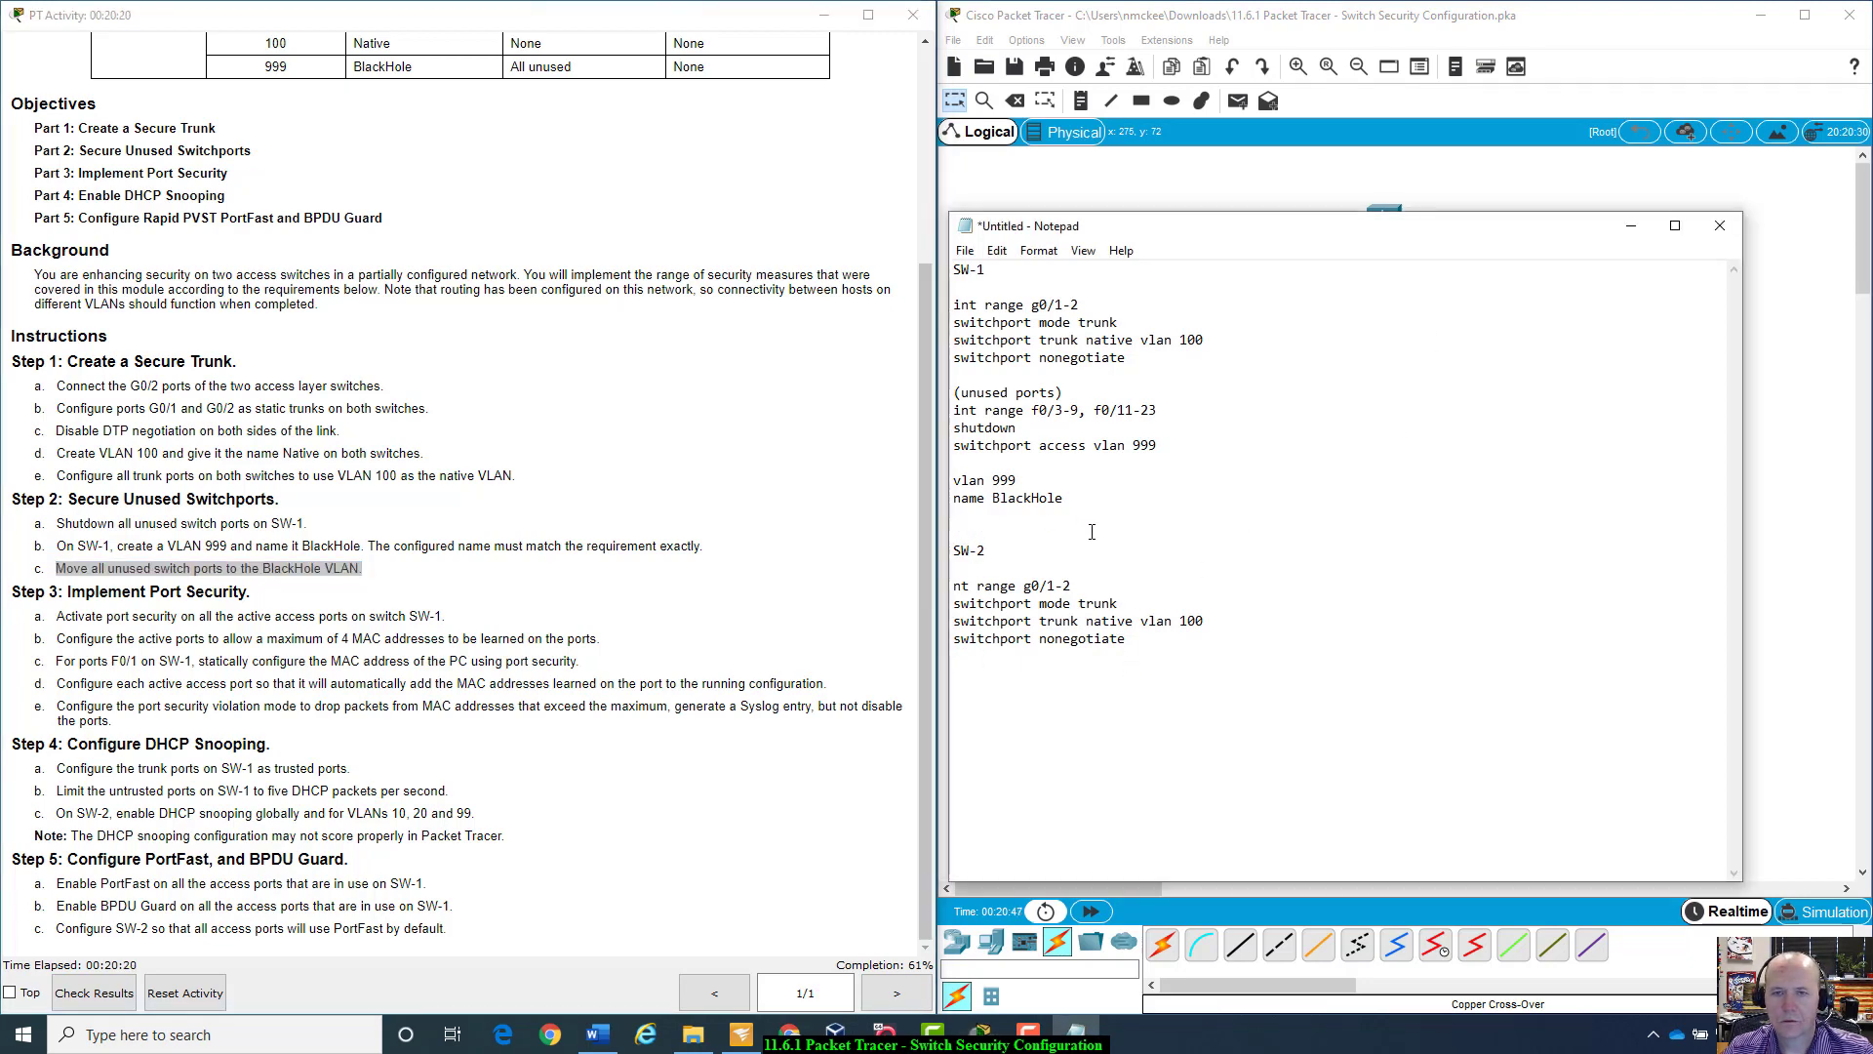
pyautogui.press('Return')
pyautogui.press('Return')
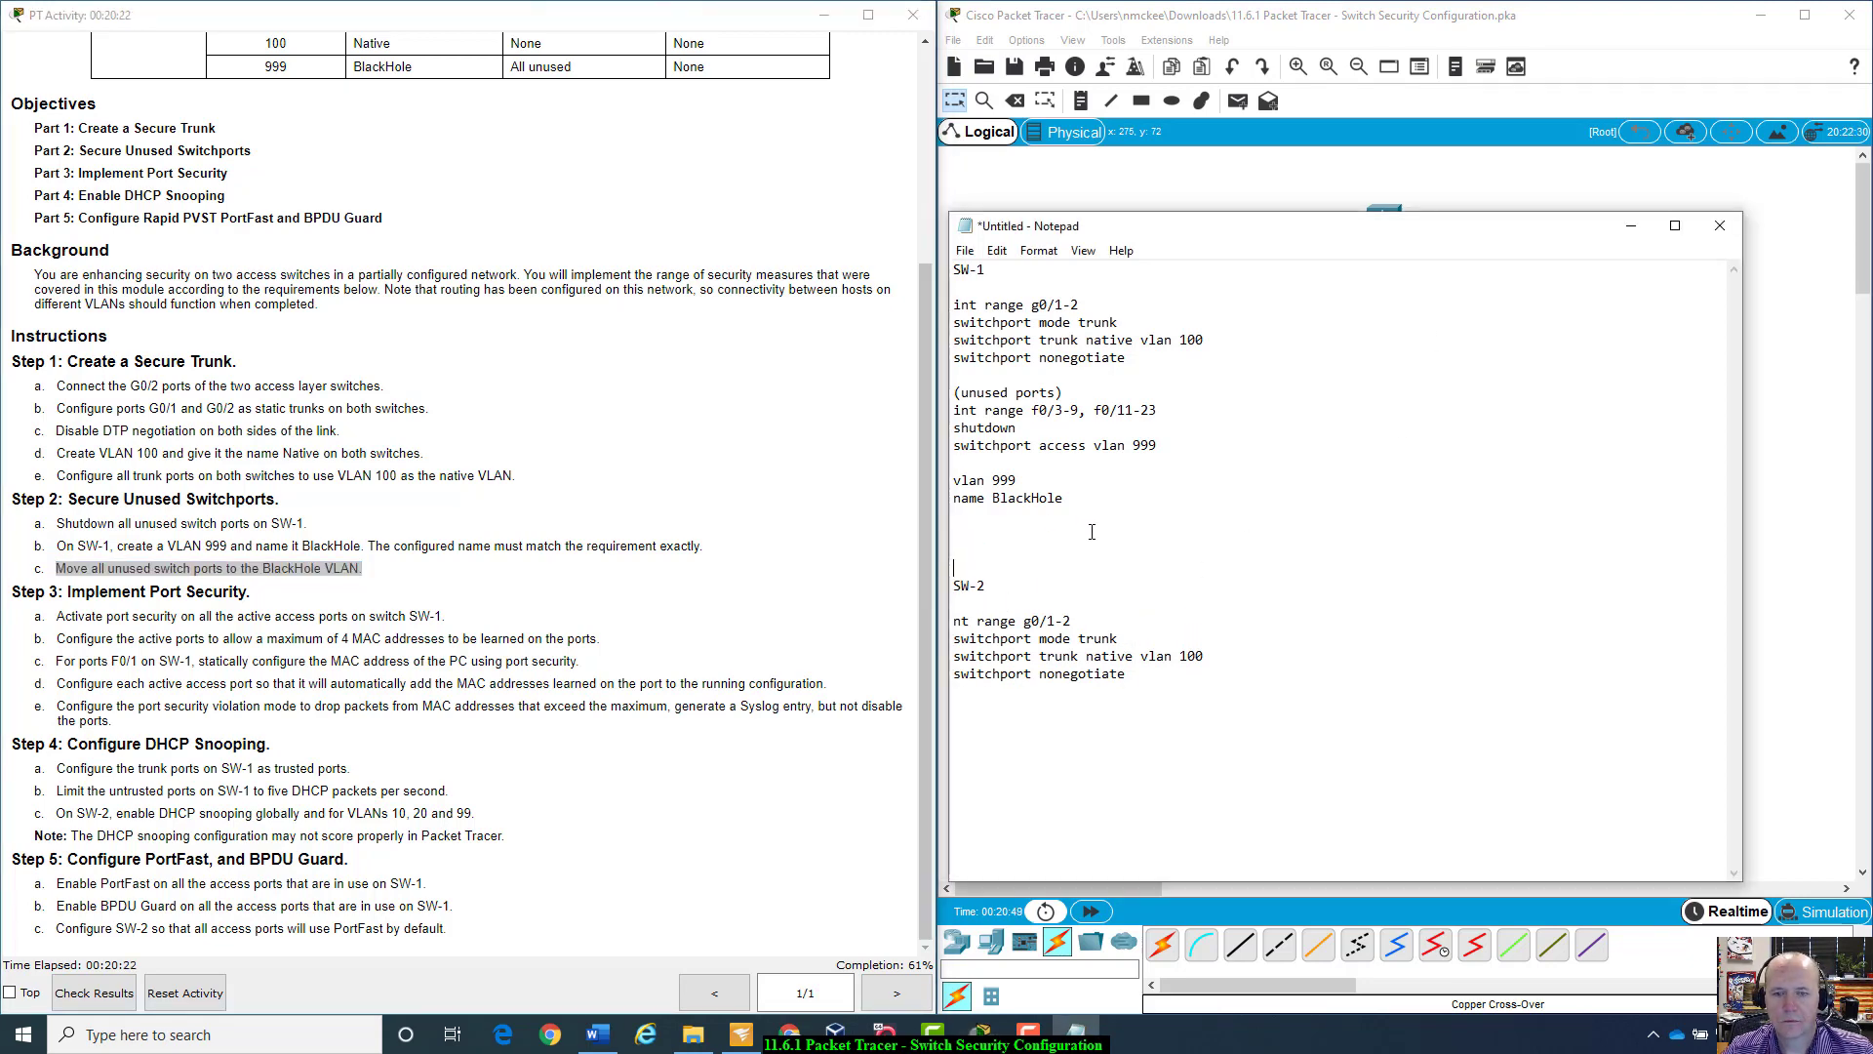
pyautogui.moveTo(1405, 244); pyautogui.dragTo(680, 341)
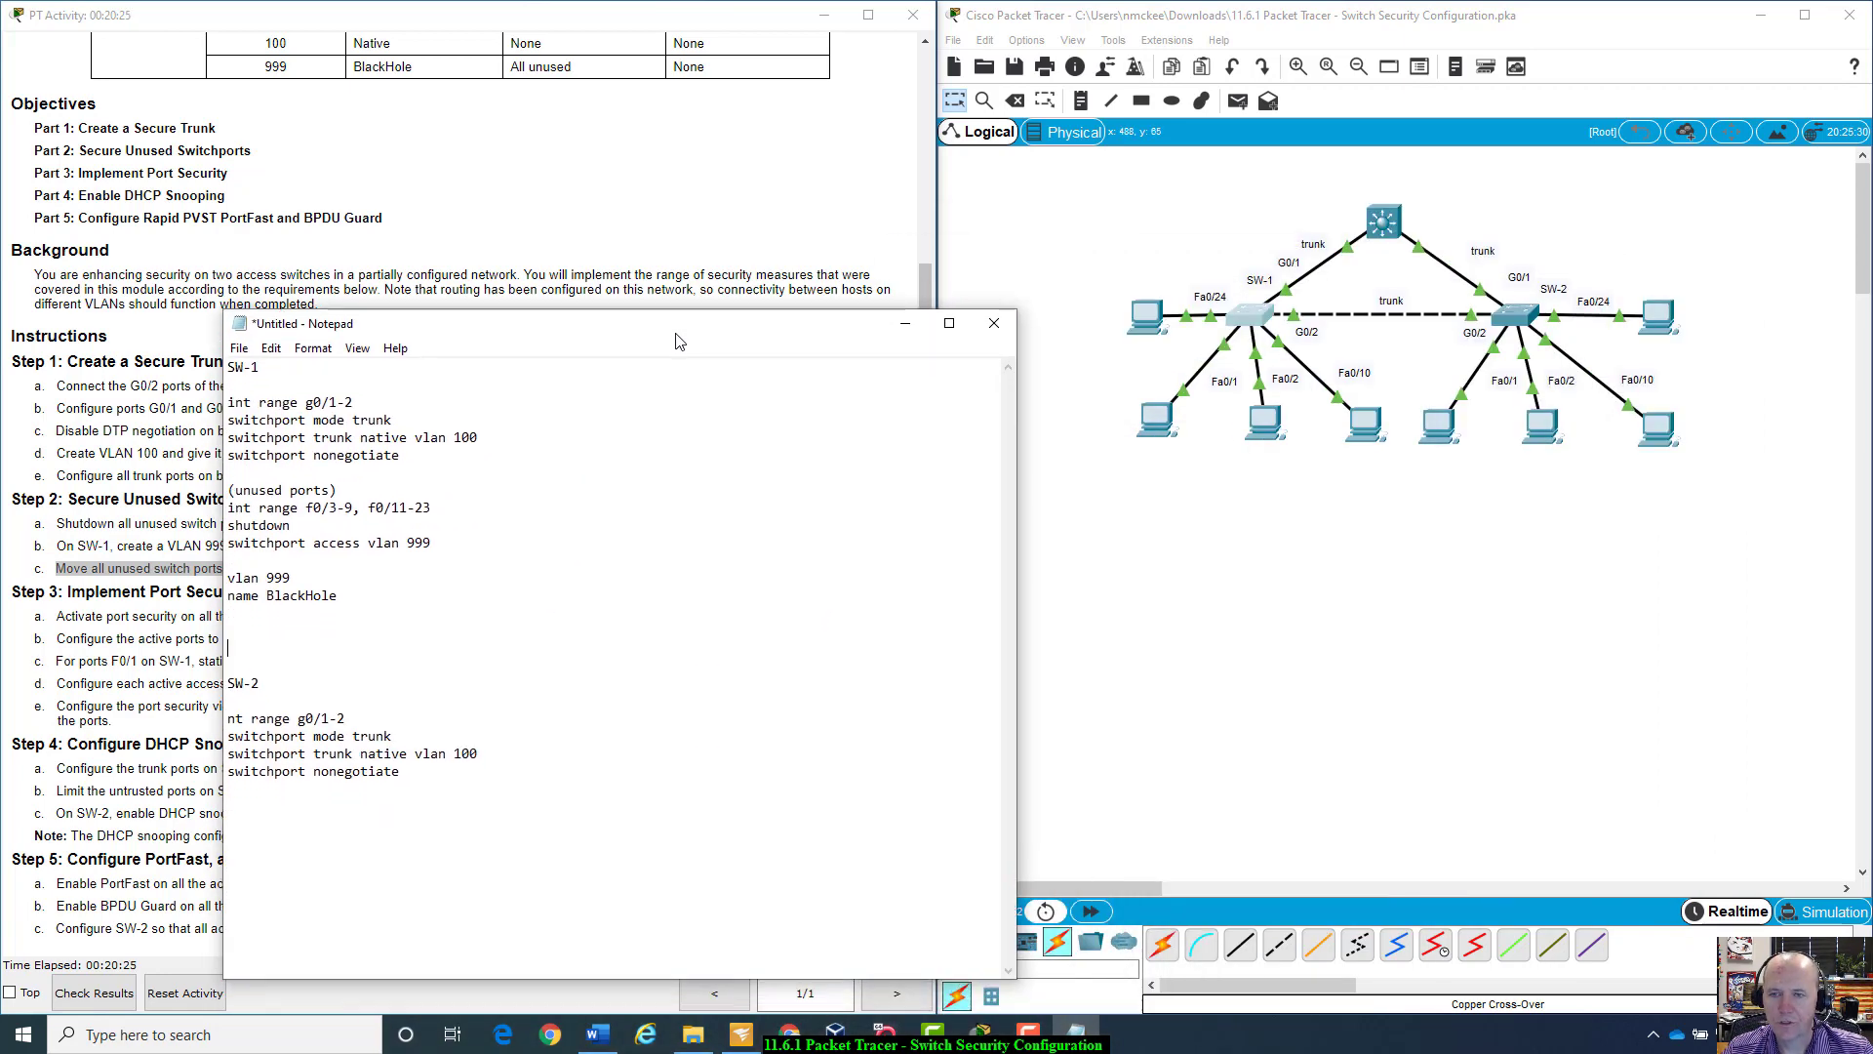
pyautogui.click(252, 643)
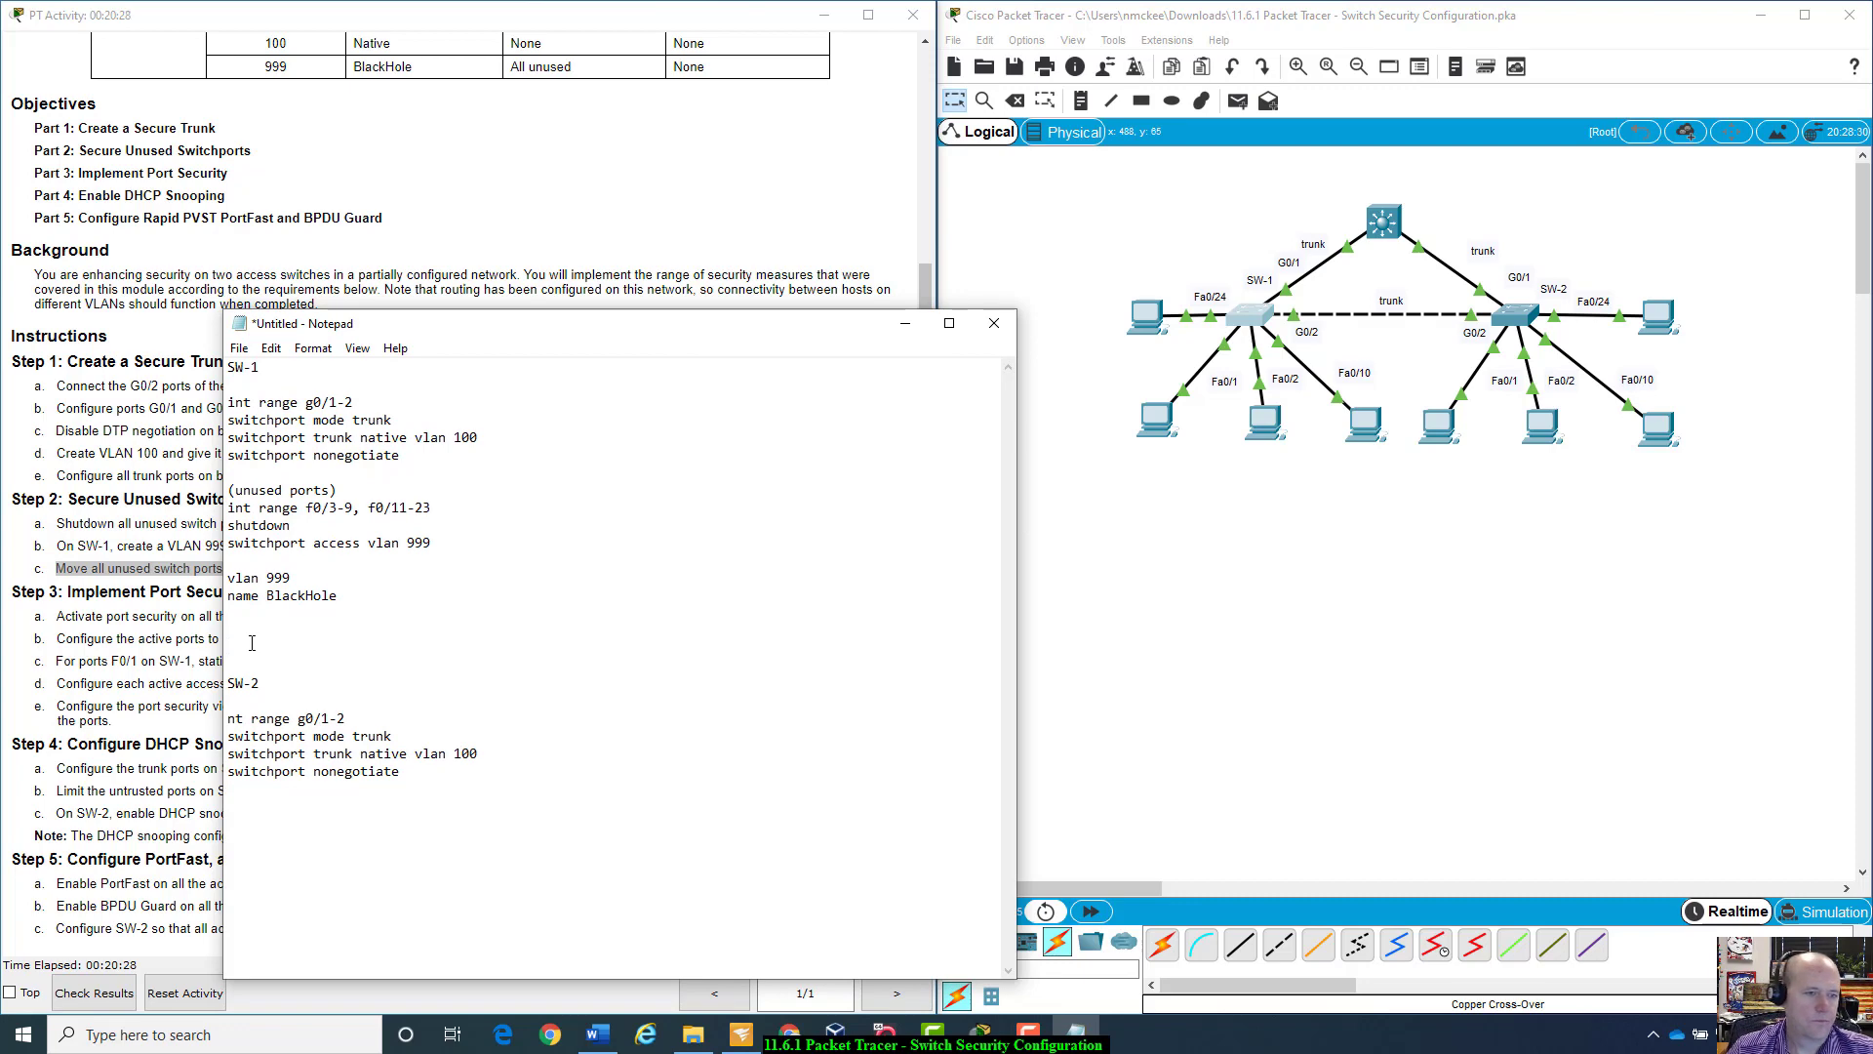
pyautogui.moveTo(485, 332); pyautogui.dragTo(958, 566)
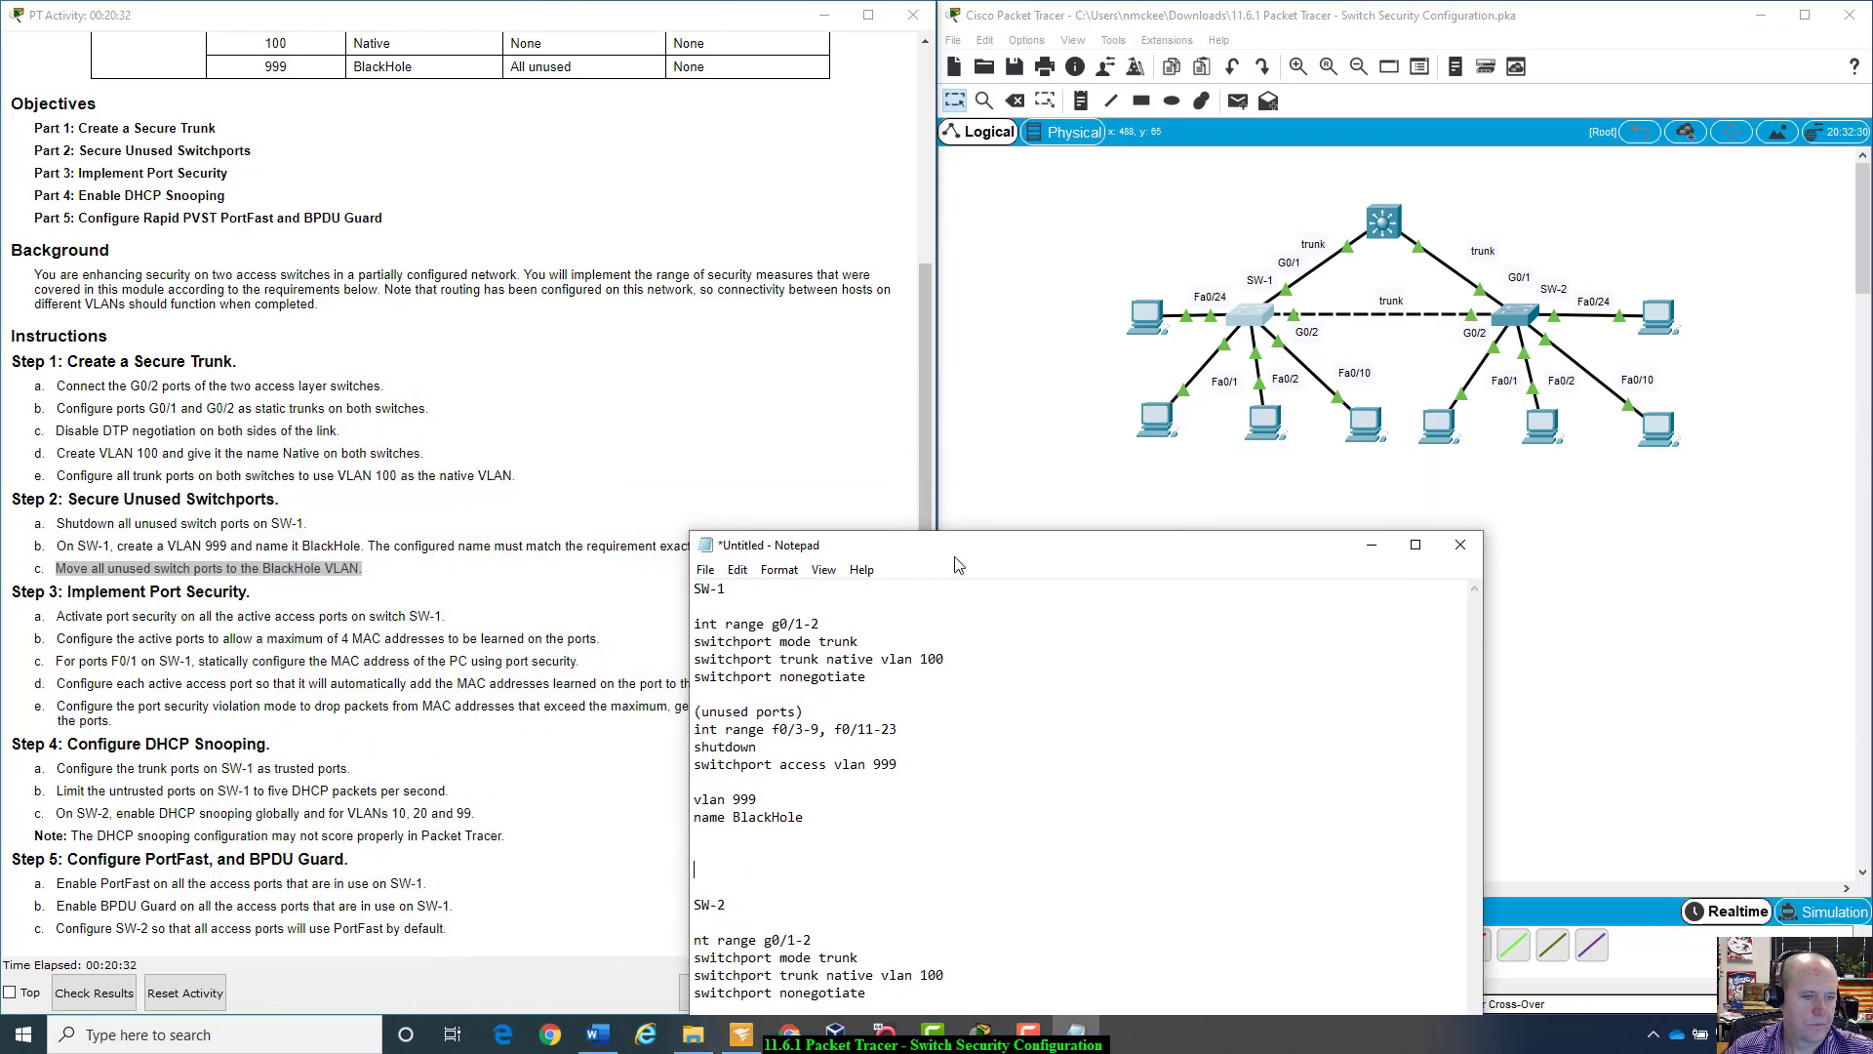
# Step: Reposition the notes window and add the heading "(access ports)" below the BlackHole lines in the SW-1 section
pyautogui.moveTo(958, 566); pyautogui.dragTo(798, 485)
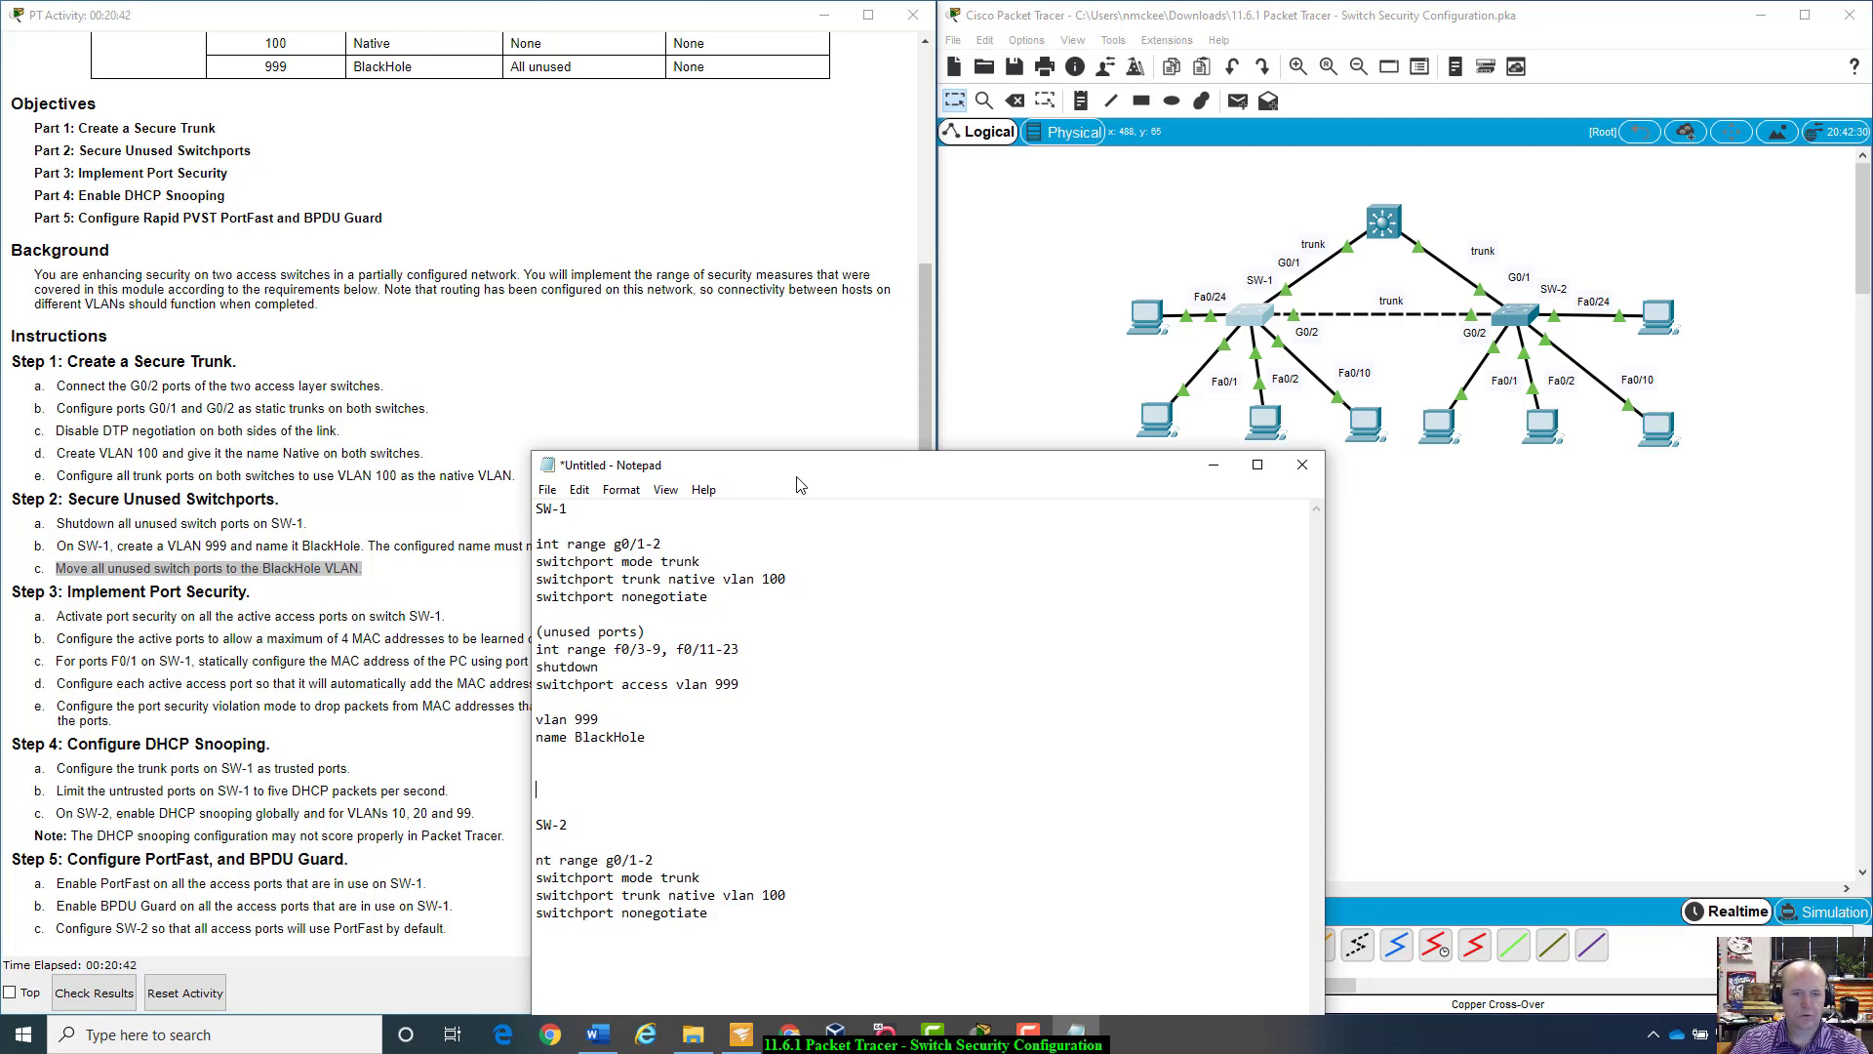
pyautogui.press('Up')
pyautogui.write('(acc')
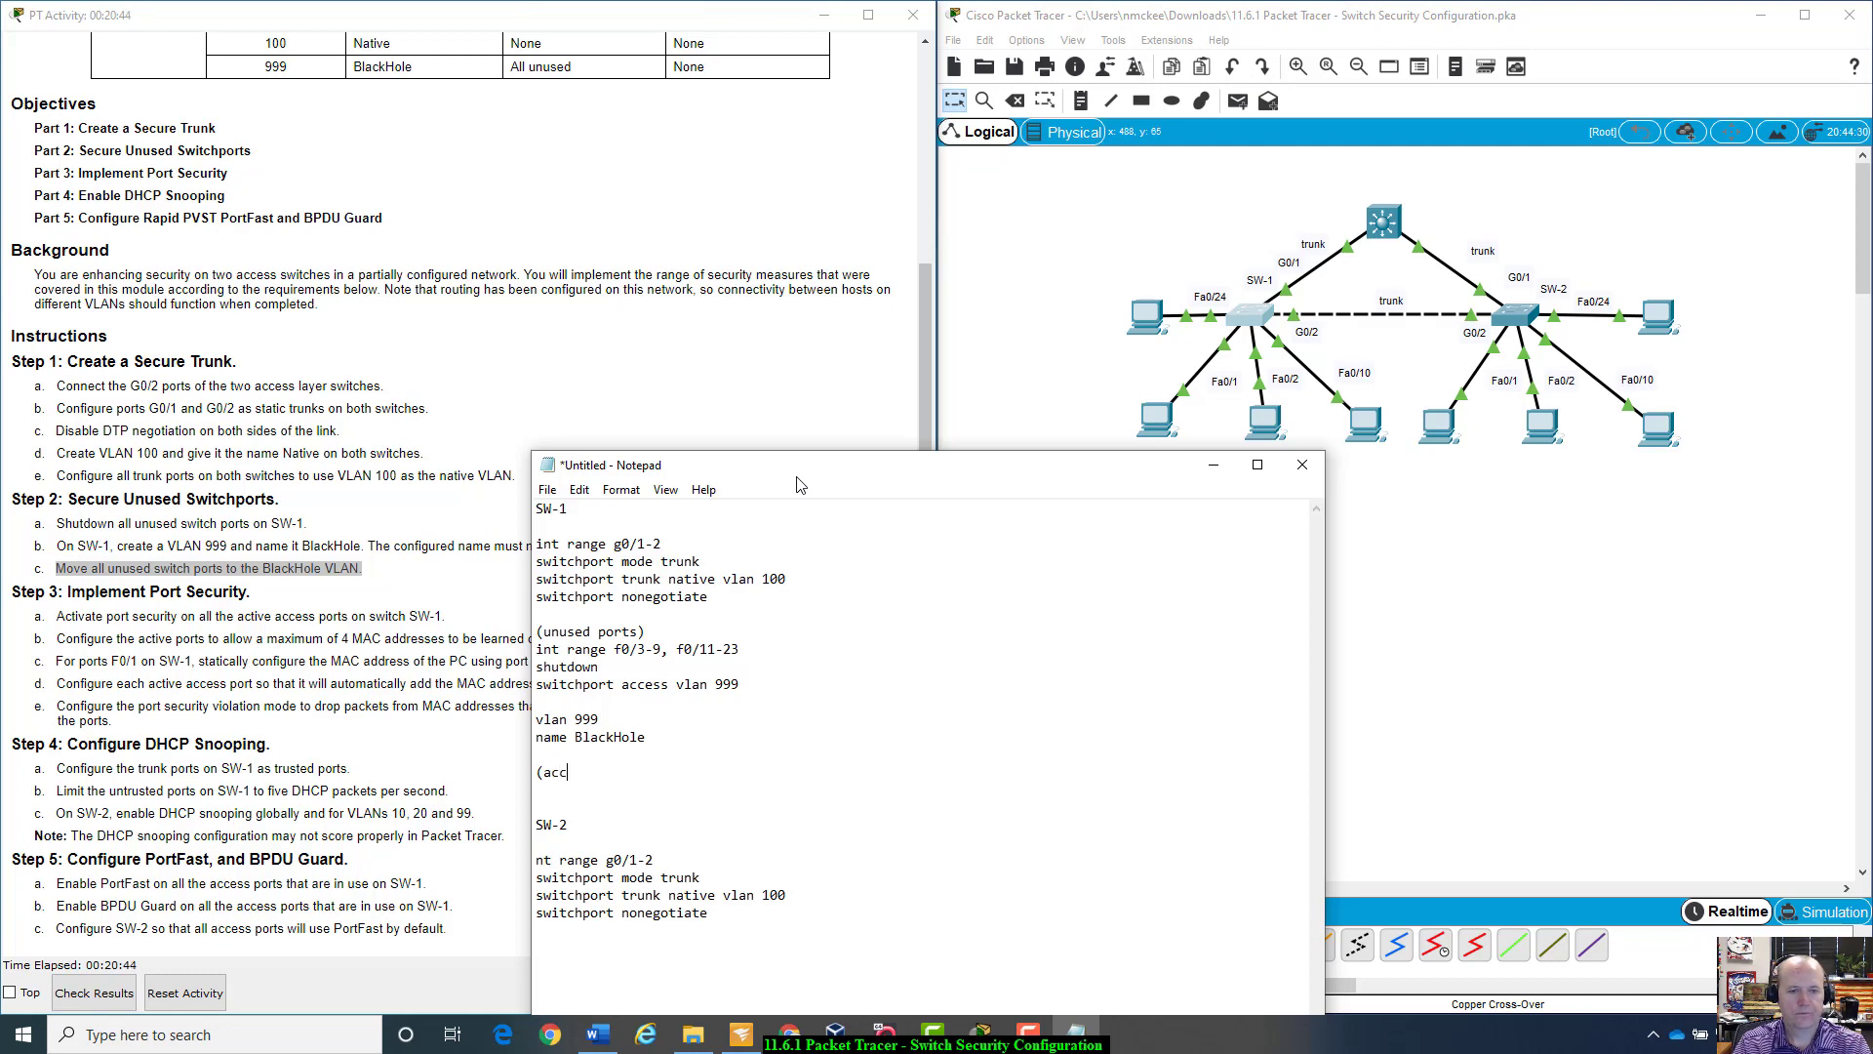
pyautogui.write('ess ports)')
pyautogui.press('Return')
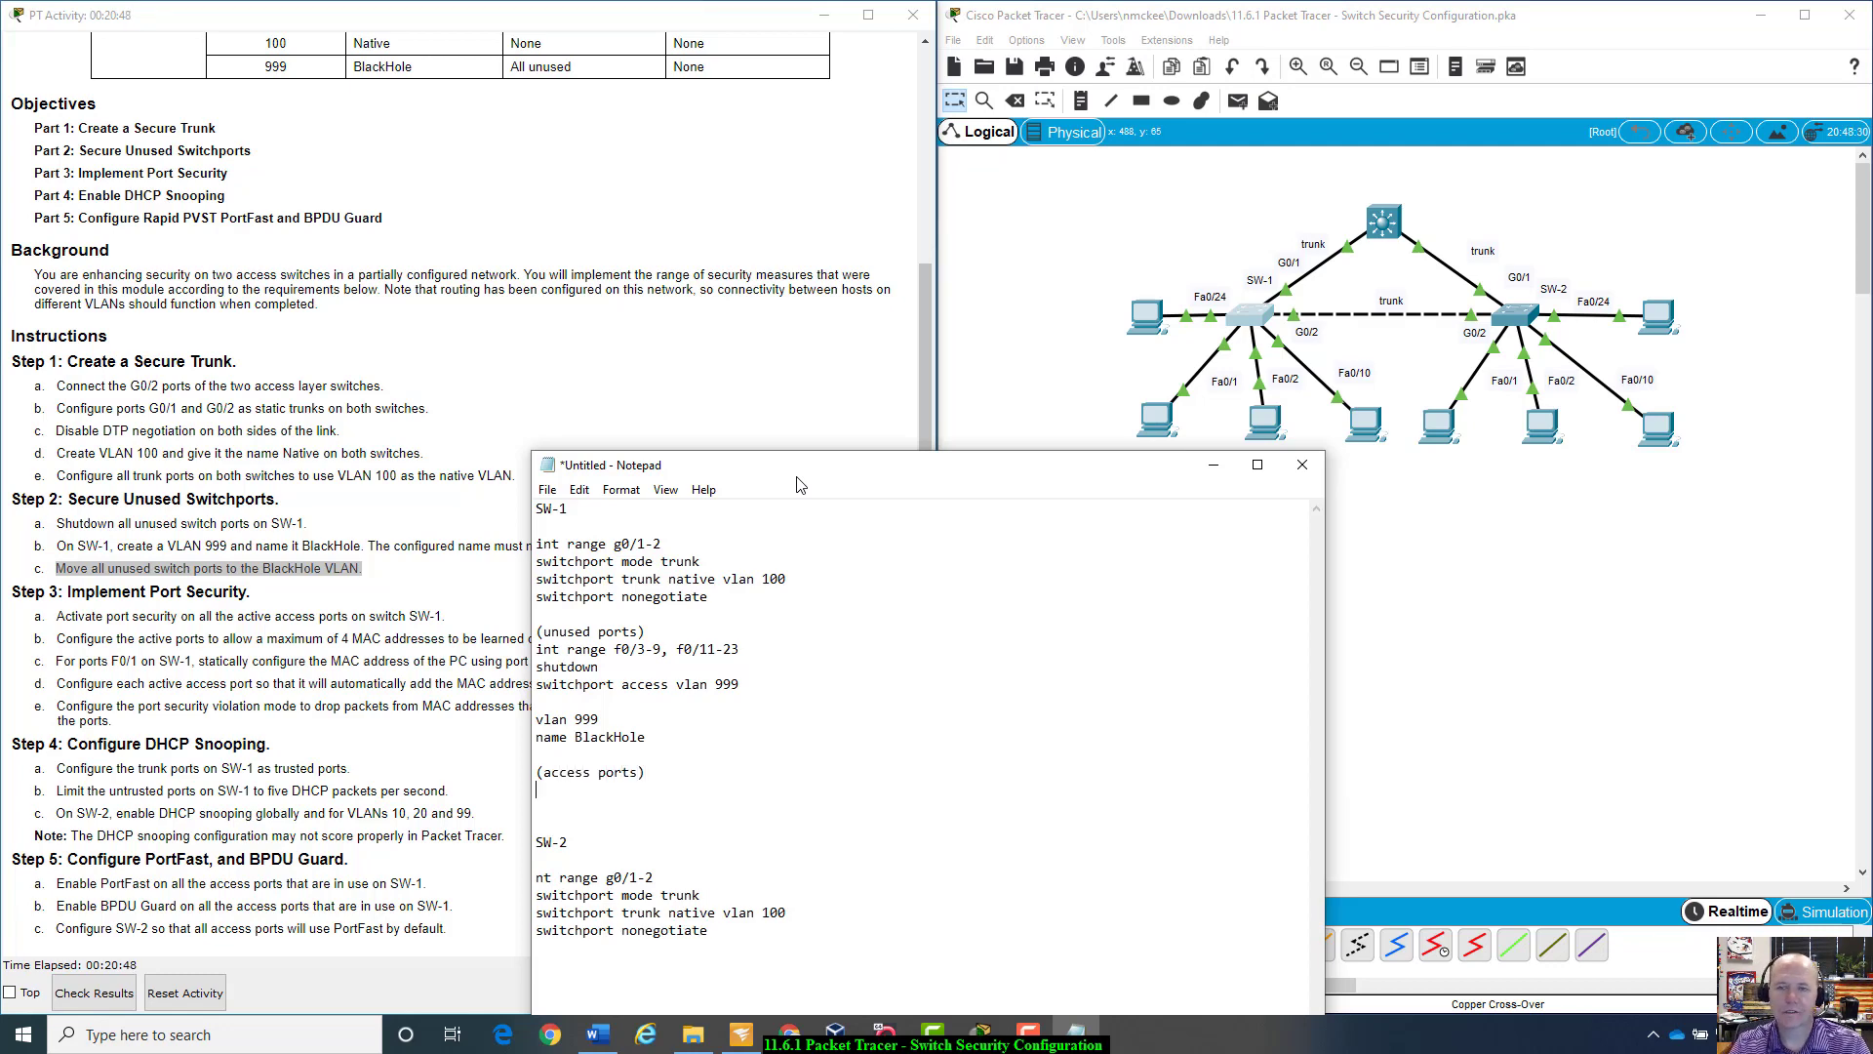
# Step: Add the line "int range f0/1-2, f0/10, f0/24" under the access ports heading in the notes
pyautogui.write('int fa')
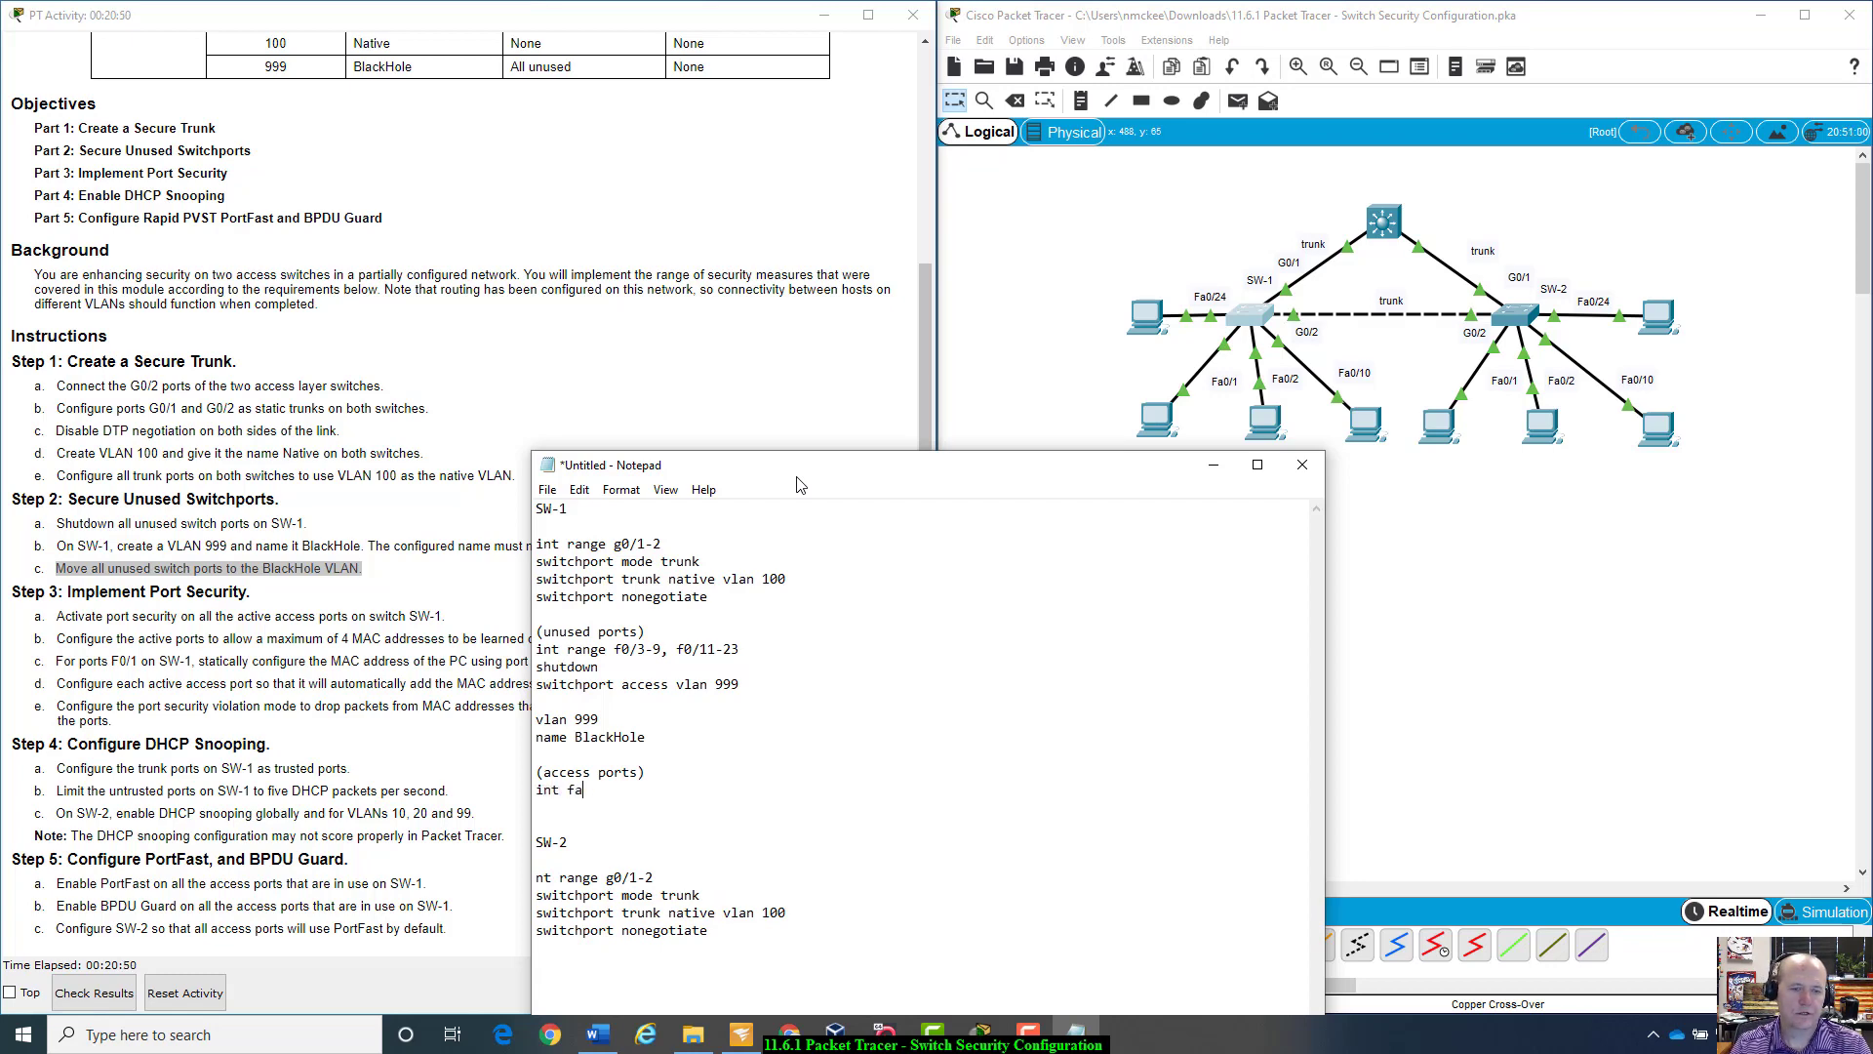
pyautogui.press('BackSpace')
pyautogui.write('r')
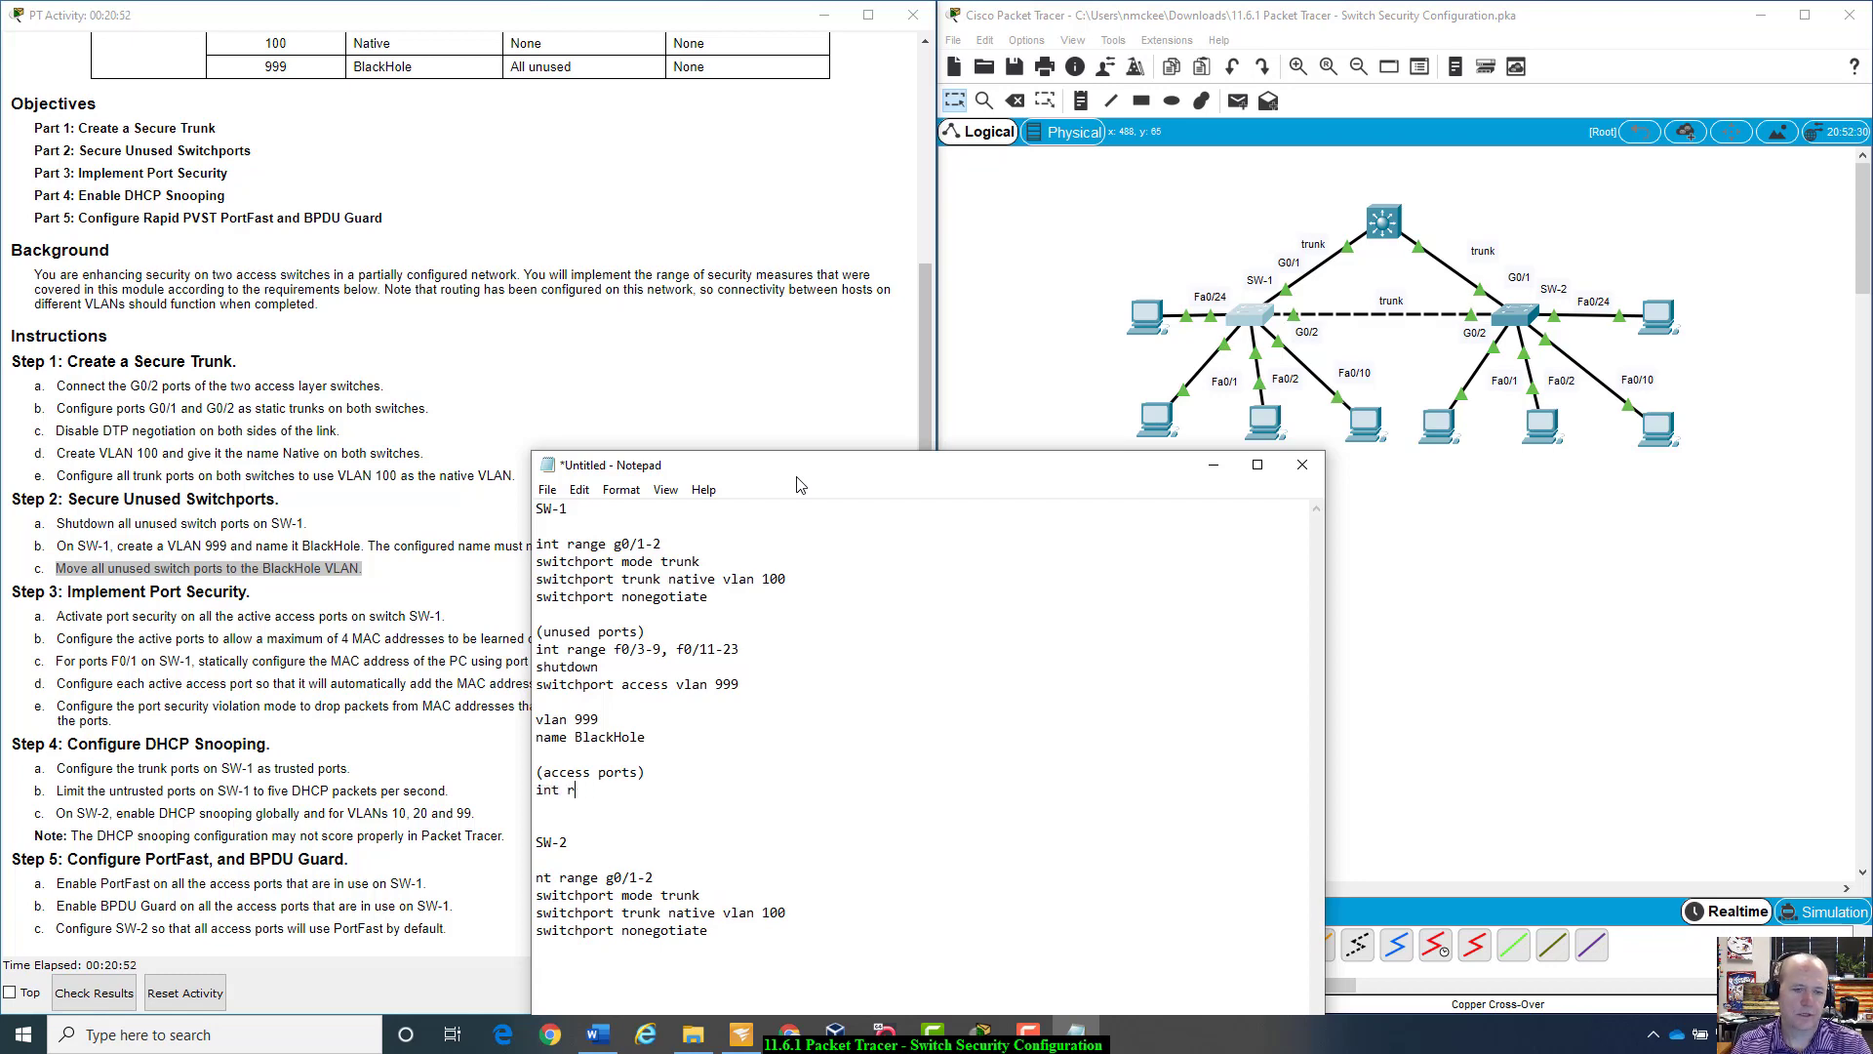
pyautogui.write('ag')
pyautogui.write('ge ')
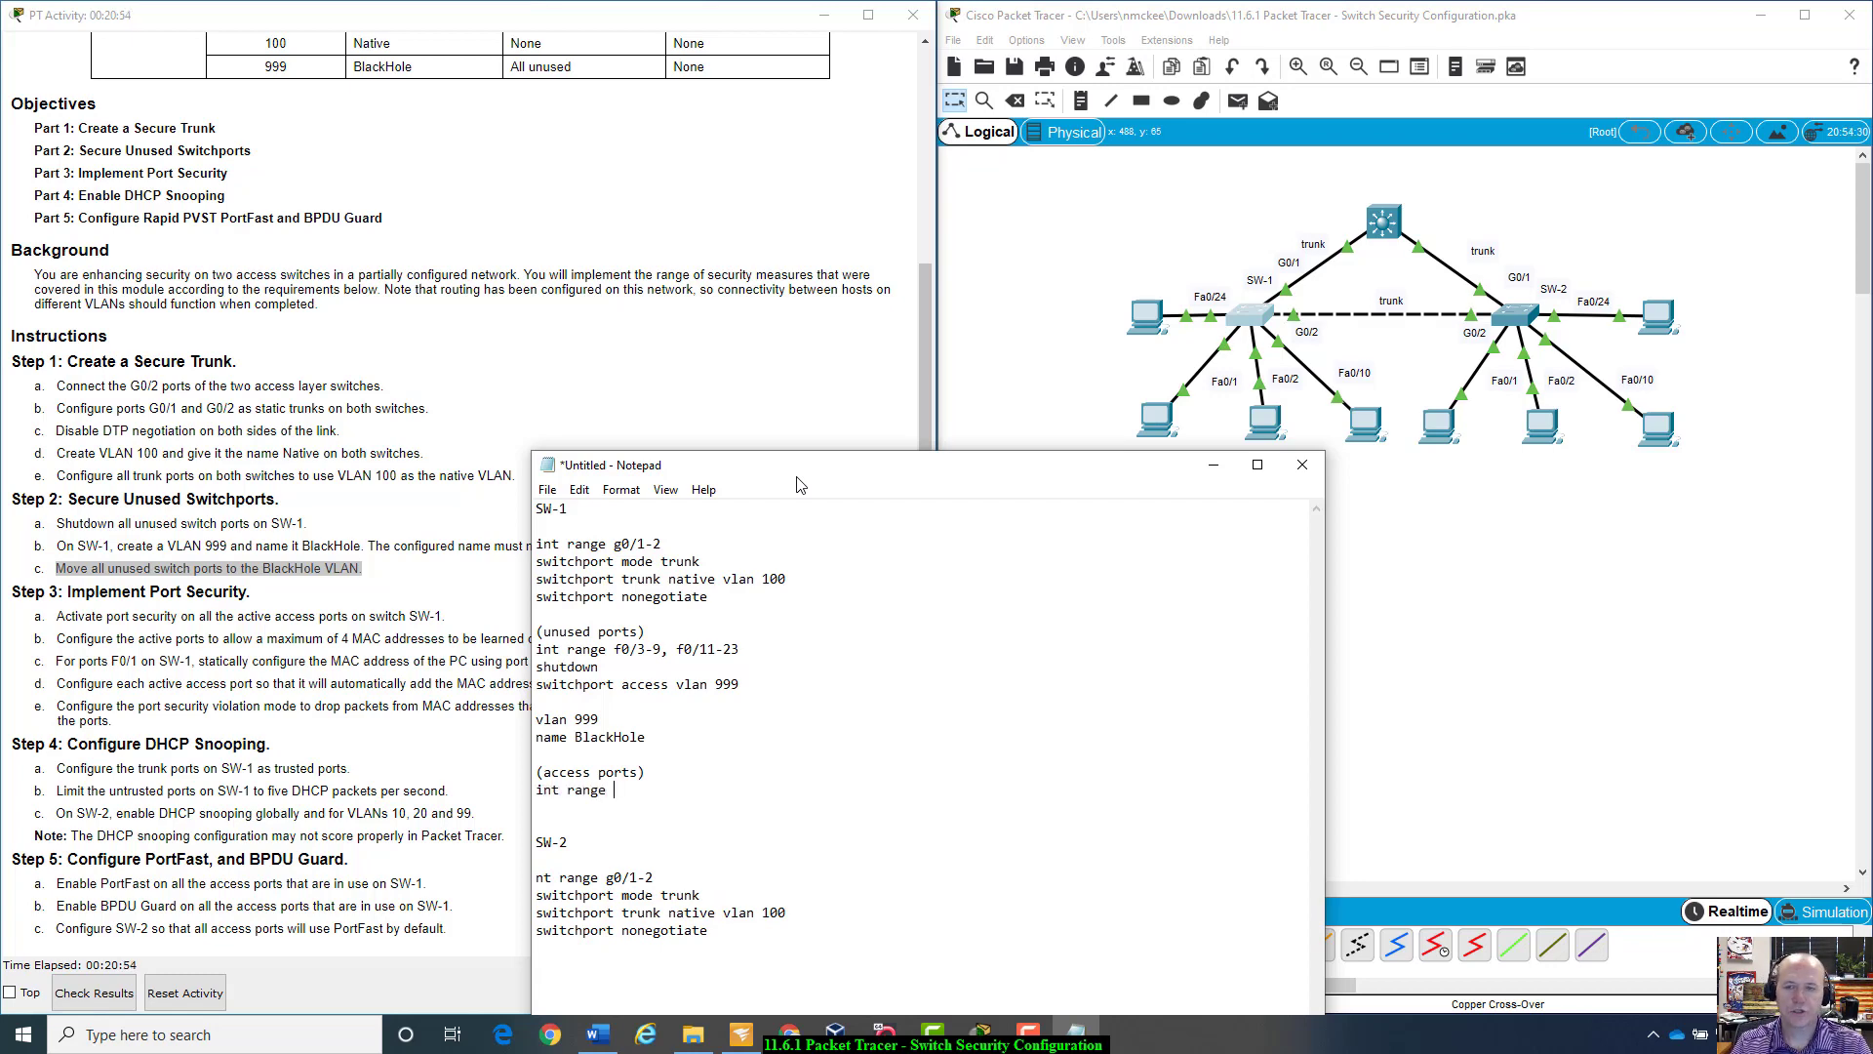
pyautogui.write('f0')
pyautogui.write('/2')
pyautogui.write('-2')
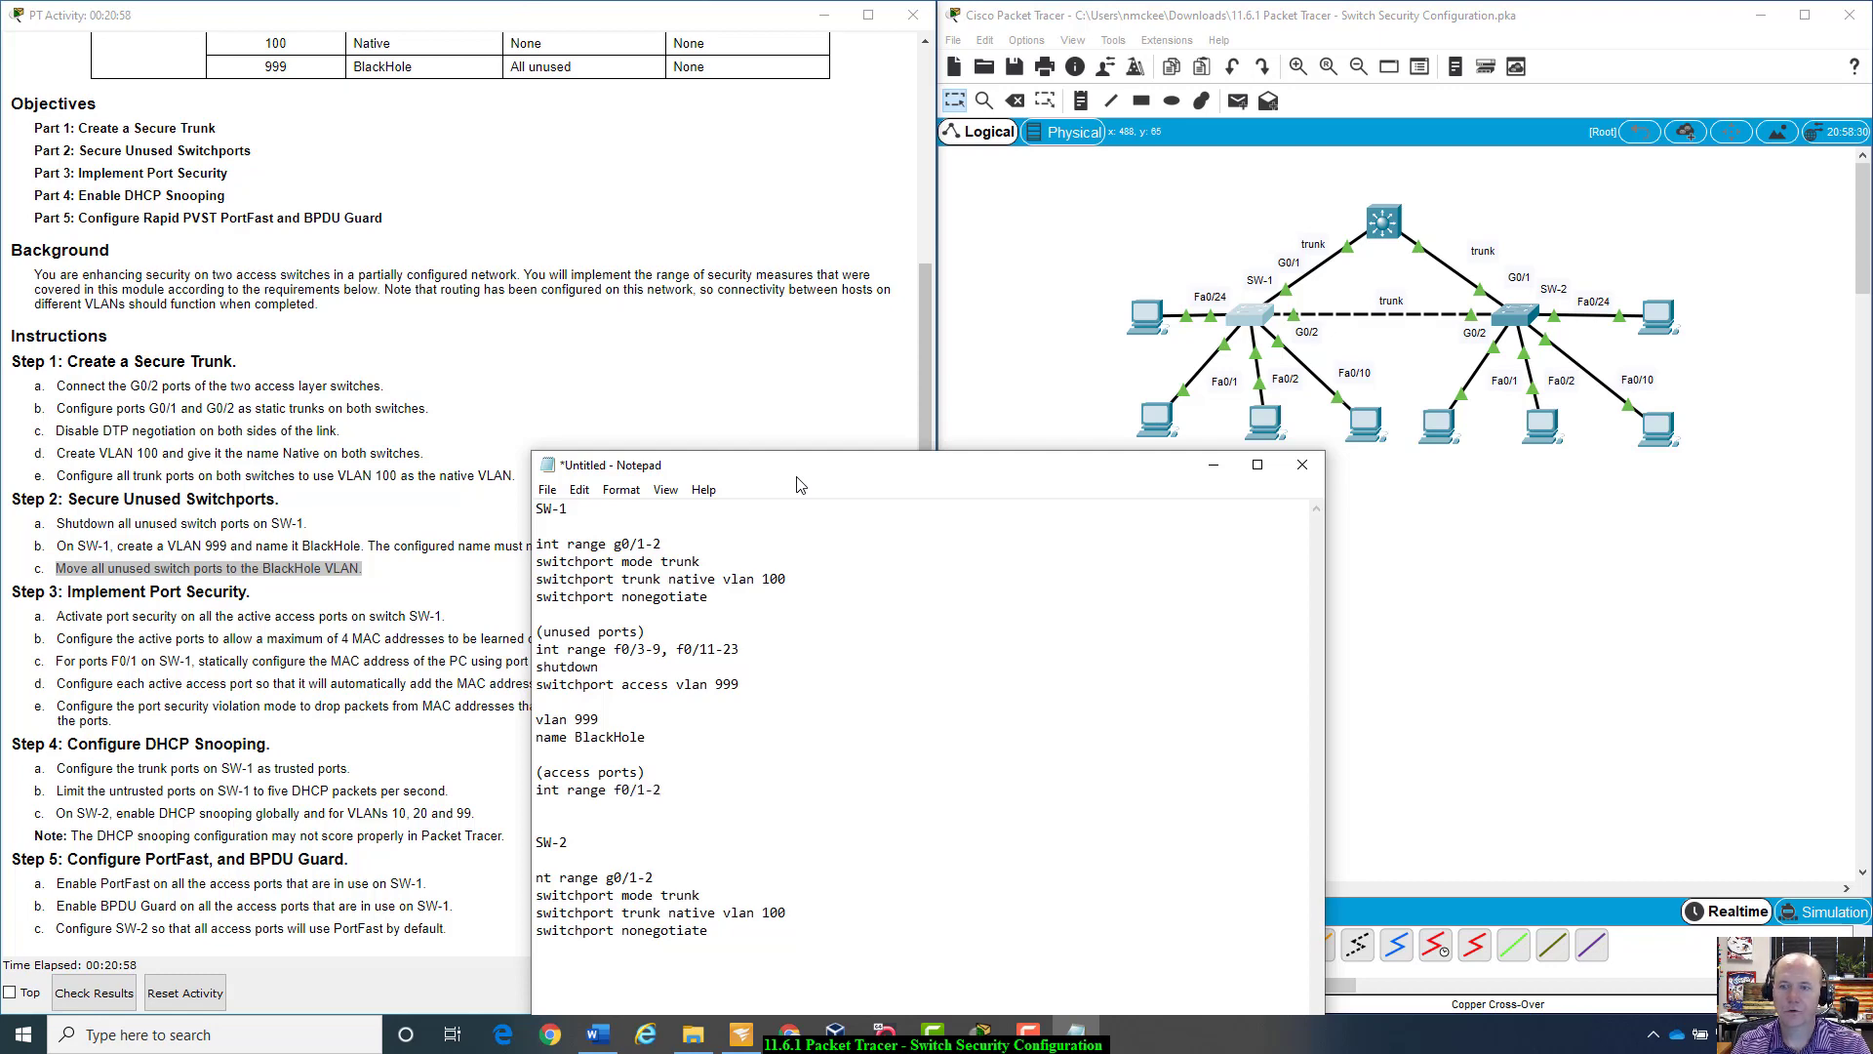
pyautogui.write(', f0/')
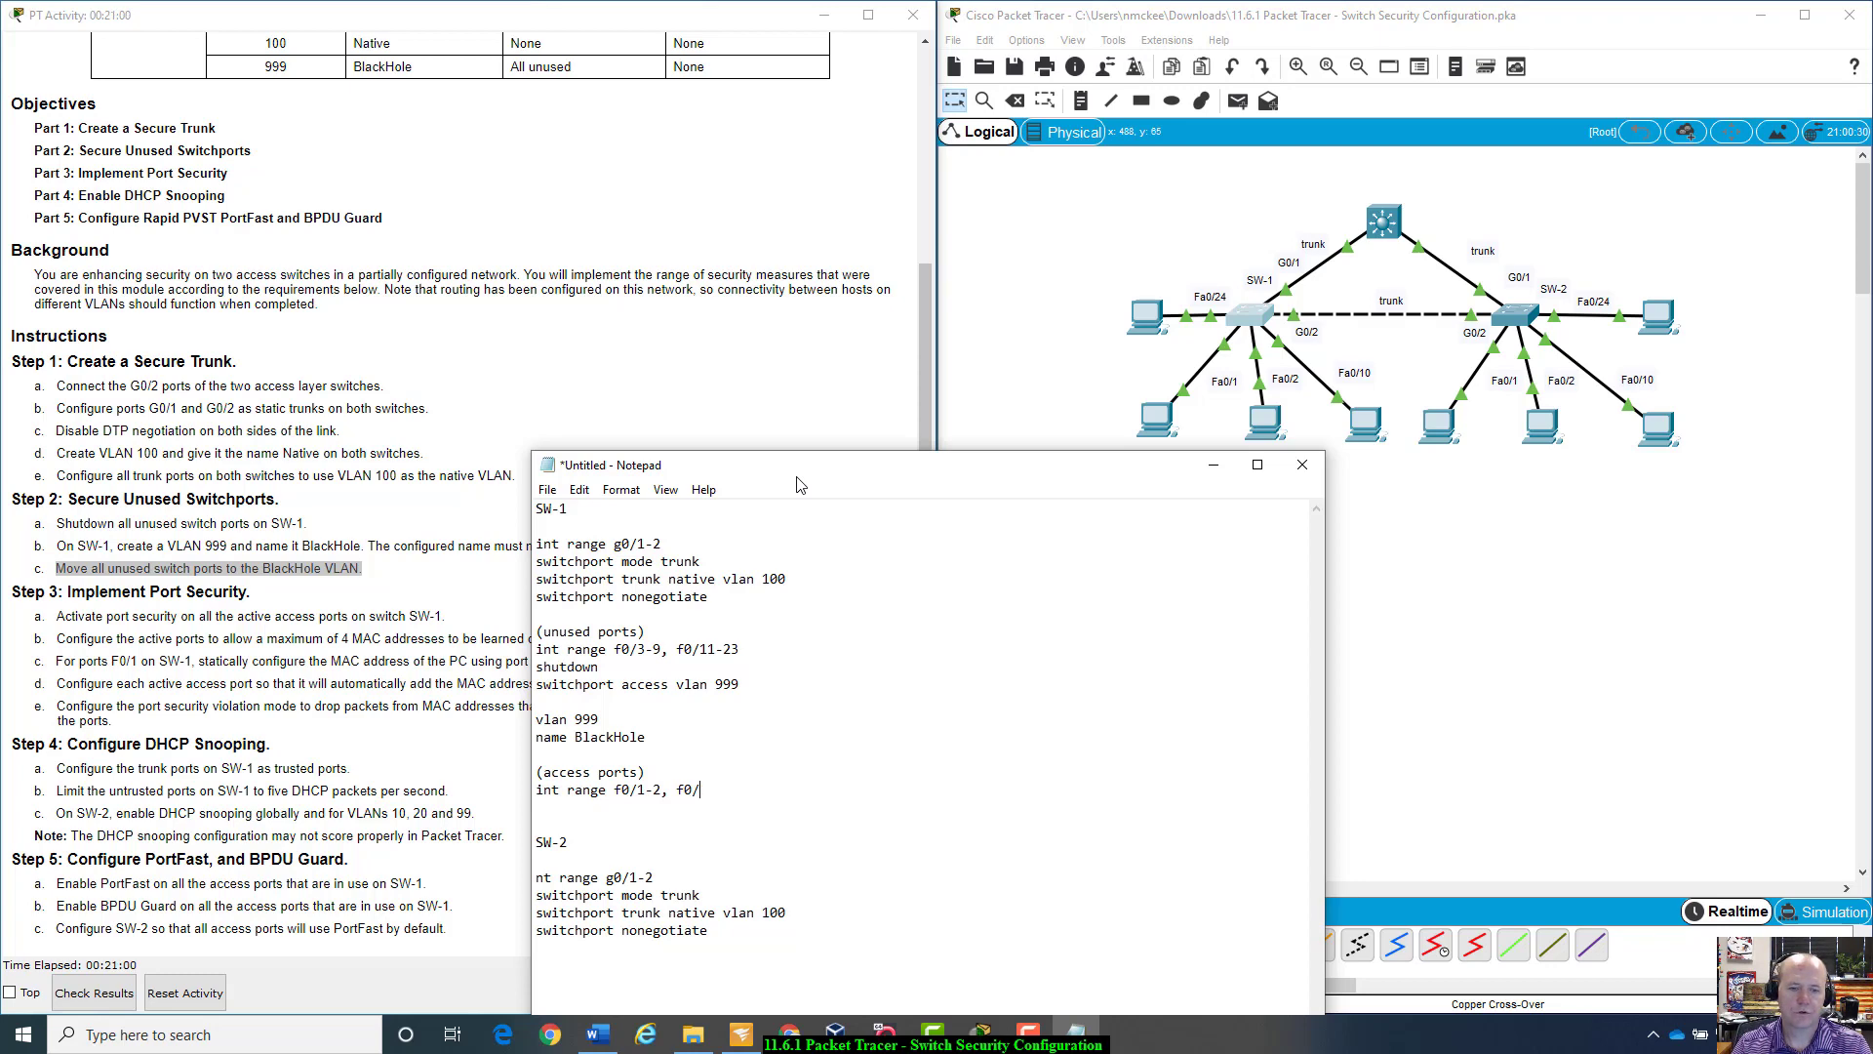
pyautogui.write('10, f0/24')
pyautogui.press('Return')
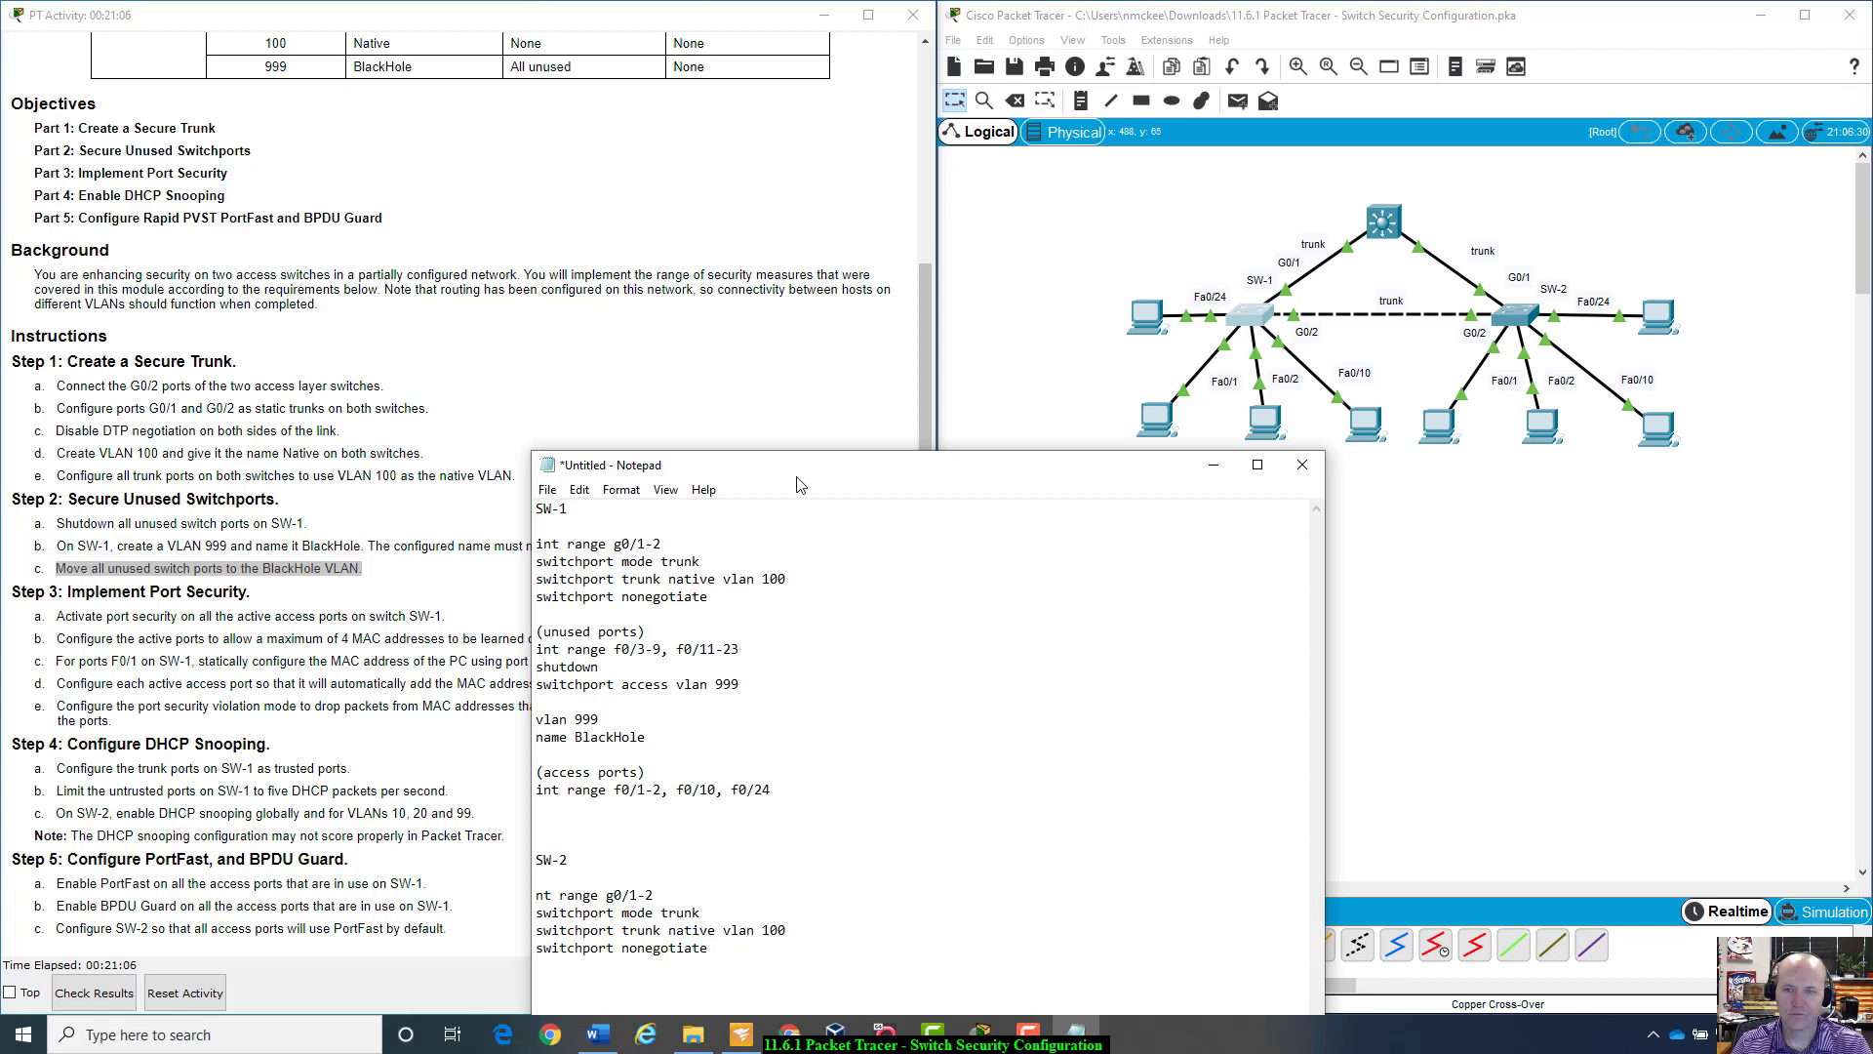
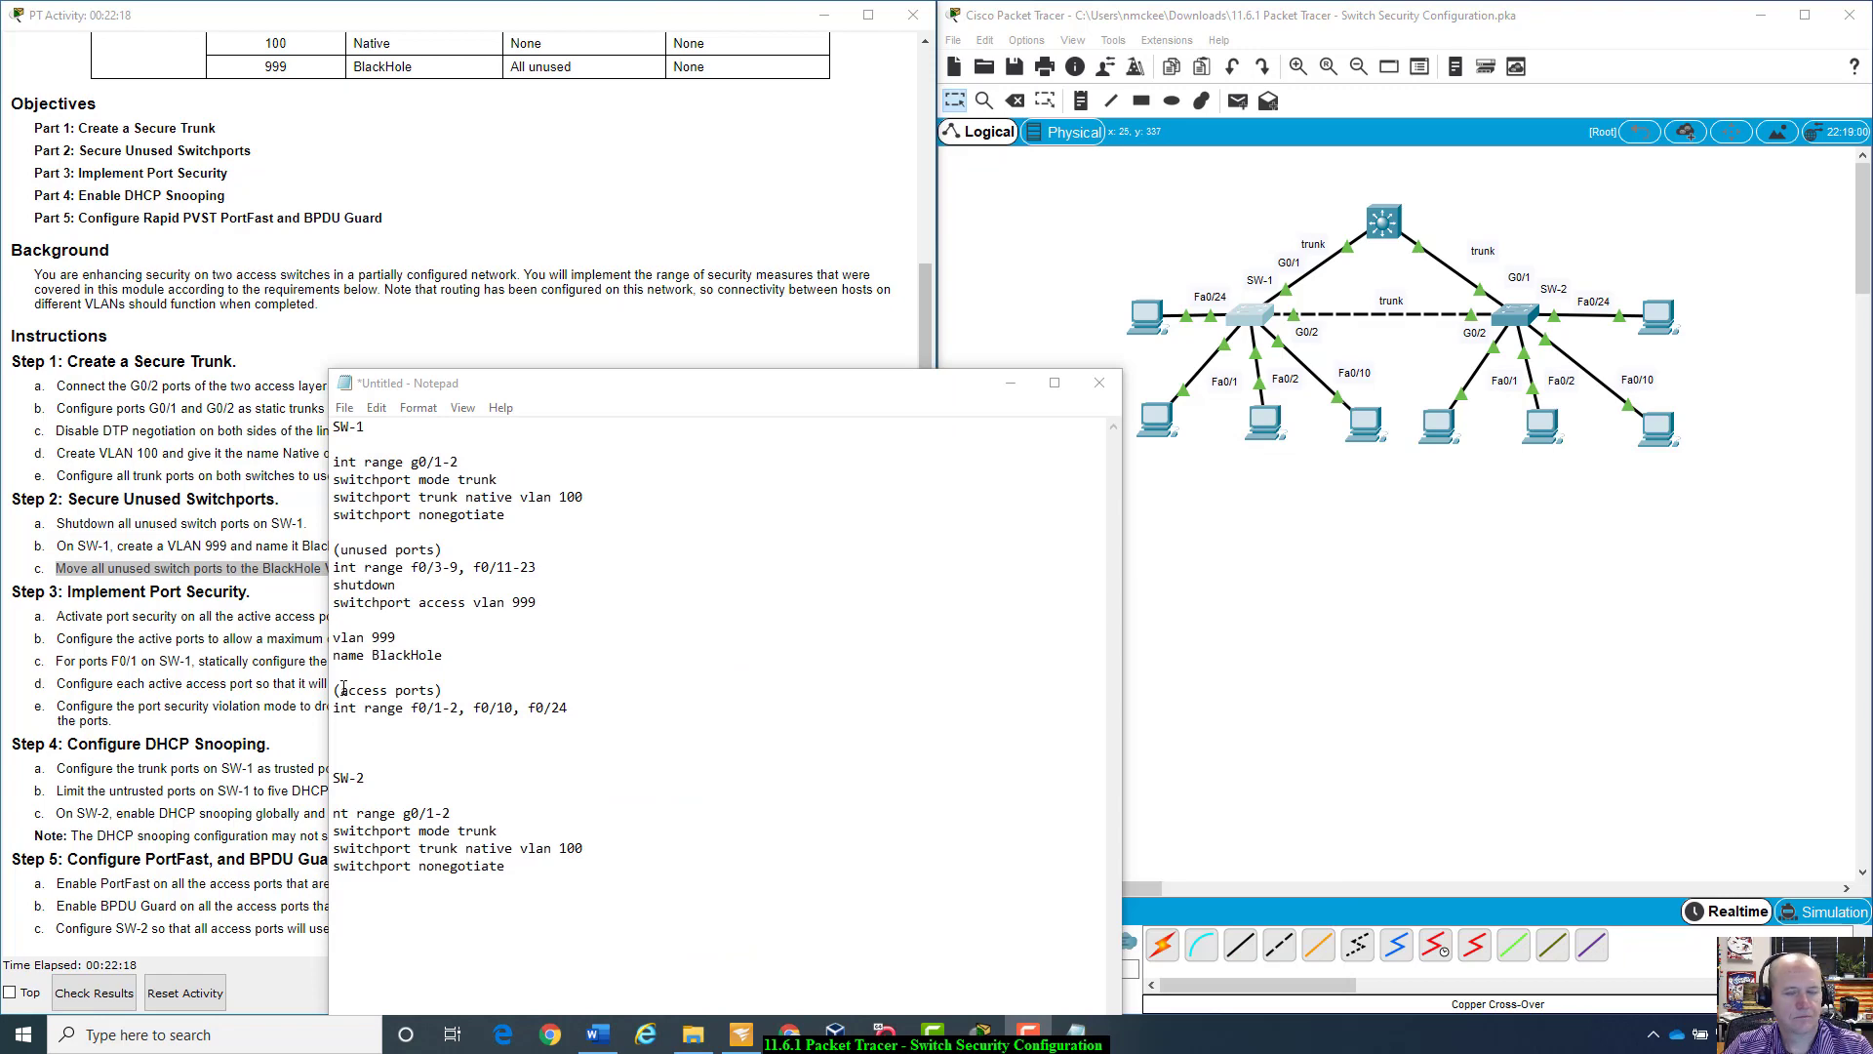
# Step: Move the notes clear of the topology, open SW-1's command line and display its running configuration with "show run"
pyautogui.moveTo(944, 391); pyautogui.dragTo(1333, 585)
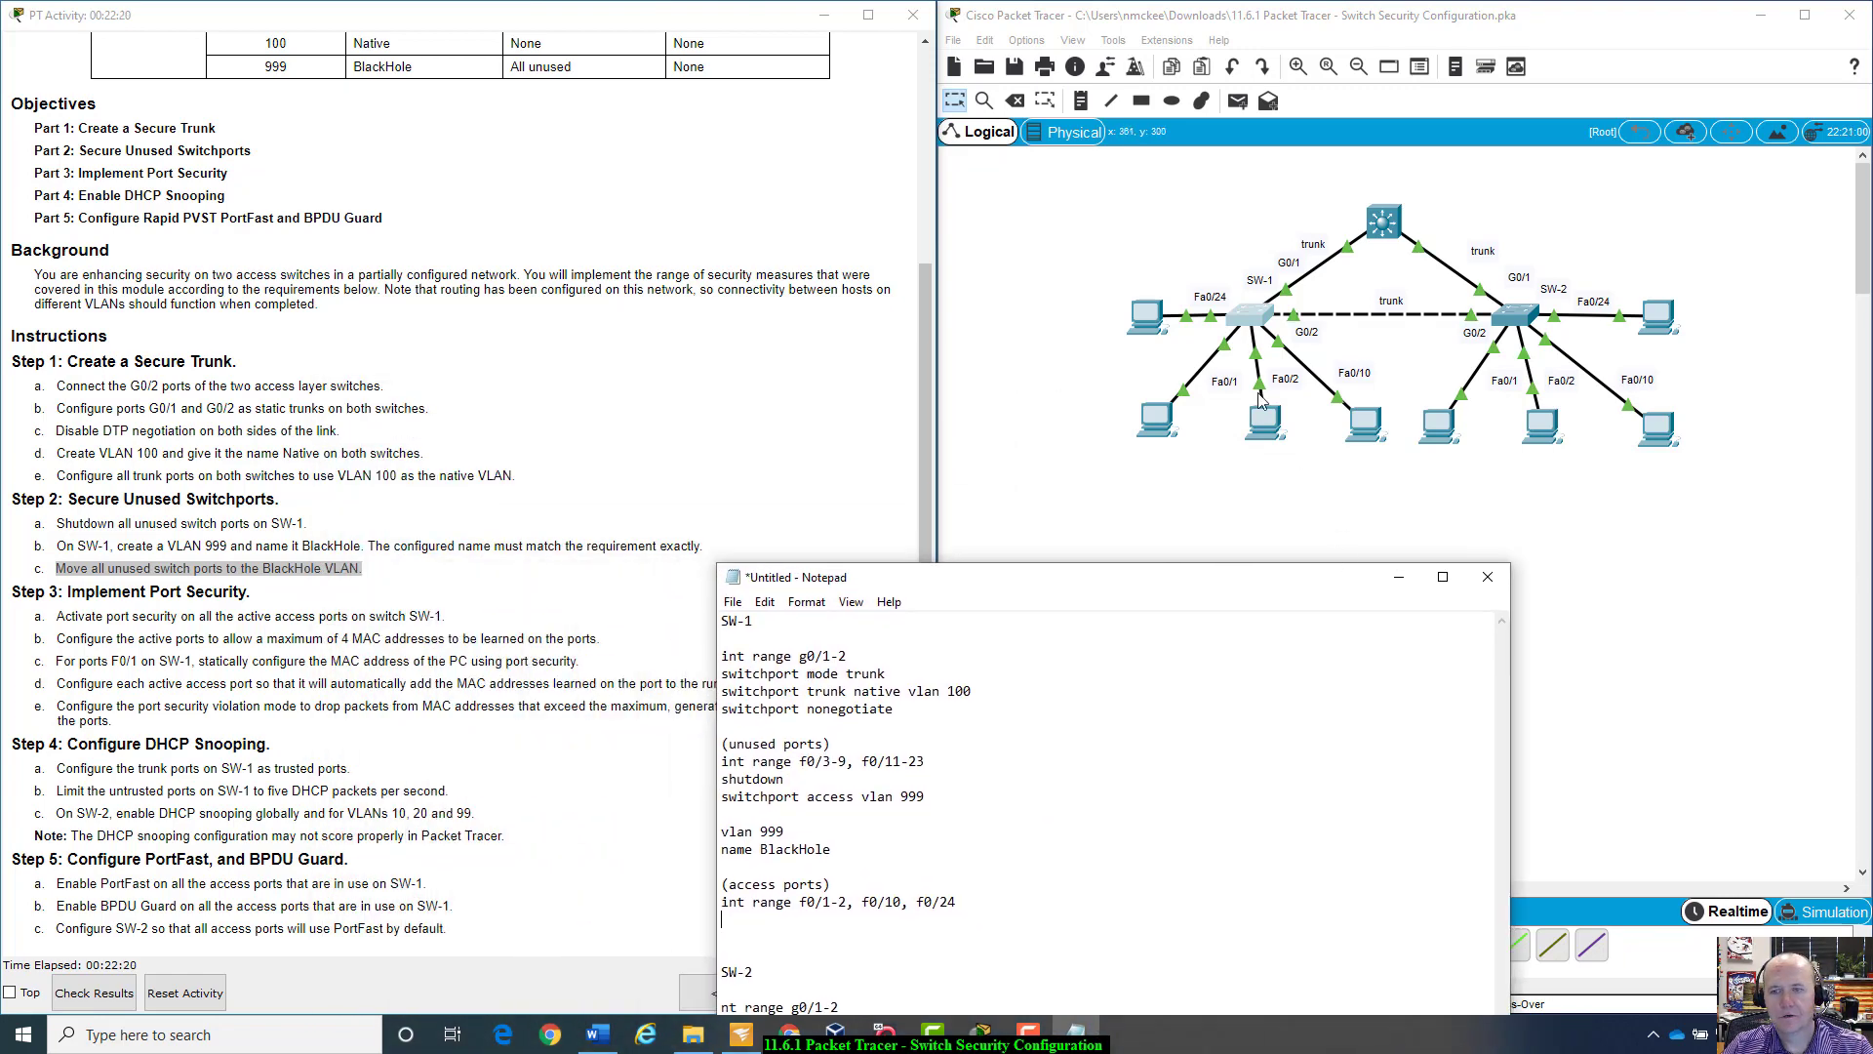
pyautogui.click(1249, 314)
pyautogui.moveTo(1469, 270); pyautogui.dragTo(1456, 215)
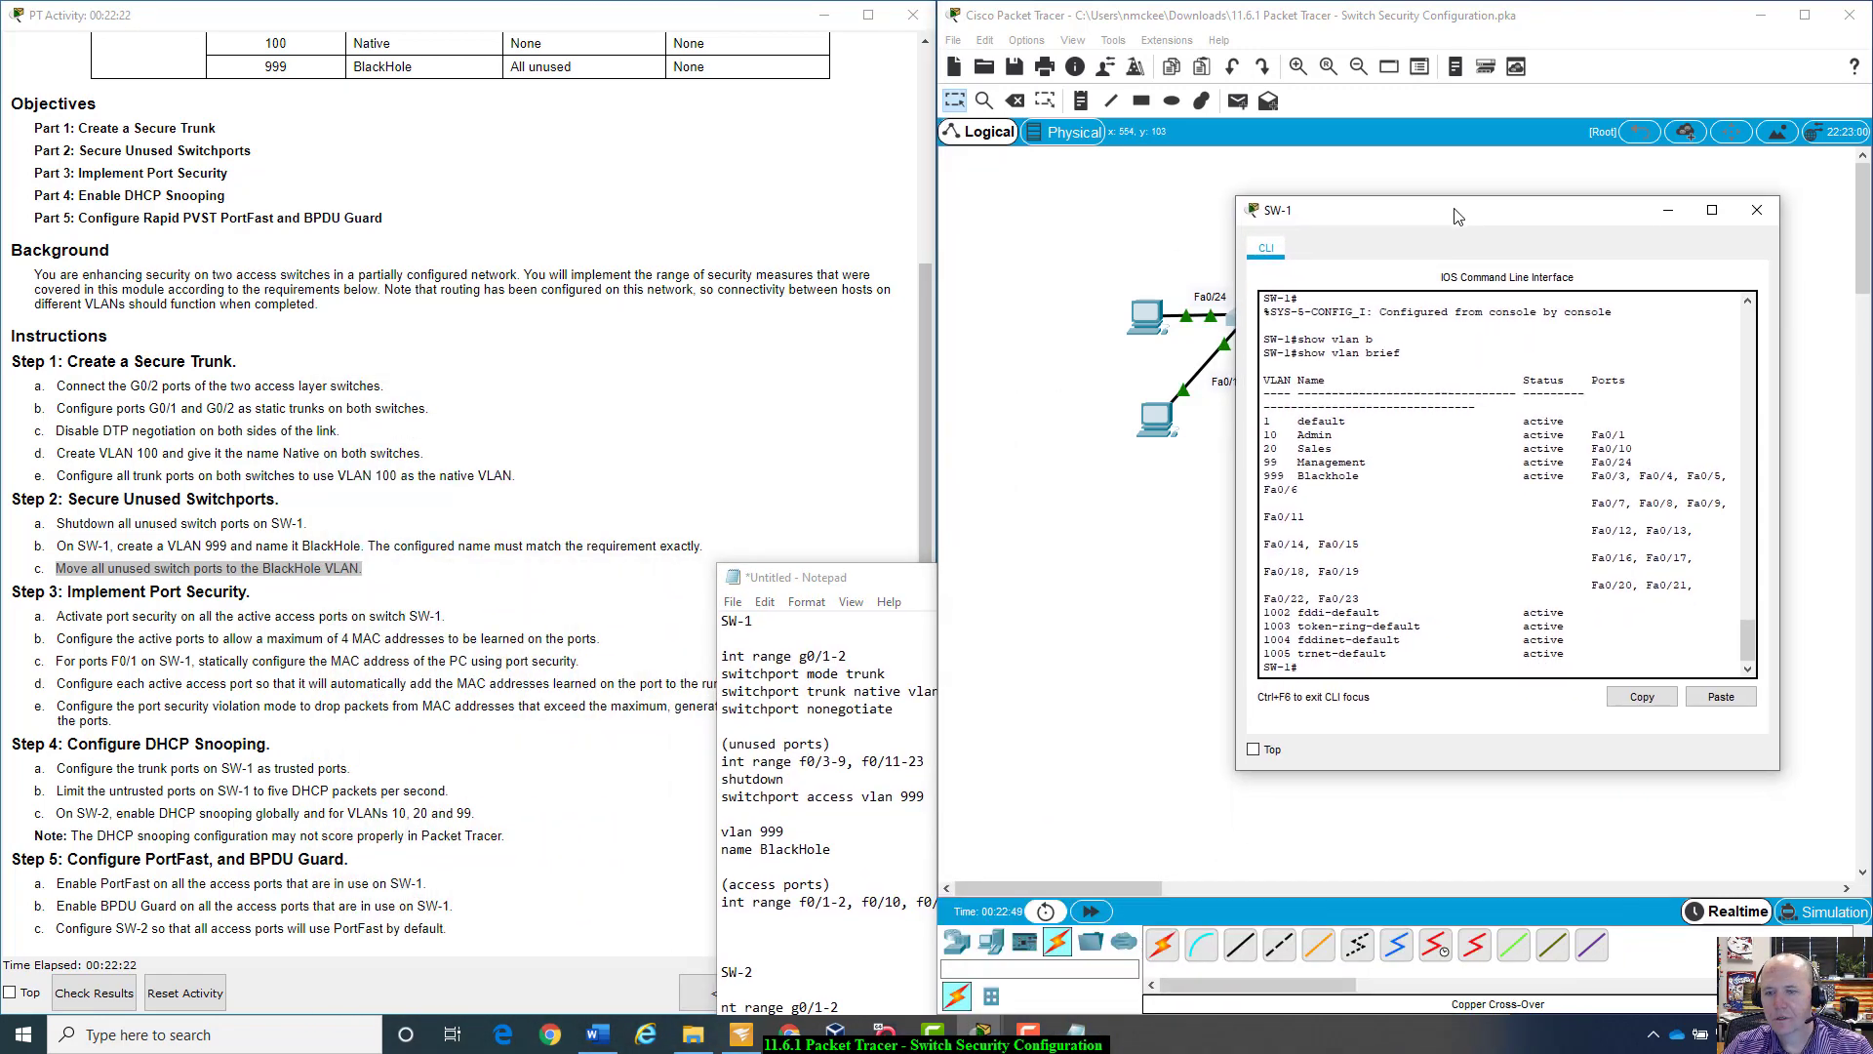
pyautogui.click(1328, 663)
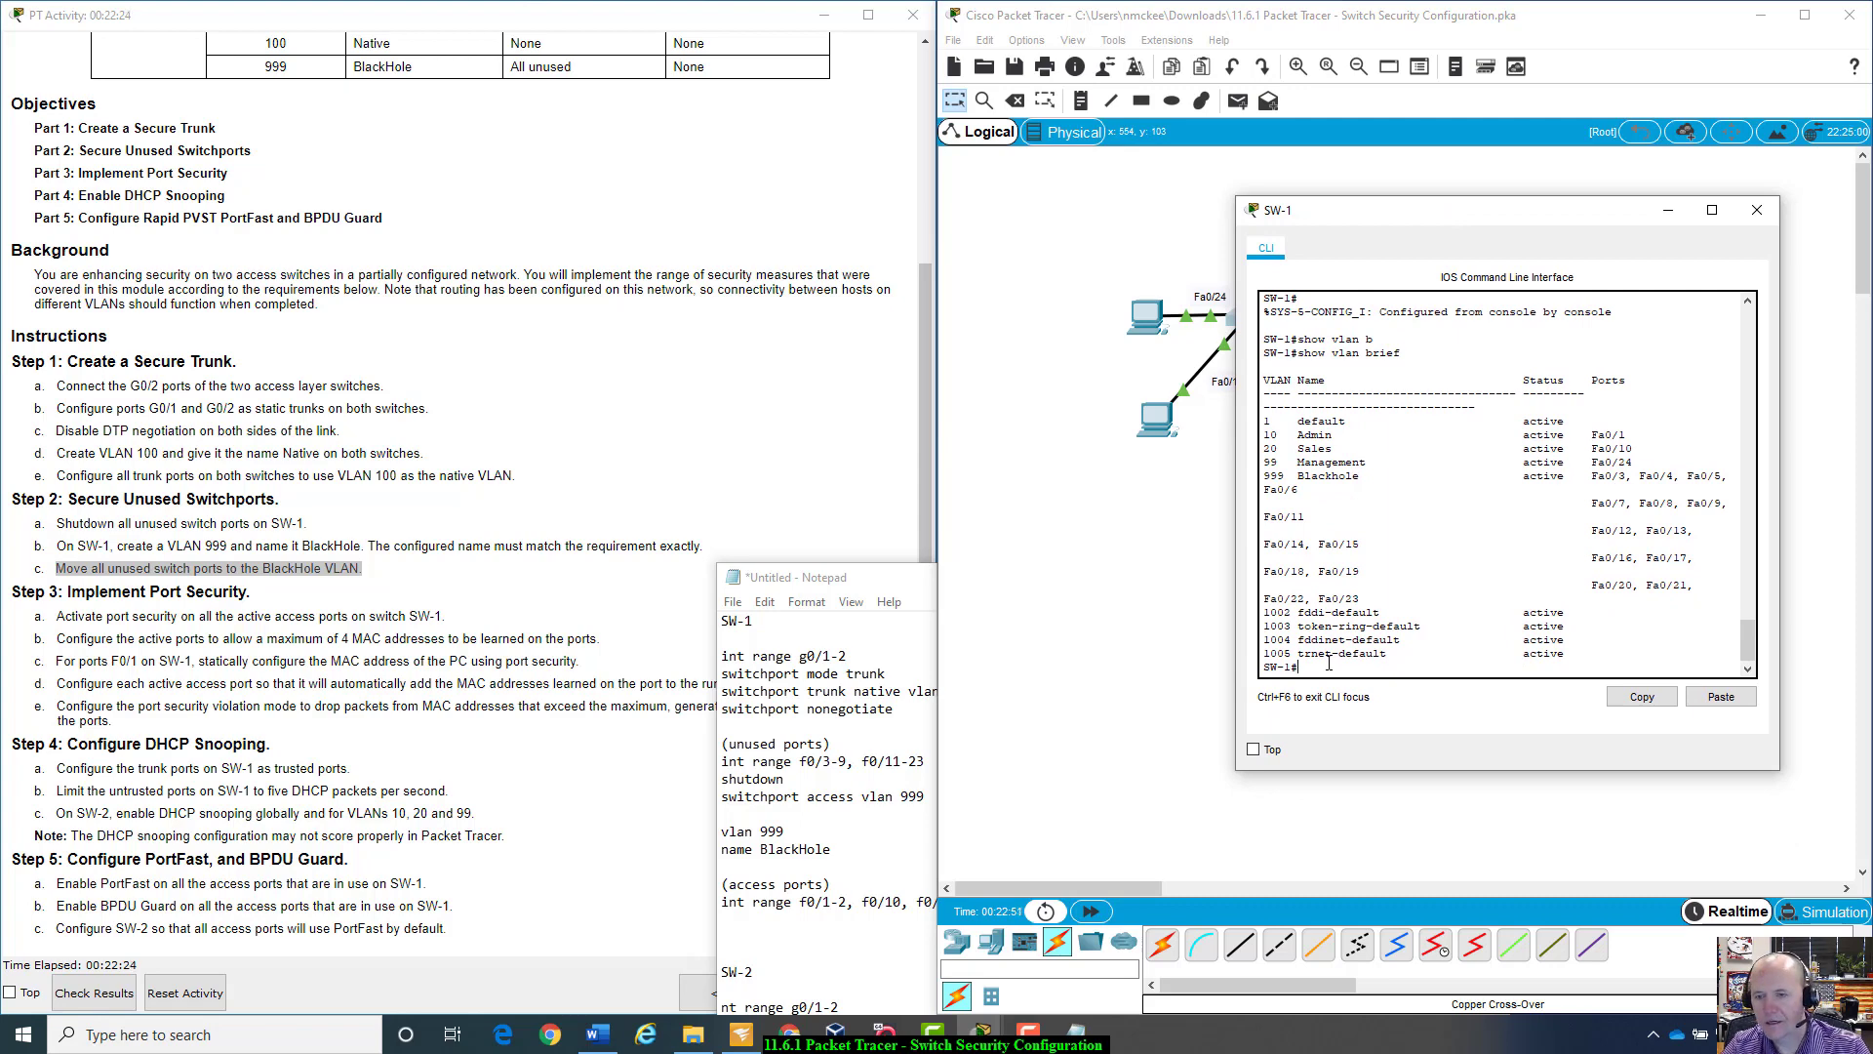
pyautogui.write('show r')
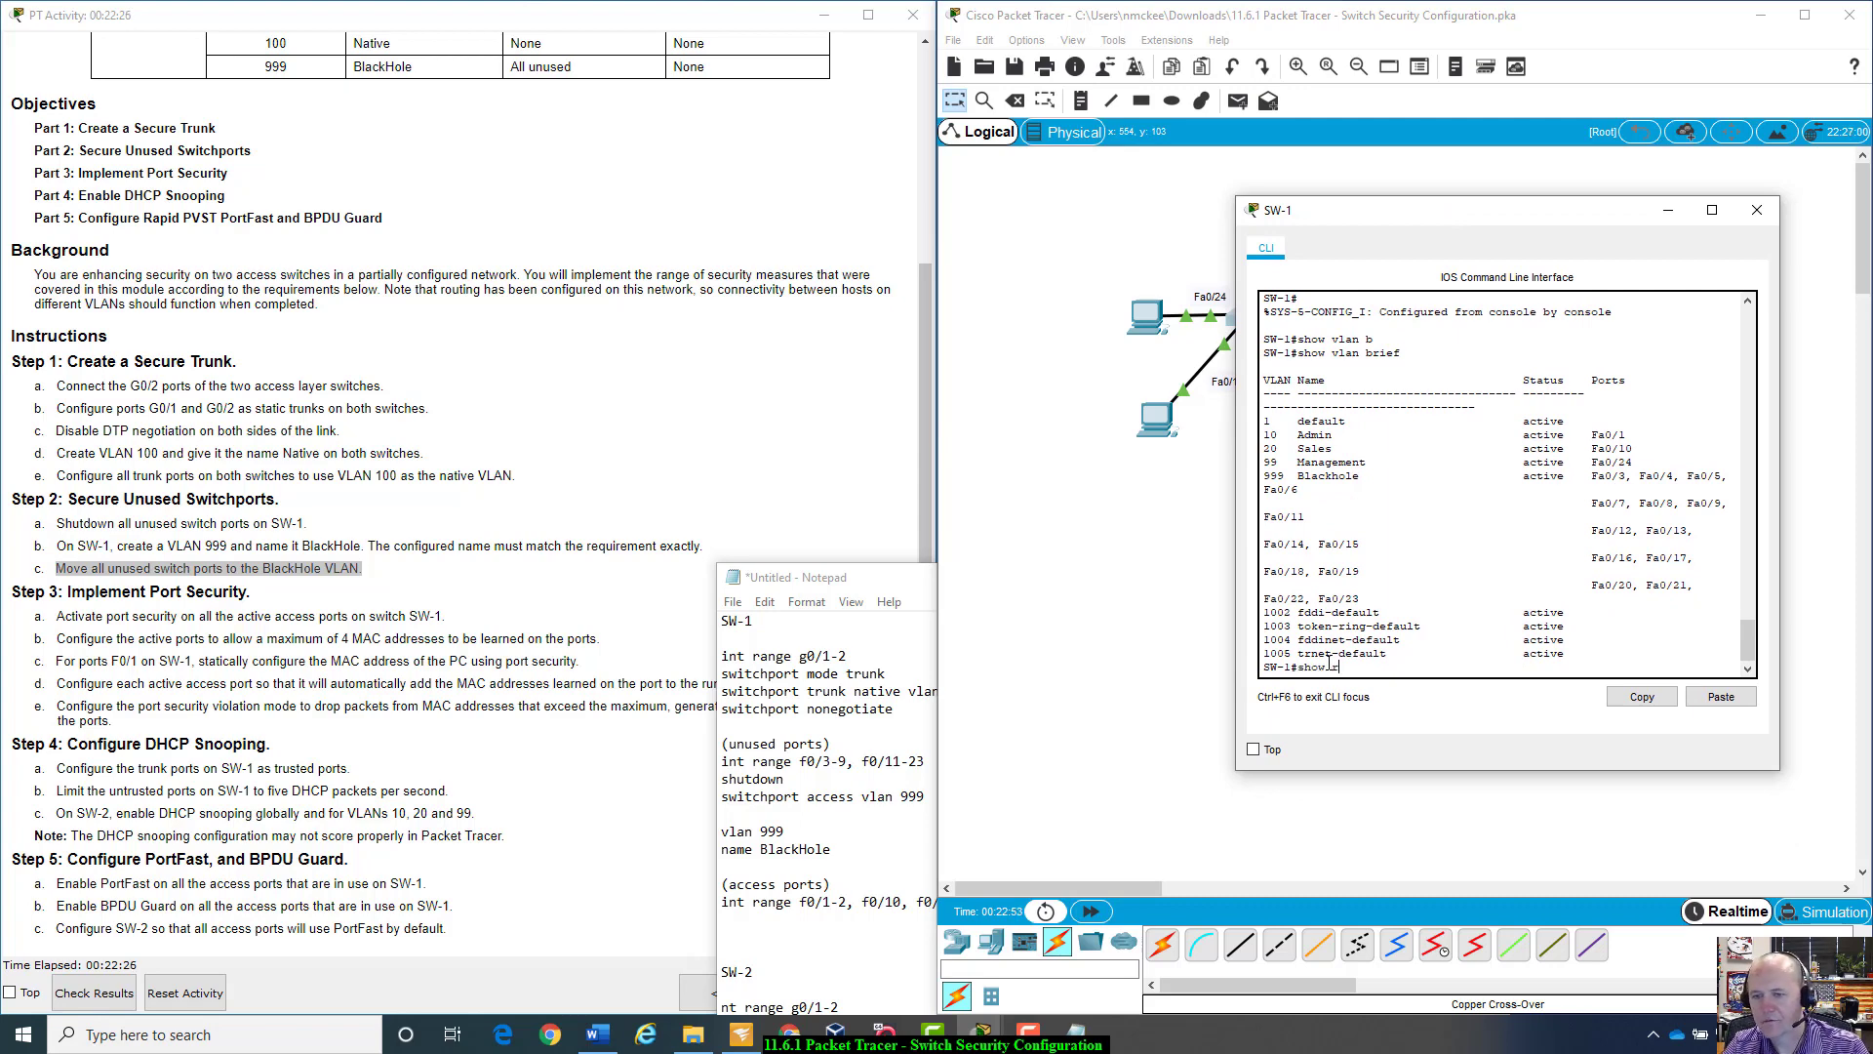
pyautogui.write('un')
pyautogui.press('Return')
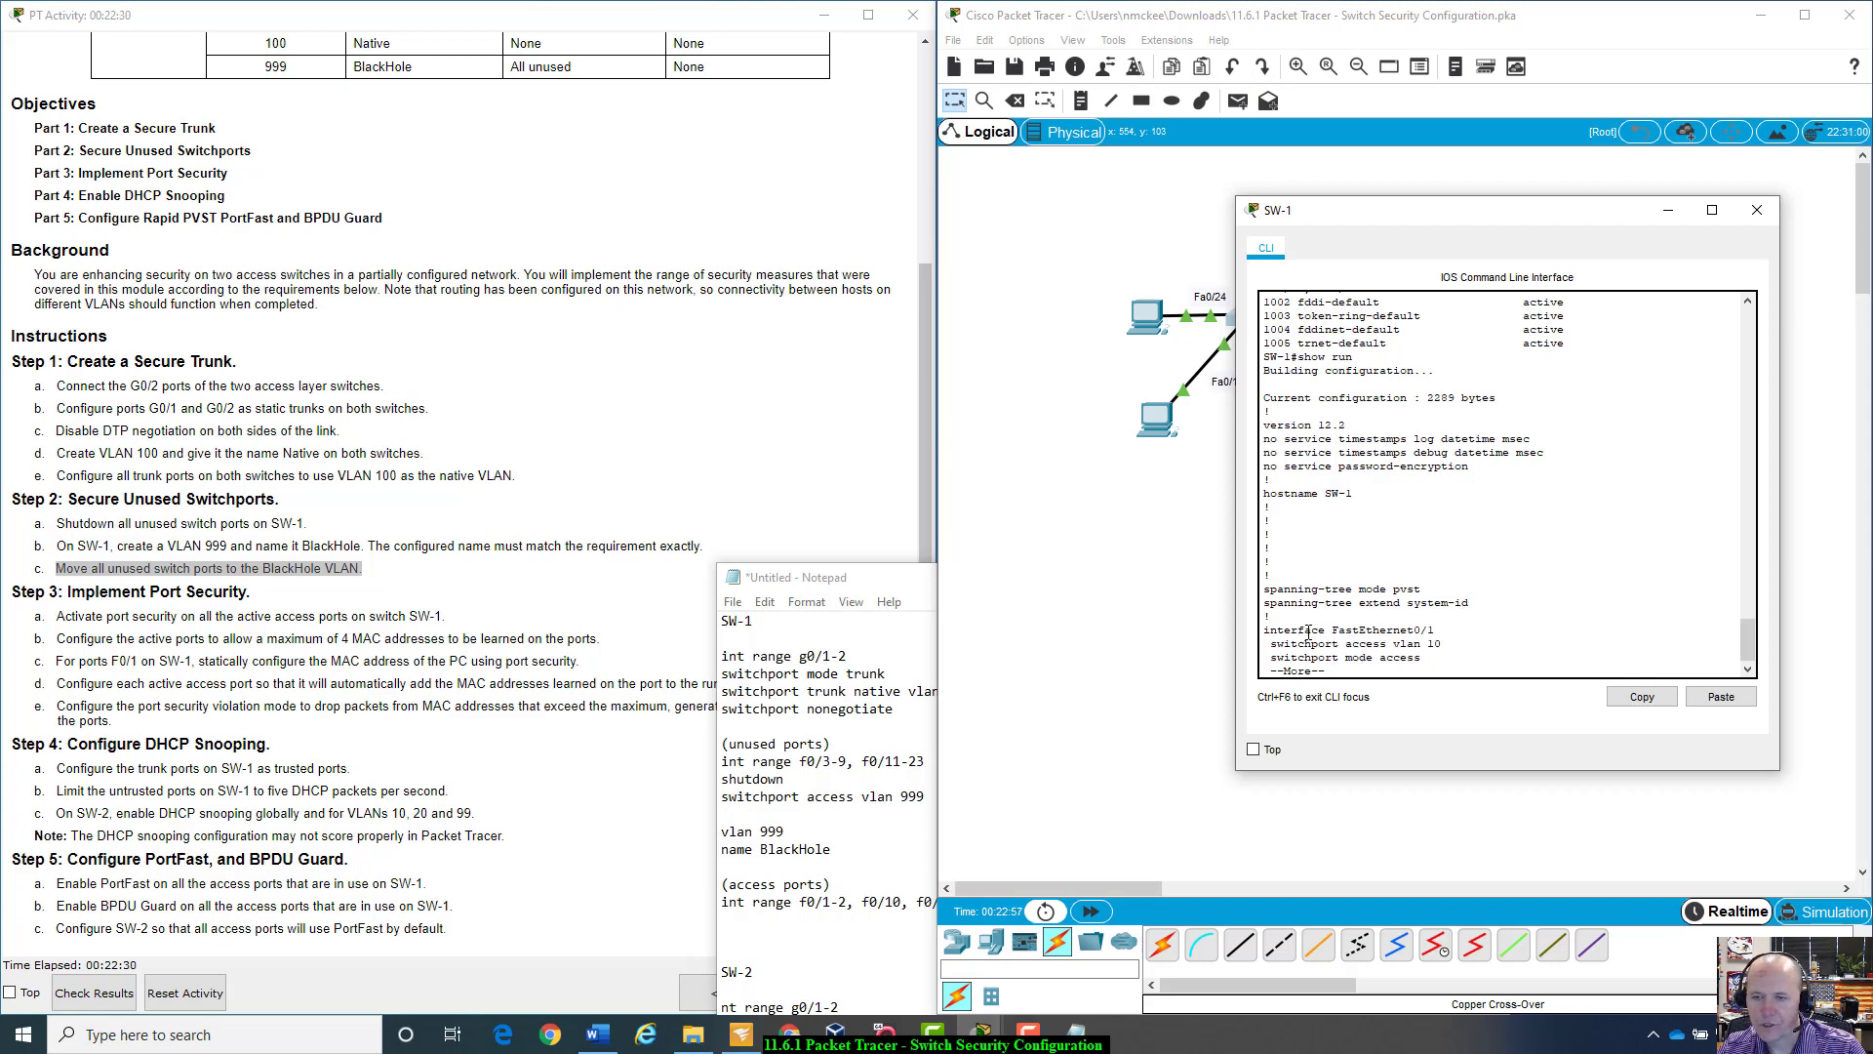
# Step: Examine the switchport modes of FastEthernet0/1 and FastEthernet0/2 in SW-1's running configuration, highlighting FastEthernet0/2's mode
pyautogui.moveTo(1563, 210); pyautogui.dragTo(1585, 164)
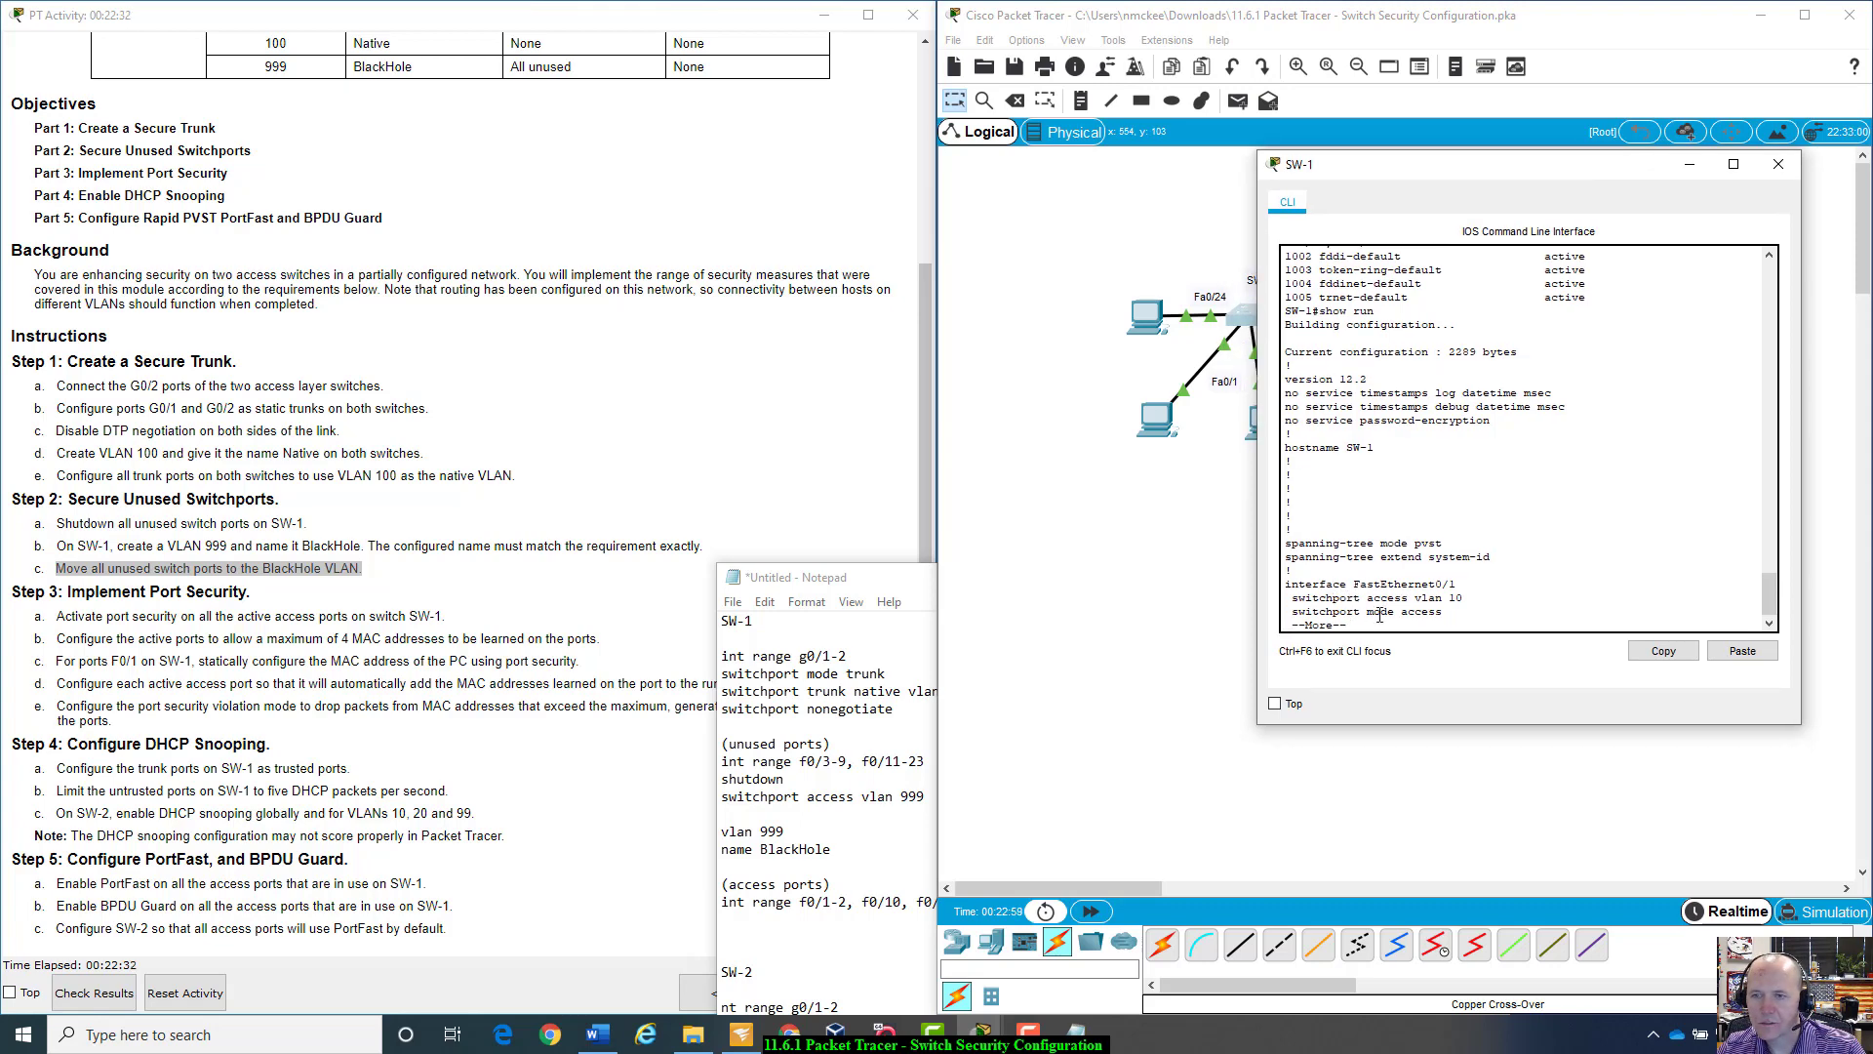
pyautogui.press('space')
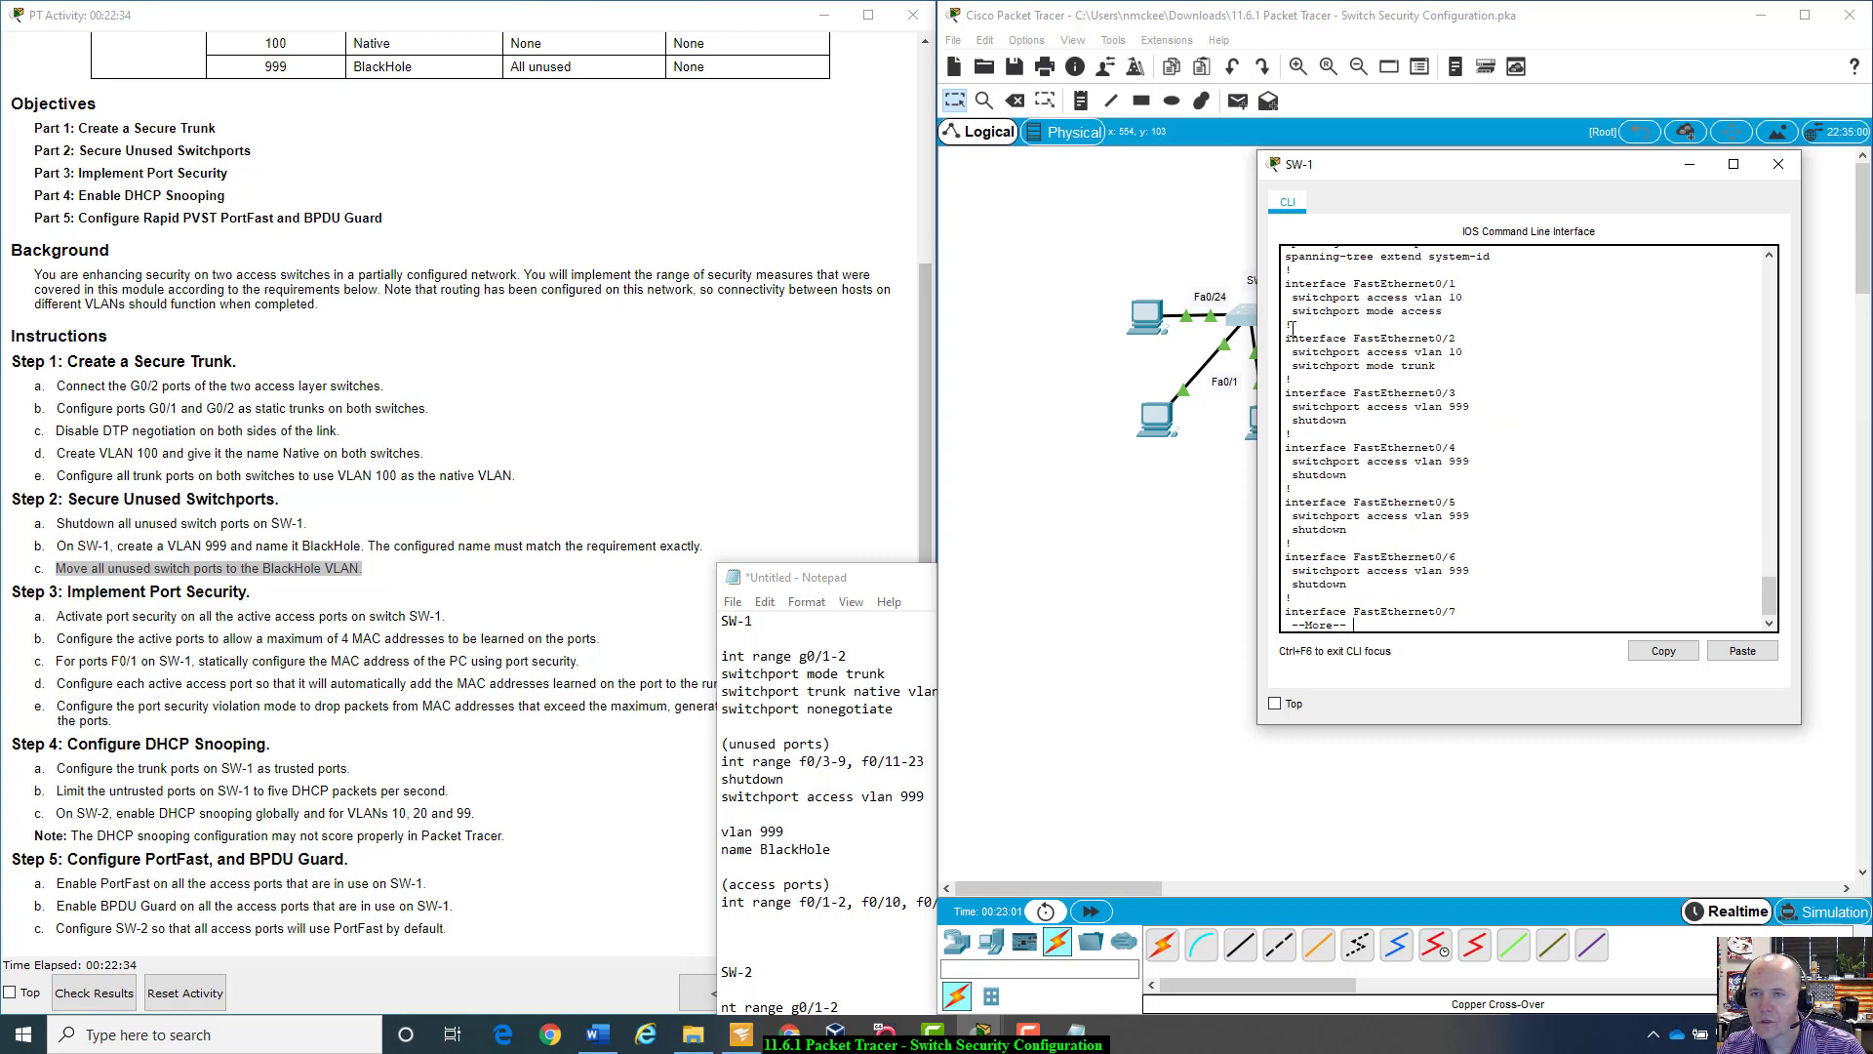
pyautogui.moveTo(1291, 330); pyautogui.dragTo(1441, 368)
pyautogui.doubleClick(1441, 368)
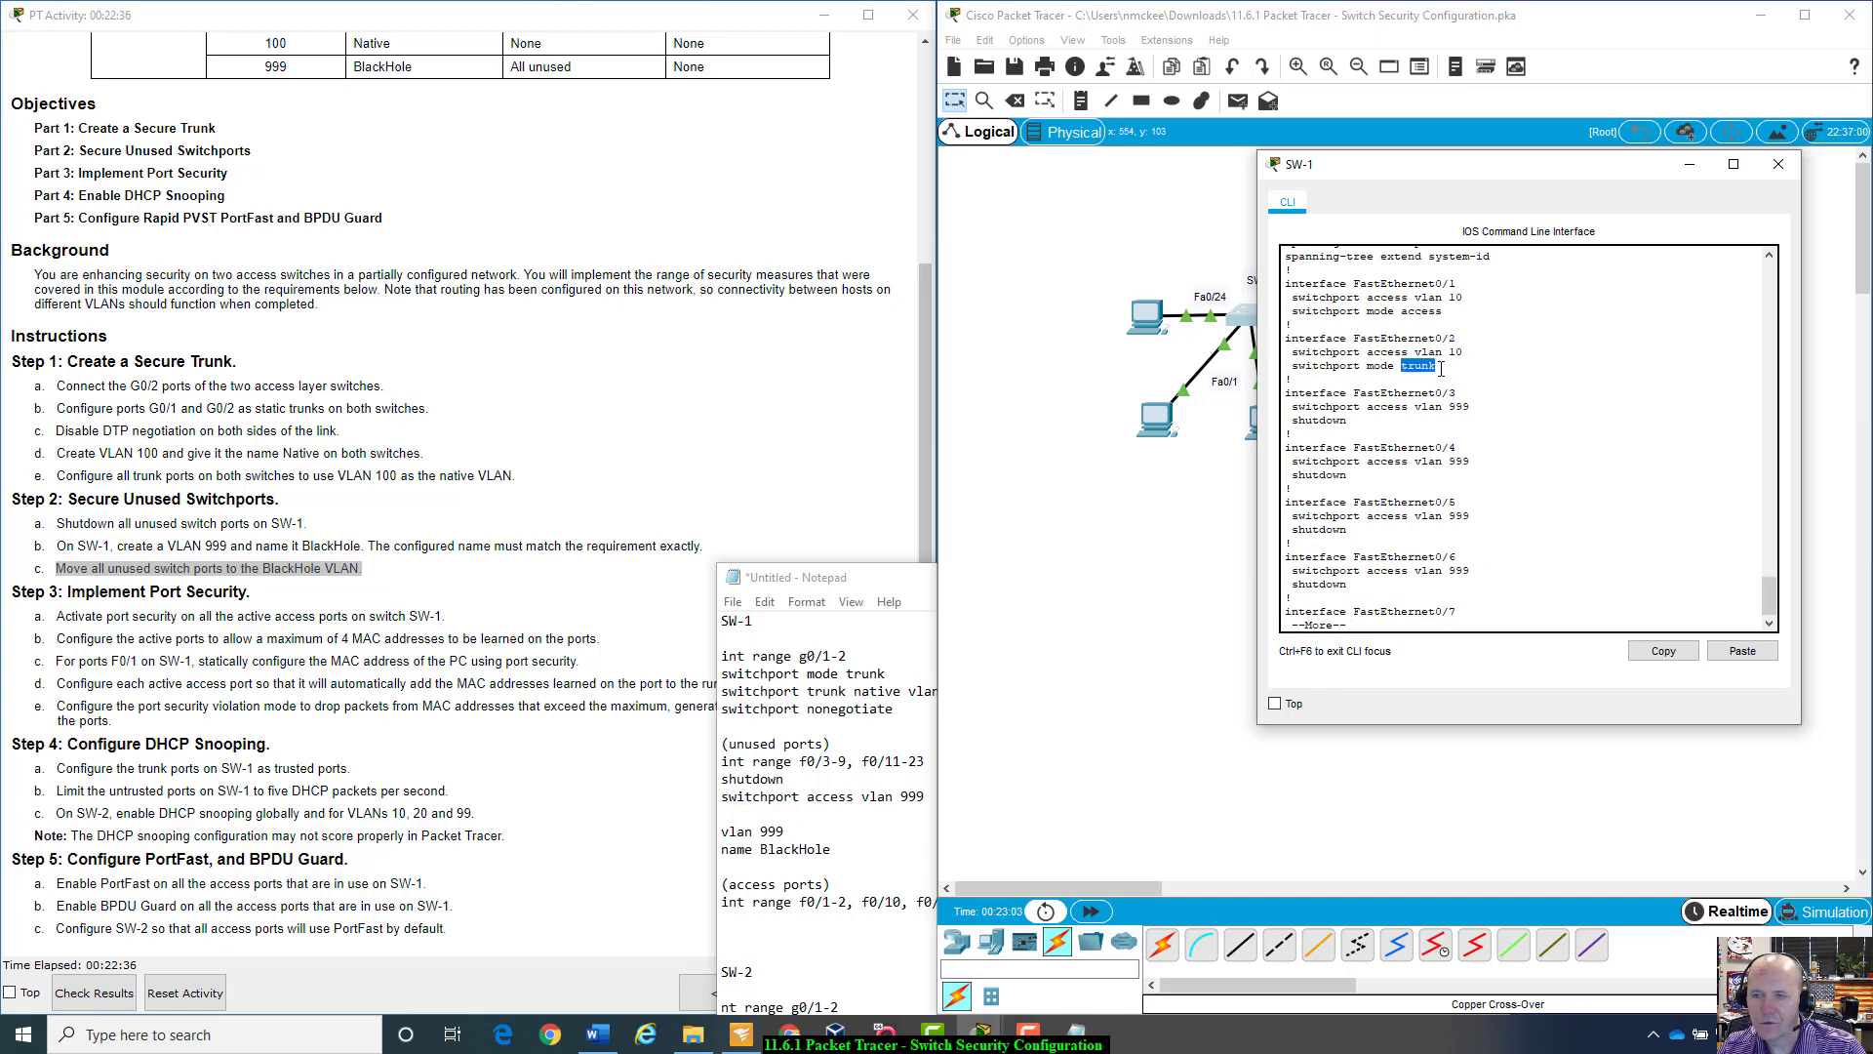
pyautogui.click(1340, 379)
# Step: Page on to check the FastEthernet0/10 and FastEthernet0/24 settings, highlight the FastEthernet0/24 block, and end the listing
pyautogui.press('space')
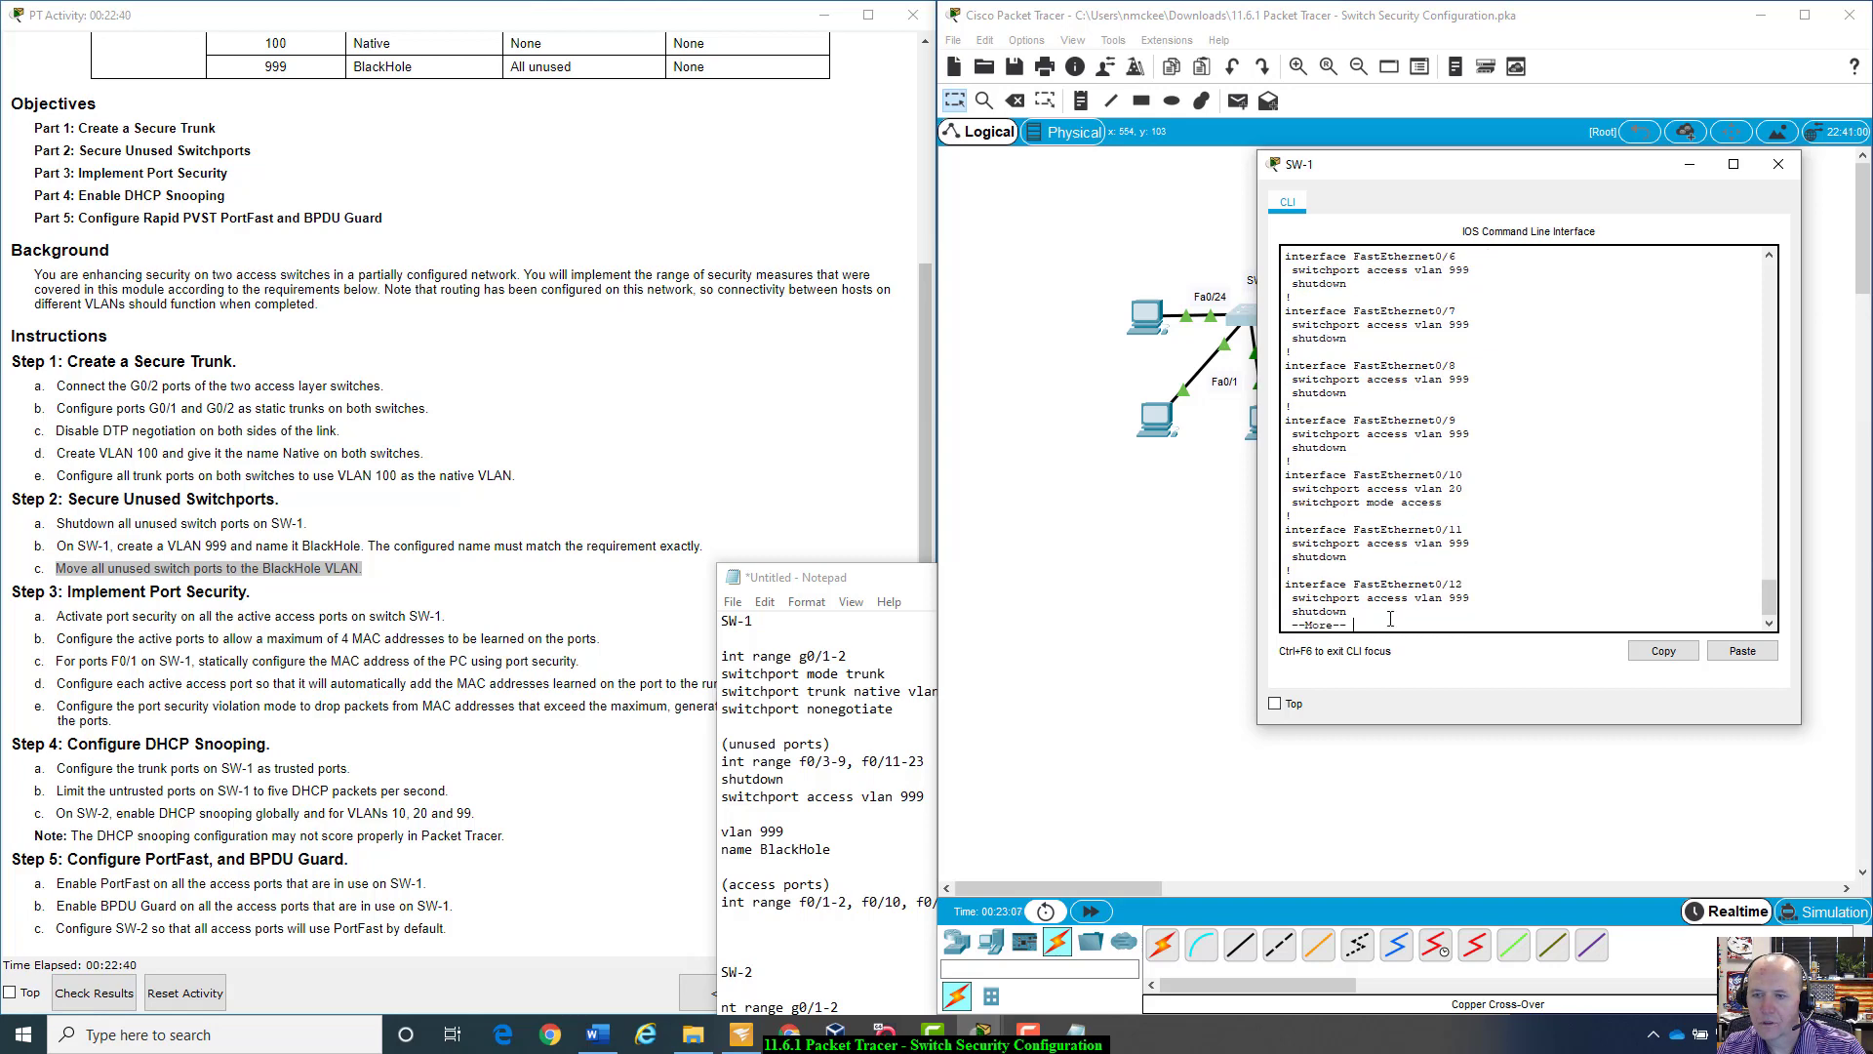
pyautogui.press('space')
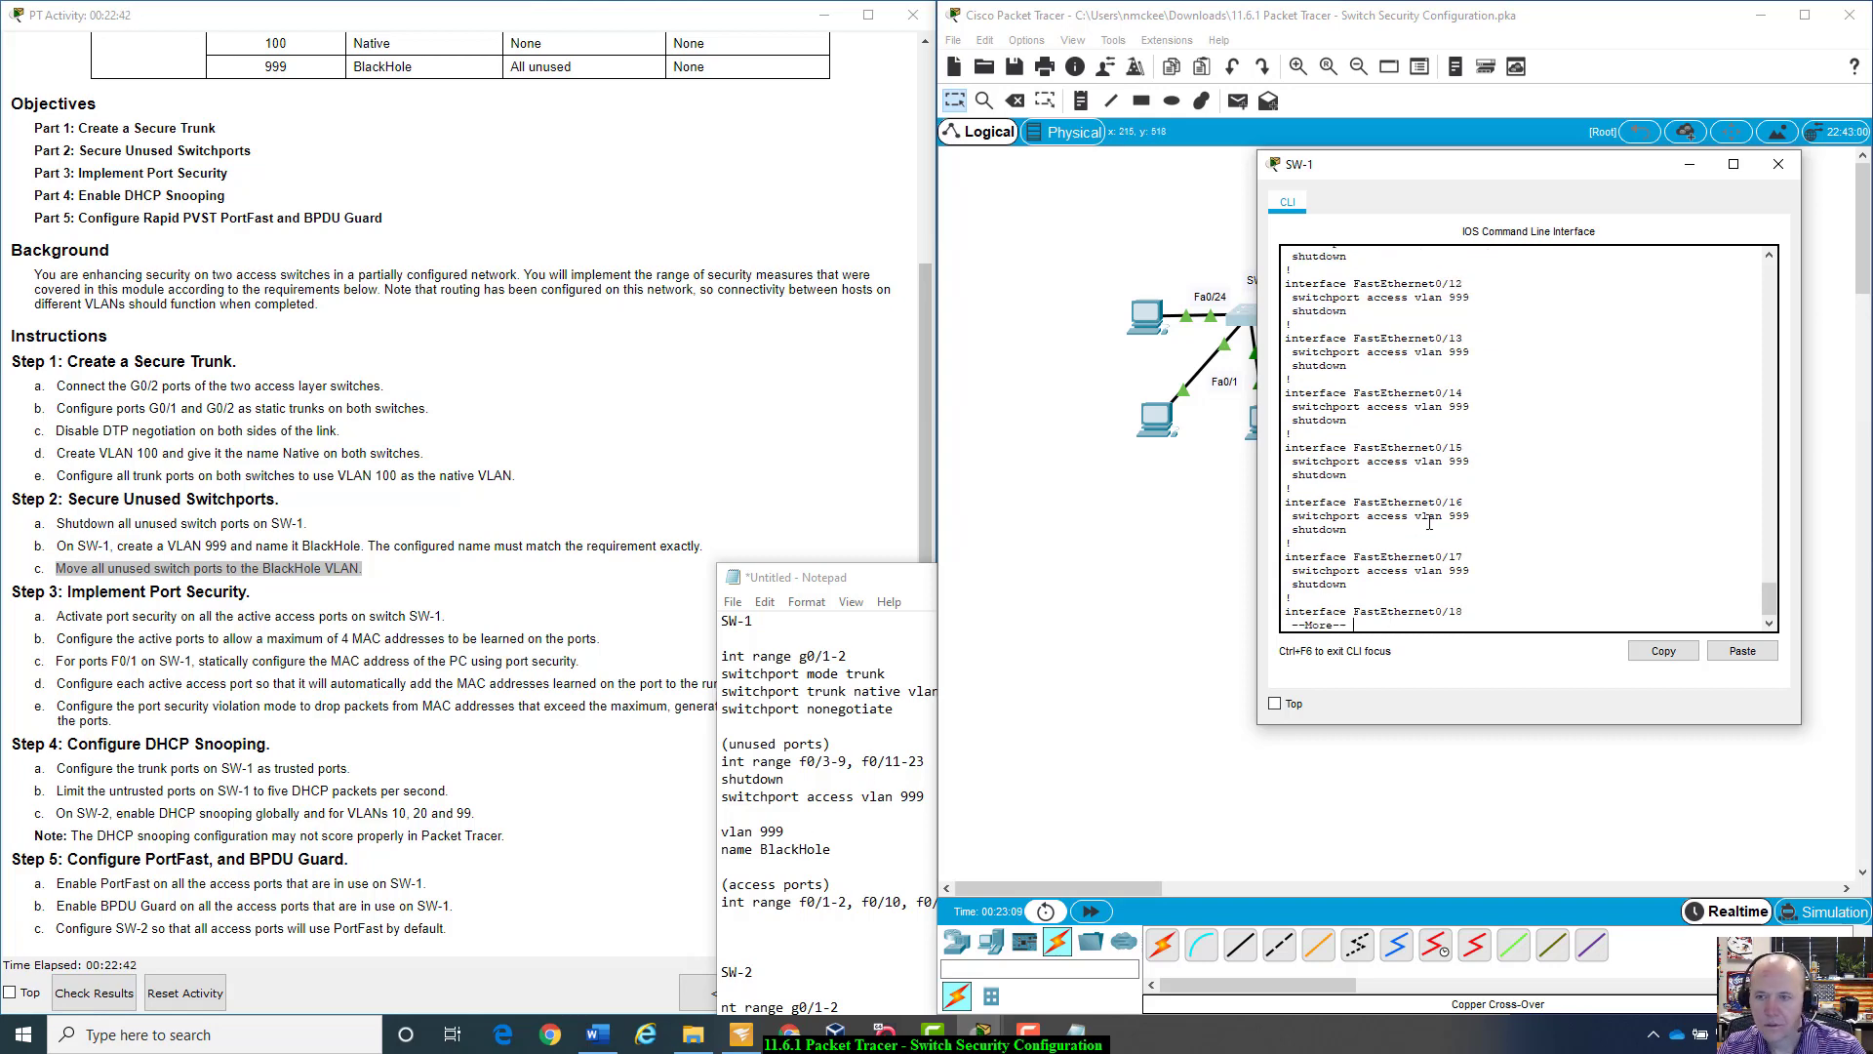
pyautogui.scroll(4, 1362, 432)
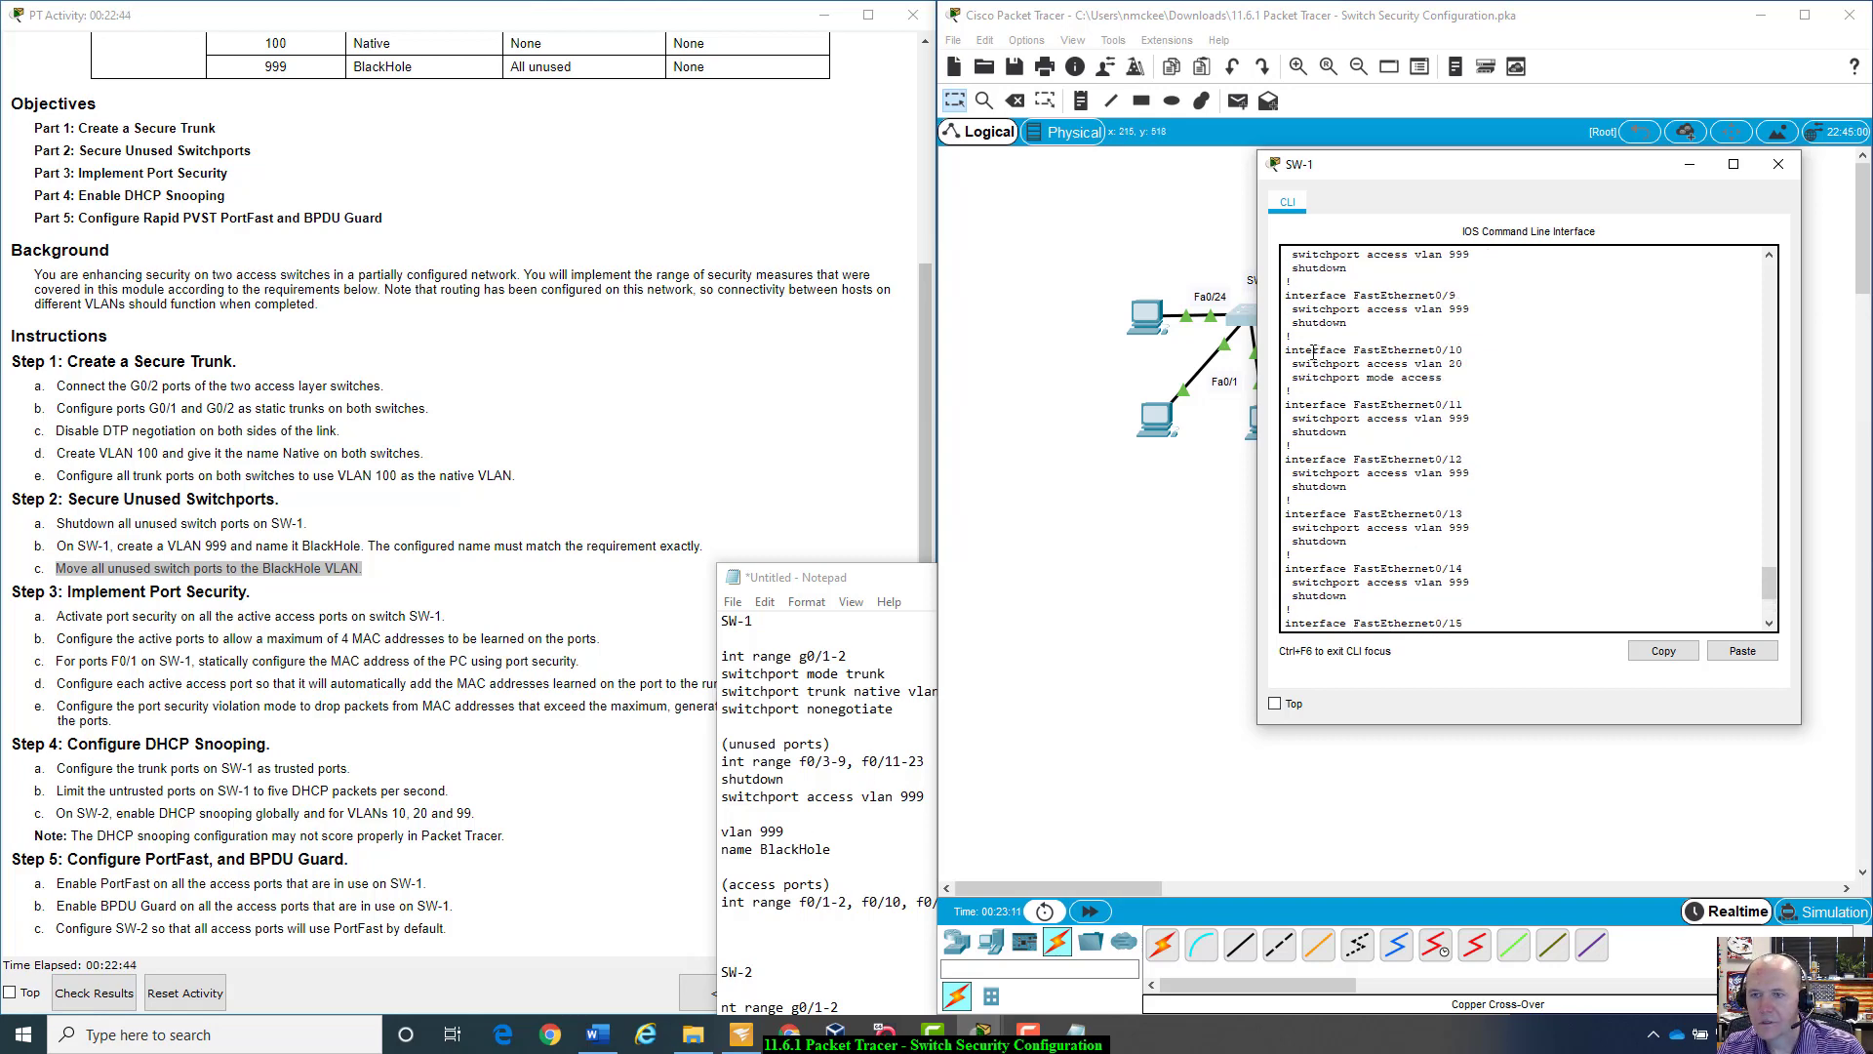
pyautogui.scroll(-4, 1361, 432)
pyautogui.press('space')
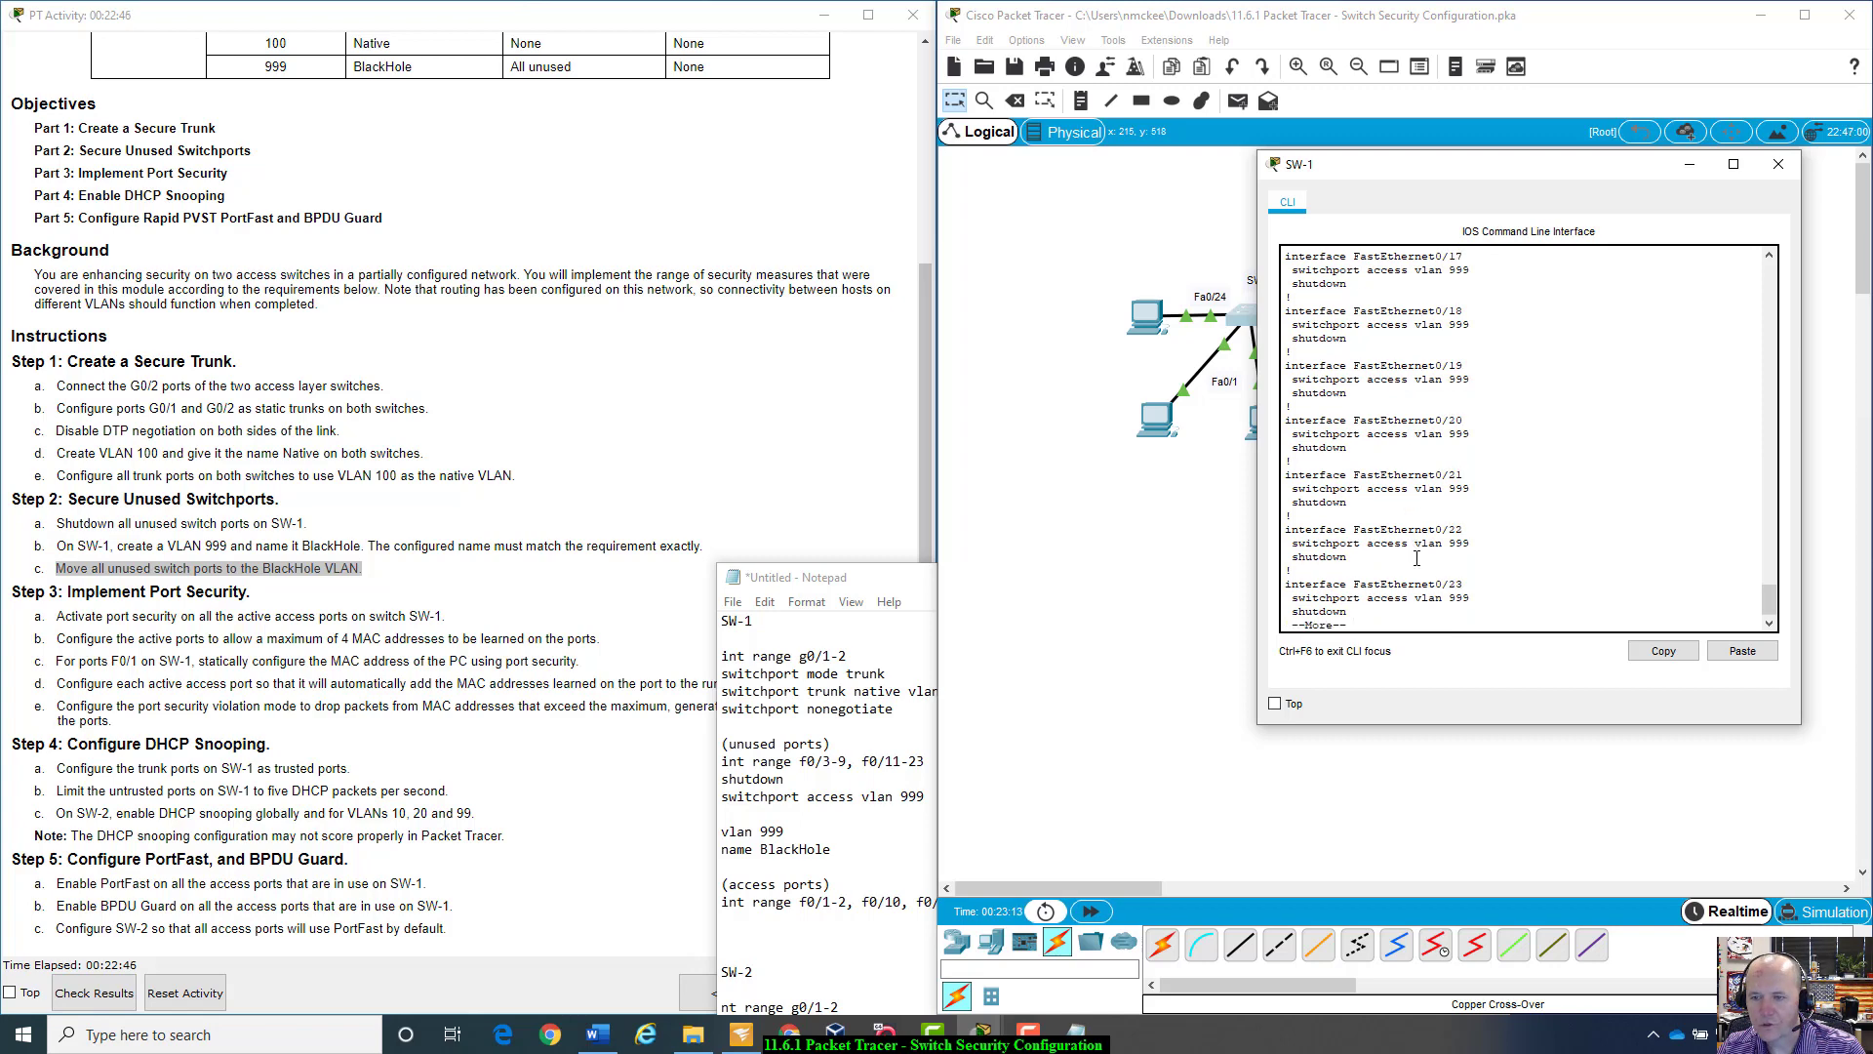
pyautogui.press('space')
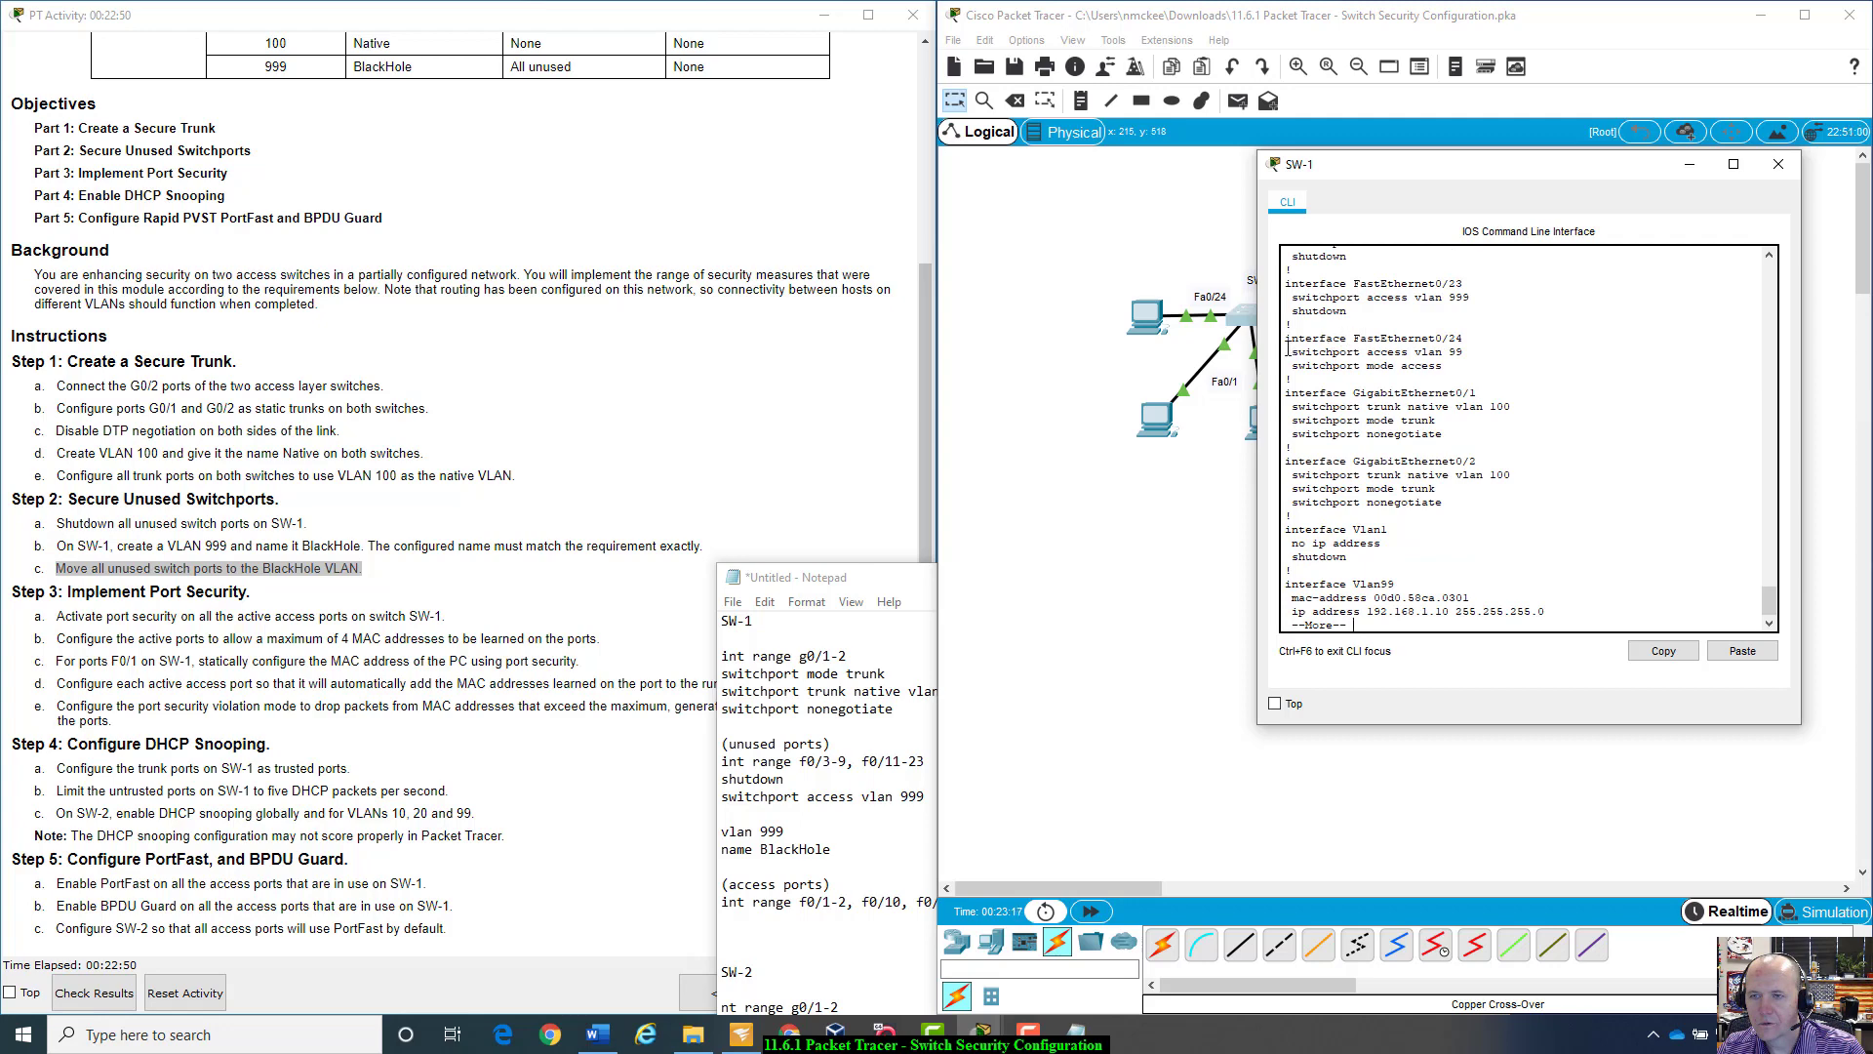
pyautogui.moveTo(1286, 338); pyautogui.dragTo(1448, 373)
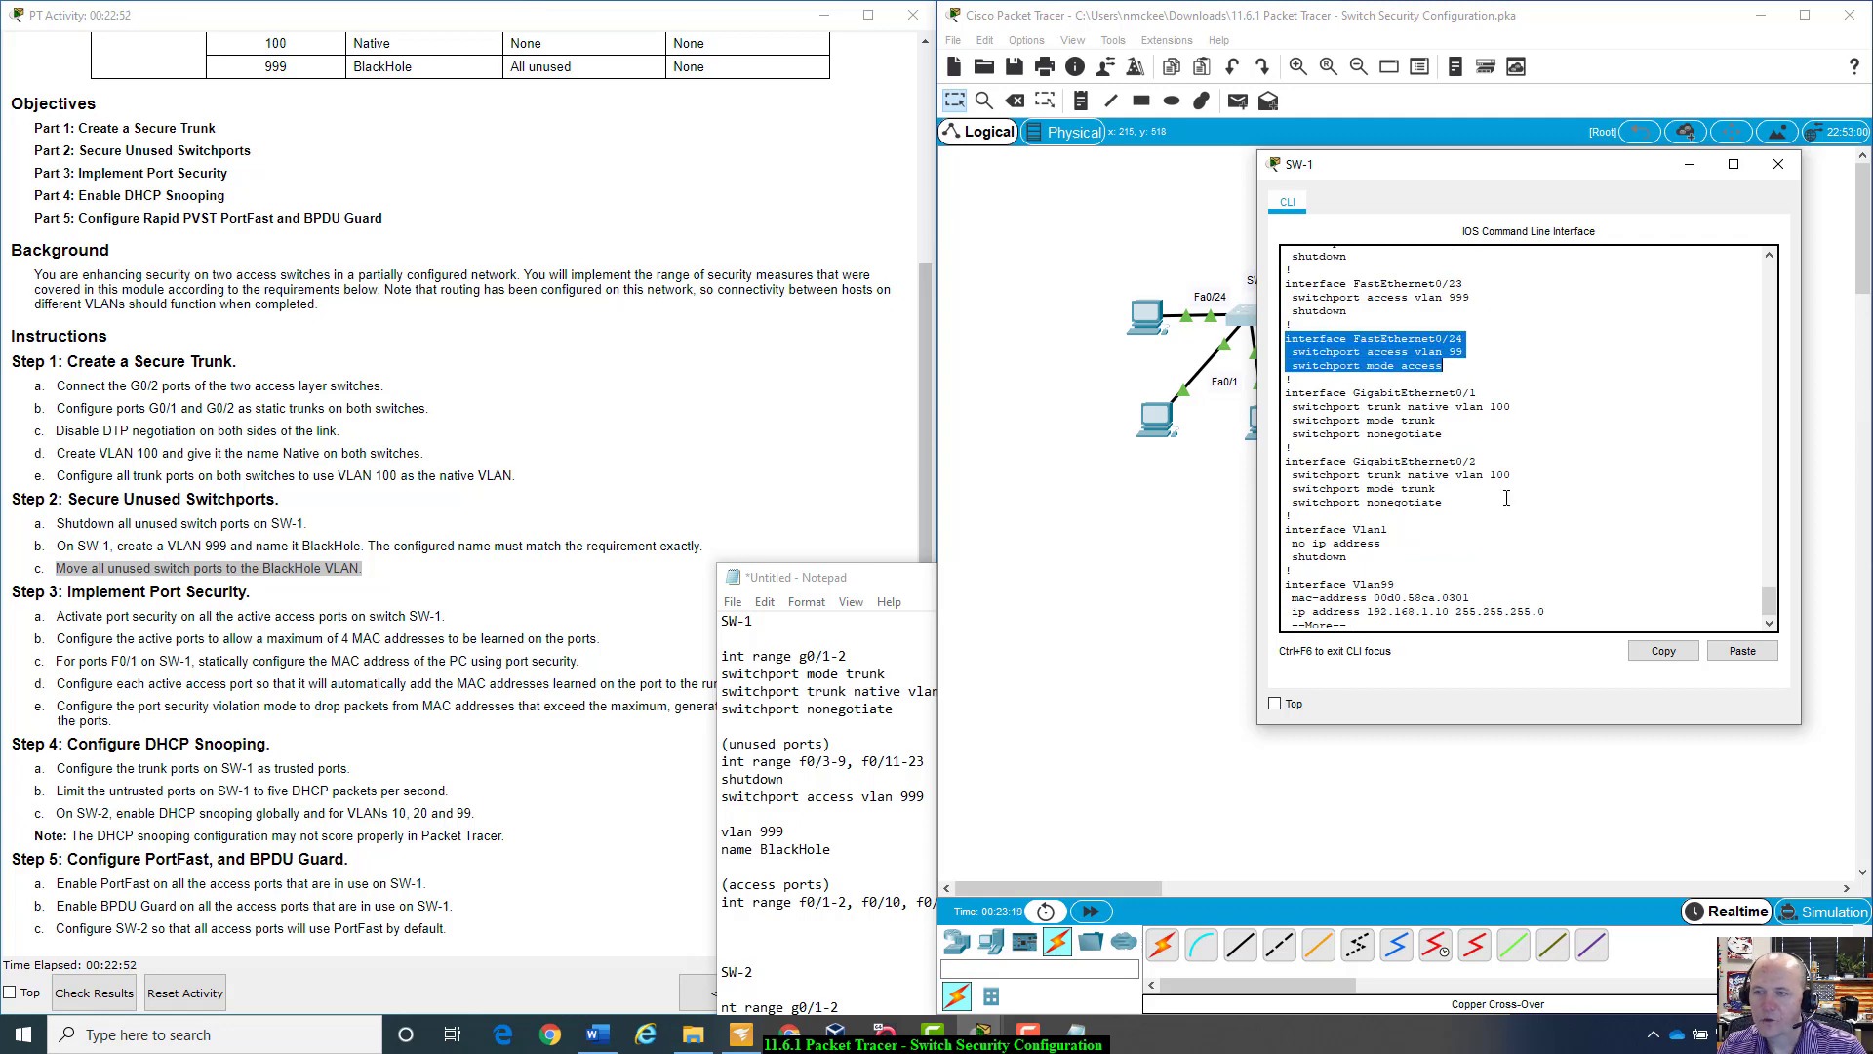
pyautogui.scroll(-1, 1653, 514)
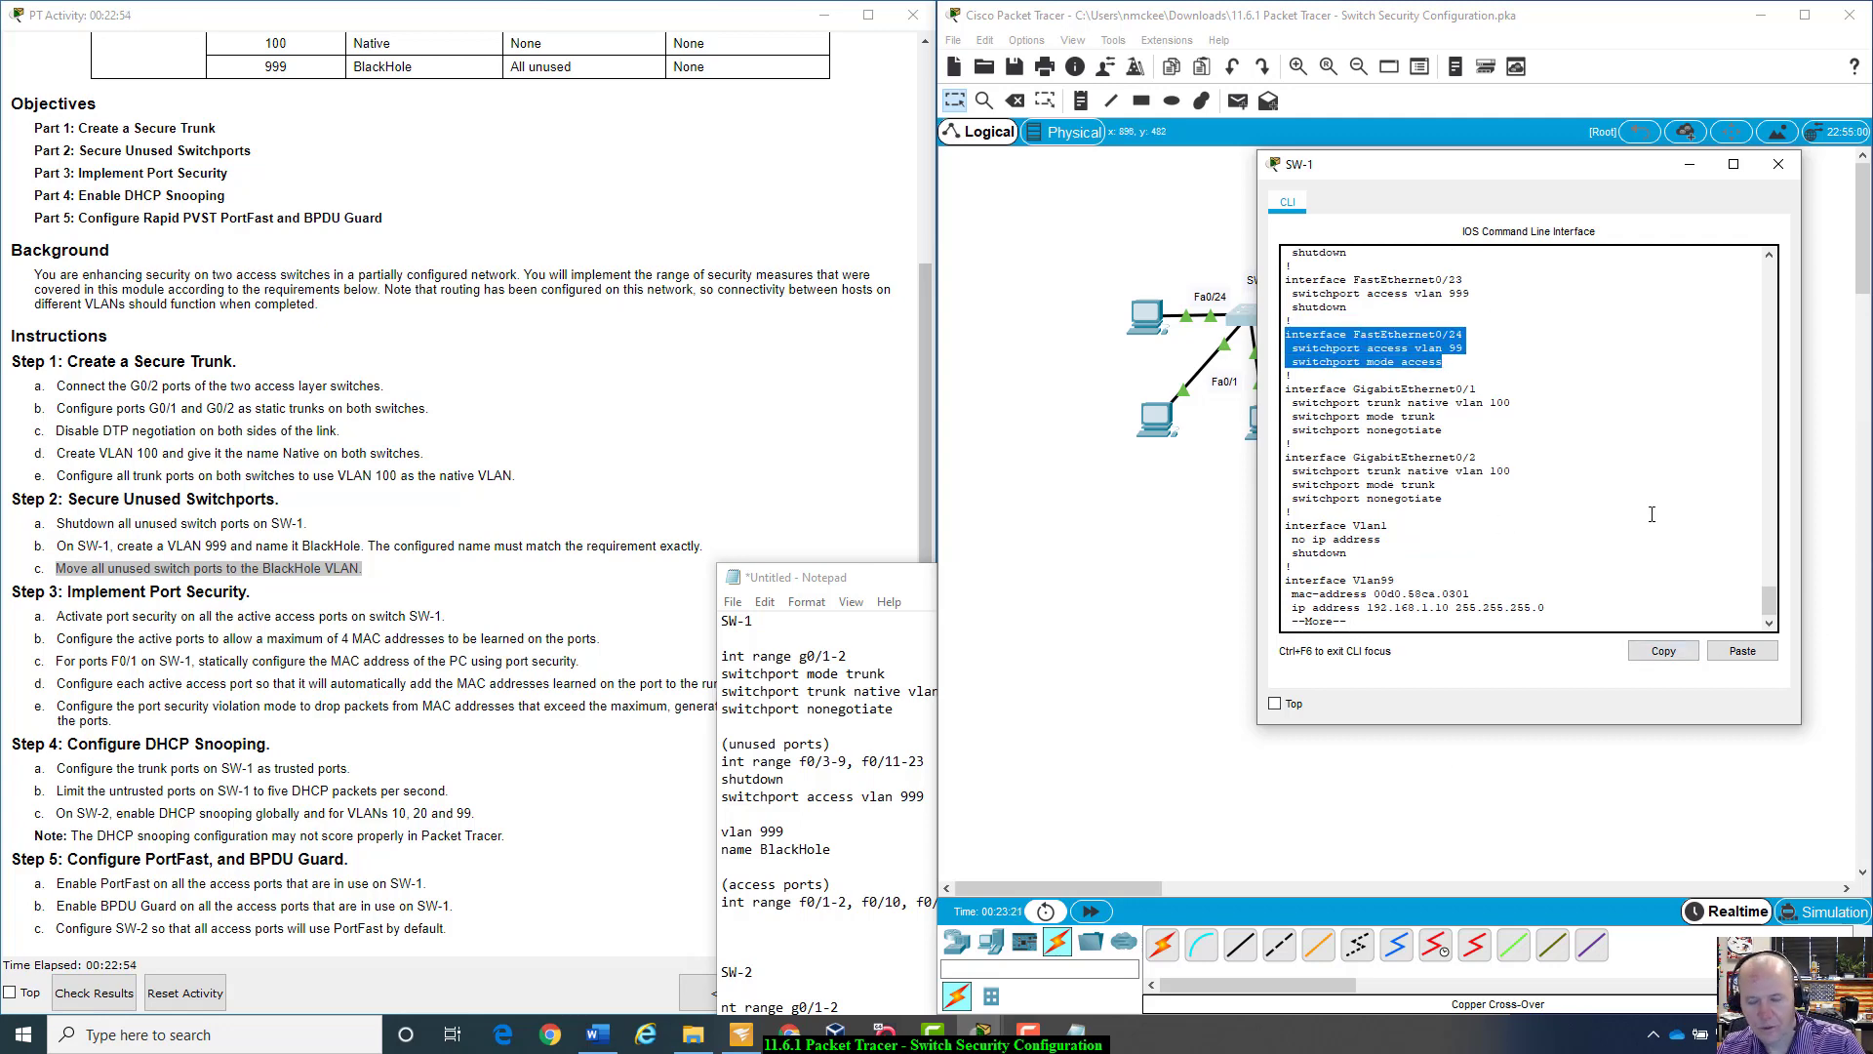
pyautogui.click(1651, 514)
pyautogui.hotkey('ctrl', 'c')
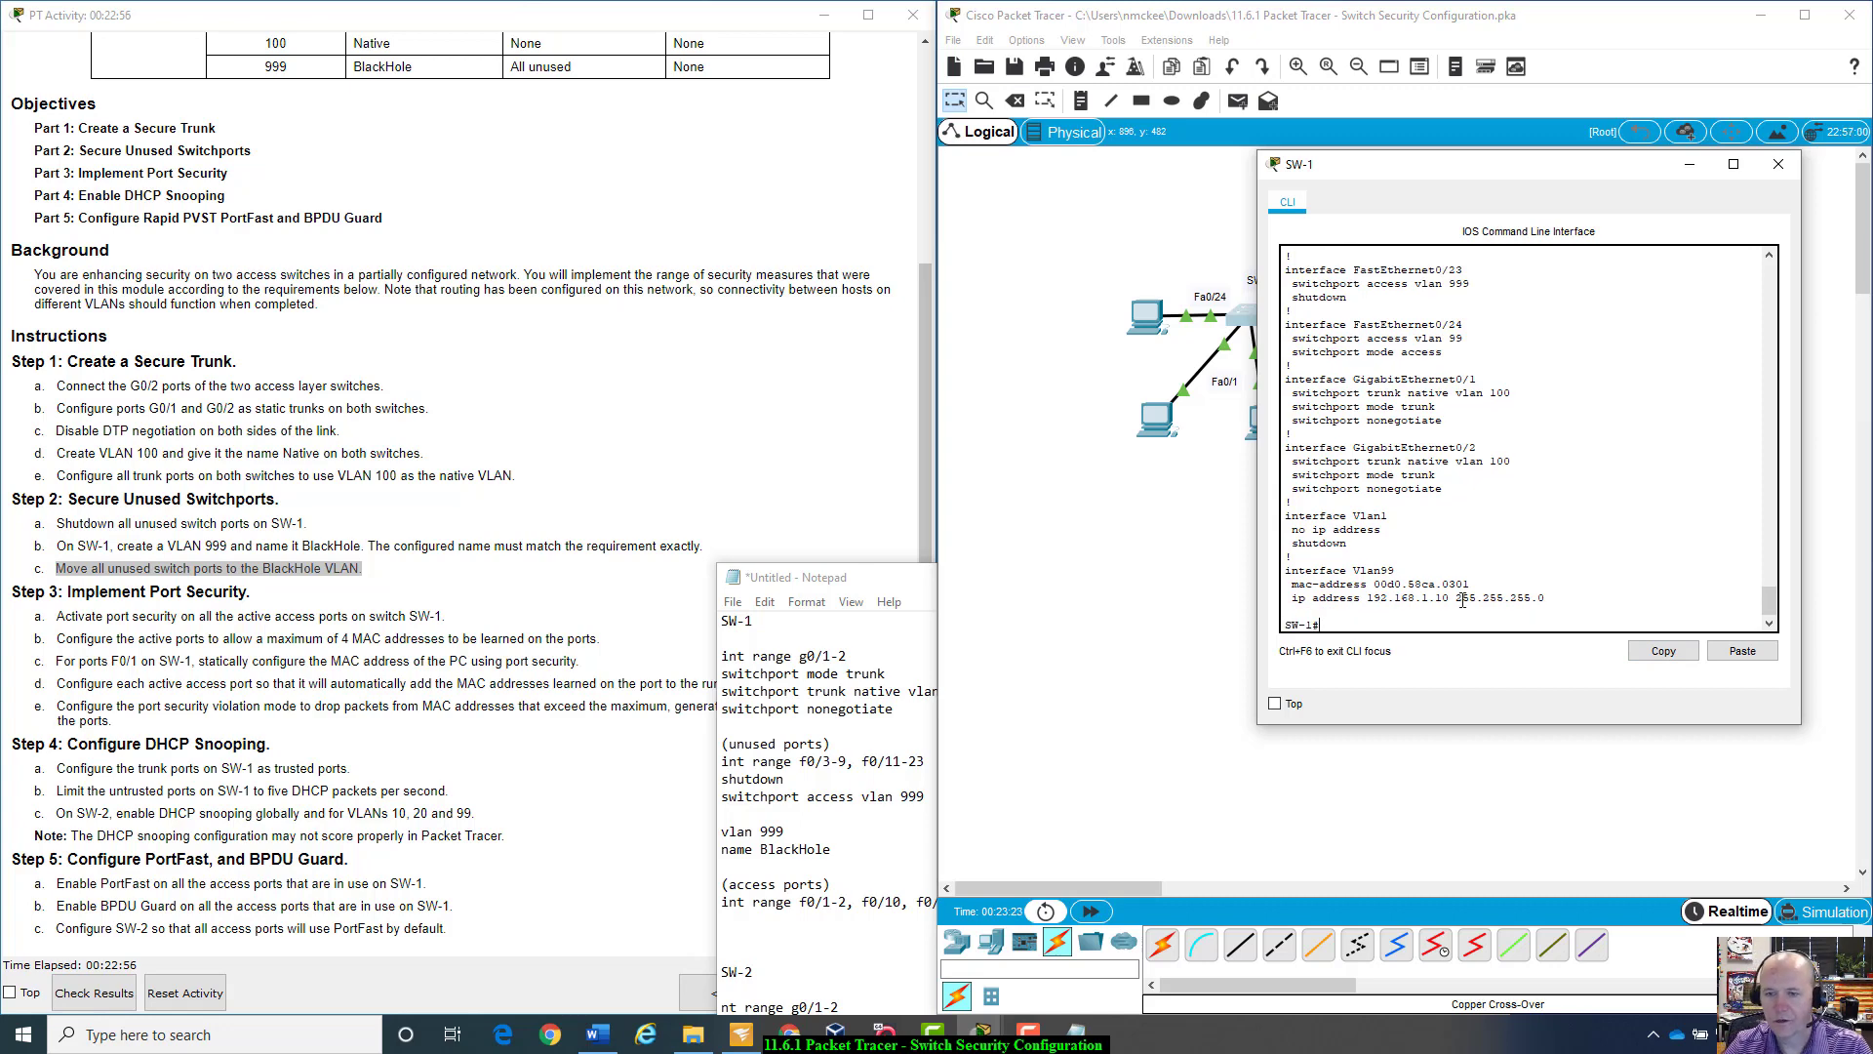
# Step: Enter global configuration mode on SW-1 with "config t" and move the notes beside it, keeping the first port security task readable
pyautogui.write('config t')
pyautogui.press('Return')
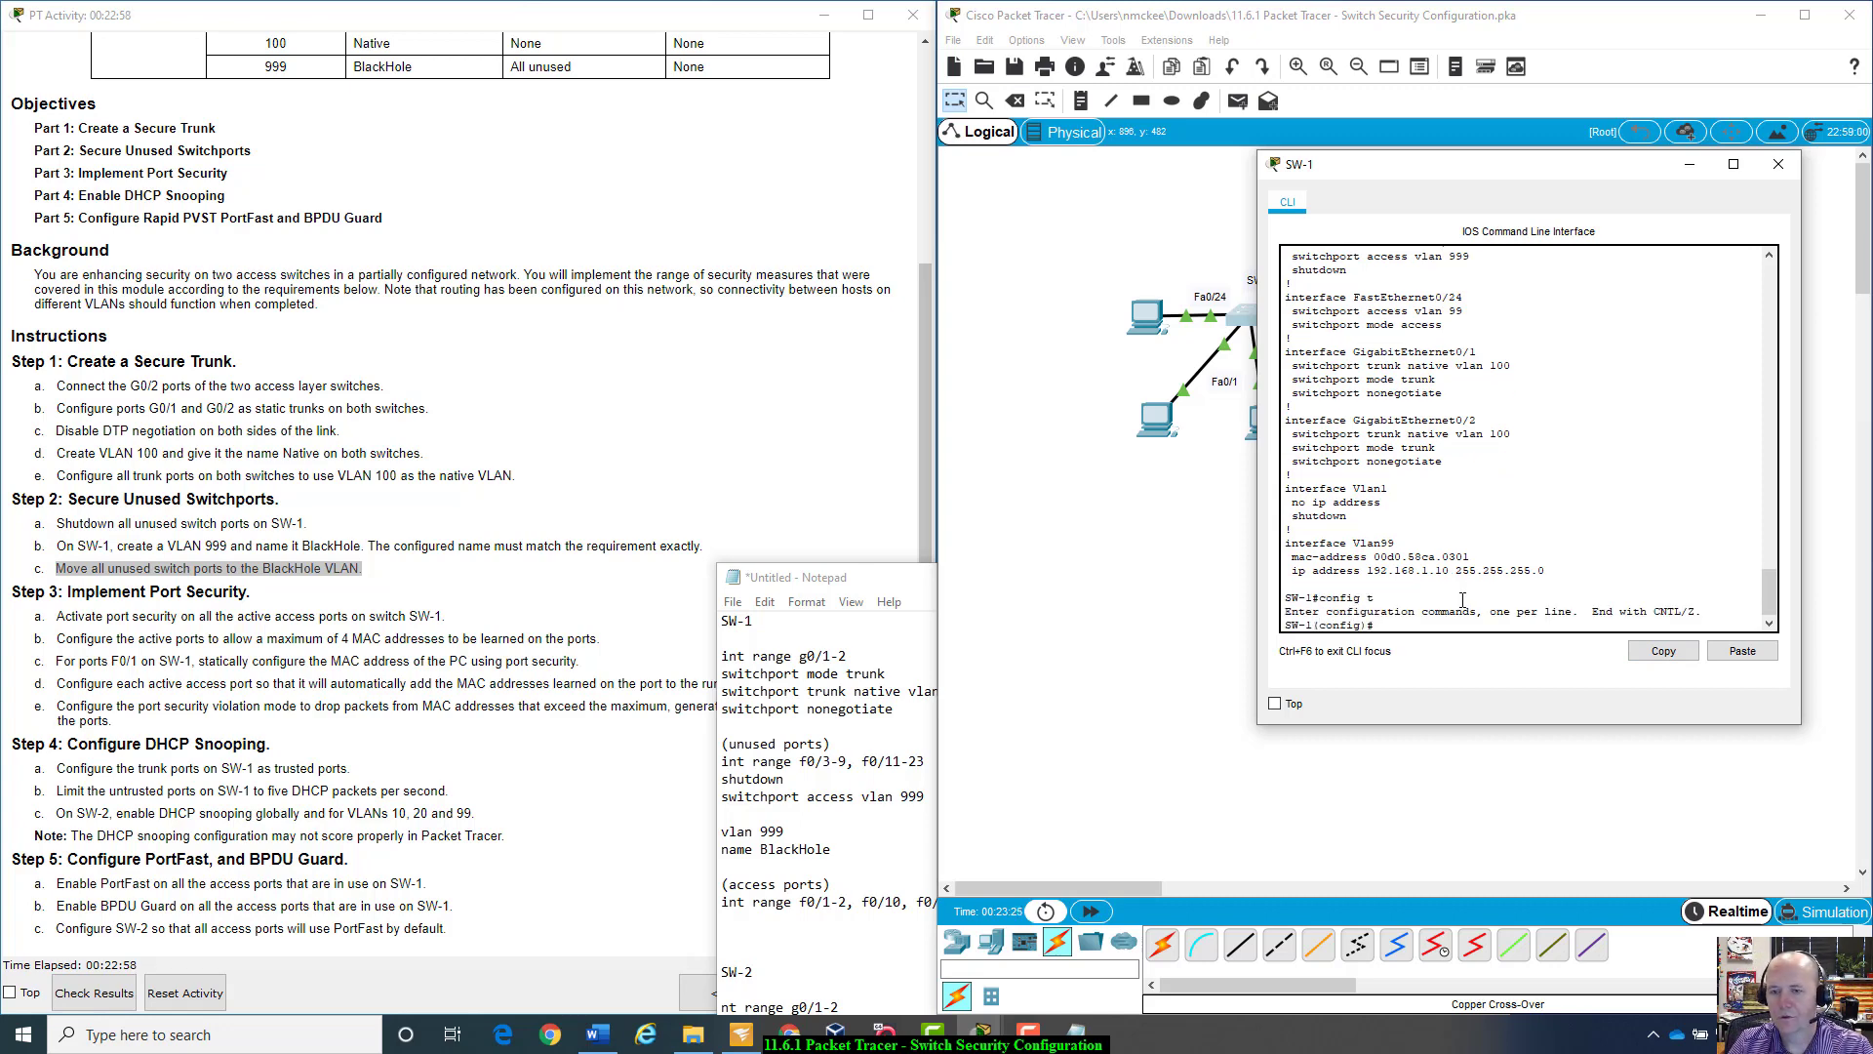
pyautogui.moveTo(860, 577); pyautogui.dragTo(243, 619)
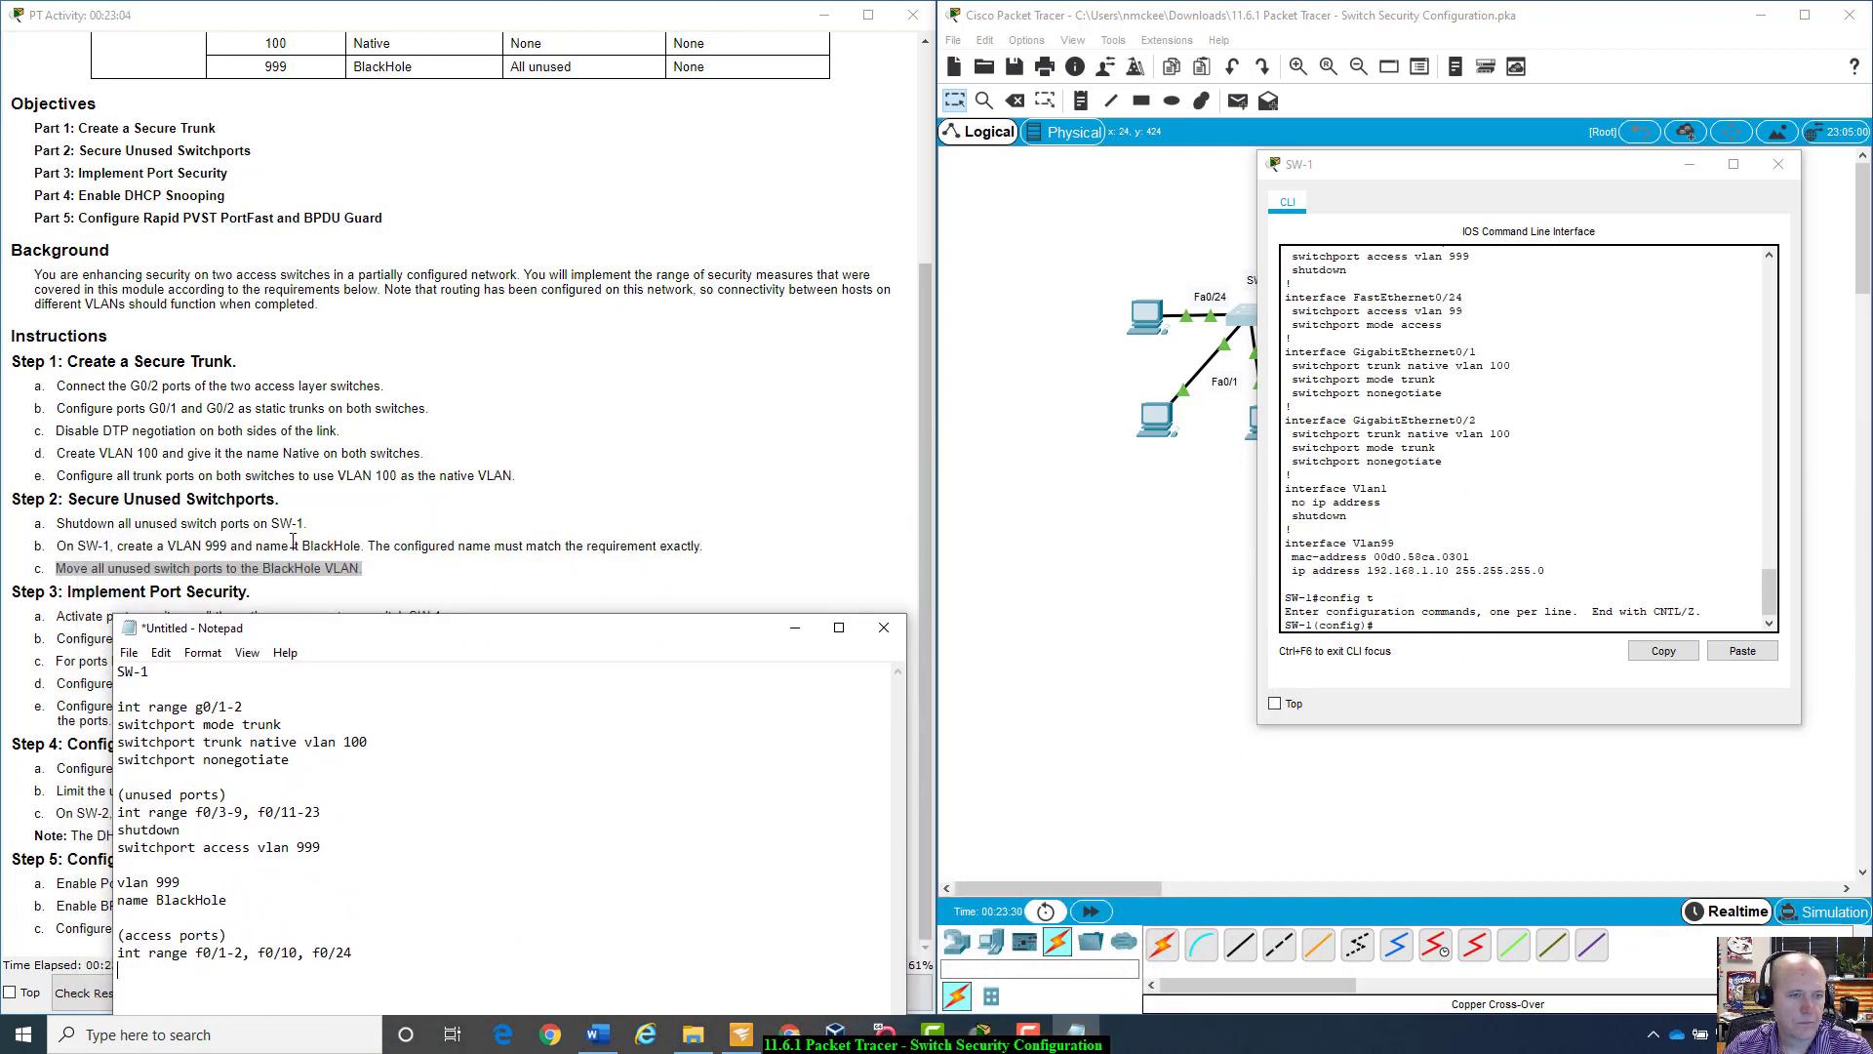
pyautogui.moveTo(583, 641); pyautogui.dragTo(595, 661)
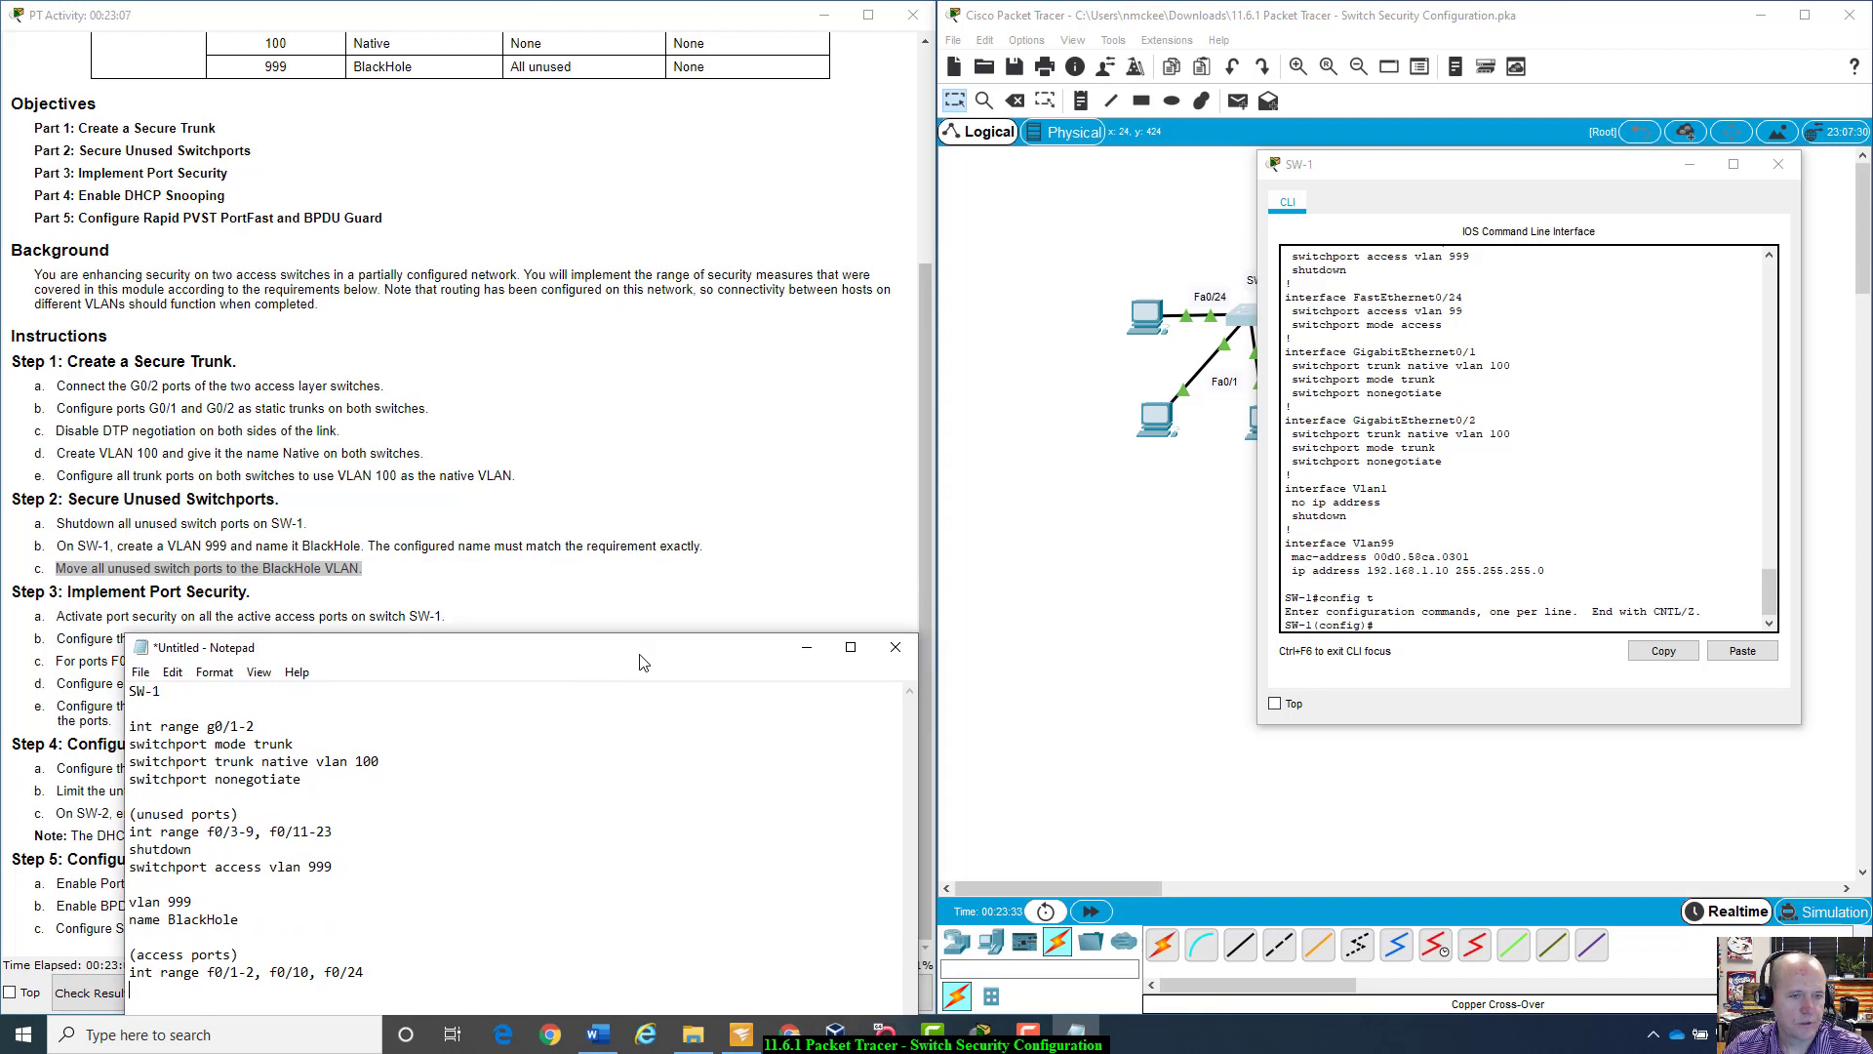
# Step: Enter interface range configuration on SW-1 for the active access ports with "int range f0/1-2, f0/10, f0/24"
pyautogui.click(1468, 625)
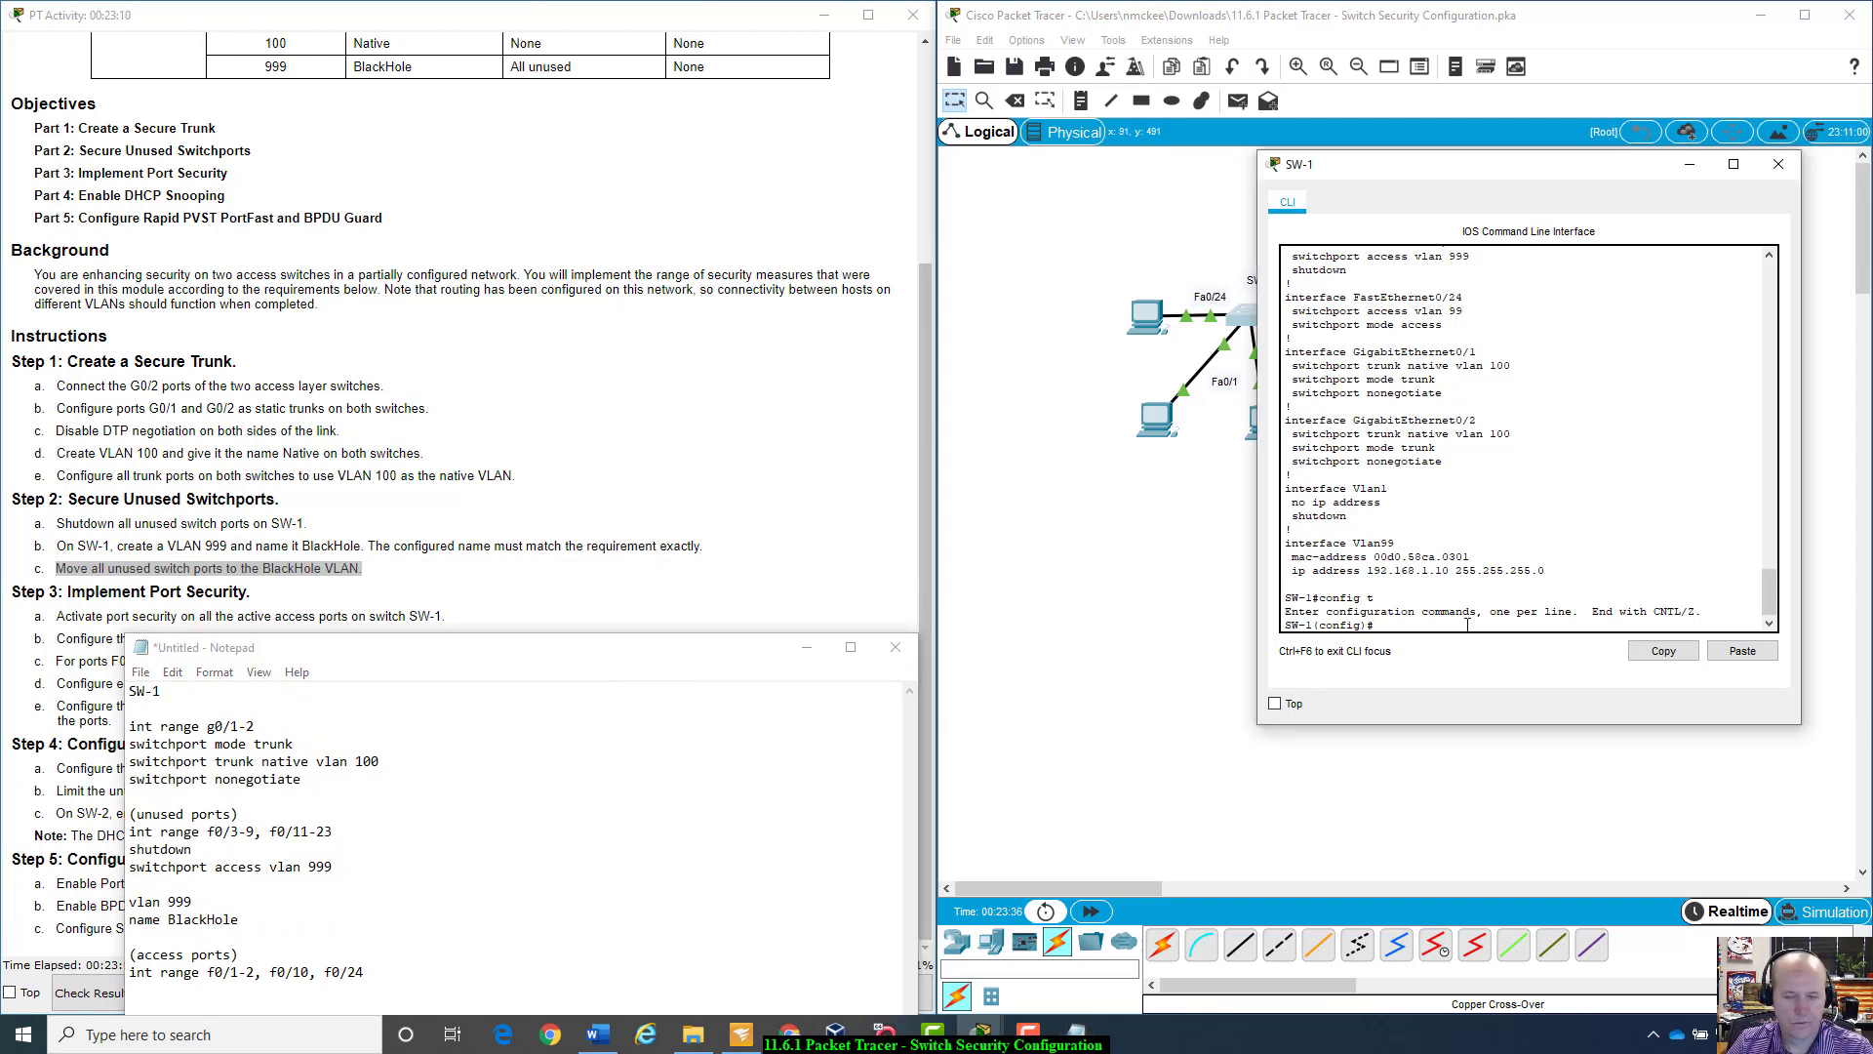
pyautogui.write('int rna')
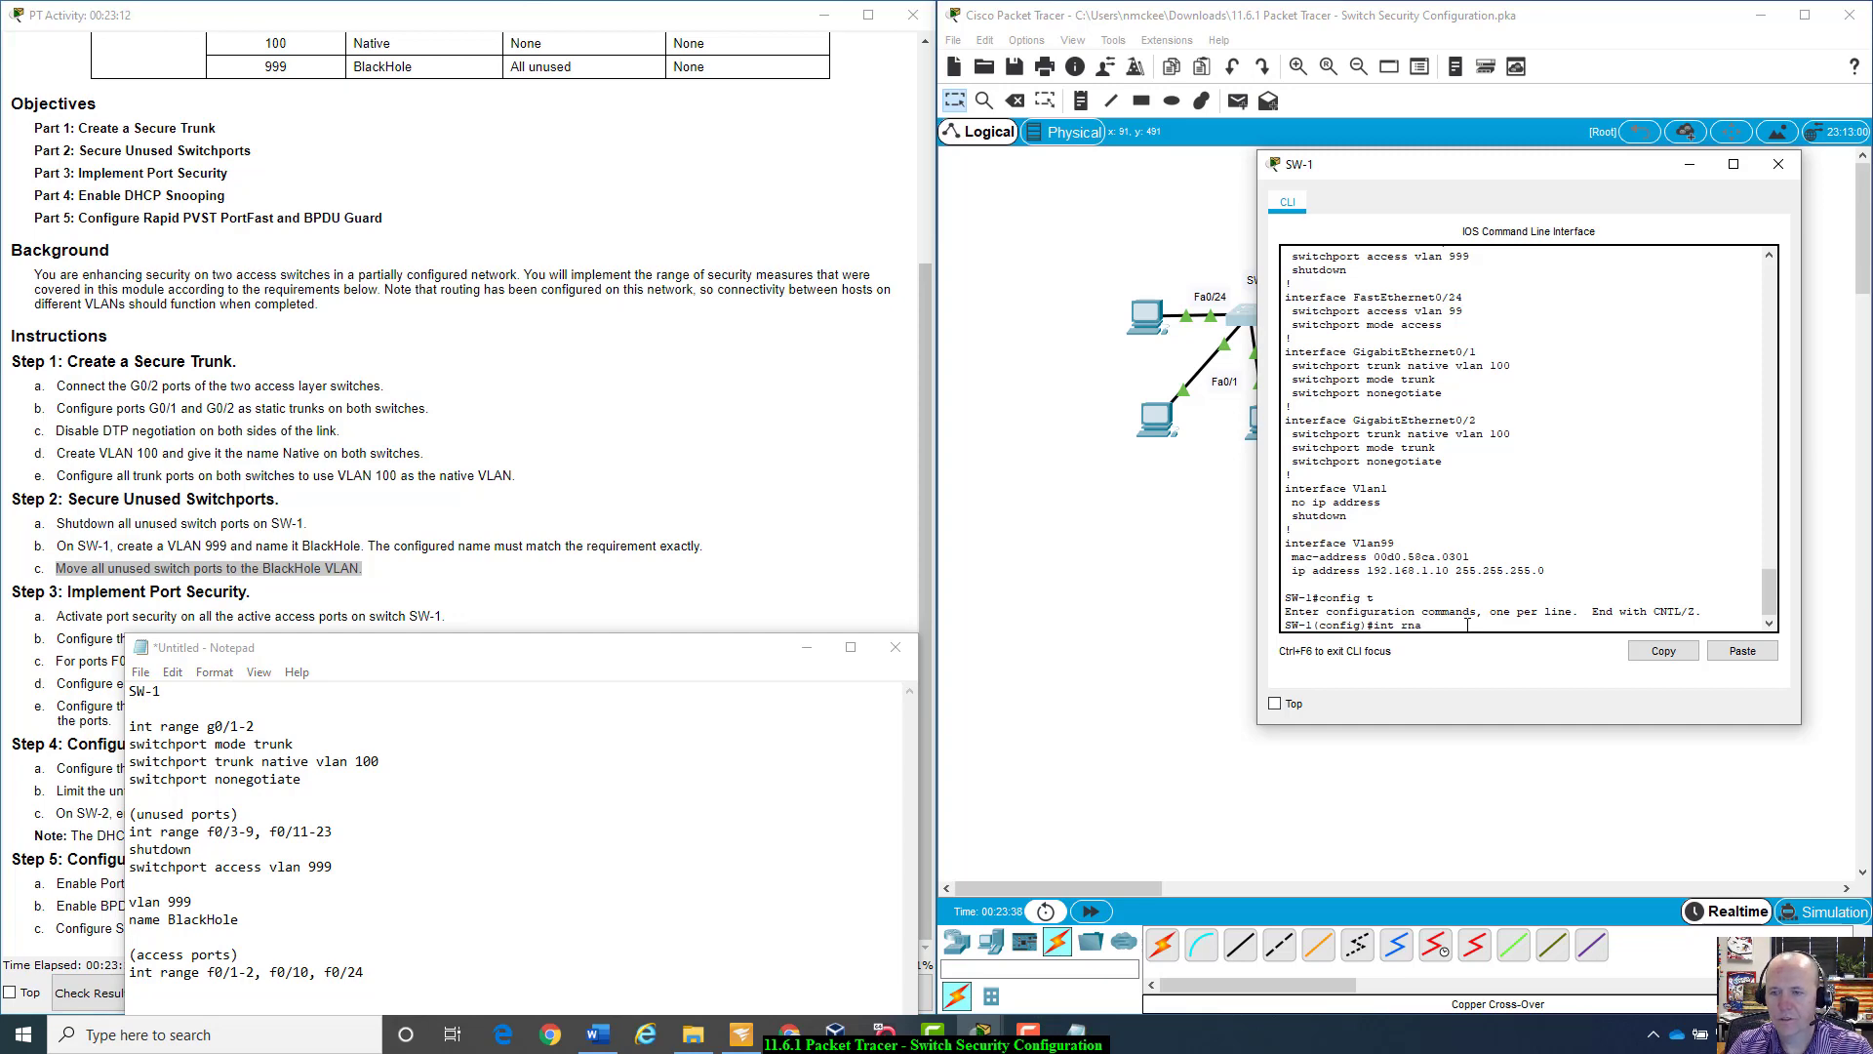
pyautogui.press('BackSpace')
pyautogui.write('a')
pyautogui.press('Tab')
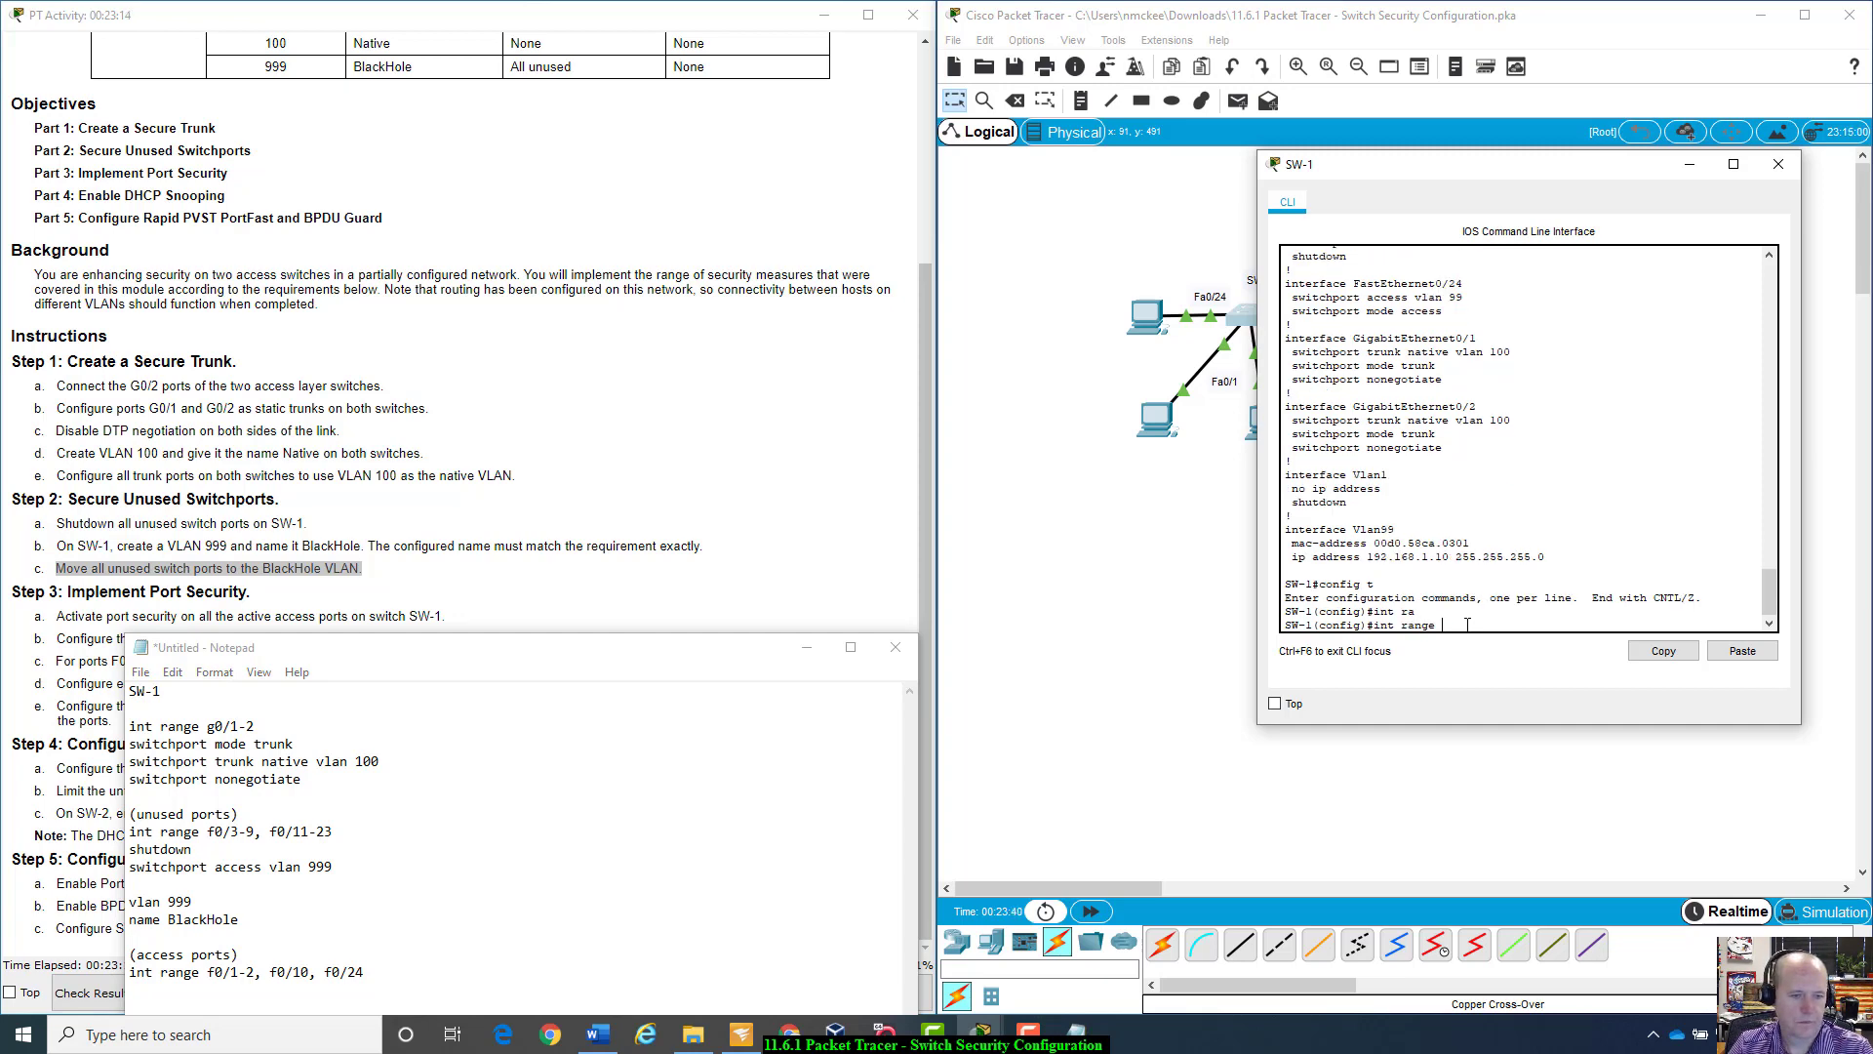
pyautogui.write('g0')
pyautogui.press('BackSpace')
pyautogui.press('BackSpace')
pyautogui.write('f')
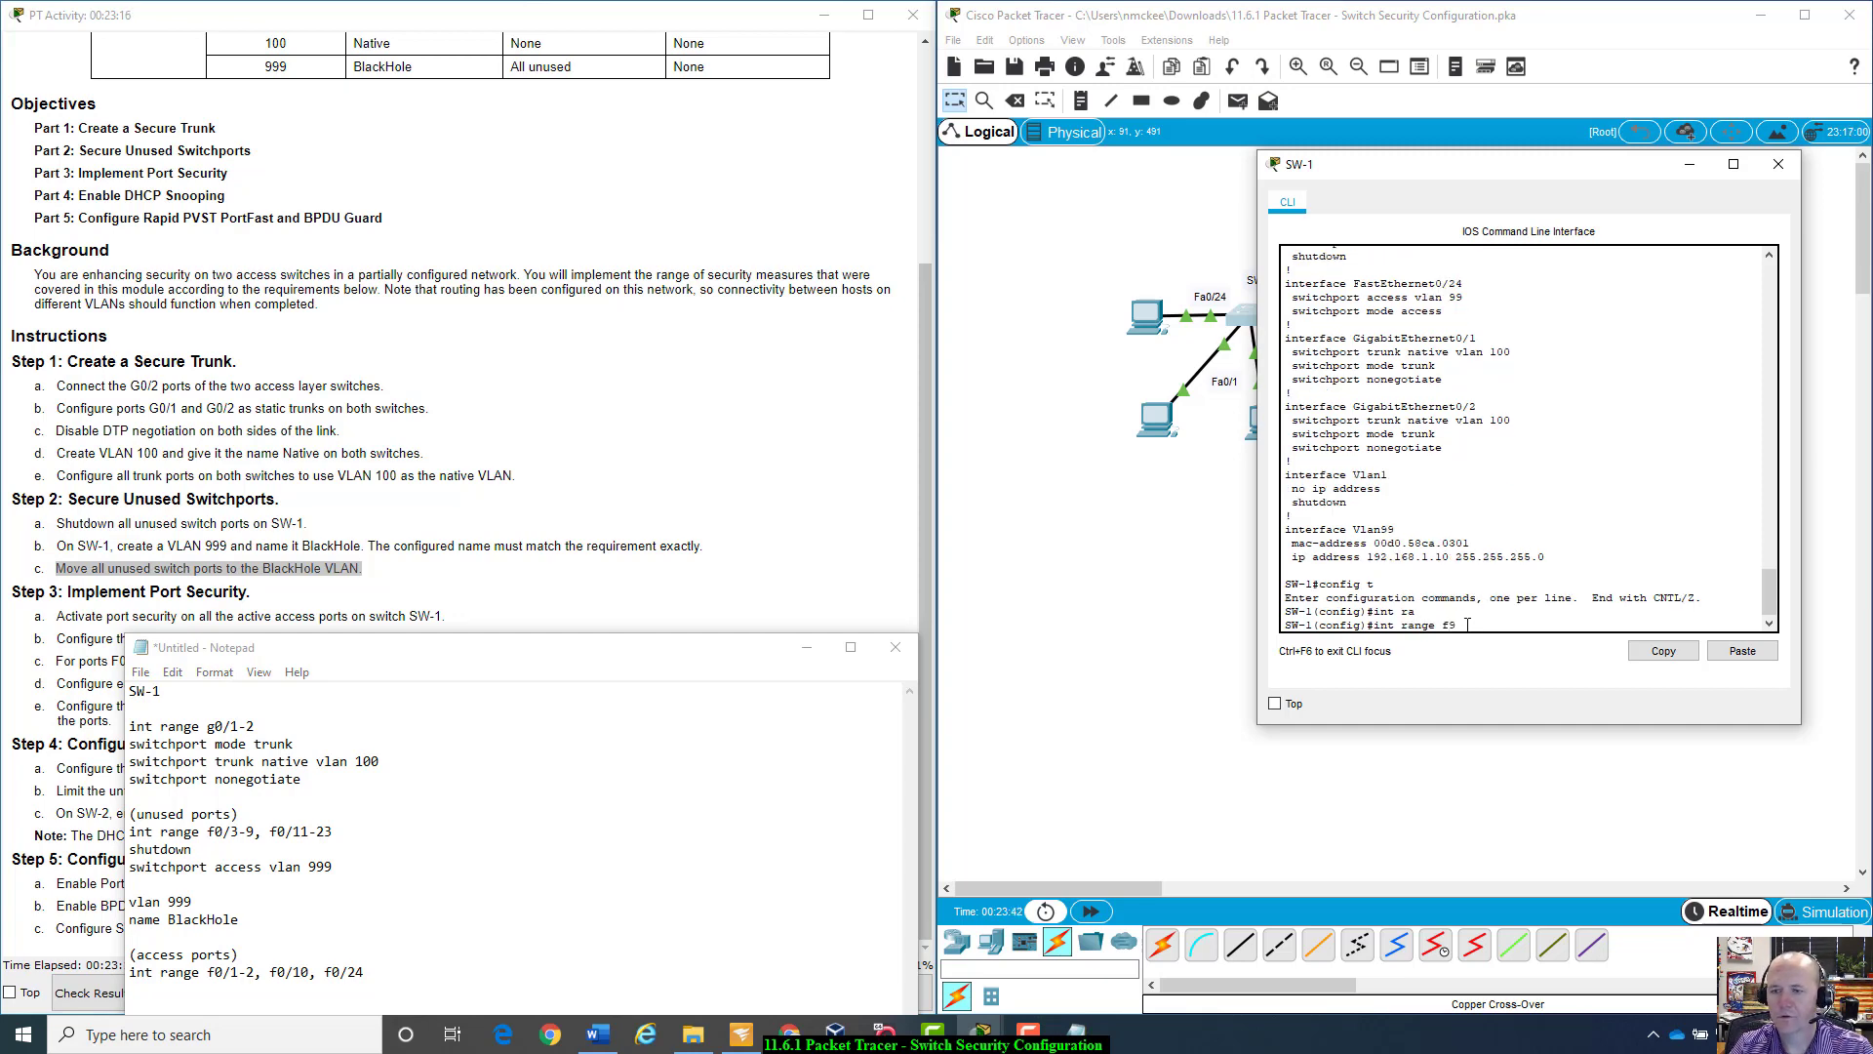
pyautogui.write('0/1')
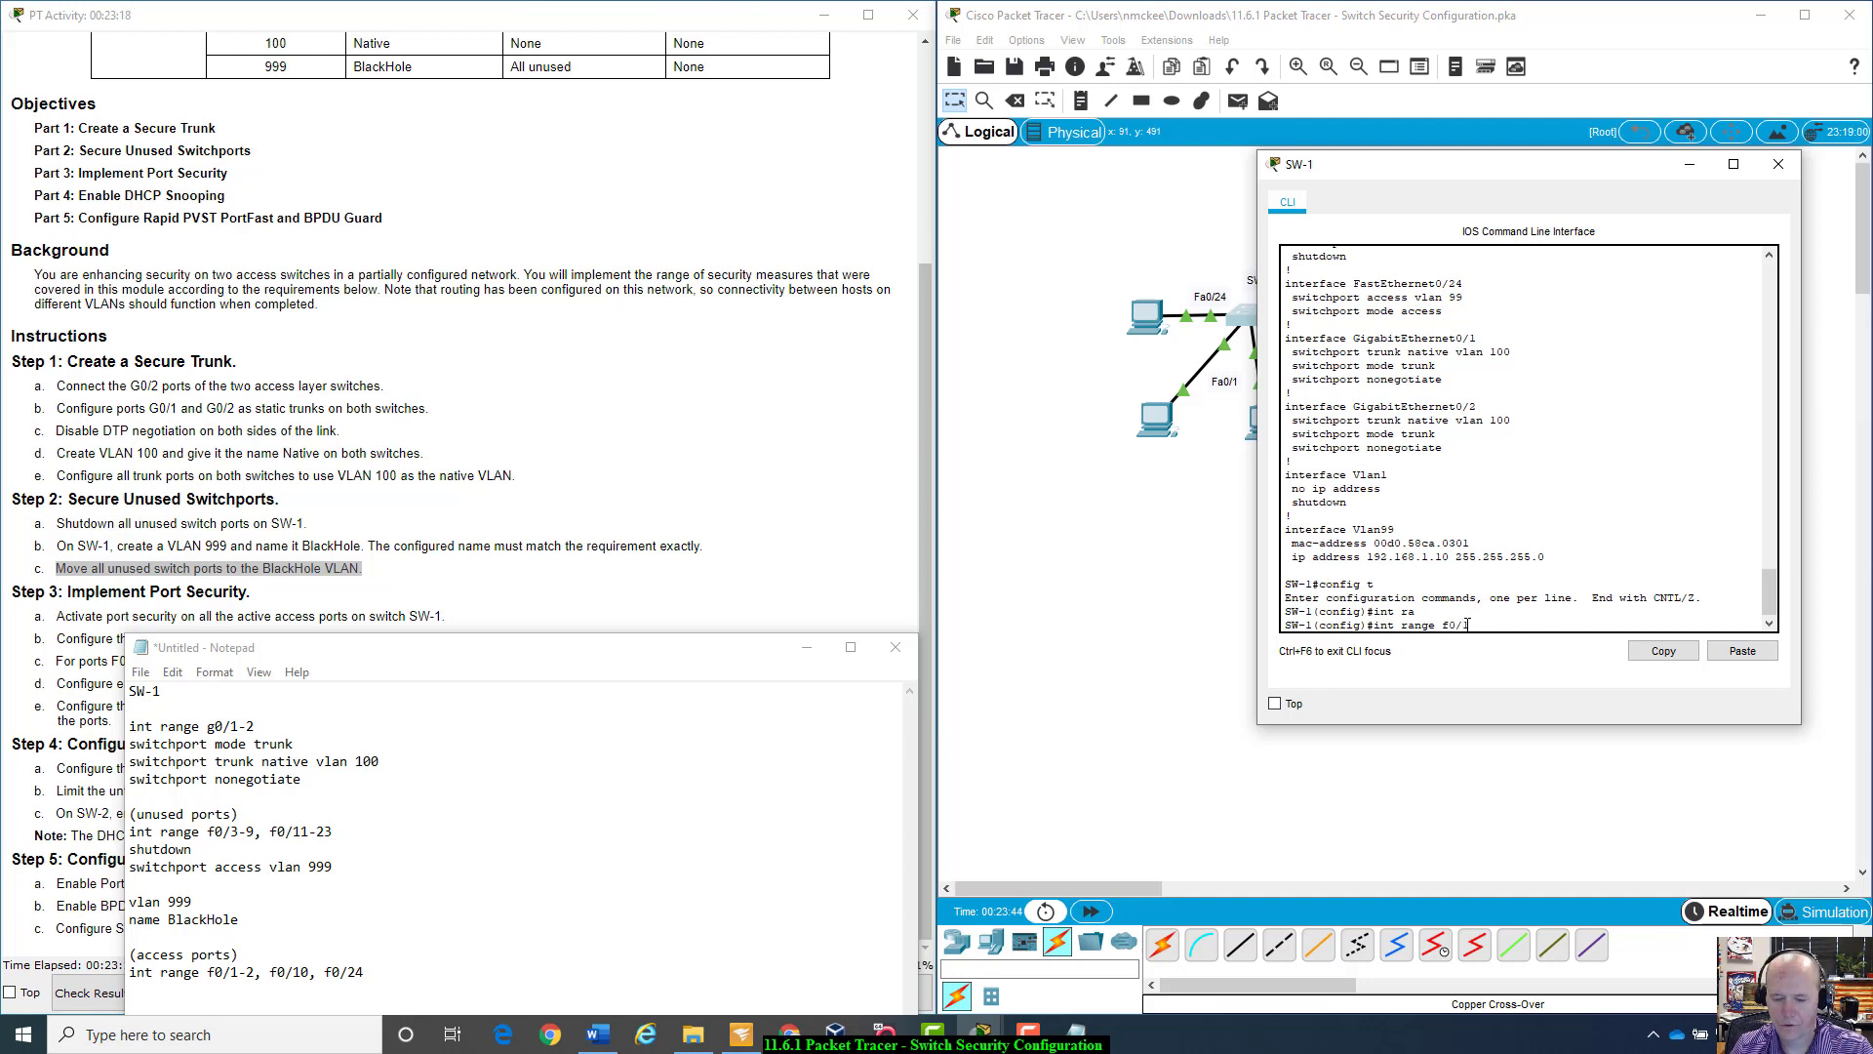
pyautogui.write('-2, f0/10,')
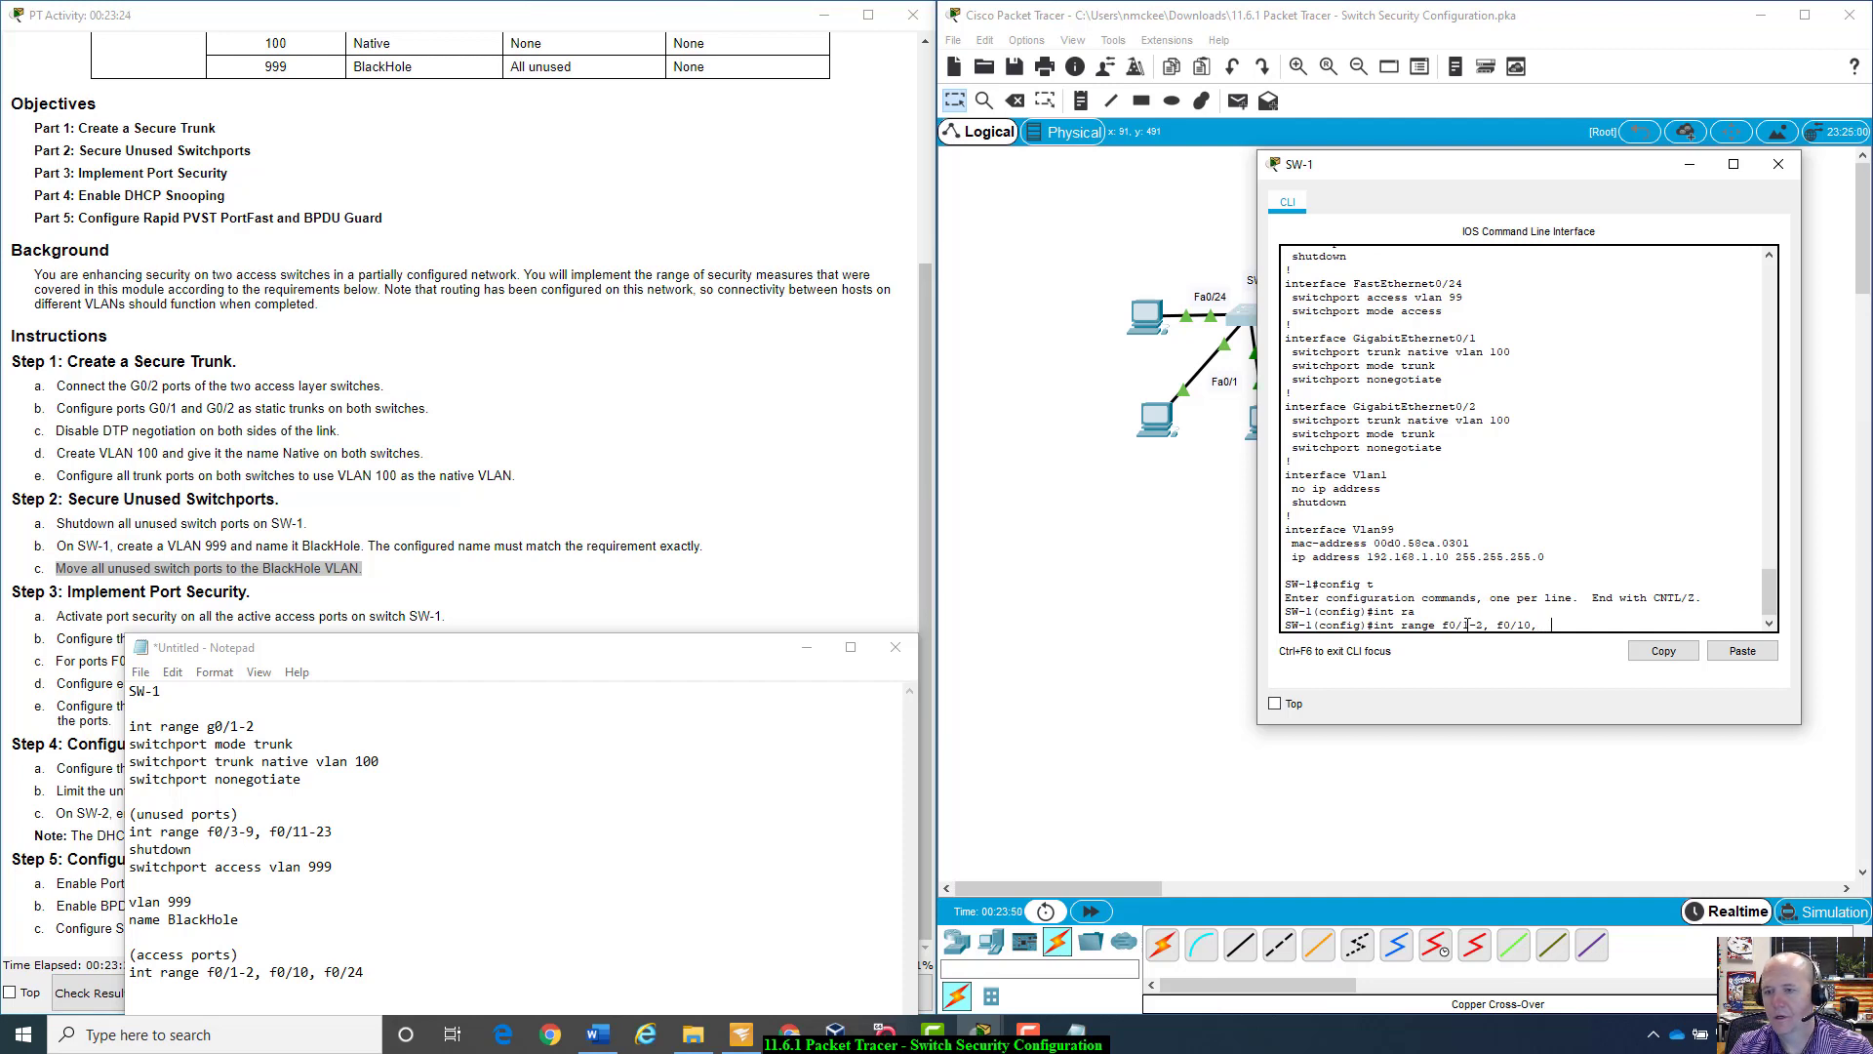
pyautogui.write('f0/2')
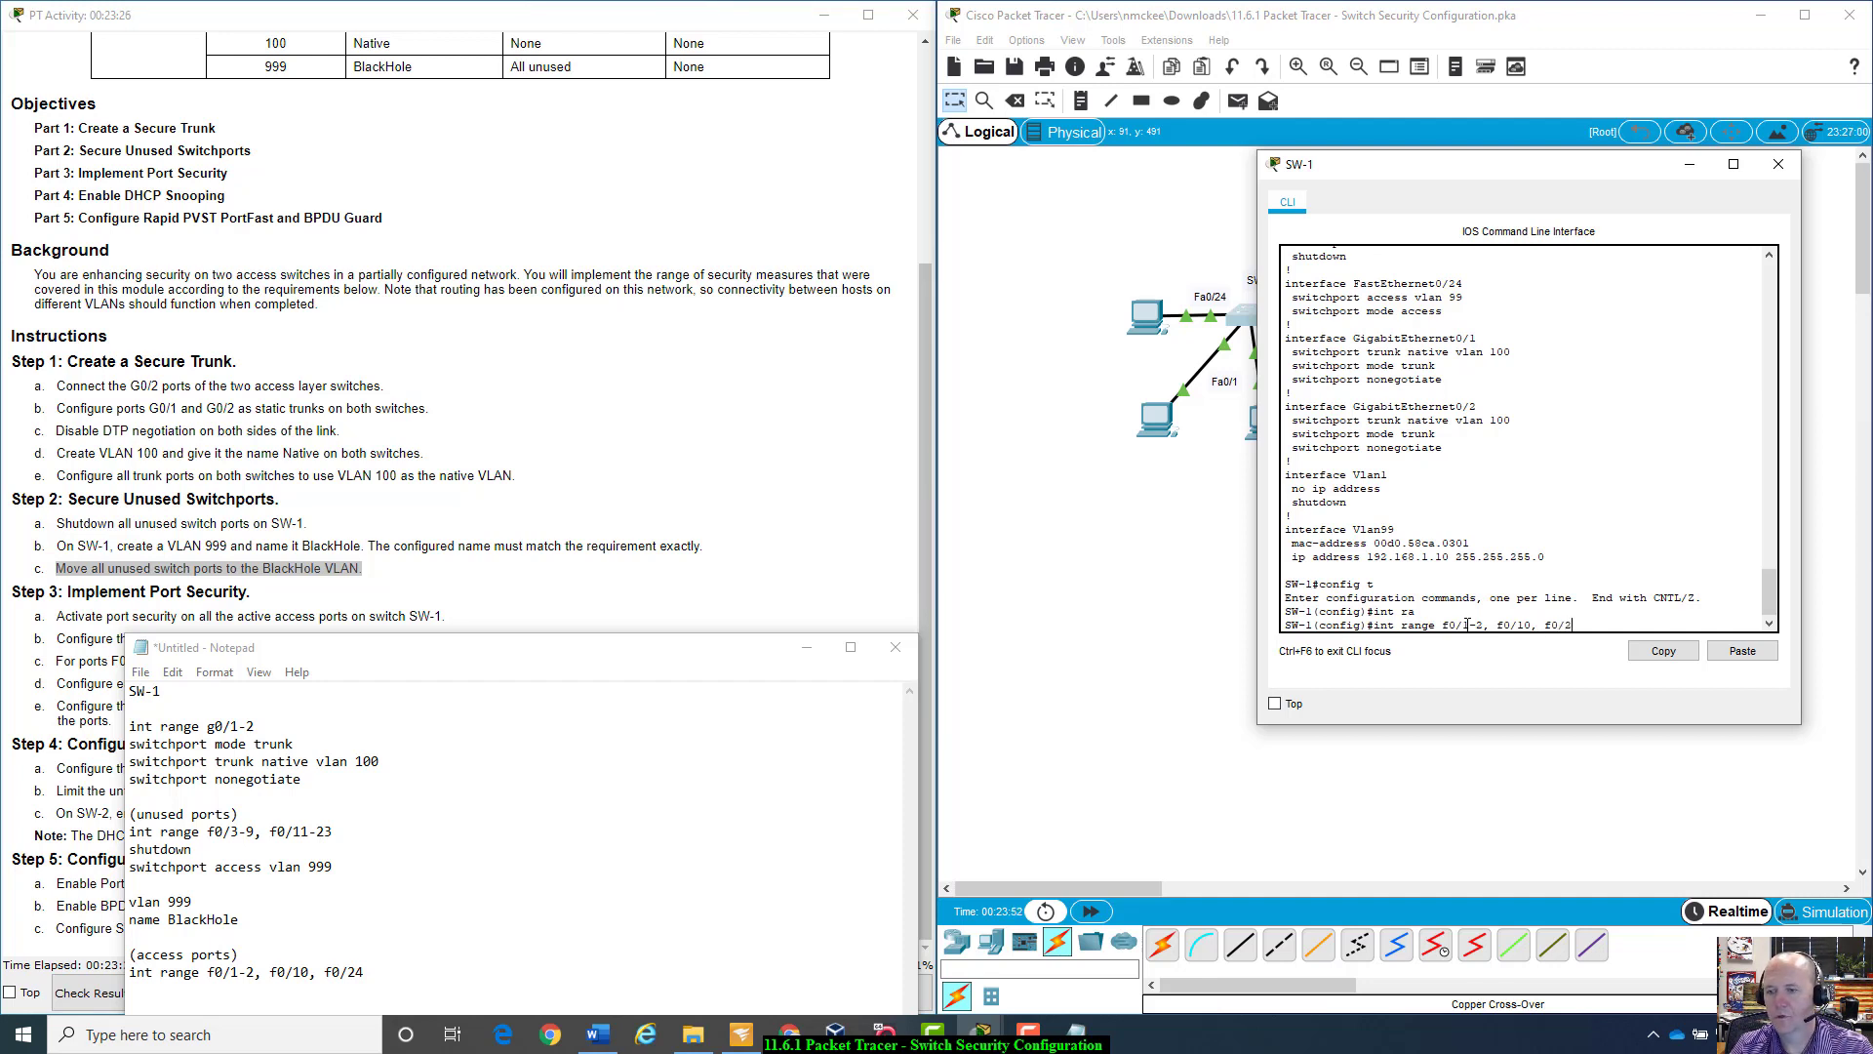
pyautogui.write('4')
pyautogui.press('Return')
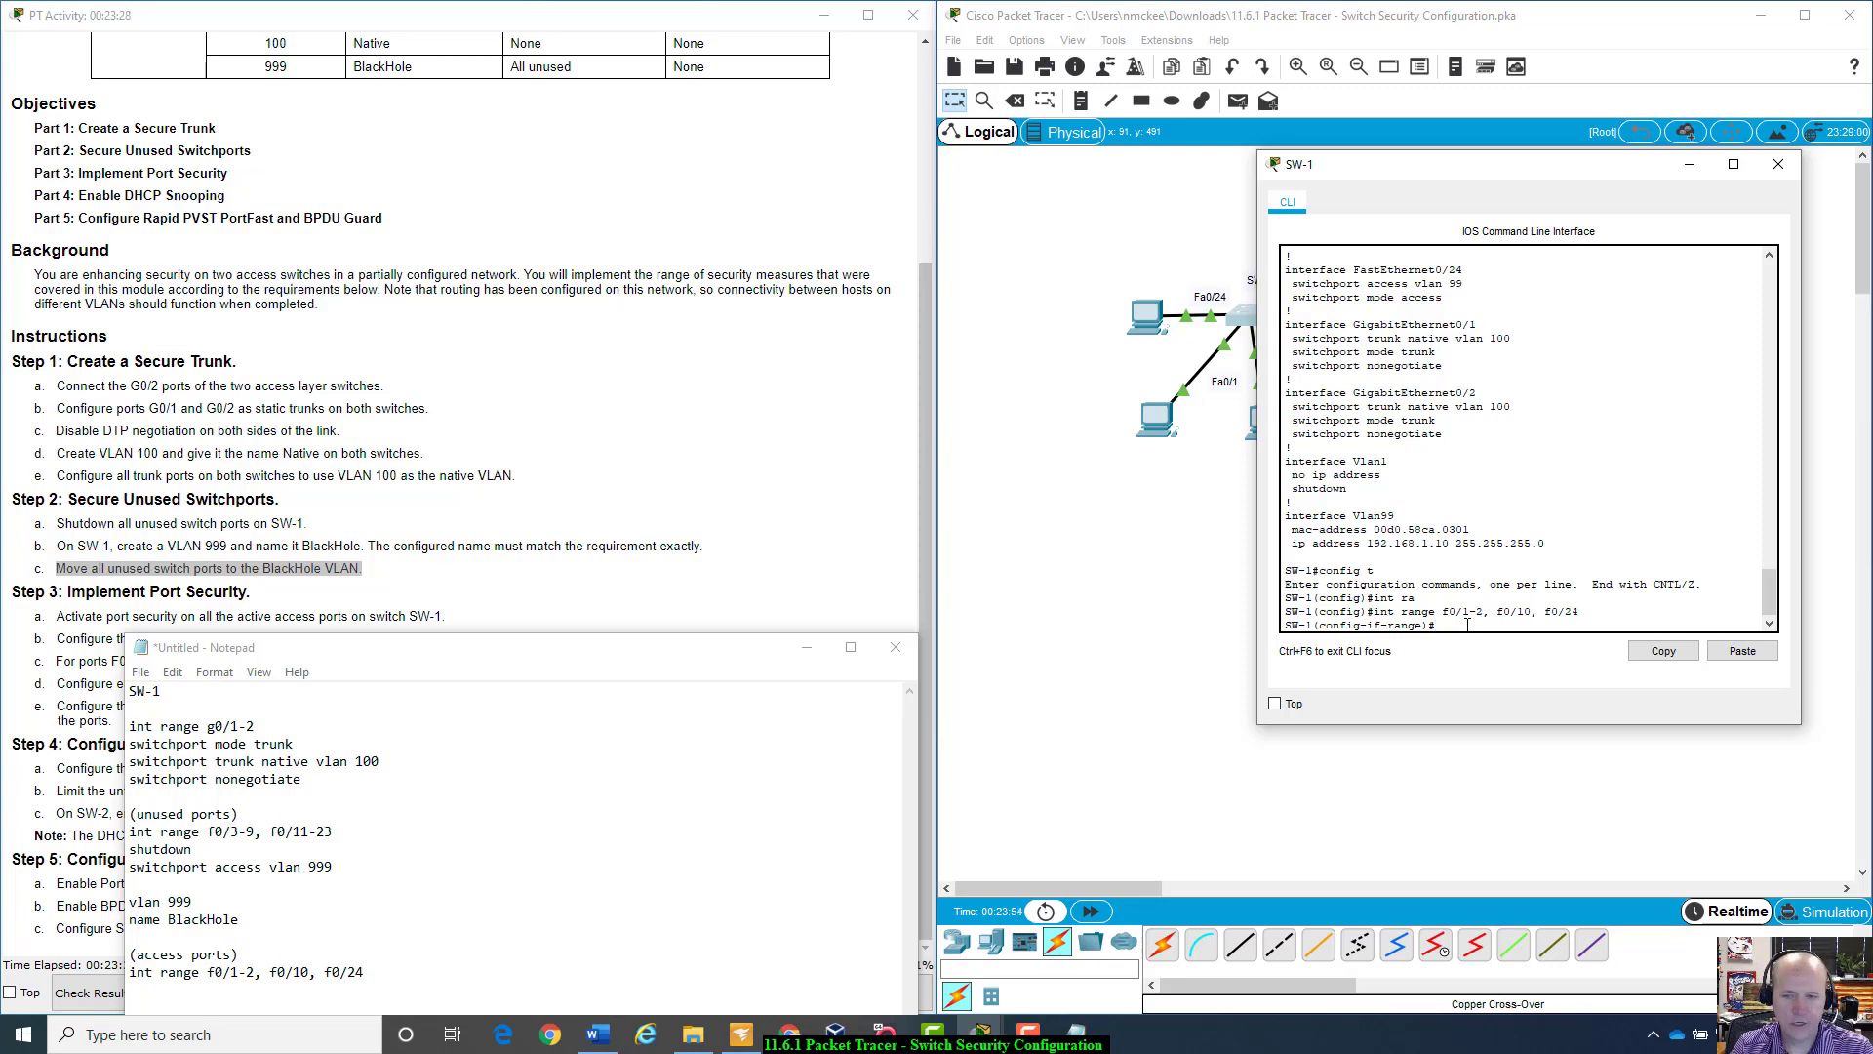
# Step: Set the selected port range to access mode with "switchport mode access" and return to the Notepad notes
pyautogui.write('s')
pyautogui.press('Tab')
pyautogui.write('w')
pyautogui.press('Tab')
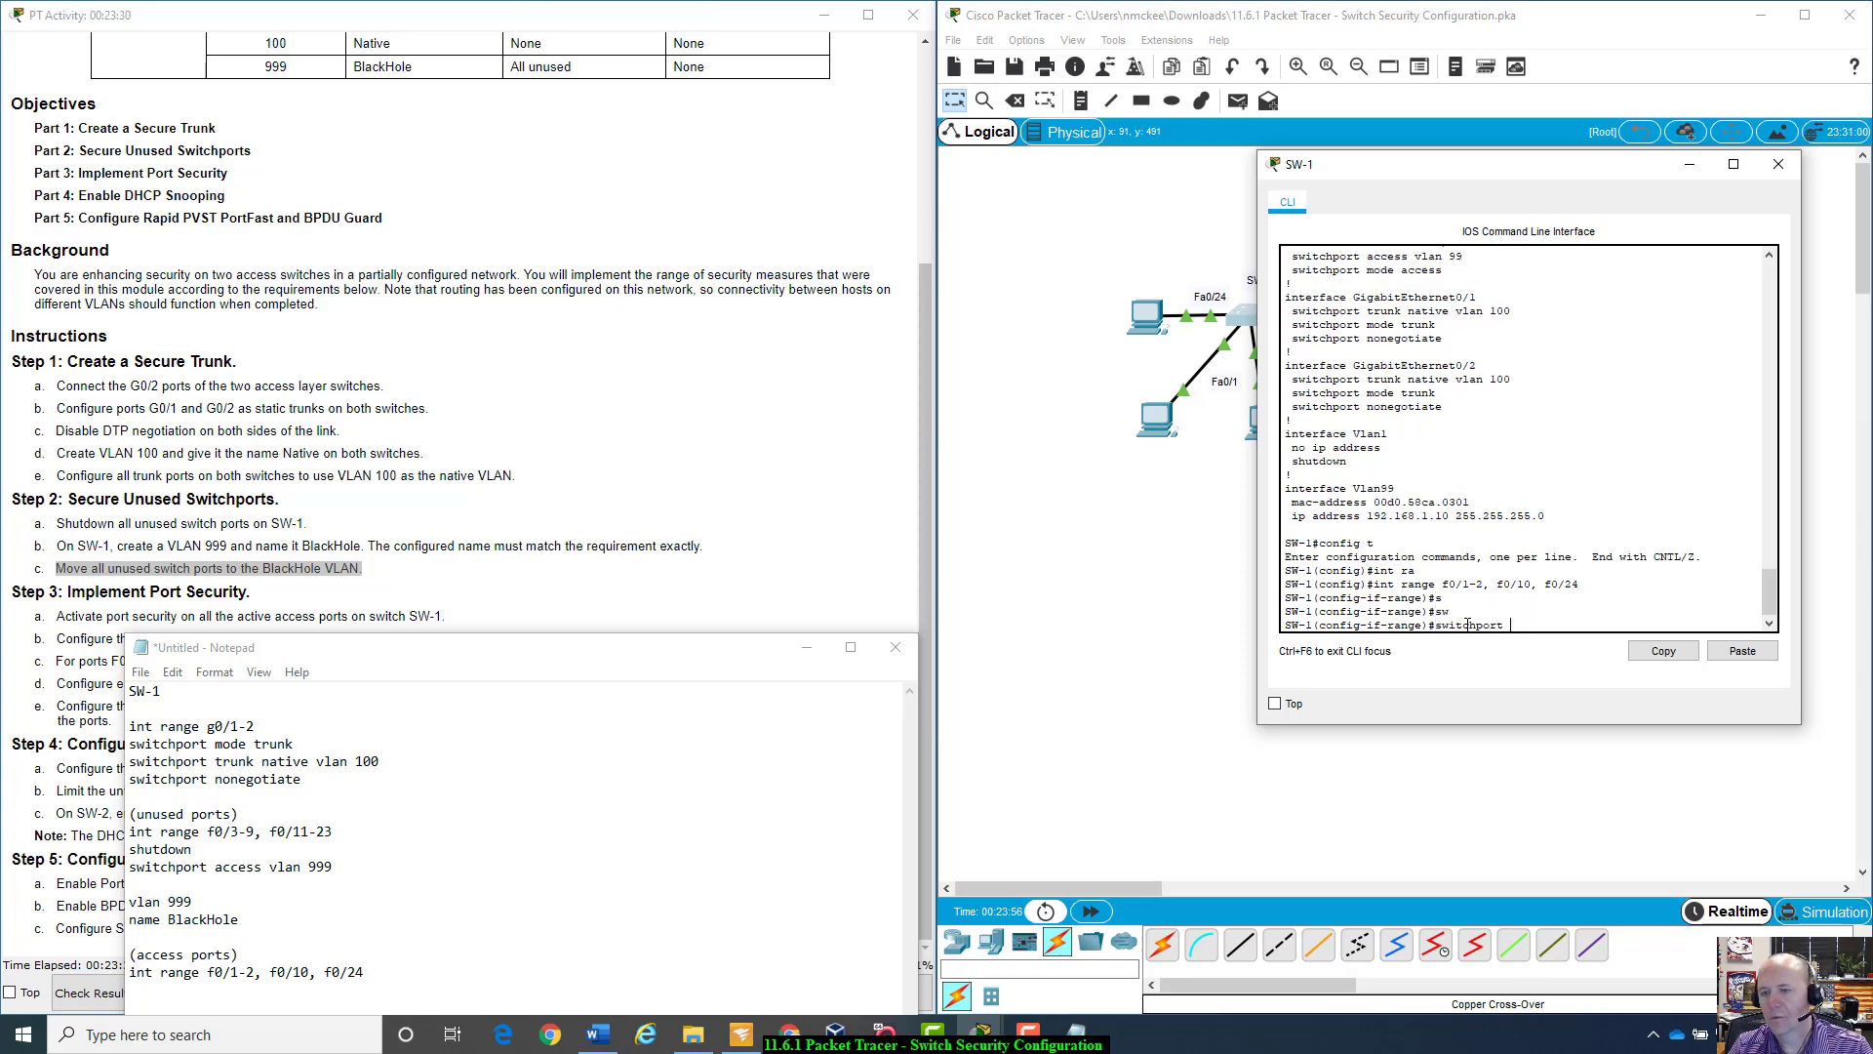
pyautogui.write('mmod')
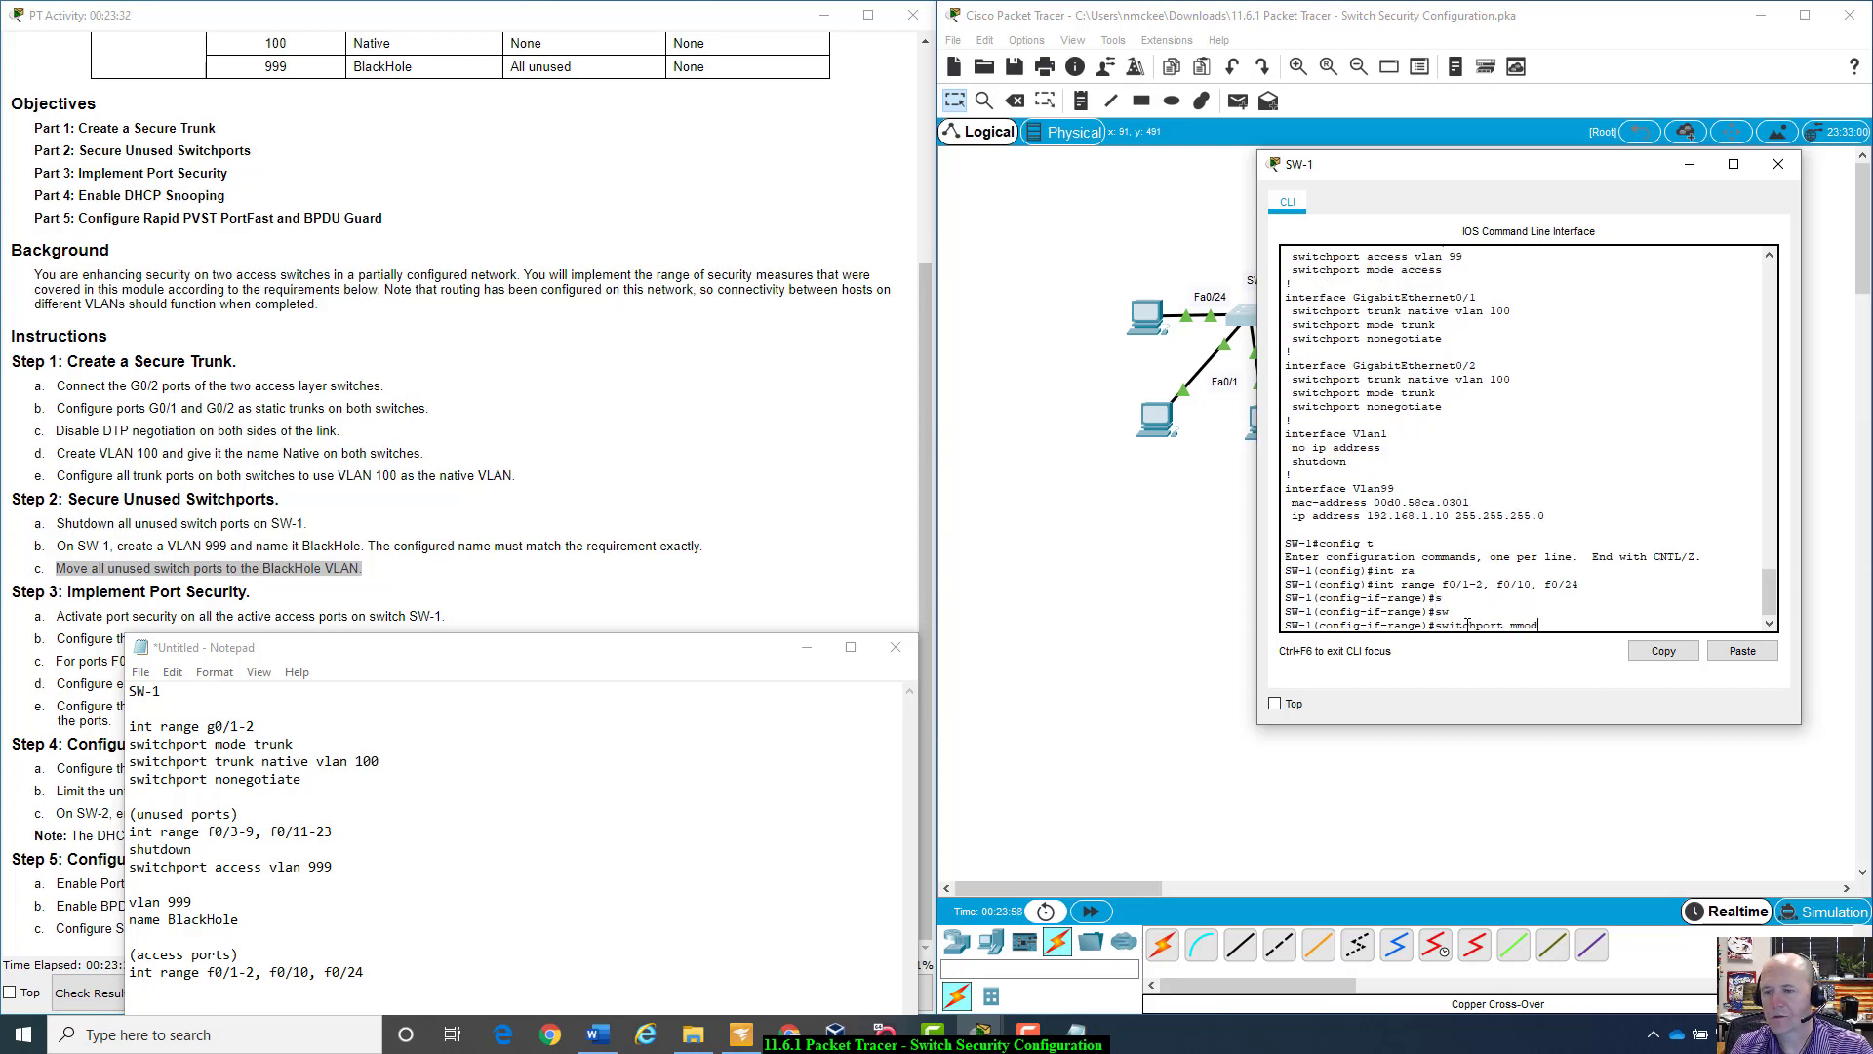
pyautogui.press('BackSpace')
pyautogui.press('BackSpace')
pyautogui.press('BackSpace')
pyautogui.write('ode a')
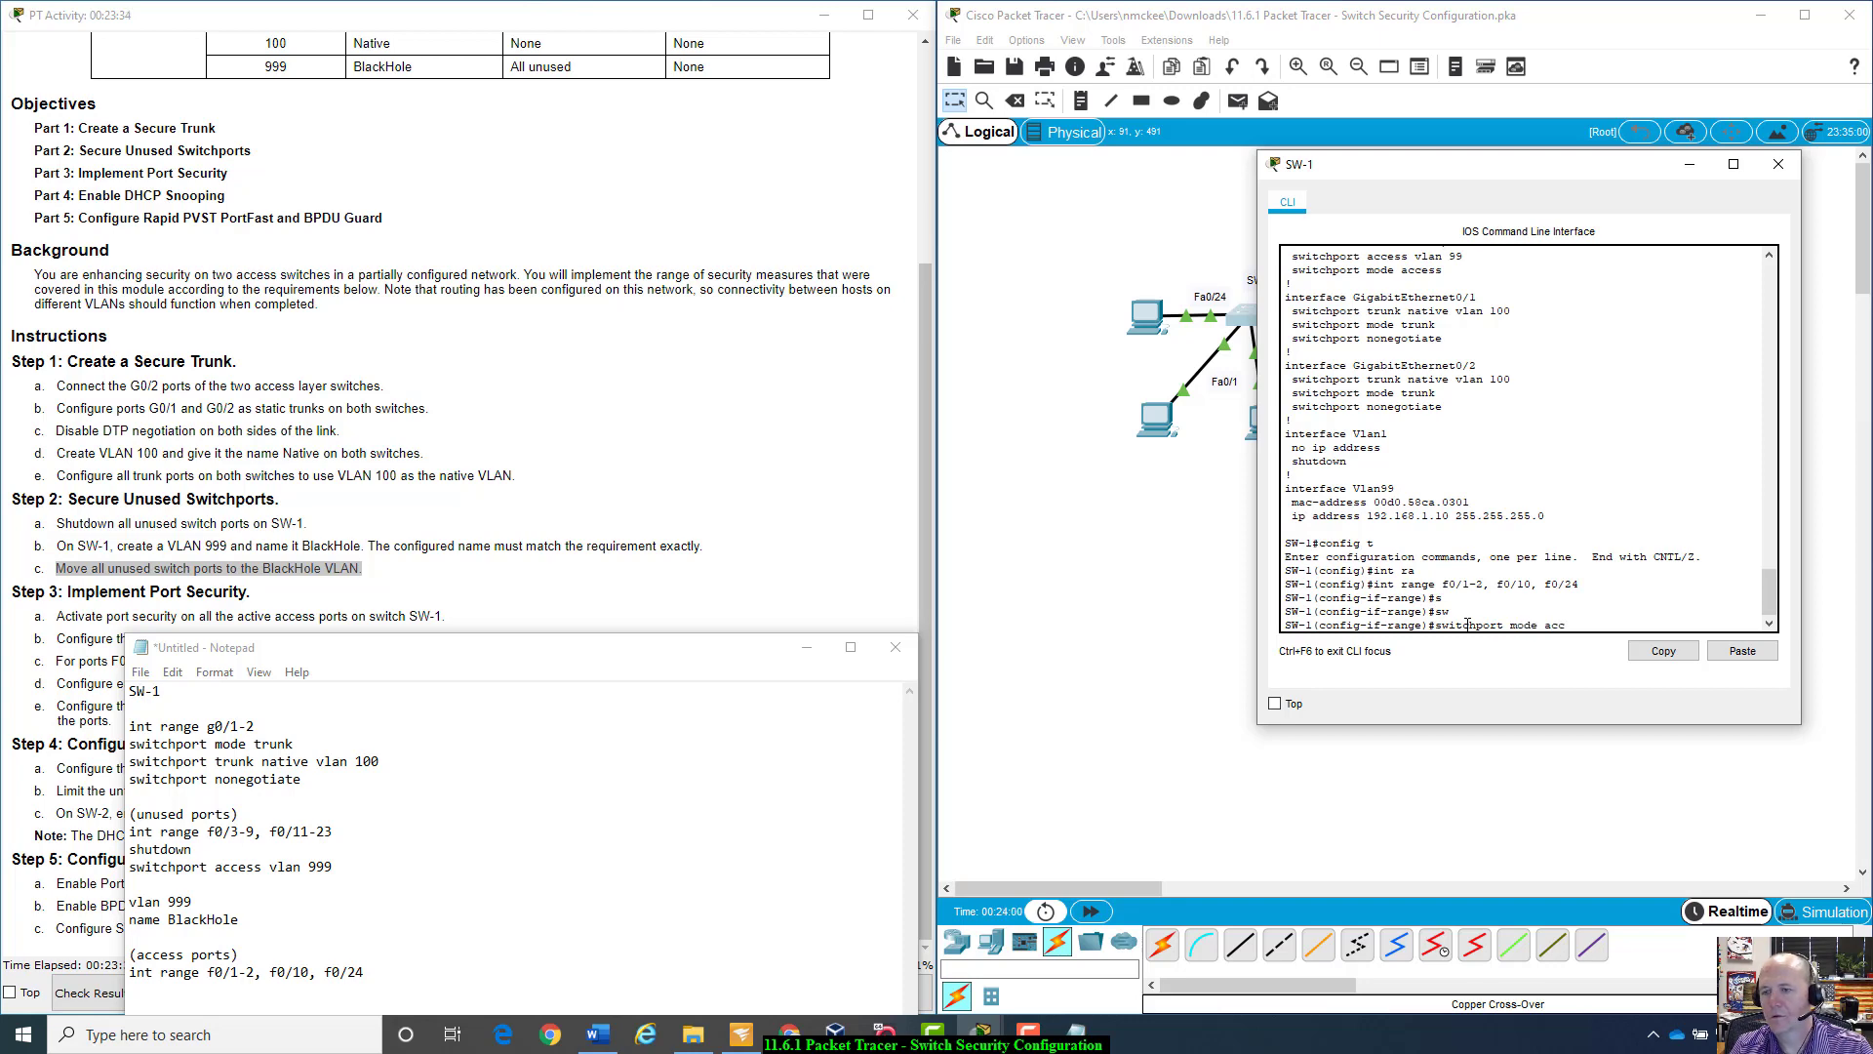
pyautogui.write('cc')
pyautogui.press('Tab')
pyautogui.press('Return')
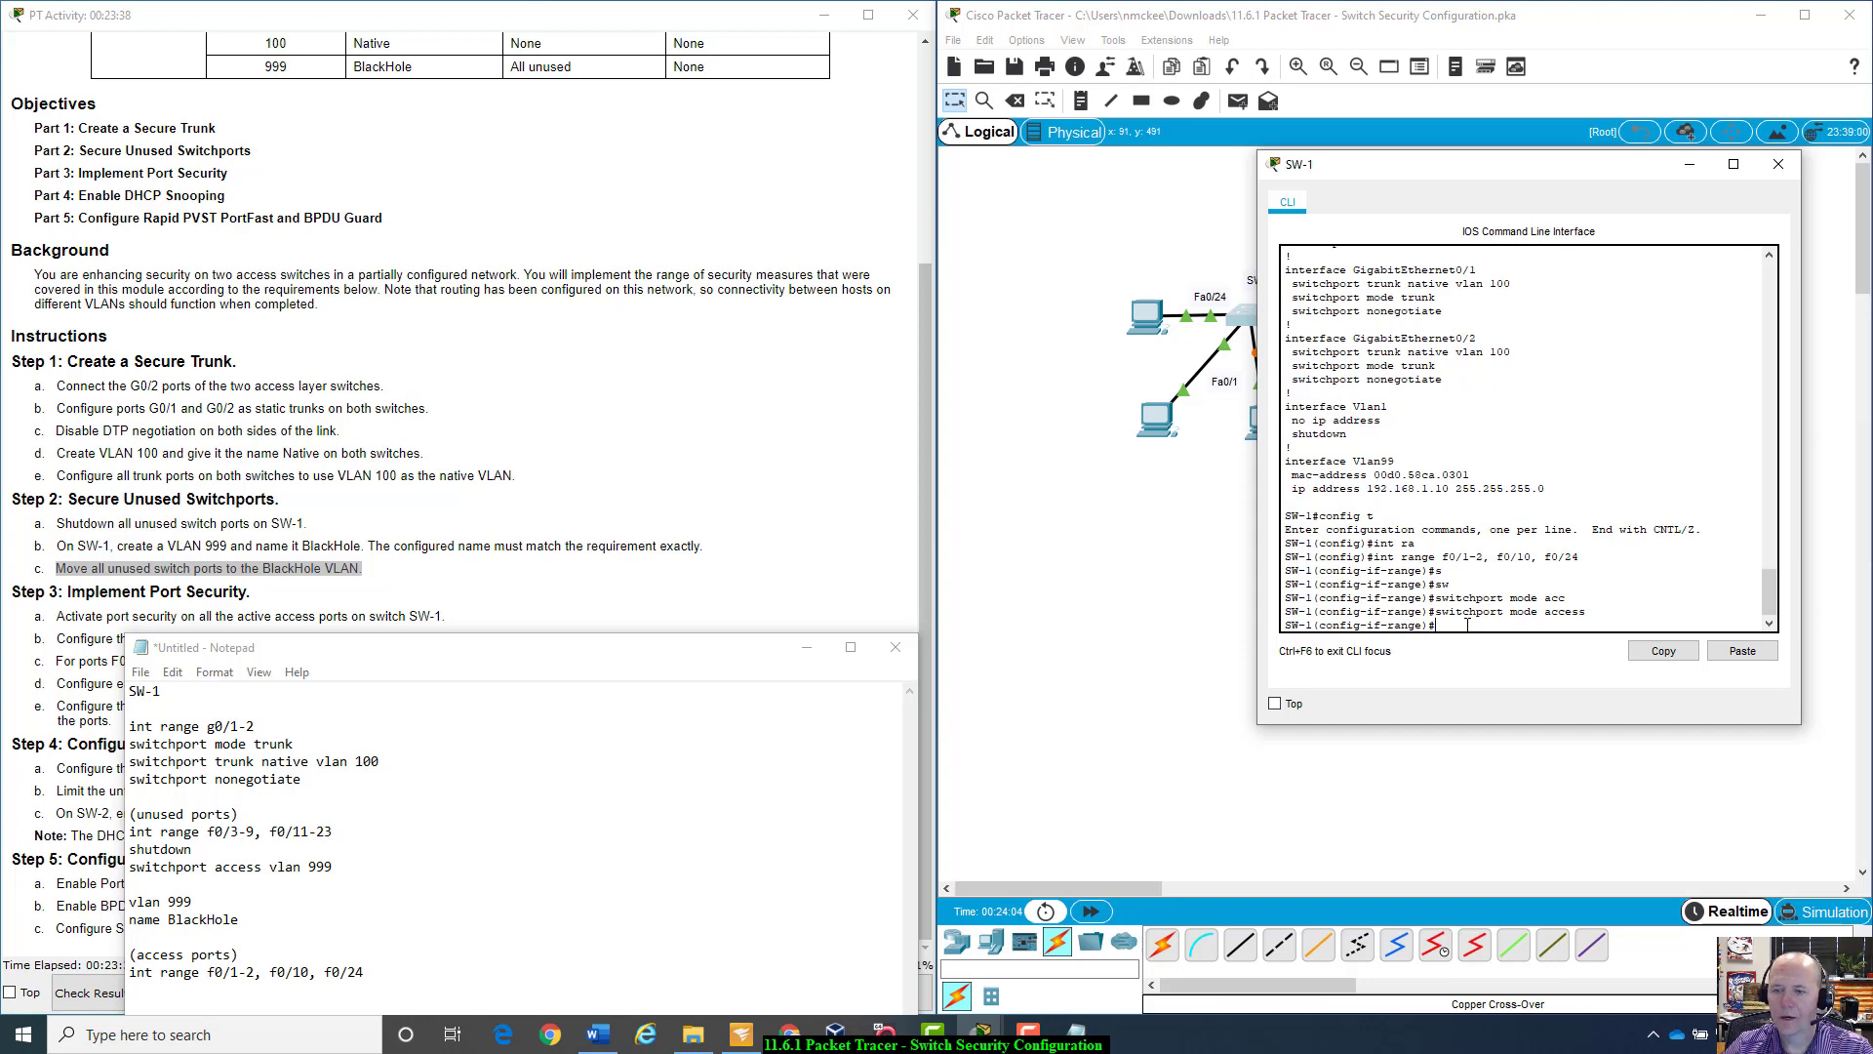
pyautogui.click(450, 664)
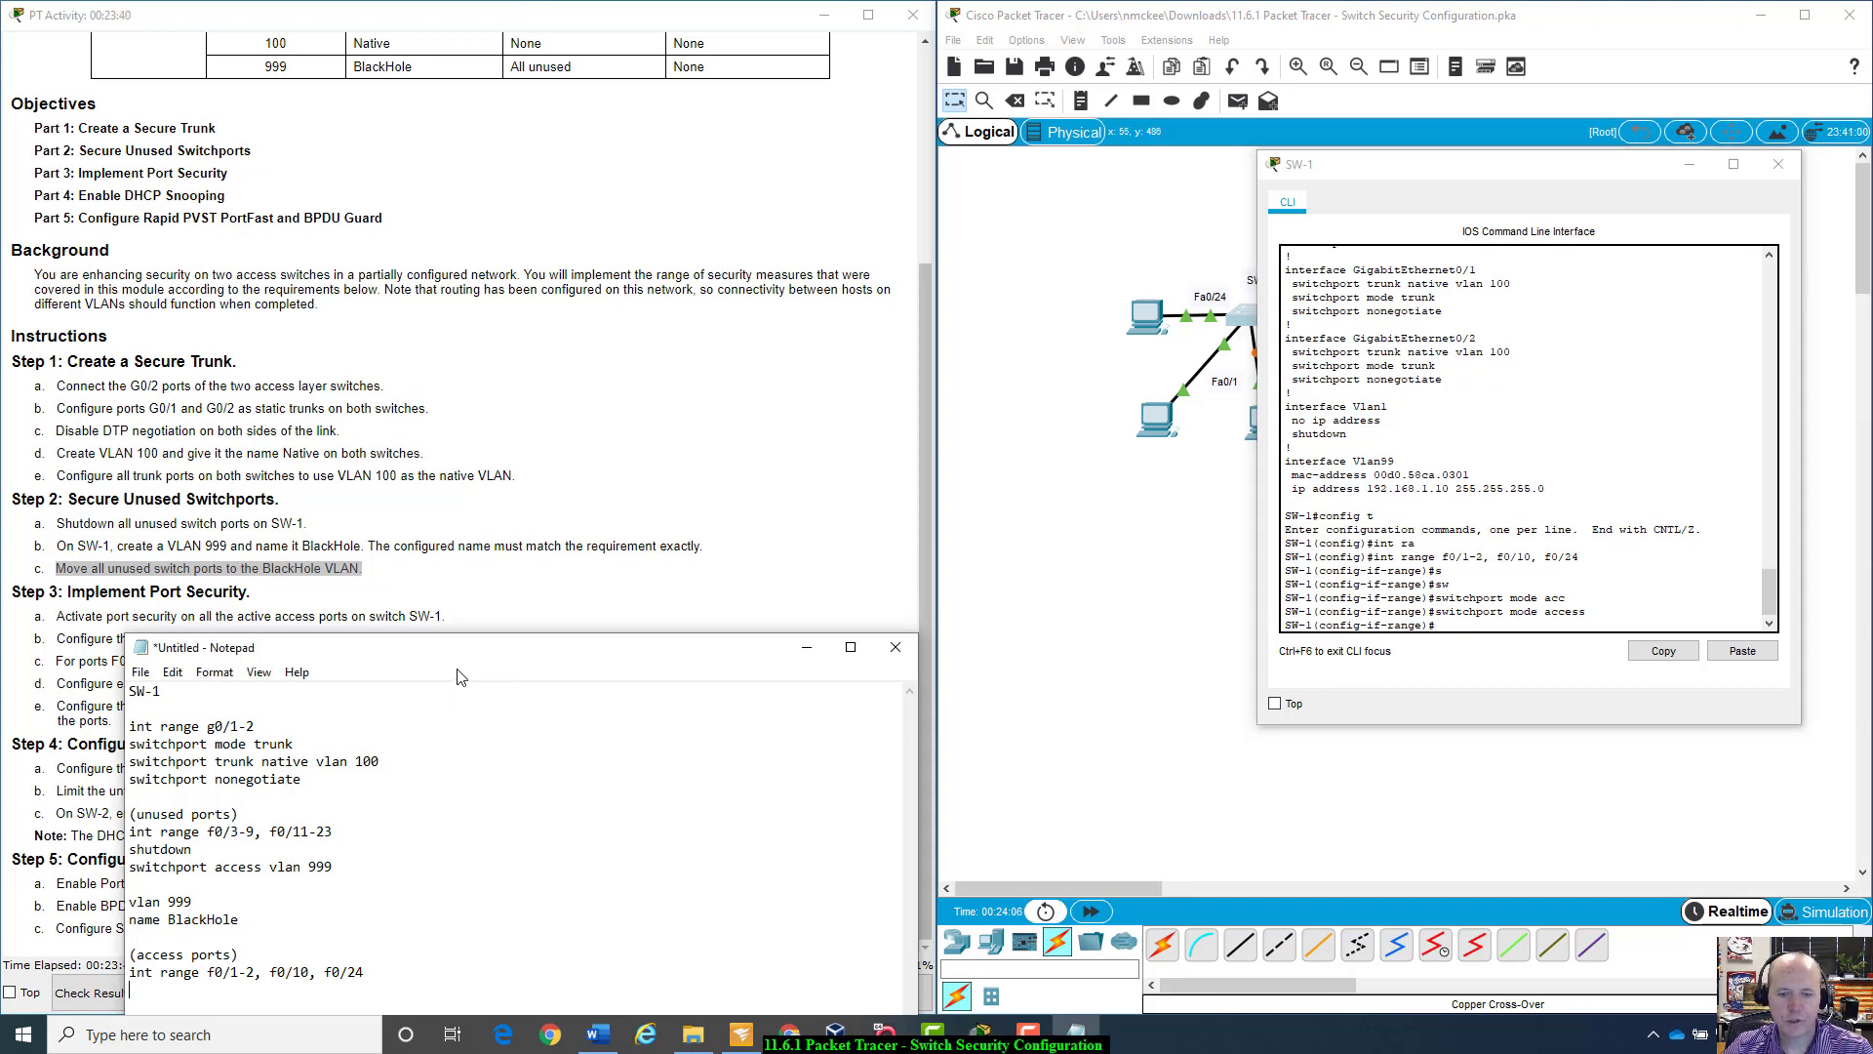
# Step: Enable port security on SW-1's selected access ports f0/1-2, f0/10 and f0/24 with switchport port-security
pyautogui.moveTo(490, 658)
pyautogui.mouseDown()
pyautogui.moveTo(431, 667)
pyautogui.moveTo(488, 664)
pyautogui.mouseUp()
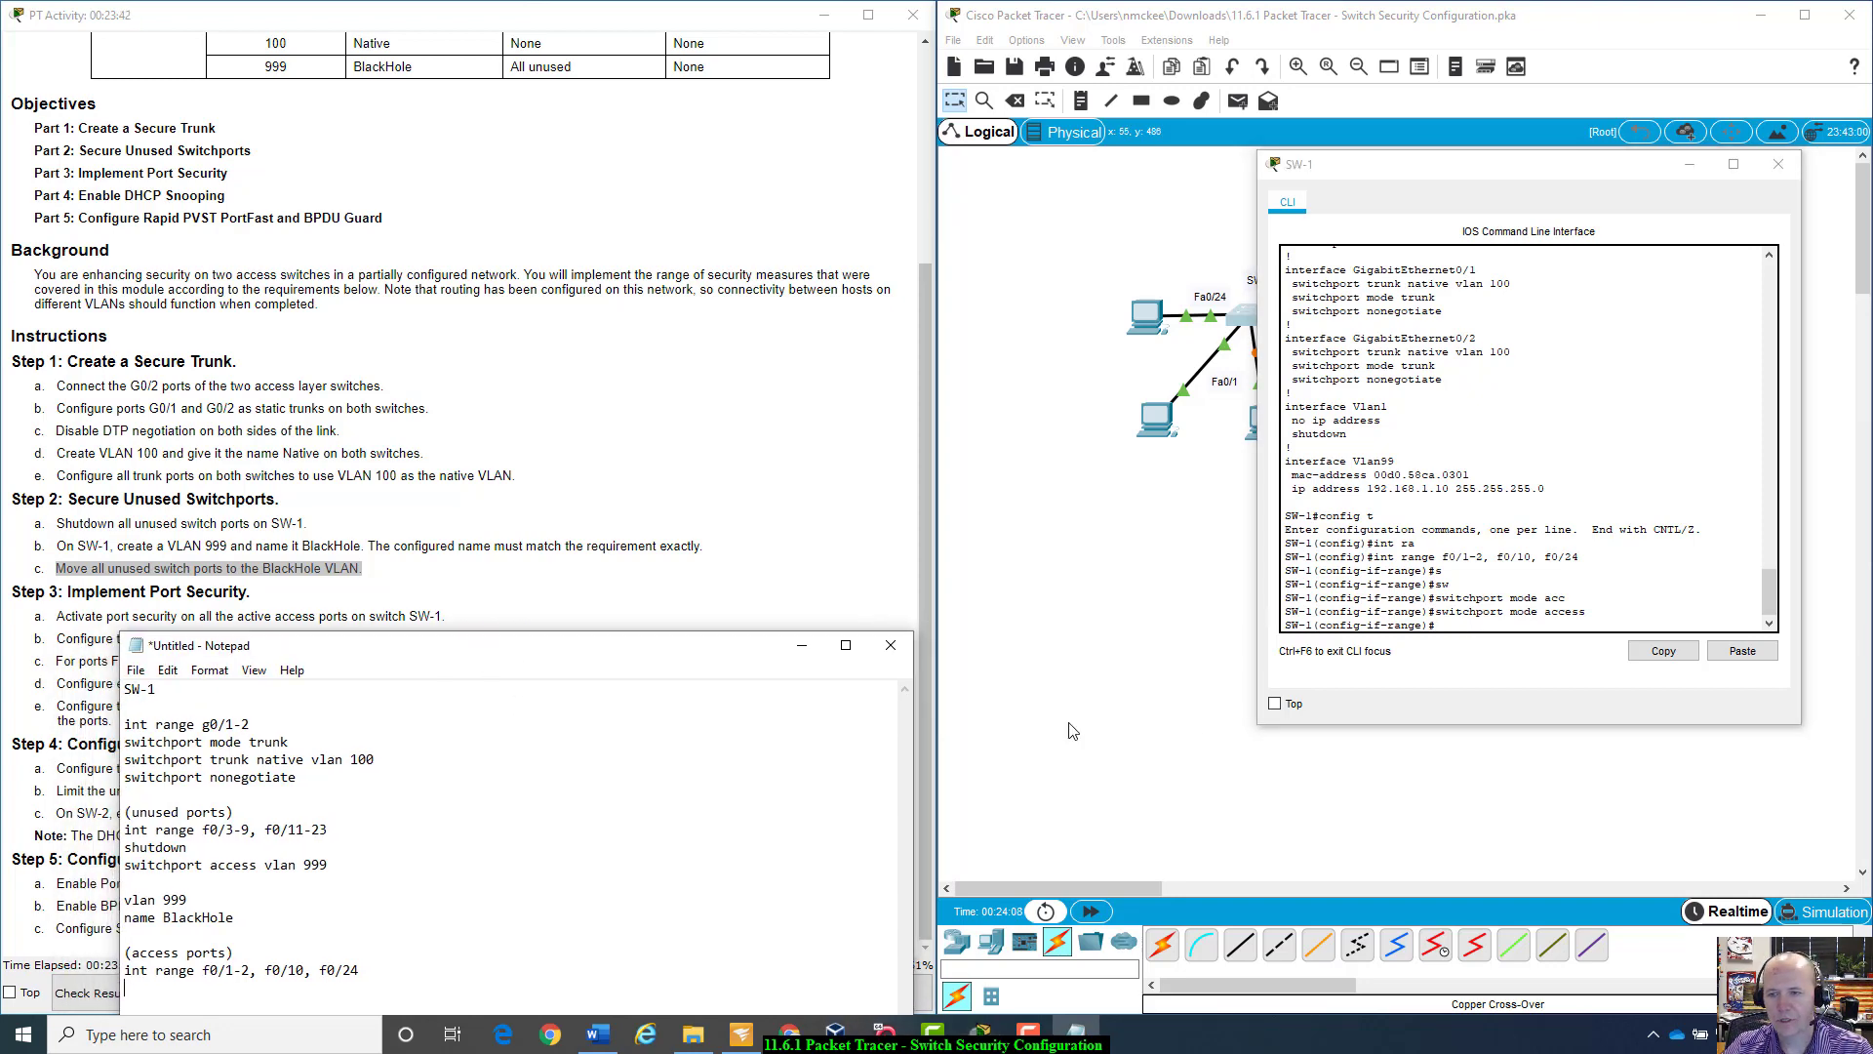
pyautogui.click(1481, 623)
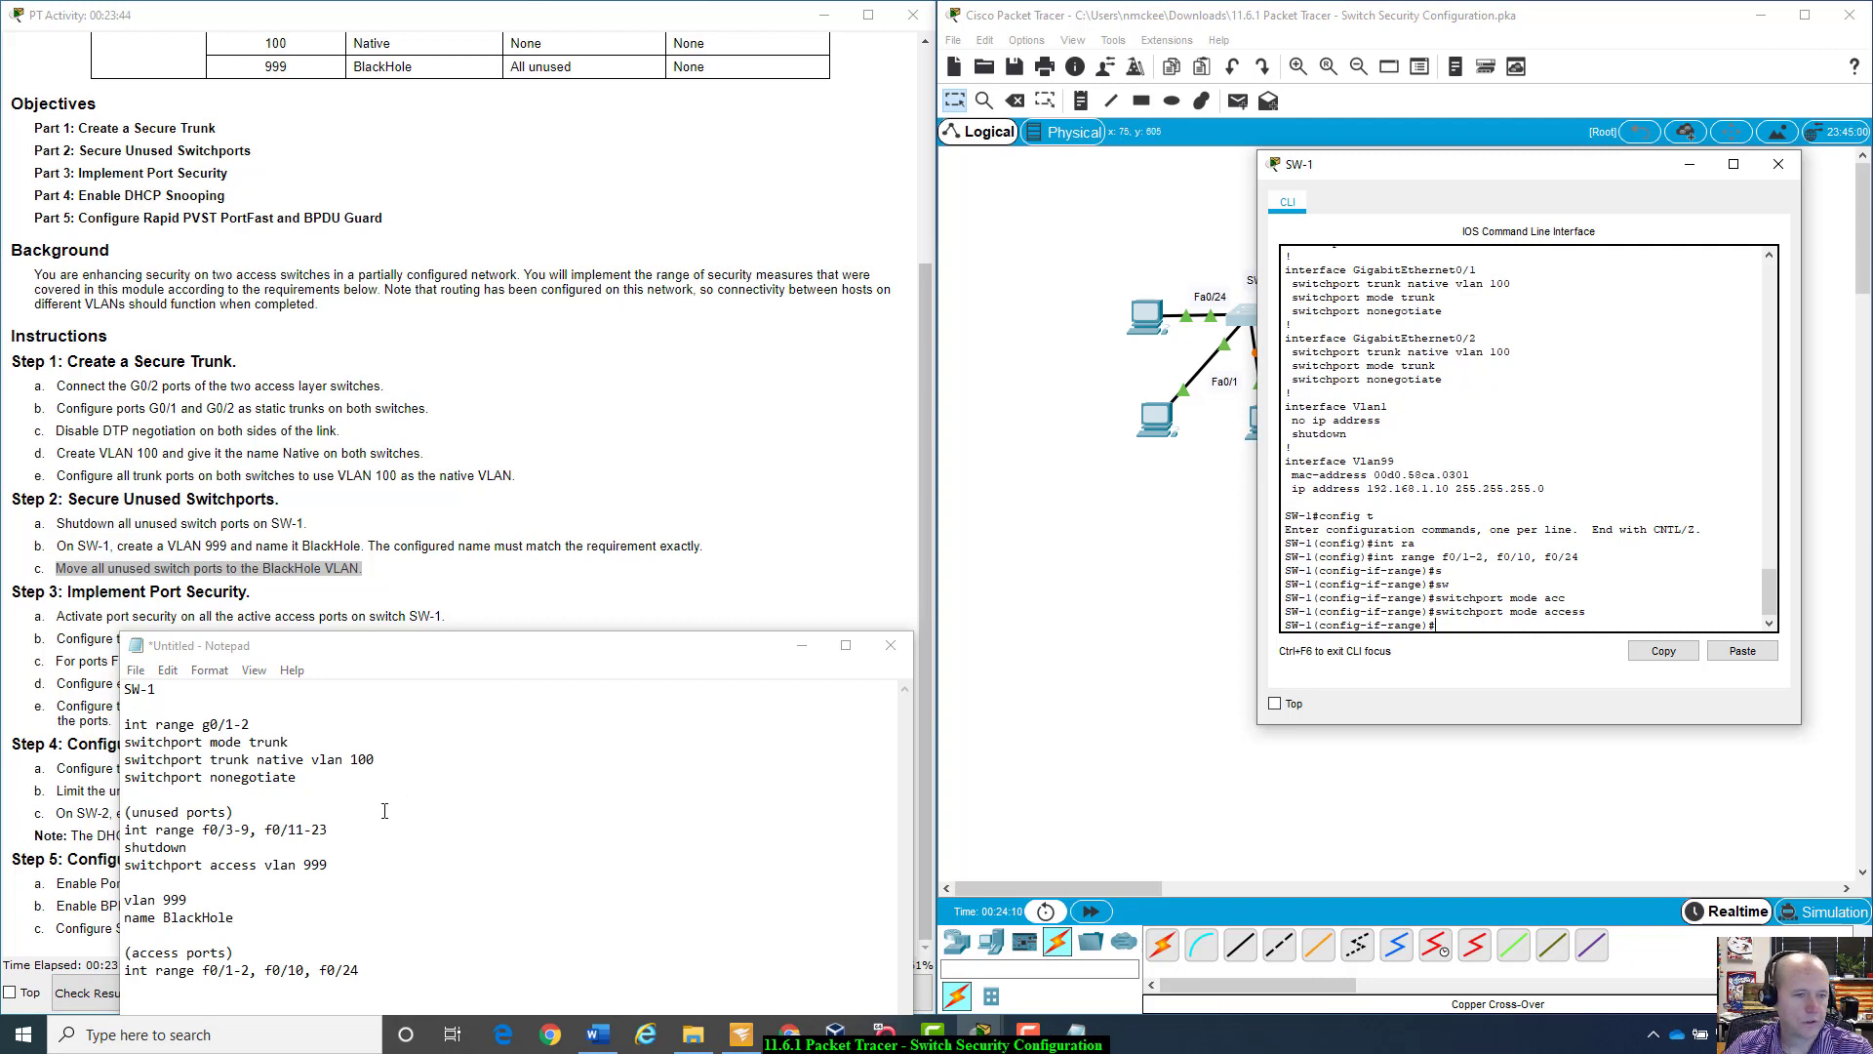
pyautogui.click(342, 670)
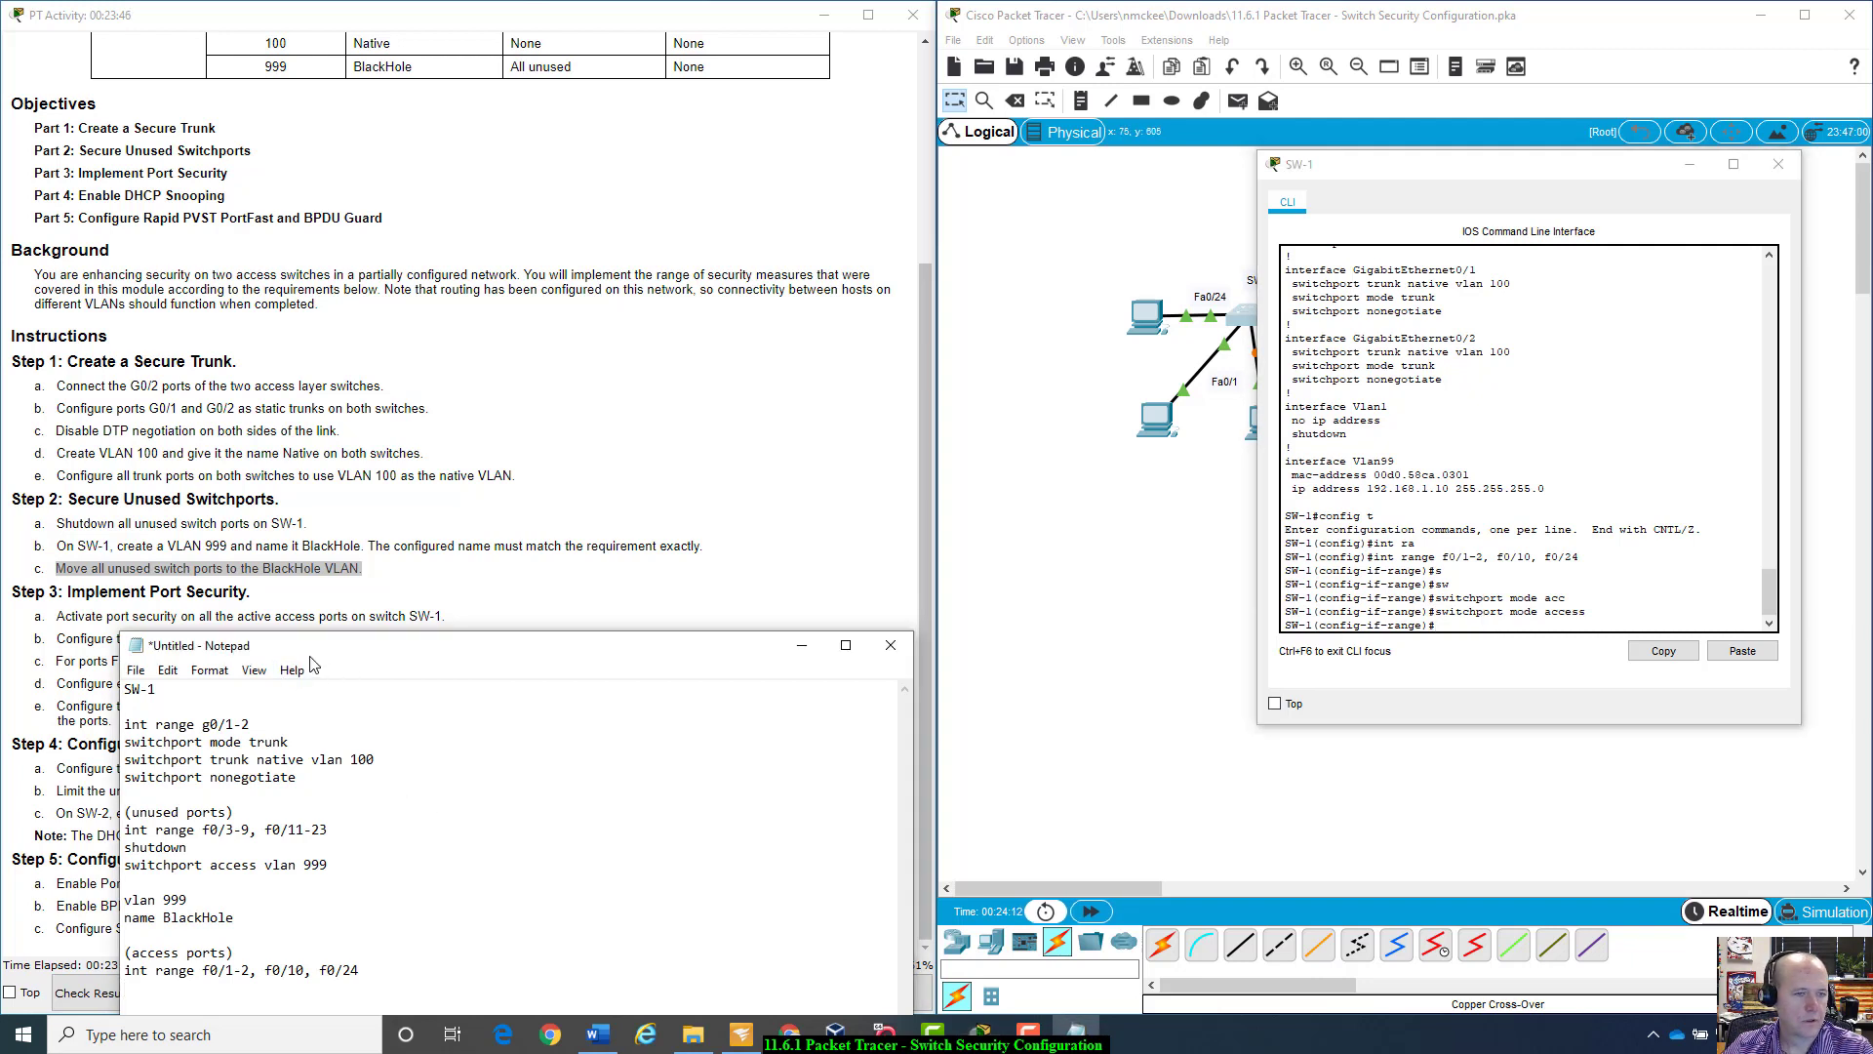
pyautogui.click(1488, 624)
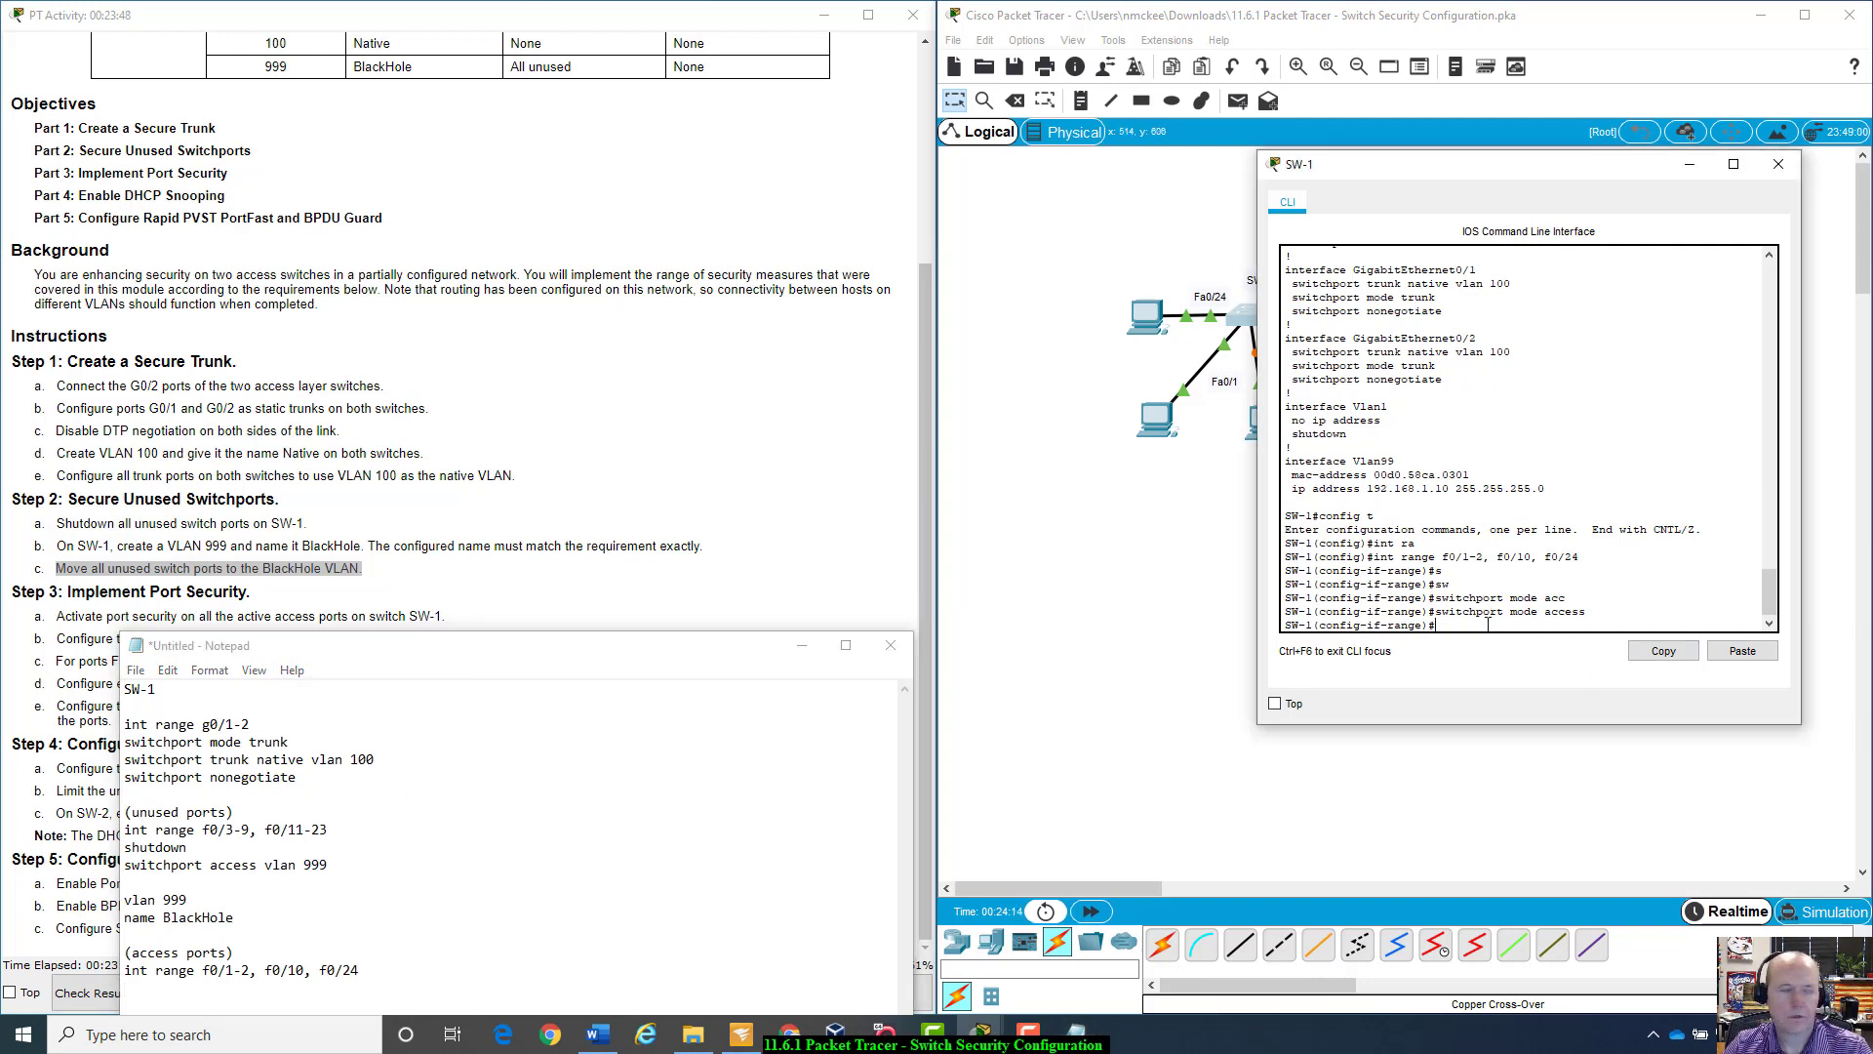
pyautogui.write('sw')
pyautogui.press('Tab')
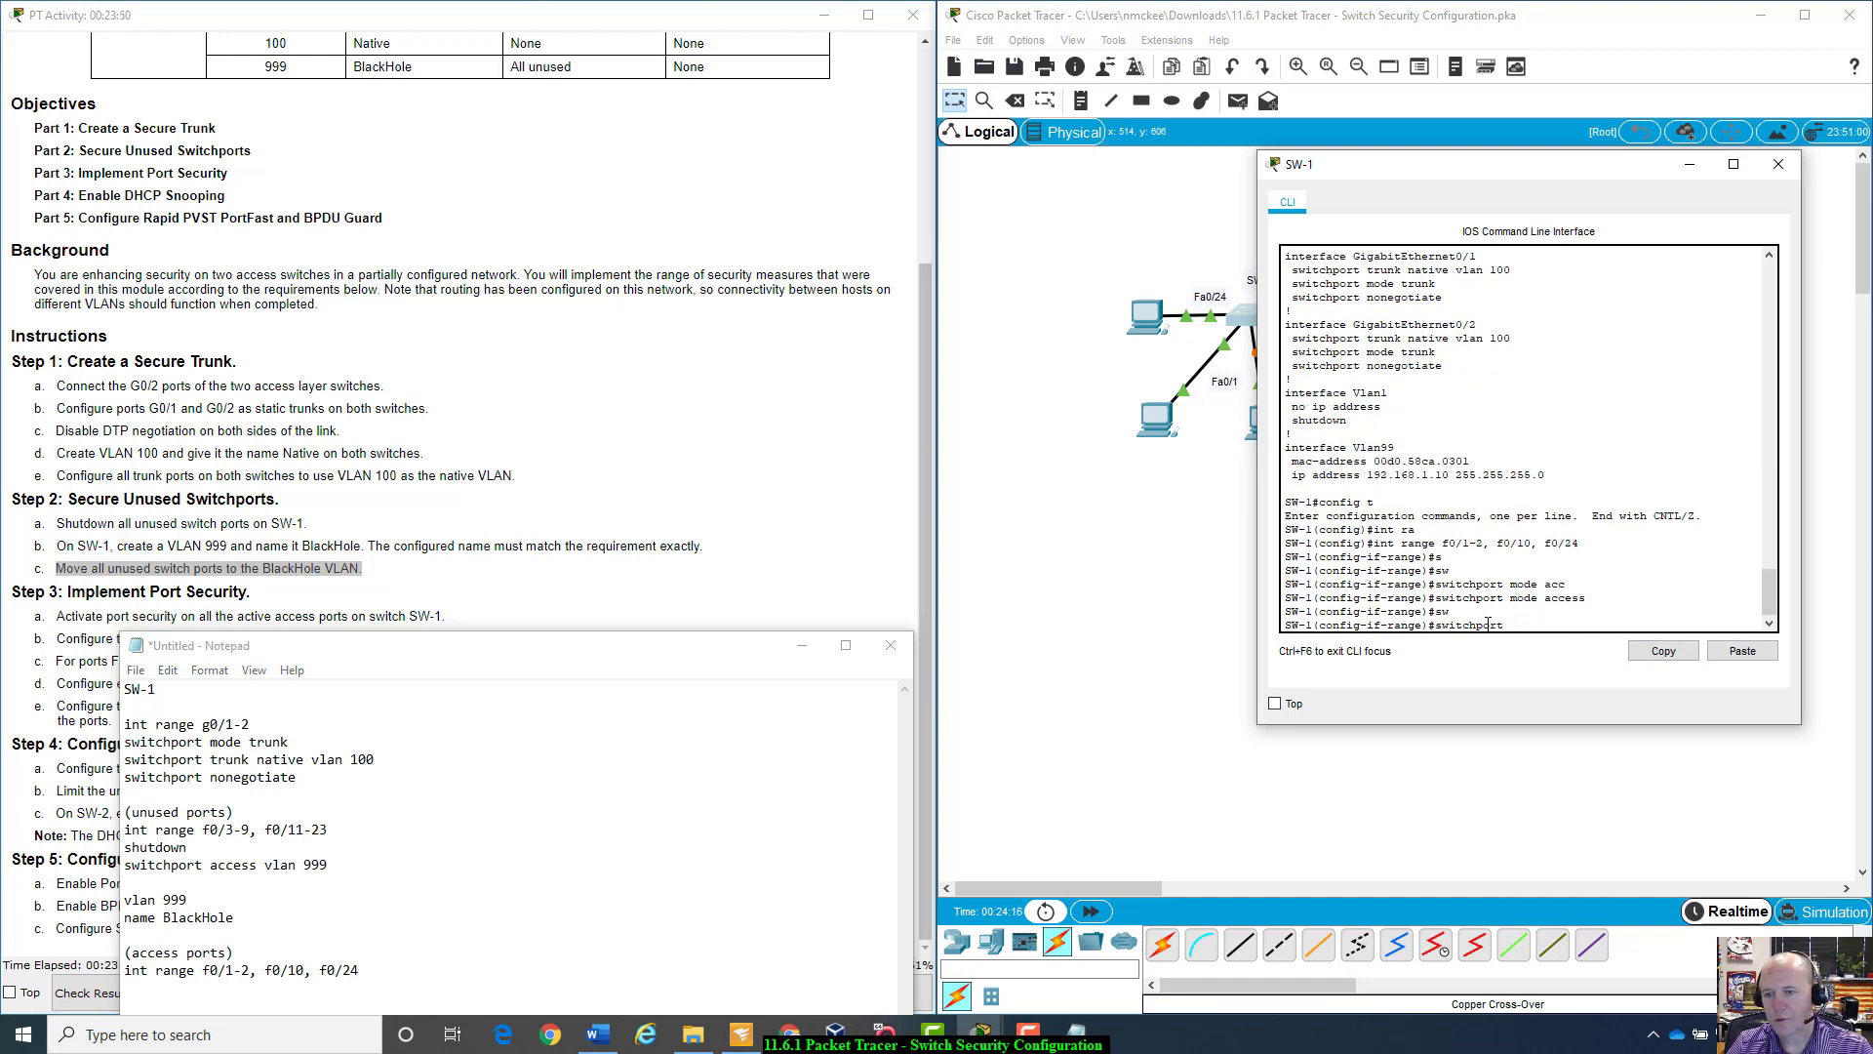
pyautogui.write('por')
pyautogui.press('Tab')
pyautogui.press('Return')
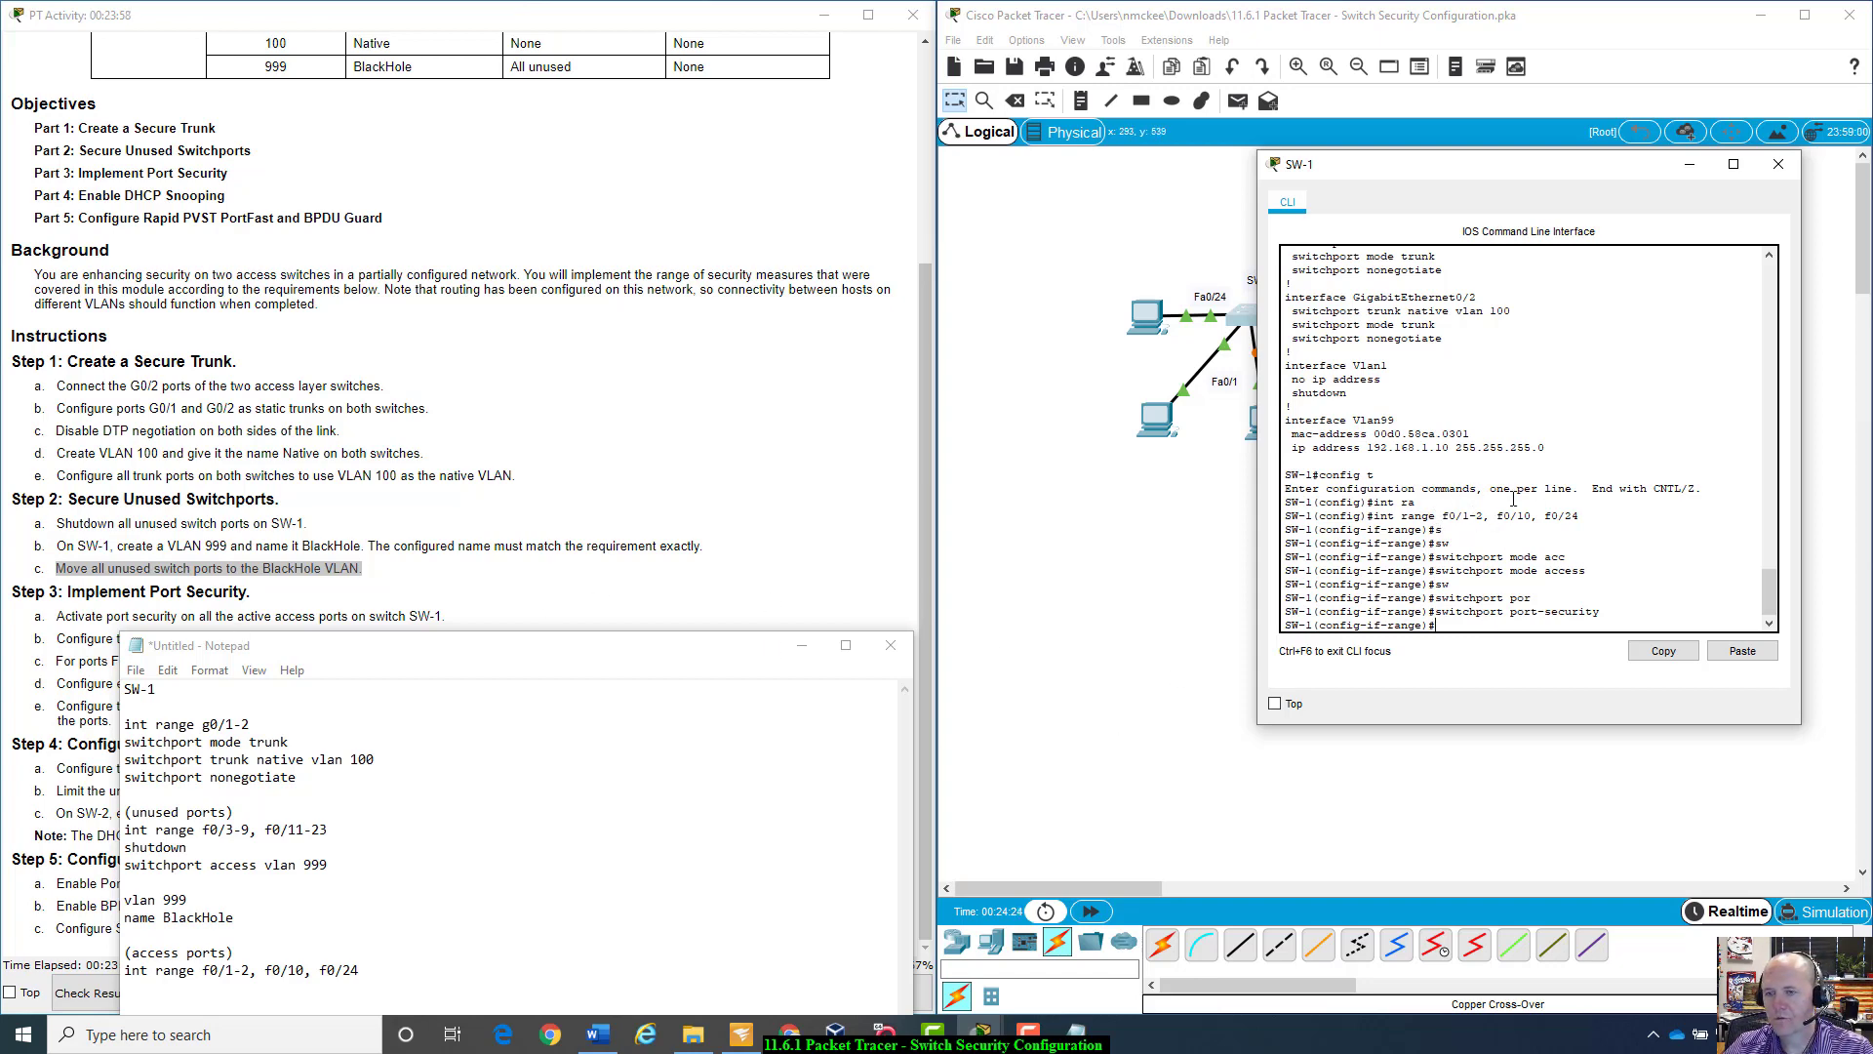
# Step: Limit port security on the selected SW-1 access ports to a maximum of 4 MAC addresses
pyautogui.moveTo(404, 662); pyautogui.dragTo(328, 681)
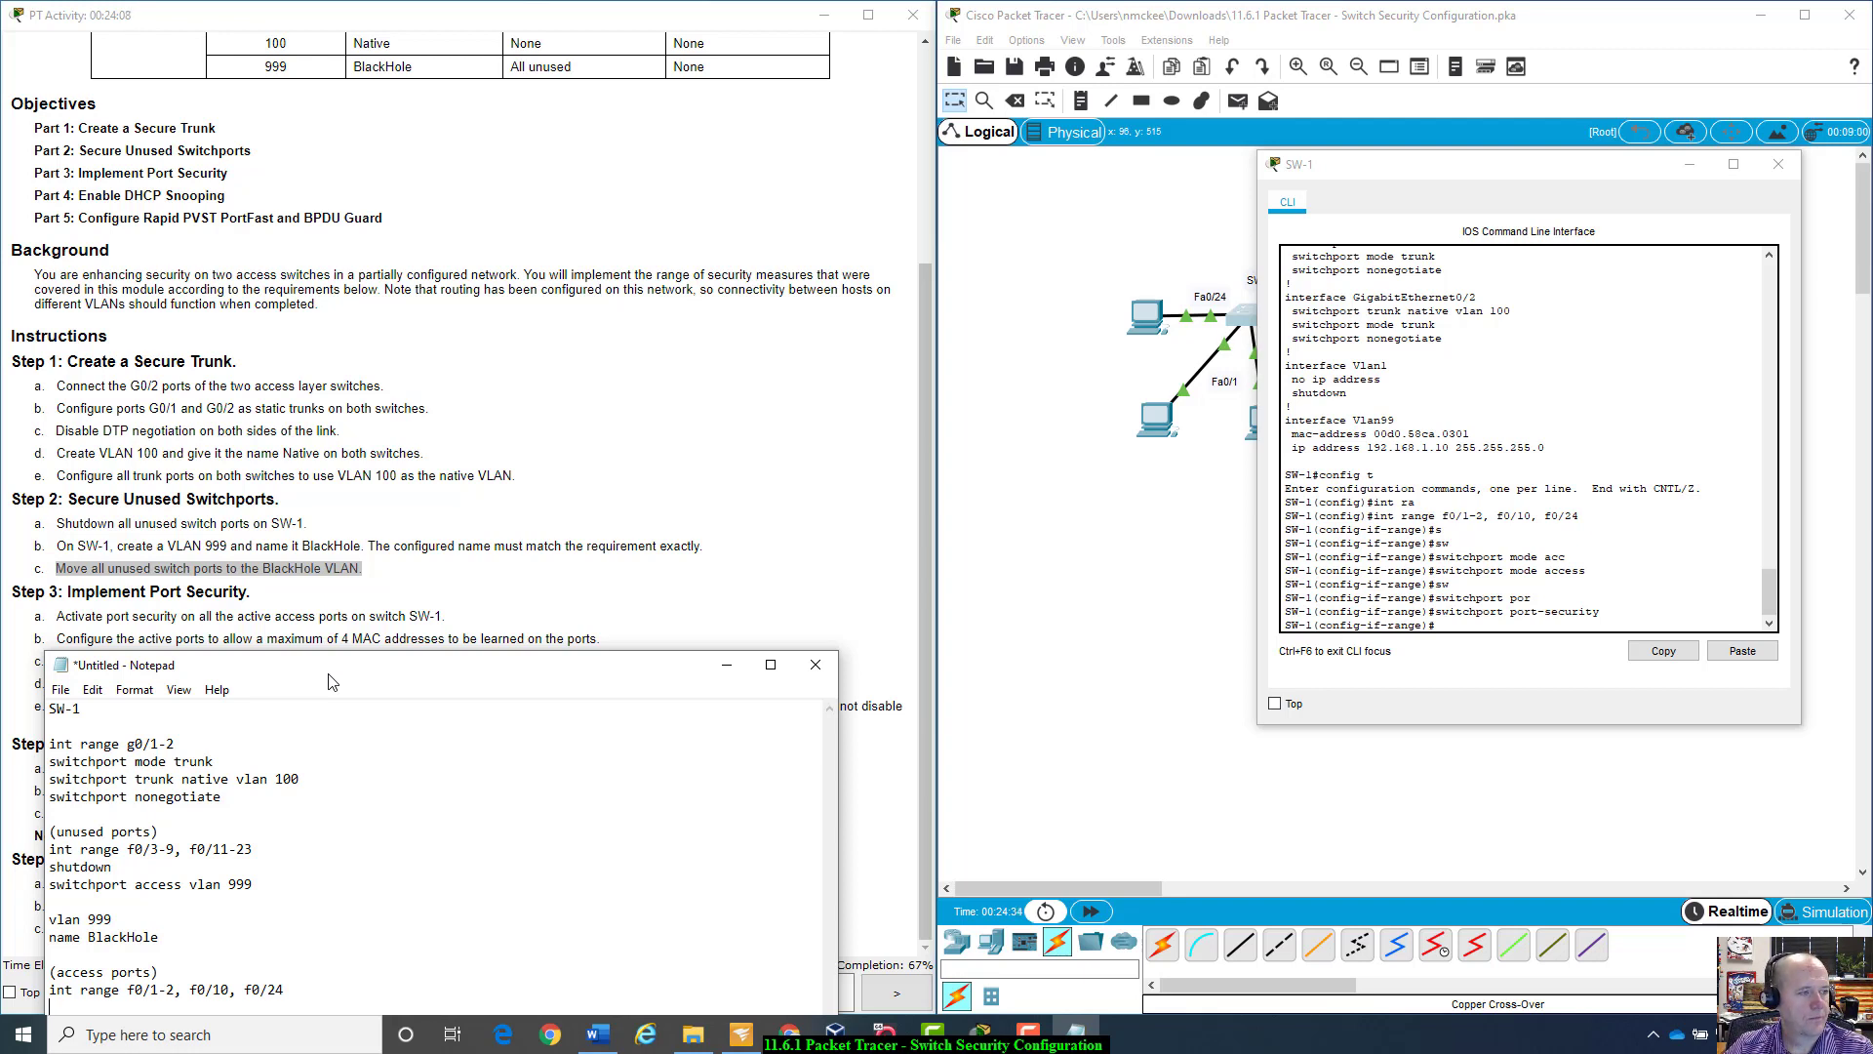
pyautogui.click(1538, 630)
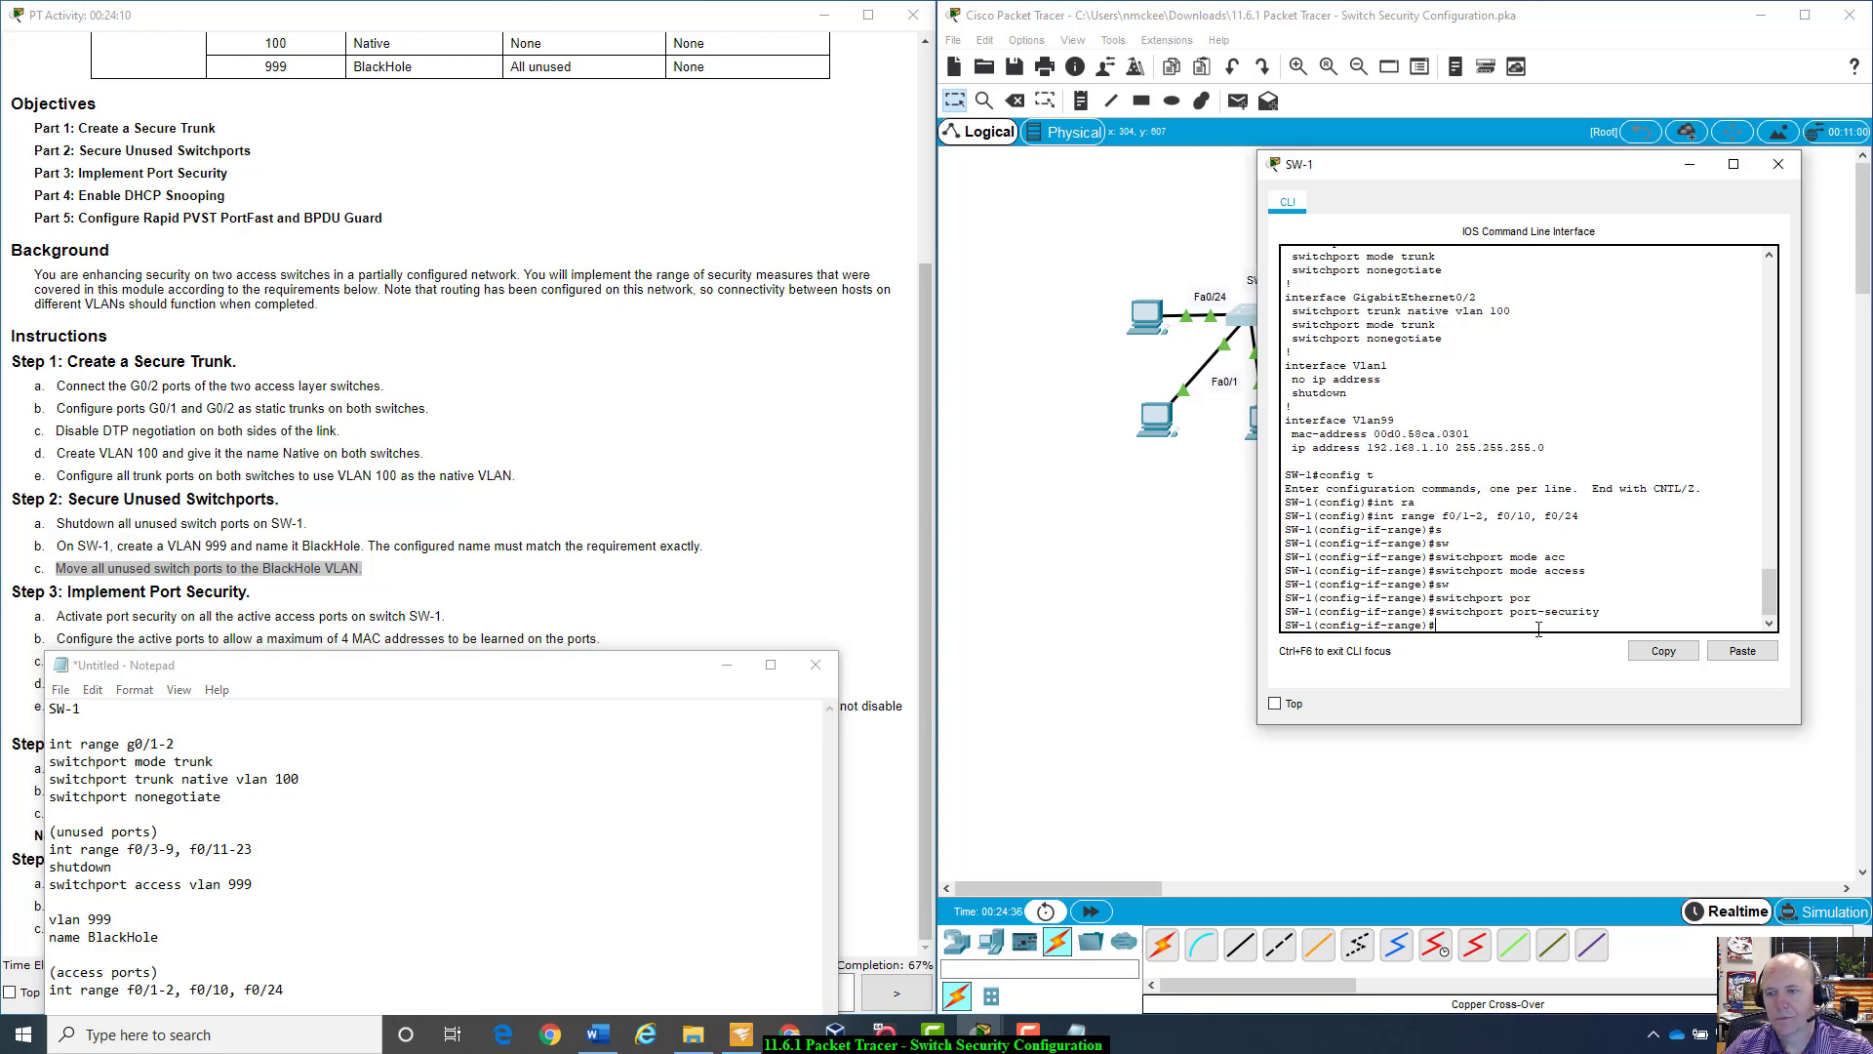
pyautogui.write('sw')
pyautogui.press('Tab')
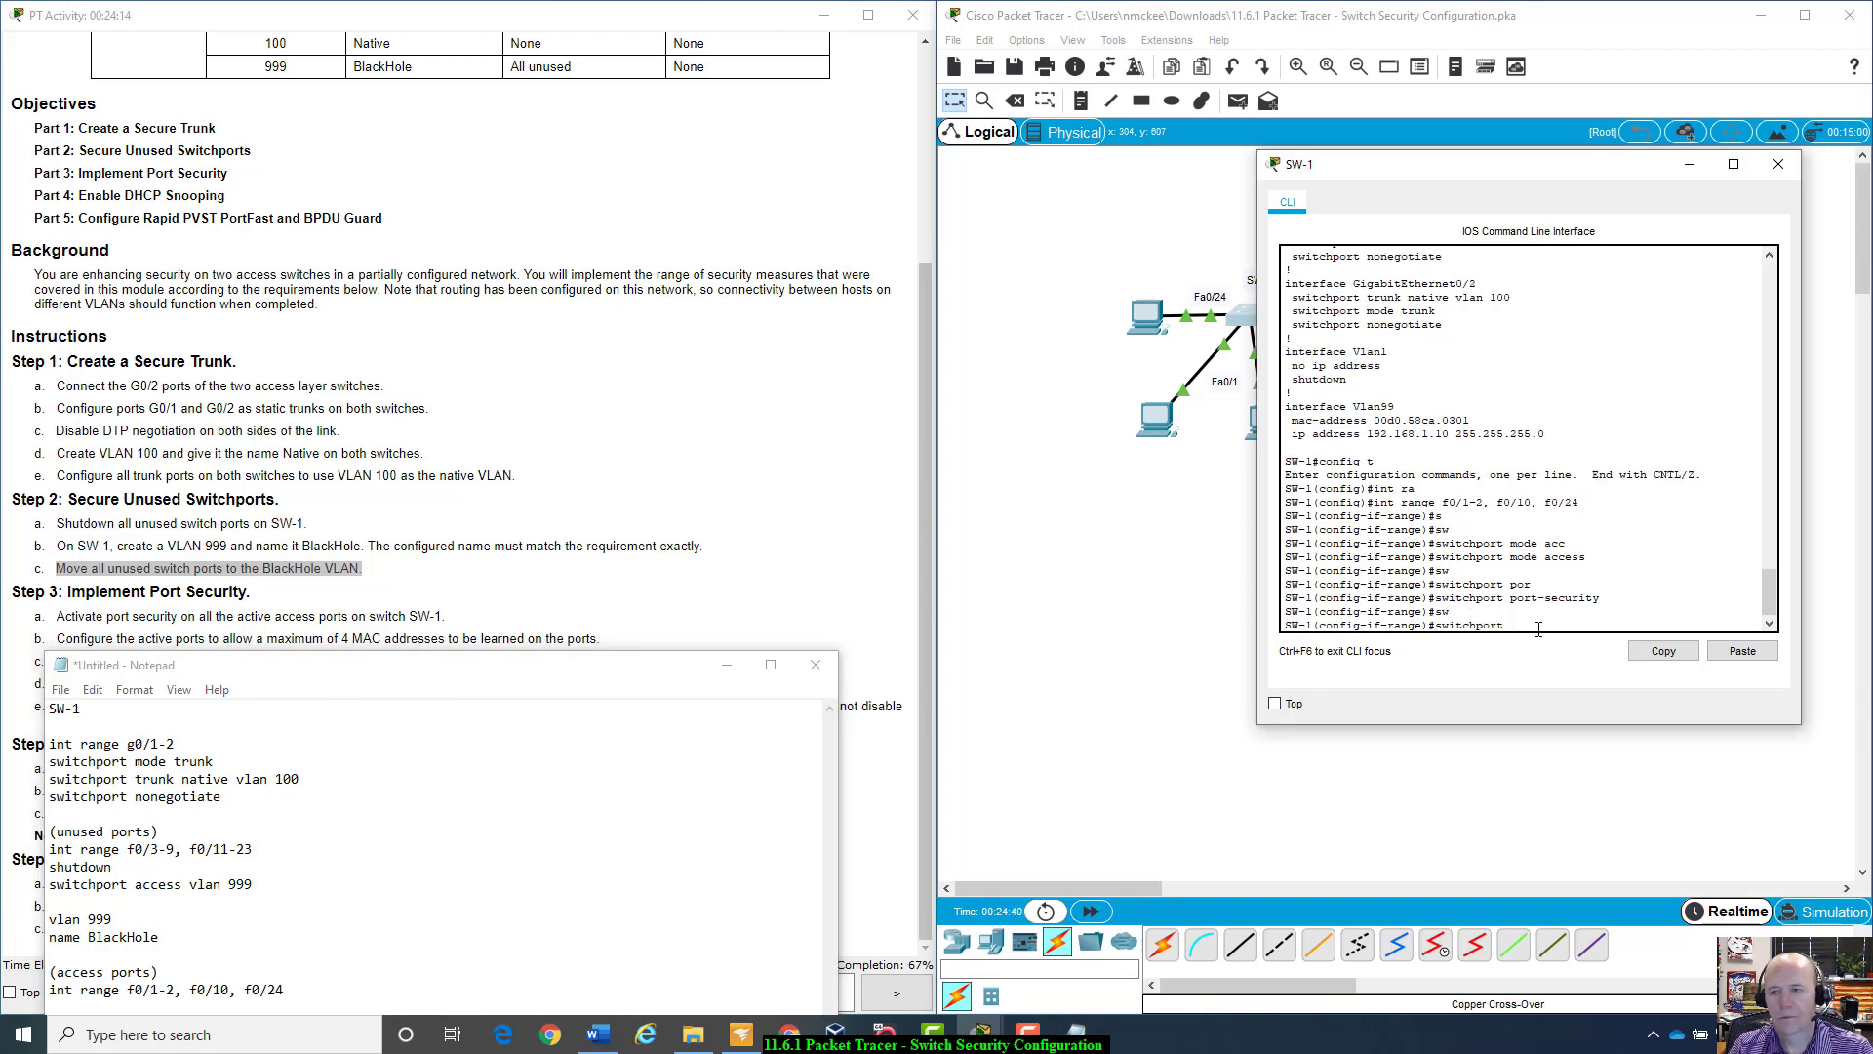
pyautogui.write('po')
pyautogui.press('Tab')
pyautogui.write('ma')
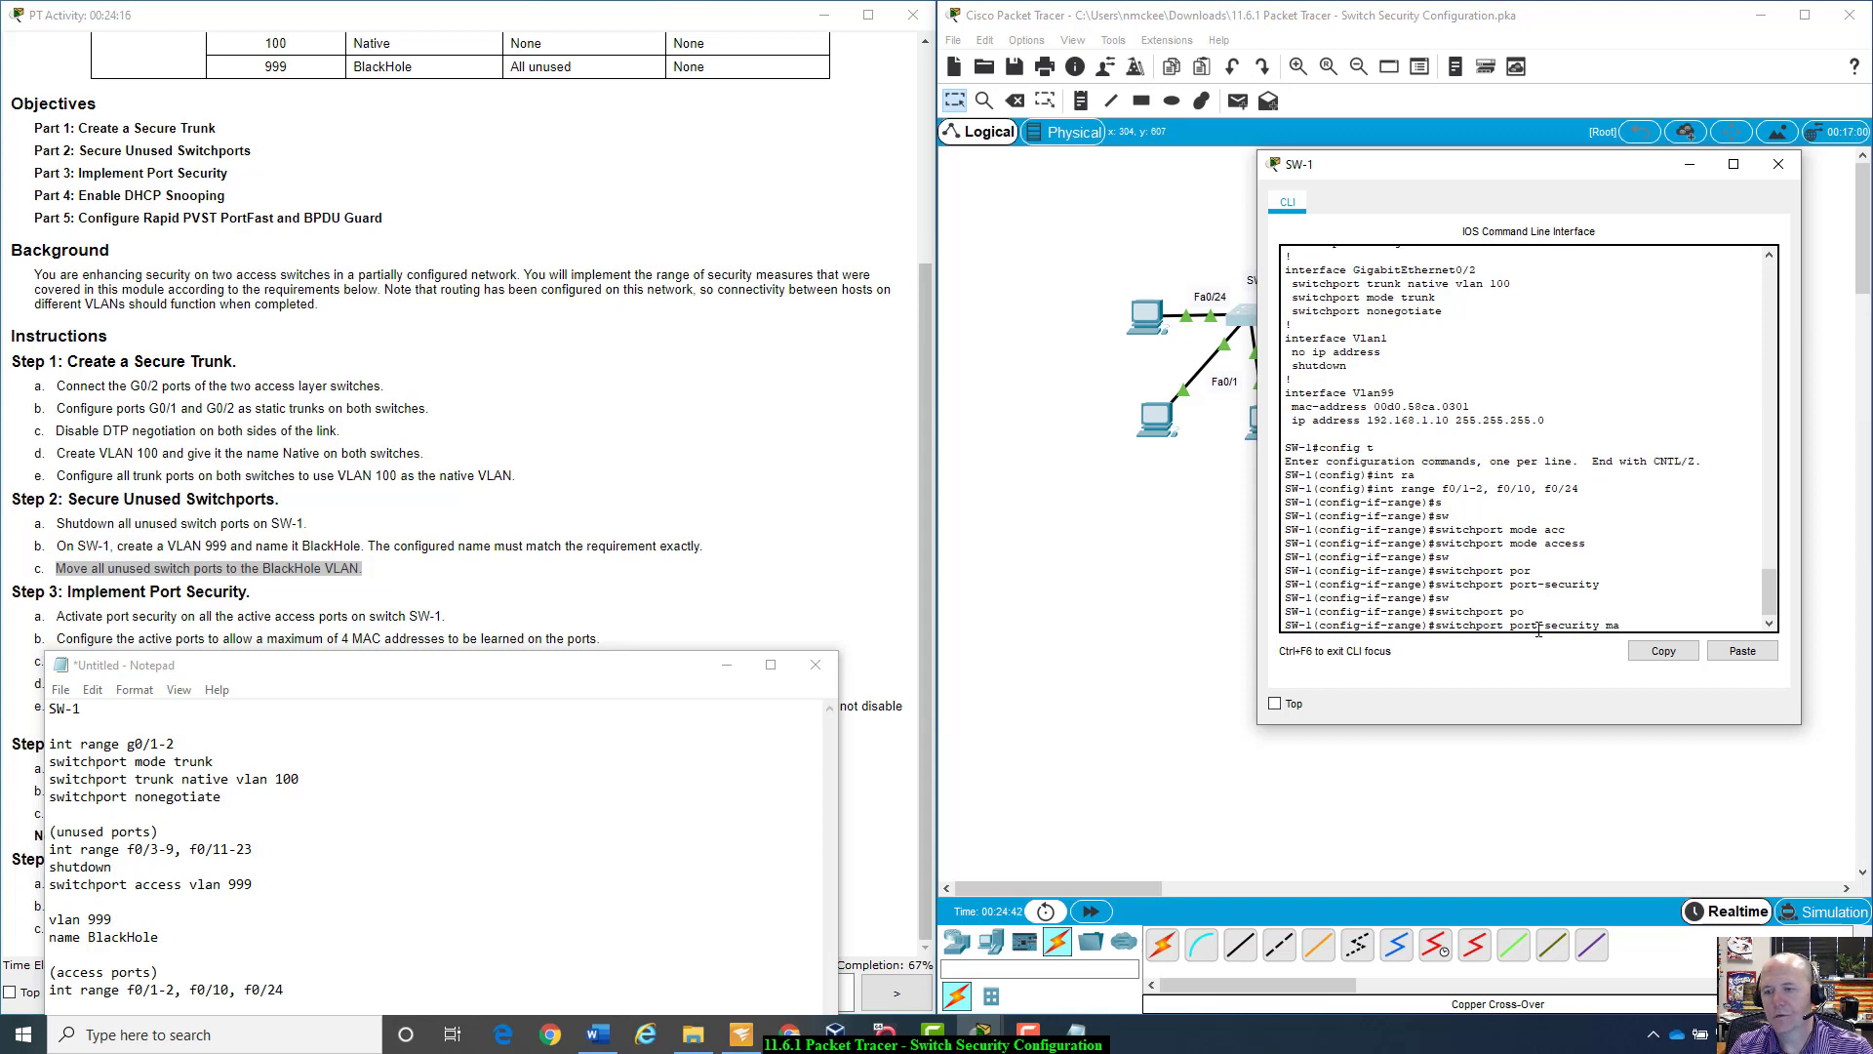
pyautogui.press('Tab')
pyautogui.write('x')
pyautogui.press('Tab')
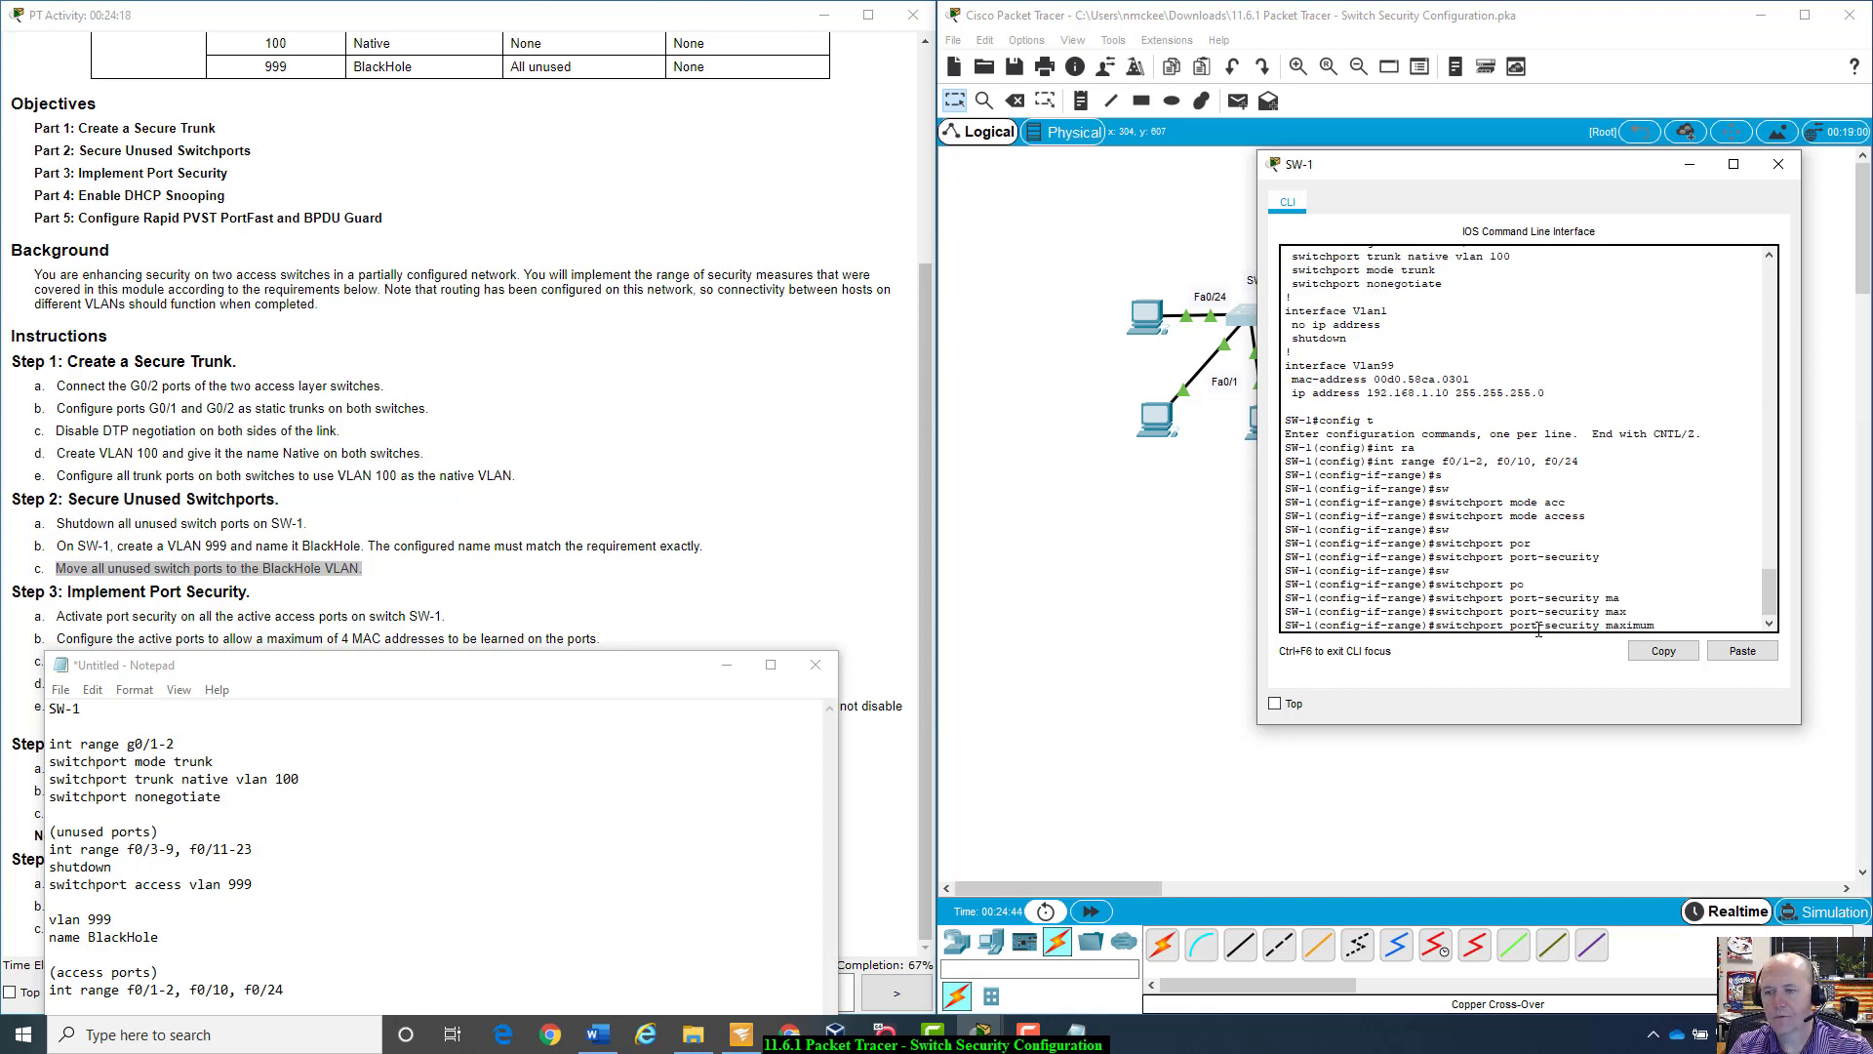
pyautogui.write('4')
pyautogui.press('Return')
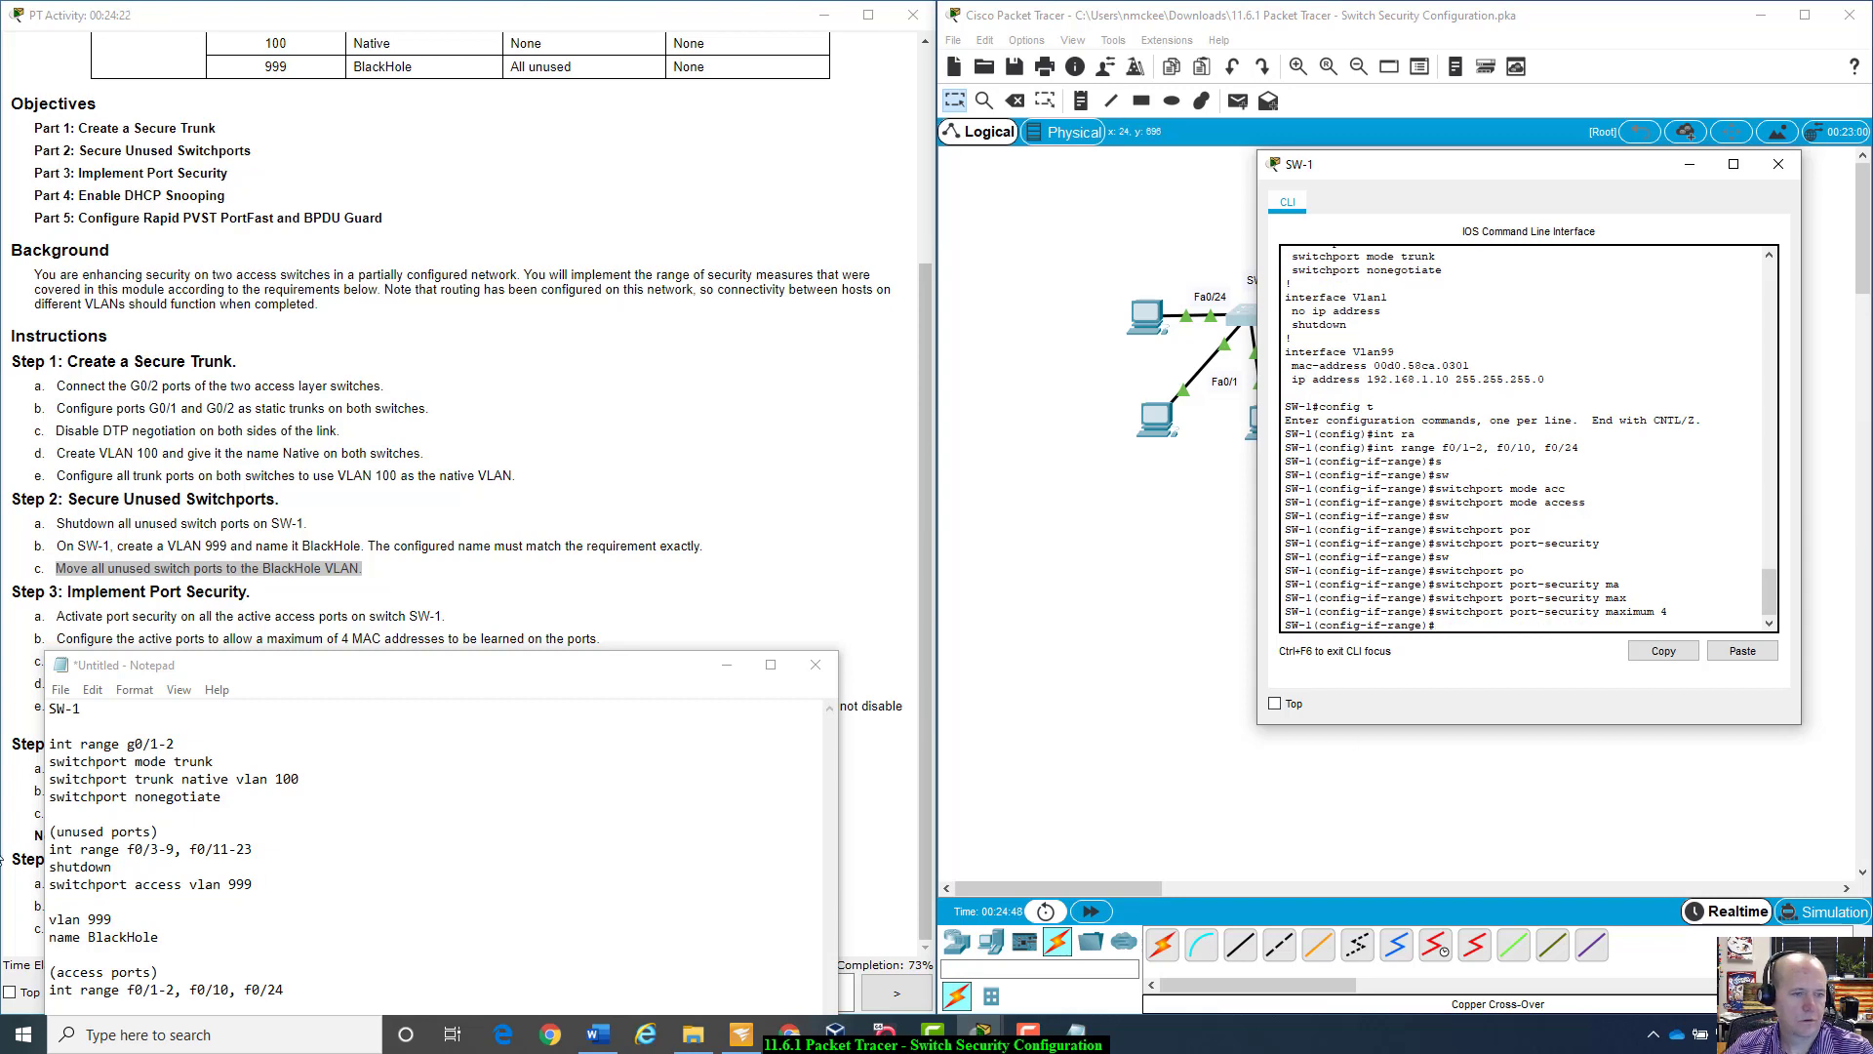
# Step: Uncover the remaining Step 3 instructions, then exit the interface range on SW-1 and enter configuration for interface f0/1
pyautogui.moveTo(244, 667); pyautogui.dragTo(233, 691)
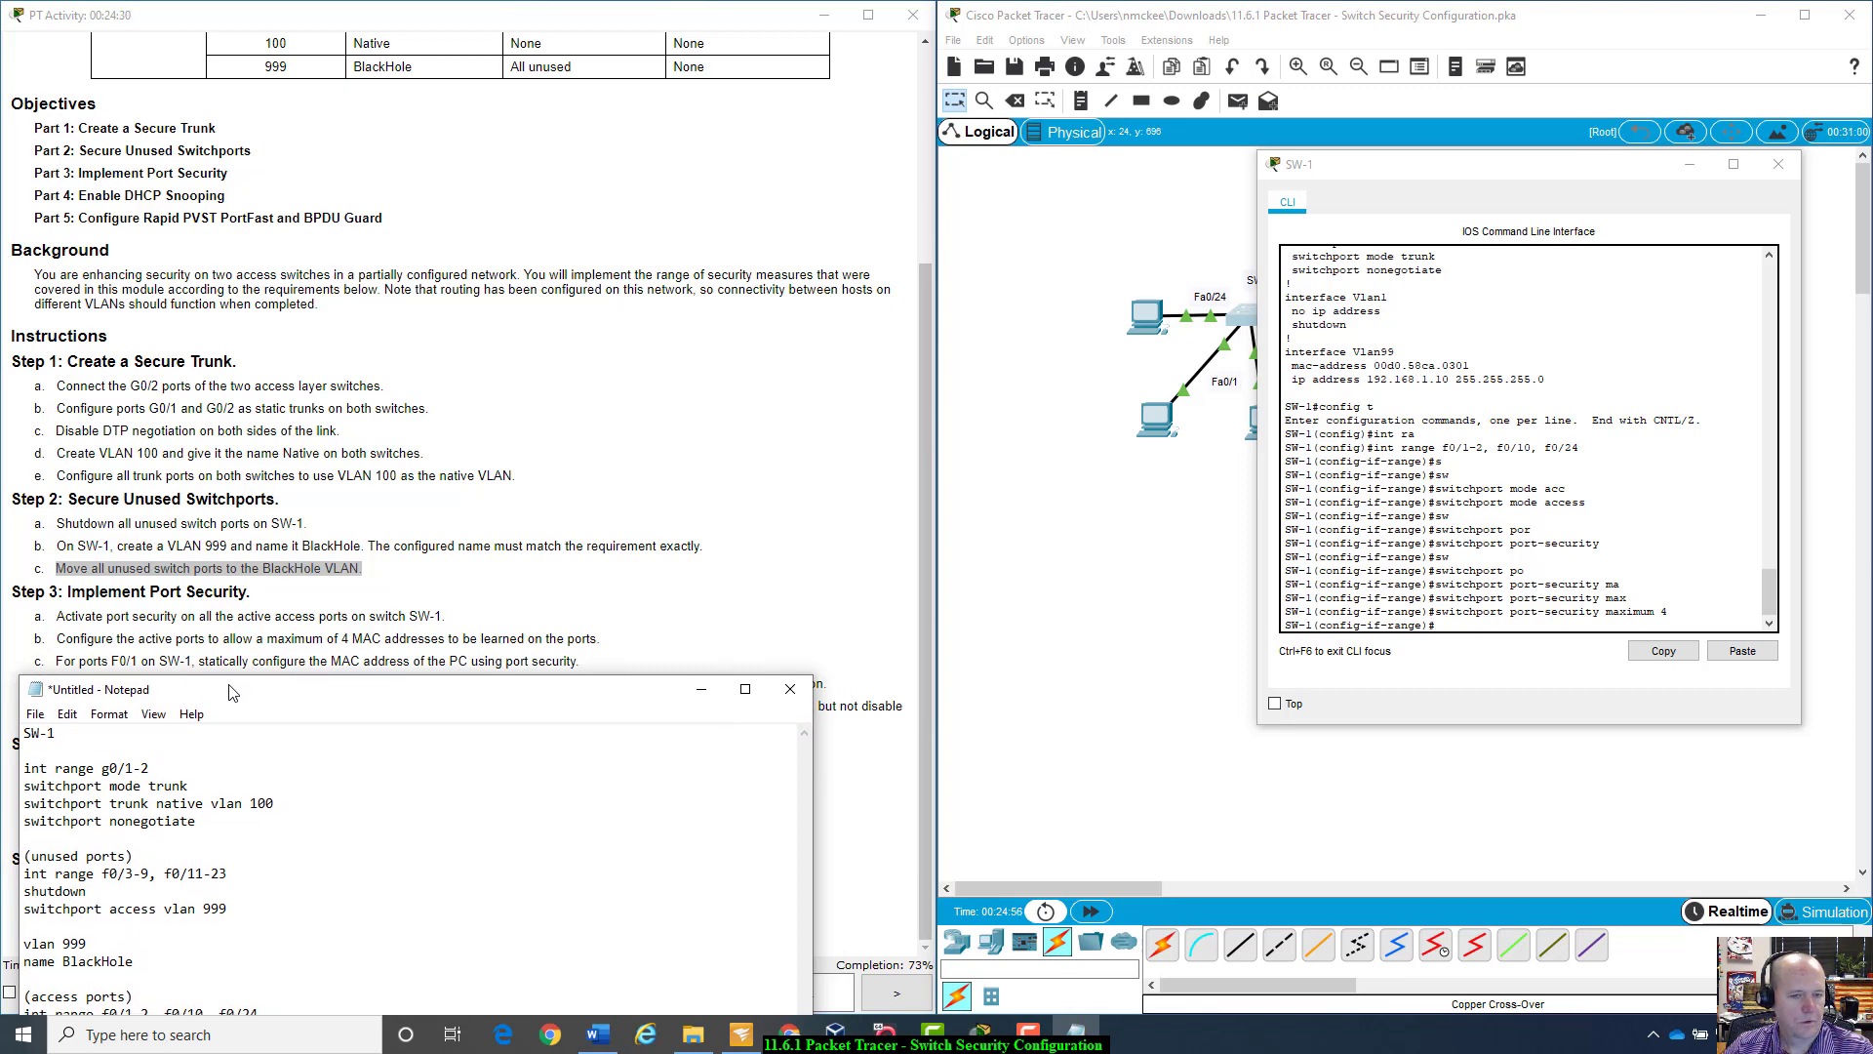
pyautogui.moveTo(232, 692)
pyautogui.mouseDown()
pyautogui.moveTo(255, 806)
pyautogui.moveTo(239, 680)
pyautogui.moveTo(223, 719)
pyautogui.mouseUp()
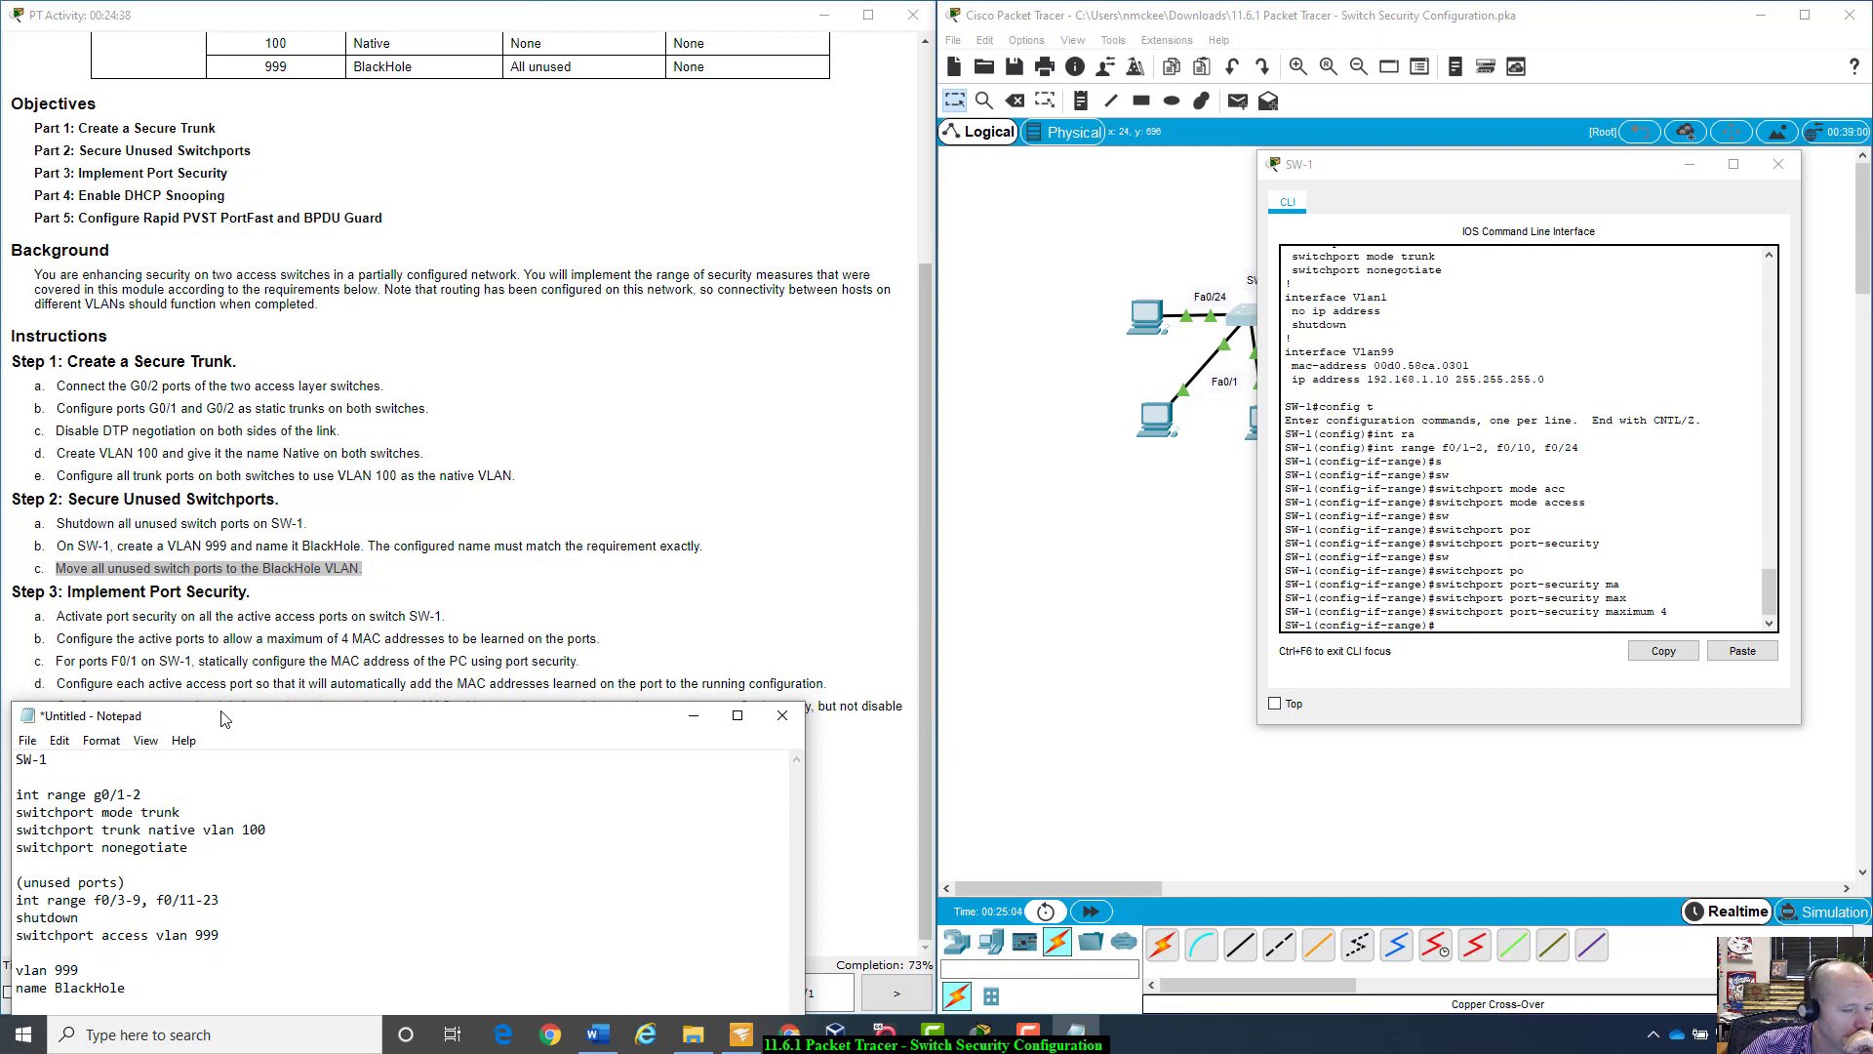
pyautogui.moveTo(222, 718); pyautogui.dragTo(234, 666)
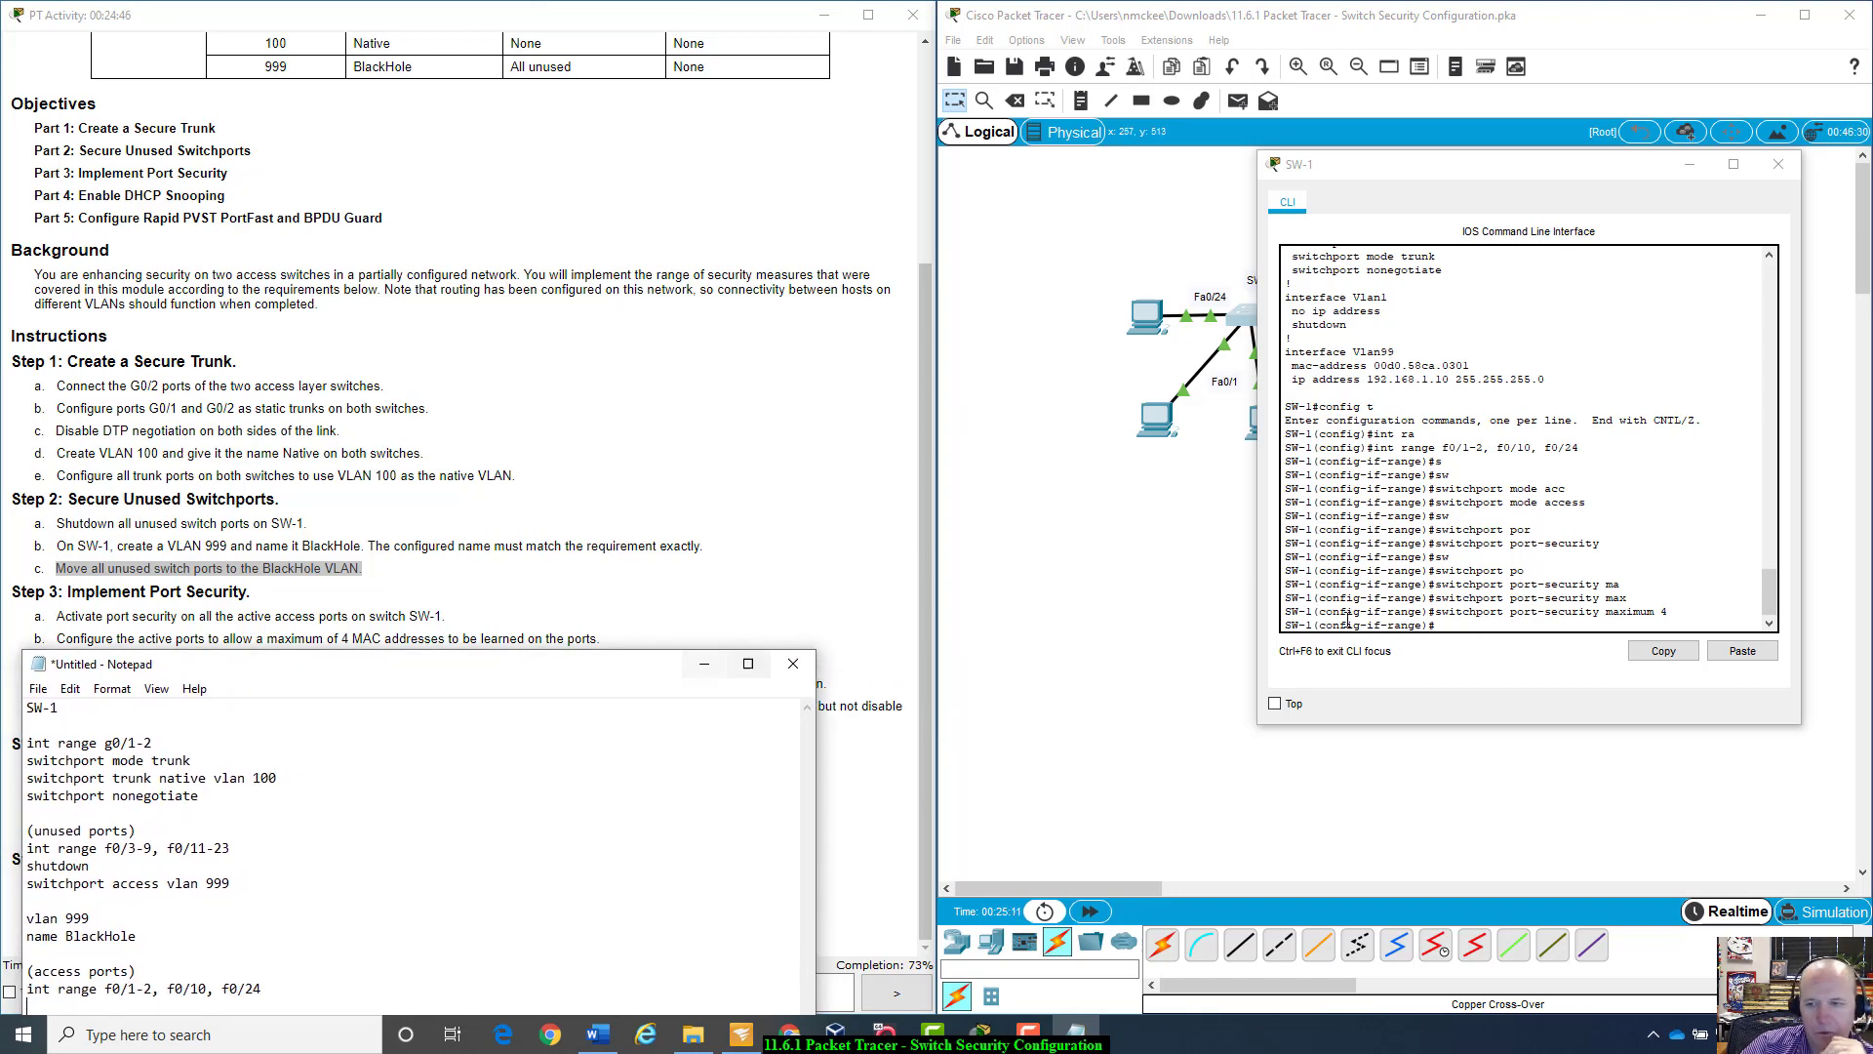
pyautogui.click(1453, 625)
pyautogui.write('e')
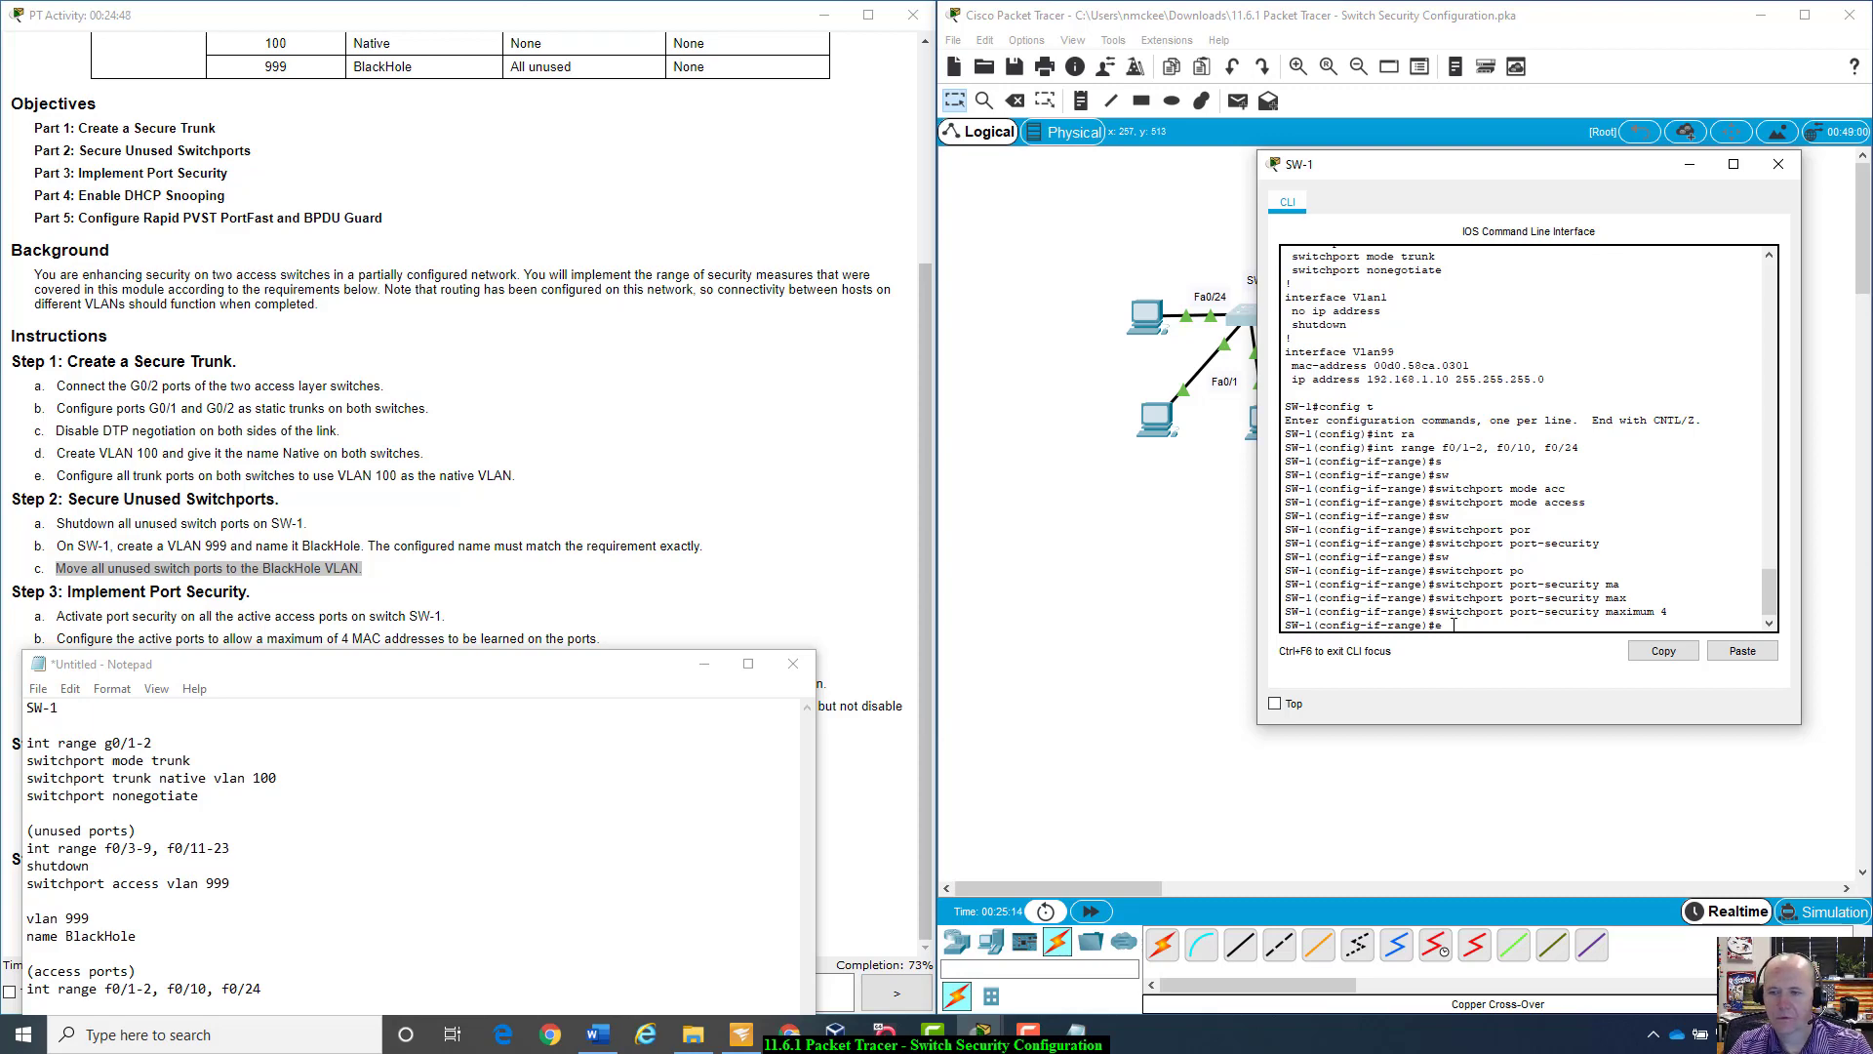
pyautogui.write('xit')
pyautogui.press('Return')
pyautogui.write('in')
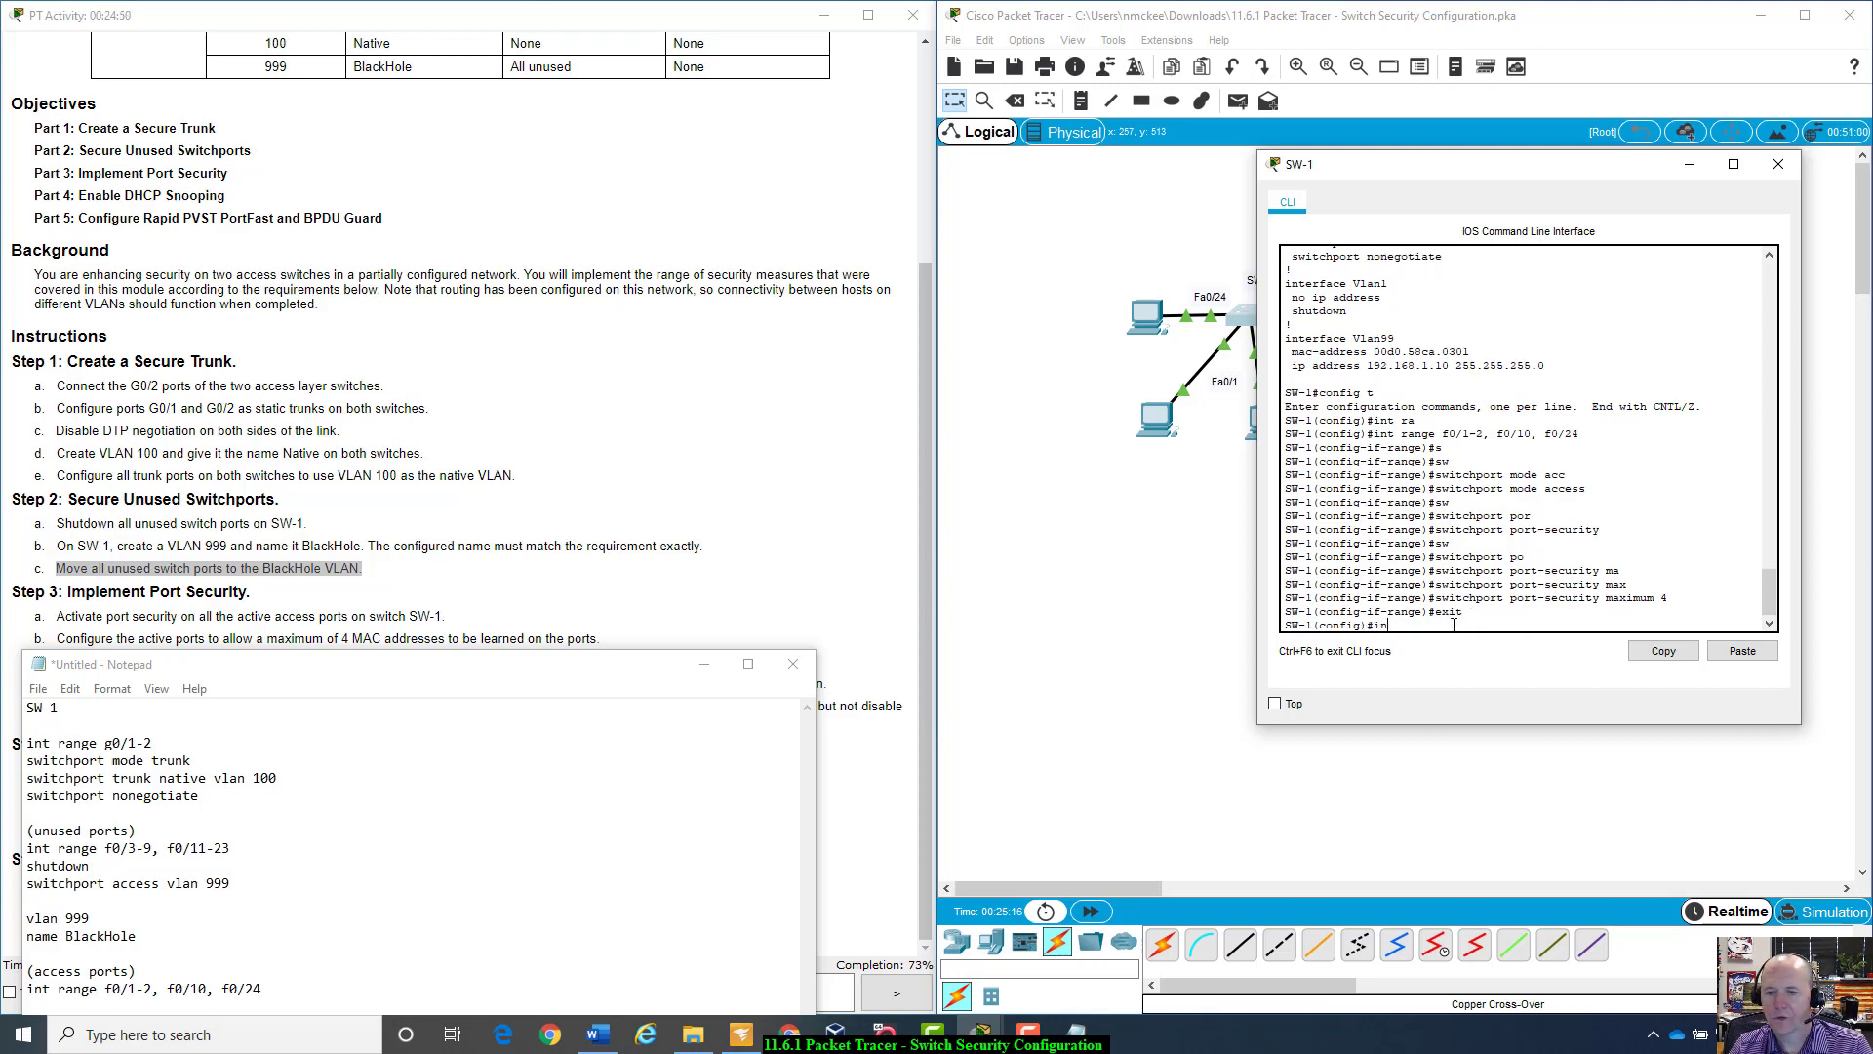
pyautogui.write('t f0/')
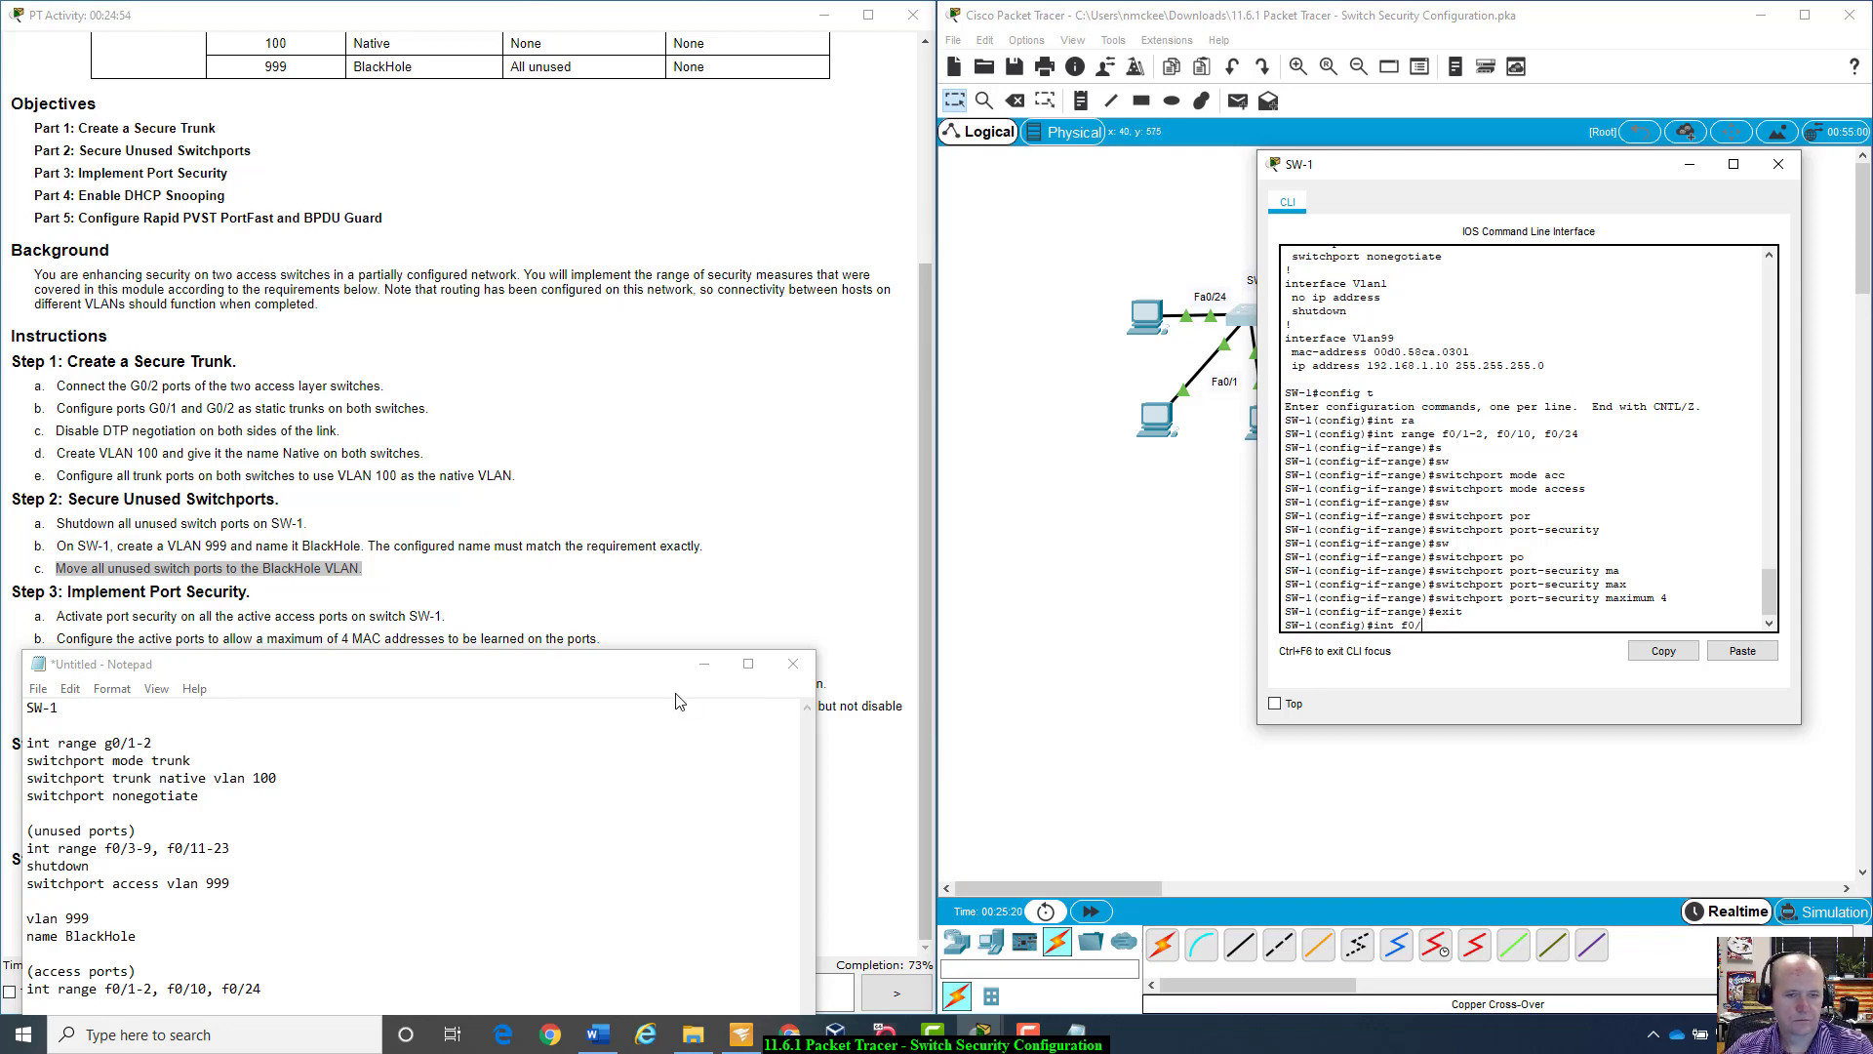
pyautogui.moveTo(650, 673); pyautogui.dragTo(652, 702)
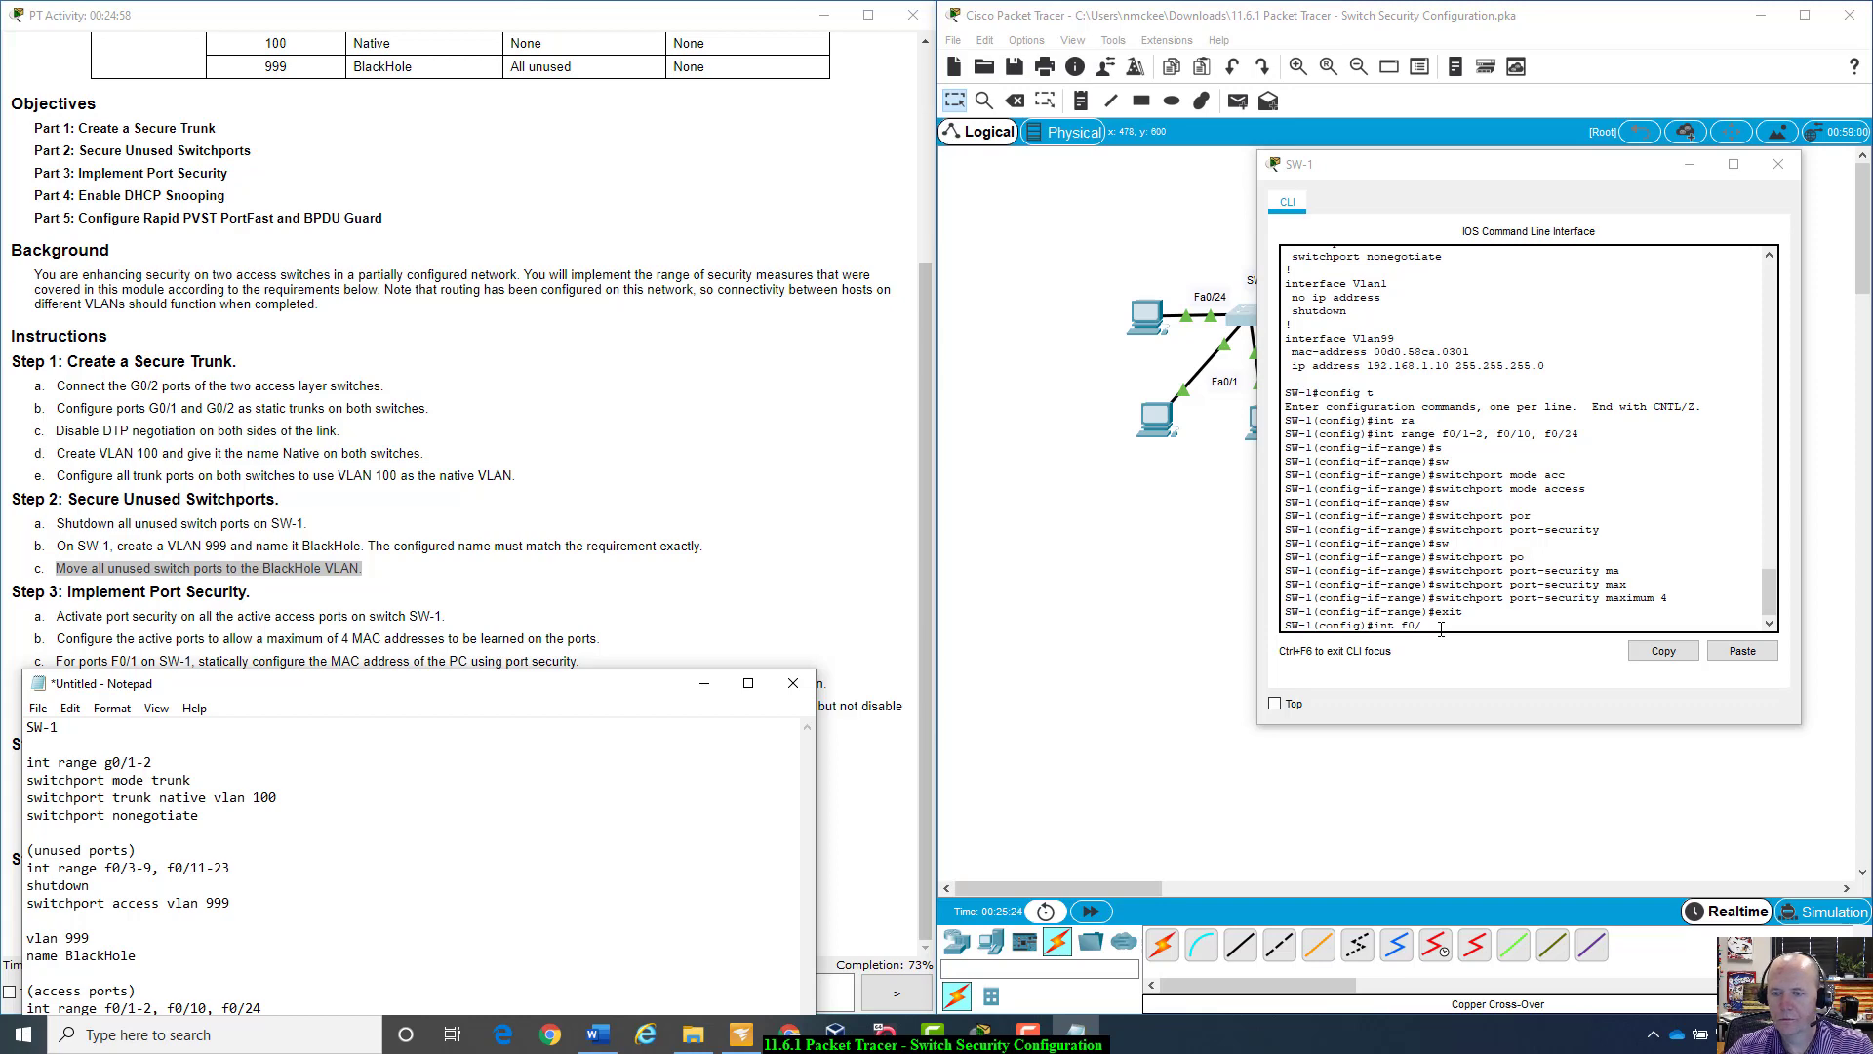
pyautogui.click(1441, 629)
pyautogui.press('Return')
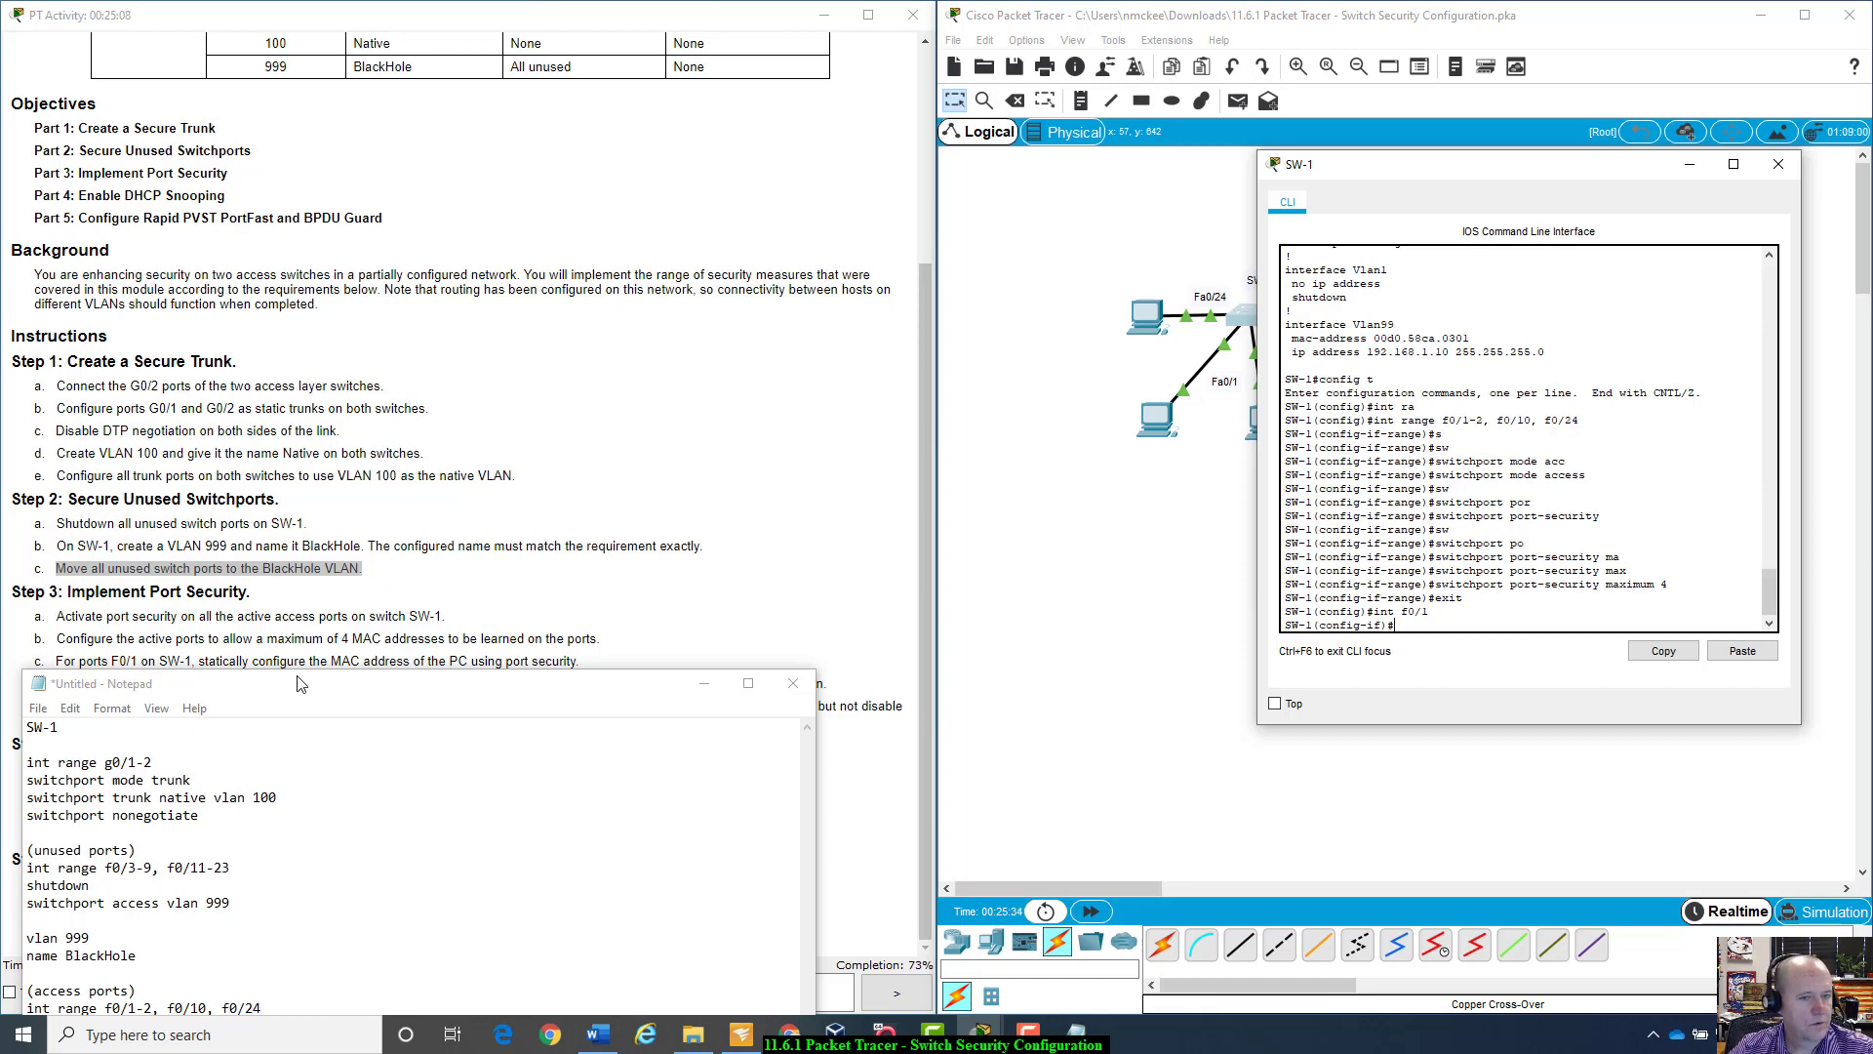
# Step: Configure sticky MAC address learning for port security on SW-1's interface f0/1
pyautogui.moveTo(307, 683)
pyautogui.mouseDown()
pyautogui.moveTo(326, 727)
pyautogui.moveTo(319, 695)
pyautogui.mouseUp()
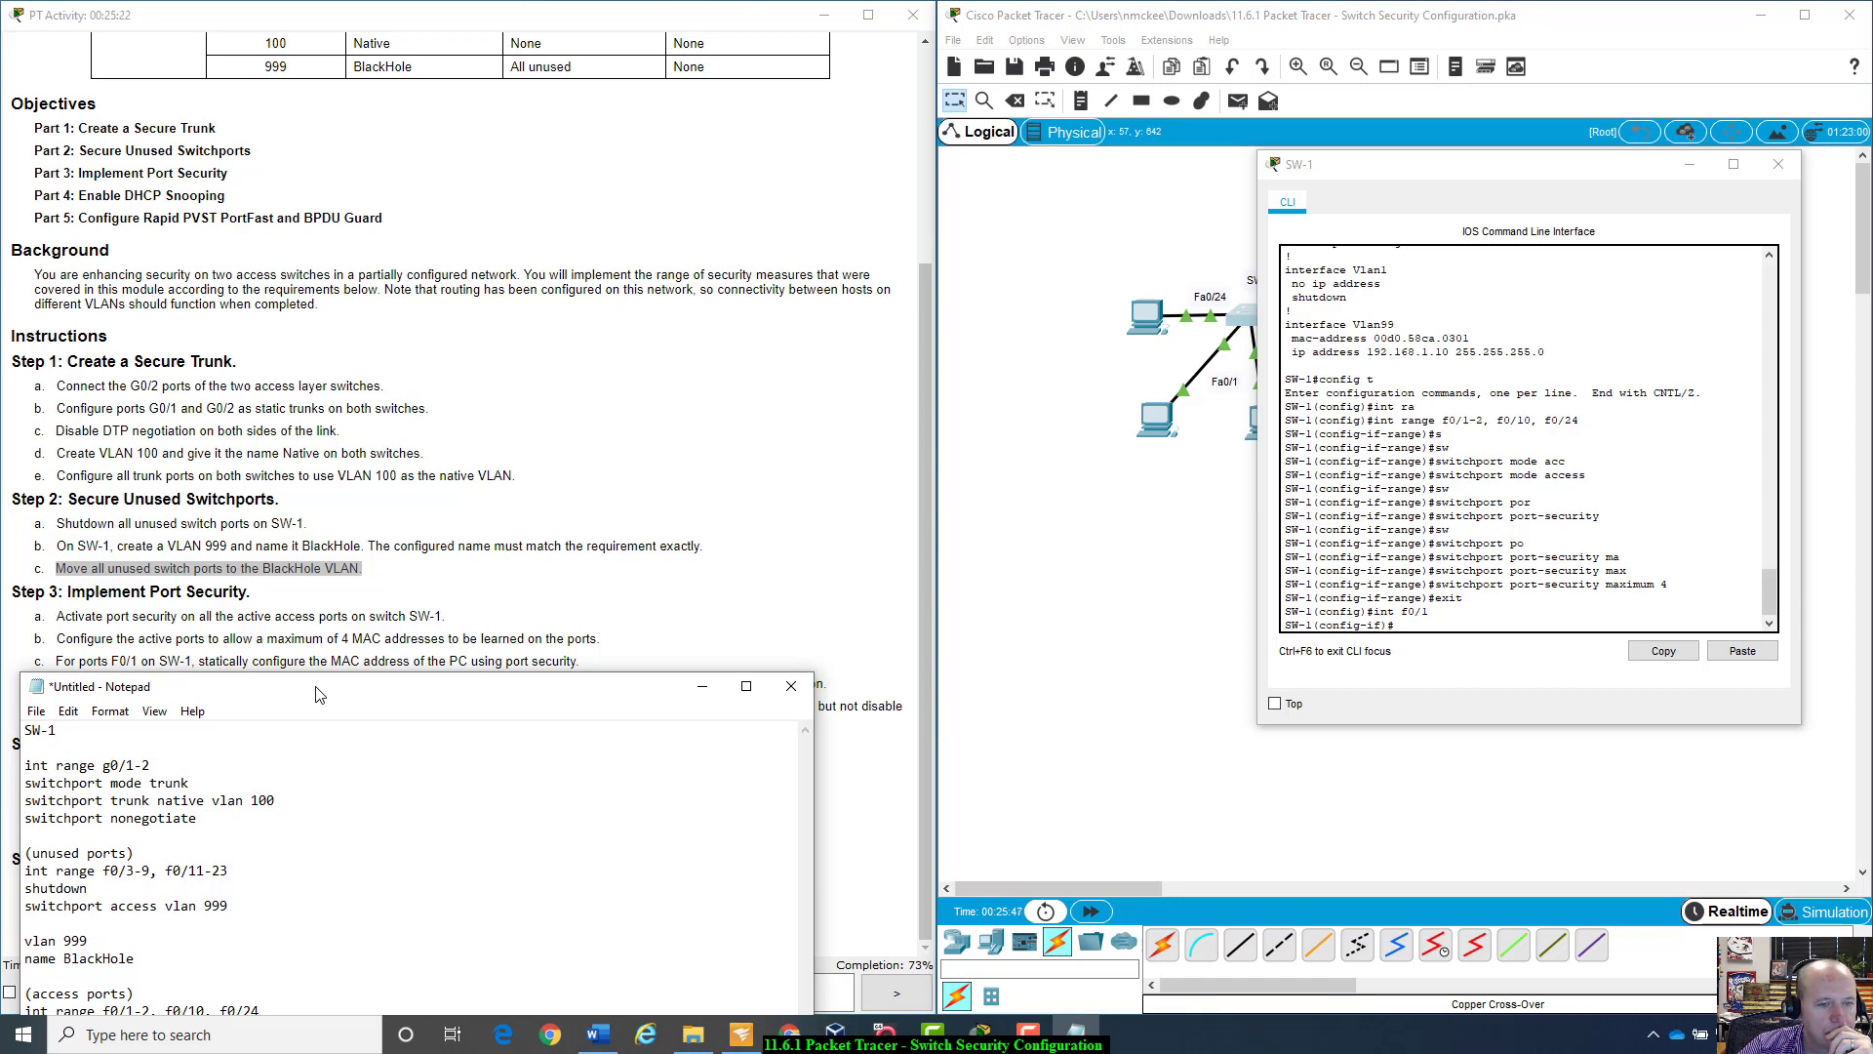
pyautogui.click(1455, 622)
pyautogui.write('sw')
pyautogui.press('Tab')
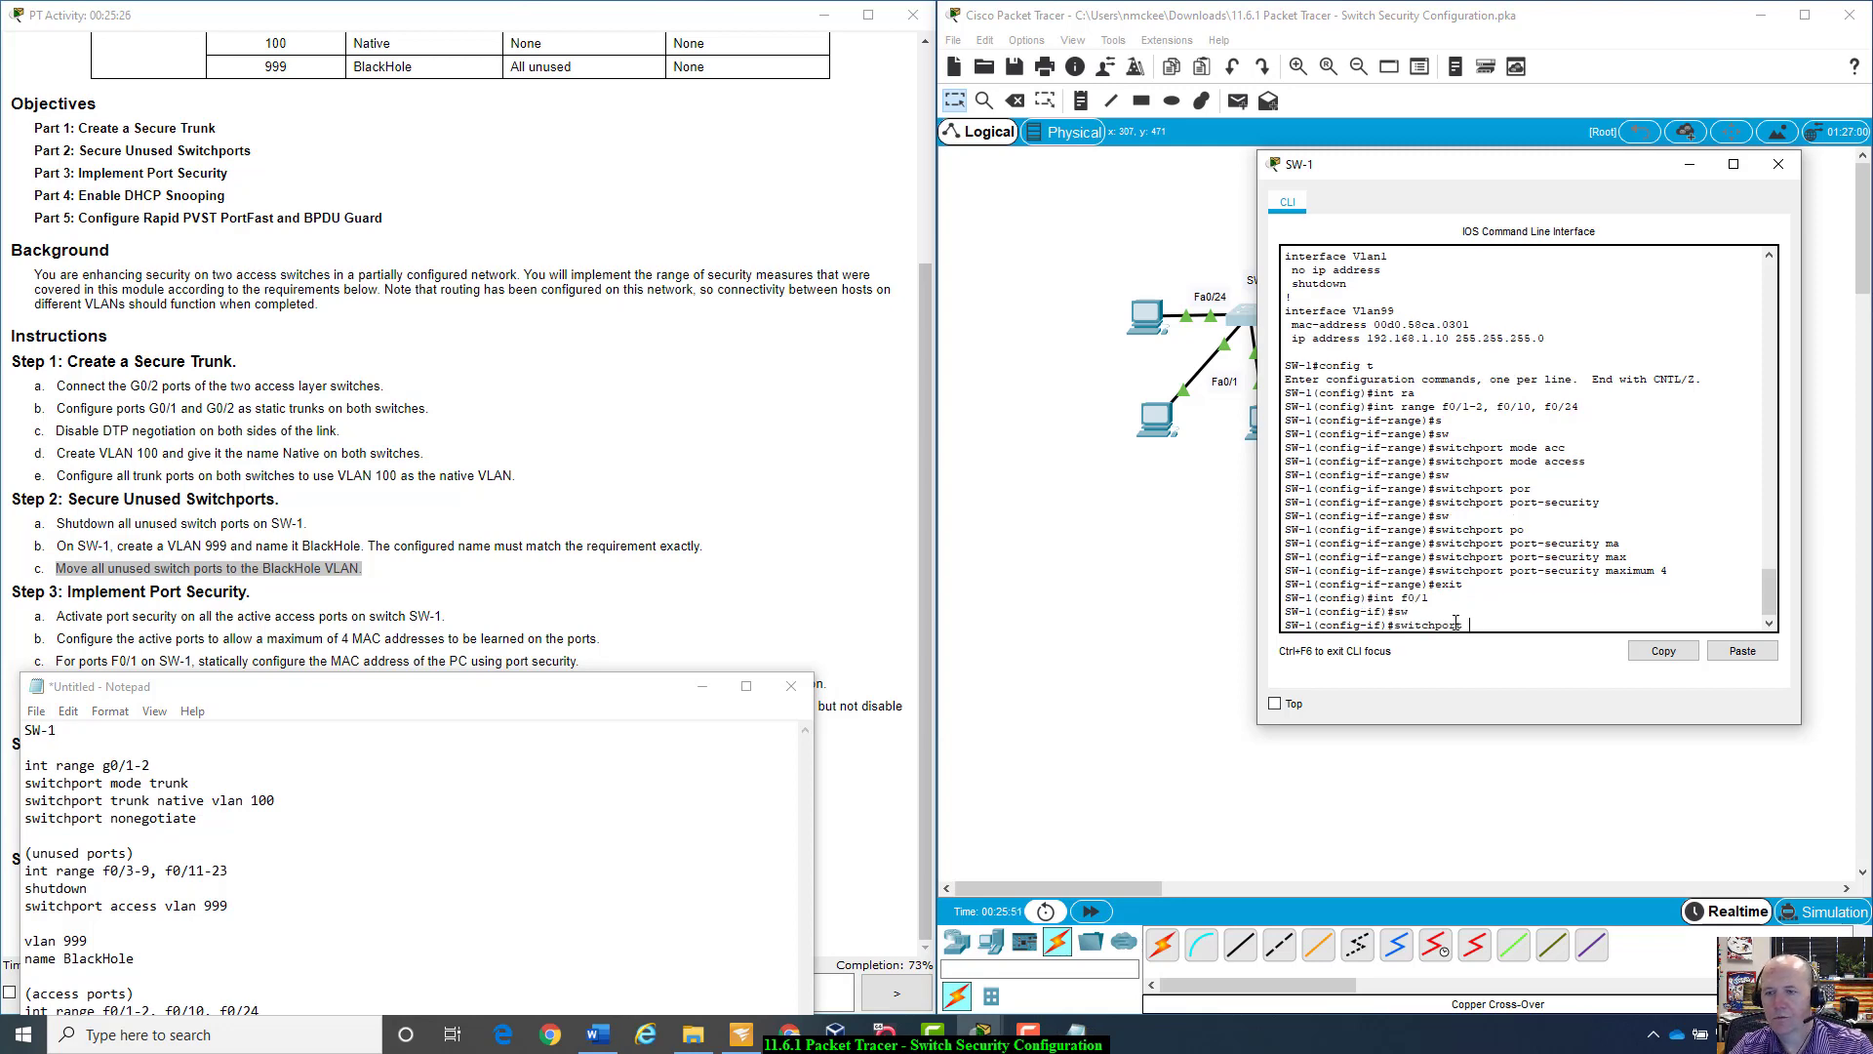
pyautogui.write('port')
pyautogui.press('Tab')
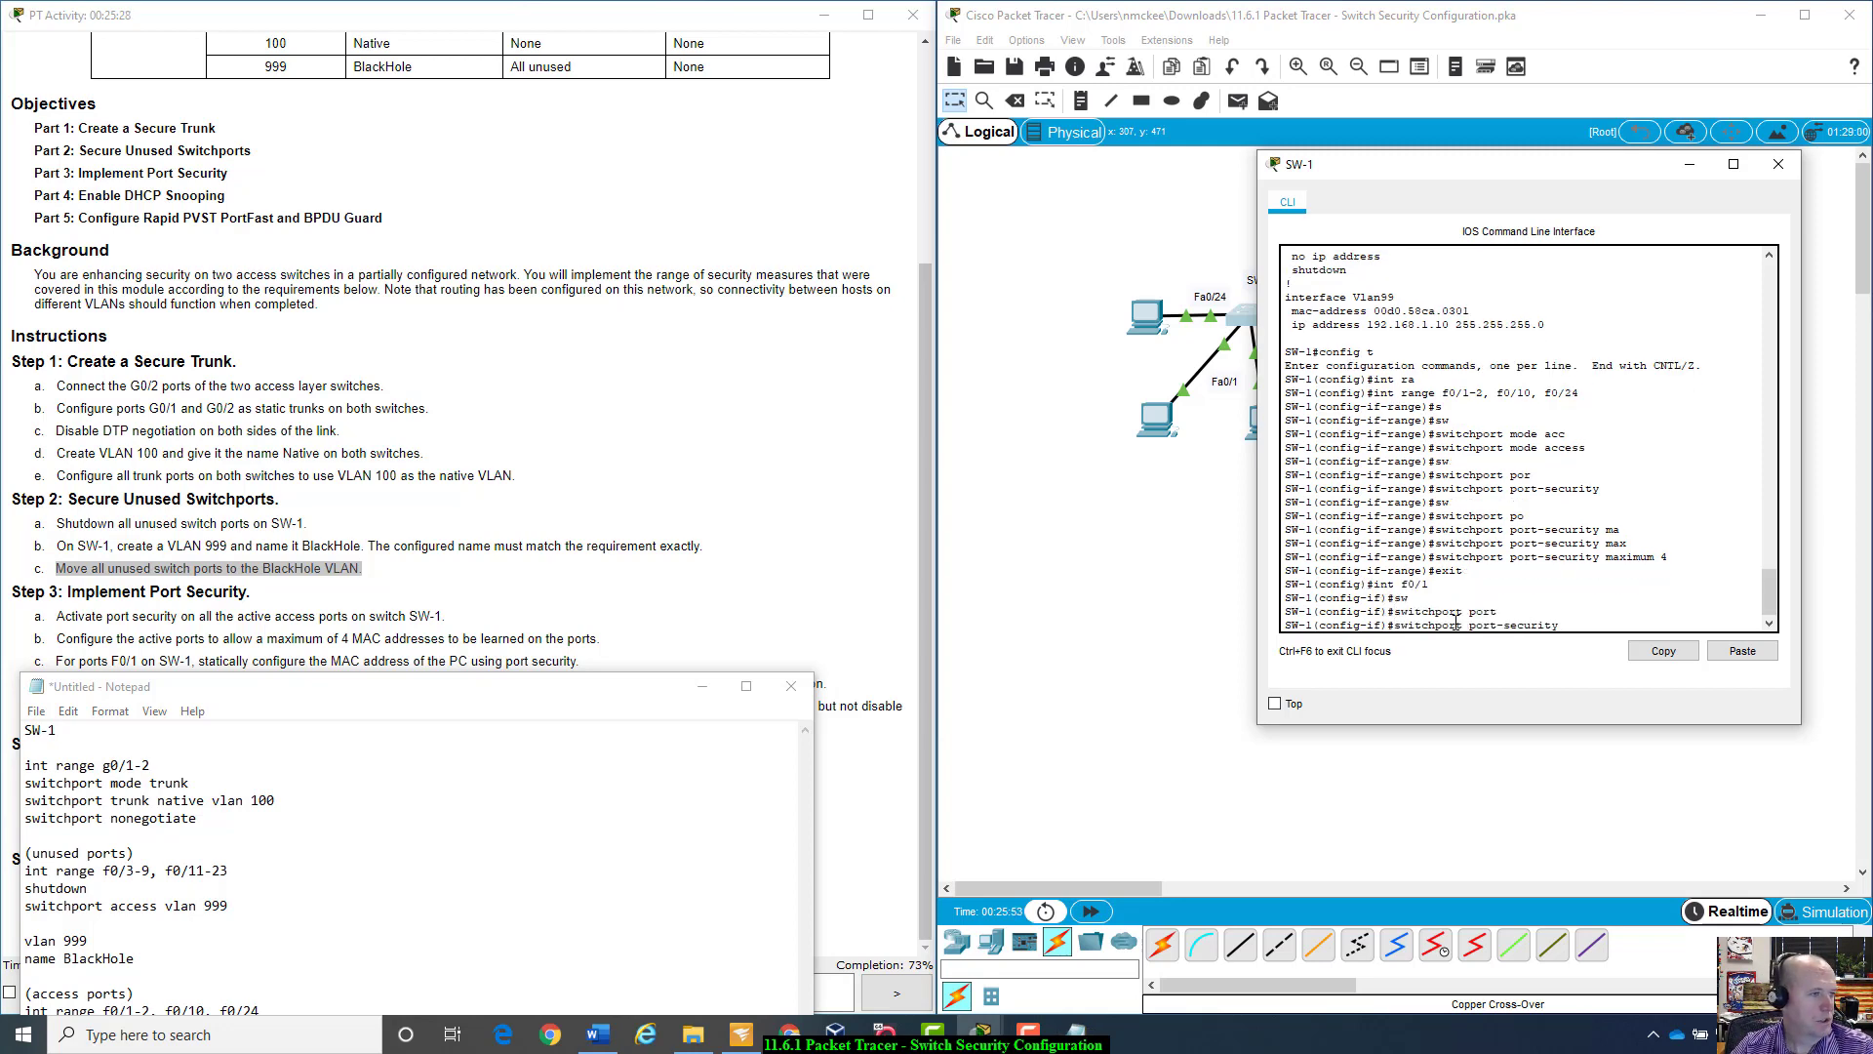
pyautogui.write('ma')
pyautogui.press('Tab')
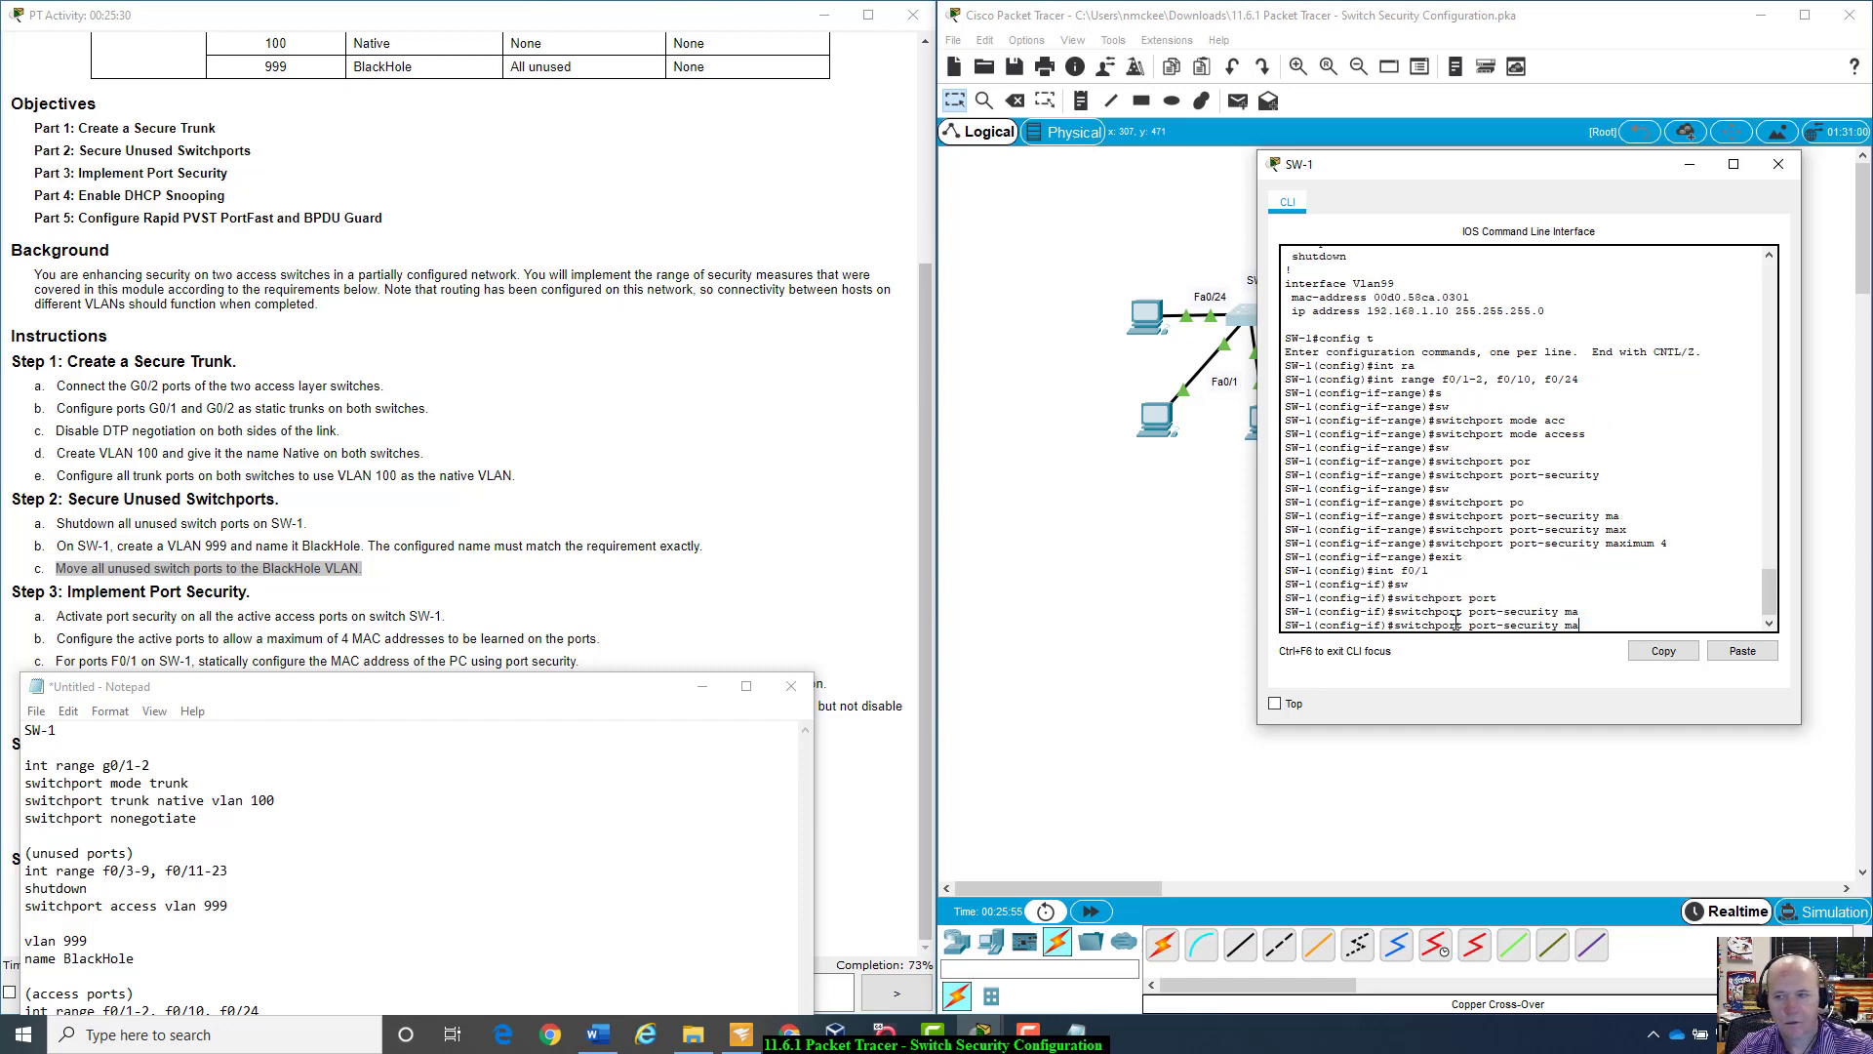
pyautogui.write('c-aa')
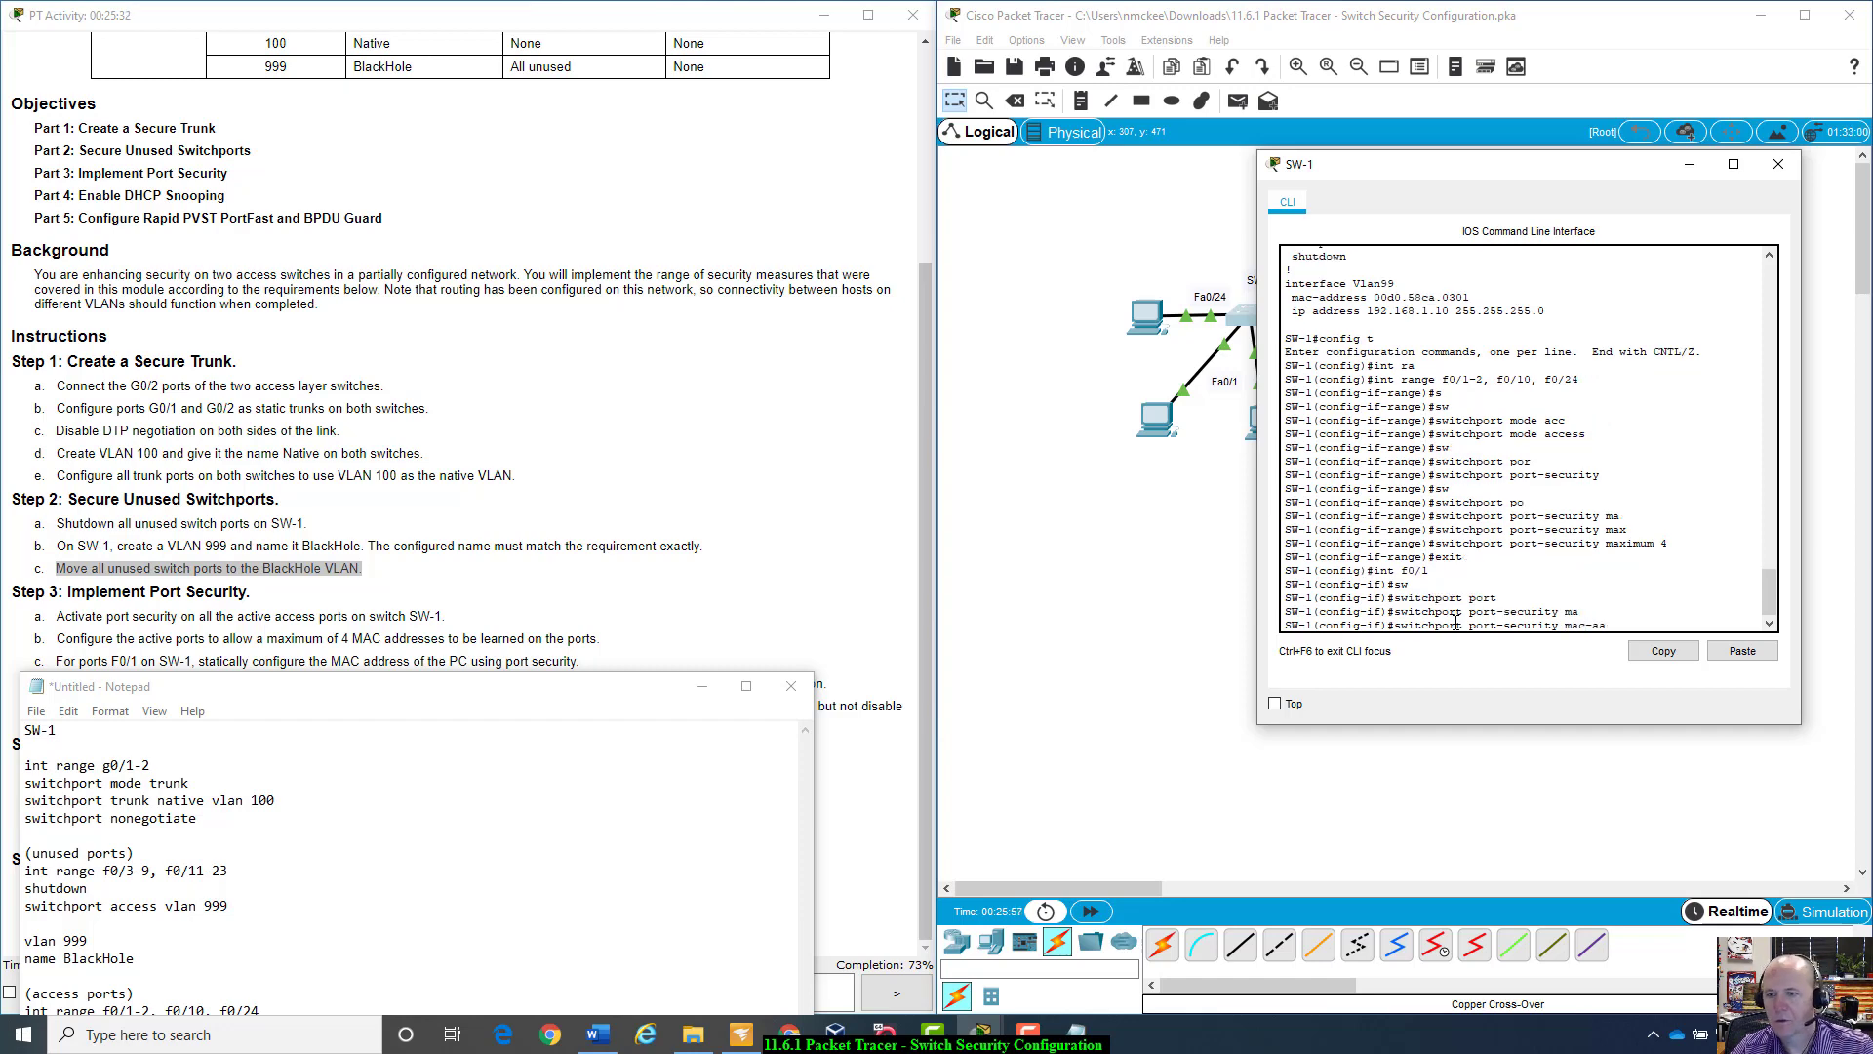
pyautogui.press('Tab')
pyautogui.press('BackSpace')
pyautogui.write('d')
pyautogui.press('Tab')
pyautogui.write('s')
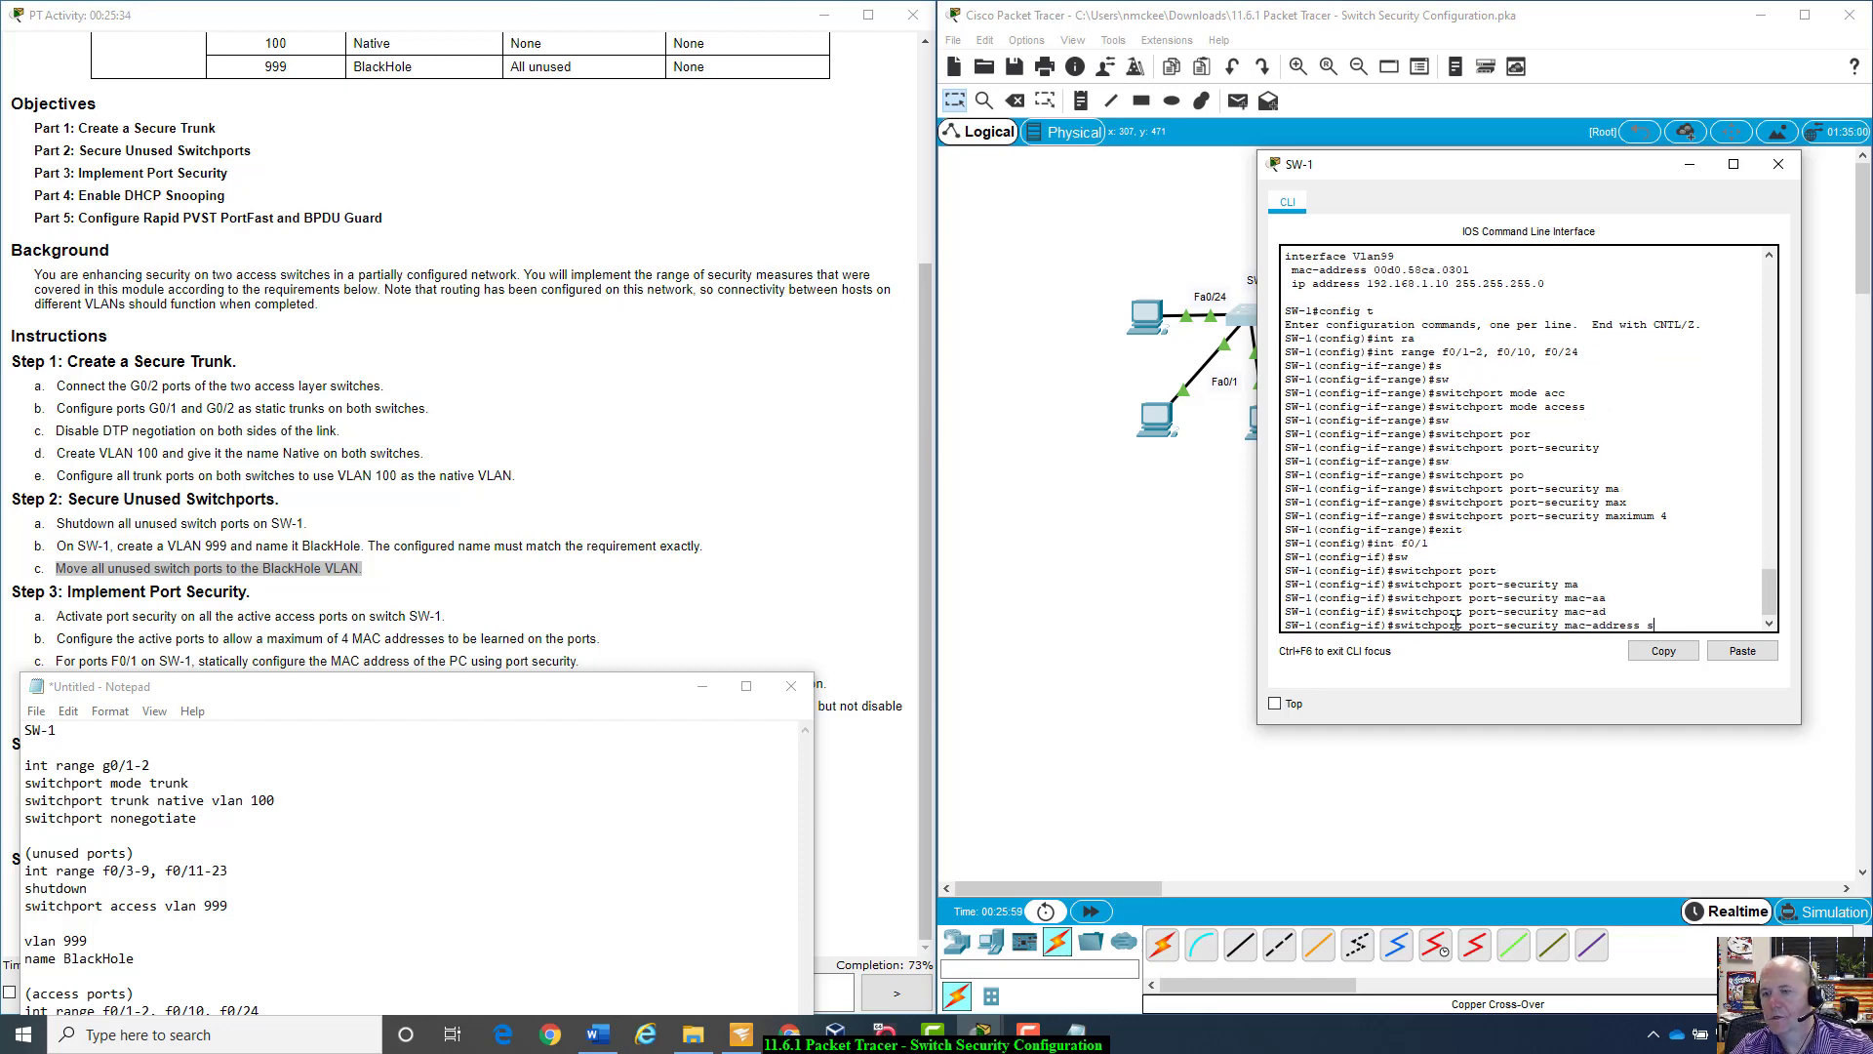
pyautogui.write('tick')
pyautogui.press('Tab')
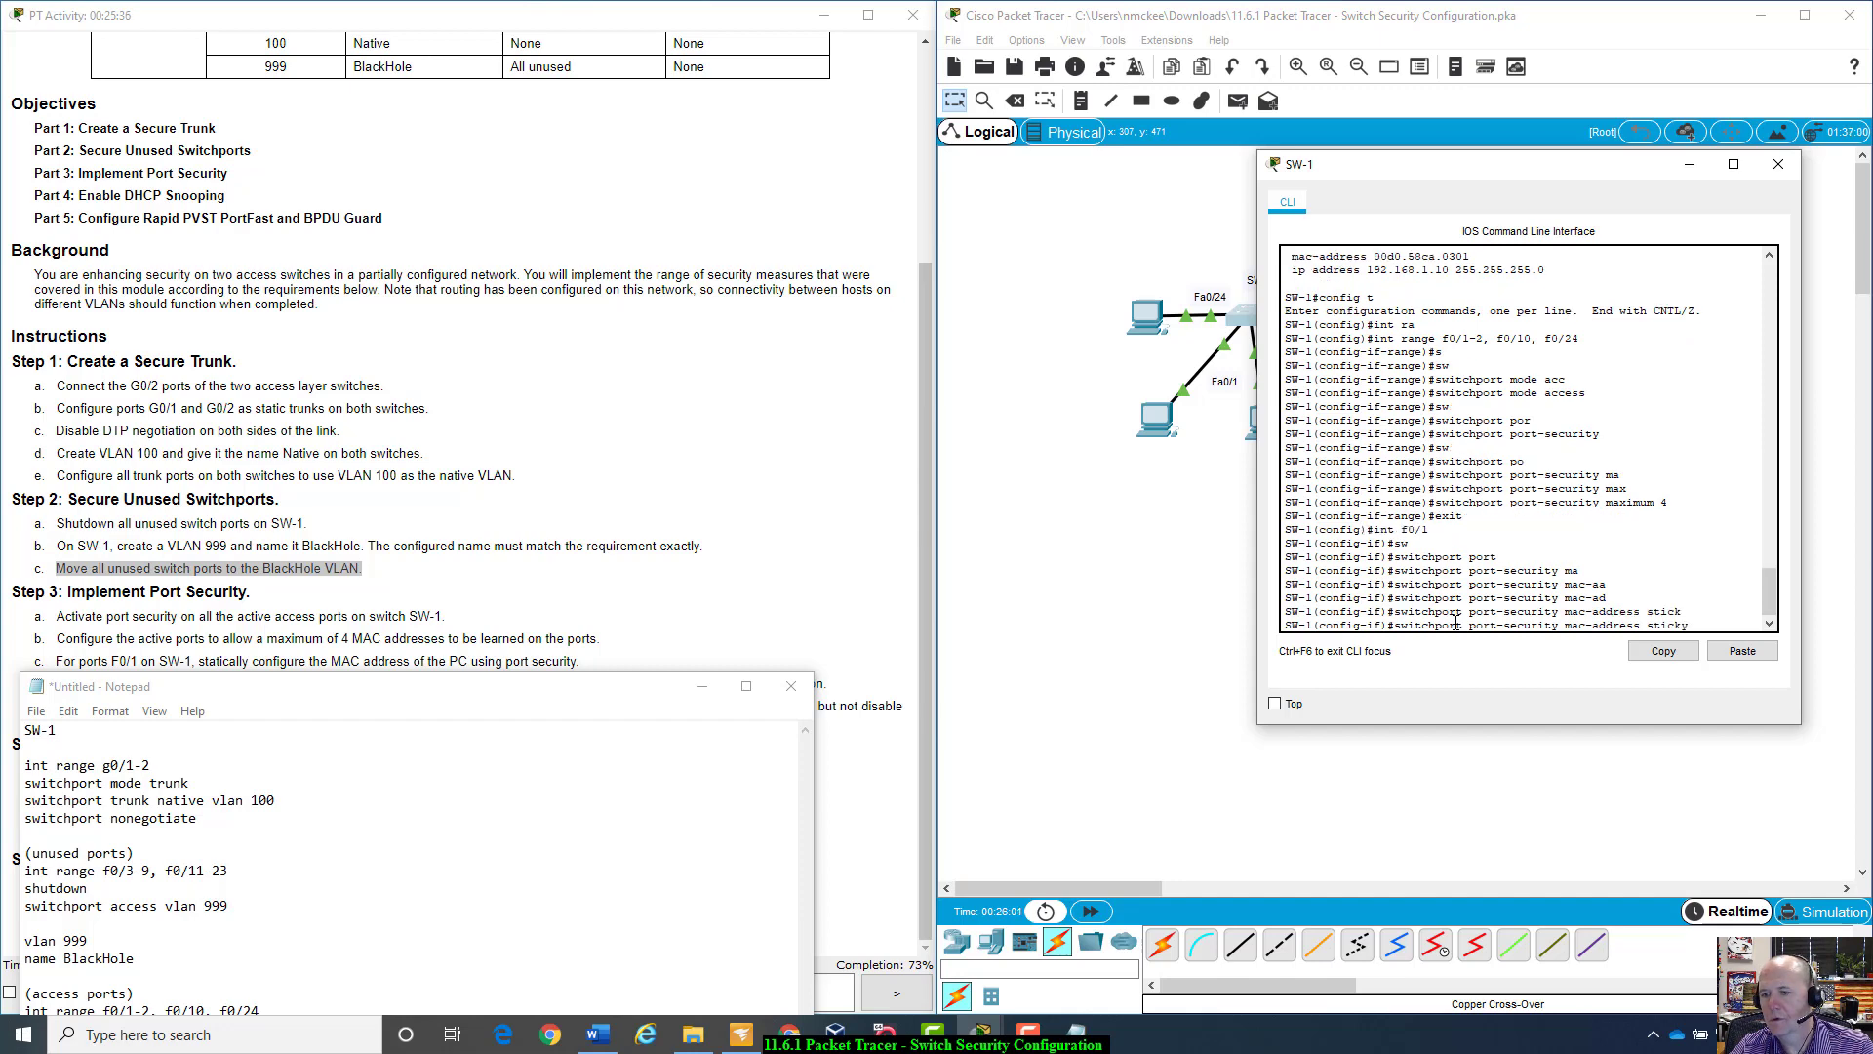
pyautogui.press('Return')
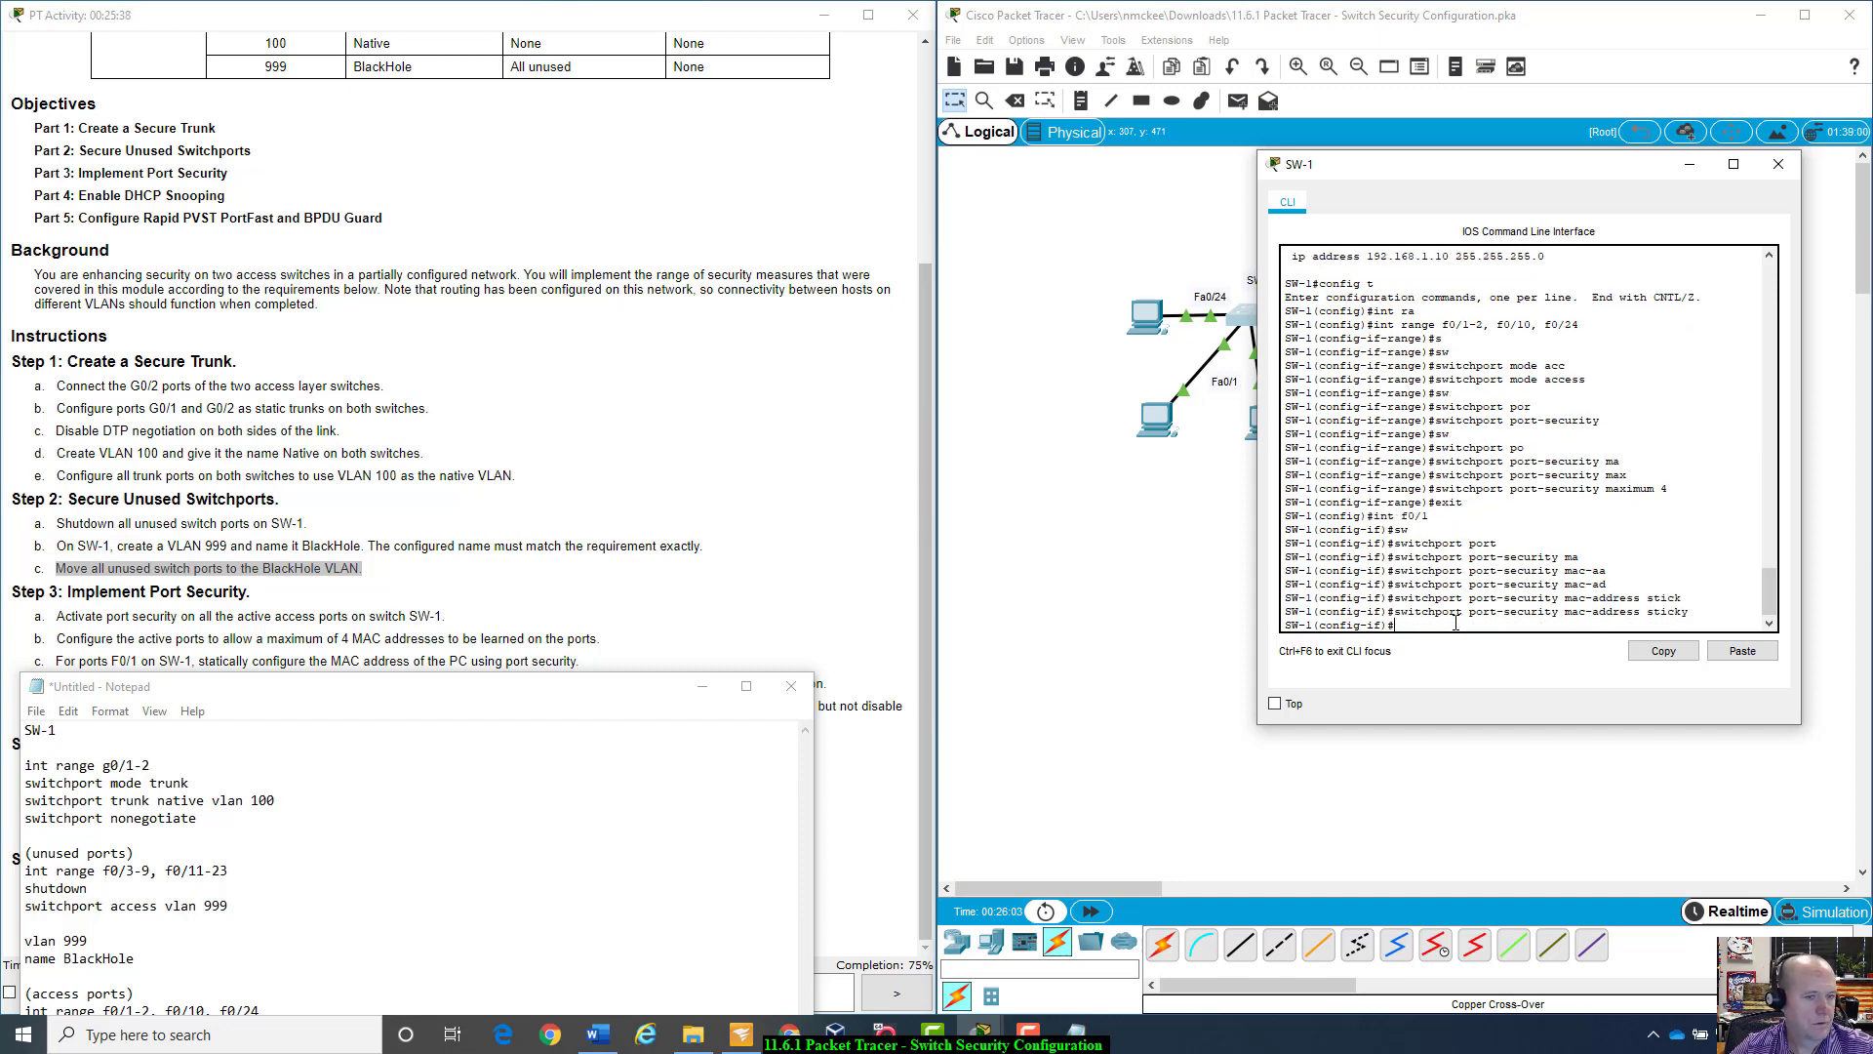
# Step: Review the Step 3 port-security instructions, move the SW-1 console off the topology, and open PC1 connected to Fa0/1
pyautogui.moveTo(377, 695)
pyautogui.mouseDown()
pyautogui.moveTo(363, 738)
pyautogui.moveTo(379, 723)
pyautogui.mouseUp()
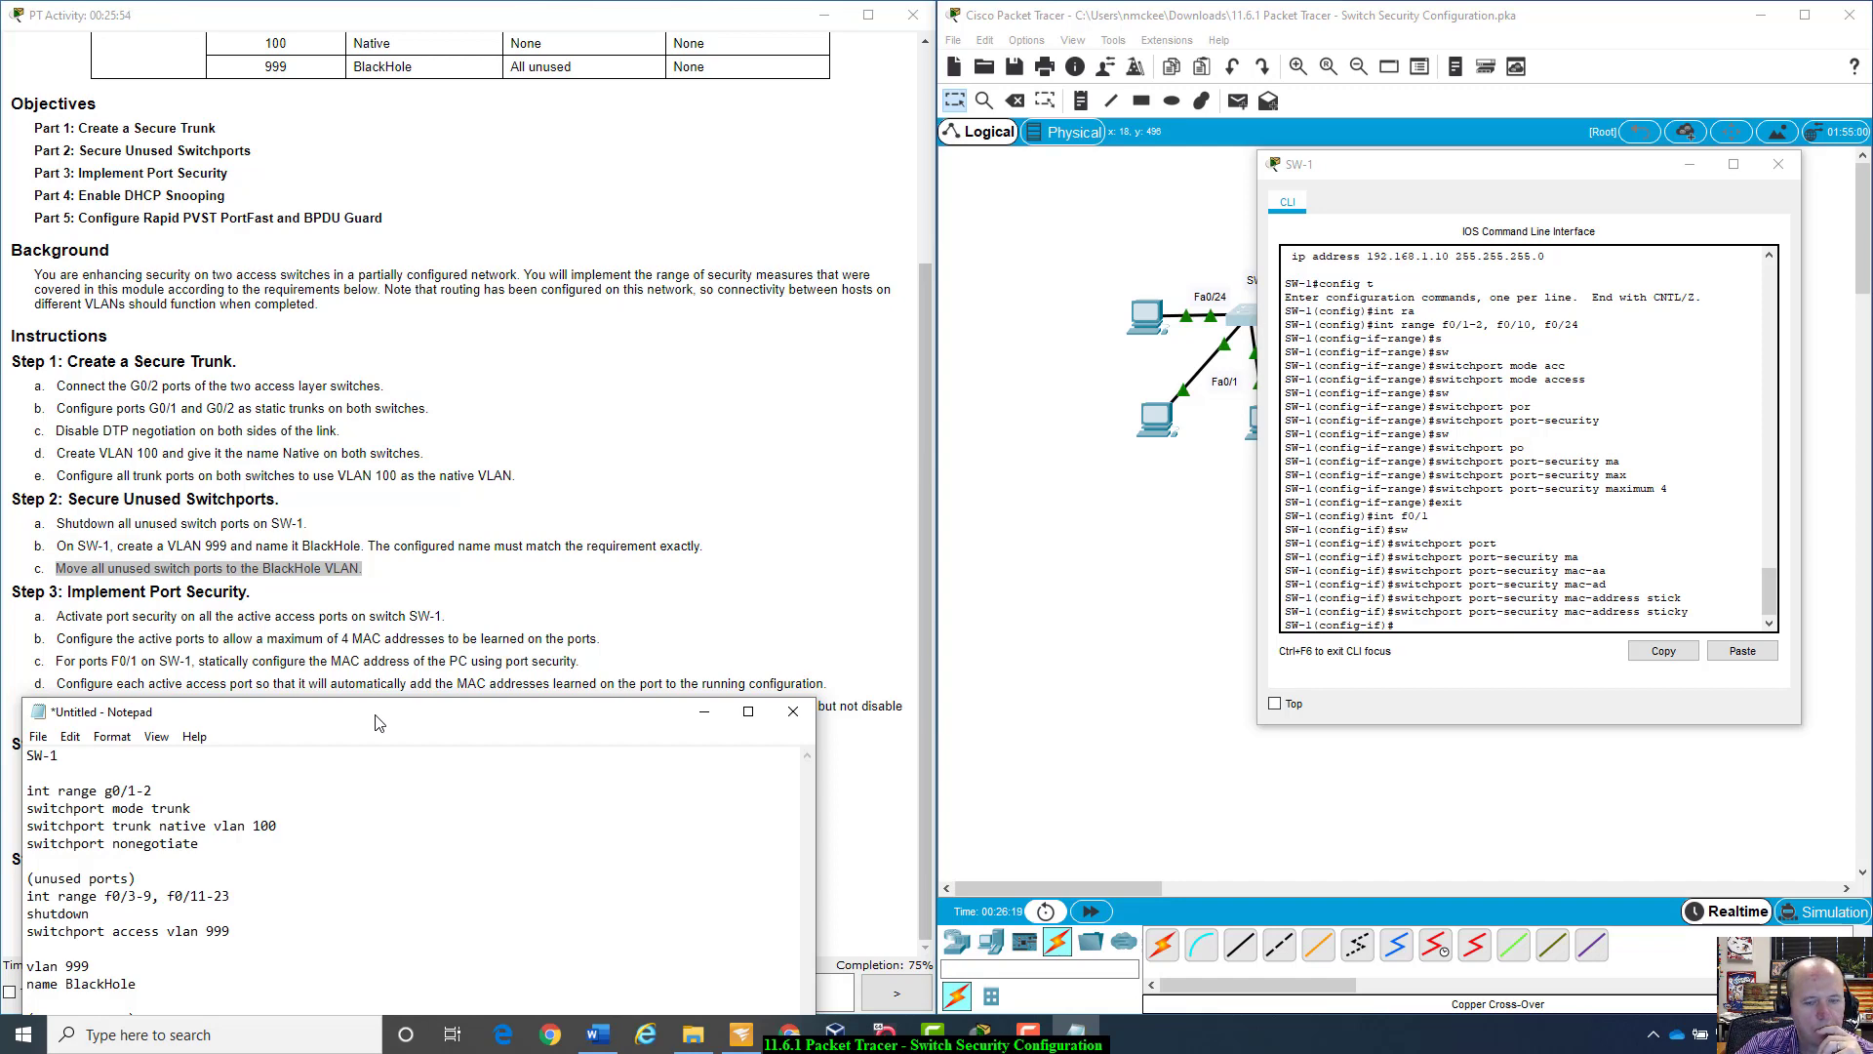
pyautogui.moveTo(379, 722)
pyautogui.mouseDown()
pyautogui.moveTo(380, 839)
pyautogui.moveTo(382, 724)
pyautogui.moveTo(379, 742)
pyautogui.mouseUp()
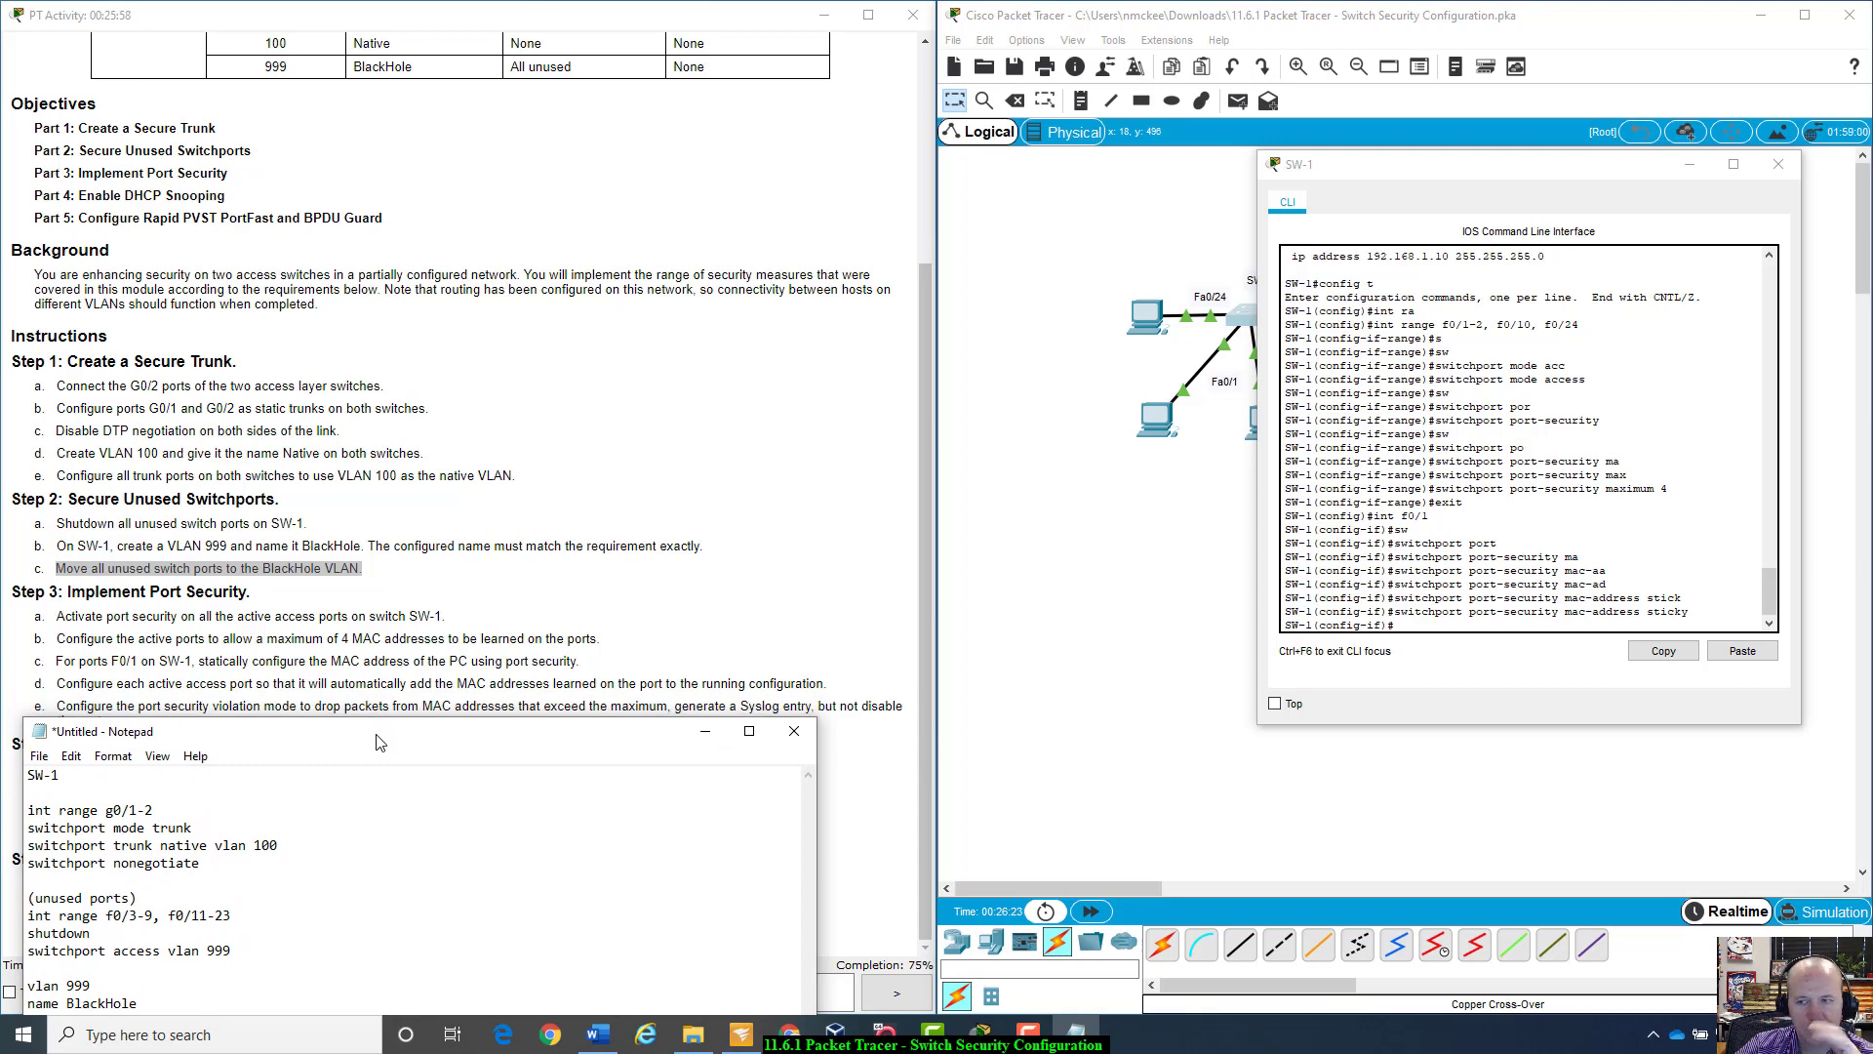
pyautogui.moveTo(379, 742); pyautogui.dragTo(372, 725)
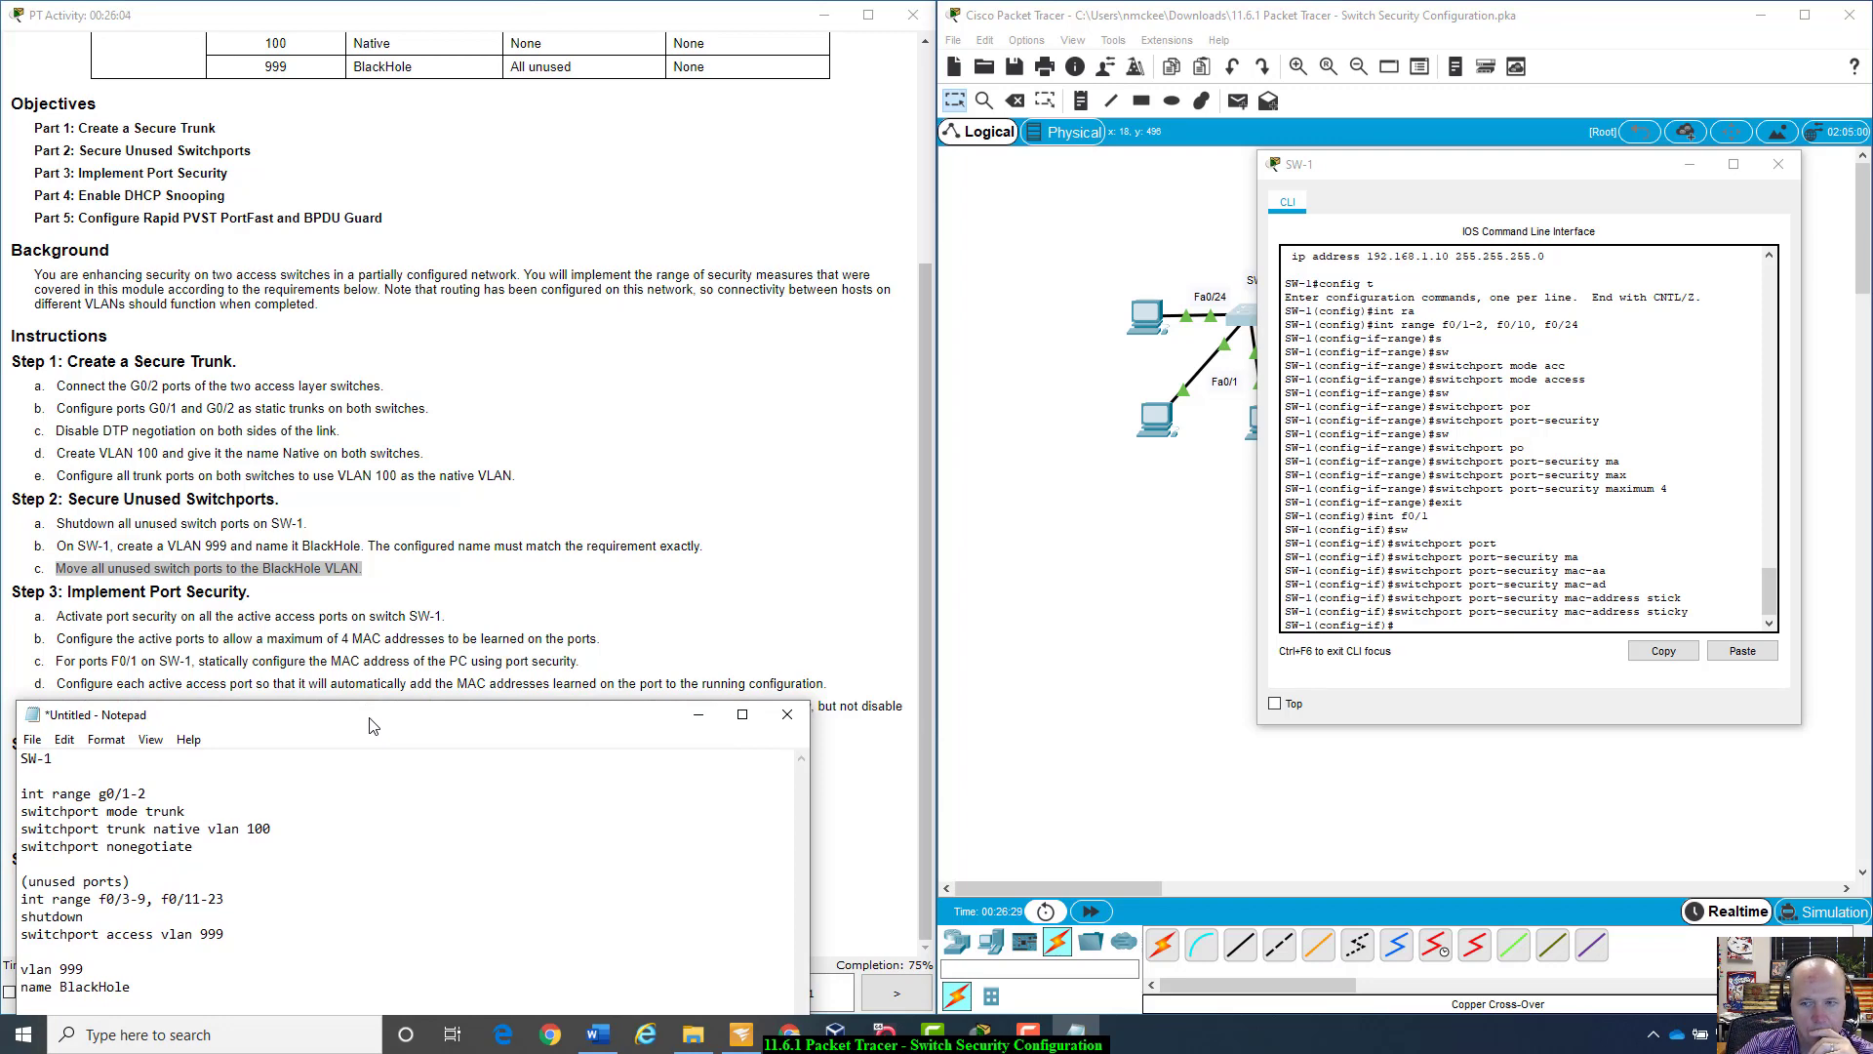
pyautogui.moveTo(371, 725)
pyautogui.mouseDown()
pyautogui.moveTo(373, 771)
pyautogui.moveTo(376, 723)
pyautogui.mouseUp()
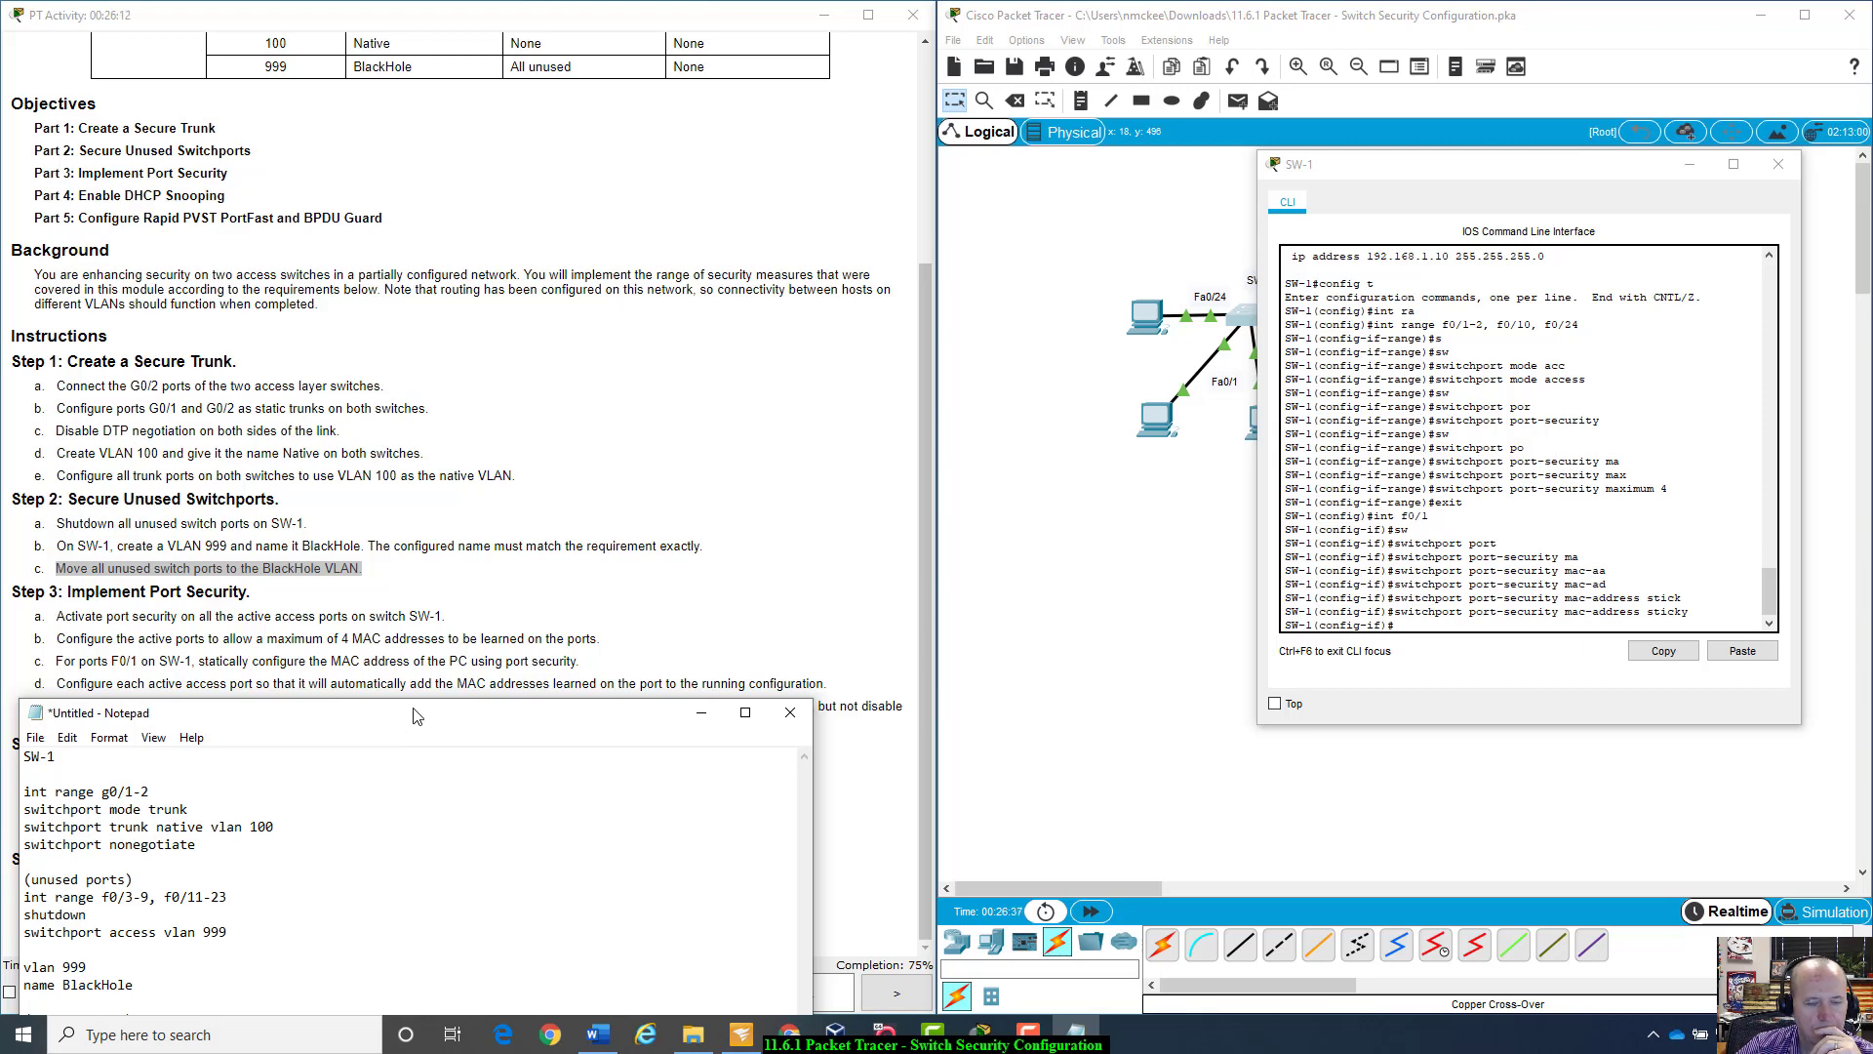
pyautogui.click(1286, 290)
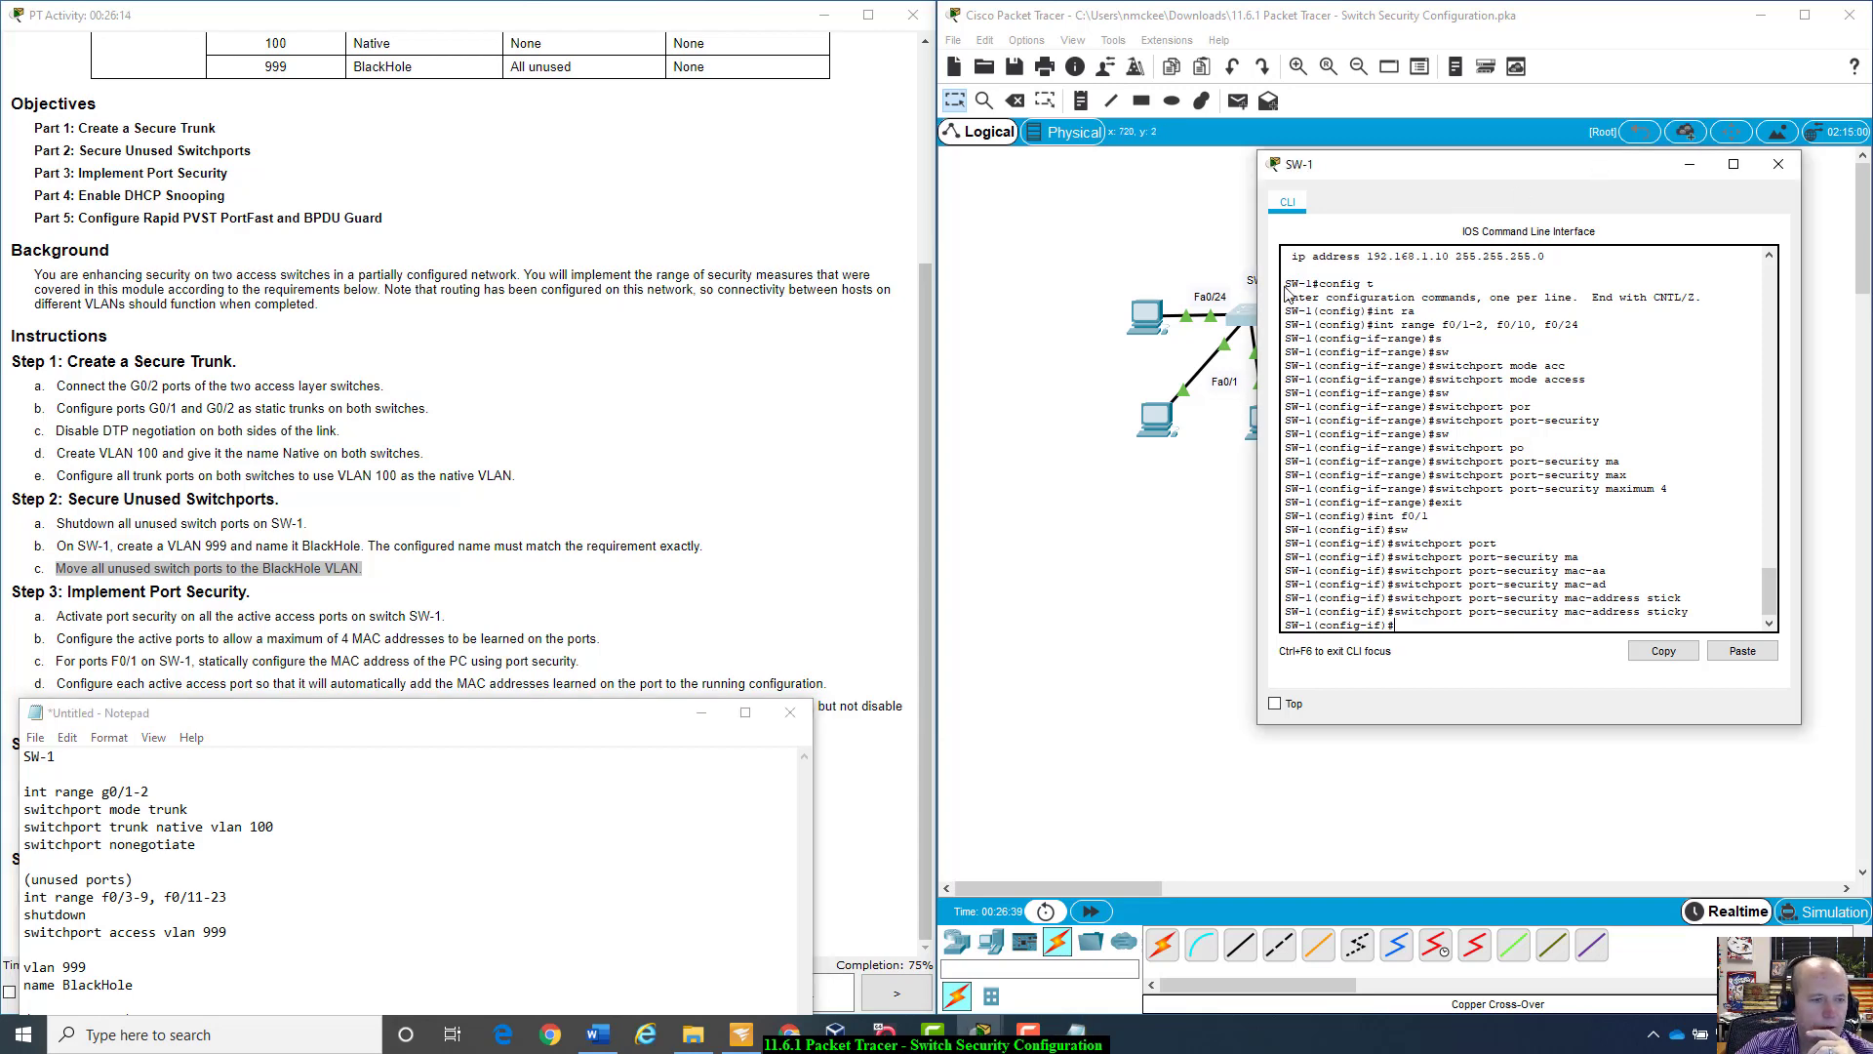
pyautogui.moveTo(1415, 164); pyautogui.dragTo(325, 129)
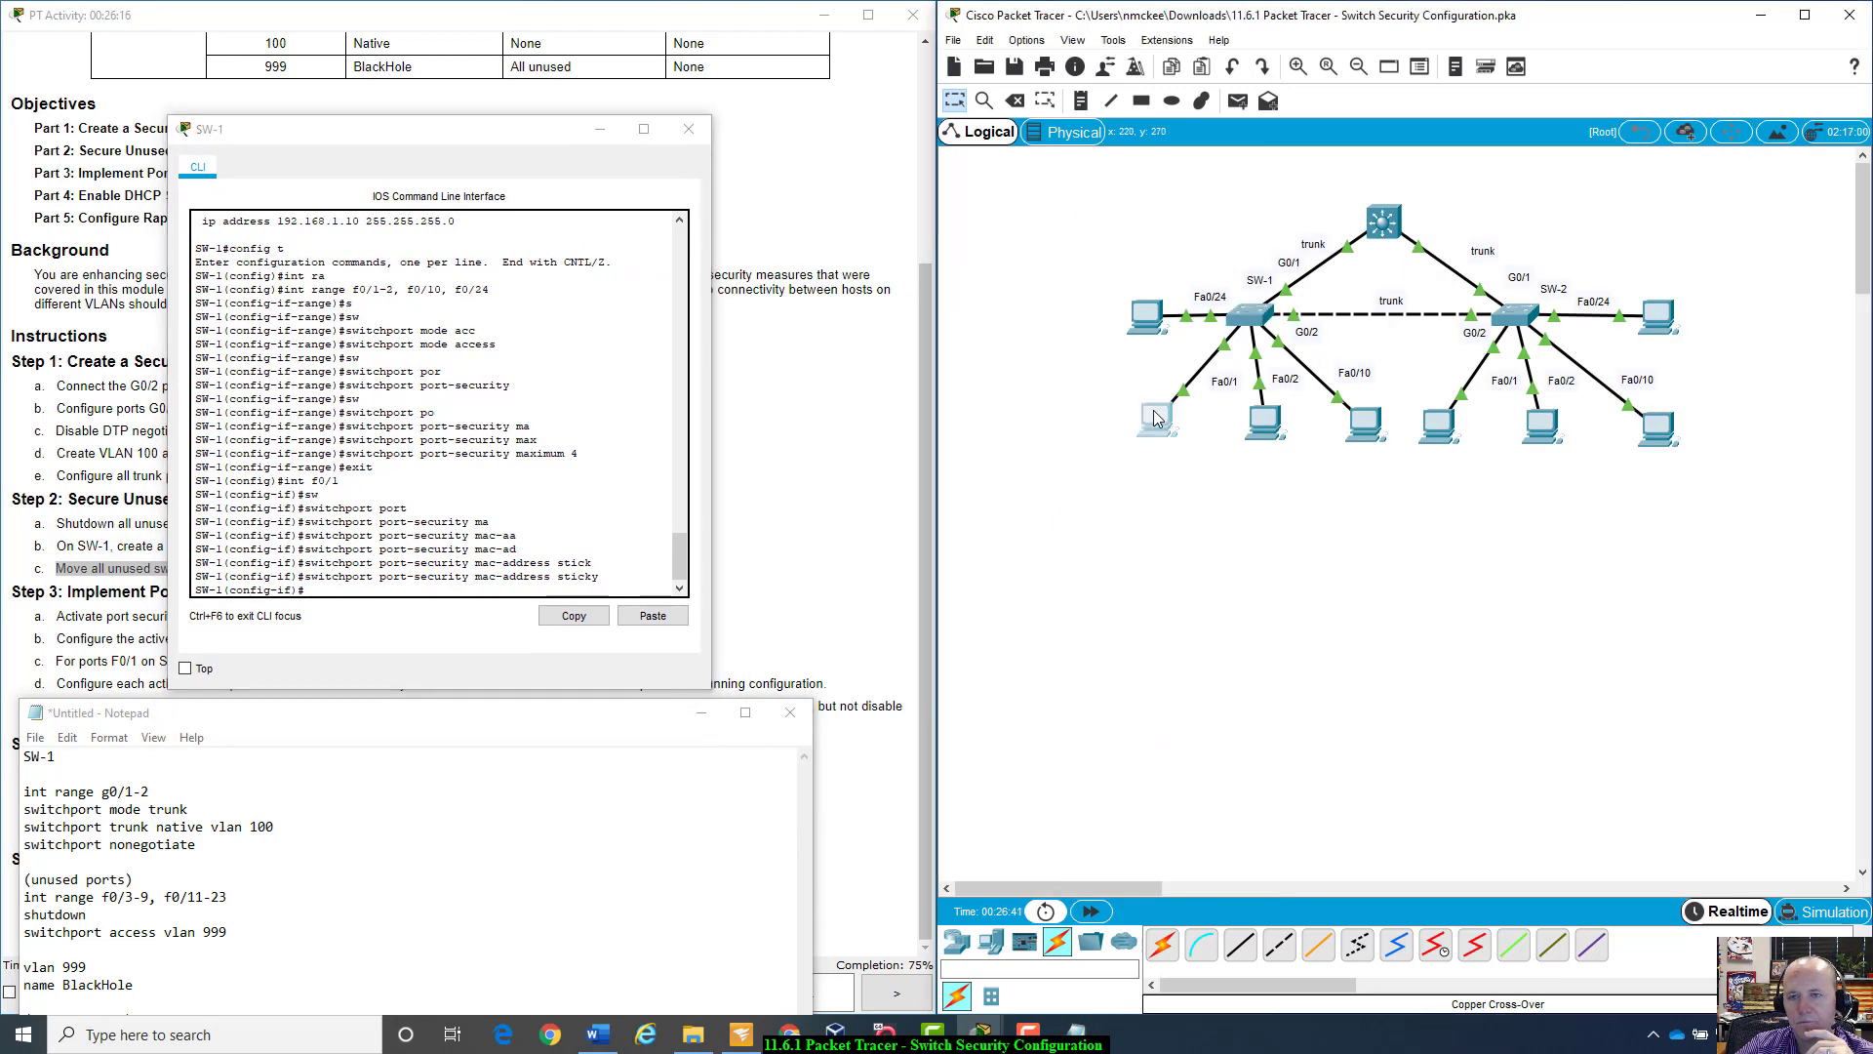
pyautogui.click(1153, 410)
pyautogui.moveTo(932, 210); pyautogui.dragTo(1268, 245)
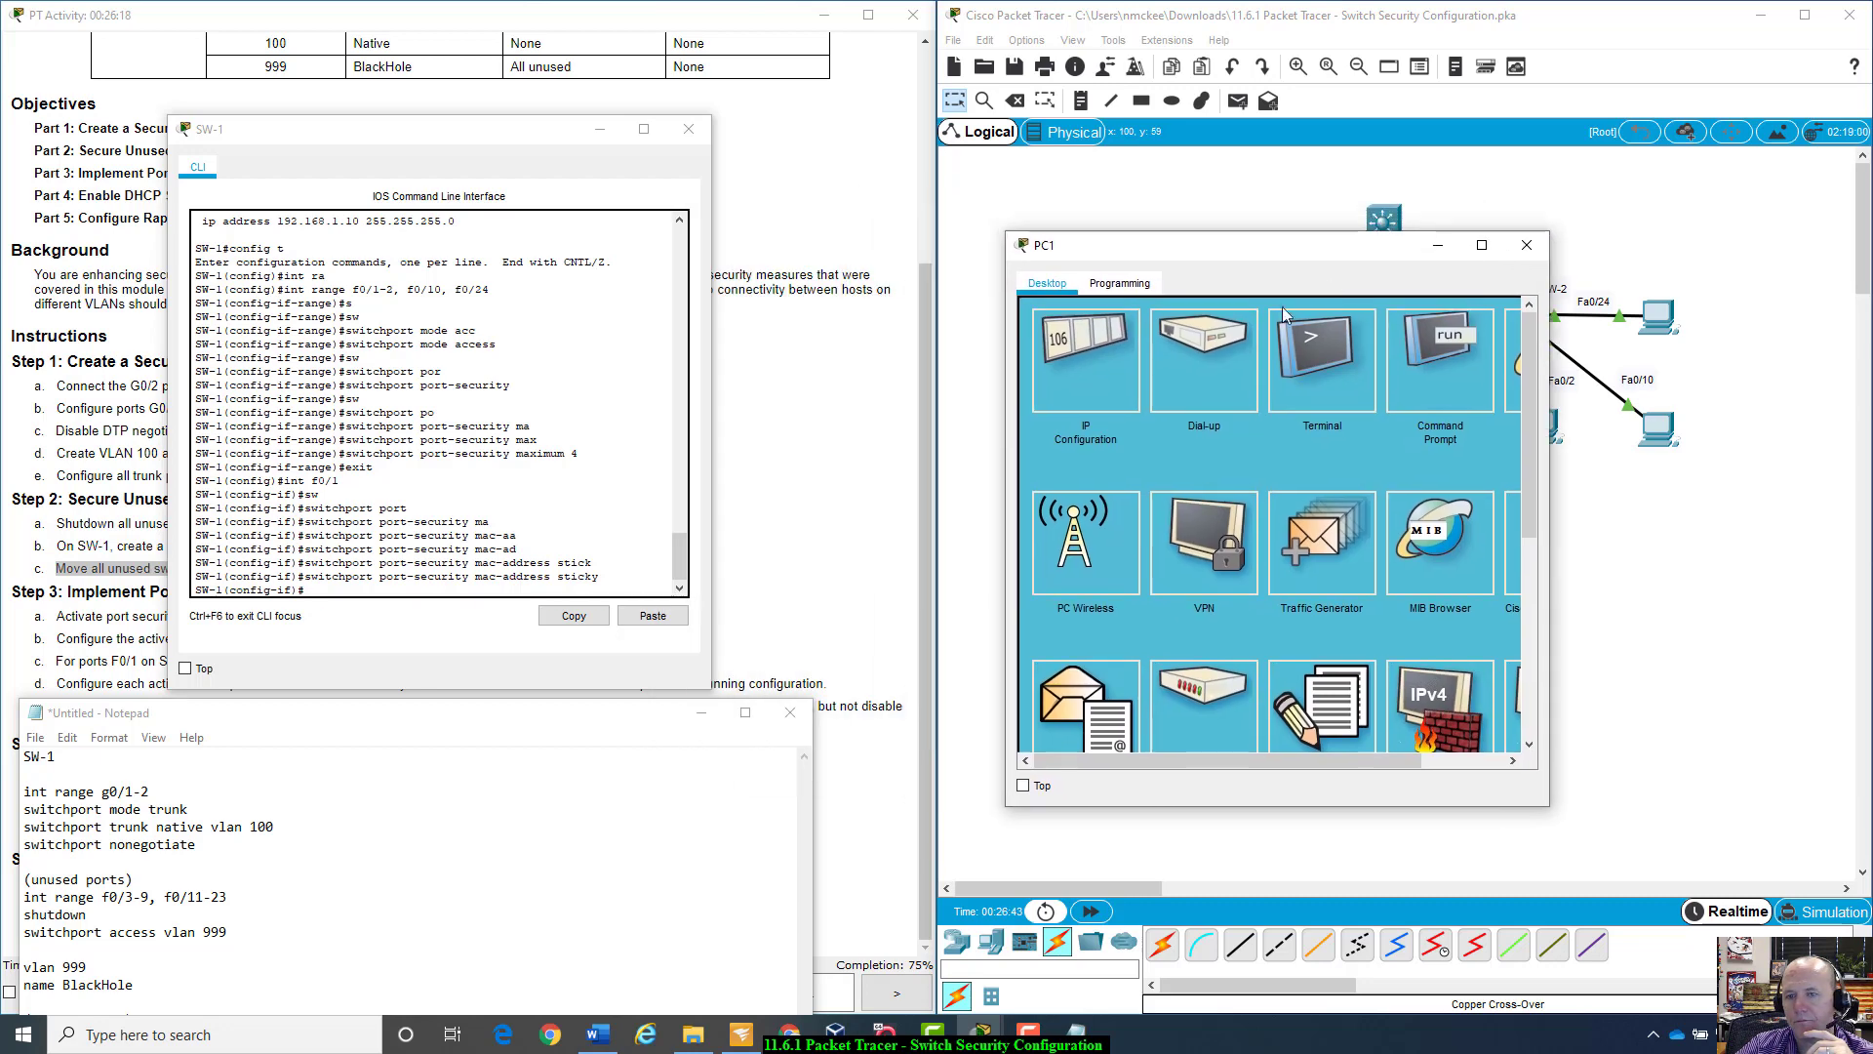
# Step: Check PC1's IP configuration, then run ipconfig /all in its command prompt to look up its physical address
pyautogui.click(1098, 361)
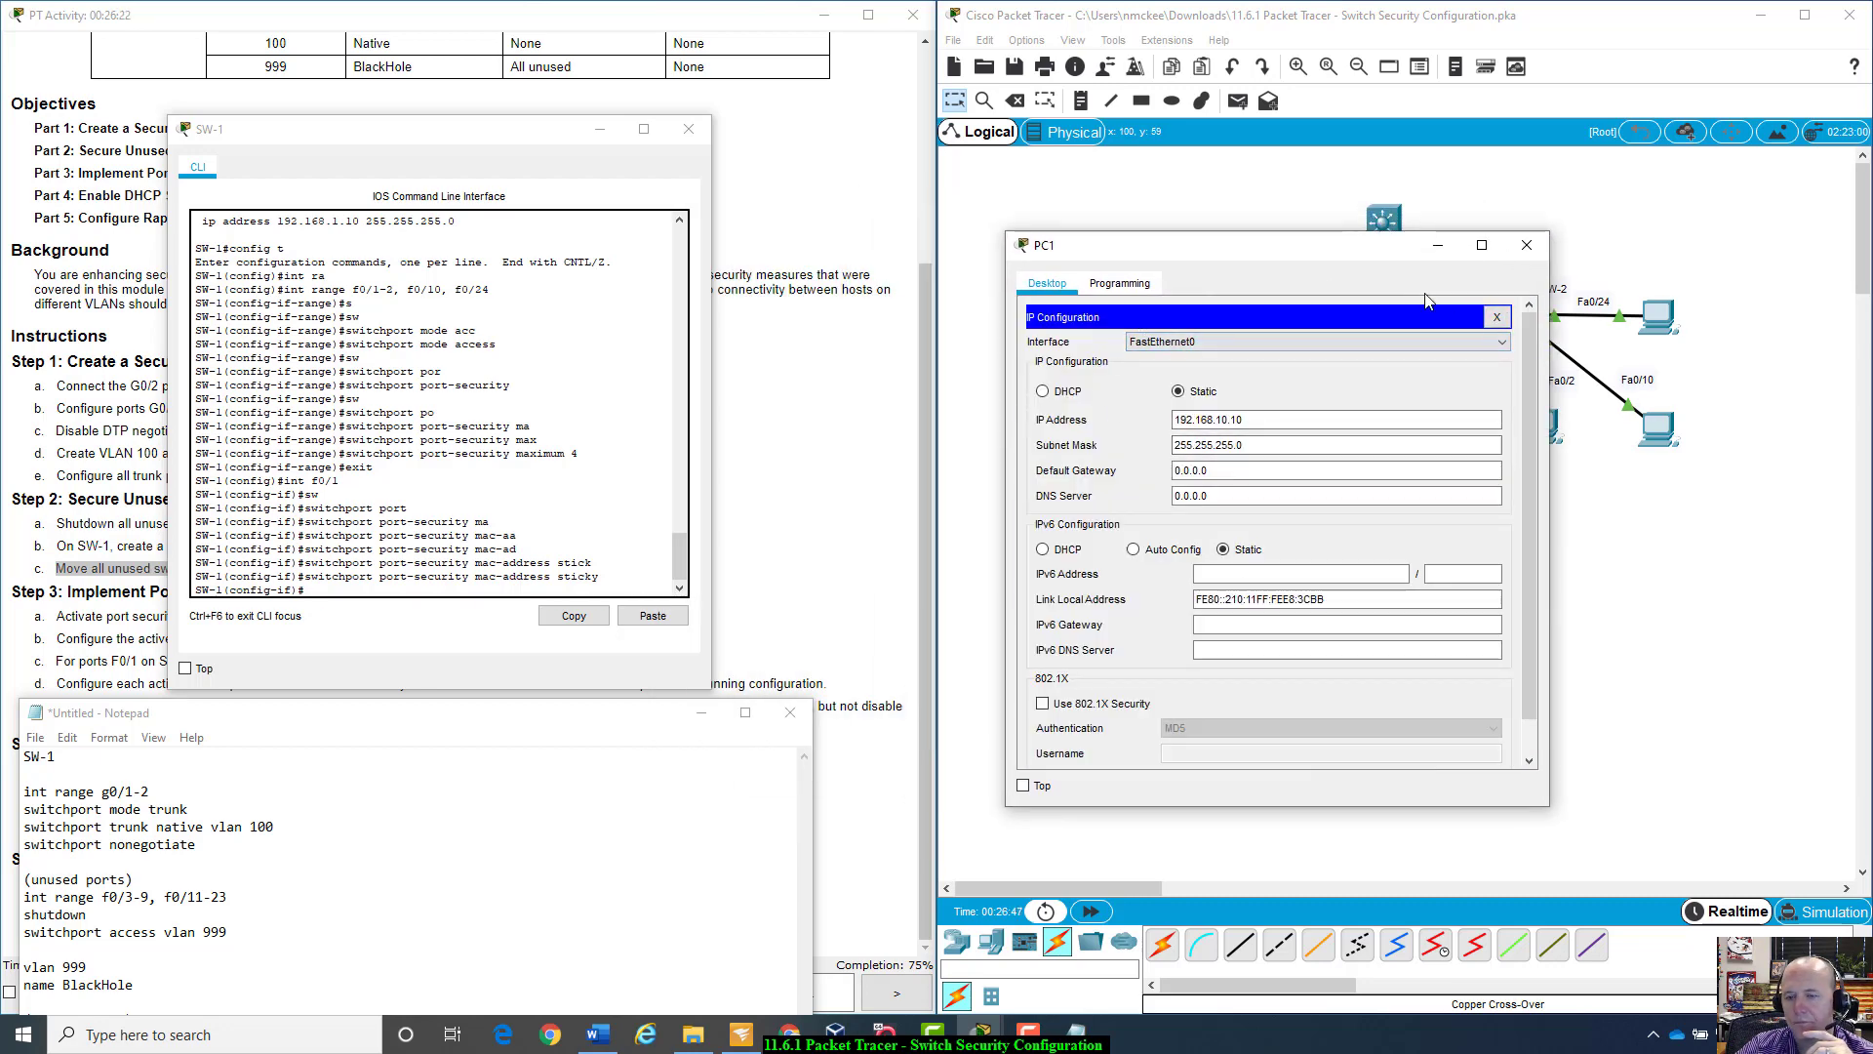
pyautogui.click(1497, 317)
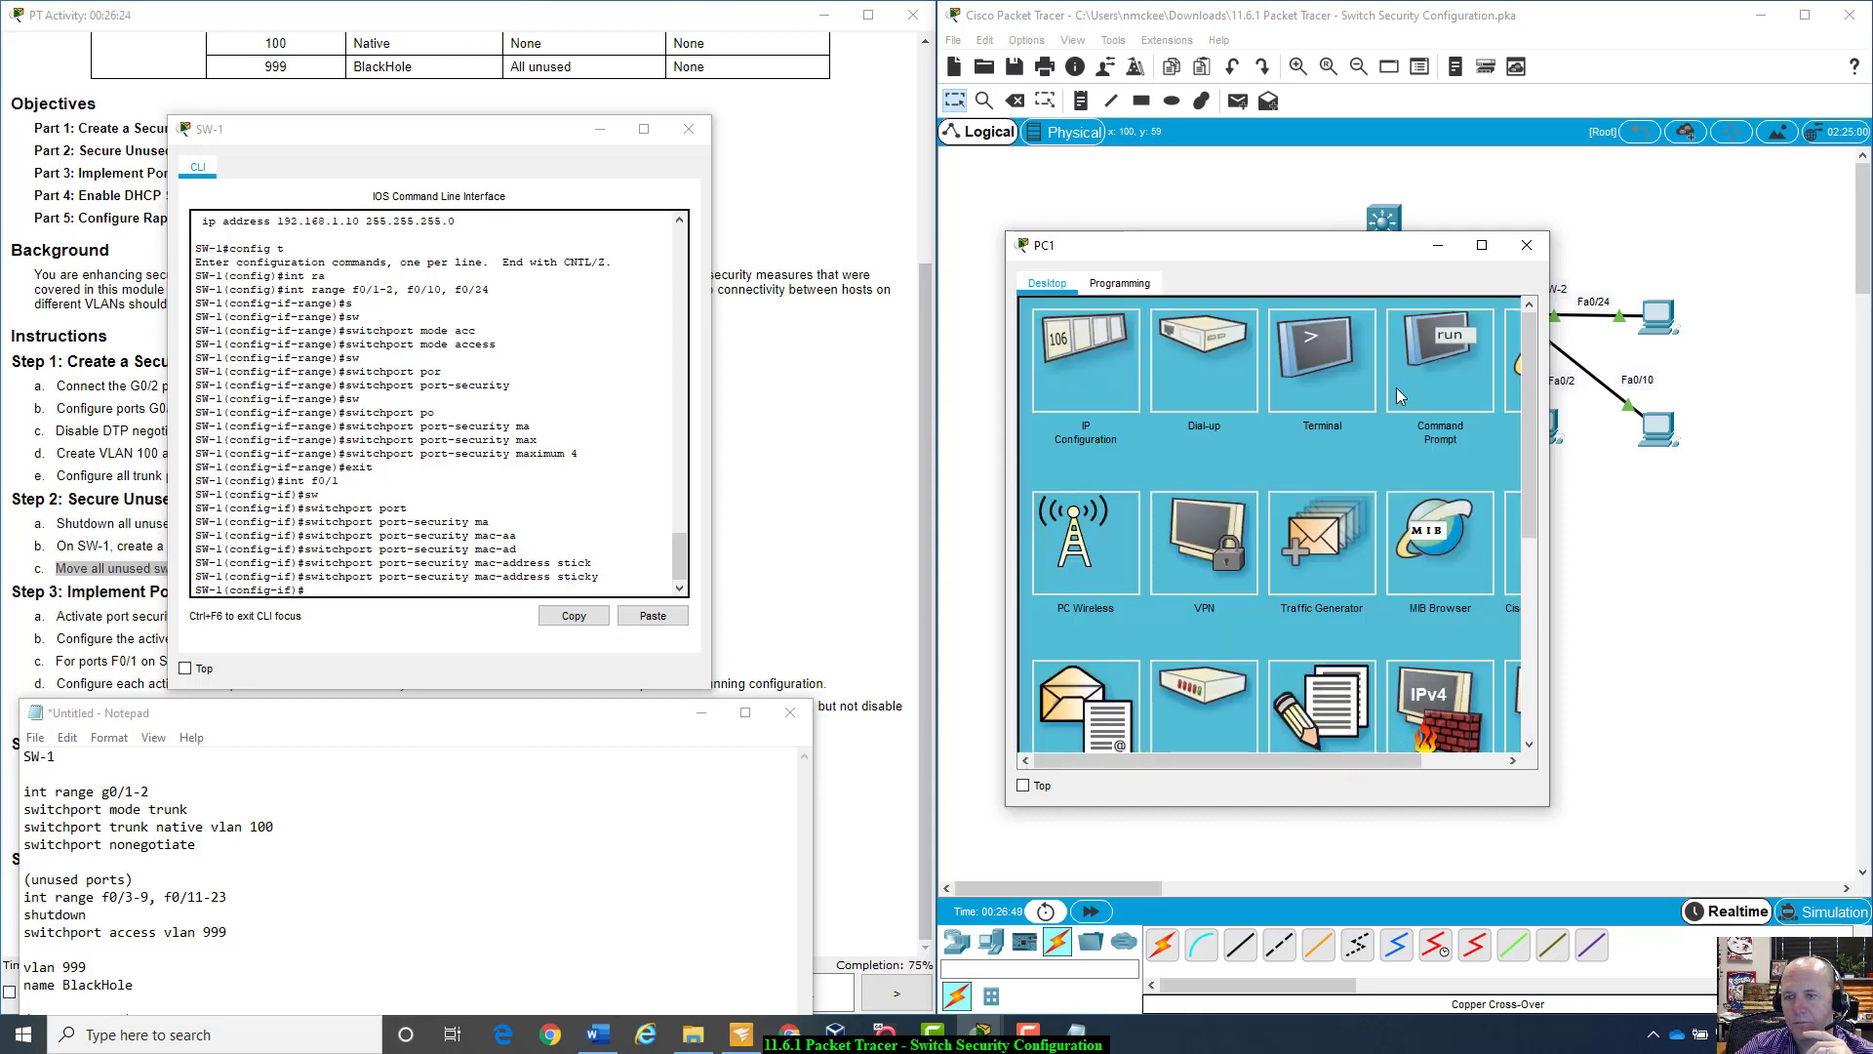
pyautogui.click(1400, 388)
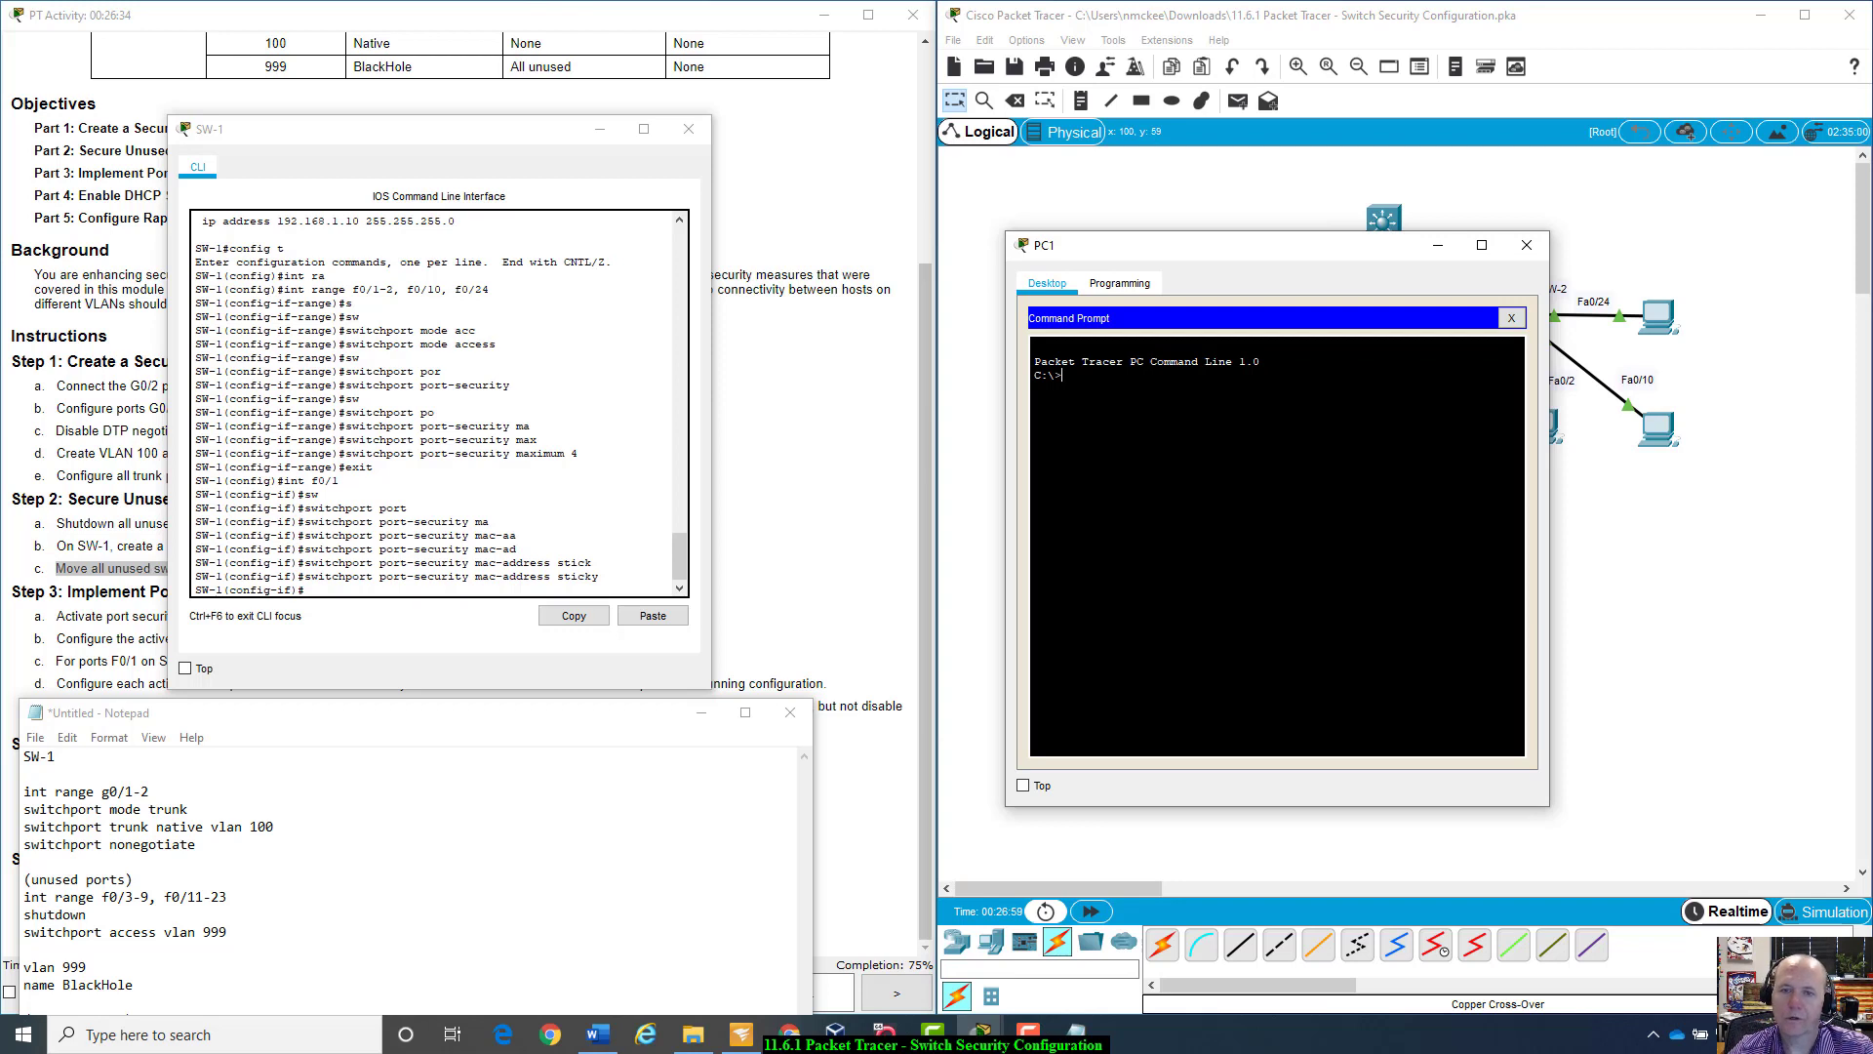
pyautogui.press('BackSpace')
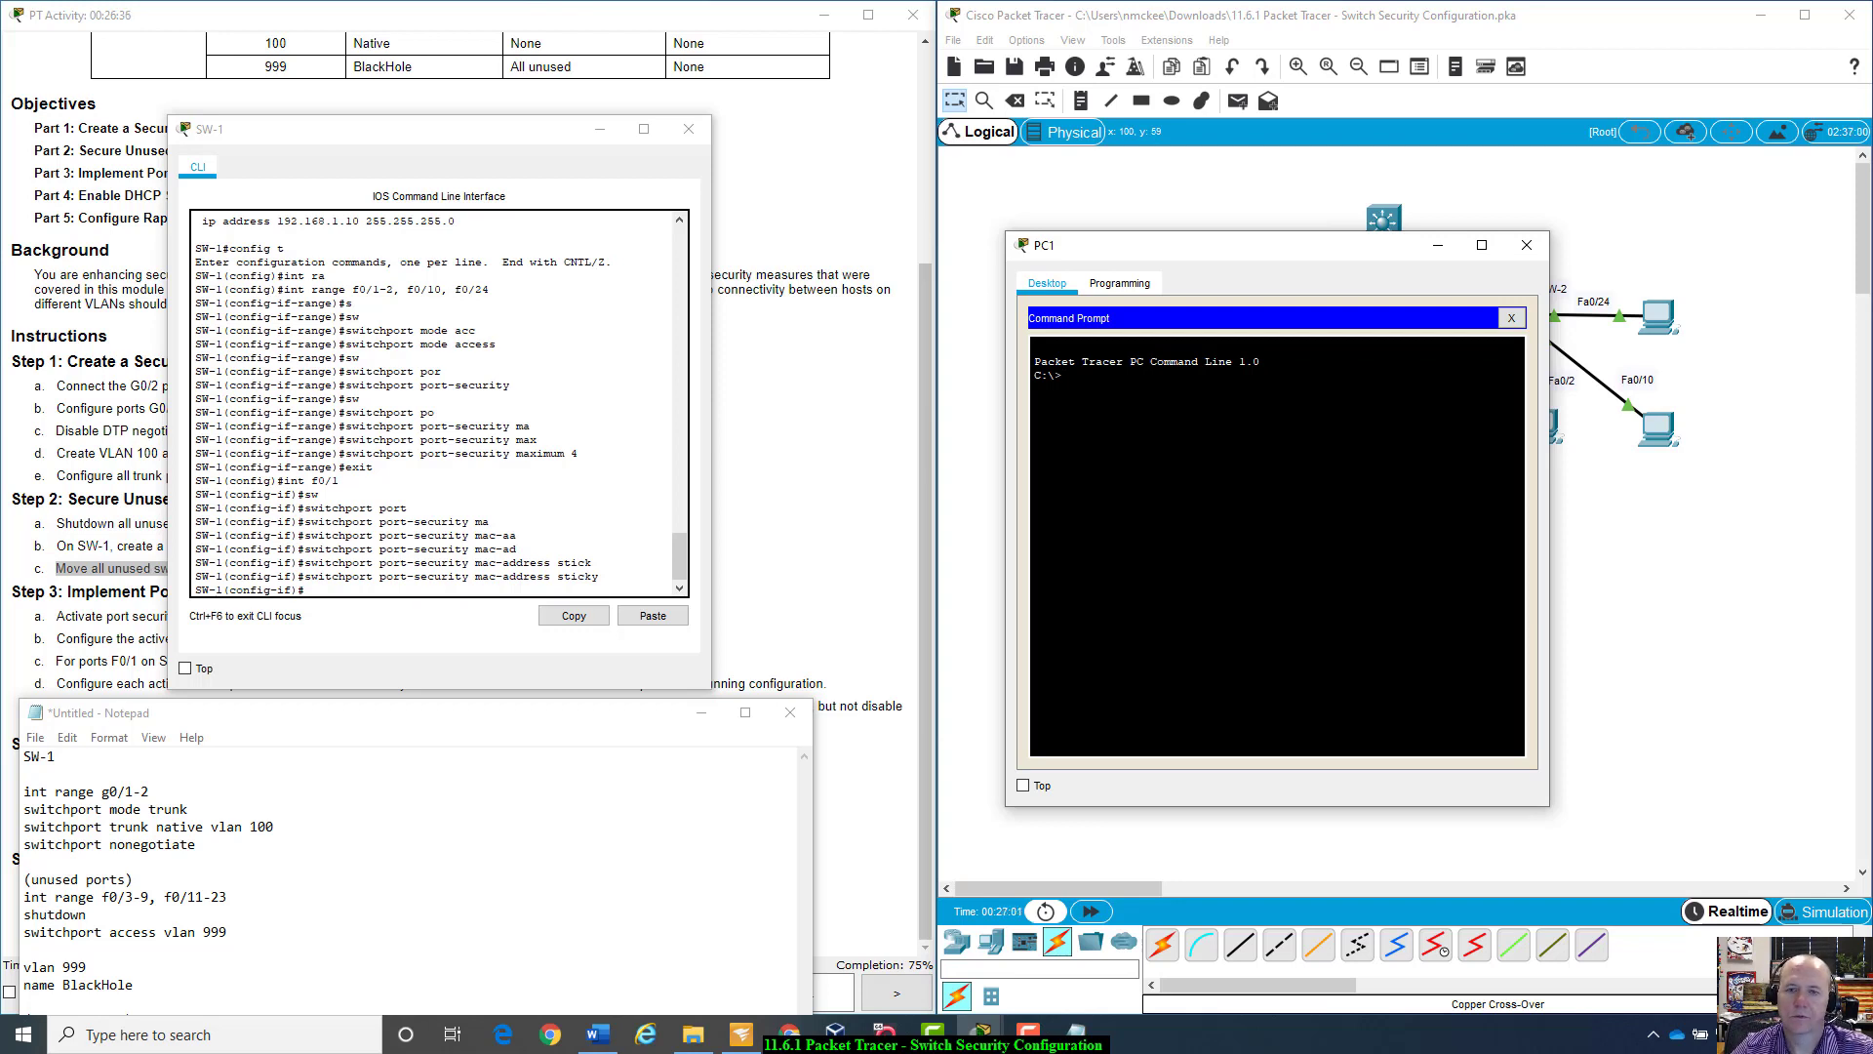
pyautogui.write('ipconfig')
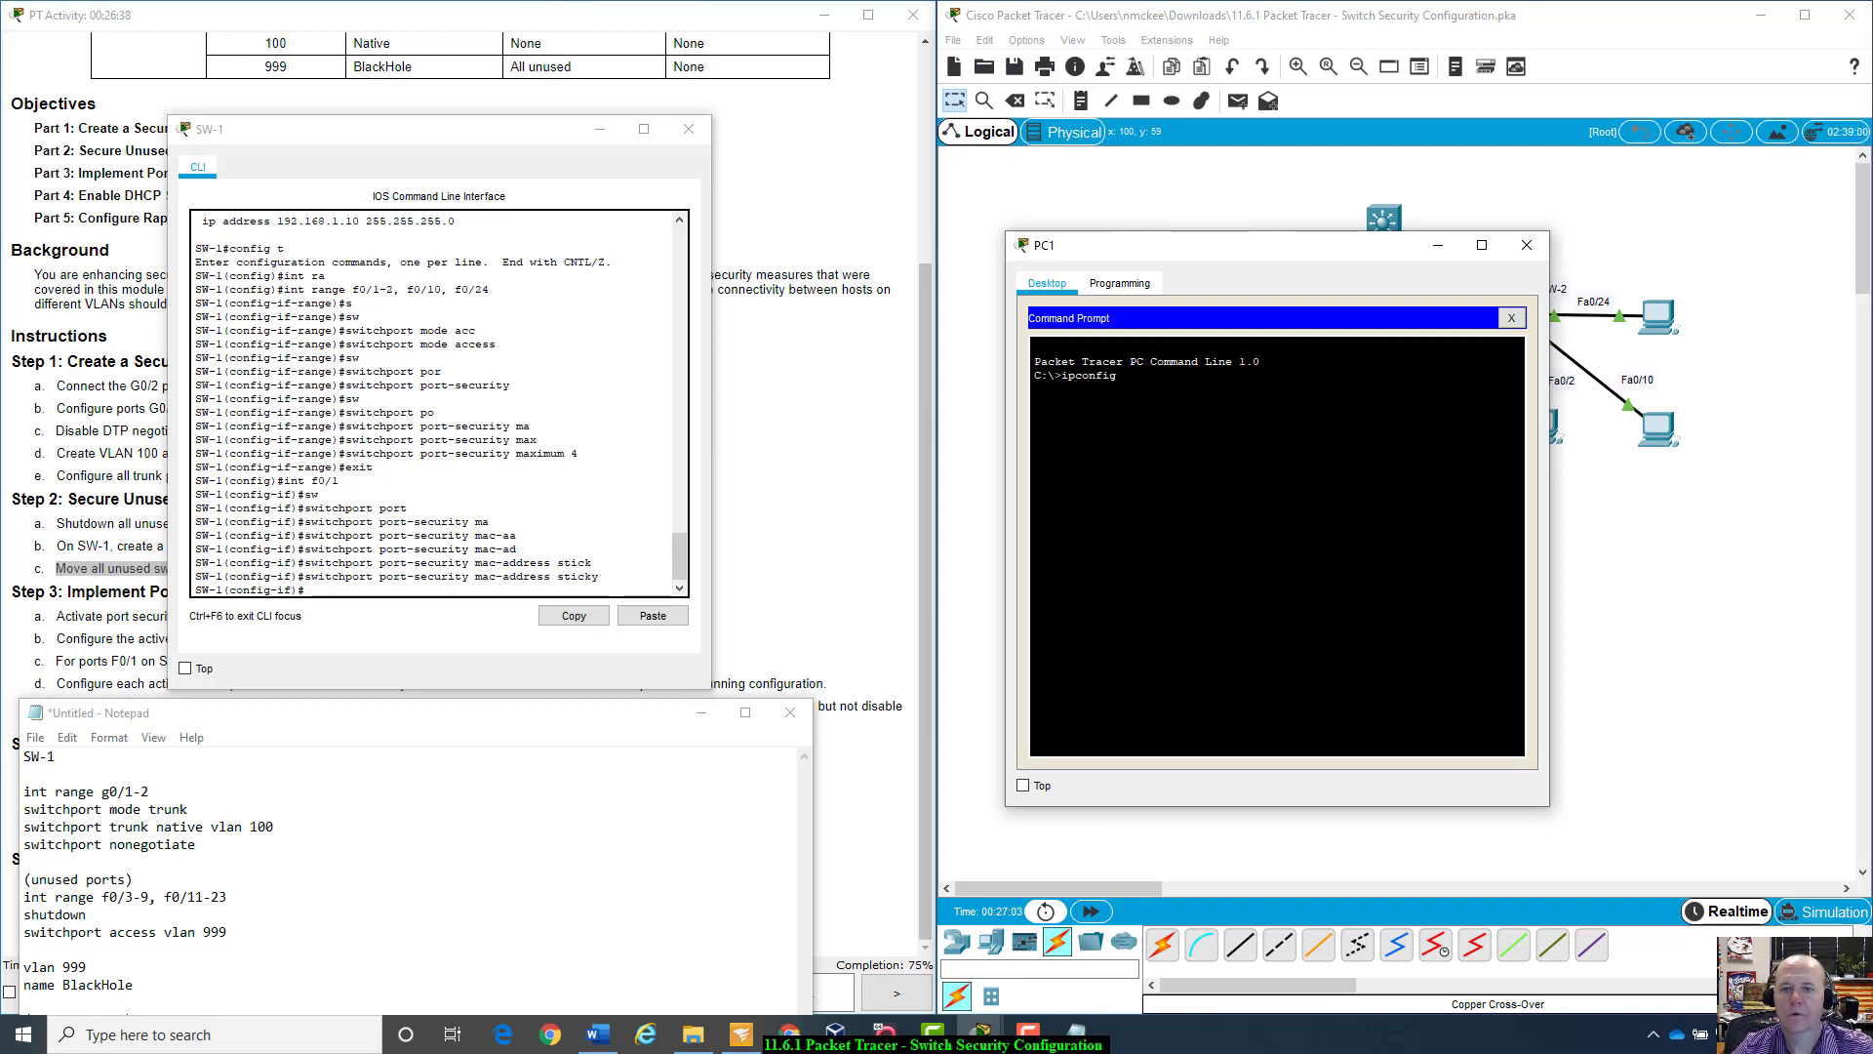
pyautogui.write(' /all')
pyautogui.press('Return')
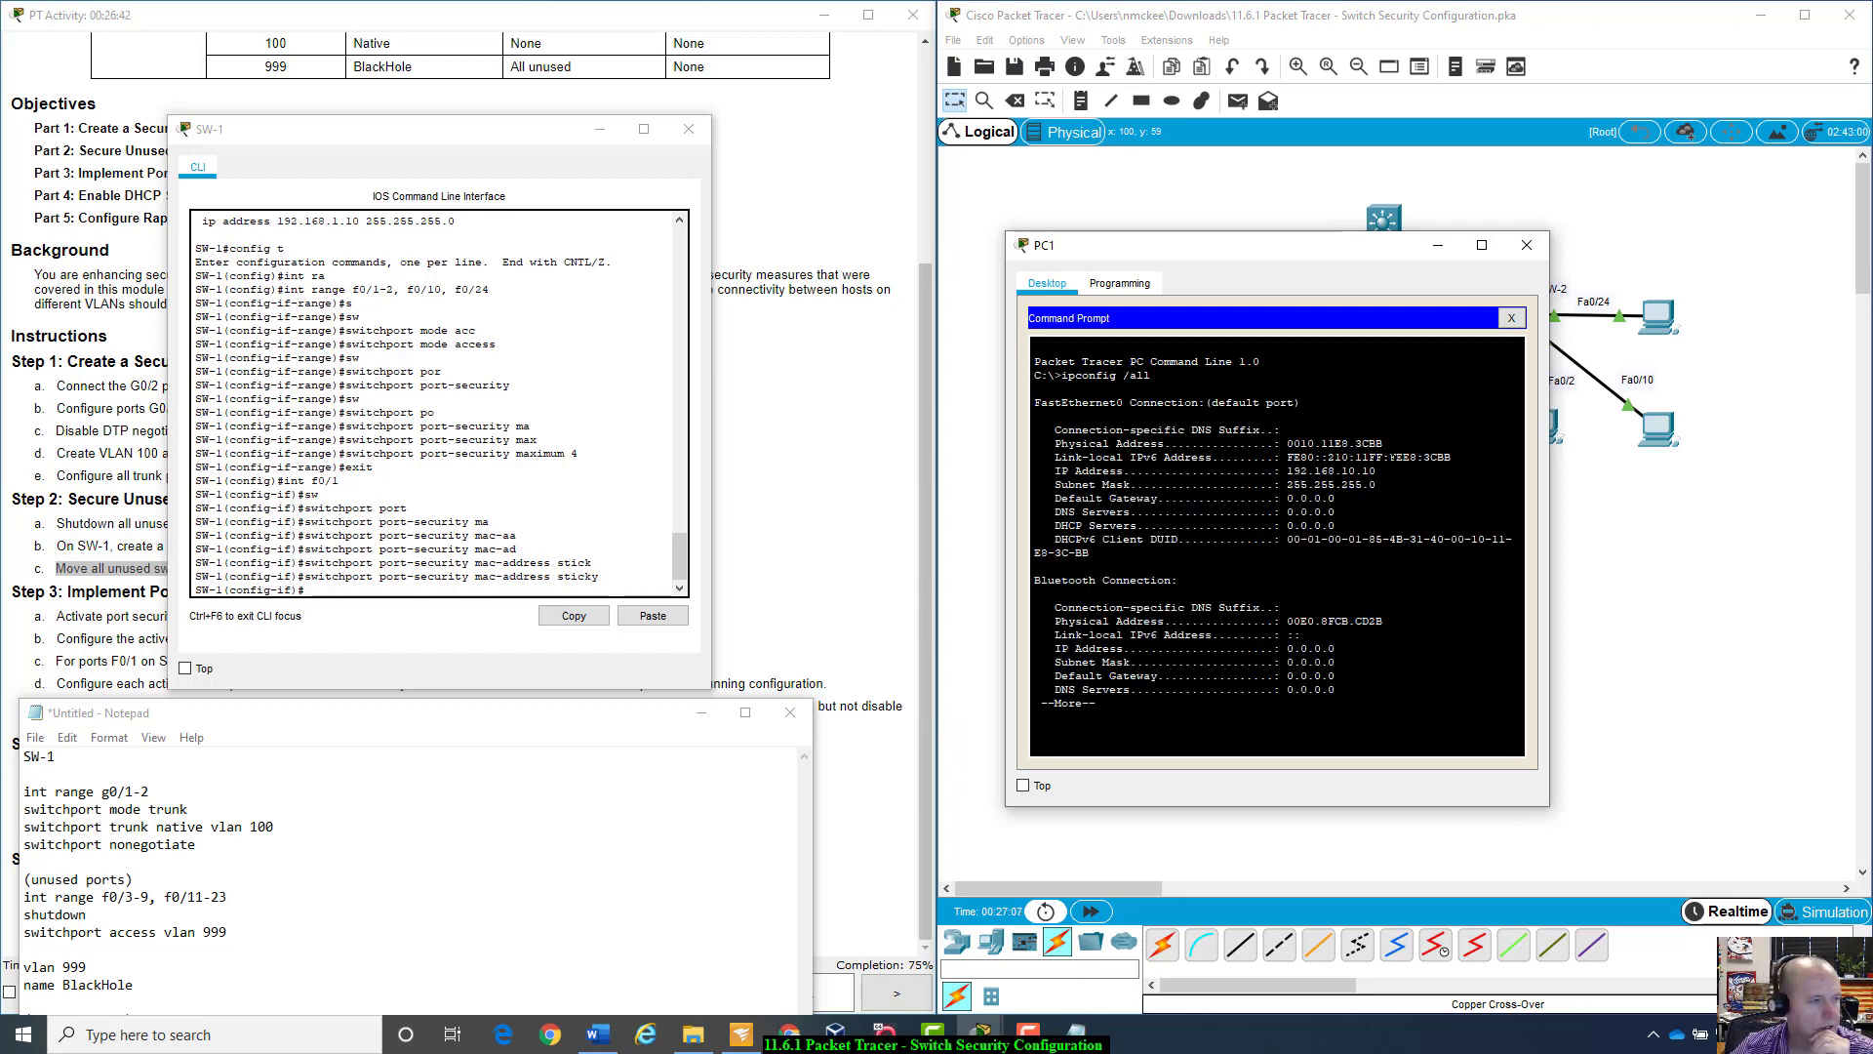
pyautogui.moveTo(1322, 252); pyautogui.dragTo(1378, 250)
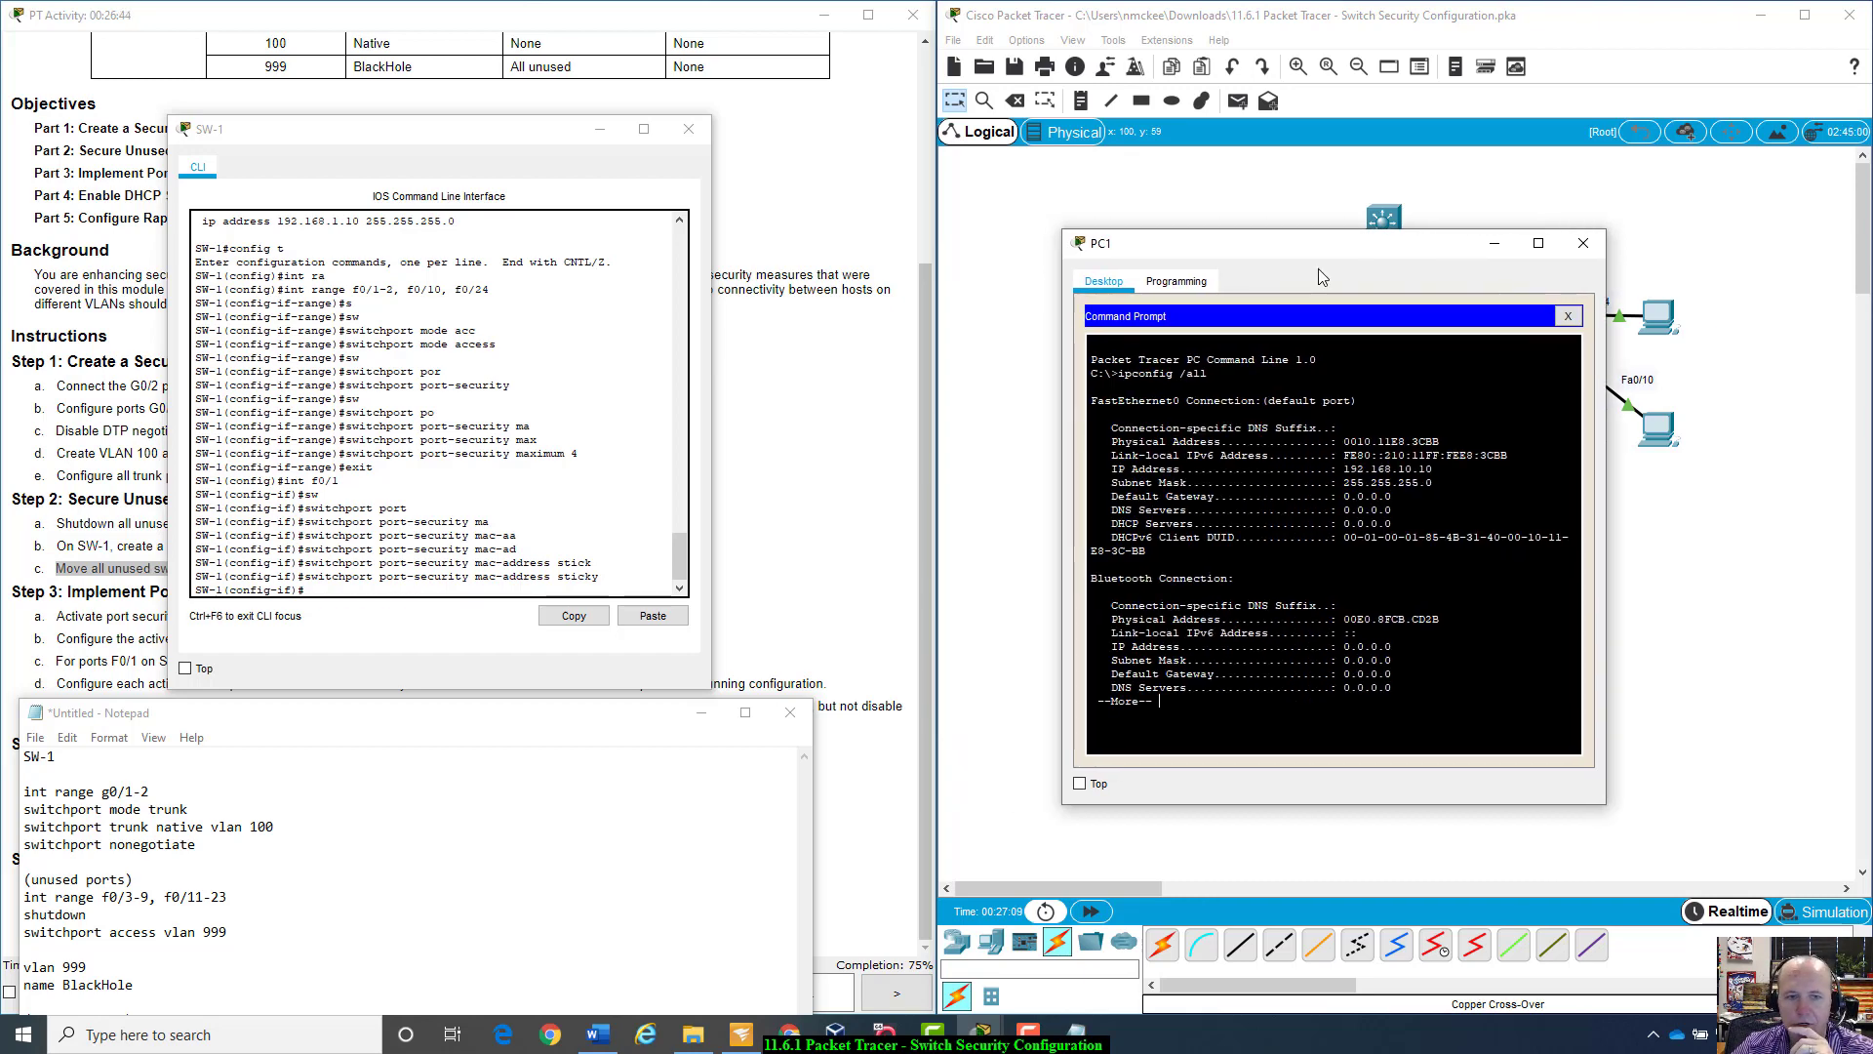
# Step: Uncover and reread the Step 3 port-security instructions, then bring the SW-1 console back into full view
pyautogui.click(386, 590)
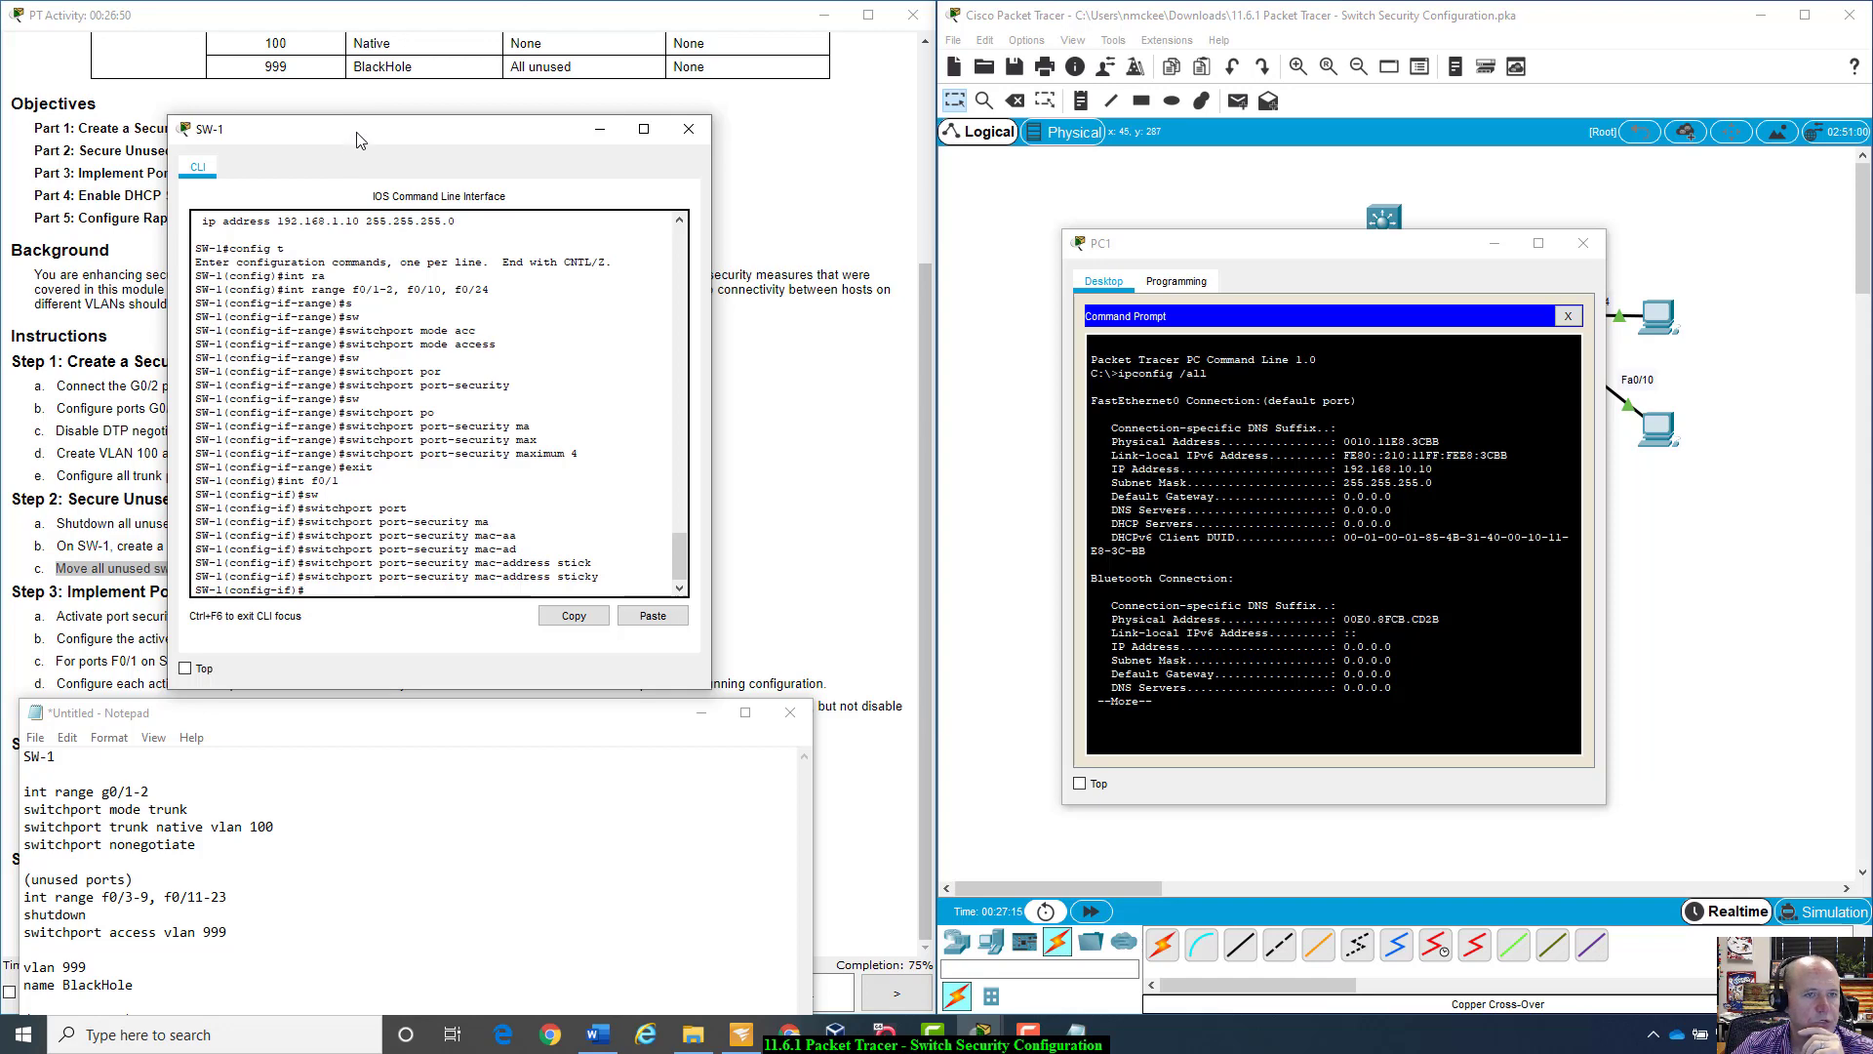
pyautogui.moveTo(358, 137); pyautogui.dragTo(232, 655)
pyautogui.moveTo(238, 660); pyautogui.dragTo(284, 698)
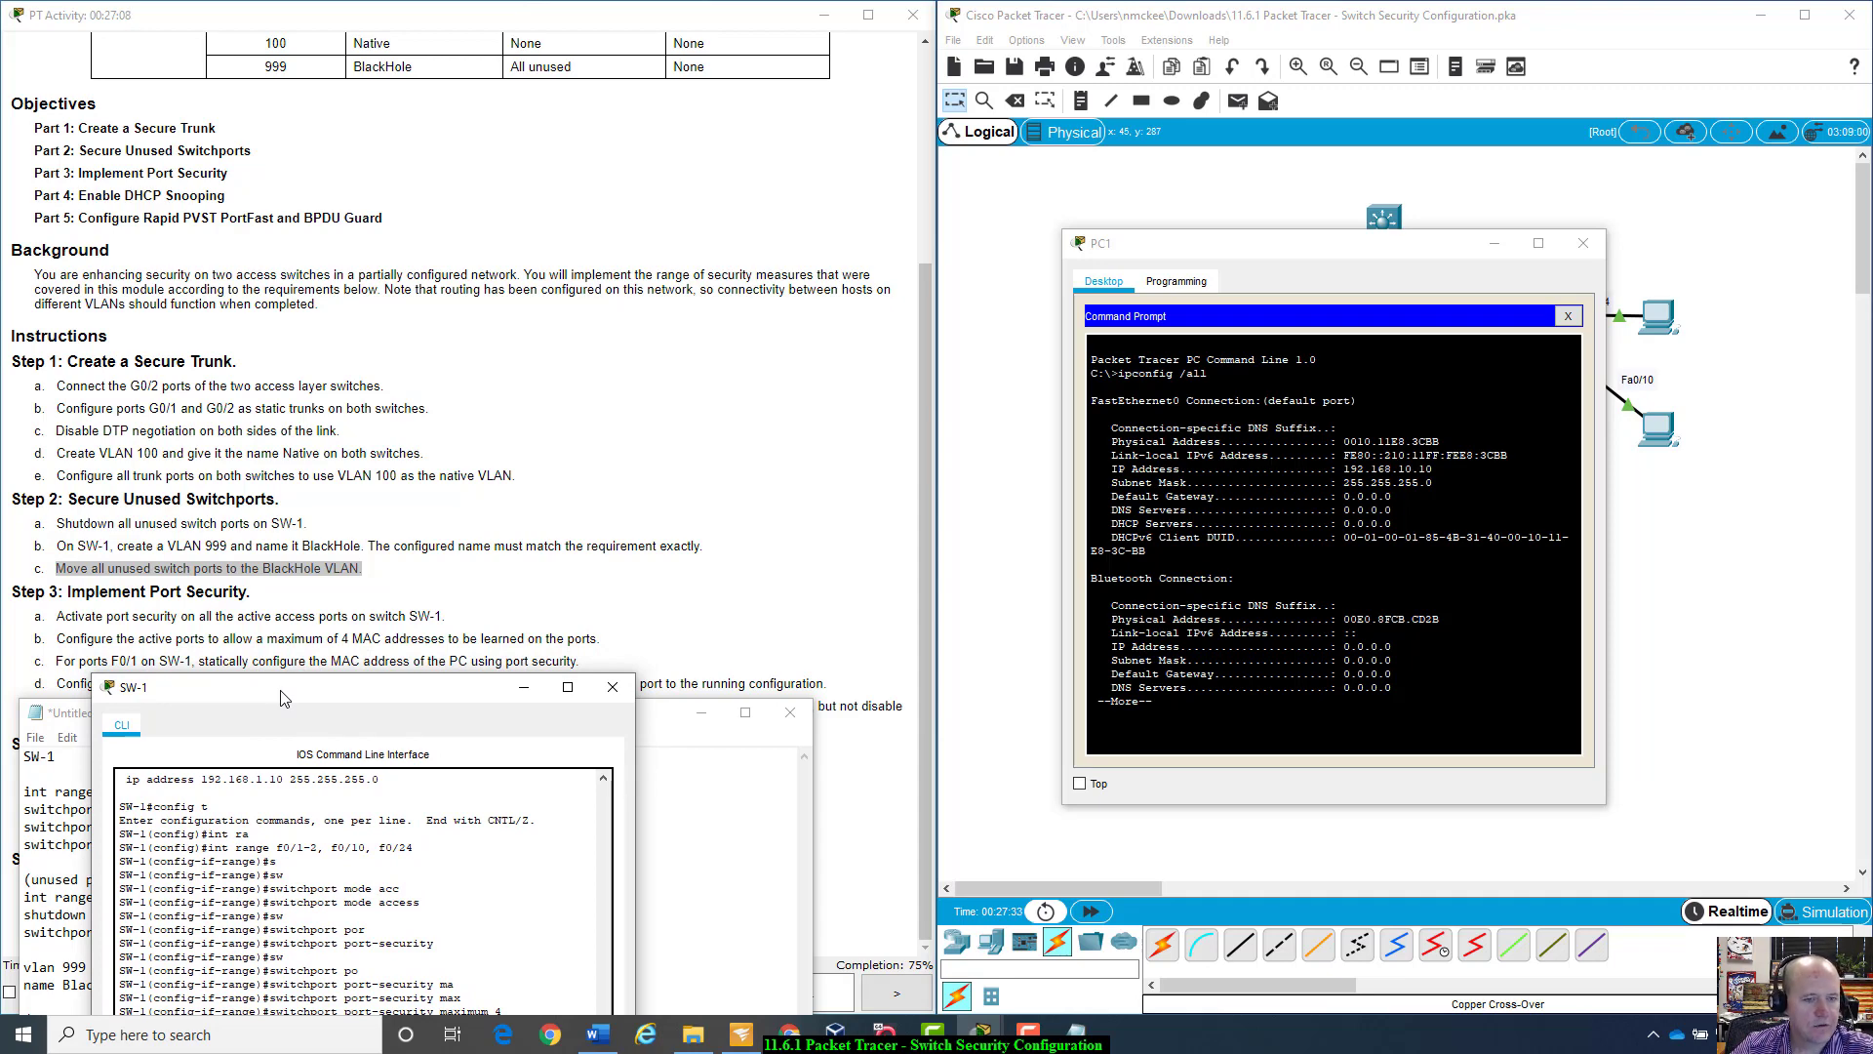
pyautogui.moveTo(284, 697); pyautogui.dragTo(476, 92)
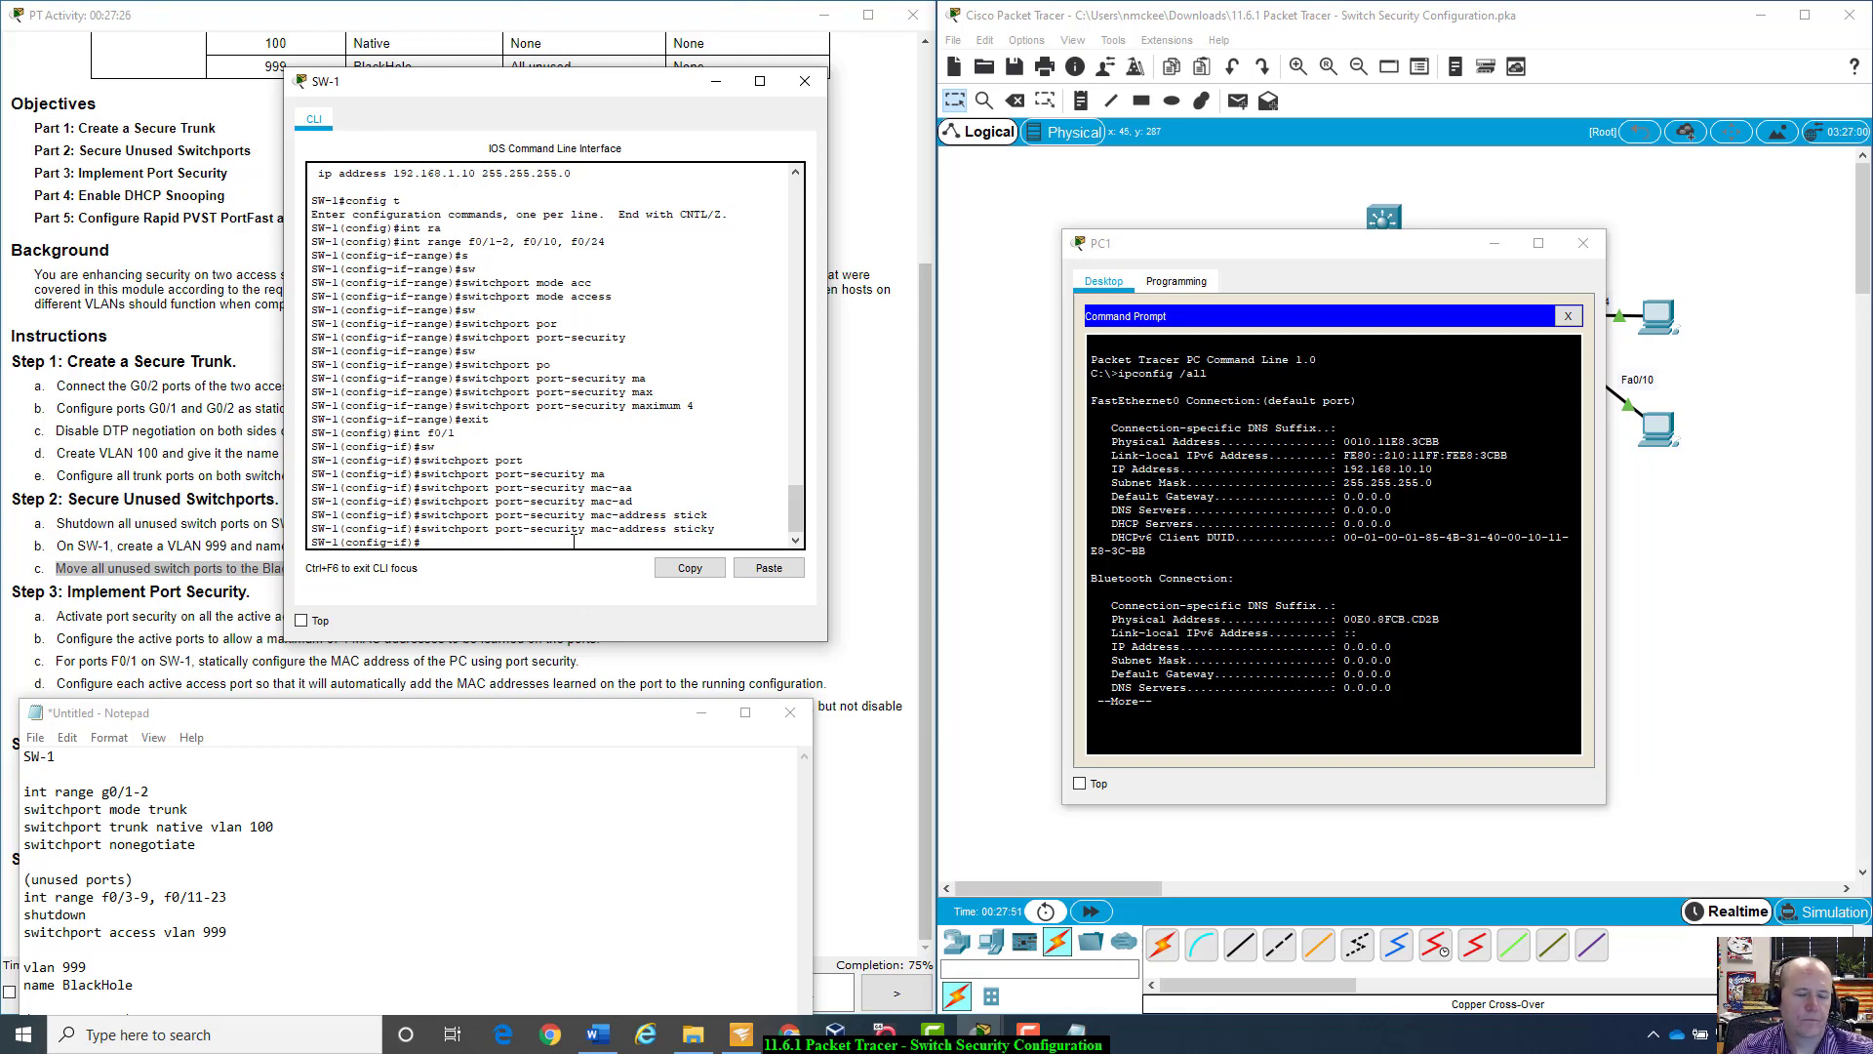
# Step: Try to assign PC1's MAC address 0010.11E8.3CBB as a static port-security address on SW-1's interface f0/1
pyautogui.press('Return')
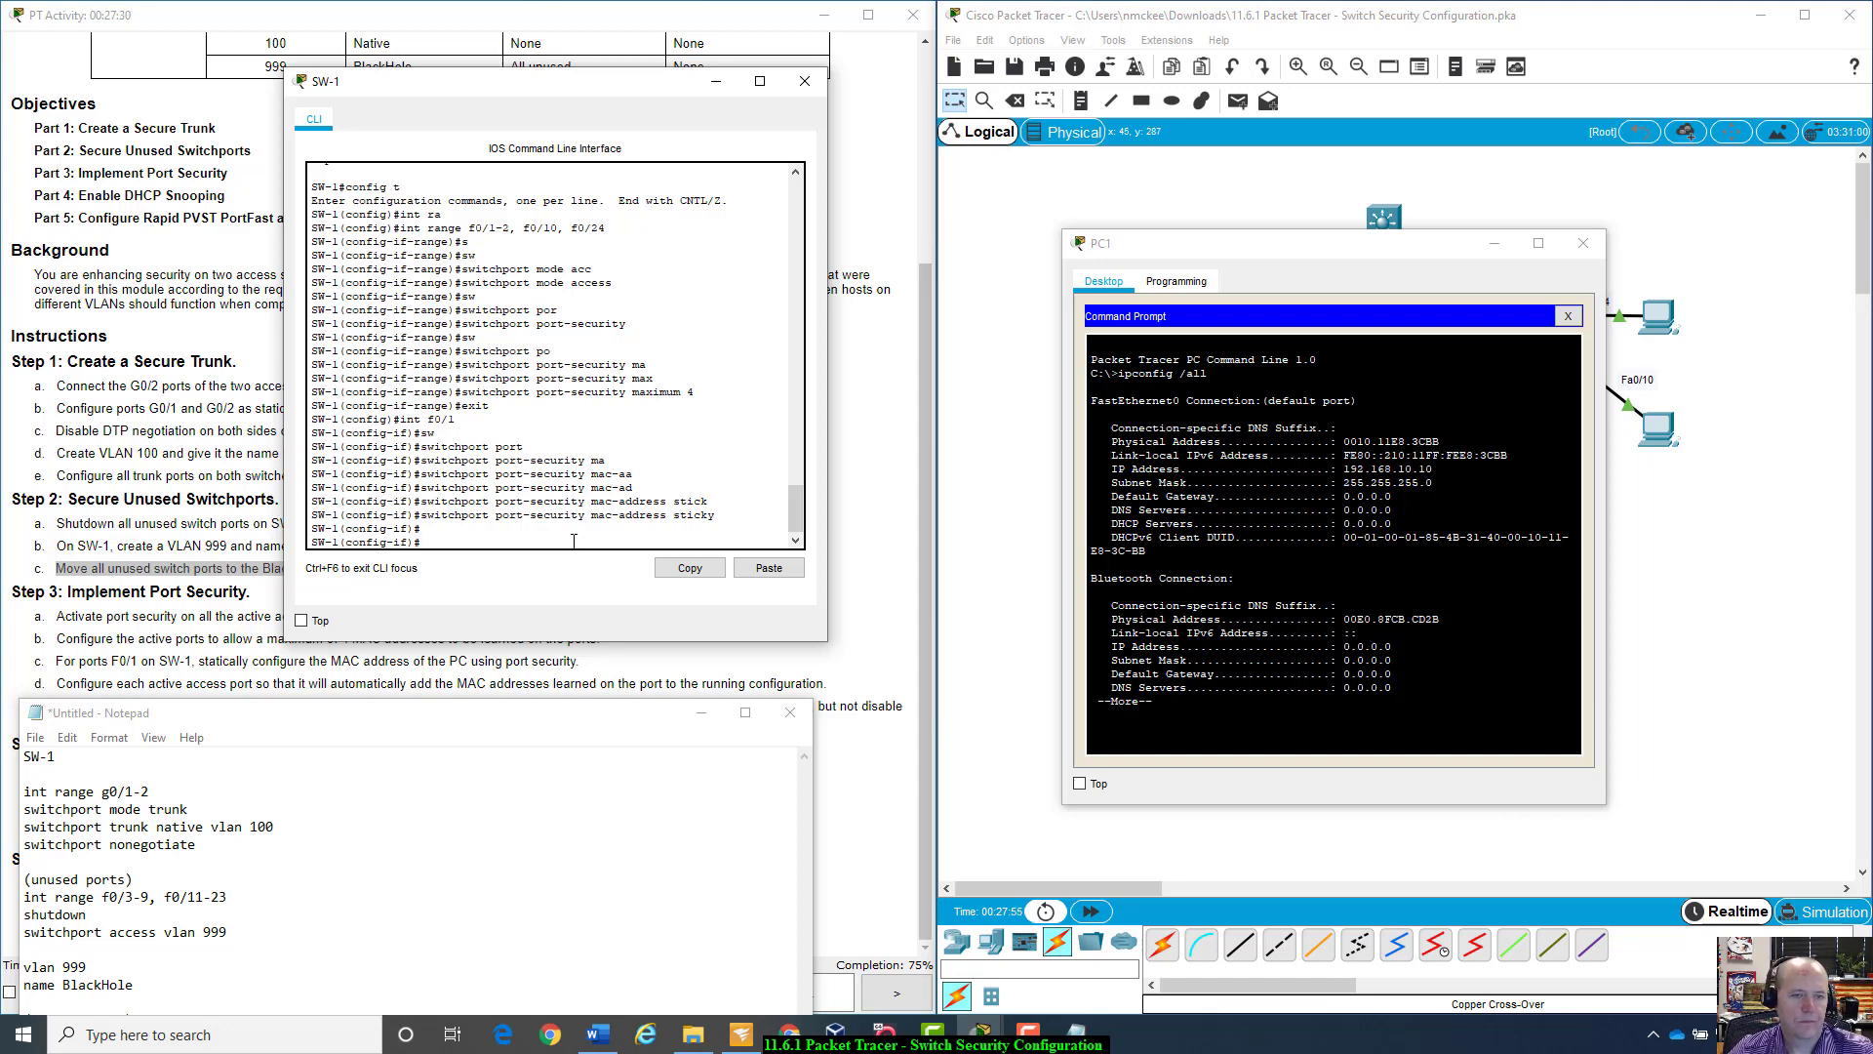
pyautogui.press('Up')
pyautogui.press('Up')
pyautogui.press('Up')
pyautogui.press('Up')
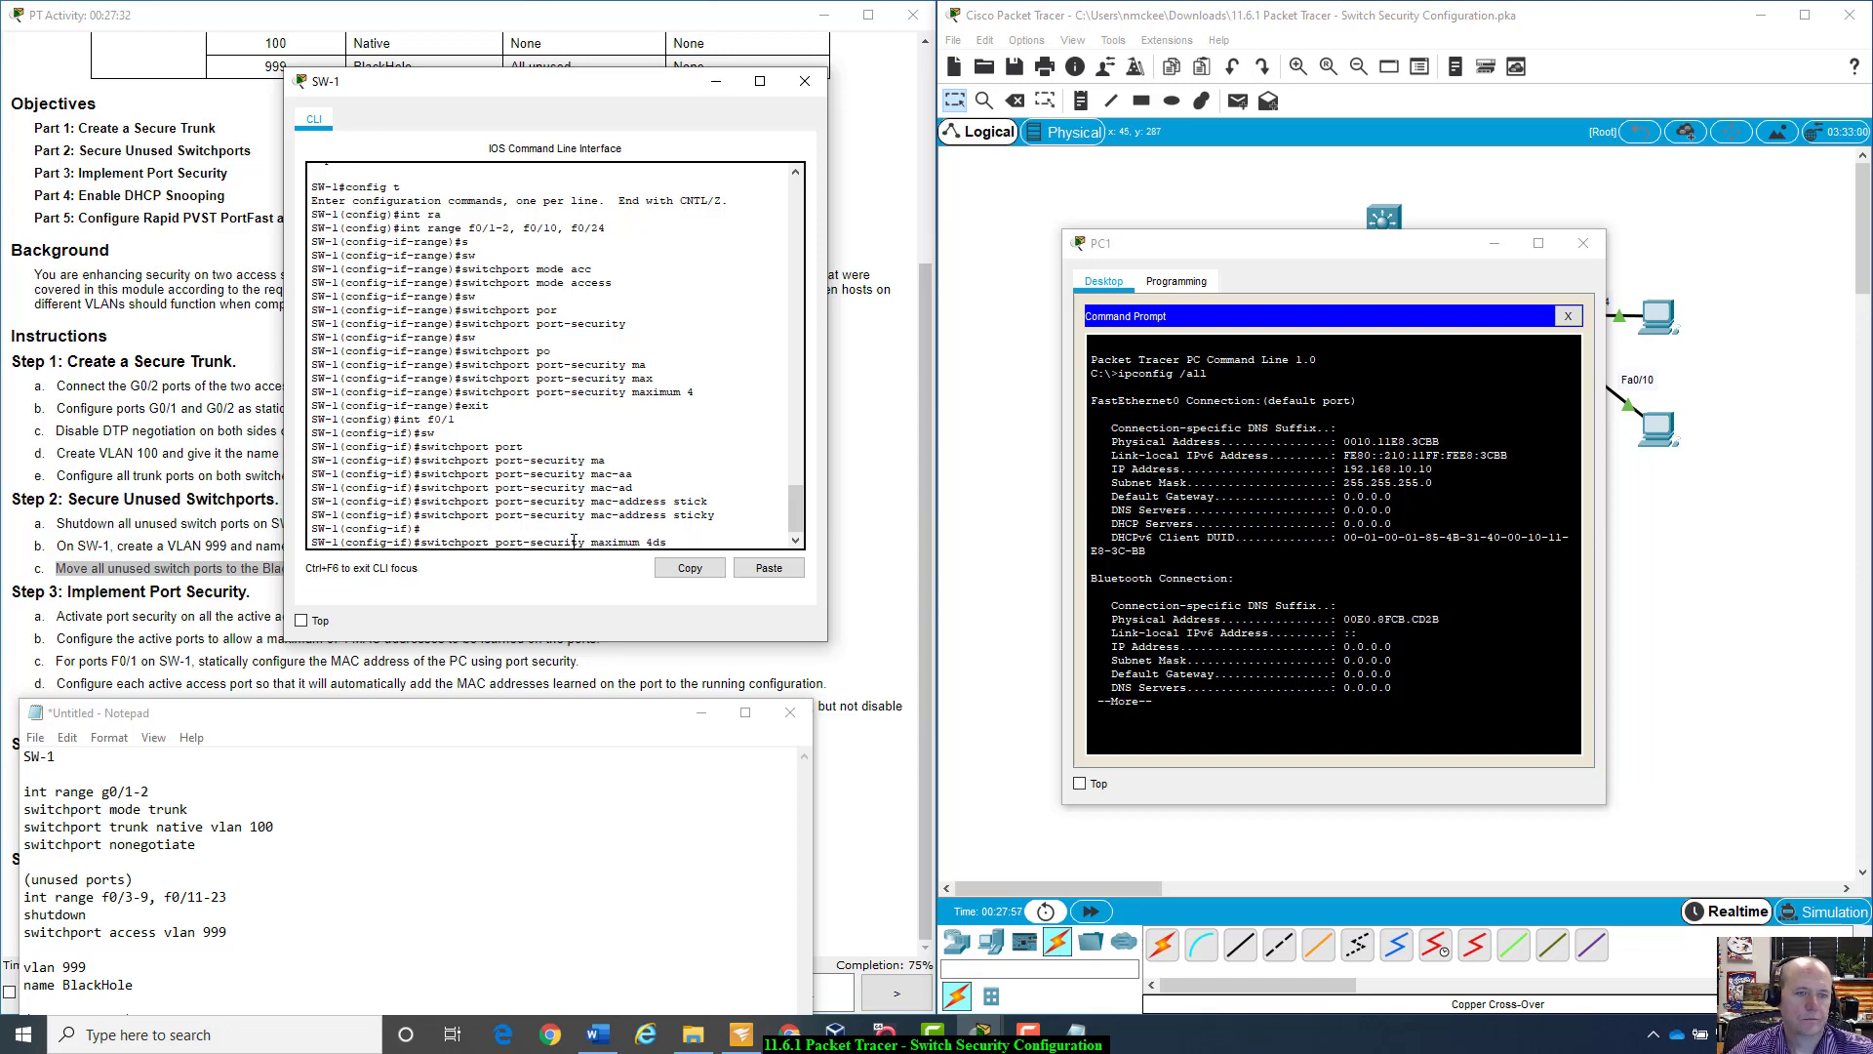
pyautogui.press('BackSpace')
pyautogui.press('BackSpace')
pyautogui.press('BackSpace')
pyautogui.press('BackSpace')
pyautogui.press('BackSpace')
pyautogui.press('BackSpace')
pyautogui.press('BackSpace')
pyautogui.press('BackSpace')
pyautogui.press('BackSpace')
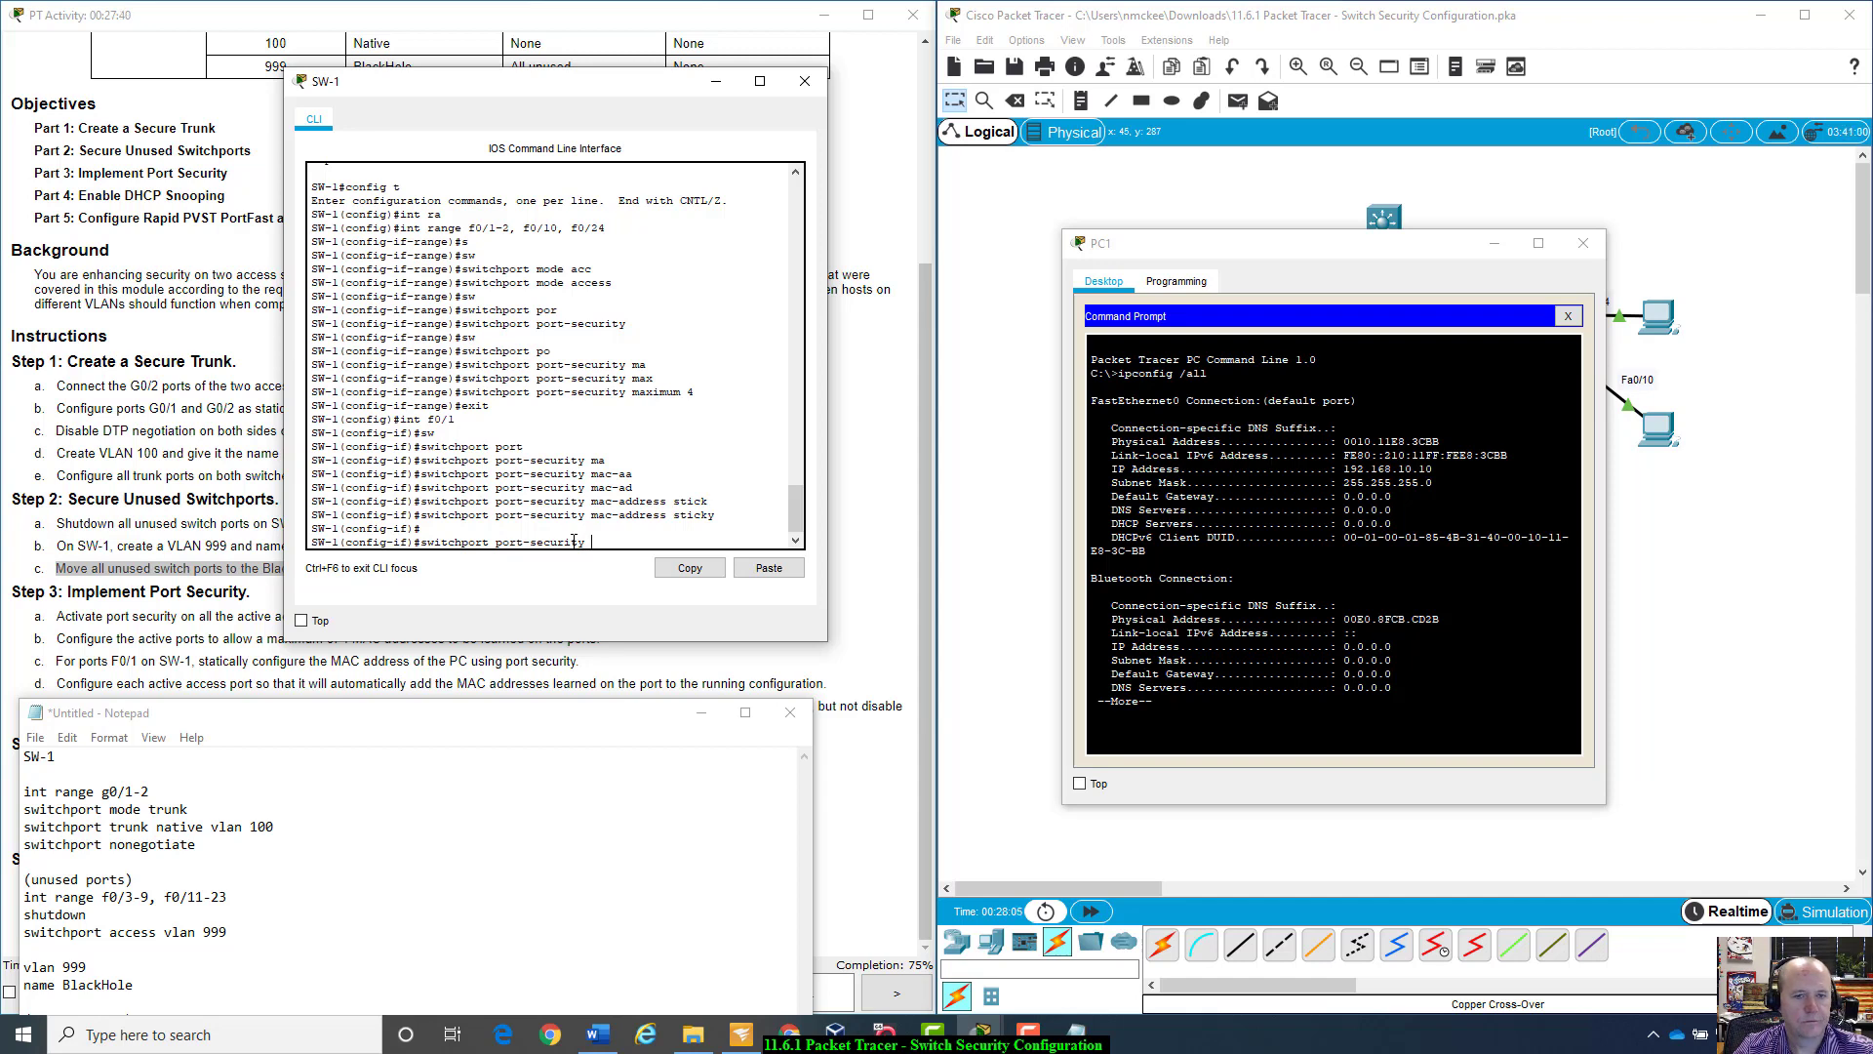
pyautogui.write('m')
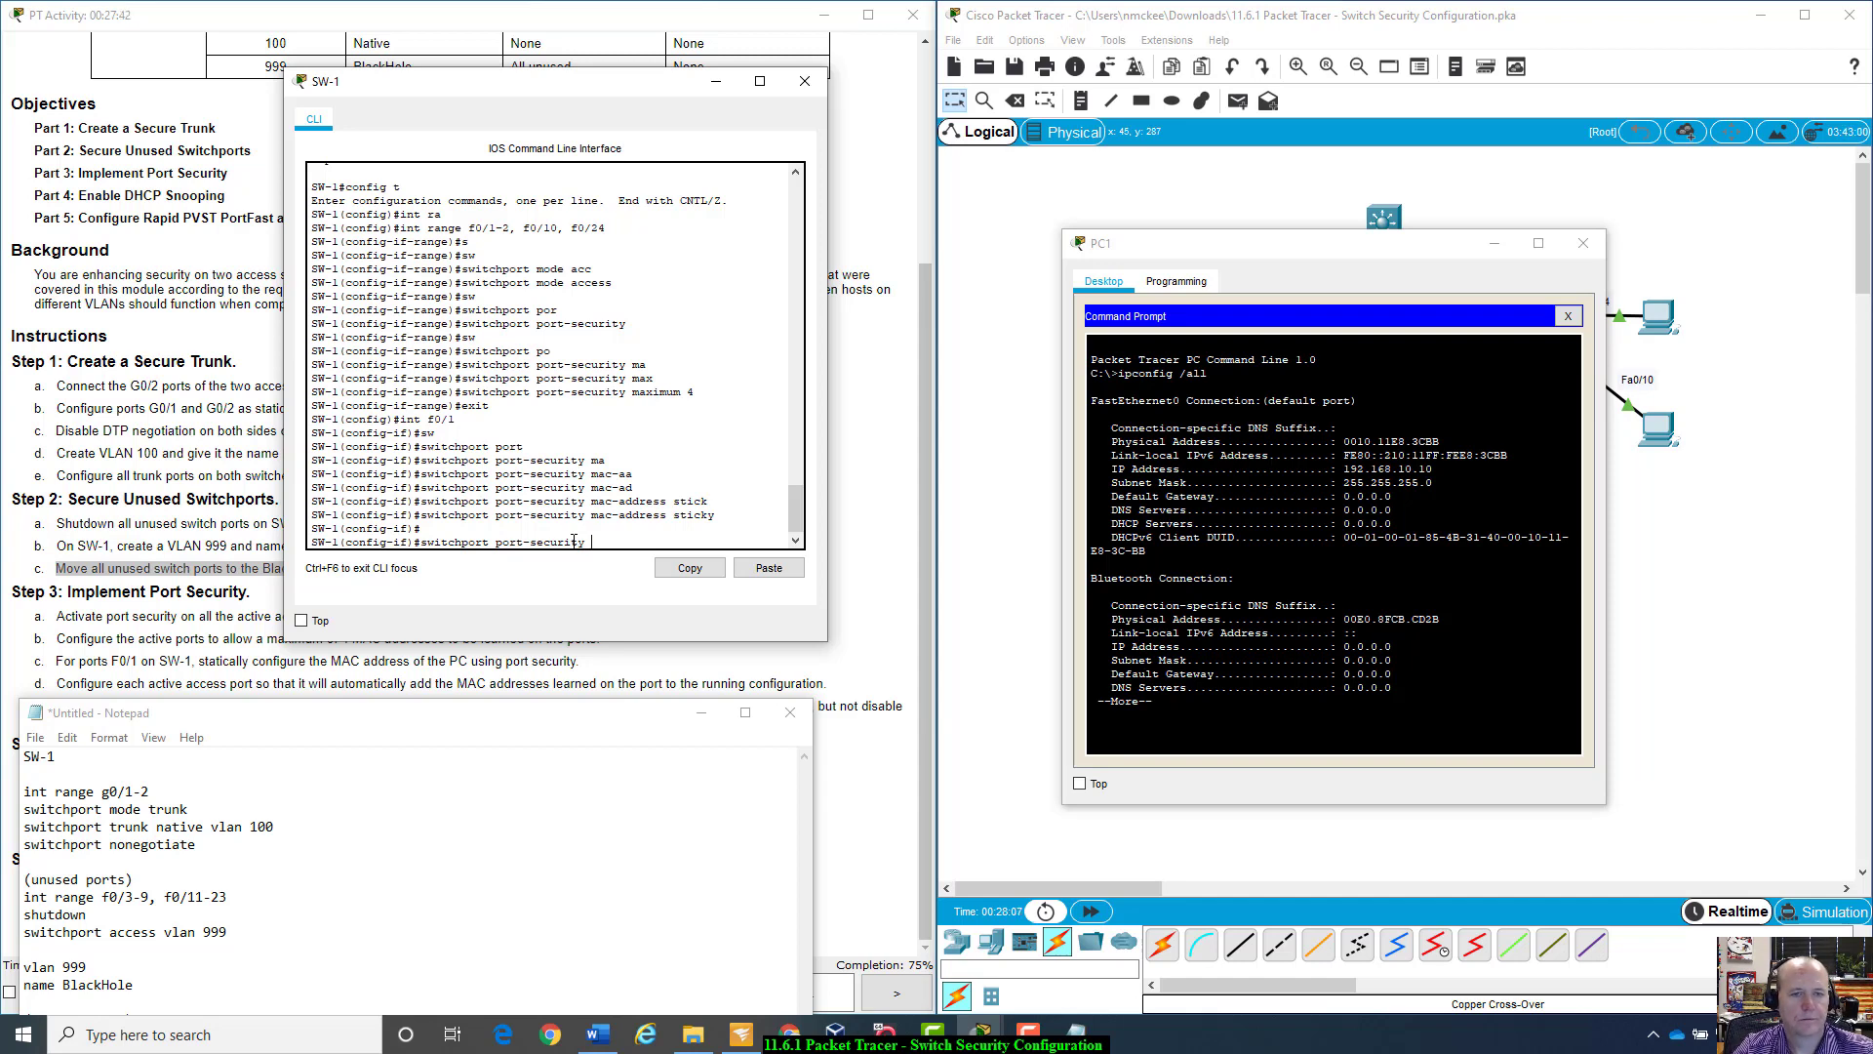
pyautogui.write('ma')
pyautogui.press('Tab')
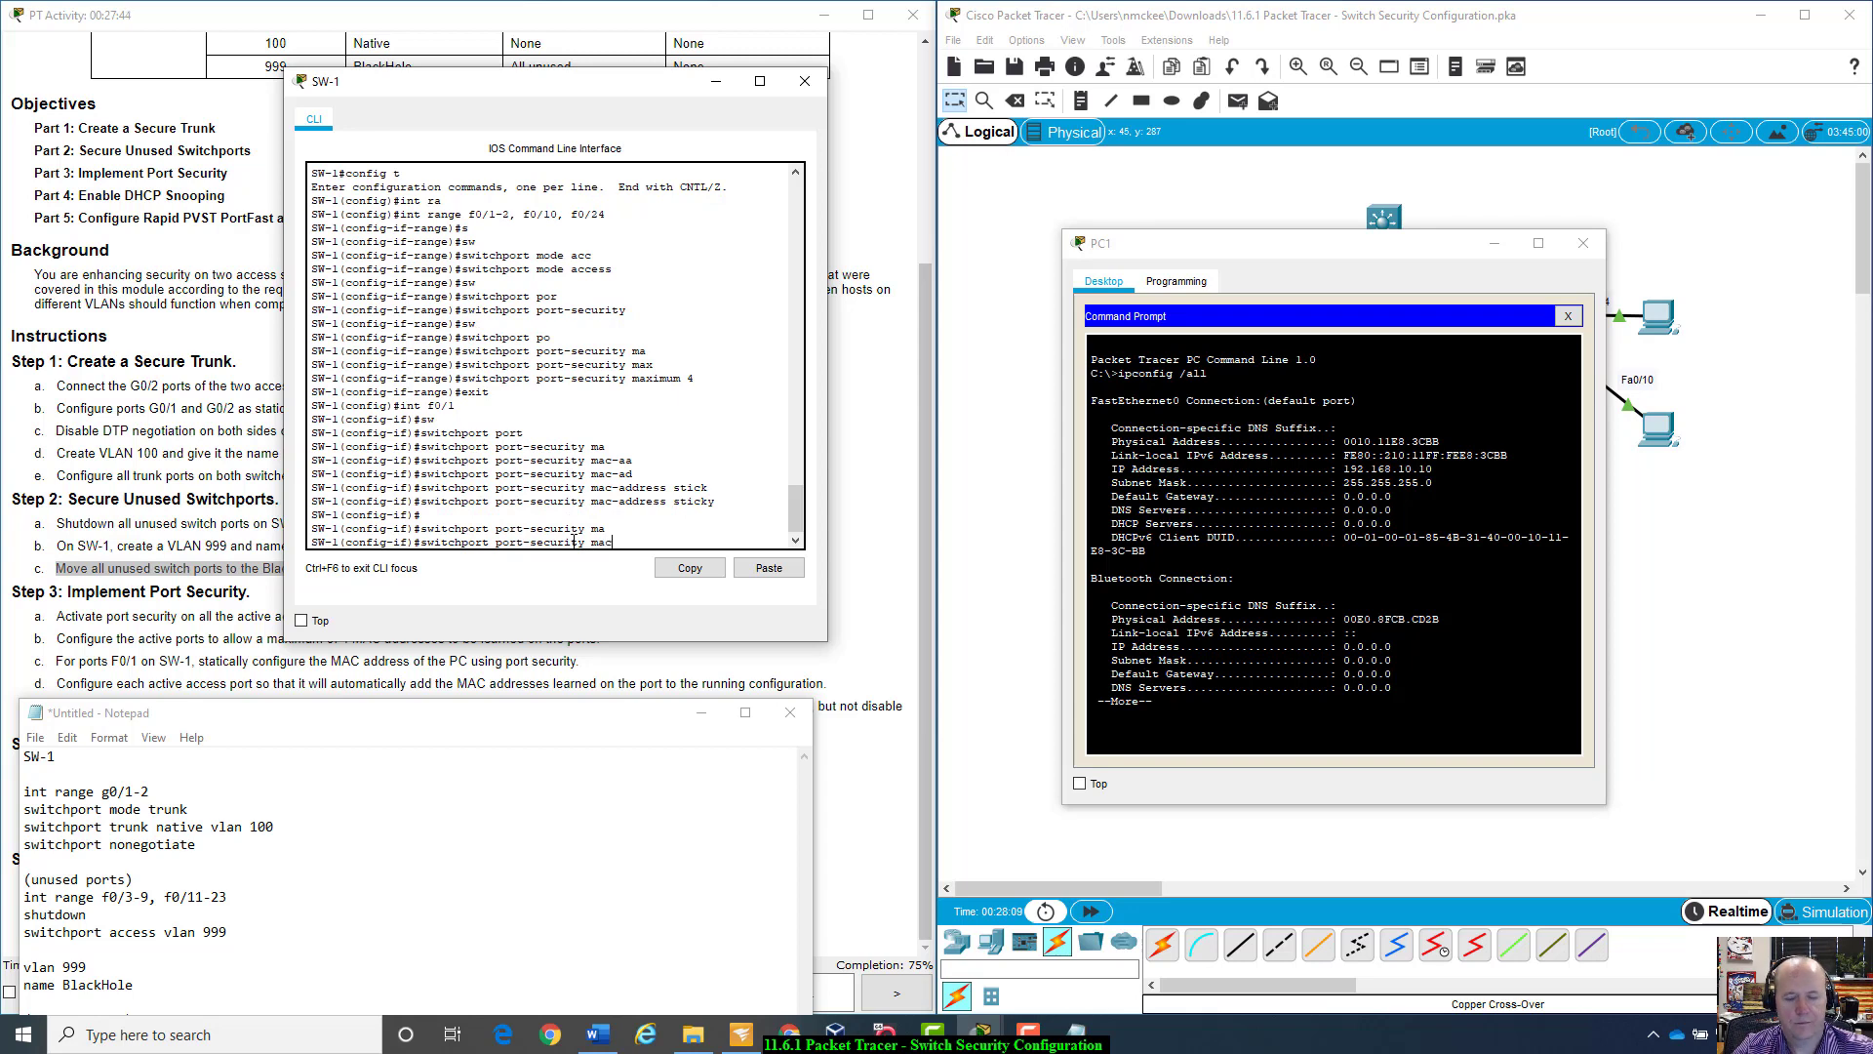
pyautogui.write('c-aa')
pyautogui.press('Tab')
pyautogui.press('BackSpace')
pyautogui.write('d')
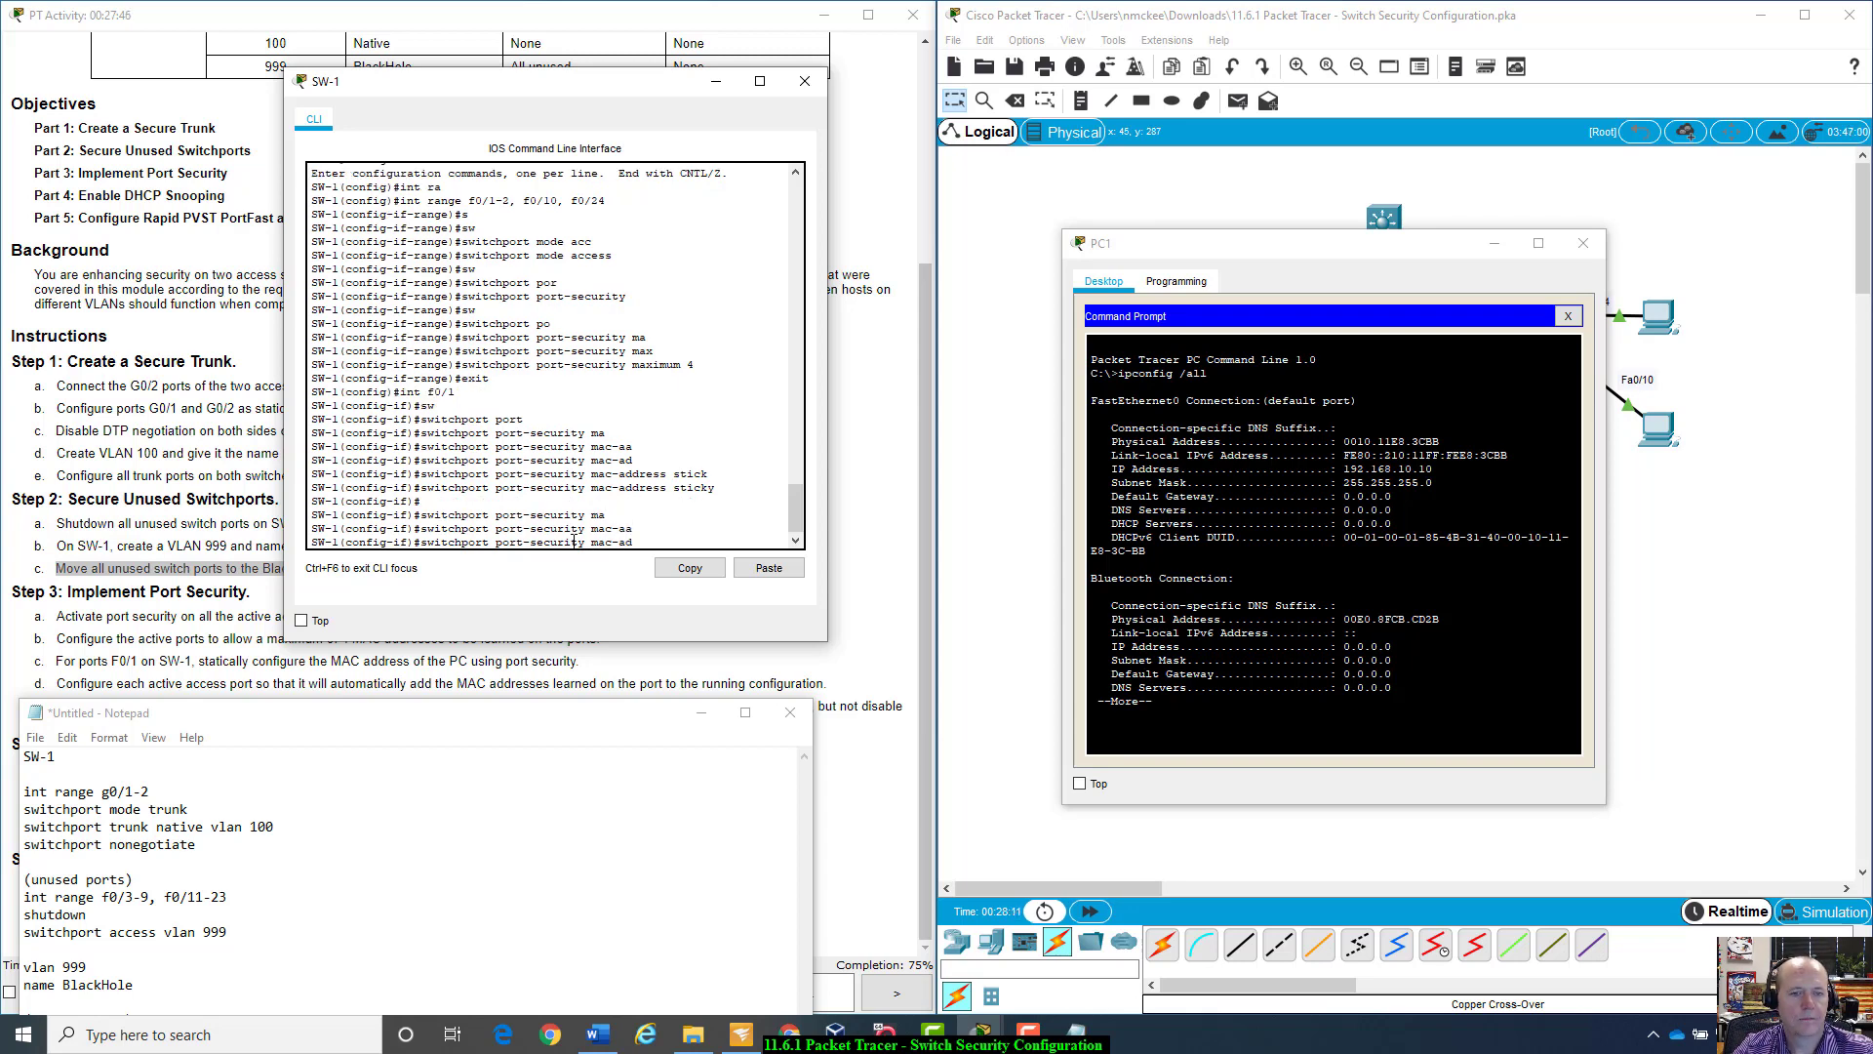
pyautogui.press('Tab')
pyautogui.write('0010')
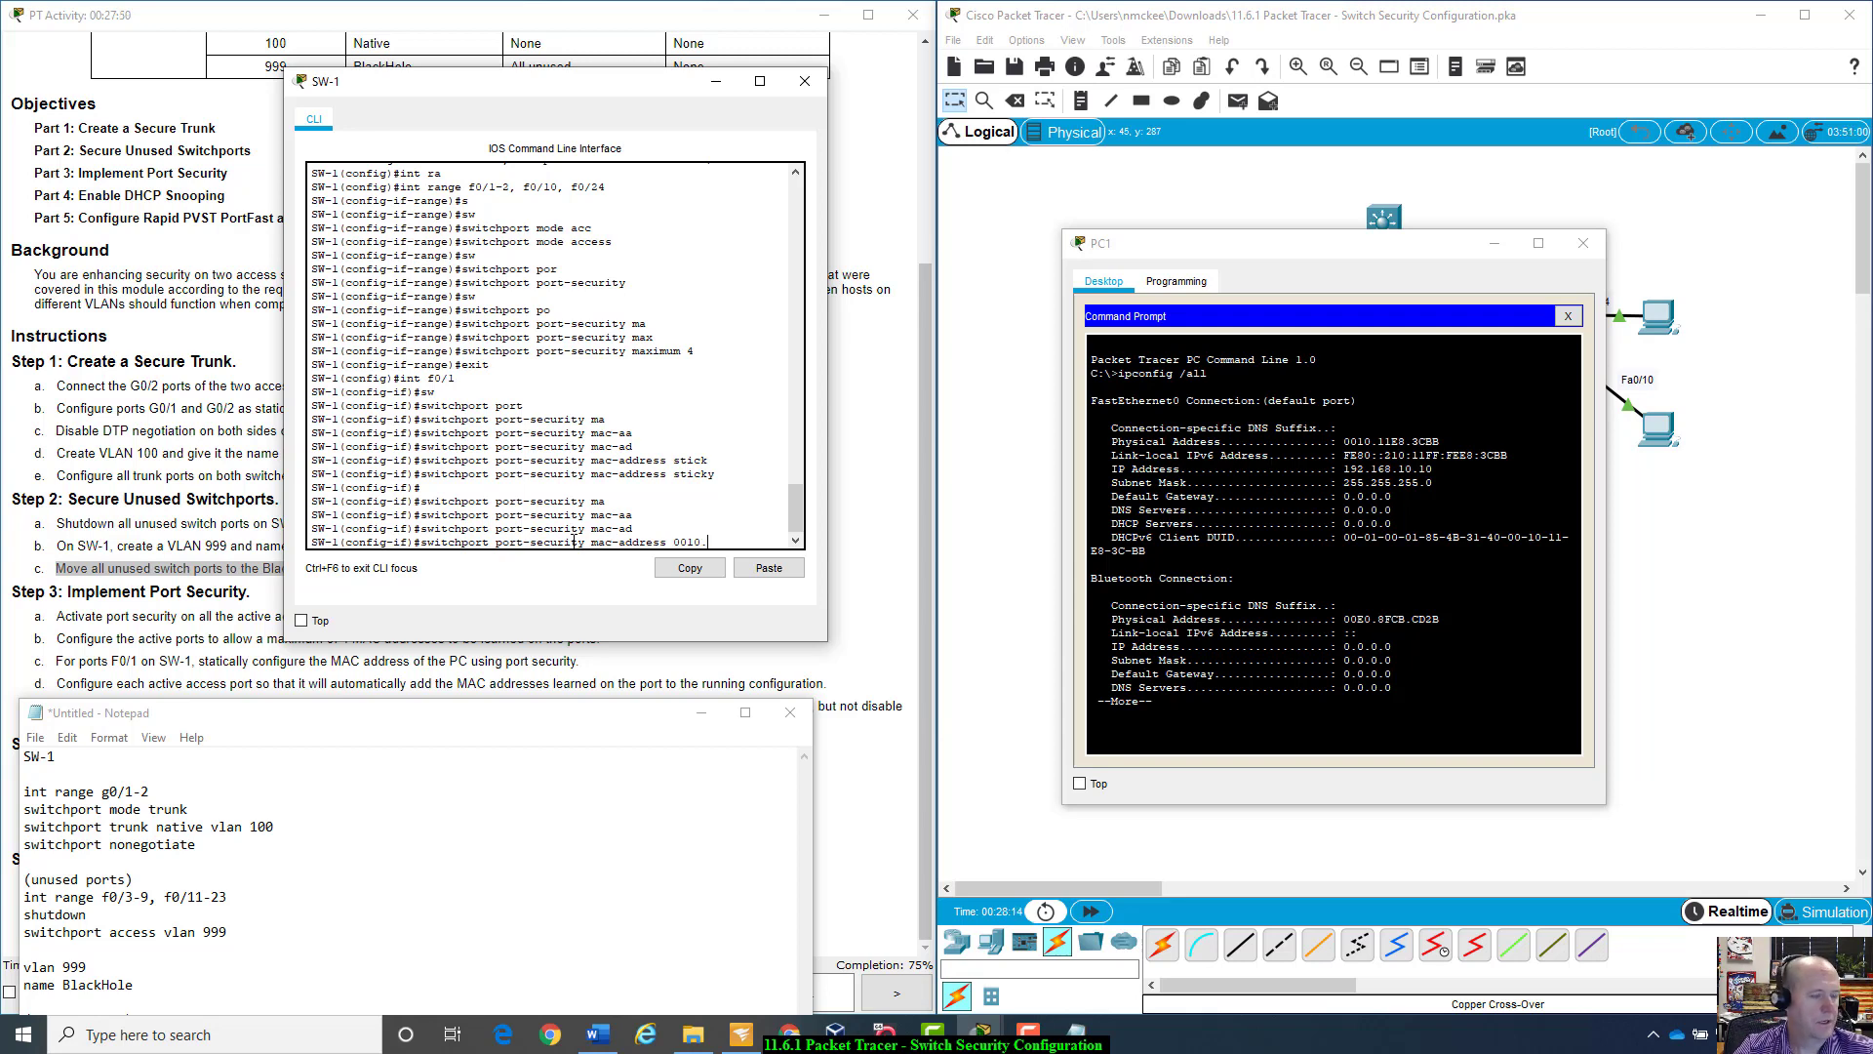
pyautogui.write('.')
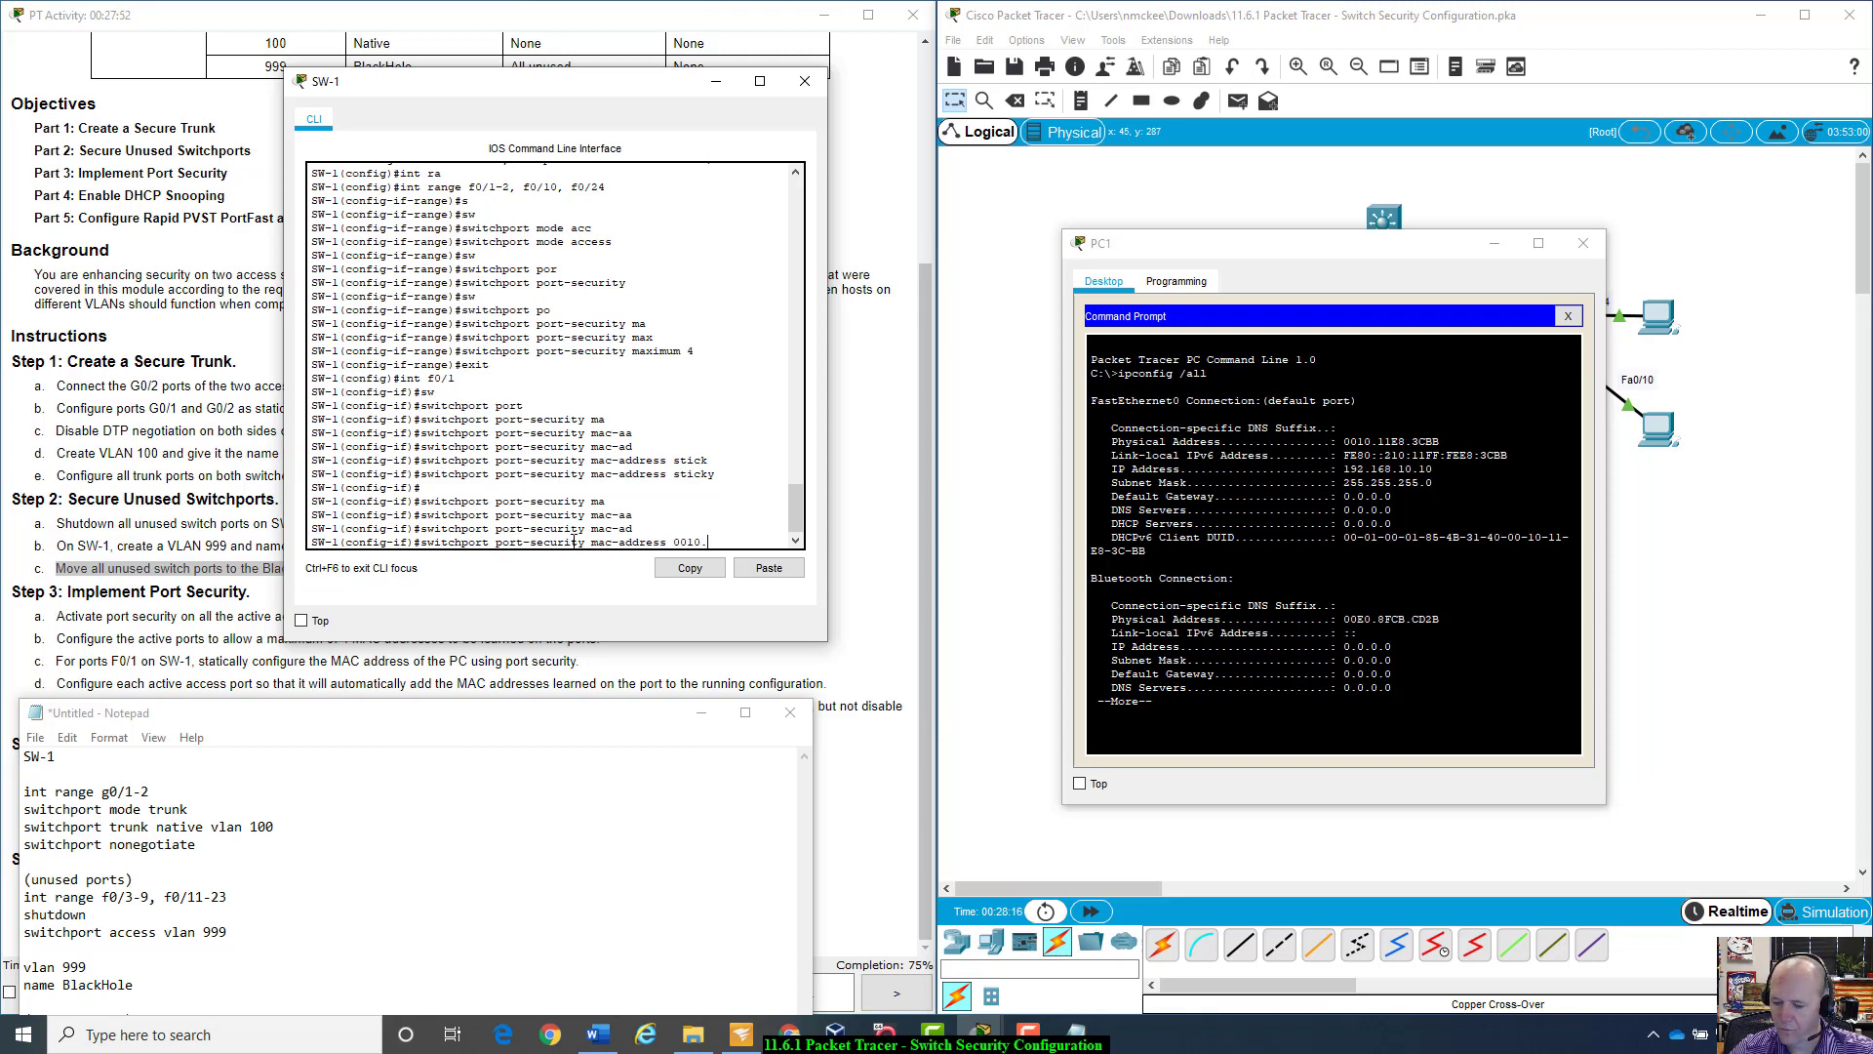
pyautogui.write('11E')
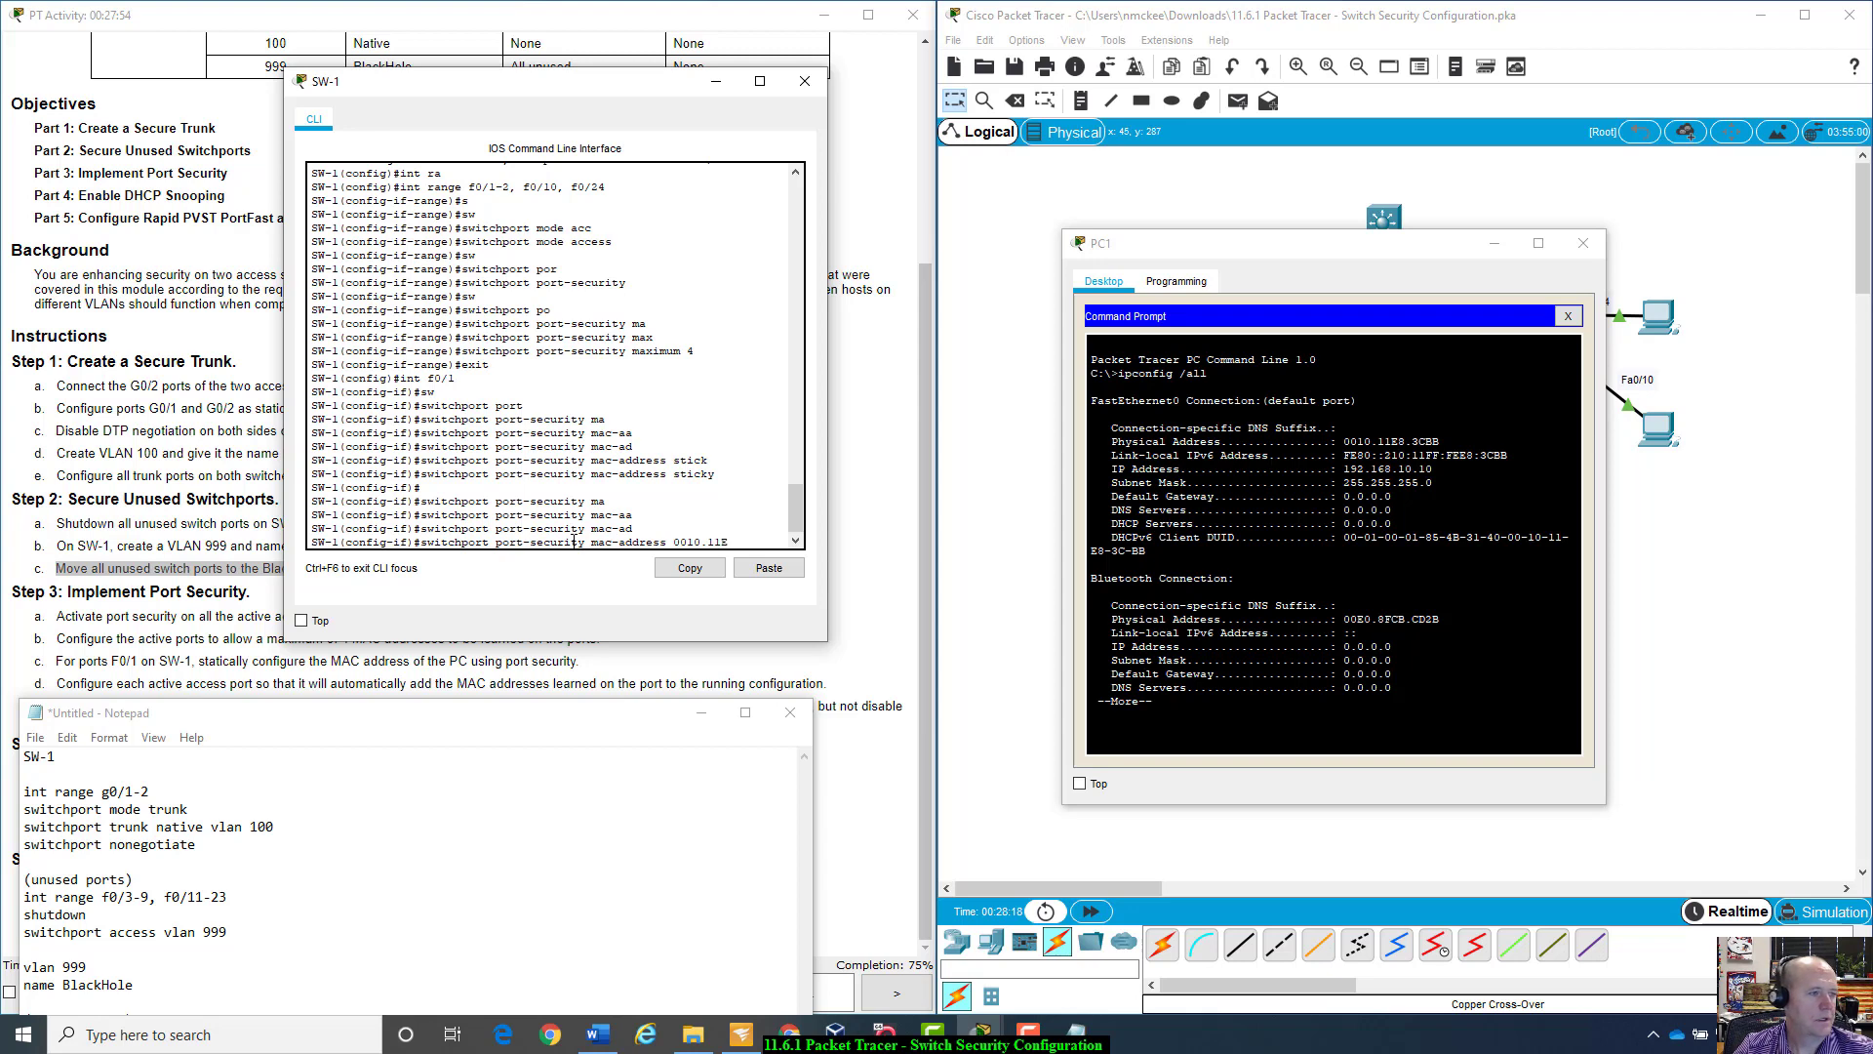
pyautogui.write('8.')
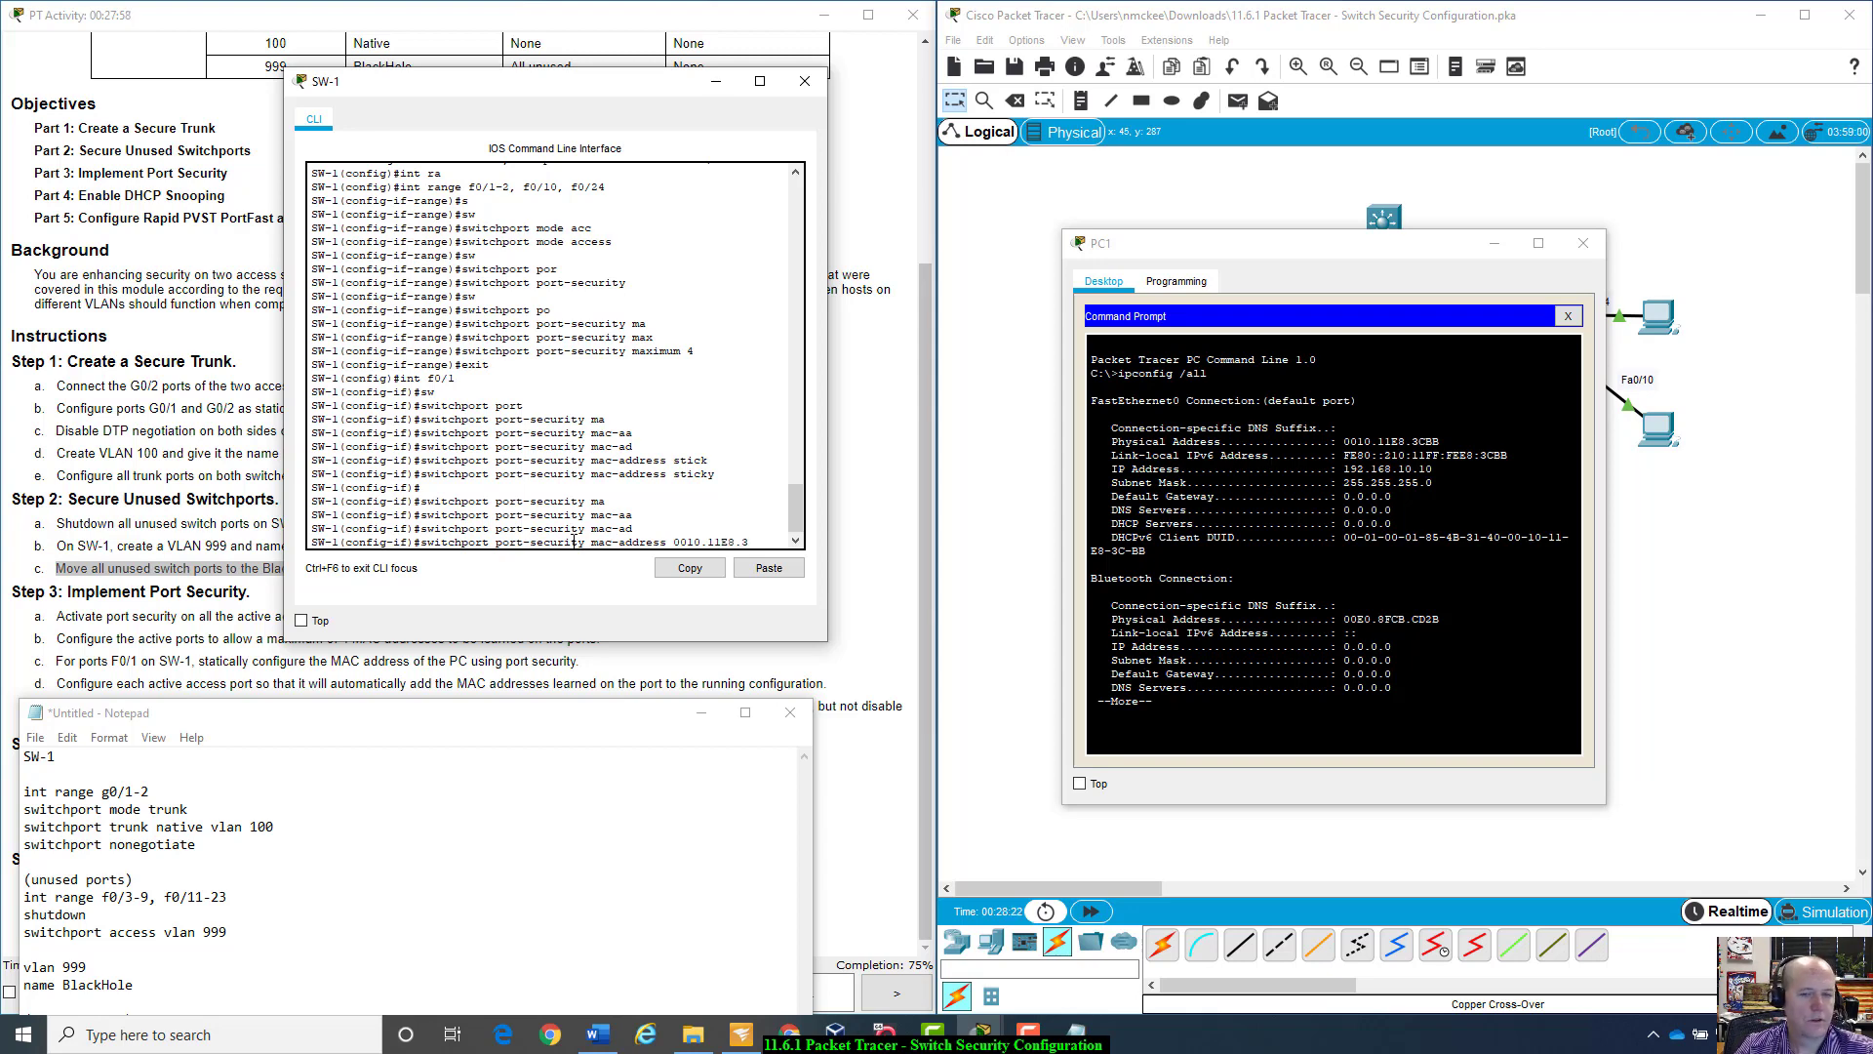
pyautogui.write('3cBB')
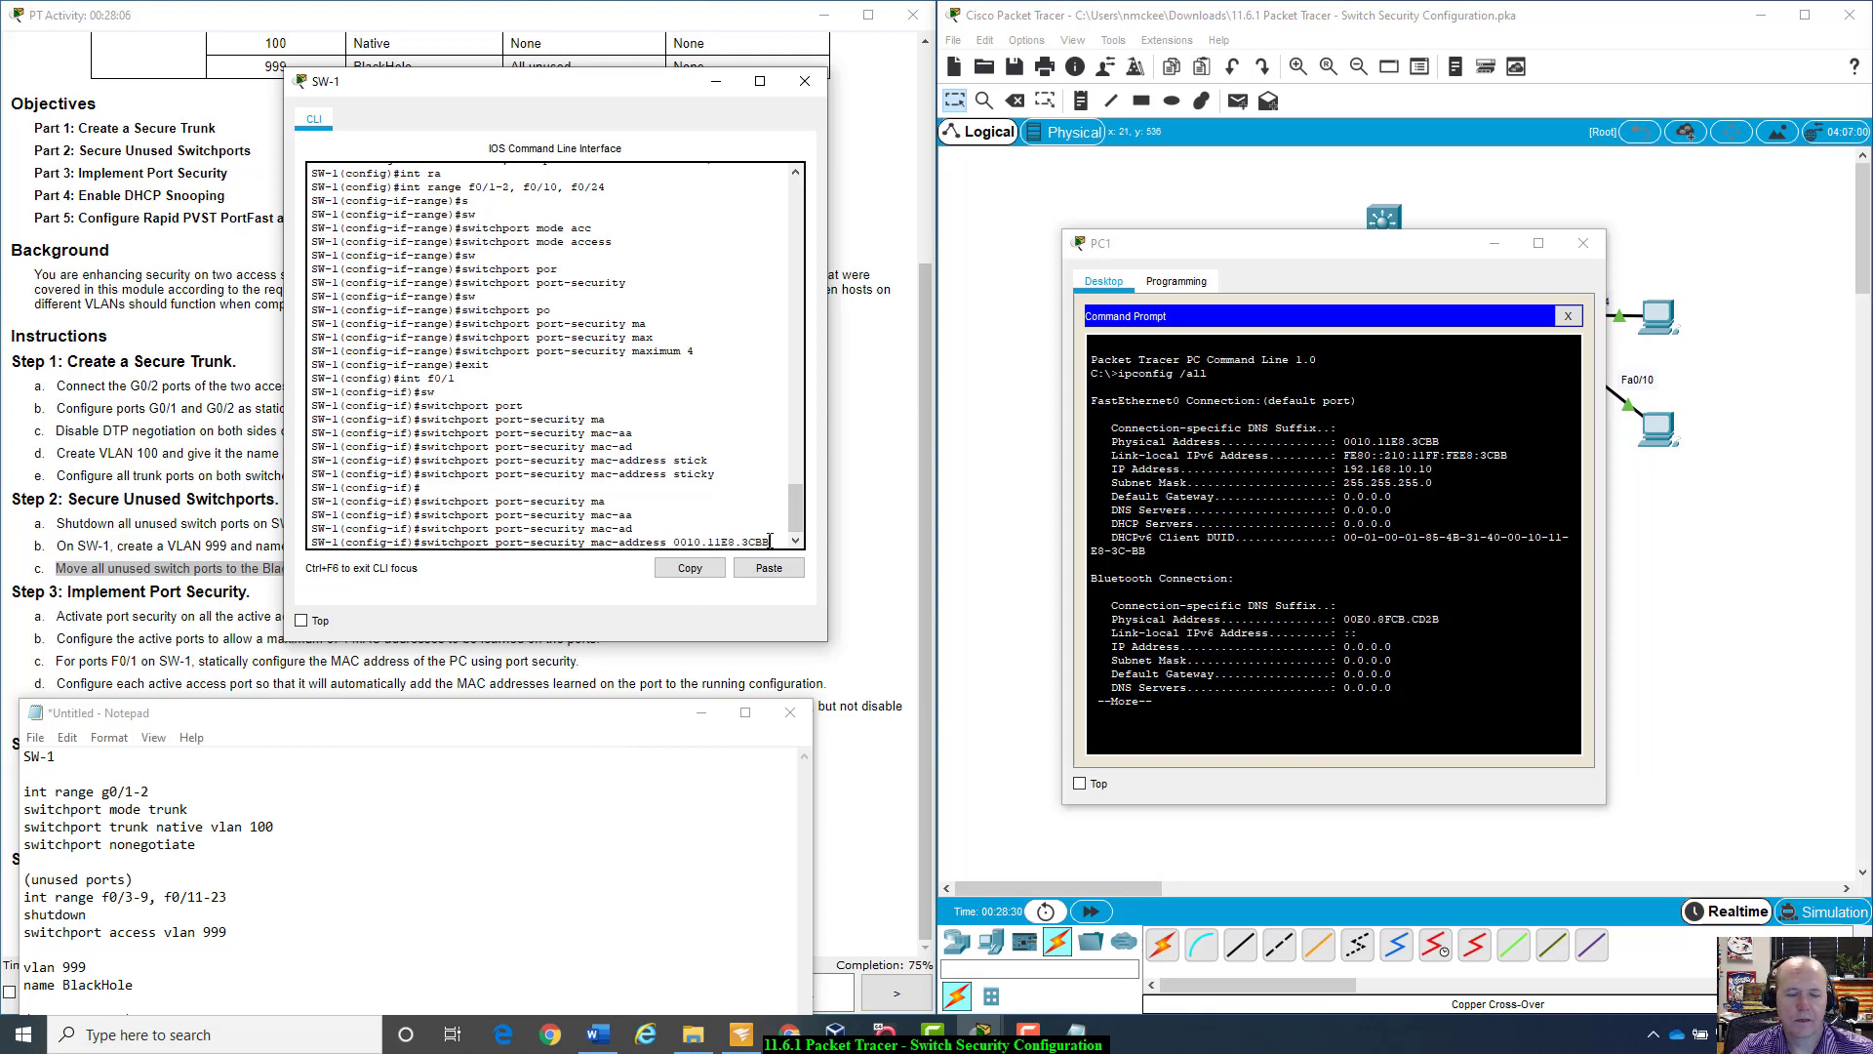
pyautogui.press('Return')
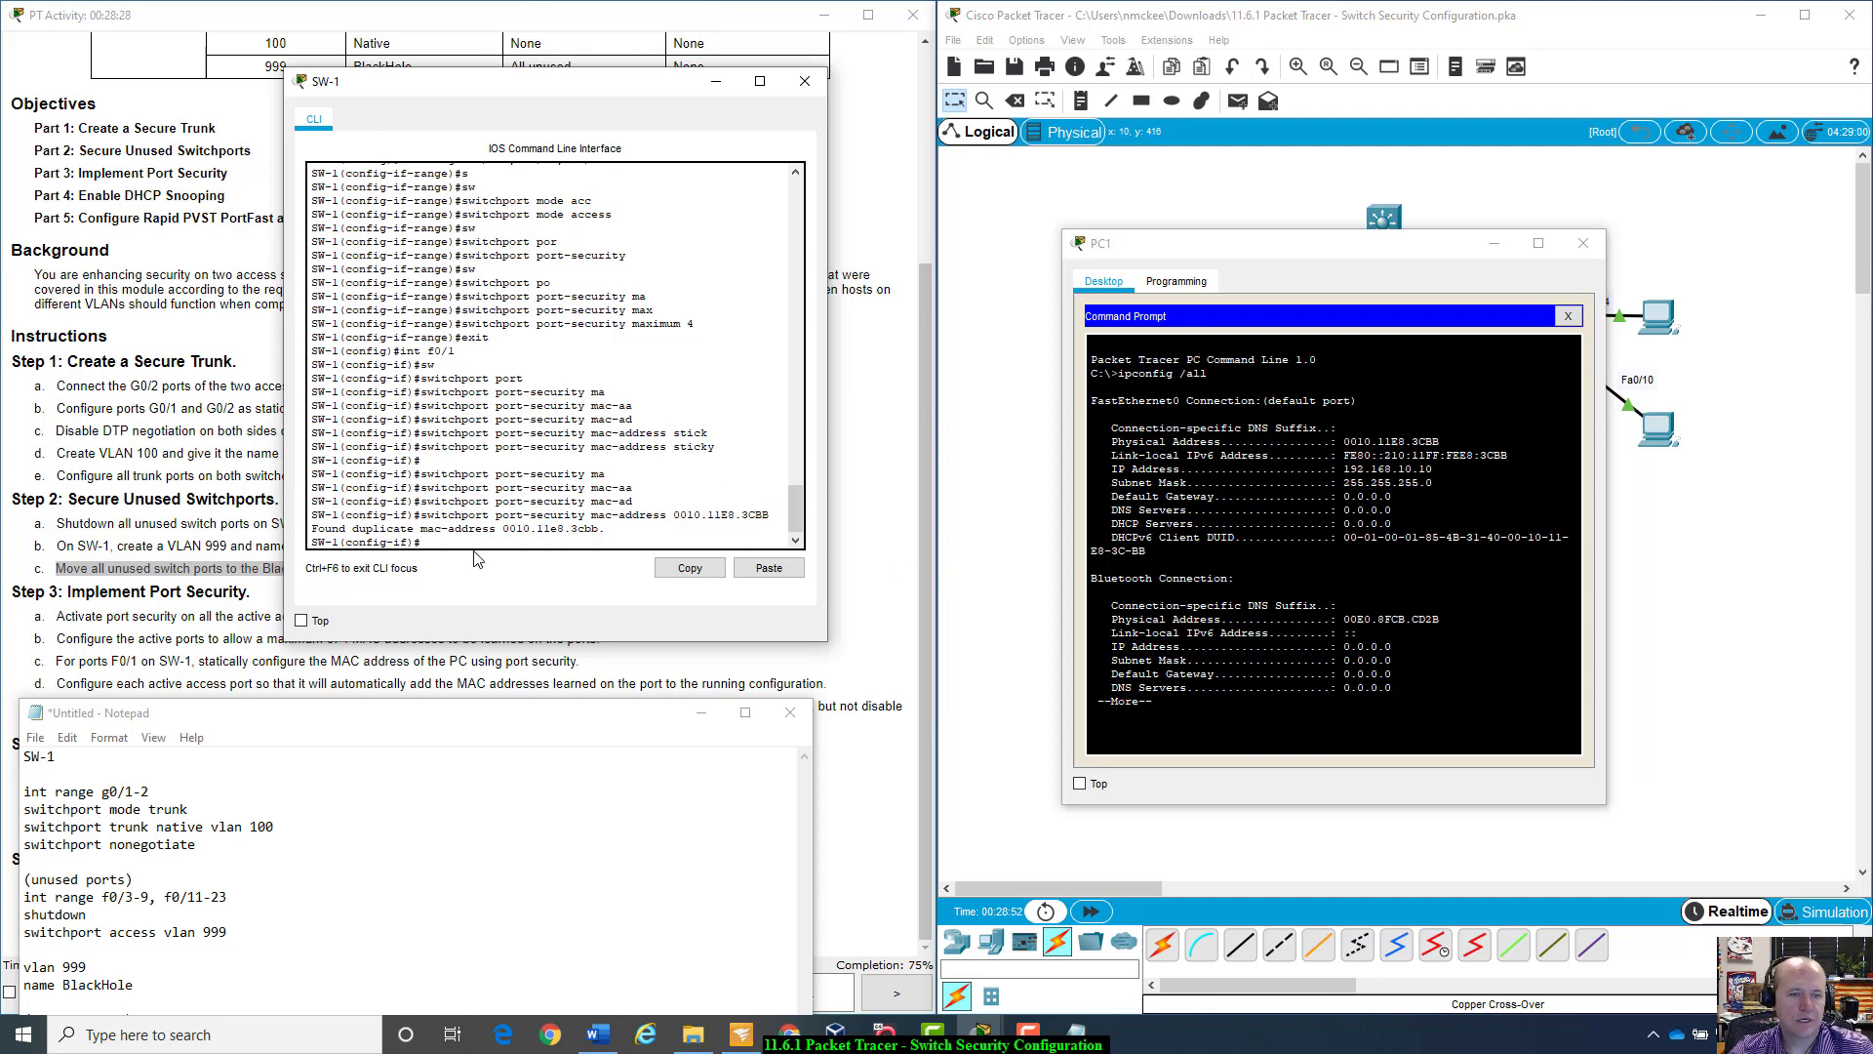
# Step: Shift the PC1 window down and move the SW-1 console off the activity instructions
pyautogui.moveTo(1477, 244); pyautogui.dragTo(1658, 345)
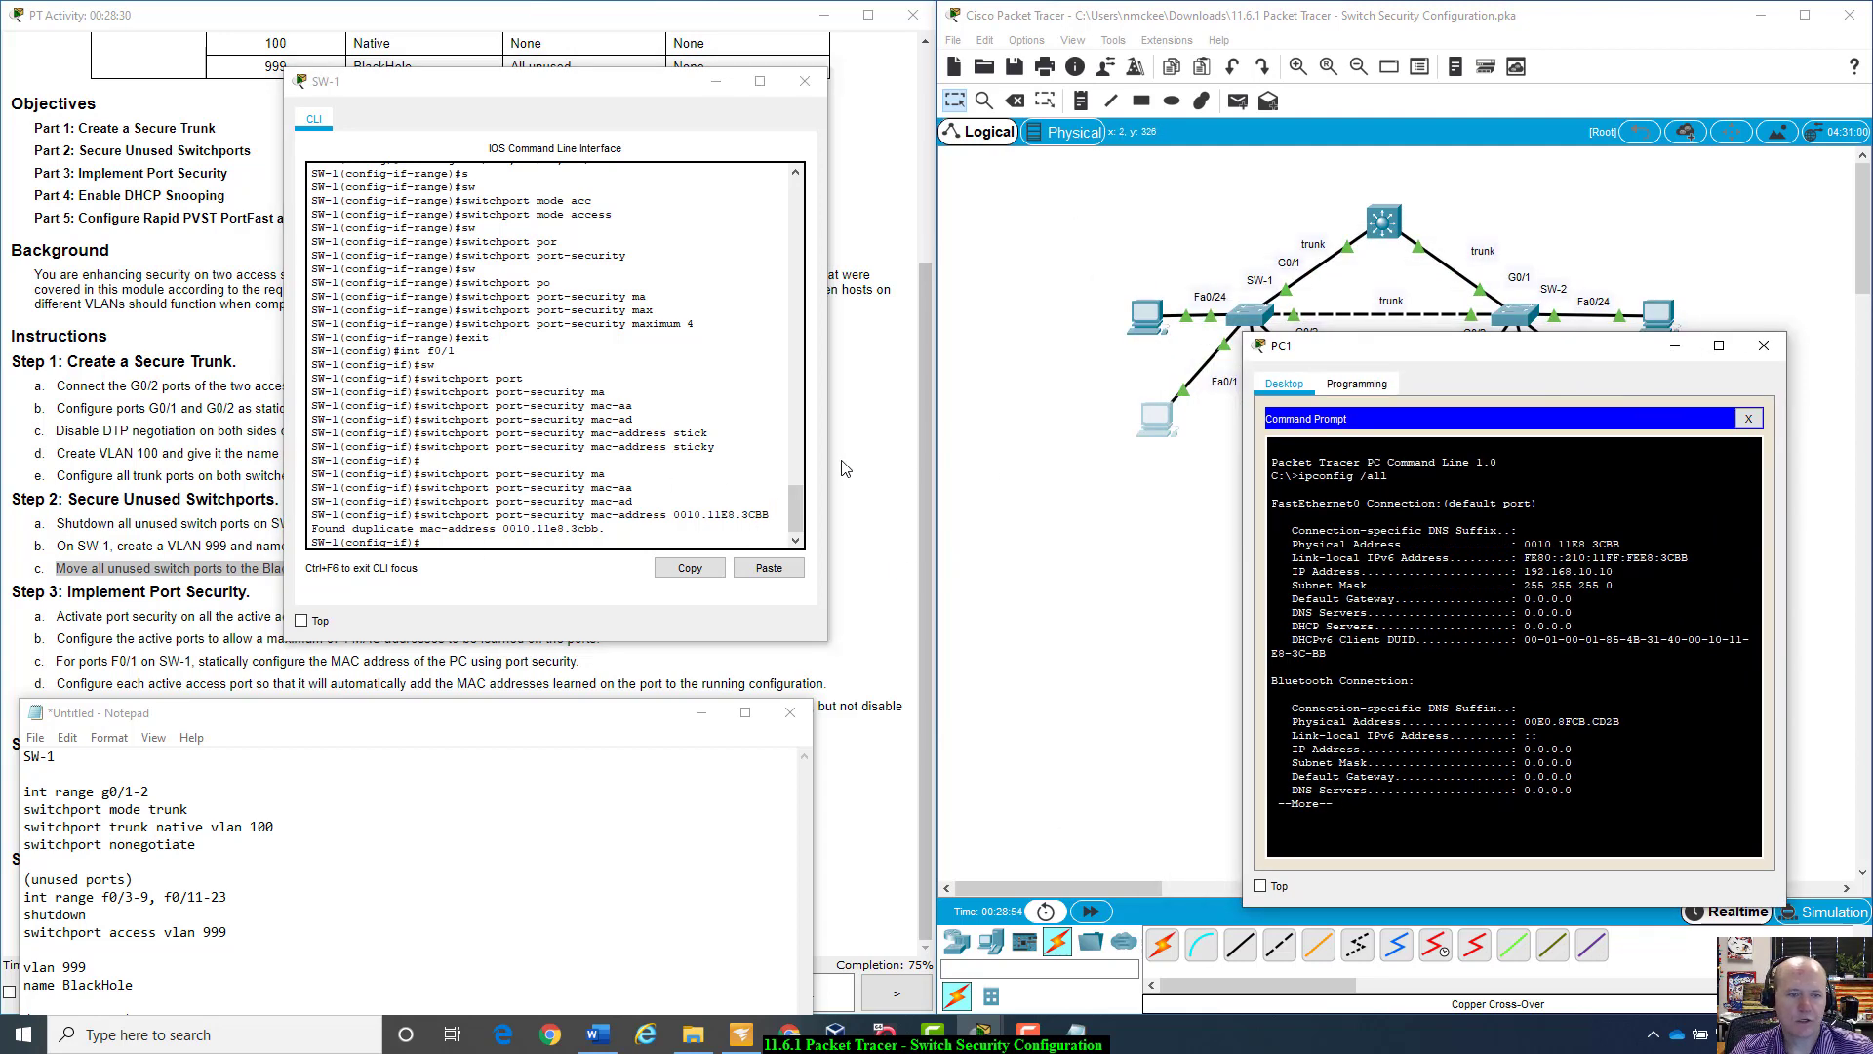
pyautogui.click(602, 121)
pyautogui.moveTo(602, 104); pyautogui.dragTo(633, 168)
pyautogui.moveTo(1648, 344); pyautogui.dragTo(1637, 379)
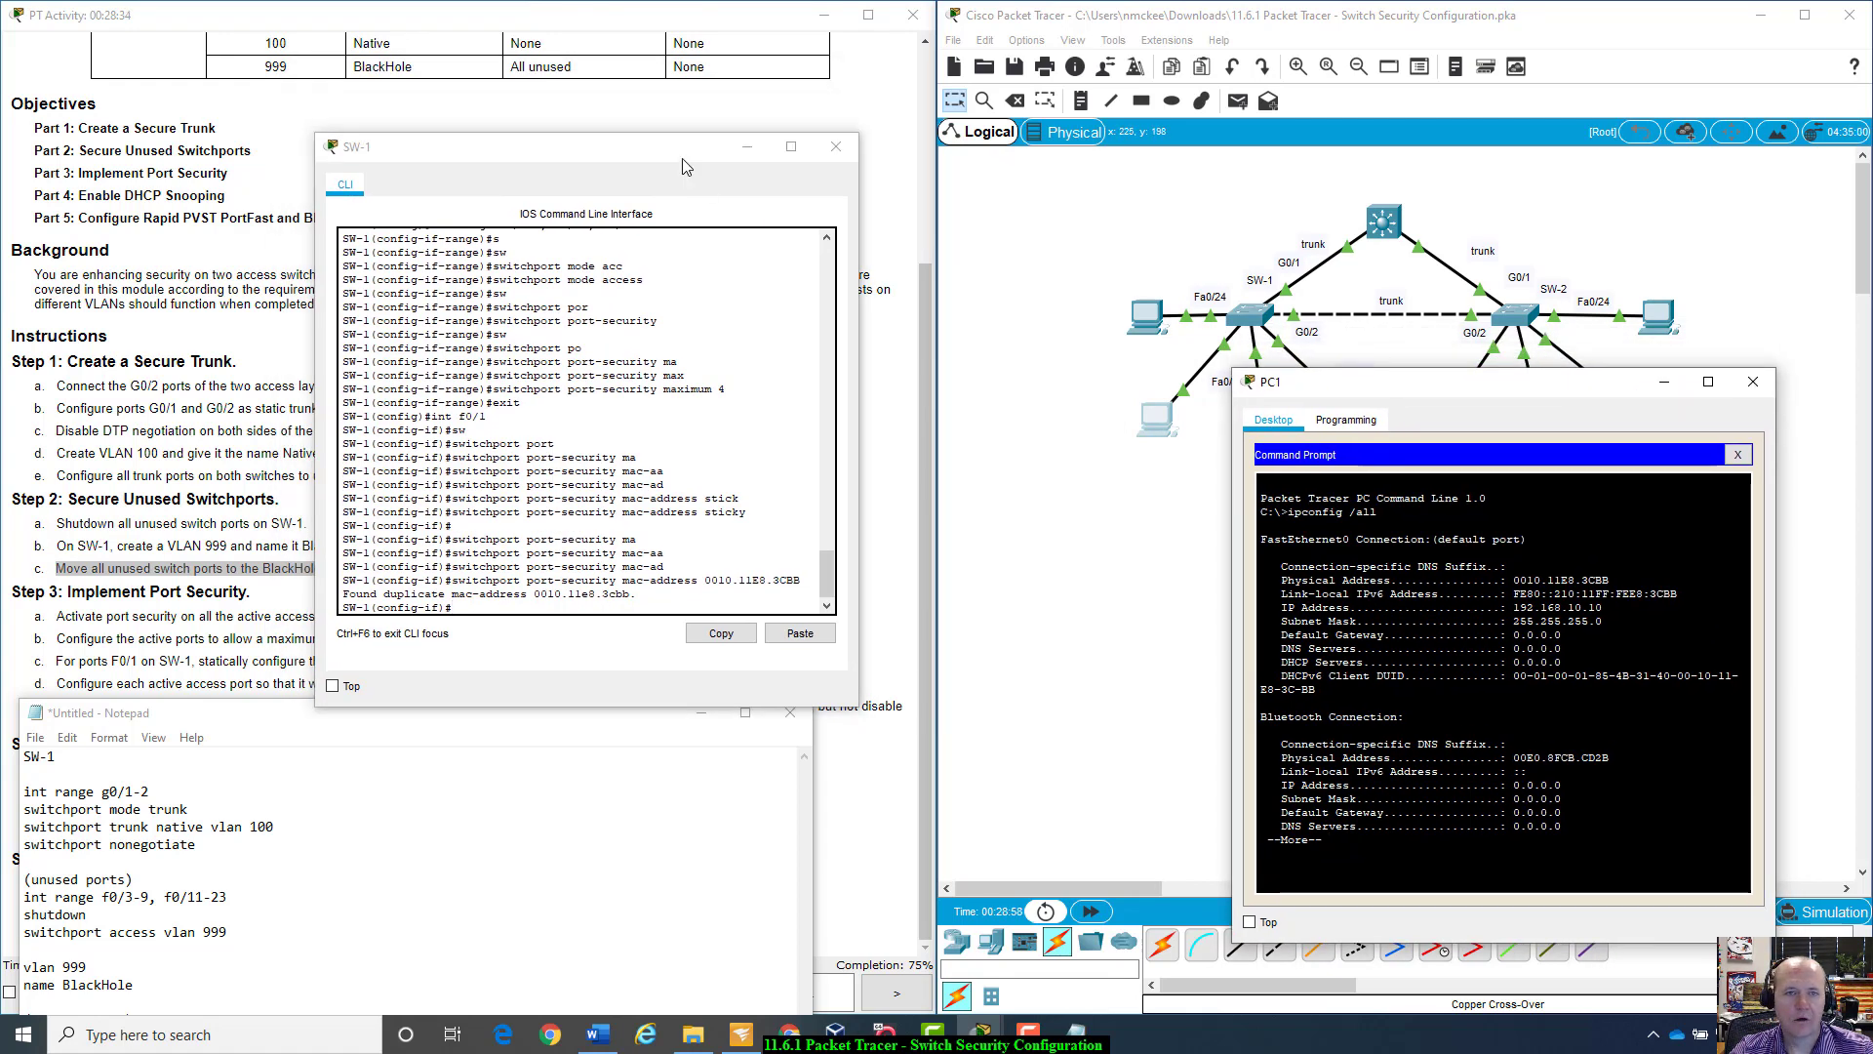
pyautogui.moveTo(683, 151); pyautogui.dragTo(1458, 187)
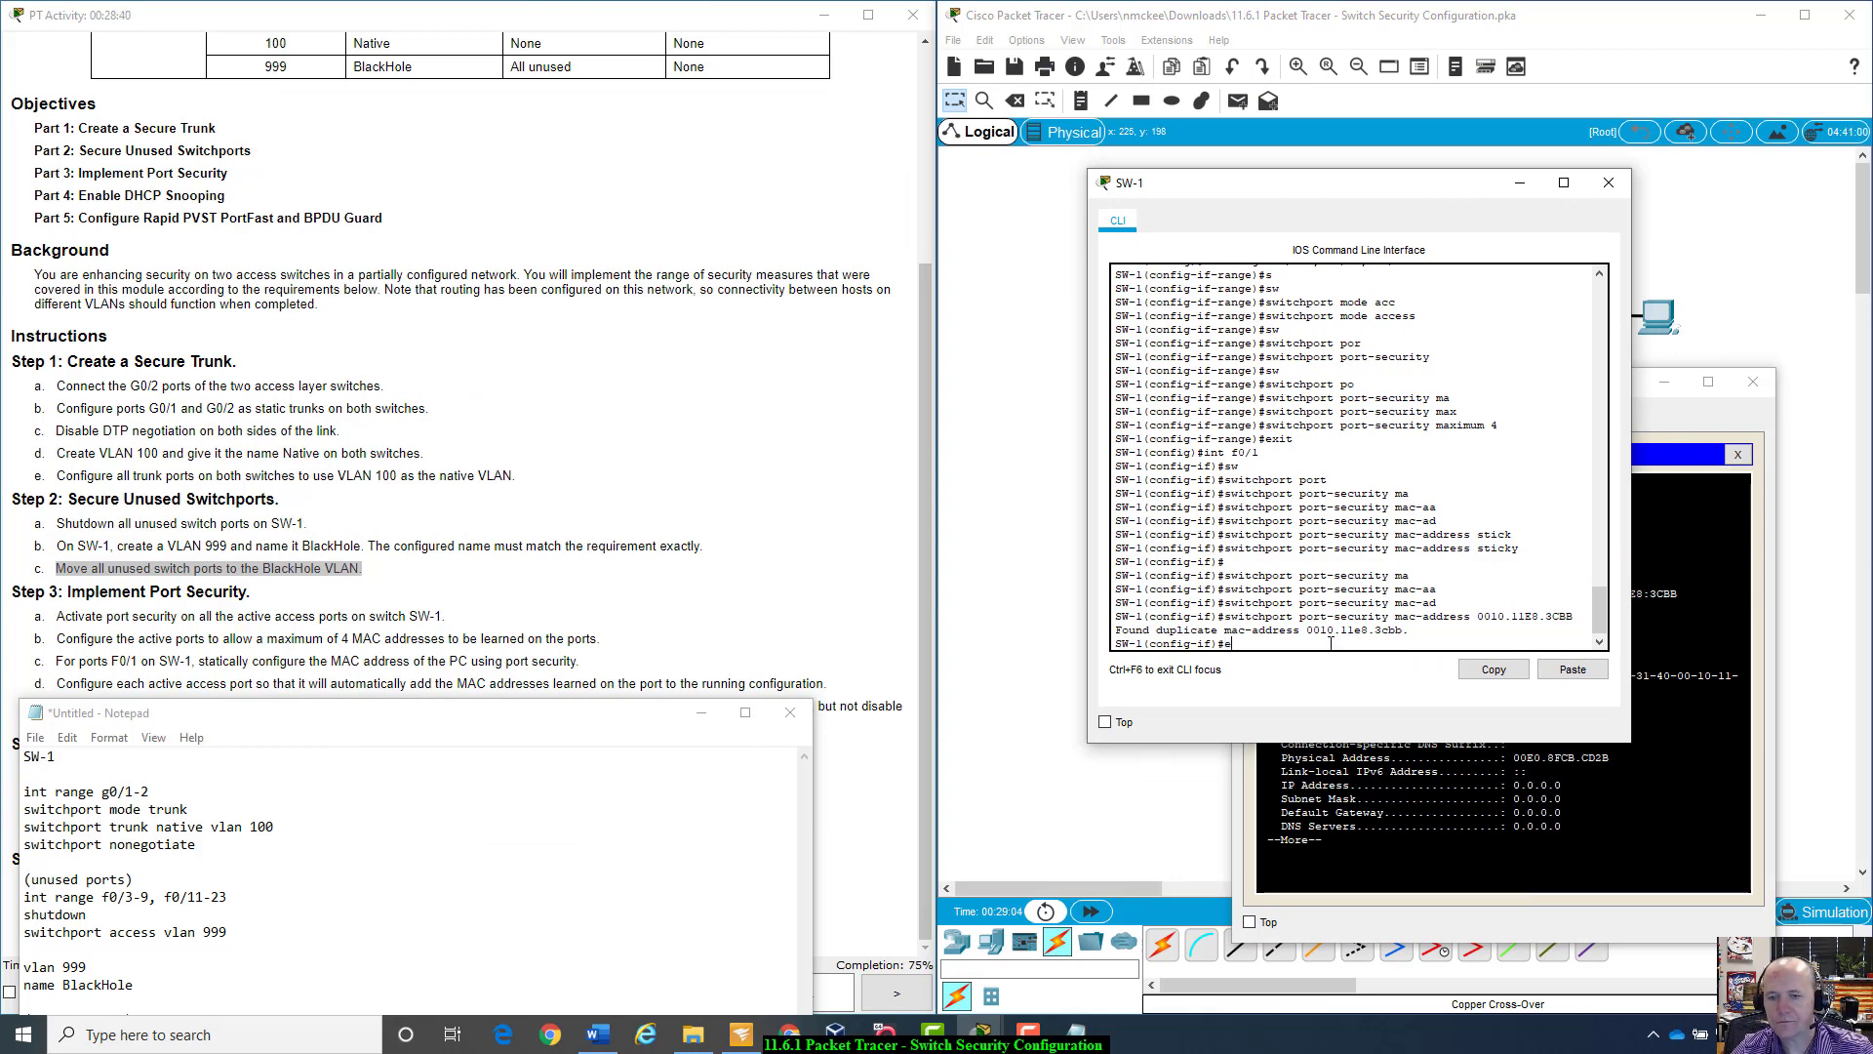
# Step: Leave configuration mode on SW-1 and display its running configuration with show run
pyautogui.write('d')
pyautogui.press('Return')
pyautogui.write('show')
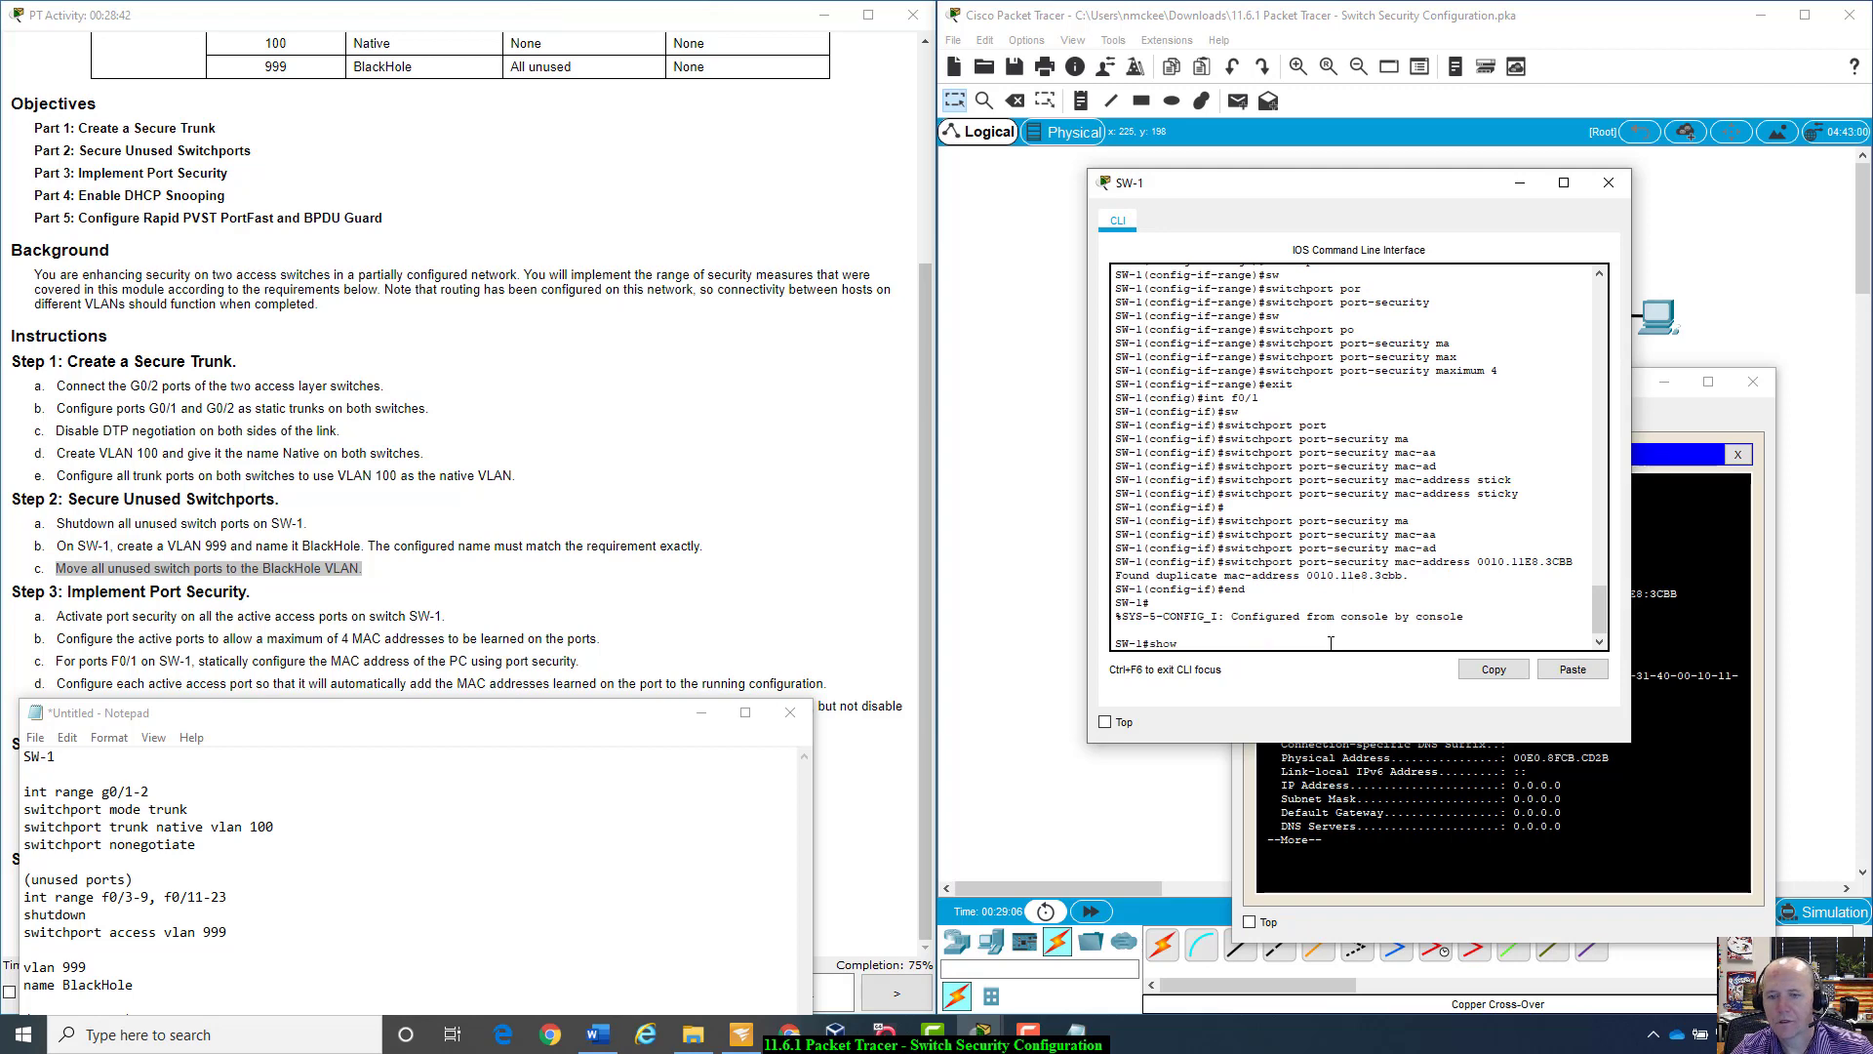
pyautogui.write(' run')
pyautogui.press('Return')
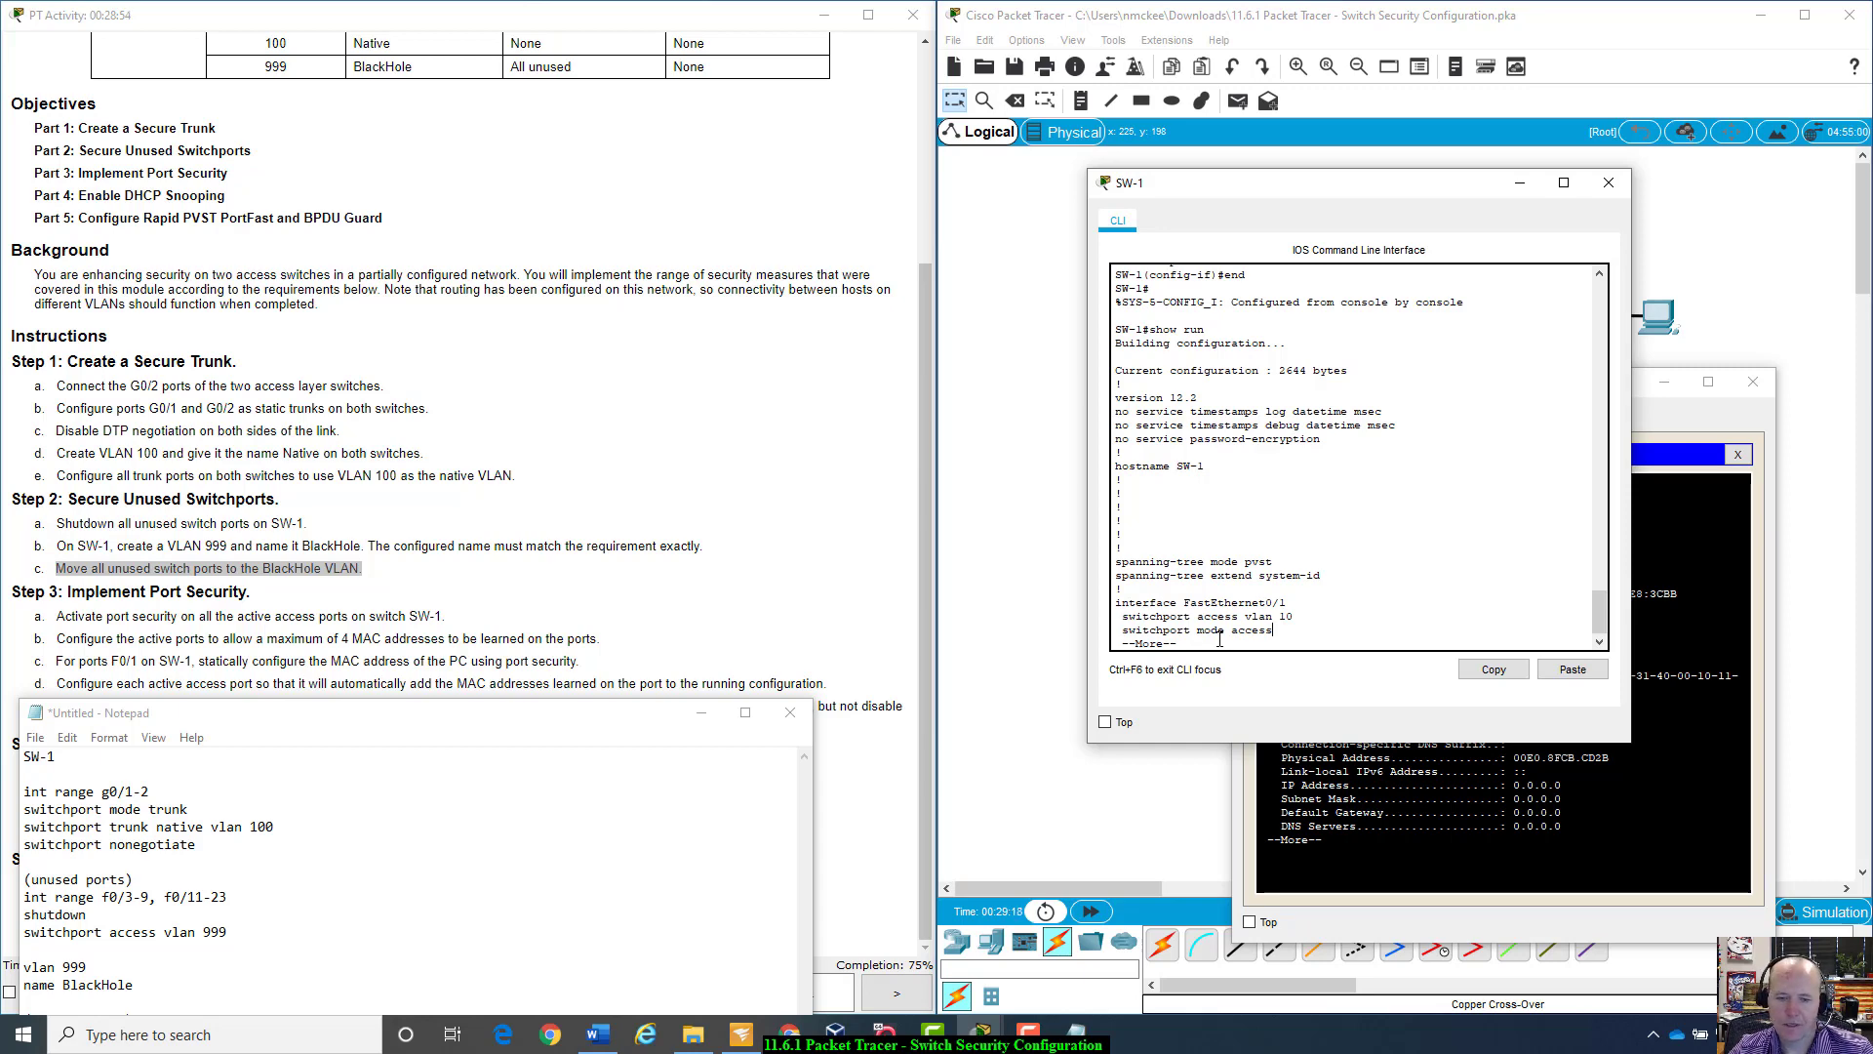
# Step: Switch to the paused Kali Linux virtual machine in VirtualBox and power it off
pyautogui.click(885, 1030)
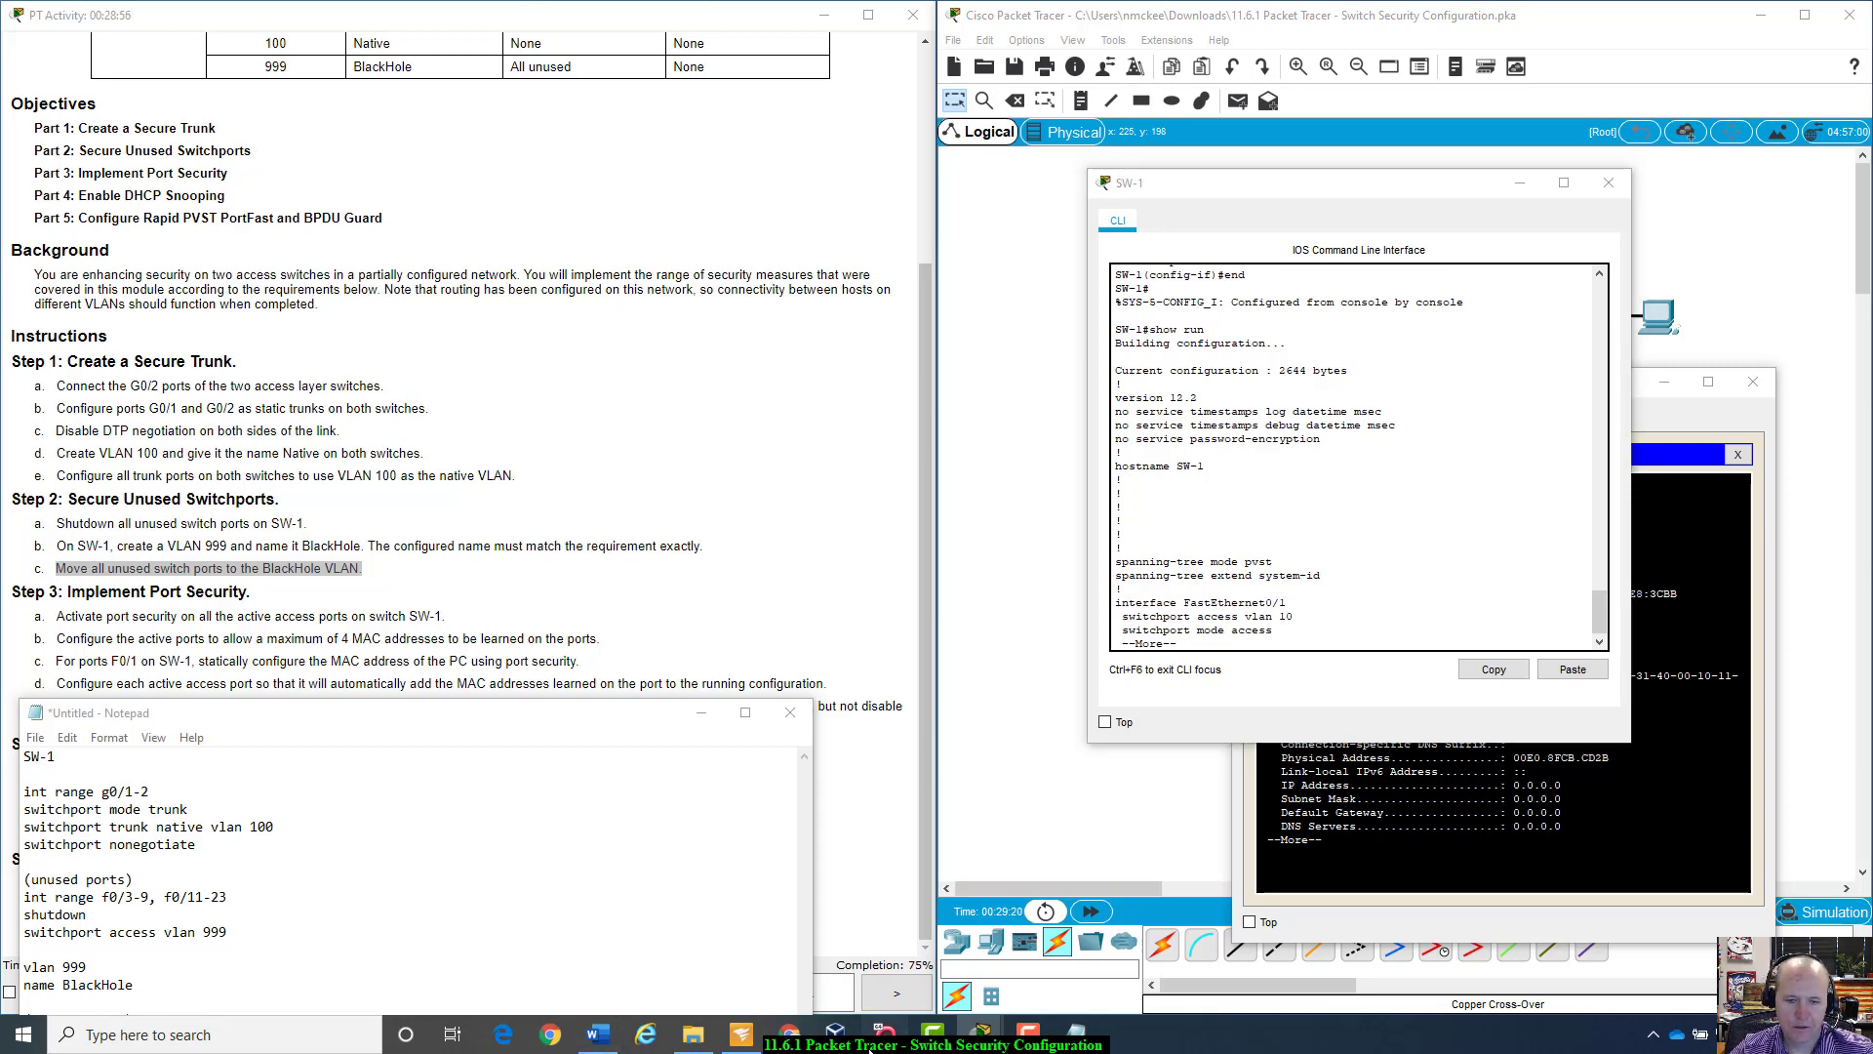
pyautogui.click(1747, 173)
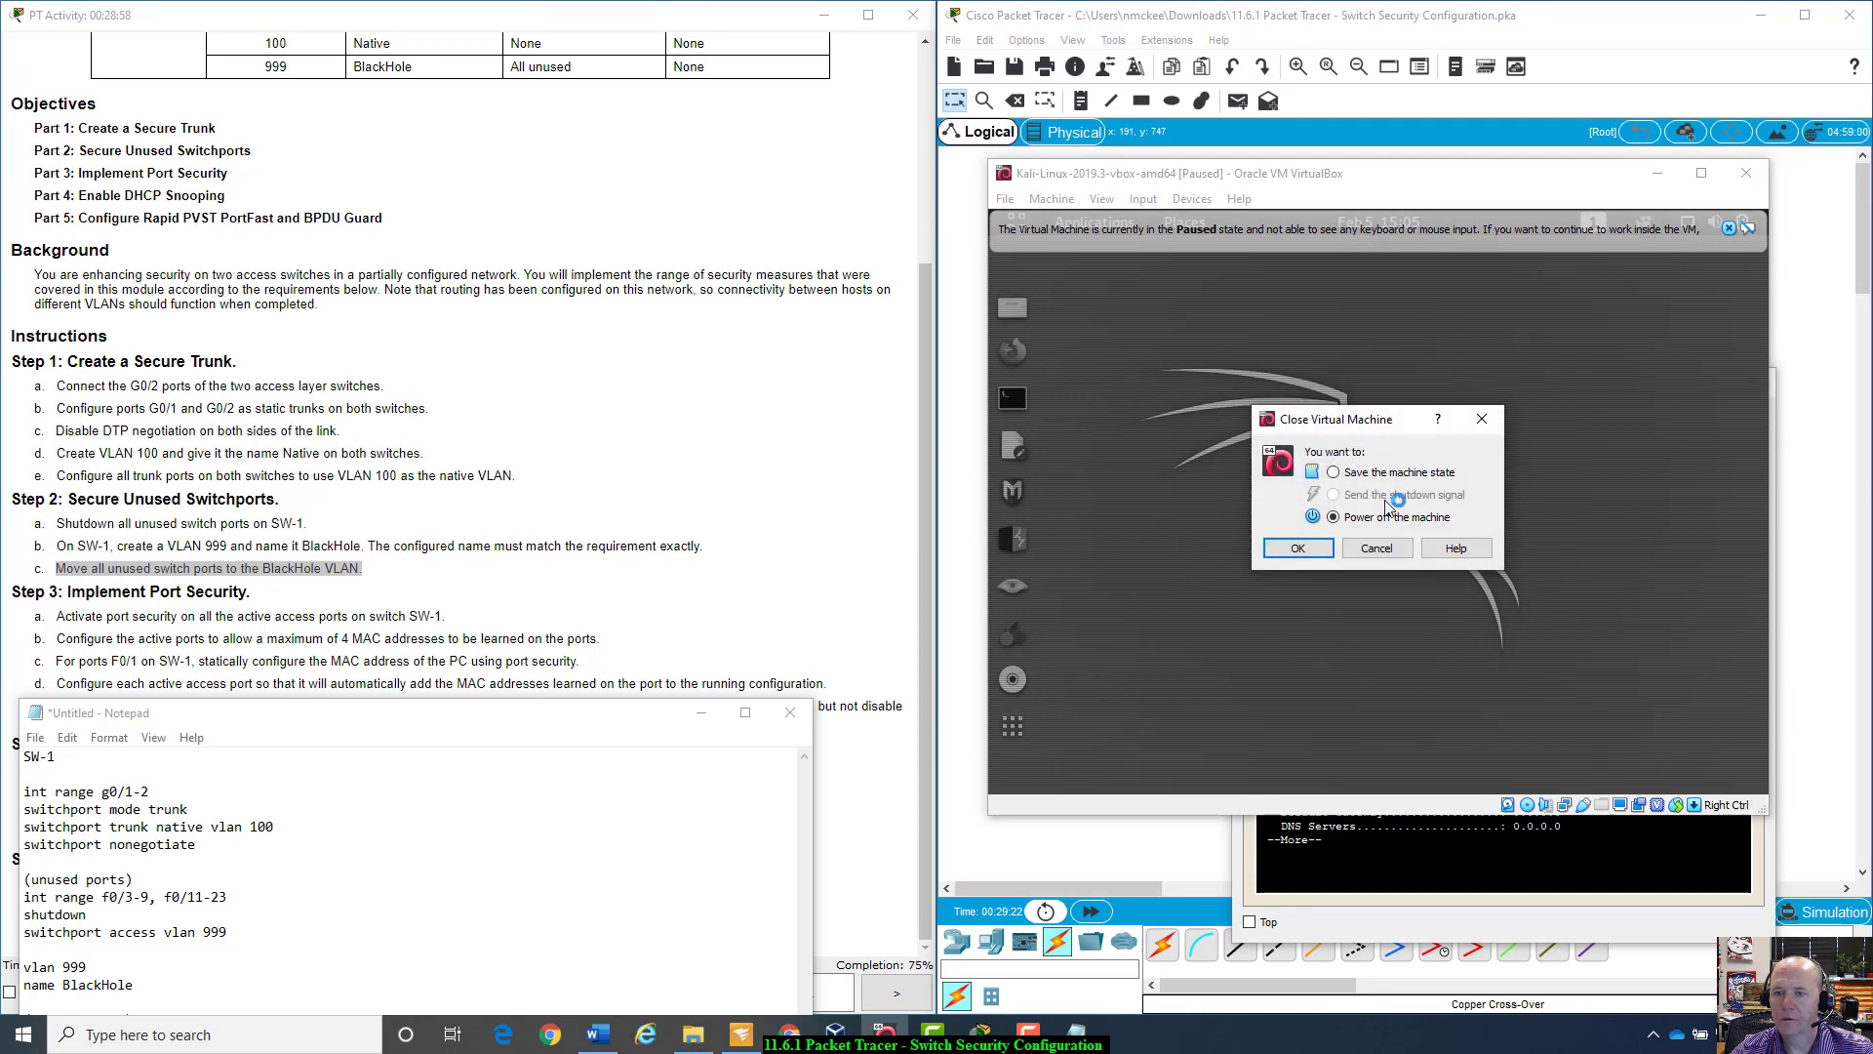
pyautogui.click(1325, 548)
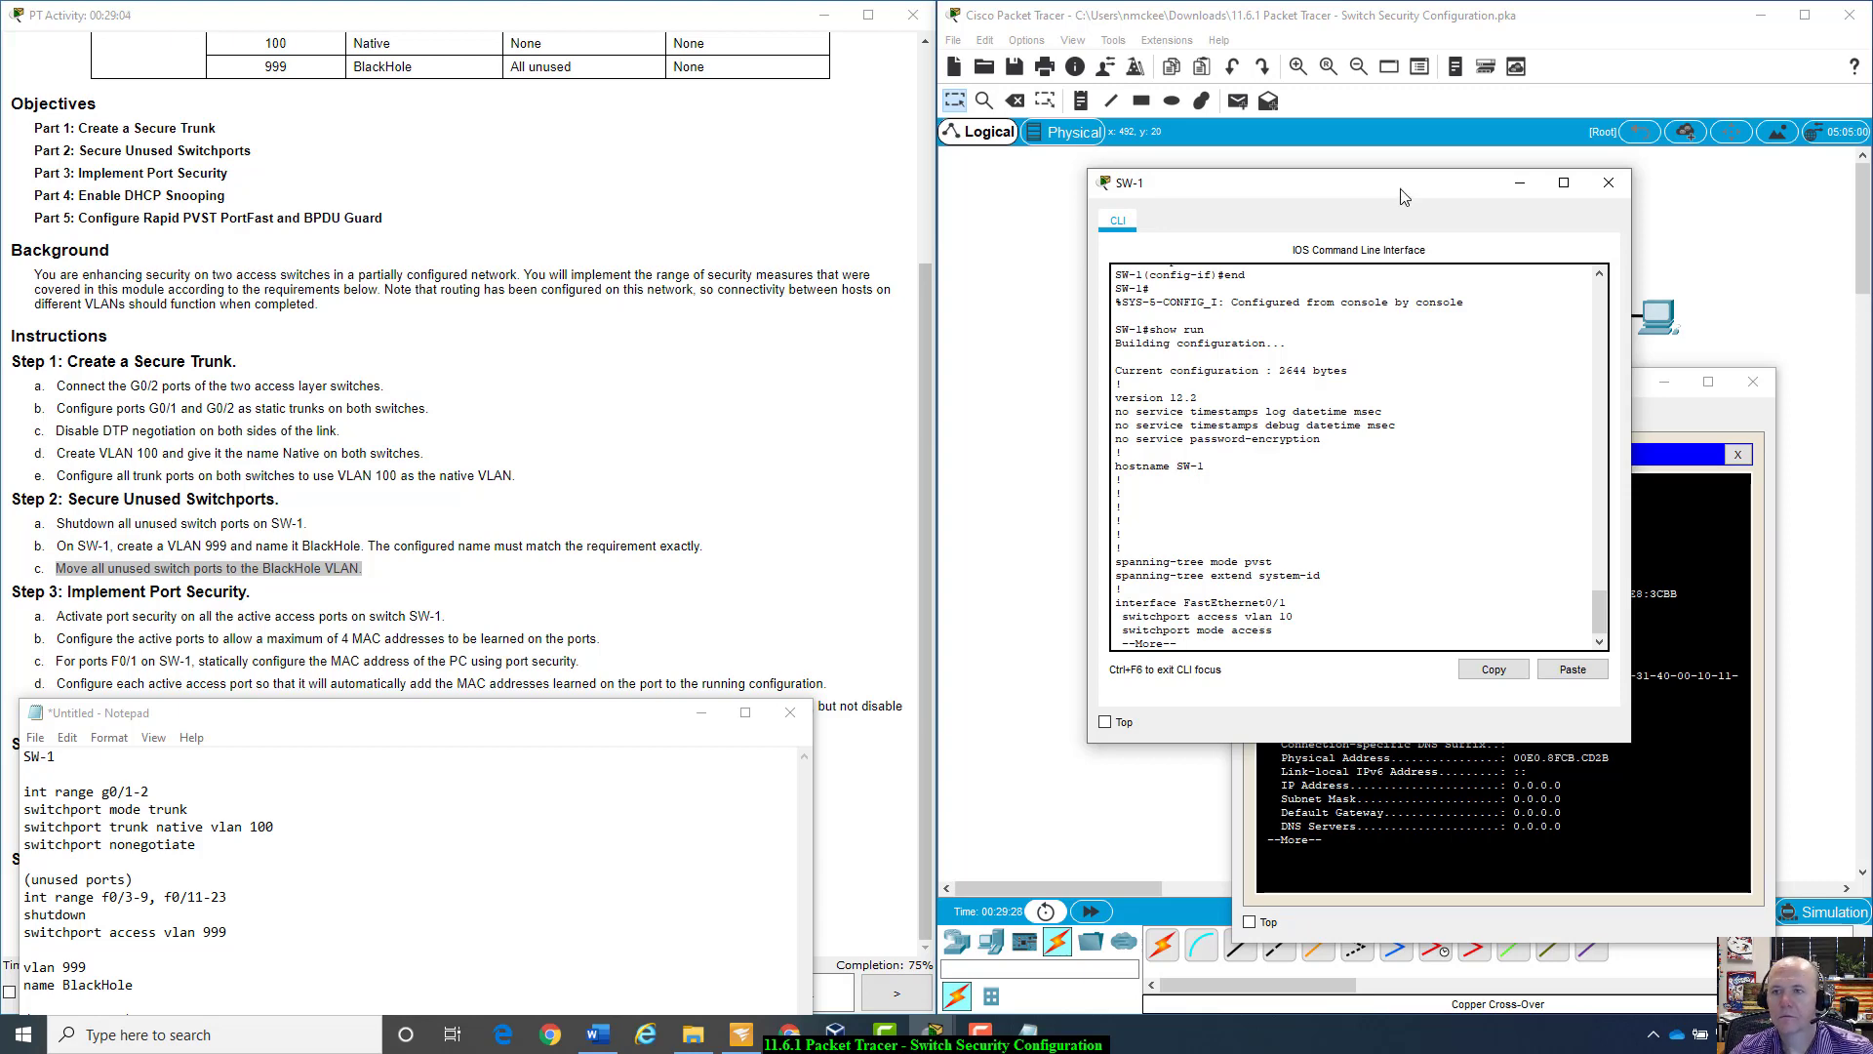
# Step: Continue through SW-1's running configuration and examine the port-security settings of FastEthernet0/1 and FastEthernet0/2
pyautogui.moveTo(1404, 196); pyautogui.dragTo(1418, 200)
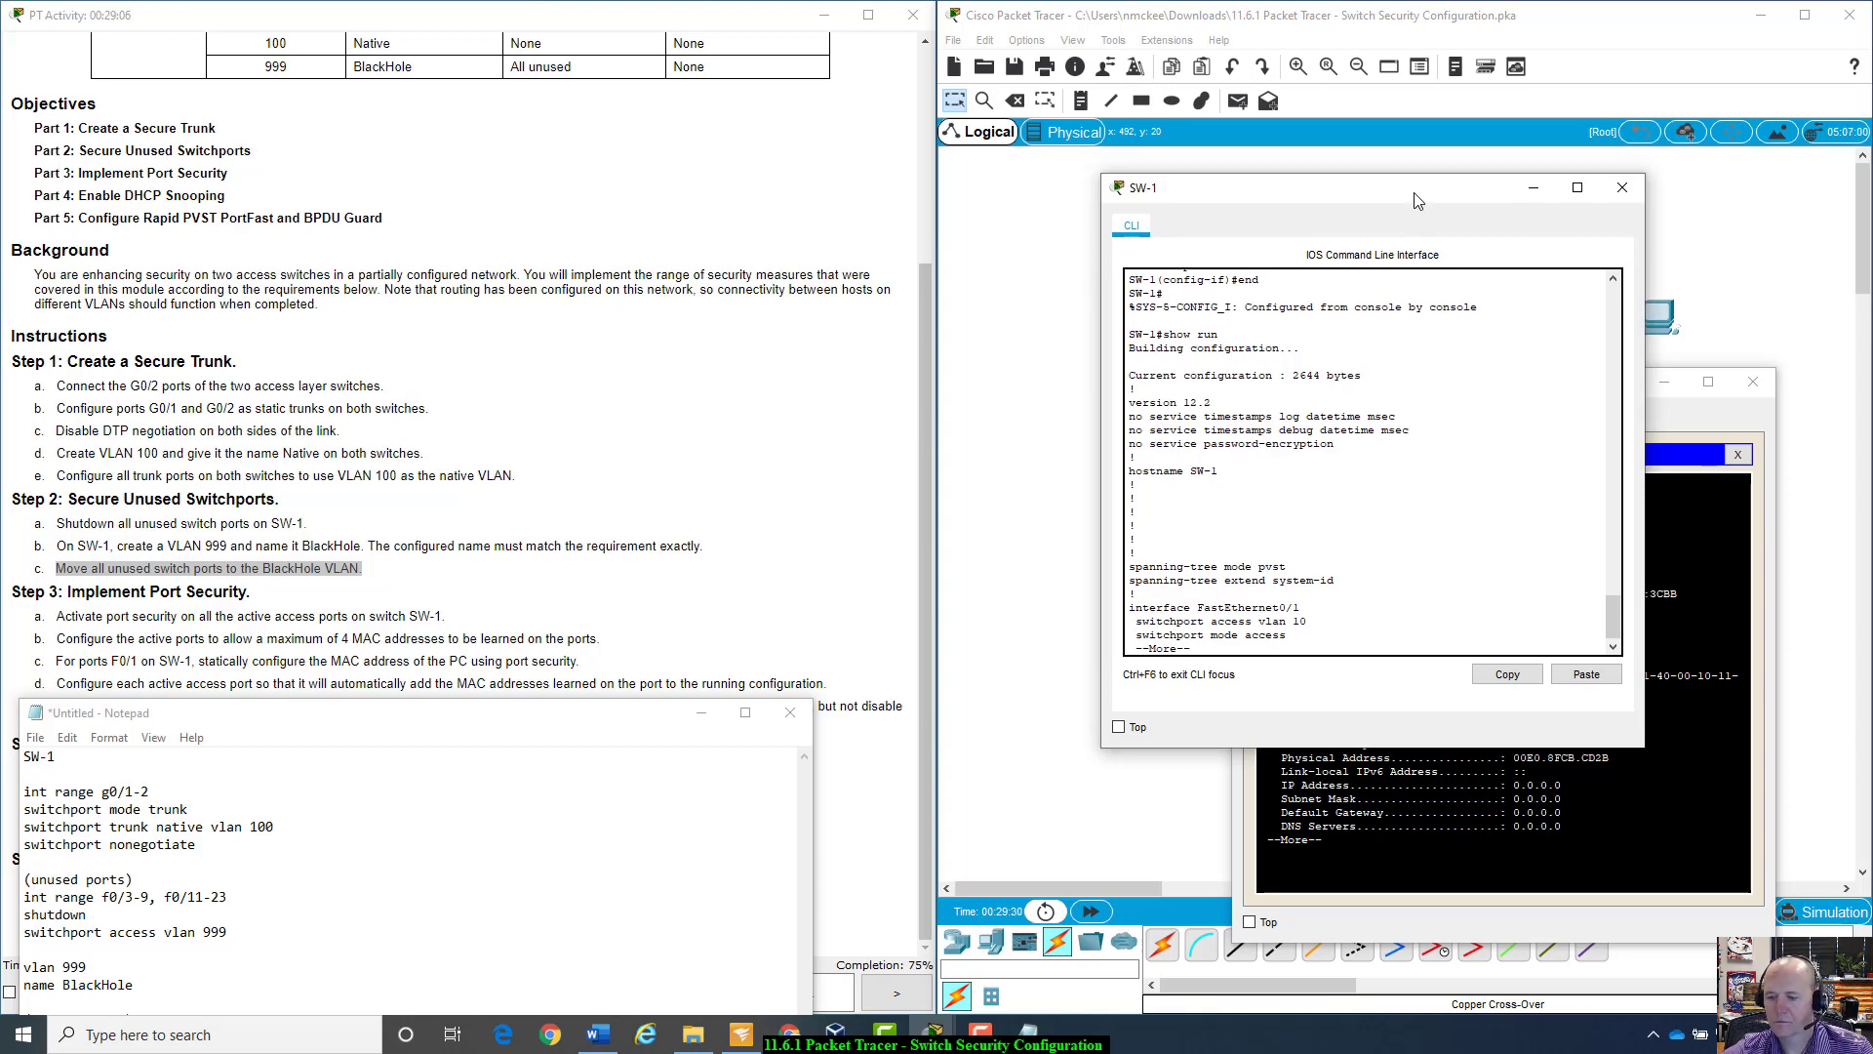
pyautogui.press('space')
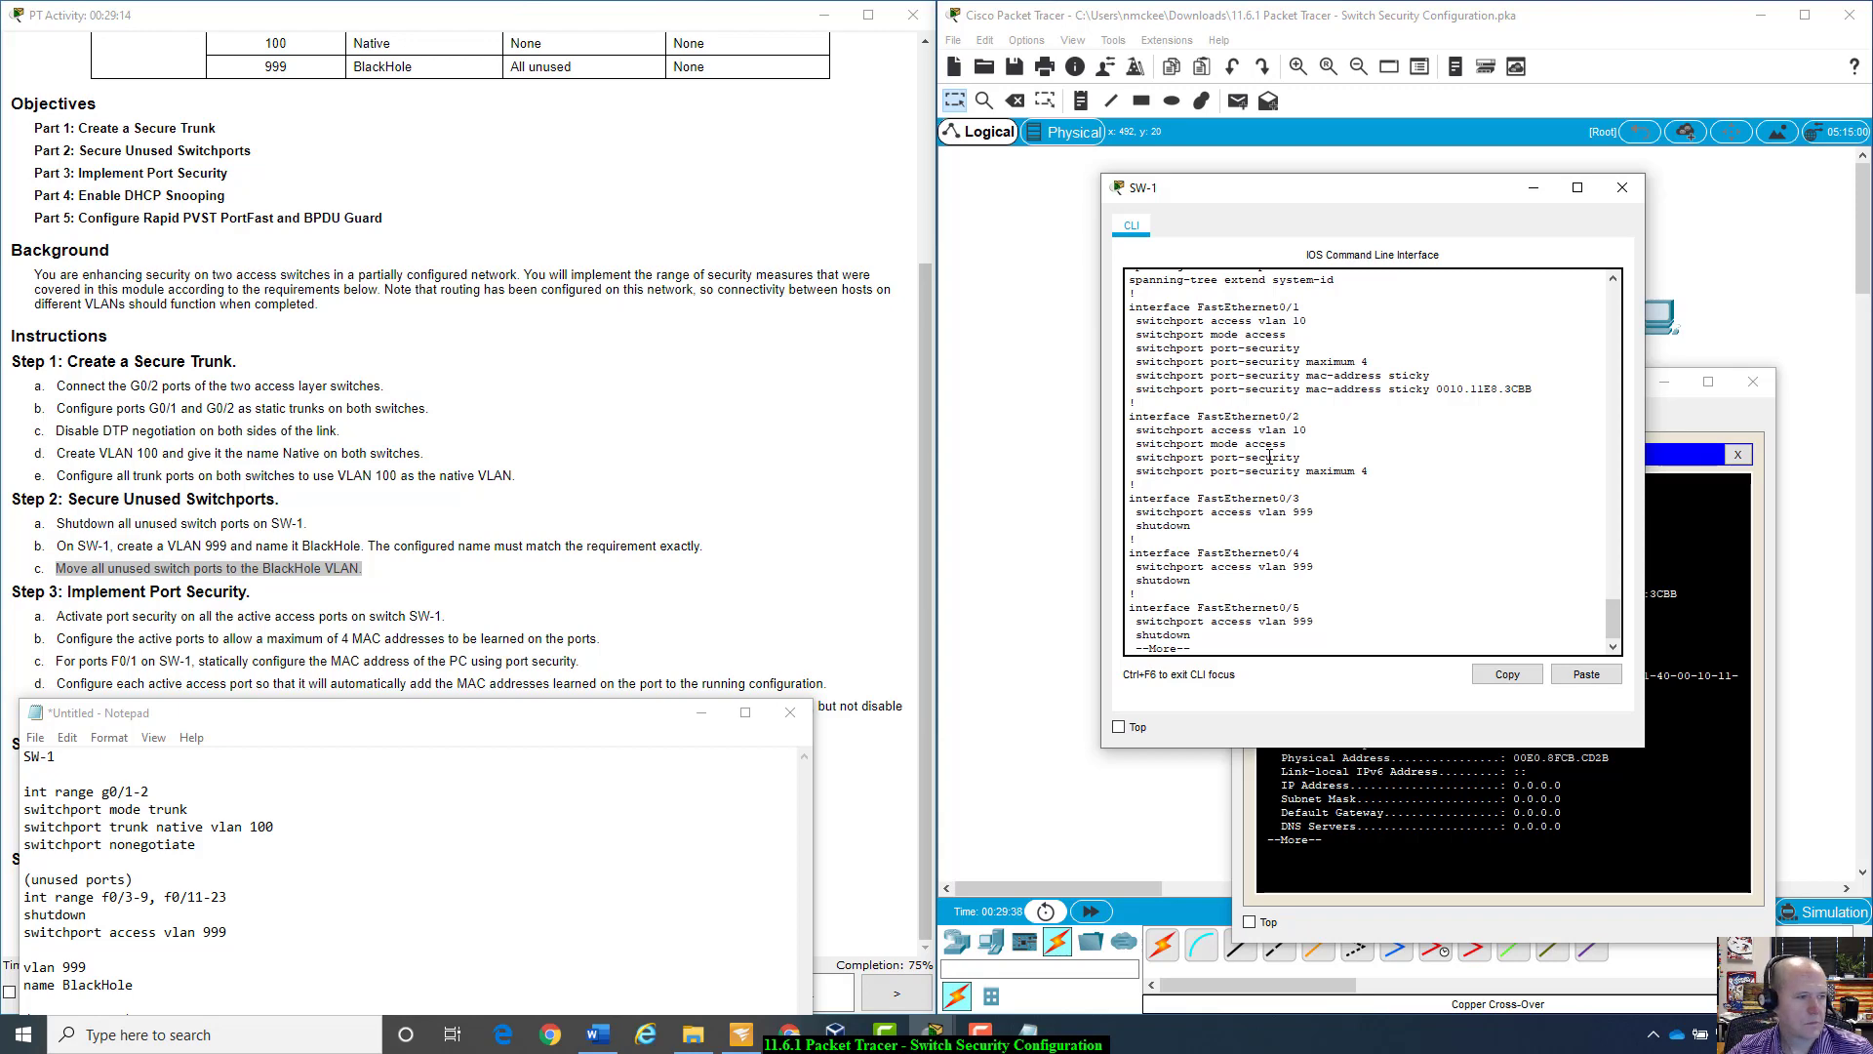
pyautogui.scroll(1, 1318, 392)
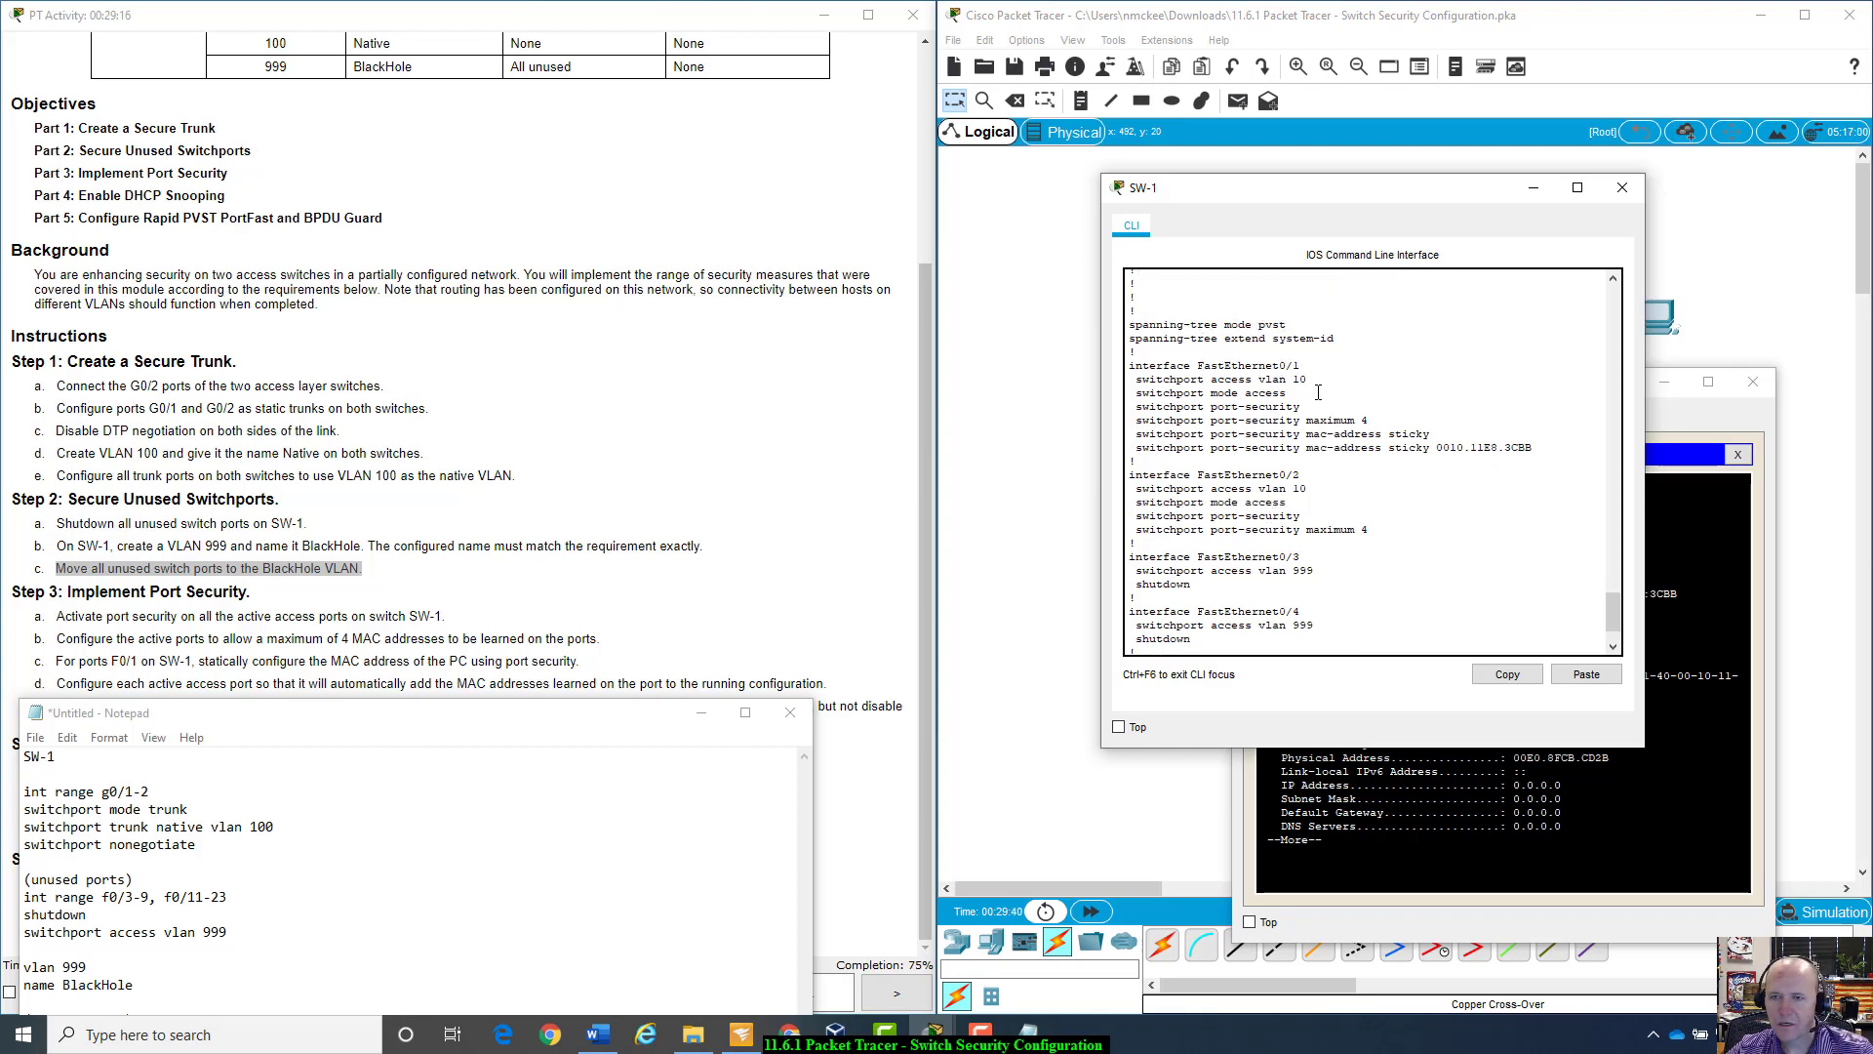
pyautogui.moveTo(1391, 452)
pyautogui.mouseDown()
pyautogui.moveTo(1539, 451)
pyautogui.moveTo(1163, 453)
pyautogui.moveTo(1383, 450)
pyautogui.mouseUp()
pyautogui.click(1383, 449)
pyautogui.scroll(-2, 1328, 444)
pyautogui.scroll(1, 1326, 445)
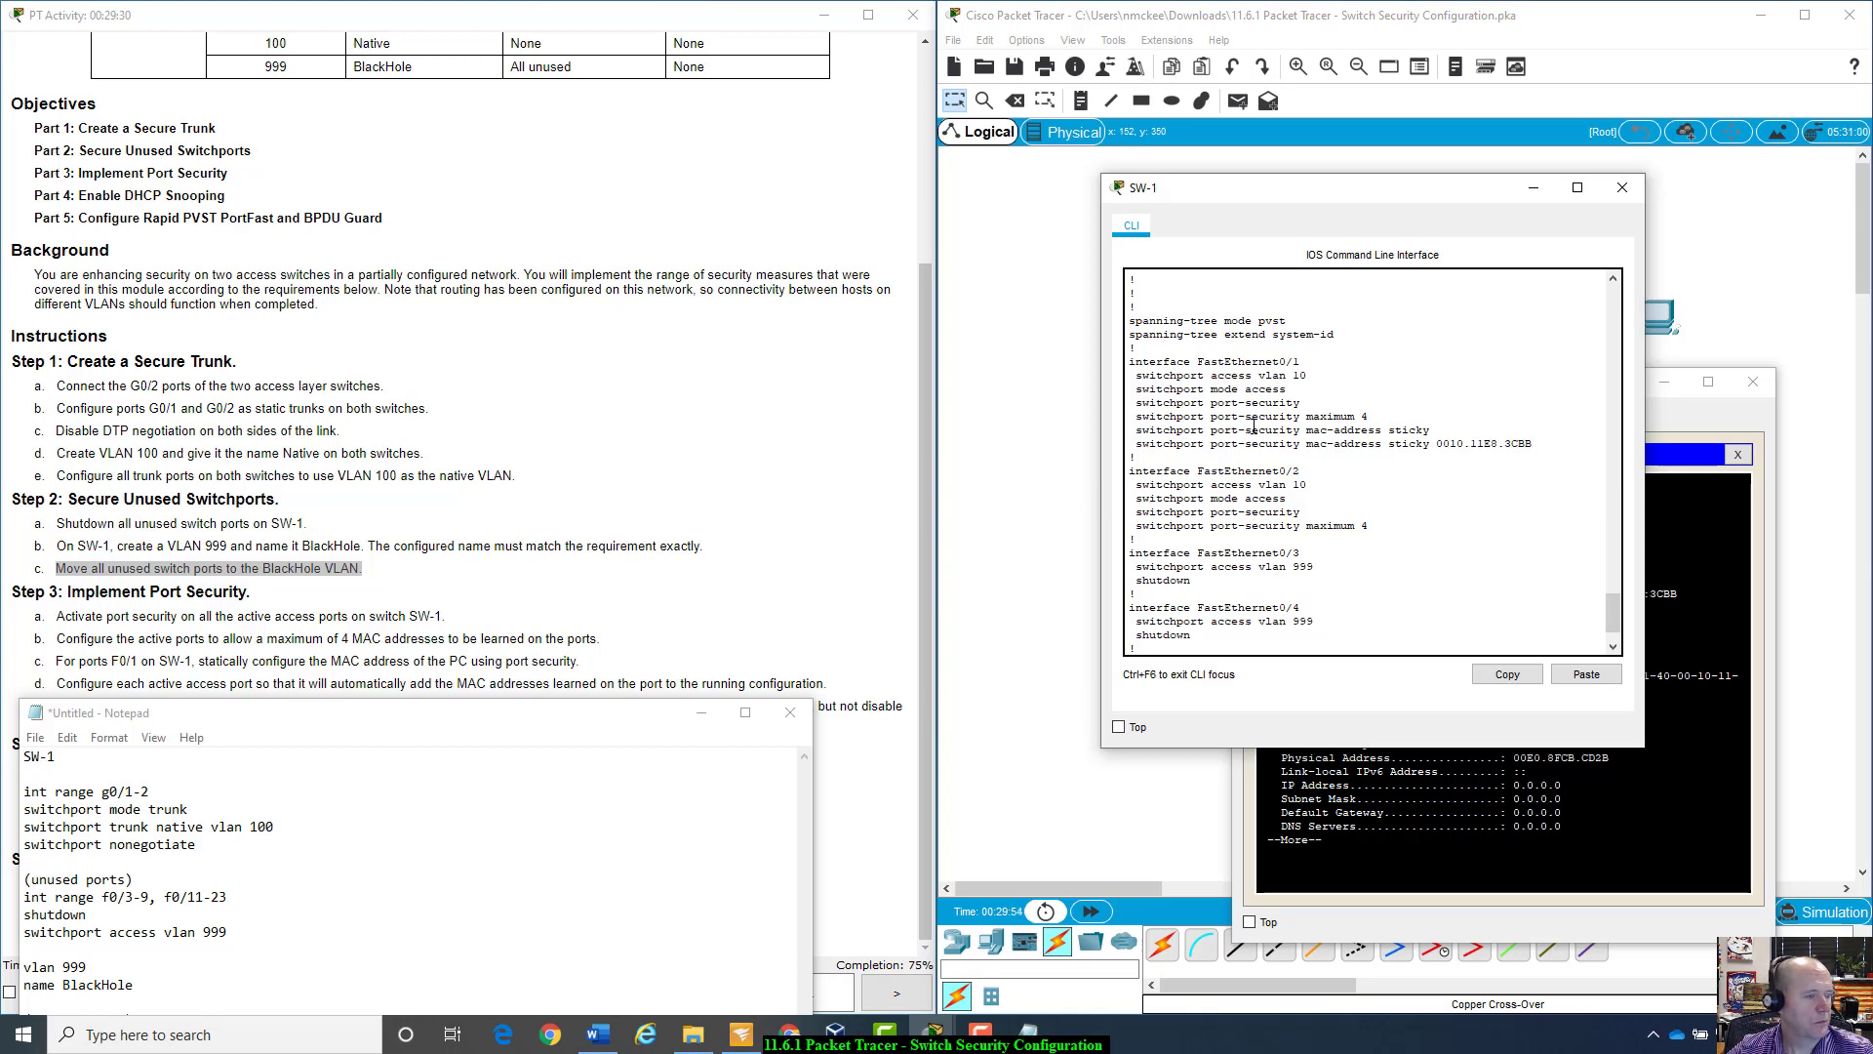
pyautogui.scroll(-2, 1299, 614)
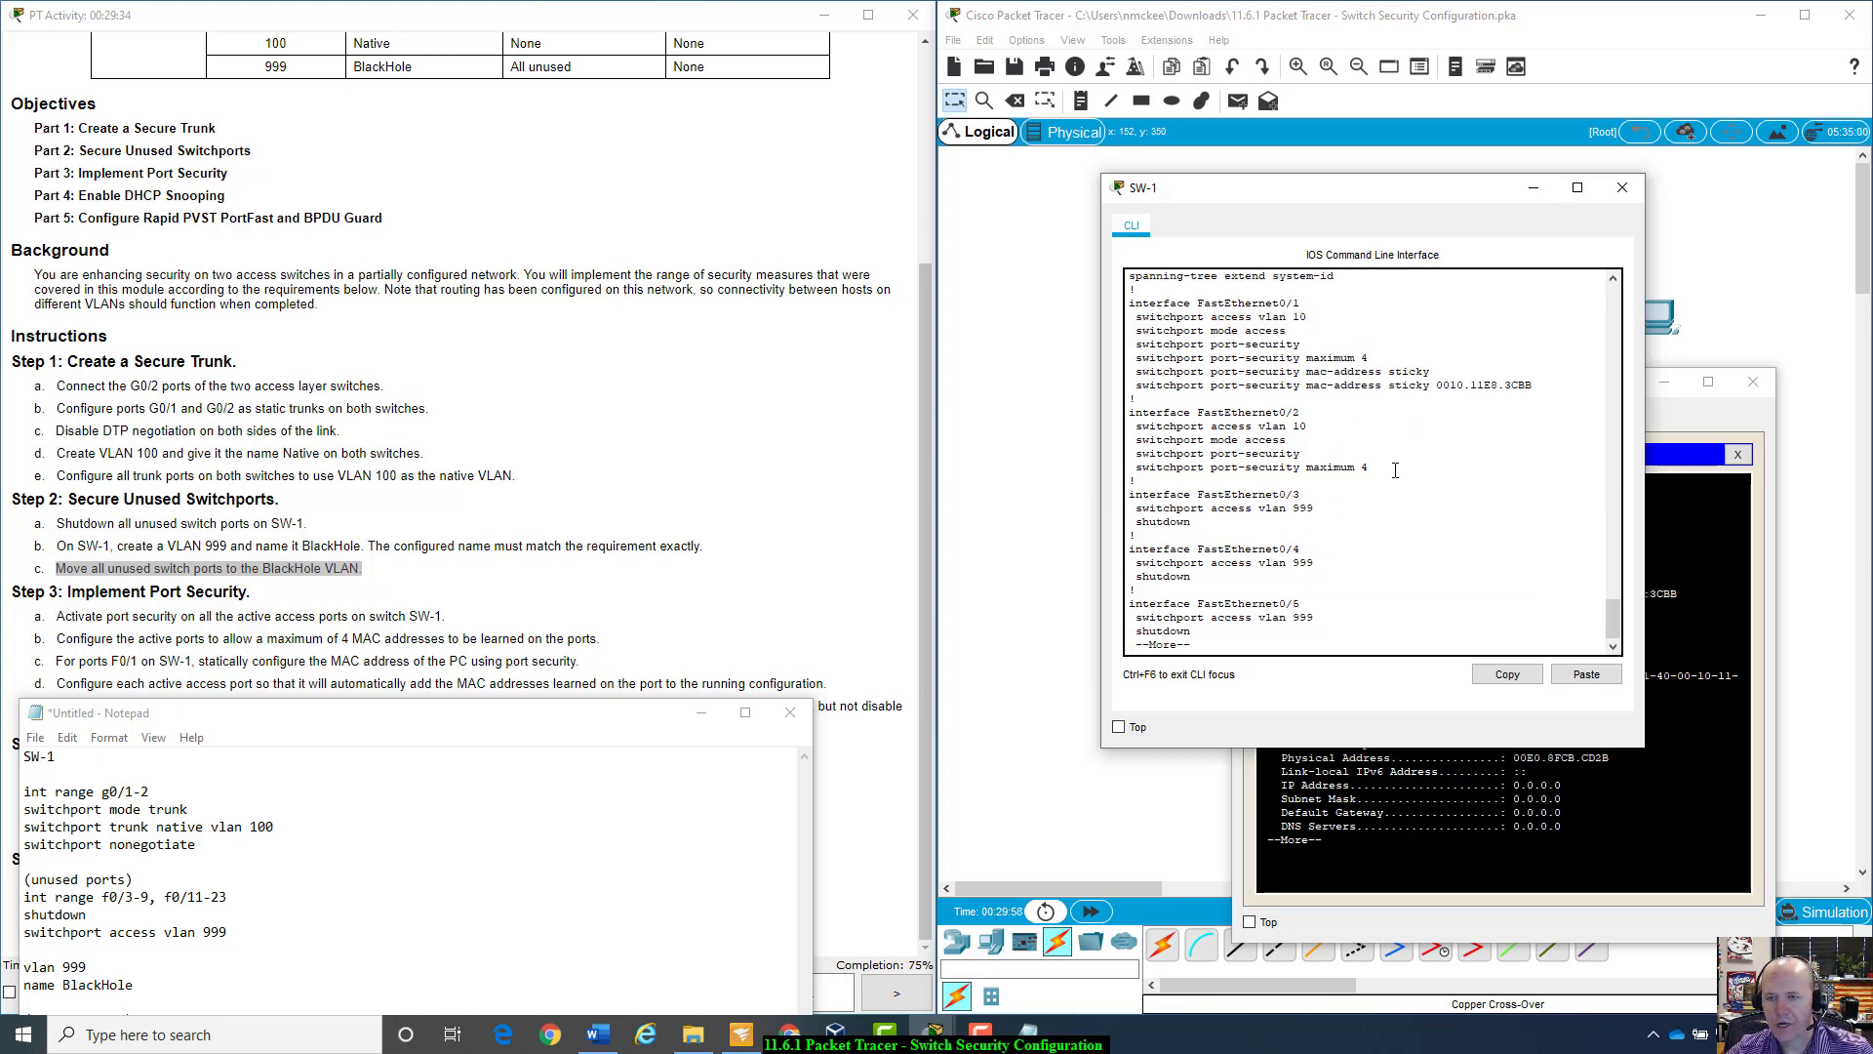
# Step: Examine the port-security settings in SW-1's running configuration for FastEthernet0/1, FastEthernet0/2 and FastEthernet0/24, paging on to the Gigabit trunk ports
pyautogui.moveTo(1396, 470); pyautogui.dragTo(1136, 468)
pyautogui.click(1383, 357)
pyautogui.moveTo(1382, 357); pyautogui.dragTo(1136, 342)
pyautogui.click(1289, 597)
pyautogui.press('space')
pyautogui.press('space')
pyautogui.press('space')
pyautogui.press('space')
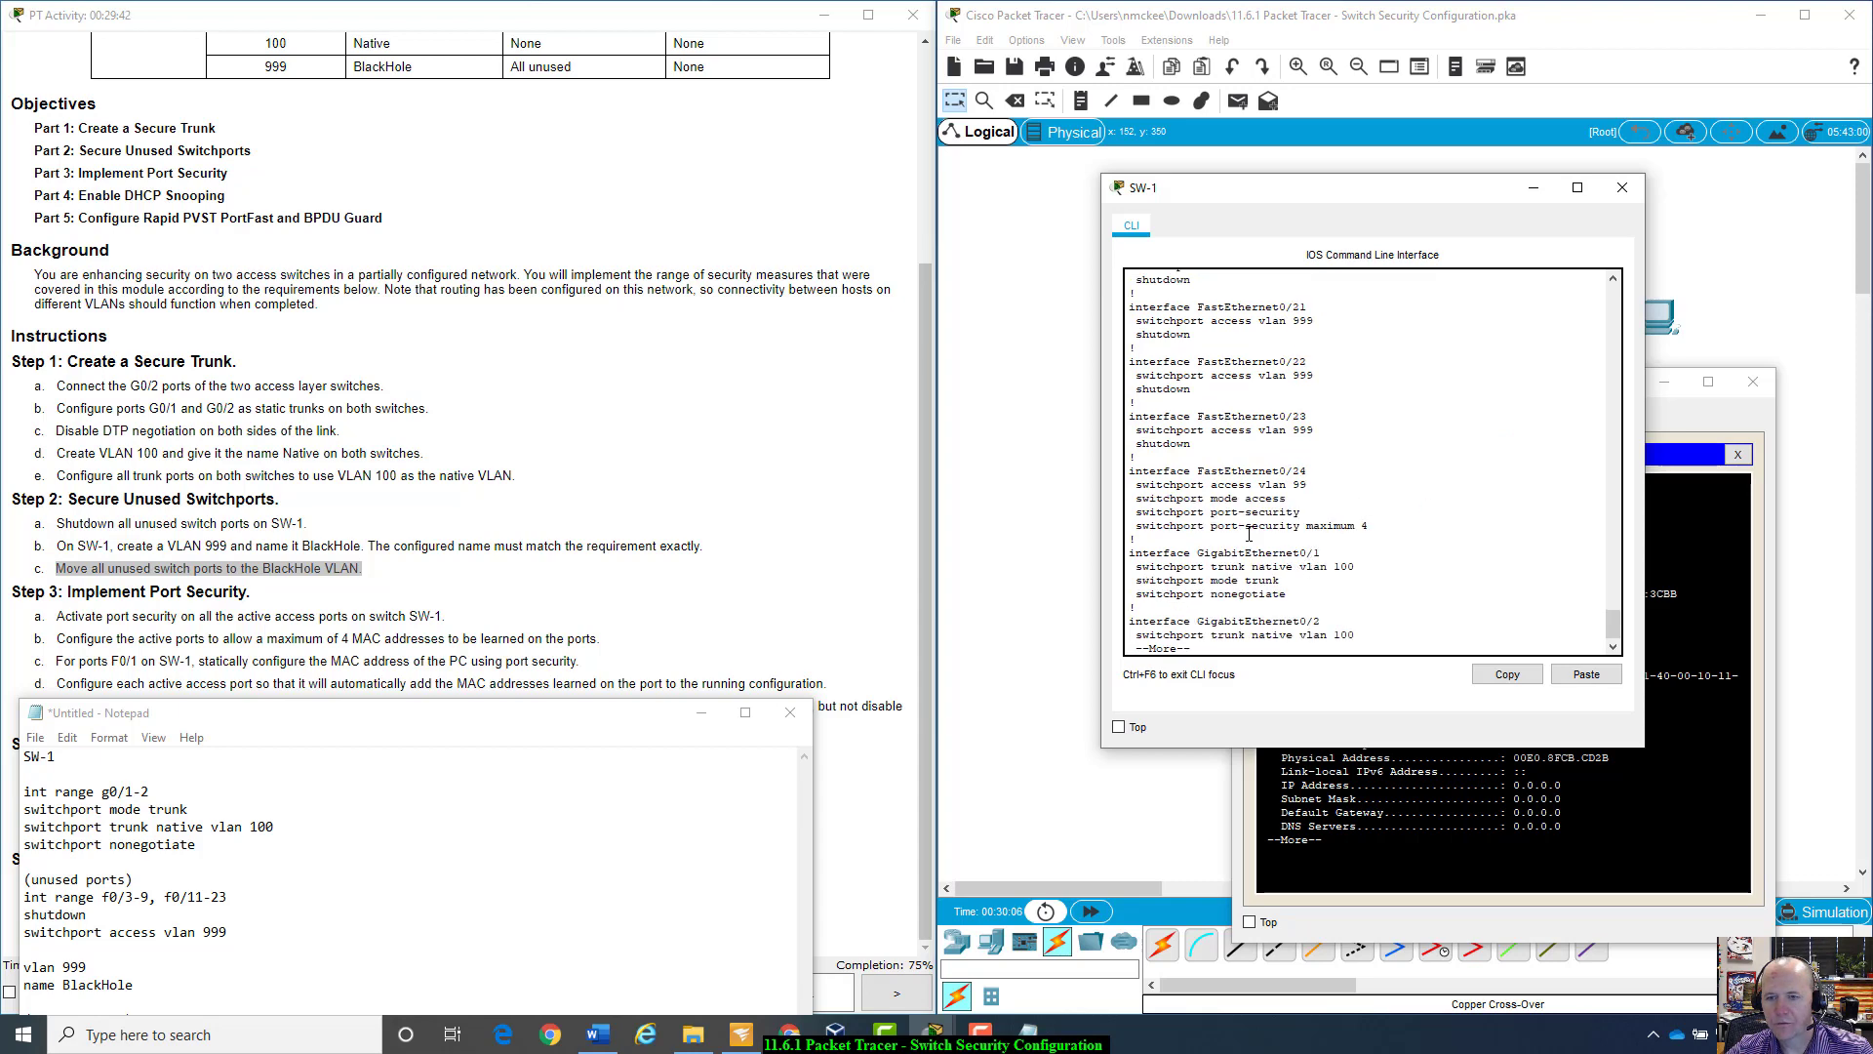
pyautogui.scroll(10, 1249, 535)
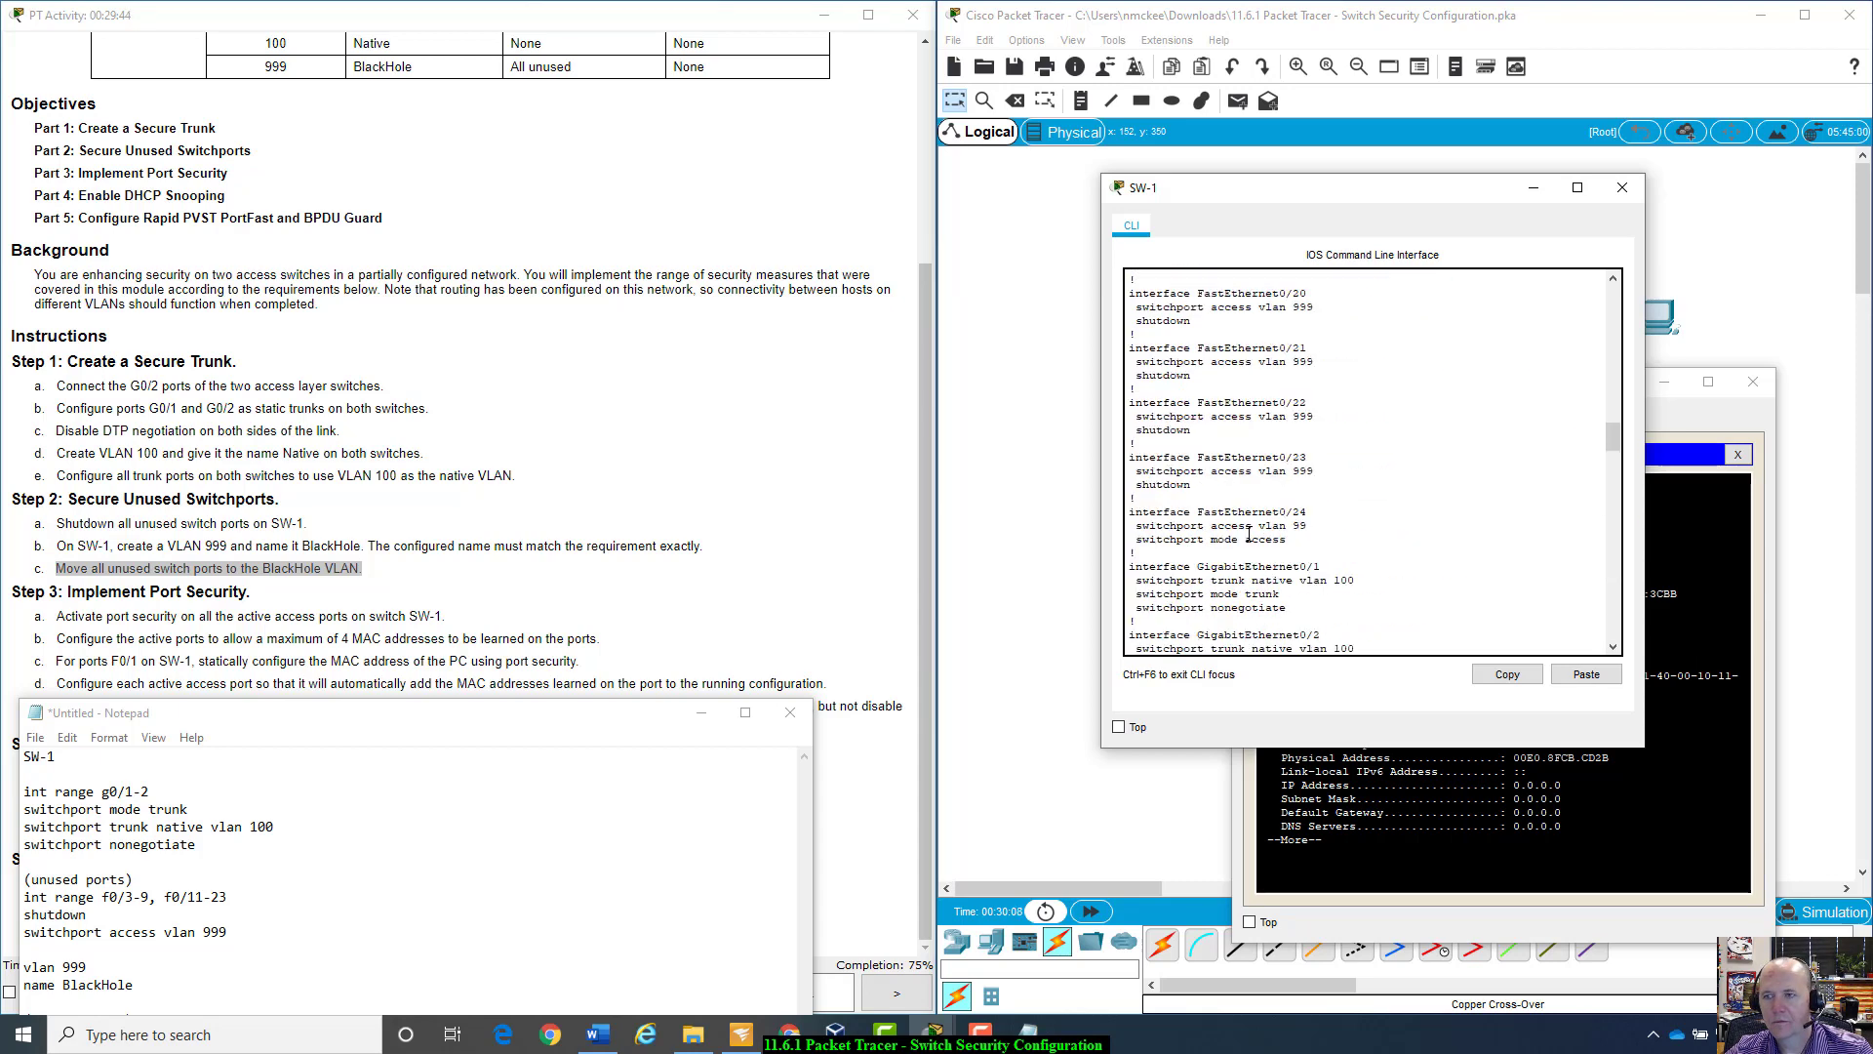
pyautogui.scroll(-10, 1249, 535)
pyautogui.scroll(8, 1248, 535)
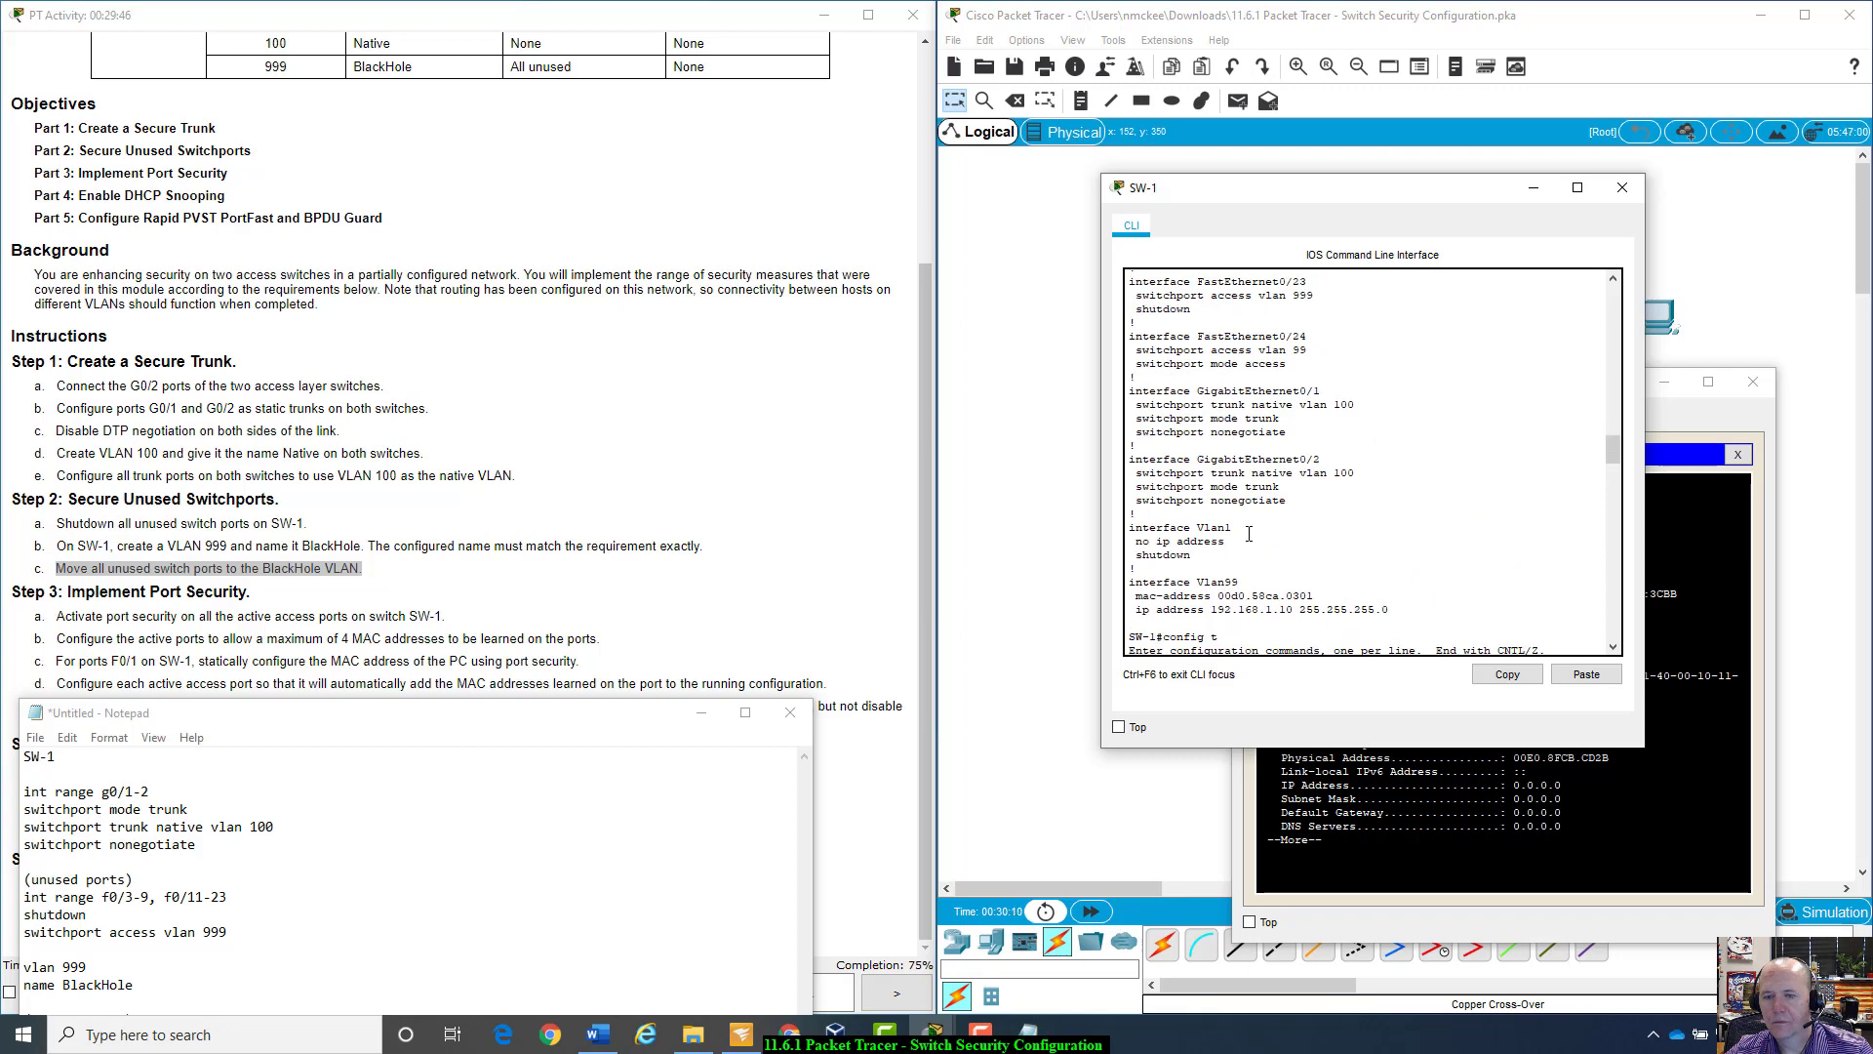
pyautogui.scroll(-15, 1249, 535)
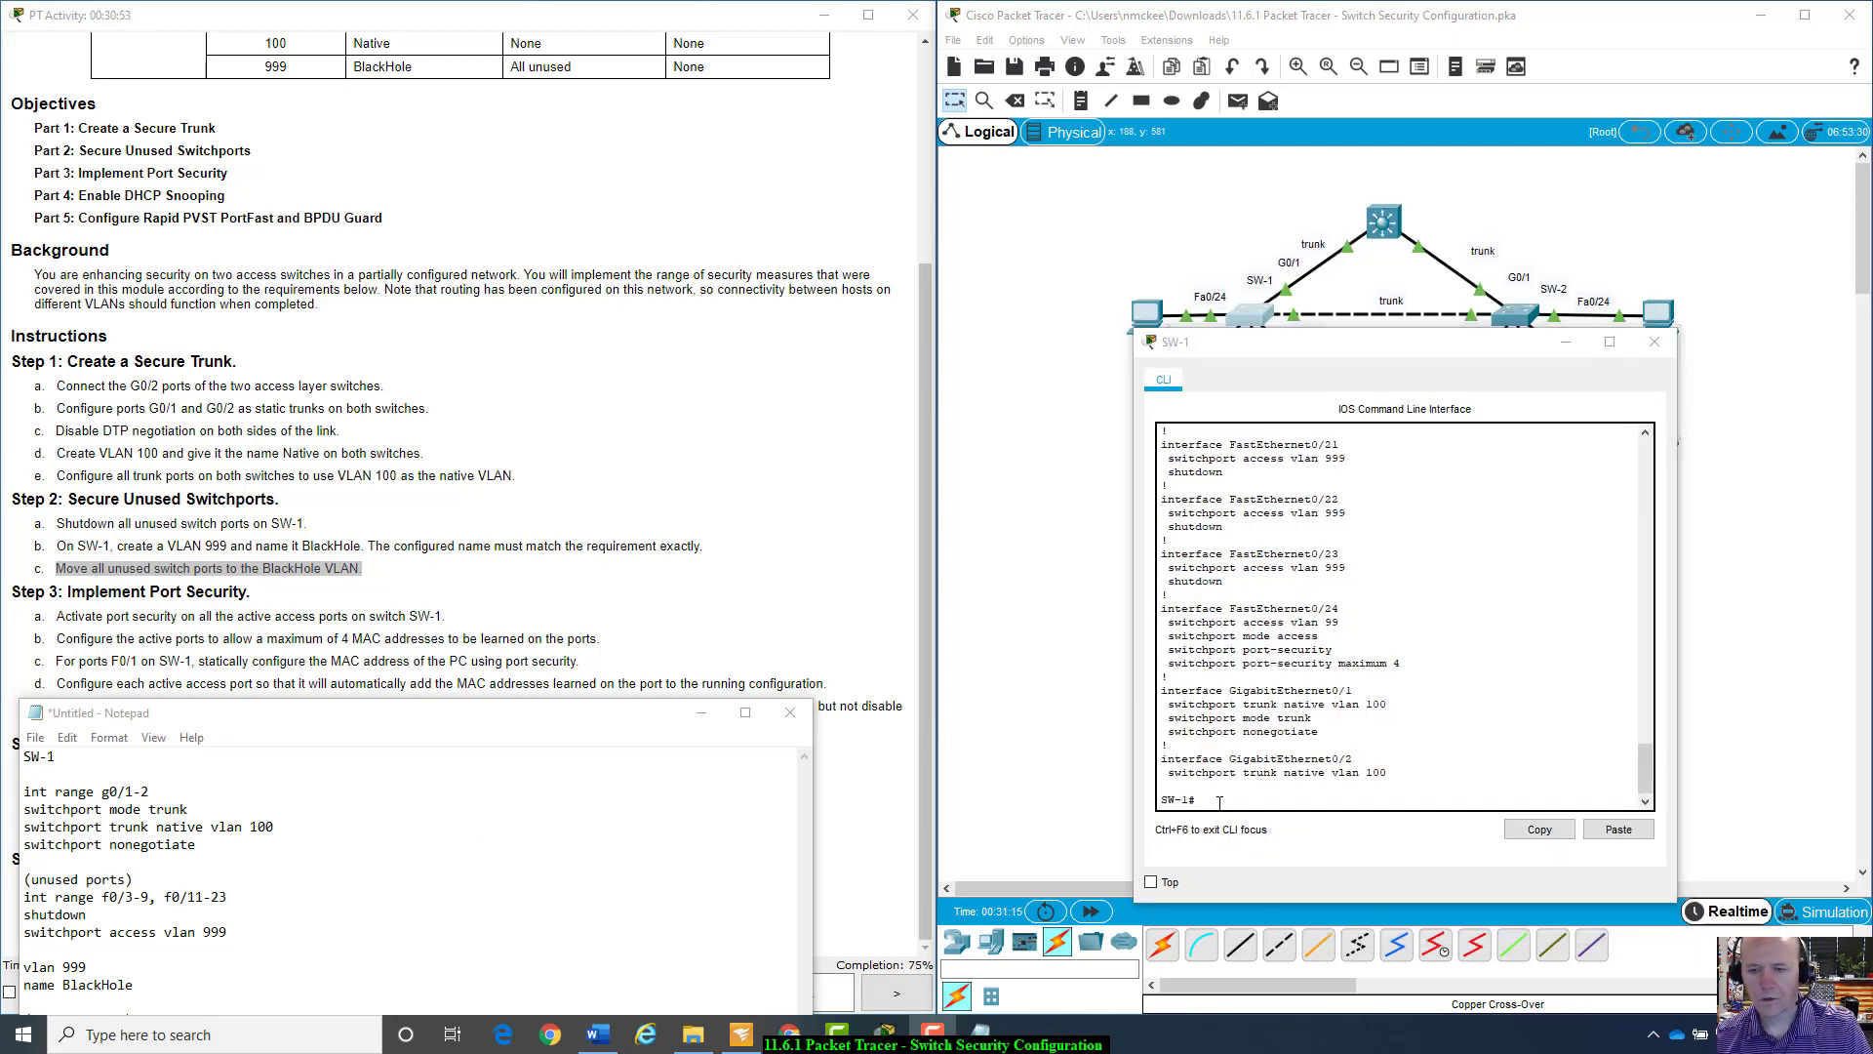
# Step: Display SW-1's running configuration again with show run, examine FastEthernet0/1's sticky MAC address entries, and leave the listing
pyautogui.write('show run')
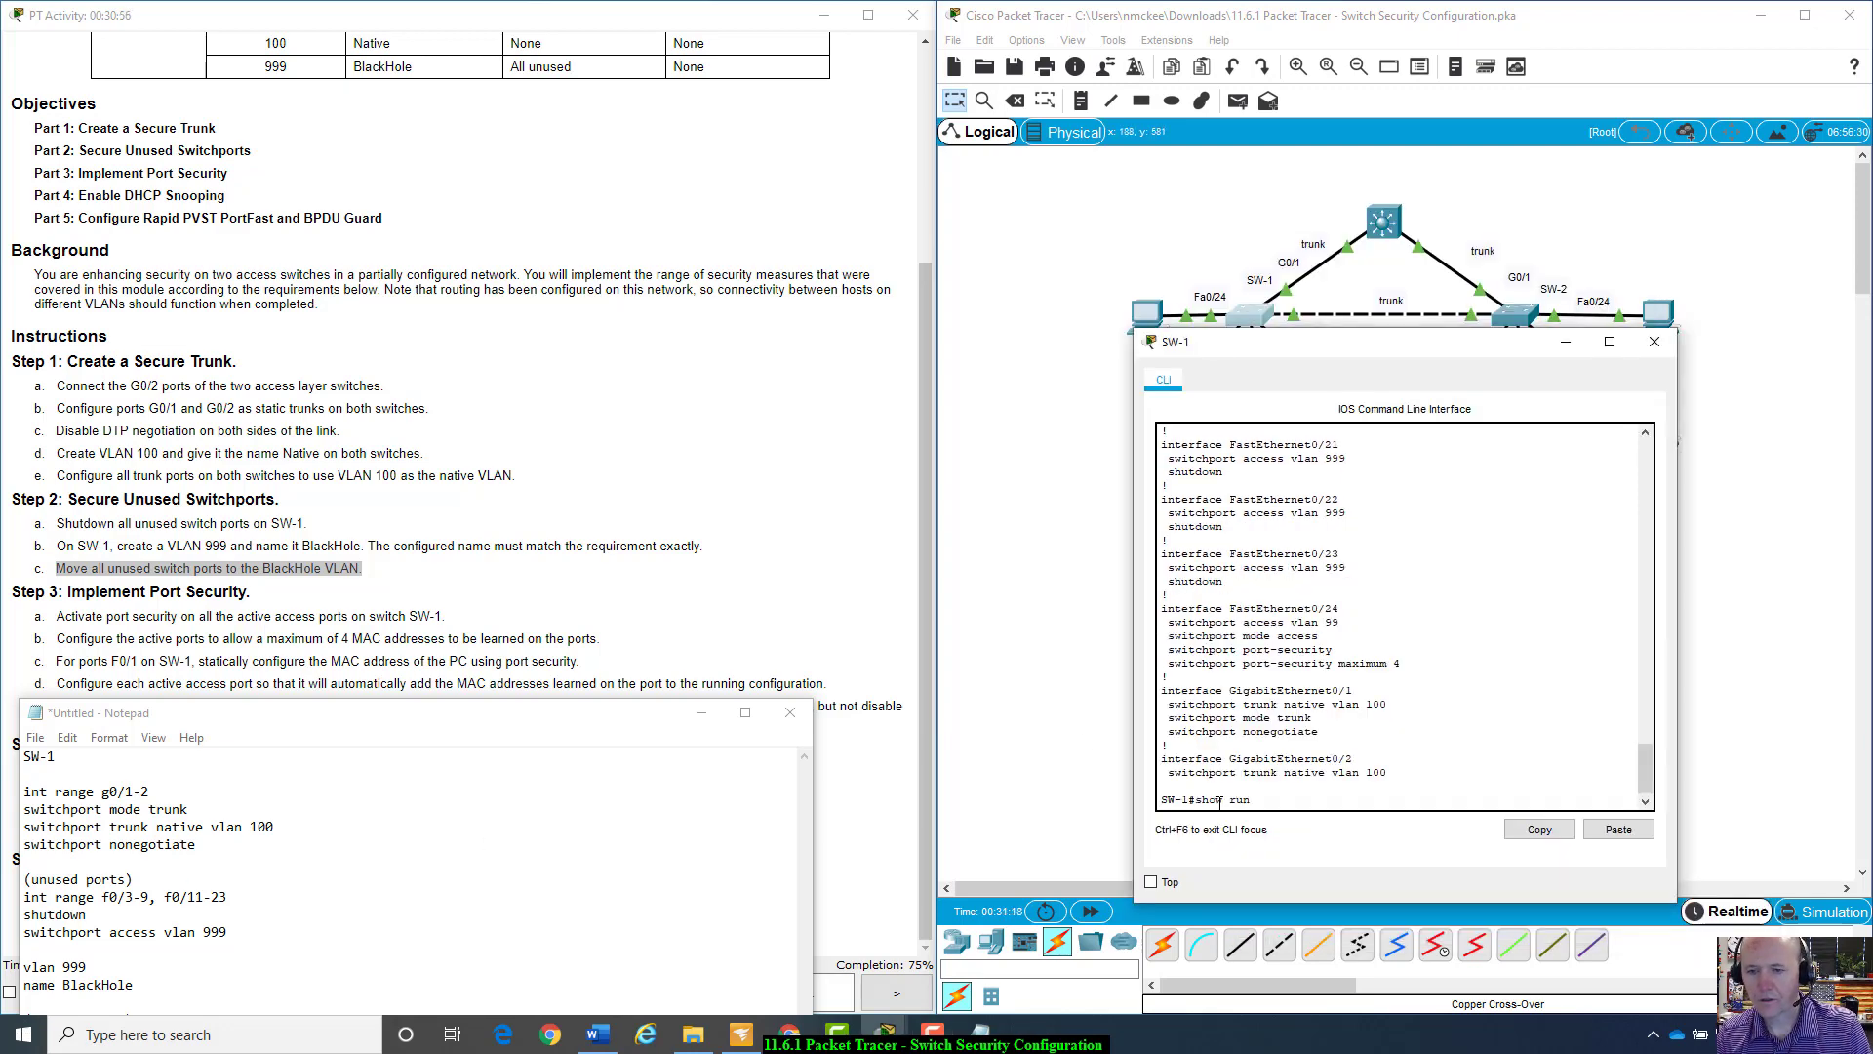
pyautogui.press('Return')
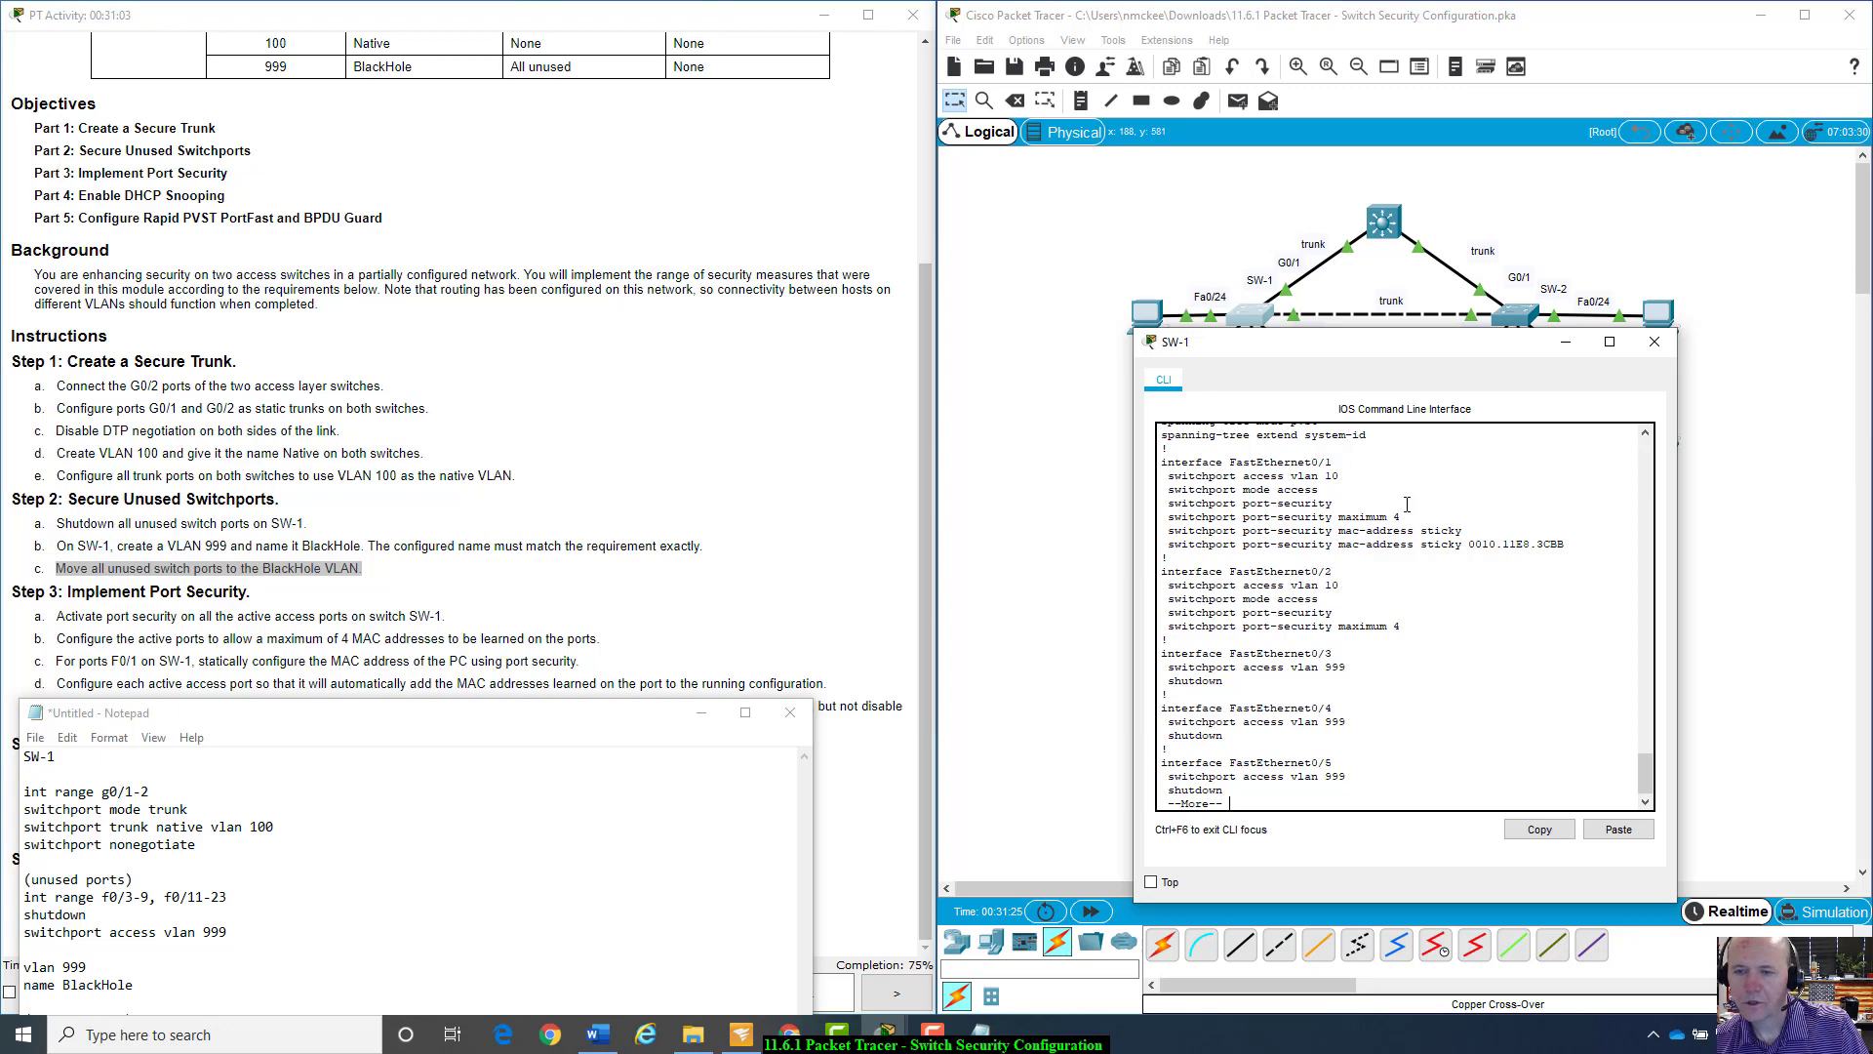
pyautogui.moveTo(1167, 532); pyautogui.dragTo(1580, 545)
pyautogui.click(1580, 545)
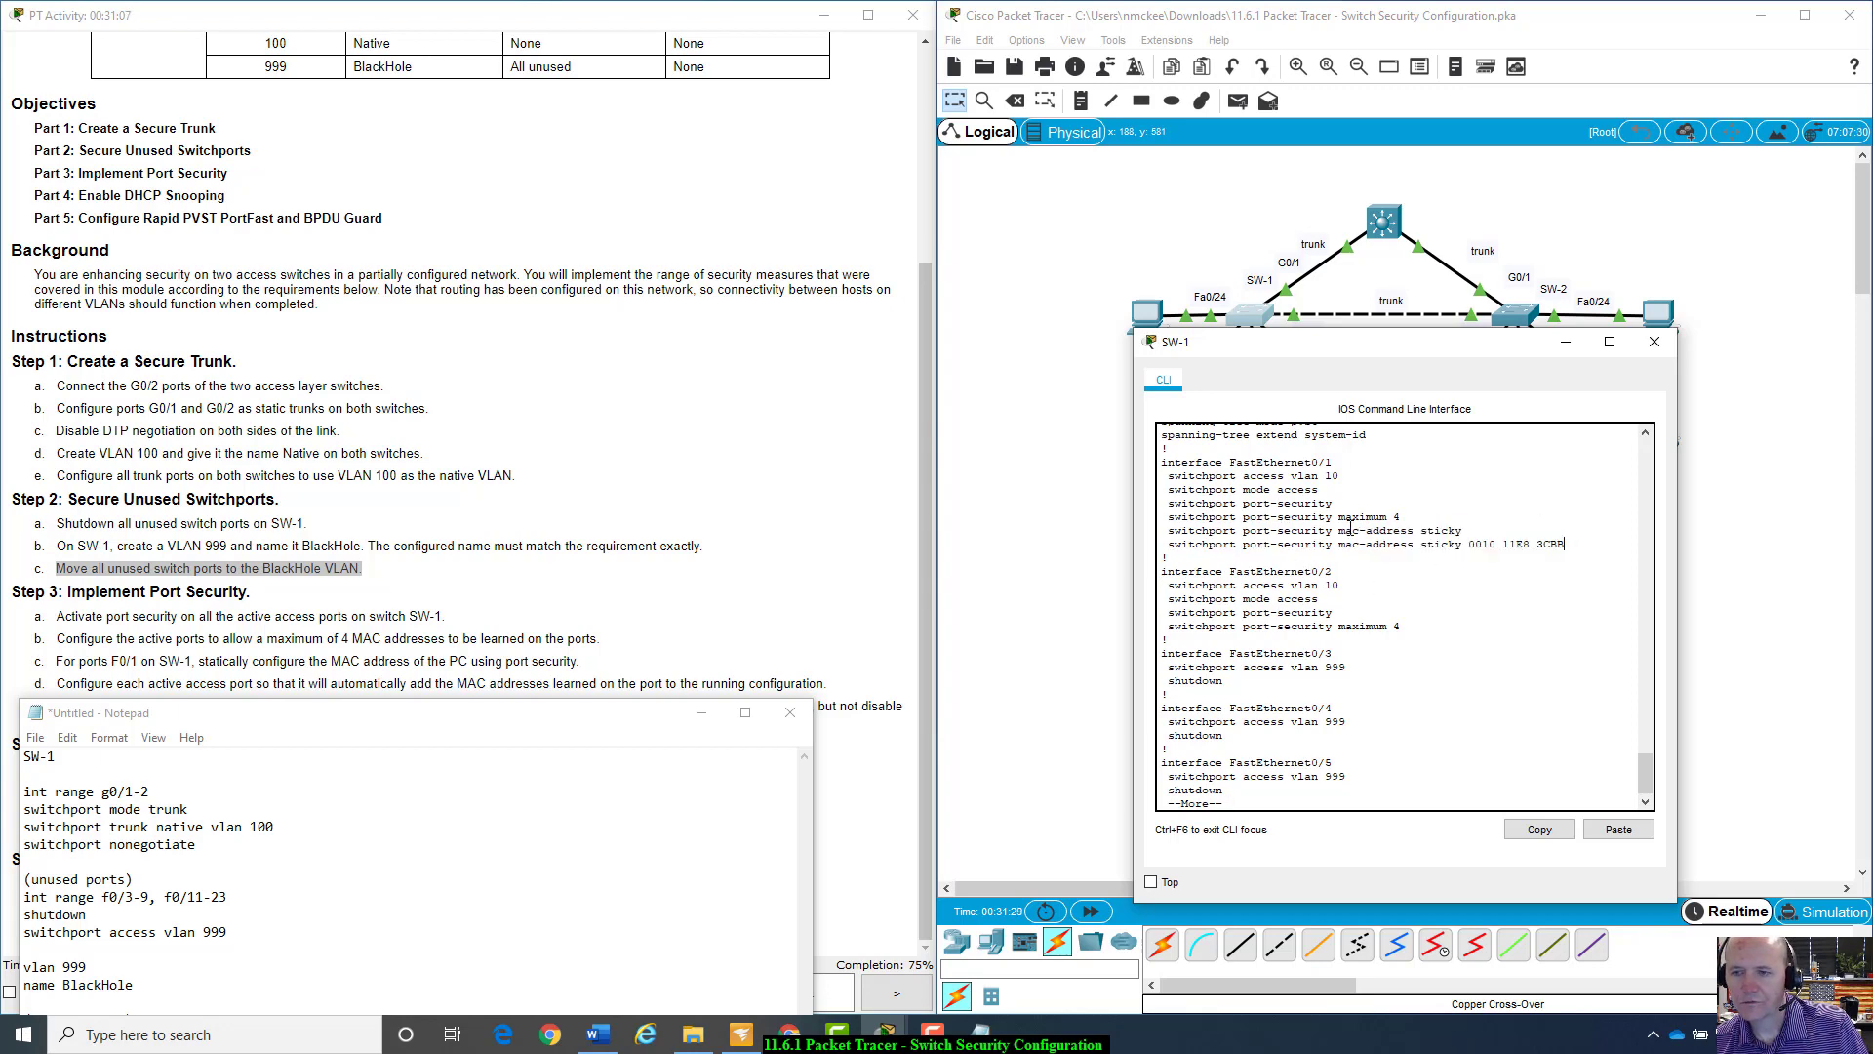
pyautogui.moveTo(1559, 543); pyautogui.dragTo(1171, 541)
pyautogui.click(1180, 537)
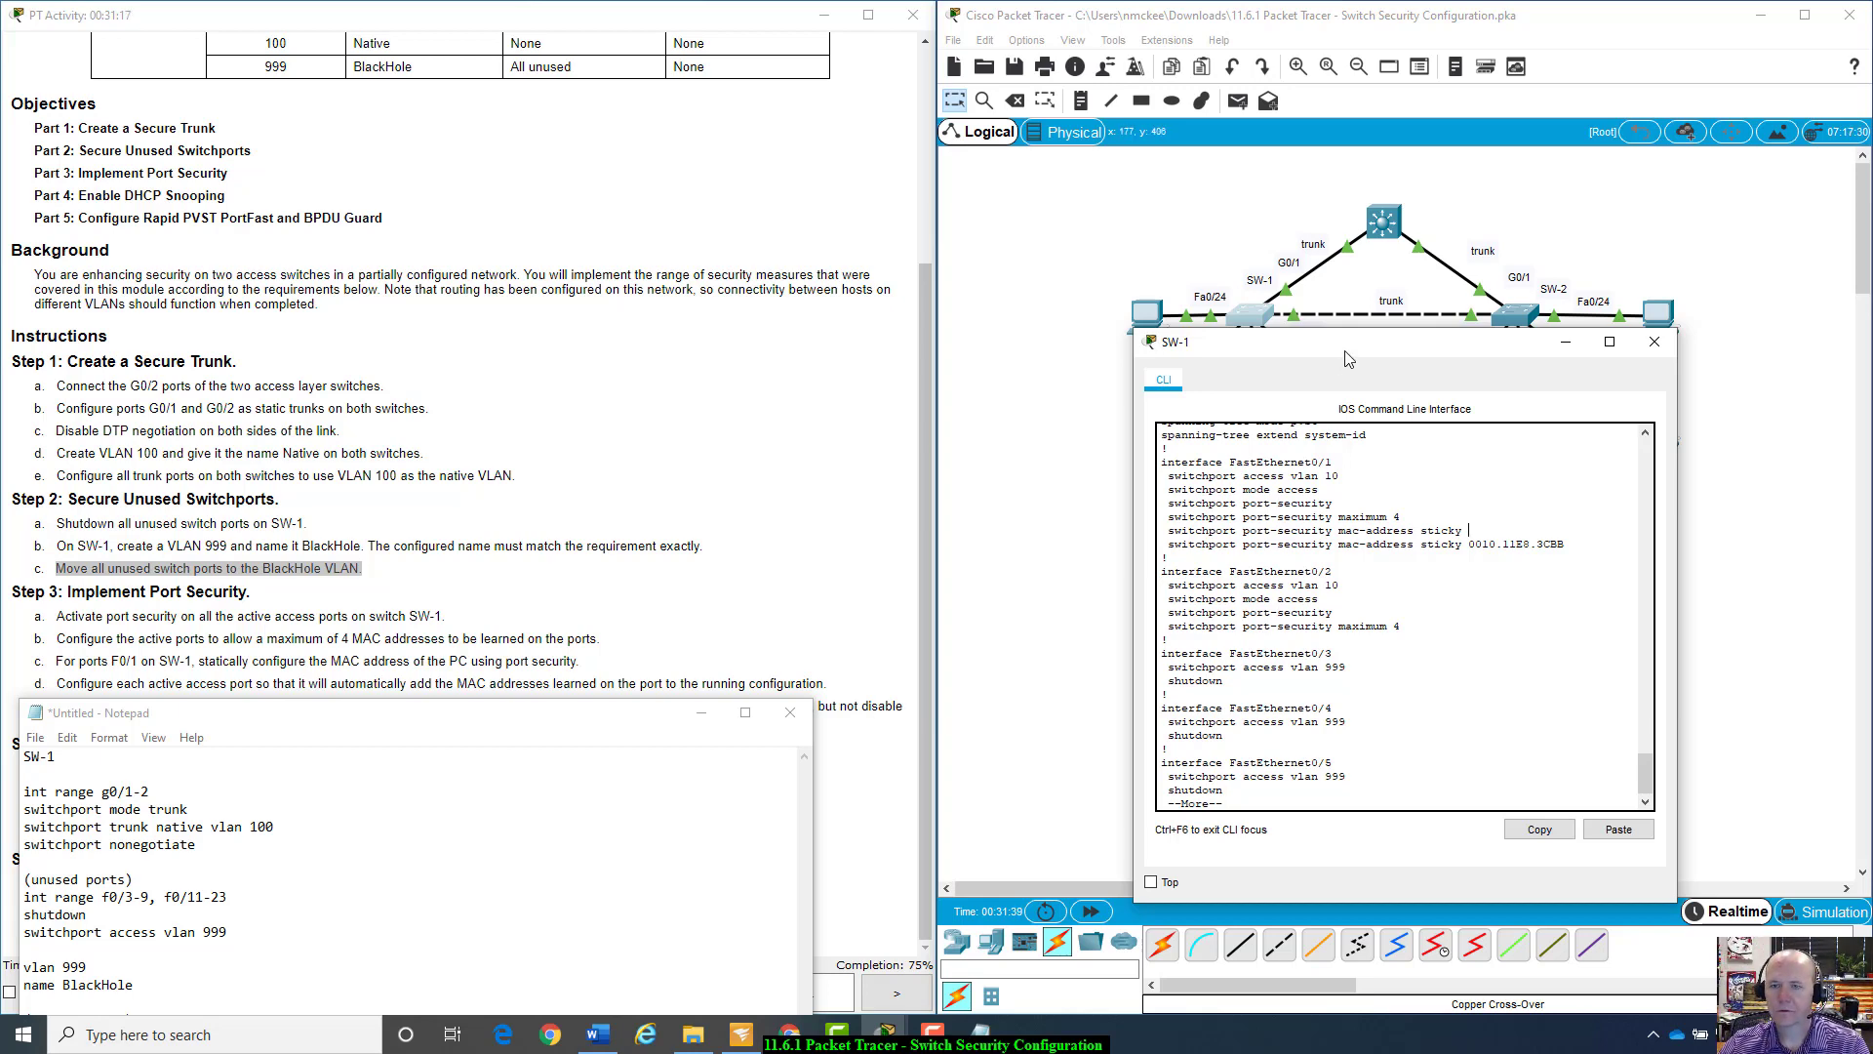
pyautogui.moveTo(1361, 346); pyautogui.dragTo(1310, 413)
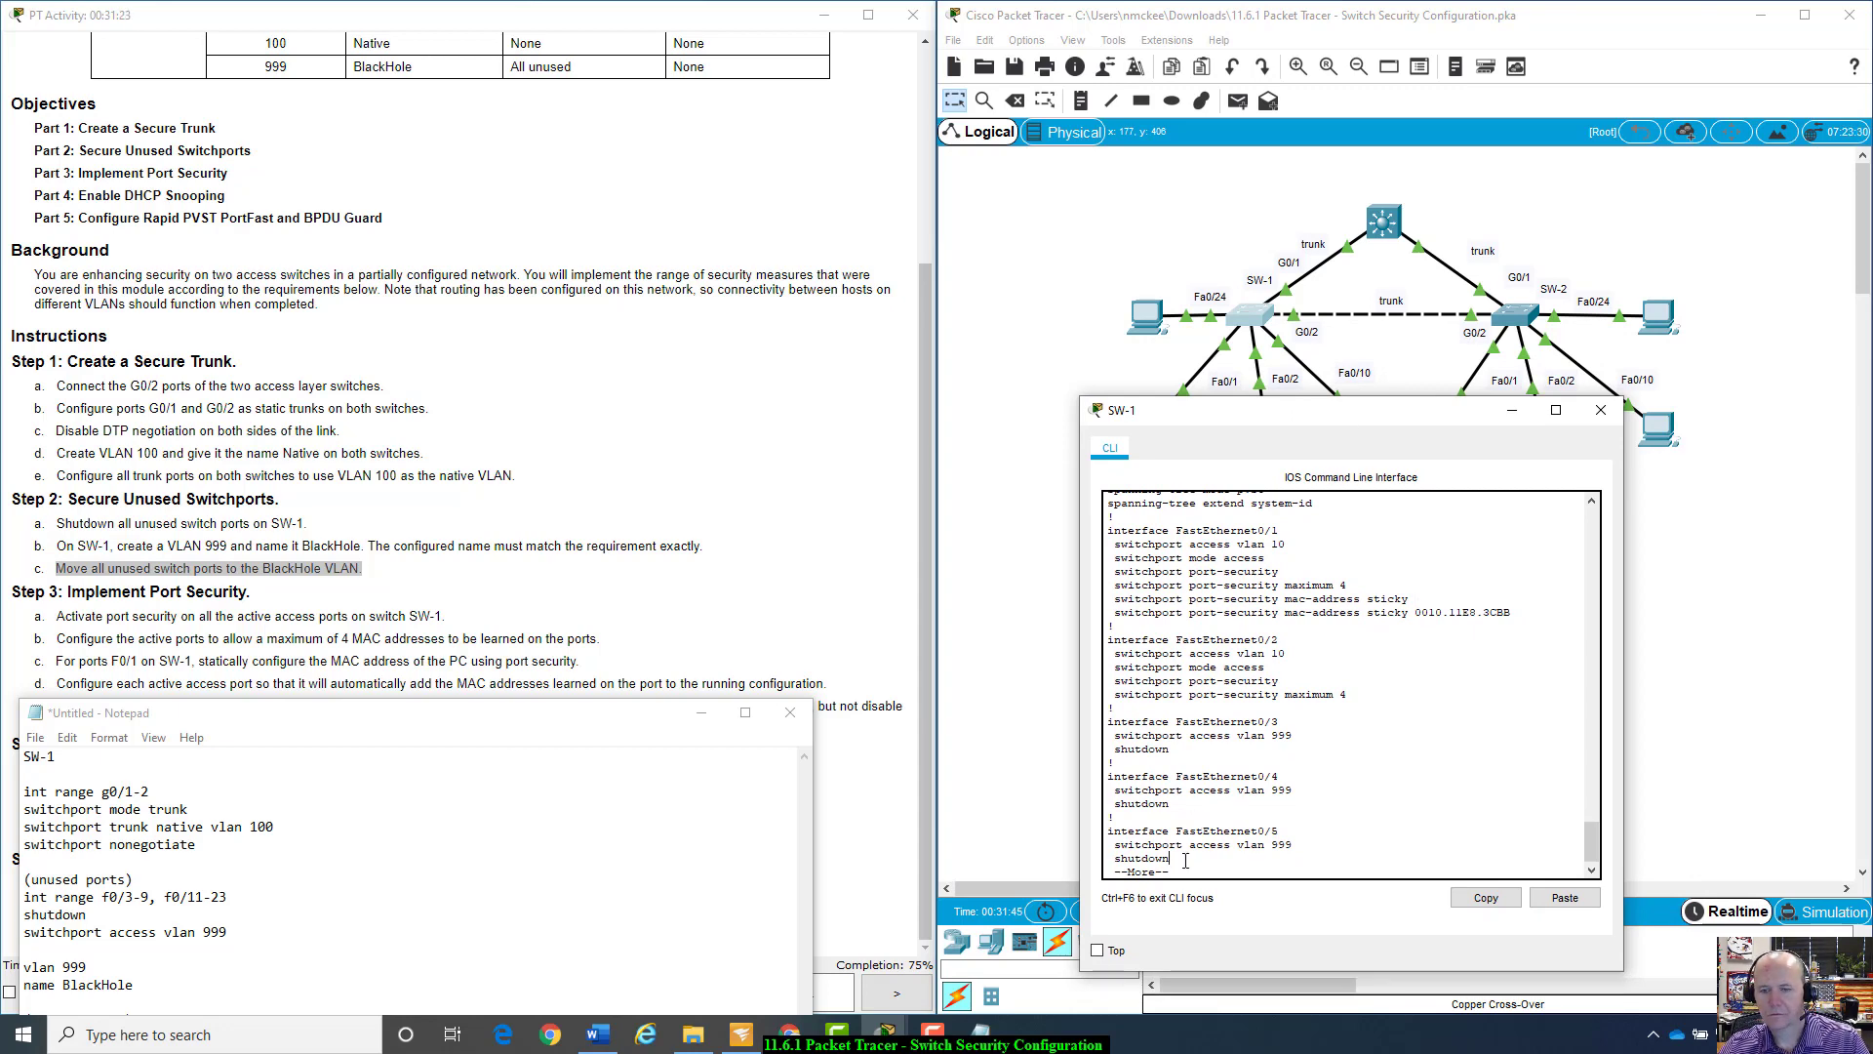
pyautogui.hotkey('ctrl', 'c')
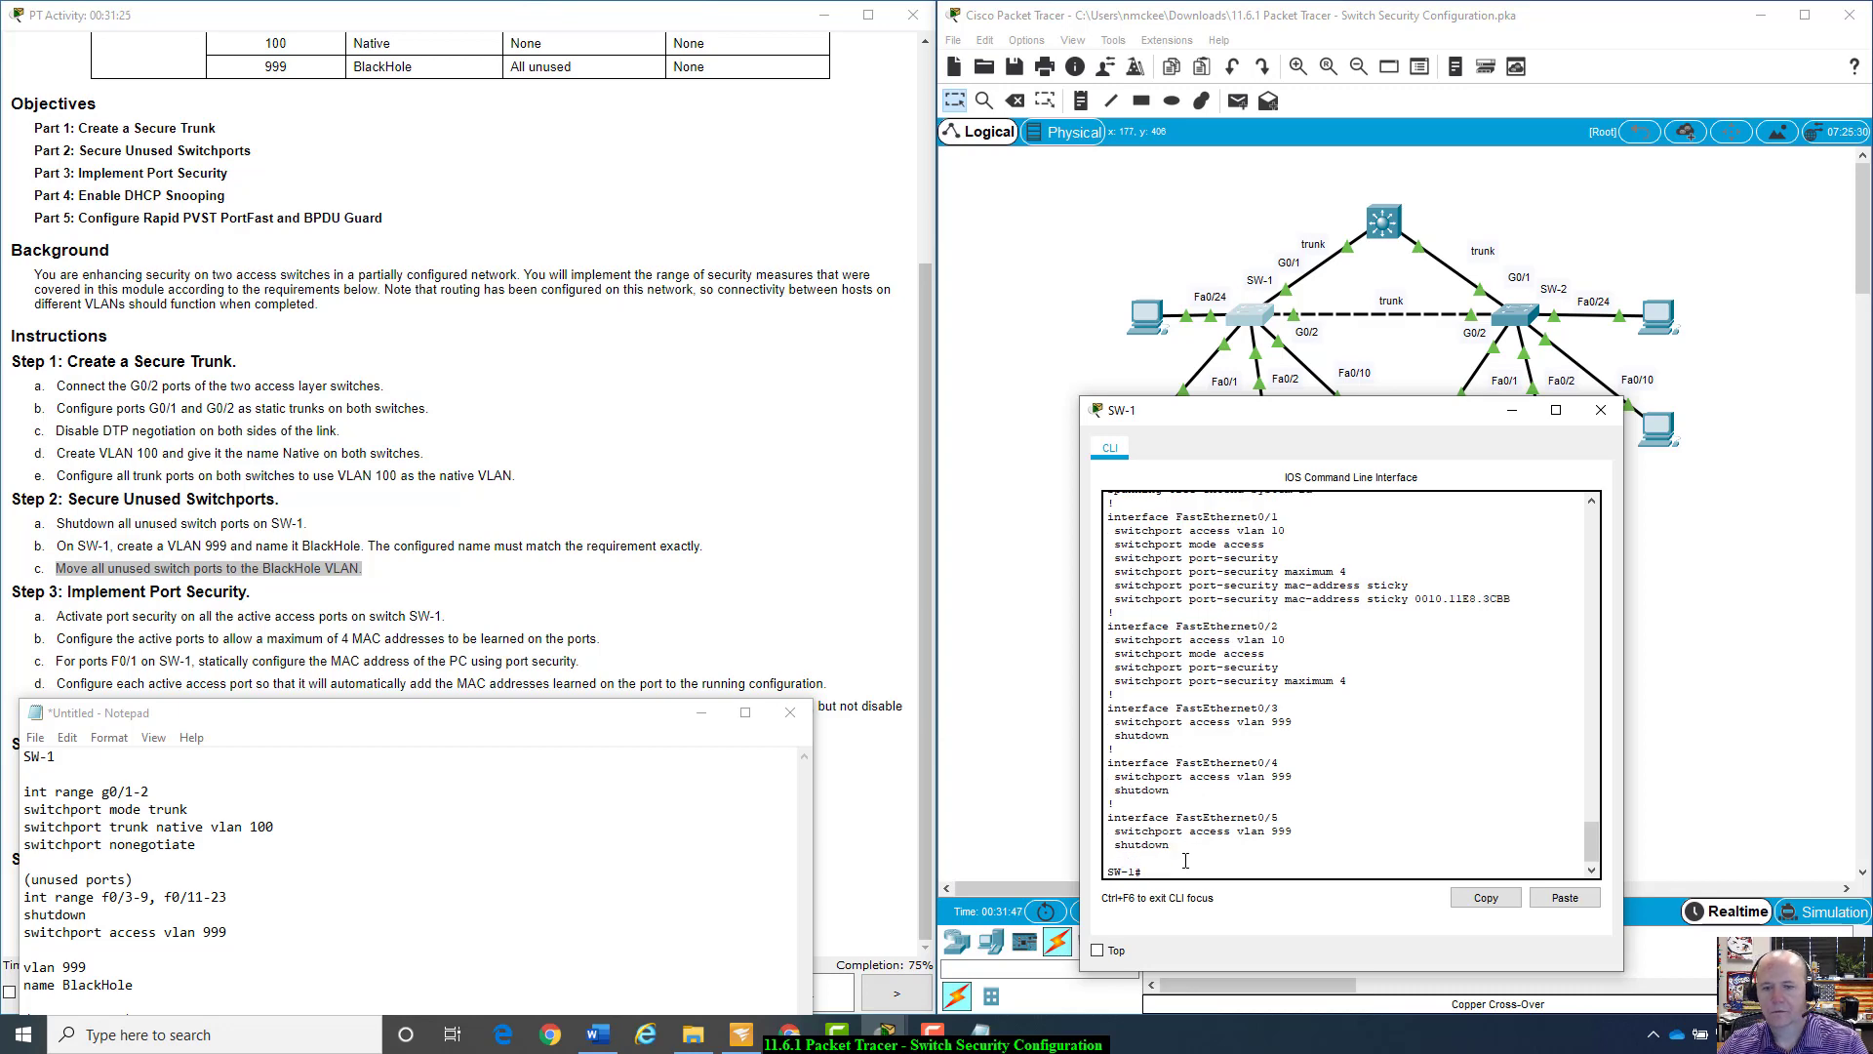
# Step: Enter global configuration mode on SW-1 with config t and open interface f0/1 for configuration
pyautogui.write('int f0/1')
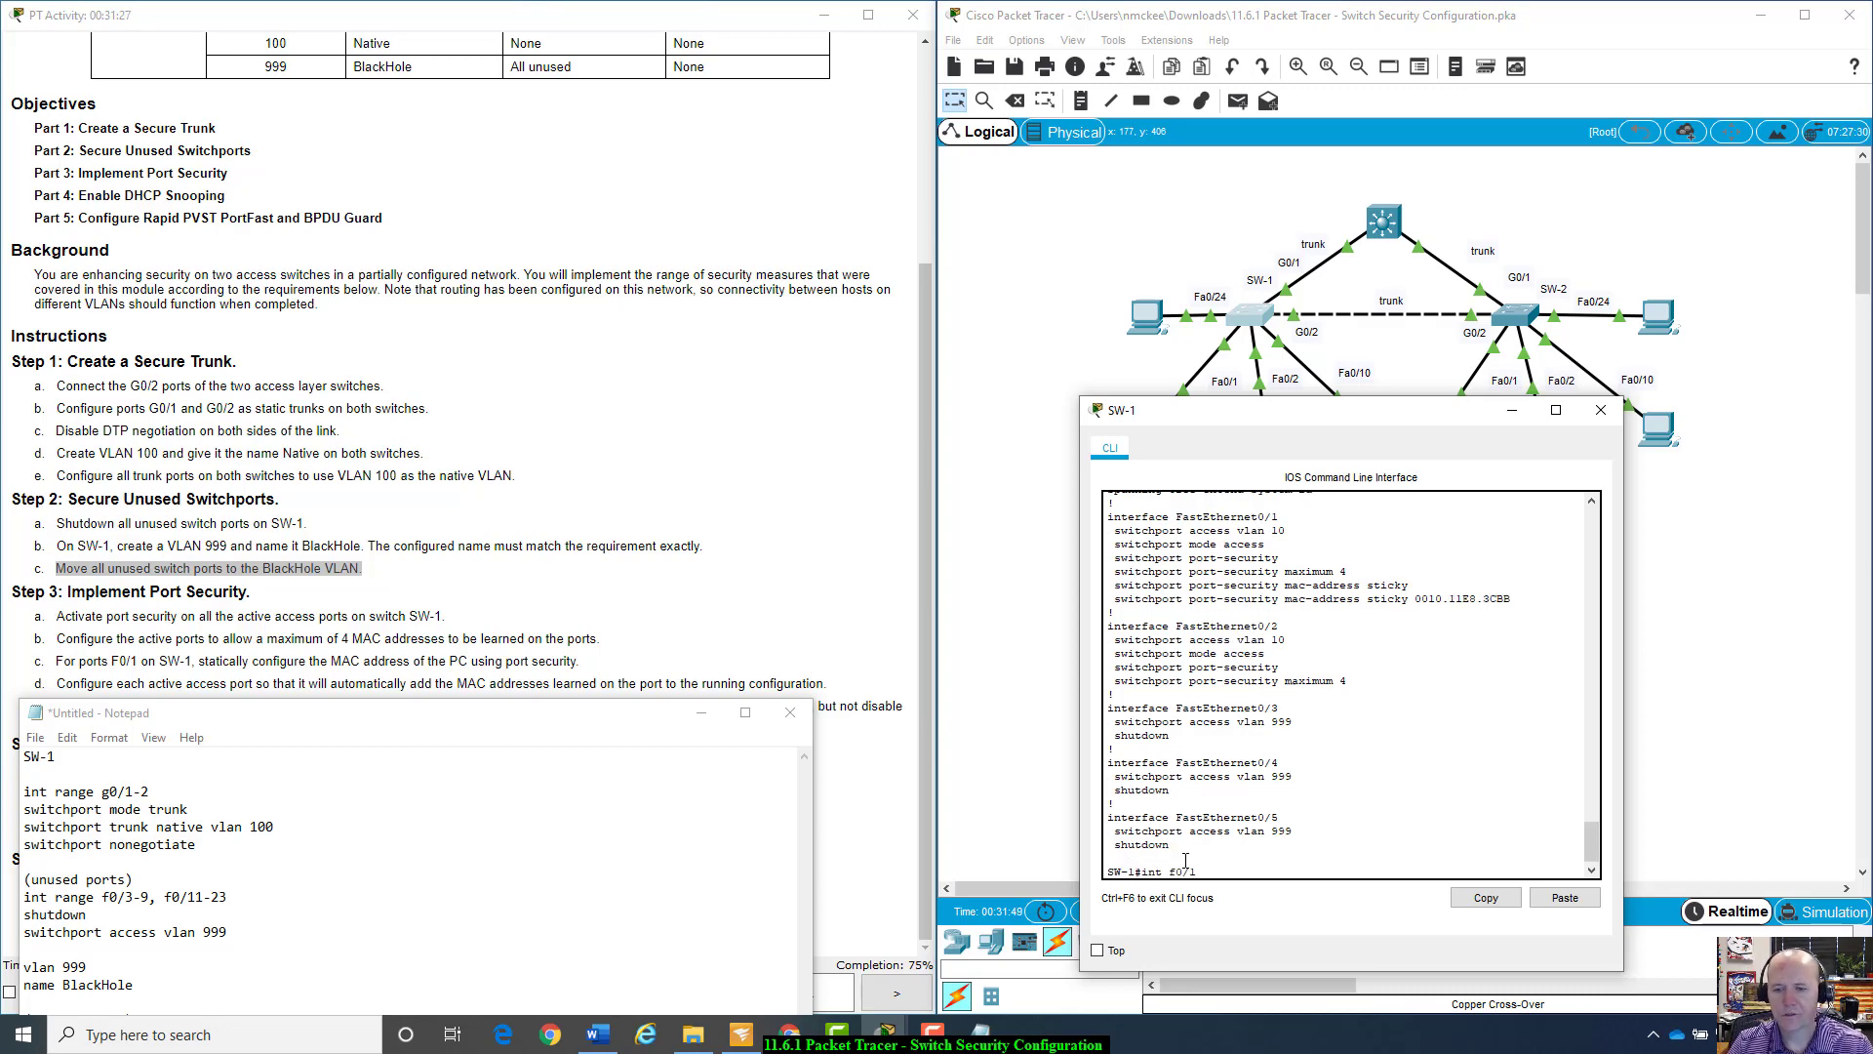
pyautogui.press('Return')
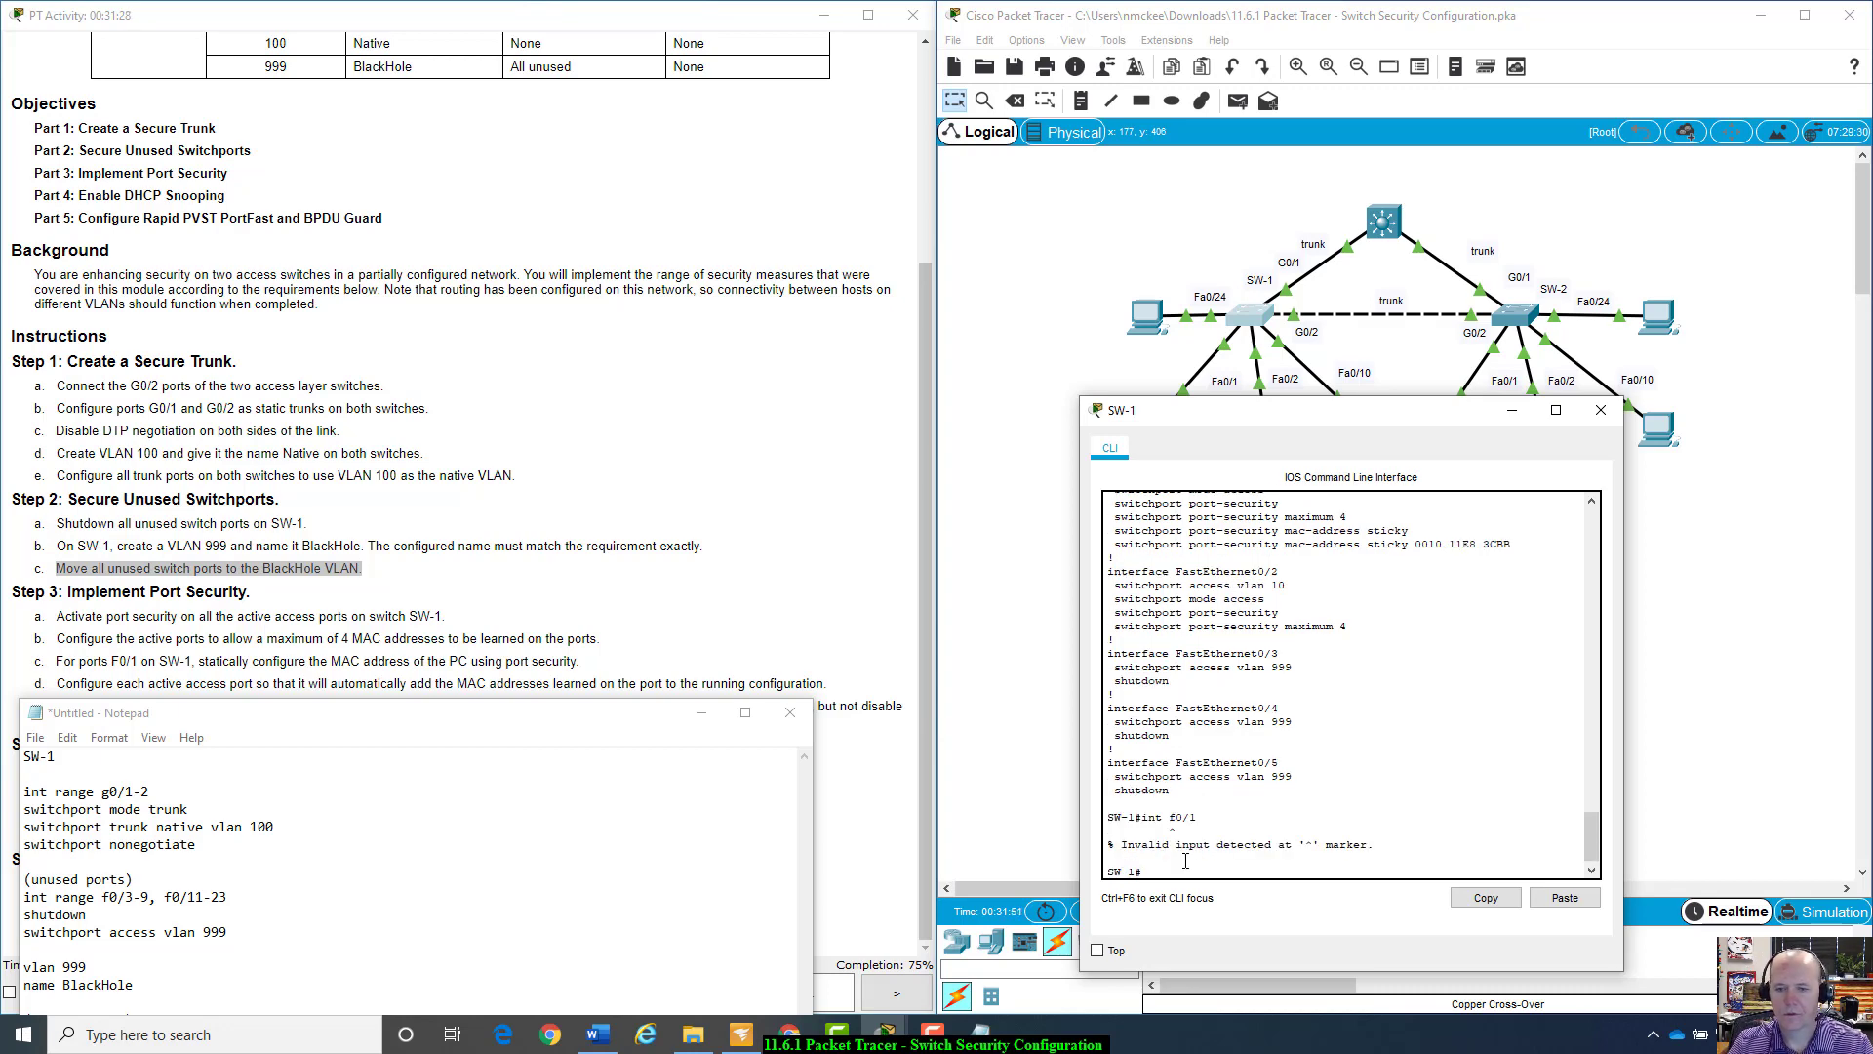
pyautogui.write('config t')
pyautogui.press('Return')
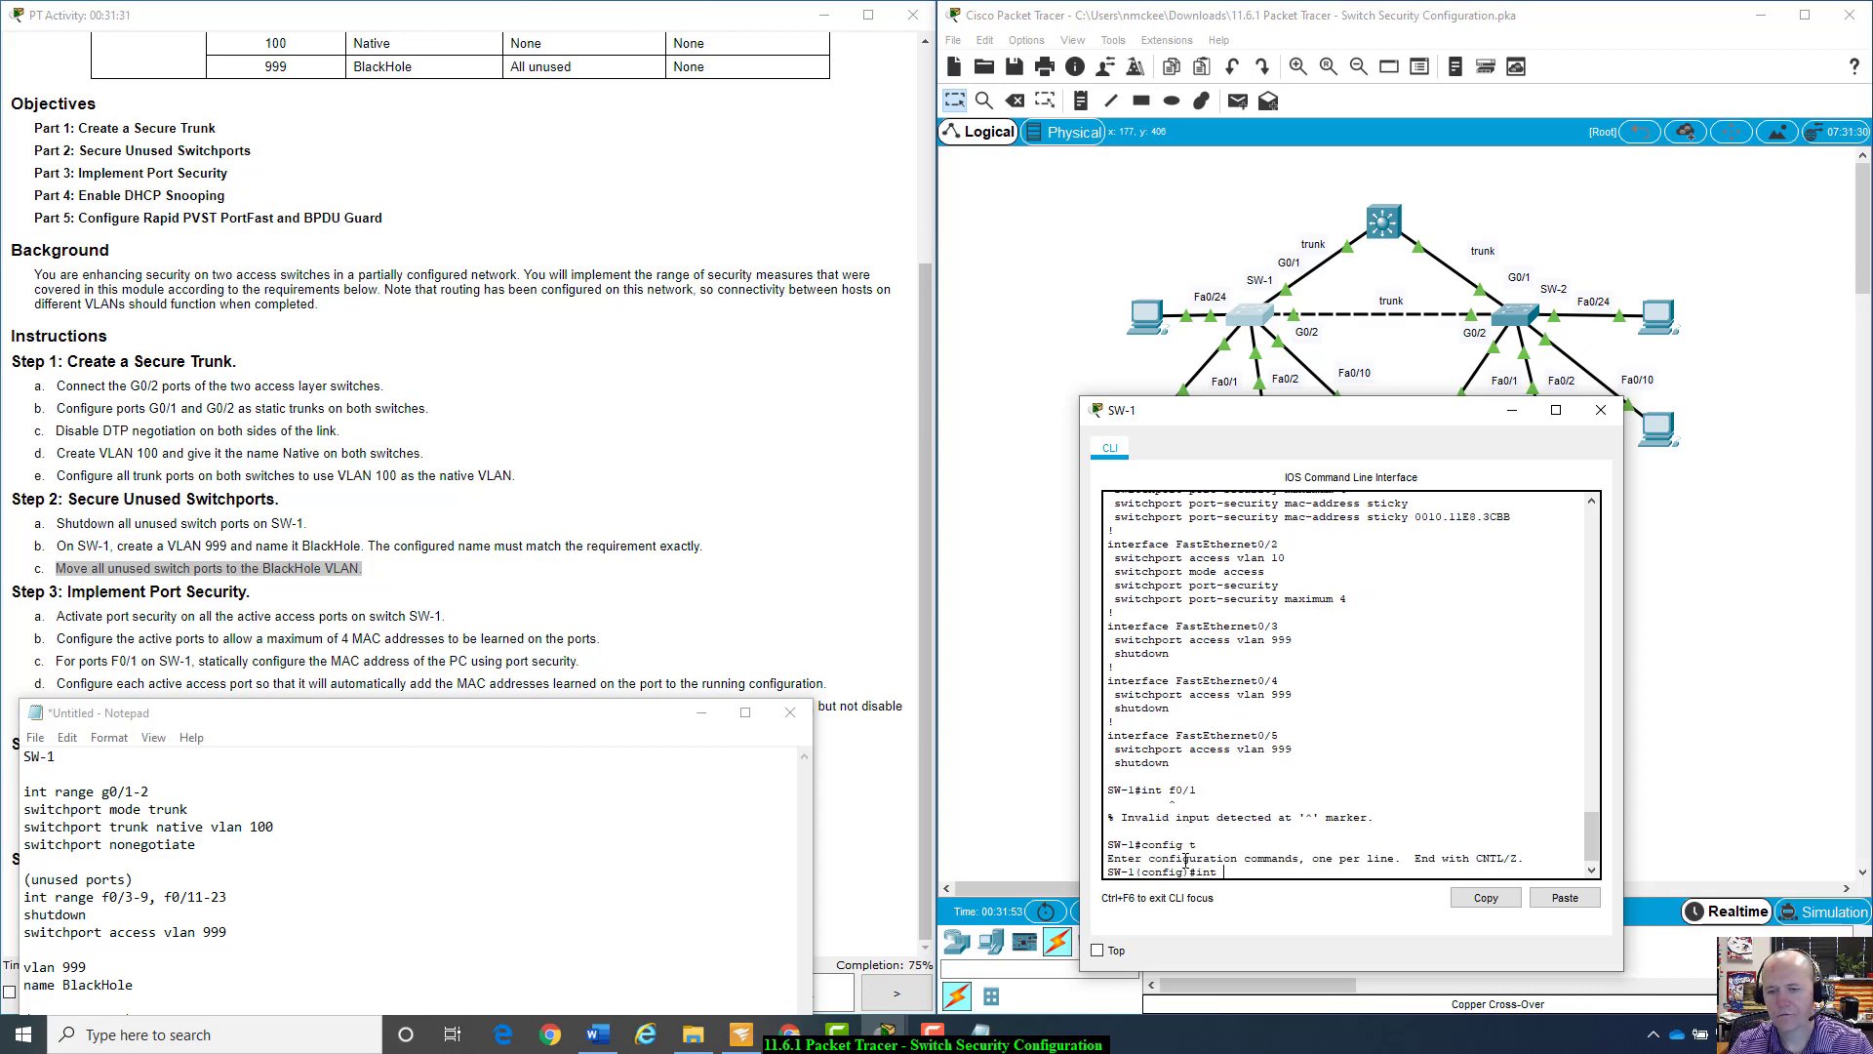
pyautogui.write('int g0')
pyautogui.press('BackSpace')
pyautogui.press('BackSpace')
pyautogui.write('f0/1')
pyautogui.press('Return')
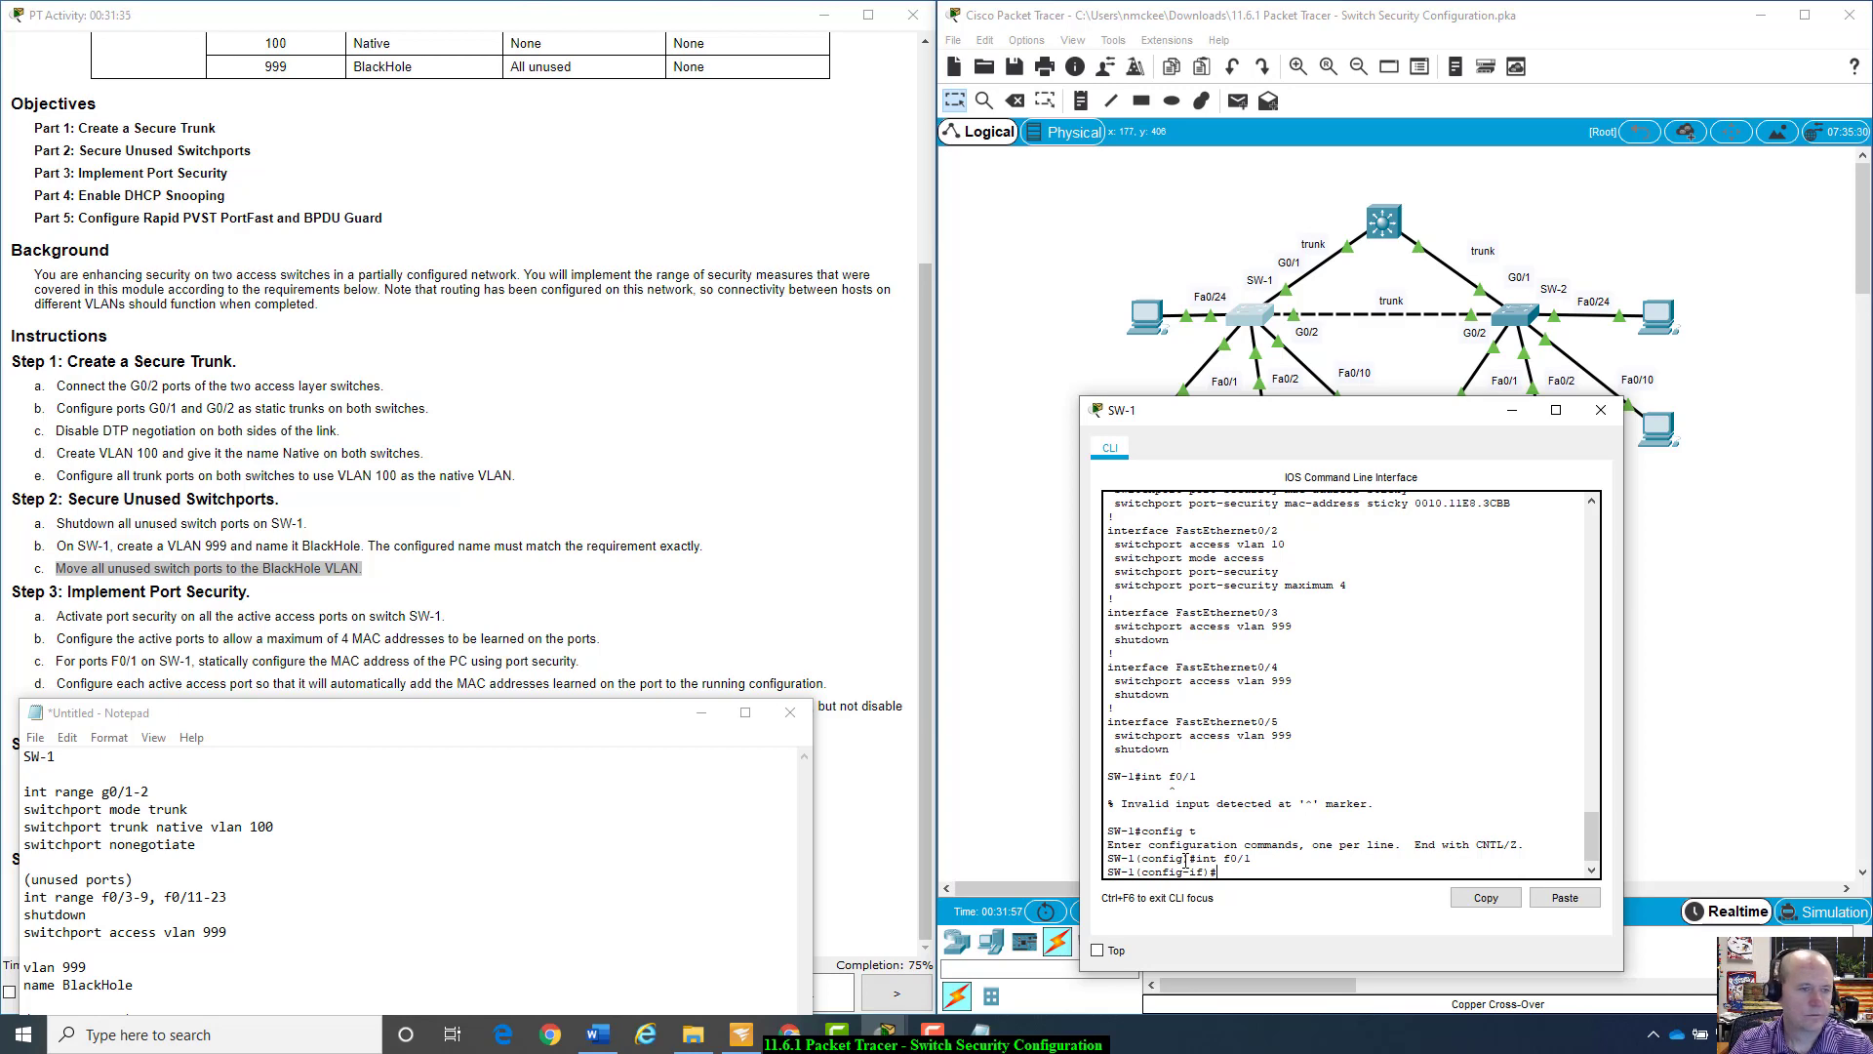
# Step: Remove the static sticky entry from F0/1 with no switchport port-security mac-address sticky 0010.11E8.3CBB
pyautogui.write('sw')
pyautogui.press('Tab')
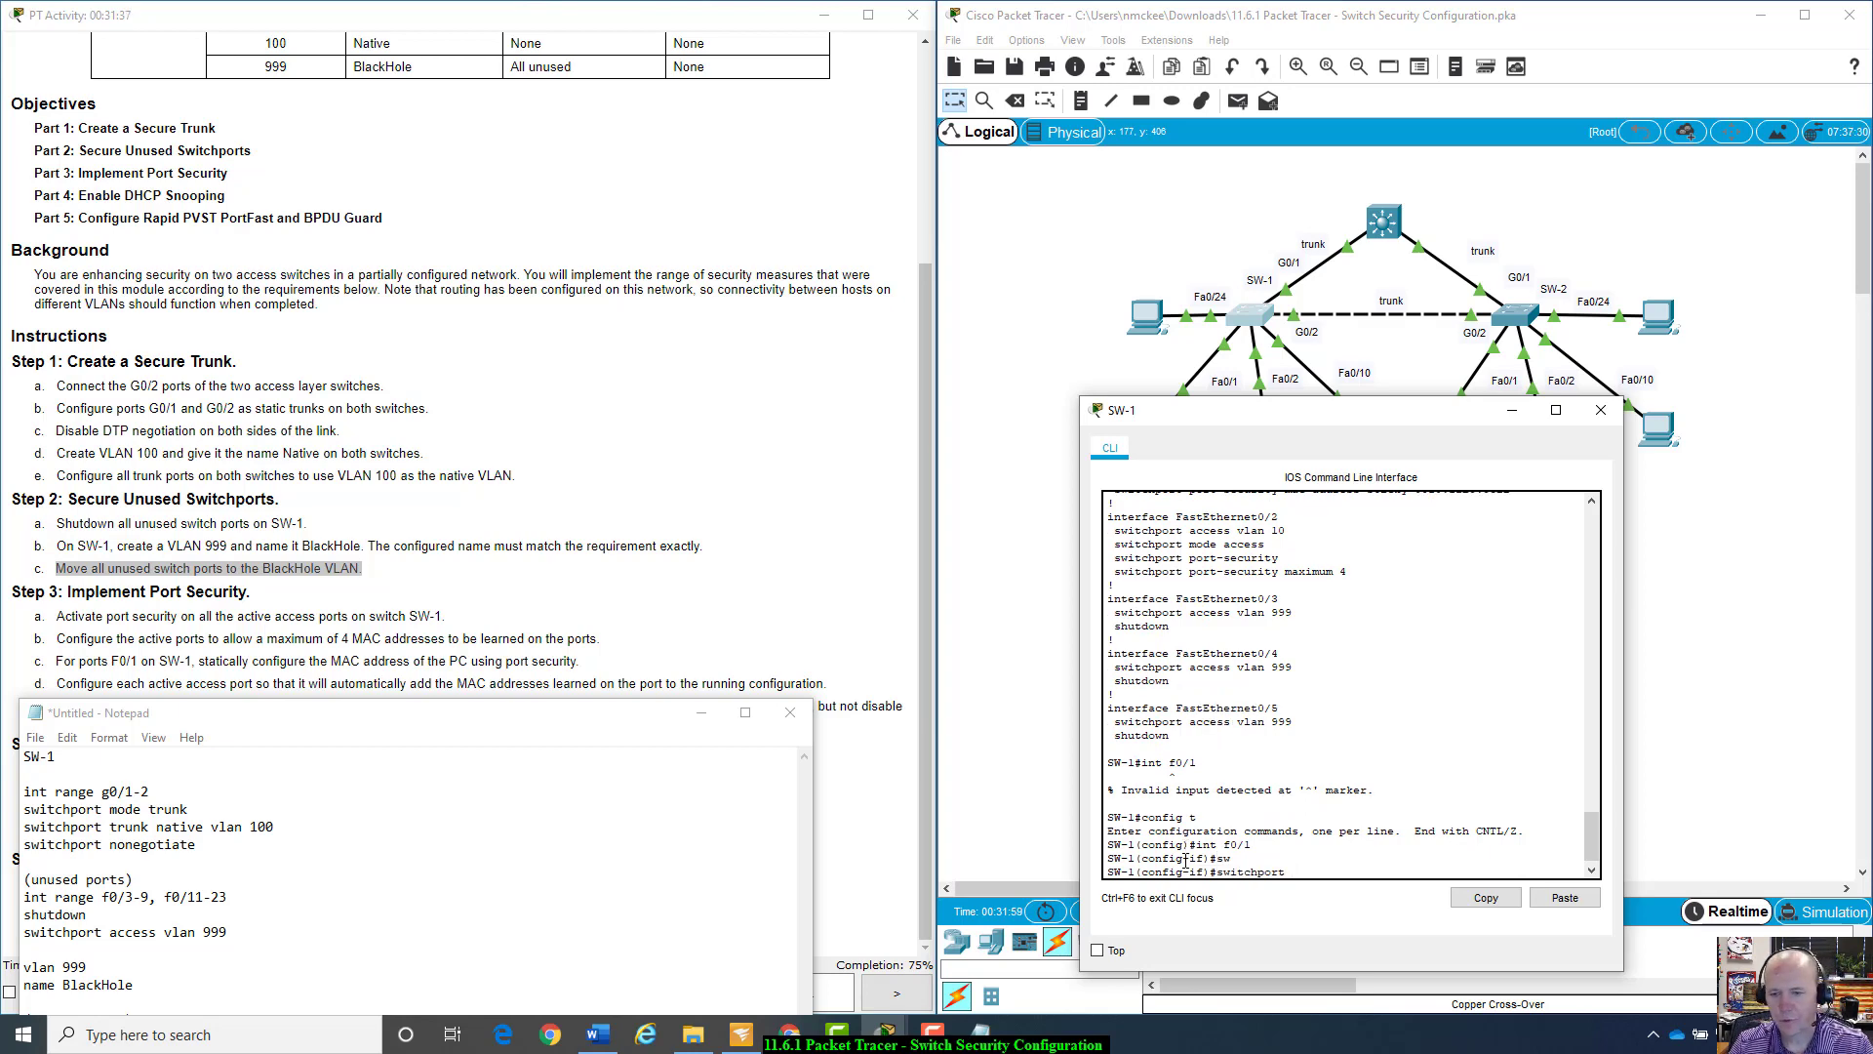
pyautogui.write('port-s')
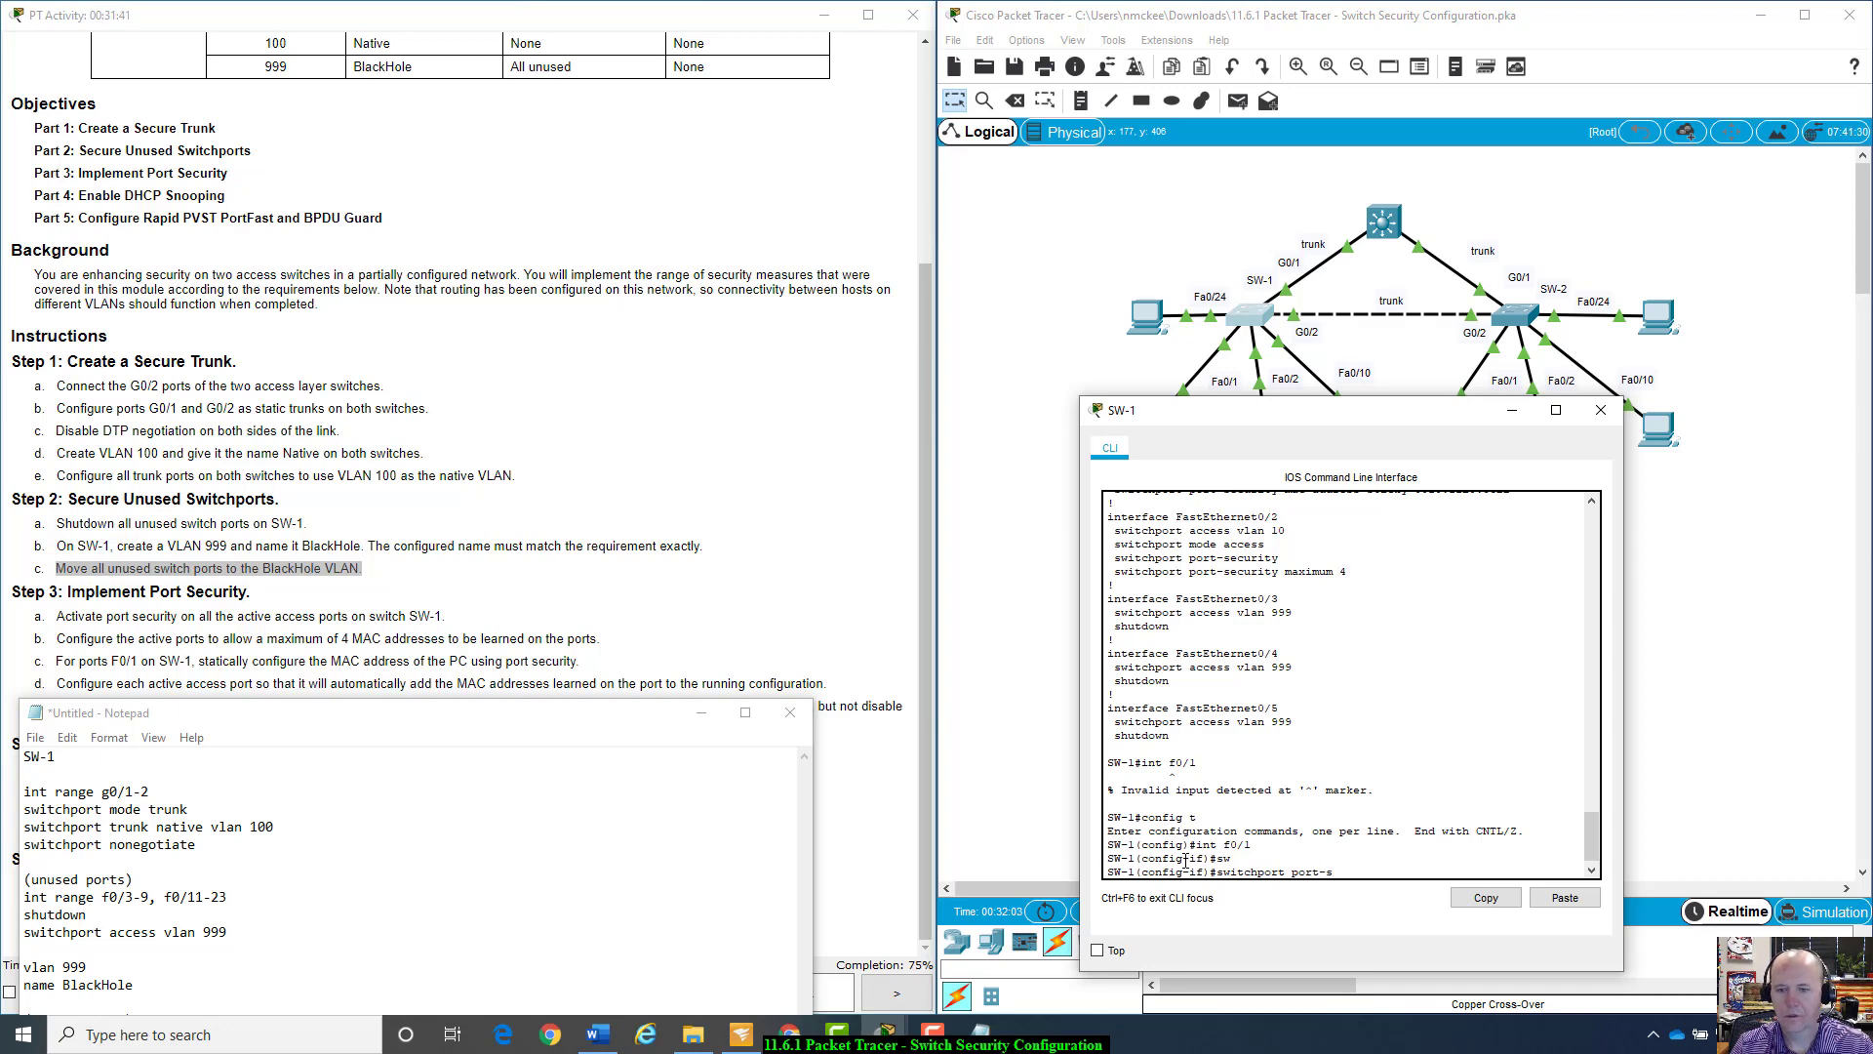
pyautogui.write('secur')
pyautogui.press('Tab')
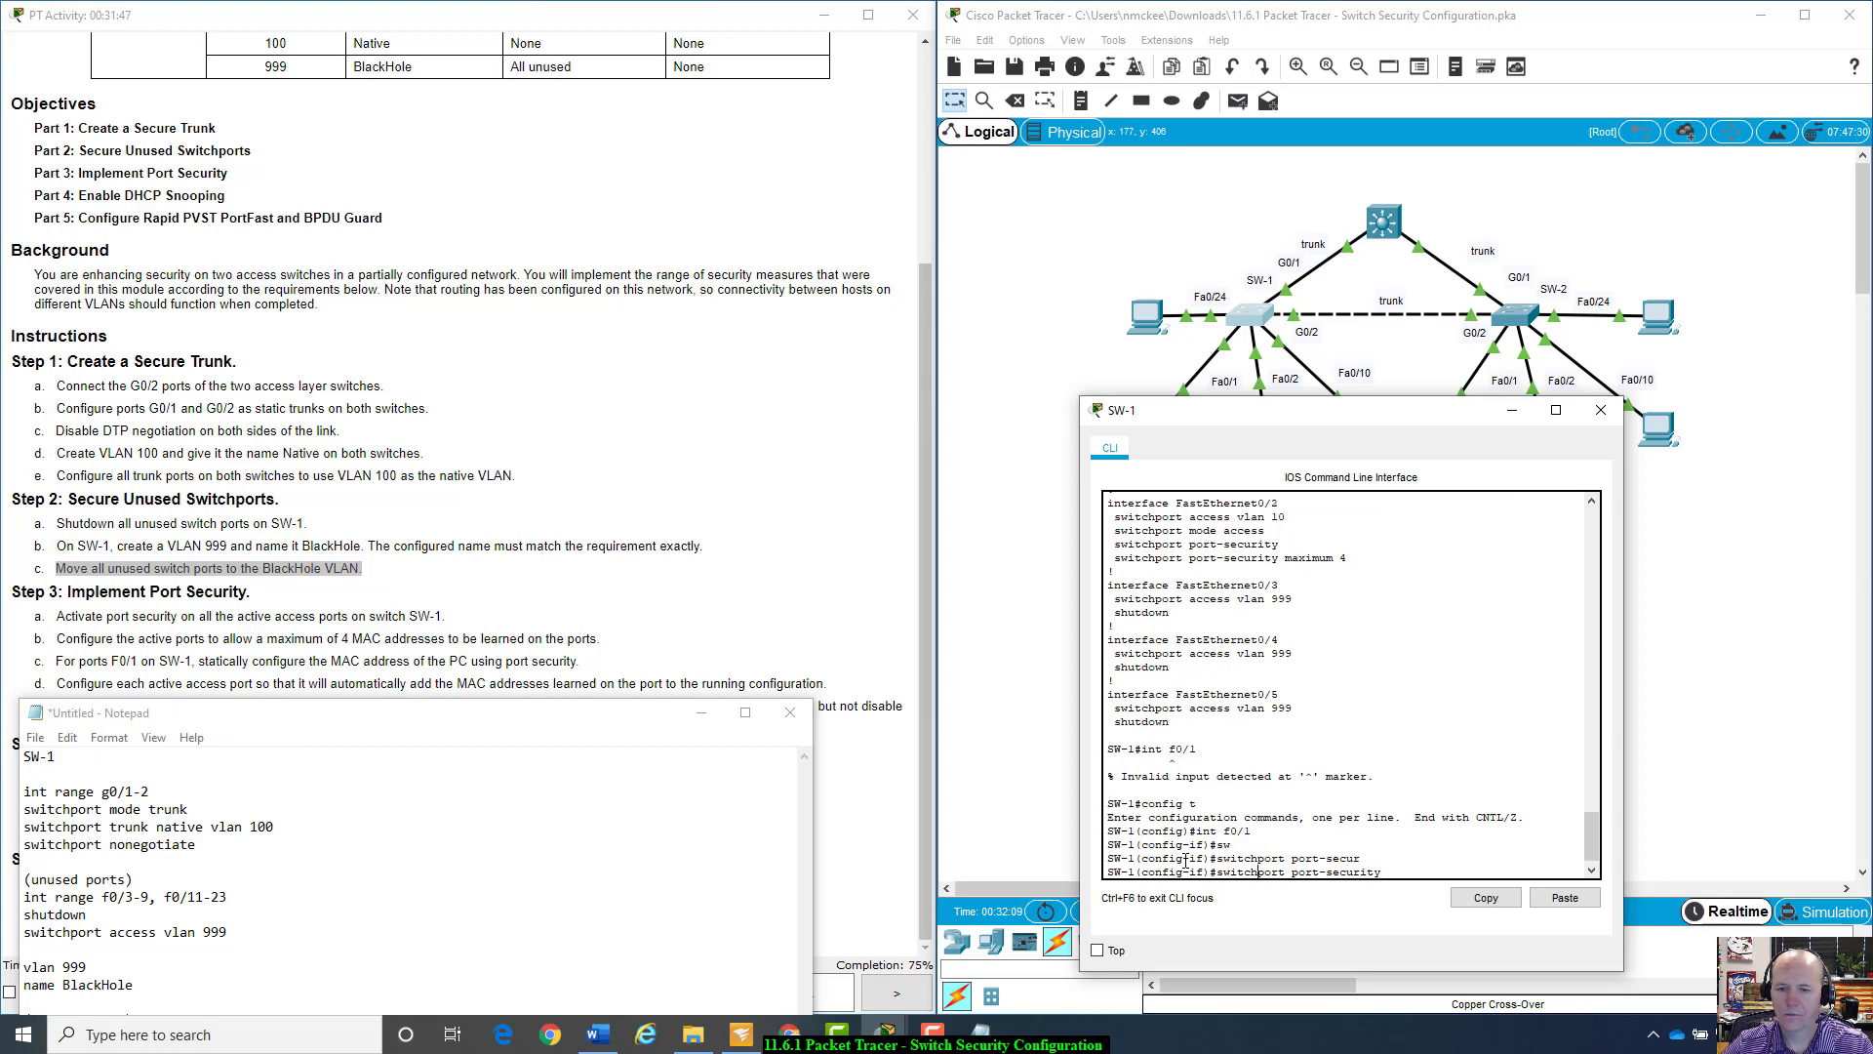
pyautogui.hotkey('ctrl', 'a')
pyautogui.write('no')
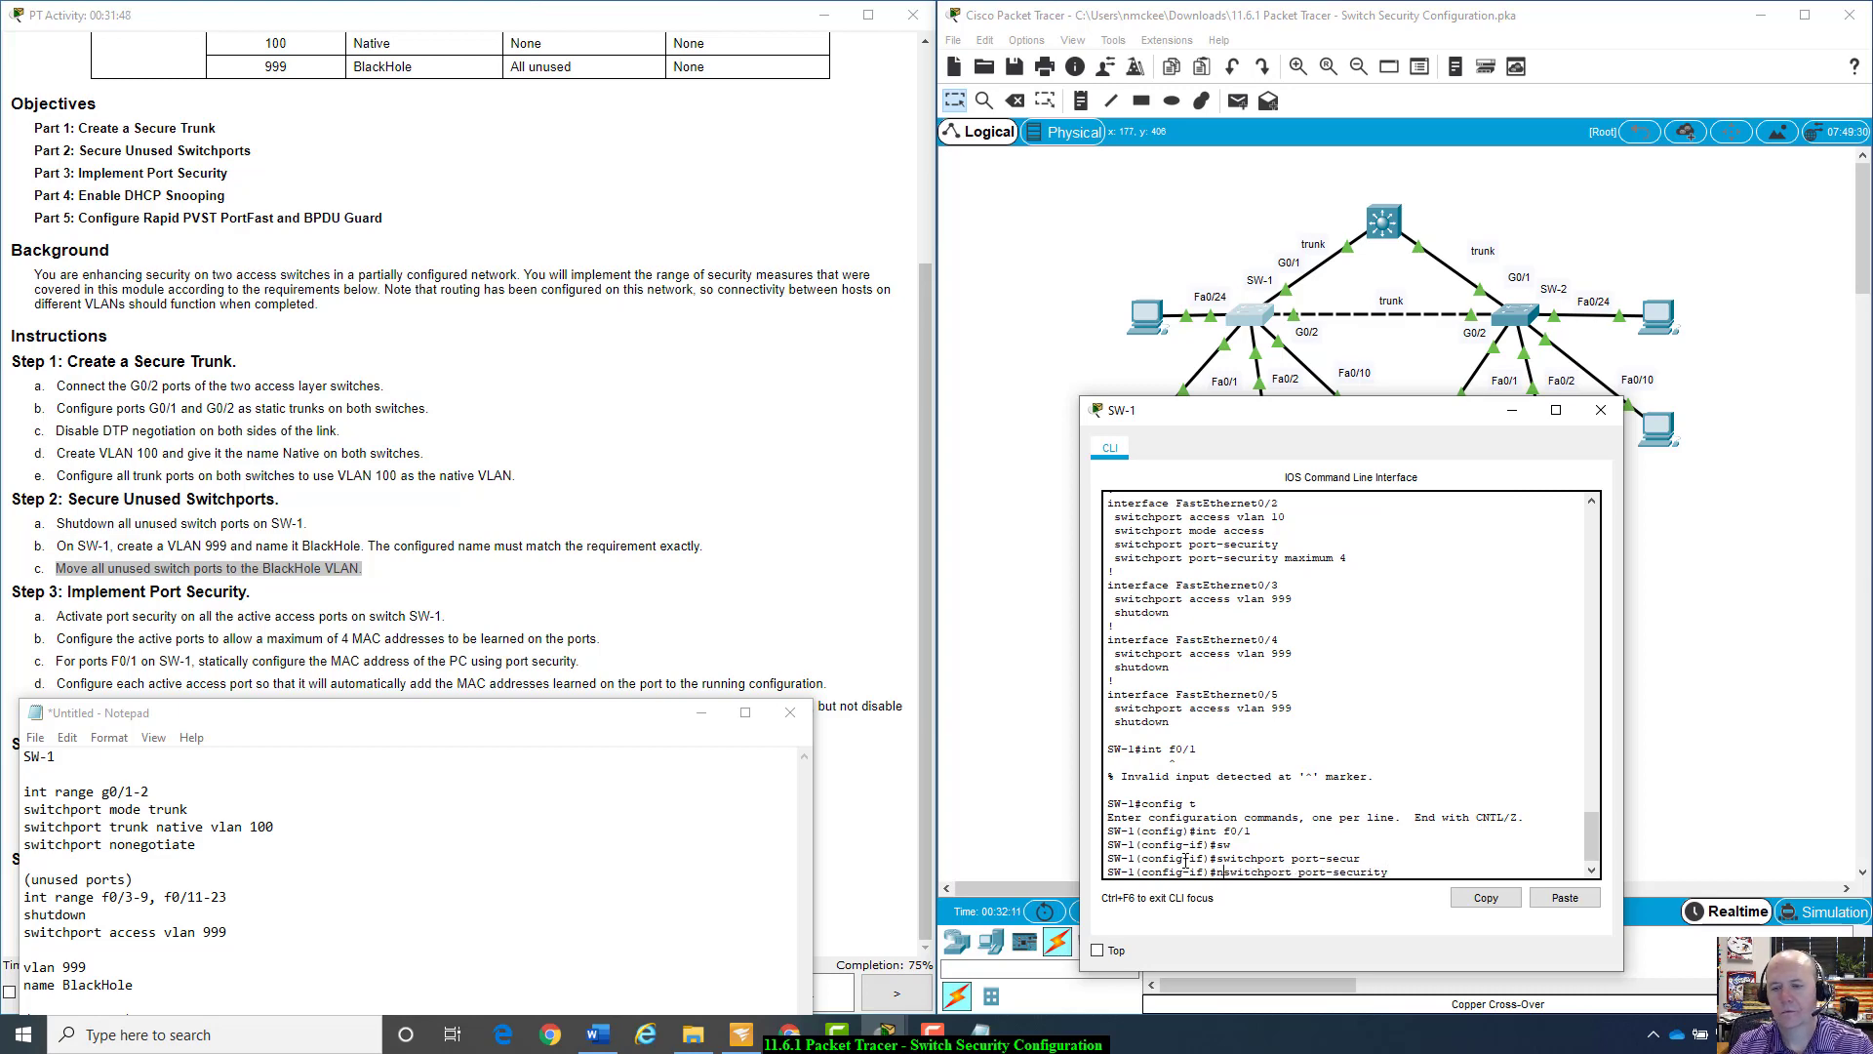
pyautogui.press('Right')
pyautogui.press('Right')
pyautogui.press('Right')
pyautogui.press('Right')
pyautogui.press('Right')
pyautogui.press('Right')
pyautogui.press('Right')
pyautogui.press('Right')
pyautogui.press('Right')
pyautogui.press('Right')
pyautogui.press('Right')
pyautogui.press('Right')
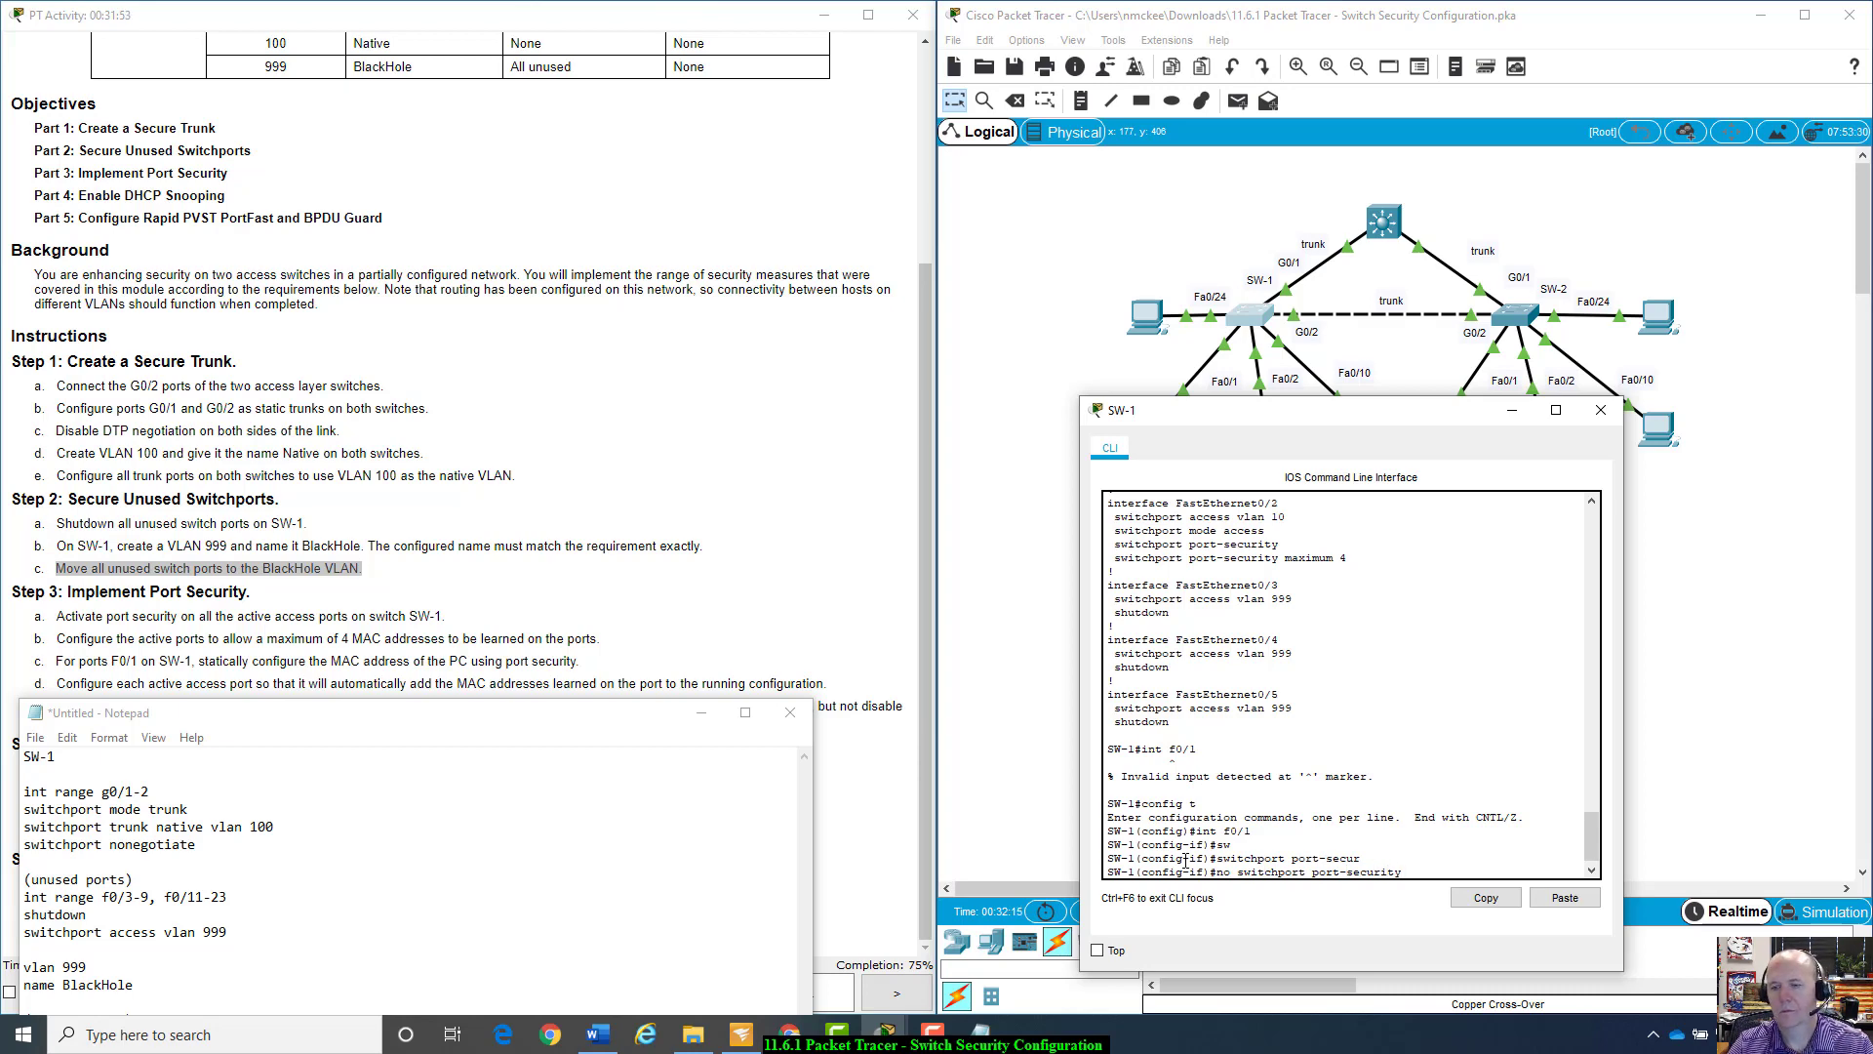
pyautogui.write('mac-')
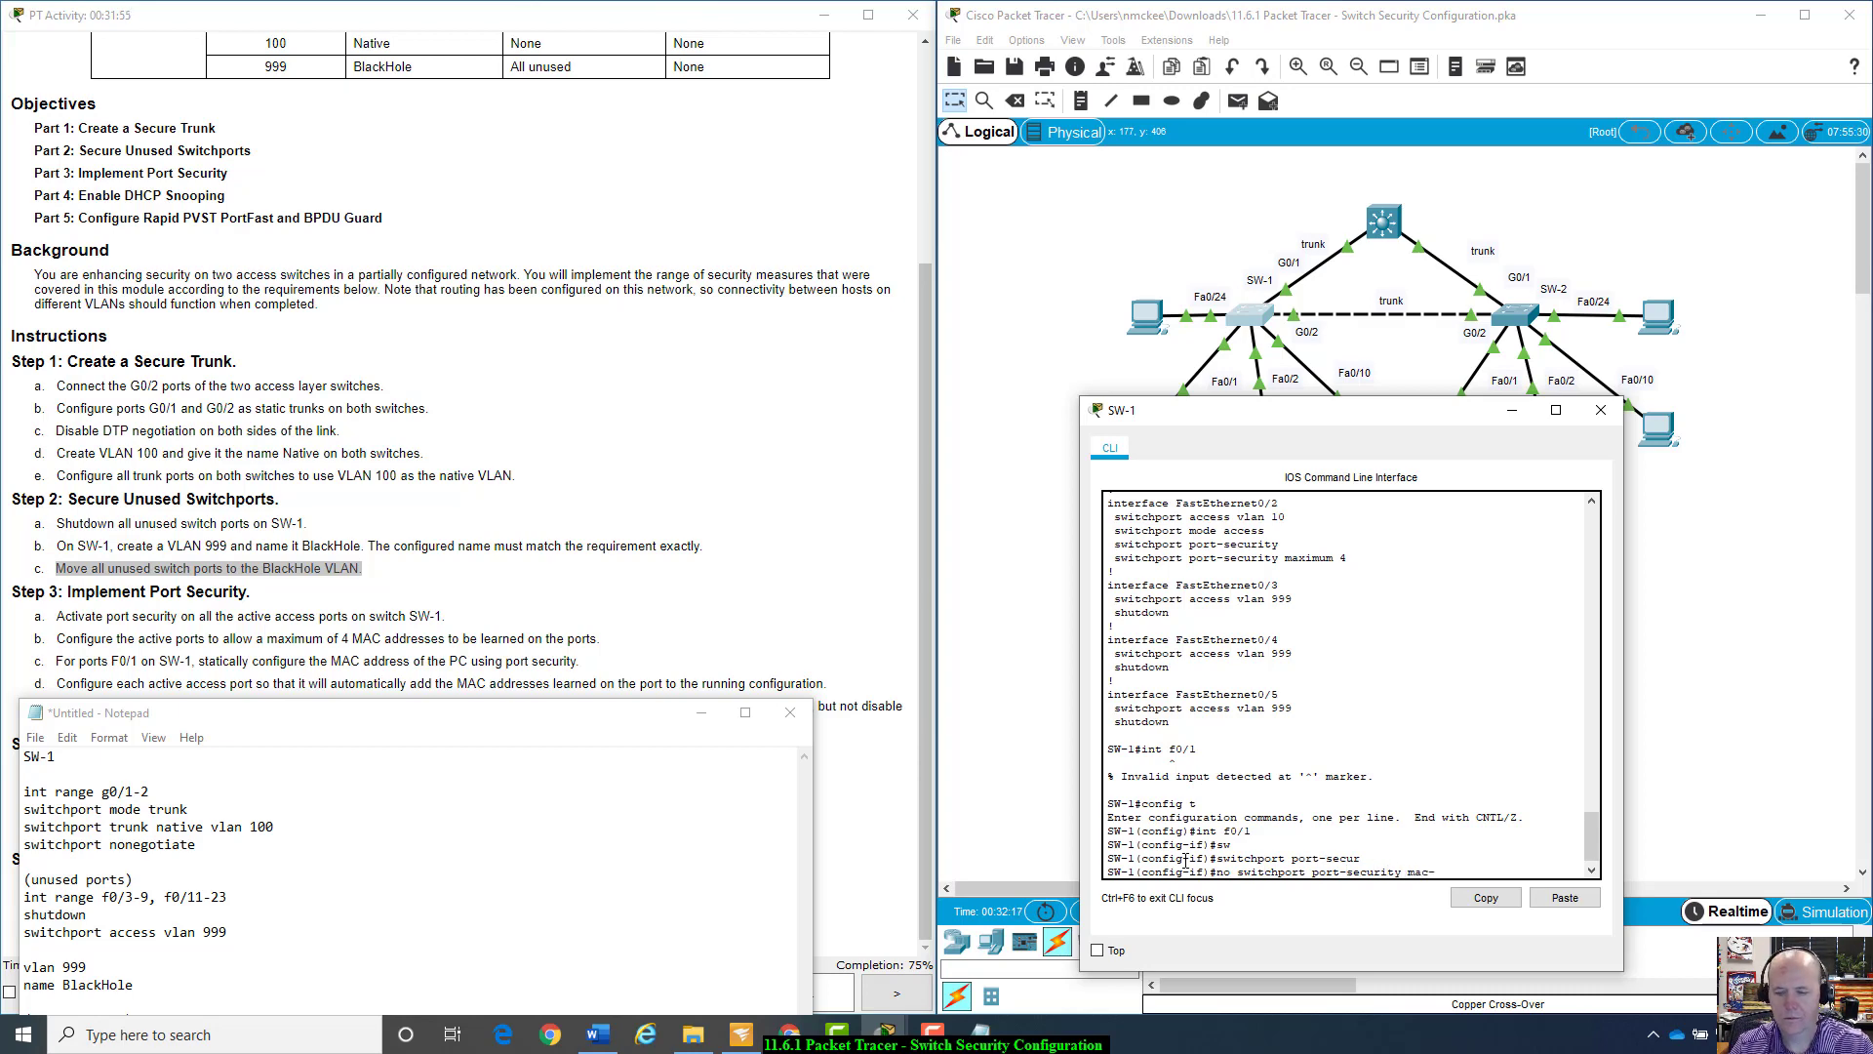
pyautogui.write('aa')
pyautogui.press('BackSpace')
pyautogui.press('Tab')
pyautogui.write('sticky')
pyautogui.press('BackSpace')
pyautogui.press('BackSpace')
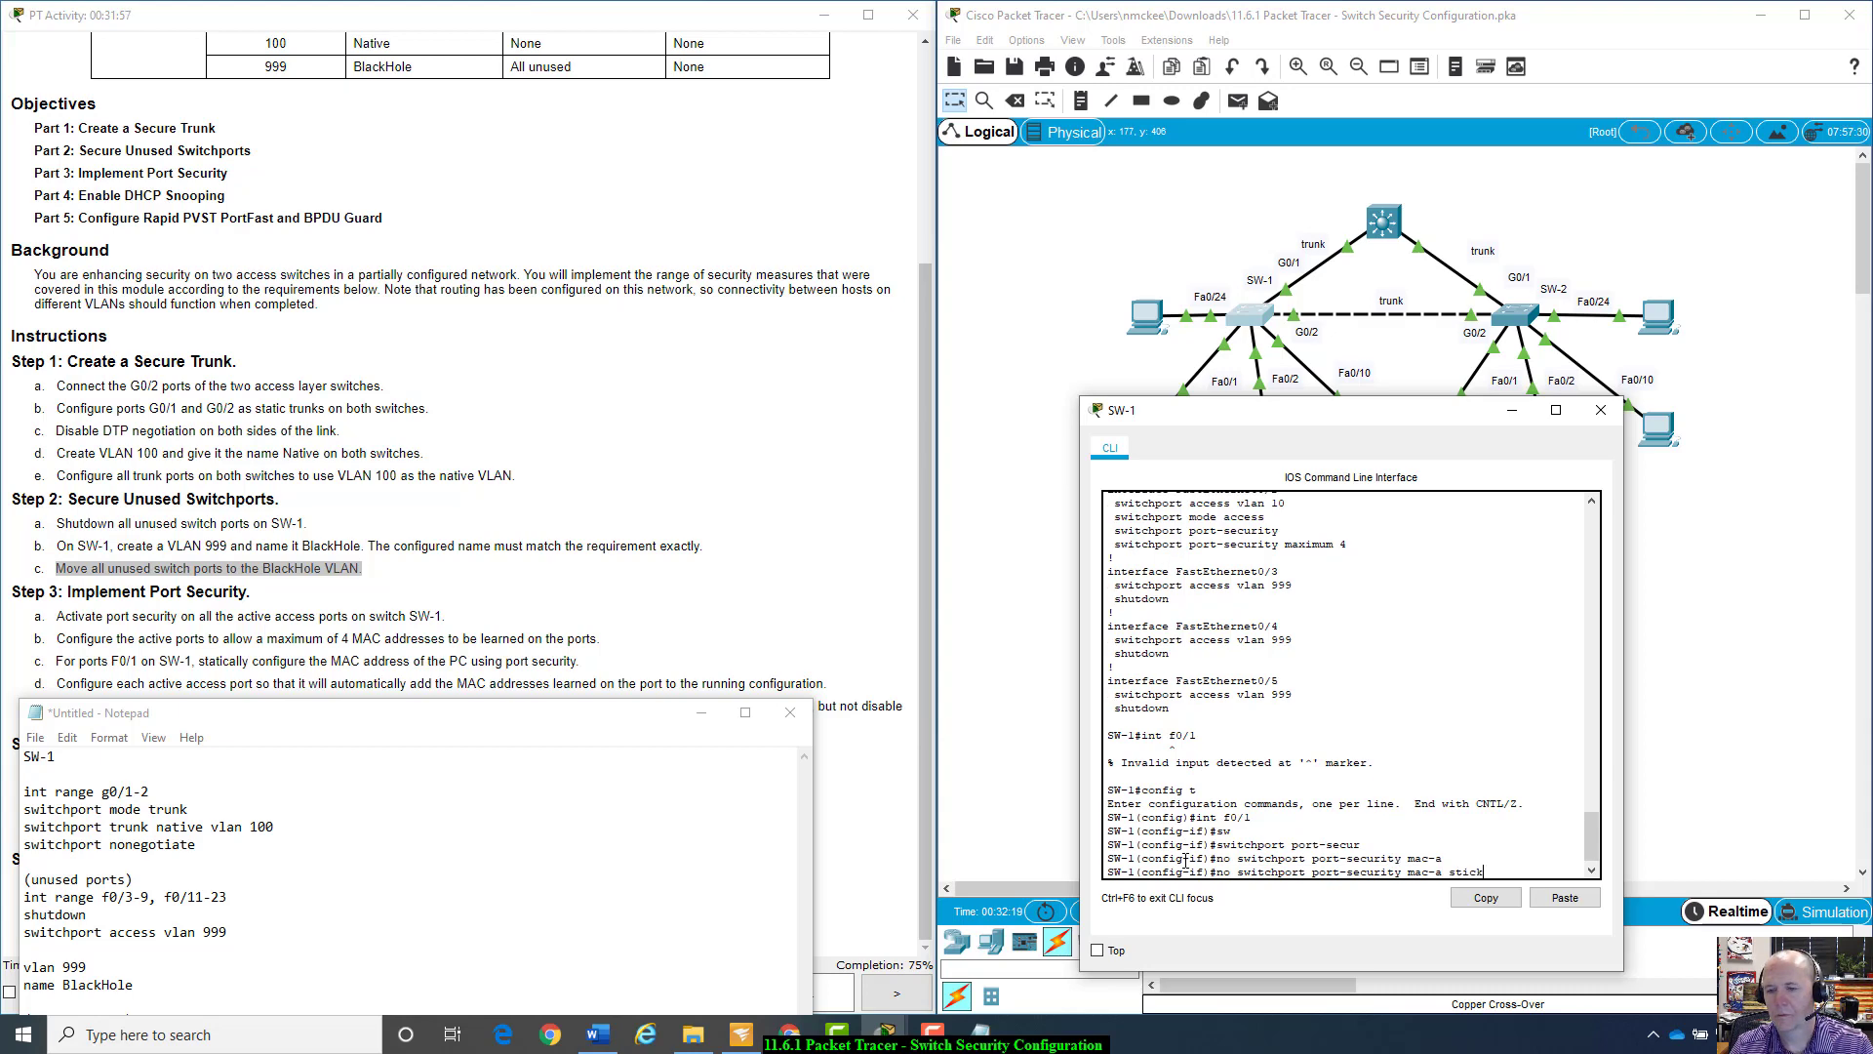
pyautogui.press('BackSpace')
pyautogui.press('BackSpace')
pyautogui.press('BackSpace')
pyautogui.press('BackSpace')
pyautogui.press('BackSpace')
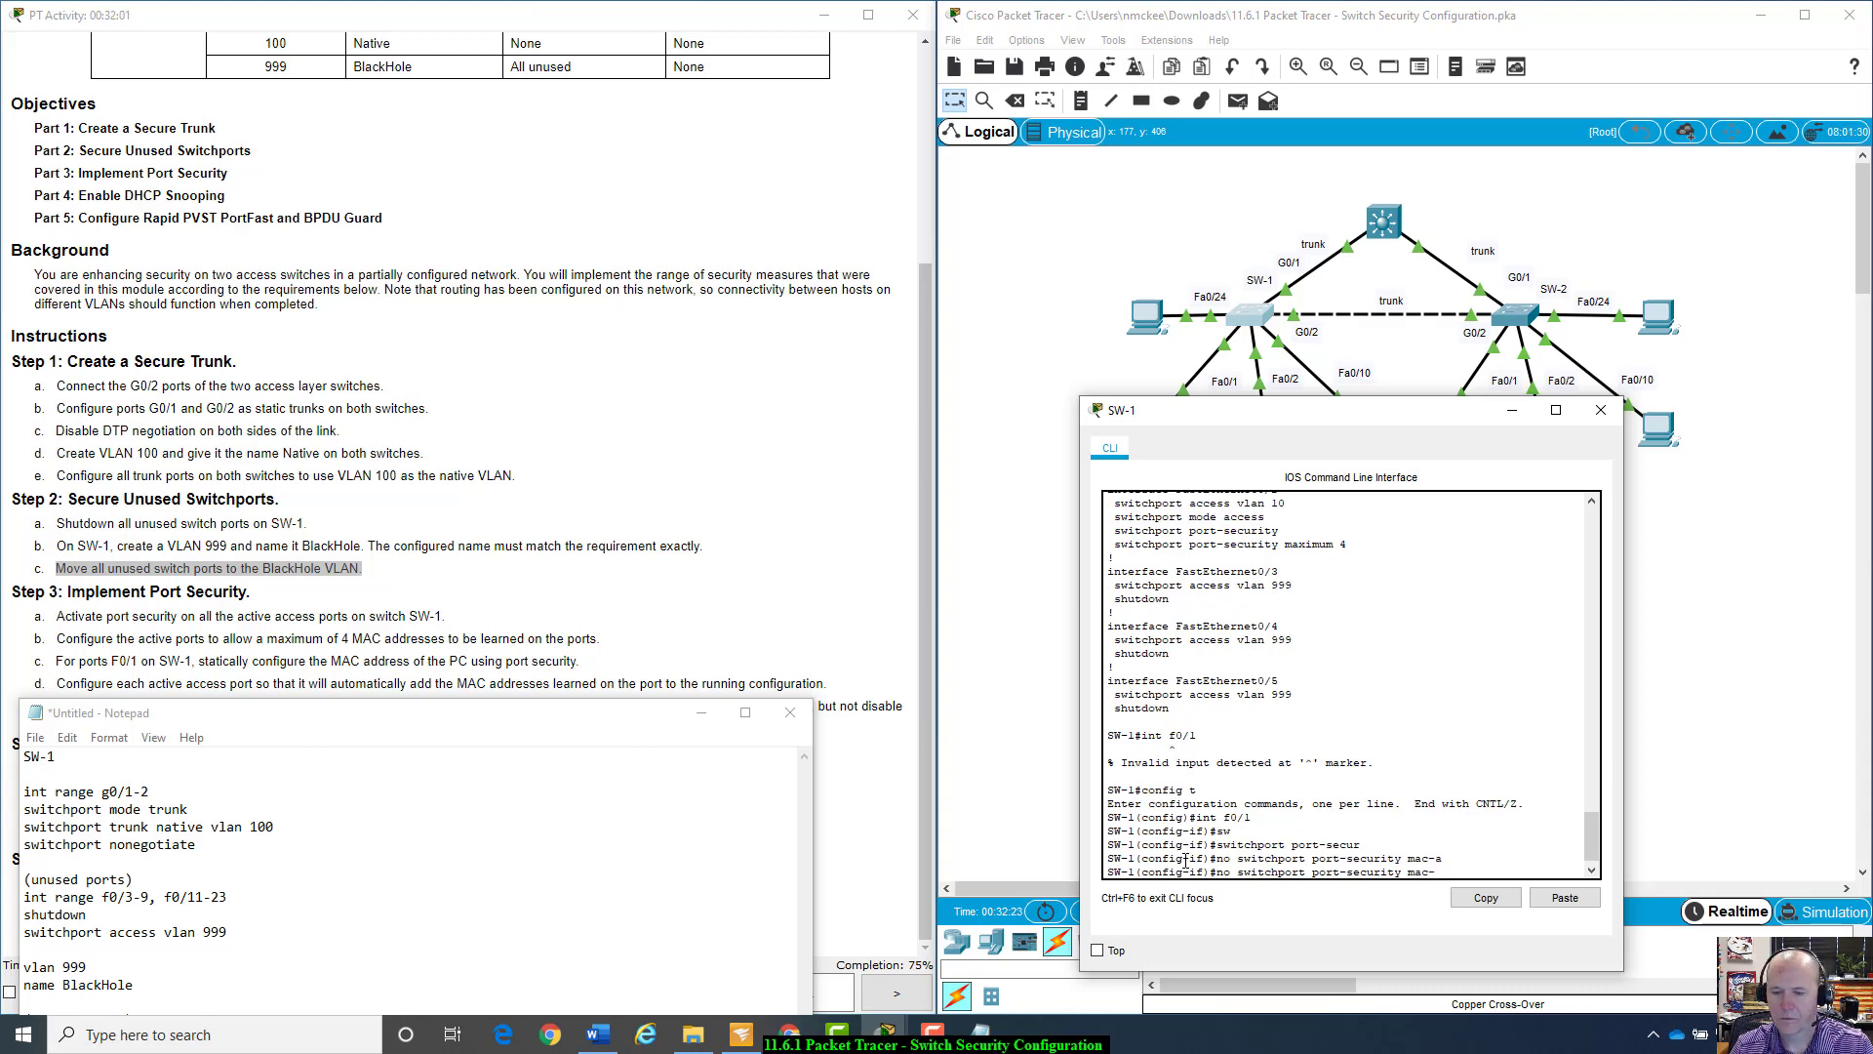
pyautogui.write('a')
pyautogui.press('Tab')
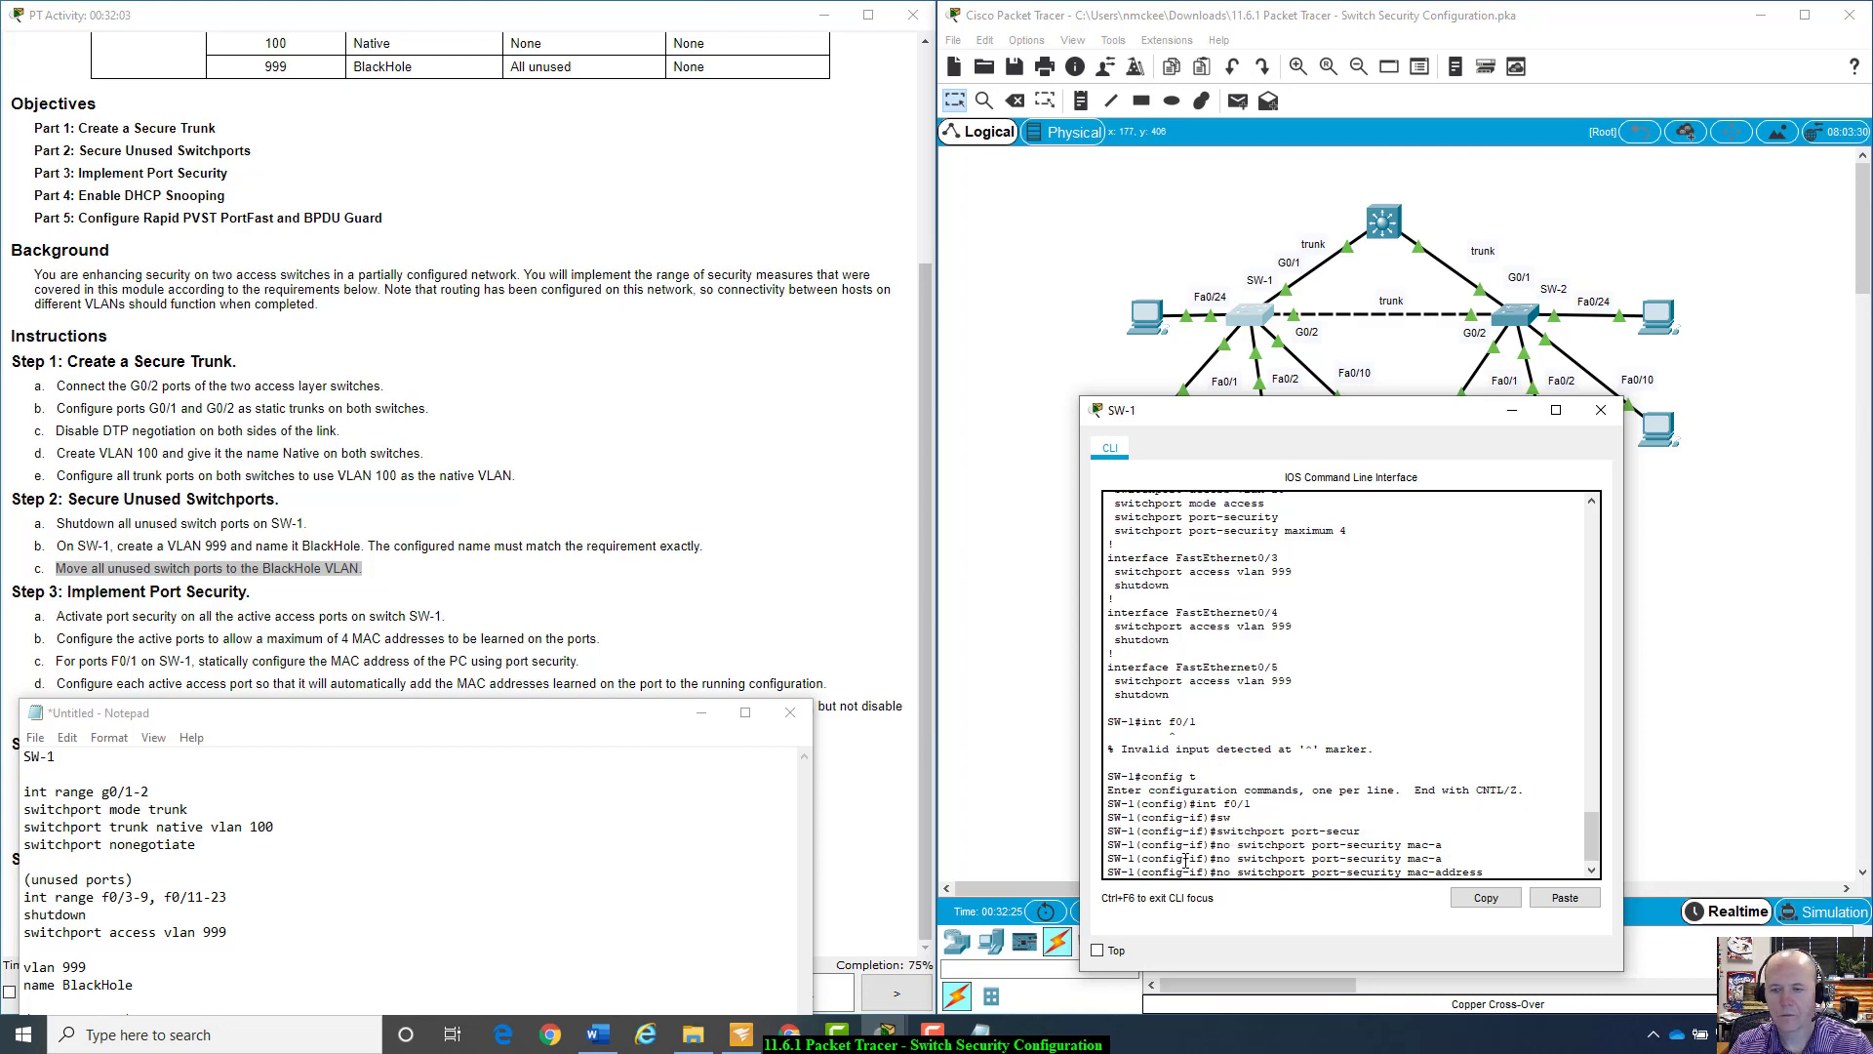
pyautogui.write('sticky')
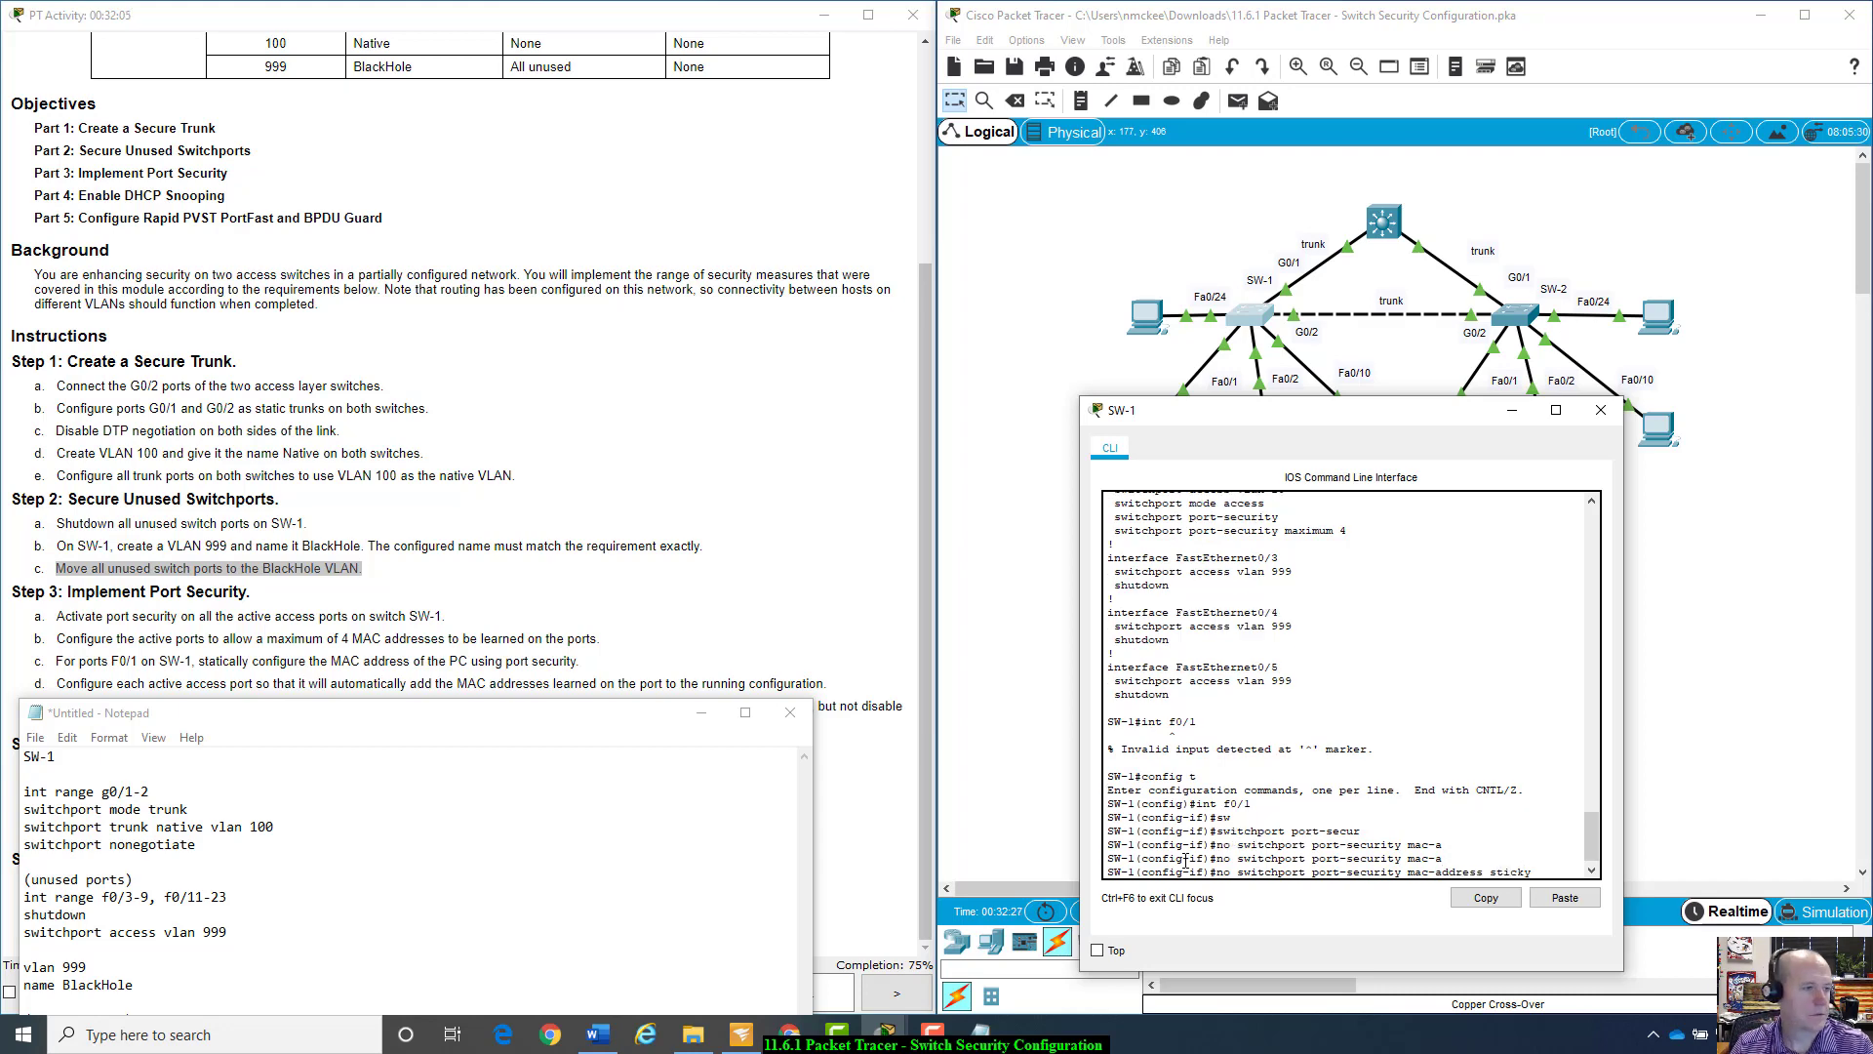
pyautogui.write(' 0010')
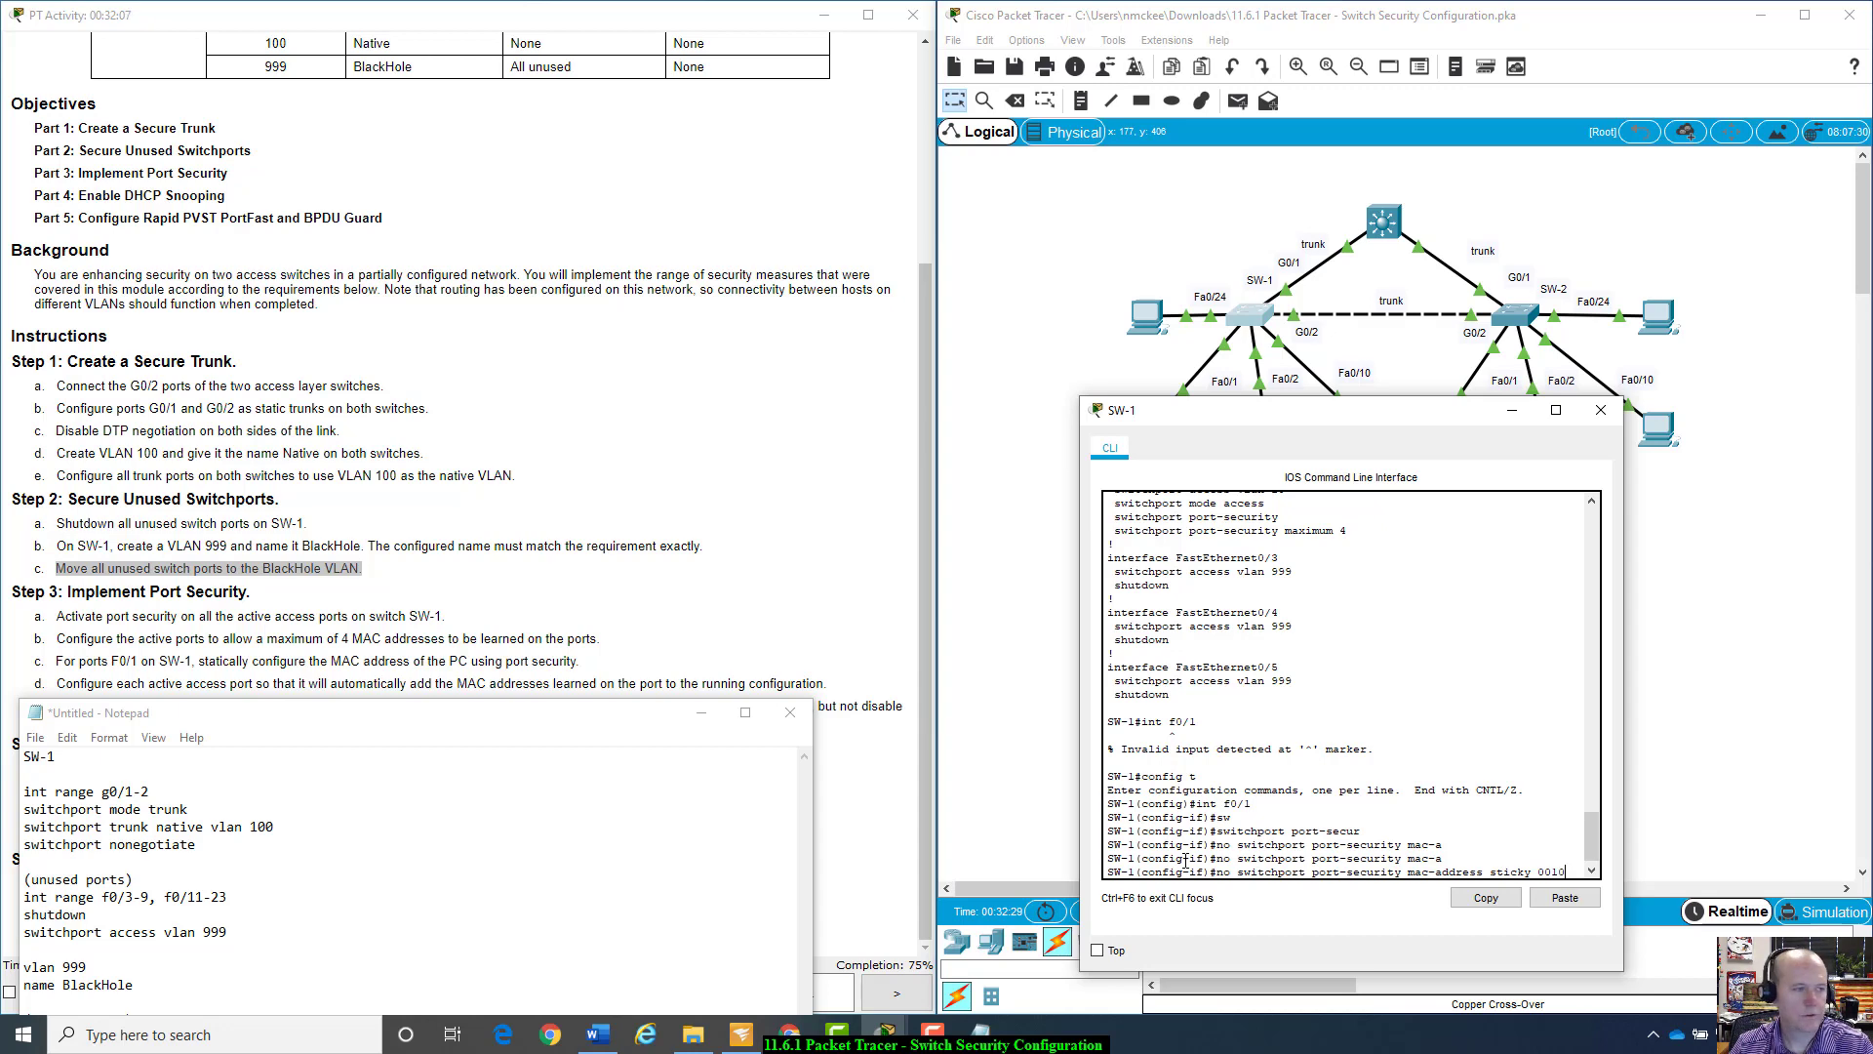
pyautogui.write('.11e')
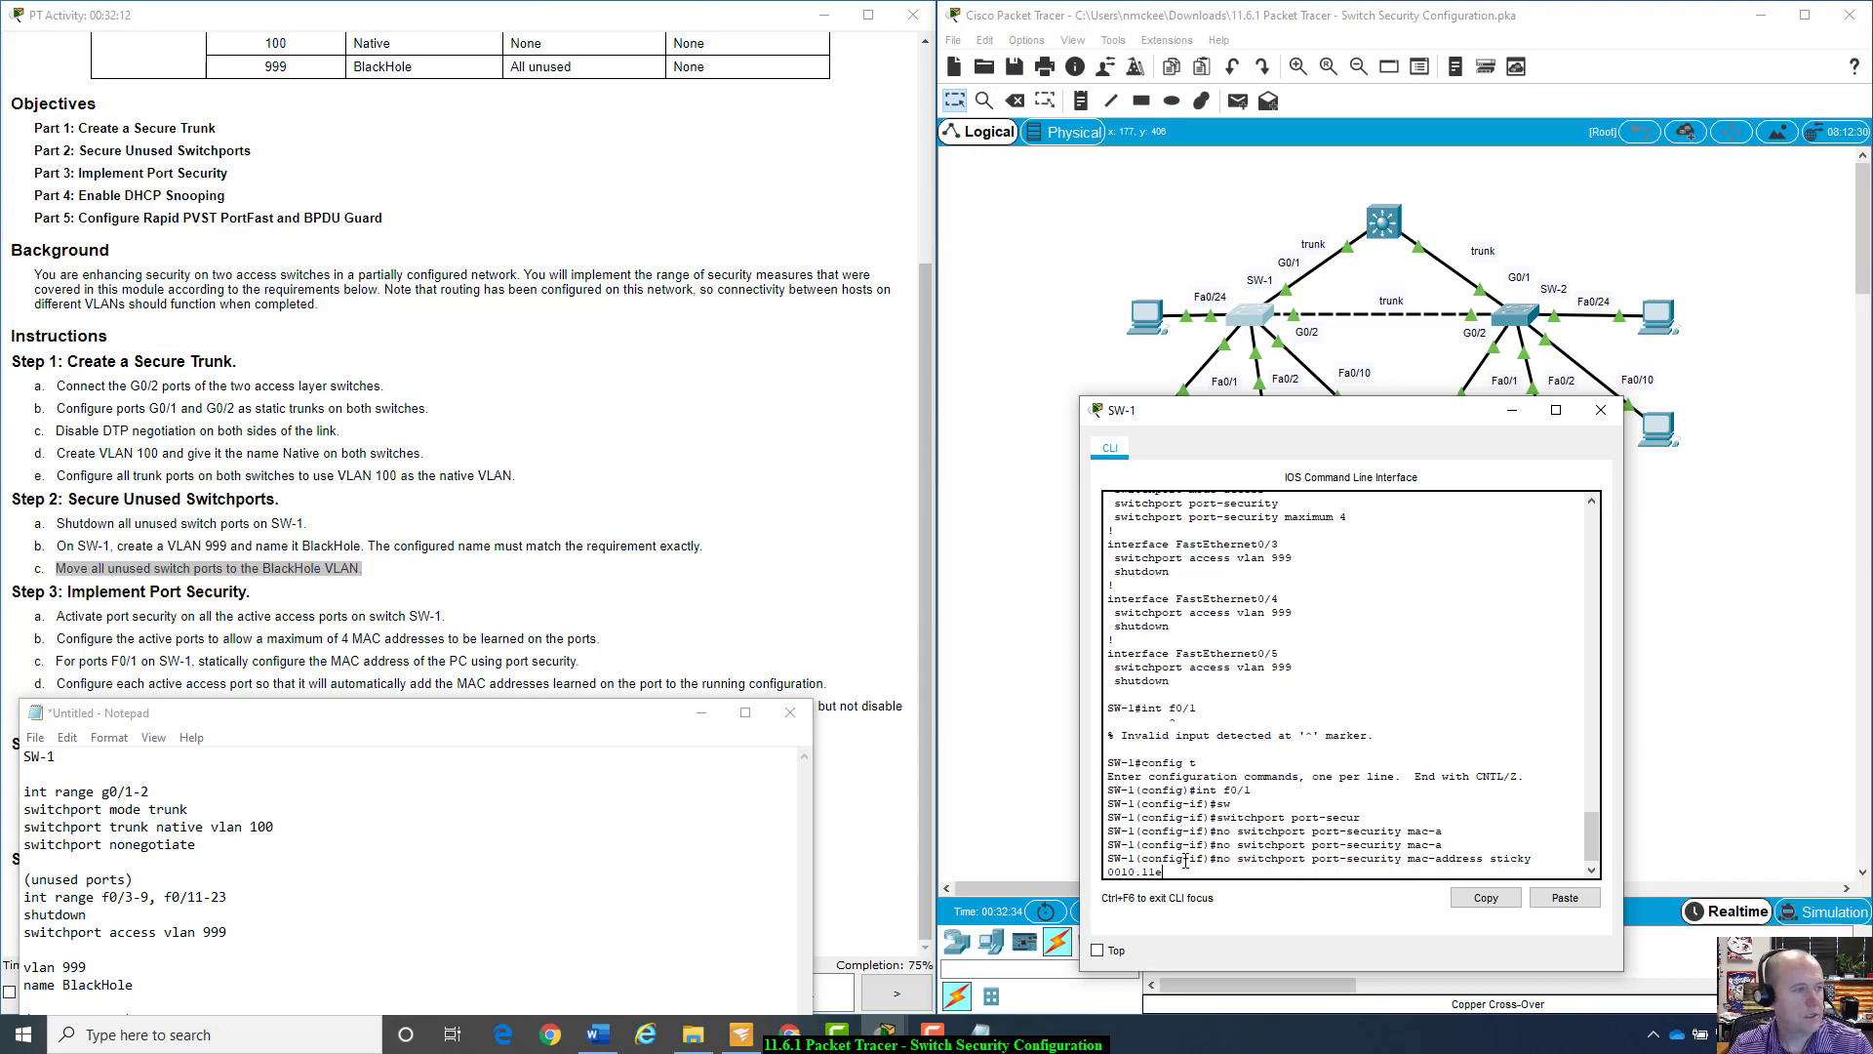
pyautogui.press('BackSpace')
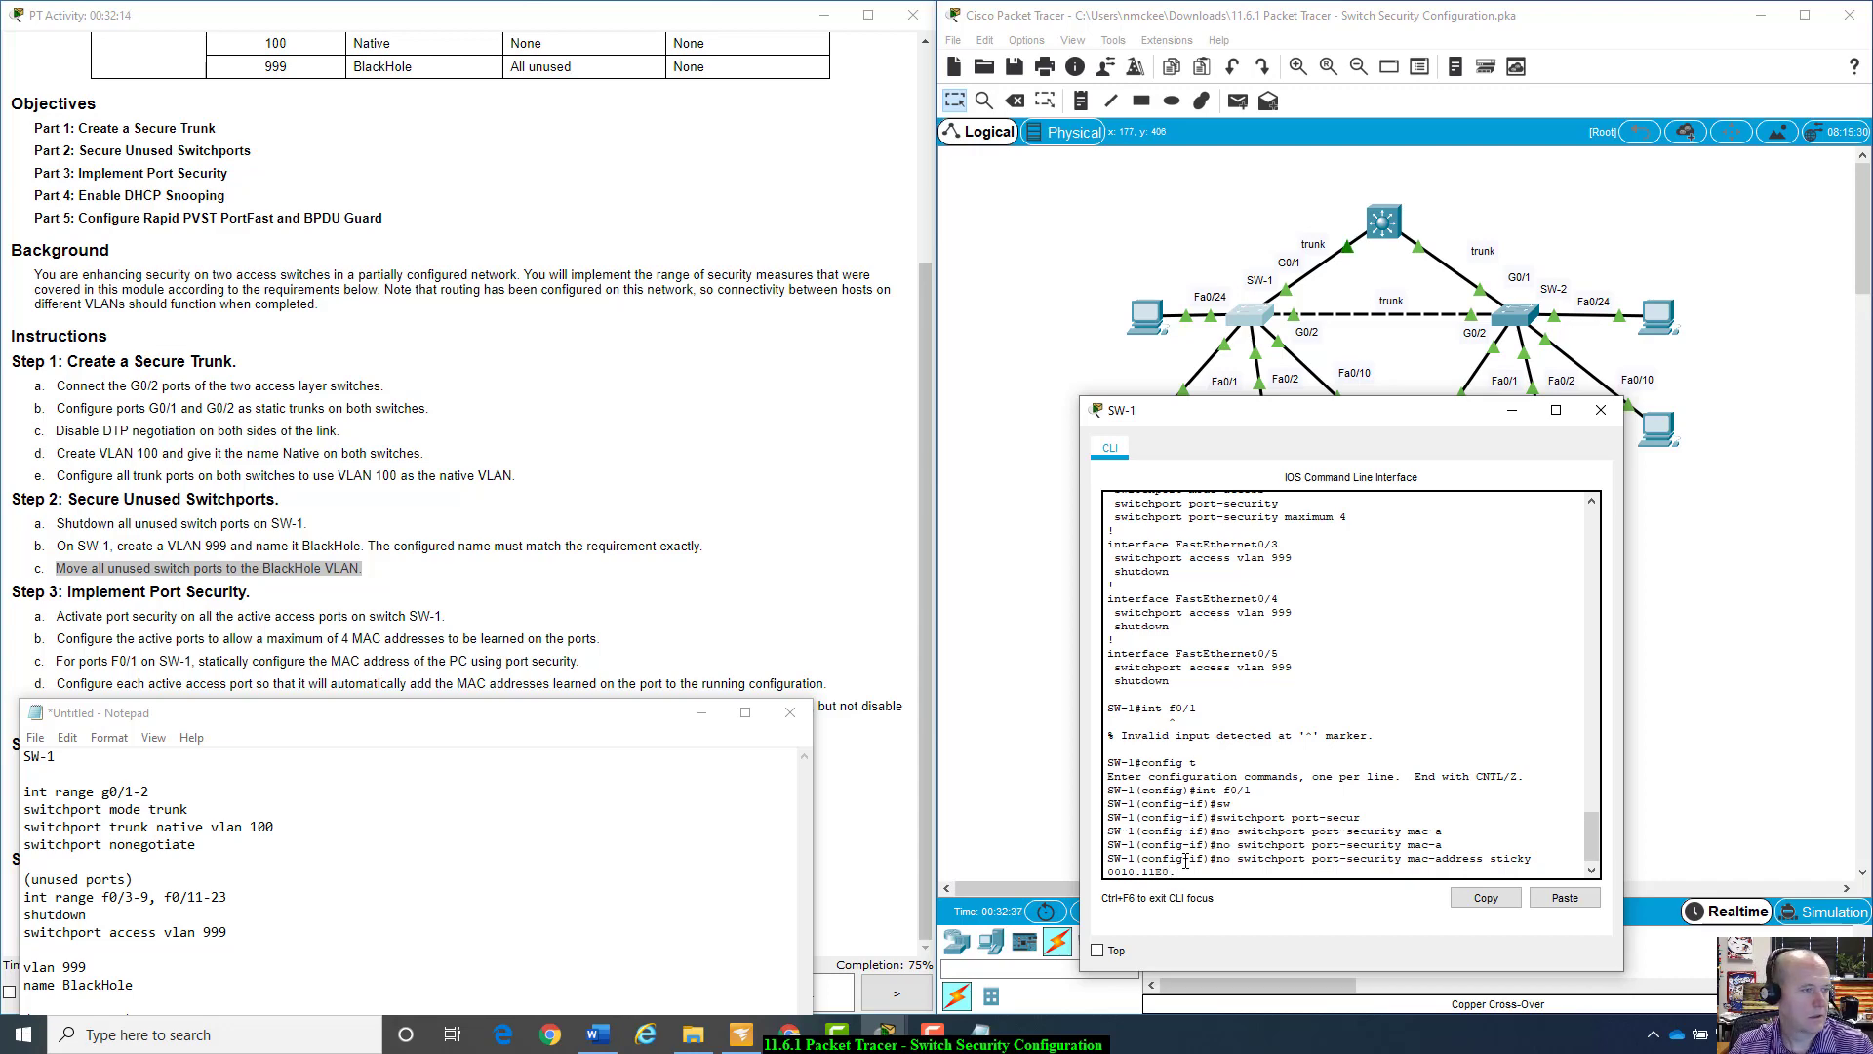
pyautogui.write('3ABB')
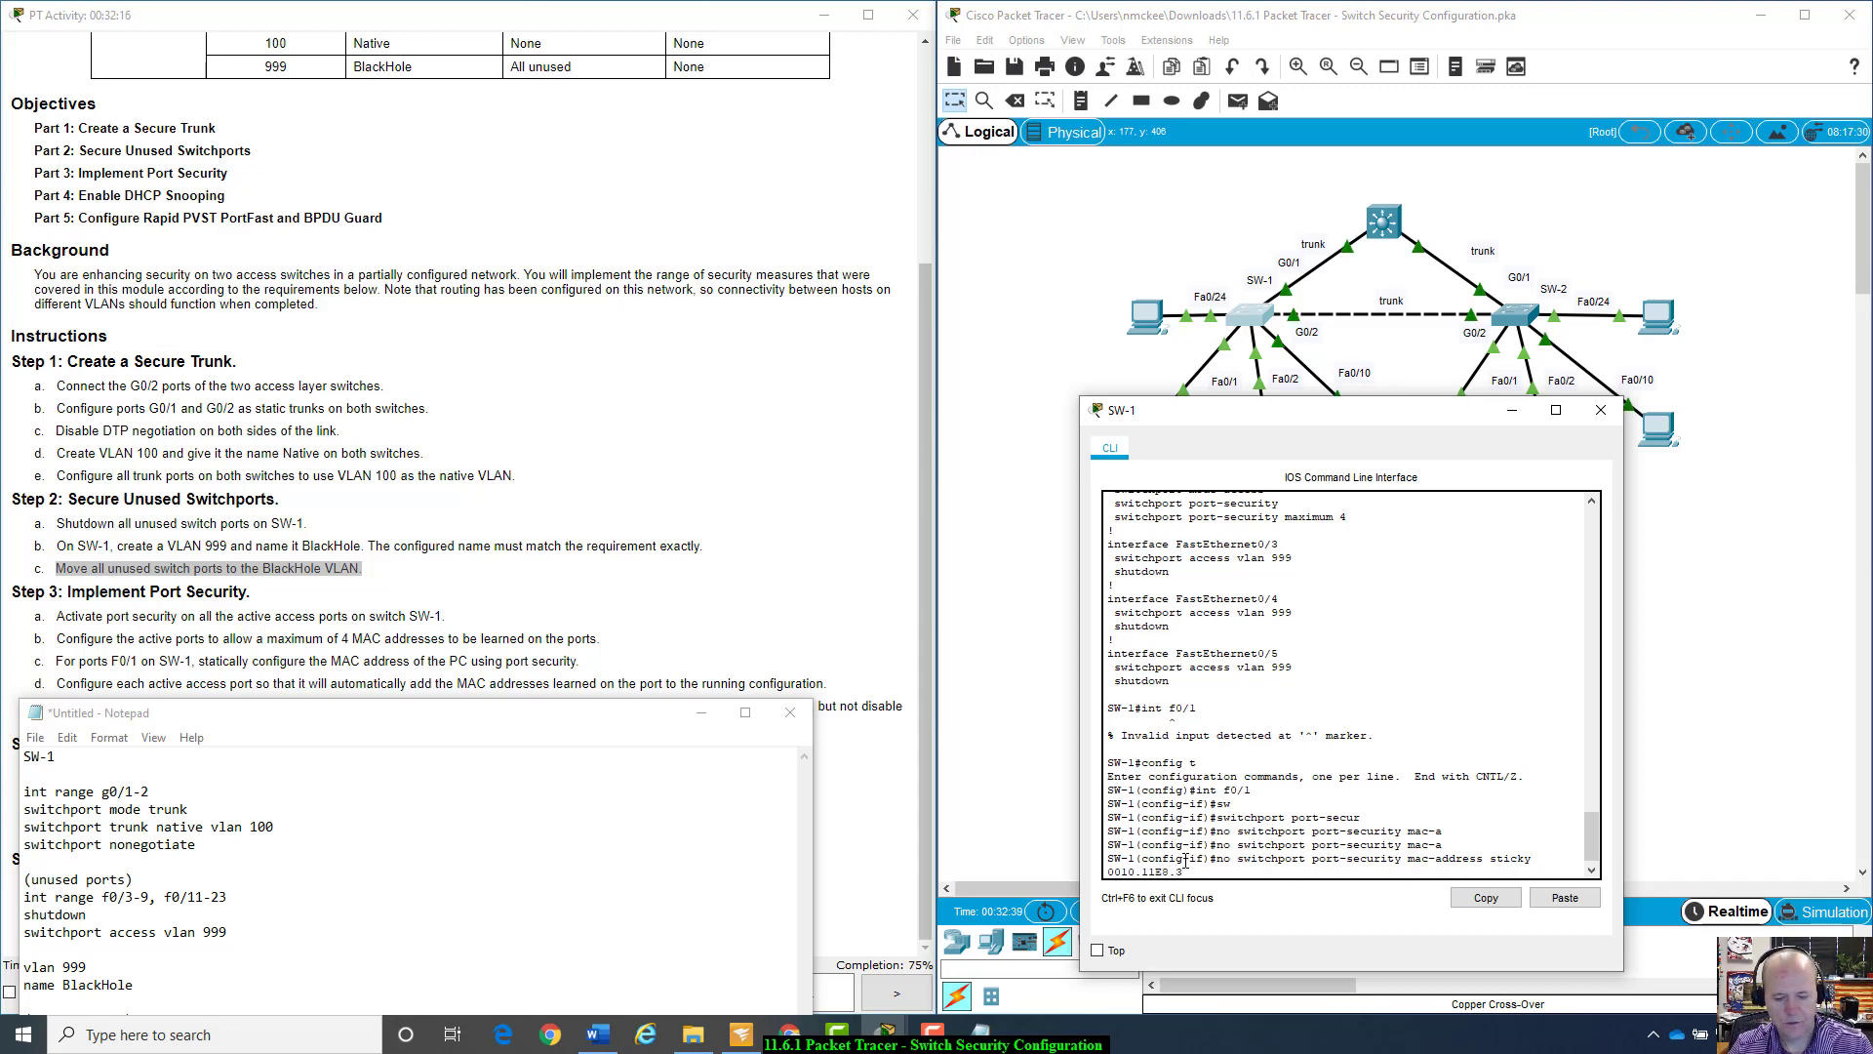
pyautogui.press('Return')
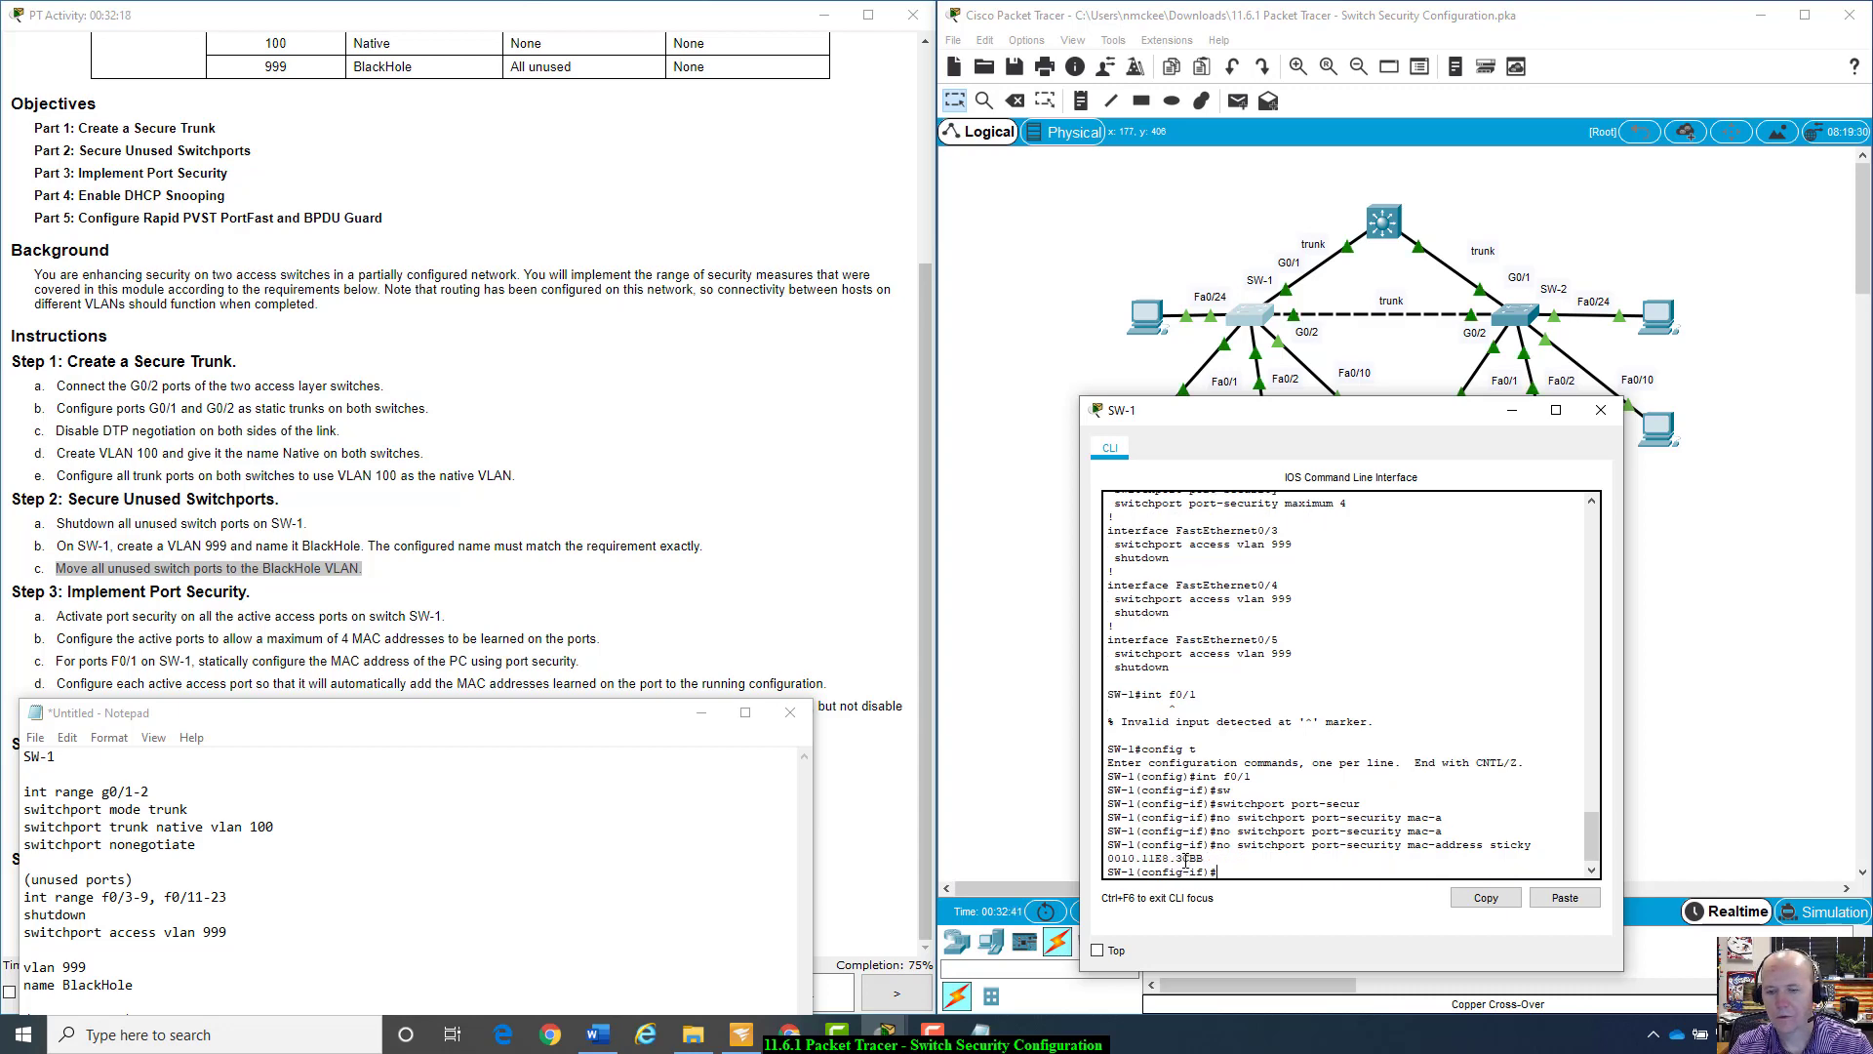
# Step: Reselect interface f0/1 and turn off its sticky MAC learning with no switchport port-security mac-address sticky
pyautogui.press('Up')
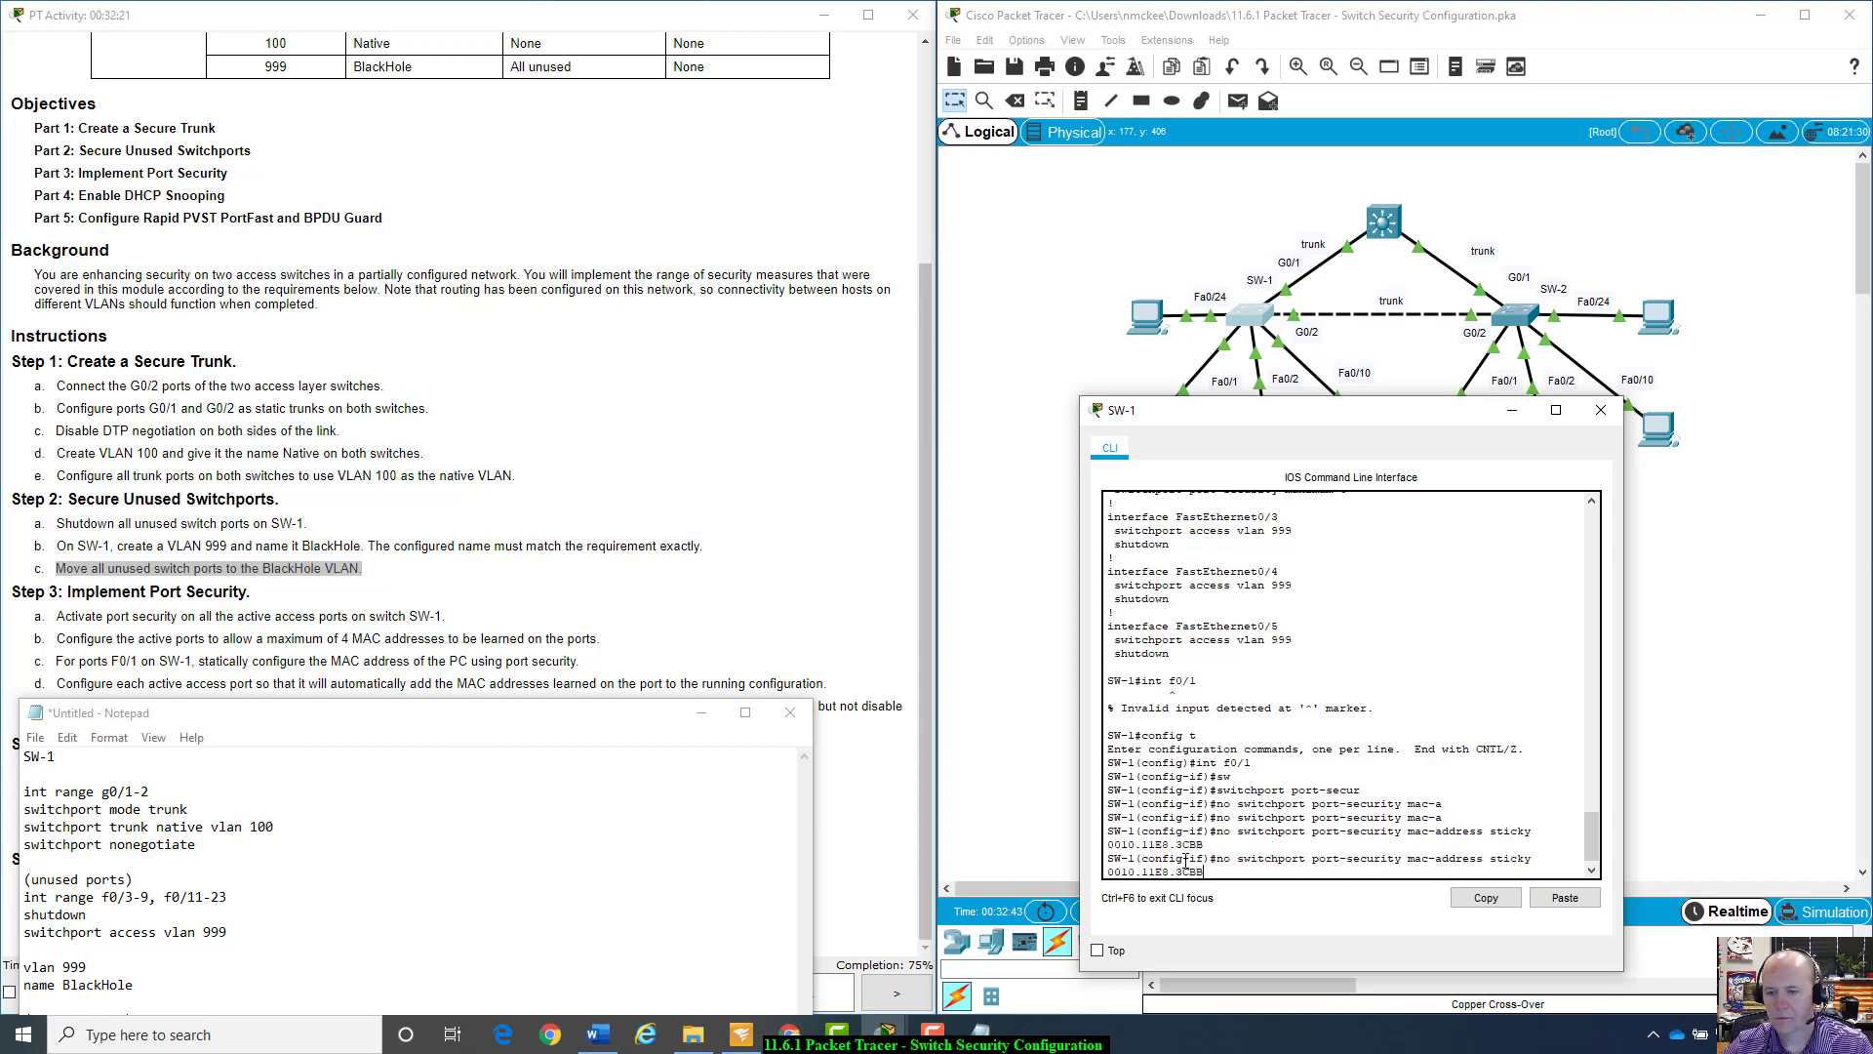
pyautogui.press('Up')
pyautogui.press('Up')
pyautogui.press('Up')
pyautogui.press('Up')
pyautogui.press('Up')
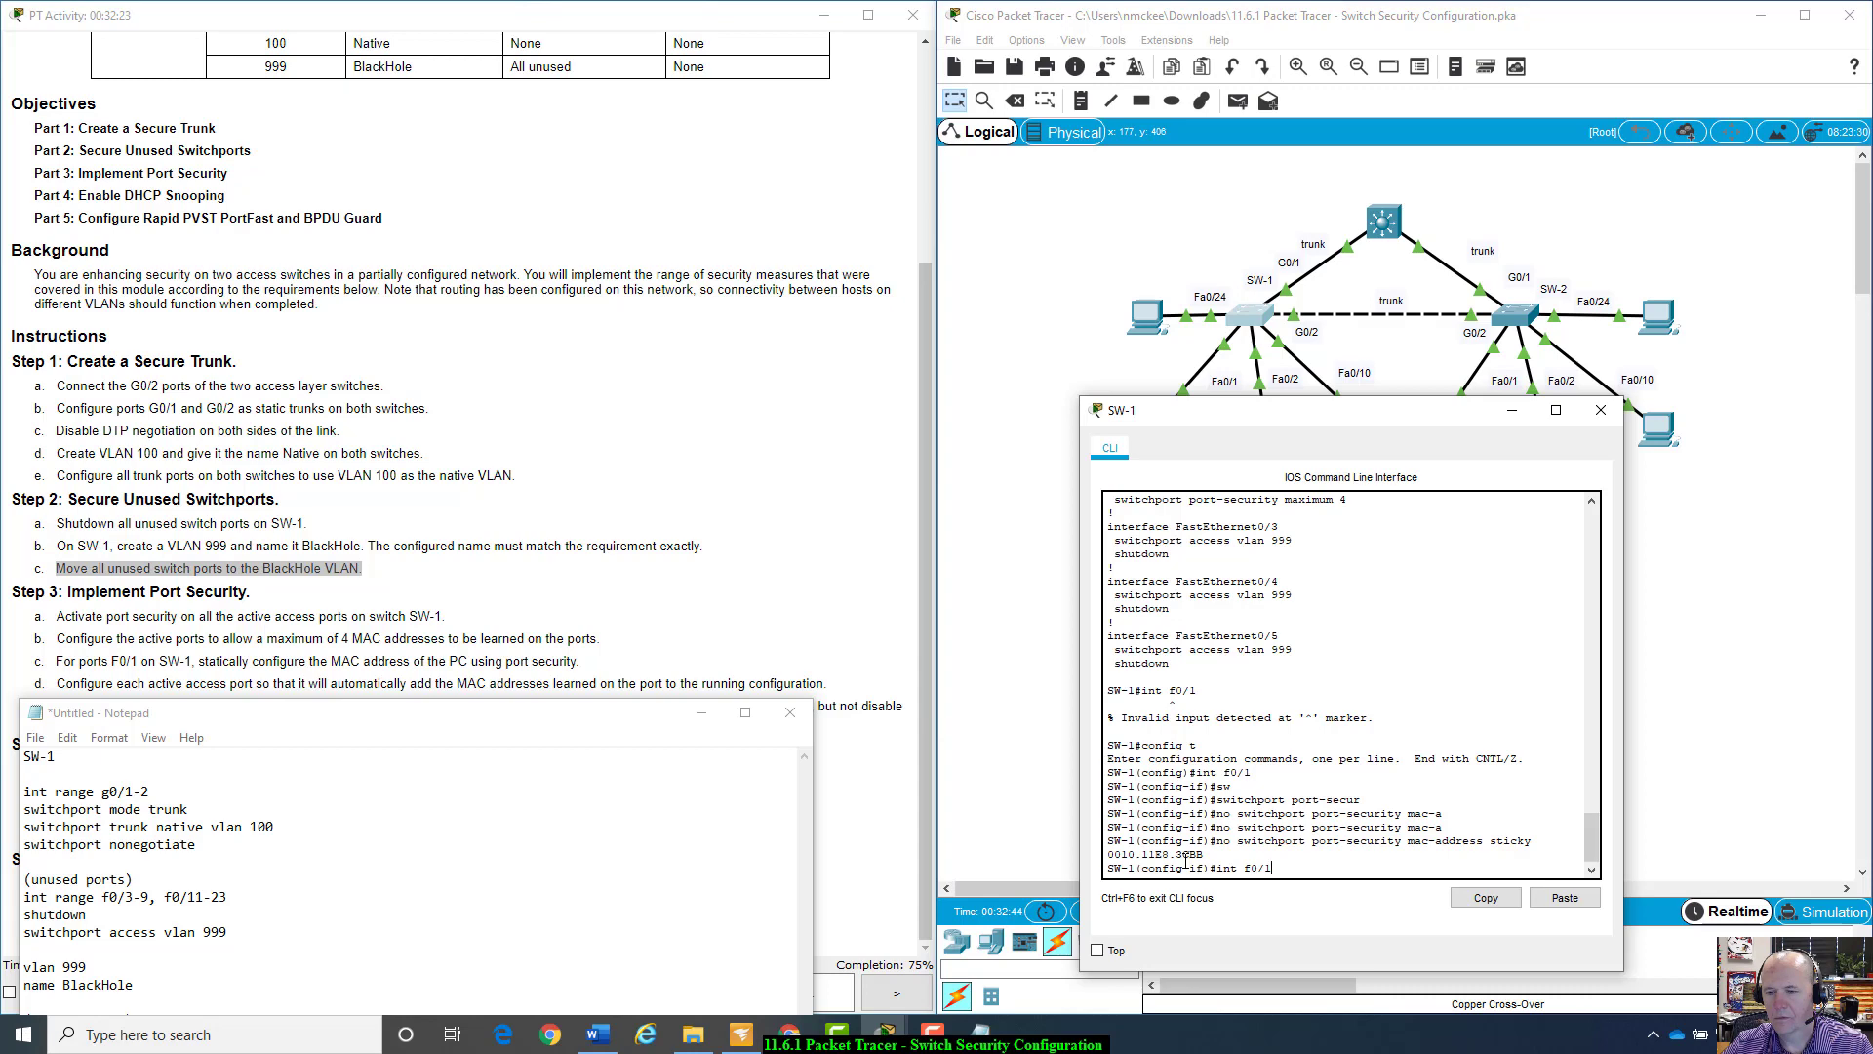
pyautogui.press('Return')
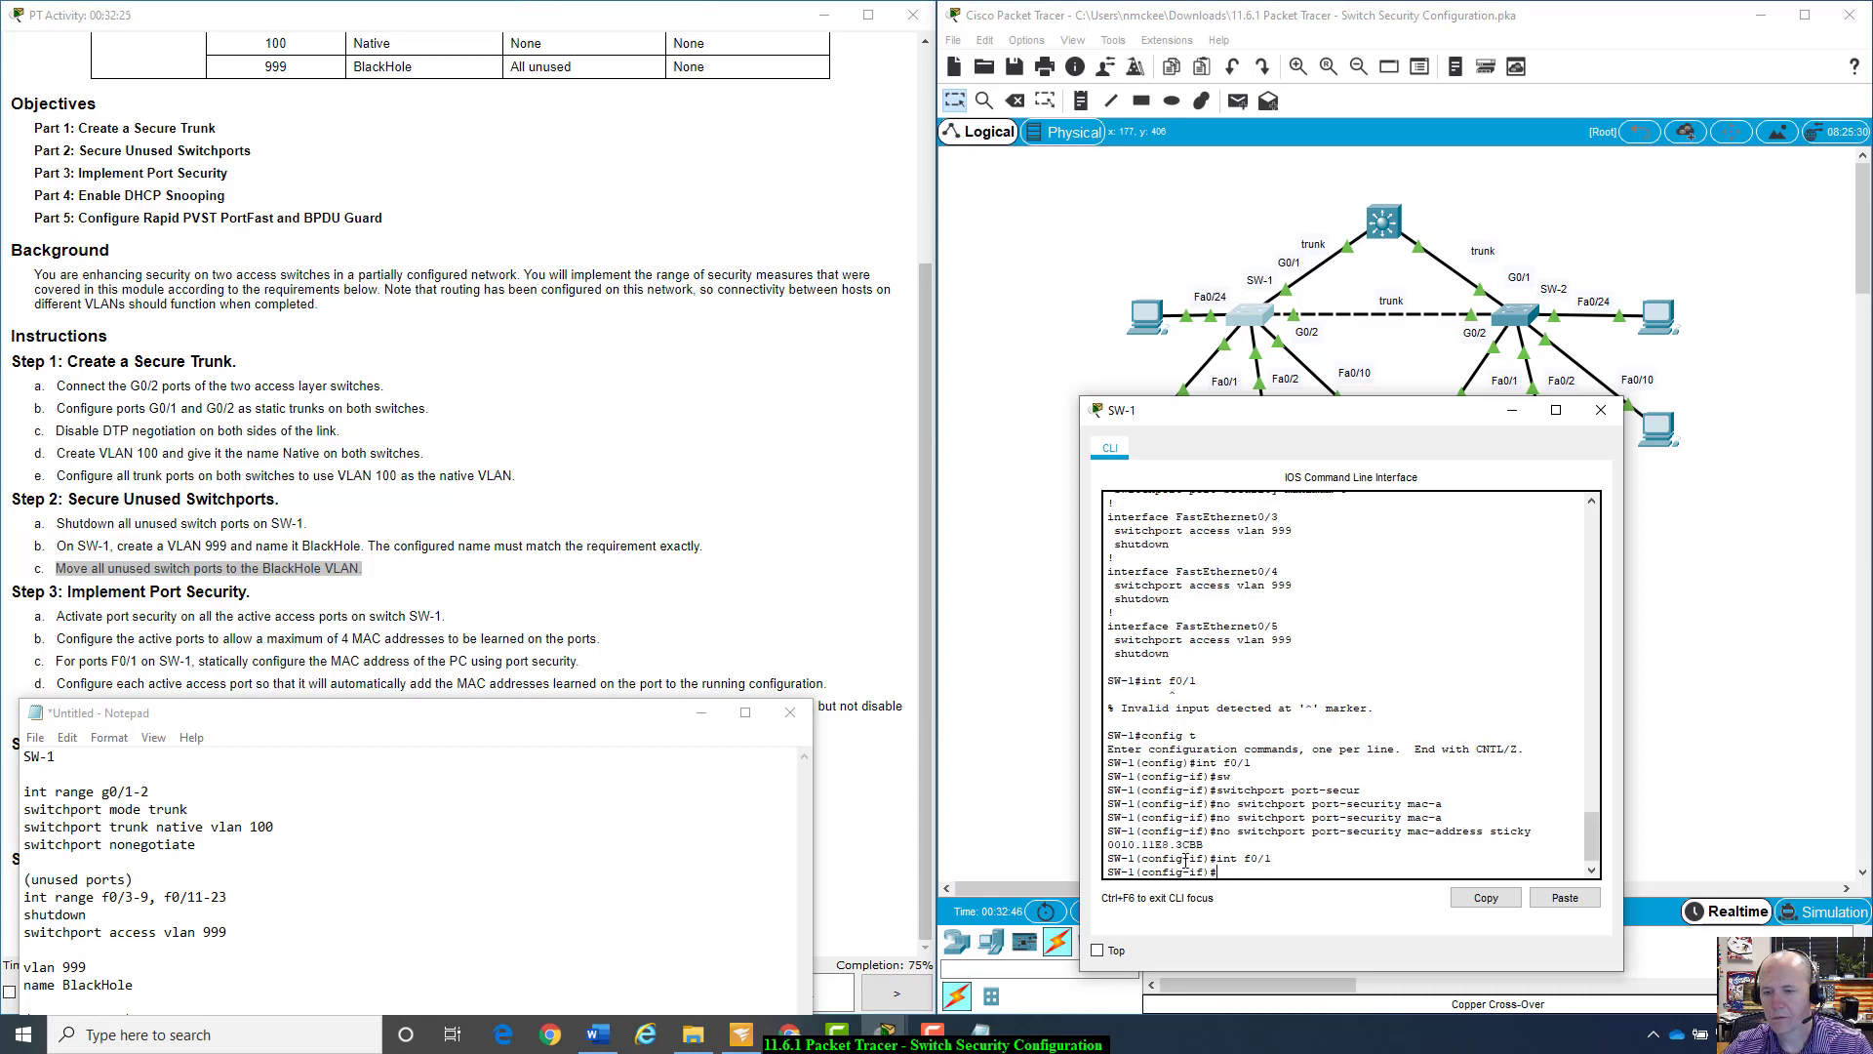
pyautogui.press('Up')
pyautogui.press('Up')
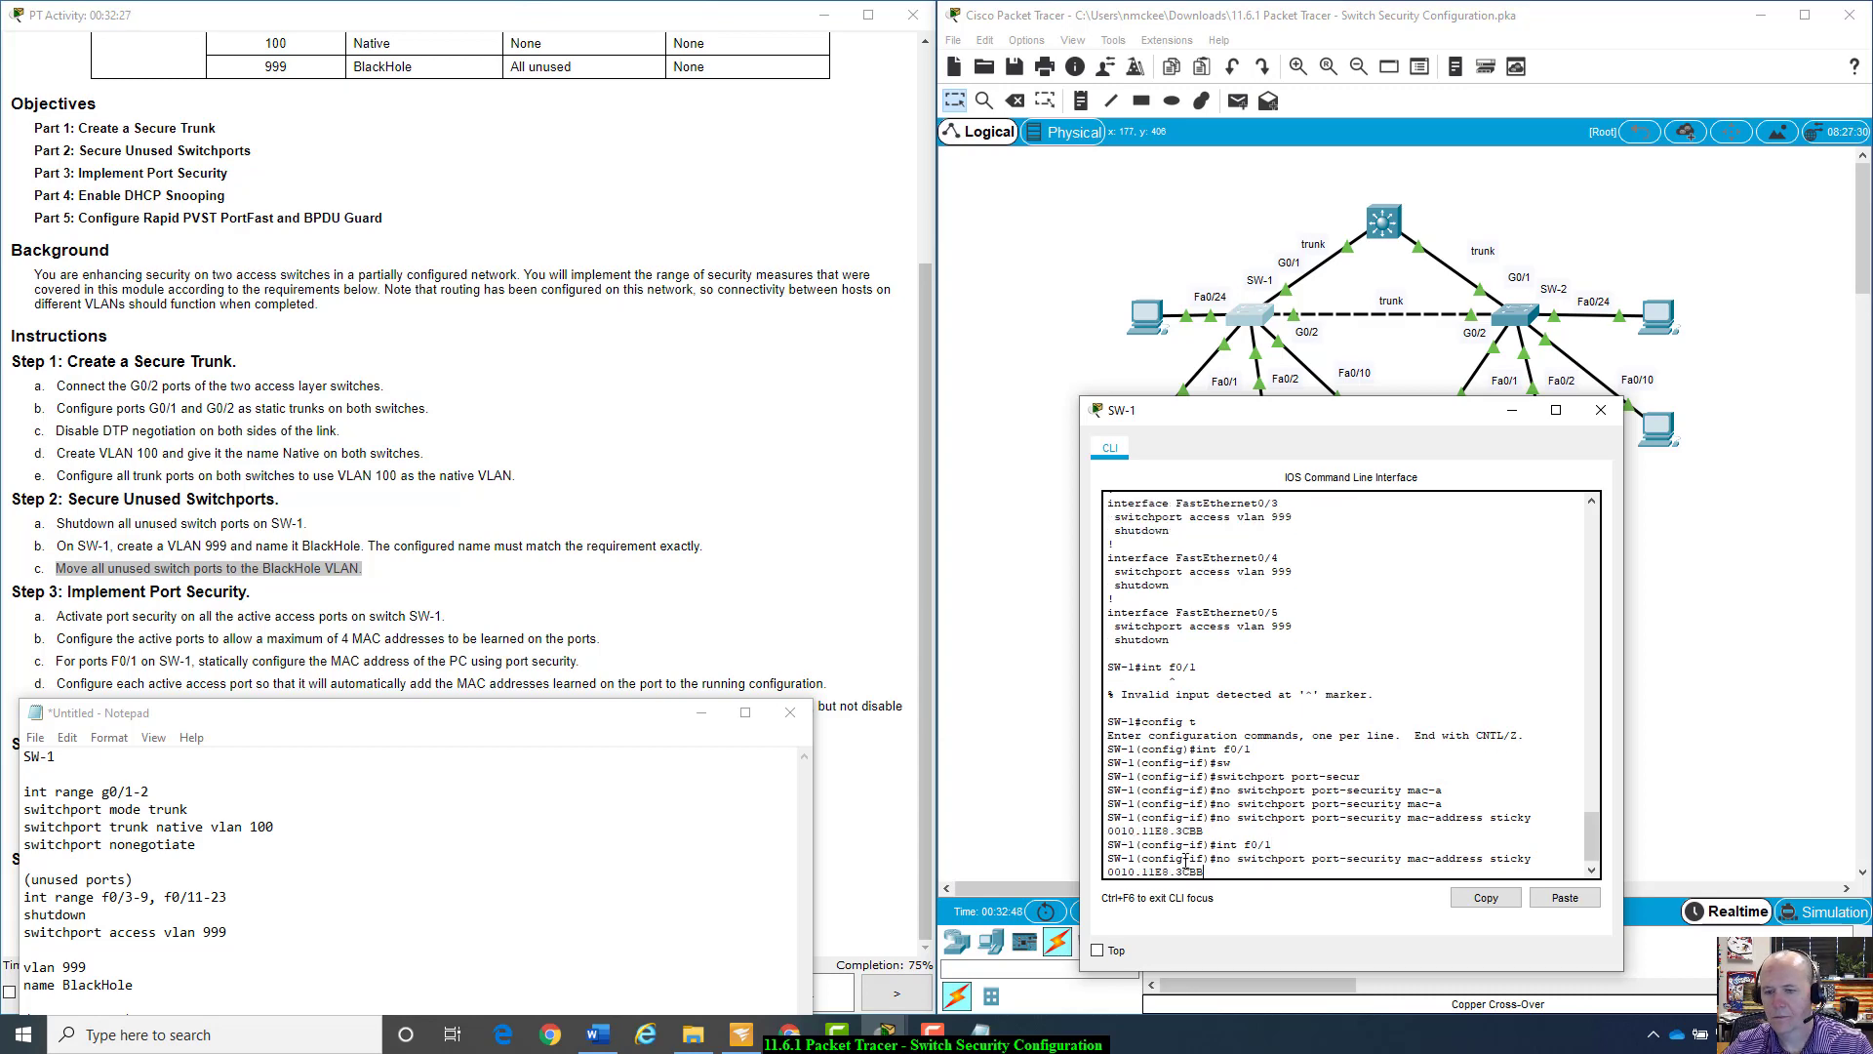
pyautogui.press('BackSpace')
pyautogui.press('BackSpace')
pyautogui.press('BackSpace')
pyautogui.press('BackSpace')
pyautogui.press('BackSpace')
pyautogui.press('BackSpace')
pyautogui.press('BackSpace')
pyautogui.press('BackSpace')
pyautogui.press('BackSpace')
pyautogui.press('BackSpace')
pyautogui.press('BackSpace')
pyautogui.press('BackSpace')
pyautogui.press('BackSpace')
pyautogui.press('BackSpace')
pyautogui.press('BackSpace')
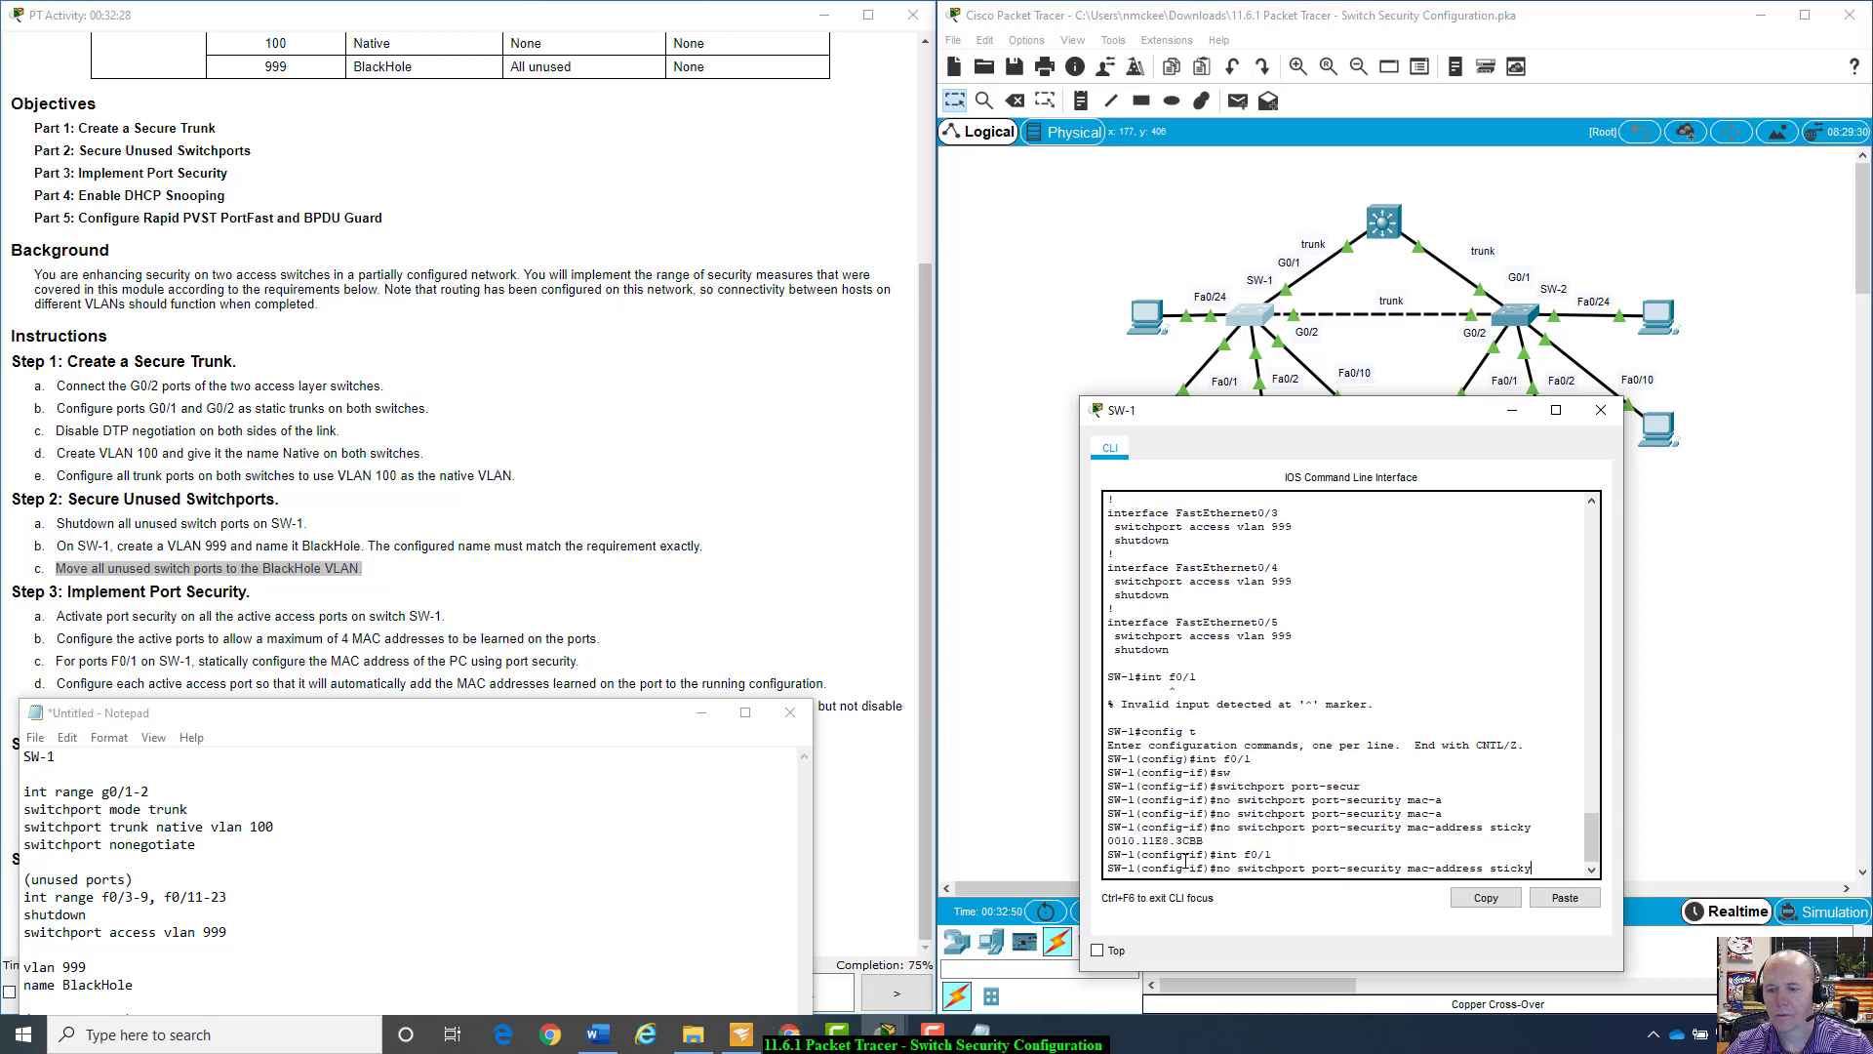
pyautogui.press('Return')
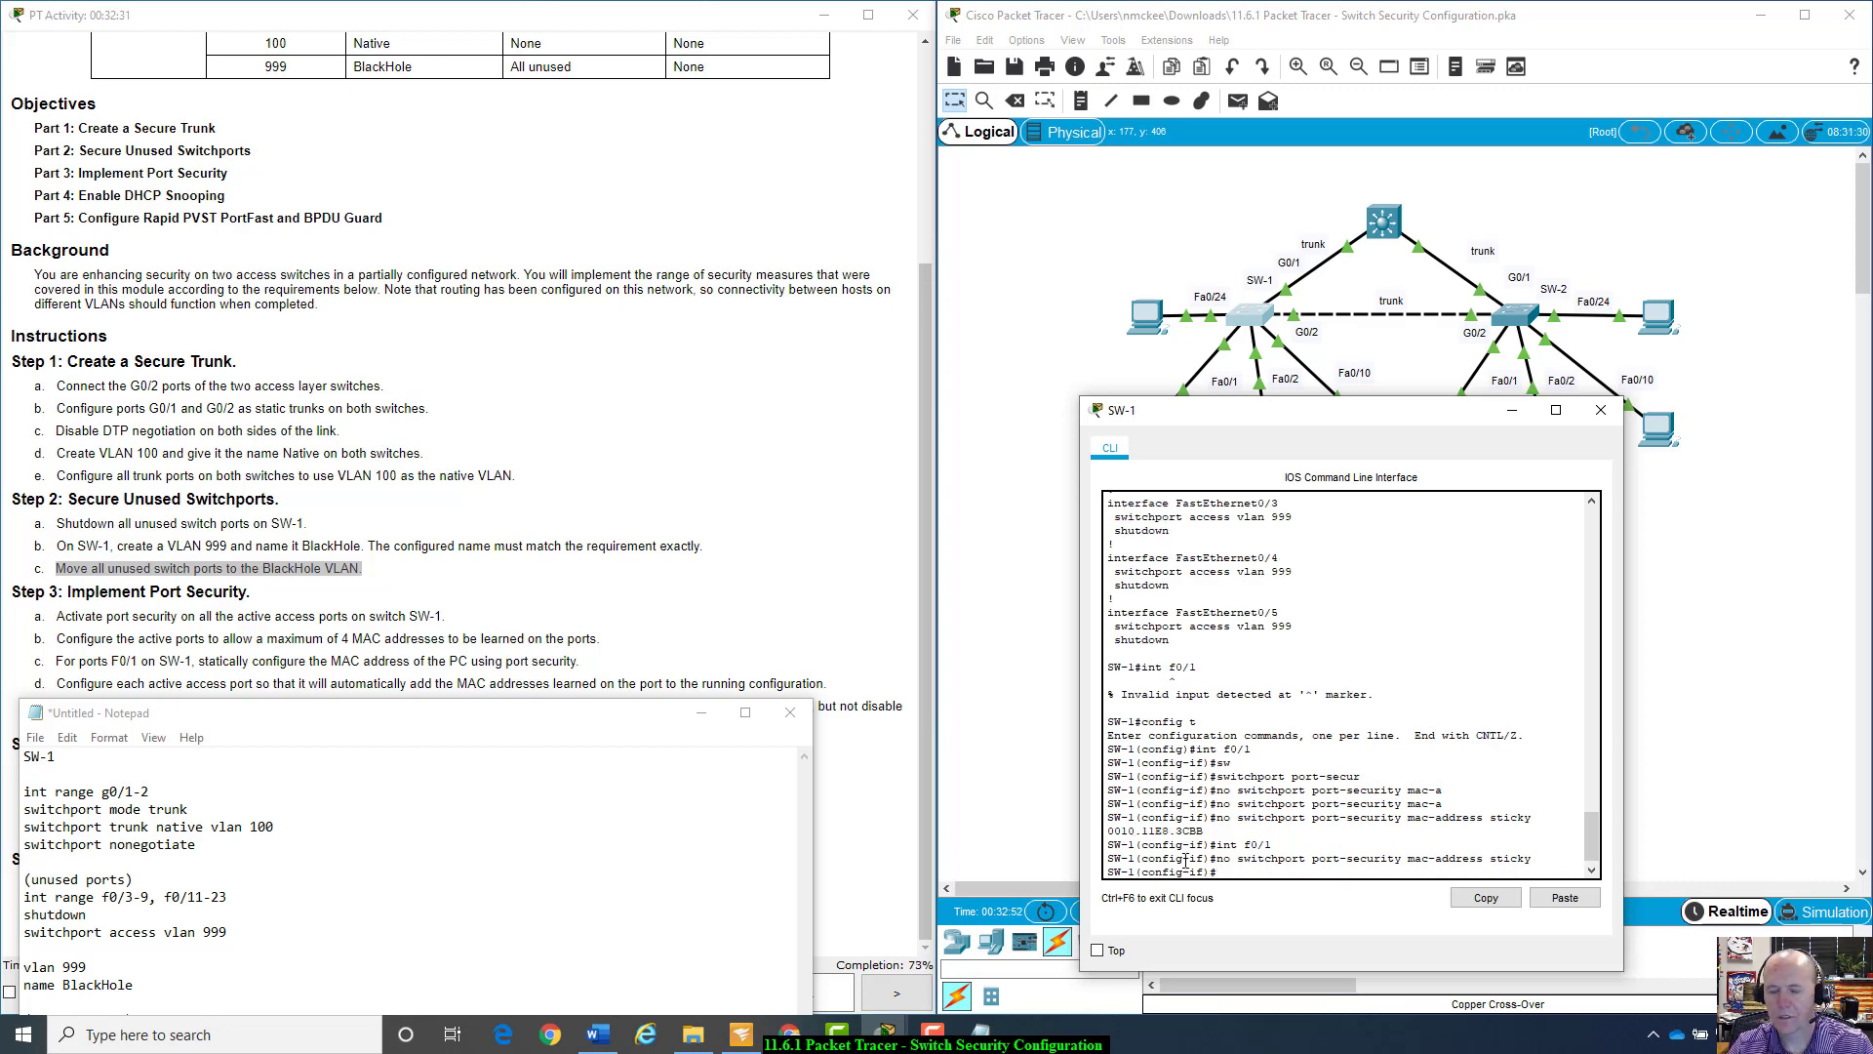
# Step: Assign F0/1 the static secure MAC address with switchport port-security mac-address 0010.11E8.3CBB
pyautogui.write('swi')
pyautogui.press('Tab')
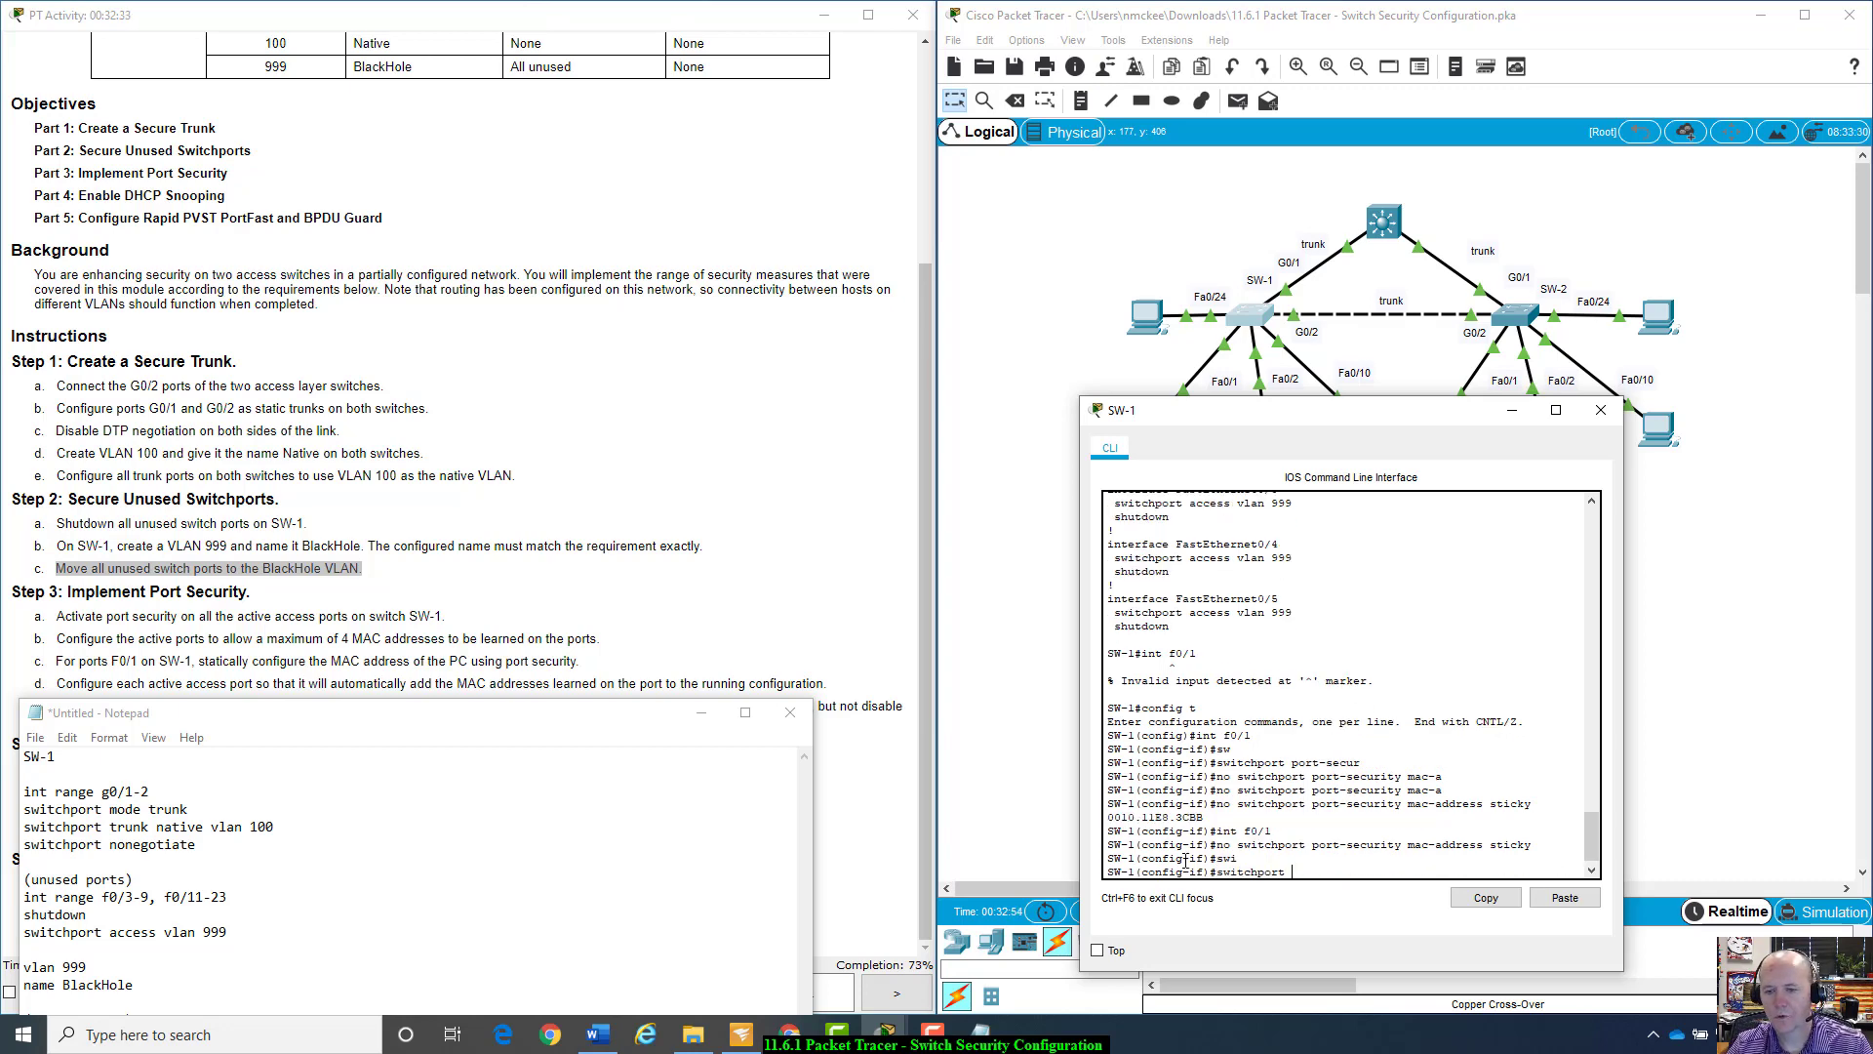
pyautogui.write('po')
pyautogui.press('Tab')
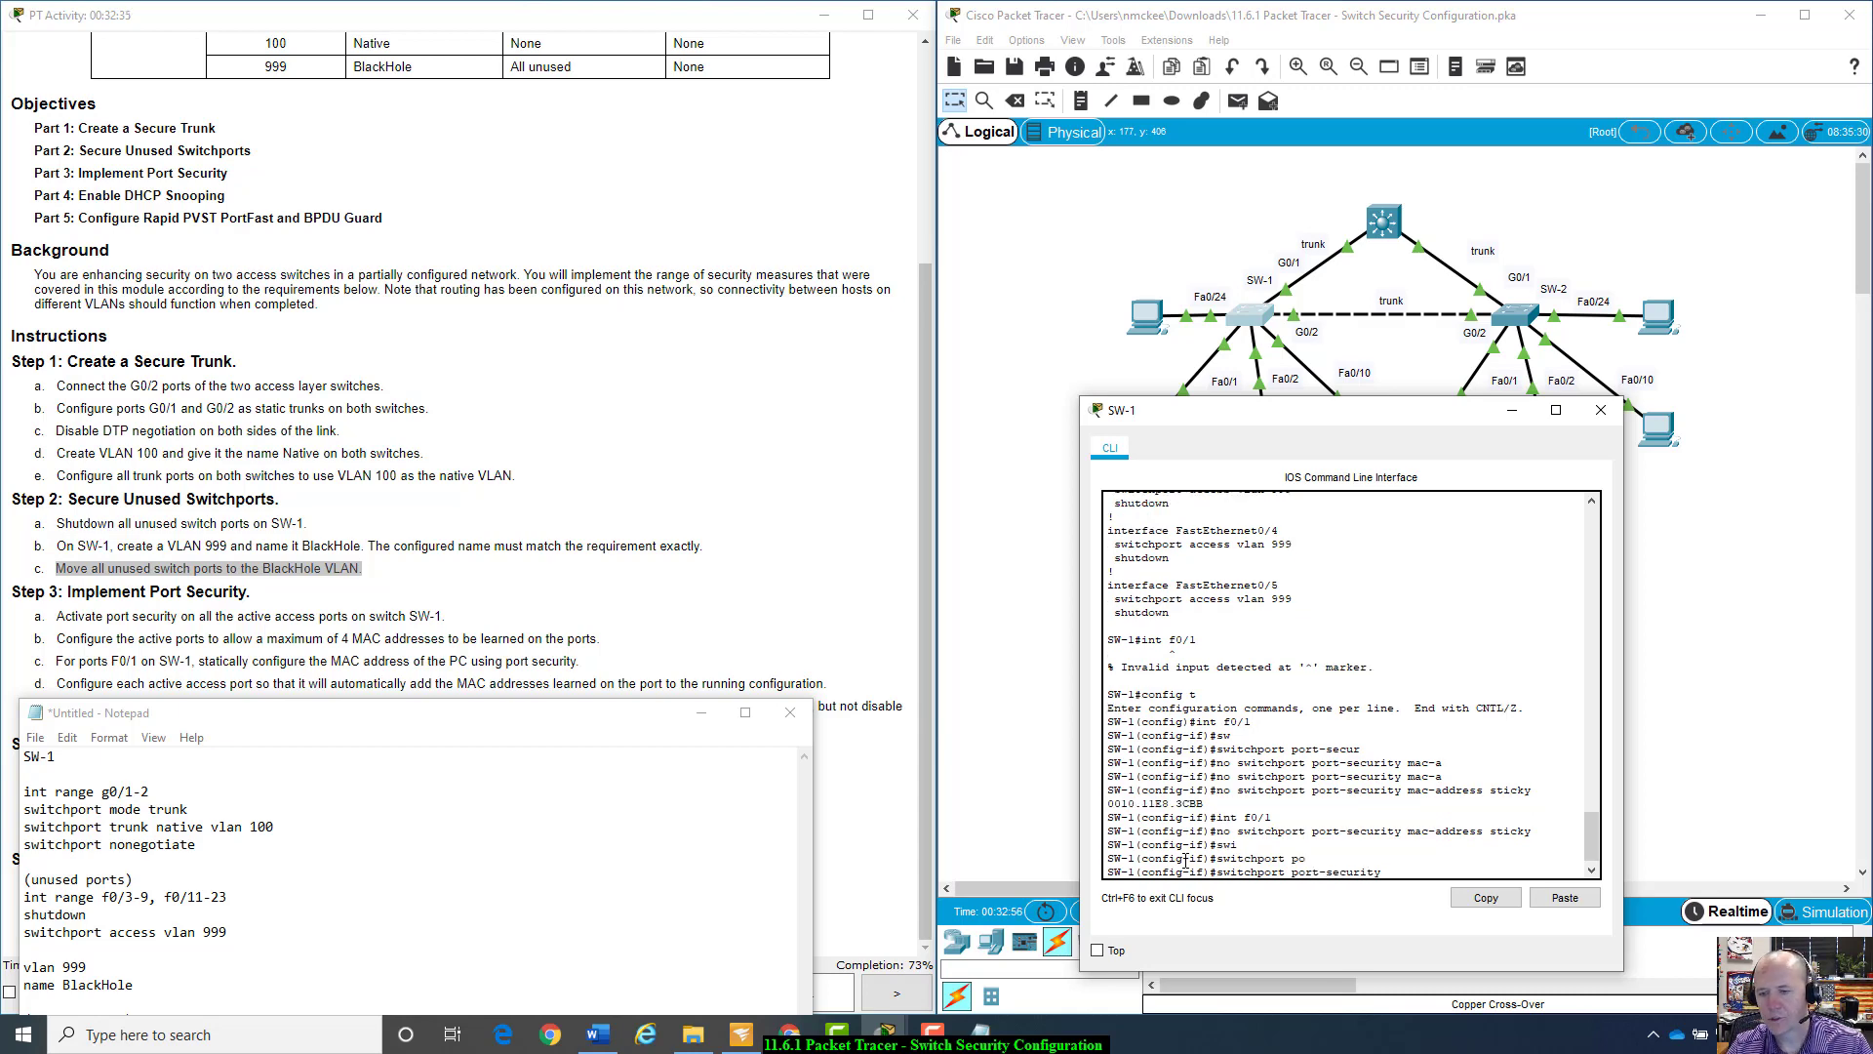
pyautogui.write('mac-a')
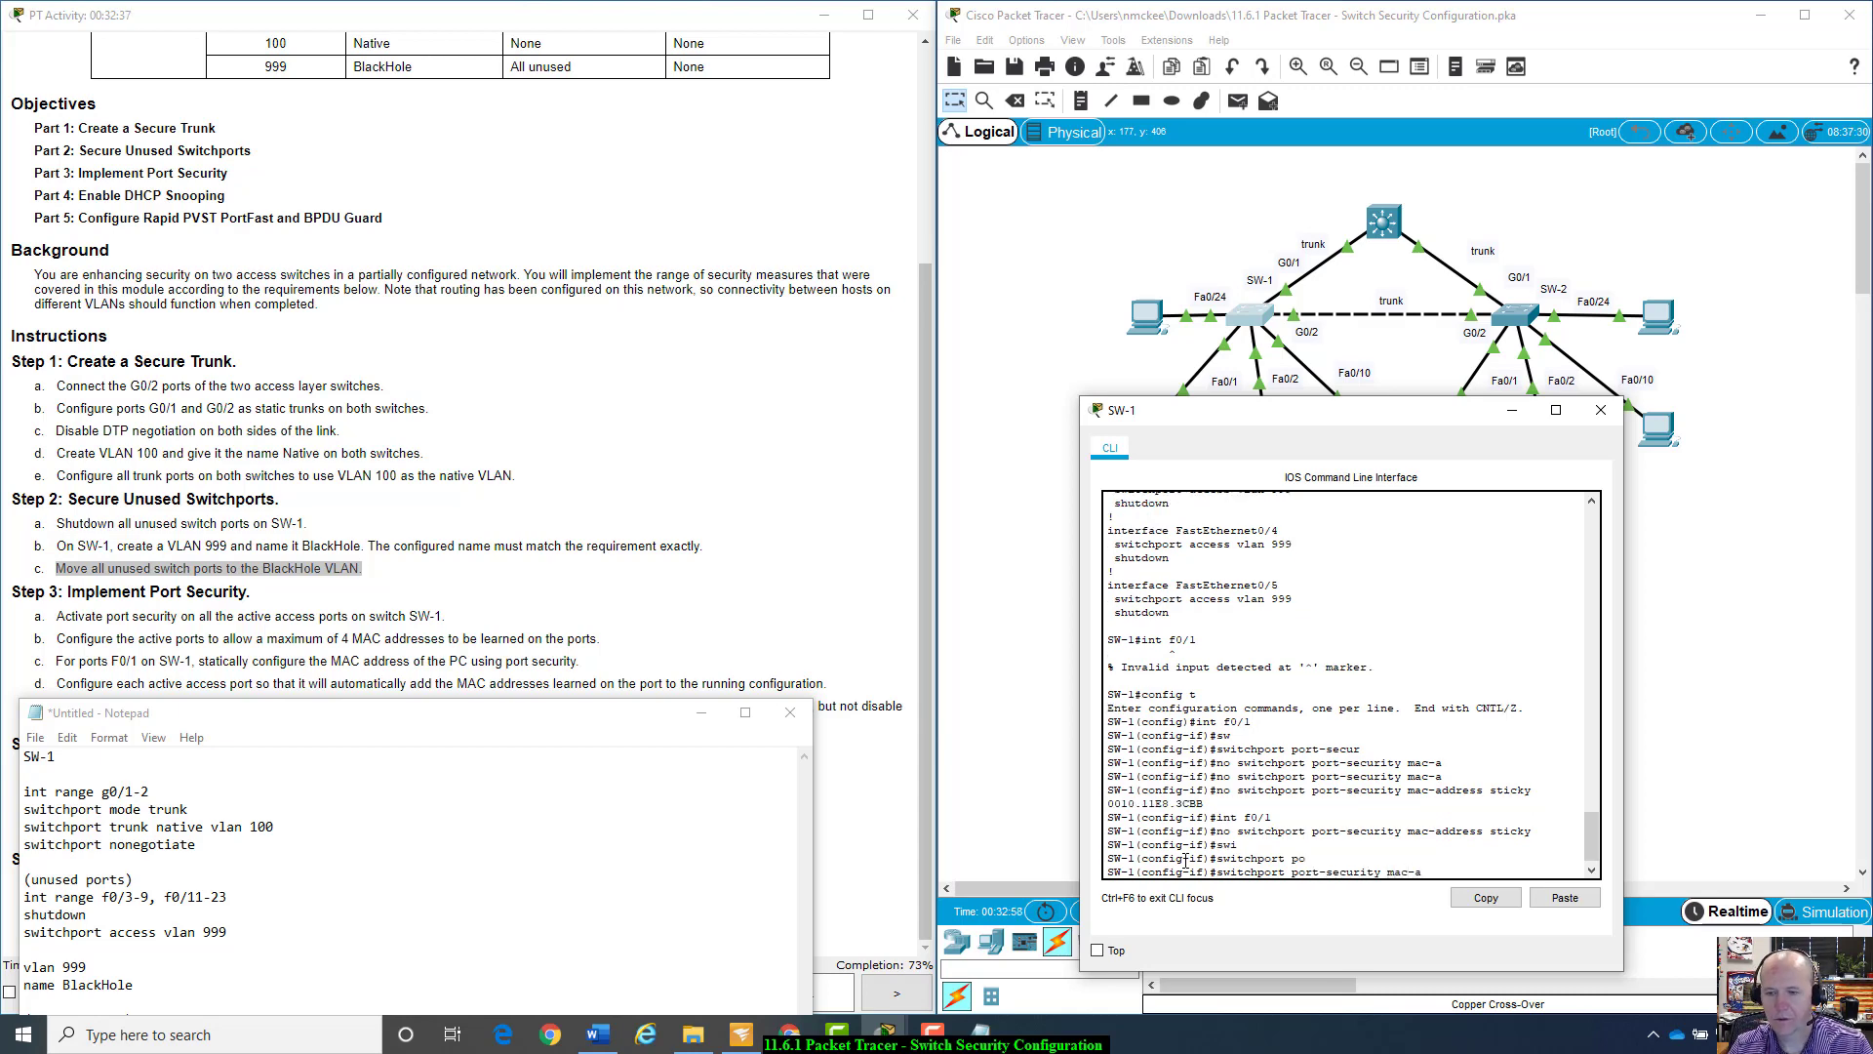
pyautogui.write('dd')
pyautogui.press('Tab')
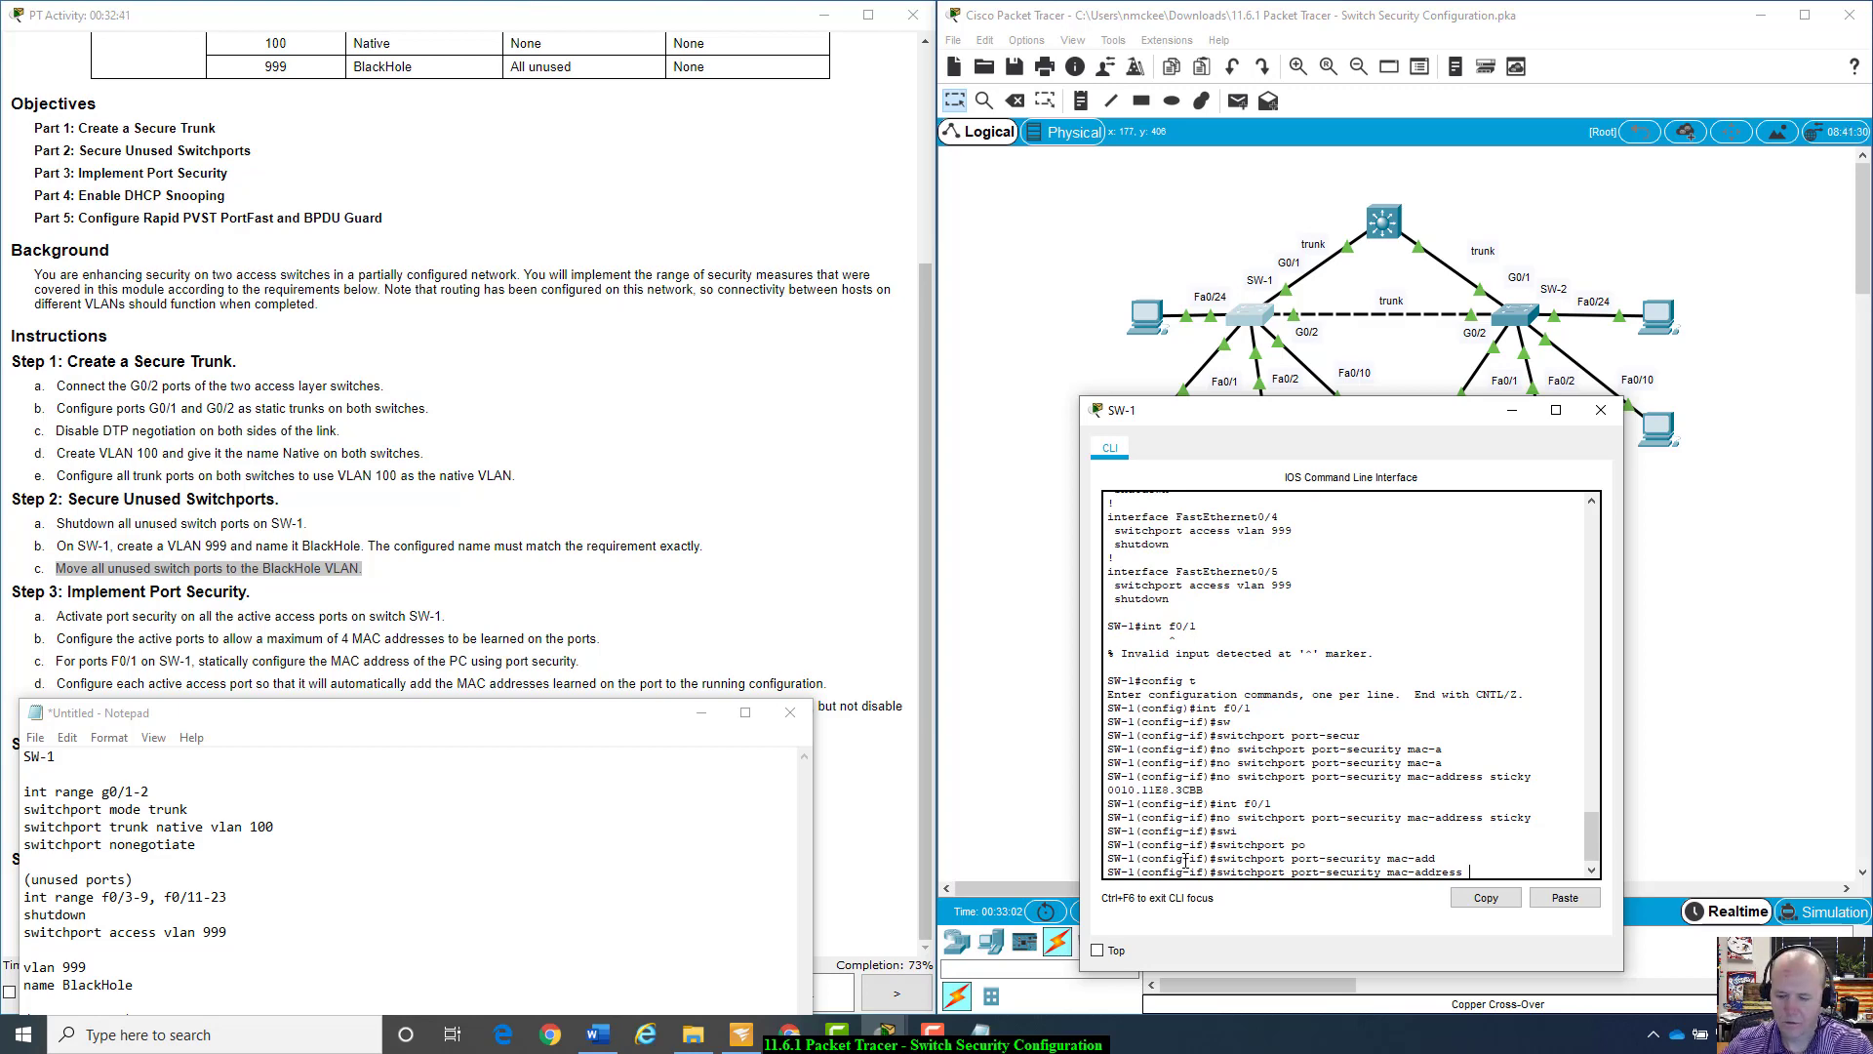
pyautogui.write('0010.')
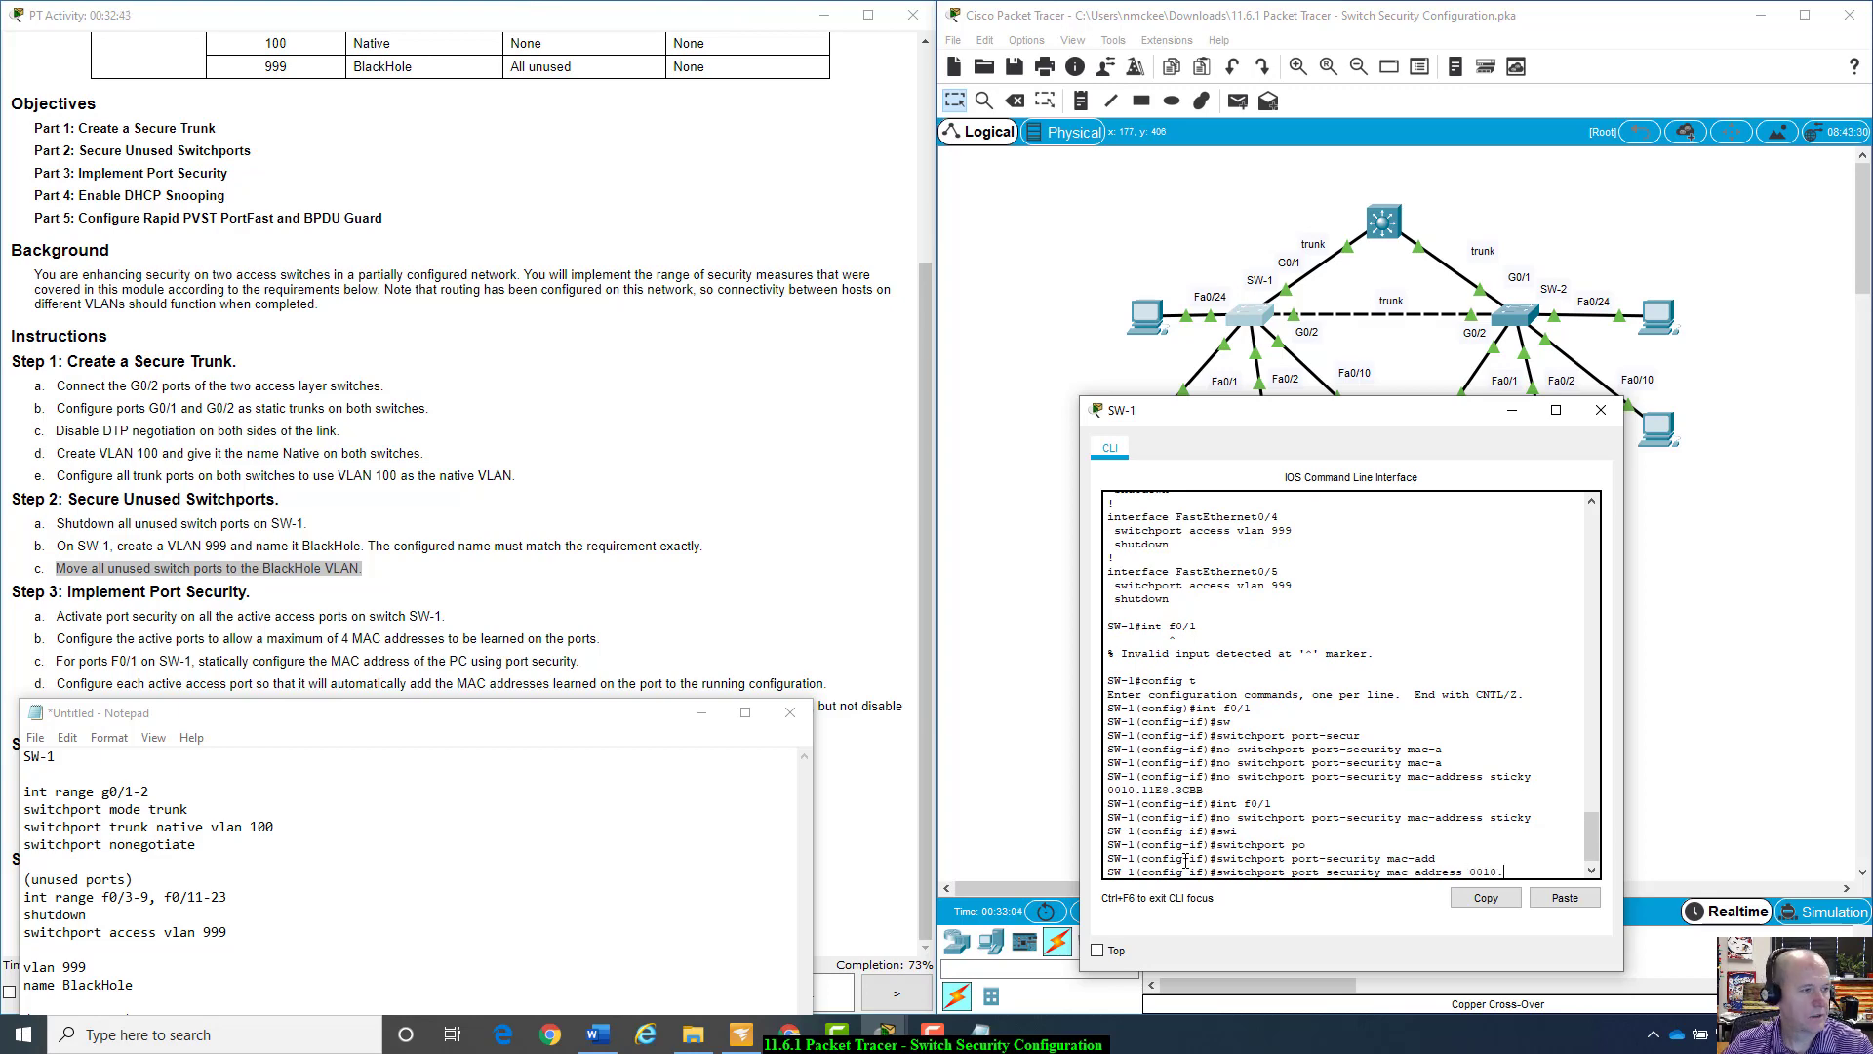
pyautogui.write('11')
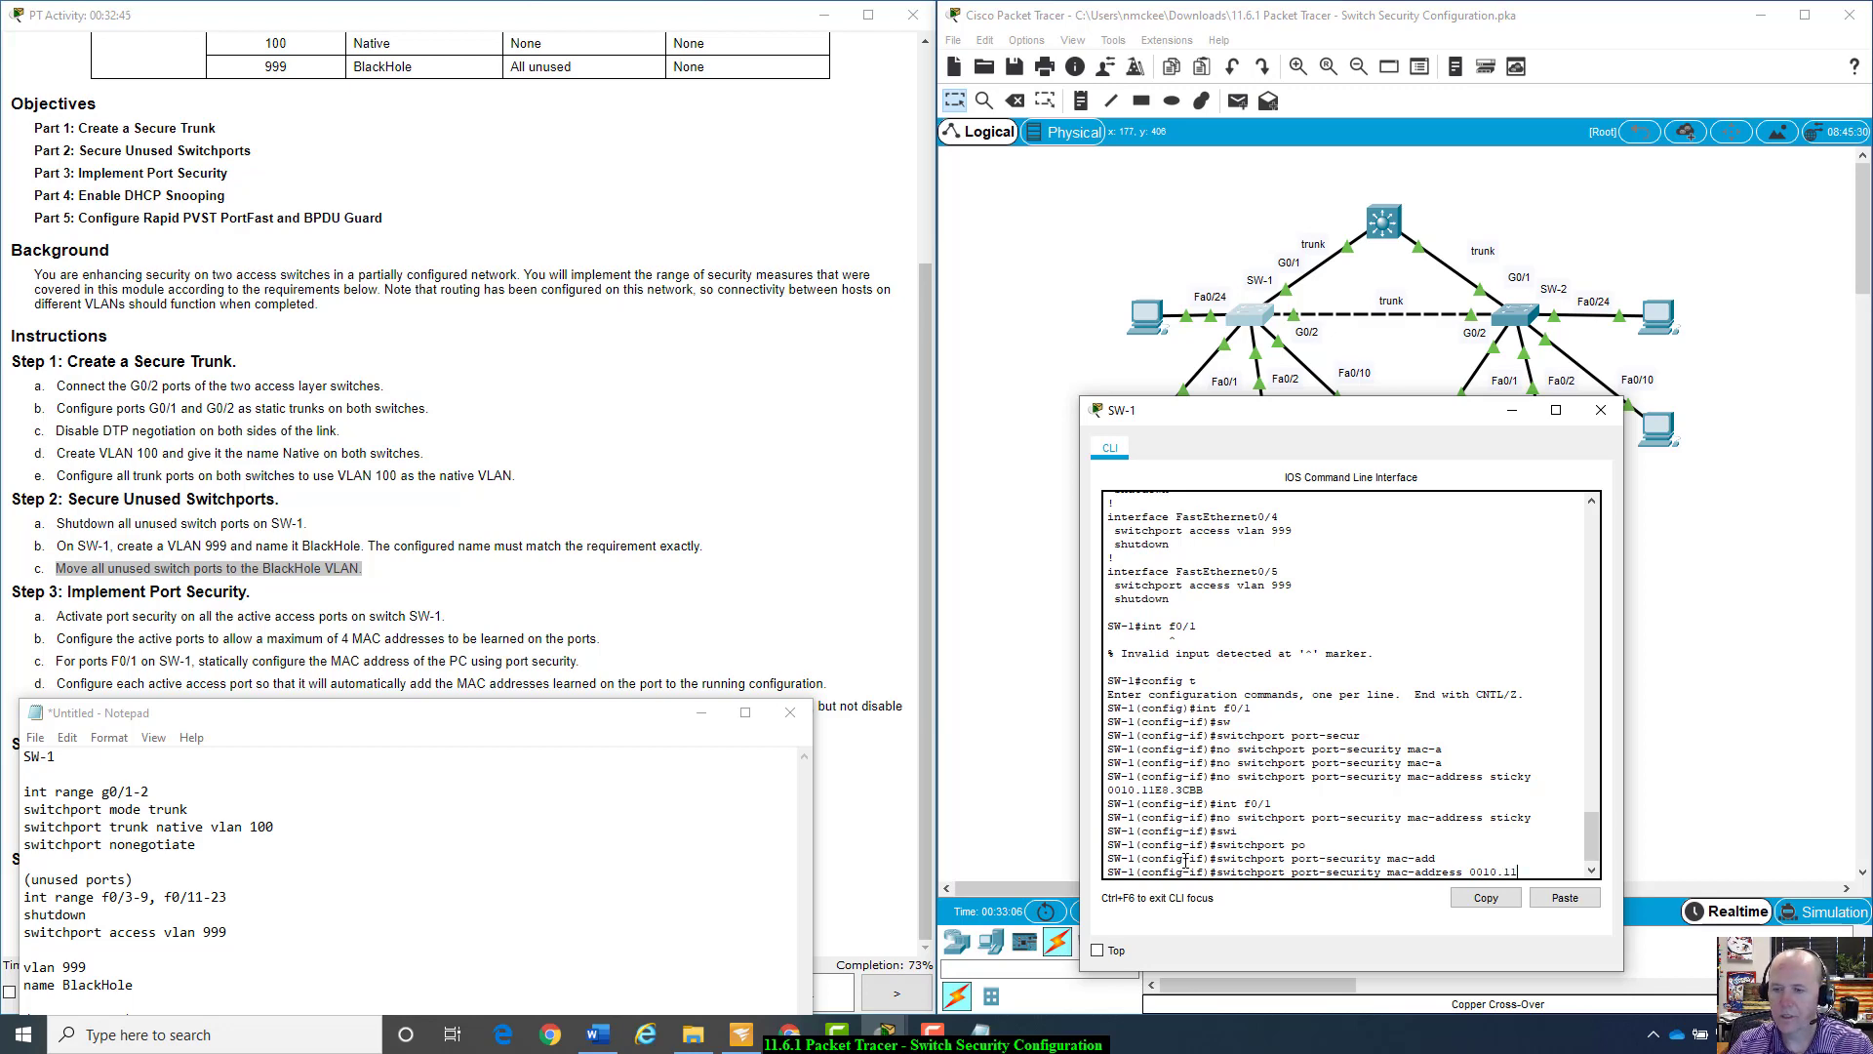
pyautogui.write('E8.')
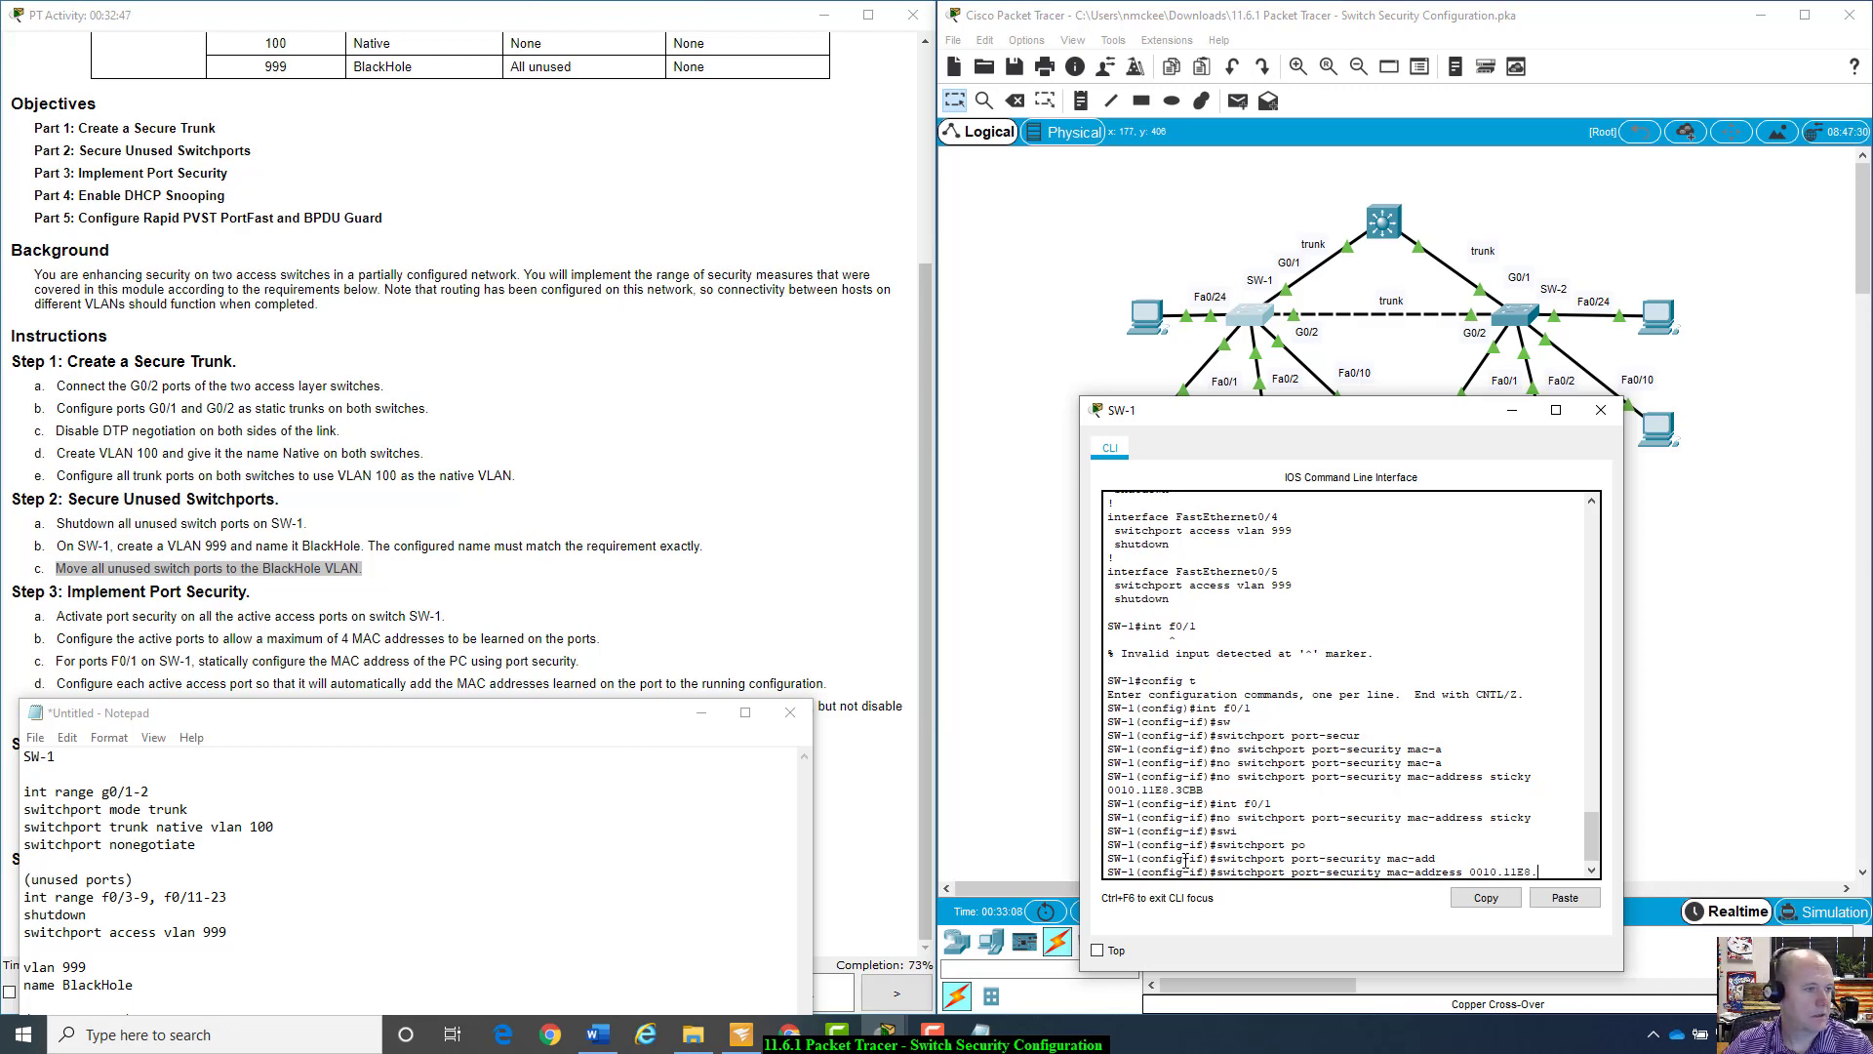
pyautogui.write('eC')
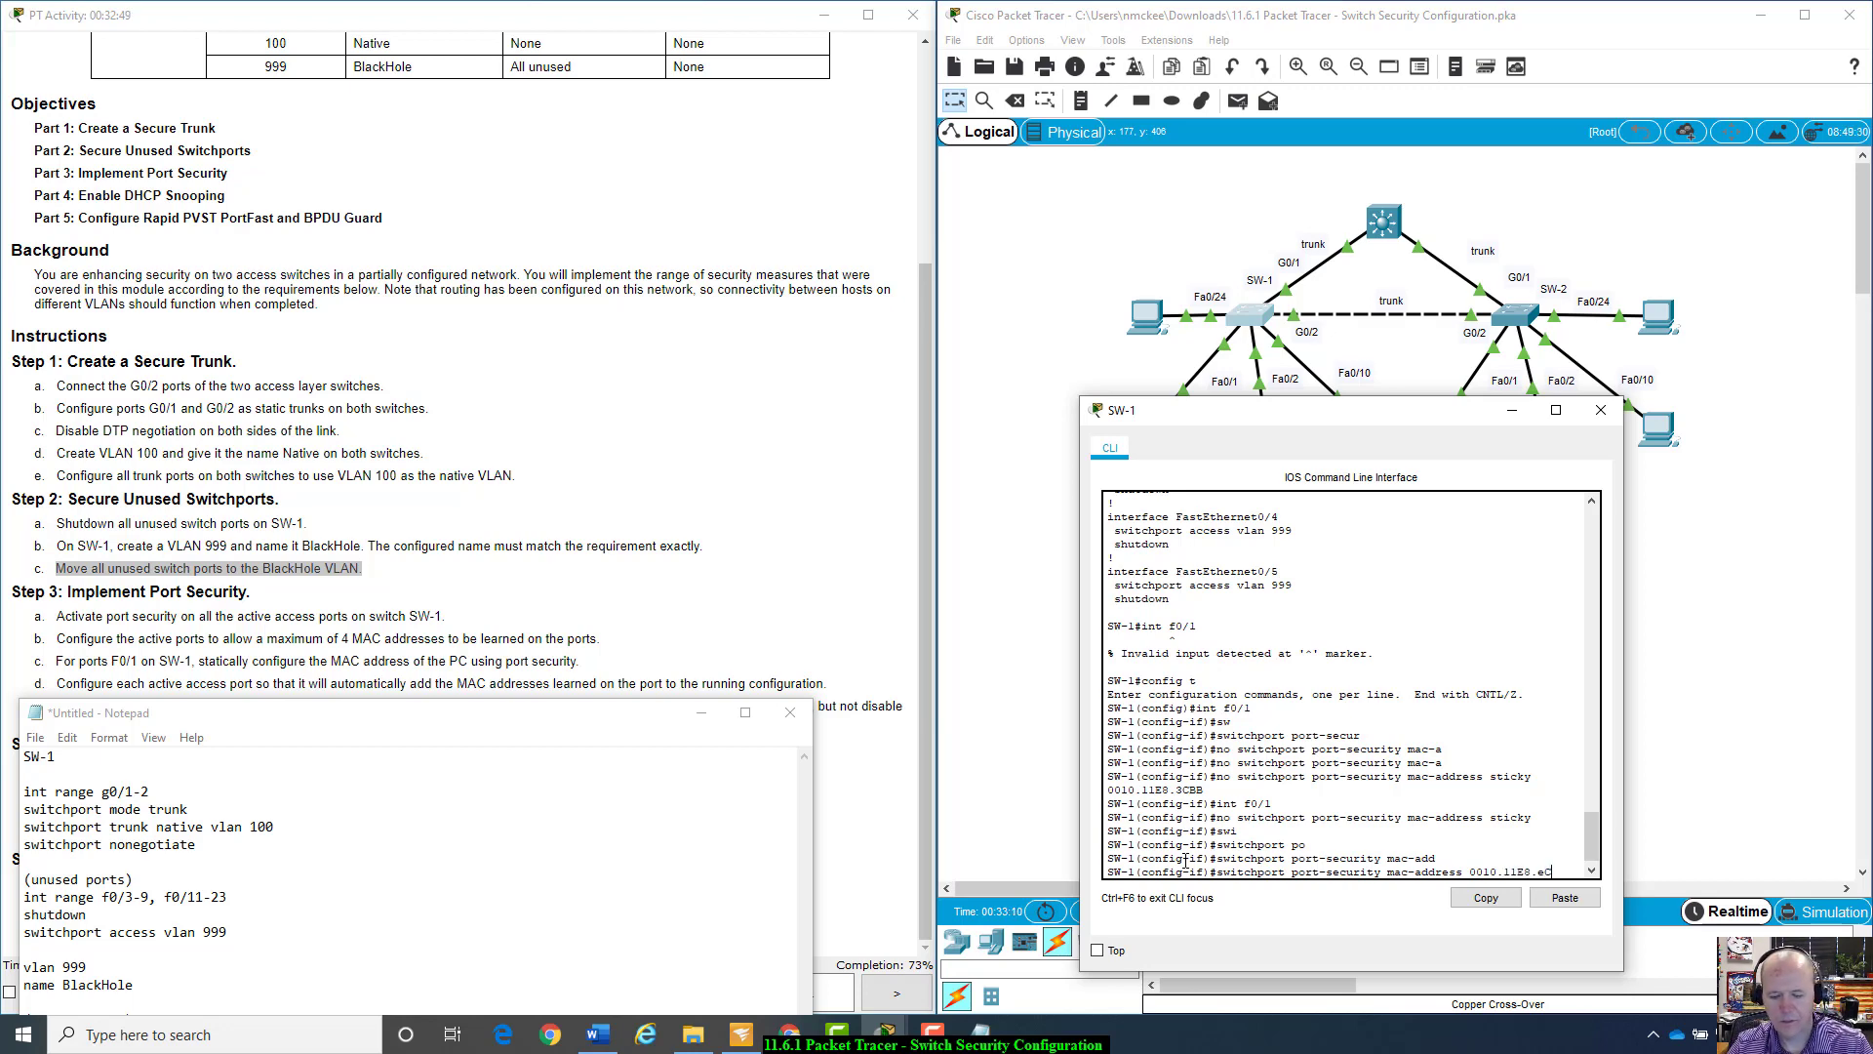
pyautogui.write('BB')
pyautogui.press('BackSpace')
pyautogui.press('BackSpace')
pyautogui.press('BackSpace')
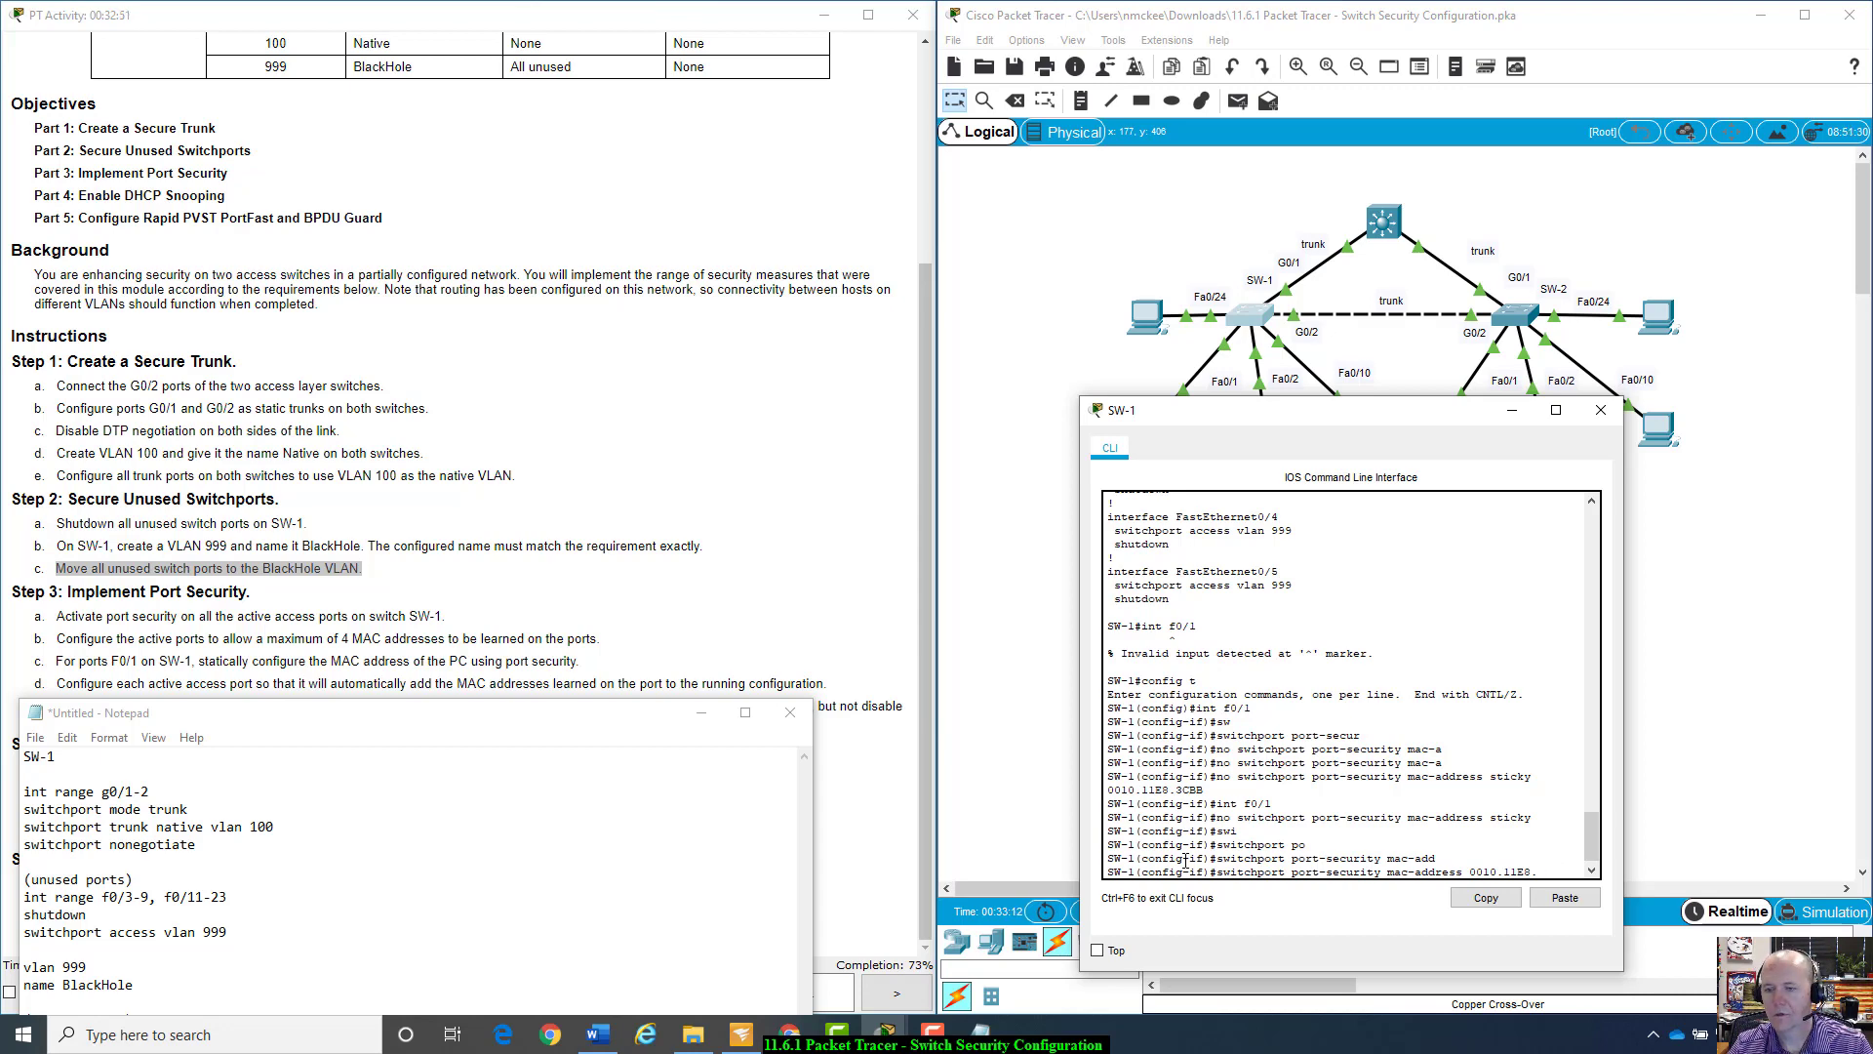
pyautogui.write('3CB')
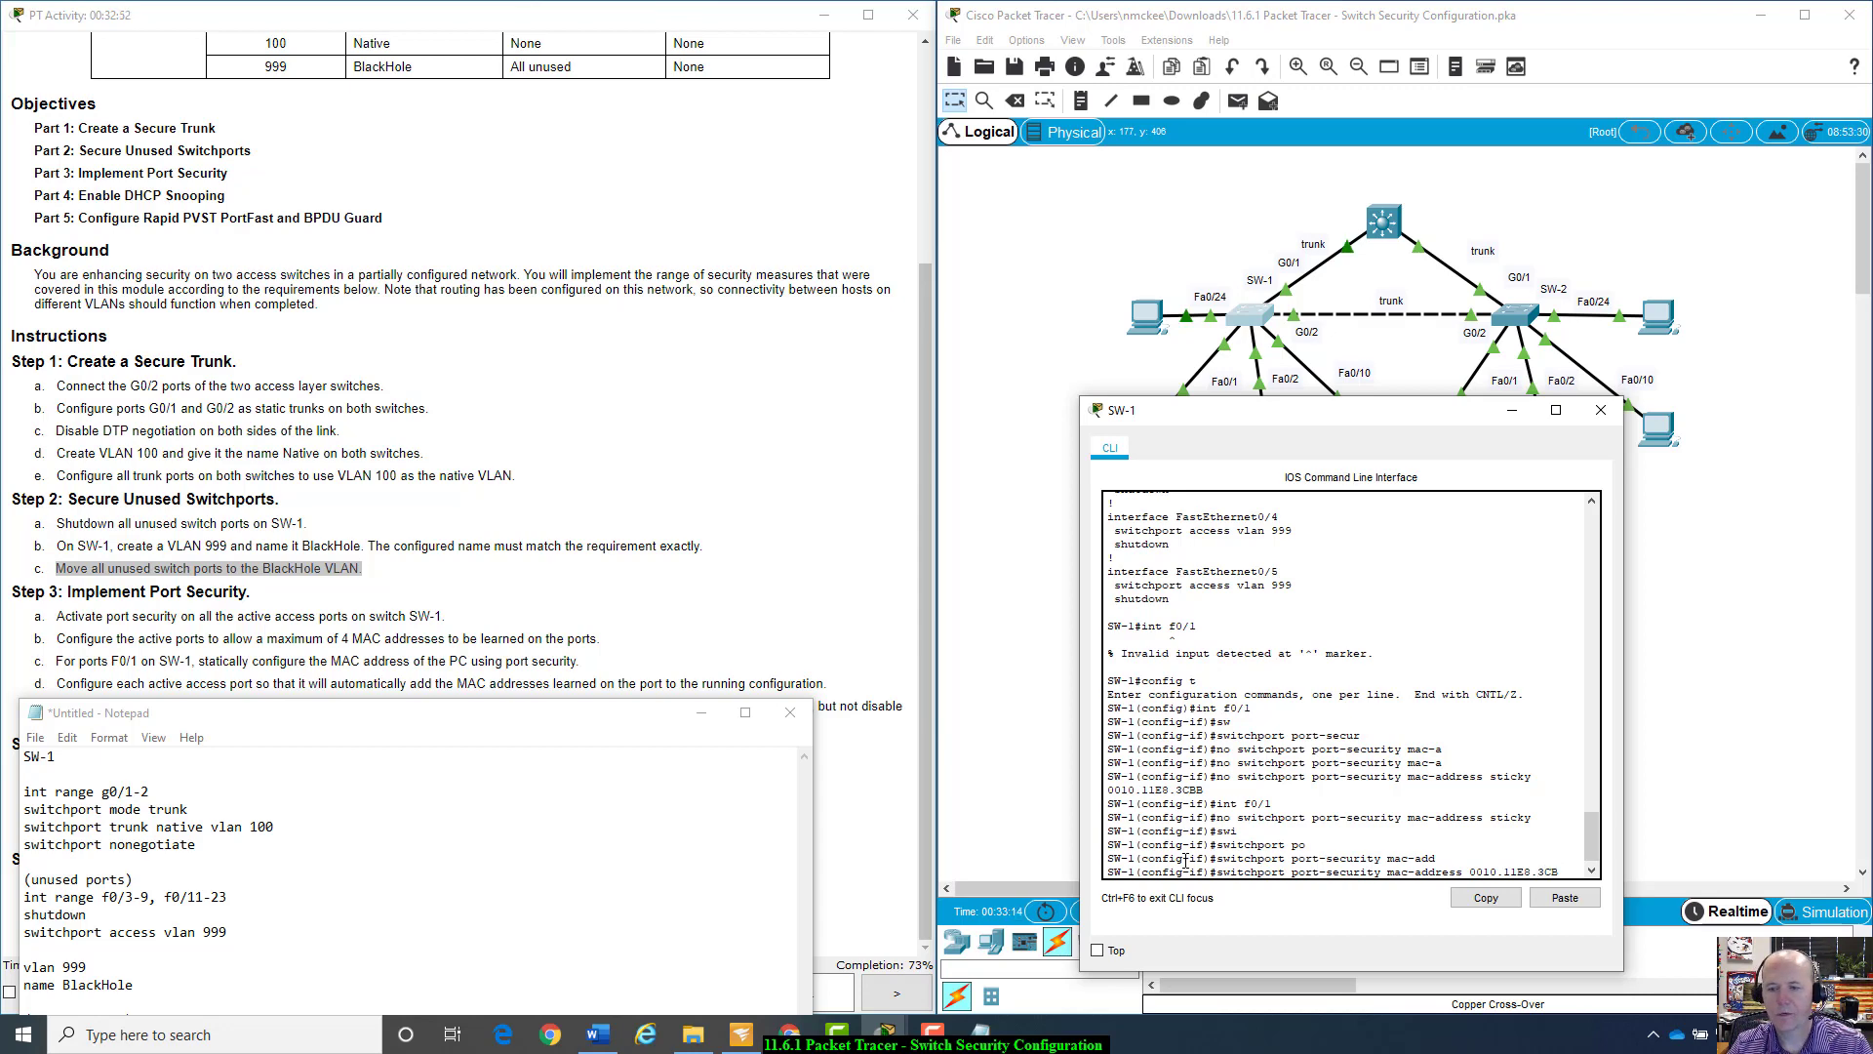
pyautogui.write('B')
pyautogui.press('Return')
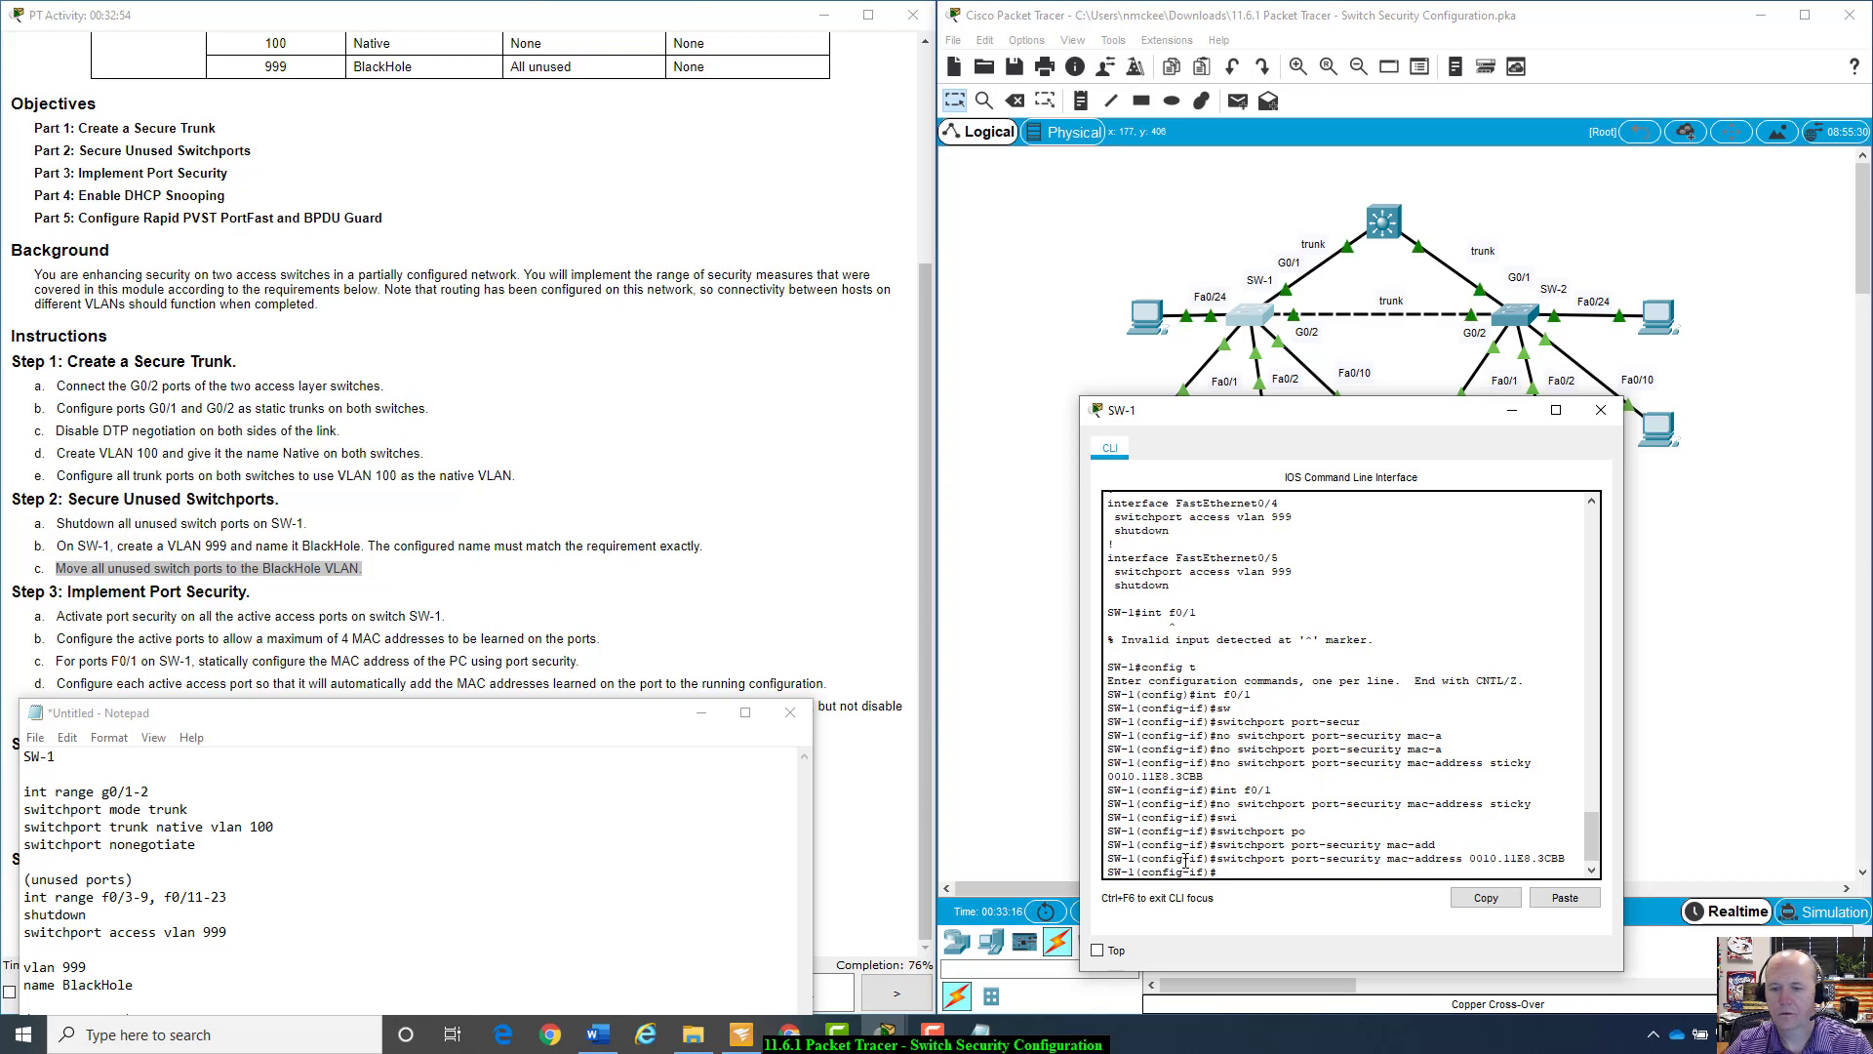
# Step: Turn on sticky MAC learning for F0/1 with switchport port-security mac-address sticky
pyautogui.press('Up')
pyautogui.press('BackSpace')
pyautogui.press('BackSpace')
pyautogui.press('BackSpace')
pyautogui.press('BackSpace')
pyautogui.press('BackSpace')
pyautogui.press('BackSpace')
pyautogui.press('BackSpace')
pyautogui.press('BackSpace')
pyautogui.press('BackSpace')
pyautogui.press('BackSpace')
pyautogui.press('BackSpace')
pyautogui.press('BackSpace')
pyautogui.press('BackSpace')
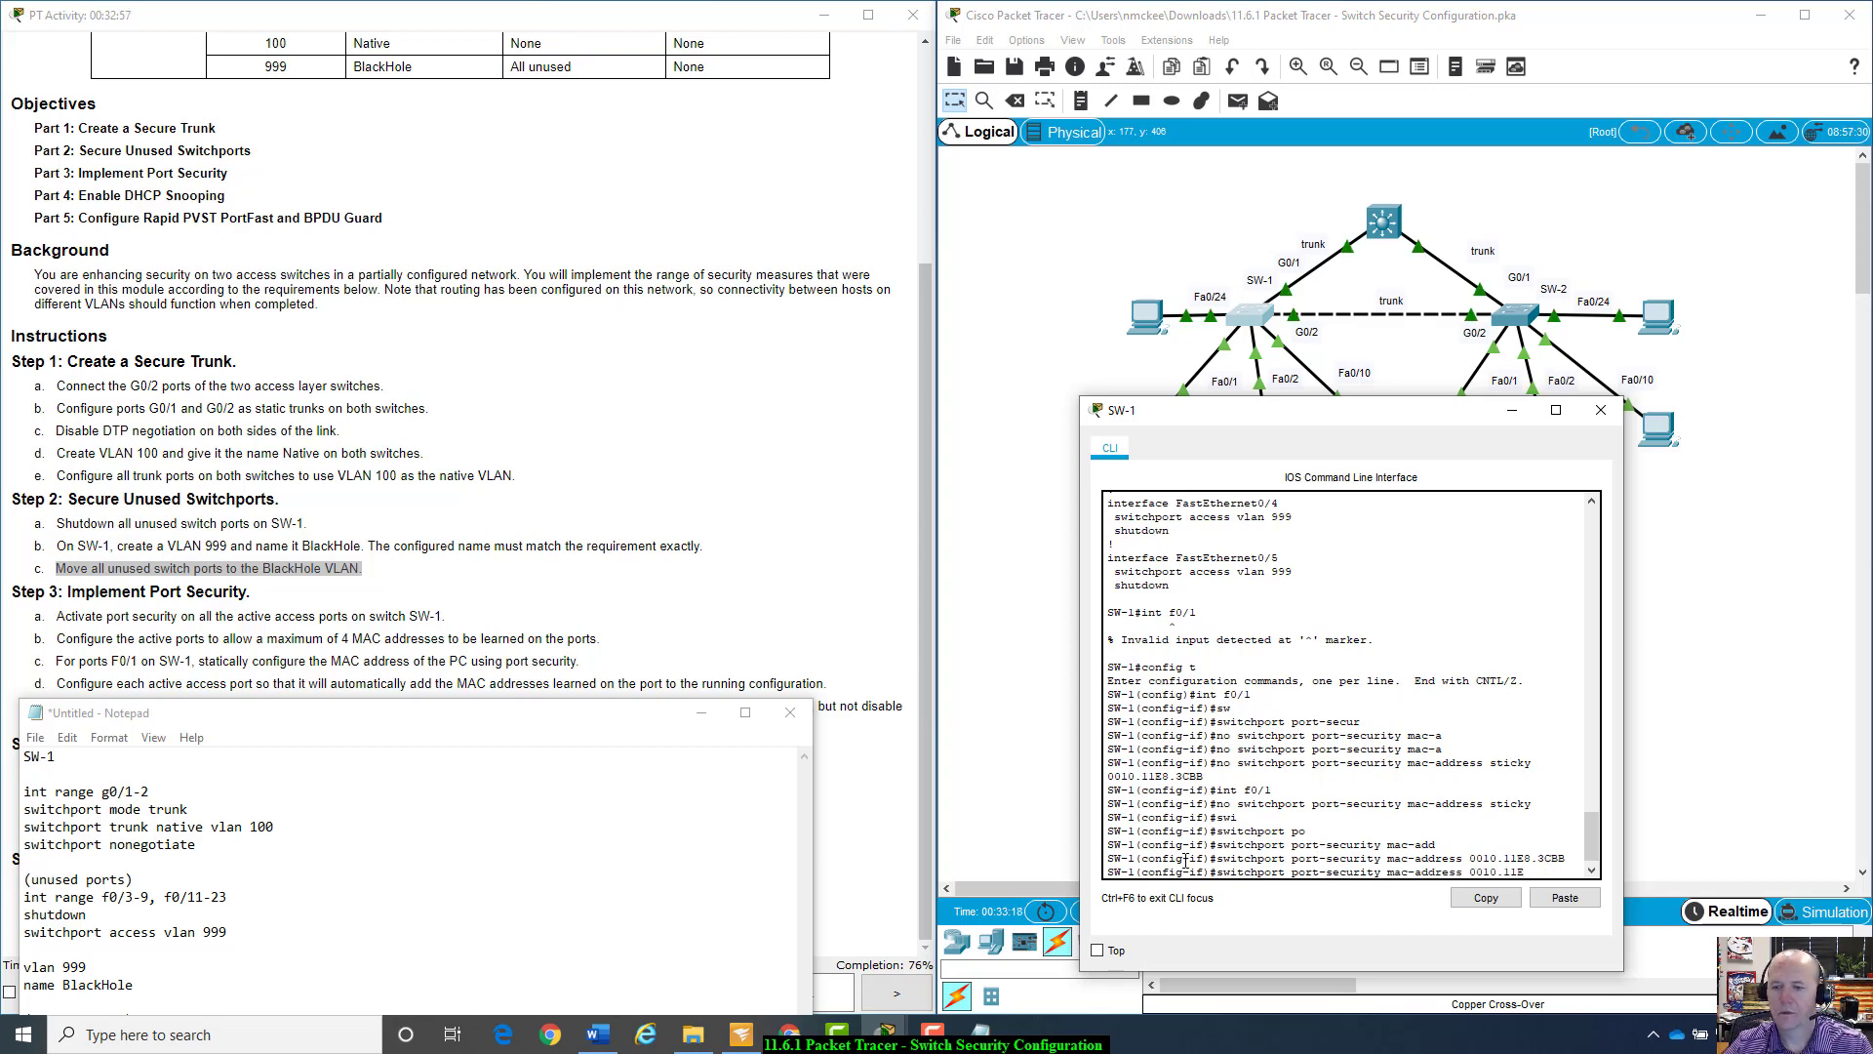
pyautogui.write('stic')
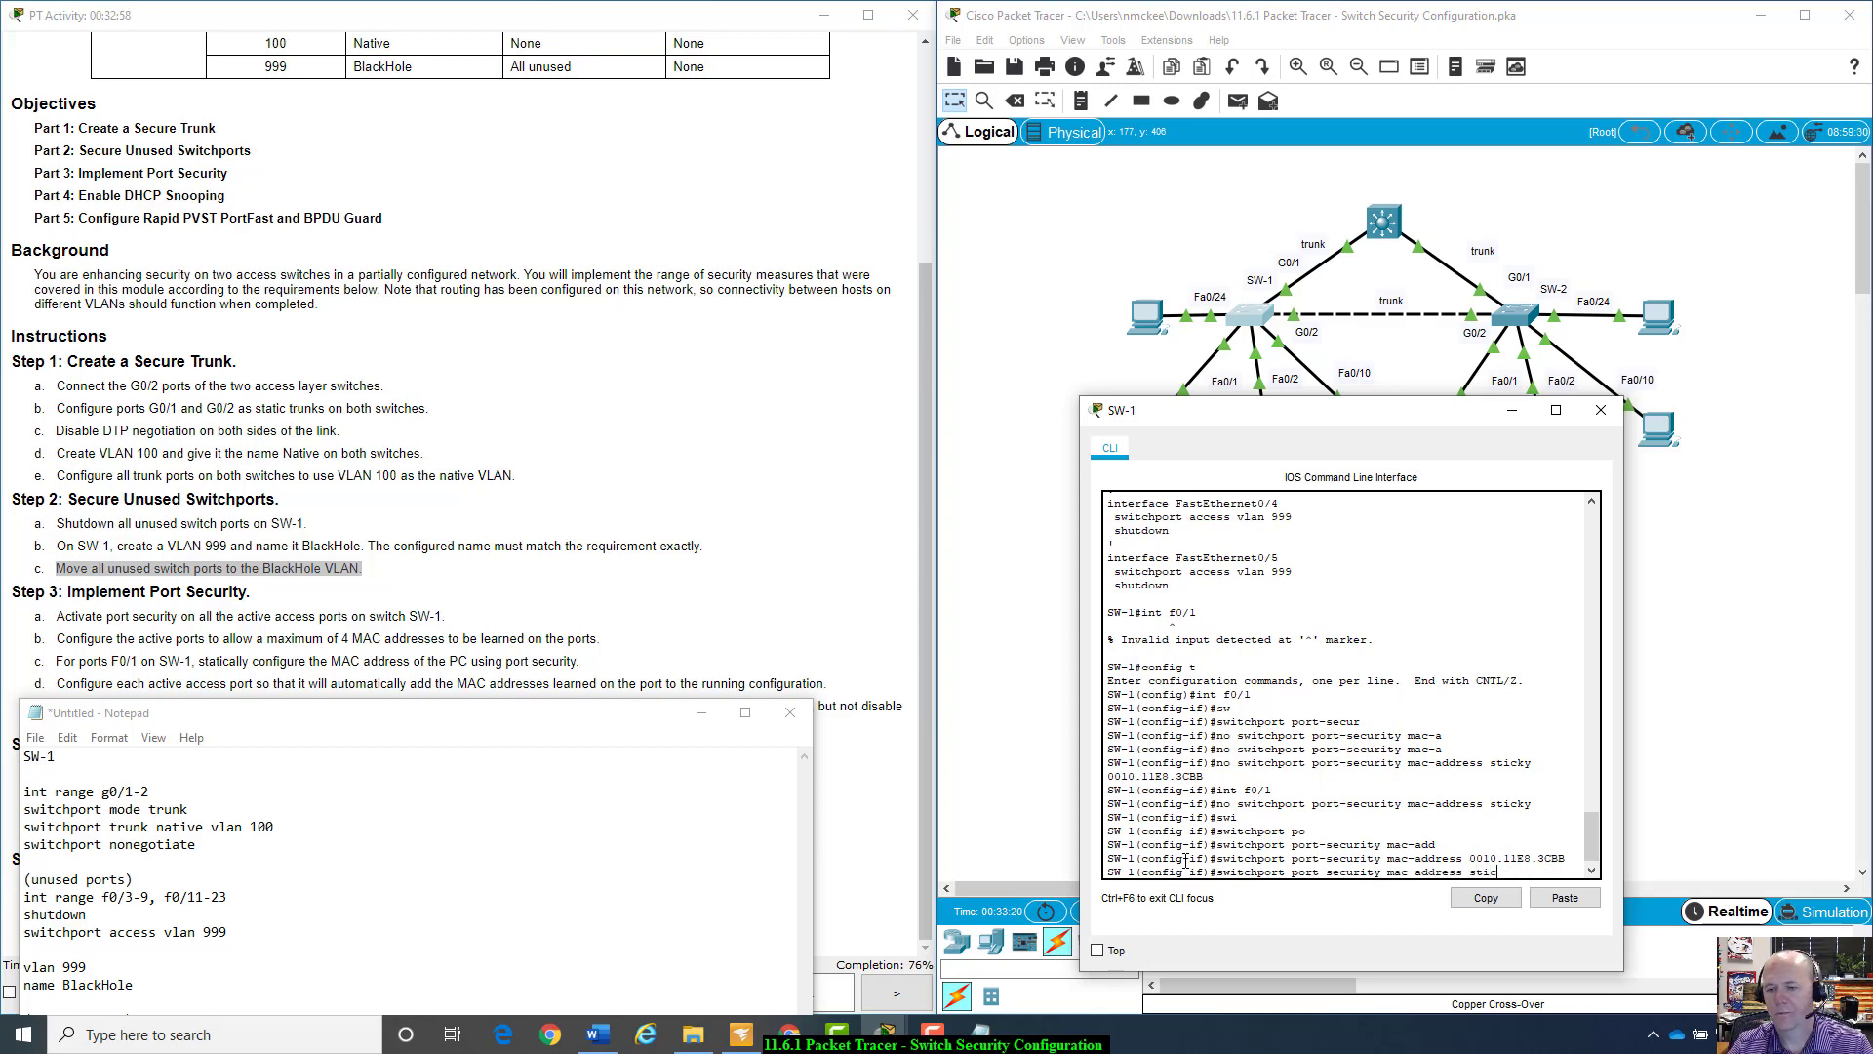
pyautogui.press('Tab')
pyautogui.press('Return')
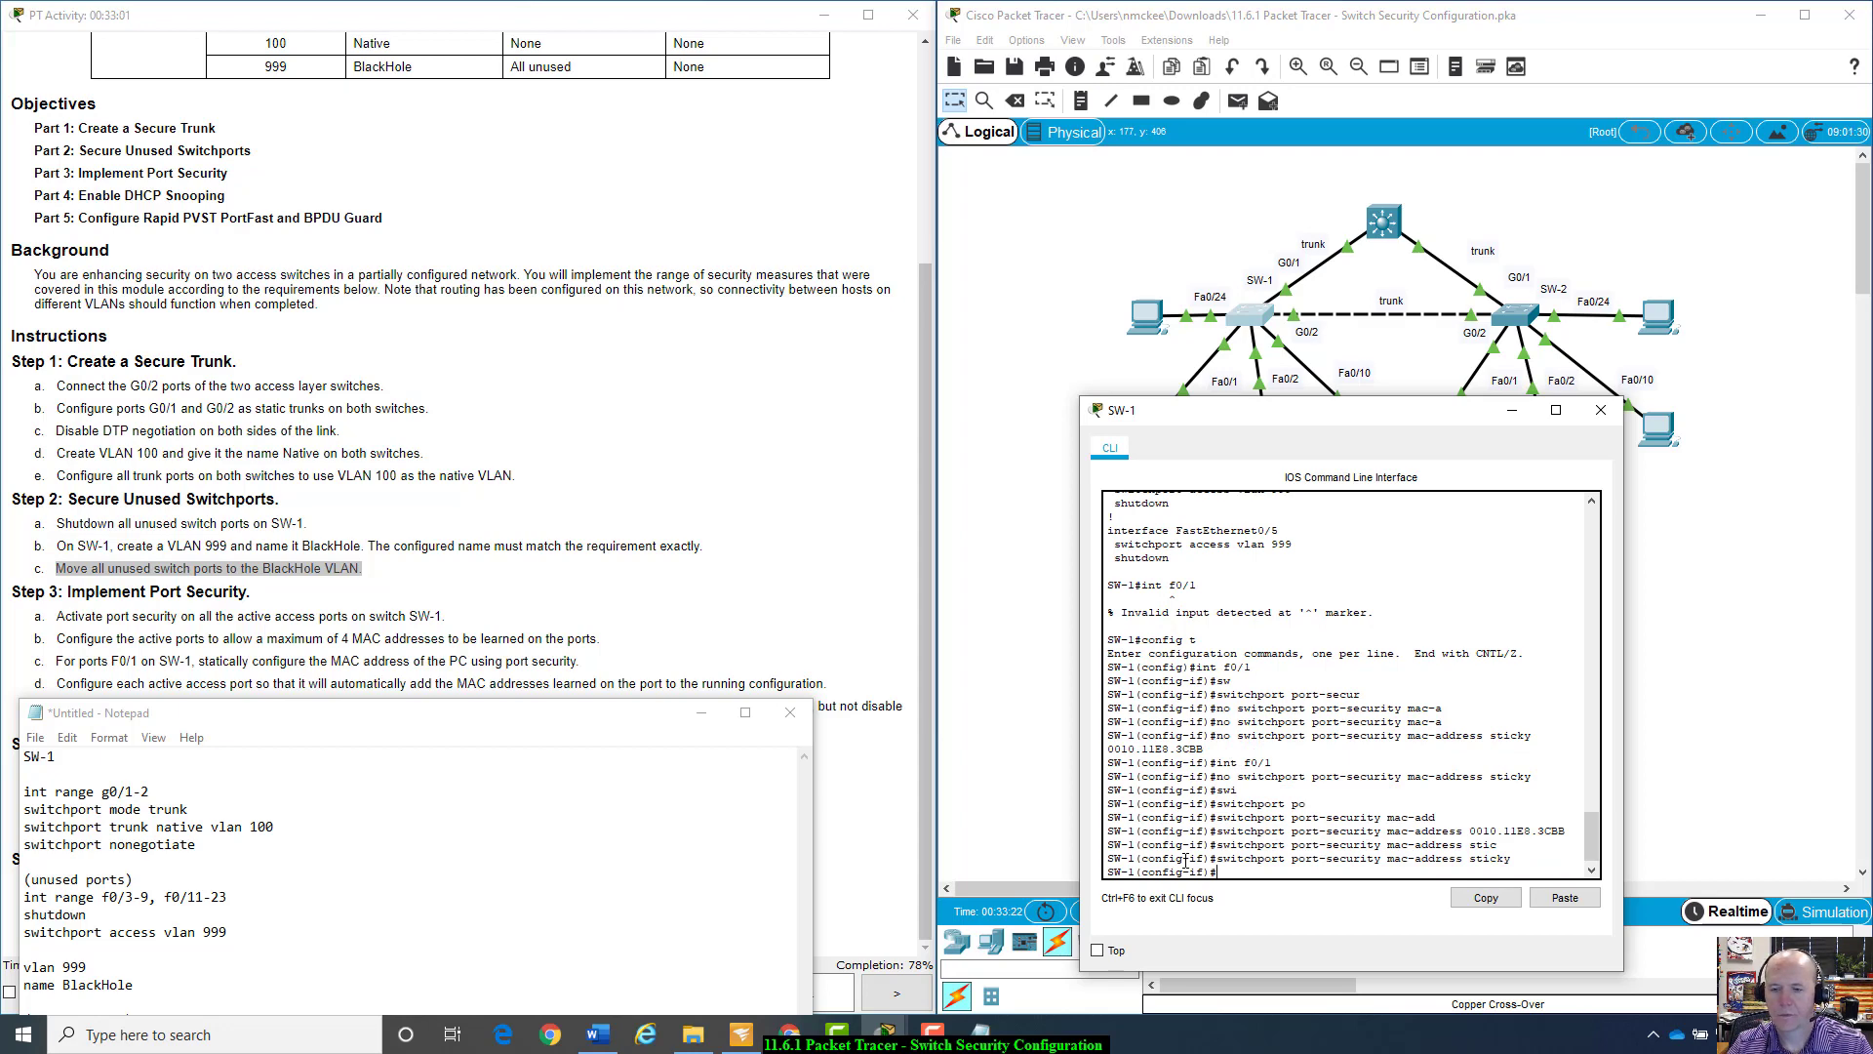
# Step: Exit configuration mode, display SW-1's running configuration with show run, and examine FastEthernet0/1's port-security MAC address entries
pyautogui.write('exit')
pyautogui.press('Return')
pyautogui.write('ex')
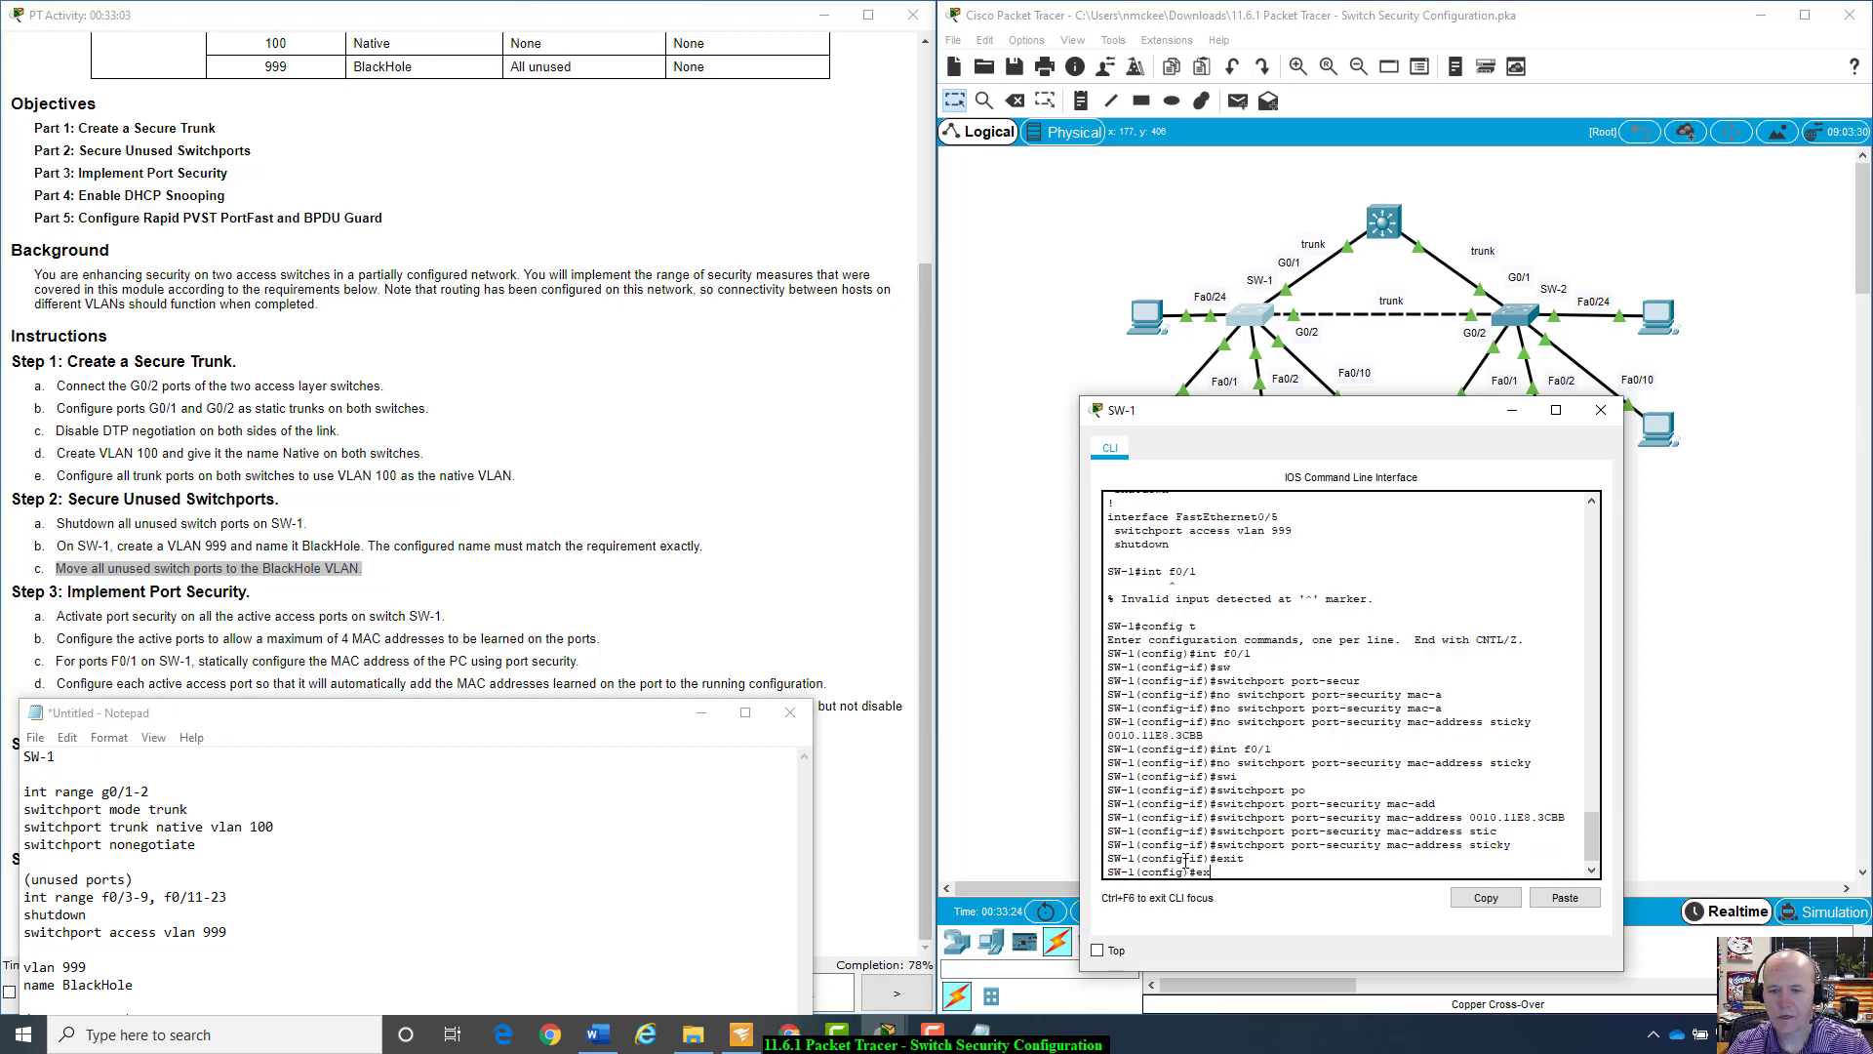
pyautogui.write('it')
pyautogui.press('Return')
pyautogui.write('s')
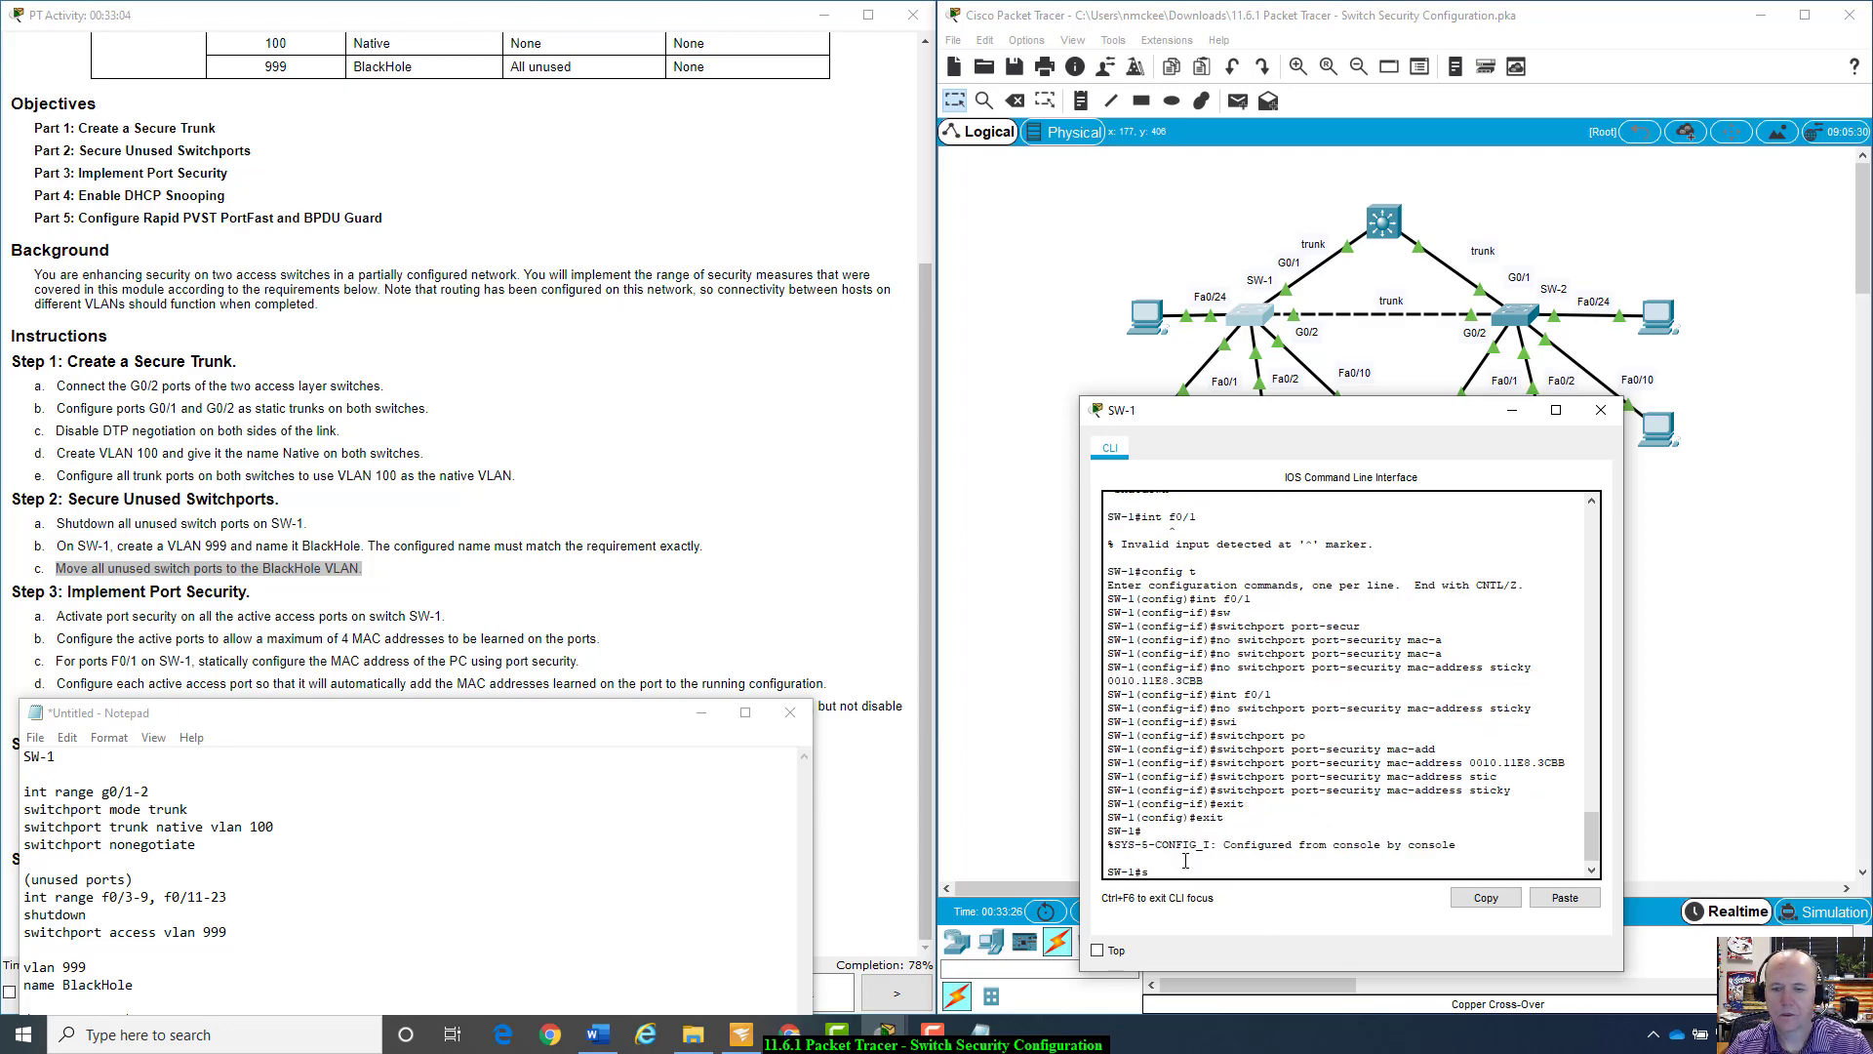
pyautogui.write('how run')
pyautogui.press('Return')
pyautogui.press('space')
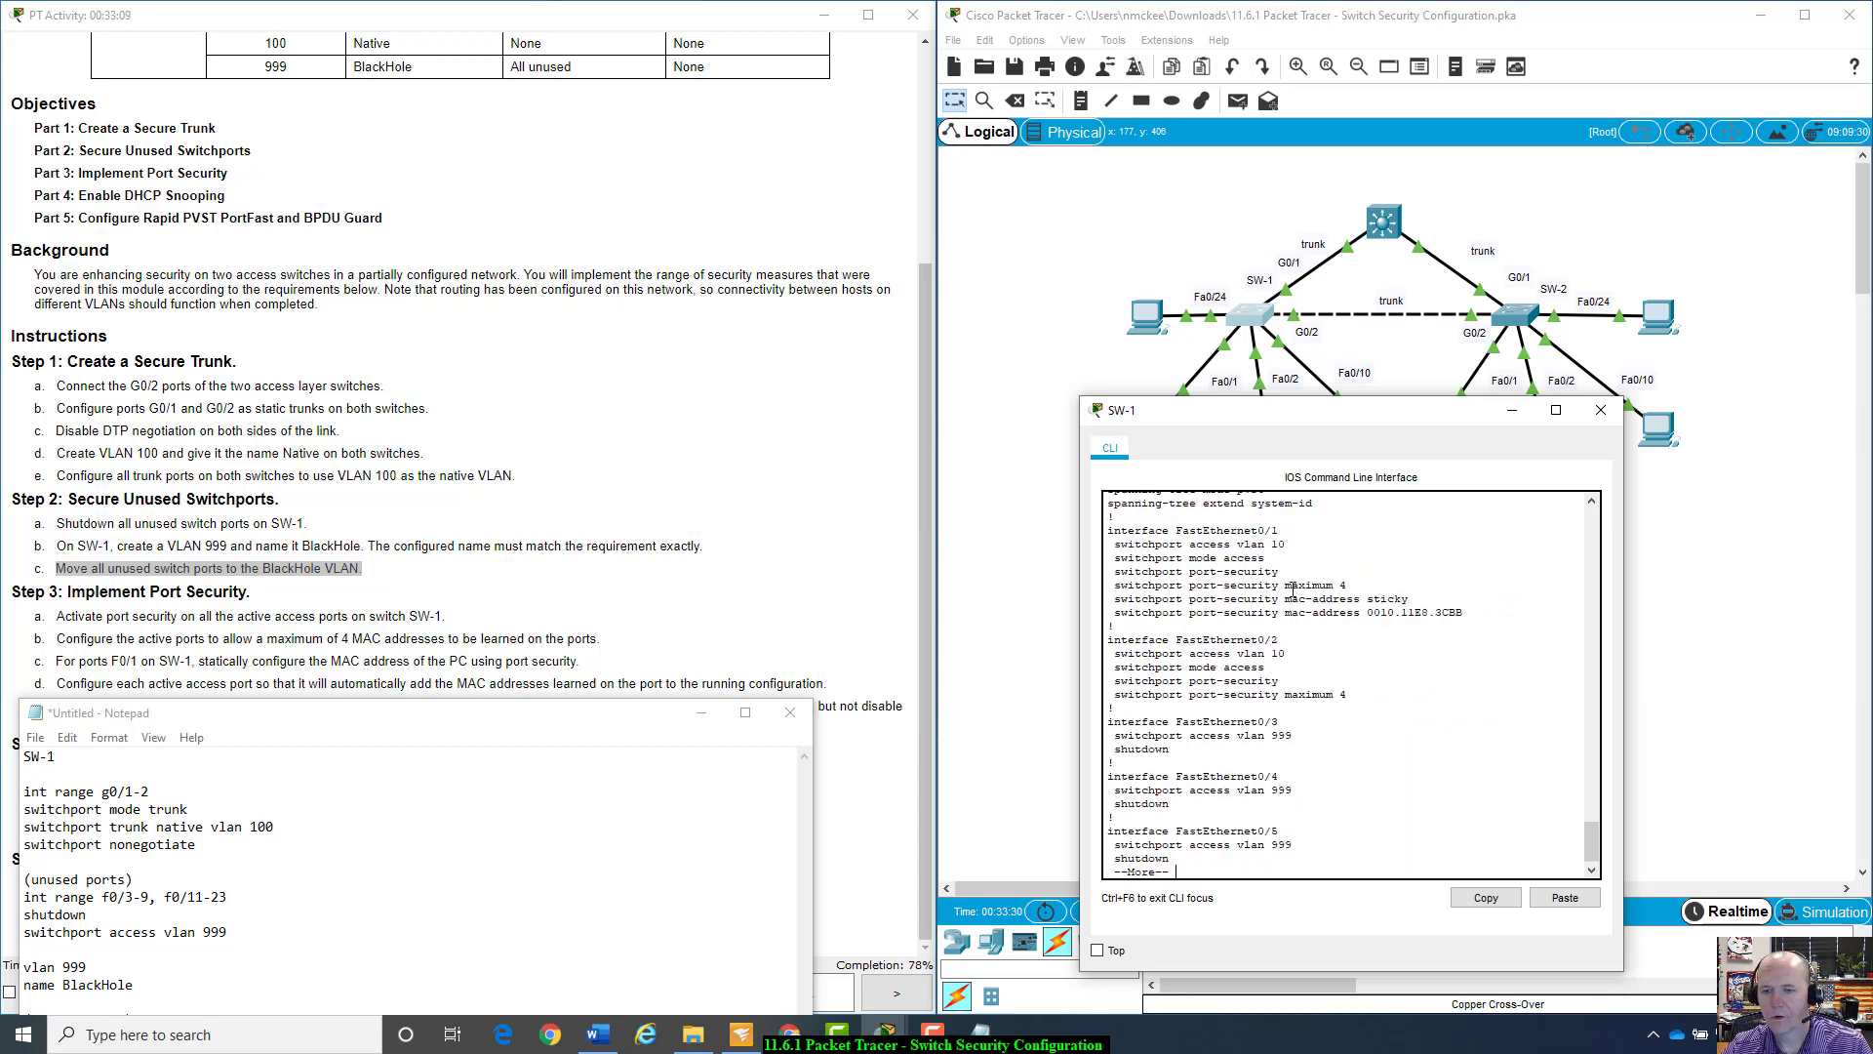
pyautogui.moveTo(1530, 603); pyautogui.dragTo(1168, 612)
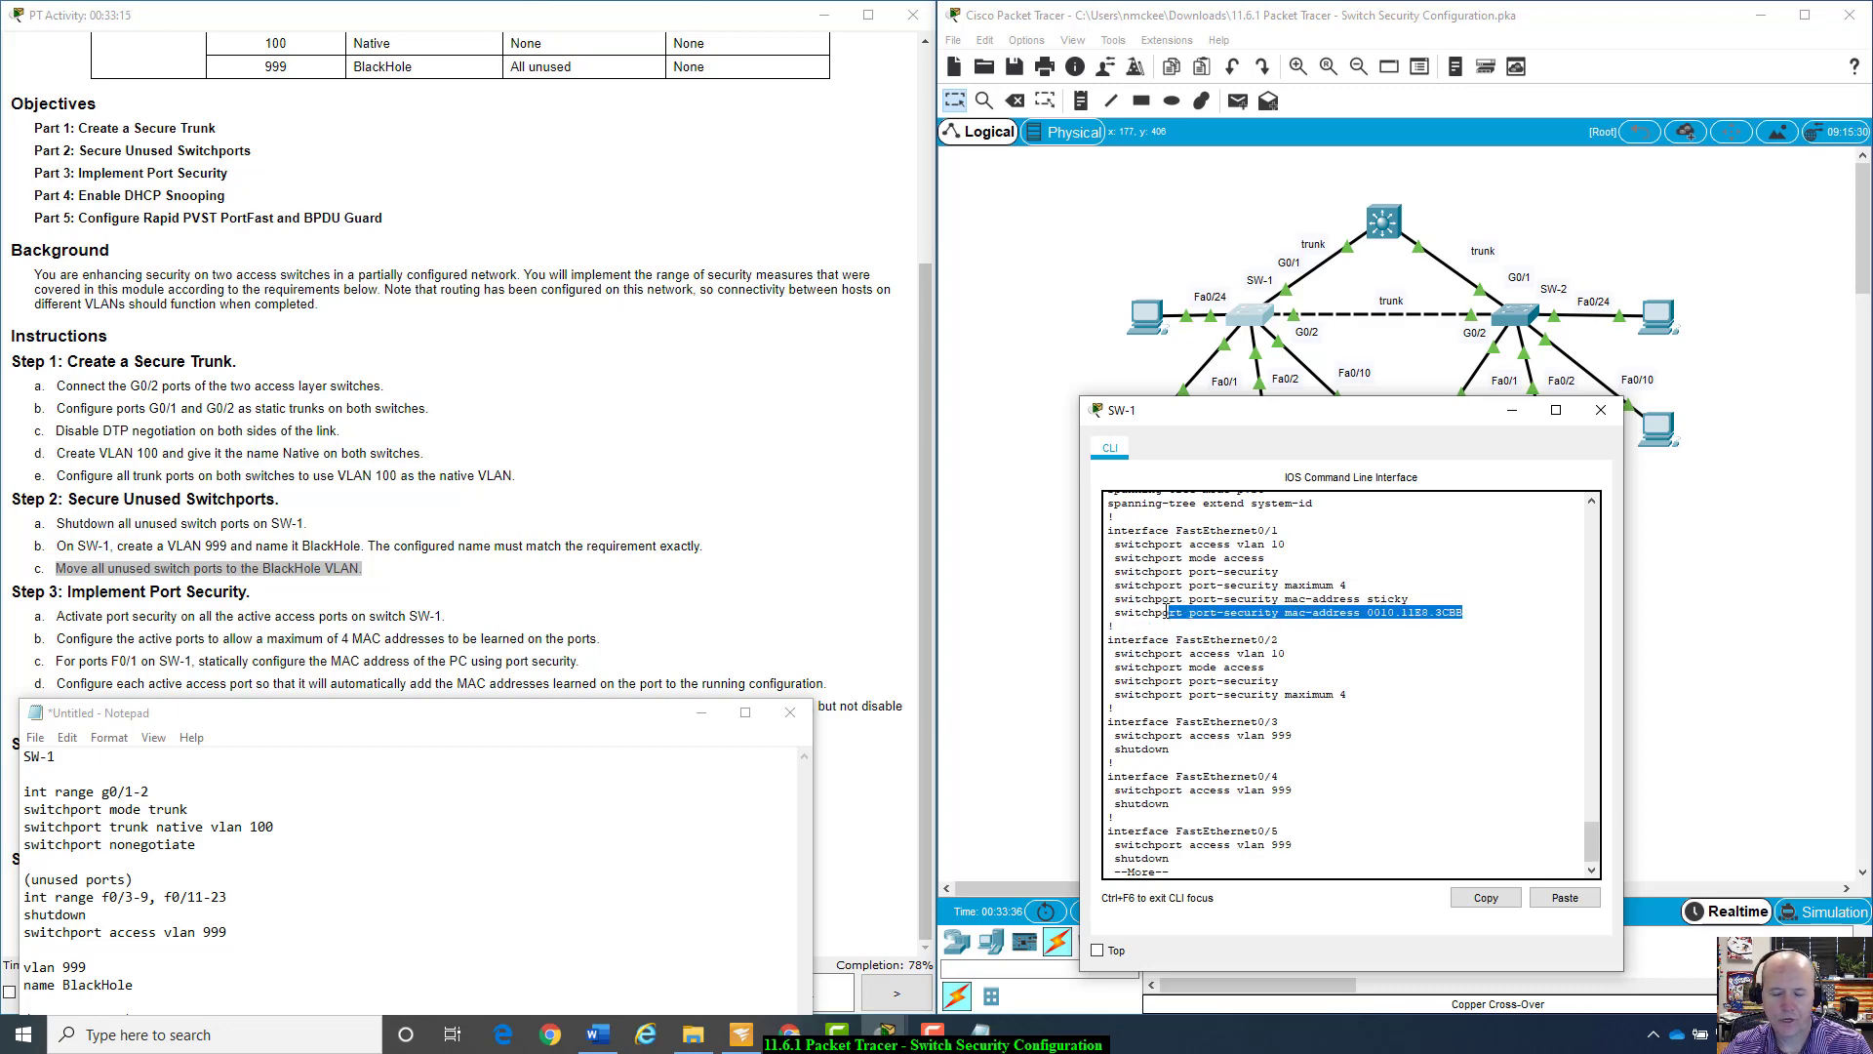
pyautogui.moveTo(1345, 426); pyautogui.dragTo(1317, 505)
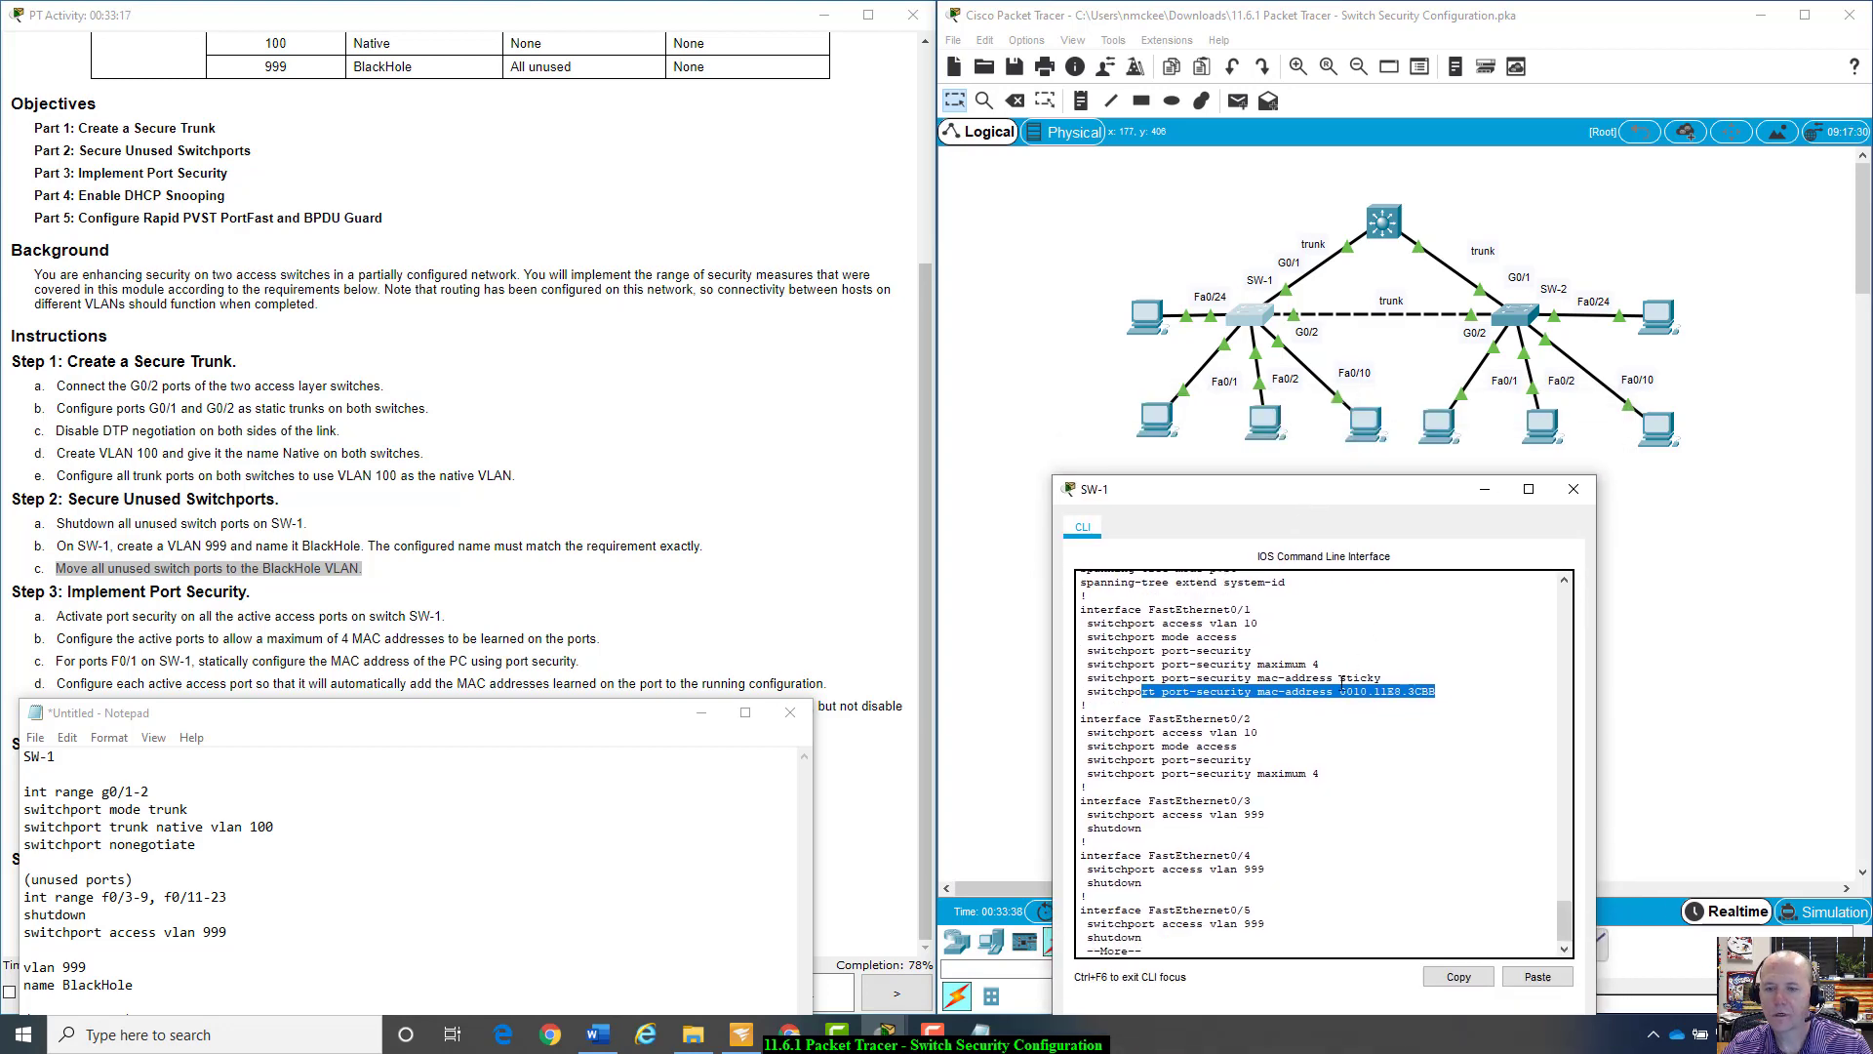
pyautogui.click(1343, 683)
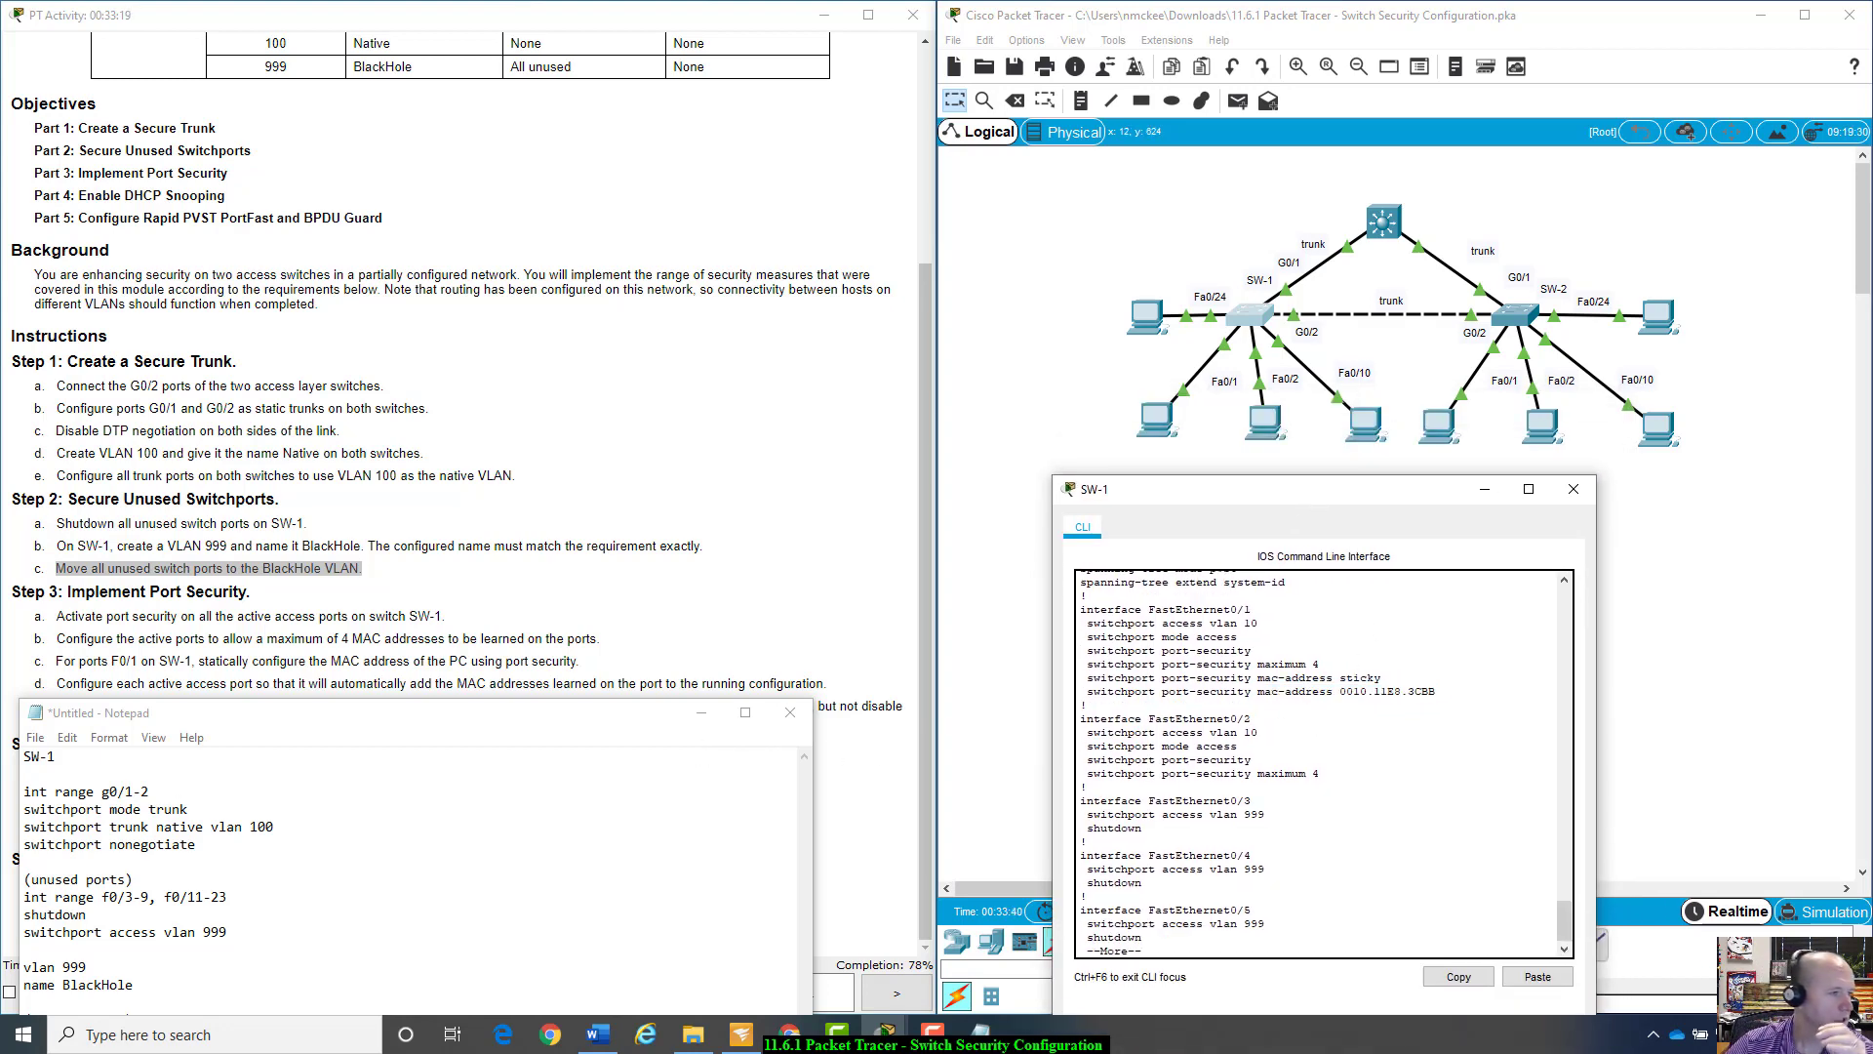
# Step: Compare the Step 3 instructions on maximum, static and automatically learned MAC addresses with FastEthernet0/1's port-security lines in the listing
pyautogui.moveTo(516, 719)
pyautogui.mouseDown()
pyautogui.moveTo(519, 746)
pyautogui.moveTo(519, 718)
pyautogui.mouseUp()
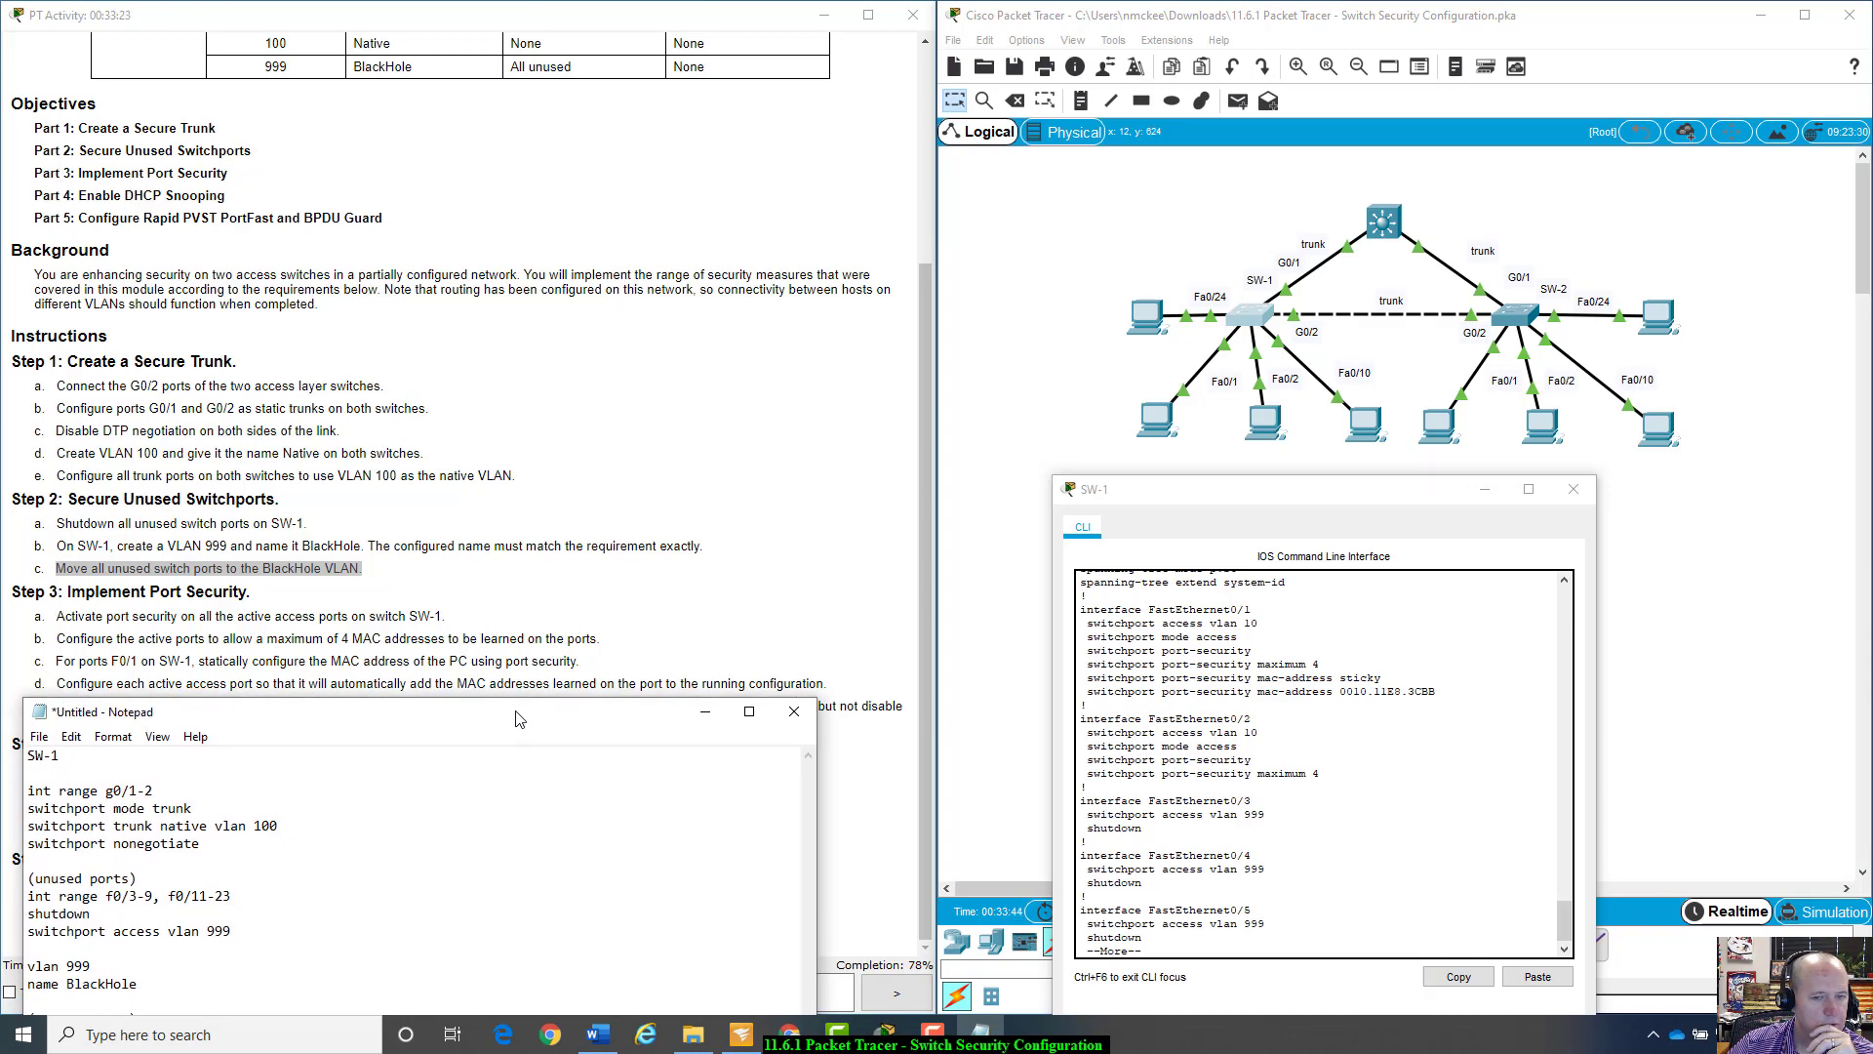
pyautogui.moveTo(517, 719); pyautogui.dragTo(513, 719)
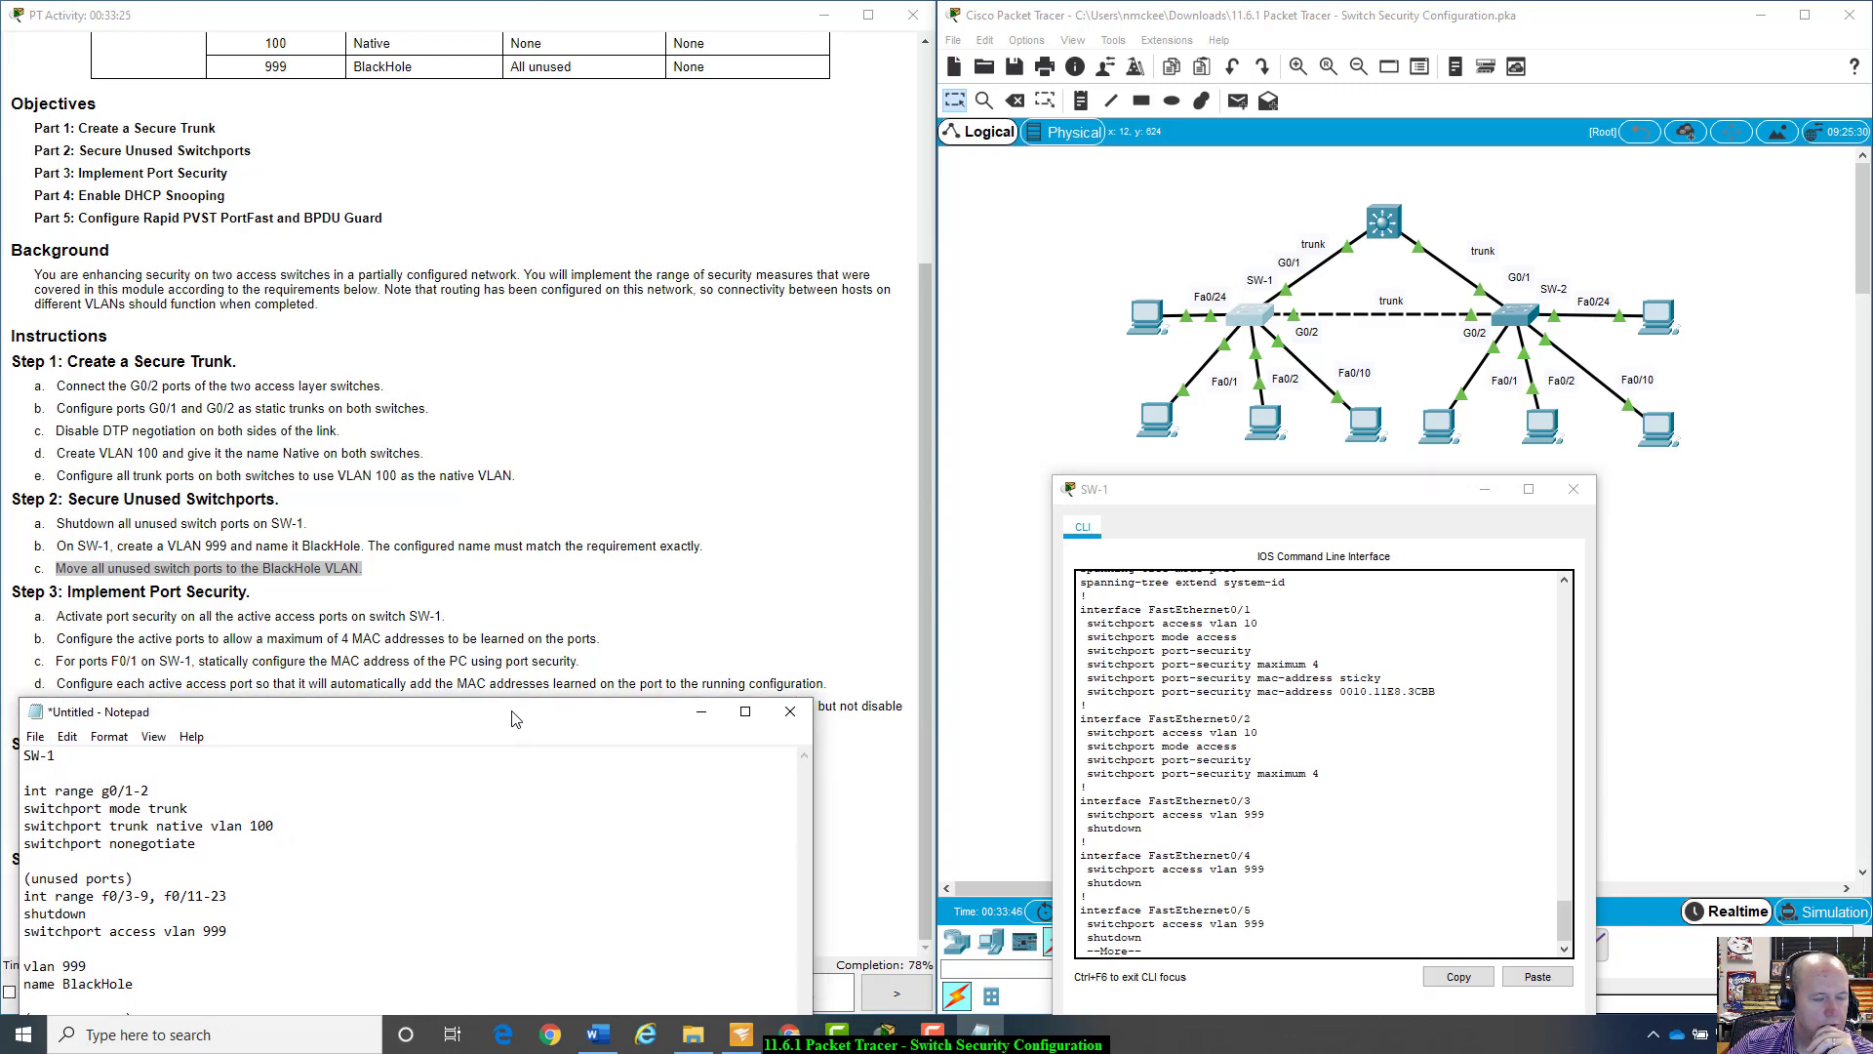
pyautogui.moveTo(52, 663); pyautogui.dragTo(603, 663)
pyautogui.click(603, 664)
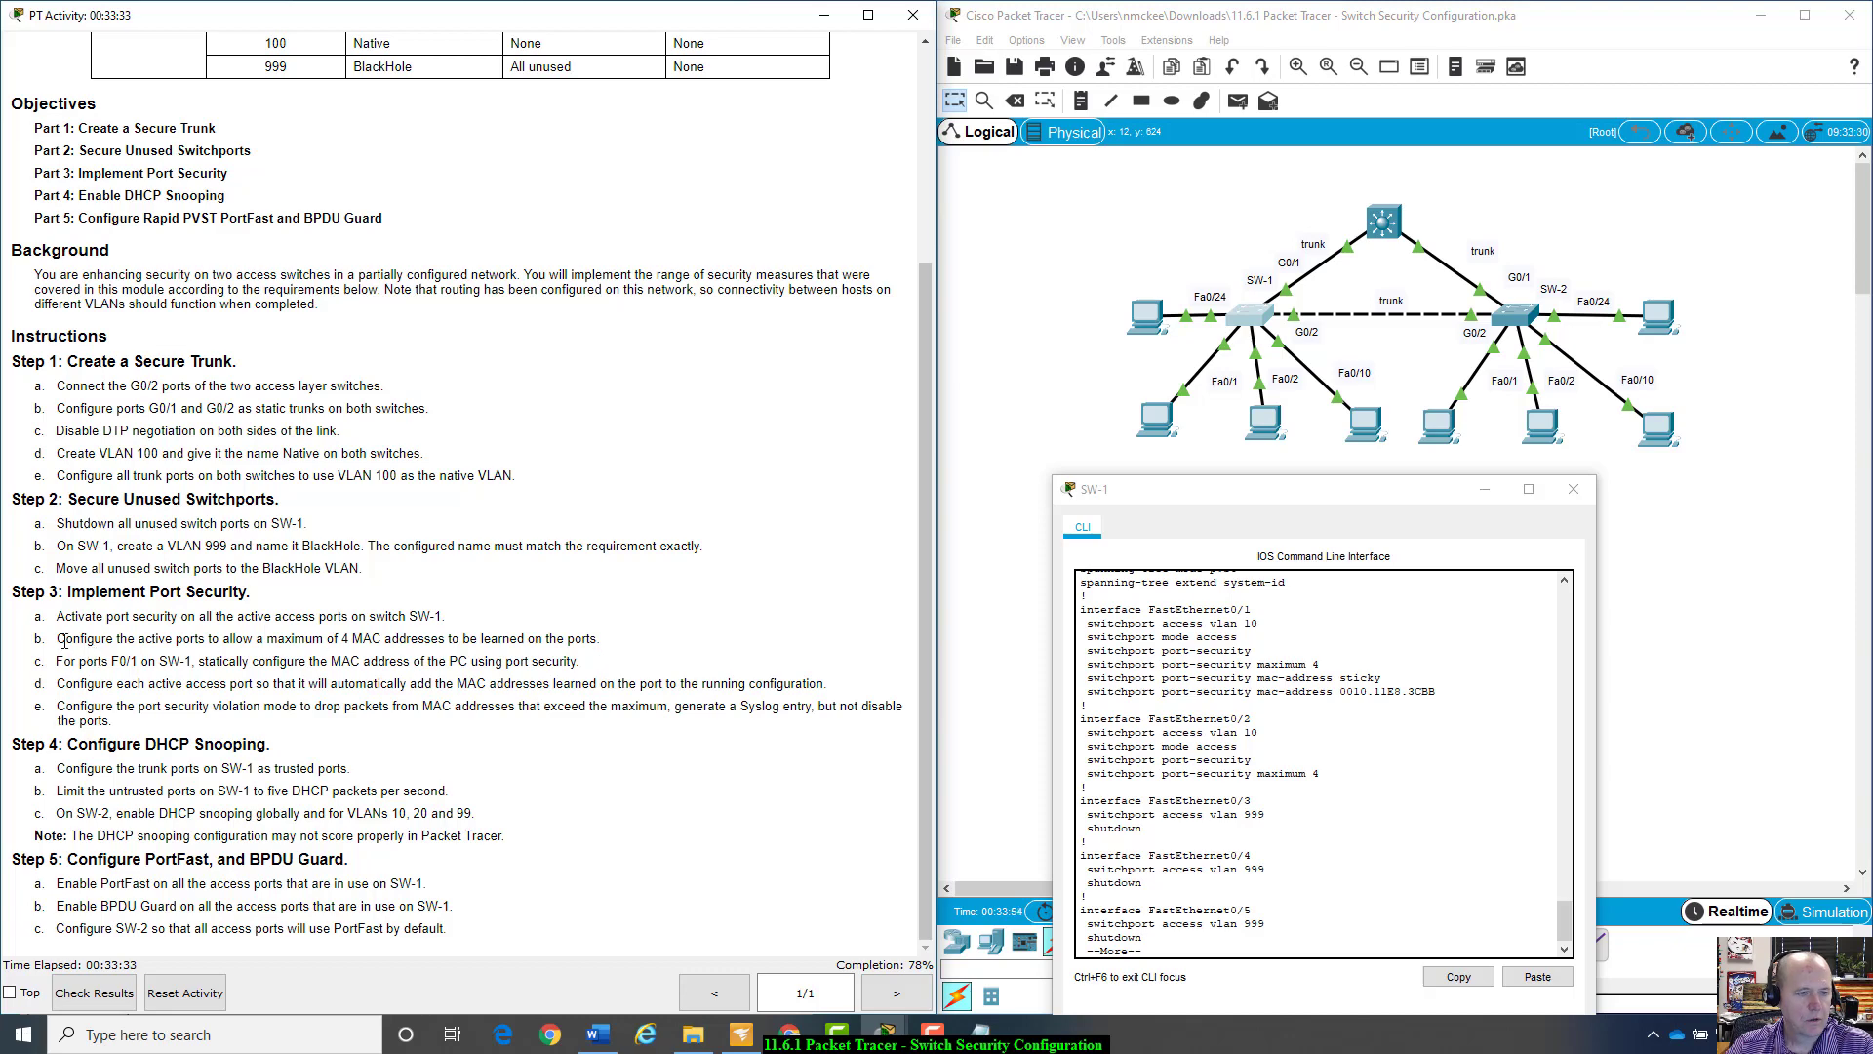
pyautogui.moveTo(61, 639); pyautogui.dragTo(607, 646)
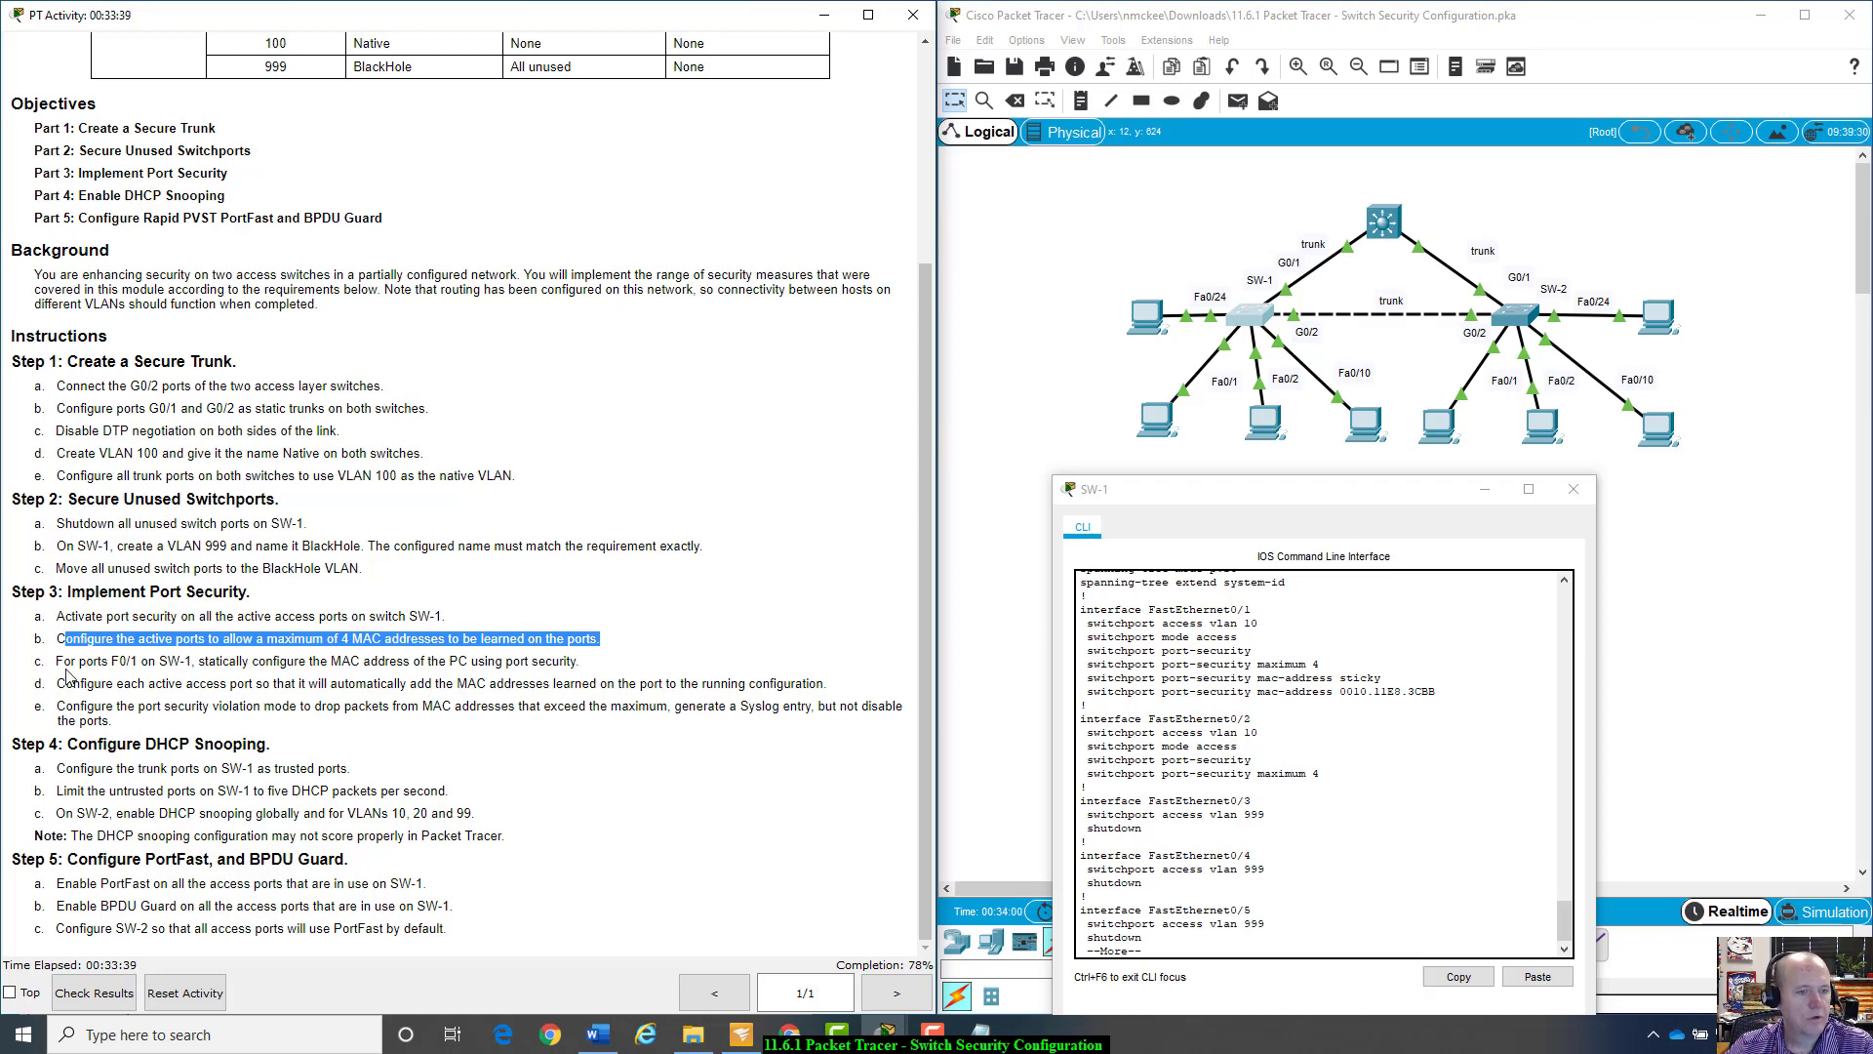
pyautogui.moveTo(58, 664); pyautogui.dragTo(585, 664)
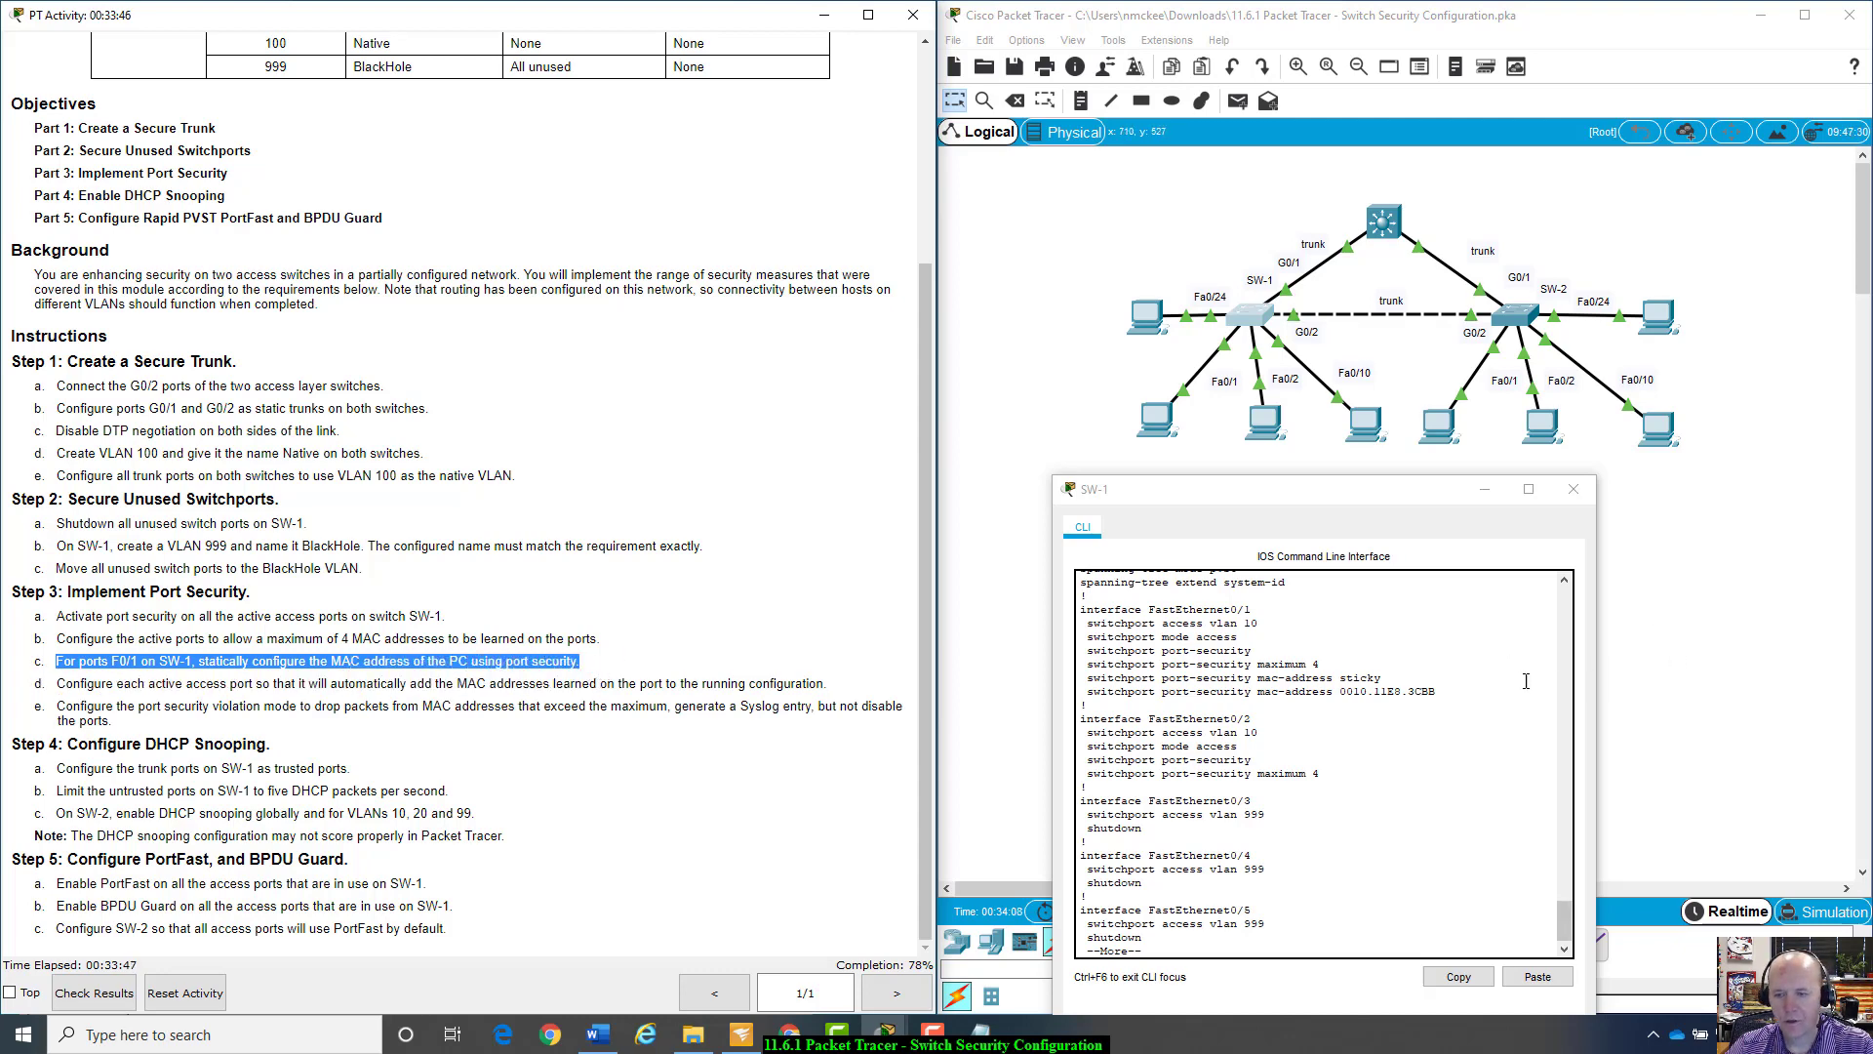
pyautogui.moveTo(1436, 691); pyautogui.dragTo(1093, 694)
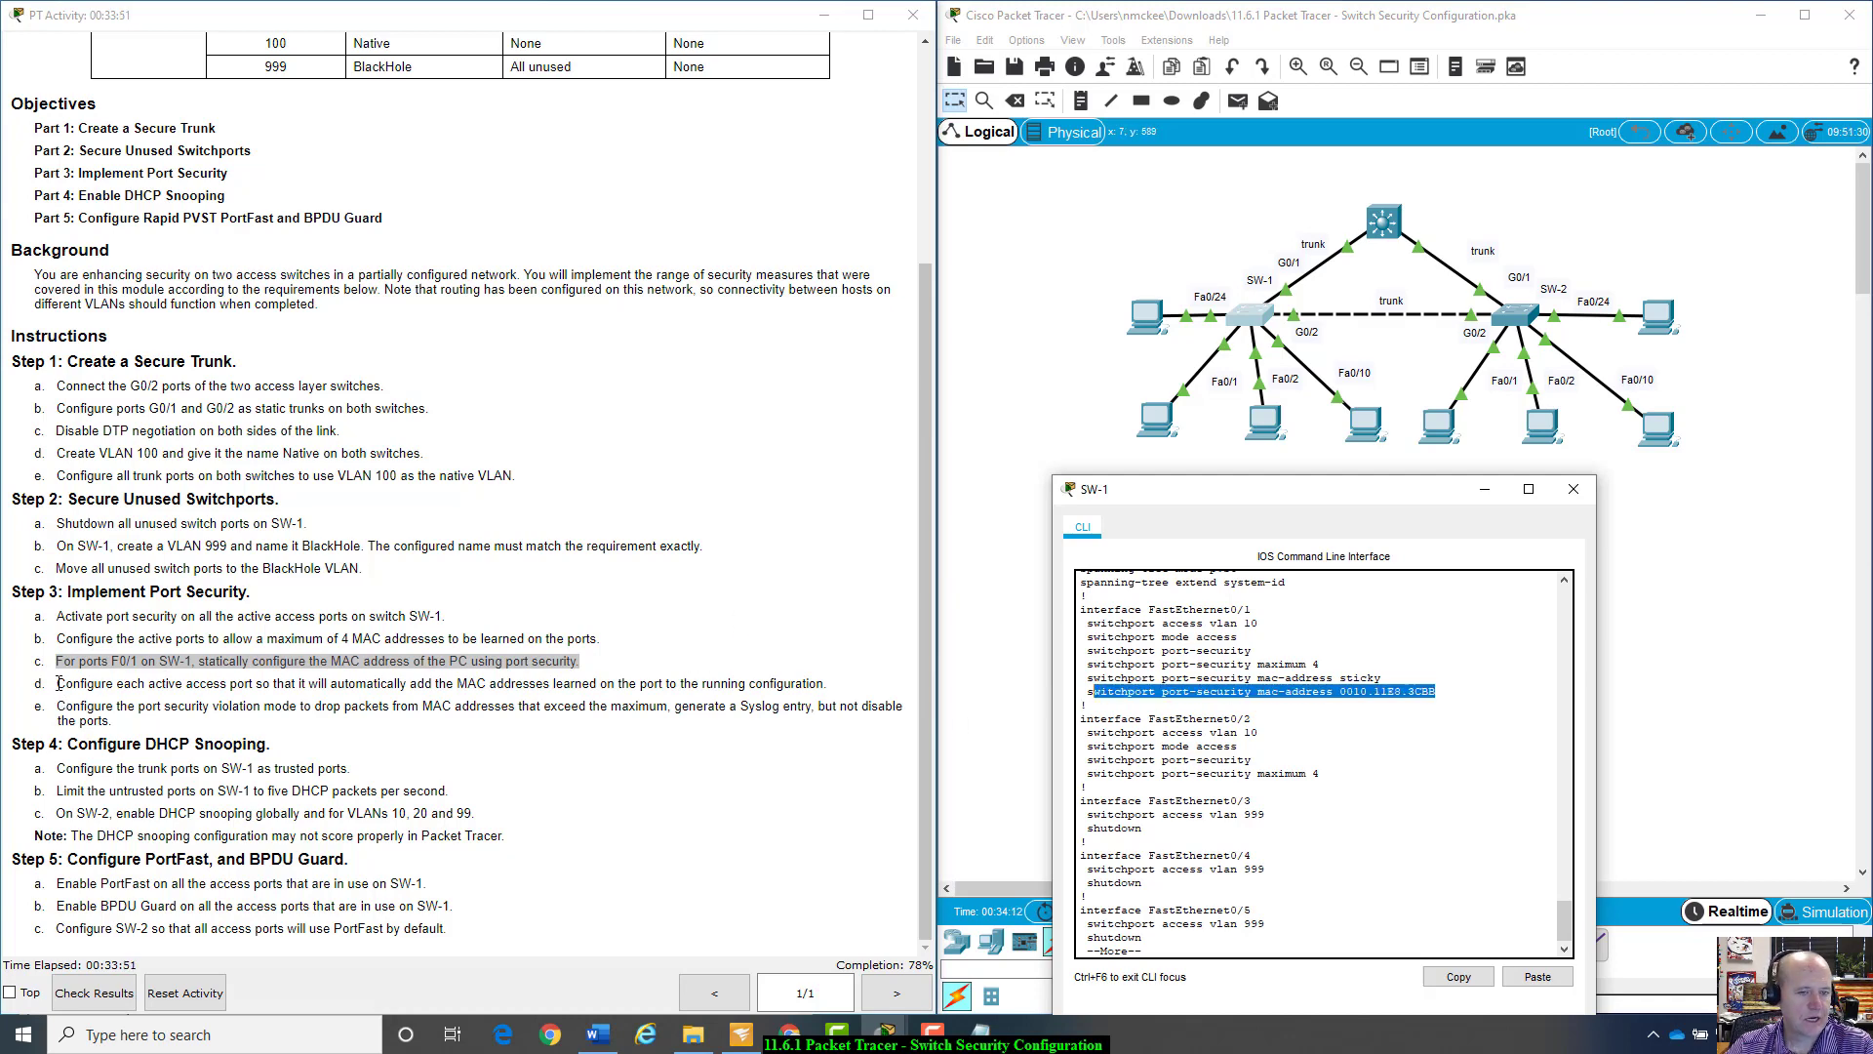
pyautogui.moveTo(59, 685); pyautogui.dragTo(888, 666)
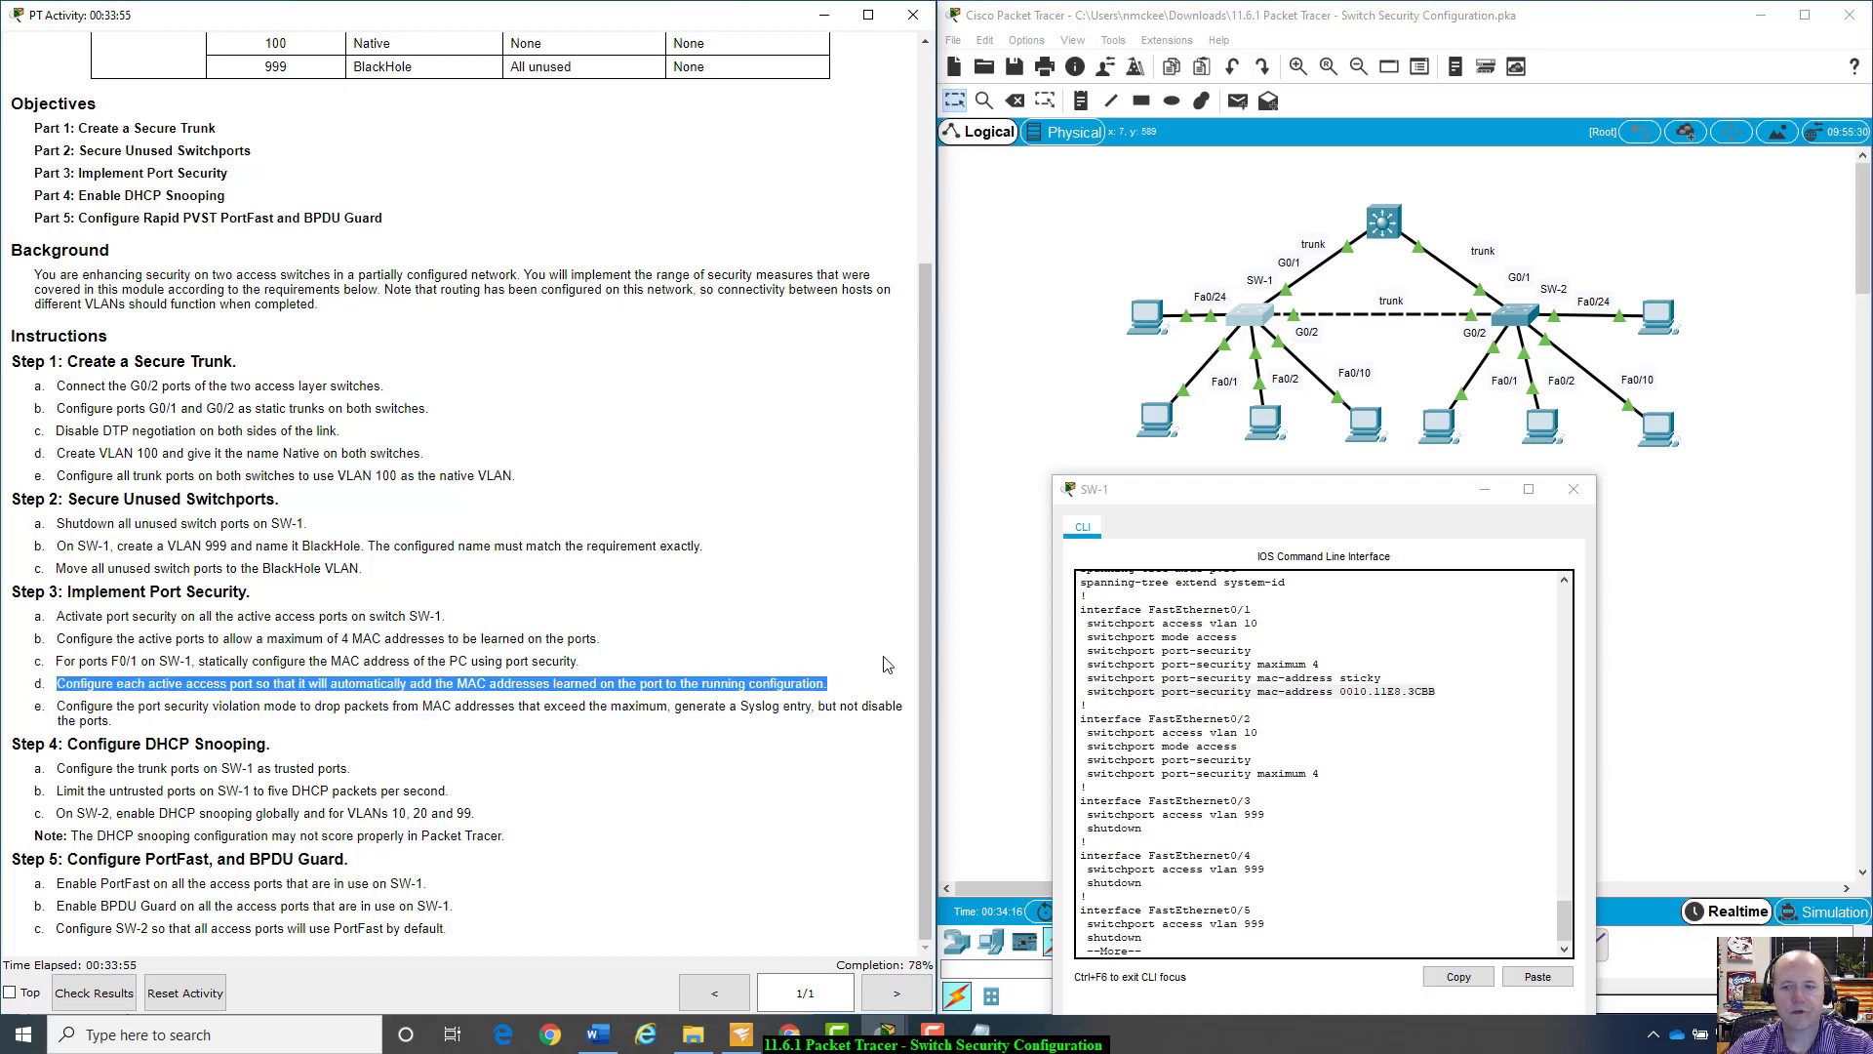
pyautogui.moveTo(1397, 670); pyautogui.dragTo(1092, 678)
pyautogui.click(328, 703)
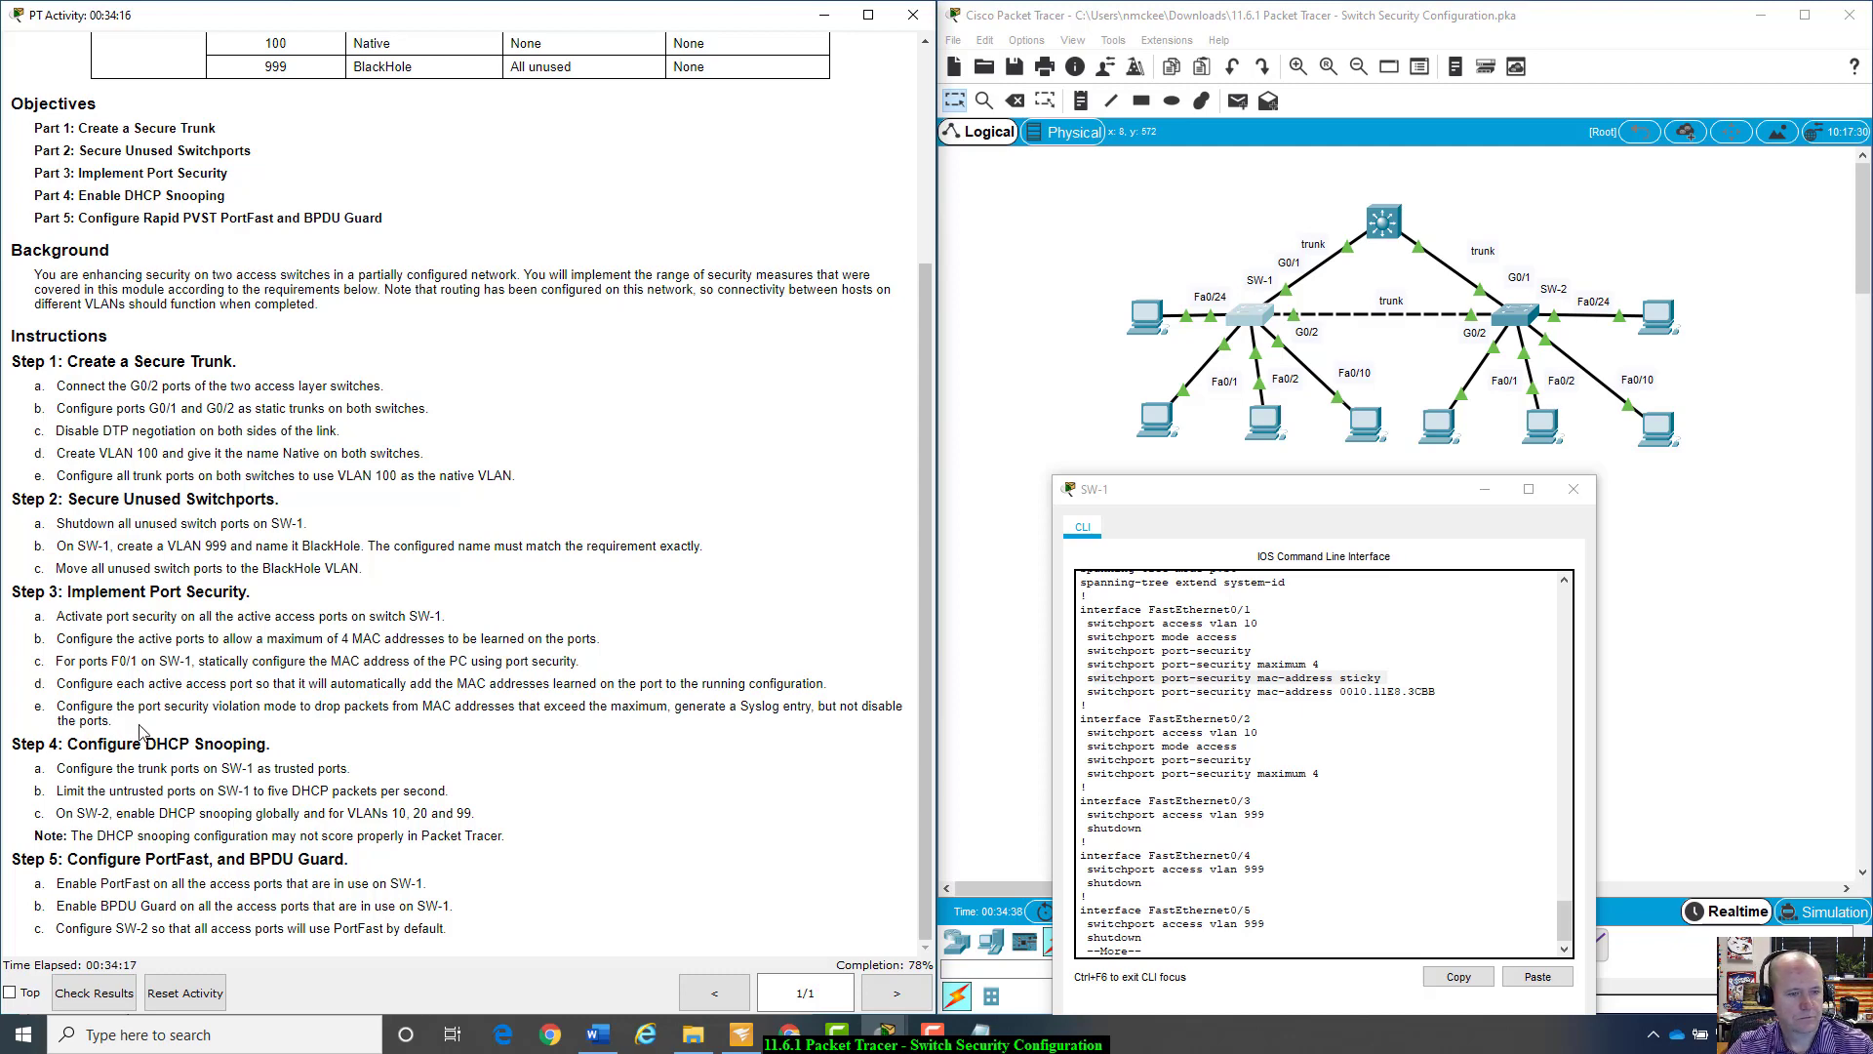
# Step: Leave the running configuration listing on SW-1 and enter global configuration mode with config t
pyautogui.click(1340, 493)
pyautogui.moveTo(1340, 494); pyautogui.dragTo(1267, 427)
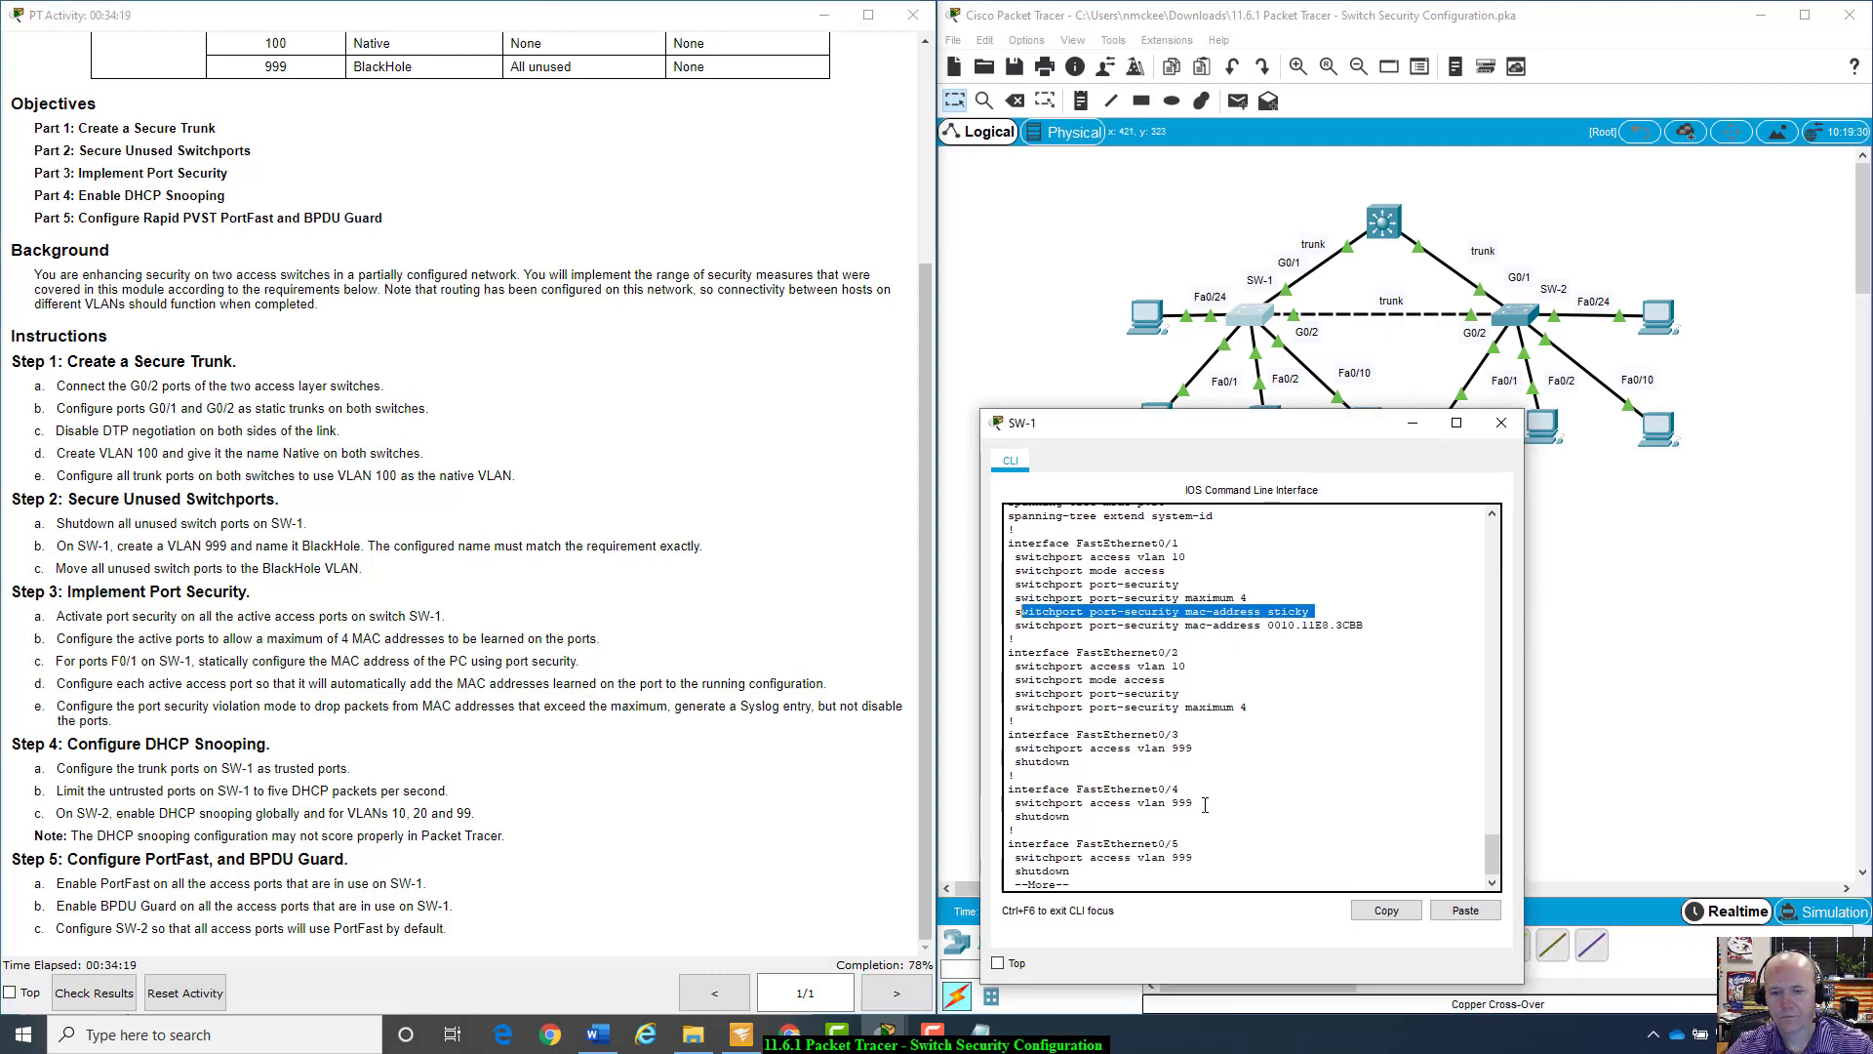
pyautogui.click(1173, 882)
pyautogui.write('int f0/1')
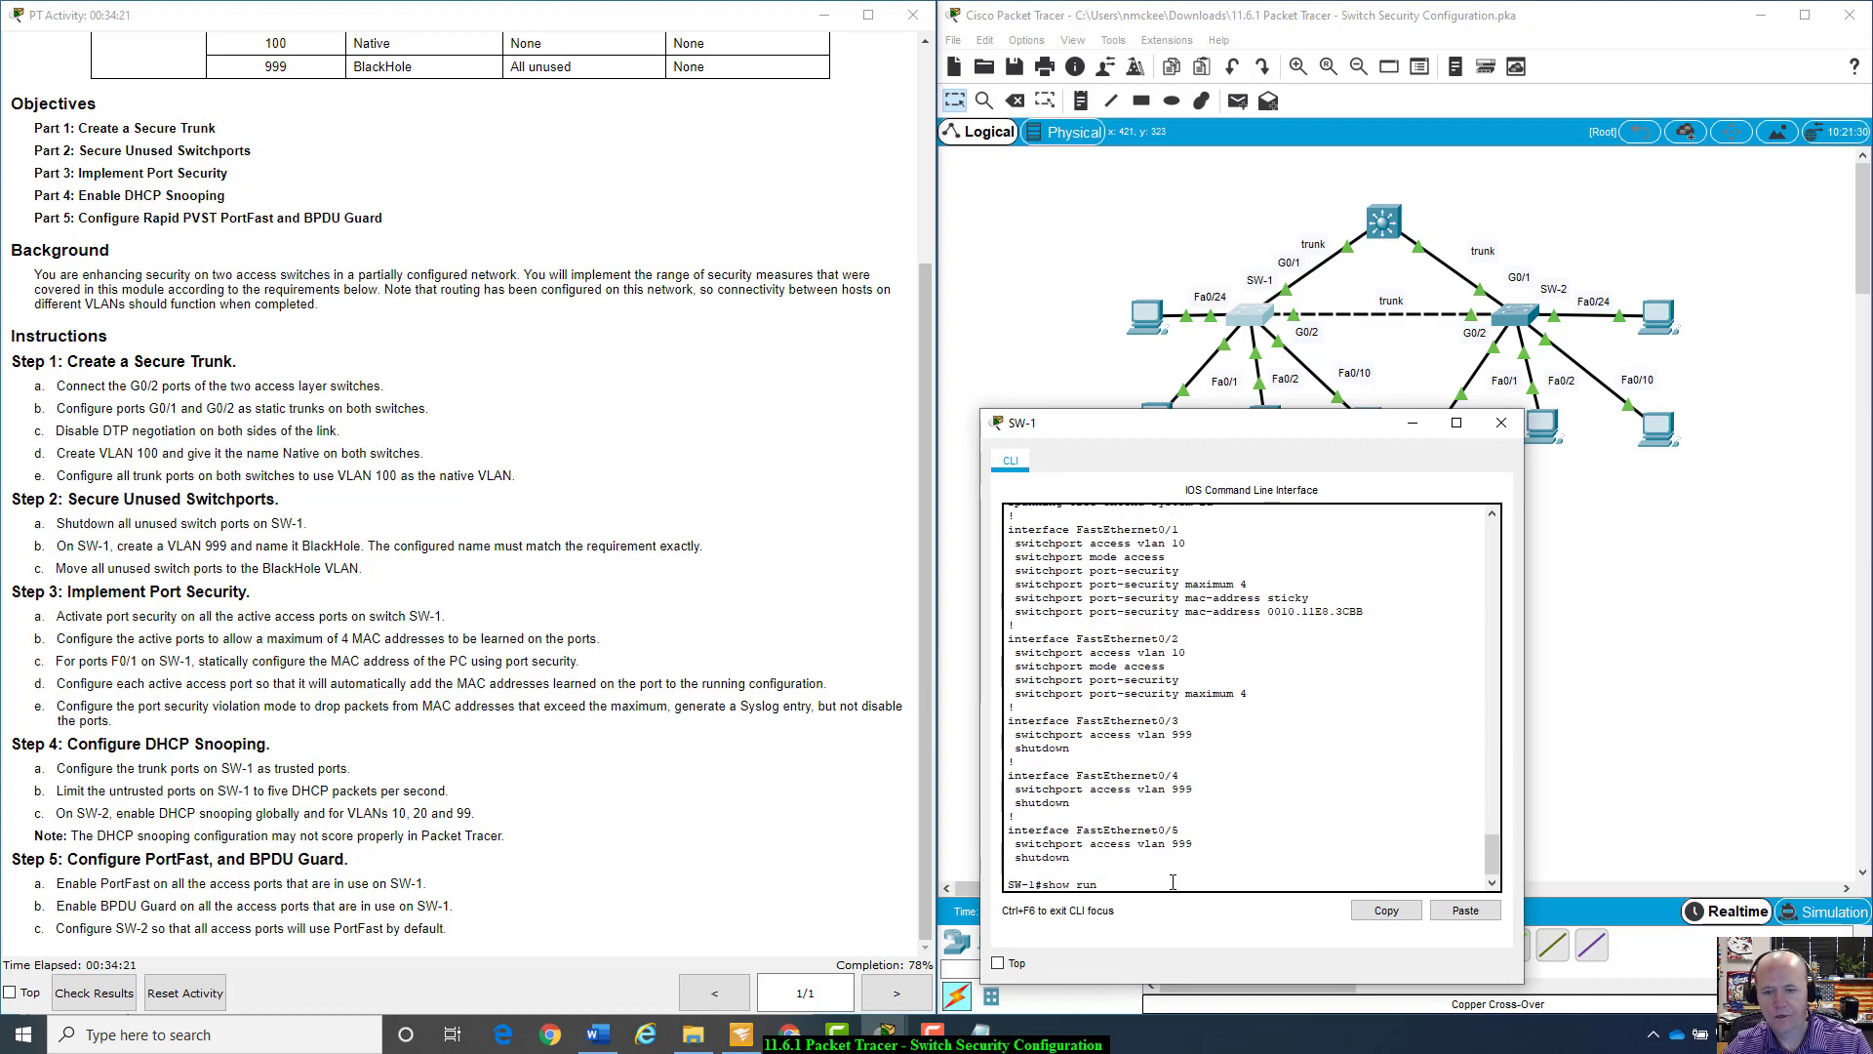
pyautogui.press('Up')
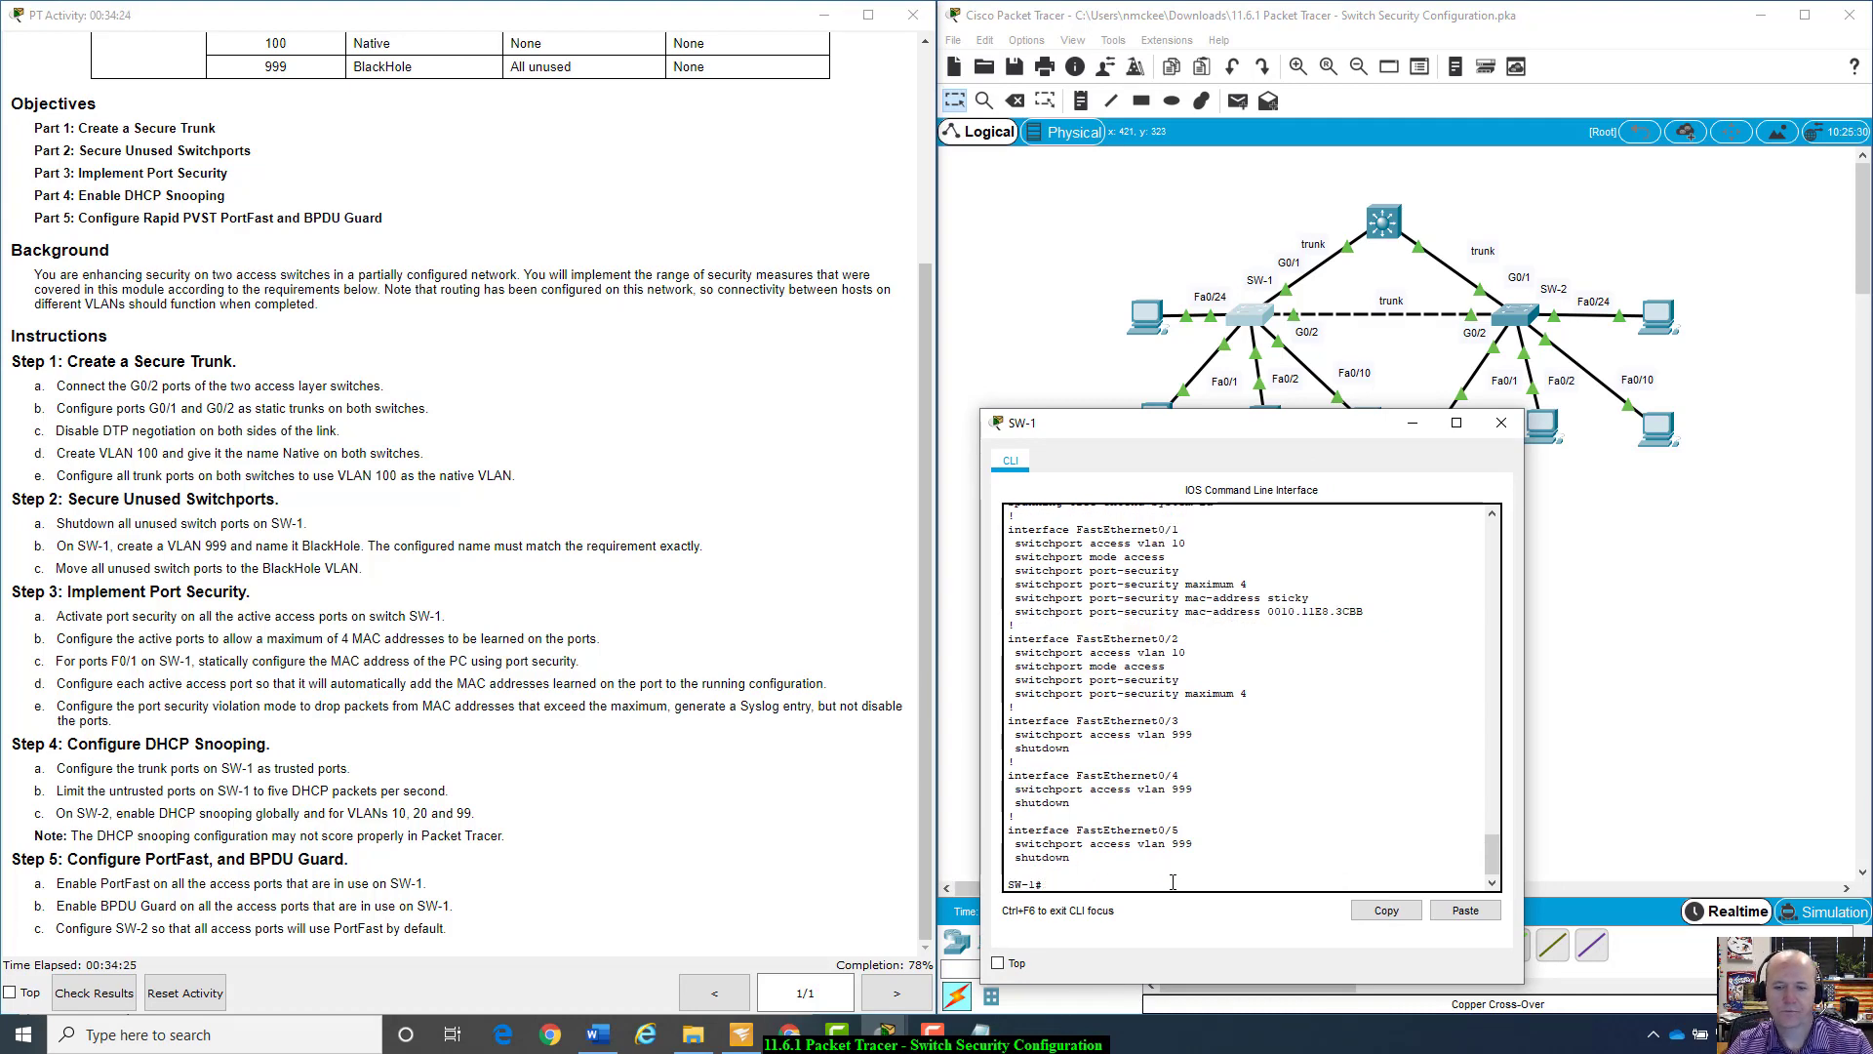
pyautogui.press('BackSpace')
pyautogui.press('BackSpace')
pyautogui.press('BackSpace')
pyautogui.press('BackSpace')
pyautogui.press('BackSpace')
pyautogui.press('BackSpace')
pyautogui.press('BackSpace')
pyautogui.press('BackSpace')
pyautogui.write('config t')
pyautogui.press('Return')
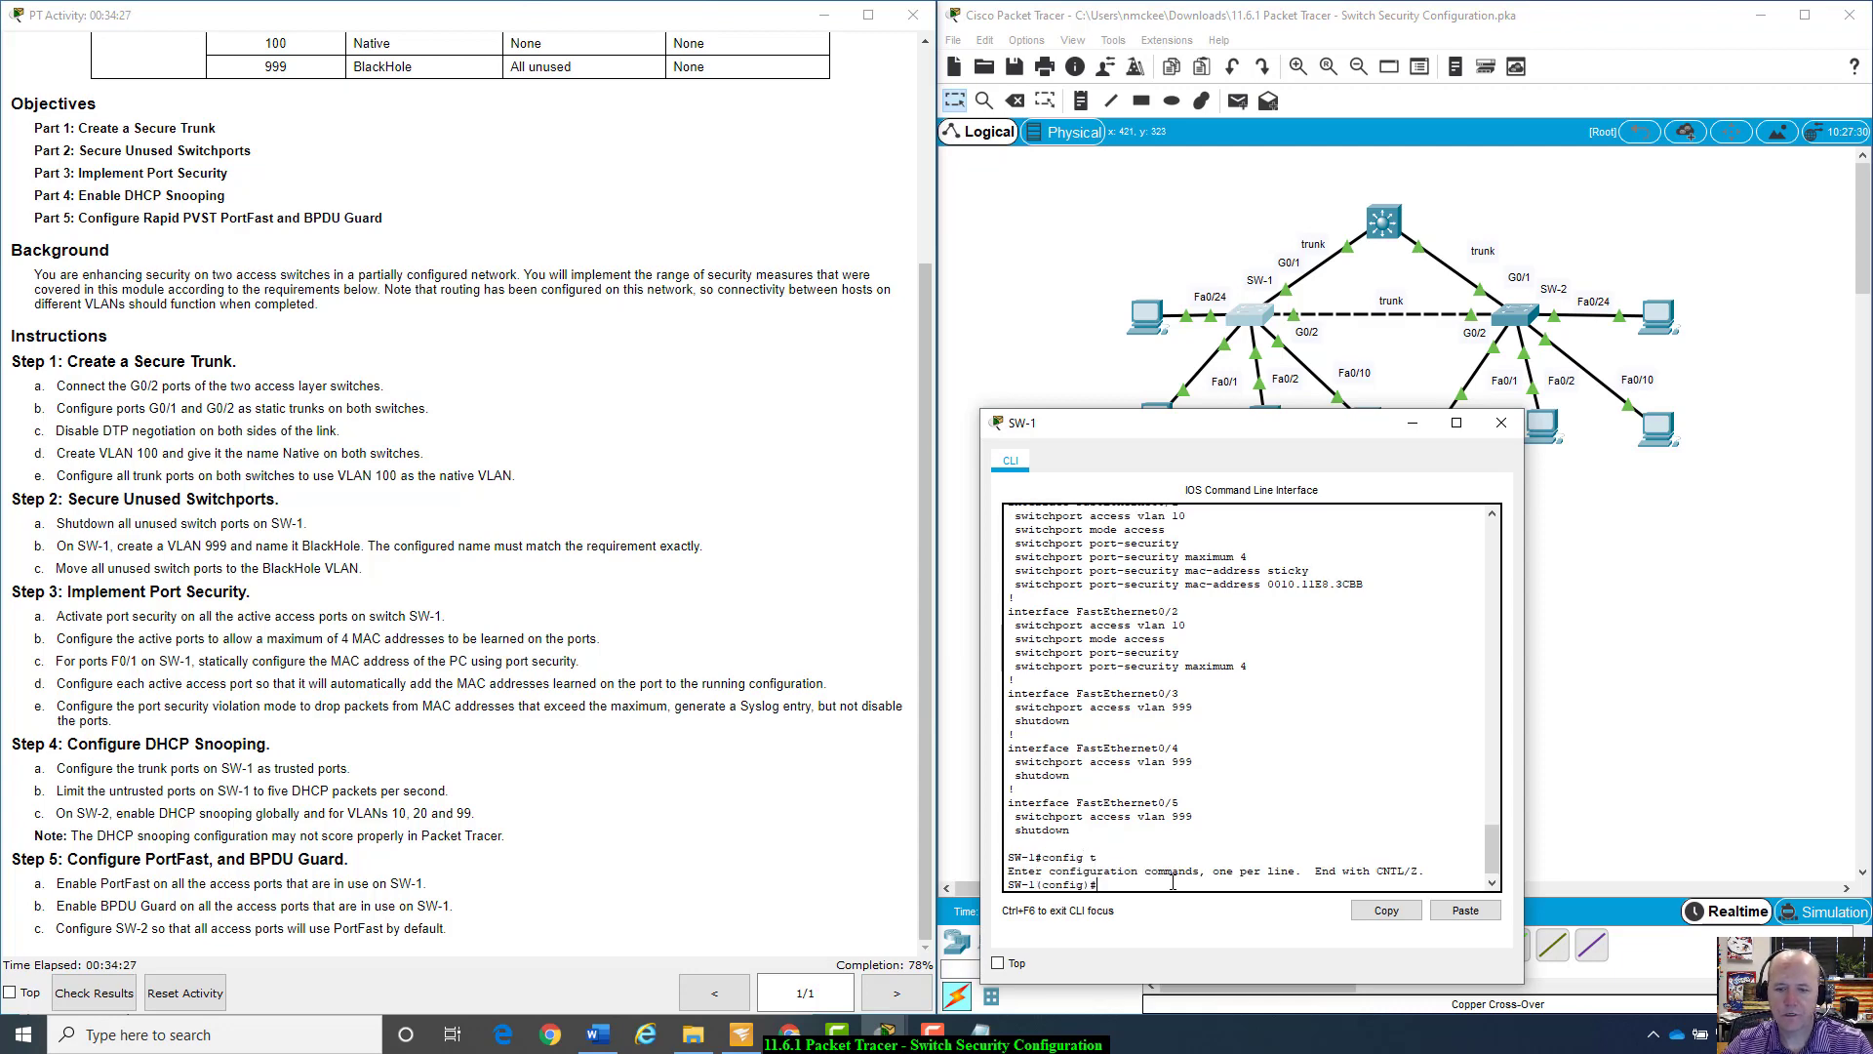
pyautogui.press('Up')
pyautogui.press('Up')
pyautogui.press('Up')
pyautogui.press('Up')
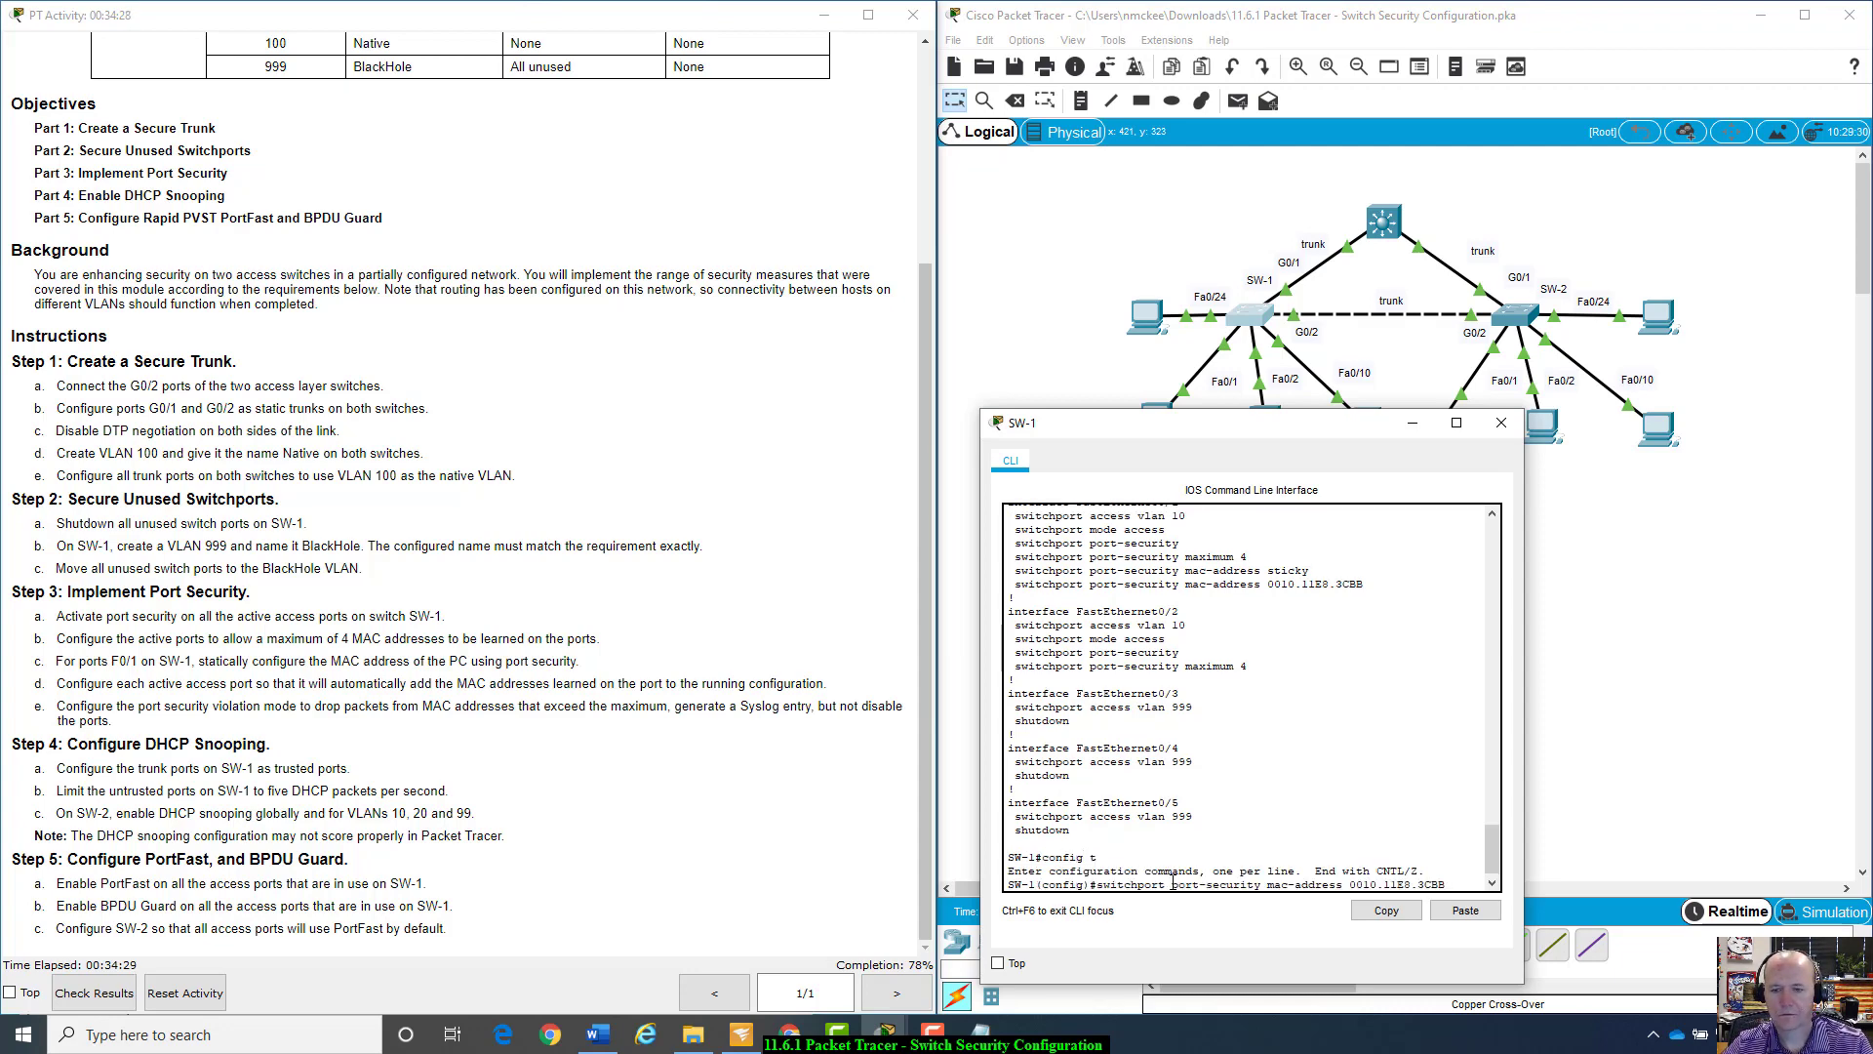
pyautogui.press('Up')
pyautogui.press('Up')
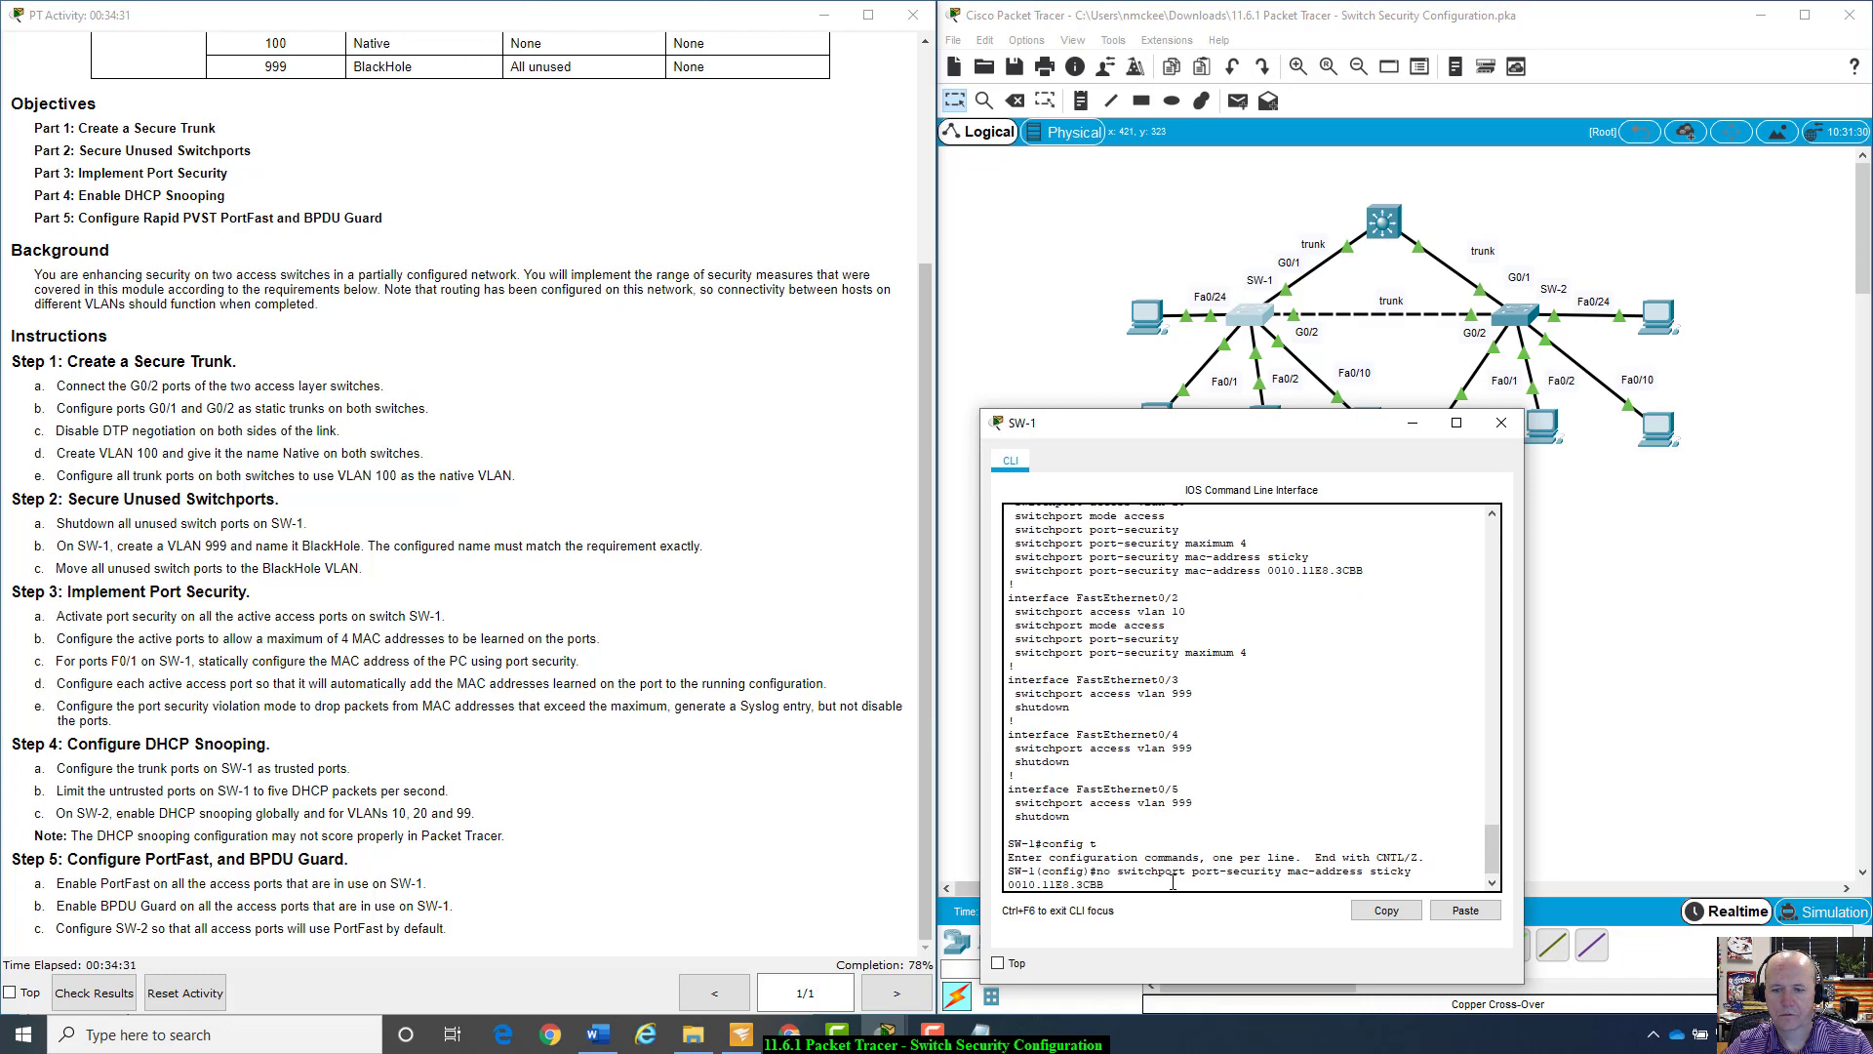
pyautogui.press('Up')
pyautogui.press('Up')
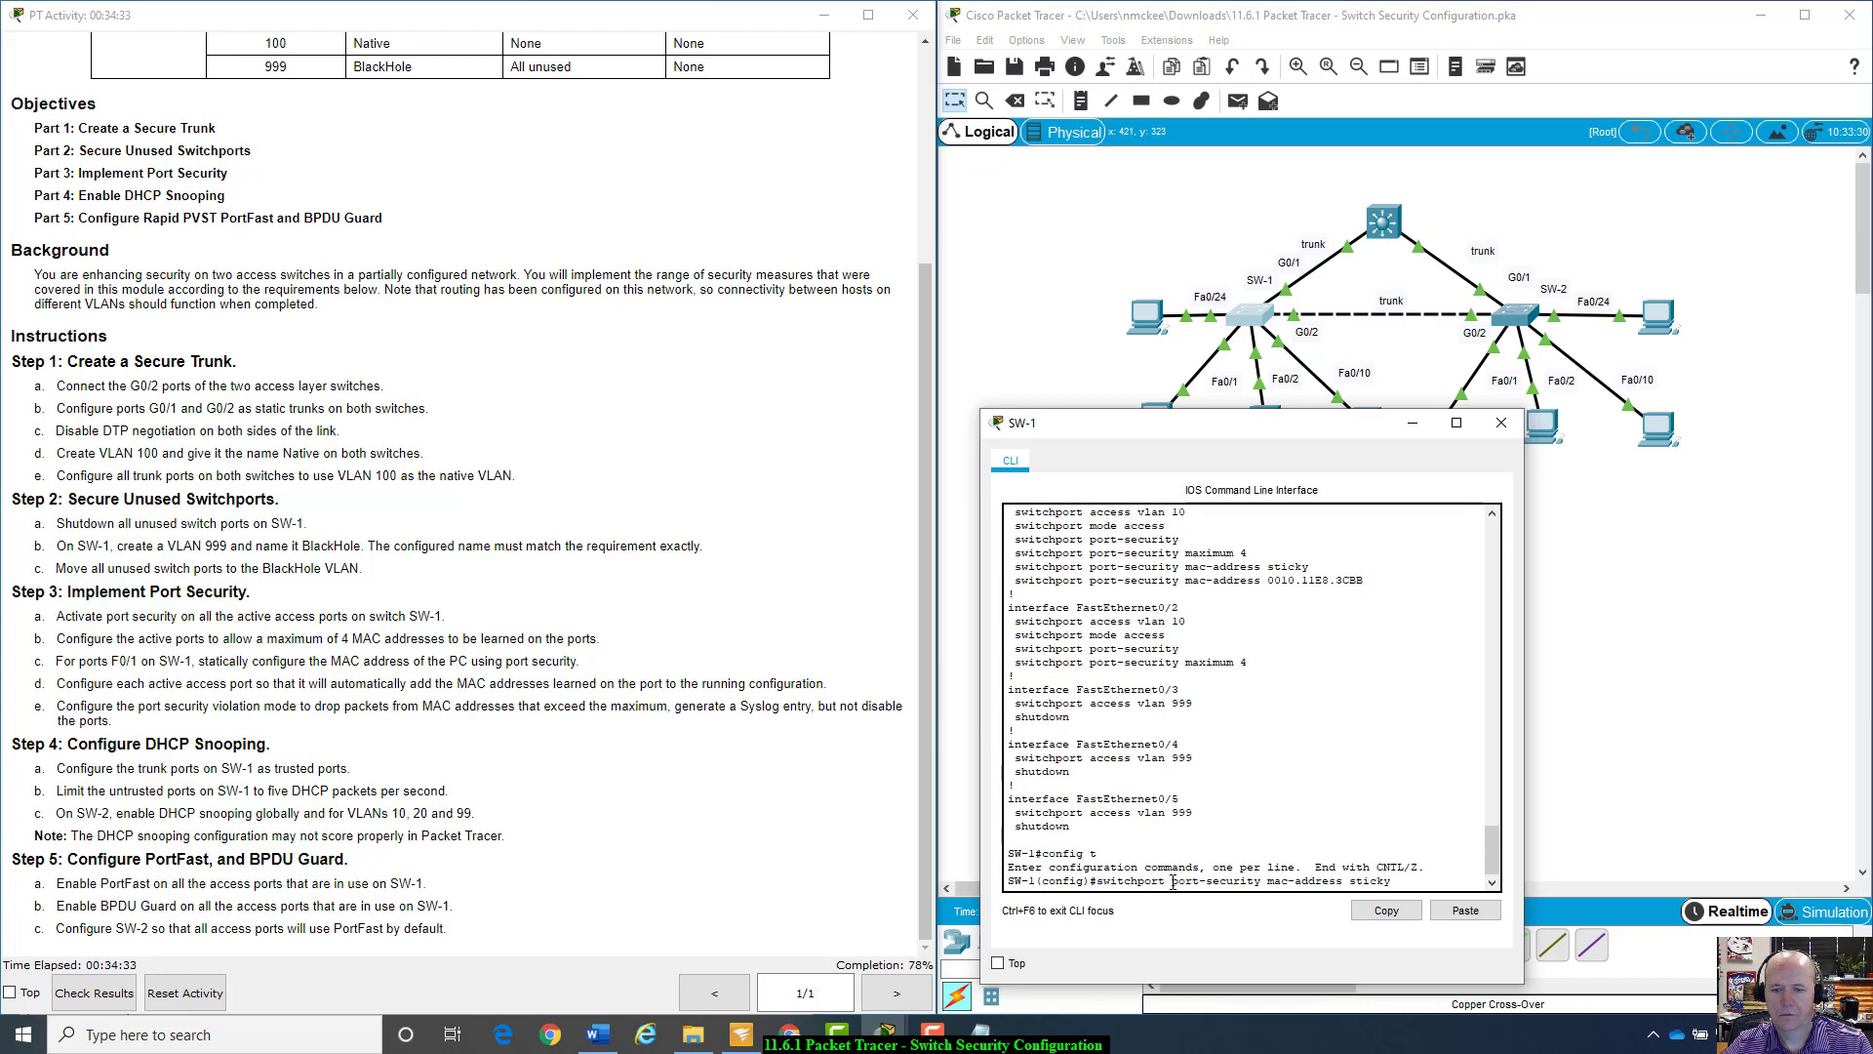
pyautogui.press('Up')
pyautogui.press('Up')
pyautogui.press('Up')
pyautogui.press('Up')
pyautogui.press('Up')
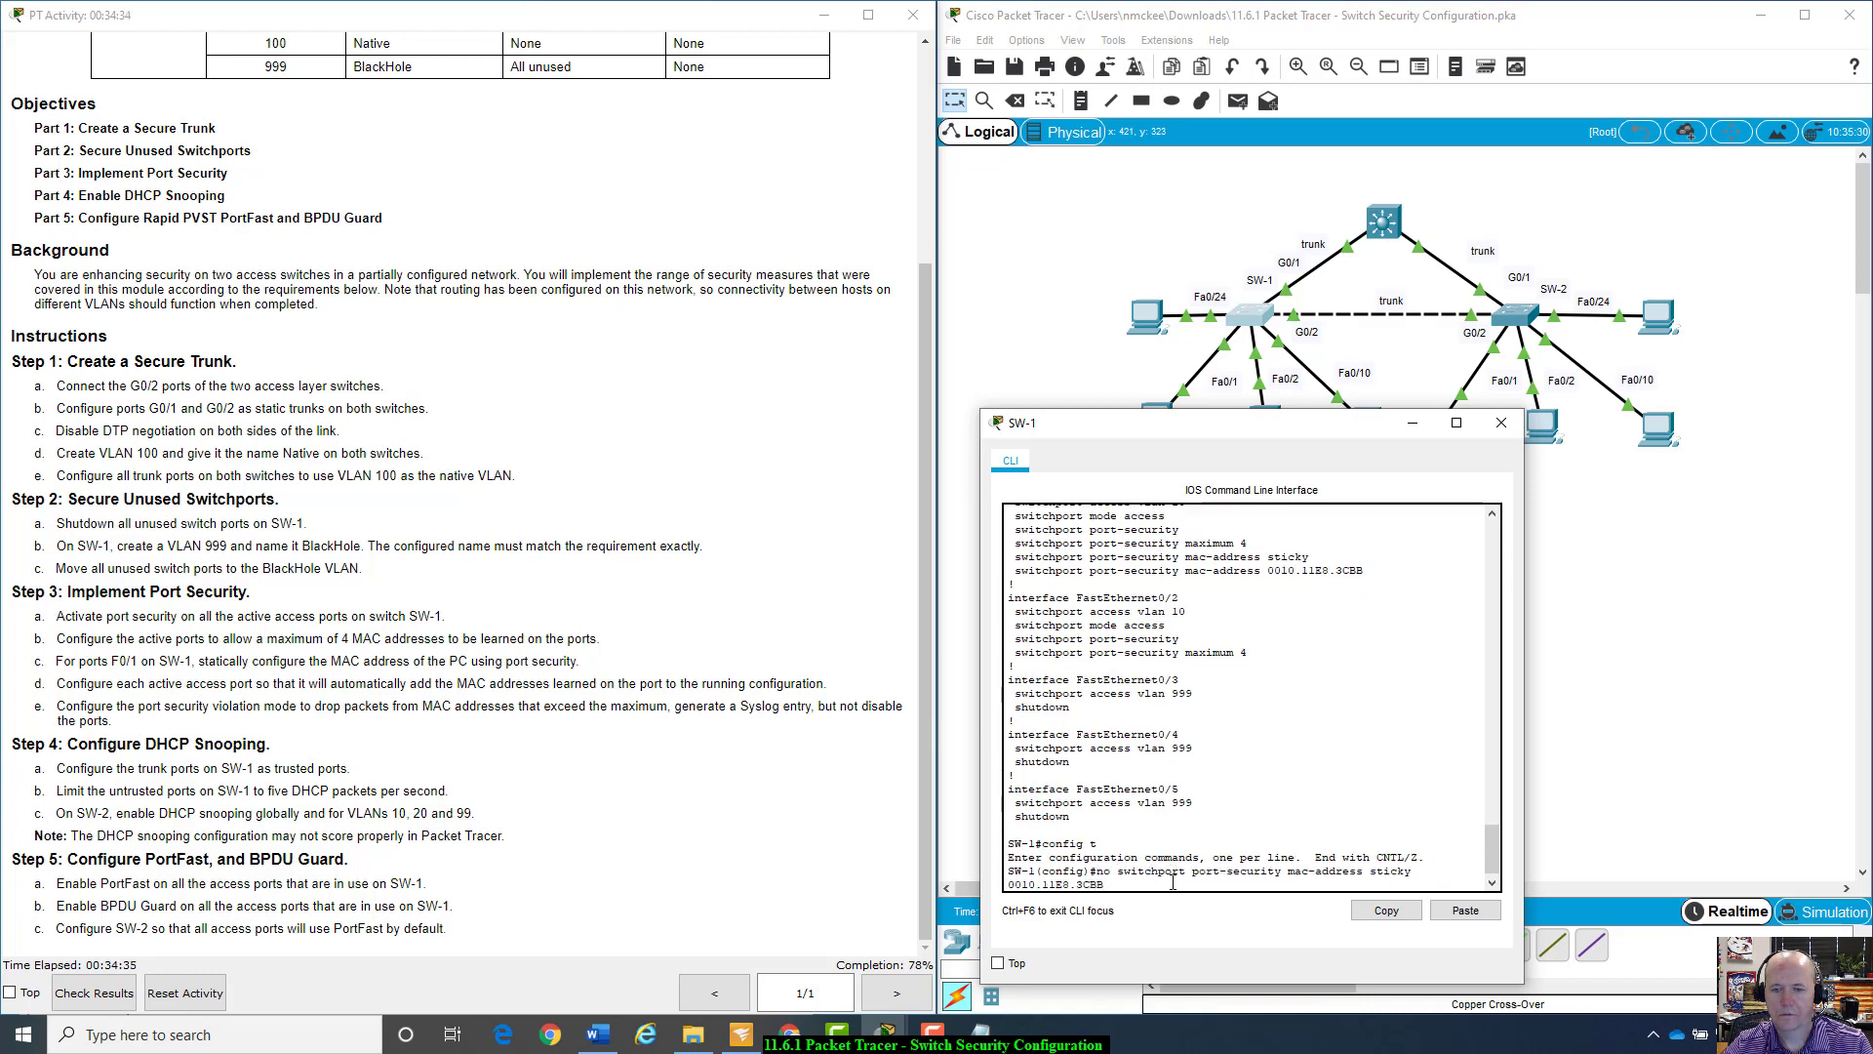
pyautogui.press('Up')
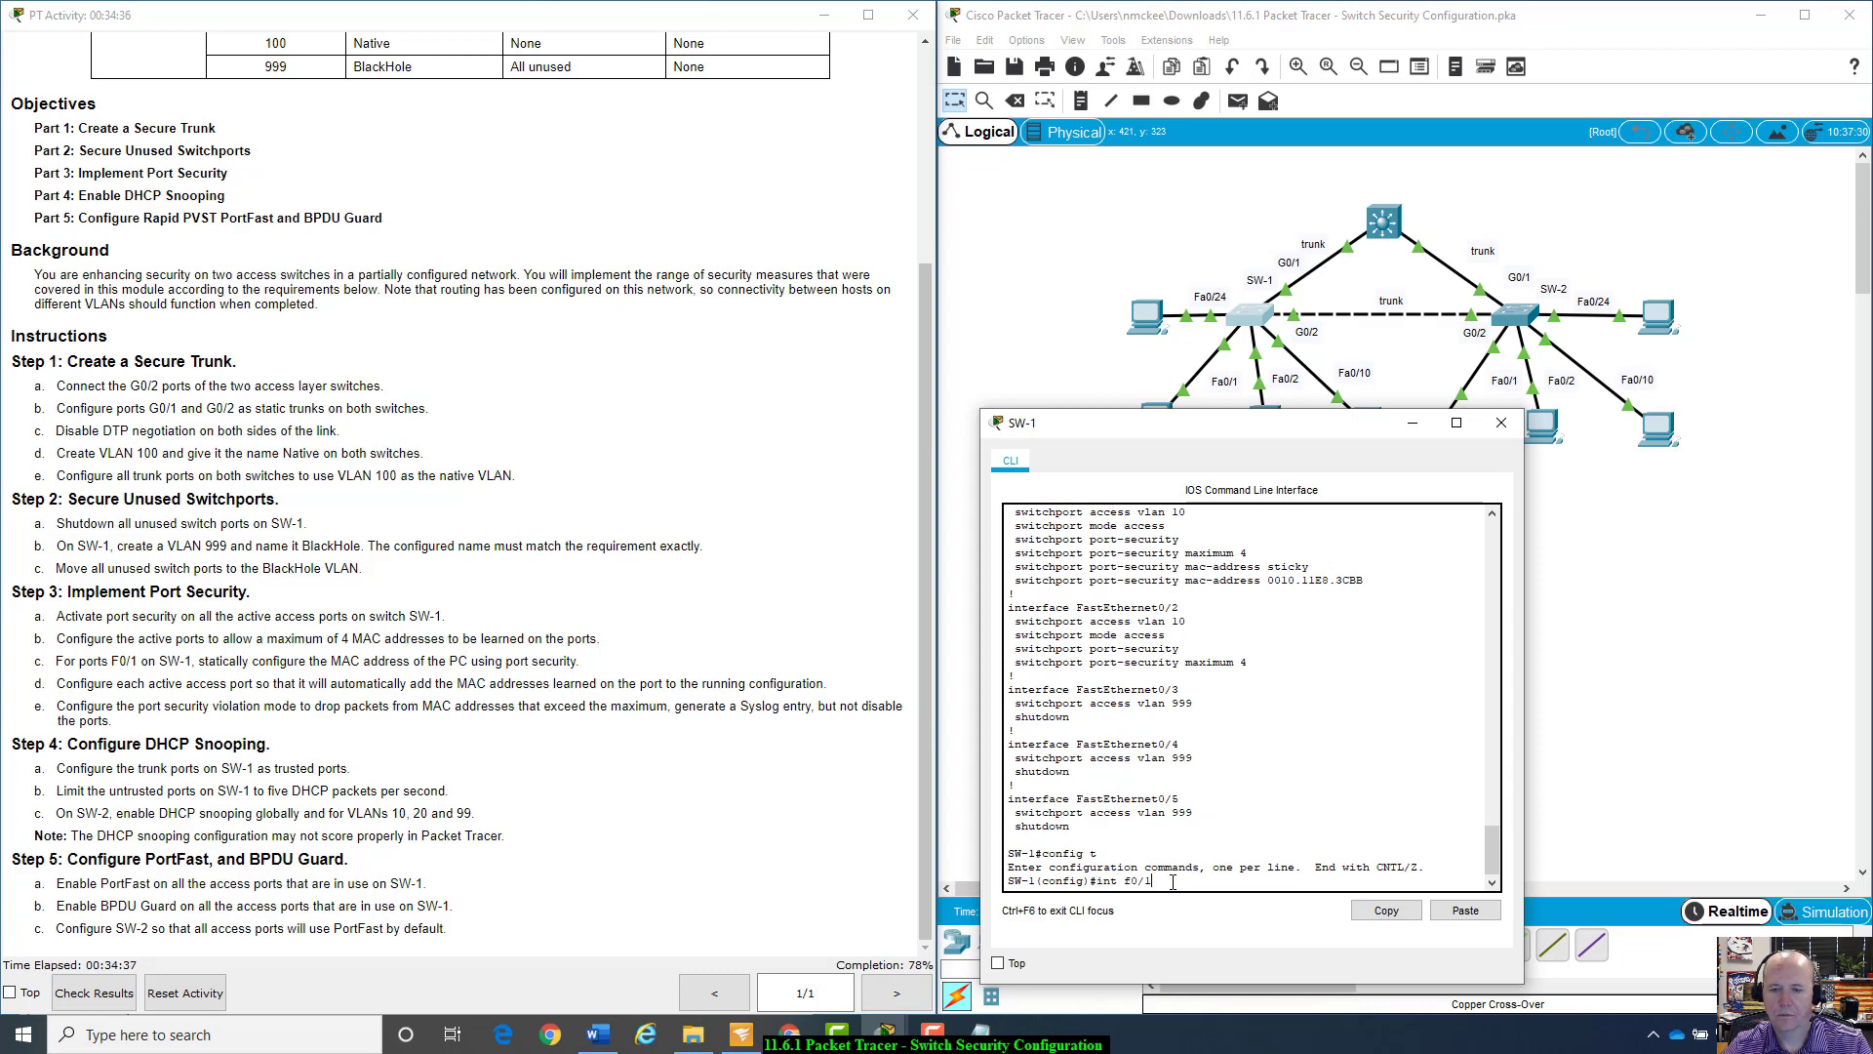
pyautogui.press('Up')
pyautogui.press('Up')
pyautogui.press('Up')
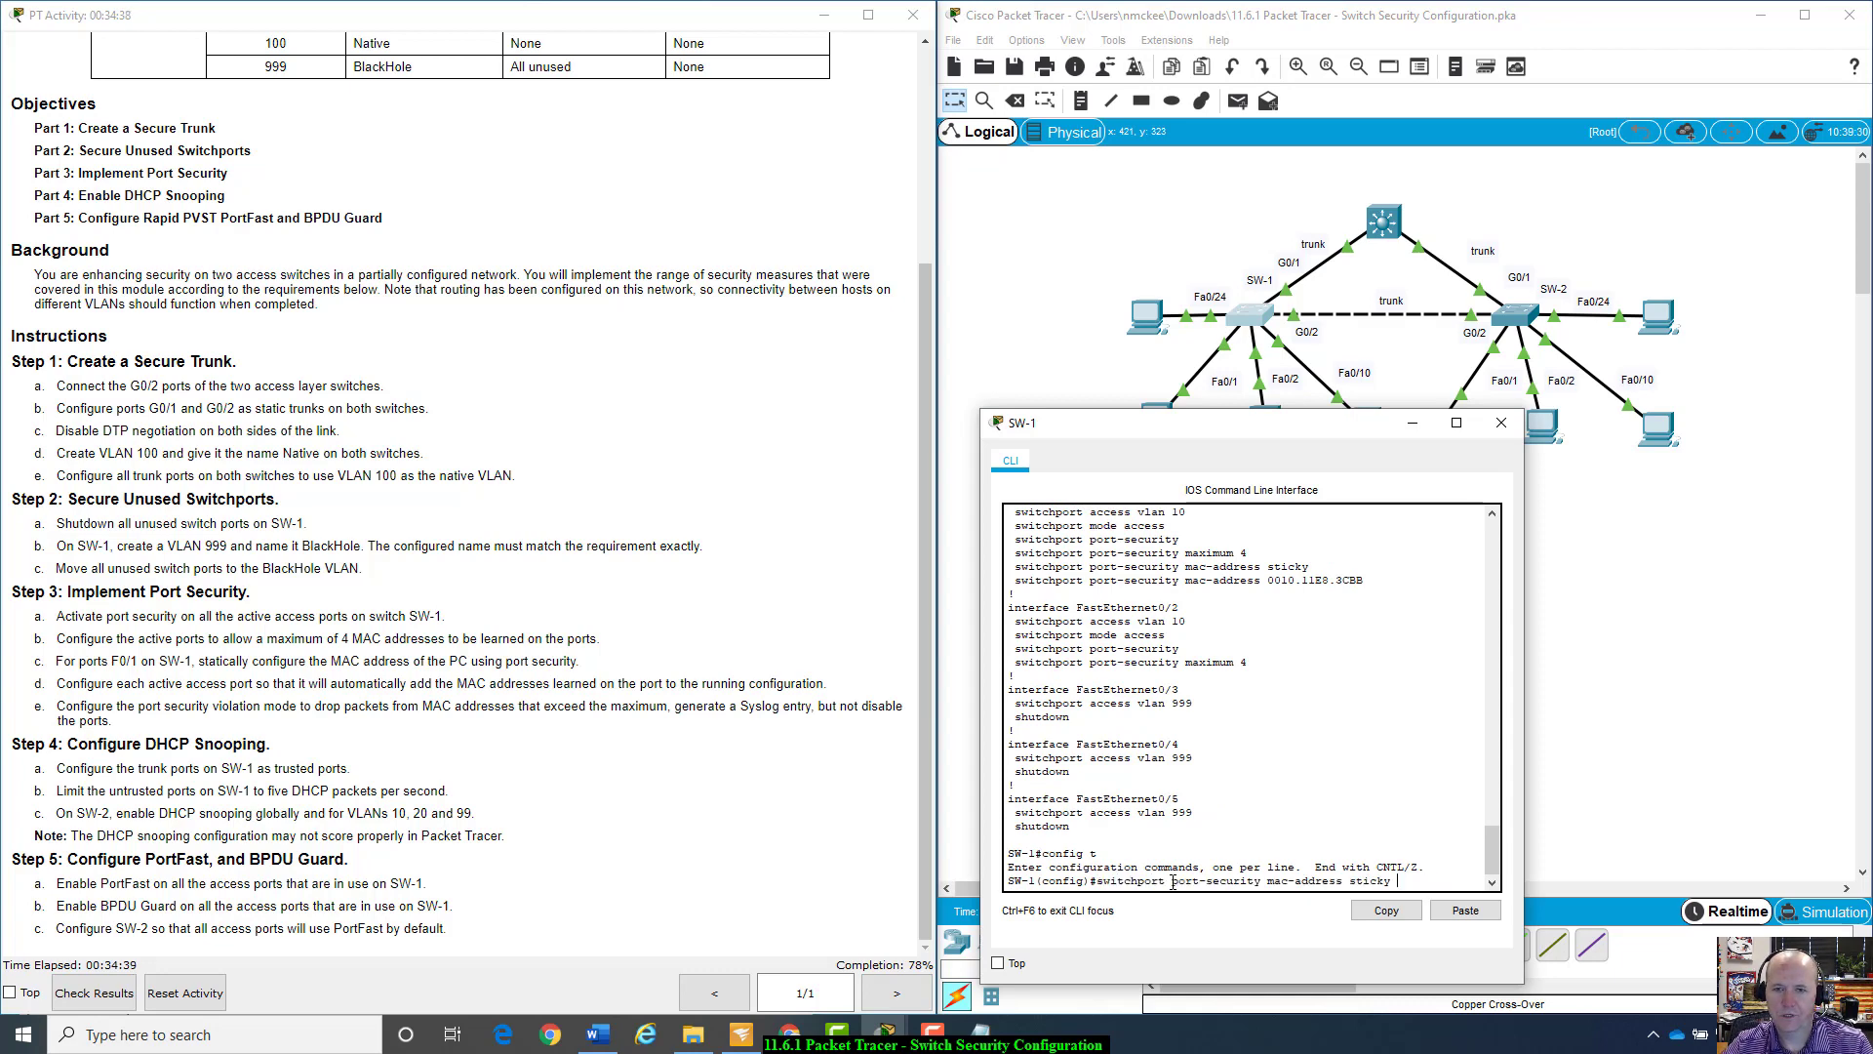
pyautogui.press('BackSpace')
pyautogui.press('BackSpace')
pyautogui.press('BackSpace')
pyautogui.press('BackSpace')
pyautogui.press('BackSpace')
pyautogui.press('BackSpace')
pyautogui.press('BackSpace')
pyautogui.press('BackSpace')
pyautogui.press('BackSpace')
pyautogui.press('BackSpace')
pyautogui.press('BackSpace')
pyautogui.press('BackSpace')
pyautogui.press('BackSpace')
pyautogui.press('BackSpace')
pyautogui.press('BackSpace')
pyautogui.press('BackSpace')
pyautogui.press('BackSpace')
pyautogui.press('BackSpace')
pyautogui.press('BackSpace')
pyautogui.press('BackSpace')
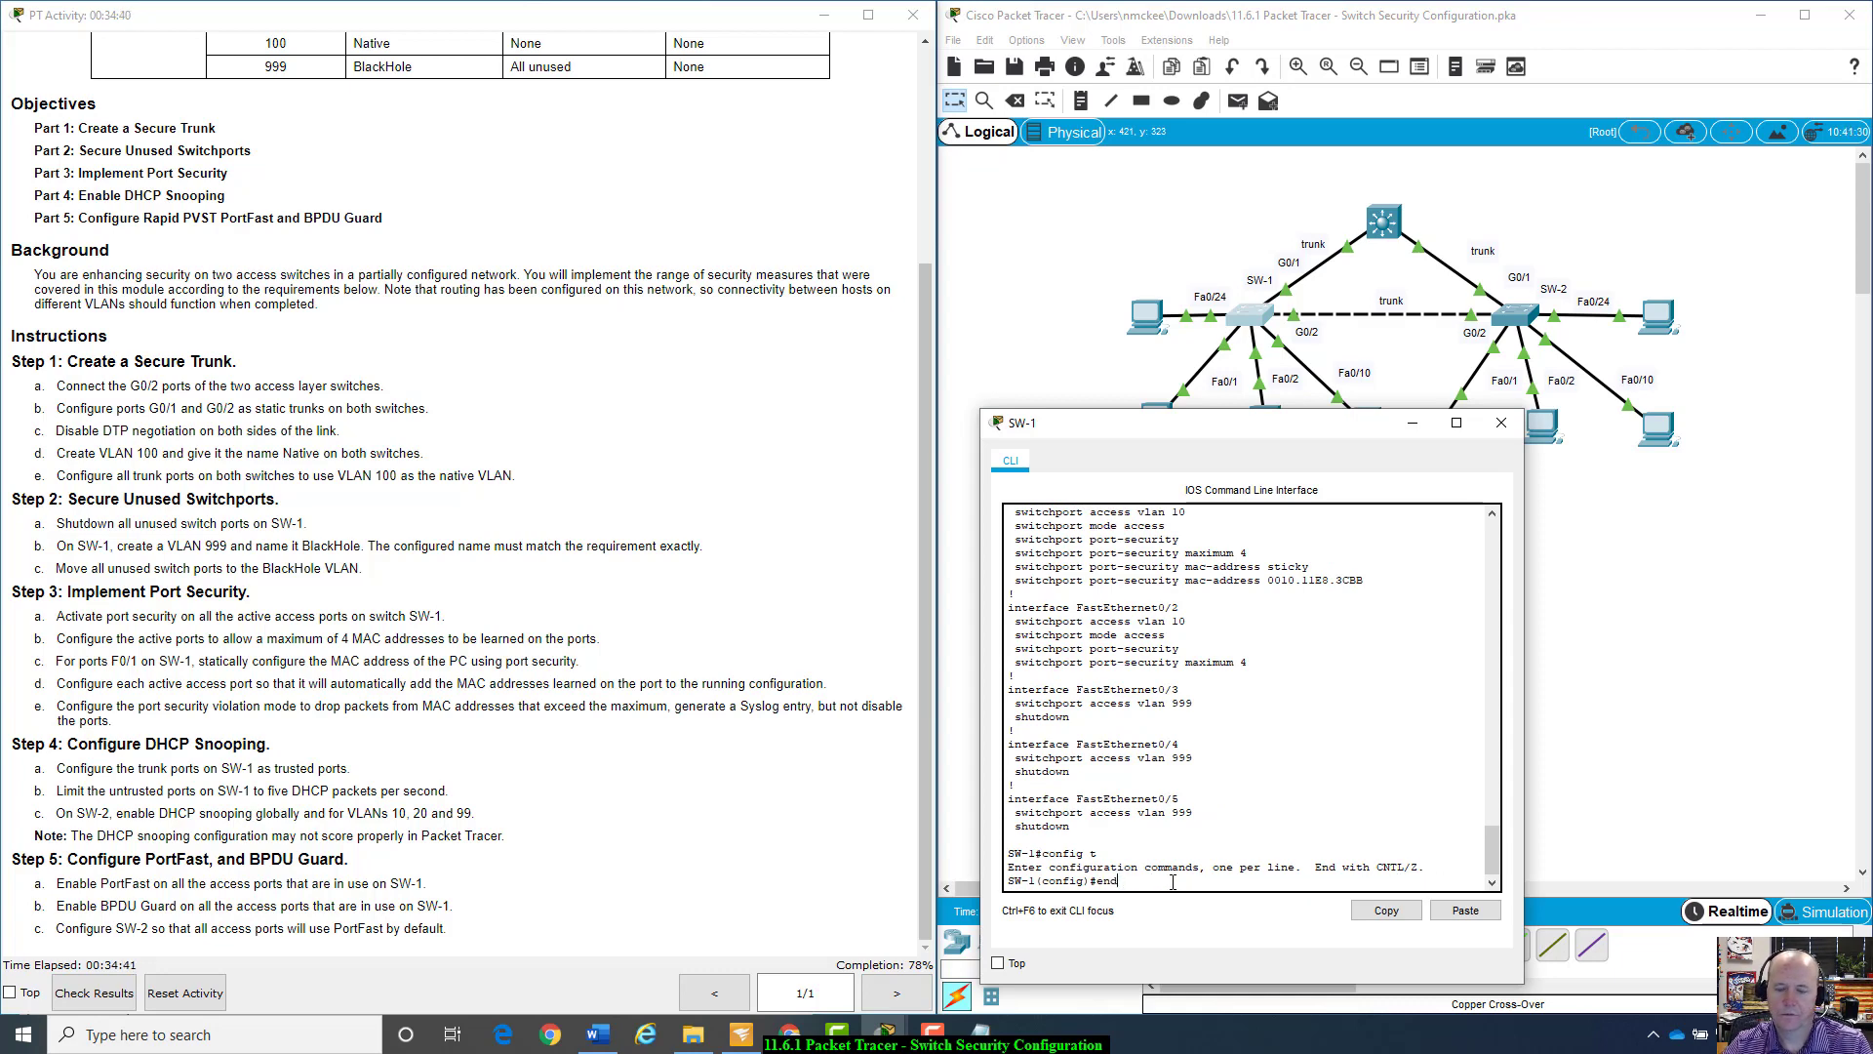
# Step: Enter interface range configuration for SW-1's active access ports with int range f0/1-2, f0/10, f0/24
pyautogui.write('int ')
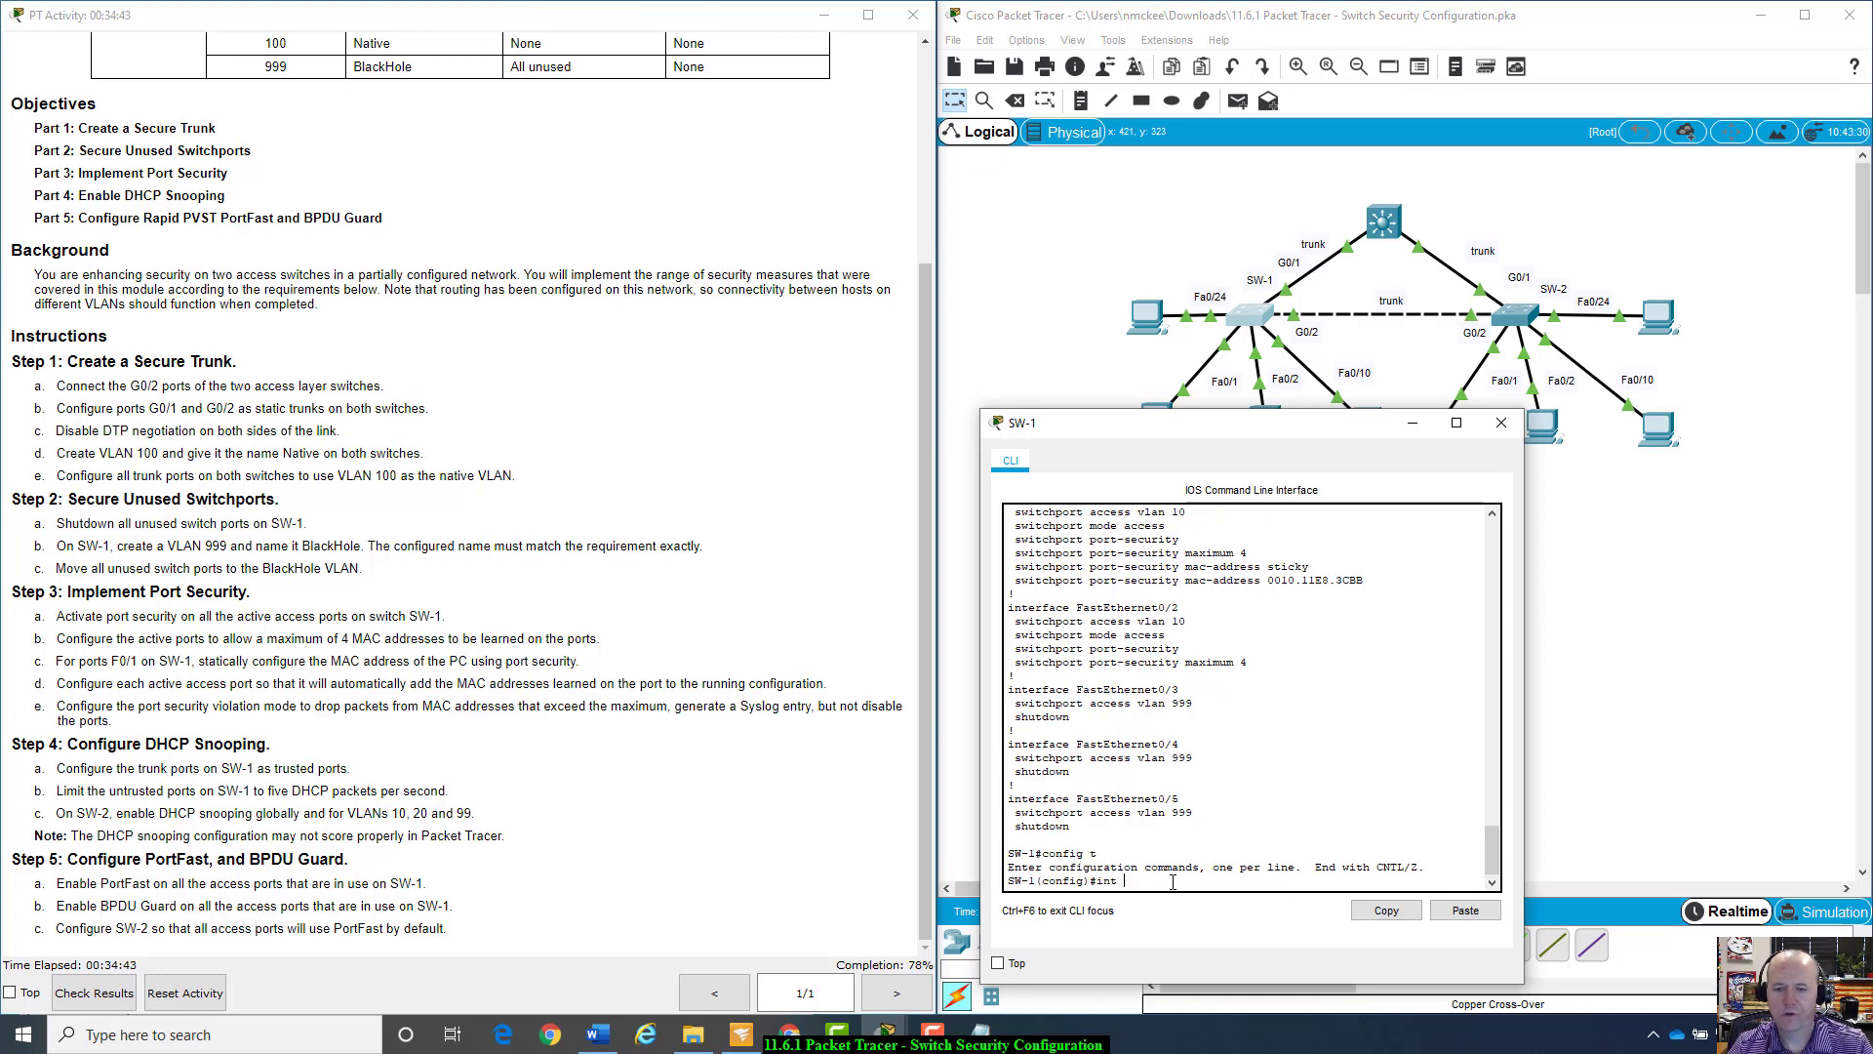
pyautogui.write('rna')
pyautogui.press('BackSpace')
pyautogui.press('BackSpace')
pyautogui.write('ange f0/1-2,')
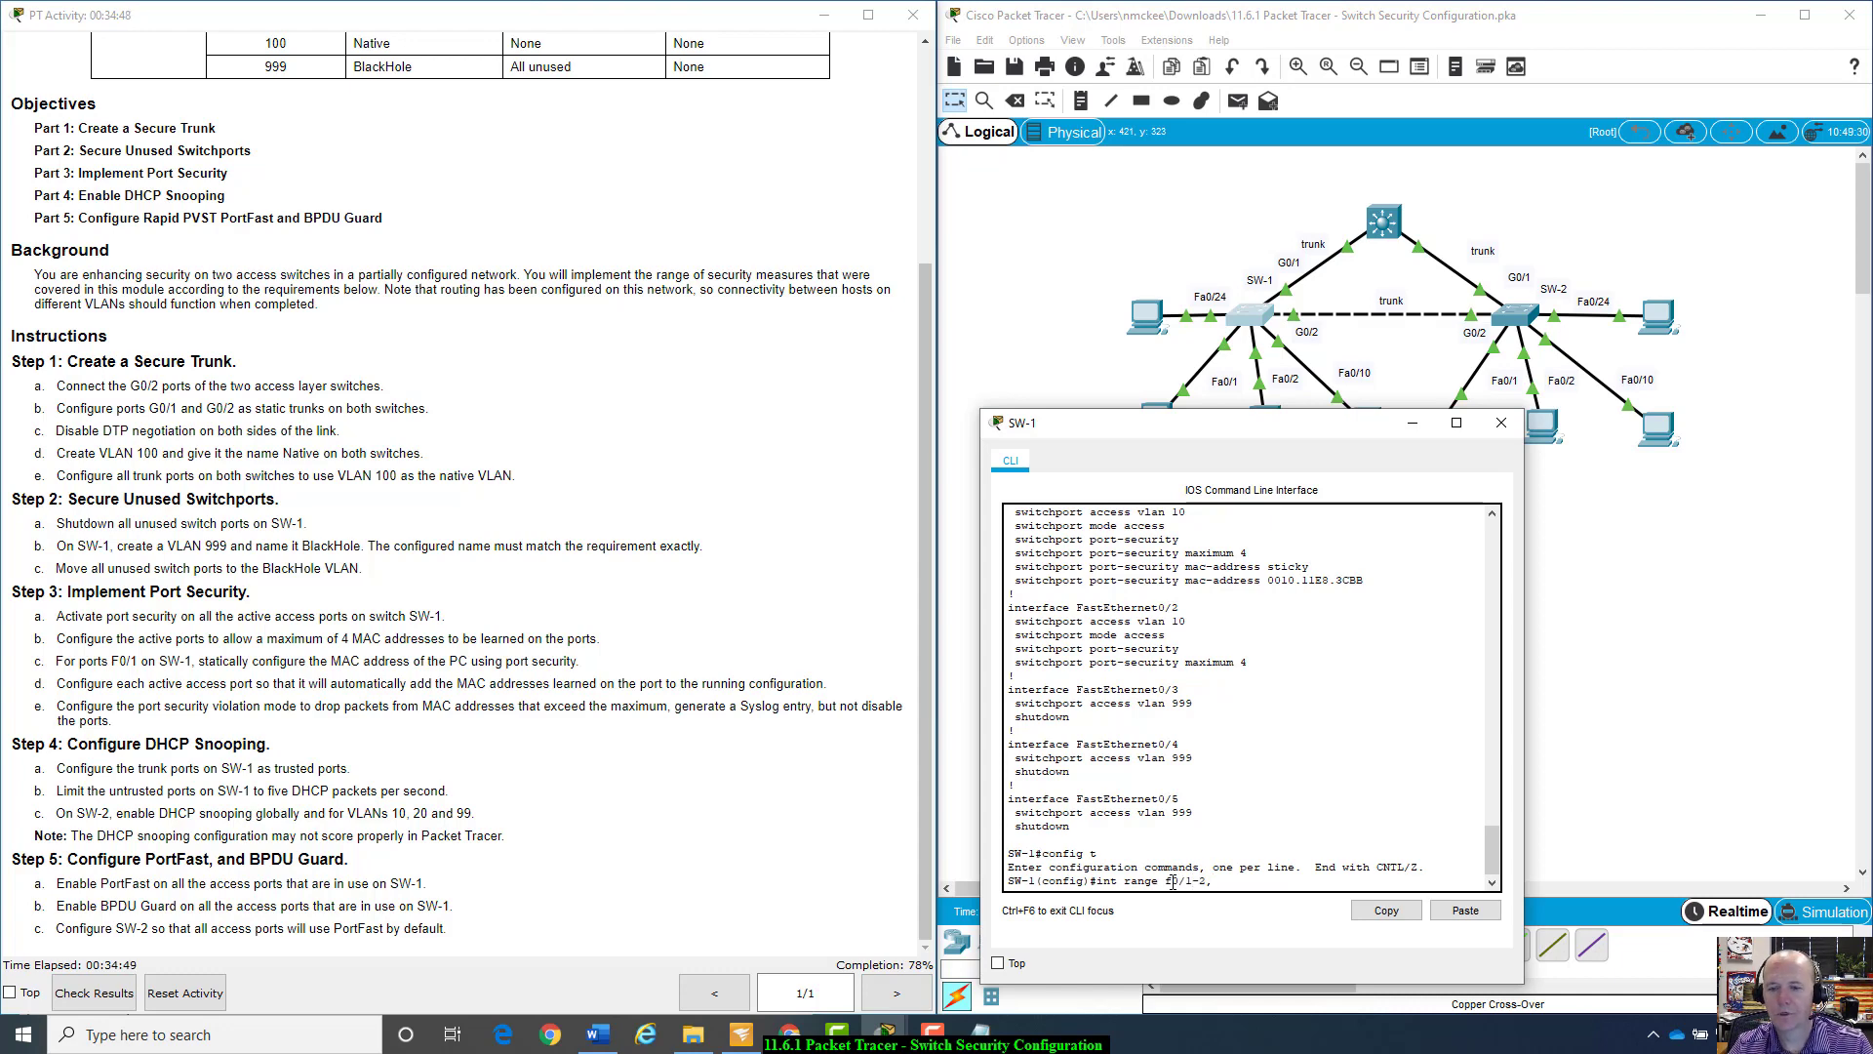
pyautogui.write(' f0/10, f0/24')
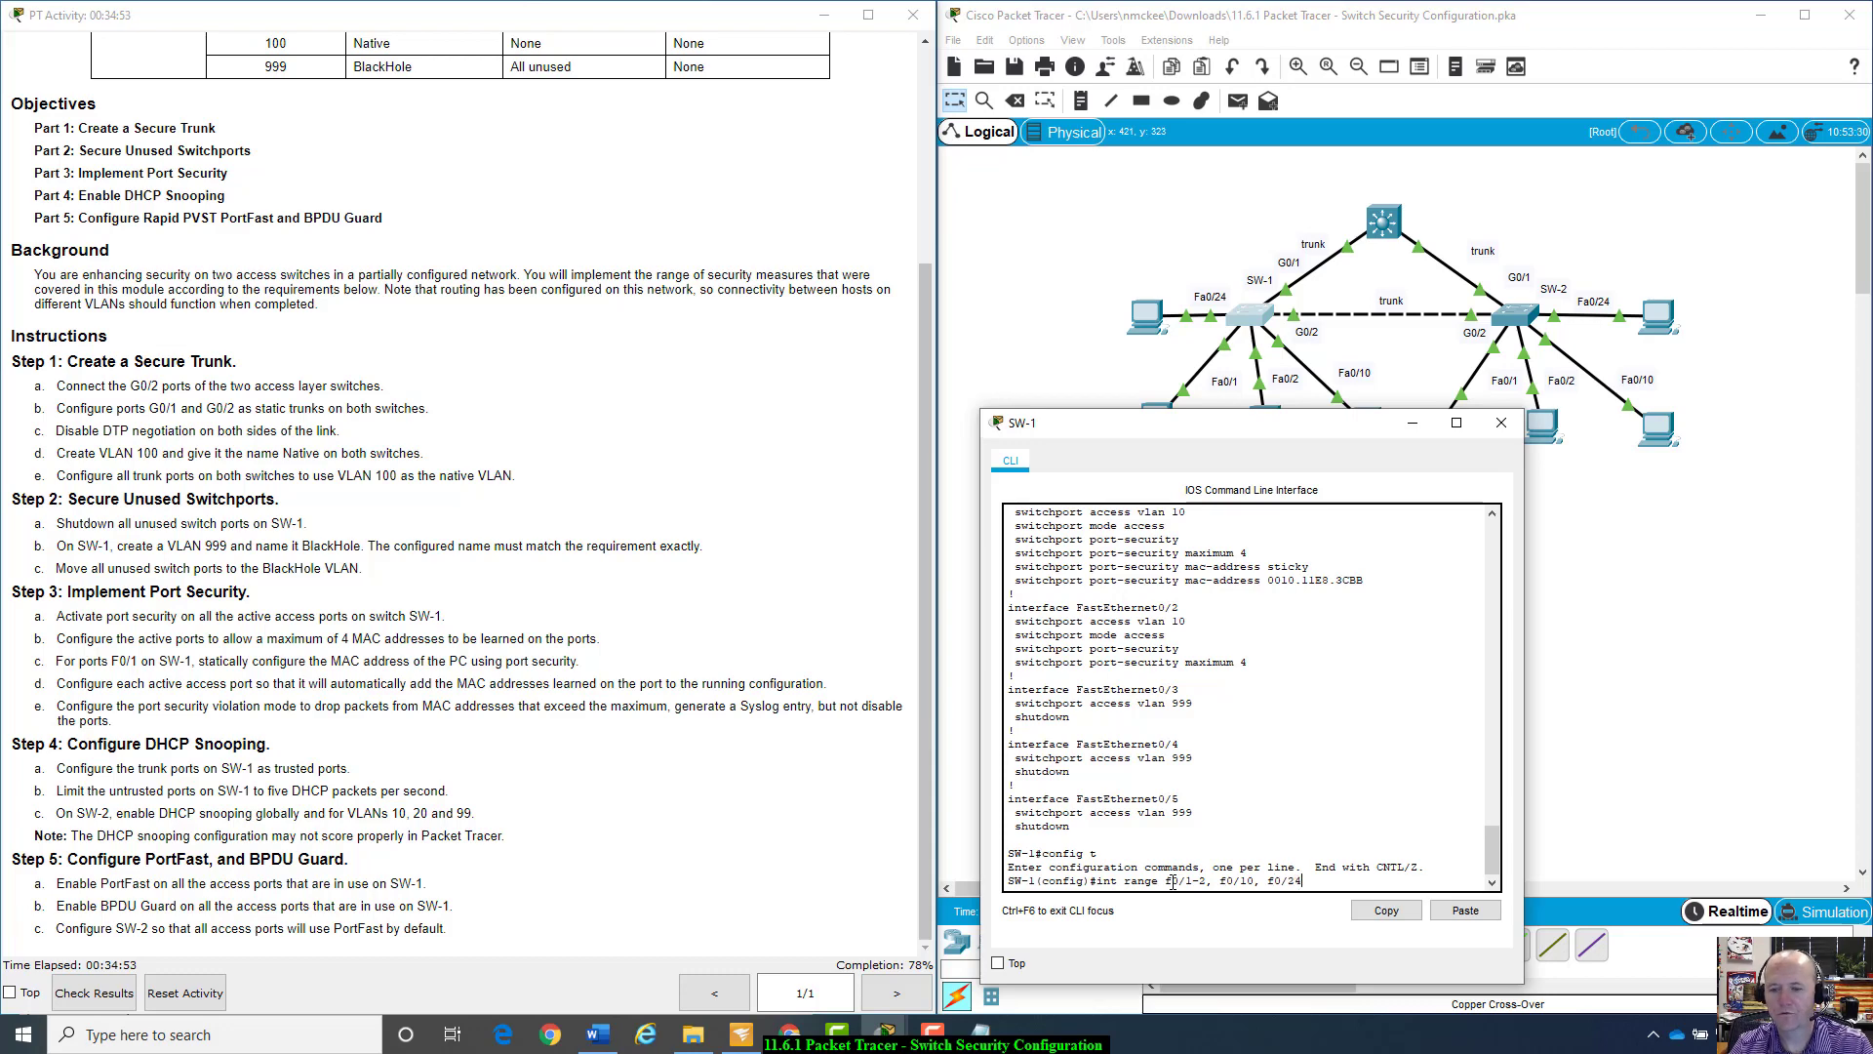
pyautogui.press('Return')
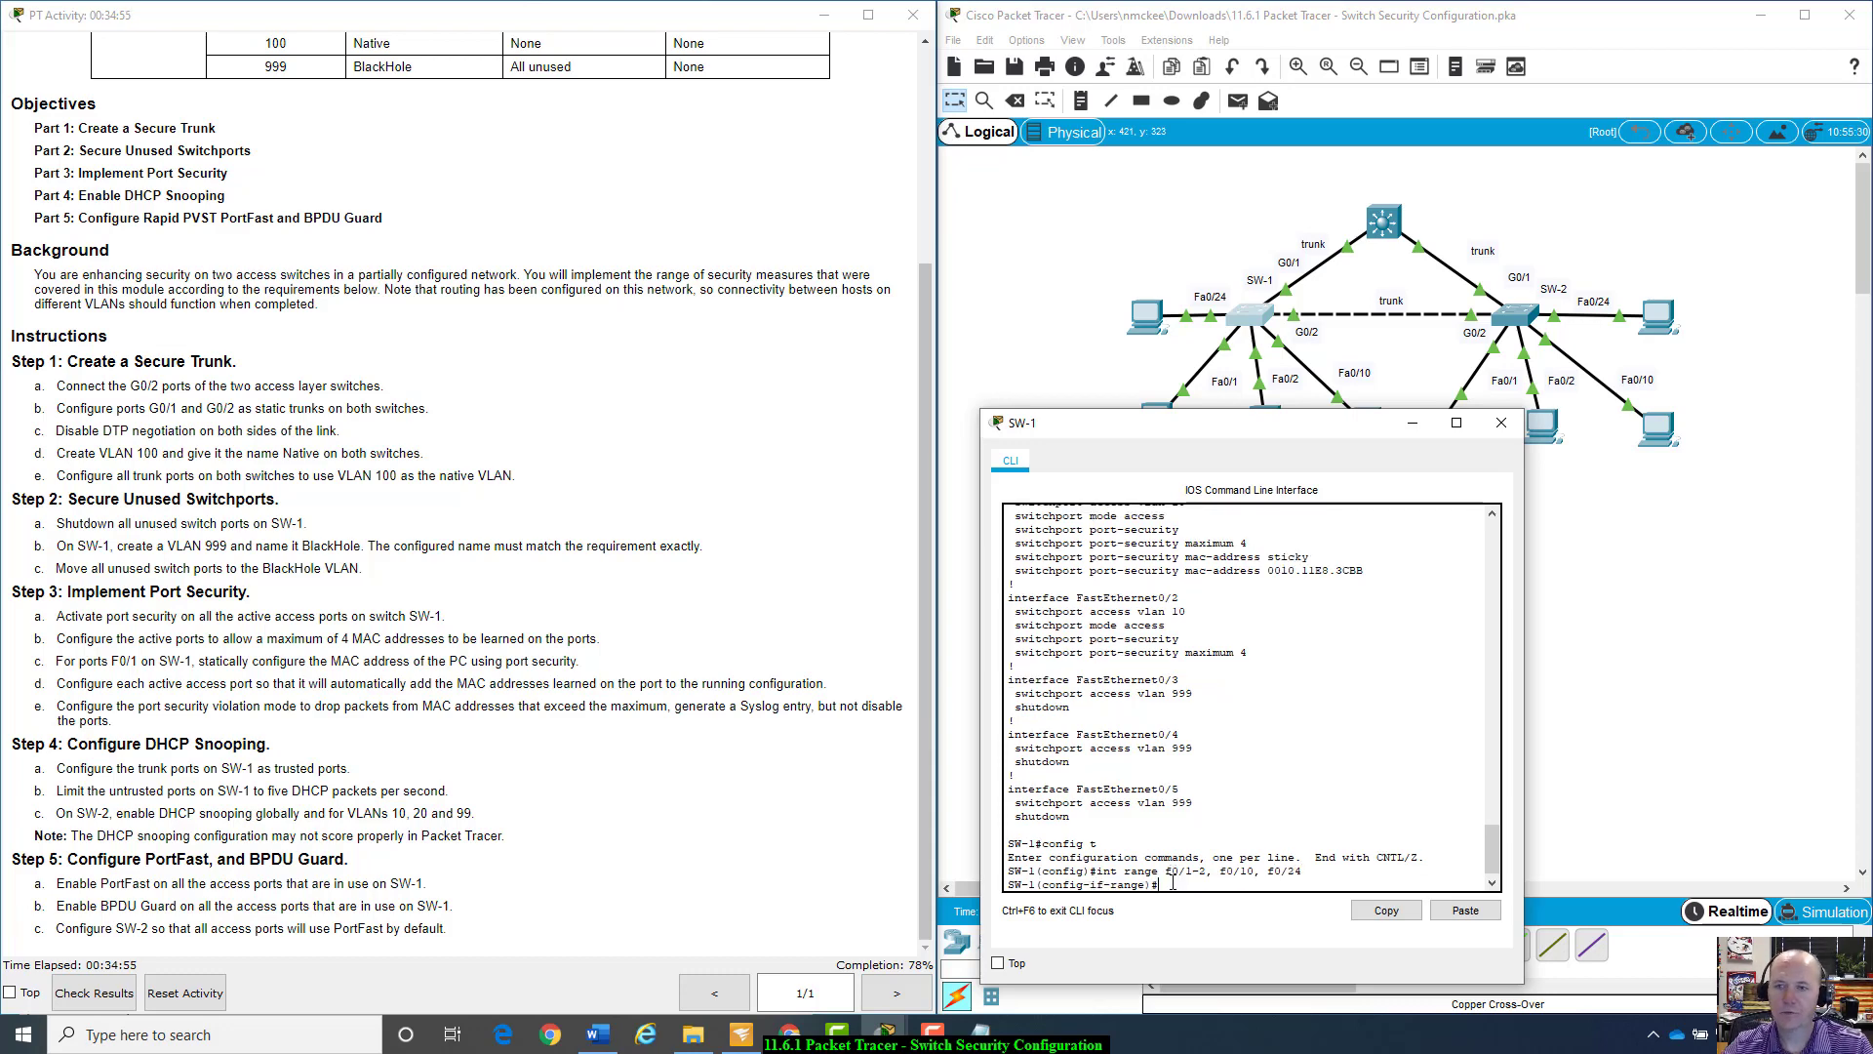
# Step: Set the selected access ports' violation mode with switchport port-security violation restrict and check it against instruction 3e
pyautogui.write('sw')
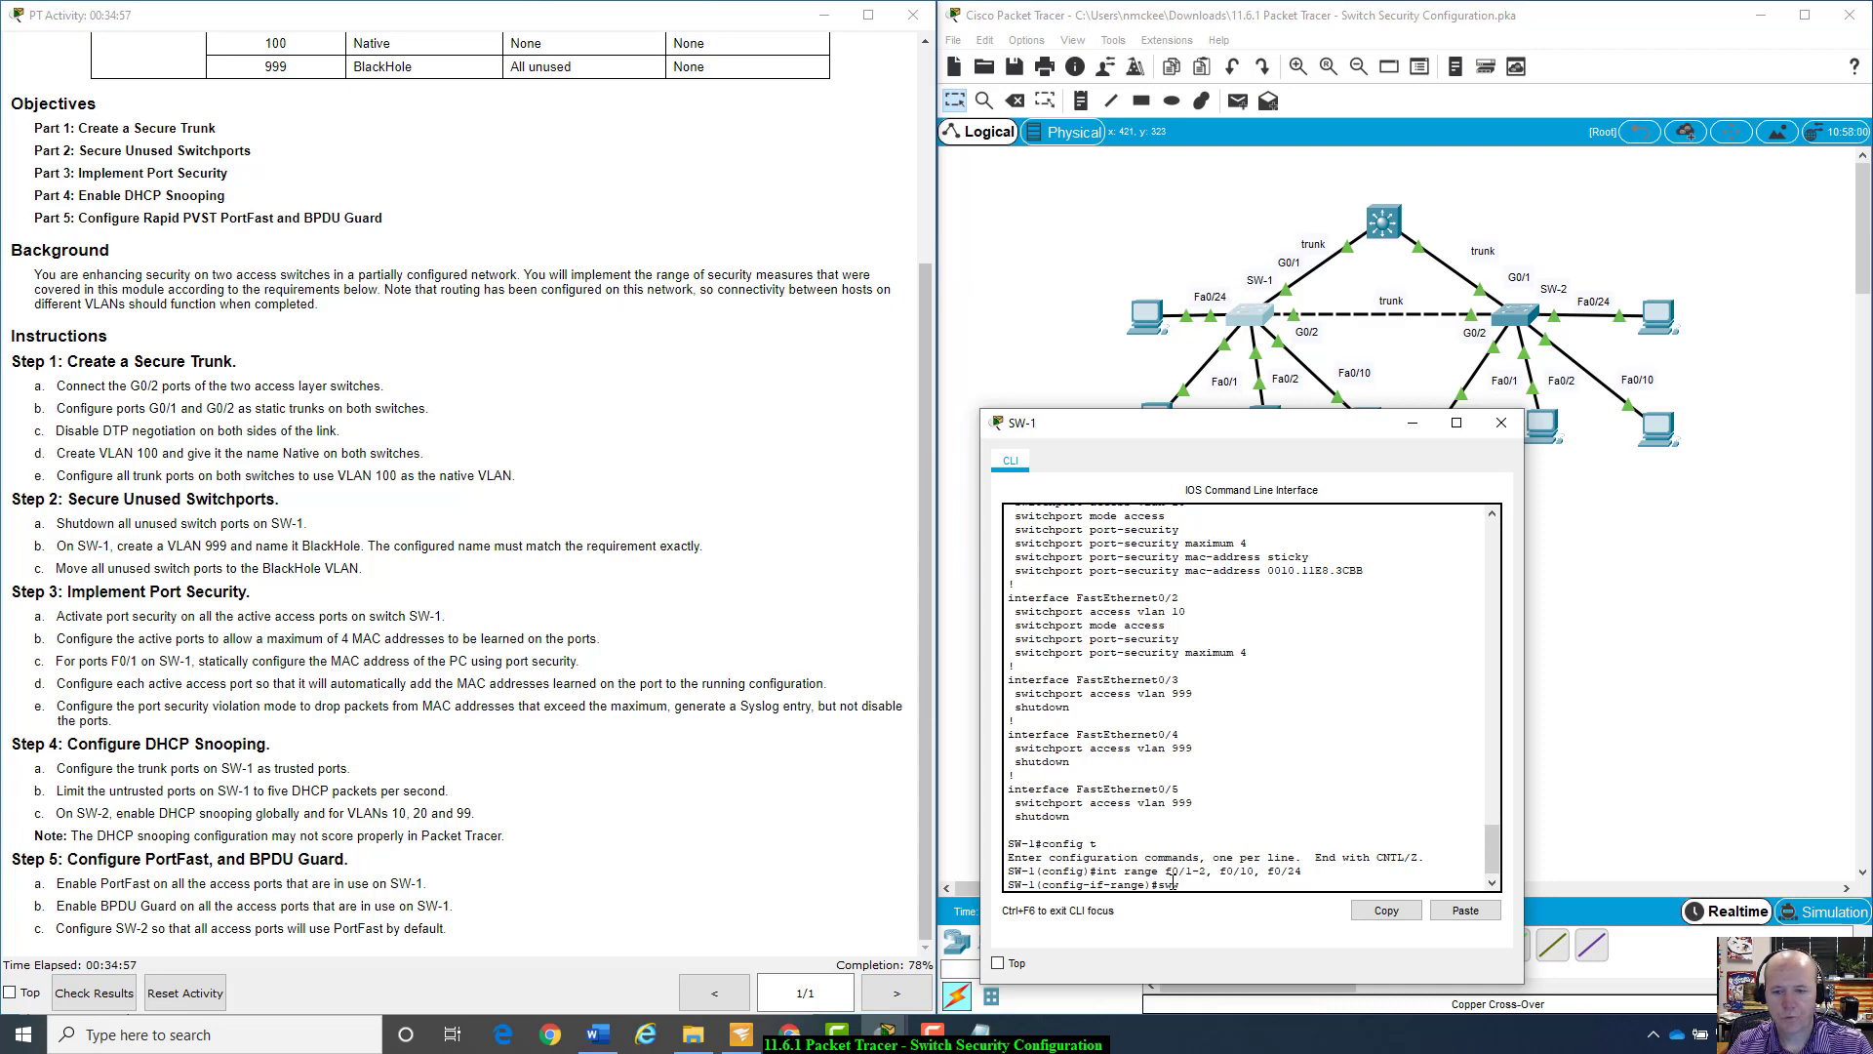
pyautogui.press('Tab')
pyautogui.write('p')
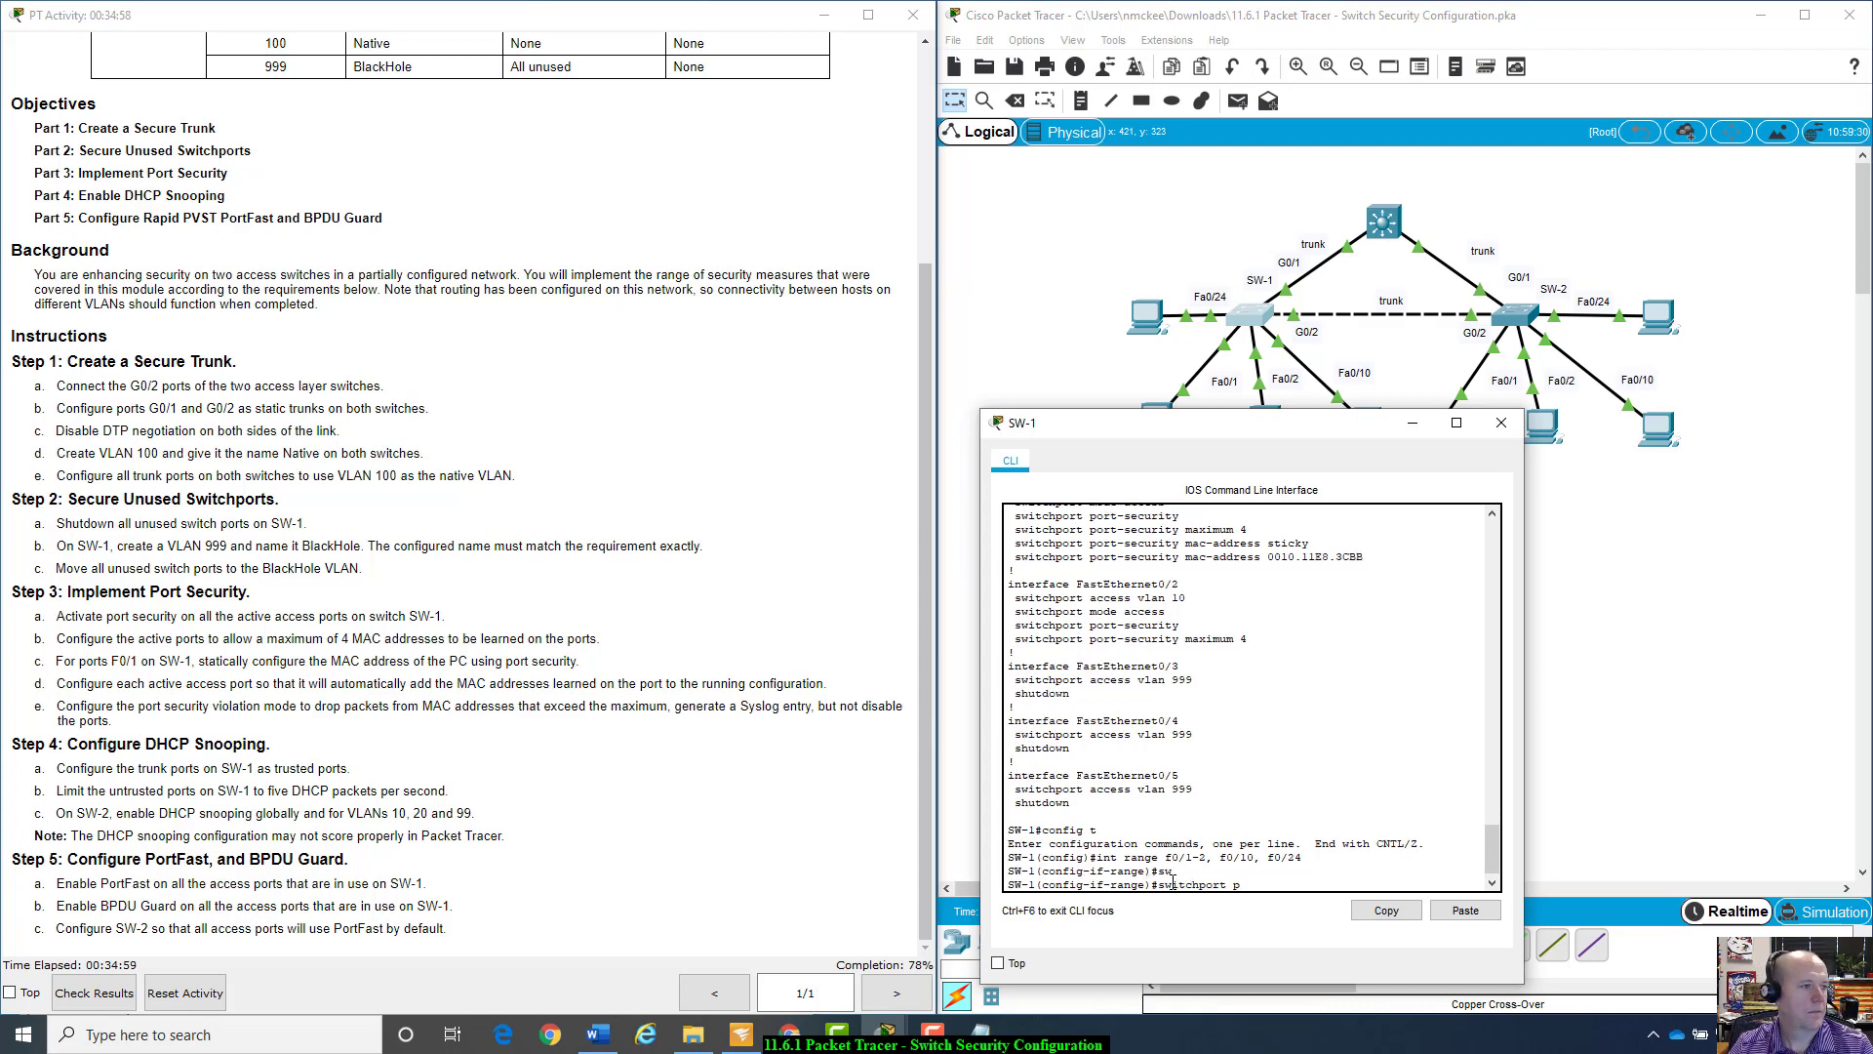
pyautogui.write('or')
pyautogui.press('Tab')
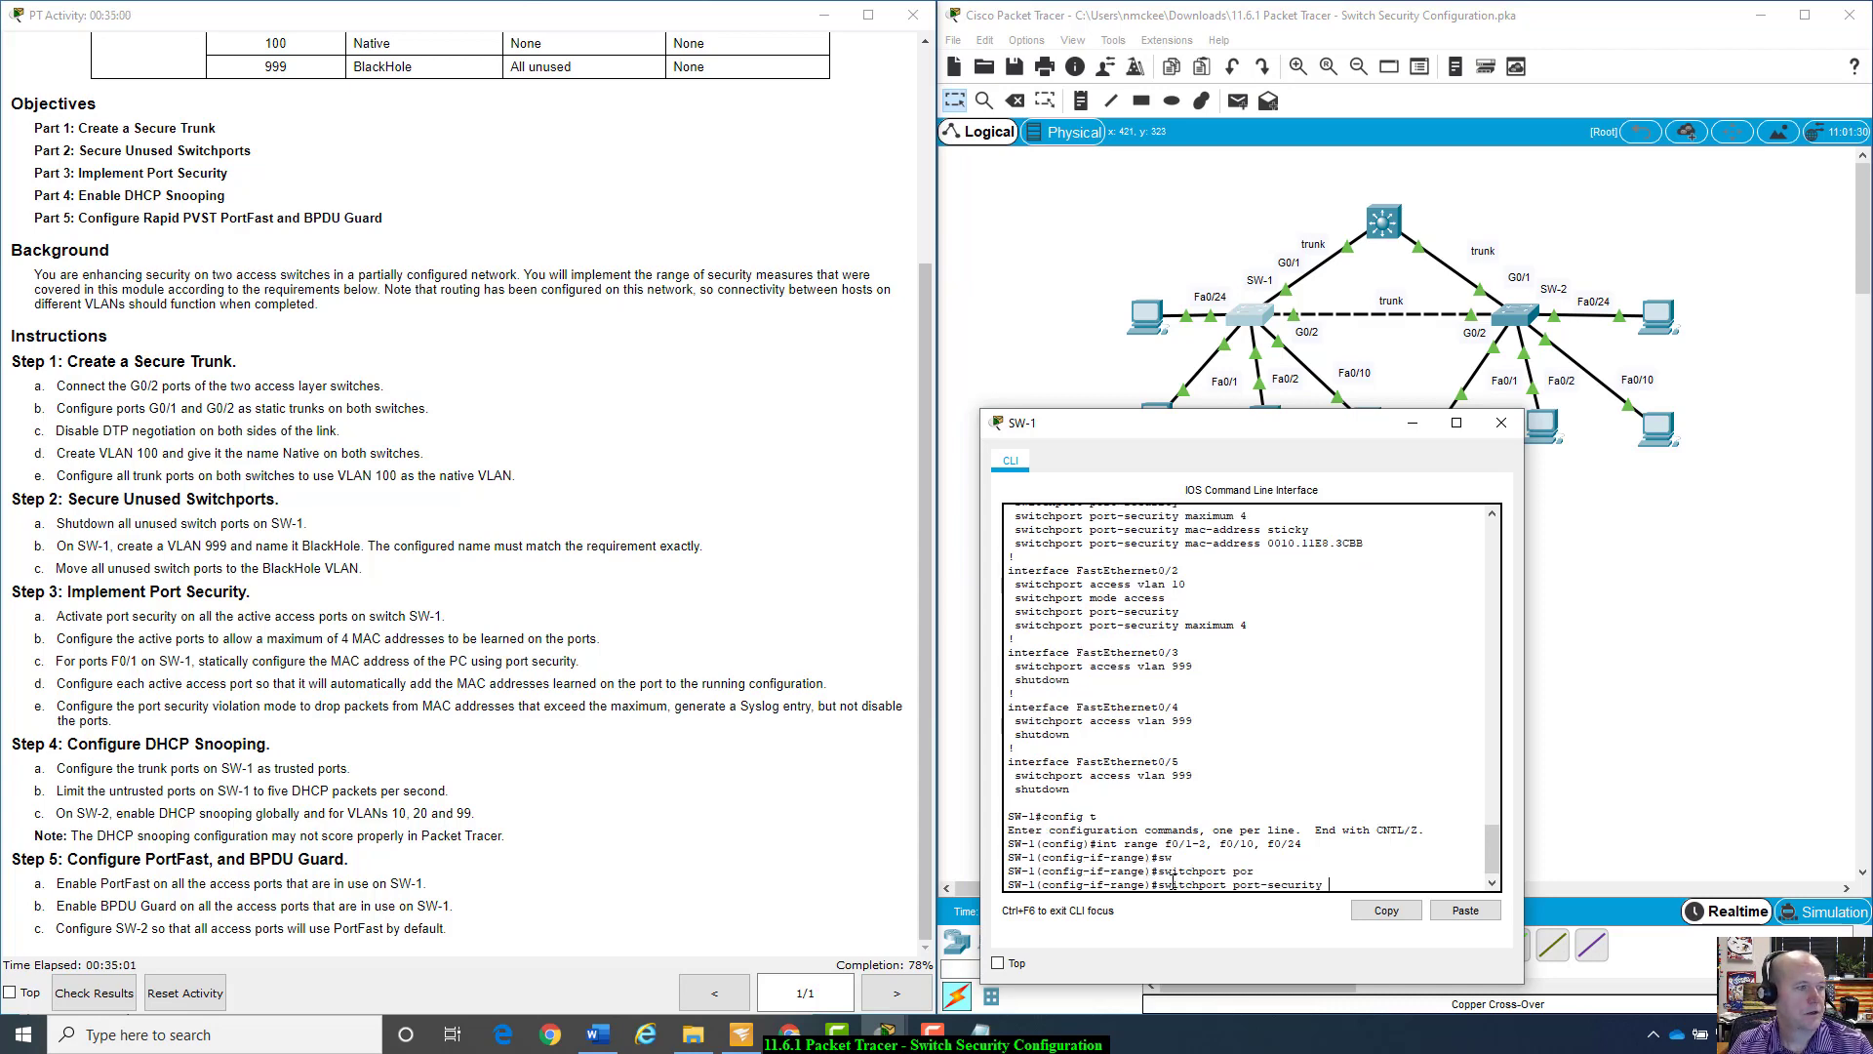
pyautogui.write('via')
pyautogui.press('Tab')
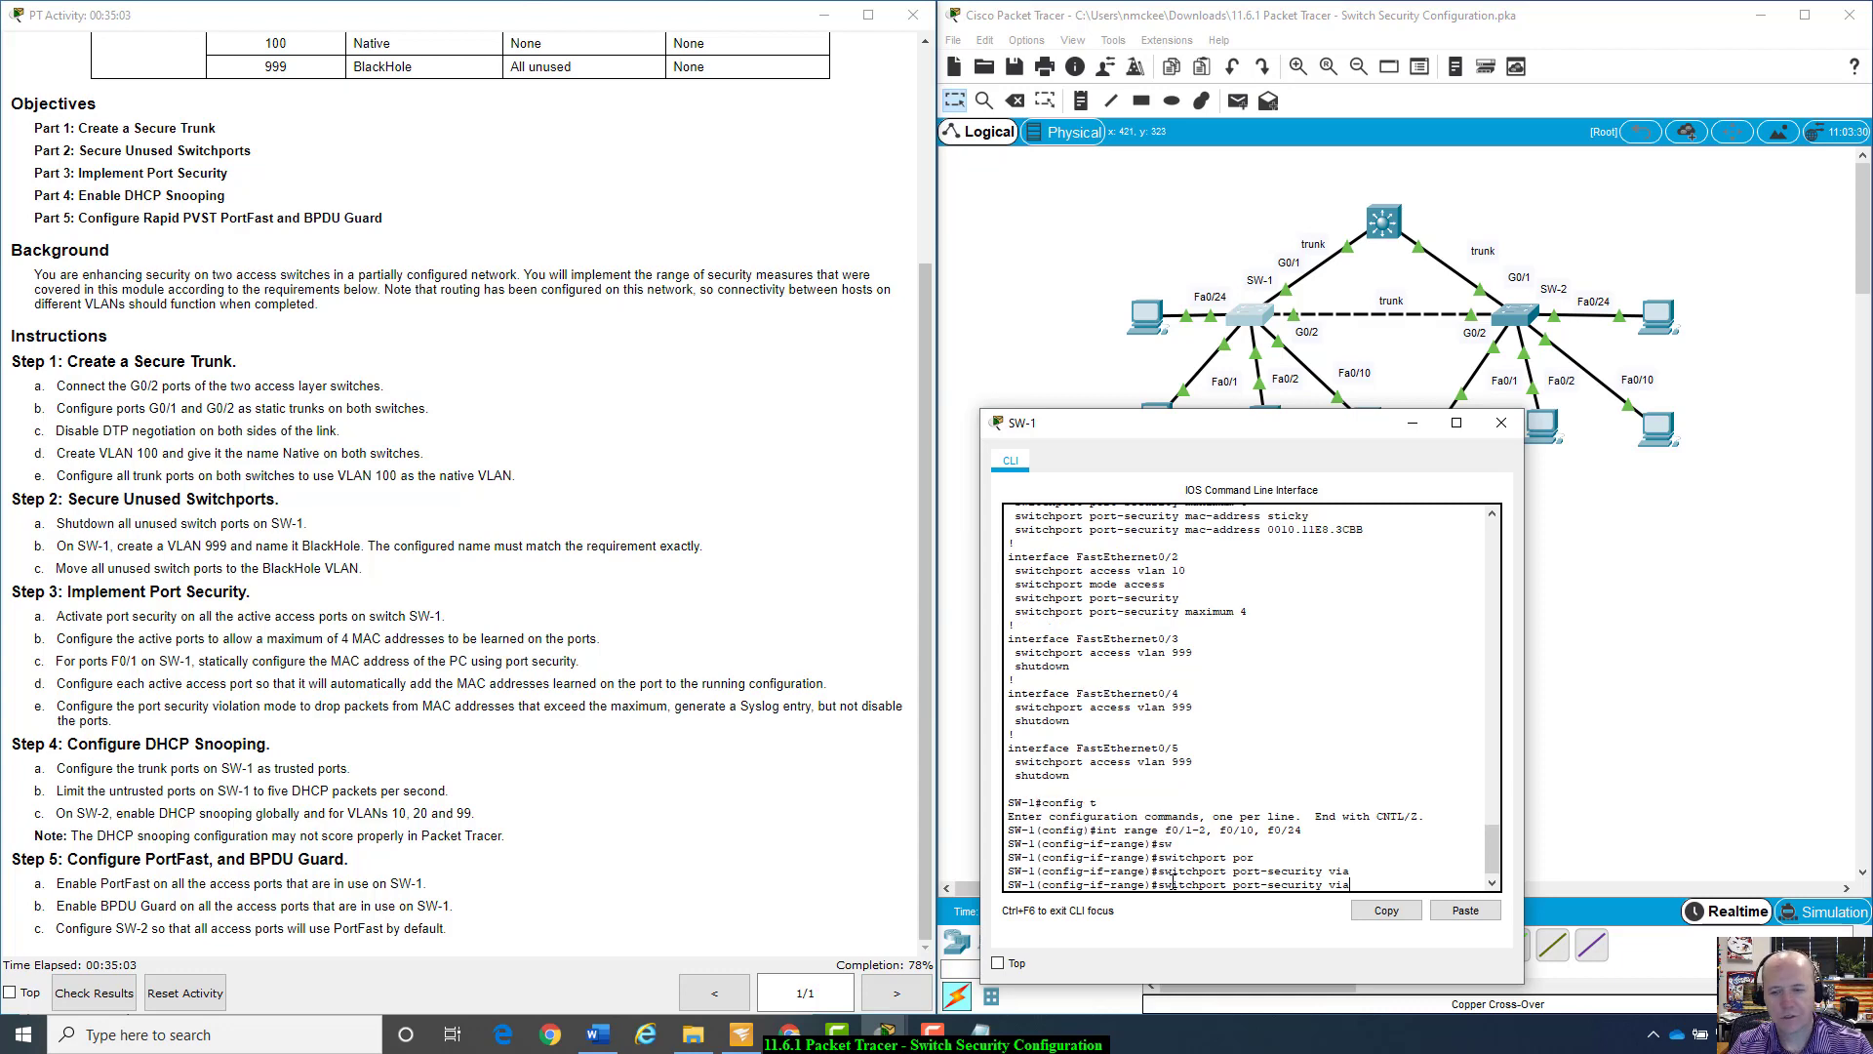
pyautogui.write('a')
pyautogui.press('Tab')
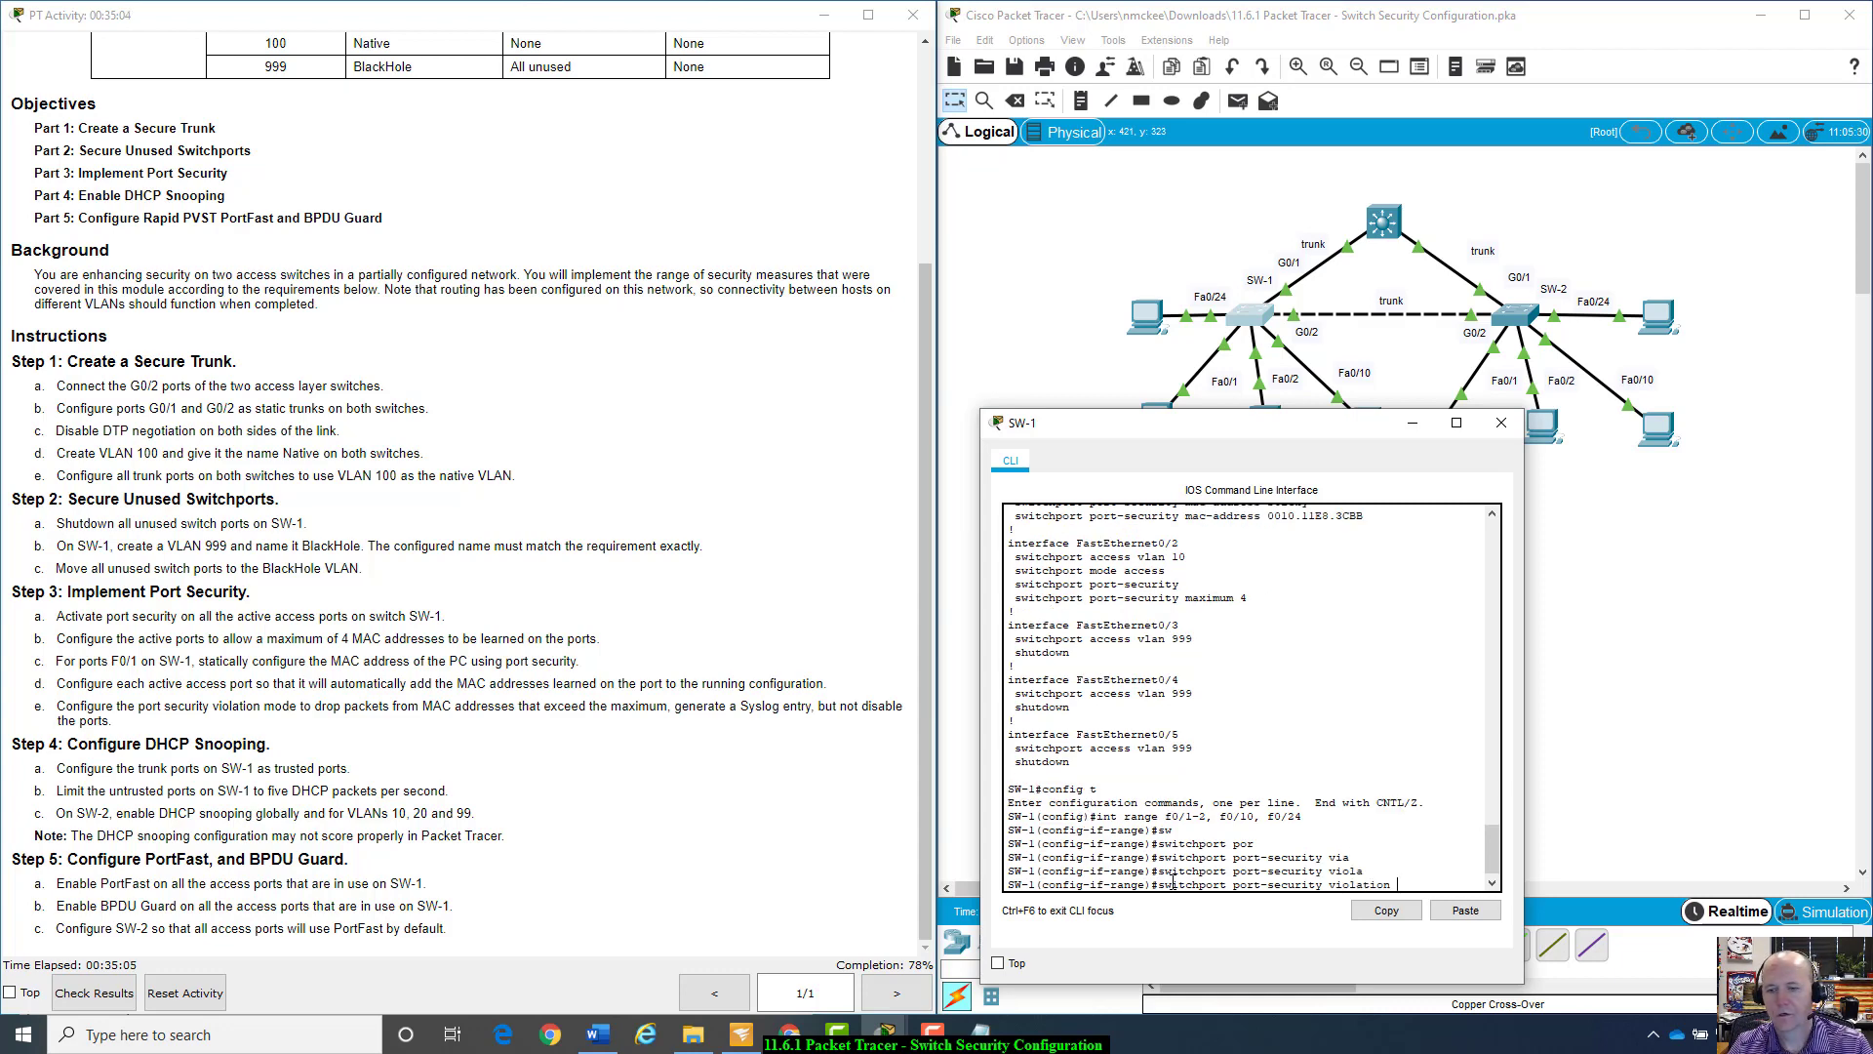
pyautogui.write('rest')
pyautogui.press('Tab')
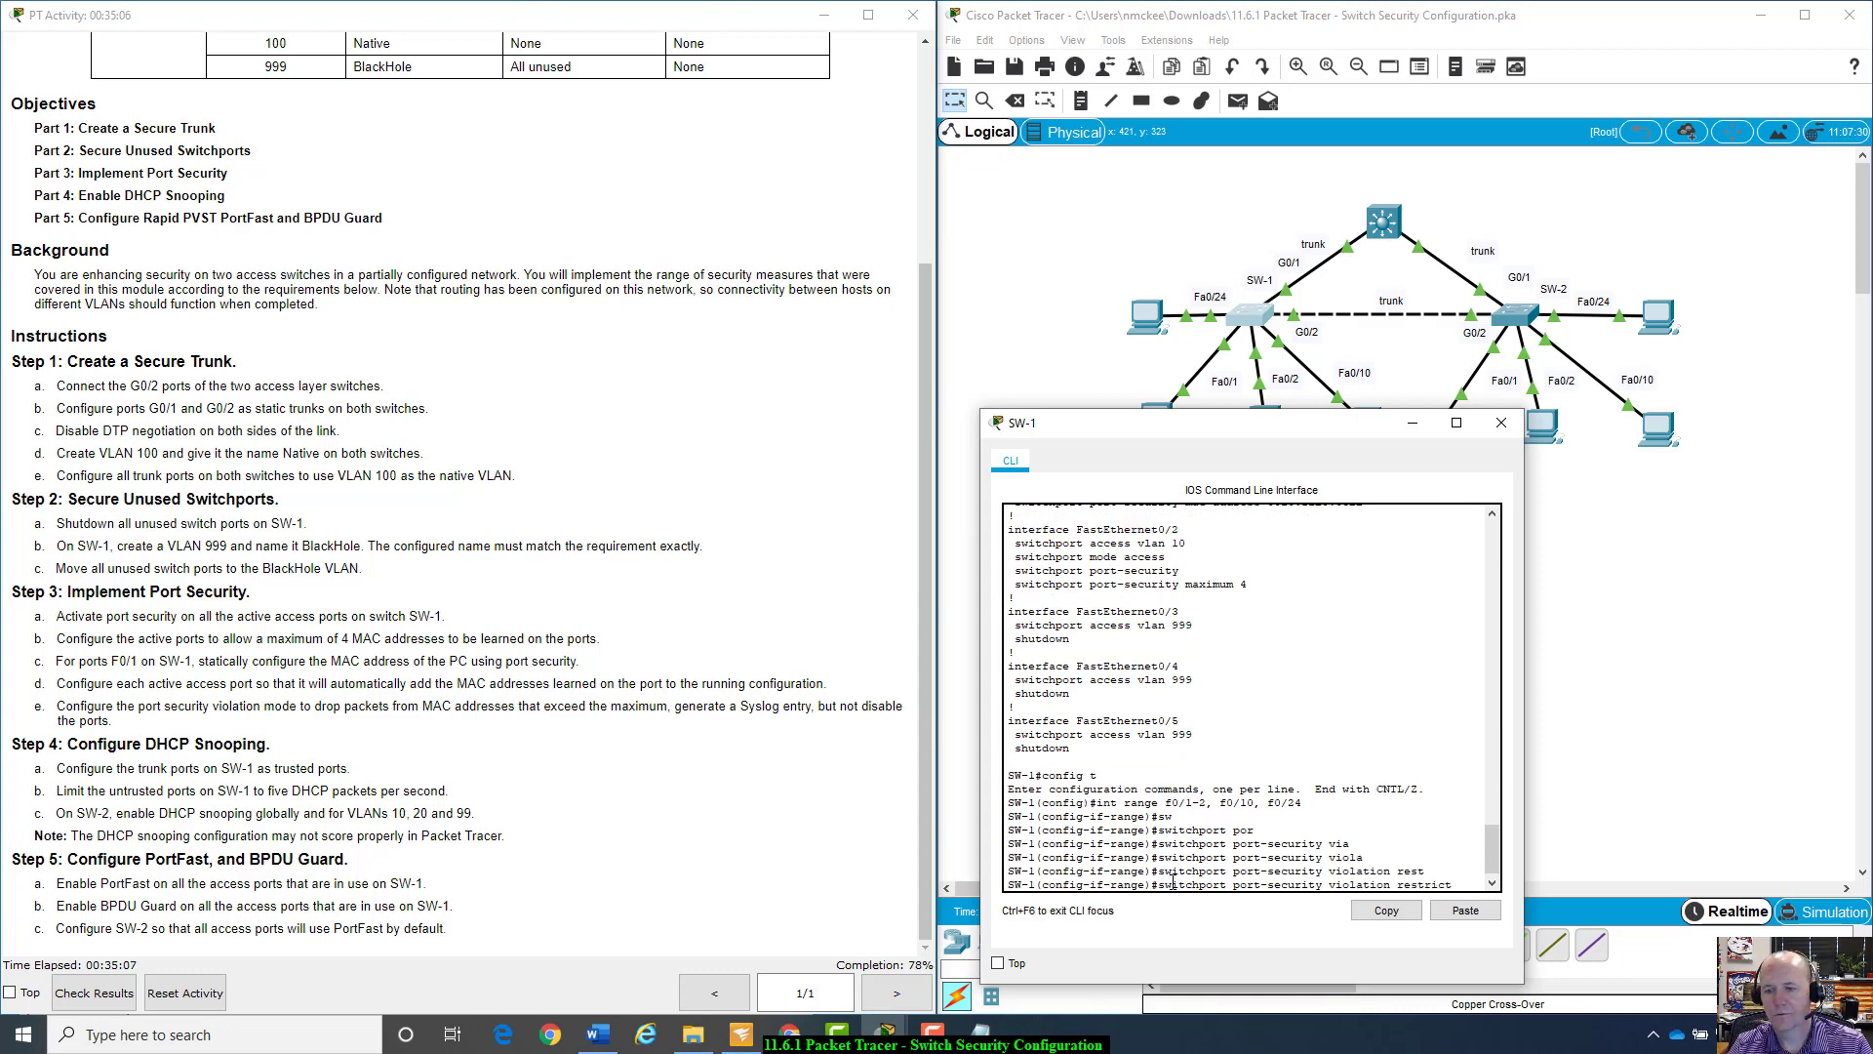
pyautogui.press('Return')
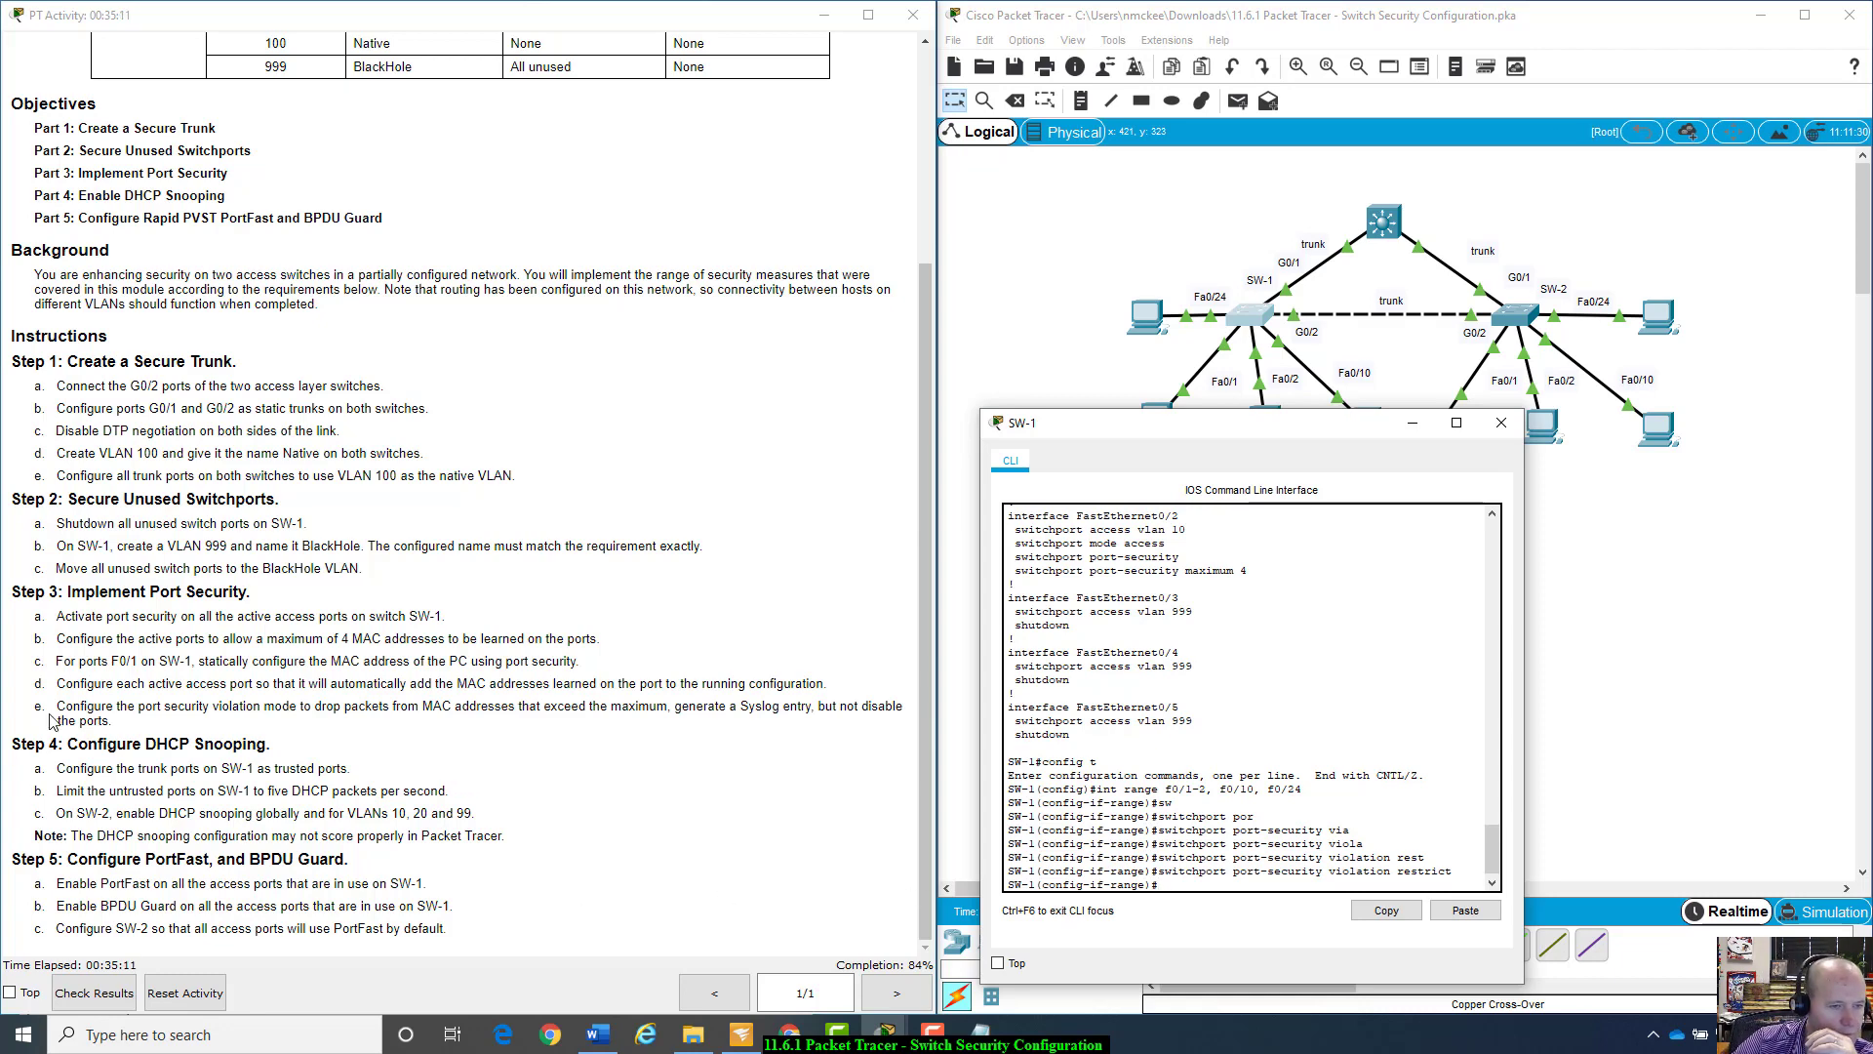
pyautogui.moveTo(54, 704); pyautogui.dragTo(898, 733)
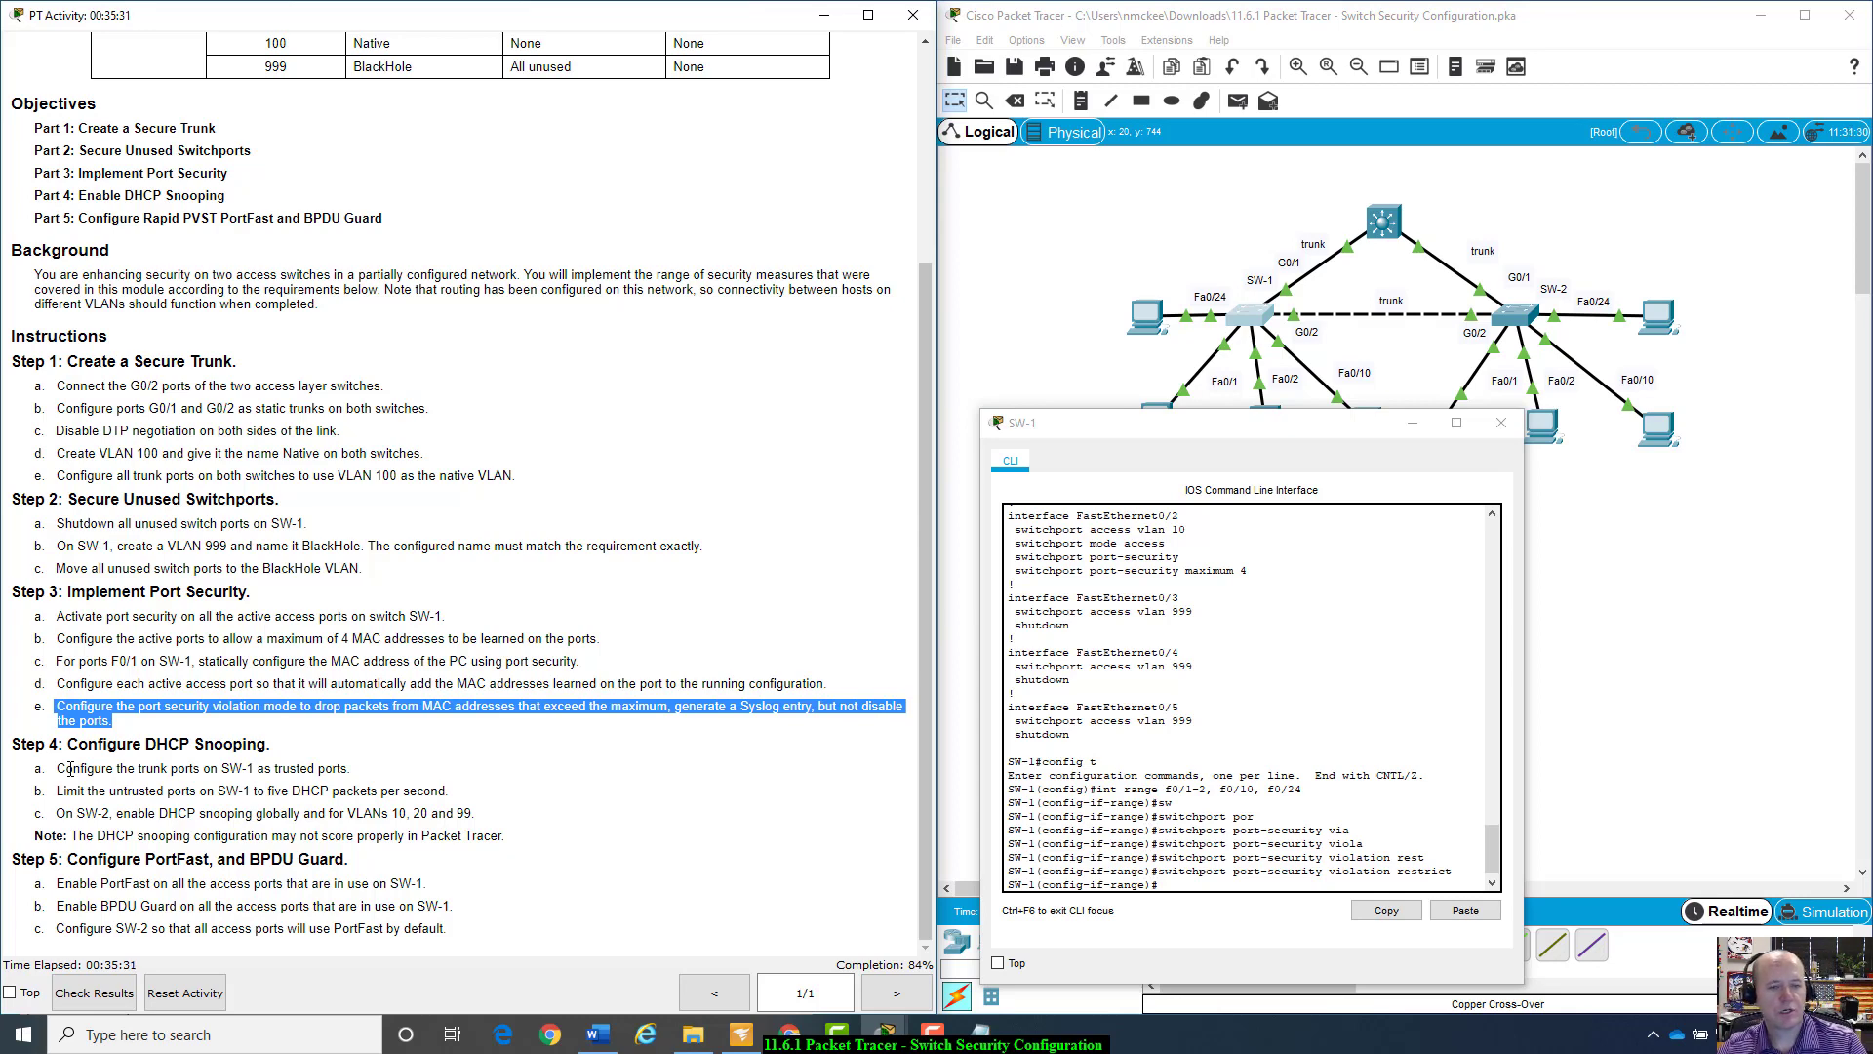
# Step: Exit the access port range and enter interface range configuration for SW-1's trunk ports with int range g0/1-2
pyautogui.moveTo(1213, 422); pyautogui.dragTo(1233, 374)
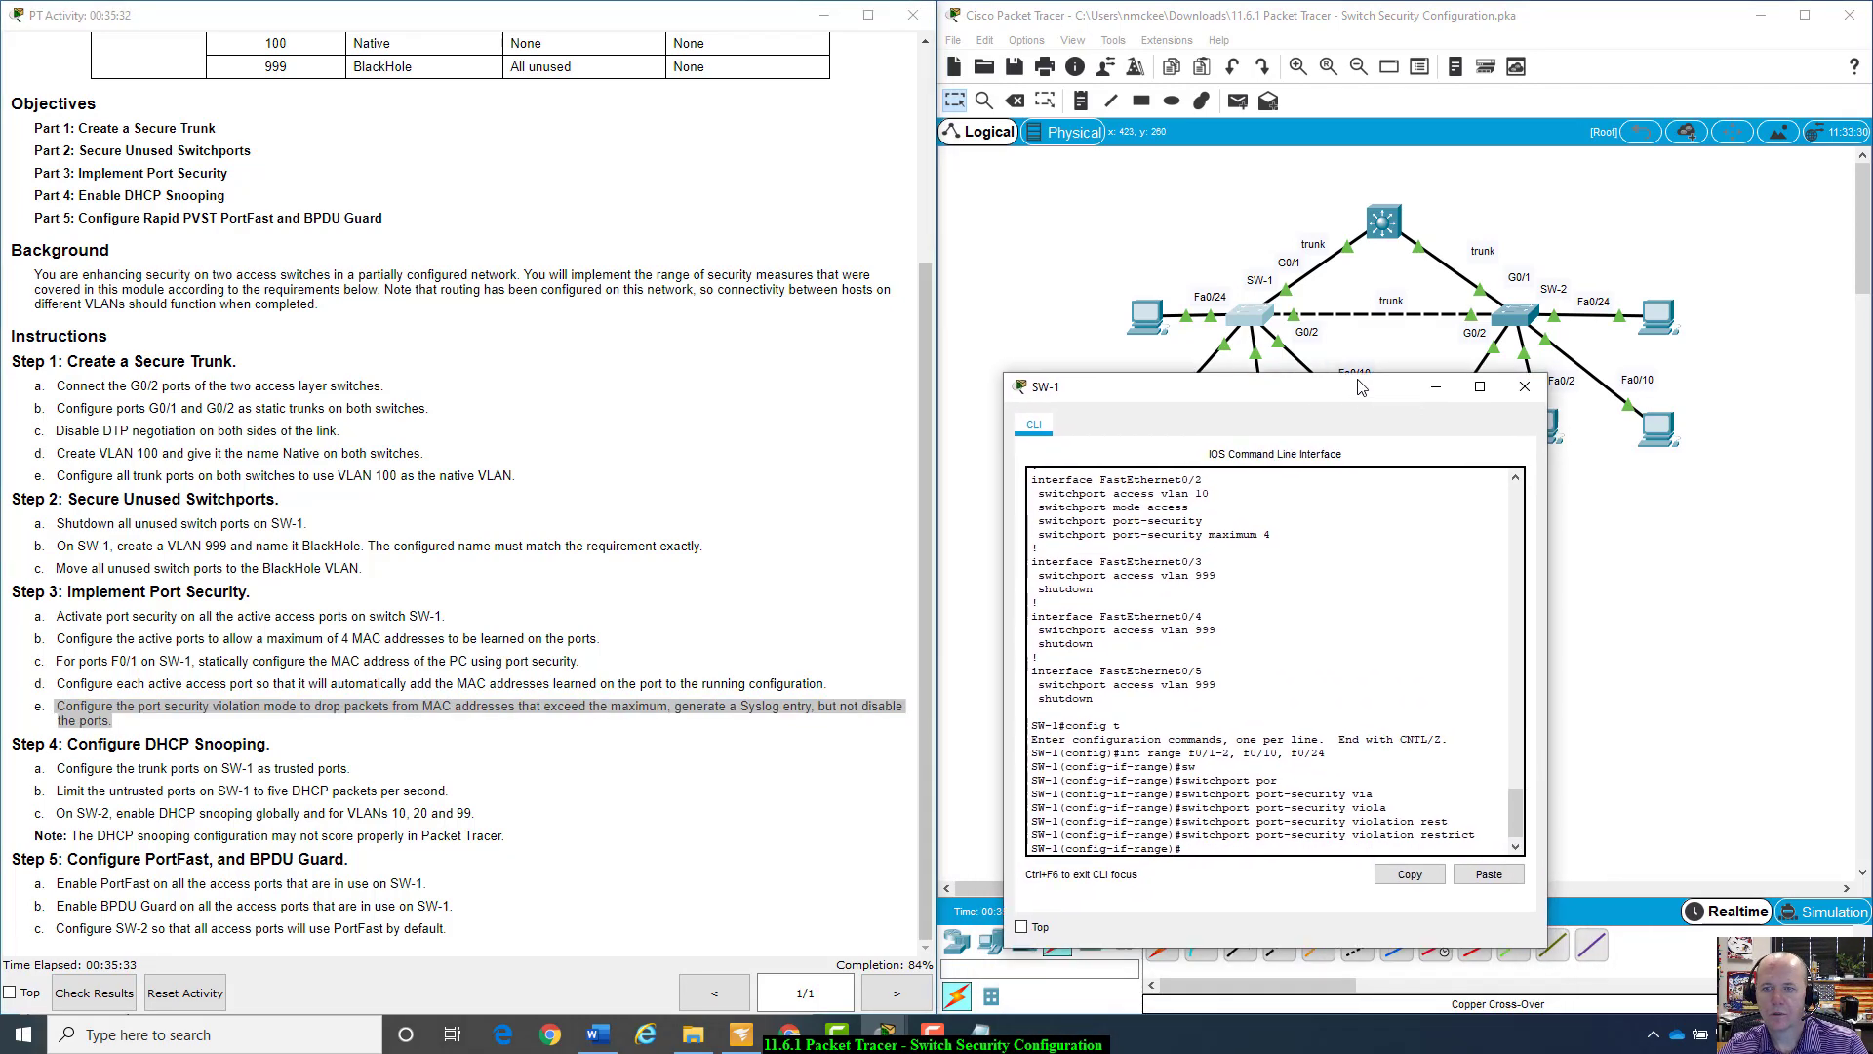
pyautogui.write('ex')
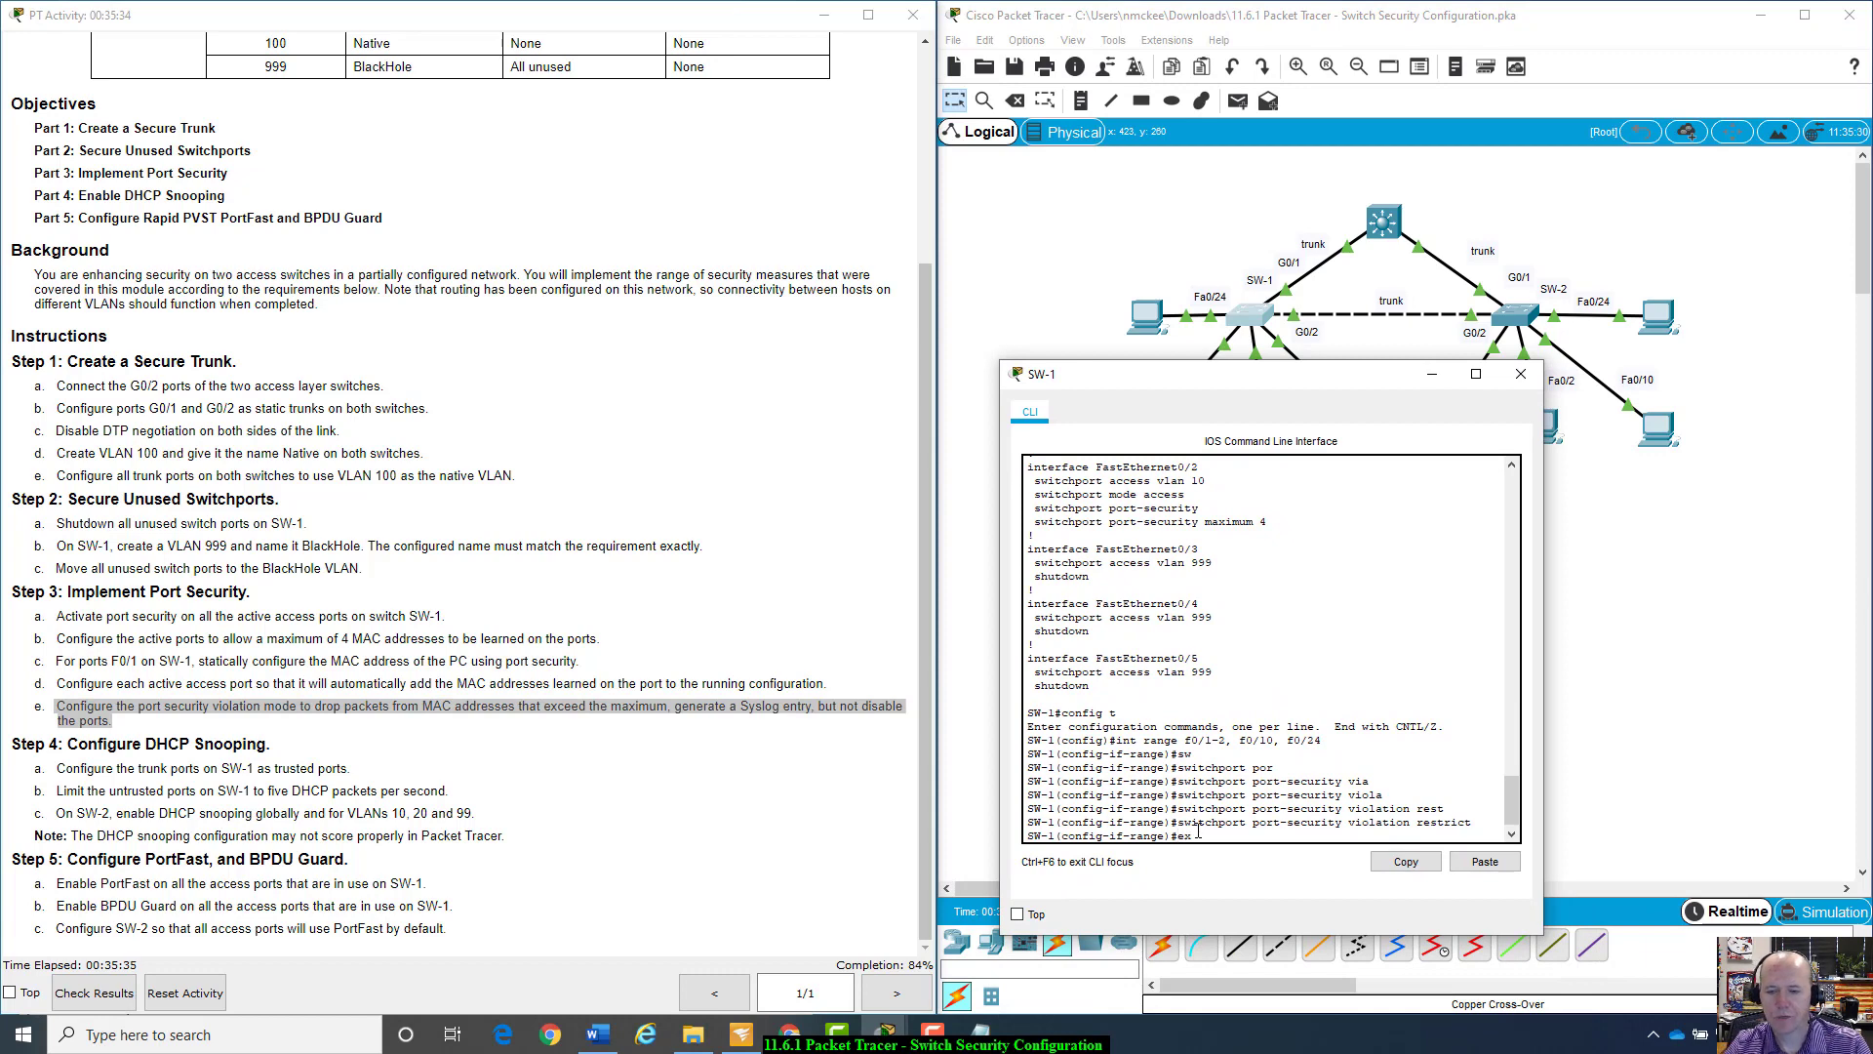
pyautogui.write('it')
pyautogui.press('Return')
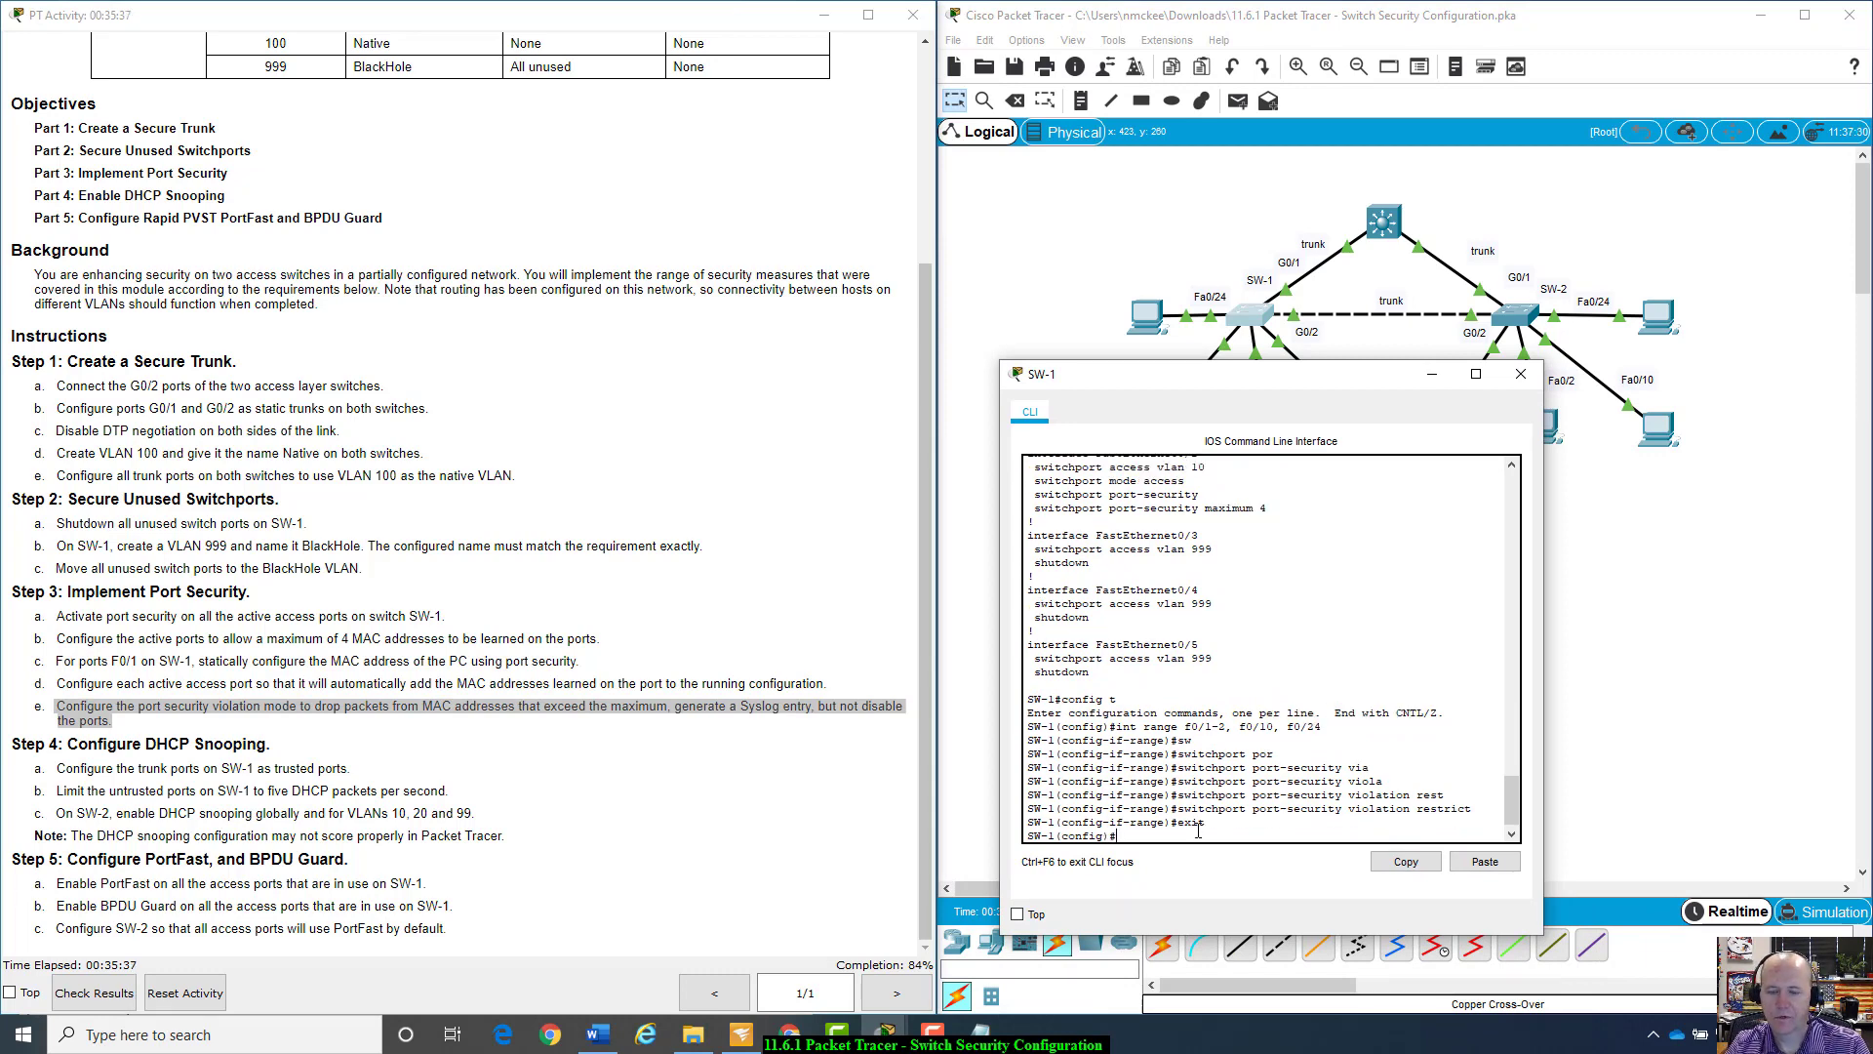
pyautogui.write('itn')
pyautogui.write('nt rn')
pyautogui.press('BackSpace')
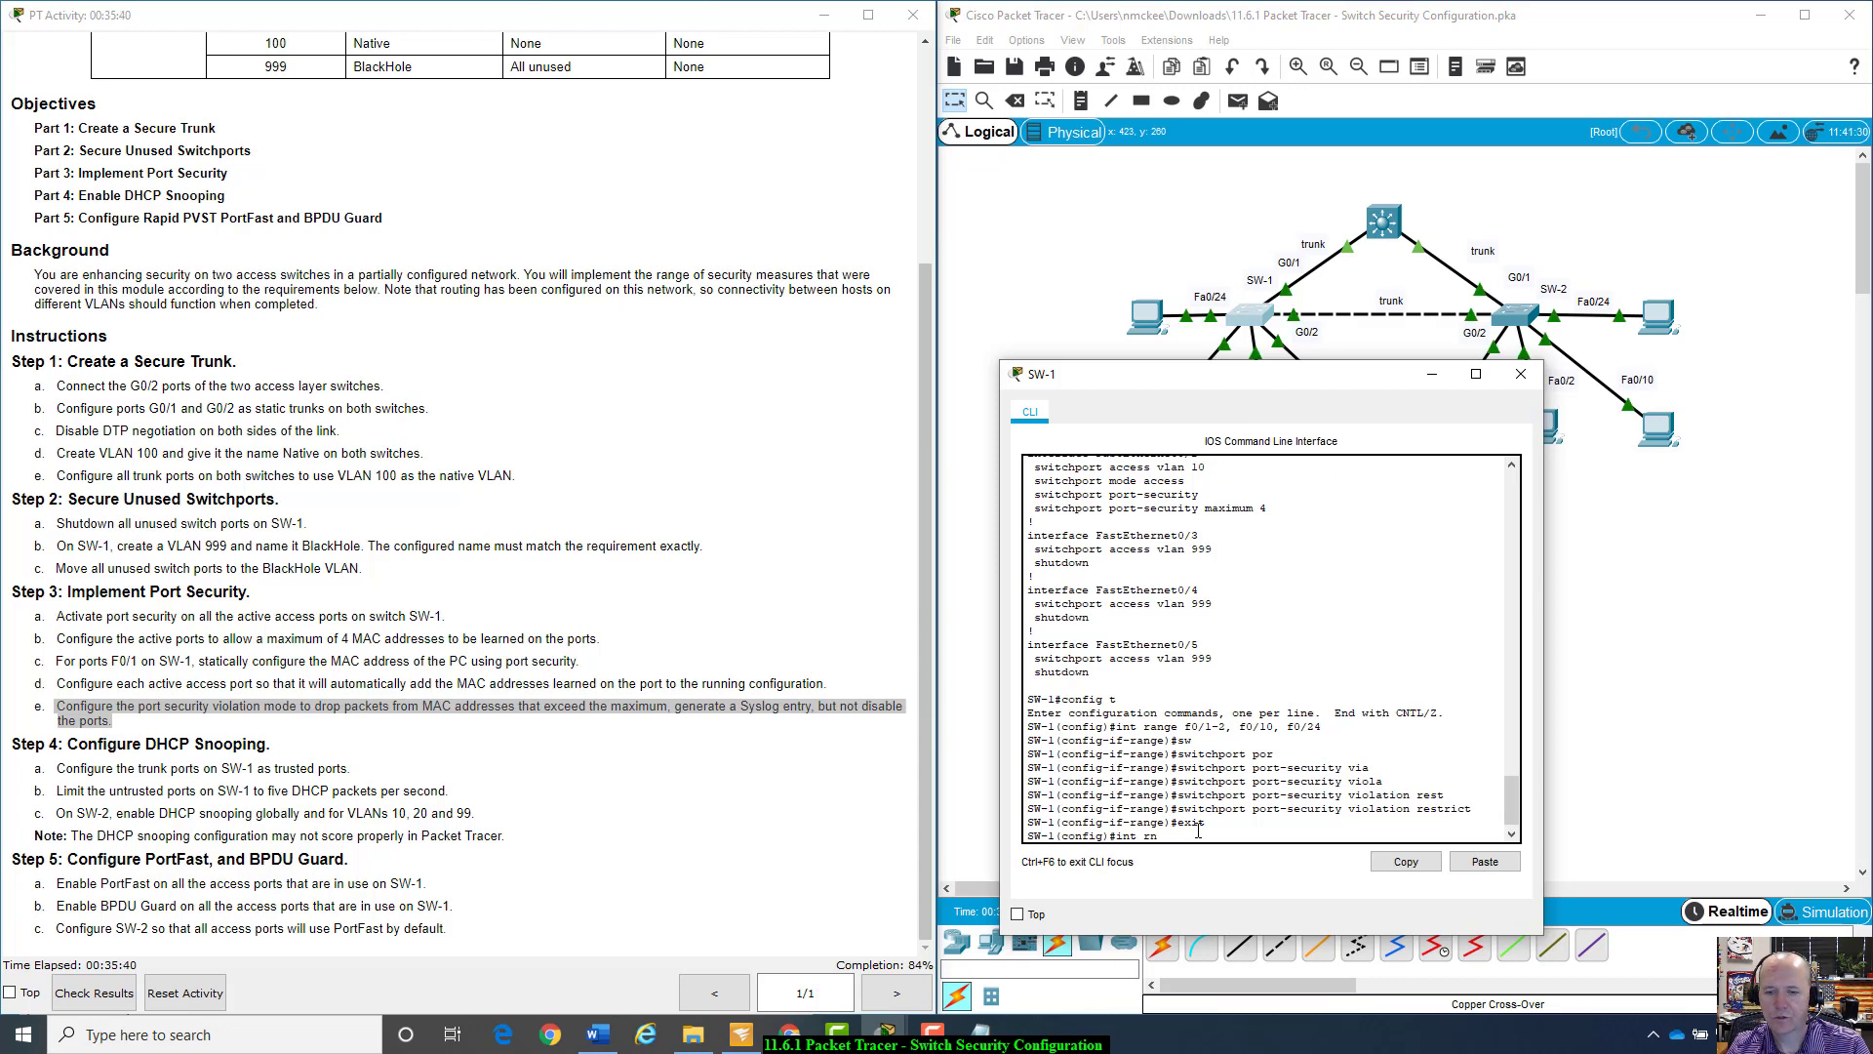
pyautogui.write('ange f0')
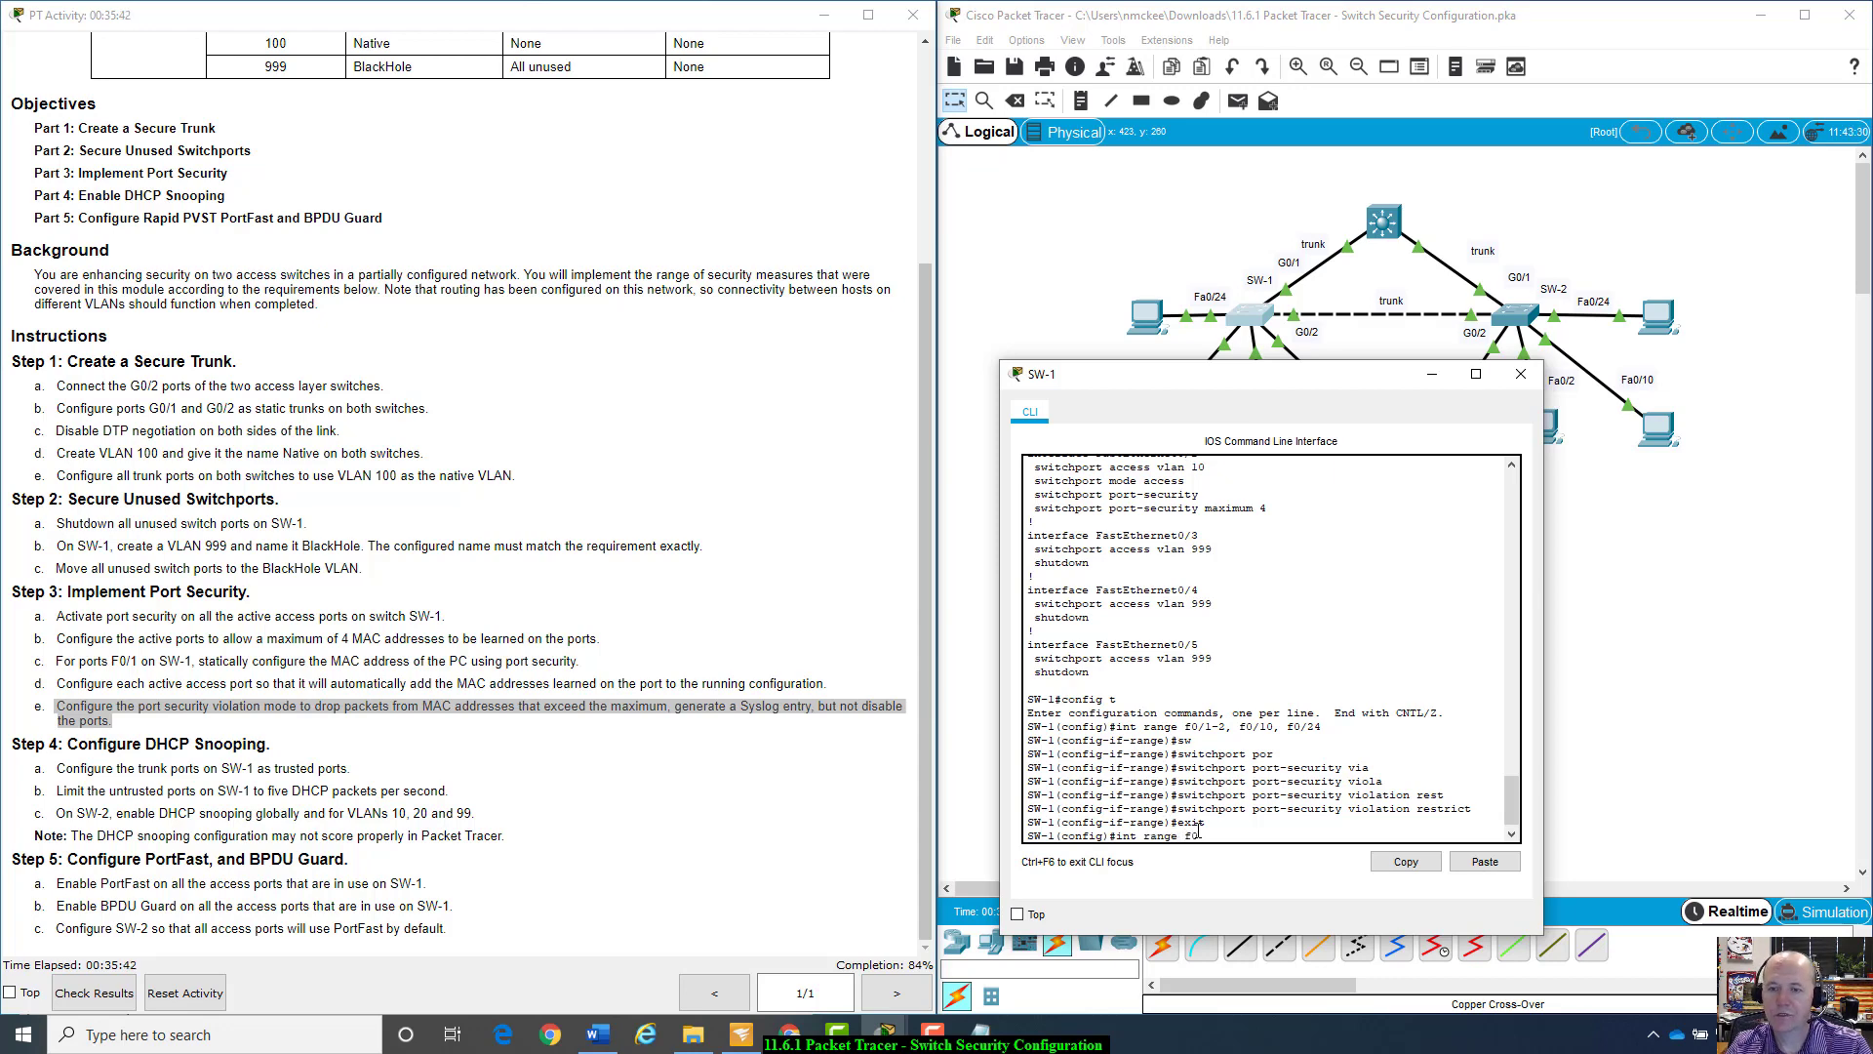
pyautogui.press('BackSpace')
pyautogui.press('BackSpace')
pyautogui.press('BackSpace')
pyautogui.write('g0')
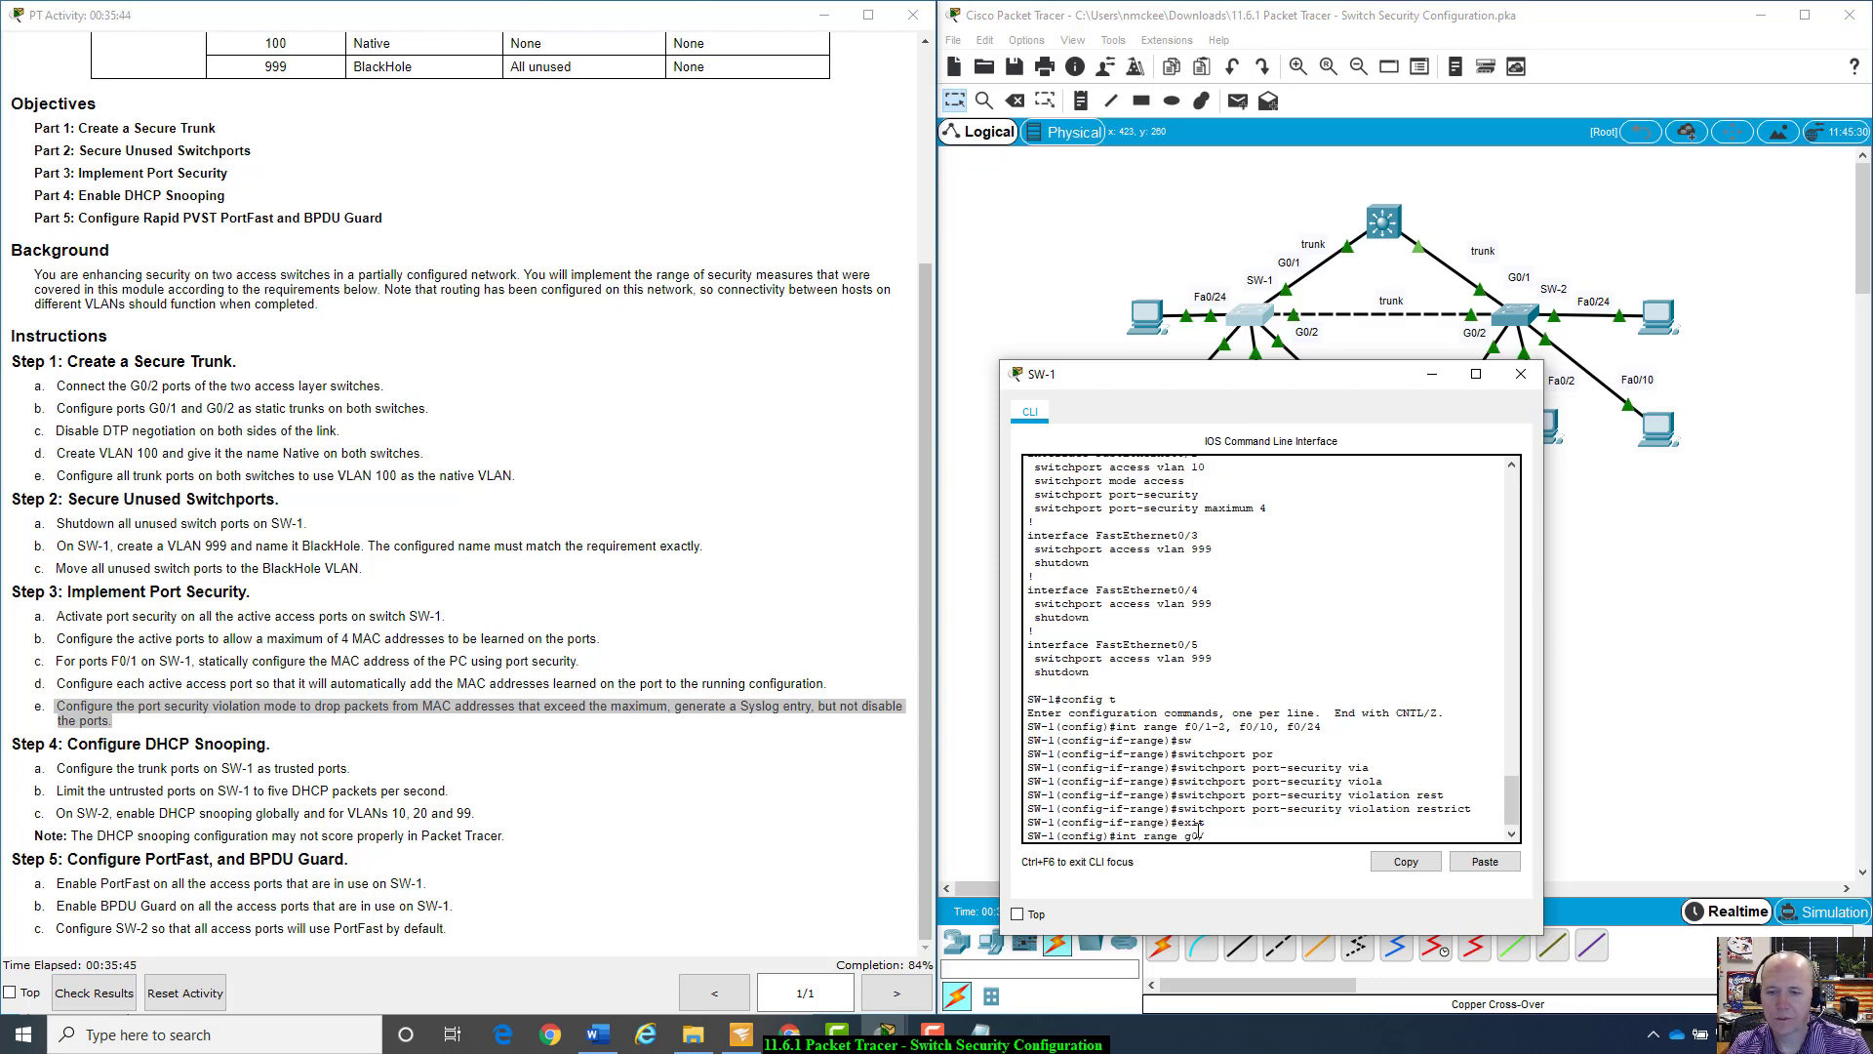
pyautogui.write('/1-2')
pyautogui.press('Return')
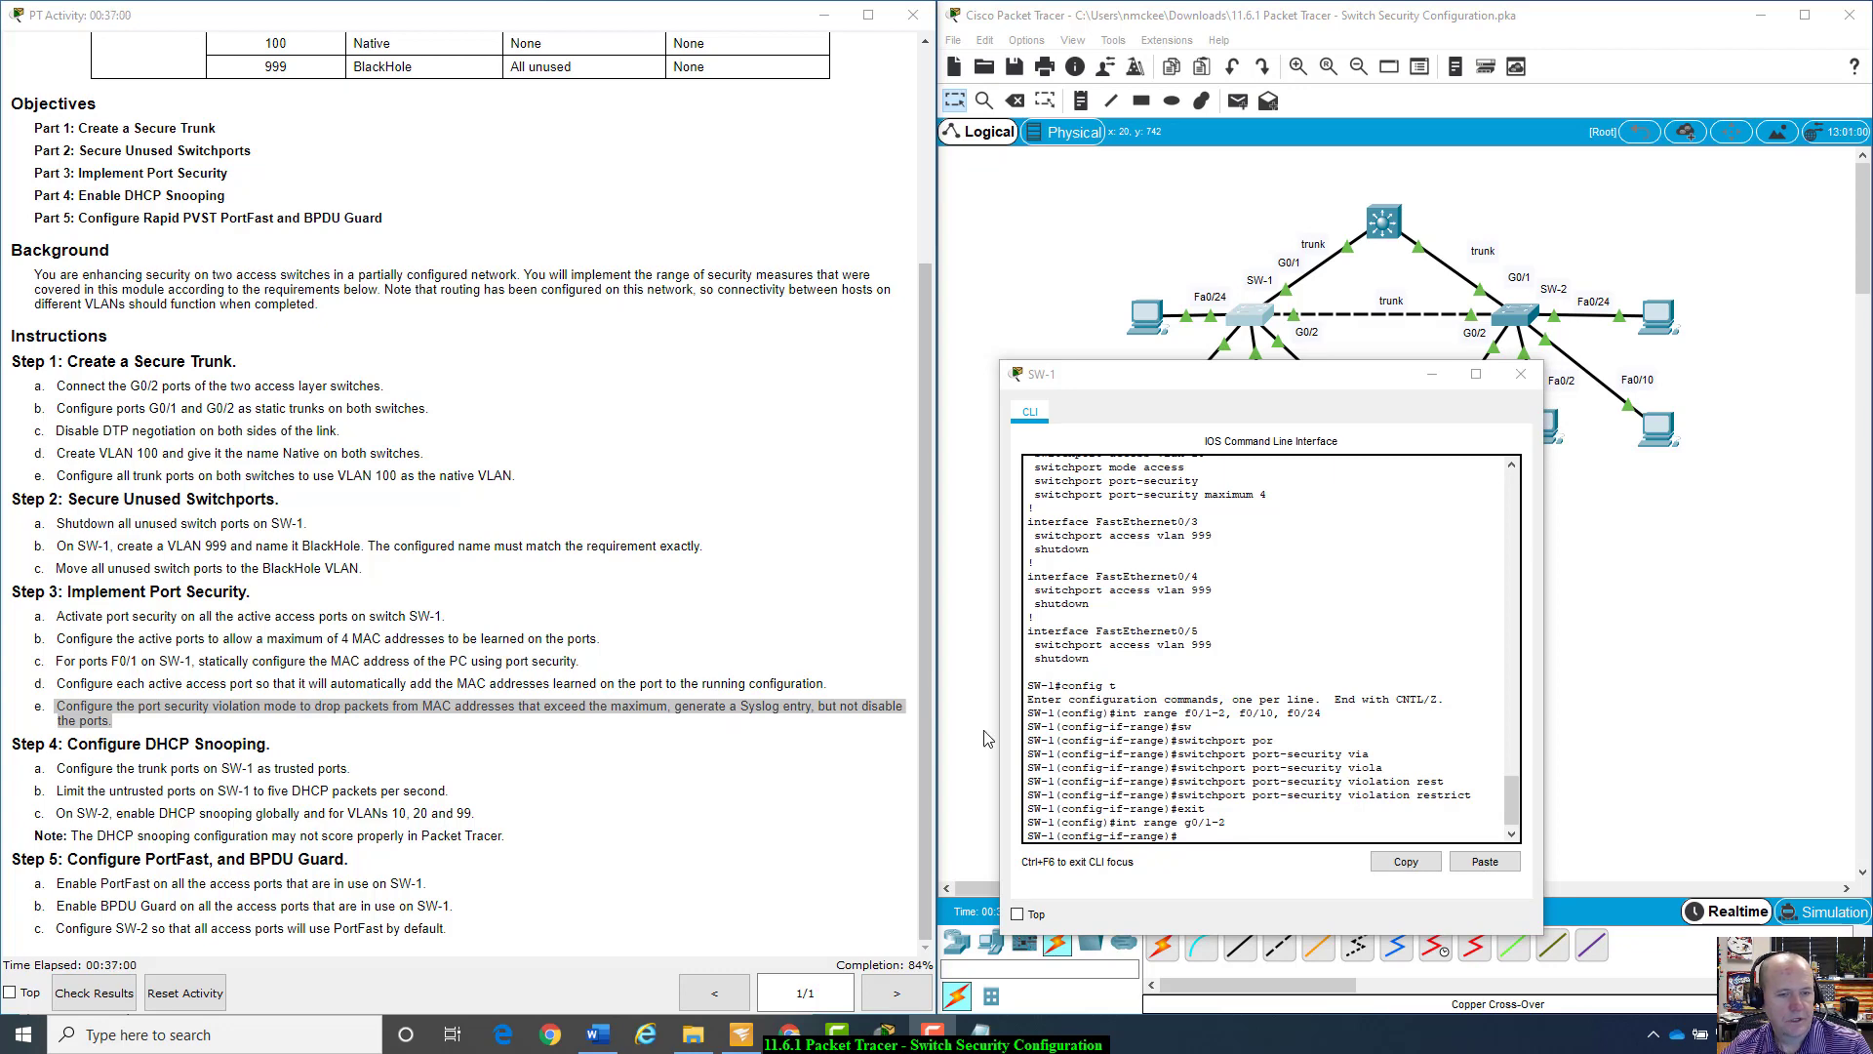
# Step: Mark trunk ports G0/1 and G0/2 as trusted for DHCP snooping with ip dhcp snooping trust
pyautogui.click(1209, 834)
pyautogui.write('i')
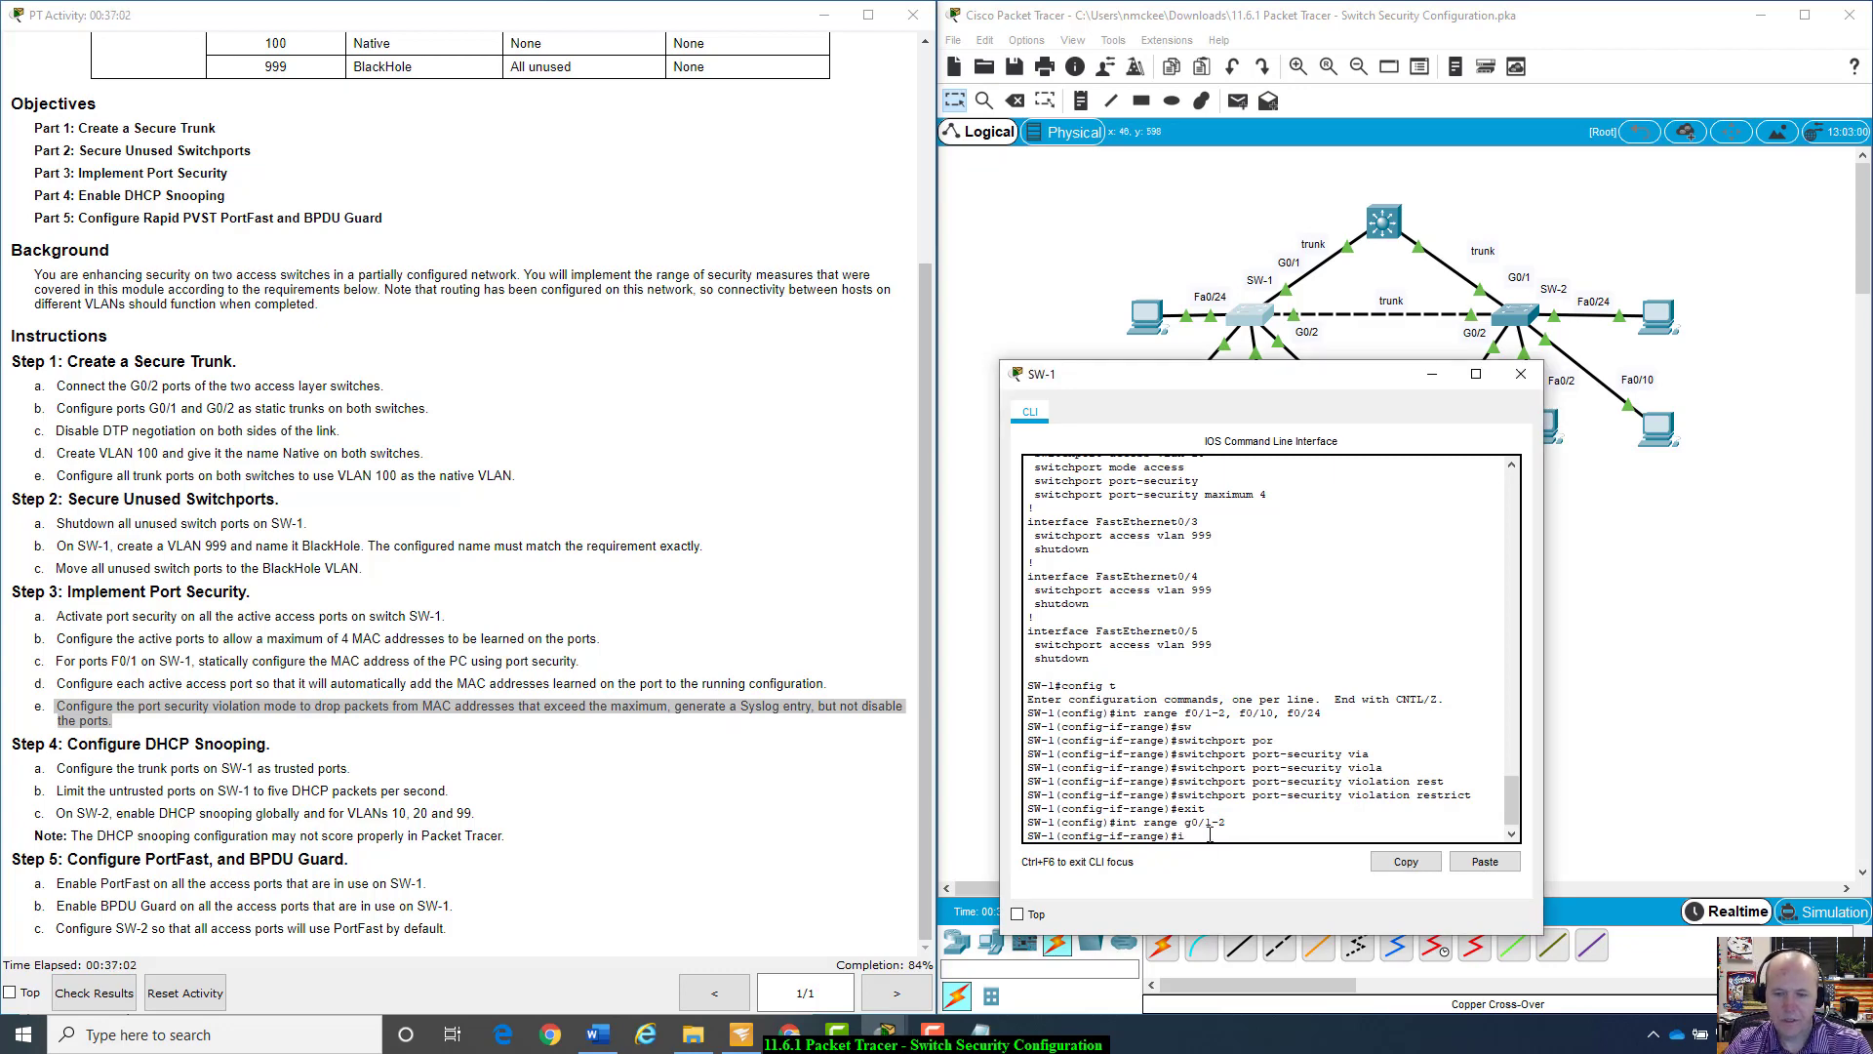
pyautogui.write('p dh')
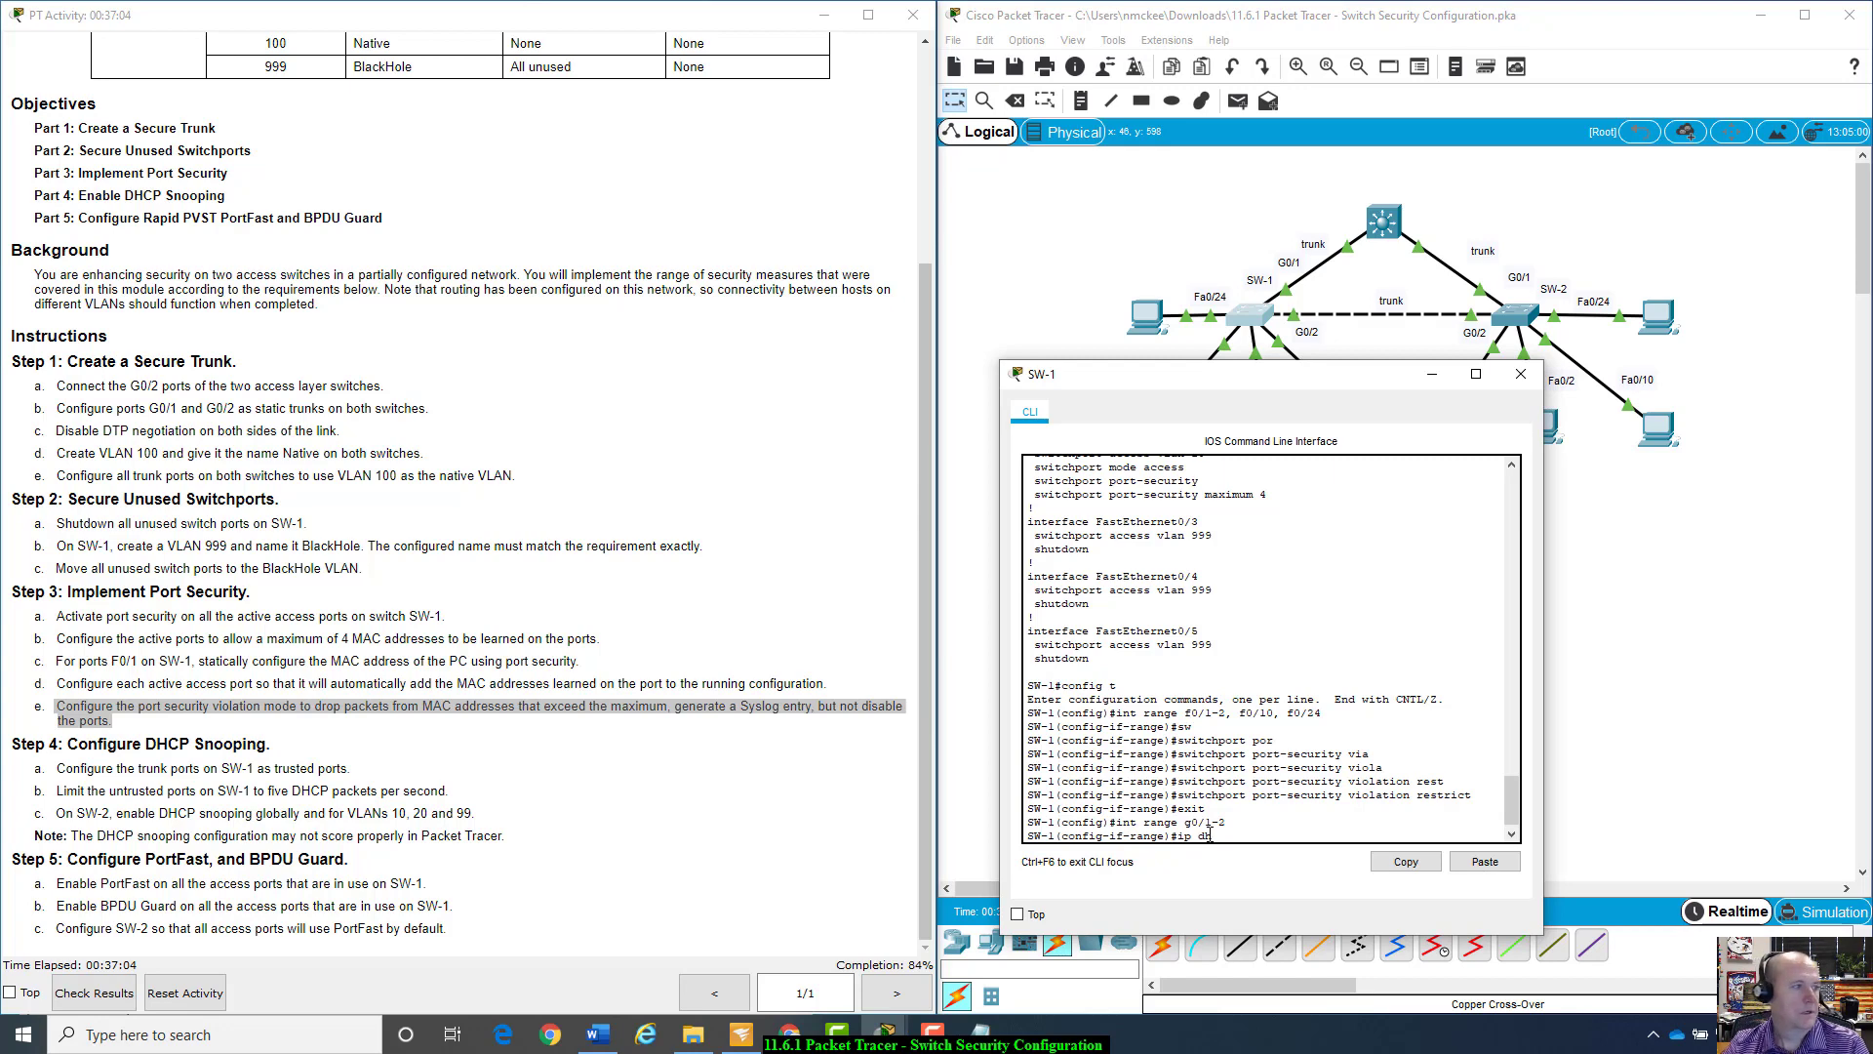
pyautogui.press('Tab')
pyautogui.write('s')
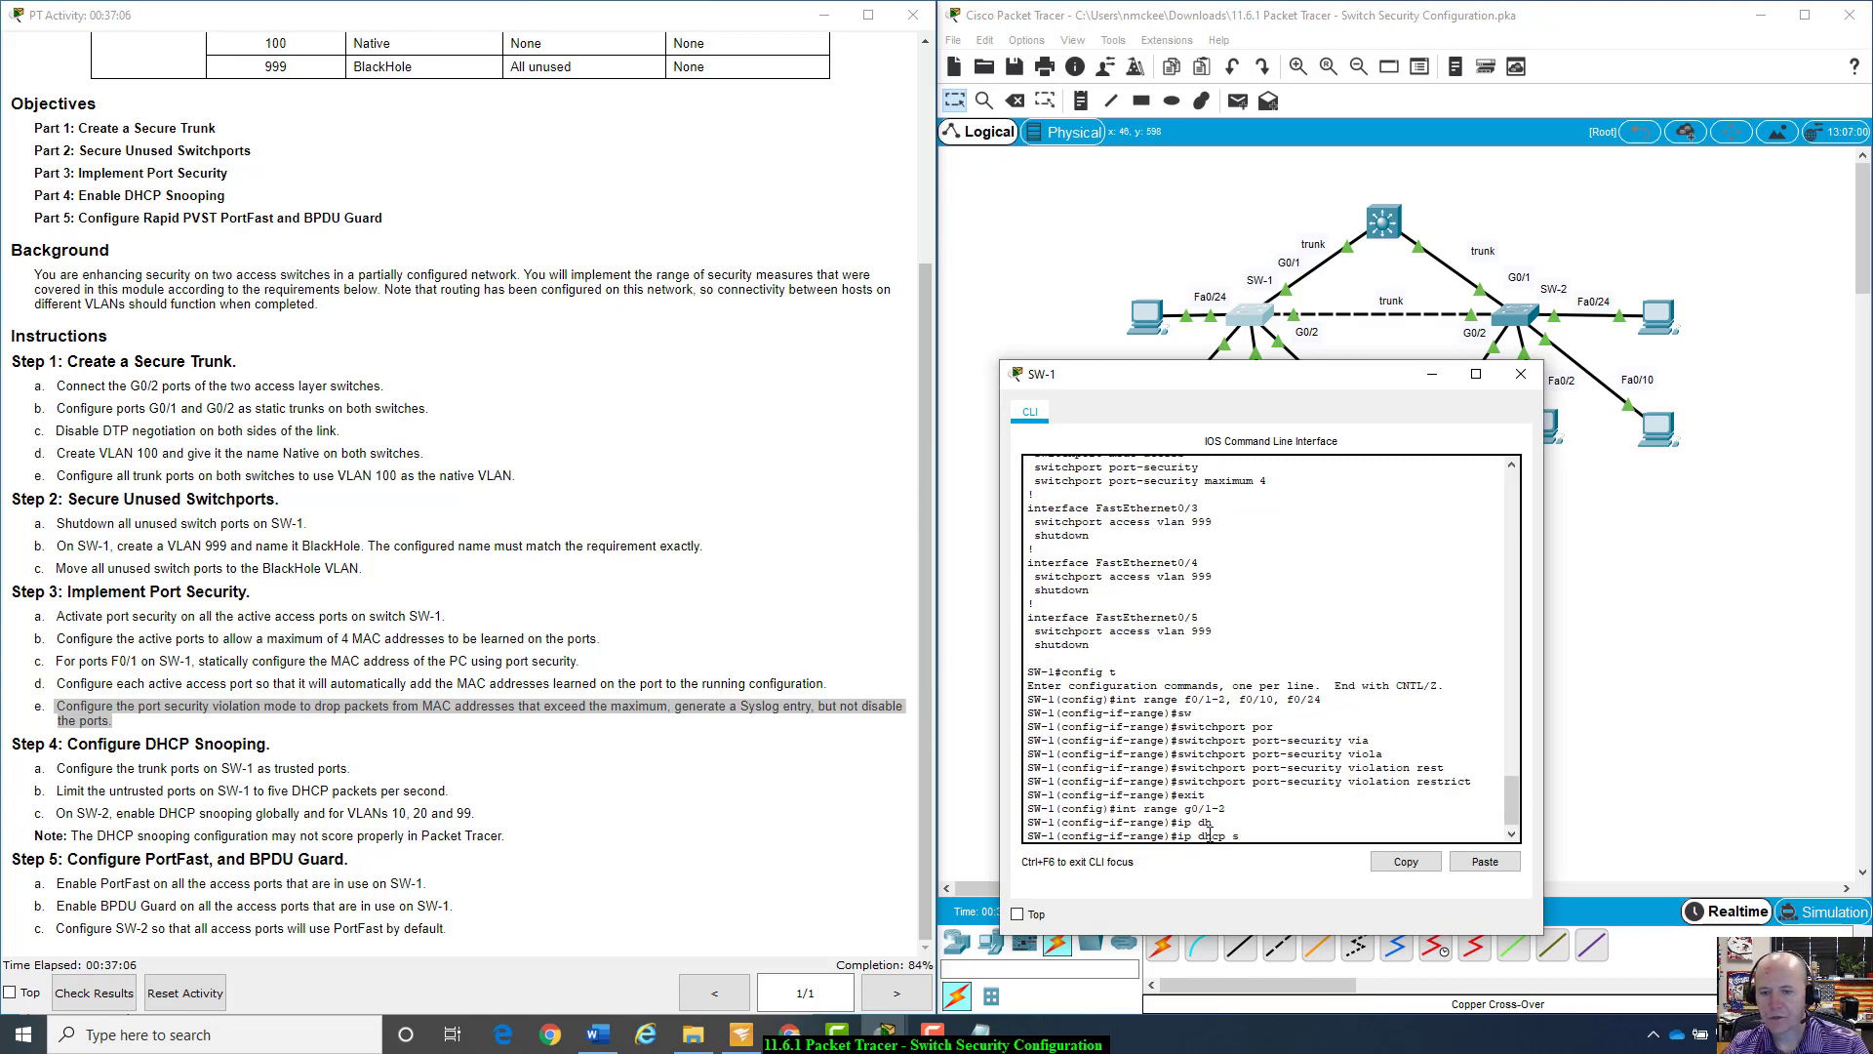
pyautogui.write('n')
pyautogui.press('Tab')
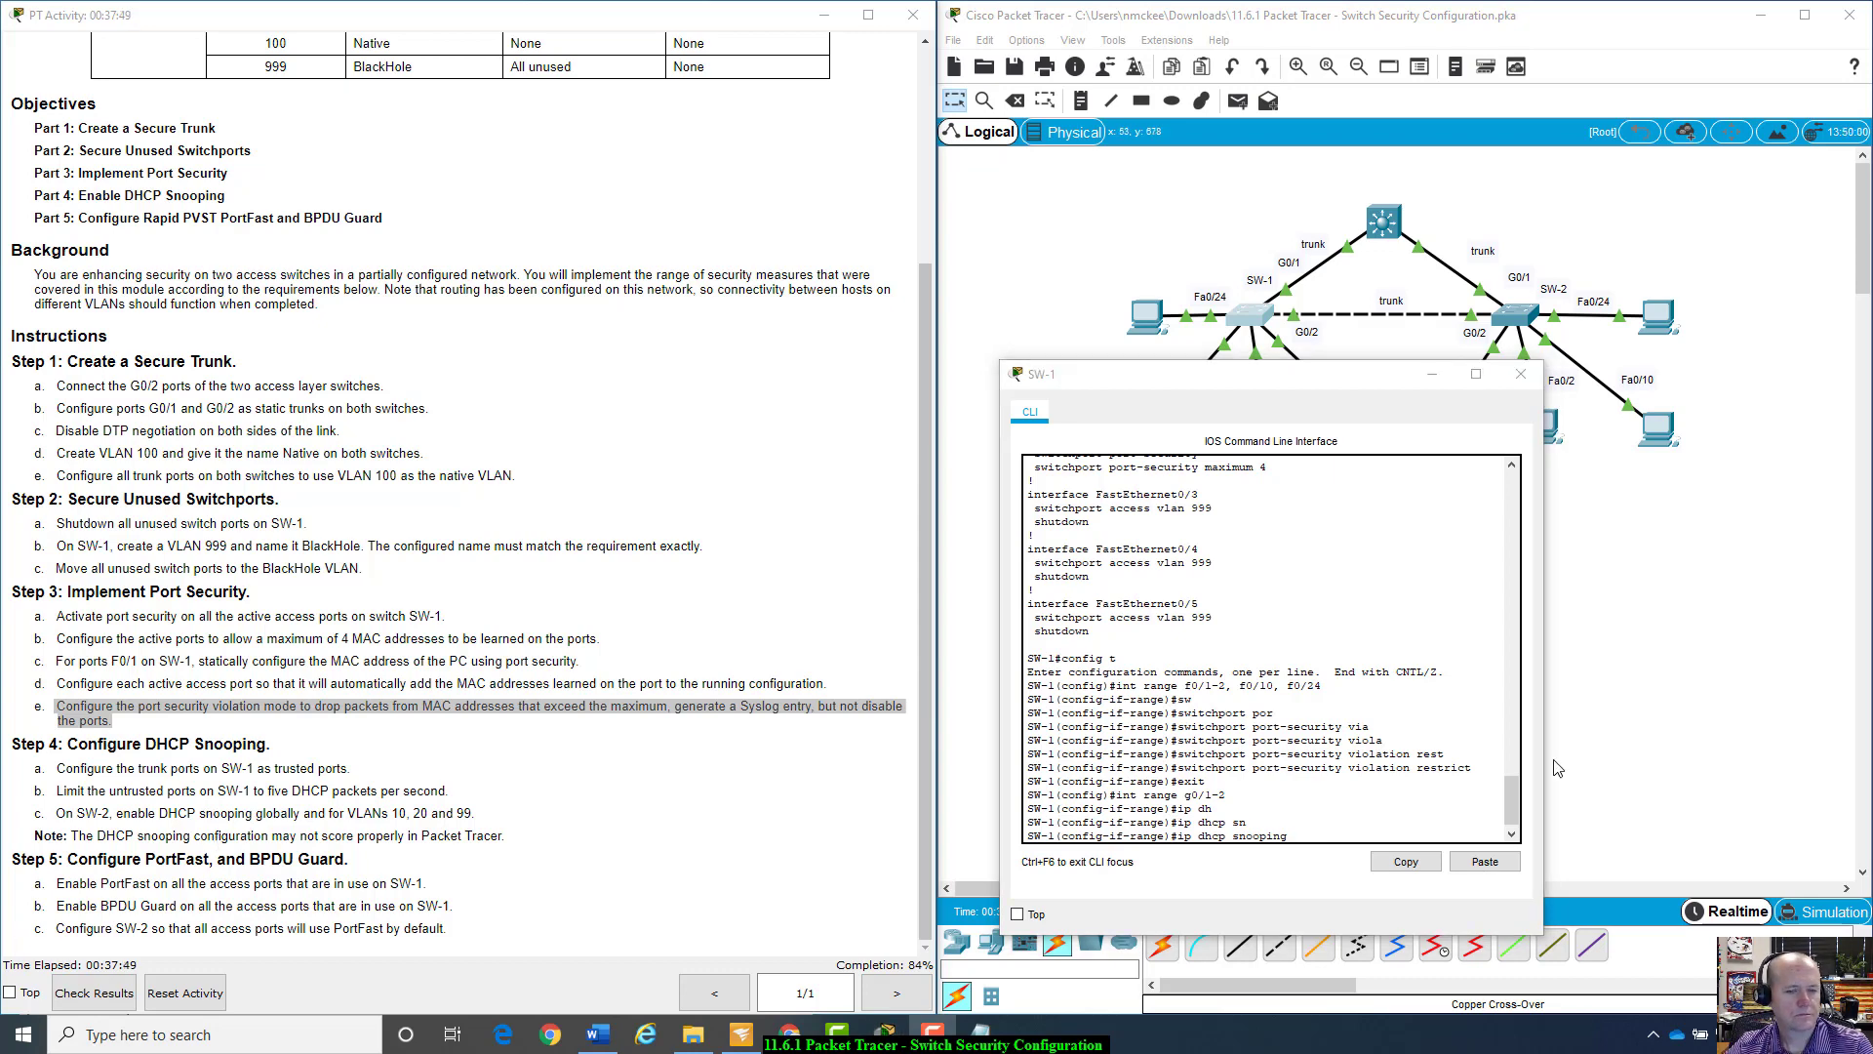
pyautogui.click(1315, 835)
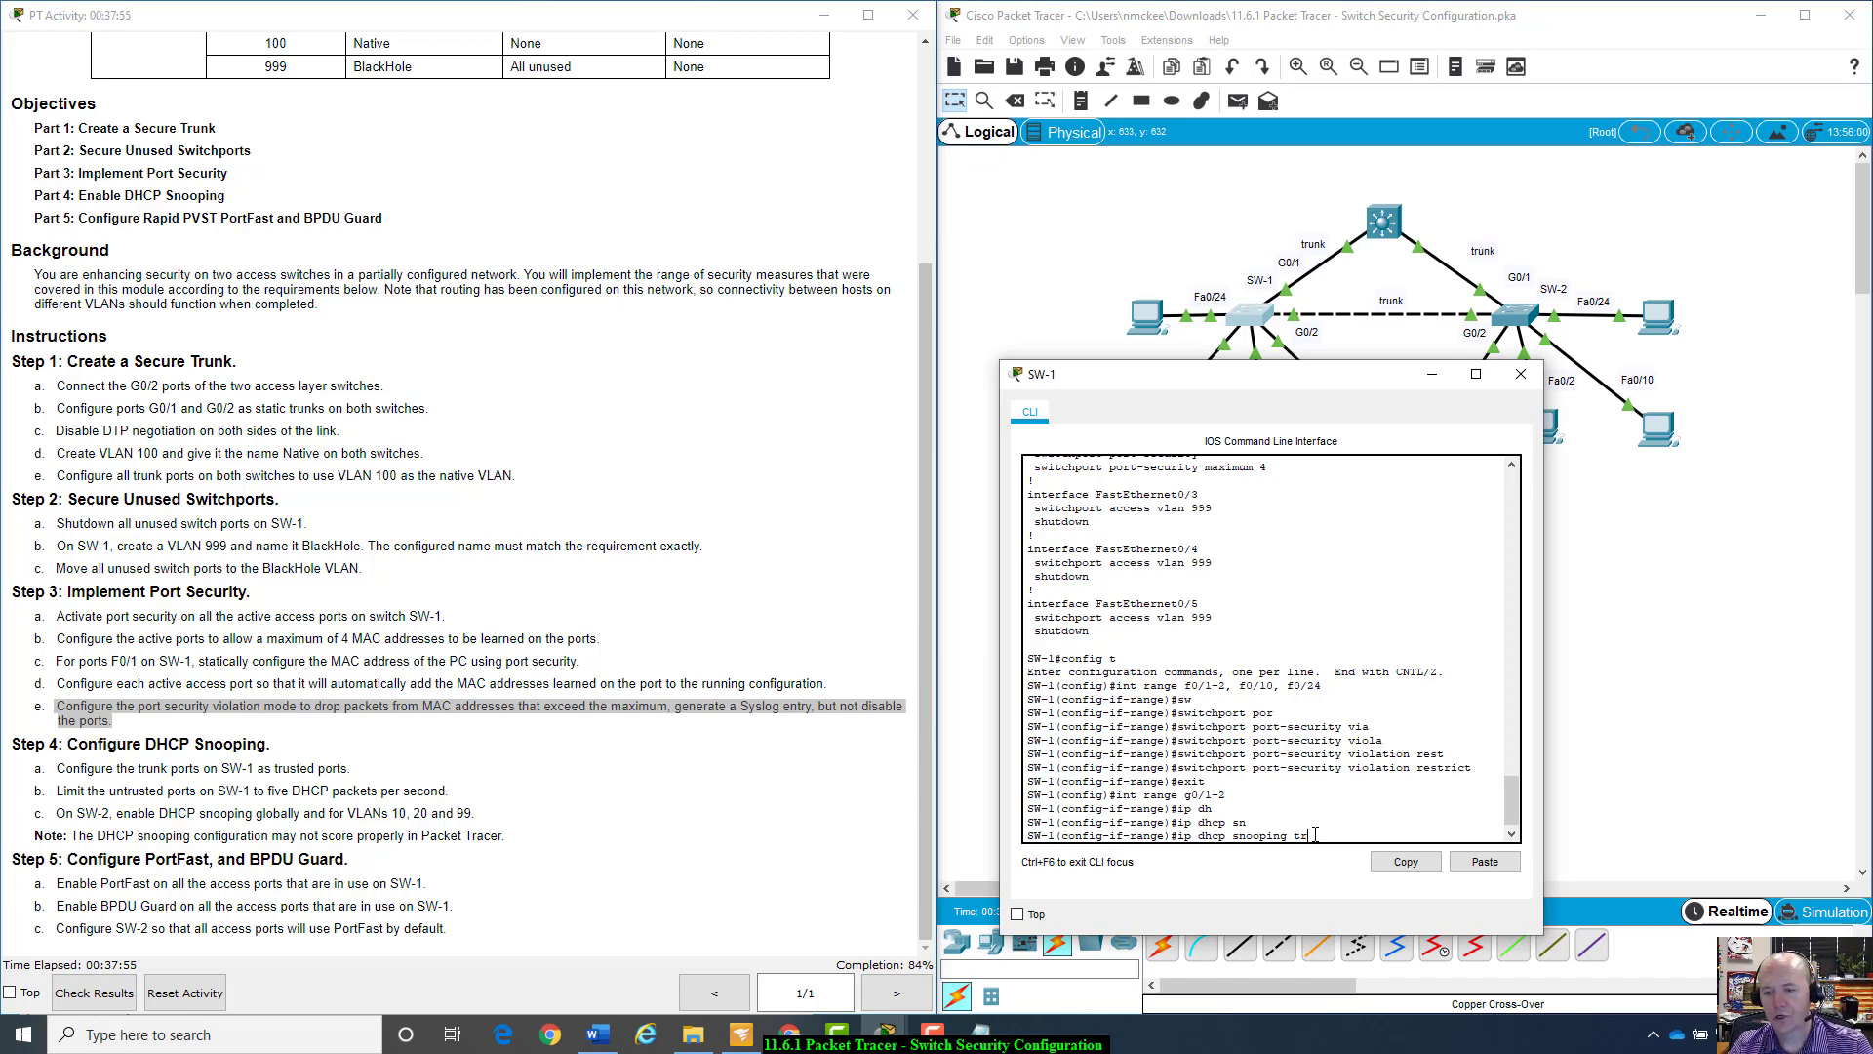
pyautogui.press('Tab')
pyautogui.press('Return')
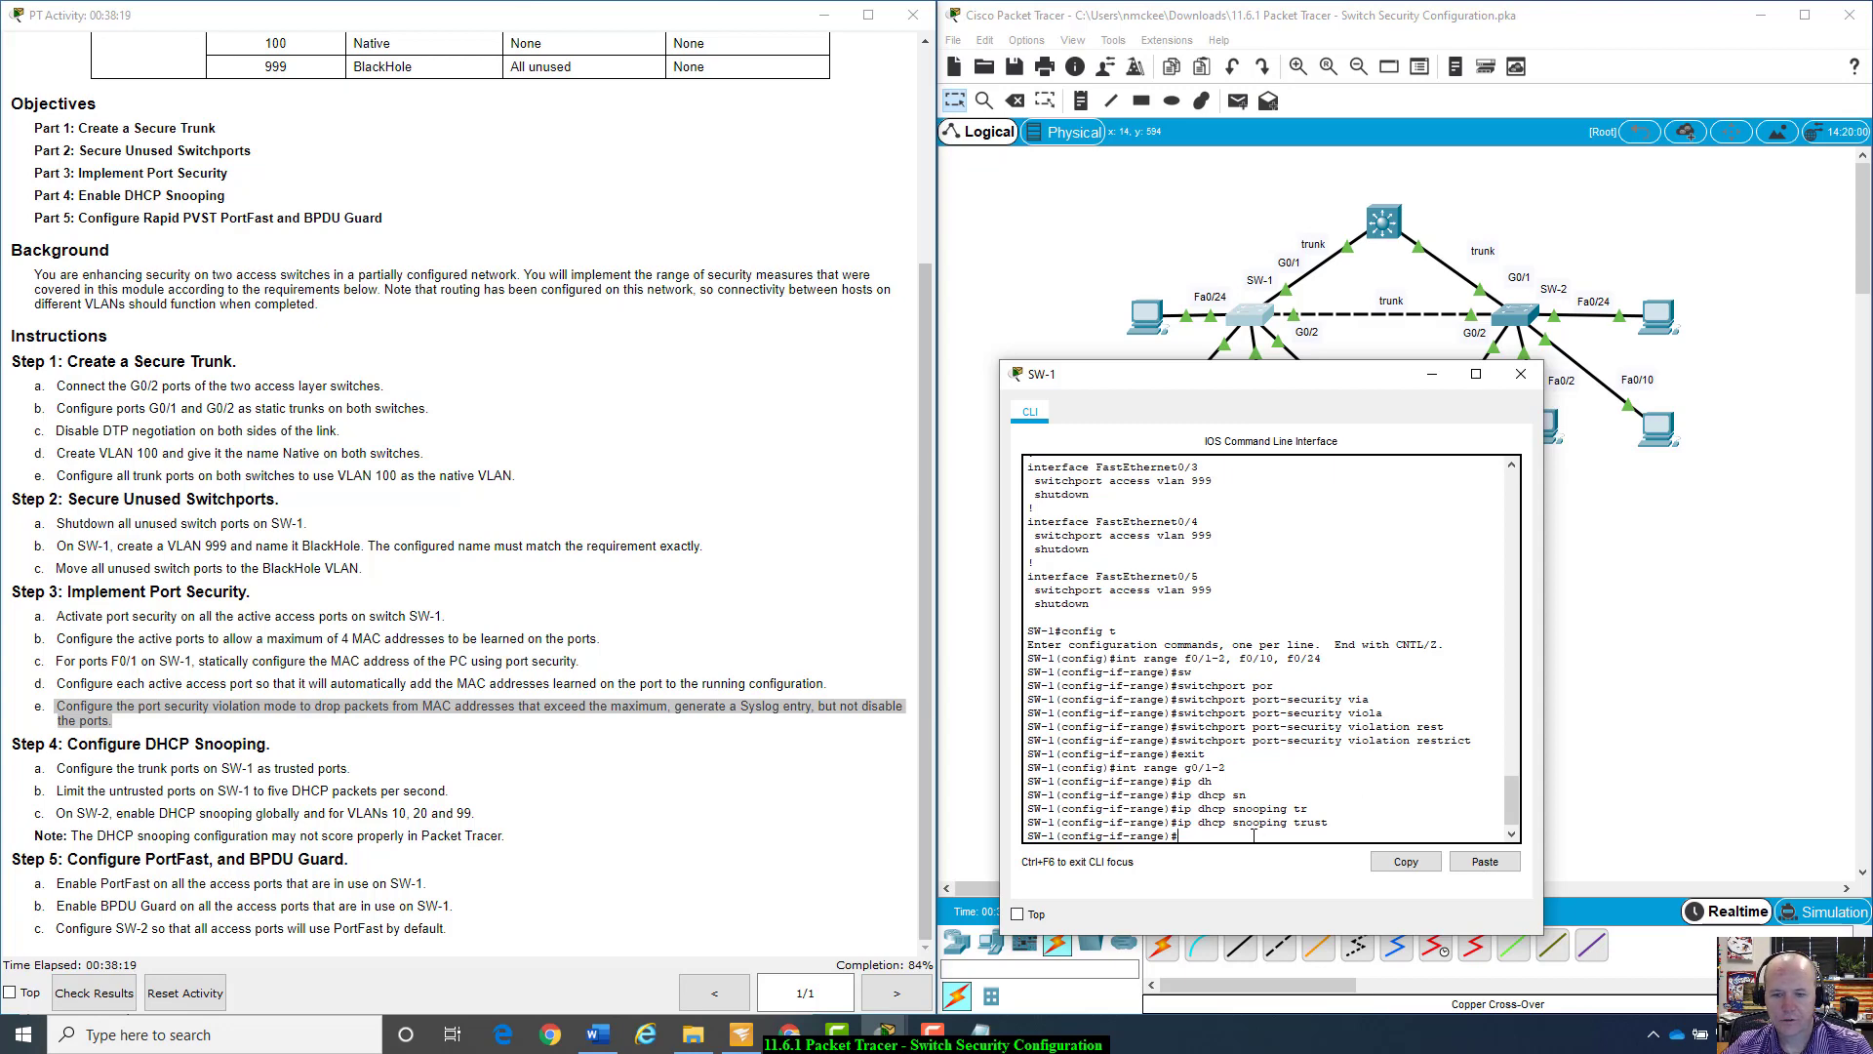
# Step: Switch from the trunk ports to SW-1's untrusted access ports with int range f0/1-2, f0/10, f0/24
pyautogui.press('Up')
pyautogui.press('Up')
pyautogui.press('Up')
pyautogui.press('Up')
pyautogui.press('Up')
pyautogui.press('Up')
pyautogui.press('Up')
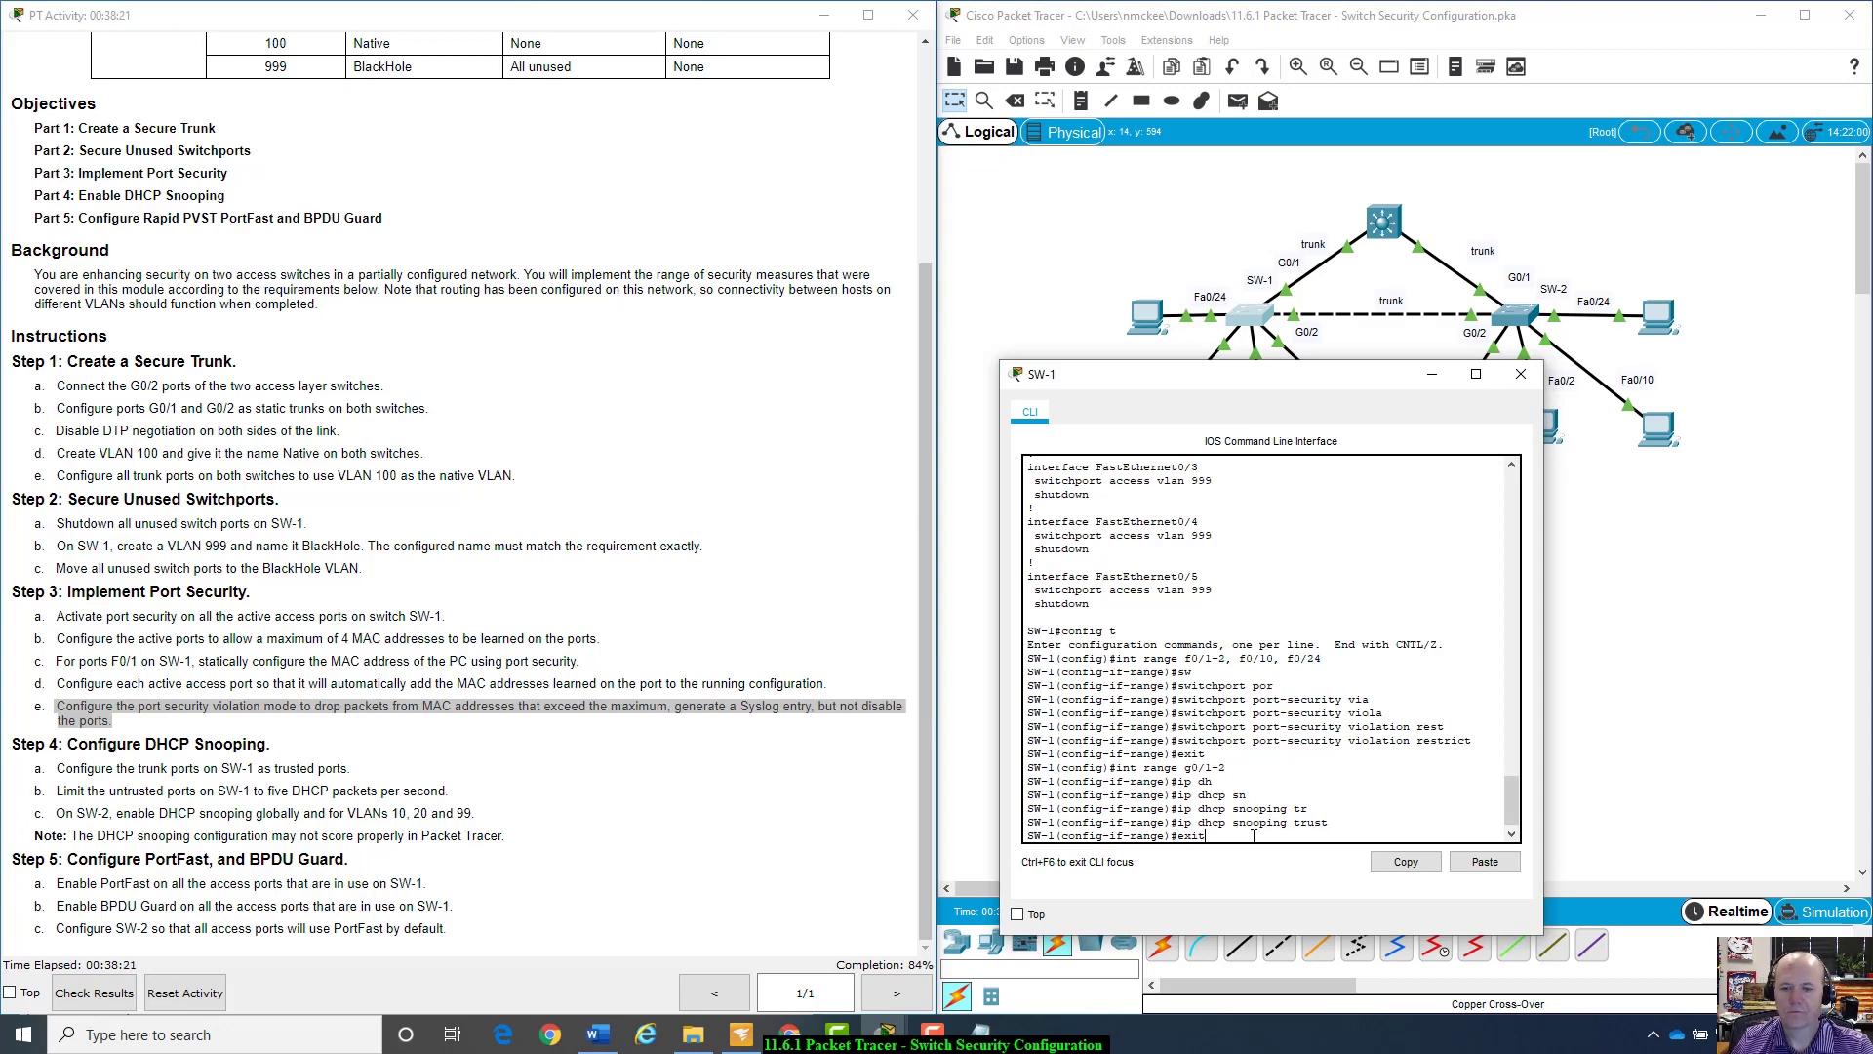
pyautogui.press('Up')
pyautogui.press('Up')
pyautogui.press('Up')
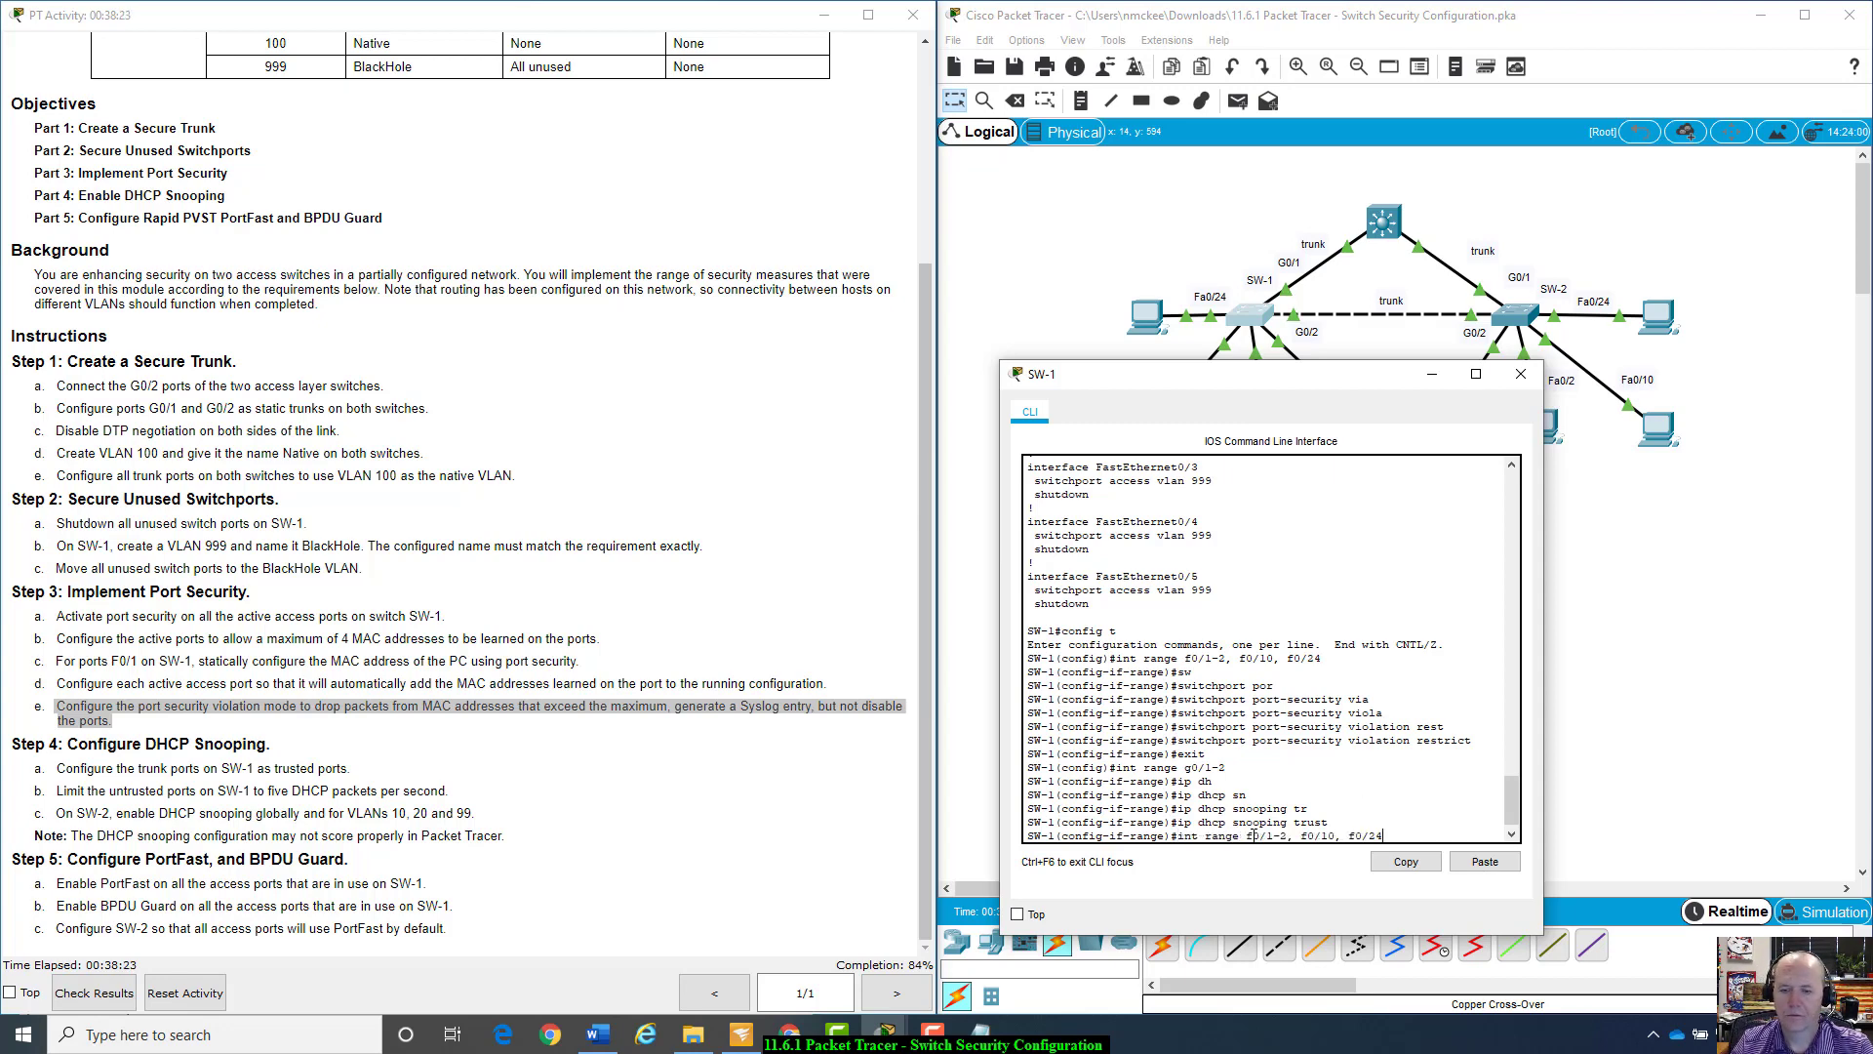
pyautogui.press('Return')
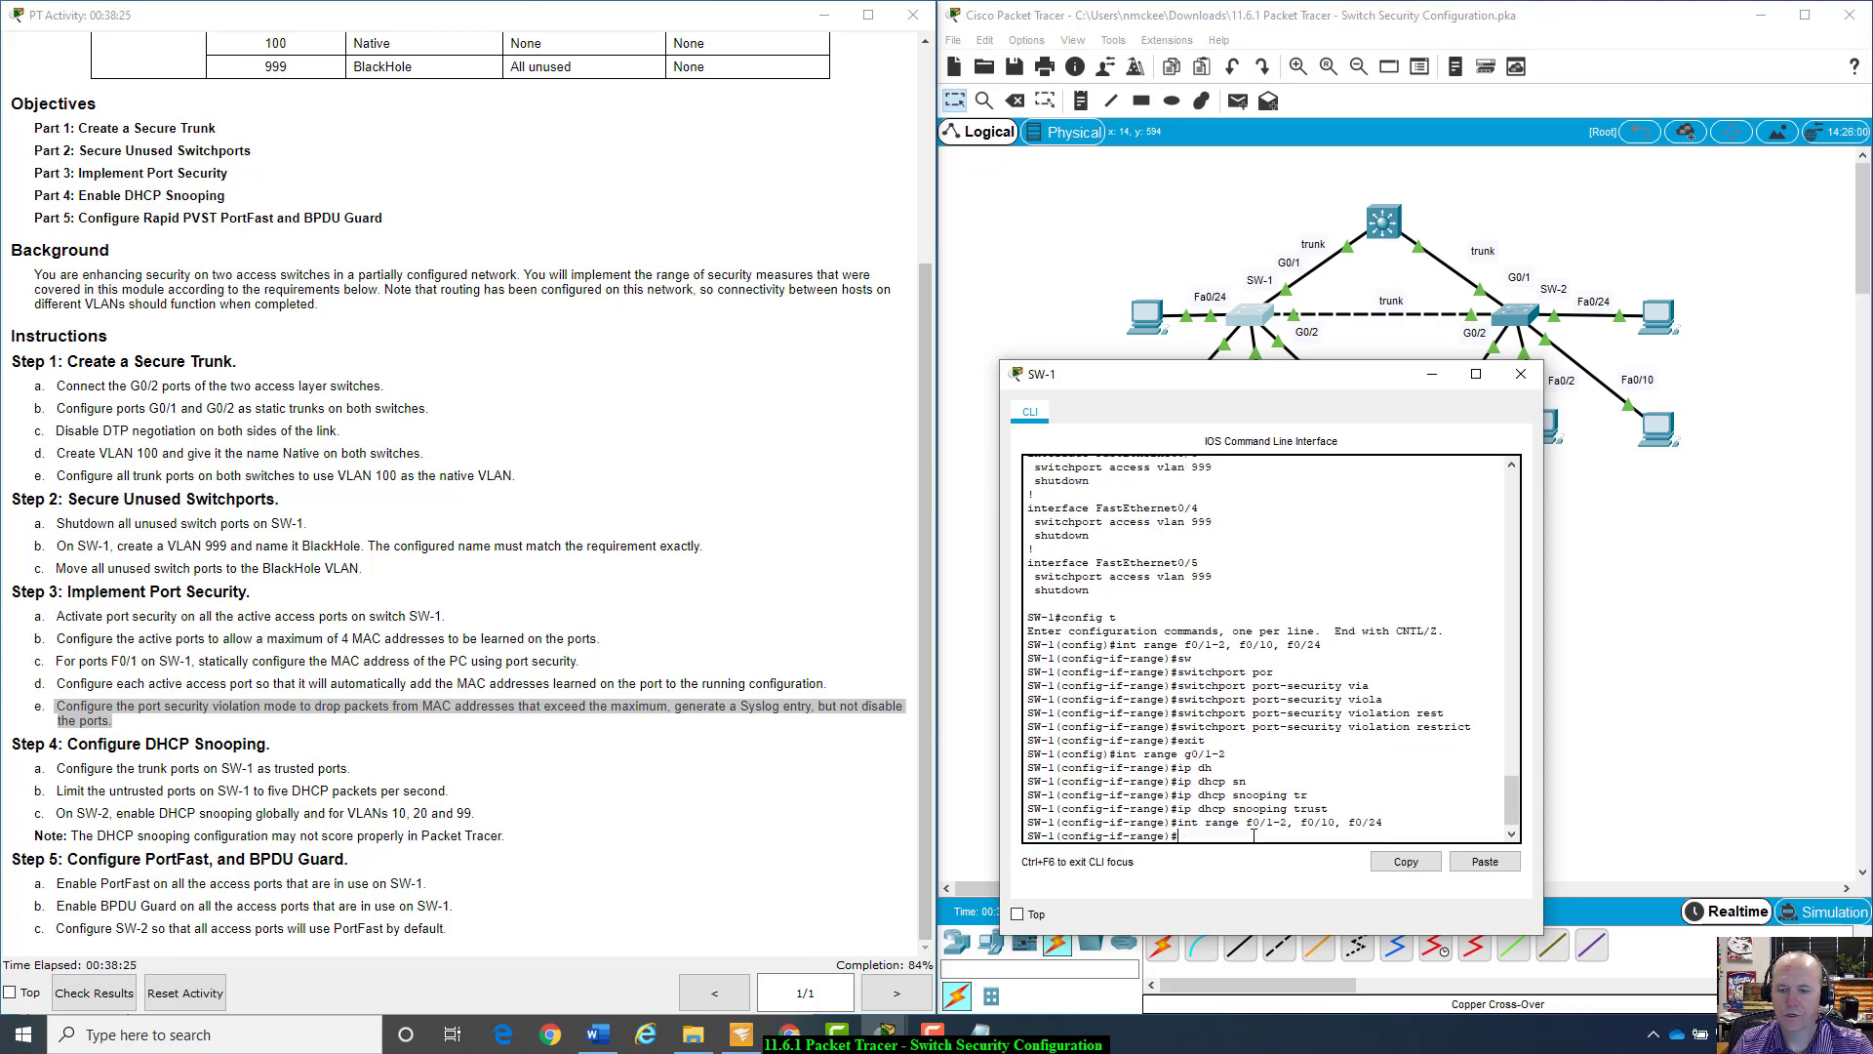
# Step: Limit the selected untrusted access ports on SW-1 to five DHCP packets per second with ip dhcp snooping limit rate 5
pyautogui.write('ip d')
pyautogui.press('Tab')
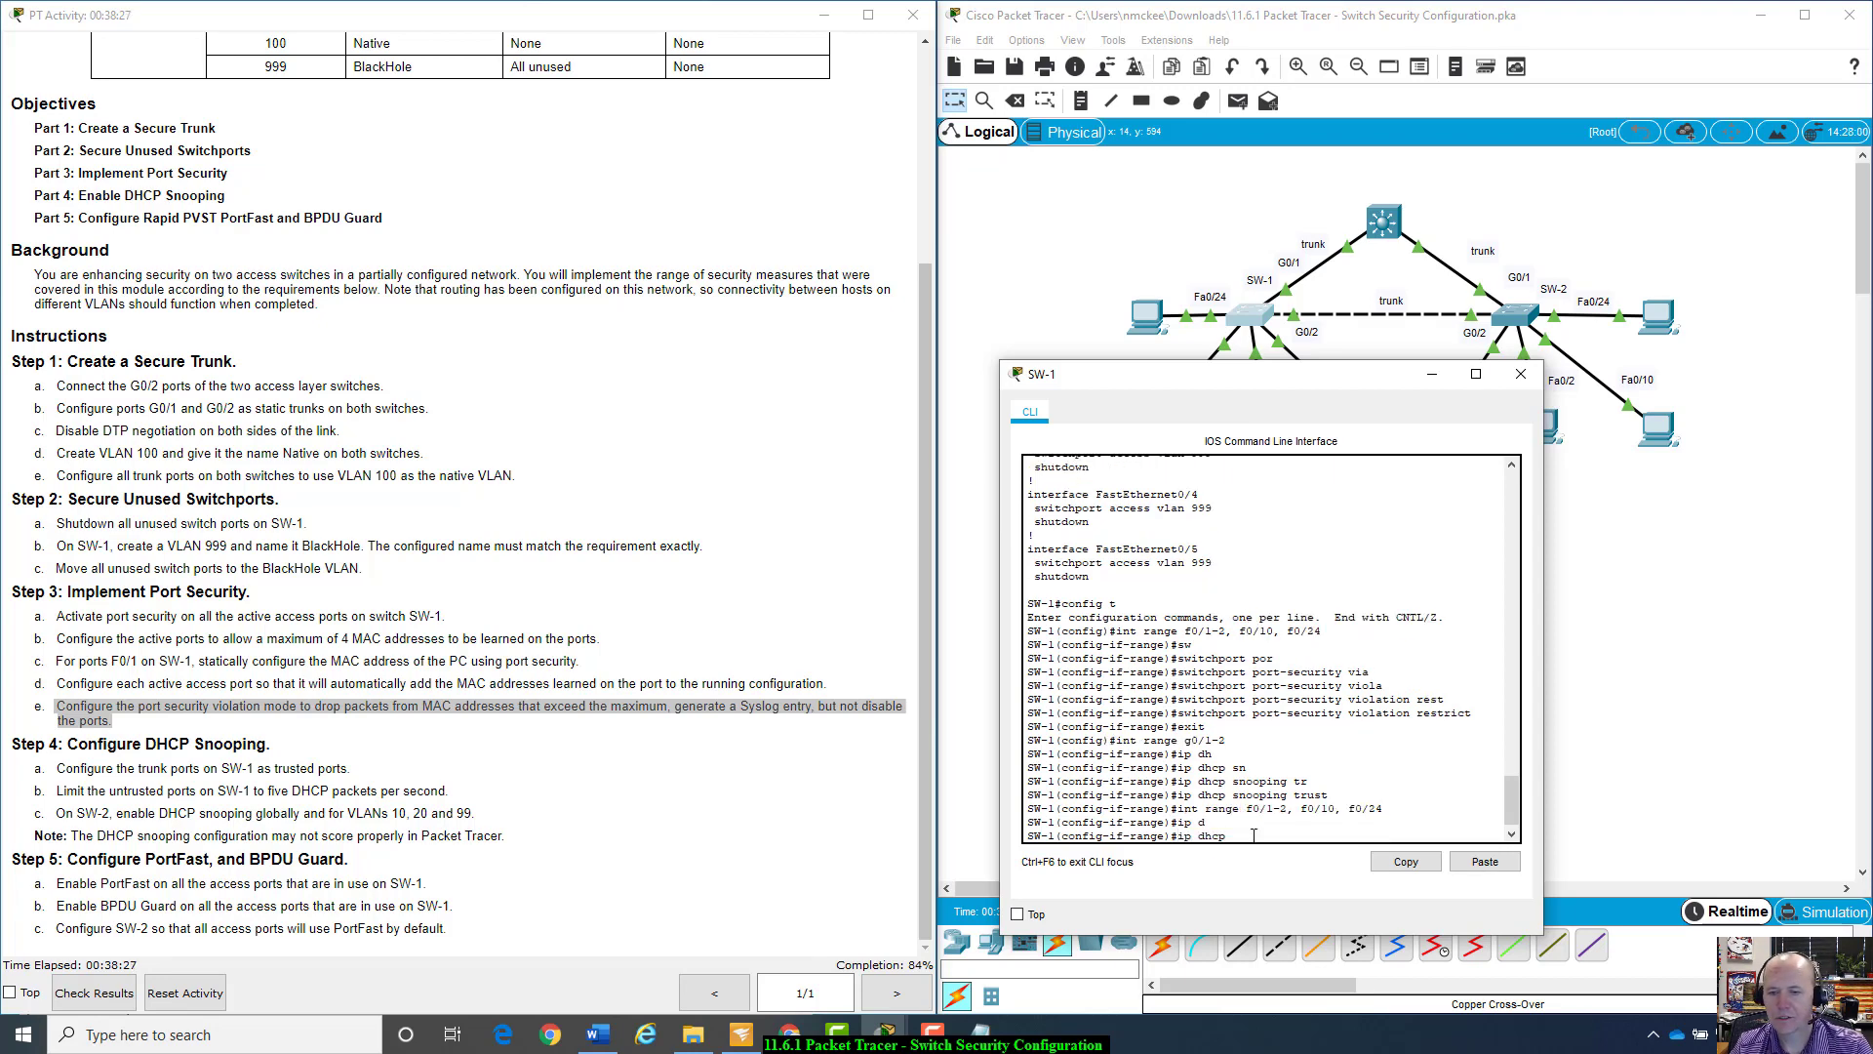
pyautogui.write('sn')
pyautogui.press('Tab')
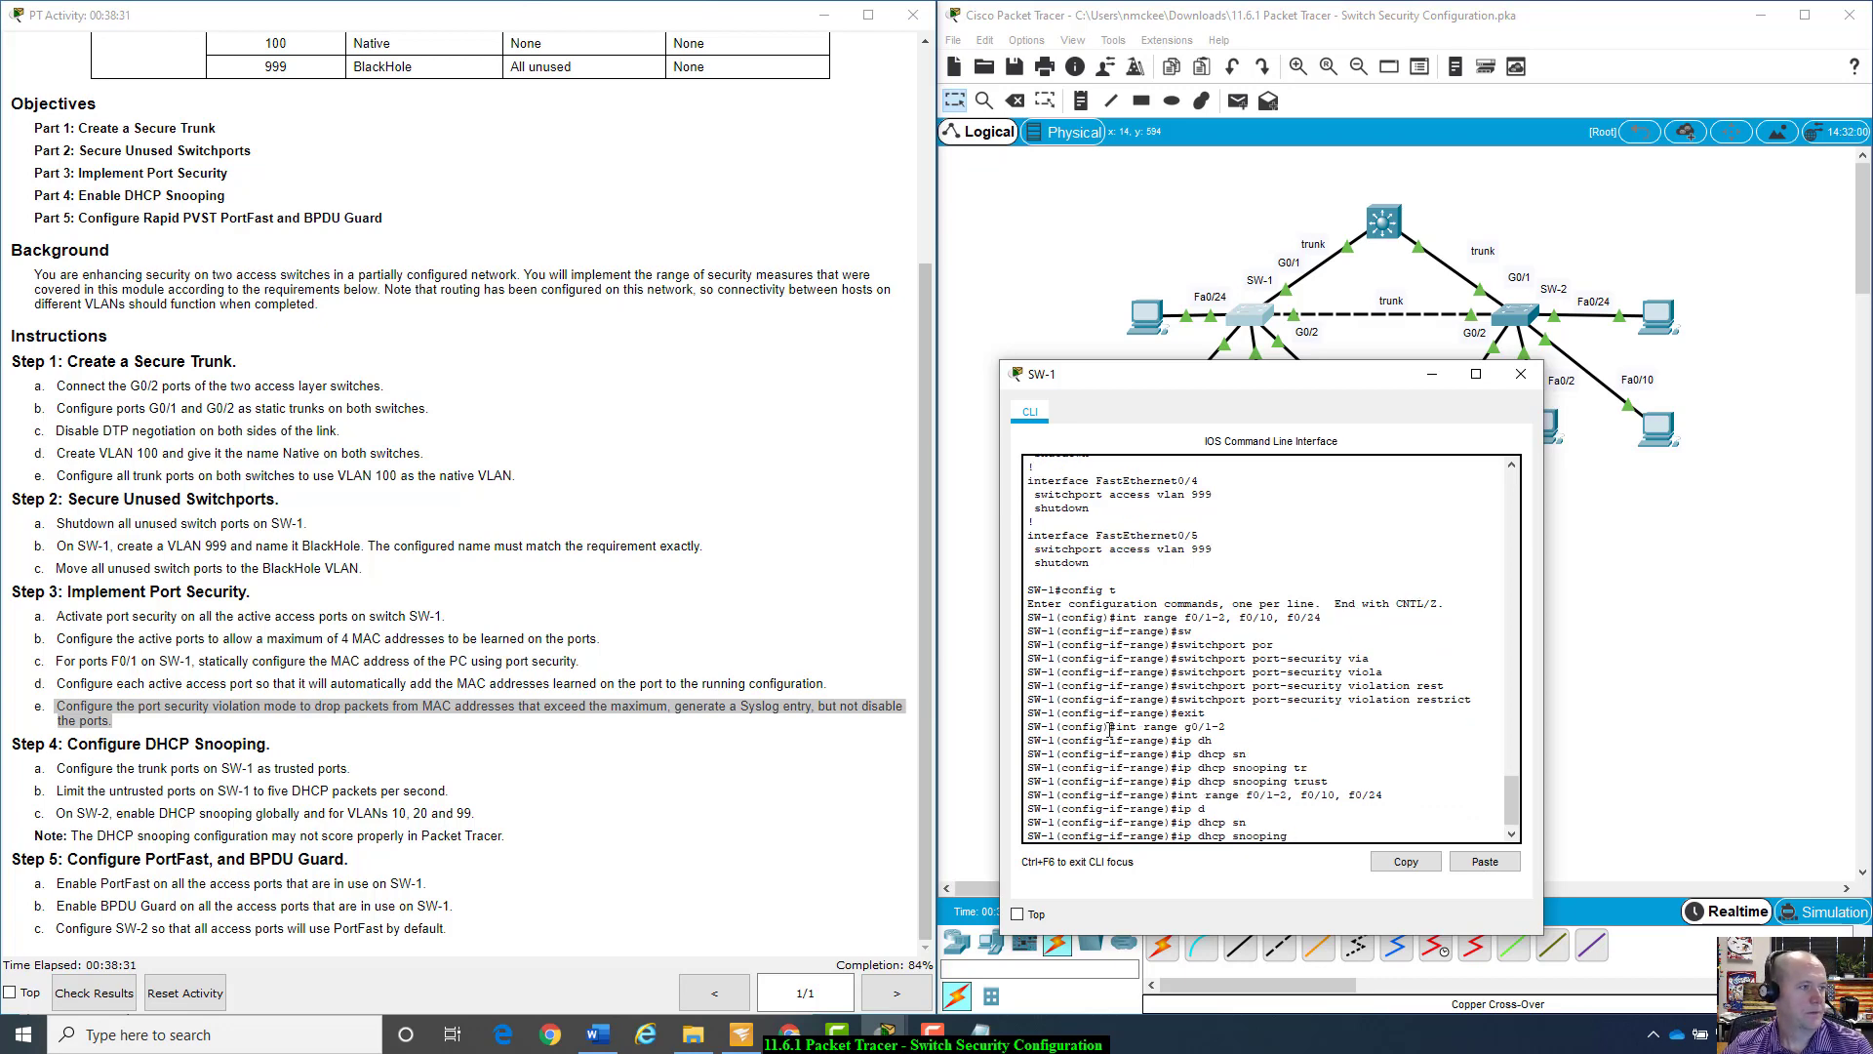
pyautogui.write('li')
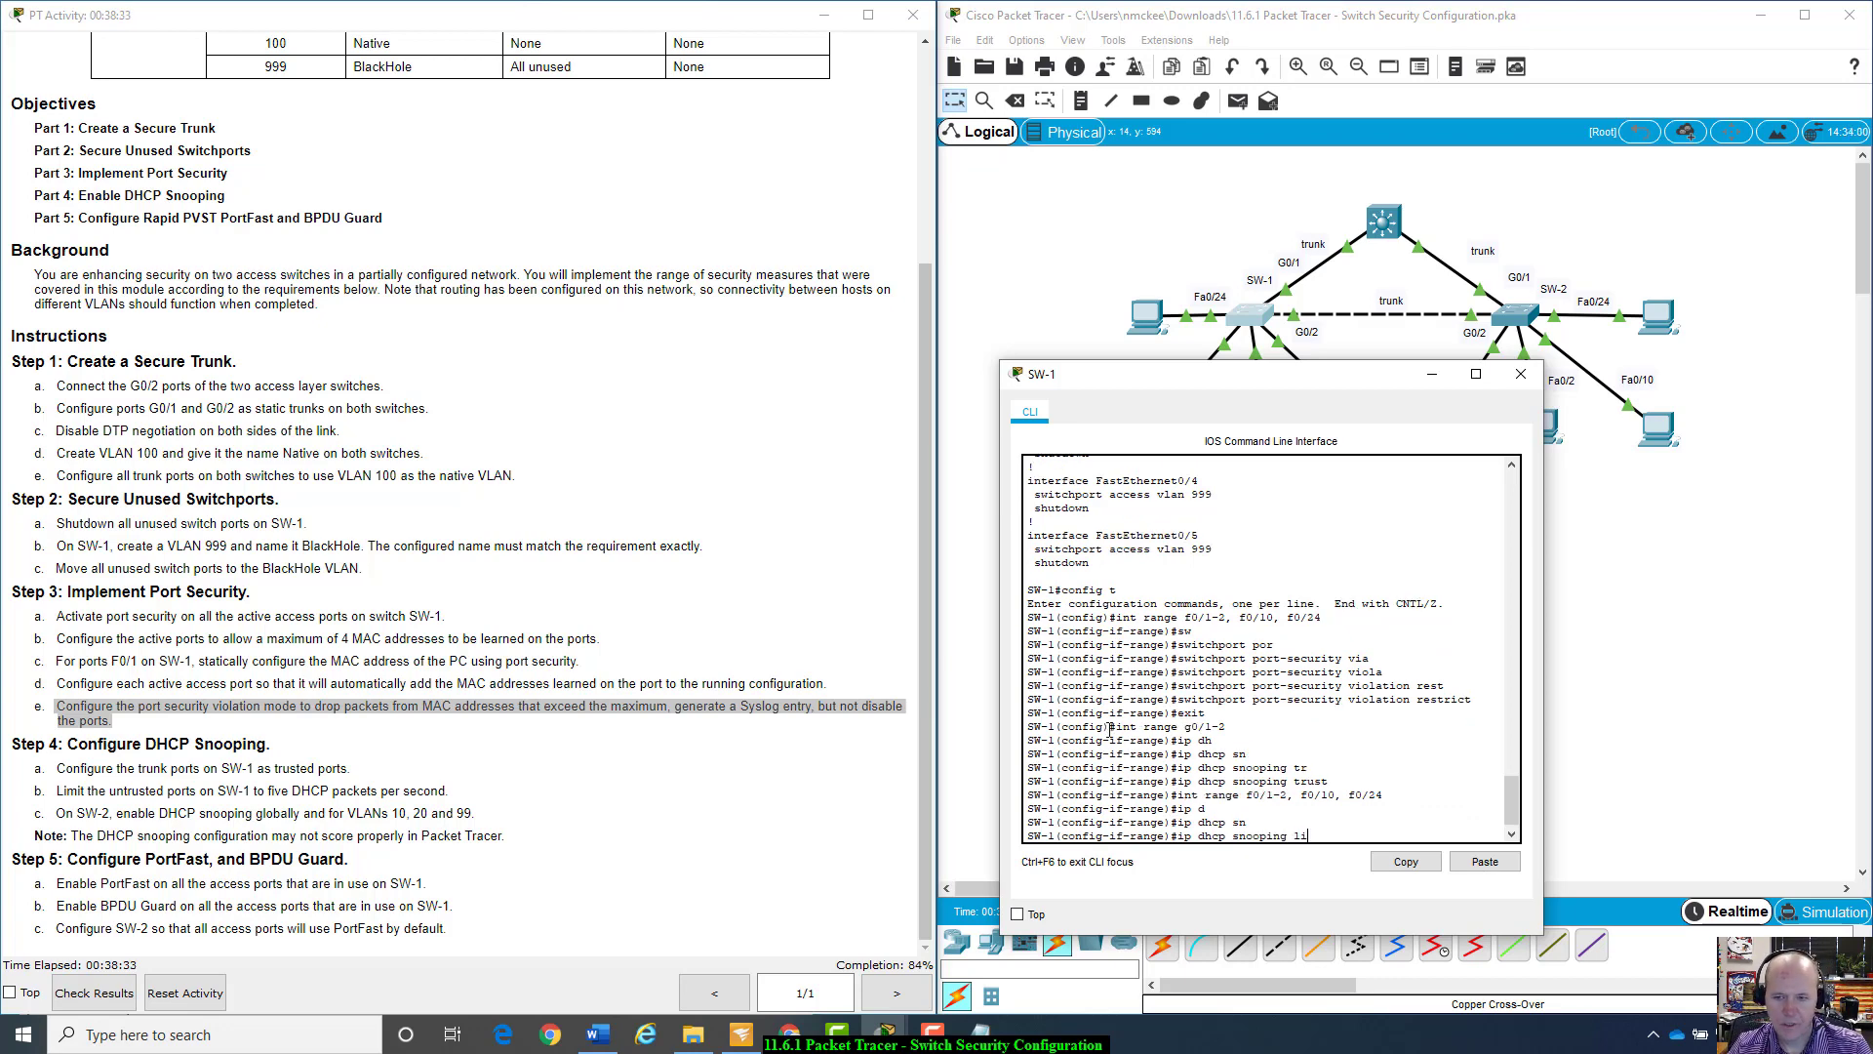
pyautogui.press('Tab')
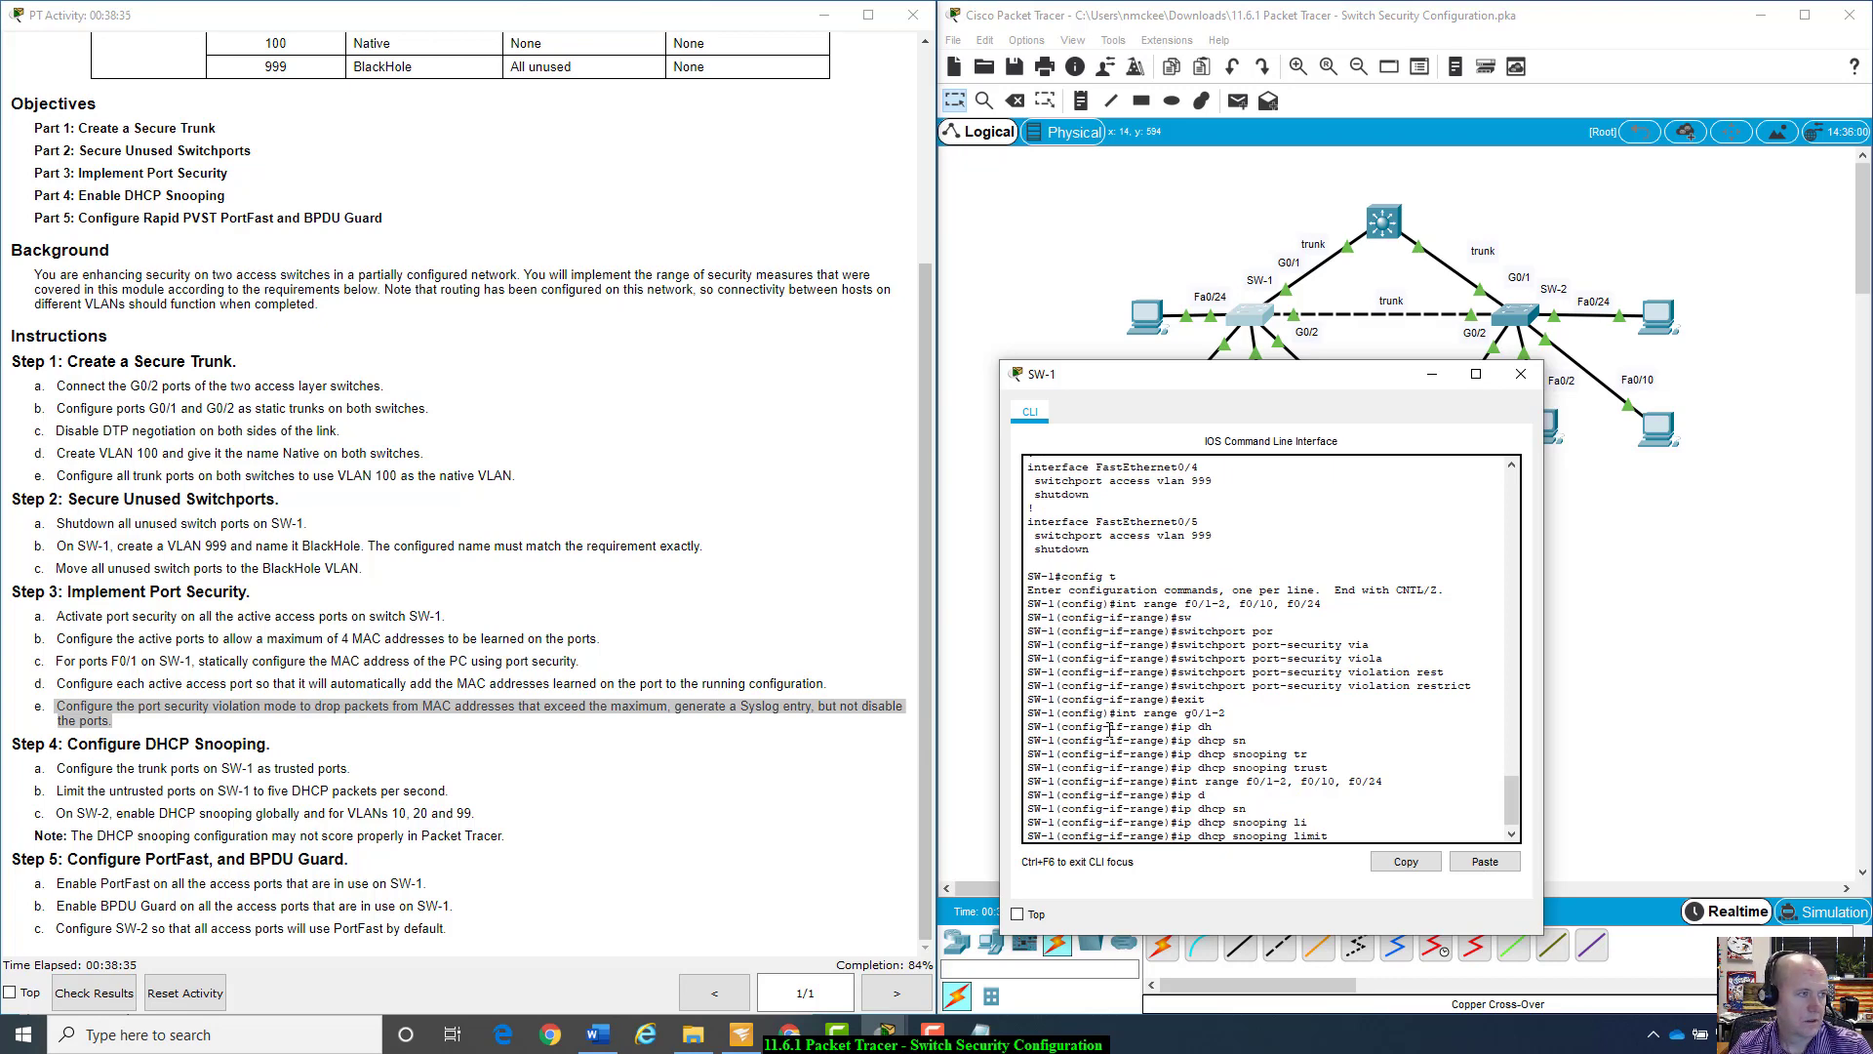
pyautogui.write('rate')
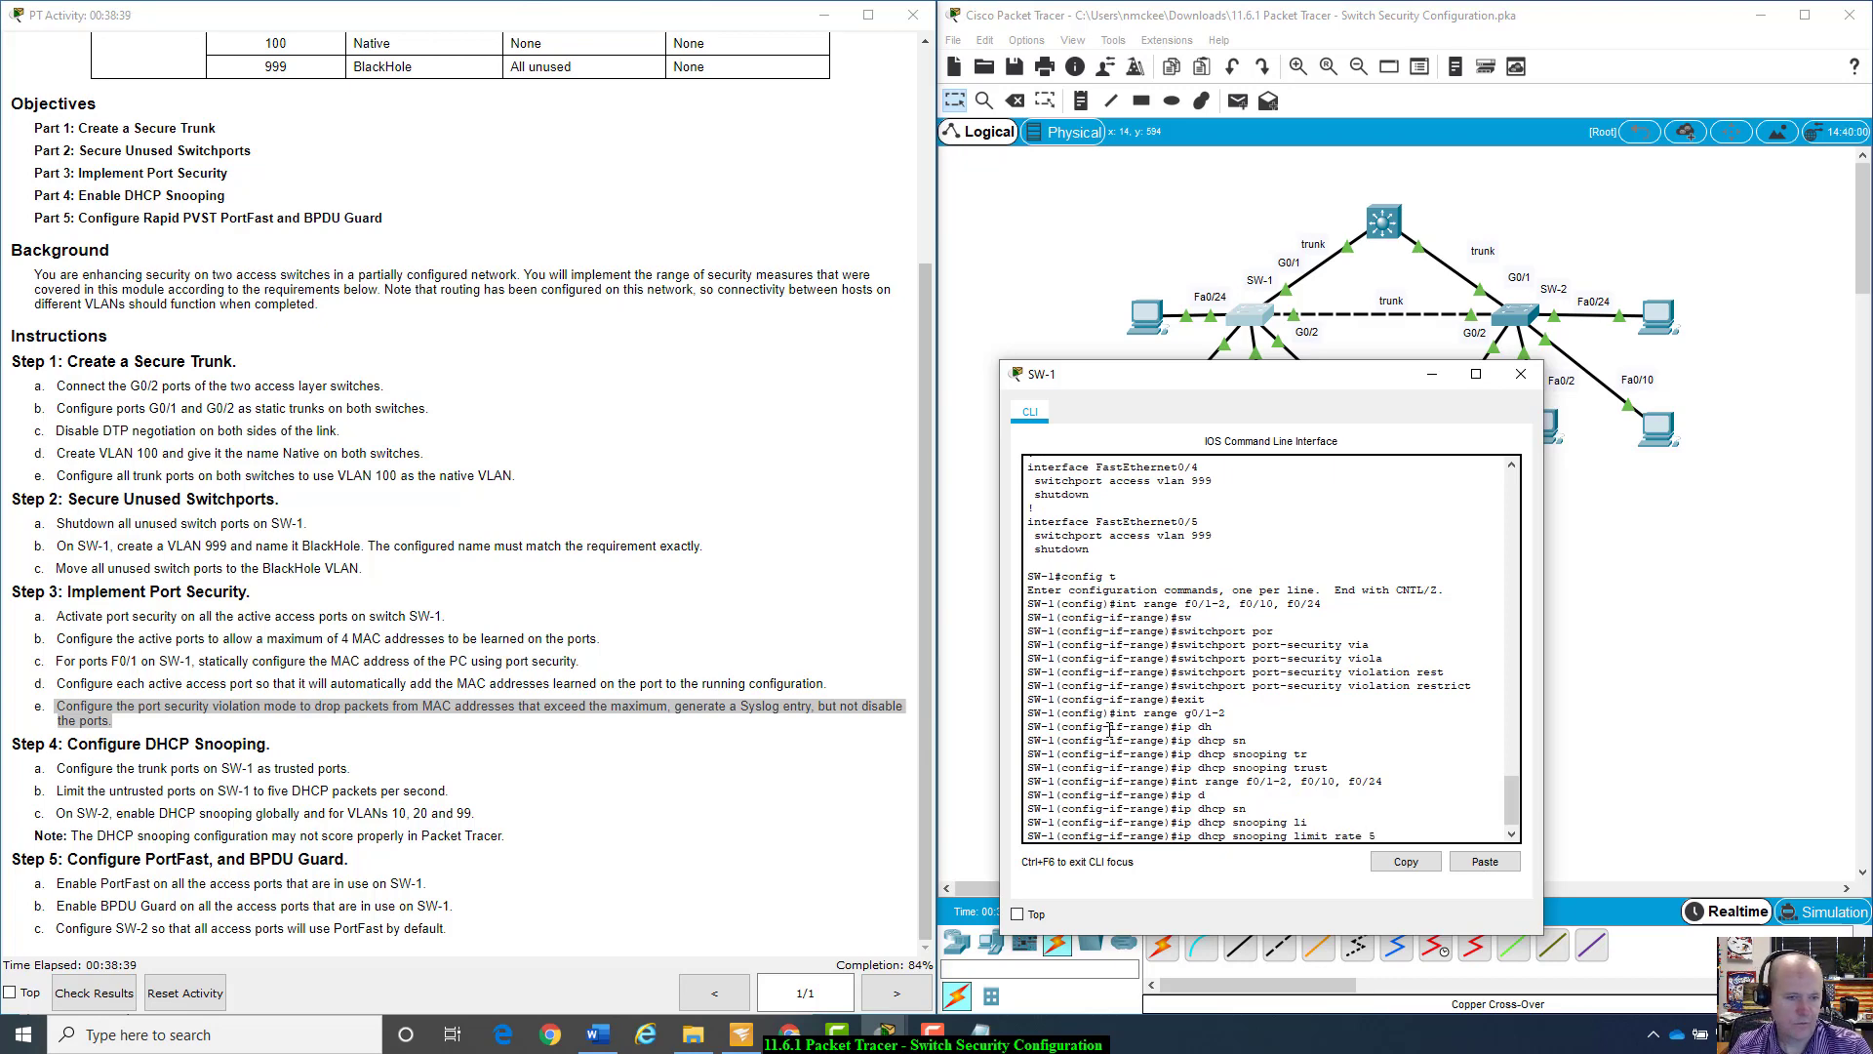
pyautogui.write(' 5')
pyautogui.press('Return')
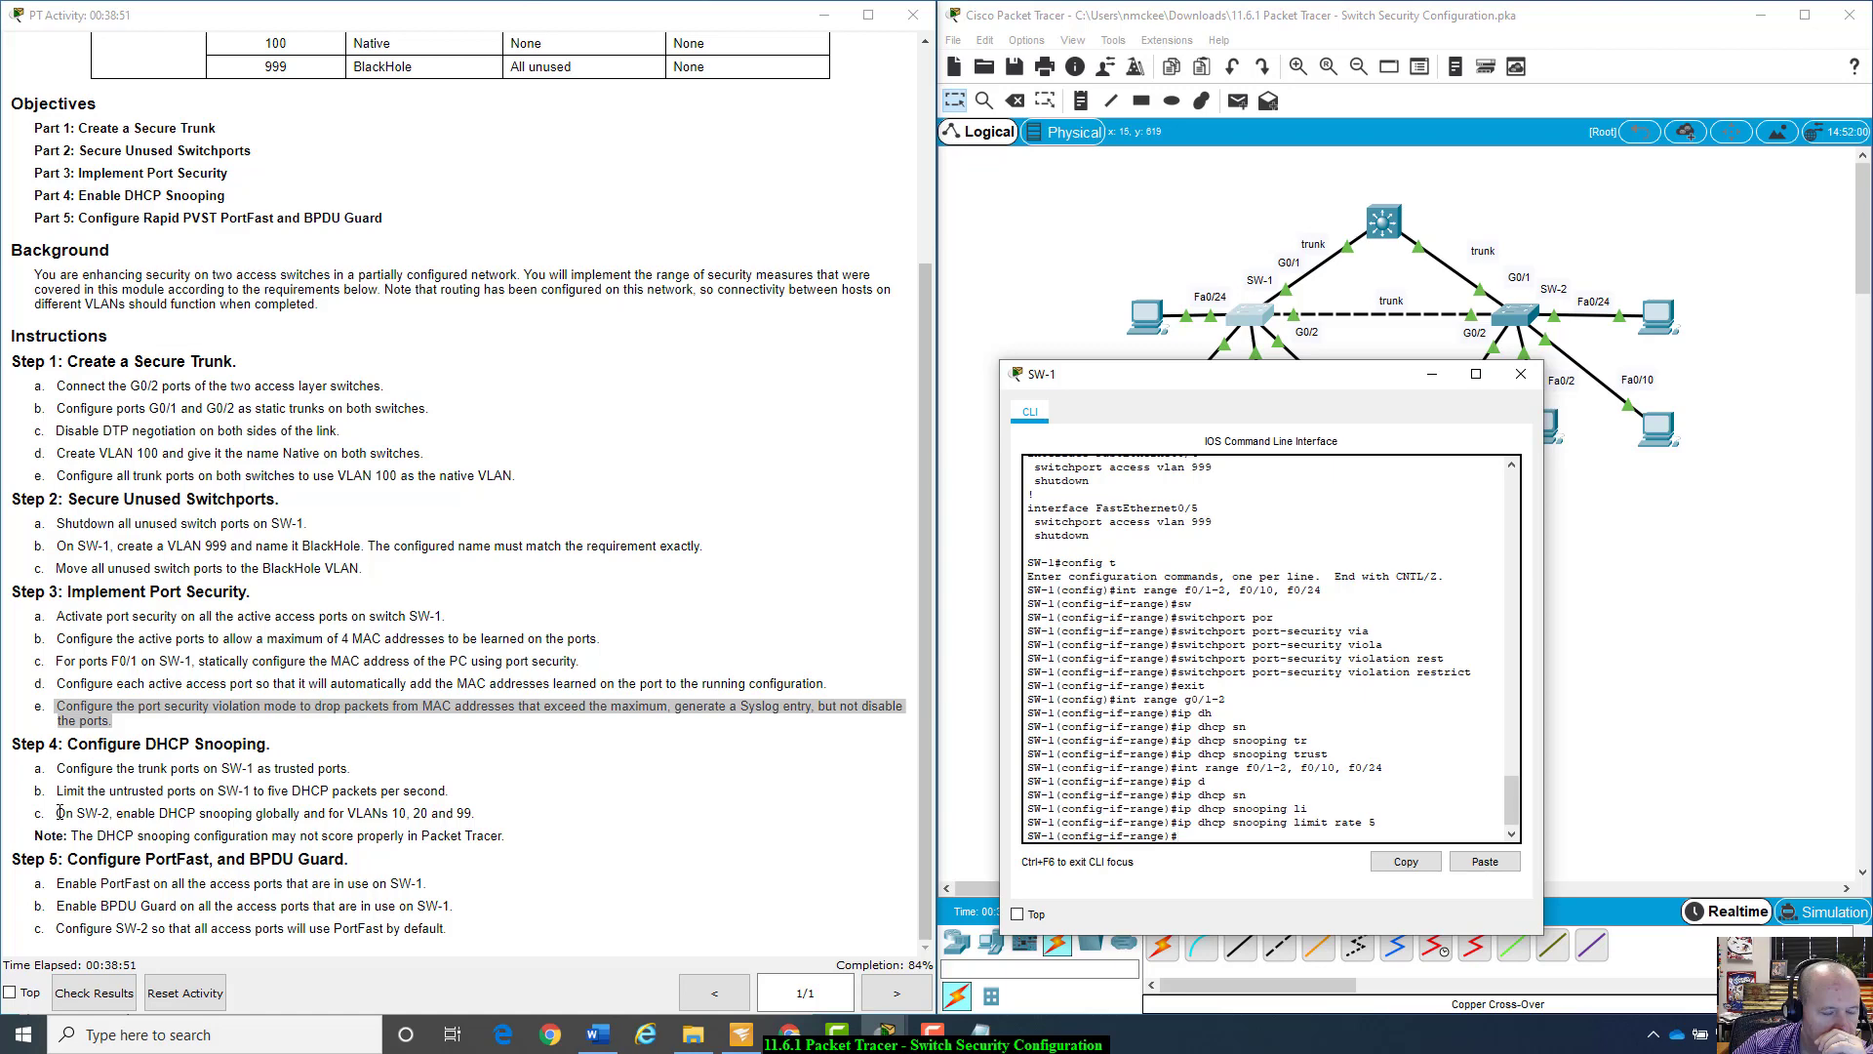
# Step: Review instruction 4c and its note, and enter global configuration mode on SW-2 with enable and config t
pyautogui.moveTo(60, 813); pyautogui.dragTo(477, 820)
pyautogui.click(479, 819)
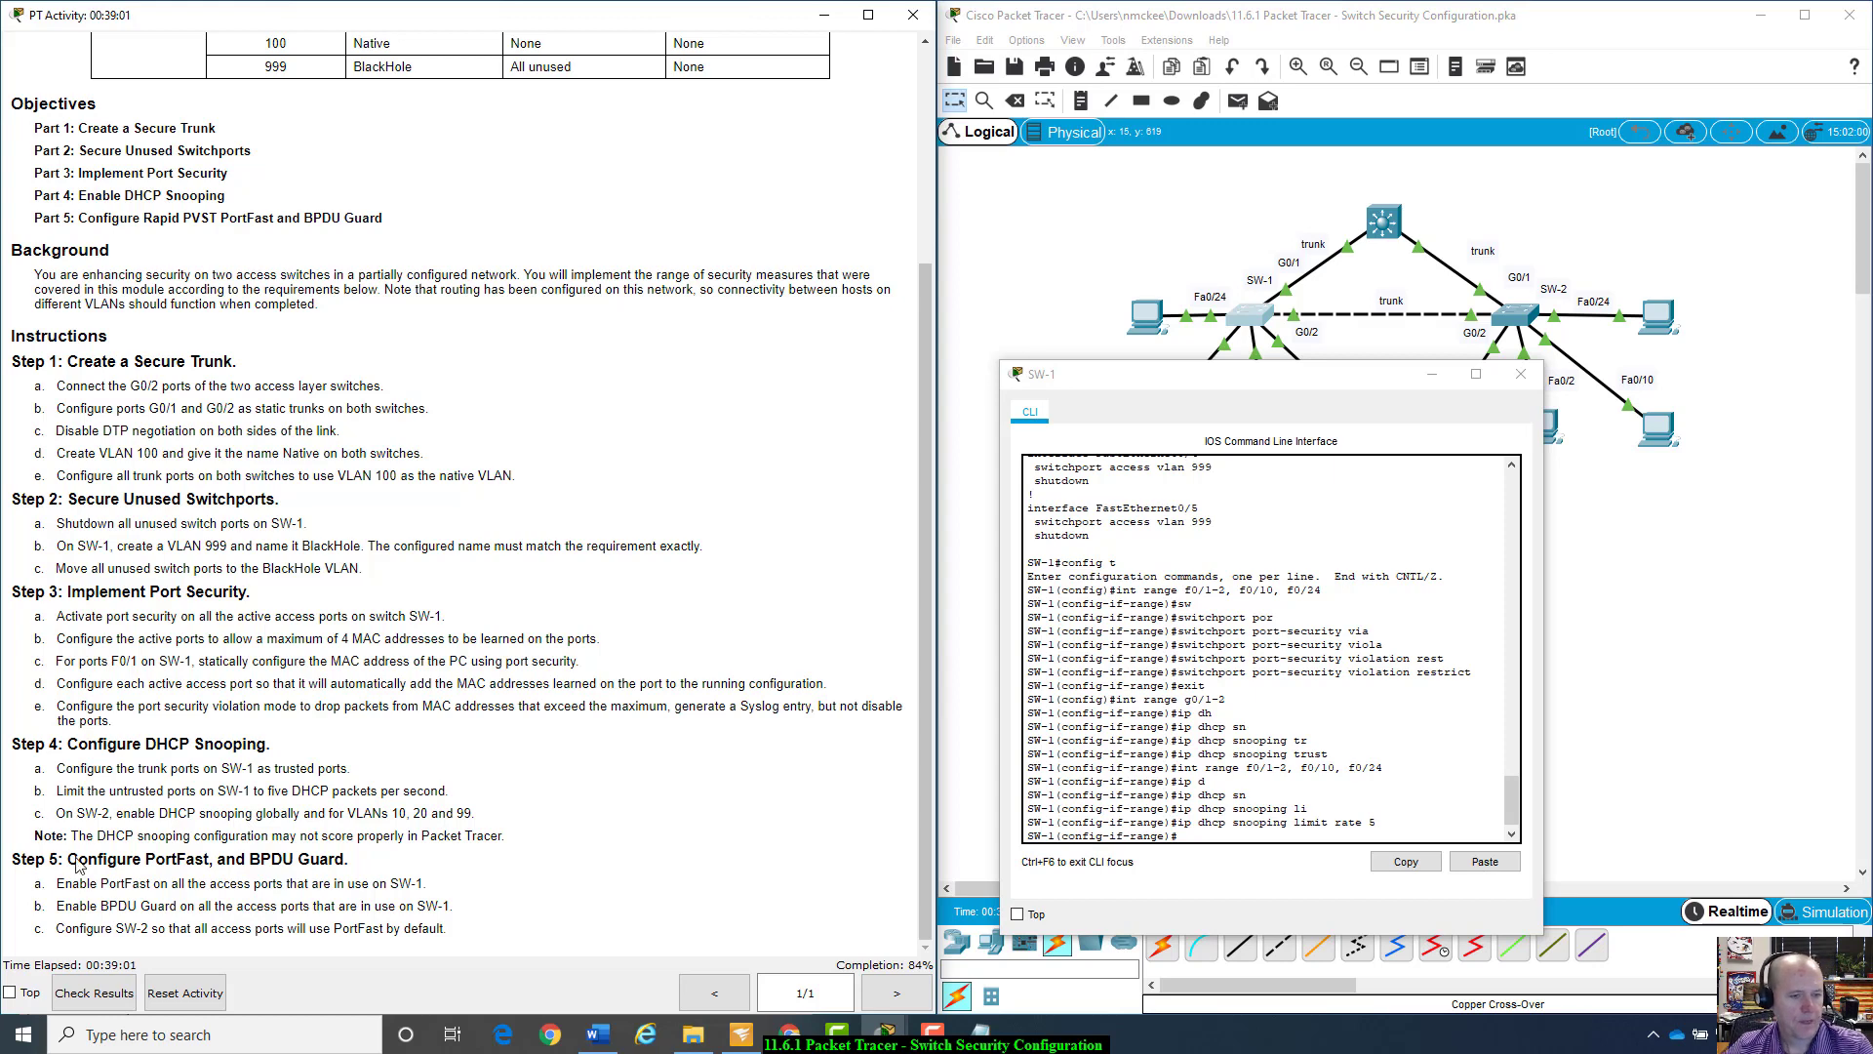
pyautogui.moveTo(72, 836); pyautogui.dragTo(517, 837)
pyautogui.click(522, 839)
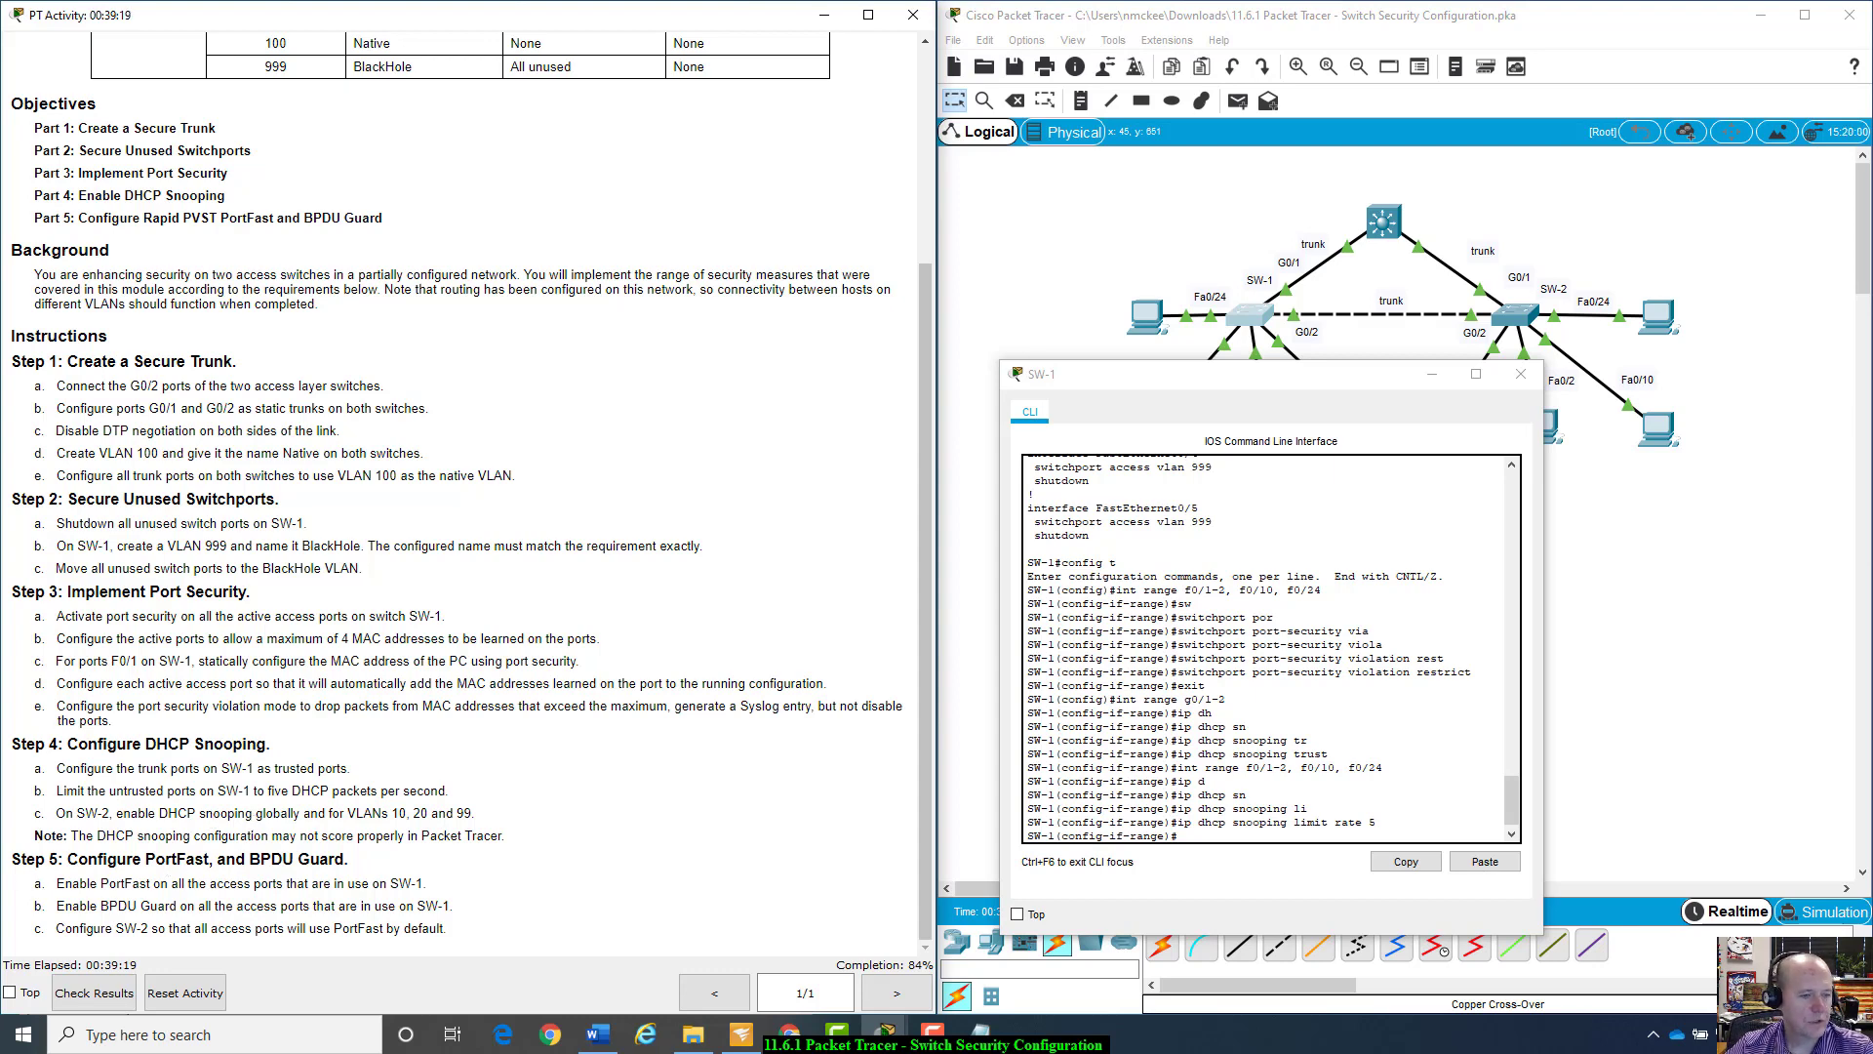
pyautogui.click(1510, 328)
pyautogui.press('Return')
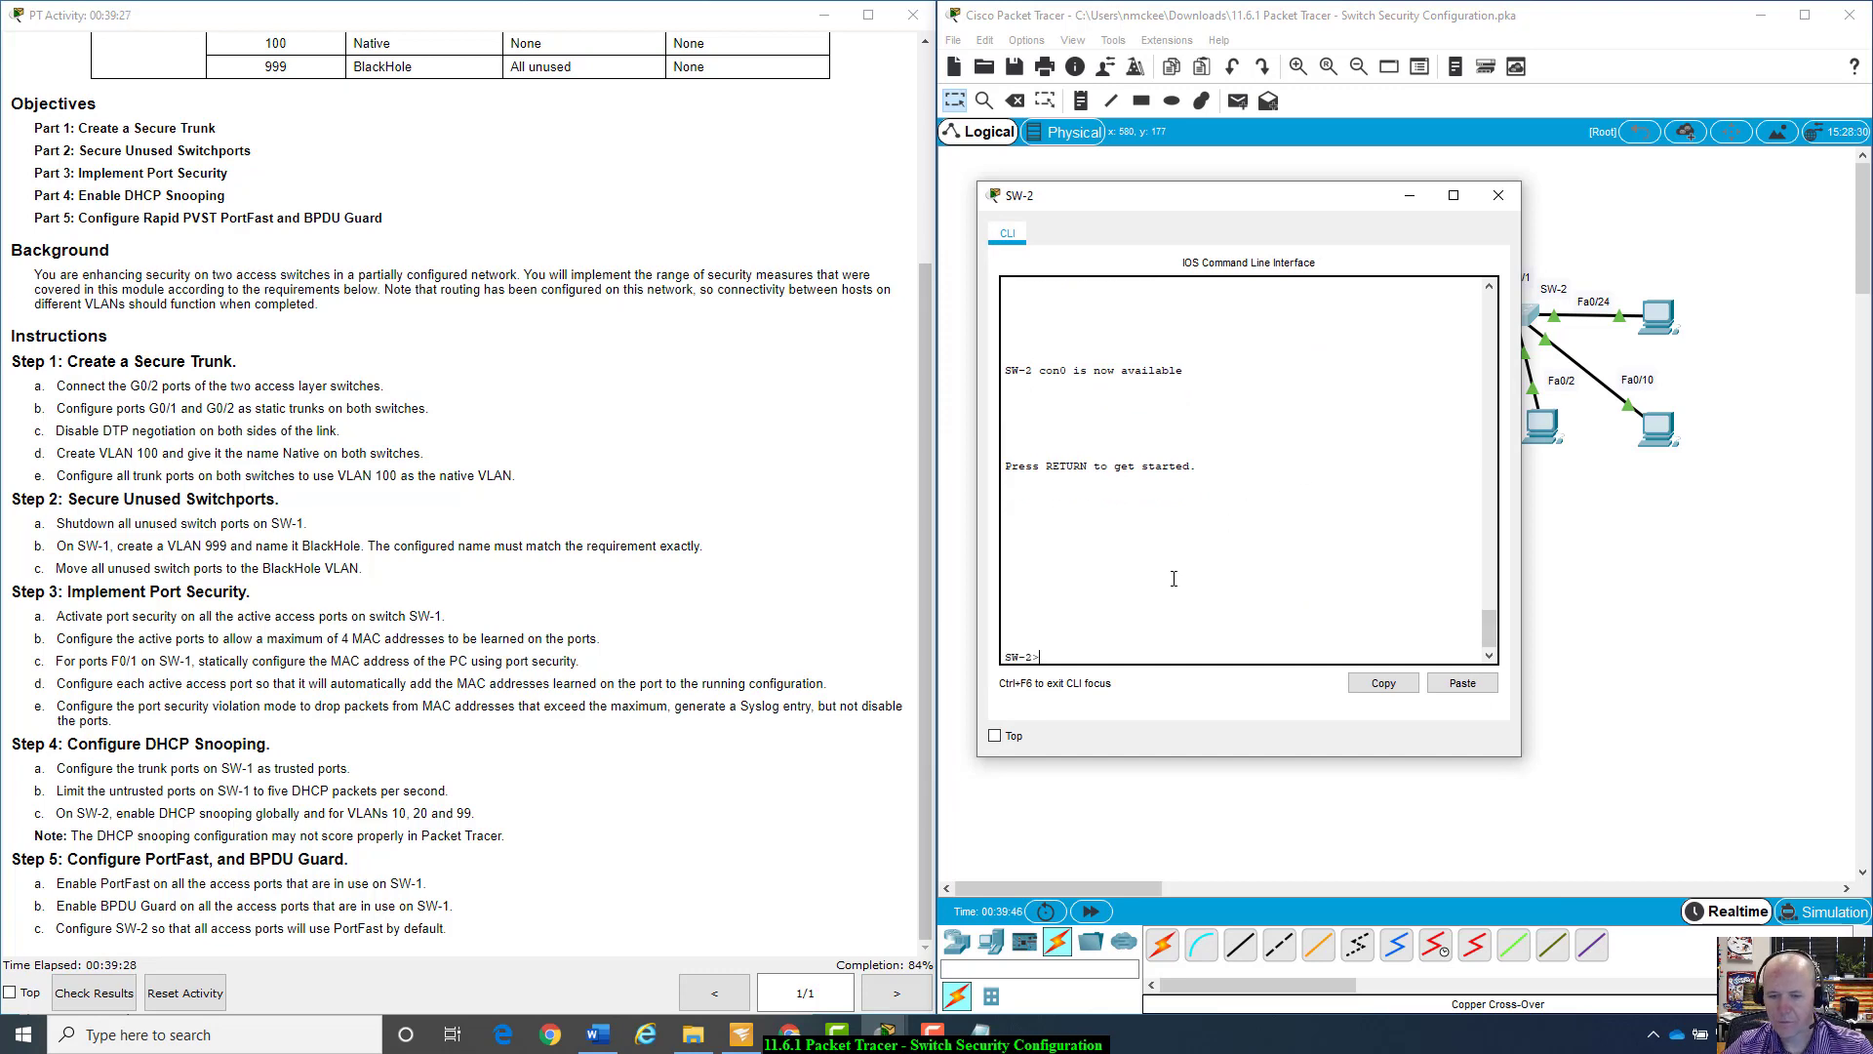
pyautogui.write('enable')
pyautogui.press('Return')
pyautogui.write('confi')
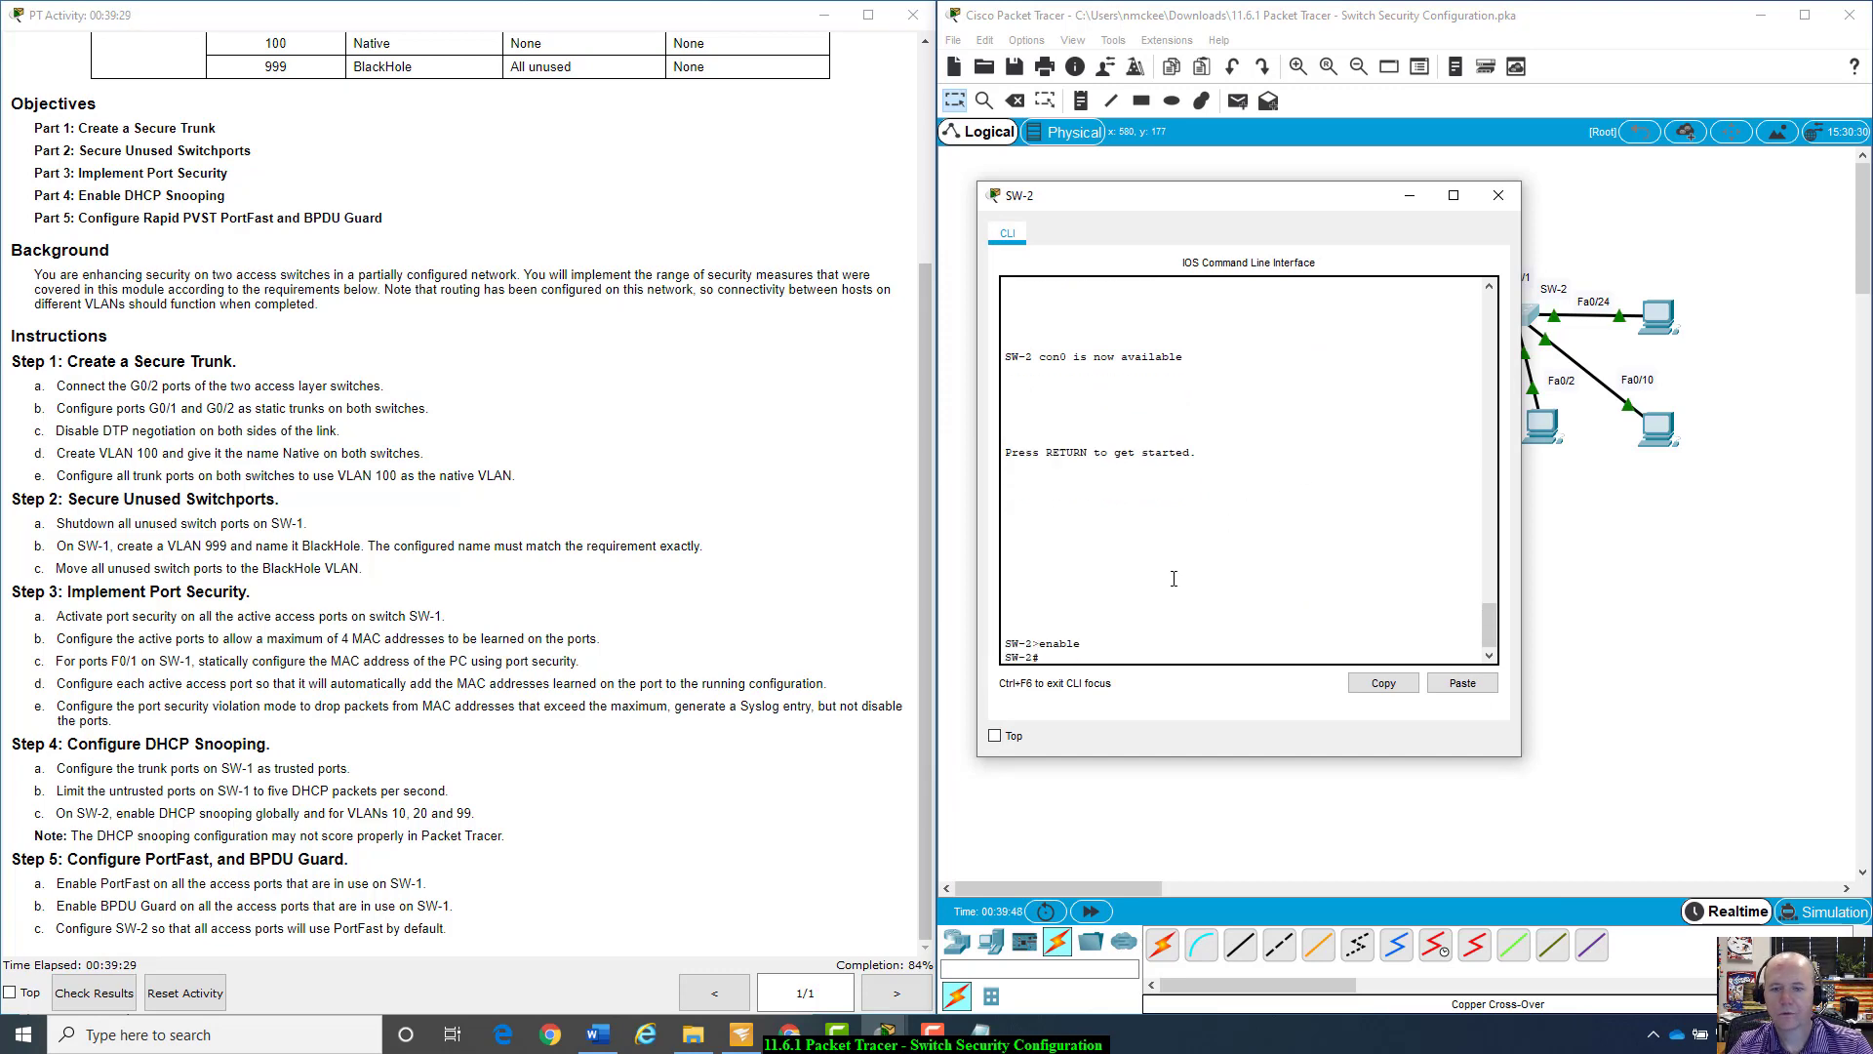
pyautogui.write('g t')
pyautogui.press('Return')
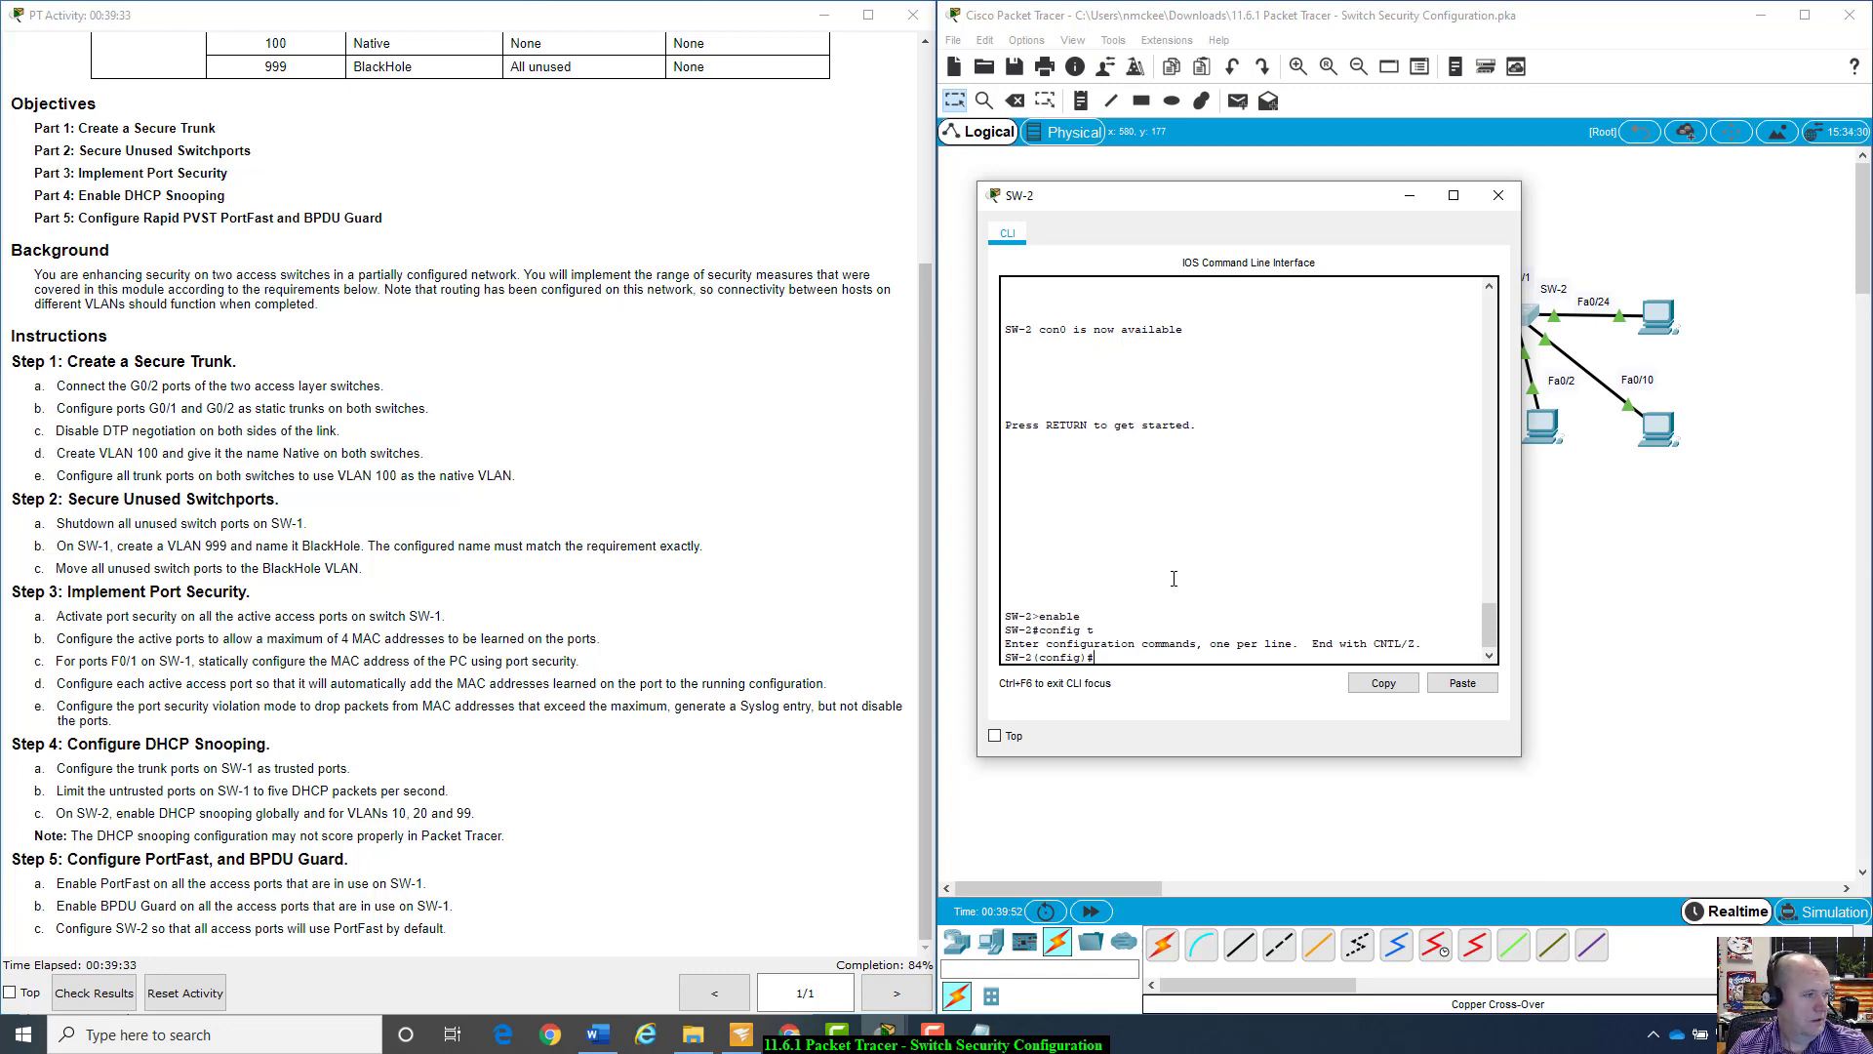
# Step: Enable DHCP snooping globally on SW-2 with ip dhcp snooping
pyautogui.write('ip dh')
pyautogui.press('Tab')
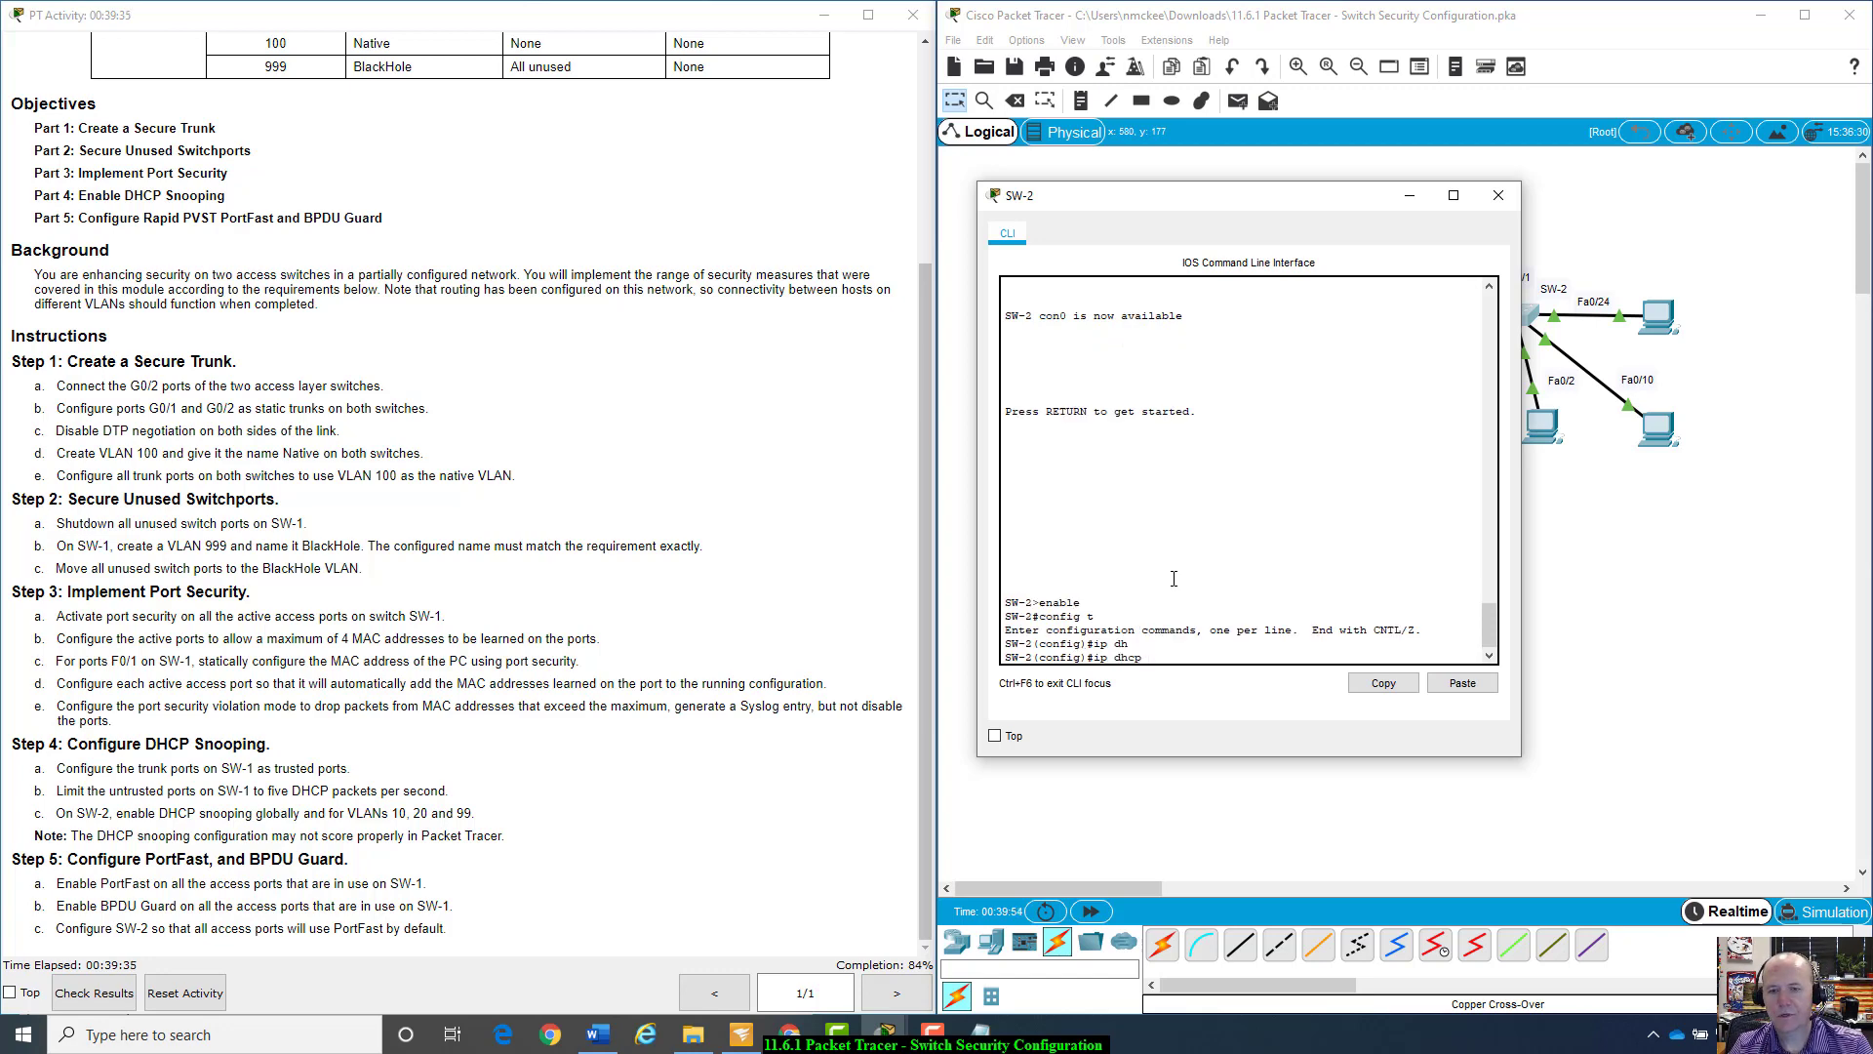
pyautogui.write('sn')
pyautogui.press('Tab')
pyautogui.press('Return')
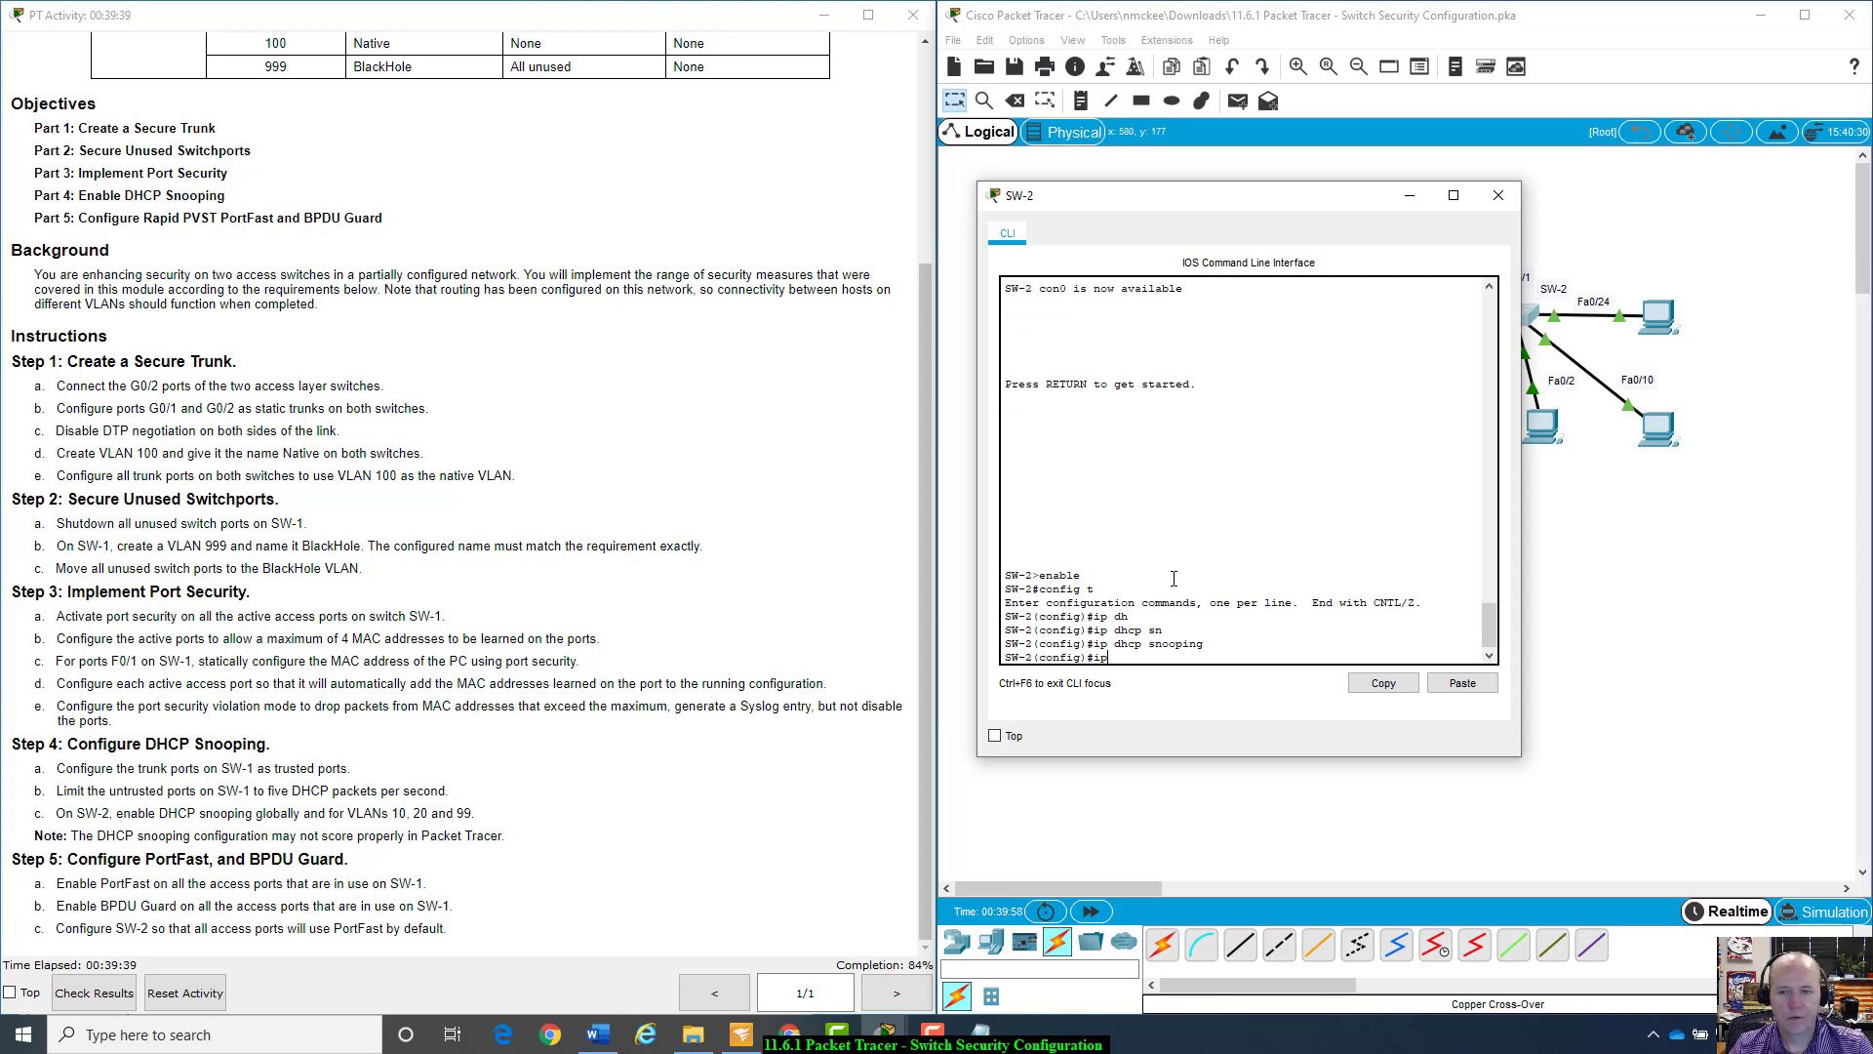
# Step: Enable DHCP snooping on SW-2 for VLANs 10, 20 and 99 with ip dhcp snooping vlan 10,20,99
pyautogui.write('ip d')
pyautogui.press('Tab')
pyautogui.write('dh')
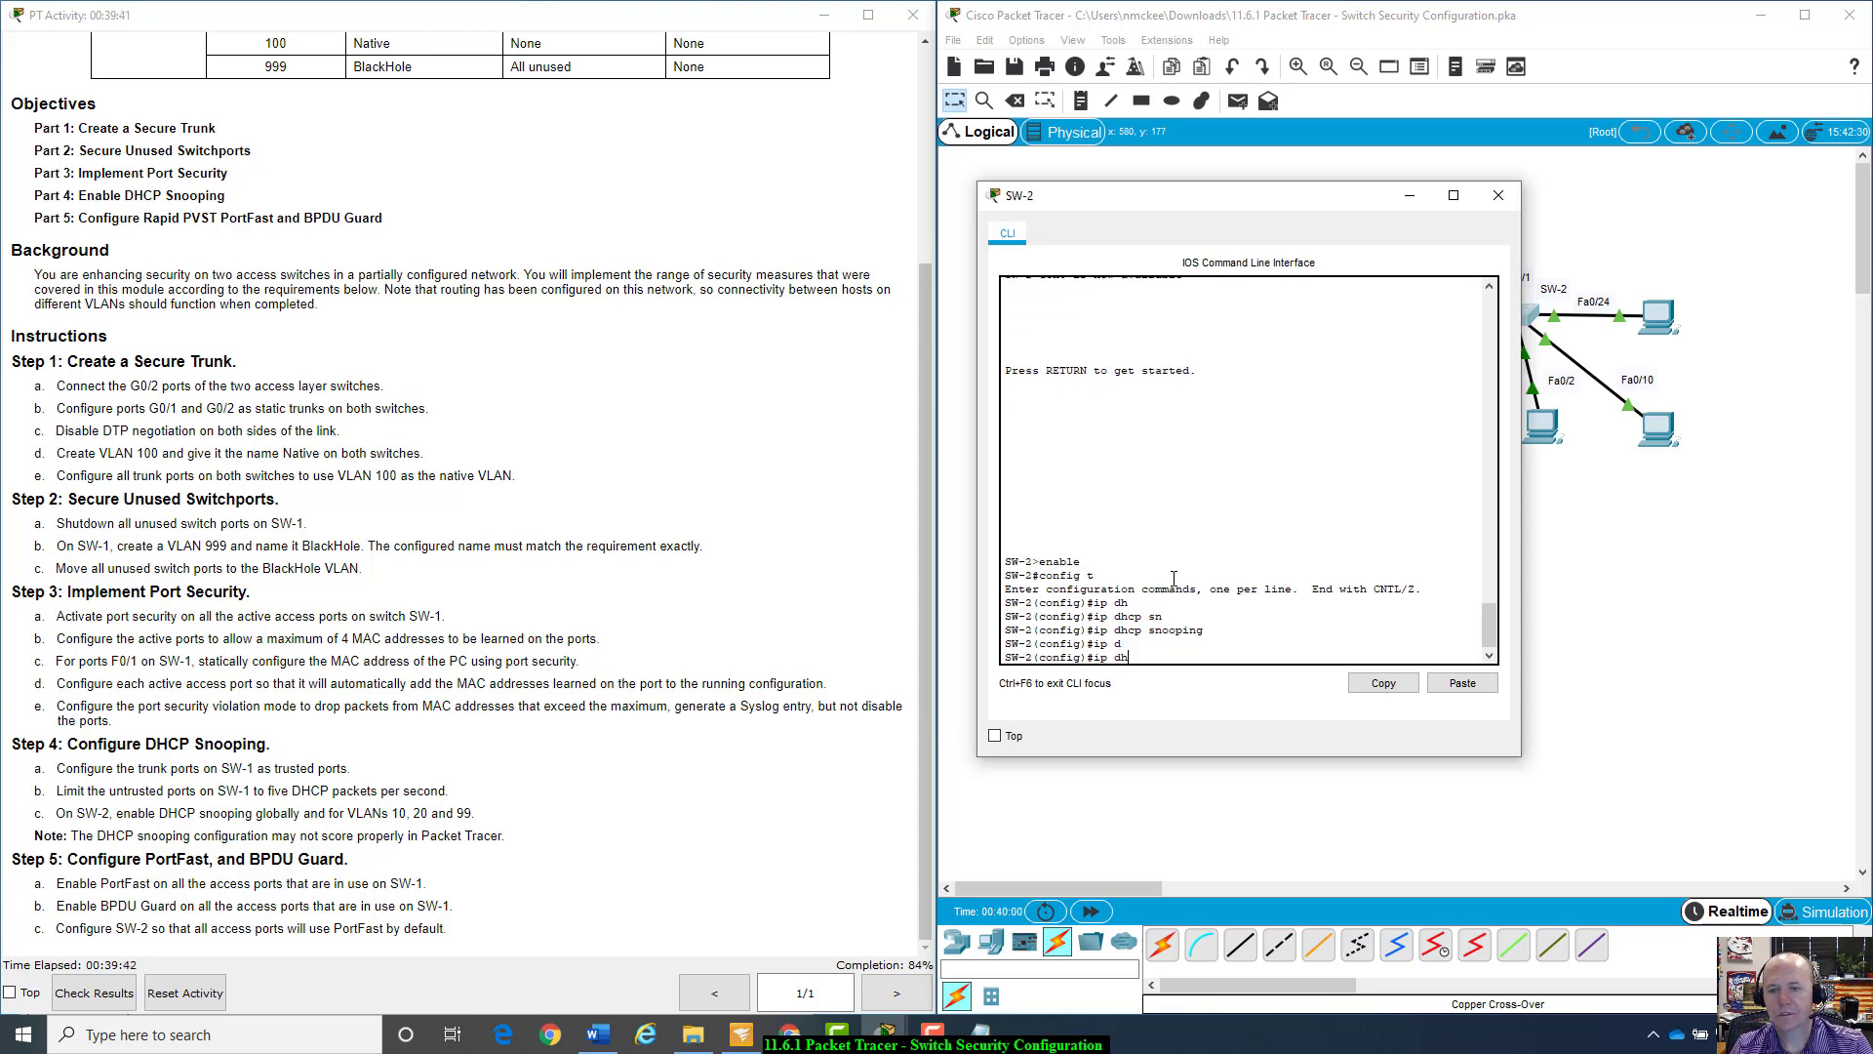
pyautogui.press('Tab')
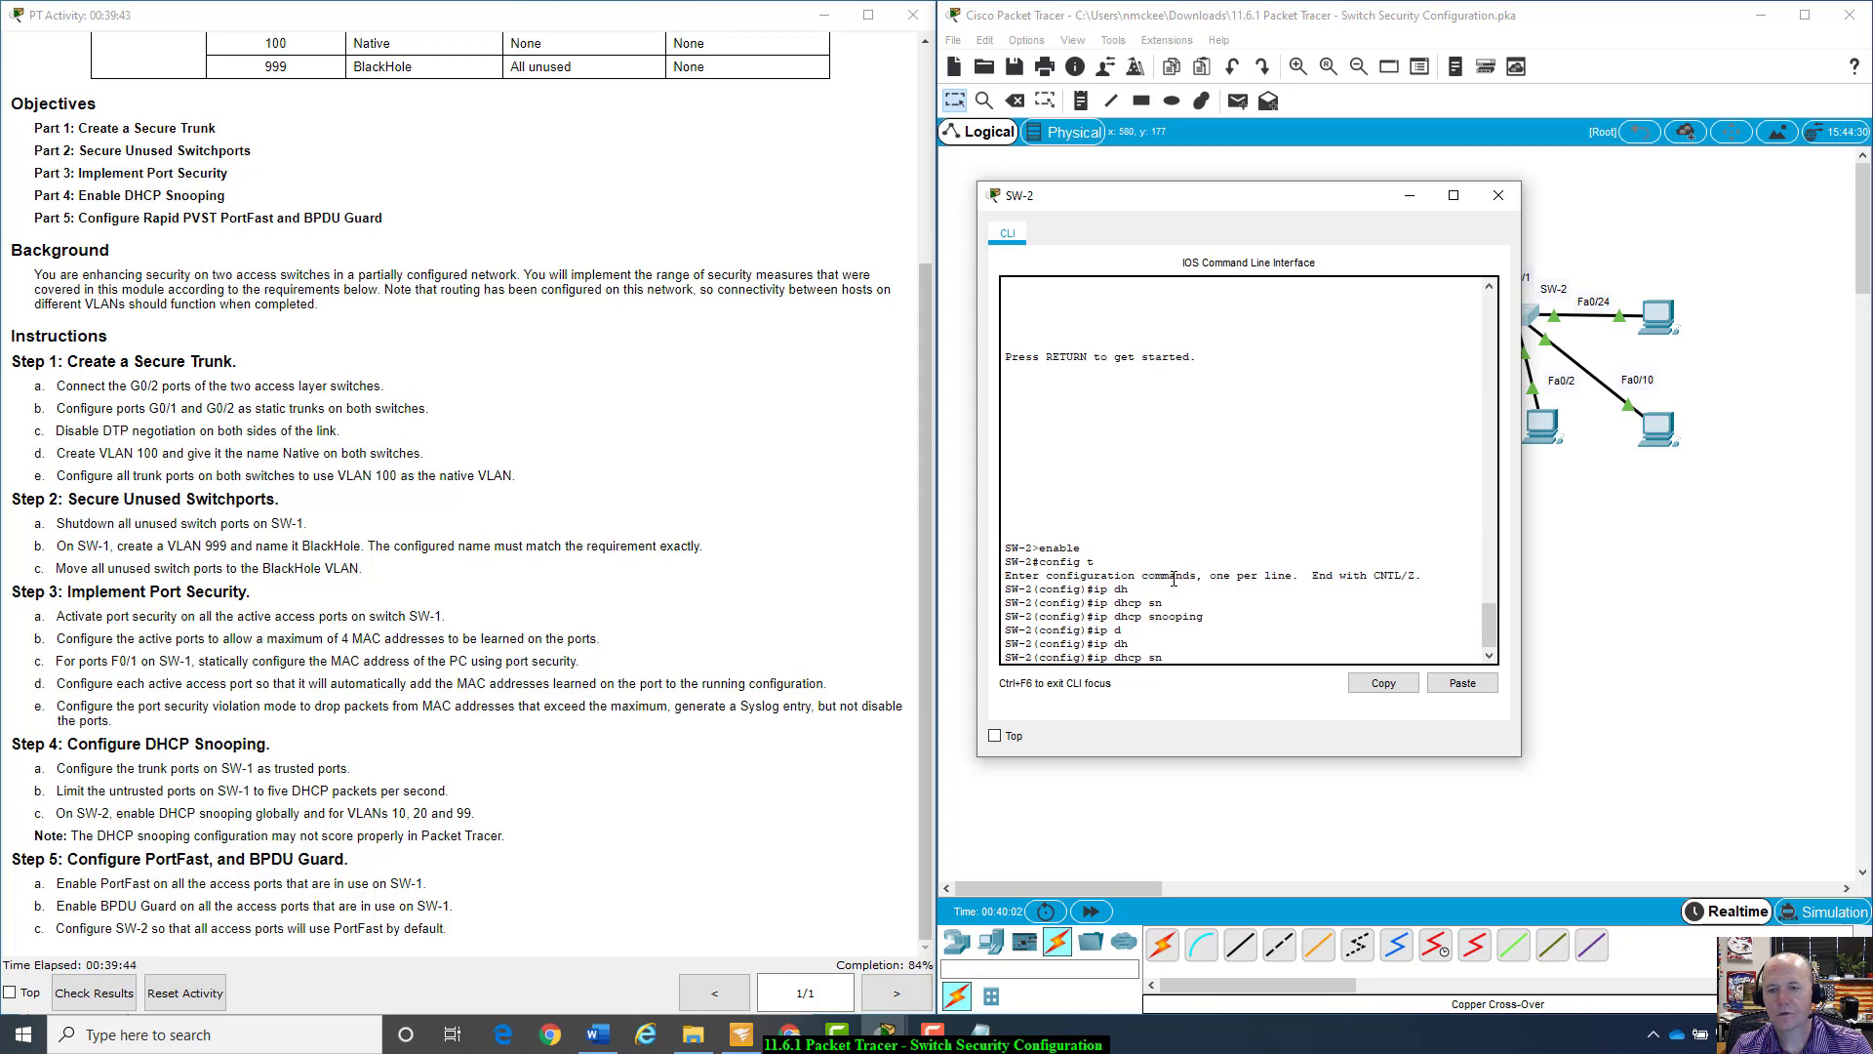
pyautogui.write('sn')
pyautogui.press('Tab')
pyautogui.write('vlan')
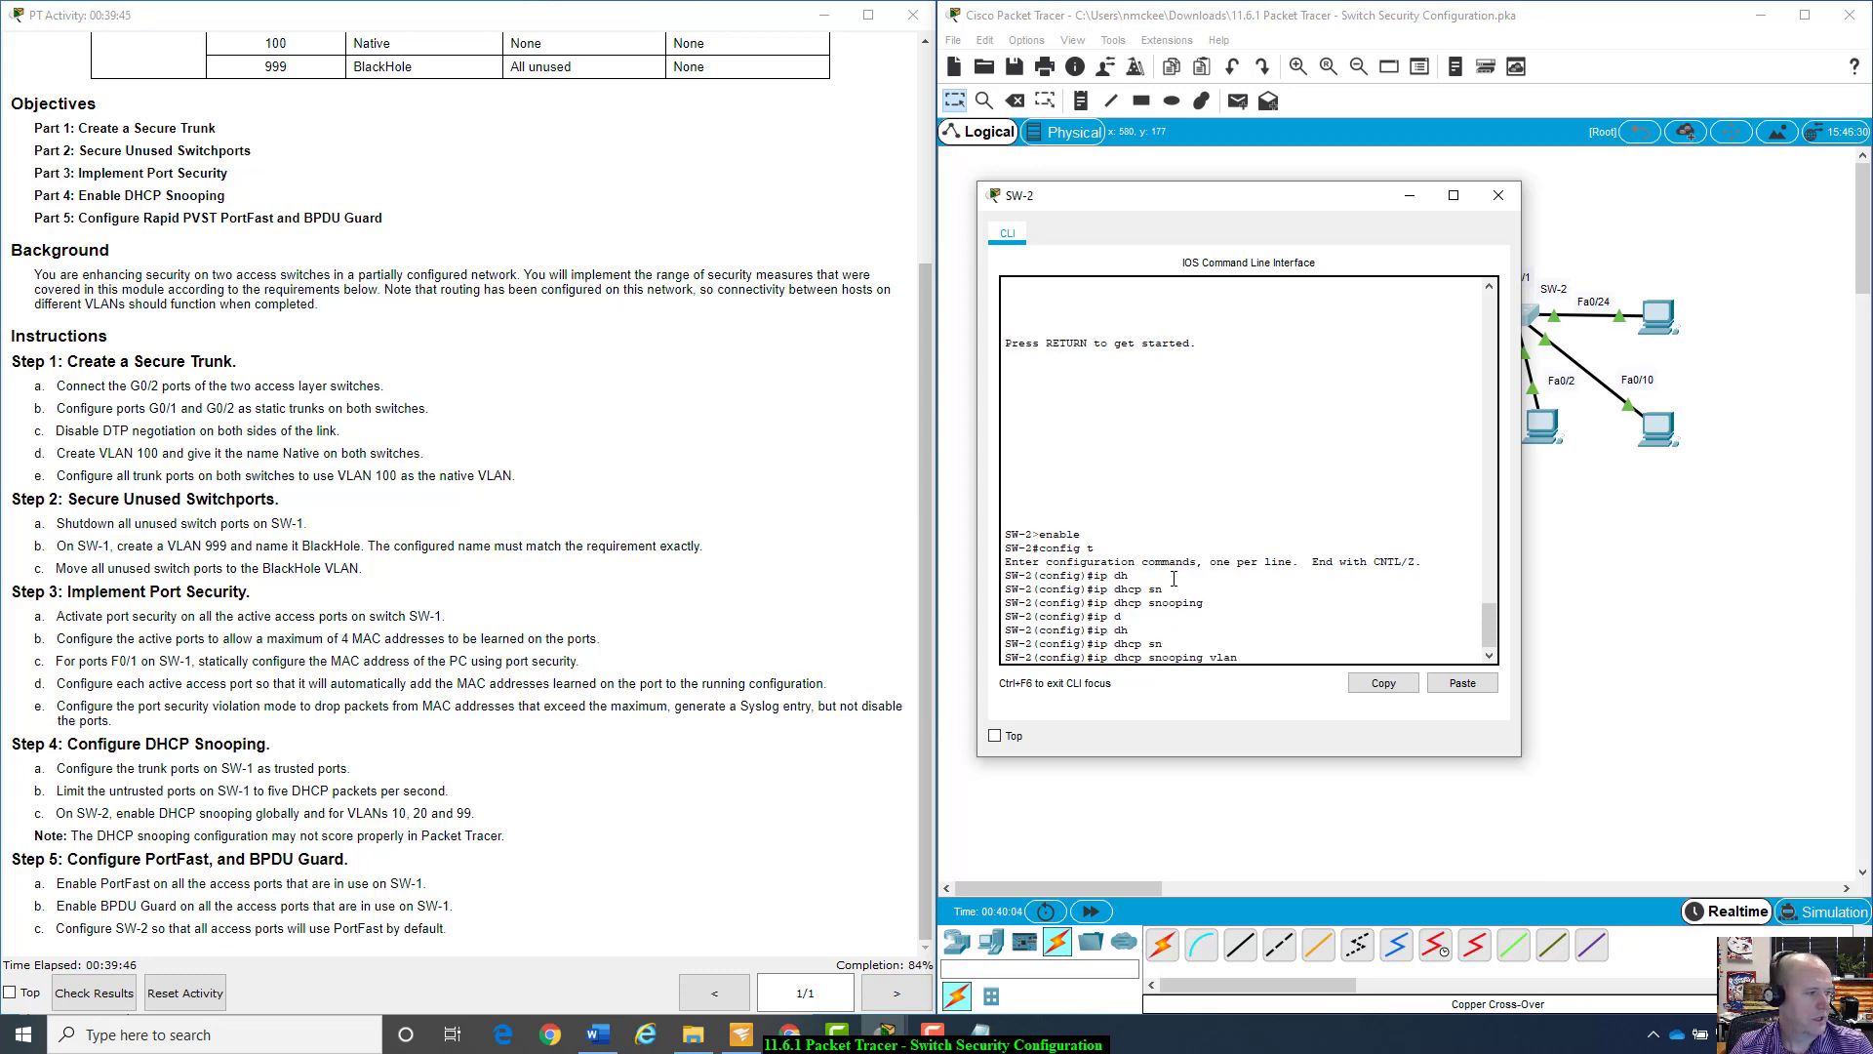
pyautogui.write(' 10,2')
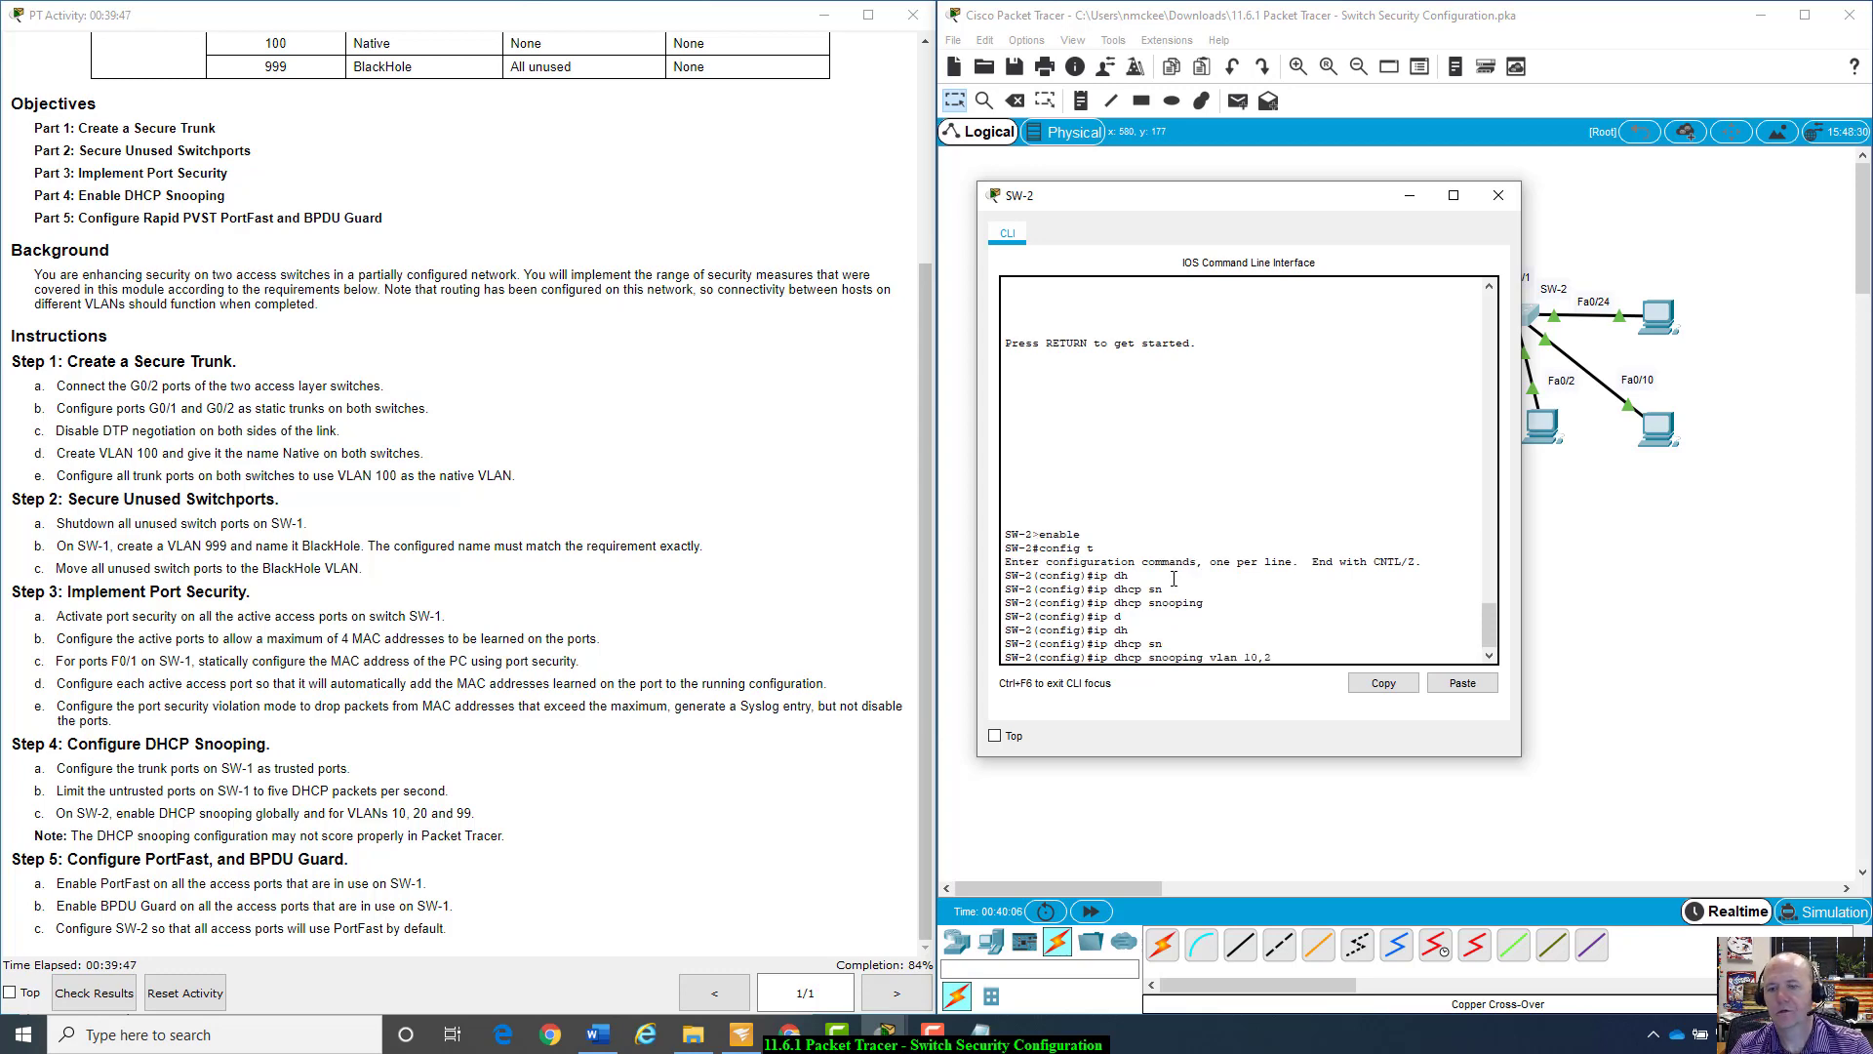
pyautogui.write('0,99')
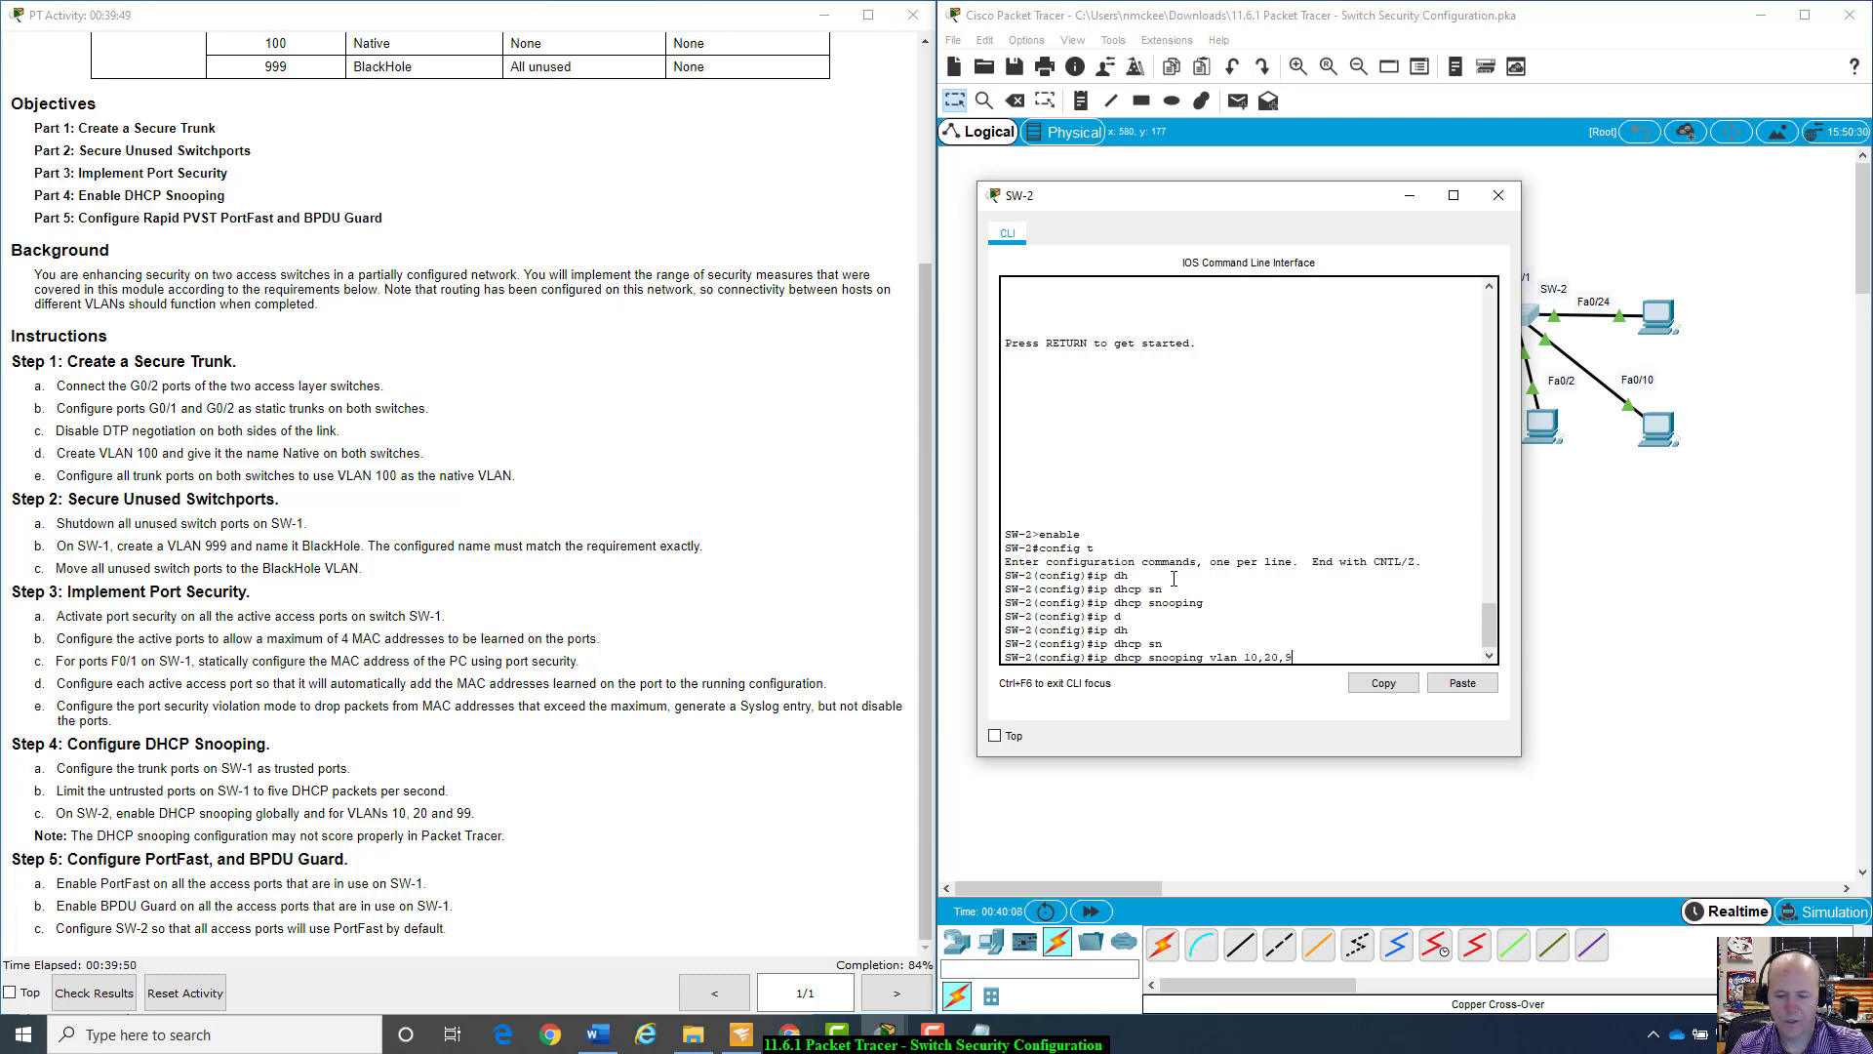
pyautogui.press('Return')
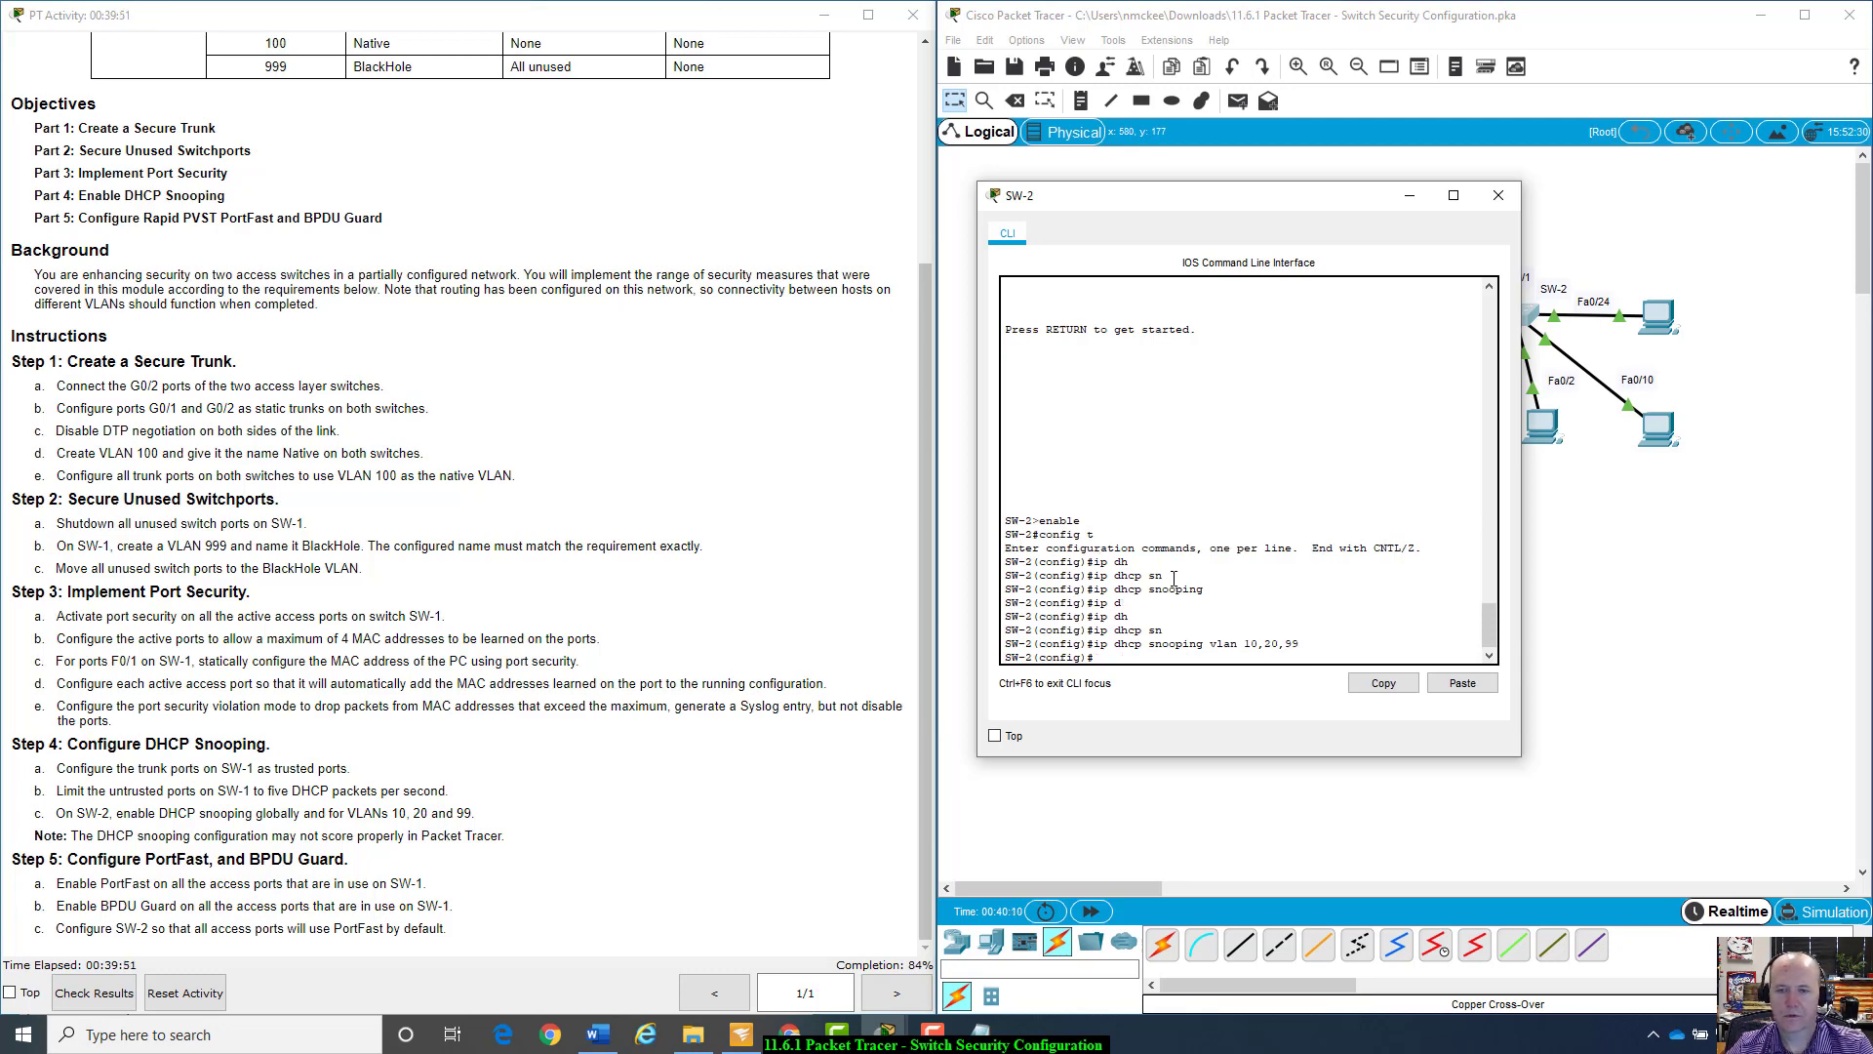
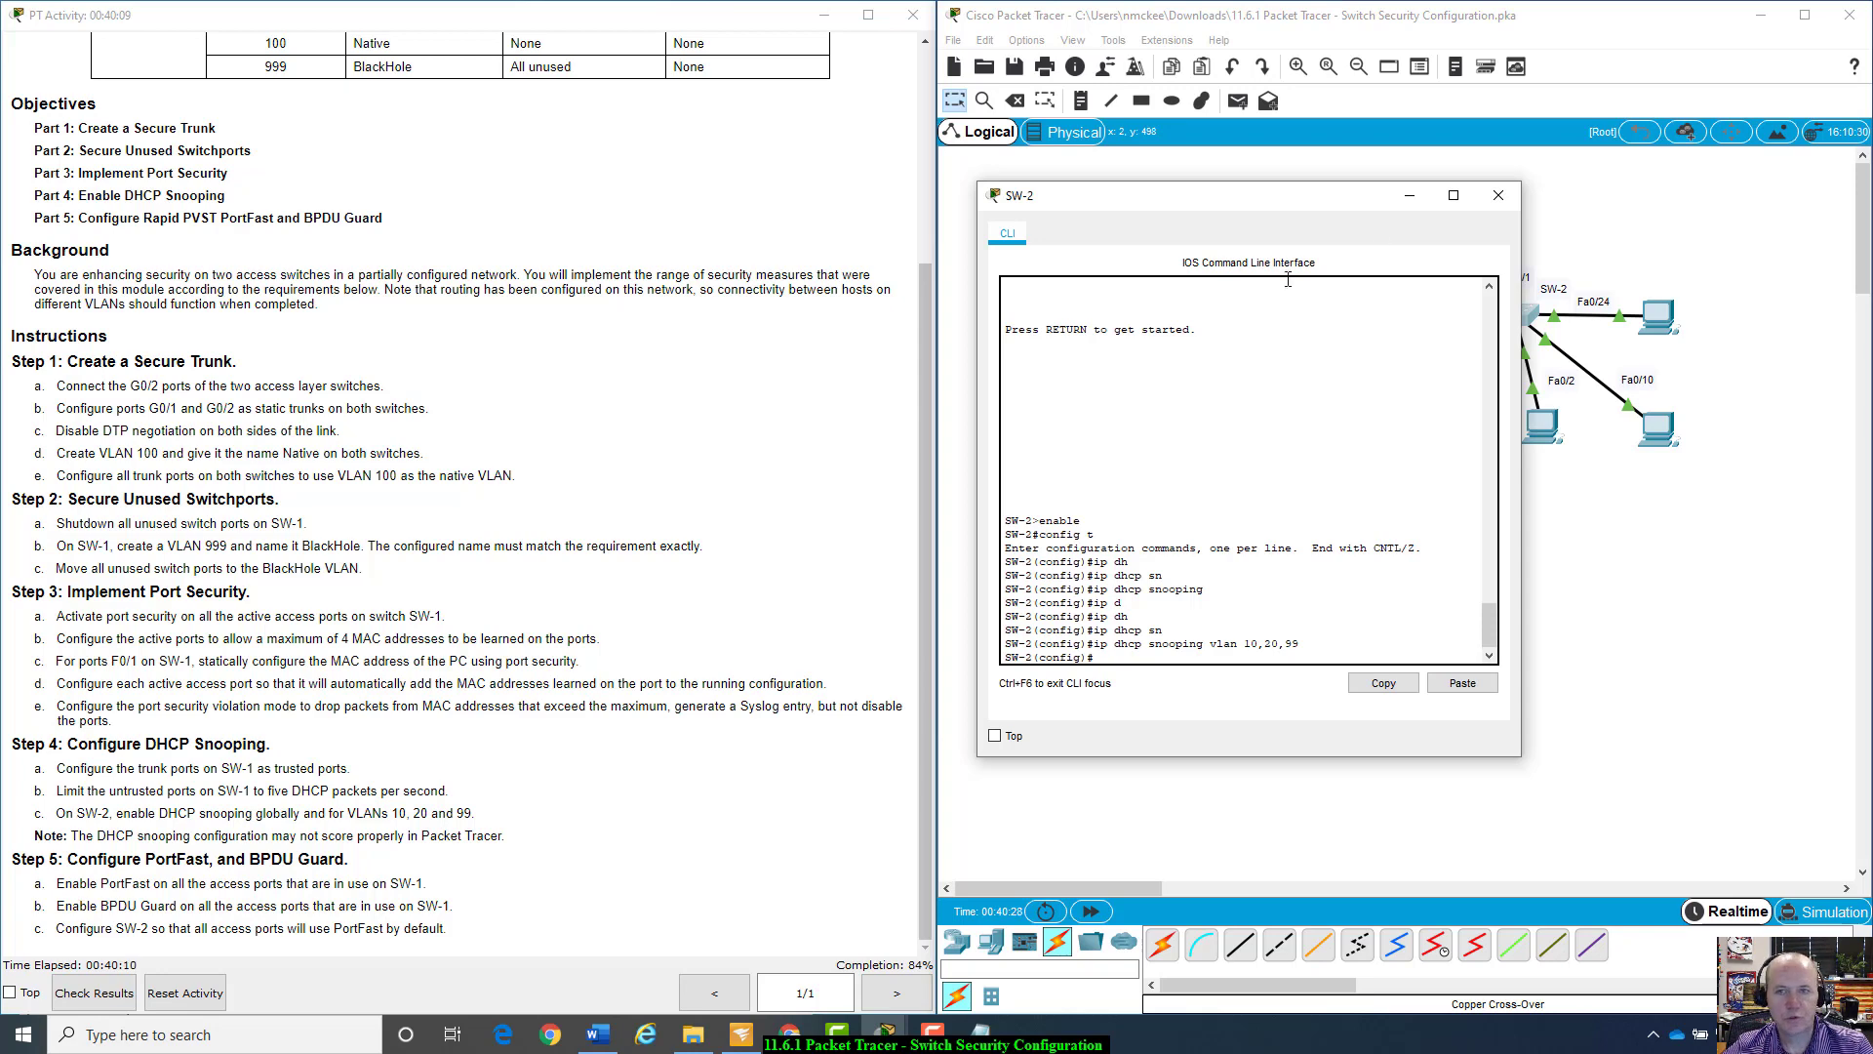
# Step: Close SW-2's command line, return to SW-1 and select its active access ports with int range f0/1-2, f0/10, f0/24
pyautogui.click(1498, 195)
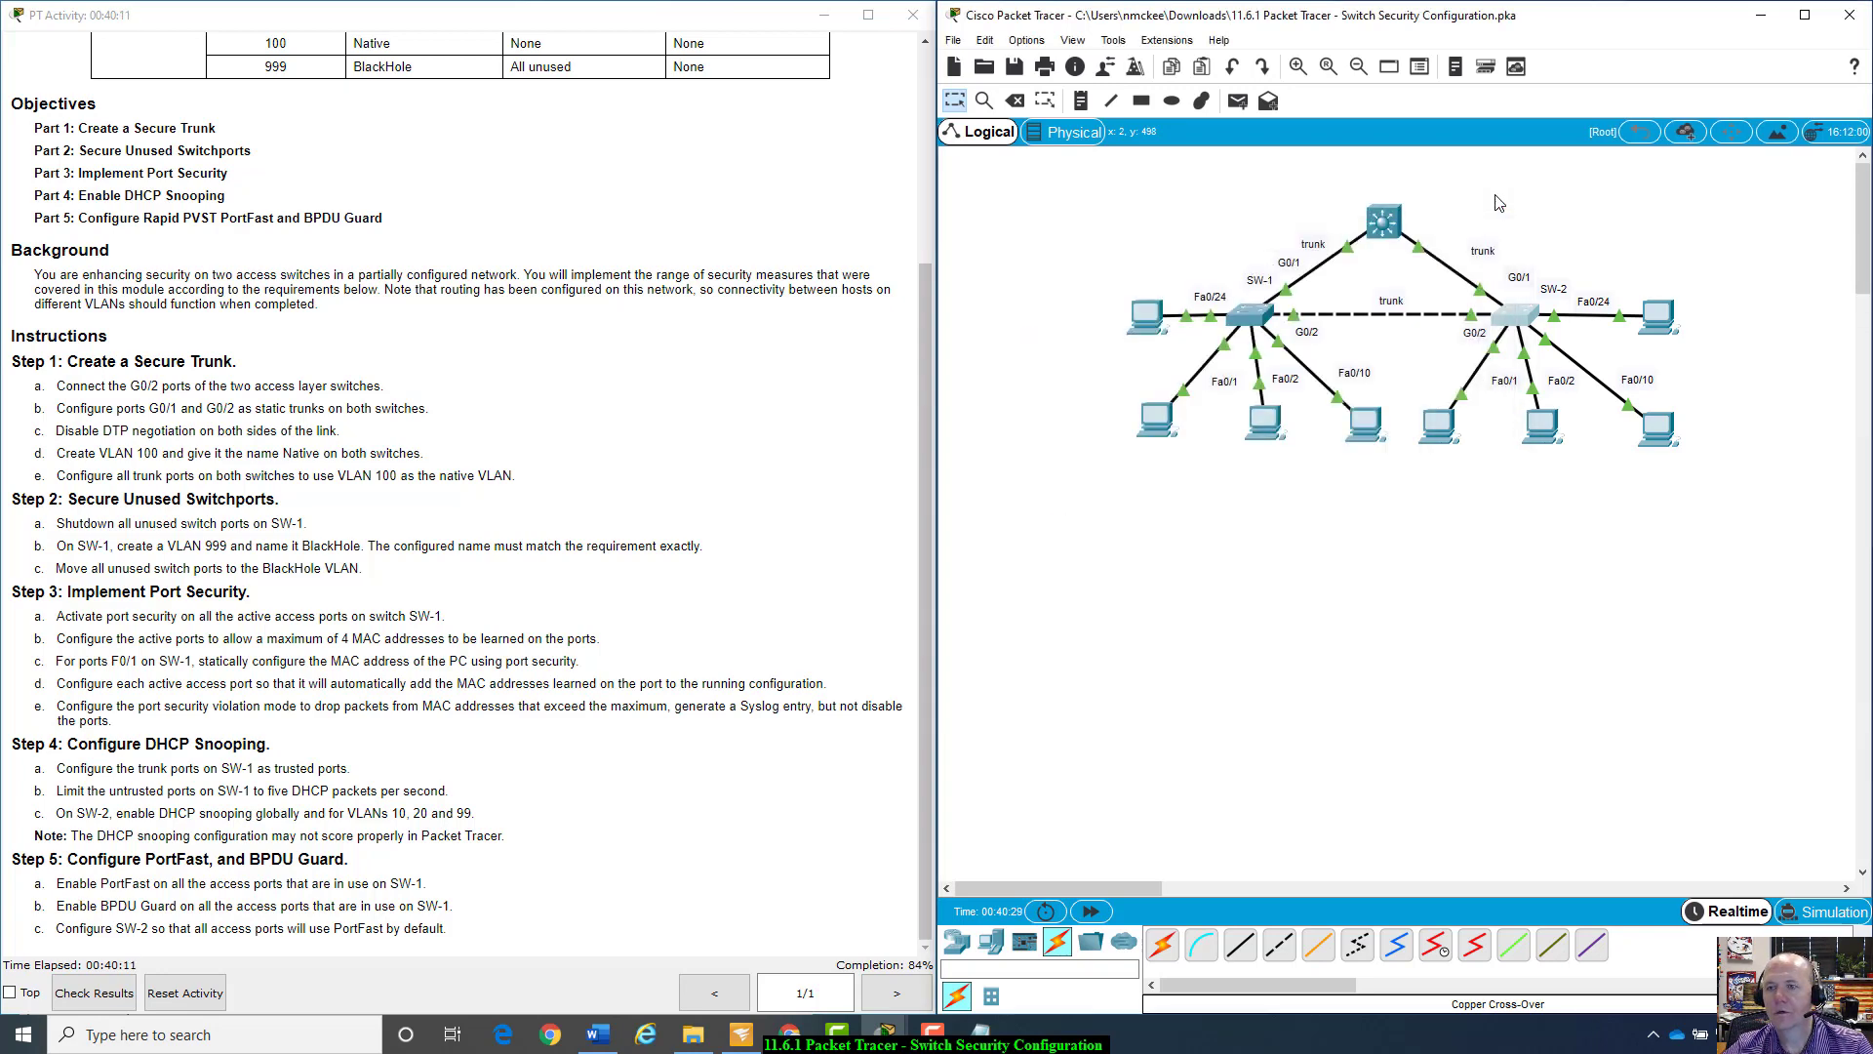
pyautogui.click(1252, 320)
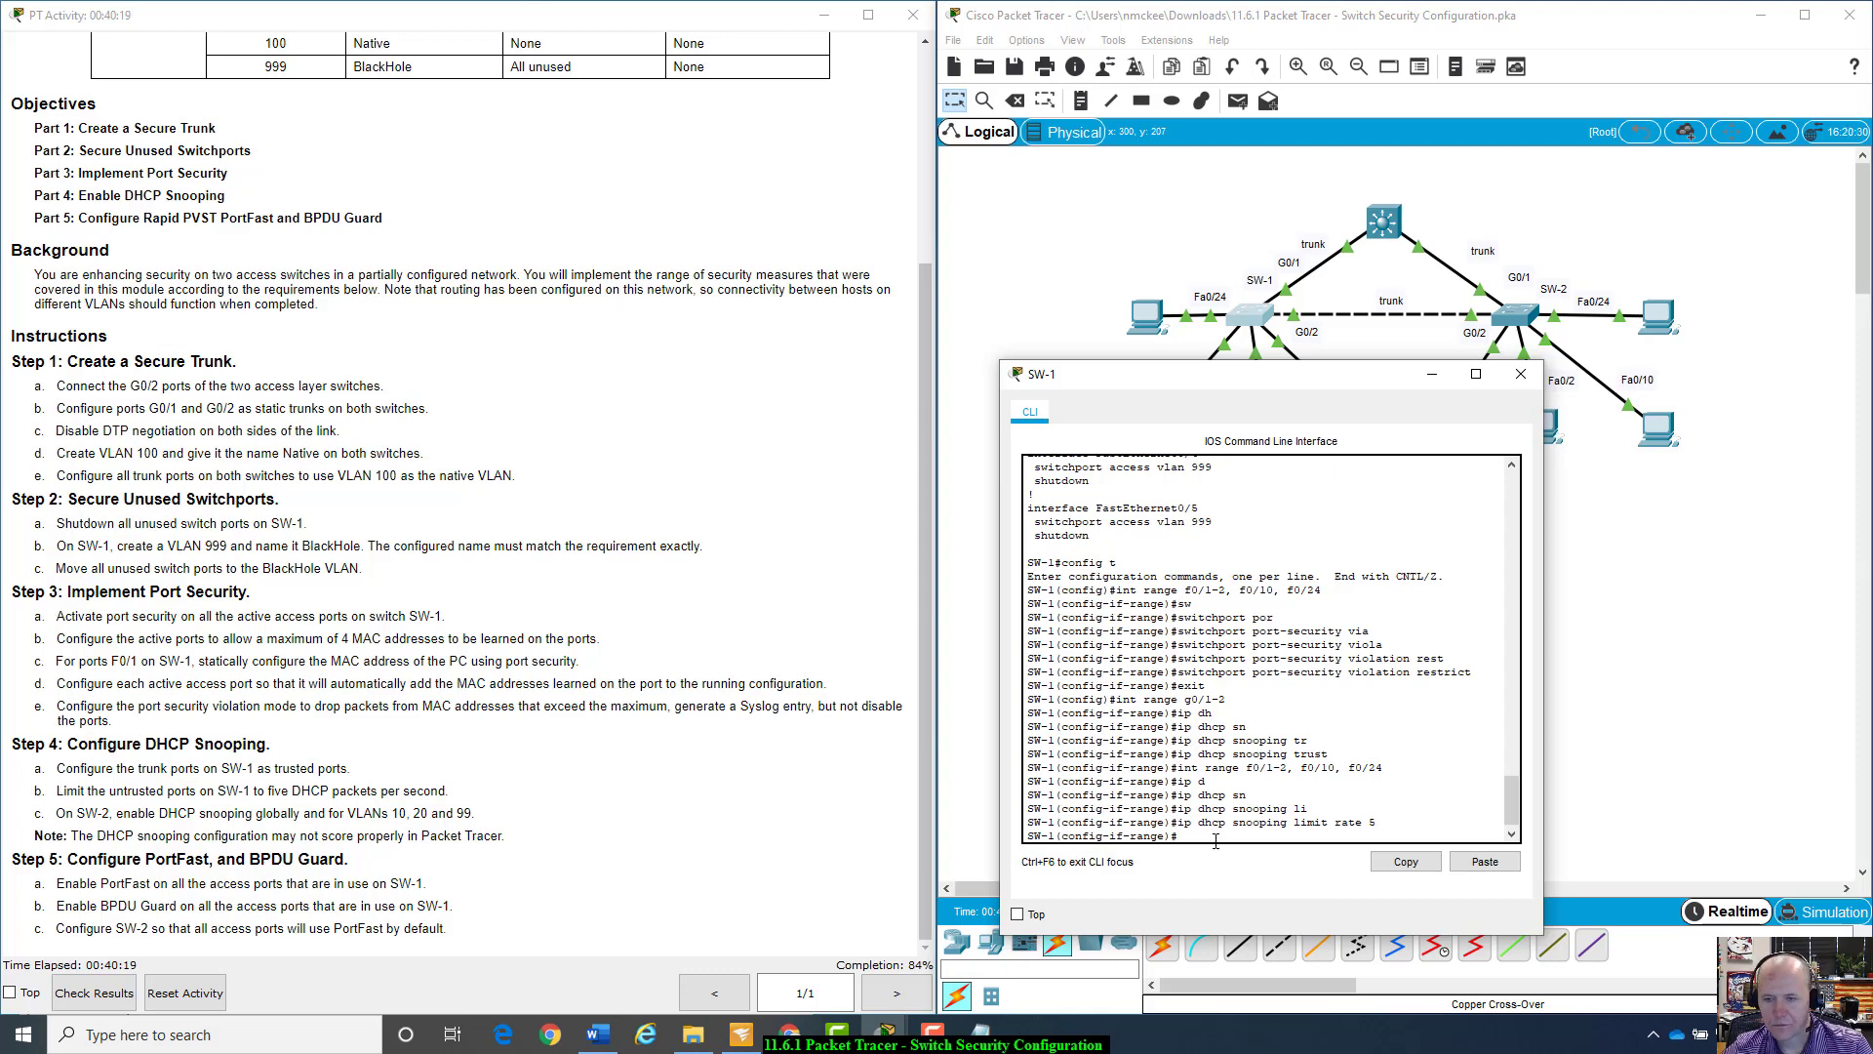
pyautogui.press('Up')
pyautogui.press('Up')
pyautogui.press('Up')
pyautogui.press('Up')
pyautogui.press('Up')
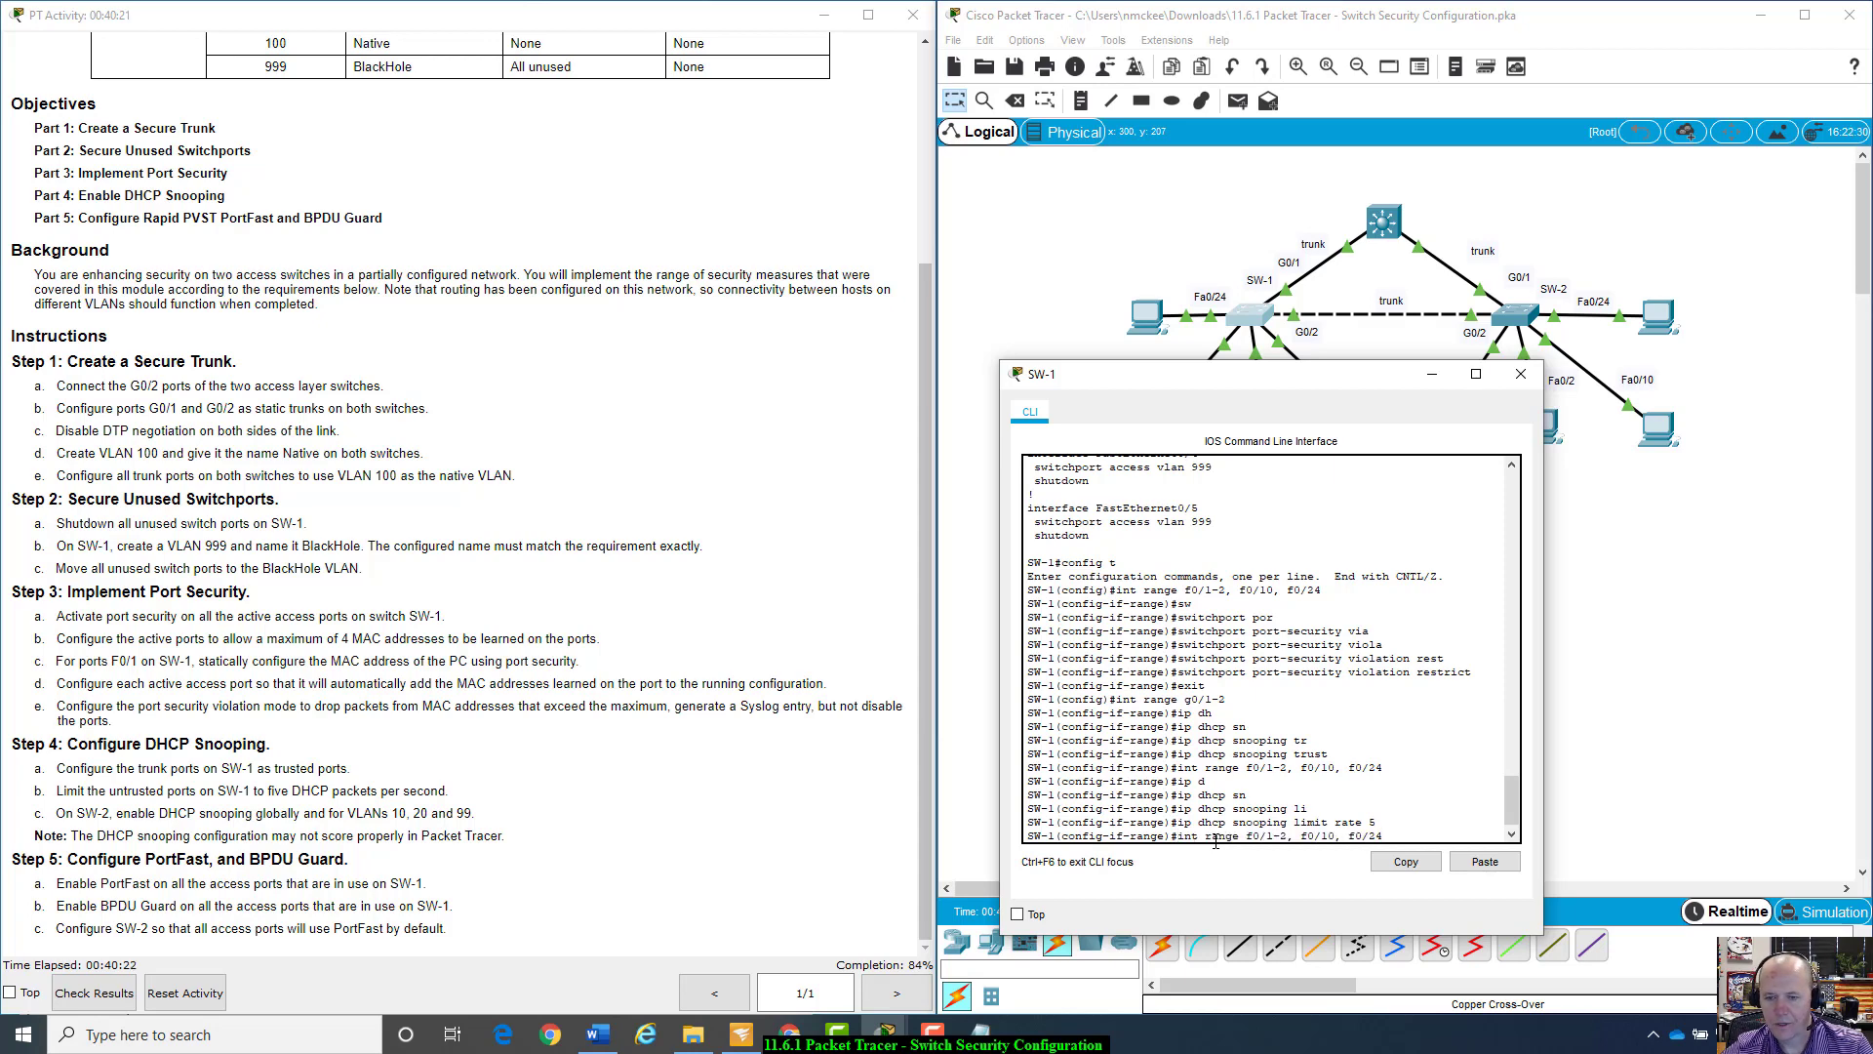
pyautogui.press('Return')
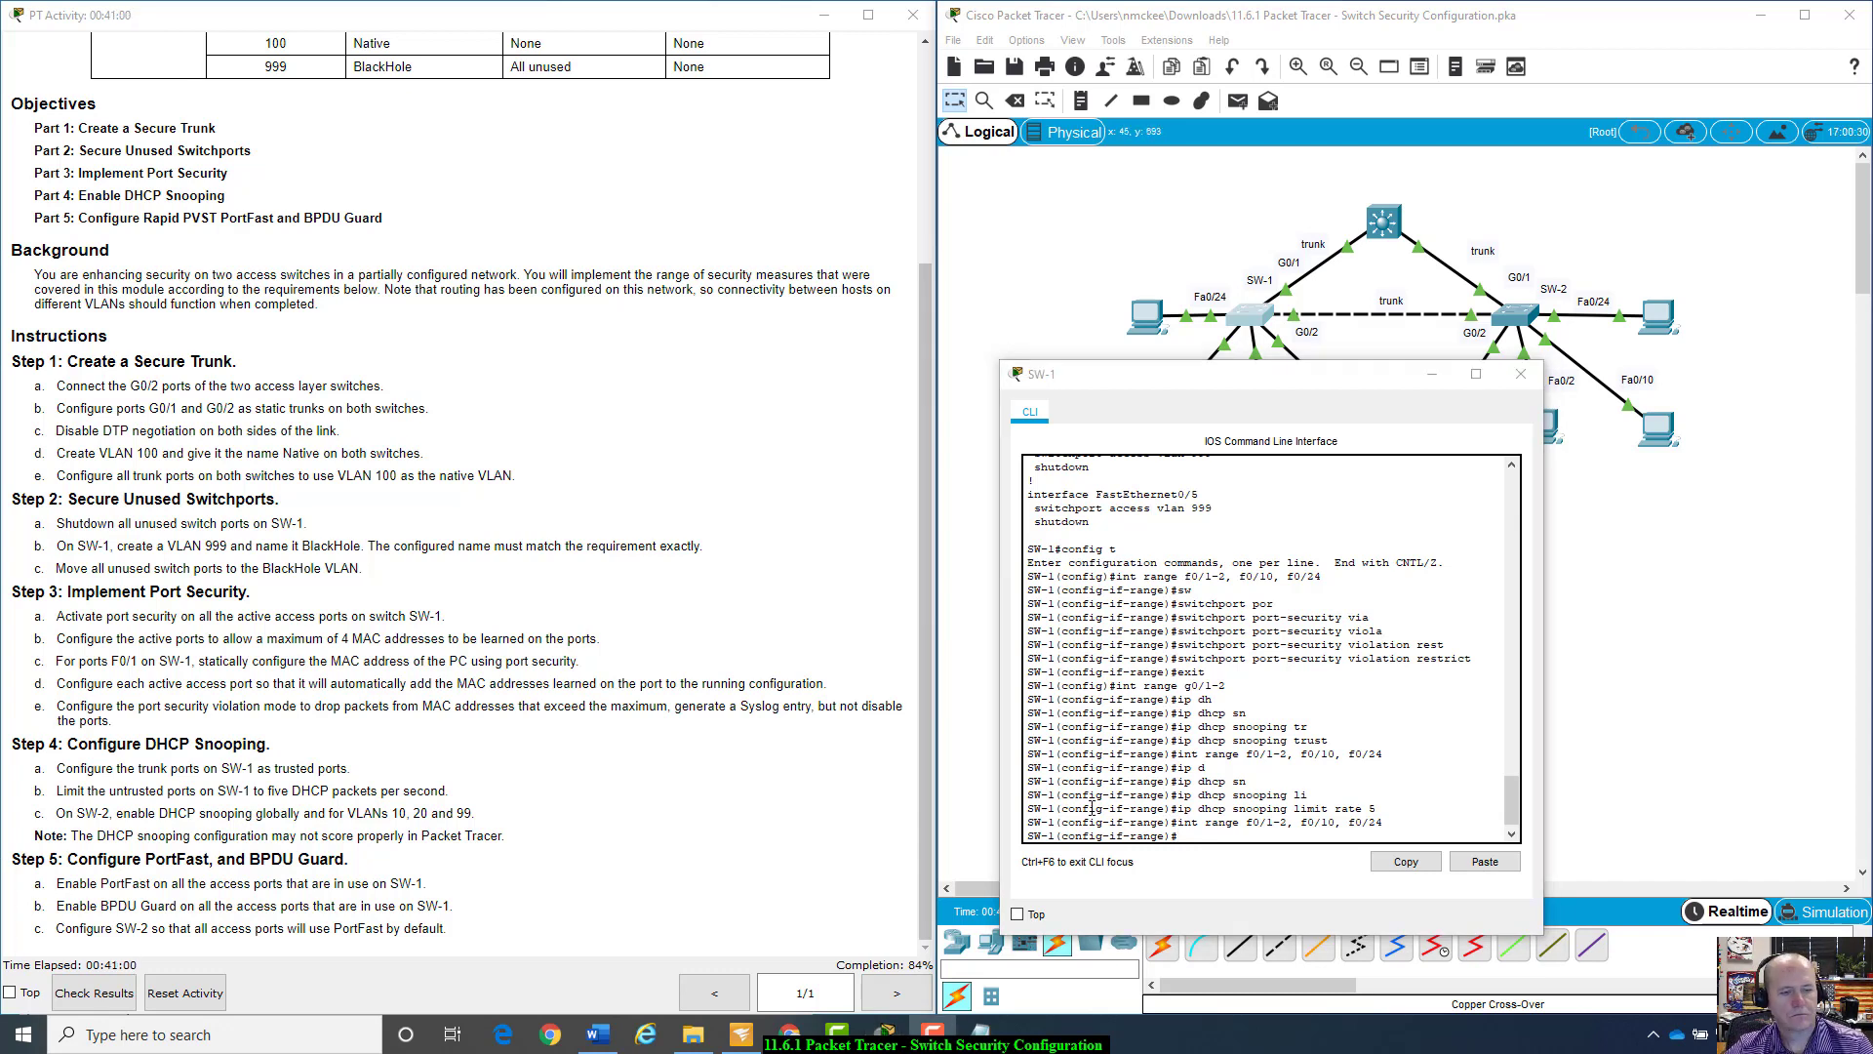
# Step: Enable PortFast on SW-1's selected access ports with spanning-tree portfast
pyautogui.click(1220, 836)
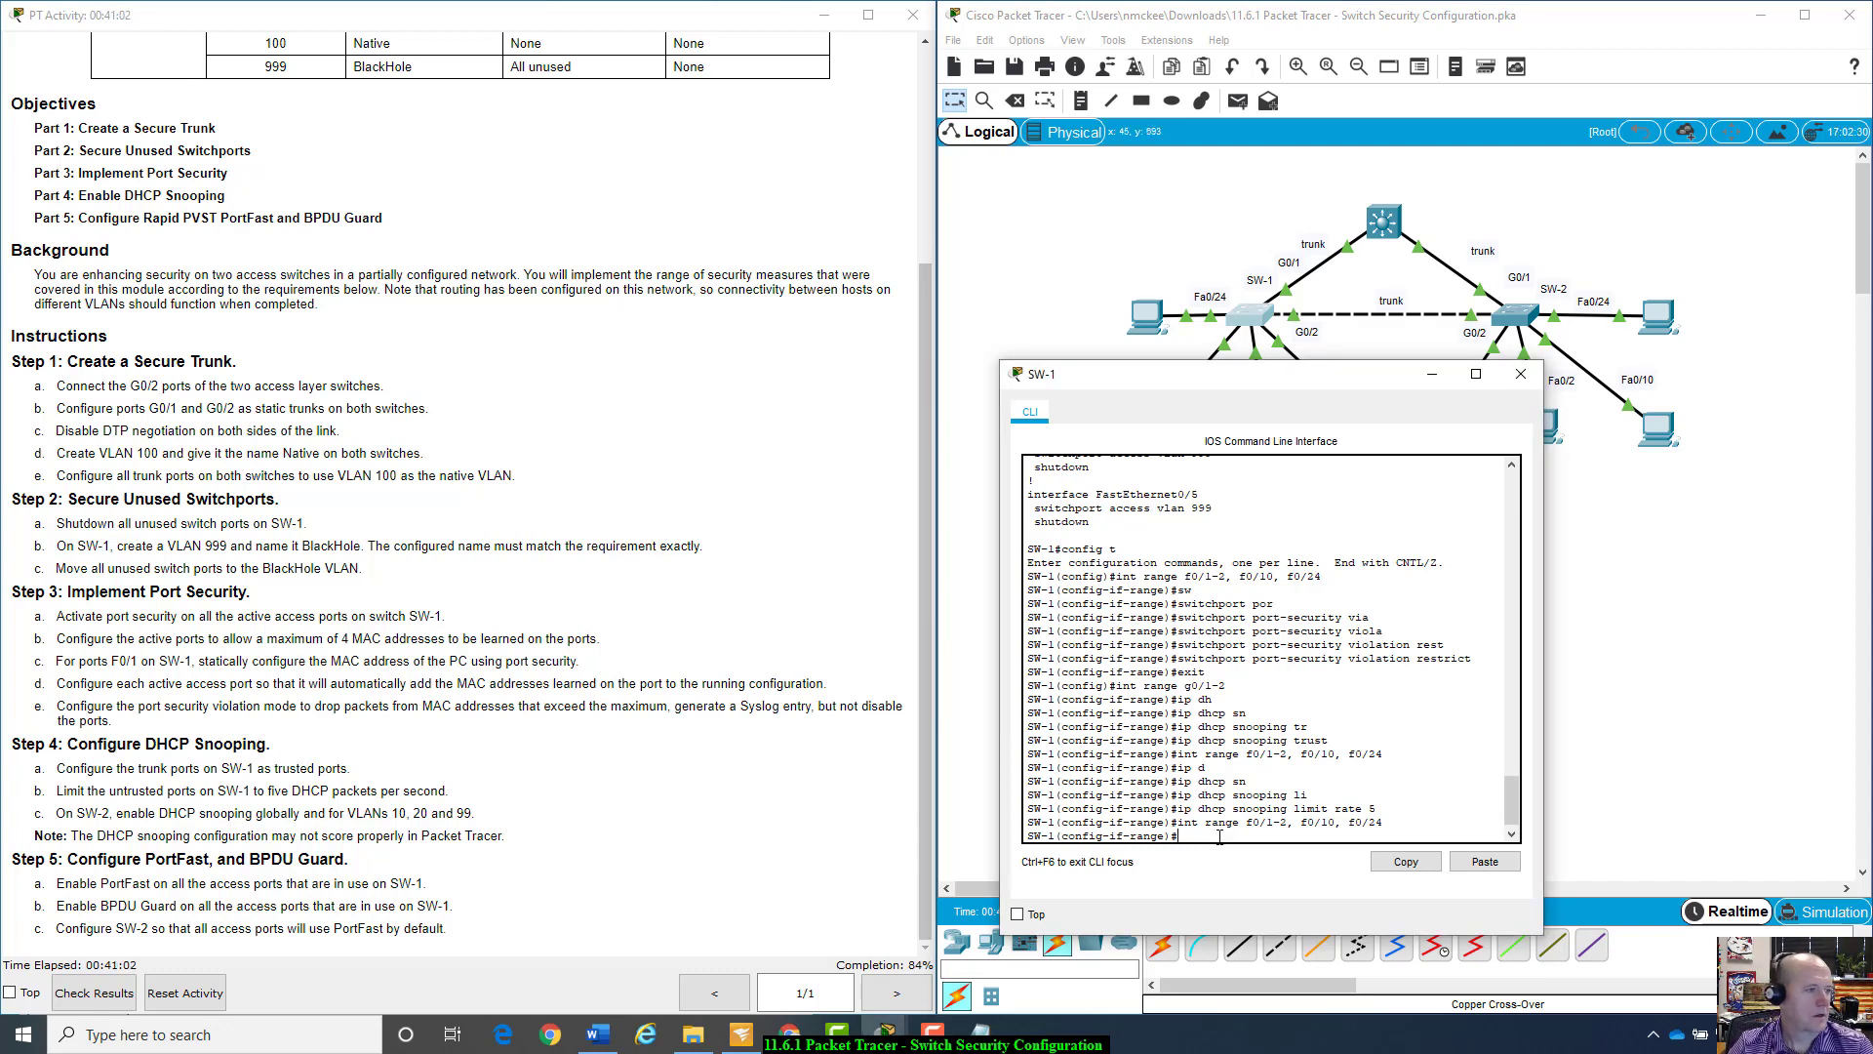
pyautogui.write('sp')
pyautogui.press('Tab')
pyautogui.write('a')
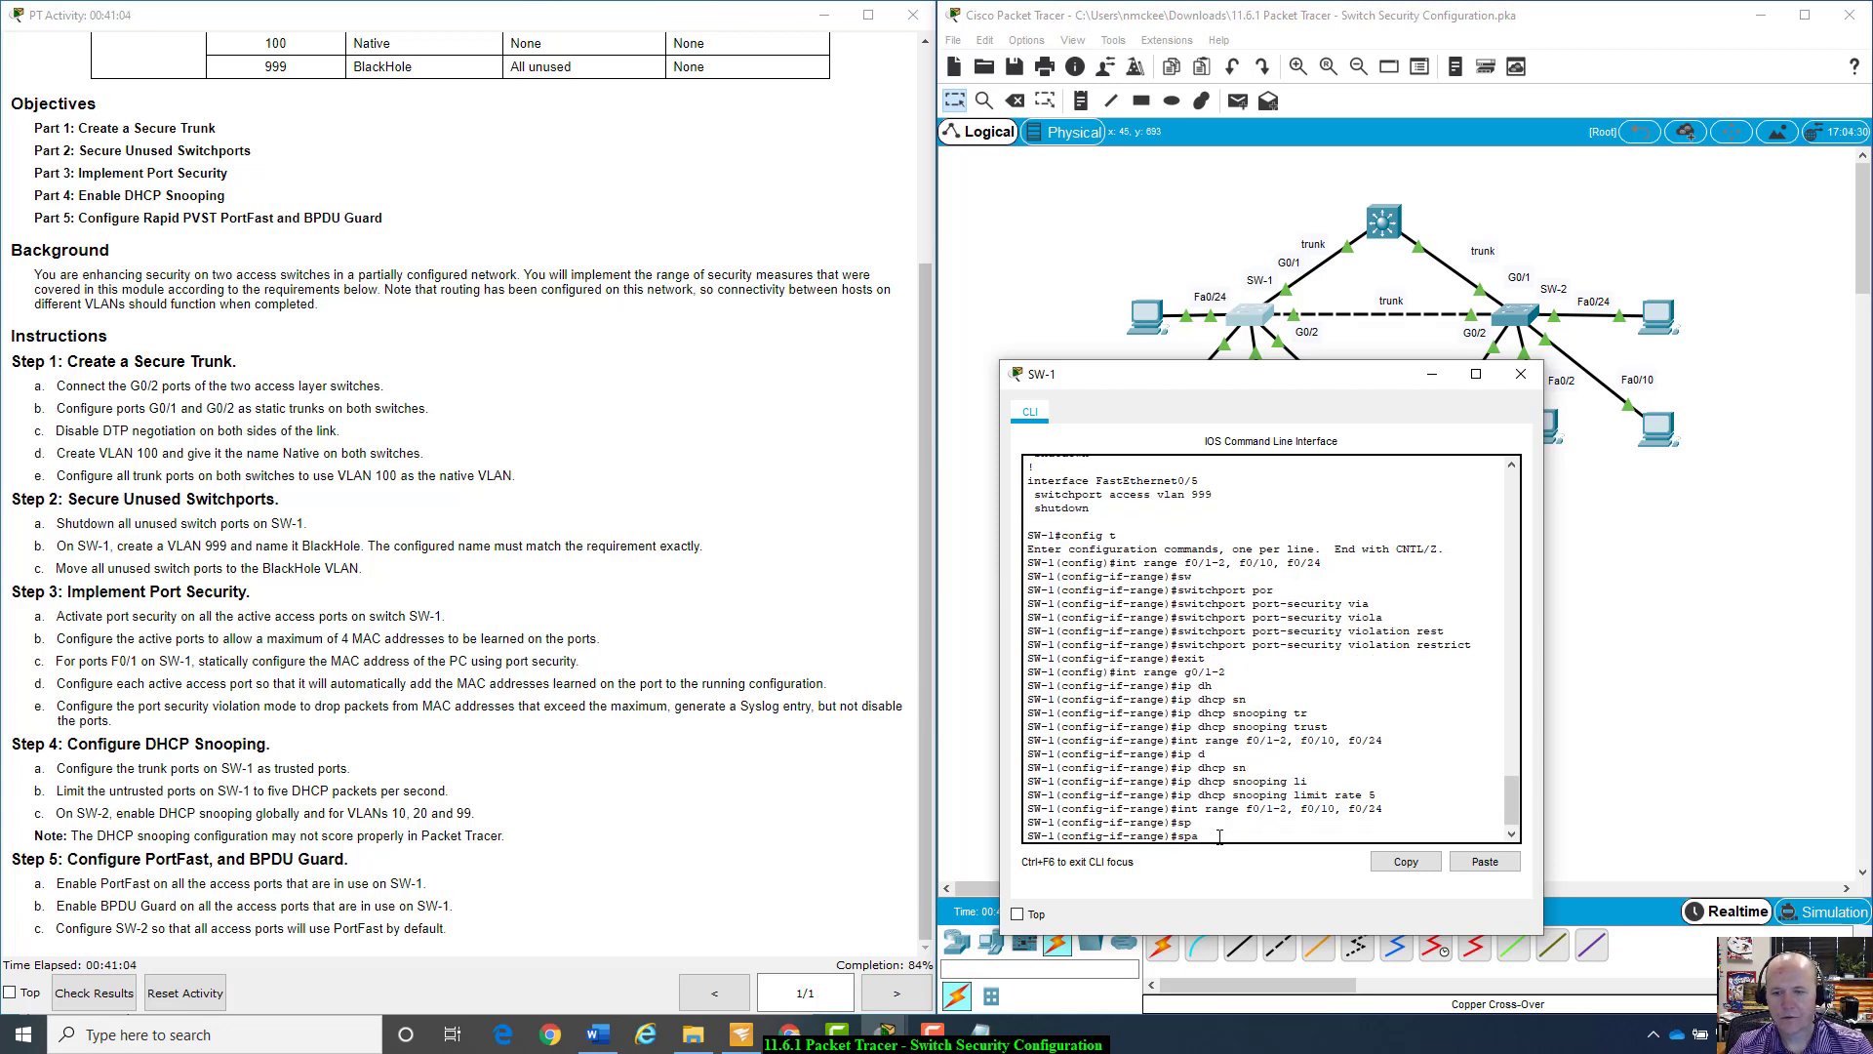
pyautogui.write('n')
pyautogui.press('Tab')
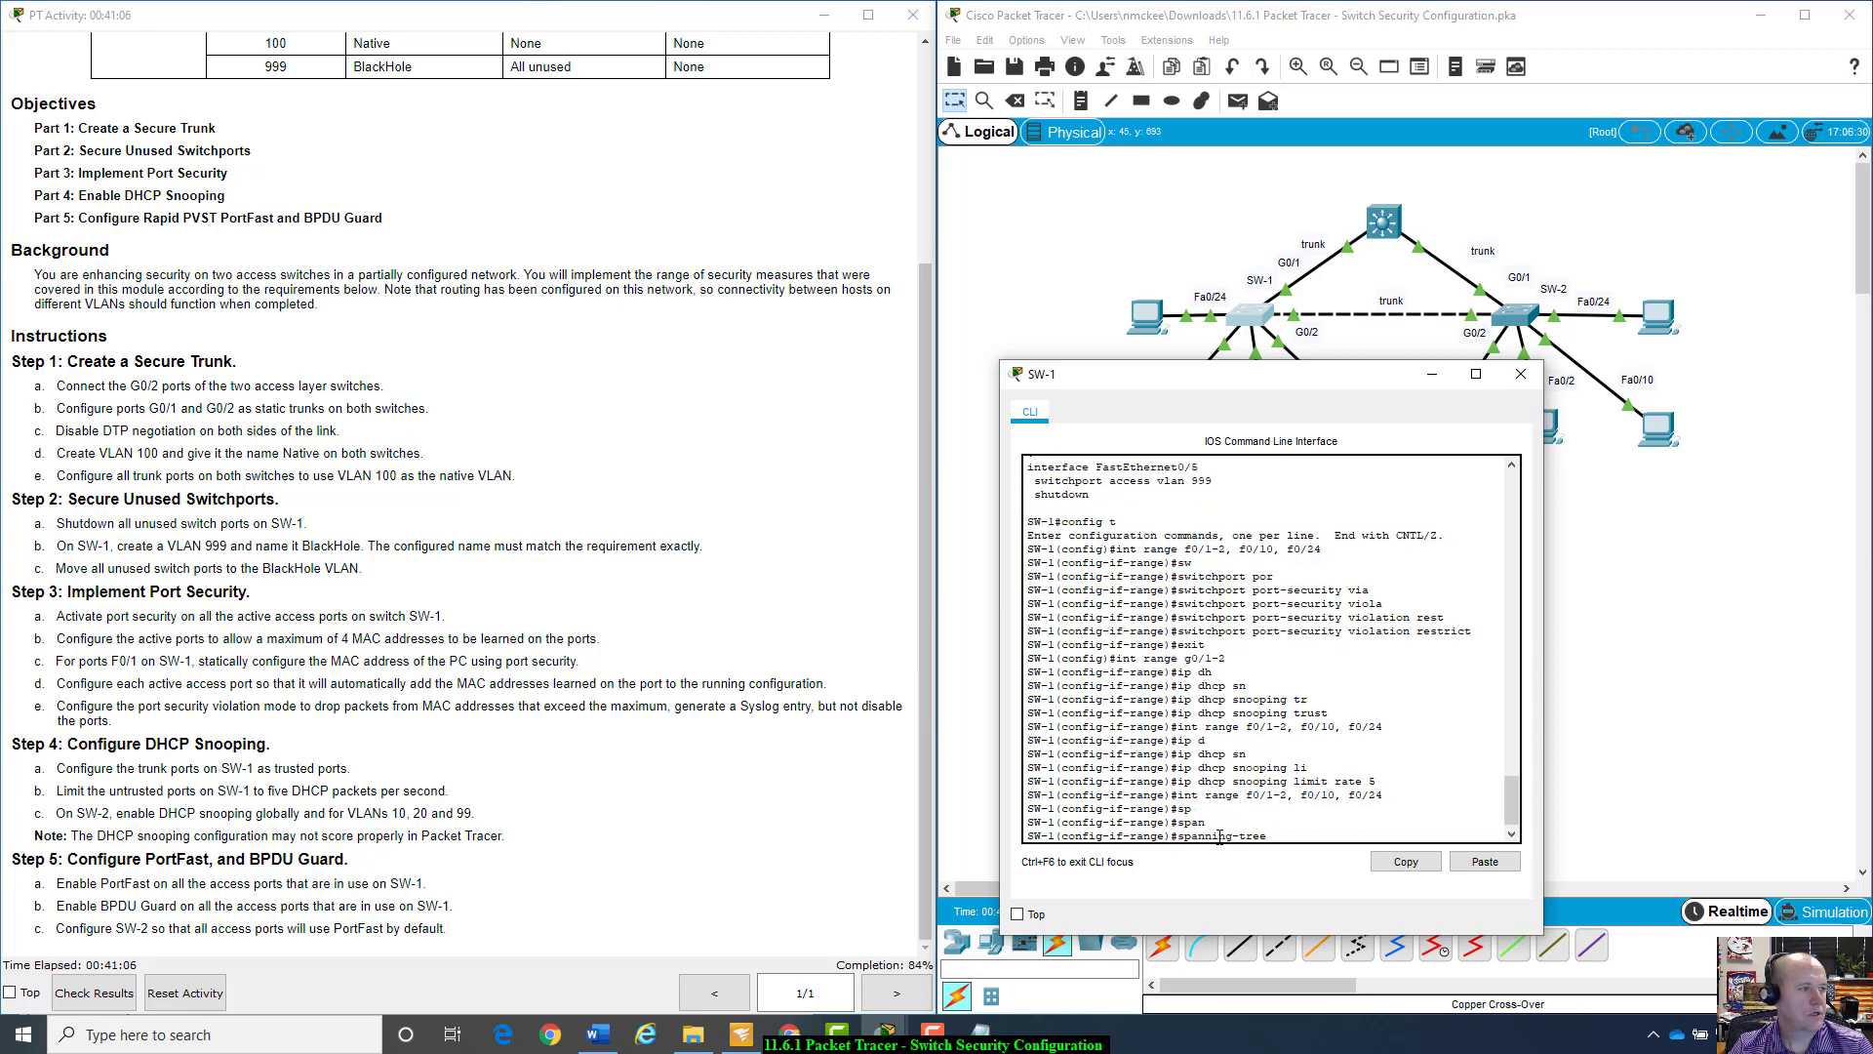
pyautogui.write('por')
pyautogui.press('Tab')
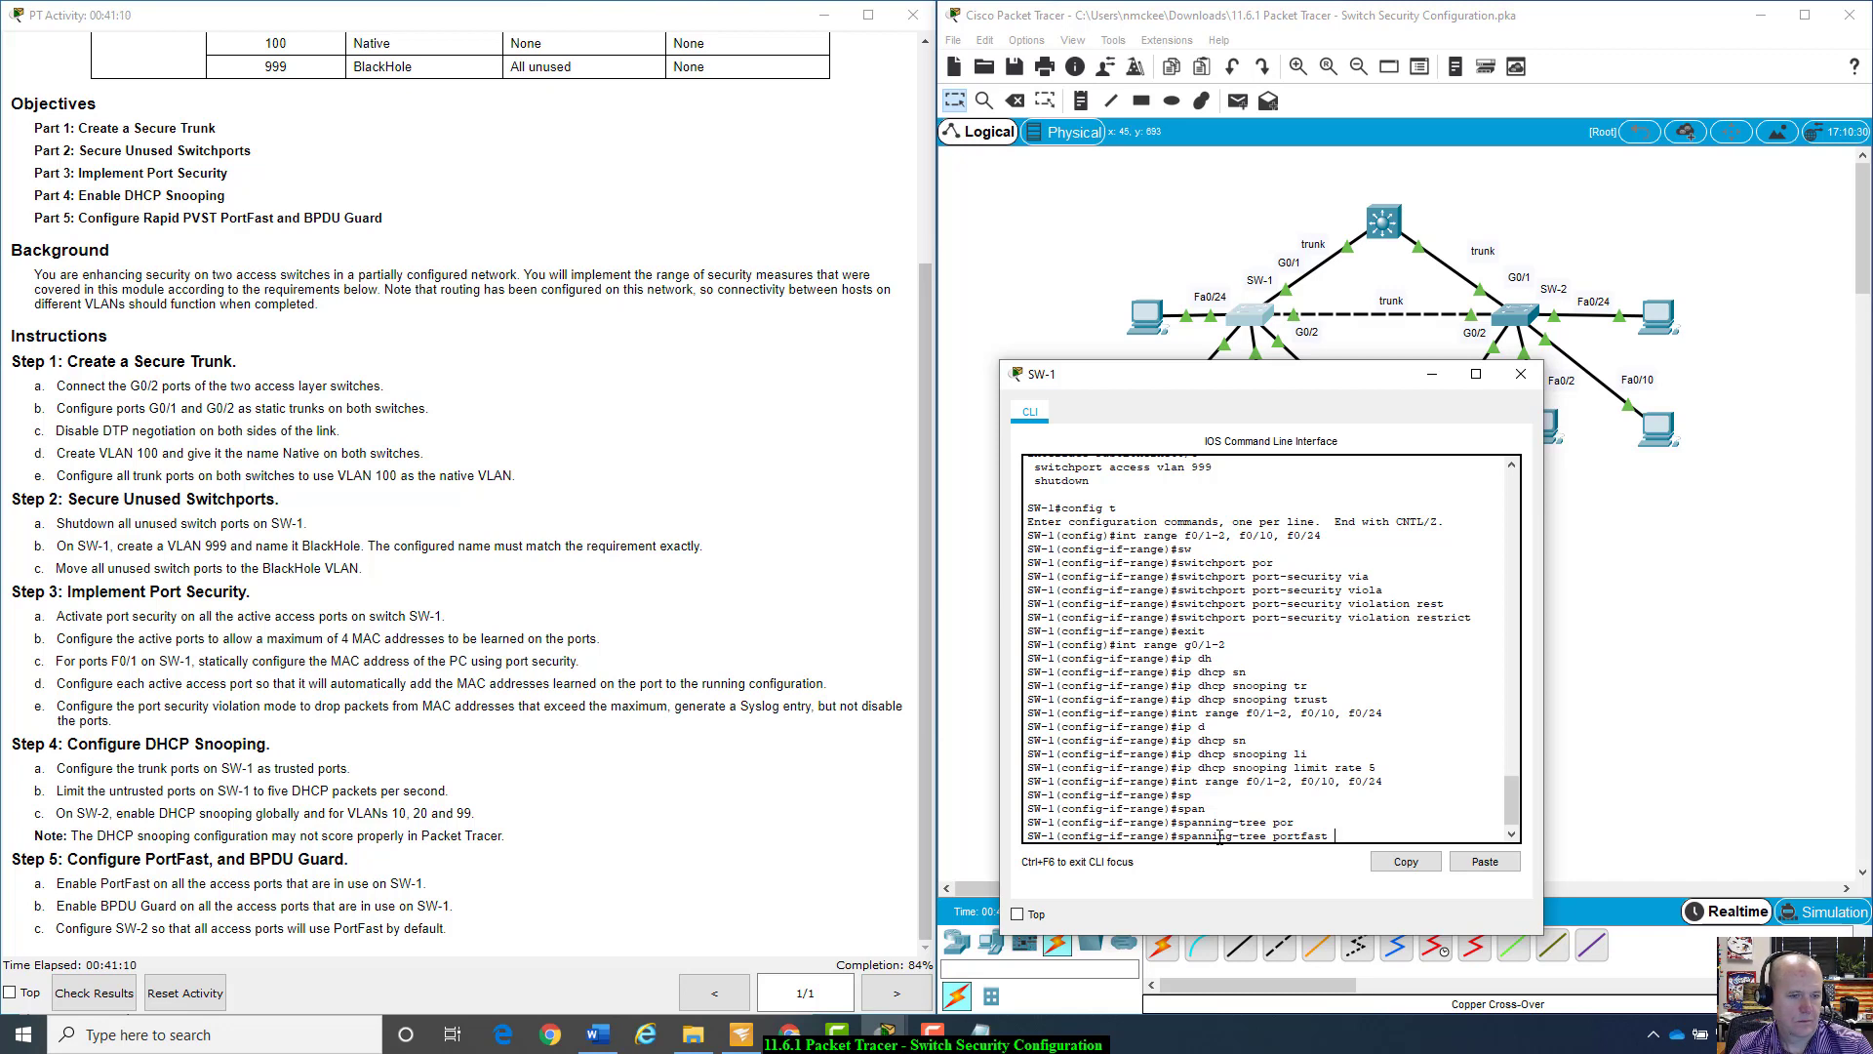
pyautogui.press('Return')
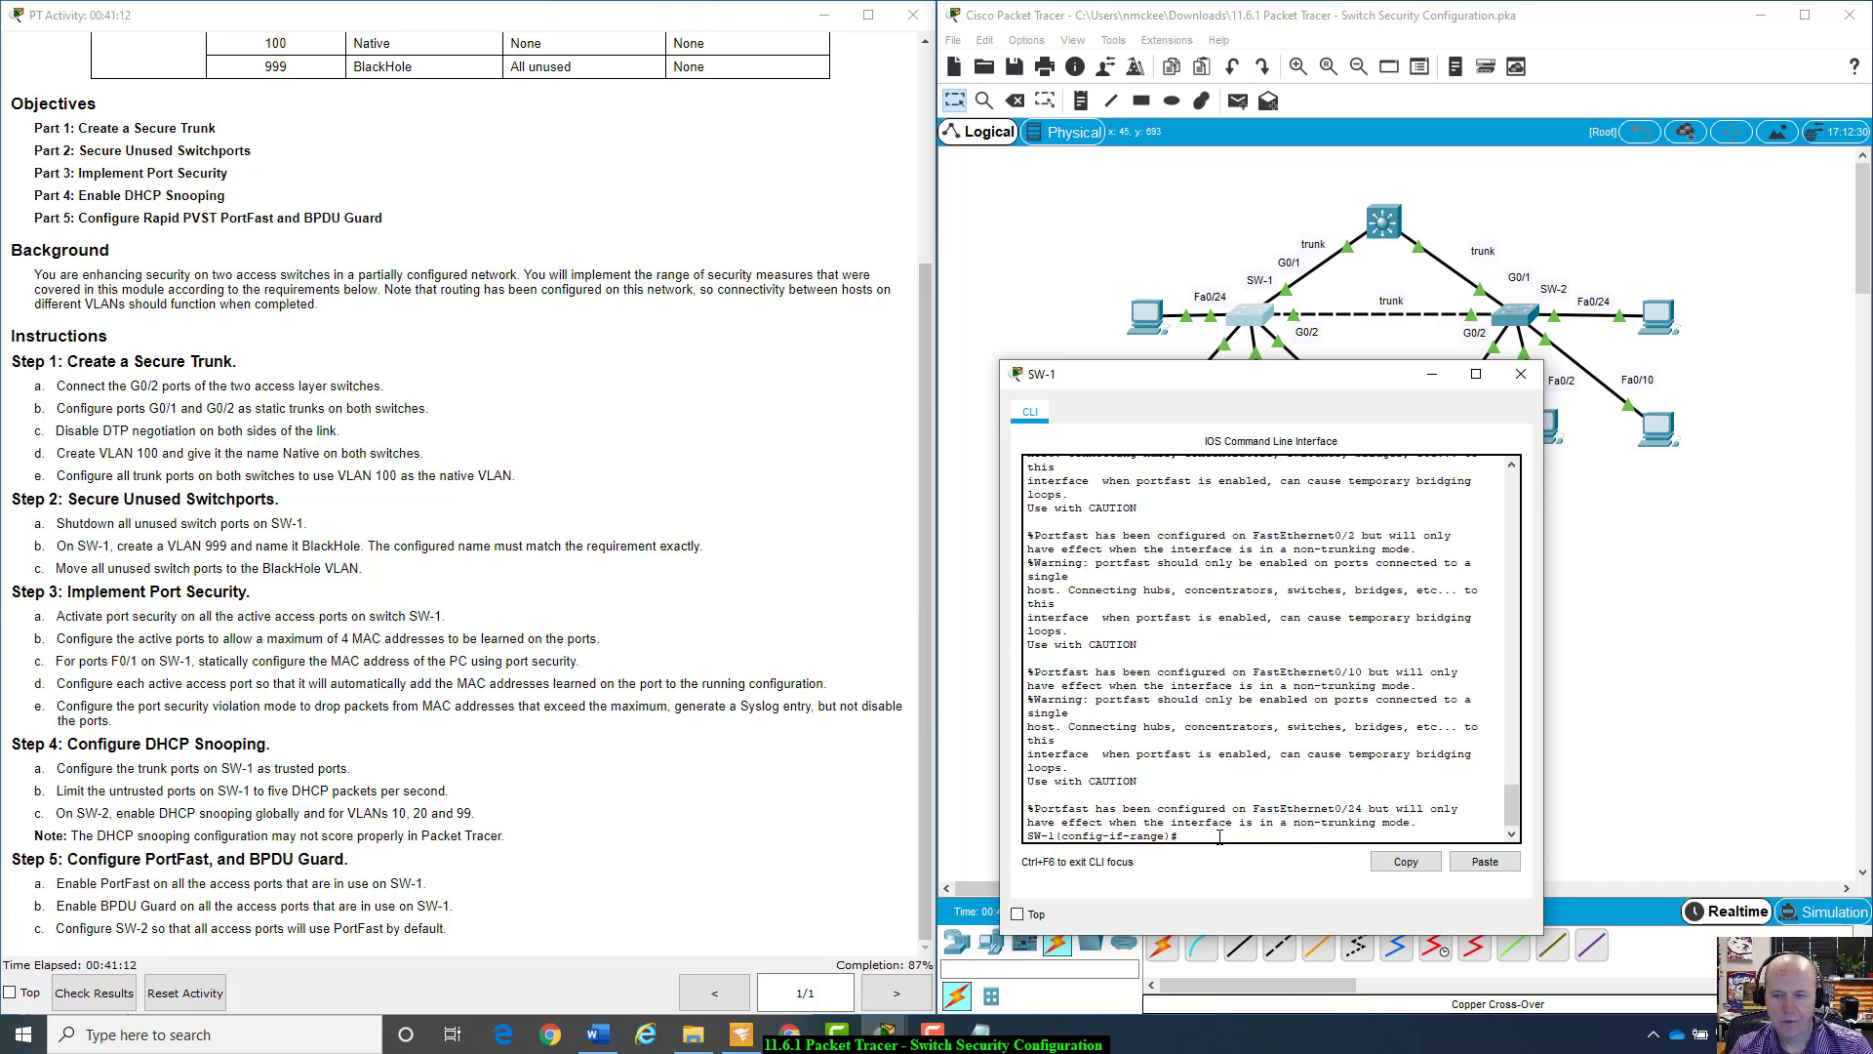
pyautogui.press('Return')
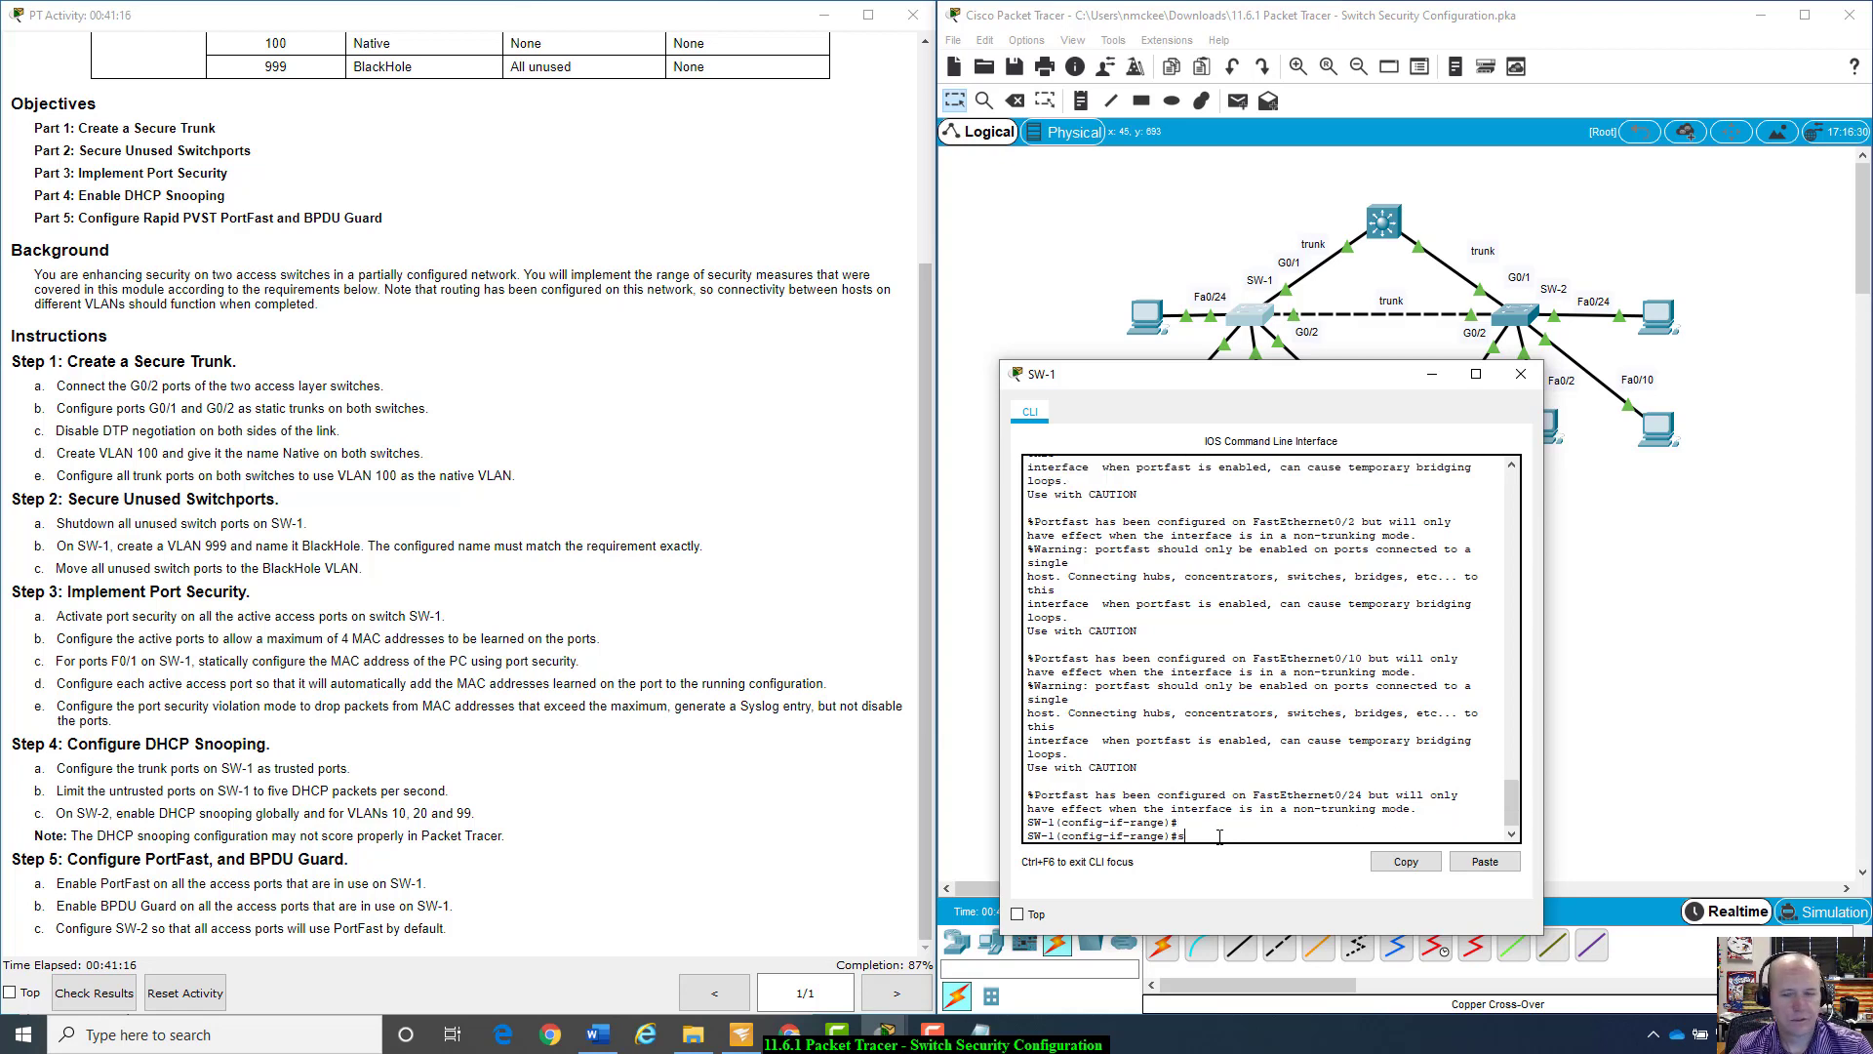
# Step: Enable BPDU Guard on SW-1's selected access ports with spanning-tree bpduguard enable
pyautogui.write('s')
pyautogui.press('Tab')
pyautogui.write('p')
pyautogui.press('Tab')
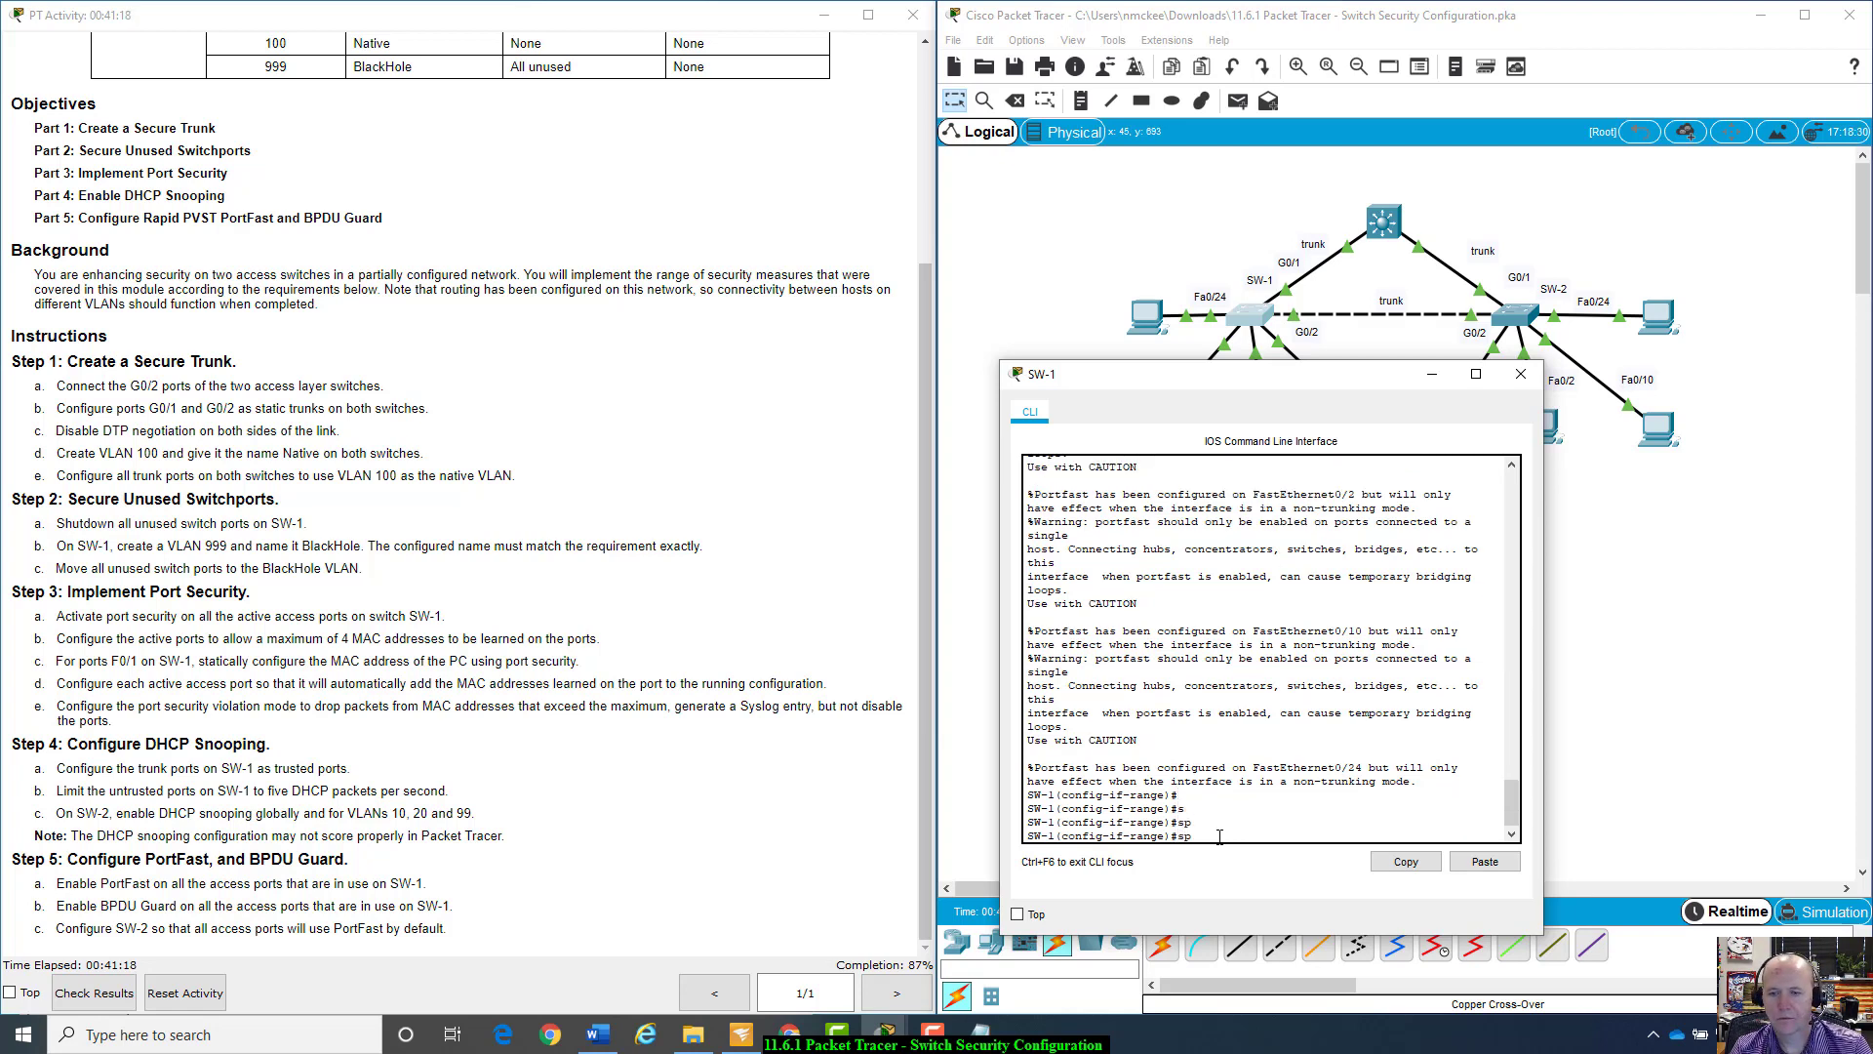
pyautogui.write('an')
pyautogui.press('Tab')
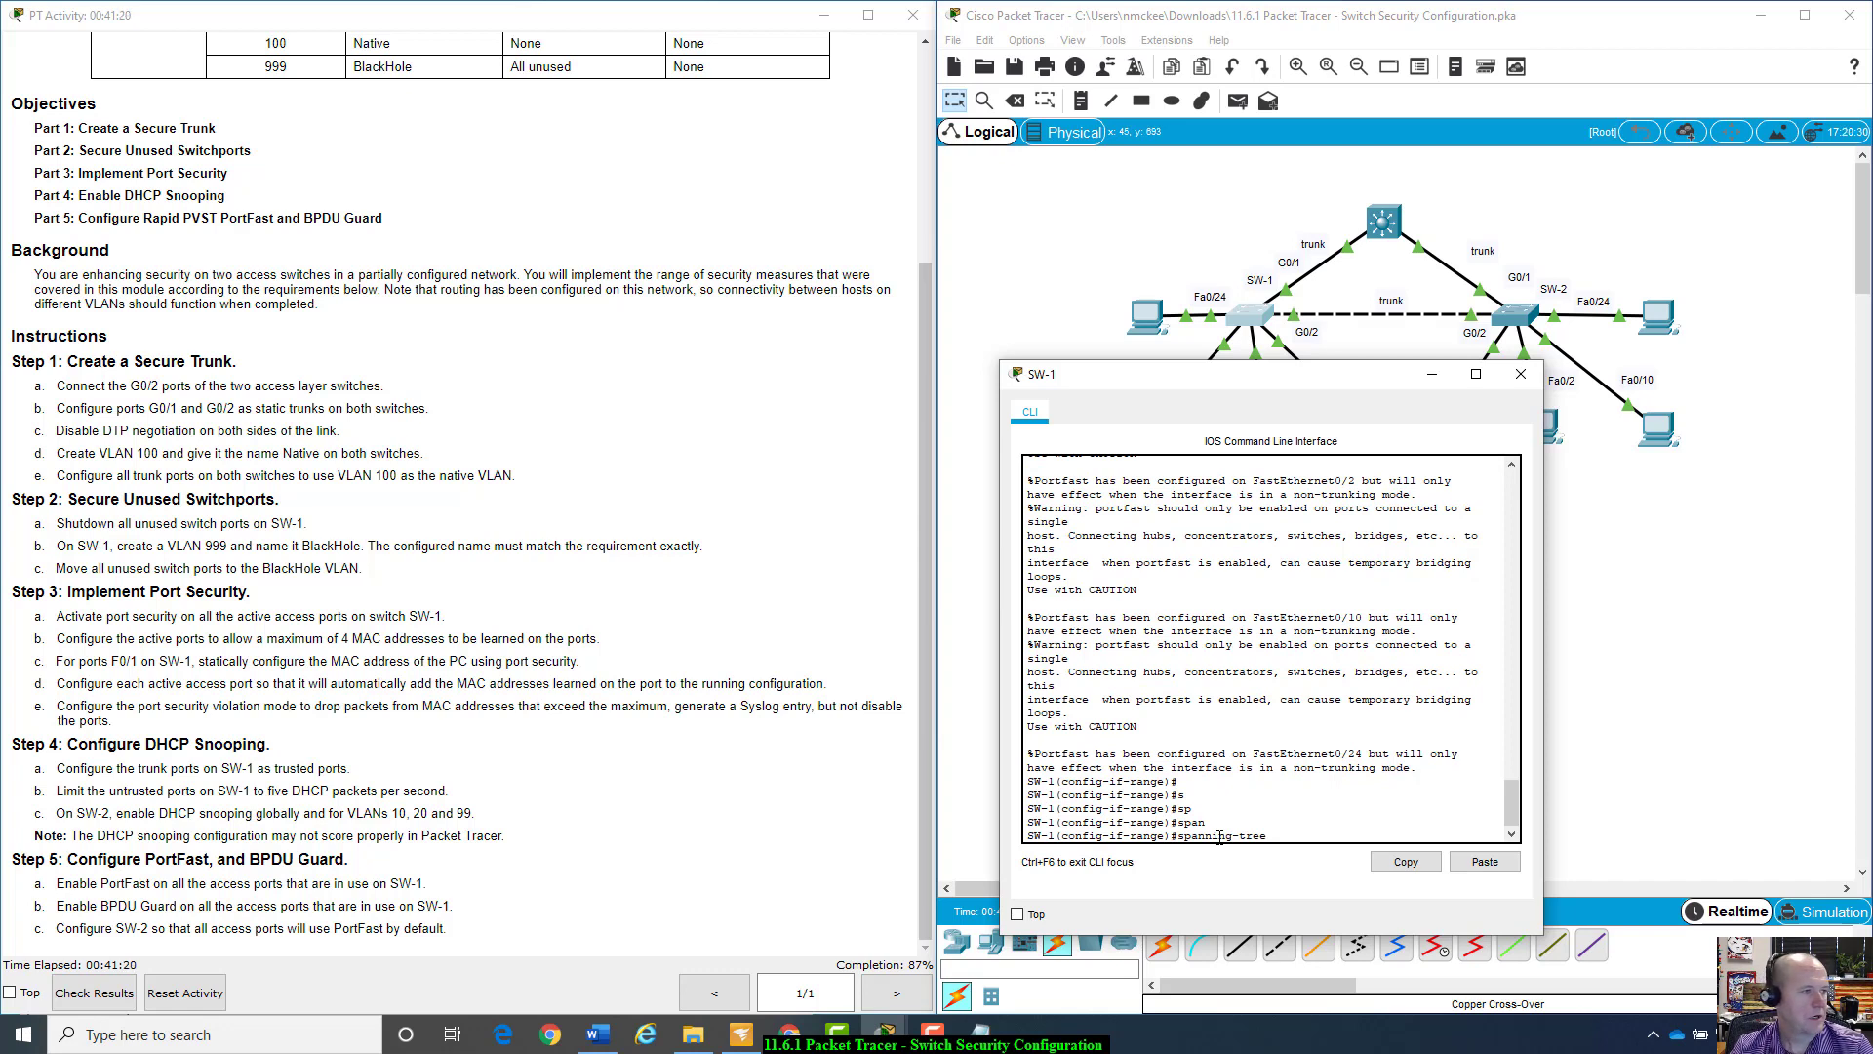
pyautogui.write('bu')
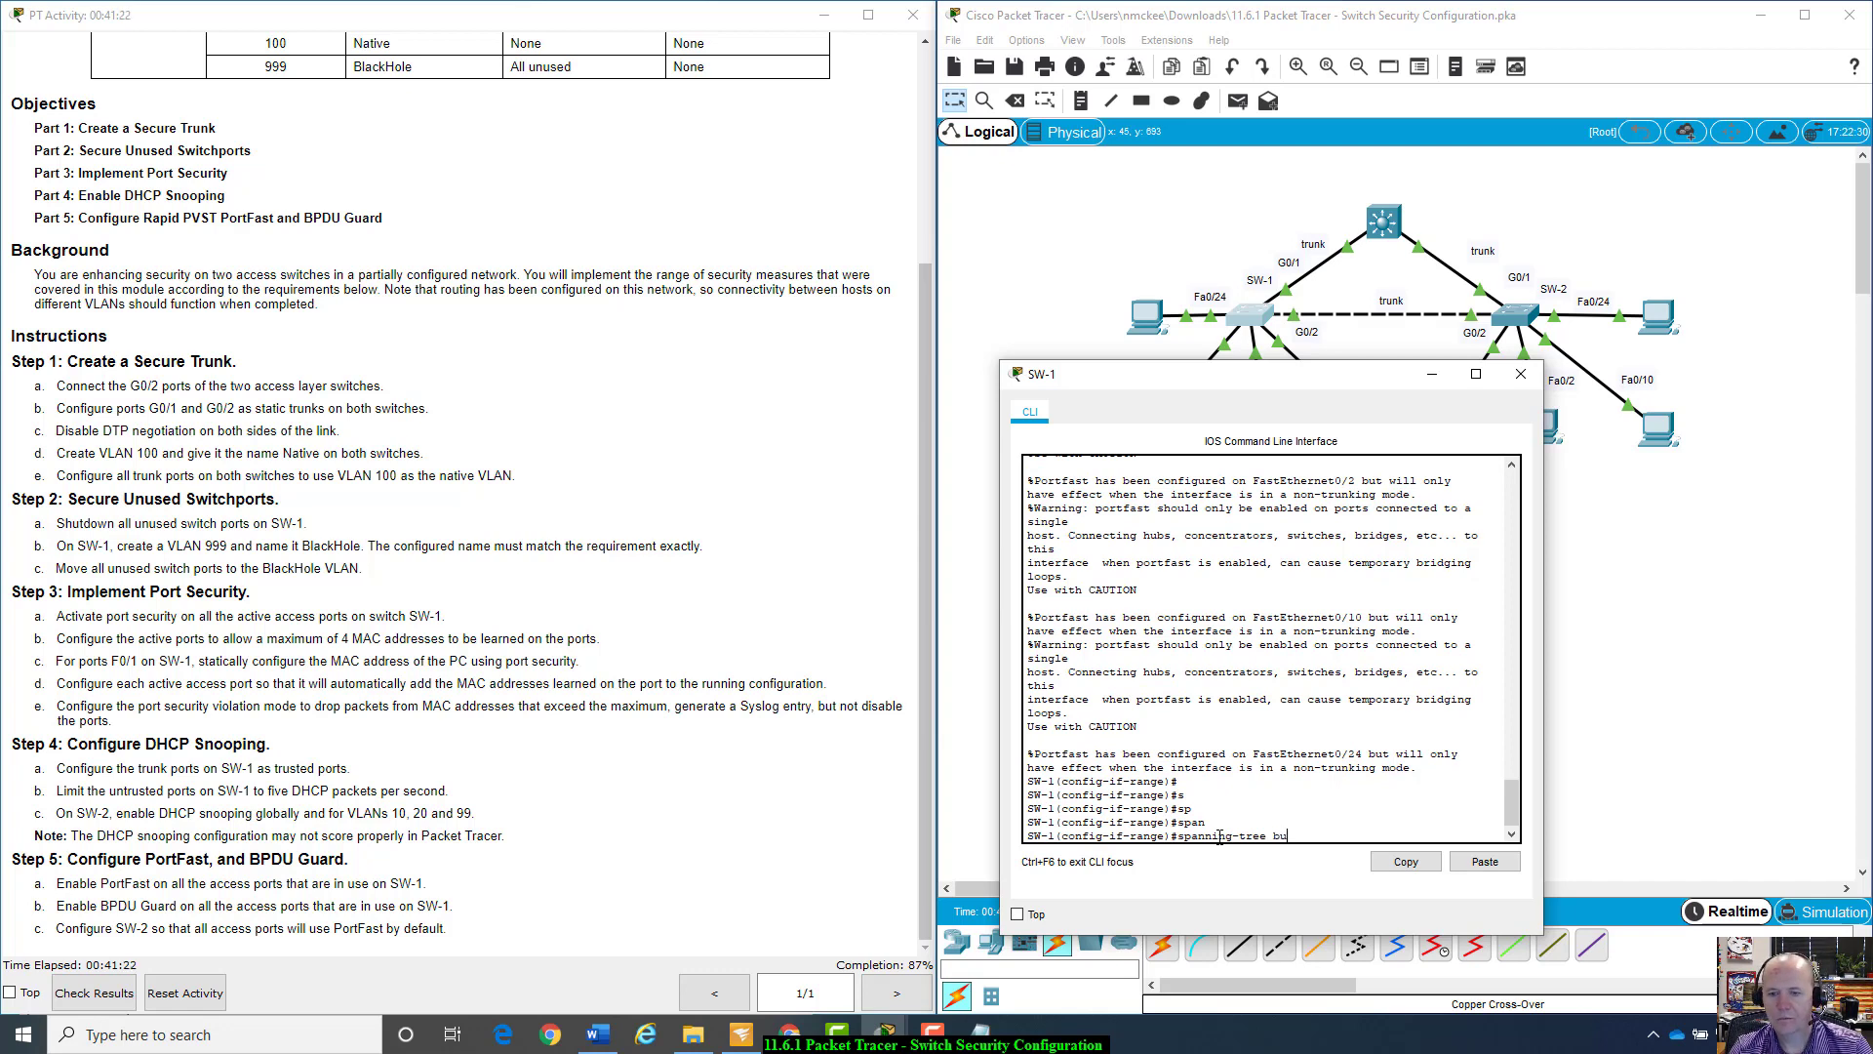
pyautogui.write('du')
pyautogui.press('Tab')
pyautogui.write('g')
pyautogui.press('Tab')
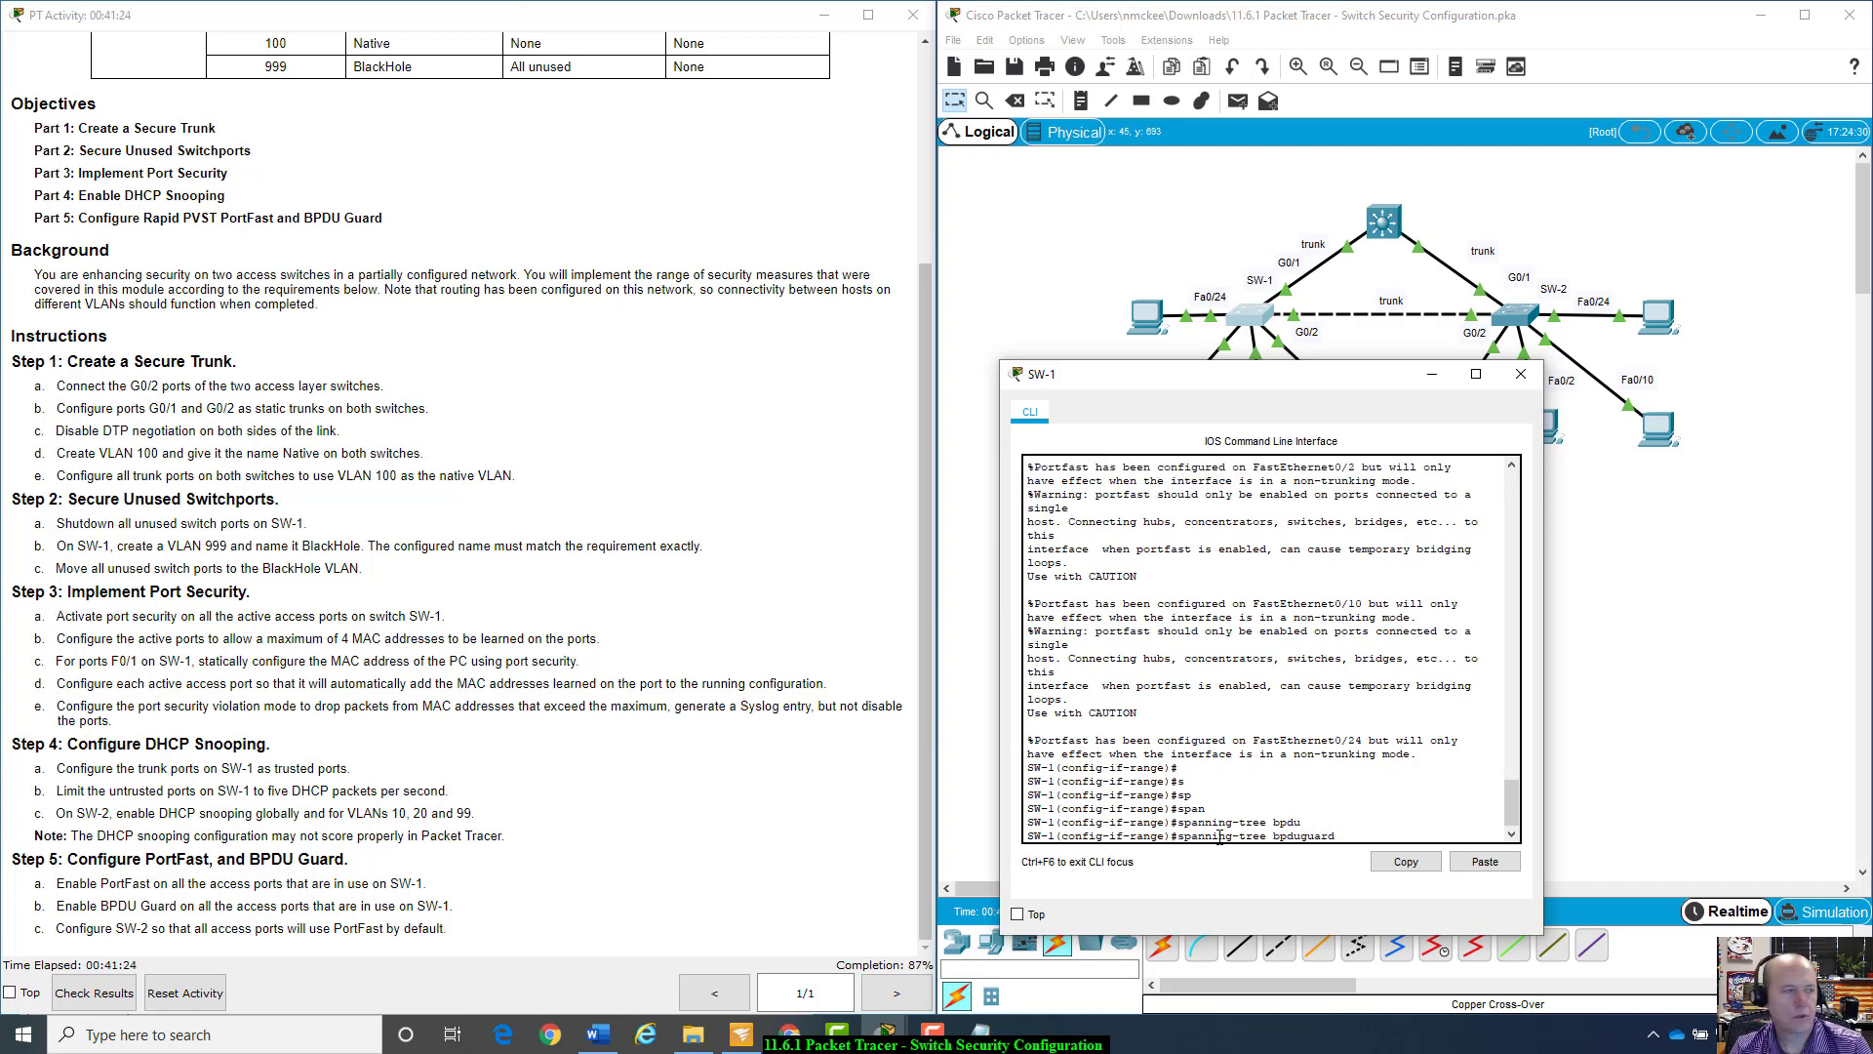
pyautogui.write('en')
pyautogui.press('Tab')
pyautogui.press('Return')
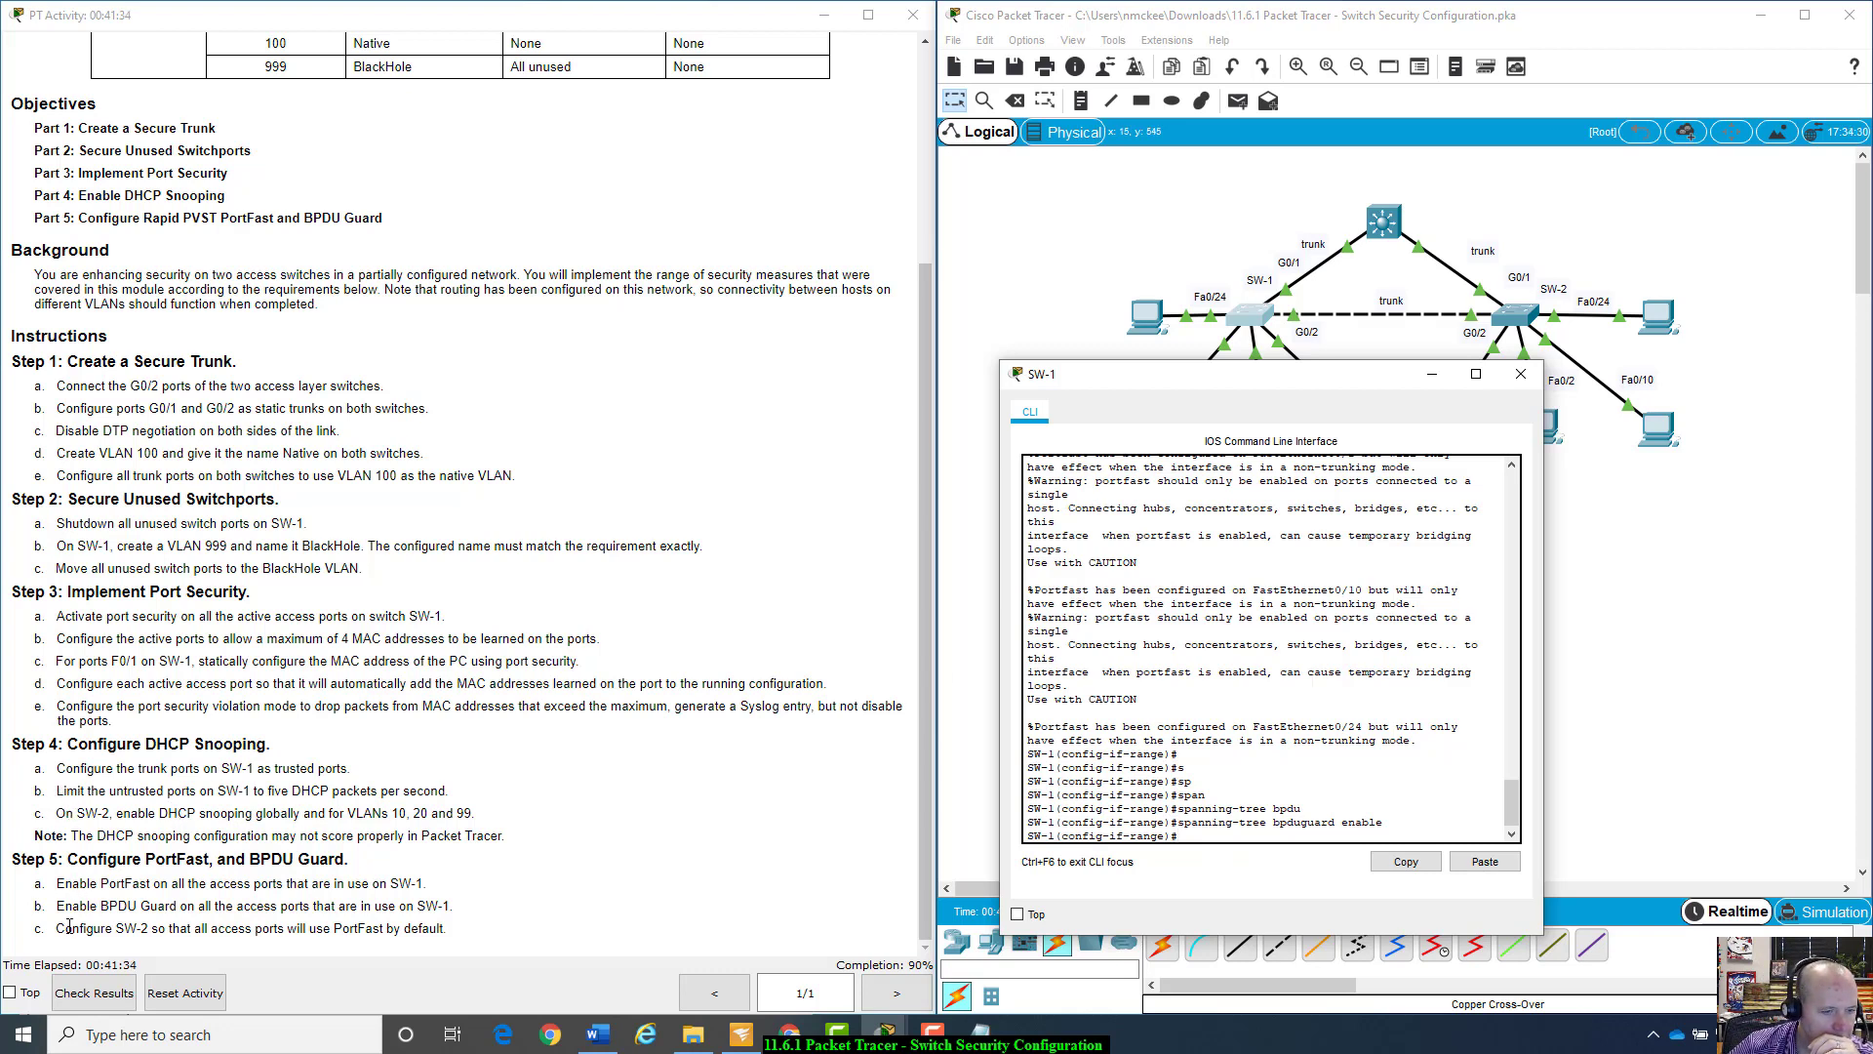
# Step: Read the SW-2 PortFast instruction, leave SW-1's command line and open SW-2's command line beside the instructions
pyautogui.moveTo(57, 928); pyautogui.dragTo(465, 936)
pyautogui.click(464, 937)
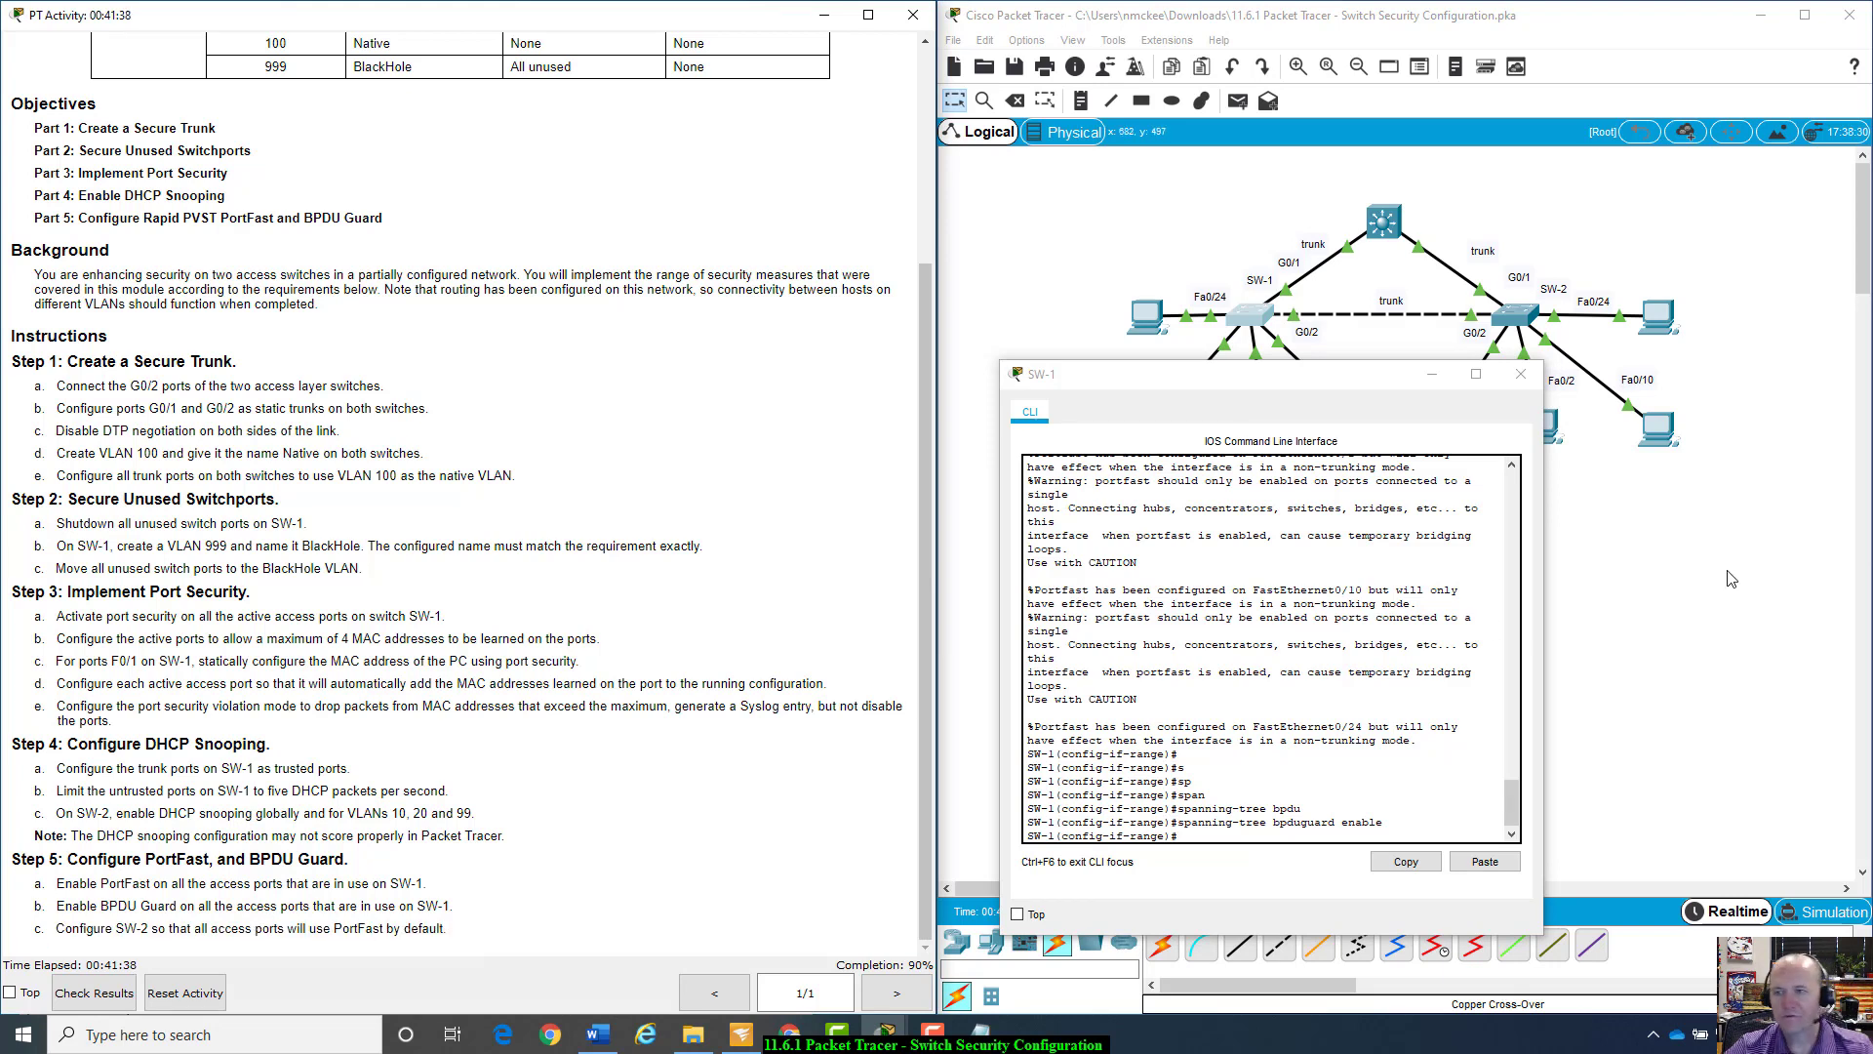
pyautogui.click(1836, 543)
pyautogui.click(1532, 312)
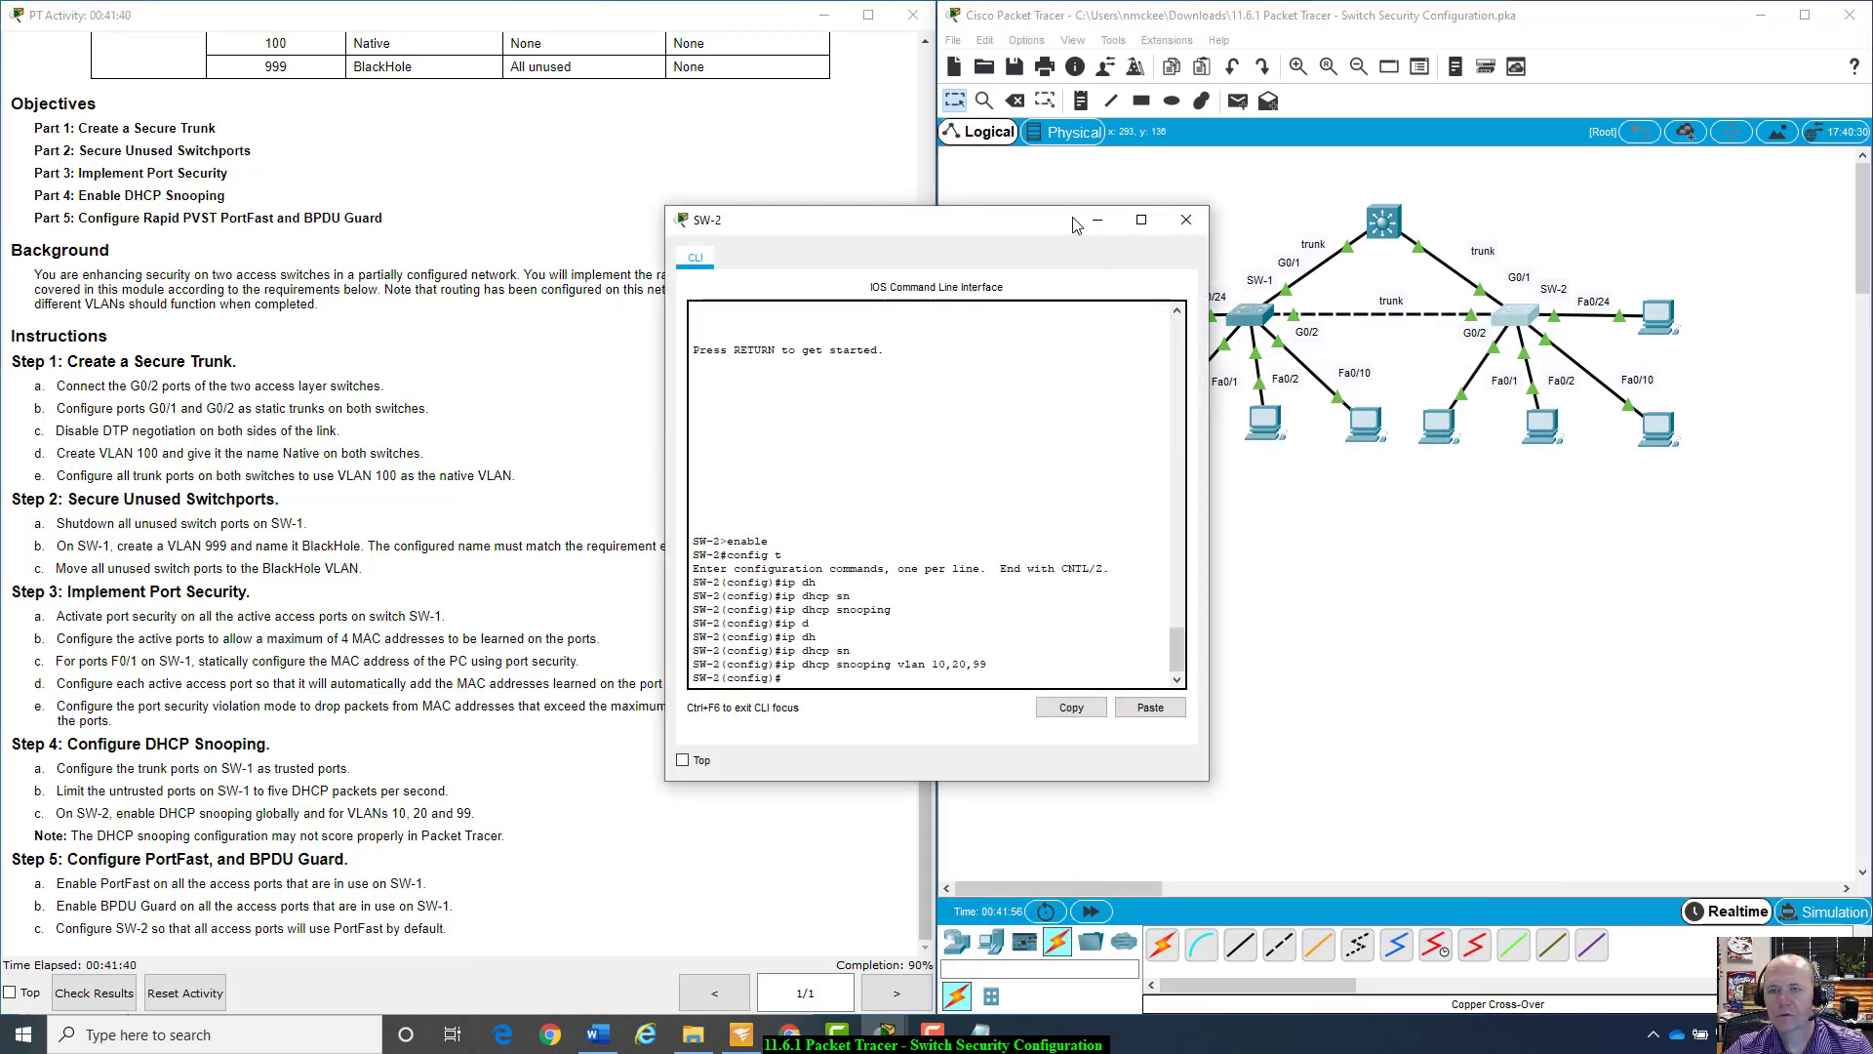
pyautogui.moveTo(1044, 220); pyautogui.dragTo(1378, 245)
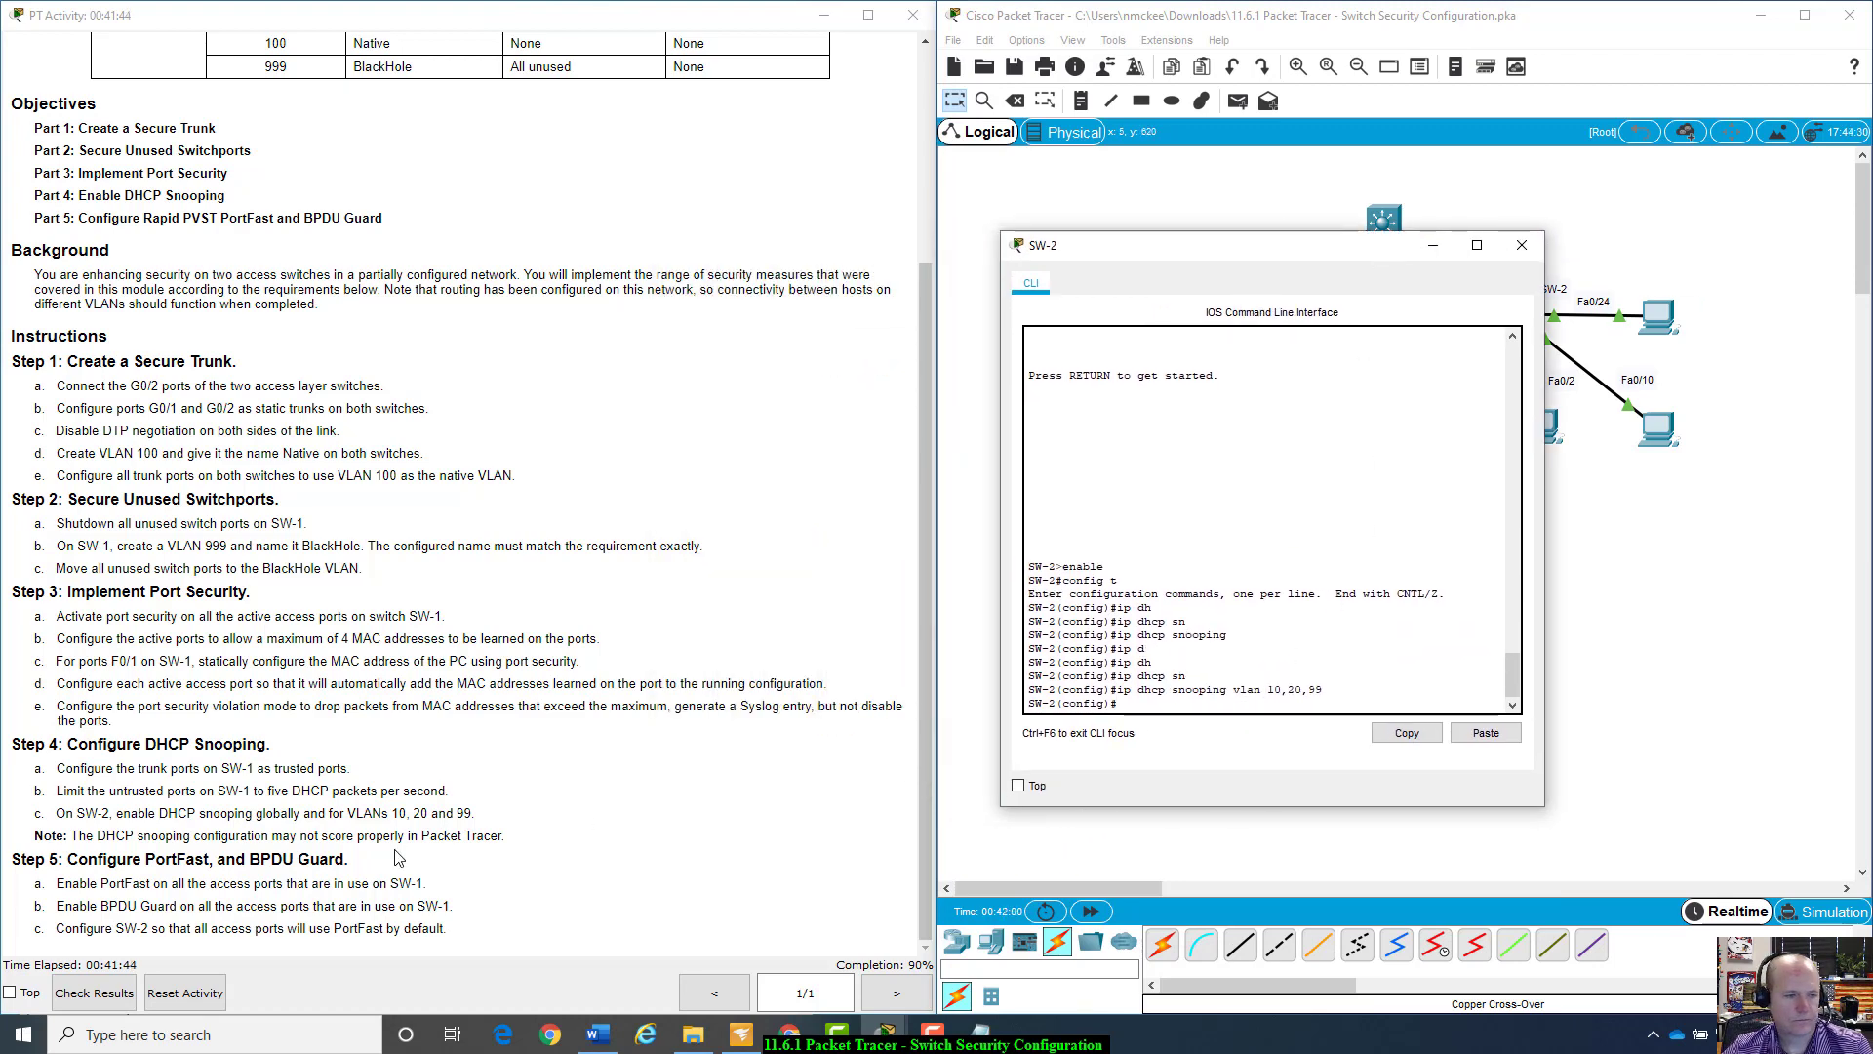
pyautogui.click(83, 849)
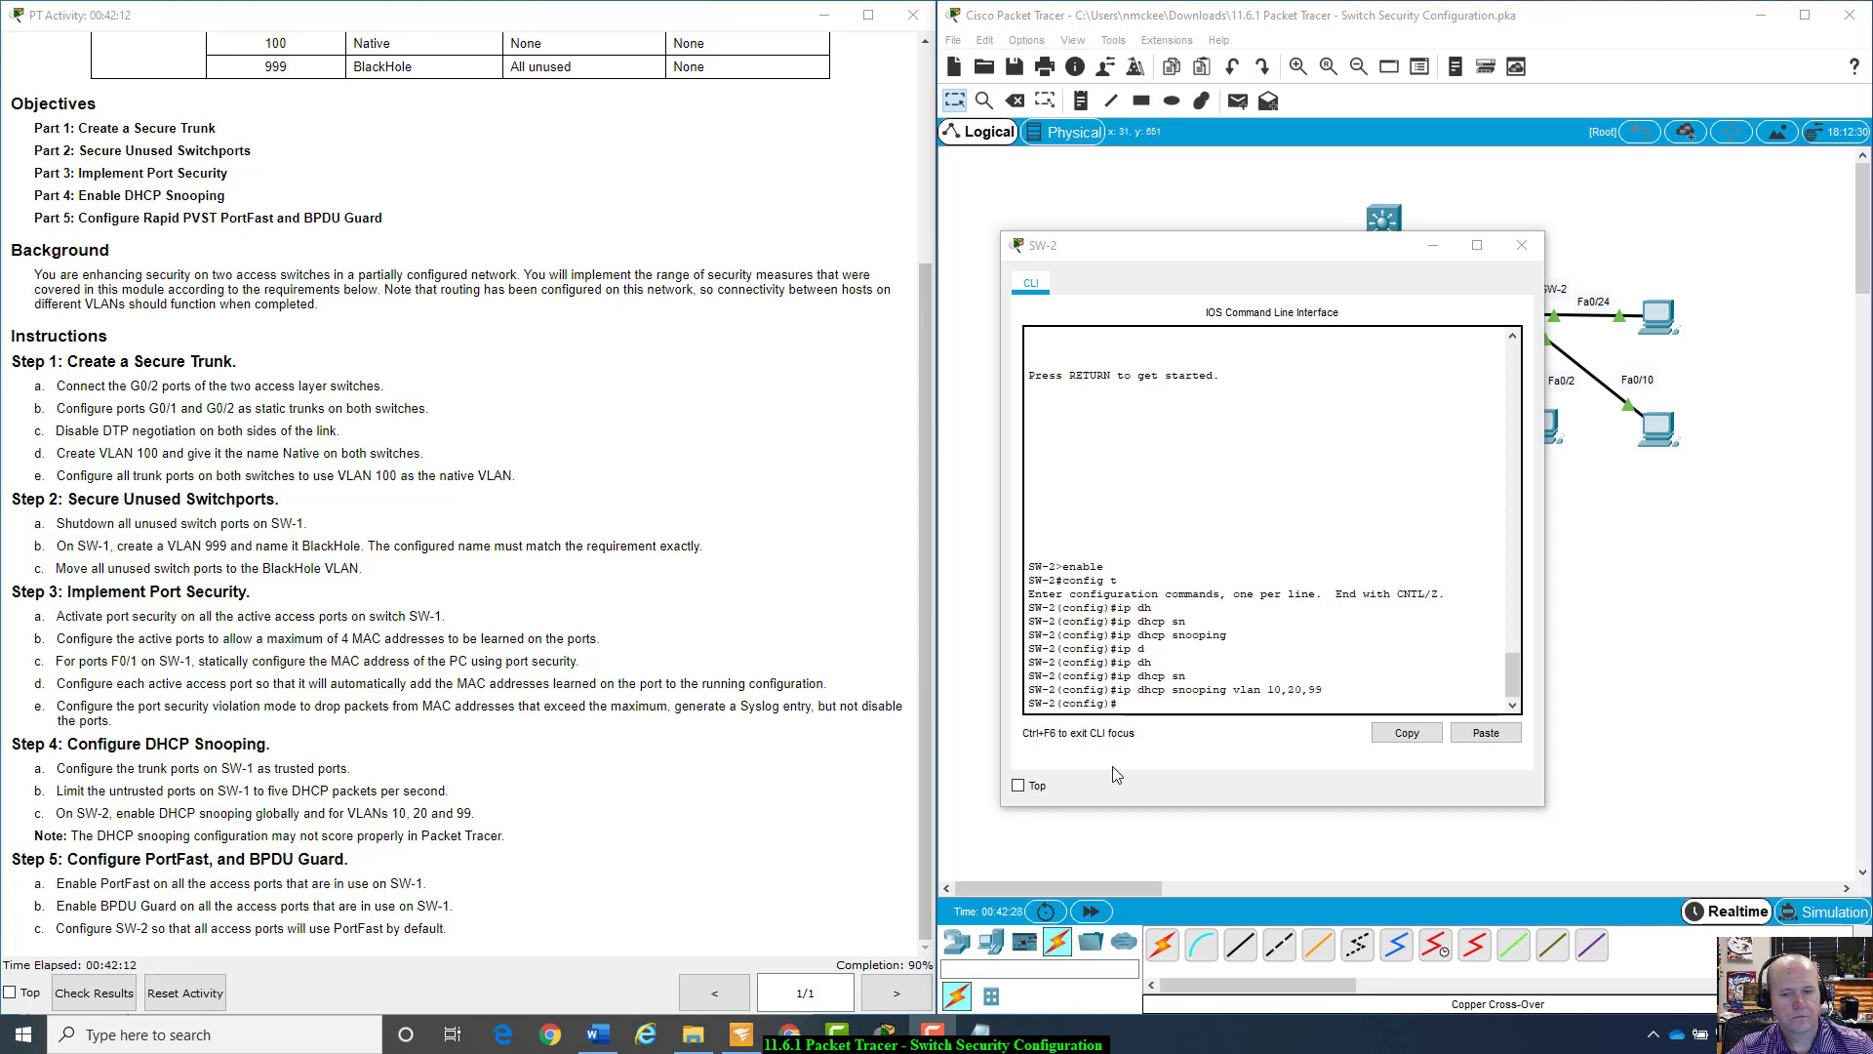
# Step: Enable PortFast by default on all of SW-2's access ports with spanning-tree portfast default
pyautogui.click(1144, 710)
pyautogui.write('s')
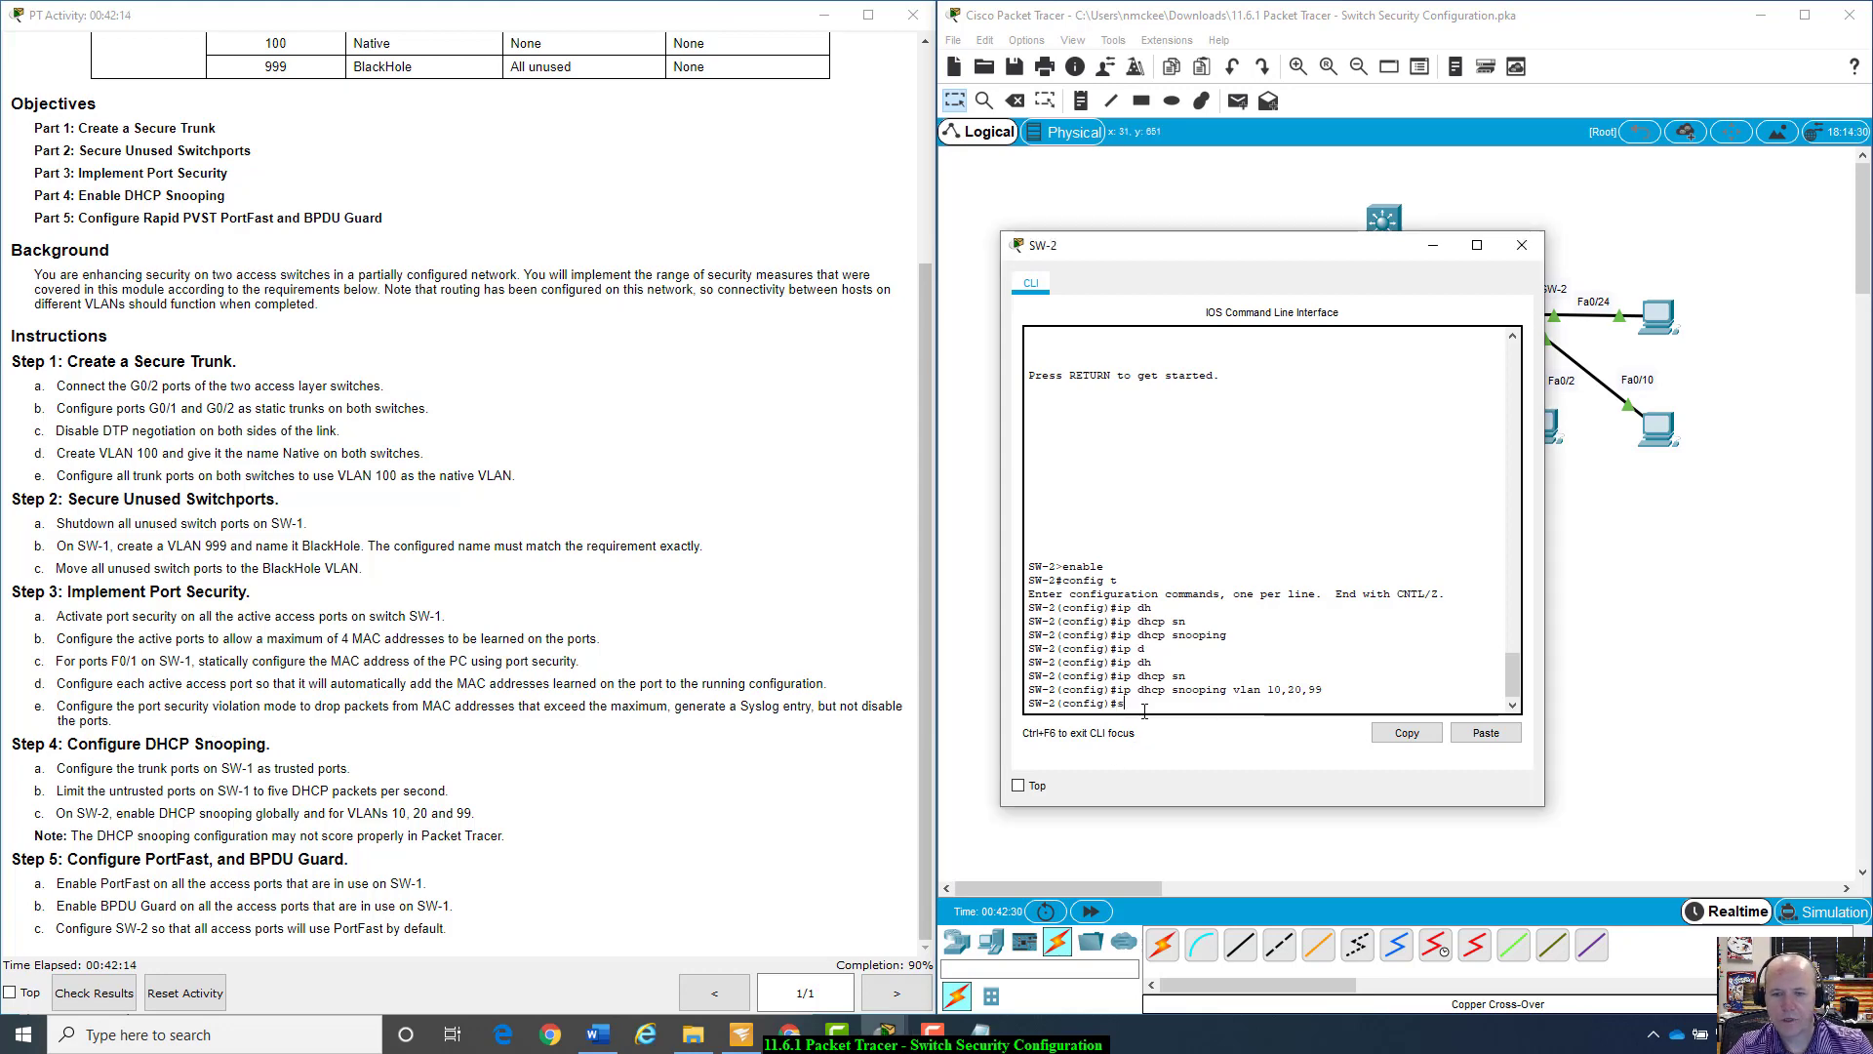
pyautogui.write('pn')
pyautogui.press('Tab')
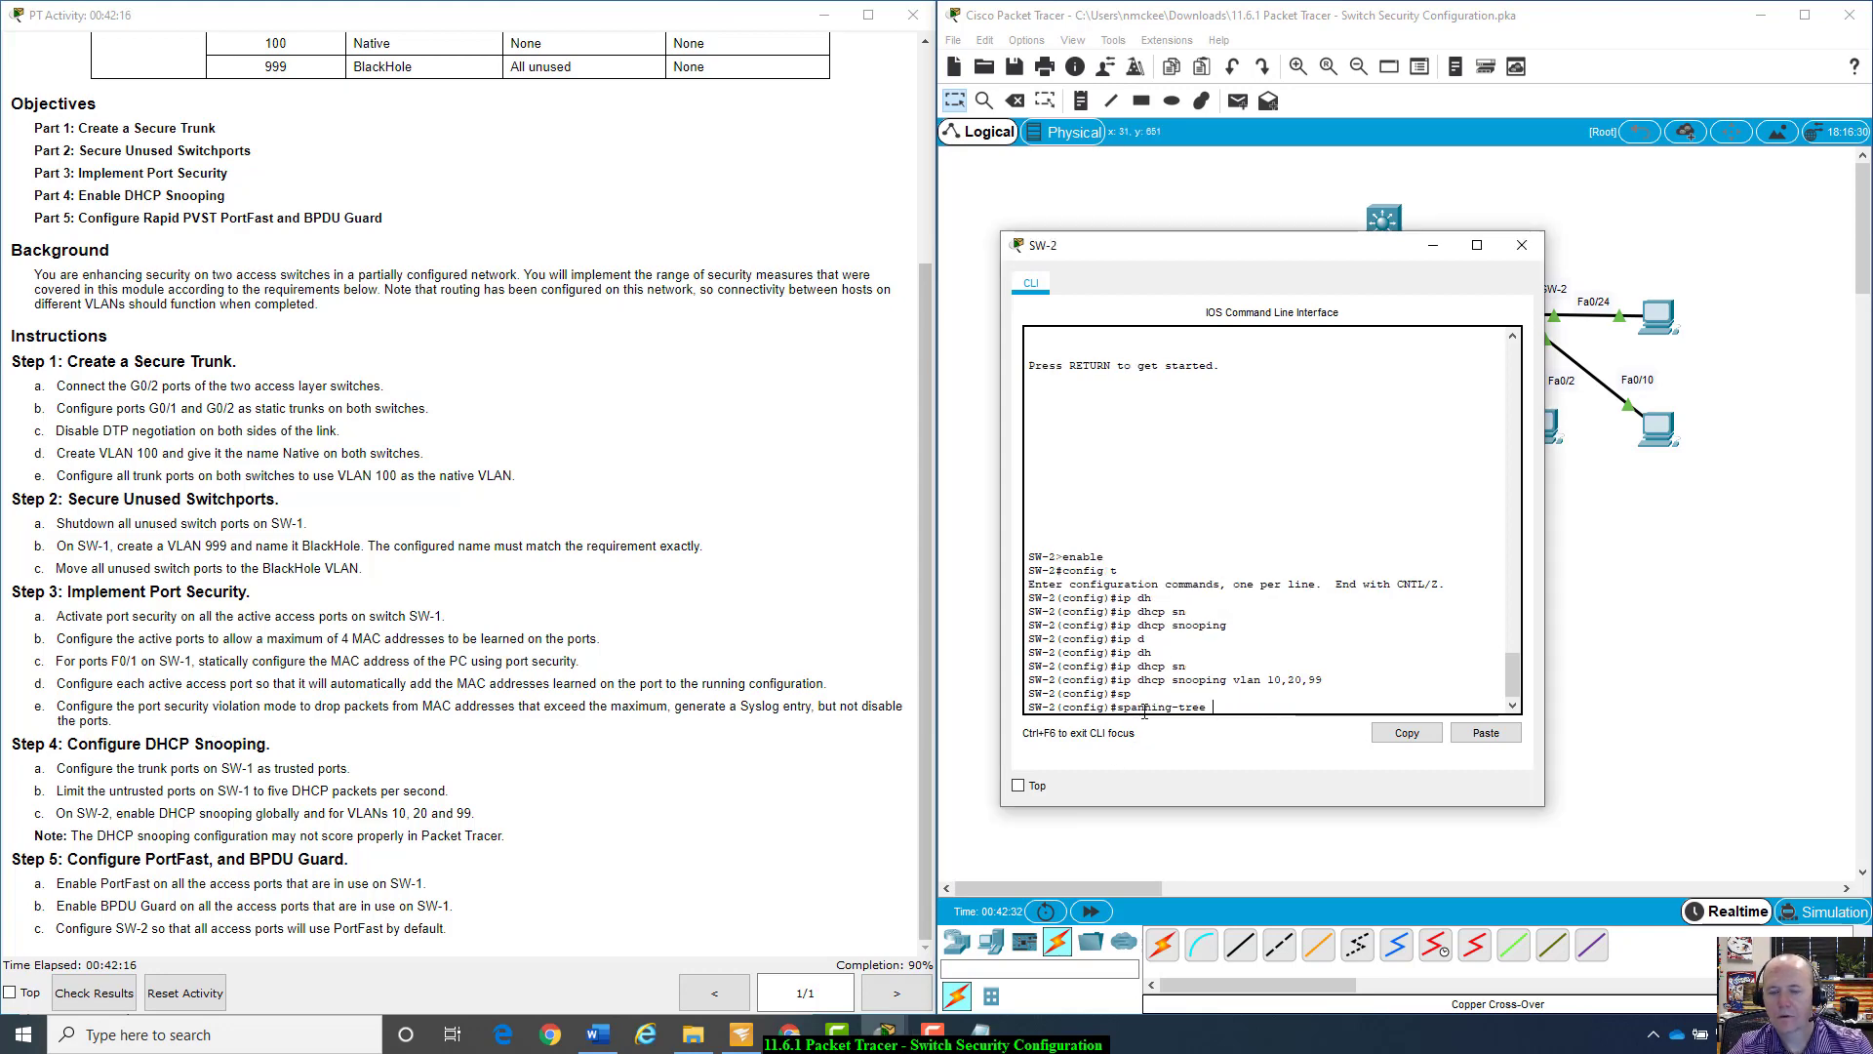
pyautogui.write('por')
pyautogui.press('Tab')
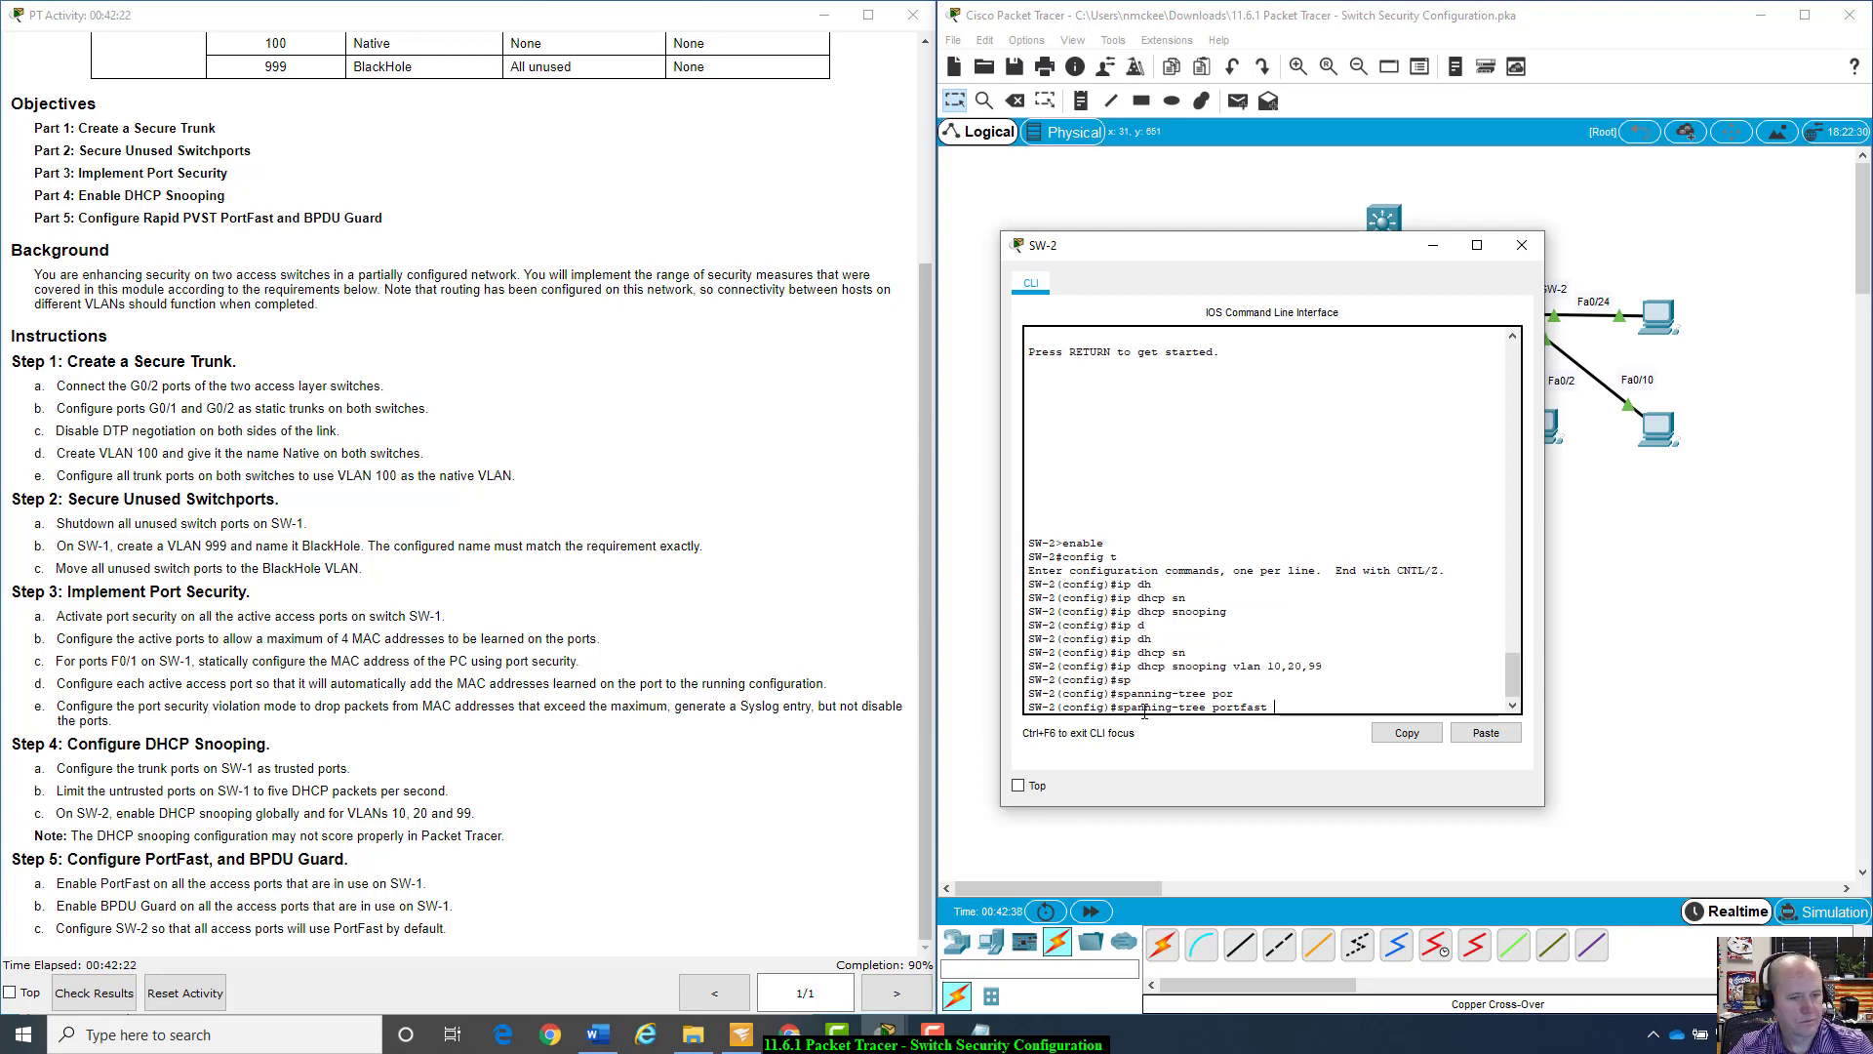
pyautogui.write('de')
pyautogui.press('Tab')
pyautogui.press('Return')
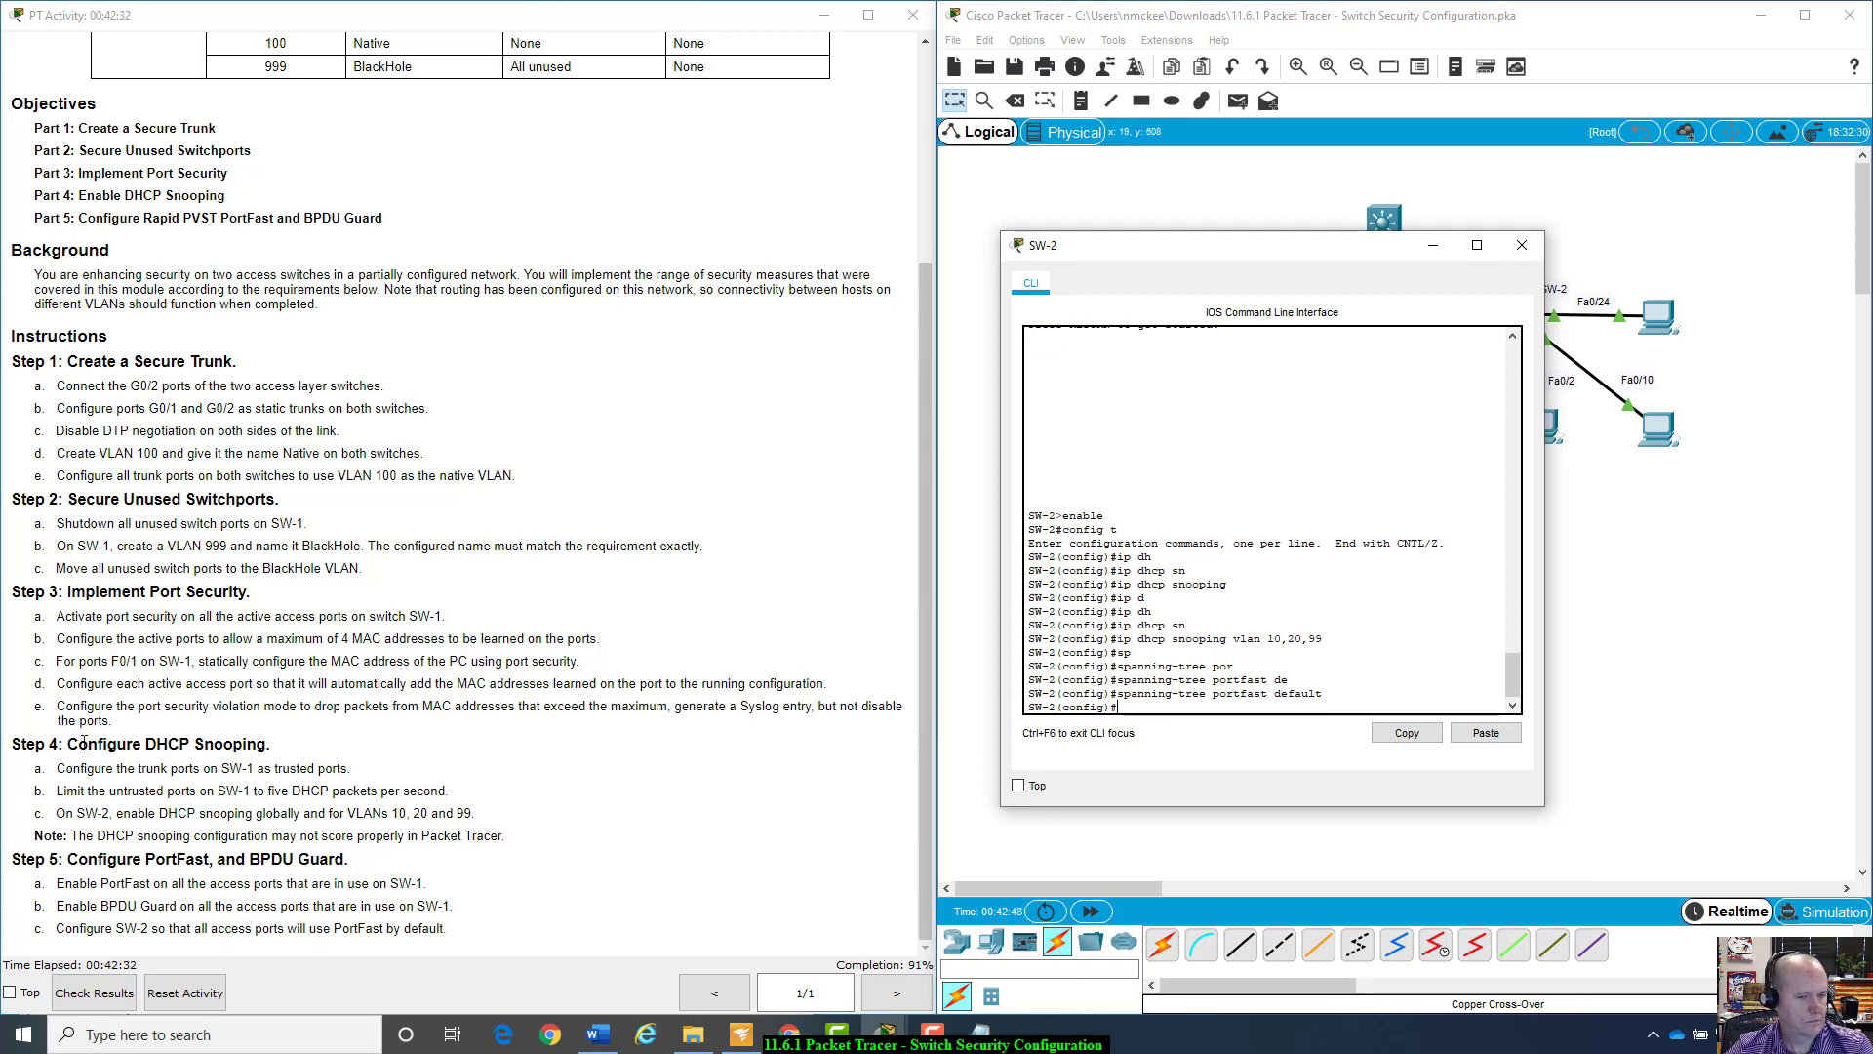
# Step: Check the activity results and review the assessment items for SW-1 and SW-2, looking for incorrect entries
pyautogui.click(113, 998)
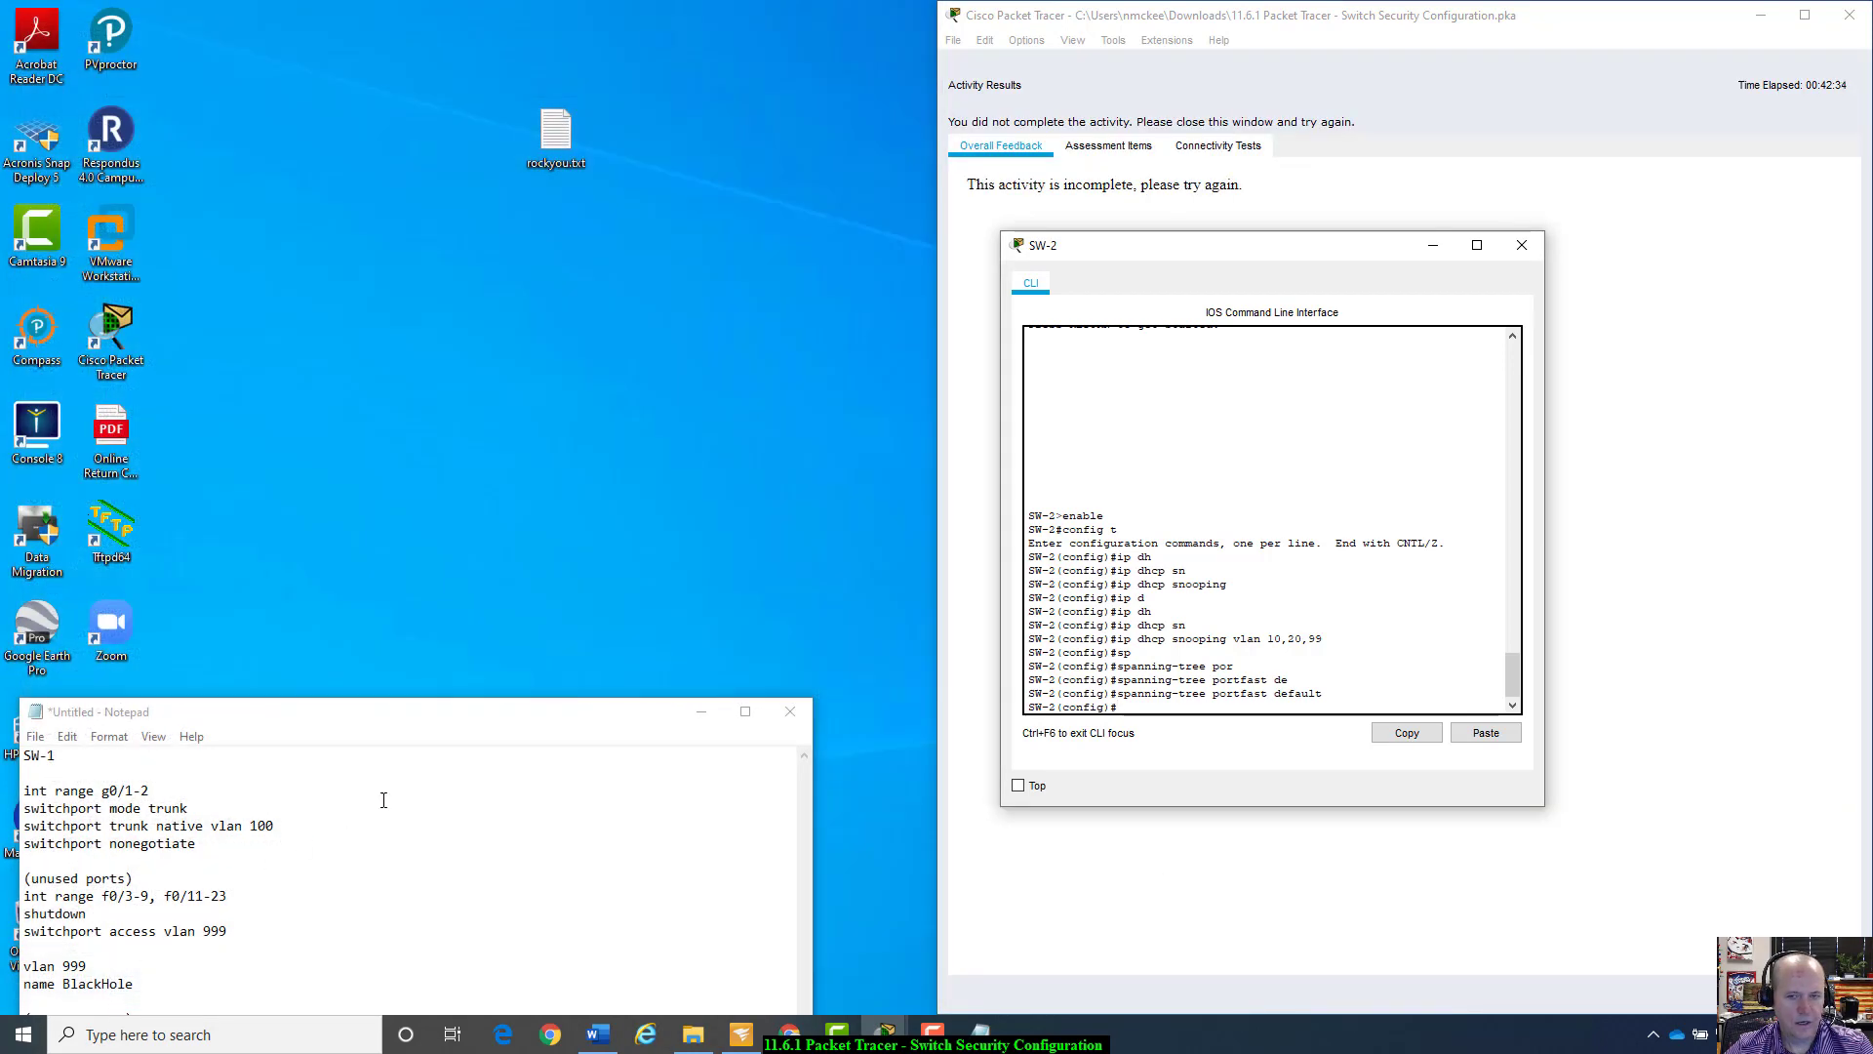
pyautogui.click(1130, 148)
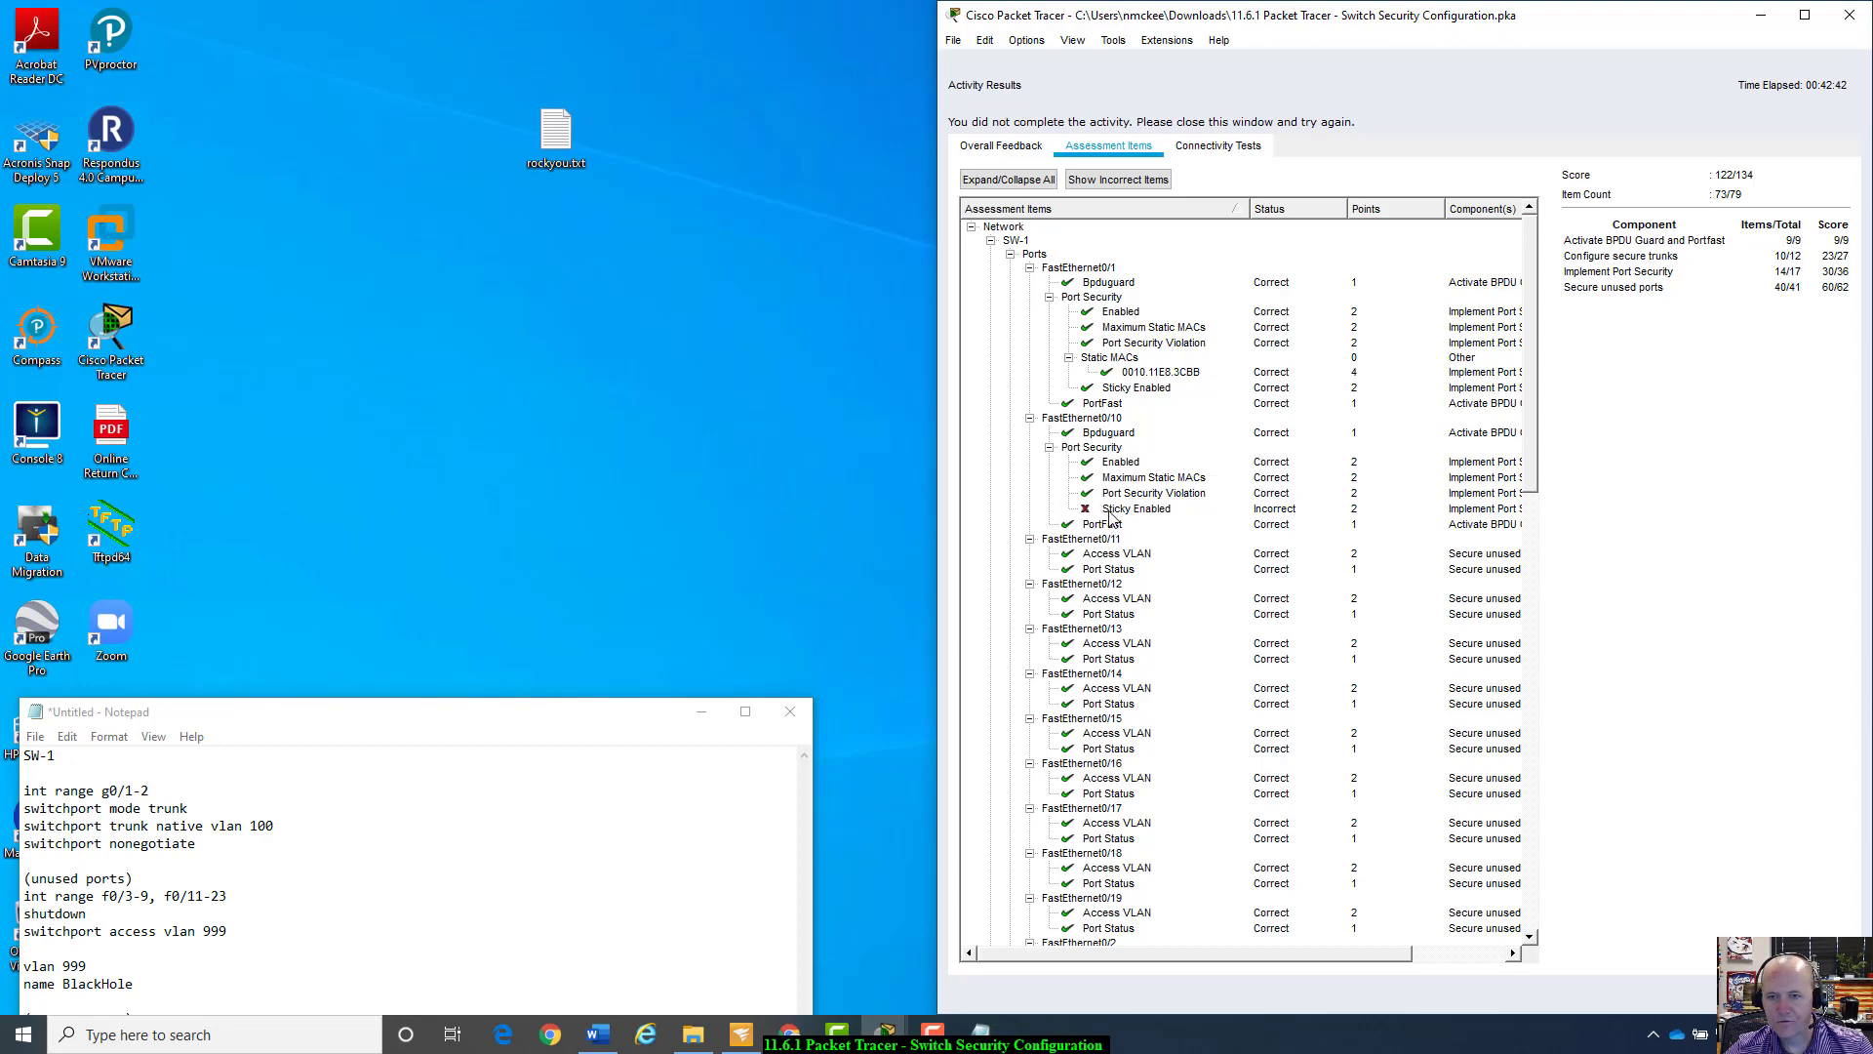
pyautogui.scroll(-2, 1120, 520)
pyautogui.scroll(-5, 1120, 517)
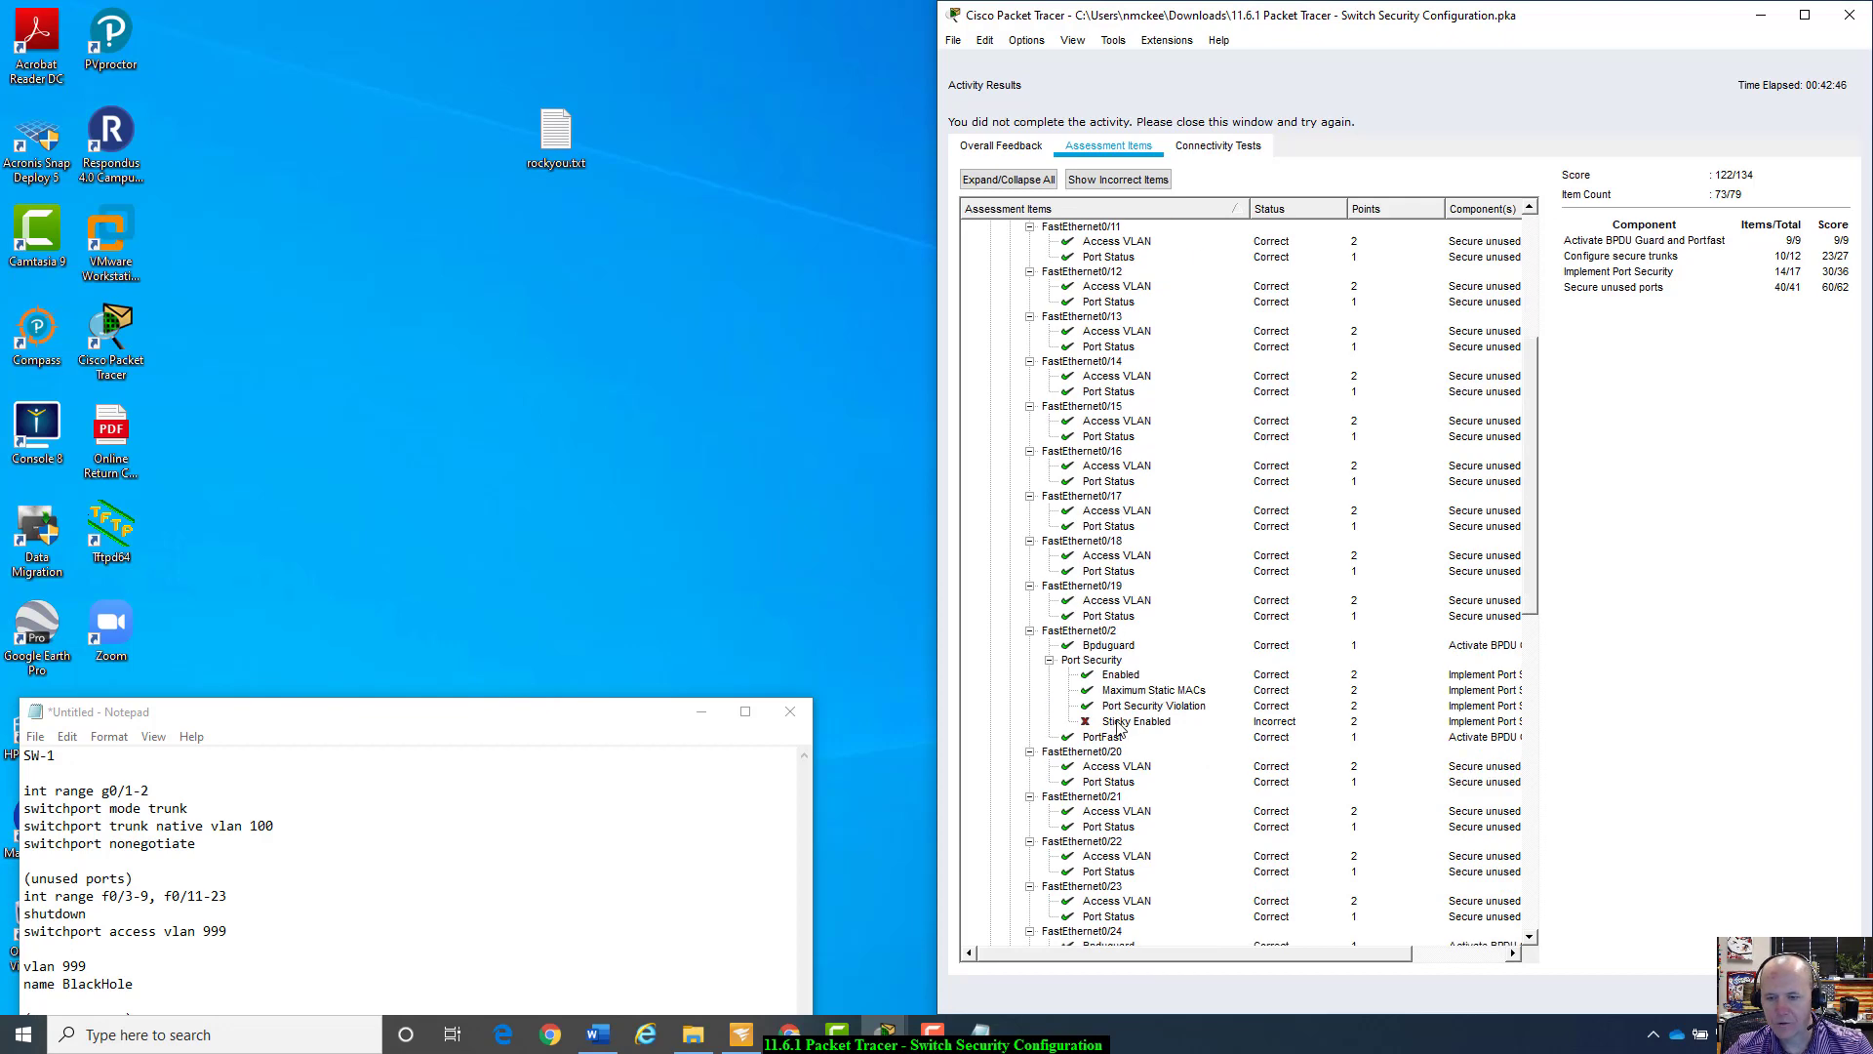
pyautogui.scroll(-9, 1117, 723)
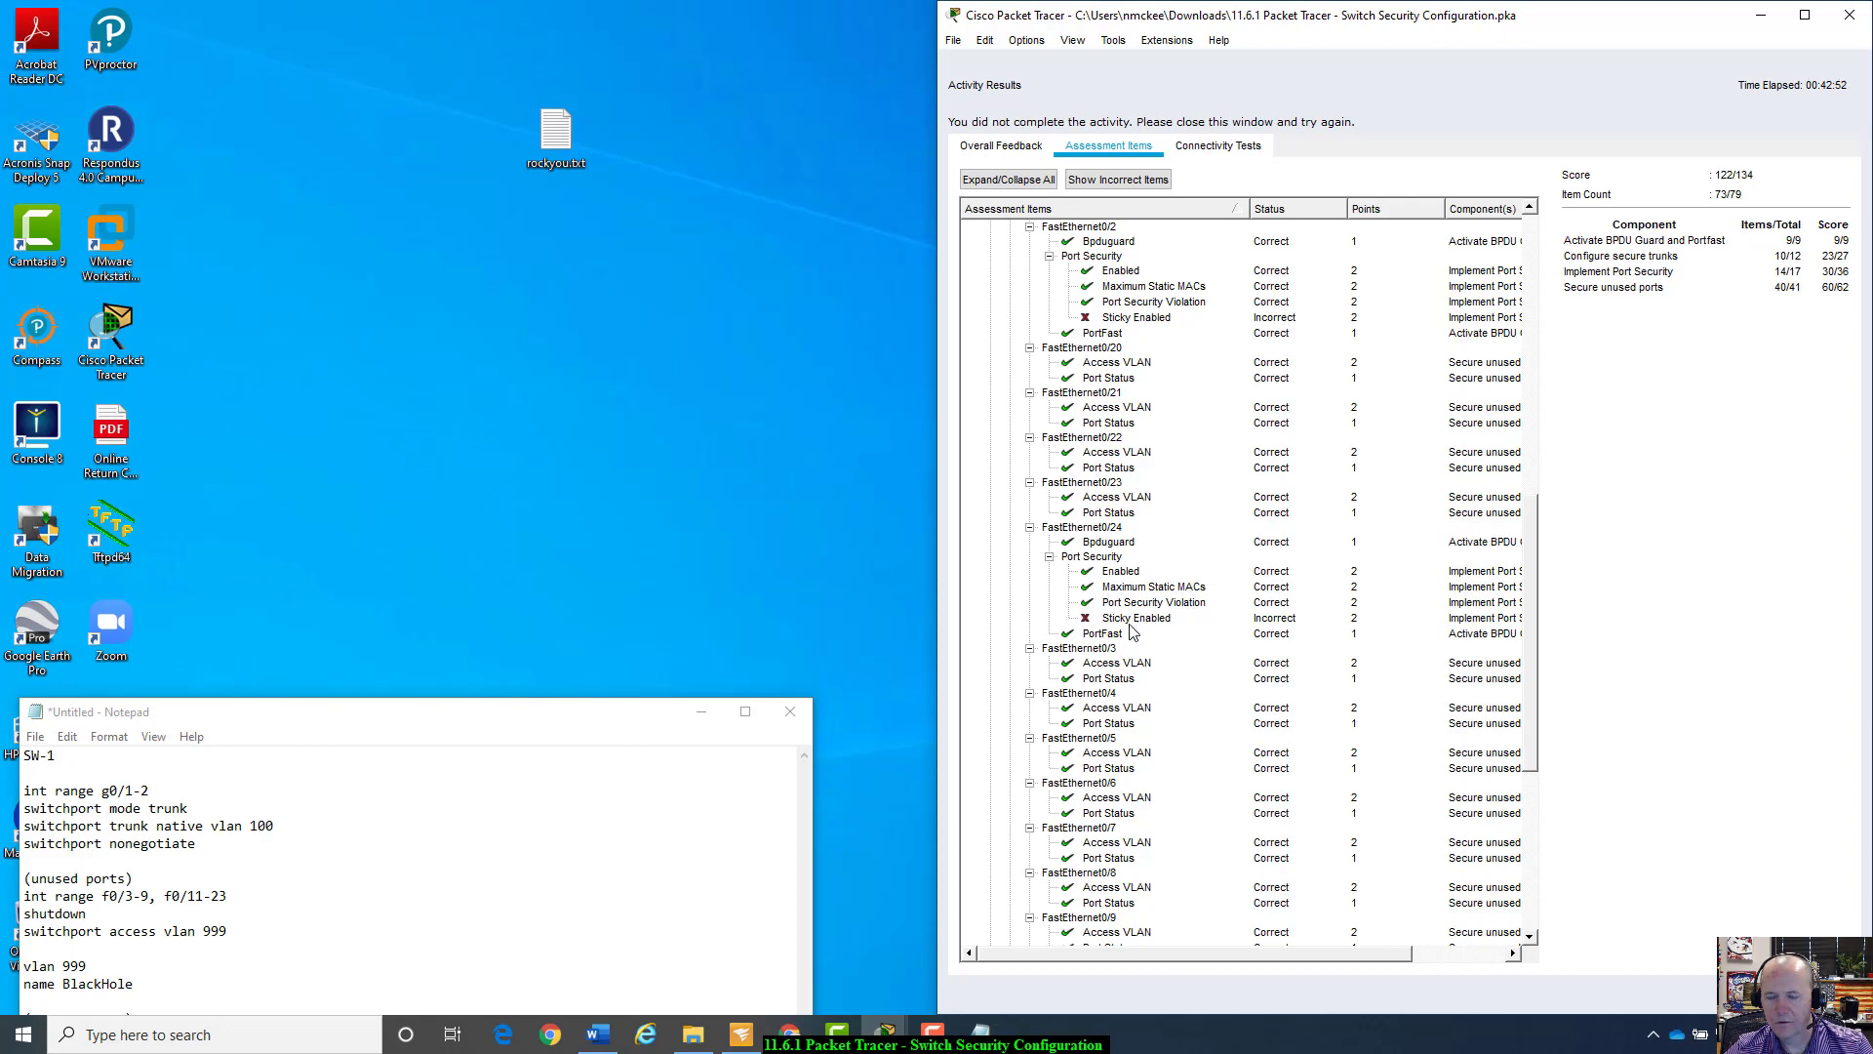
pyautogui.scroll(-9, 1131, 632)
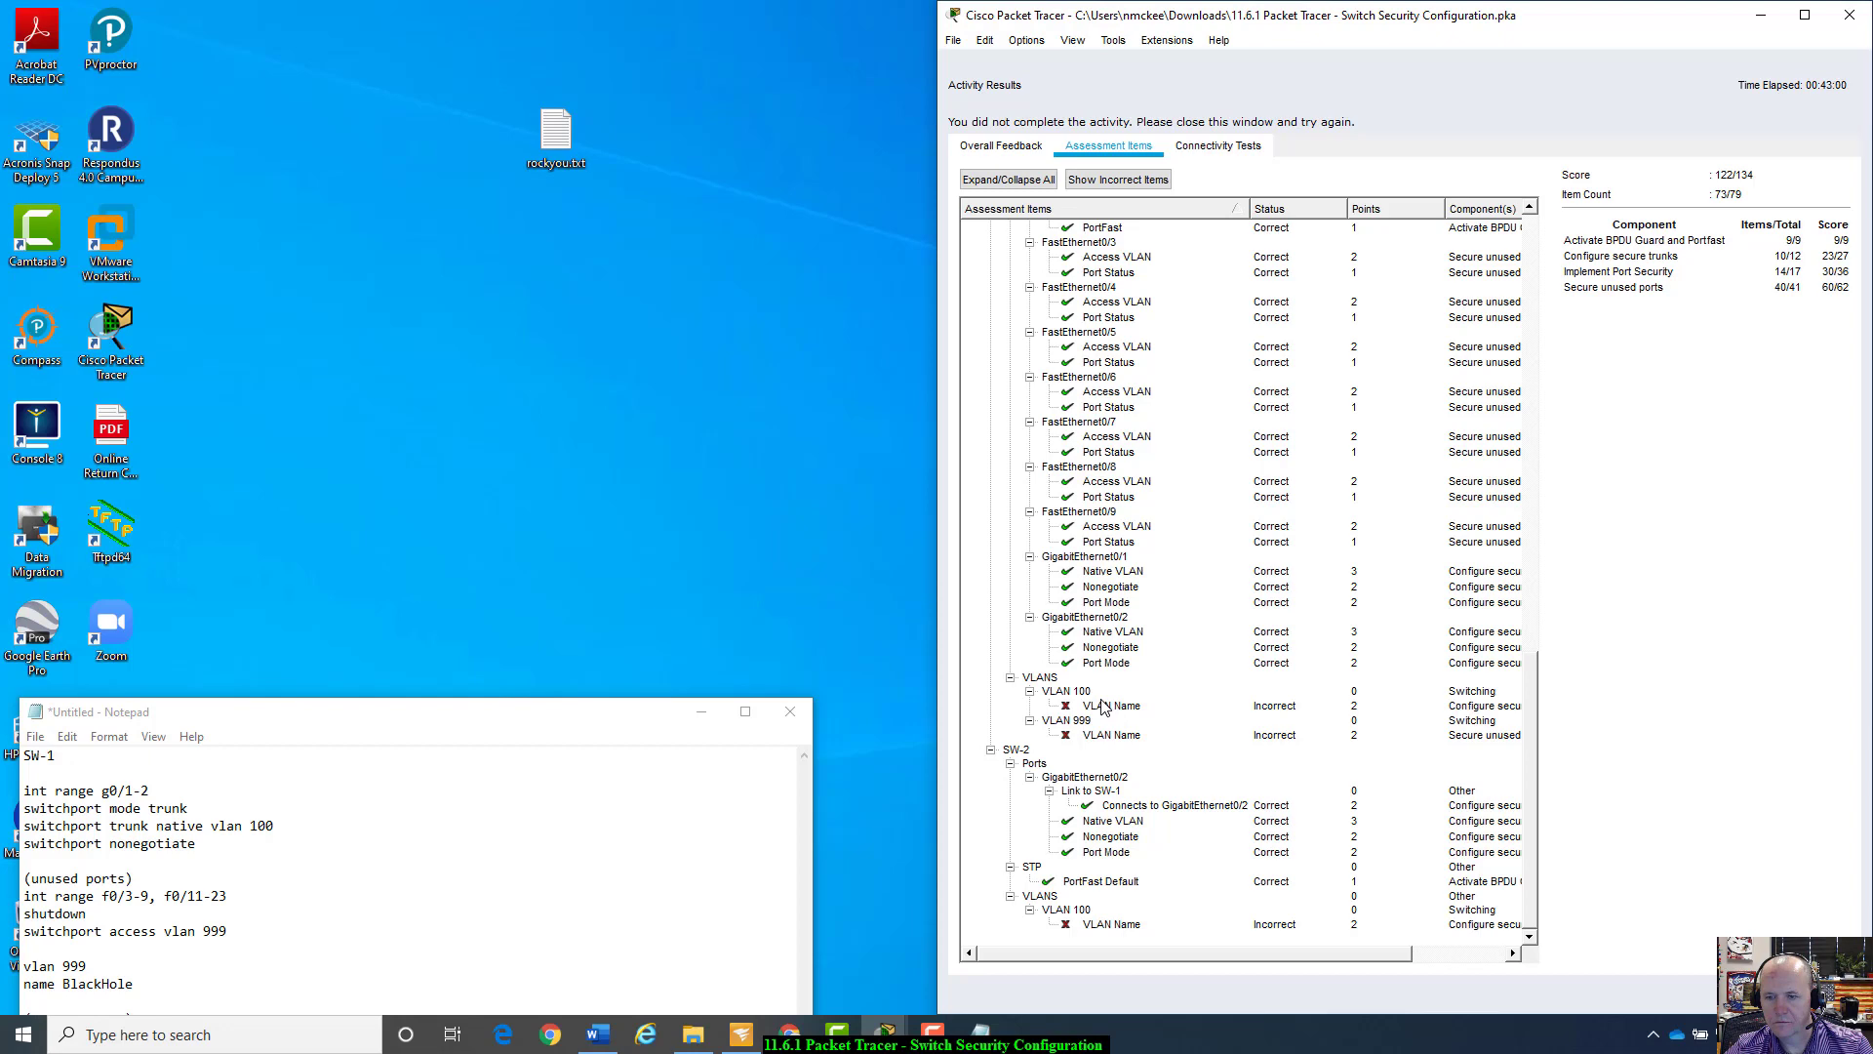
# Step: Go through the assessment items again, examining the port security entries of SW-1's active access ports
pyautogui.scroll(20, 1102, 704)
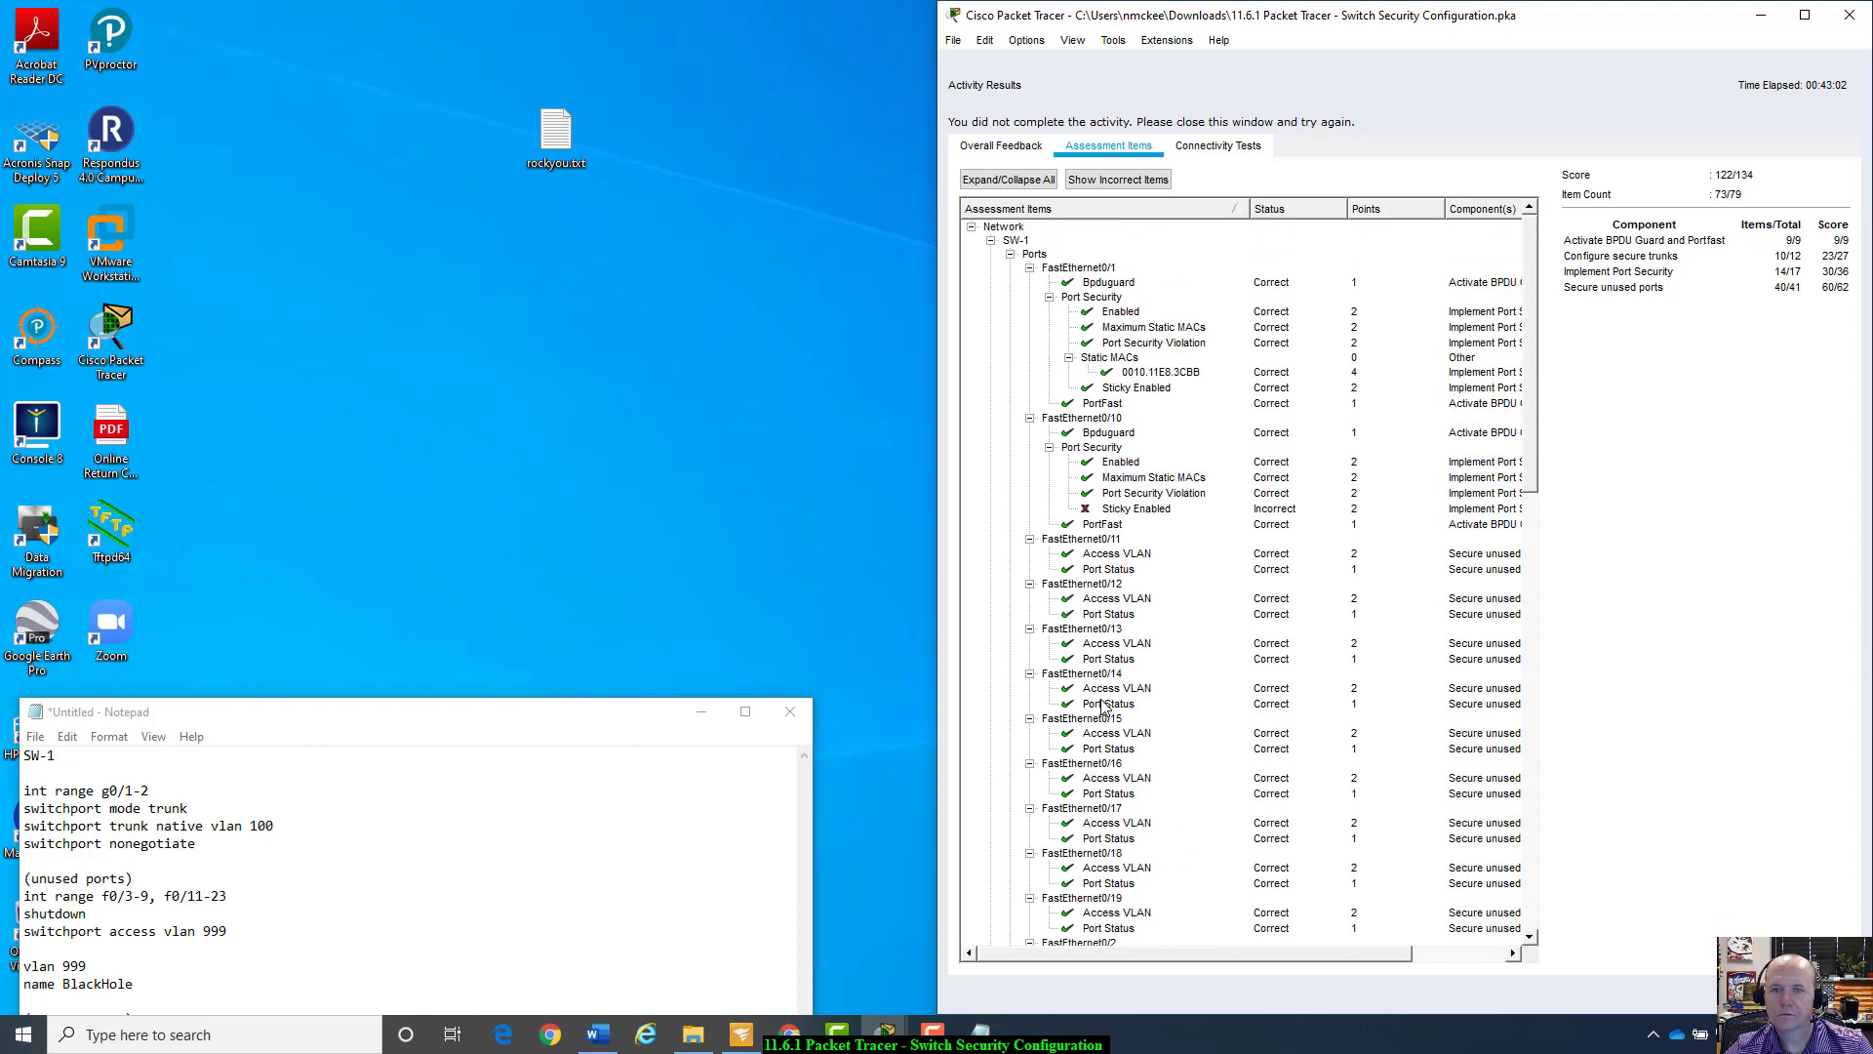
pyautogui.scroll(-3, 1035, 417)
pyautogui.scroll(3, 1036, 423)
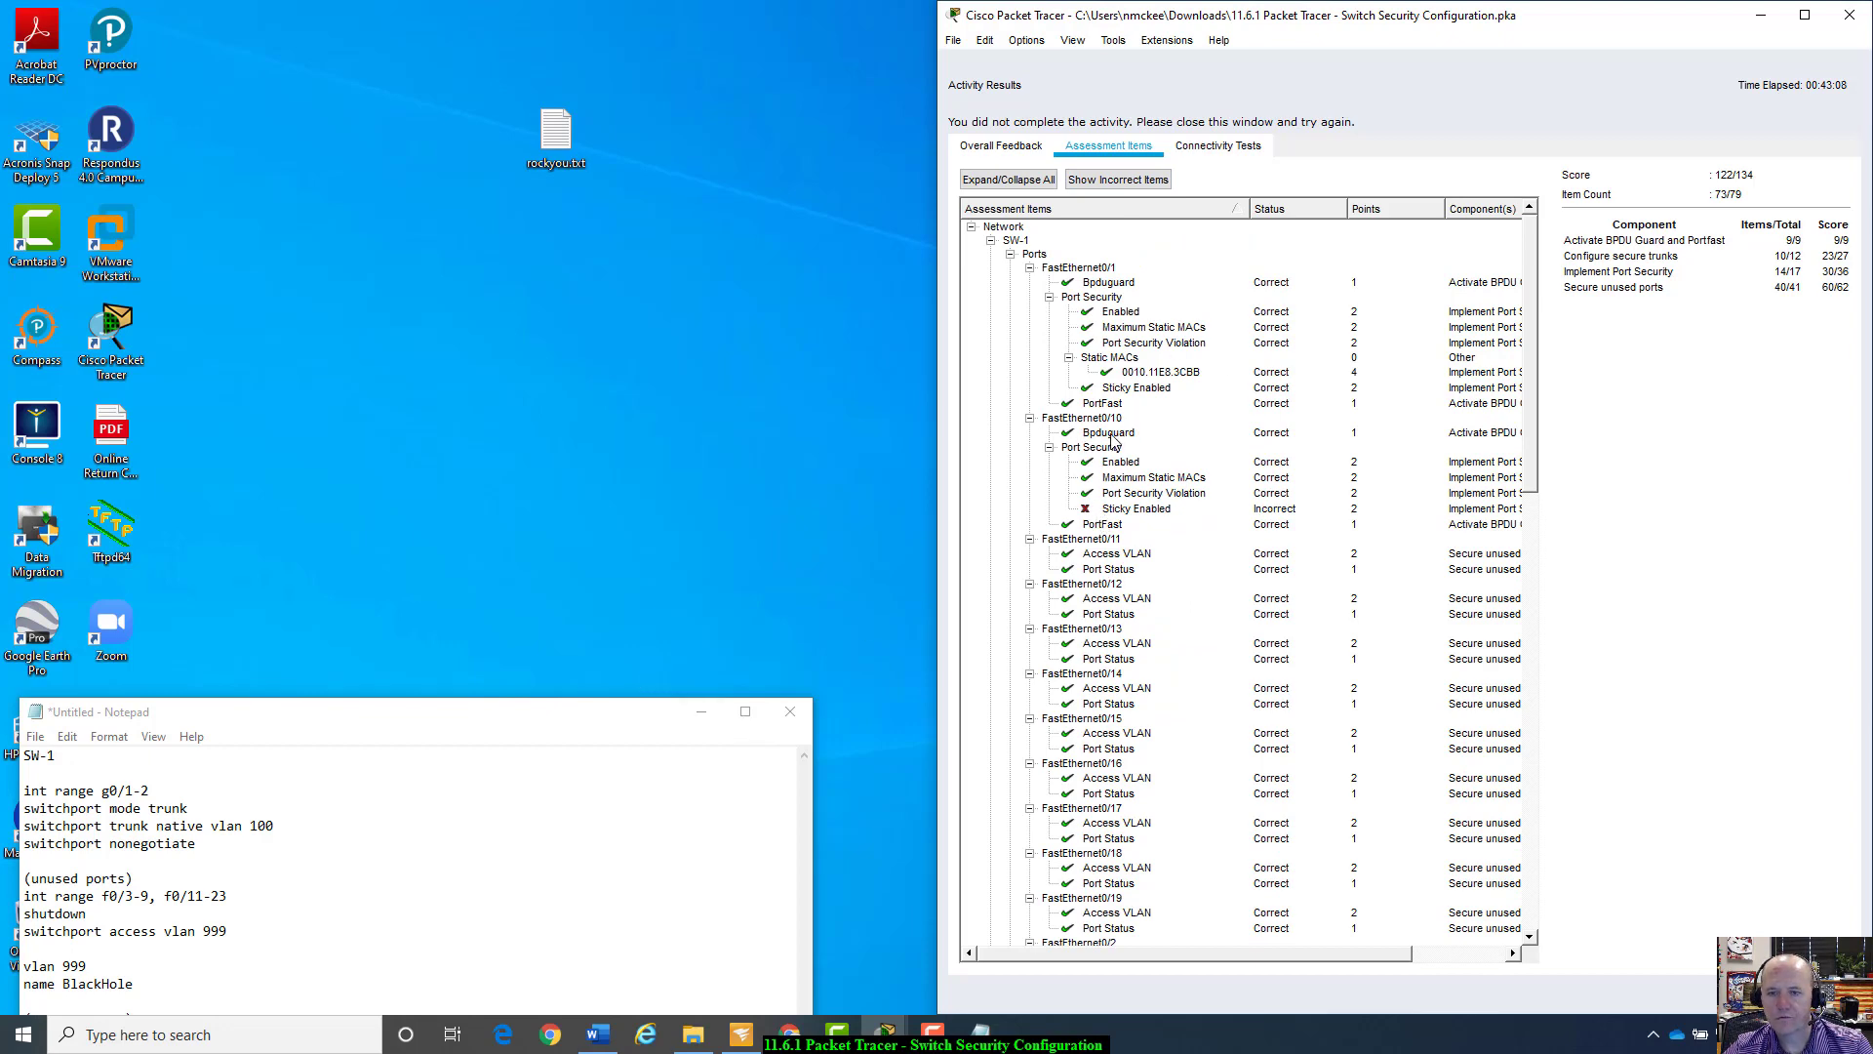
pyautogui.scroll(-7, 1125, 527)
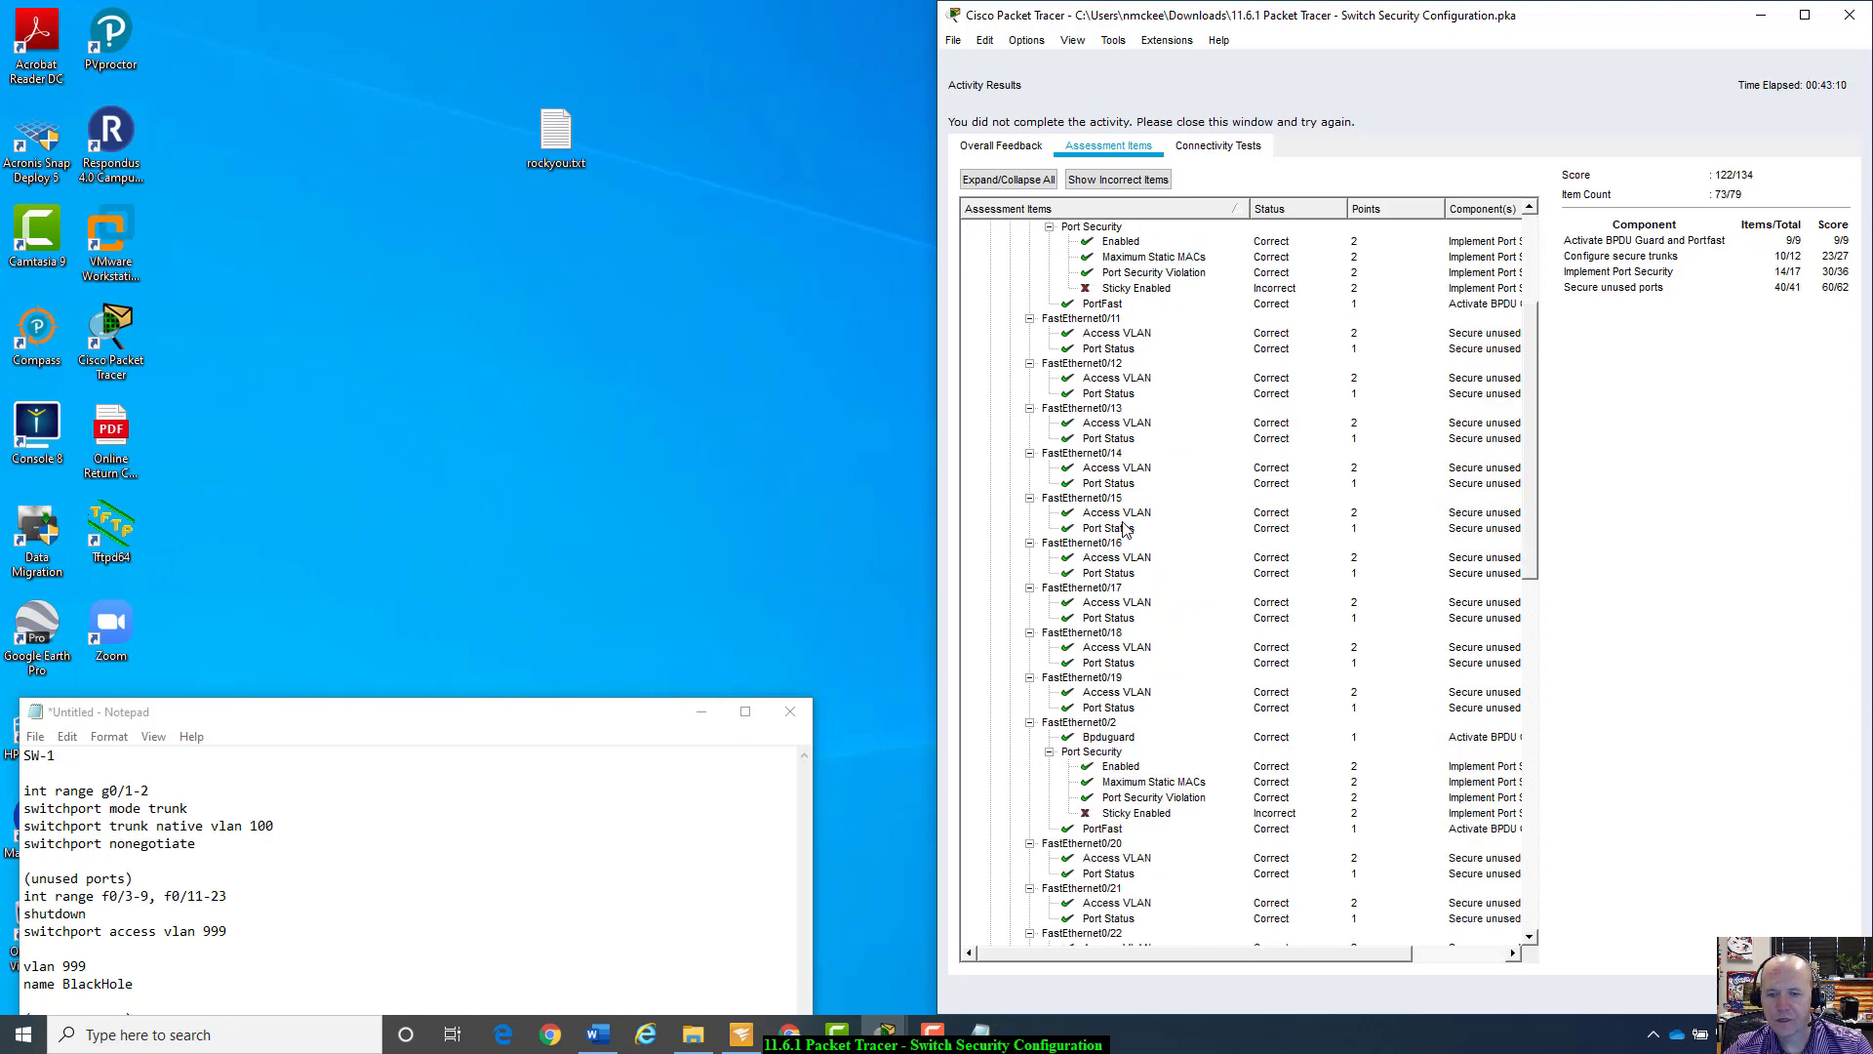
pyautogui.scroll(-4, 1127, 537)
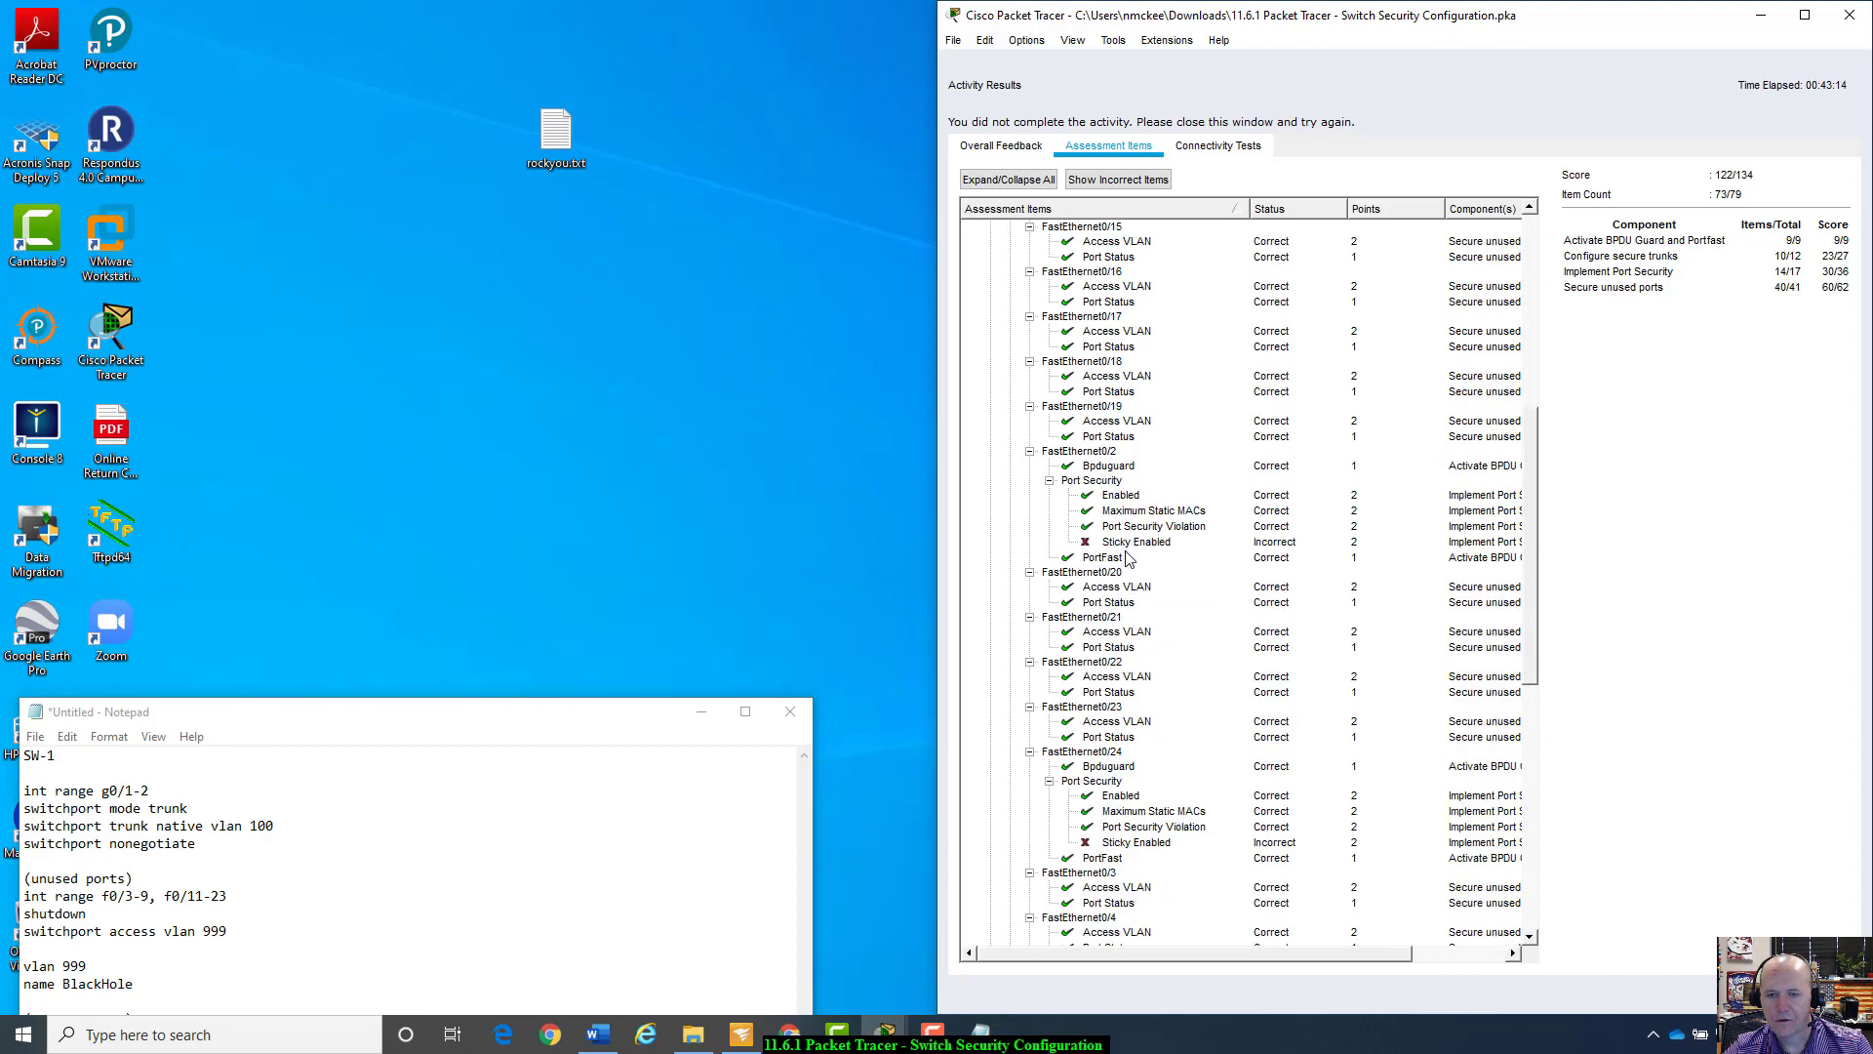
pyautogui.scroll(-1, 1127, 557)
pyautogui.scroll(-4, 1127, 557)
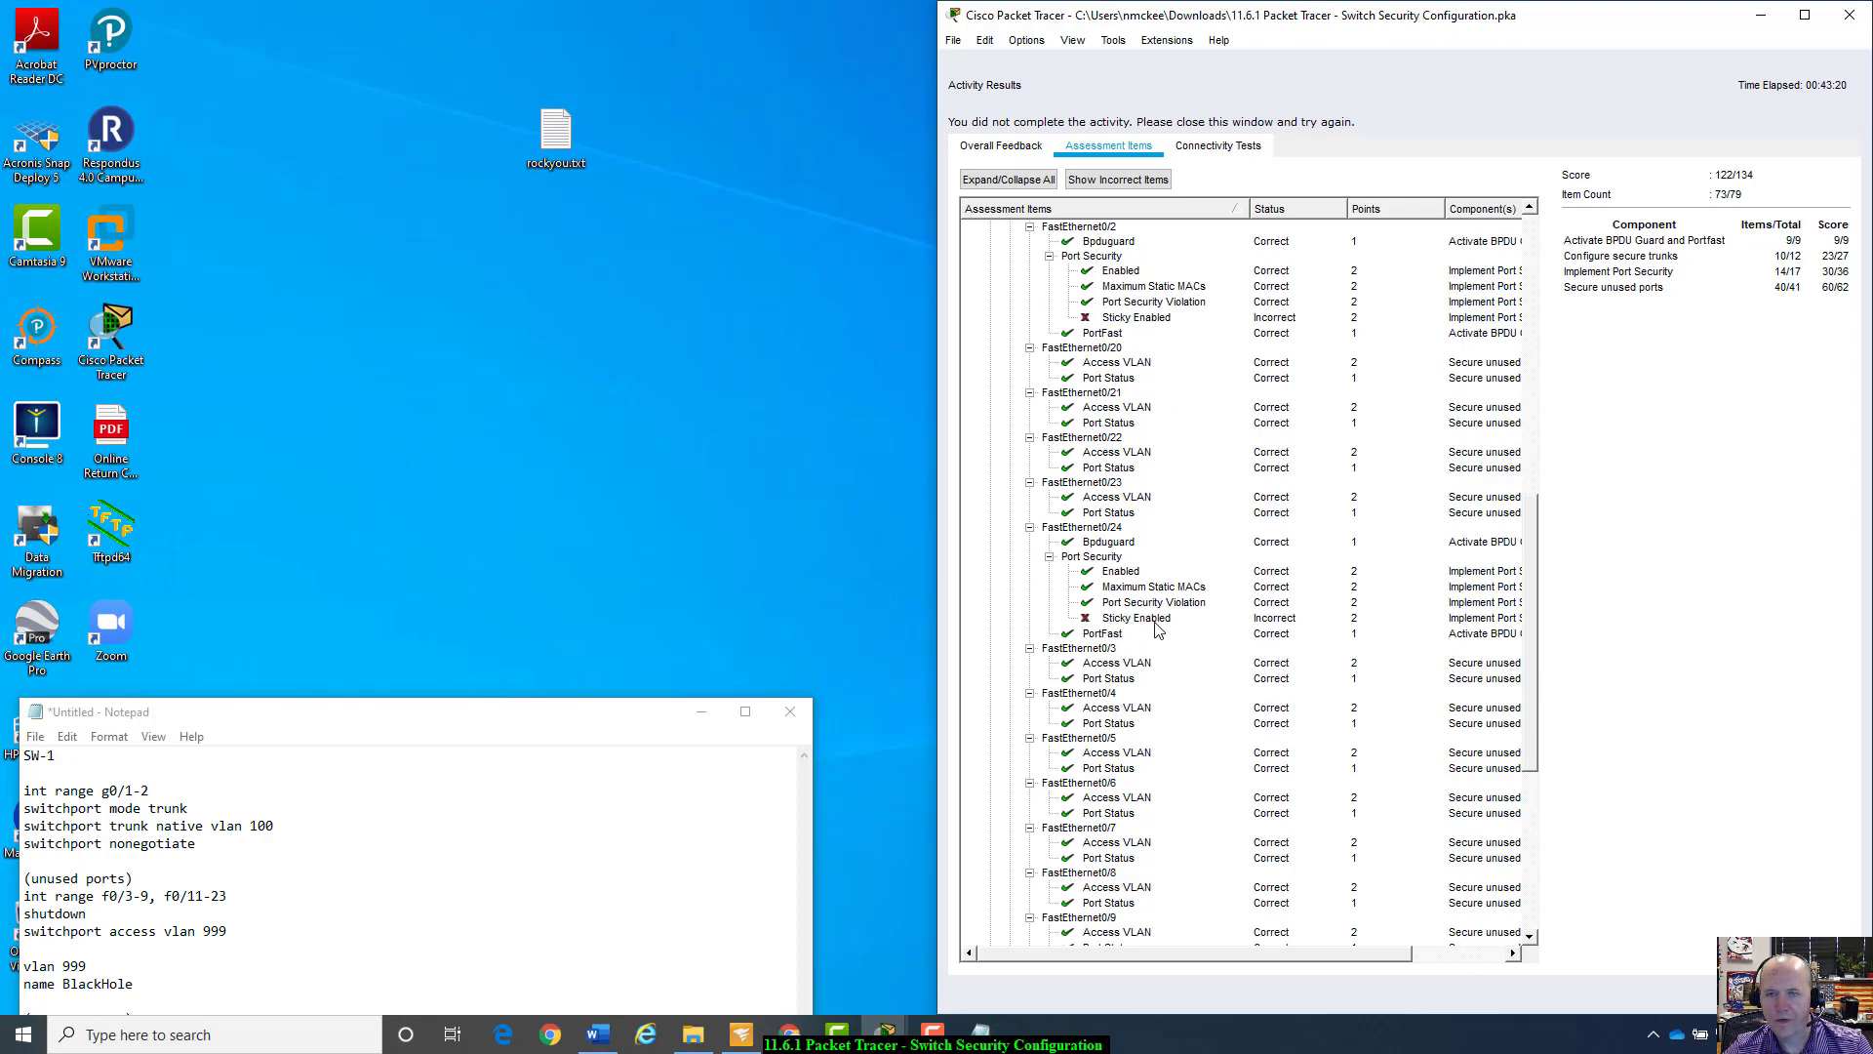
pyautogui.scroll(-9, 1156, 629)
pyautogui.scroll(5, 1157, 629)
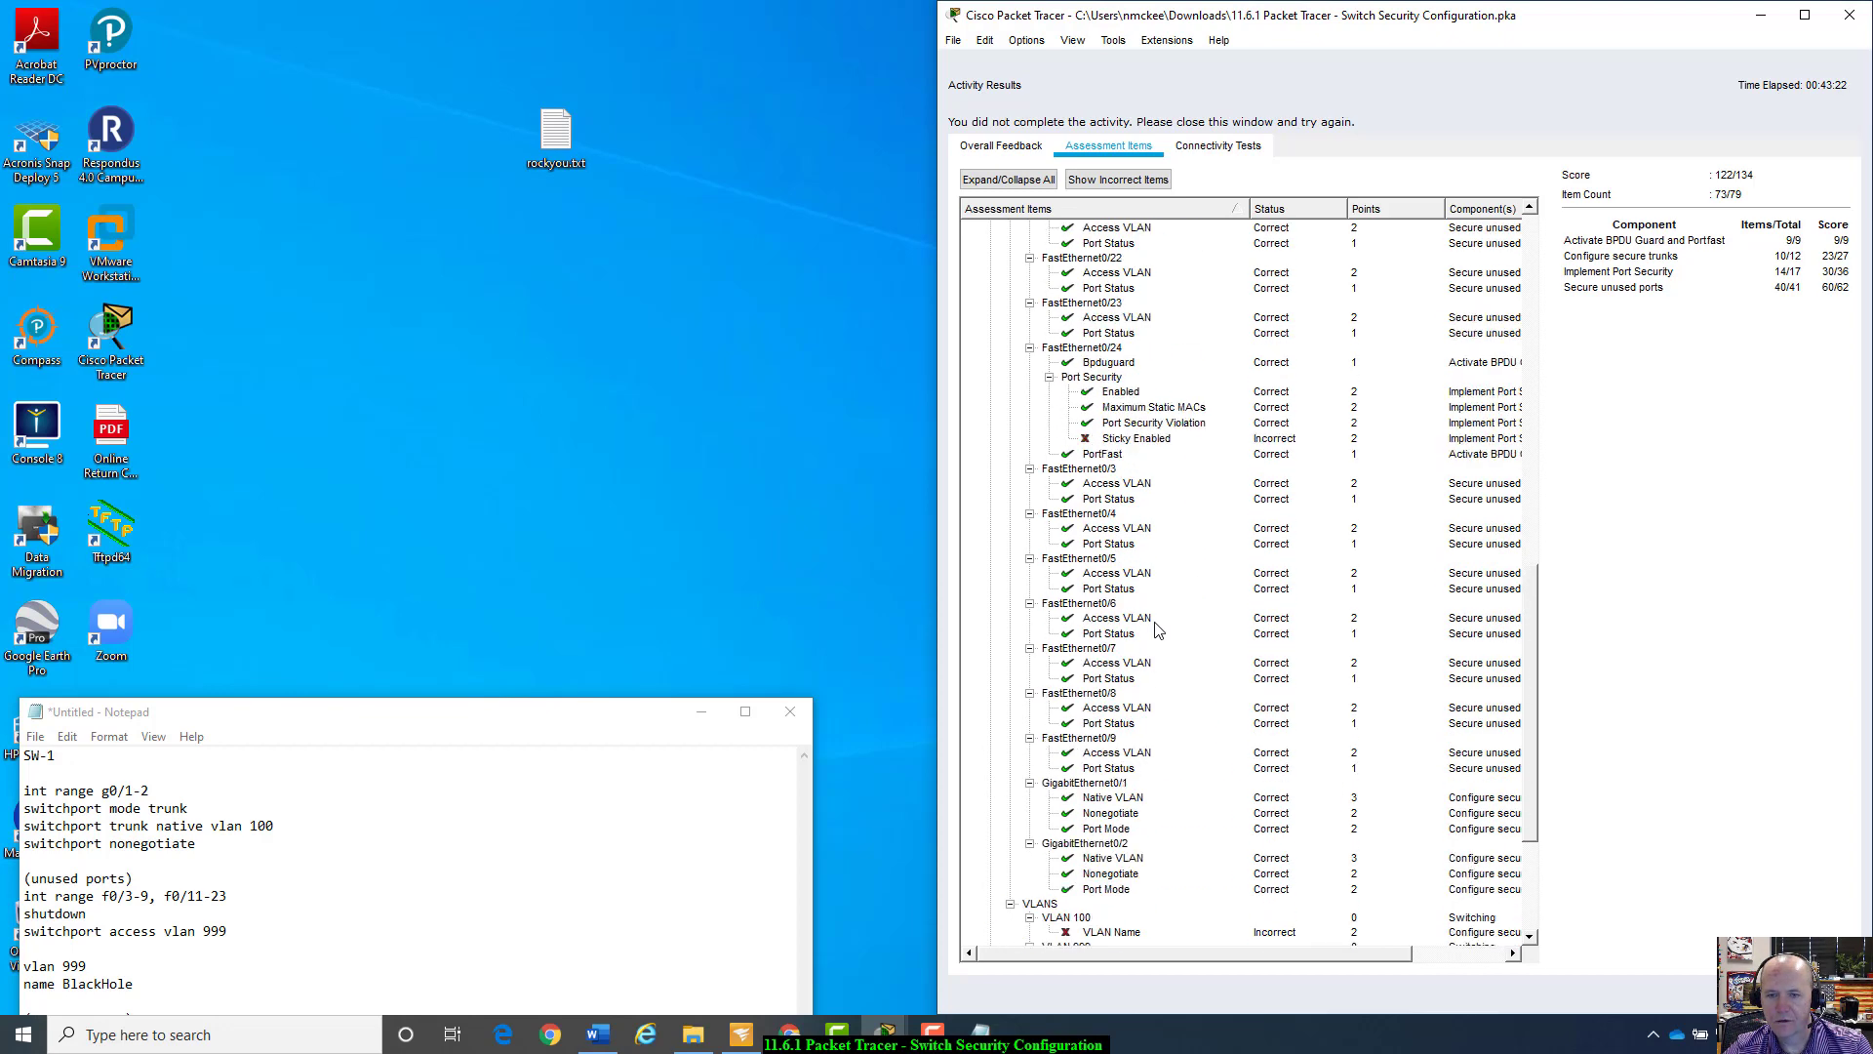
pyautogui.scroll(6, 1158, 629)
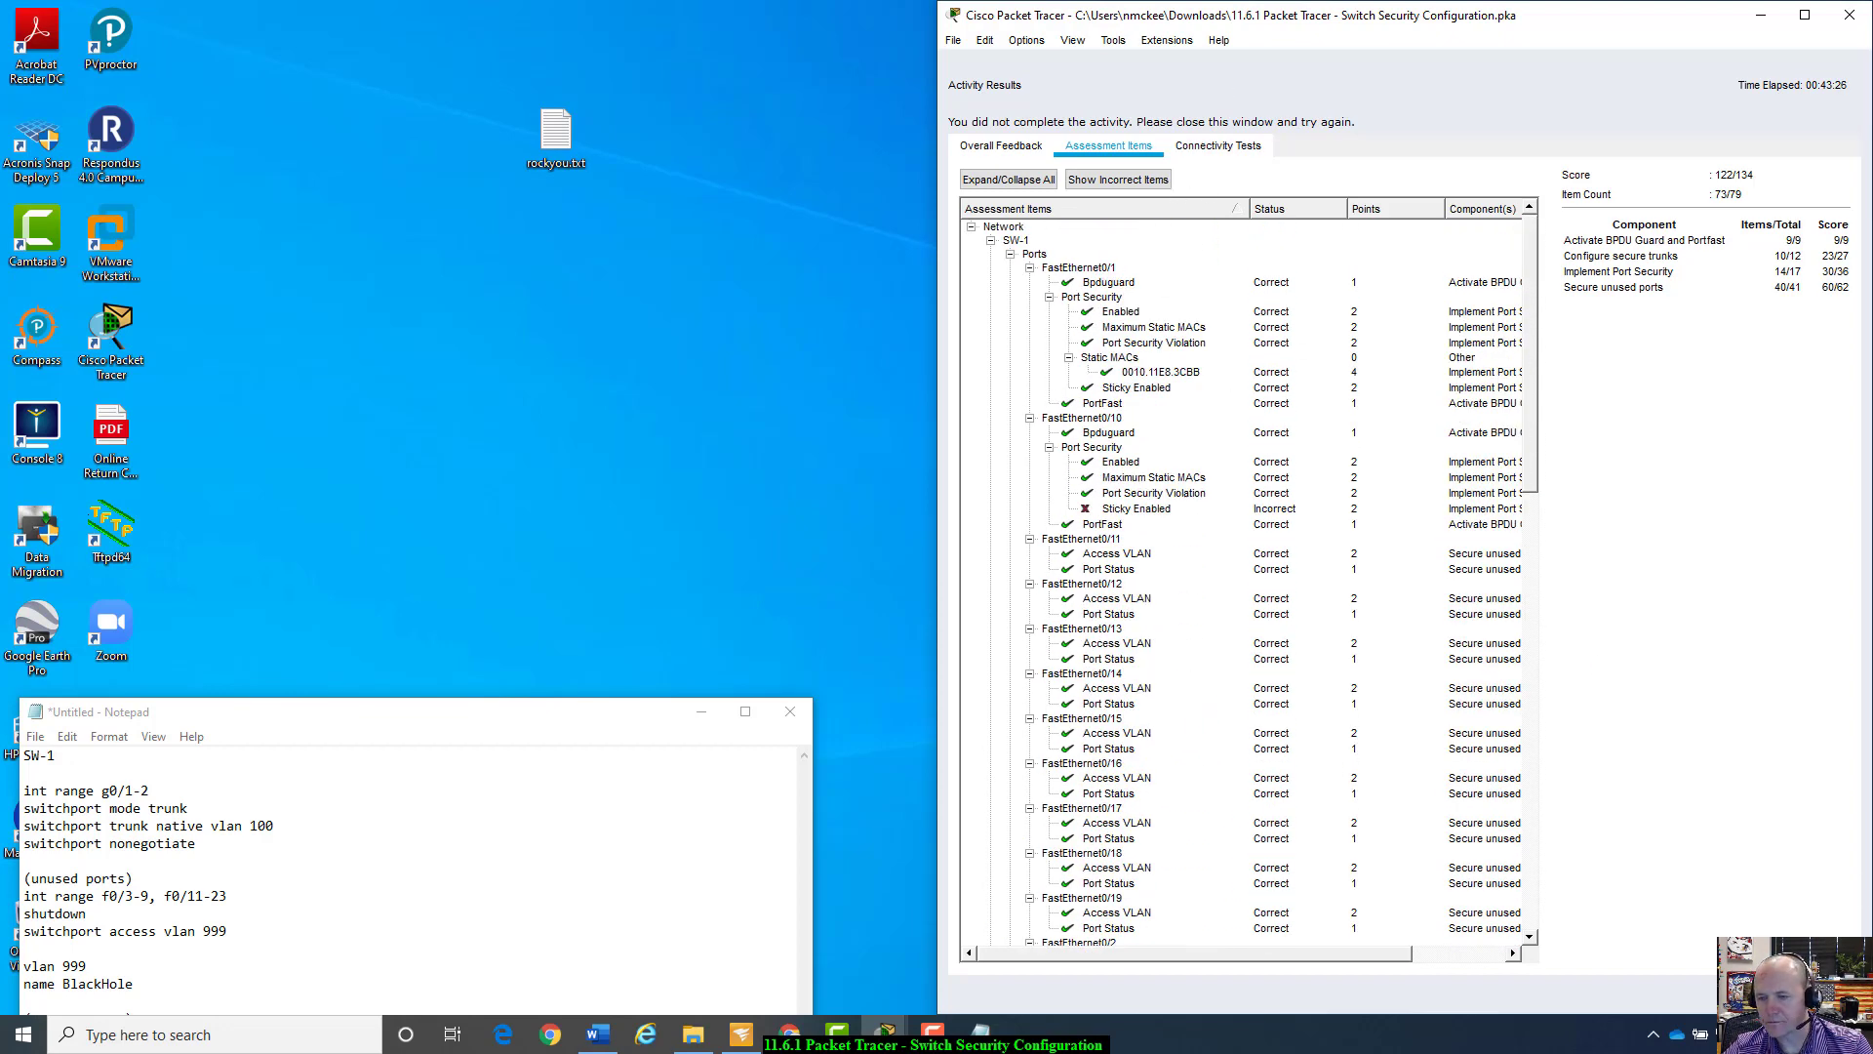
# Step: Close the activity results, open SW-1's command line and reselect the active access ports with int range f0/1-2, f0/10, f0/24
pyautogui.click(1816, 993)
pyautogui.moveTo(1134, 101); pyautogui.dragTo(624, 251)
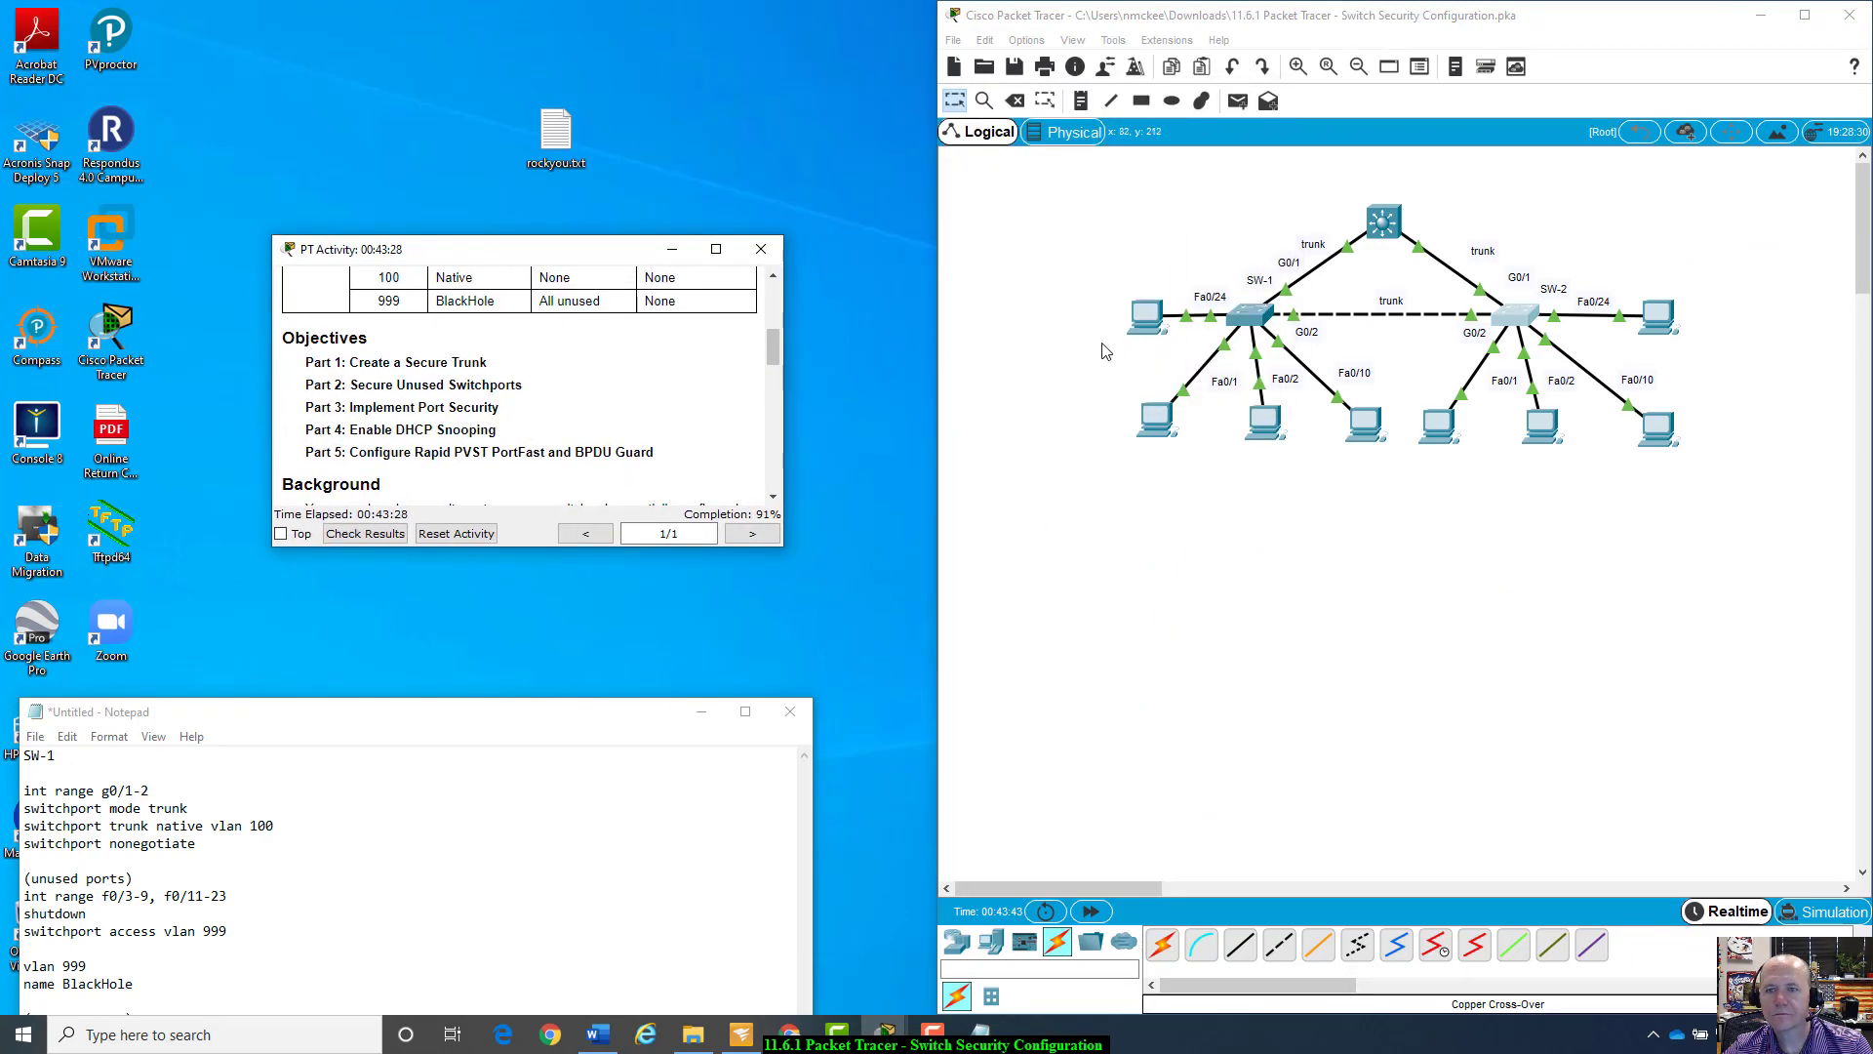
pyautogui.click(1250, 316)
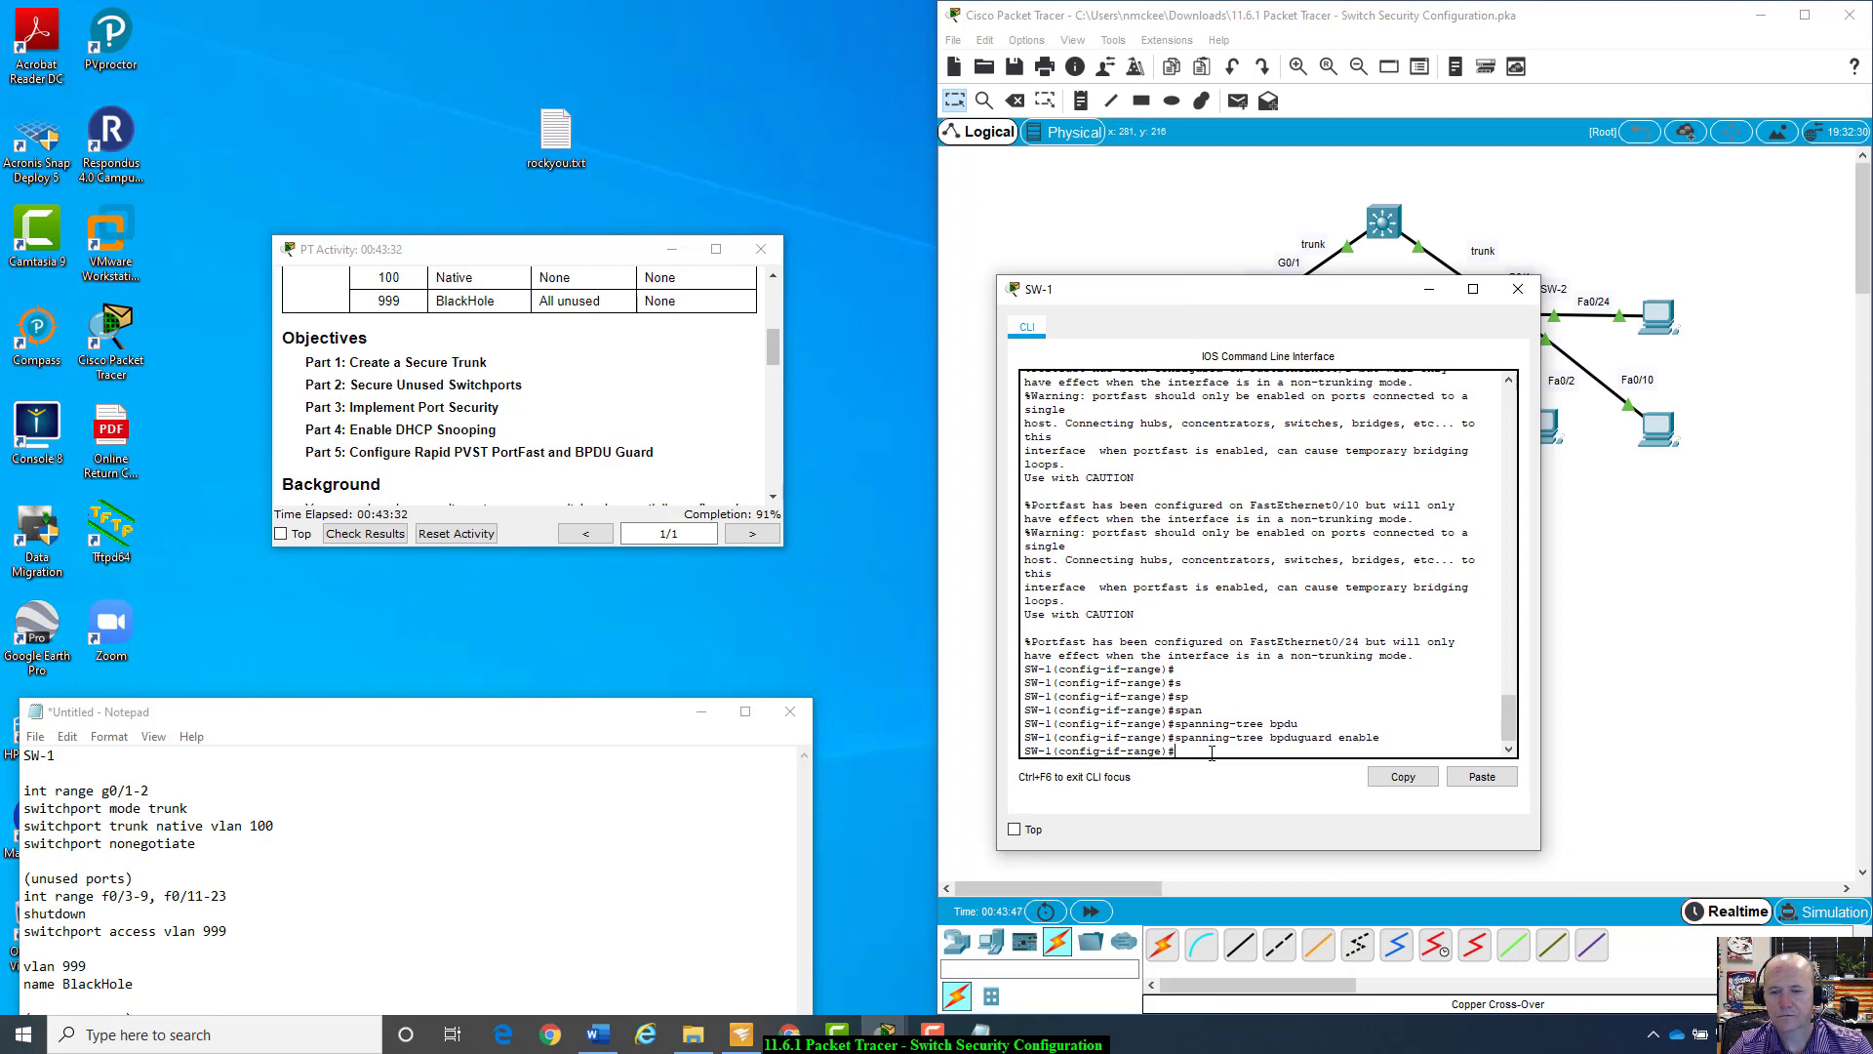
pyautogui.press('Up')
pyautogui.press('Up')
pyautogui.press('Up')
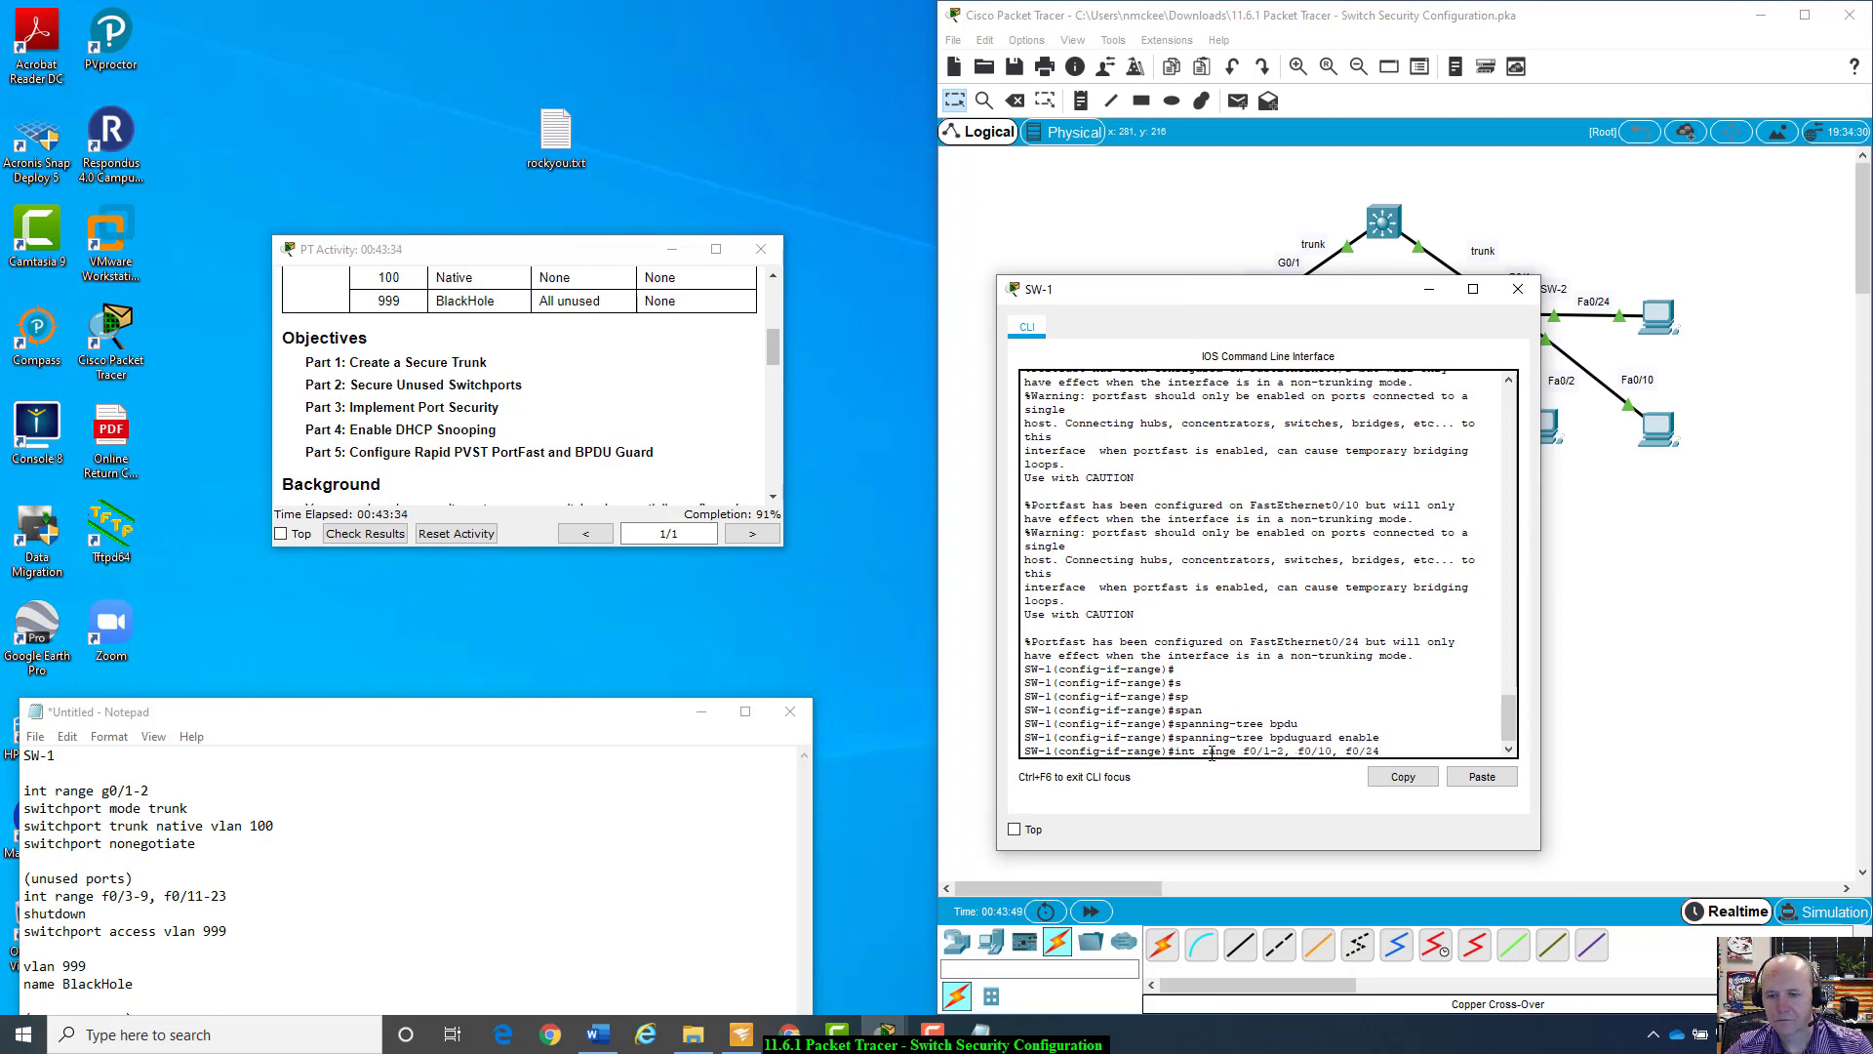
pyautogui.press('Return')
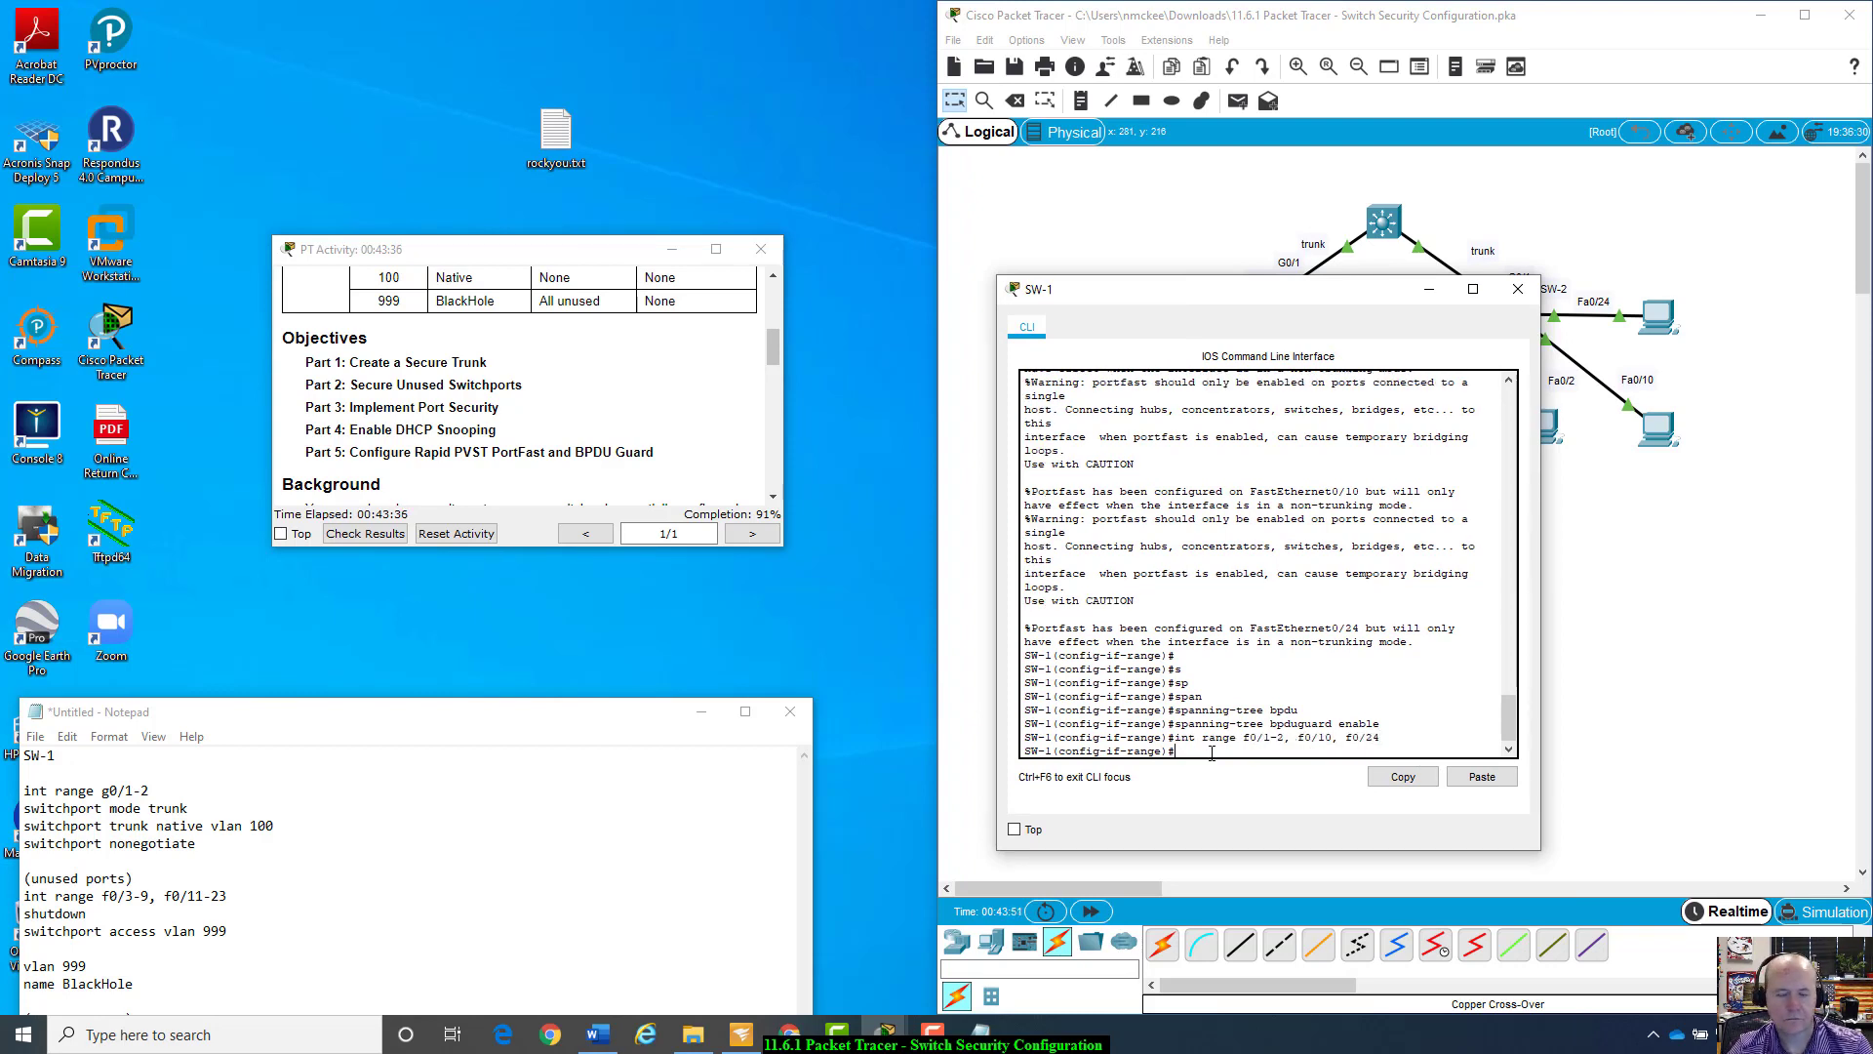
# Step: Enable sticky MAC learning on SW-1's selected ports with switchport port-security mac-address sticky, and close the command line
pyautogui.write('s')
pyautogui.press('Tab')
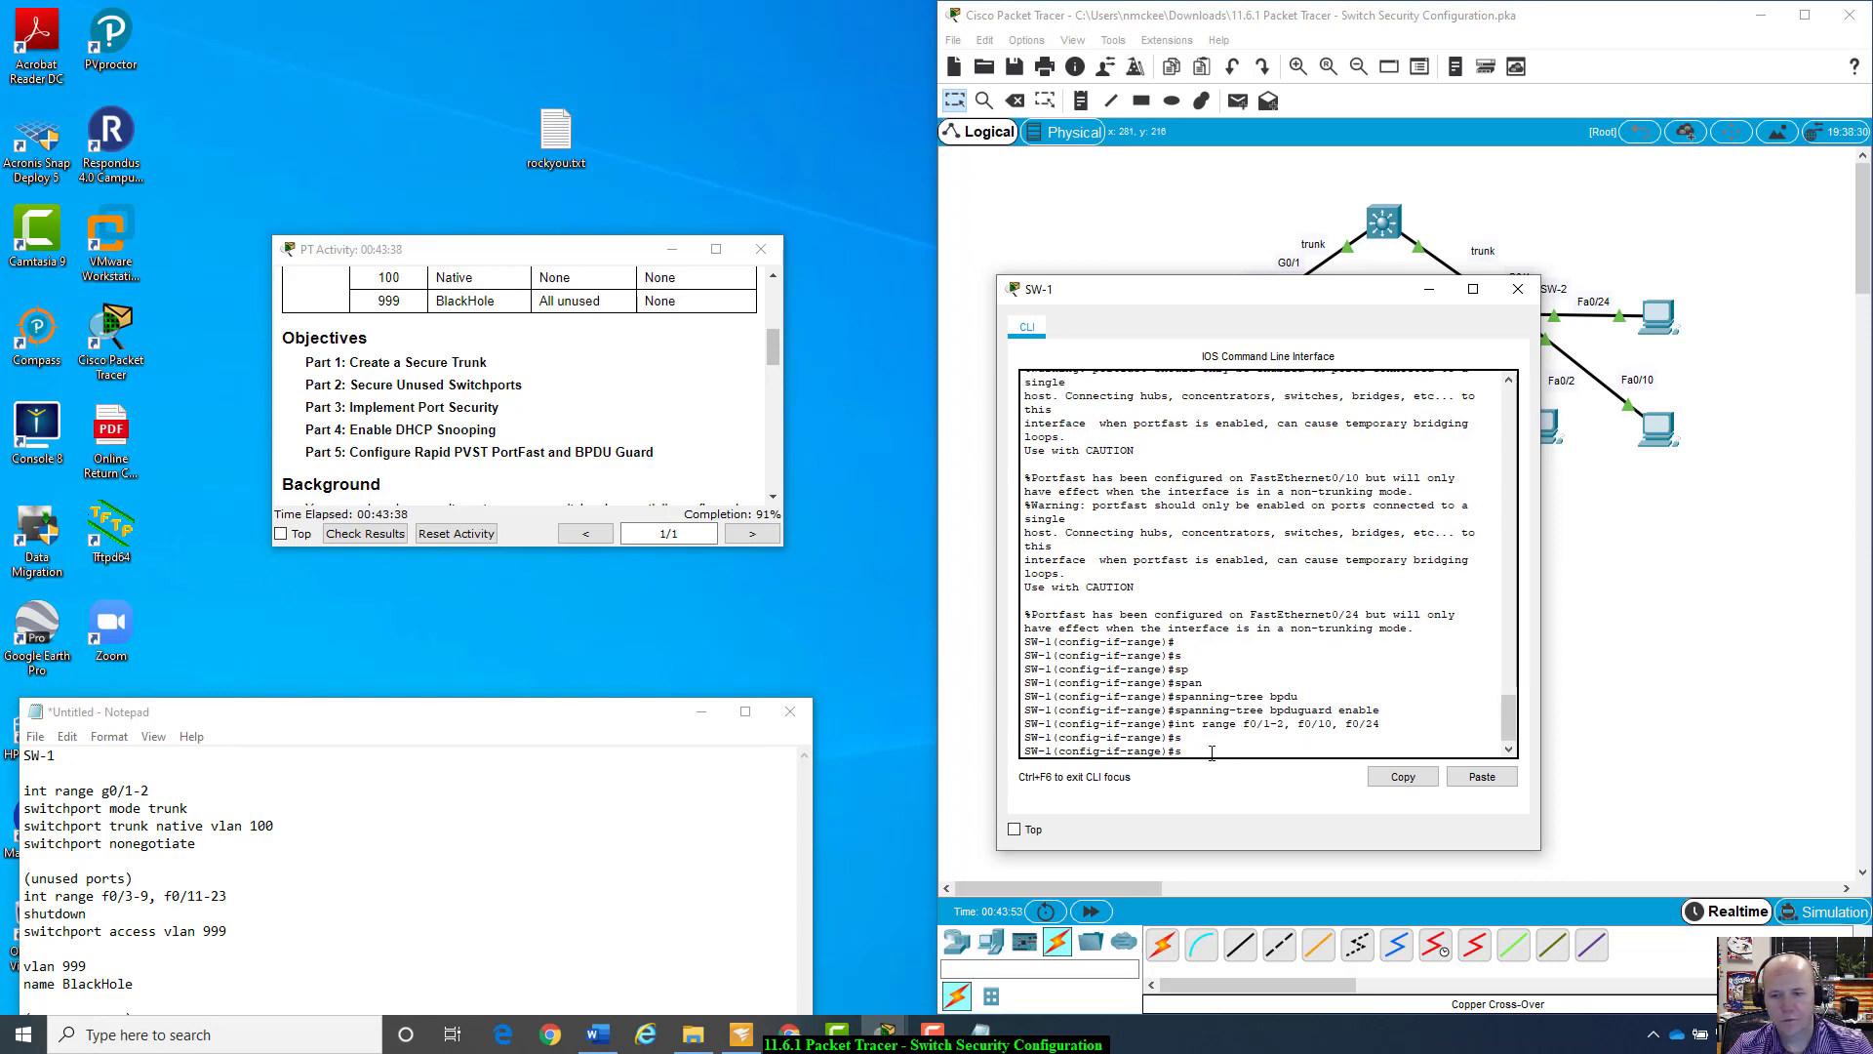
pyautogui.write('w')
pyautogui.press('Tab')
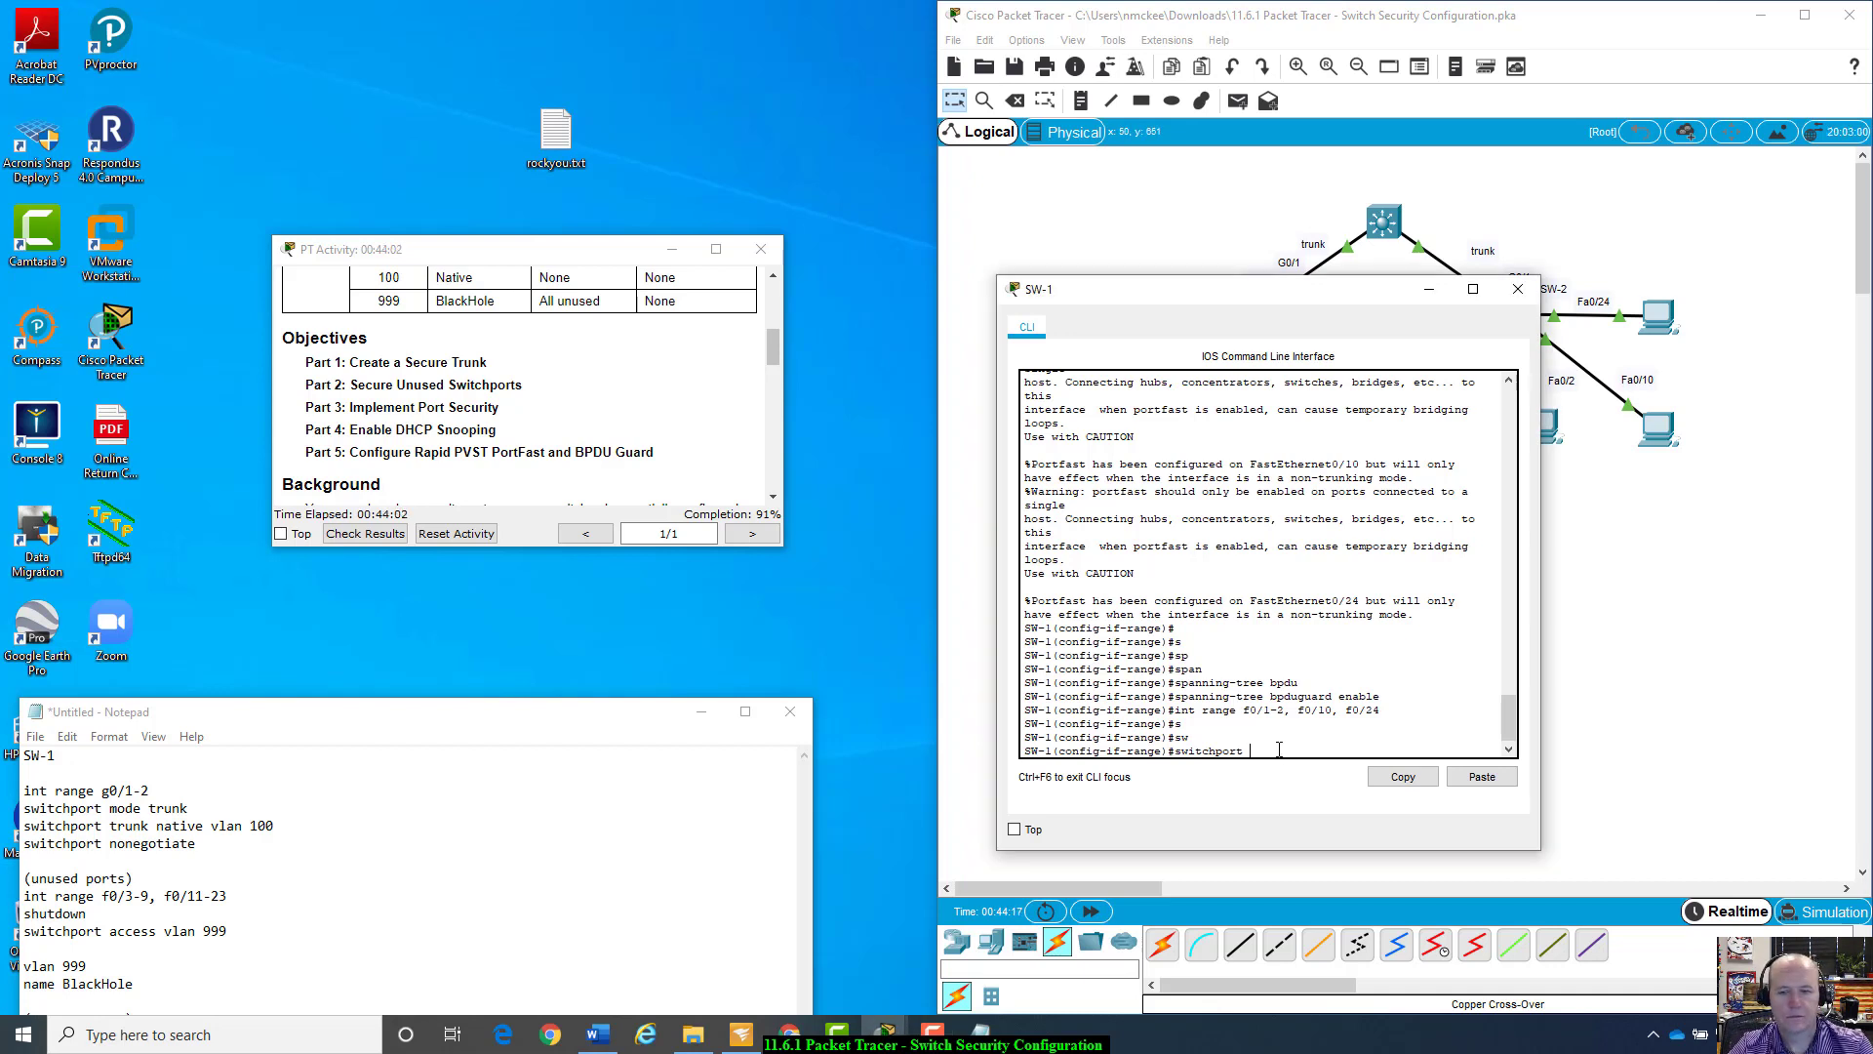
pyautogui.write('r')
pyautogui.press('Tab')
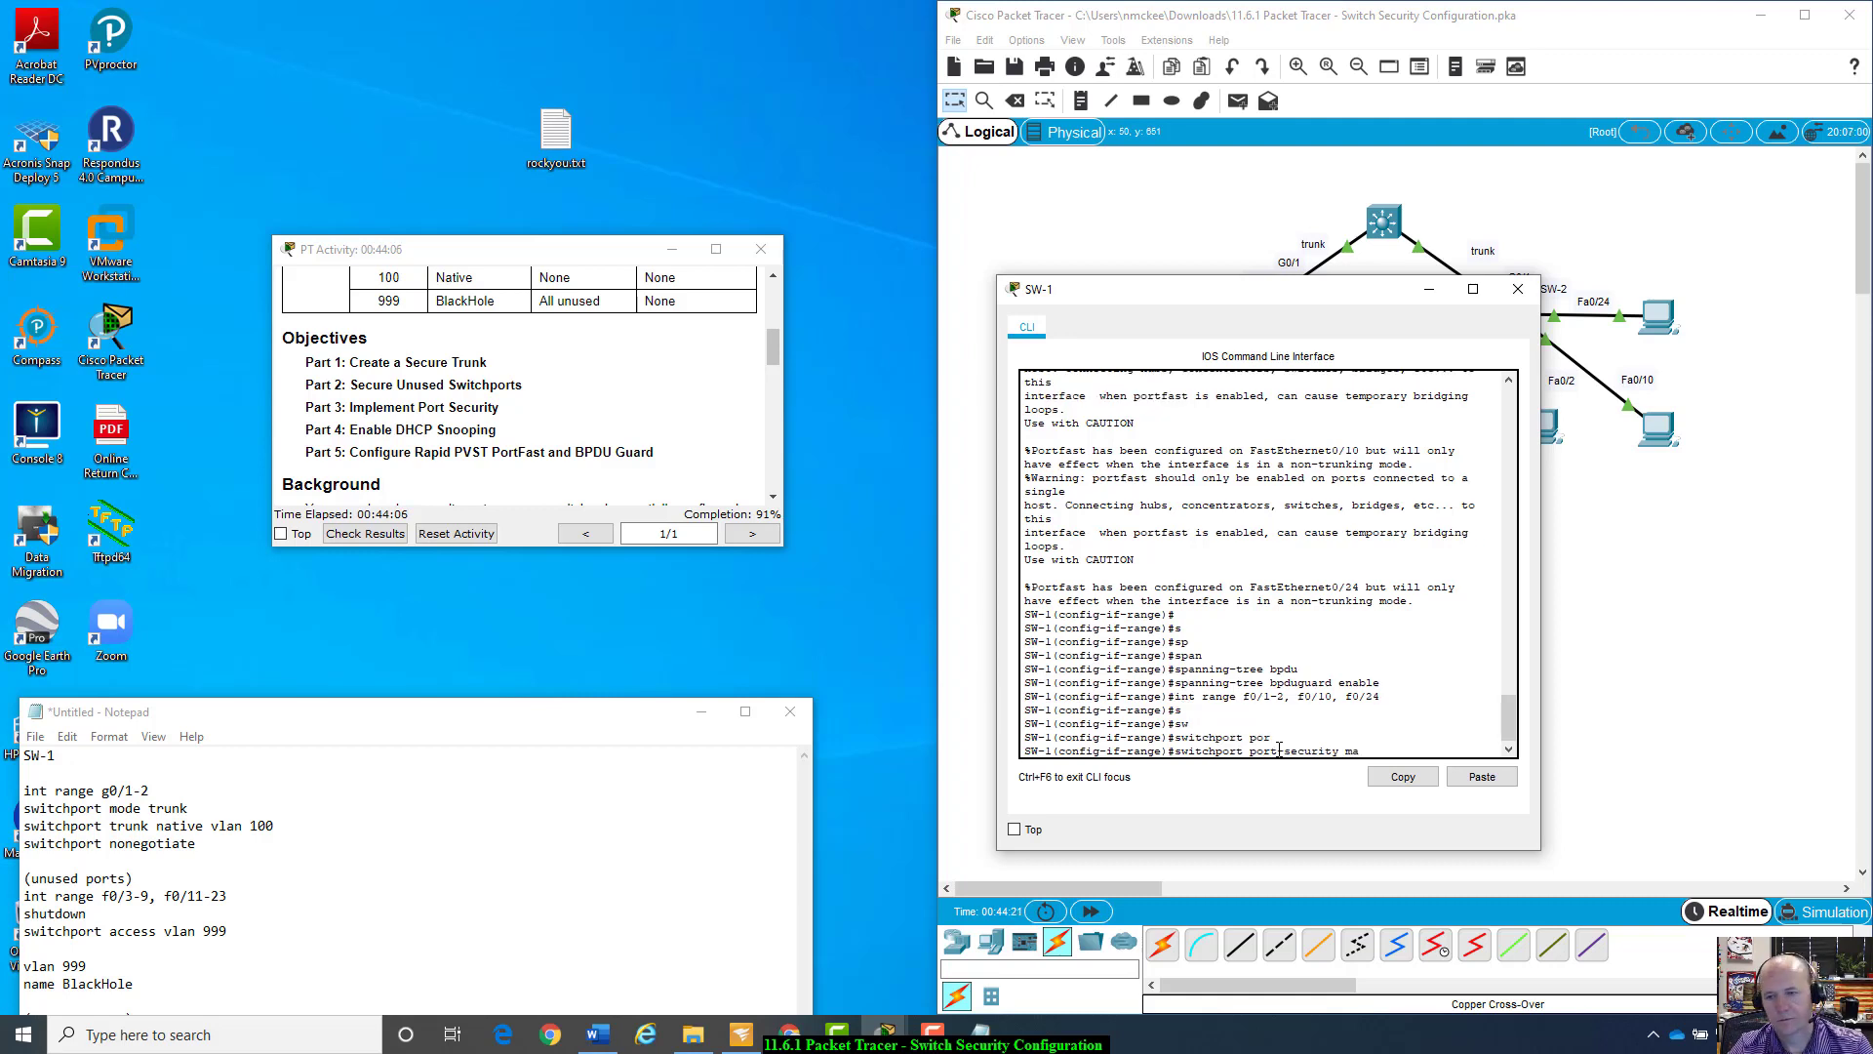
pyautogui.press('Tab')
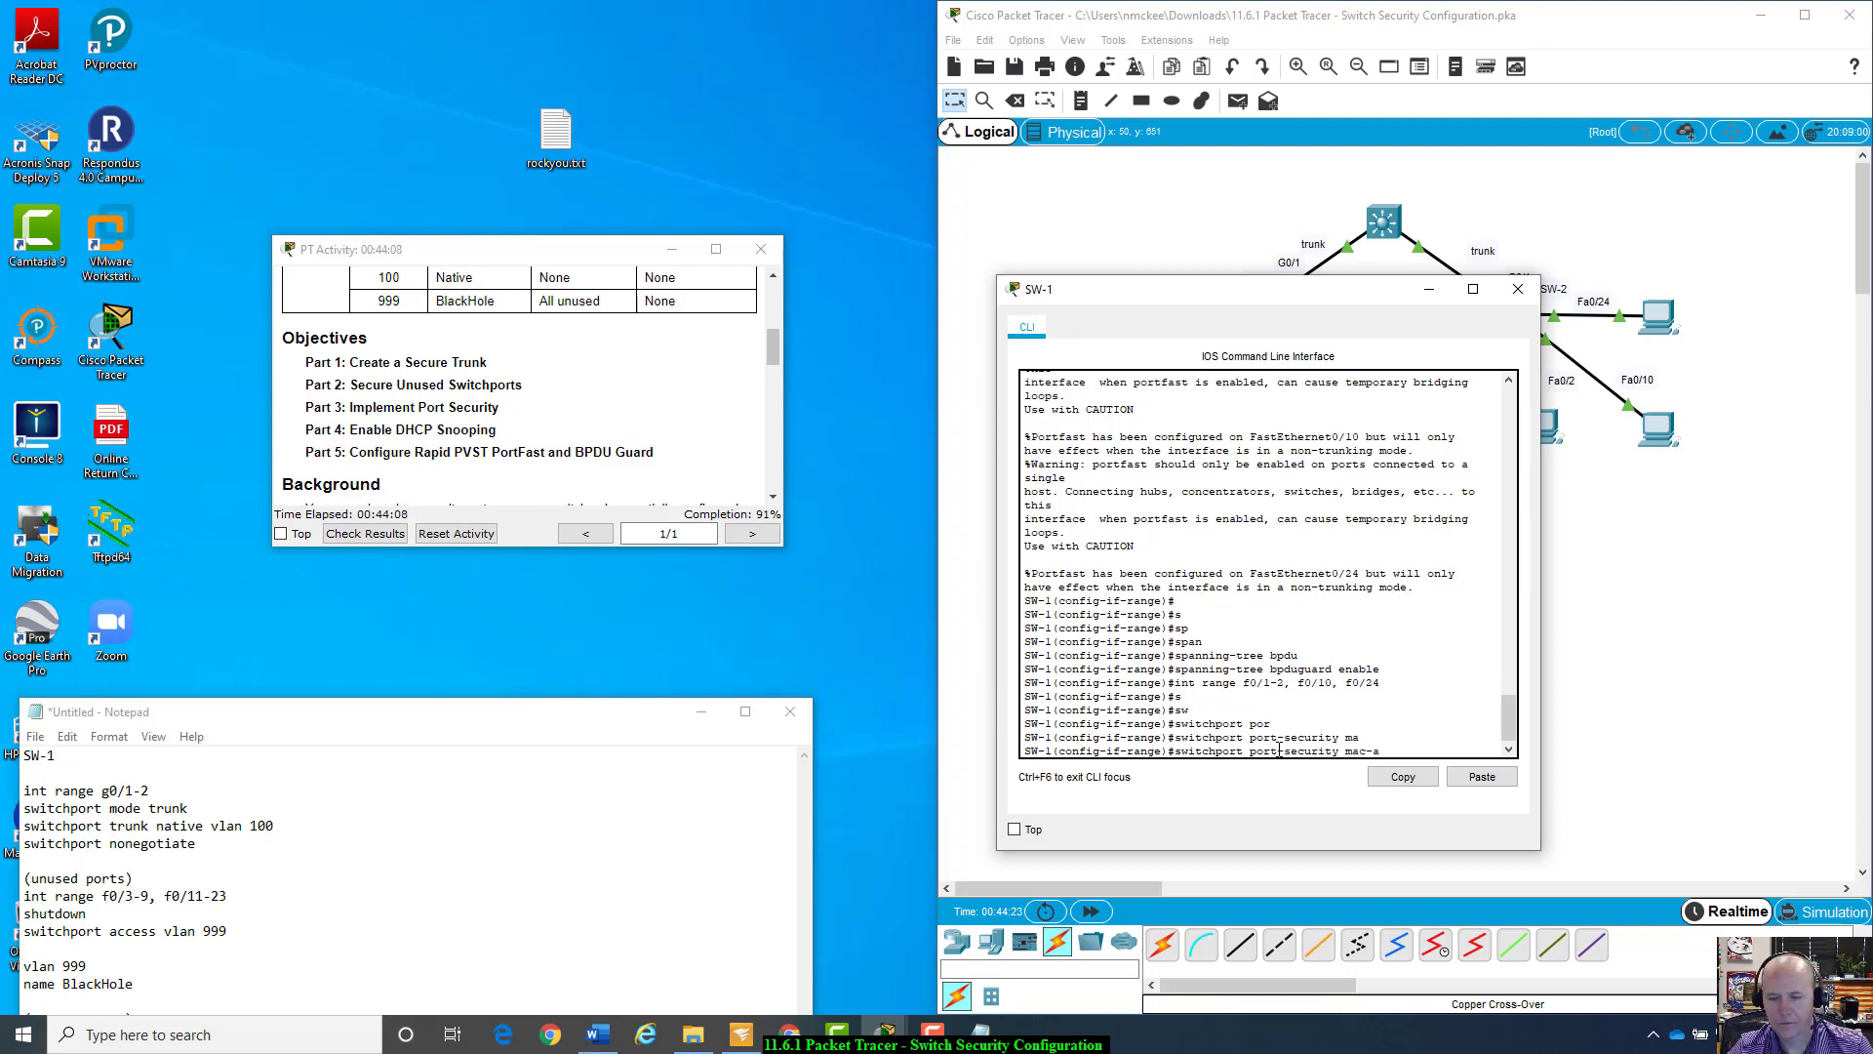
pyautogui.press('Tab')
pyautogui.write('stic')
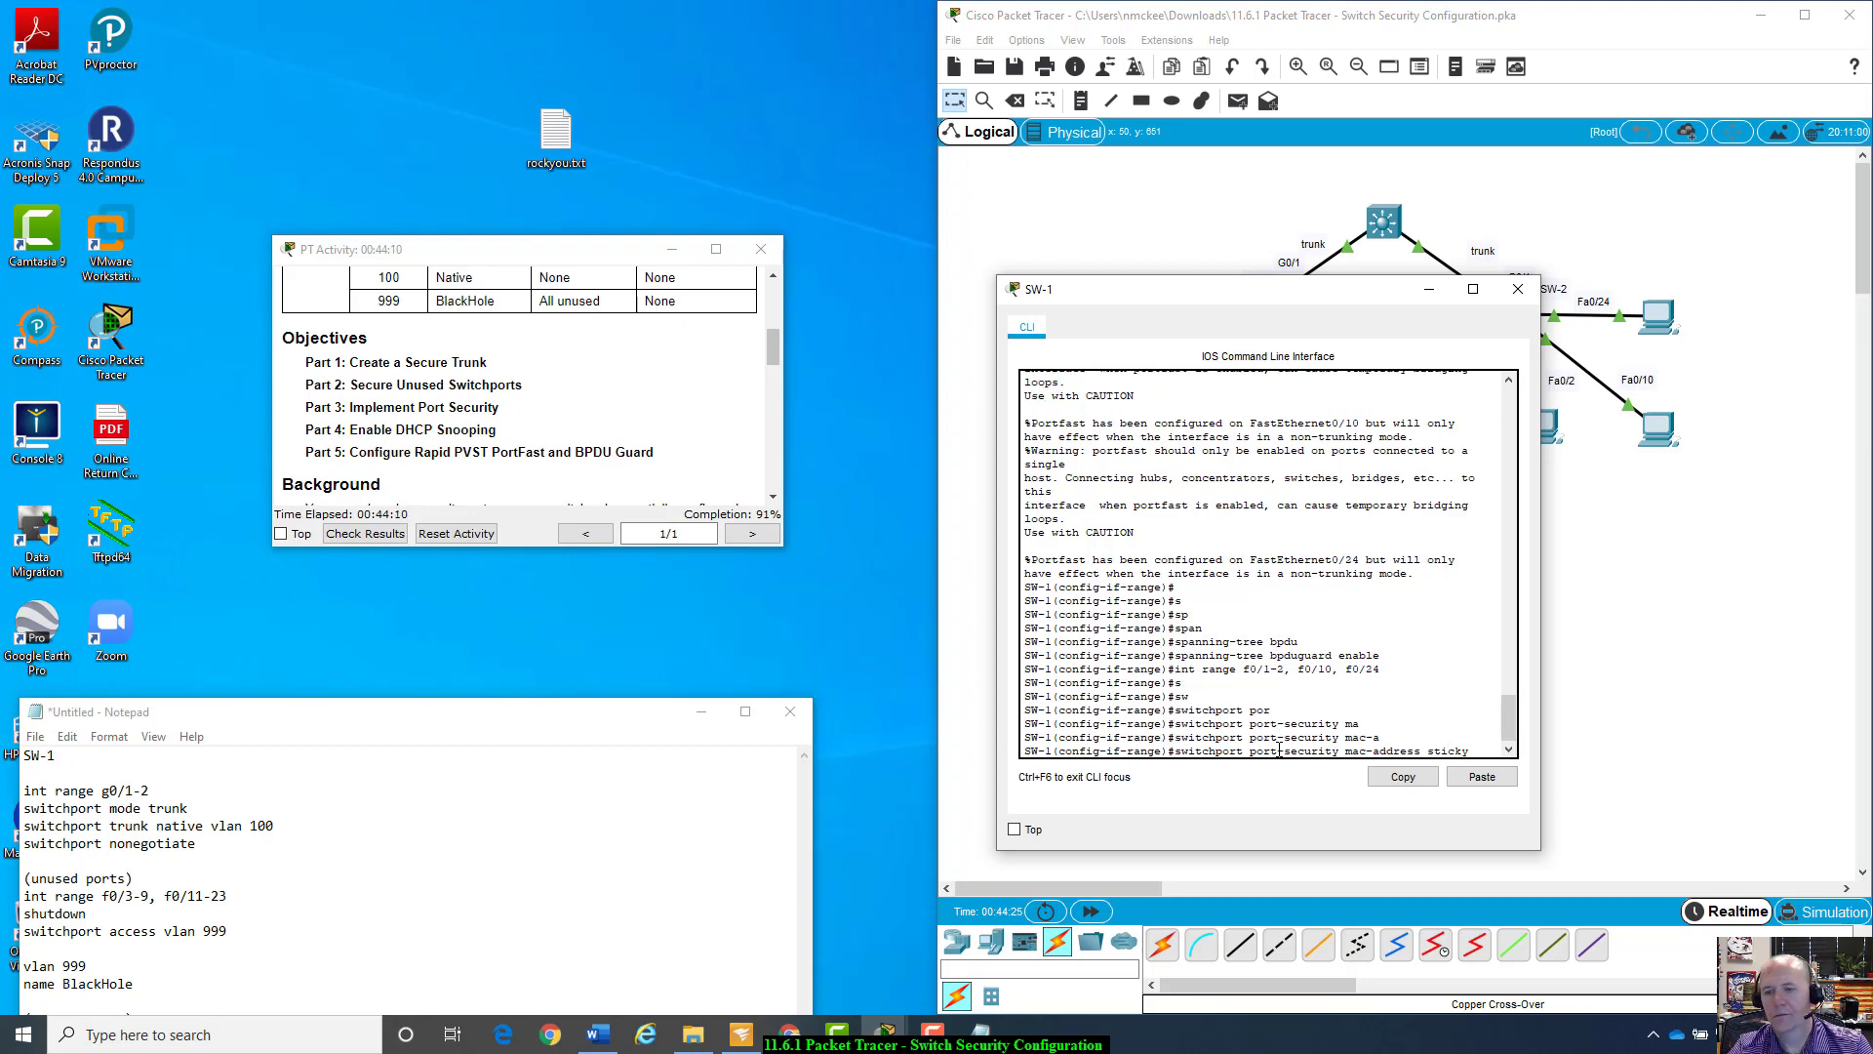
pyautogui.write('ky')
pyautogui.press('Return')
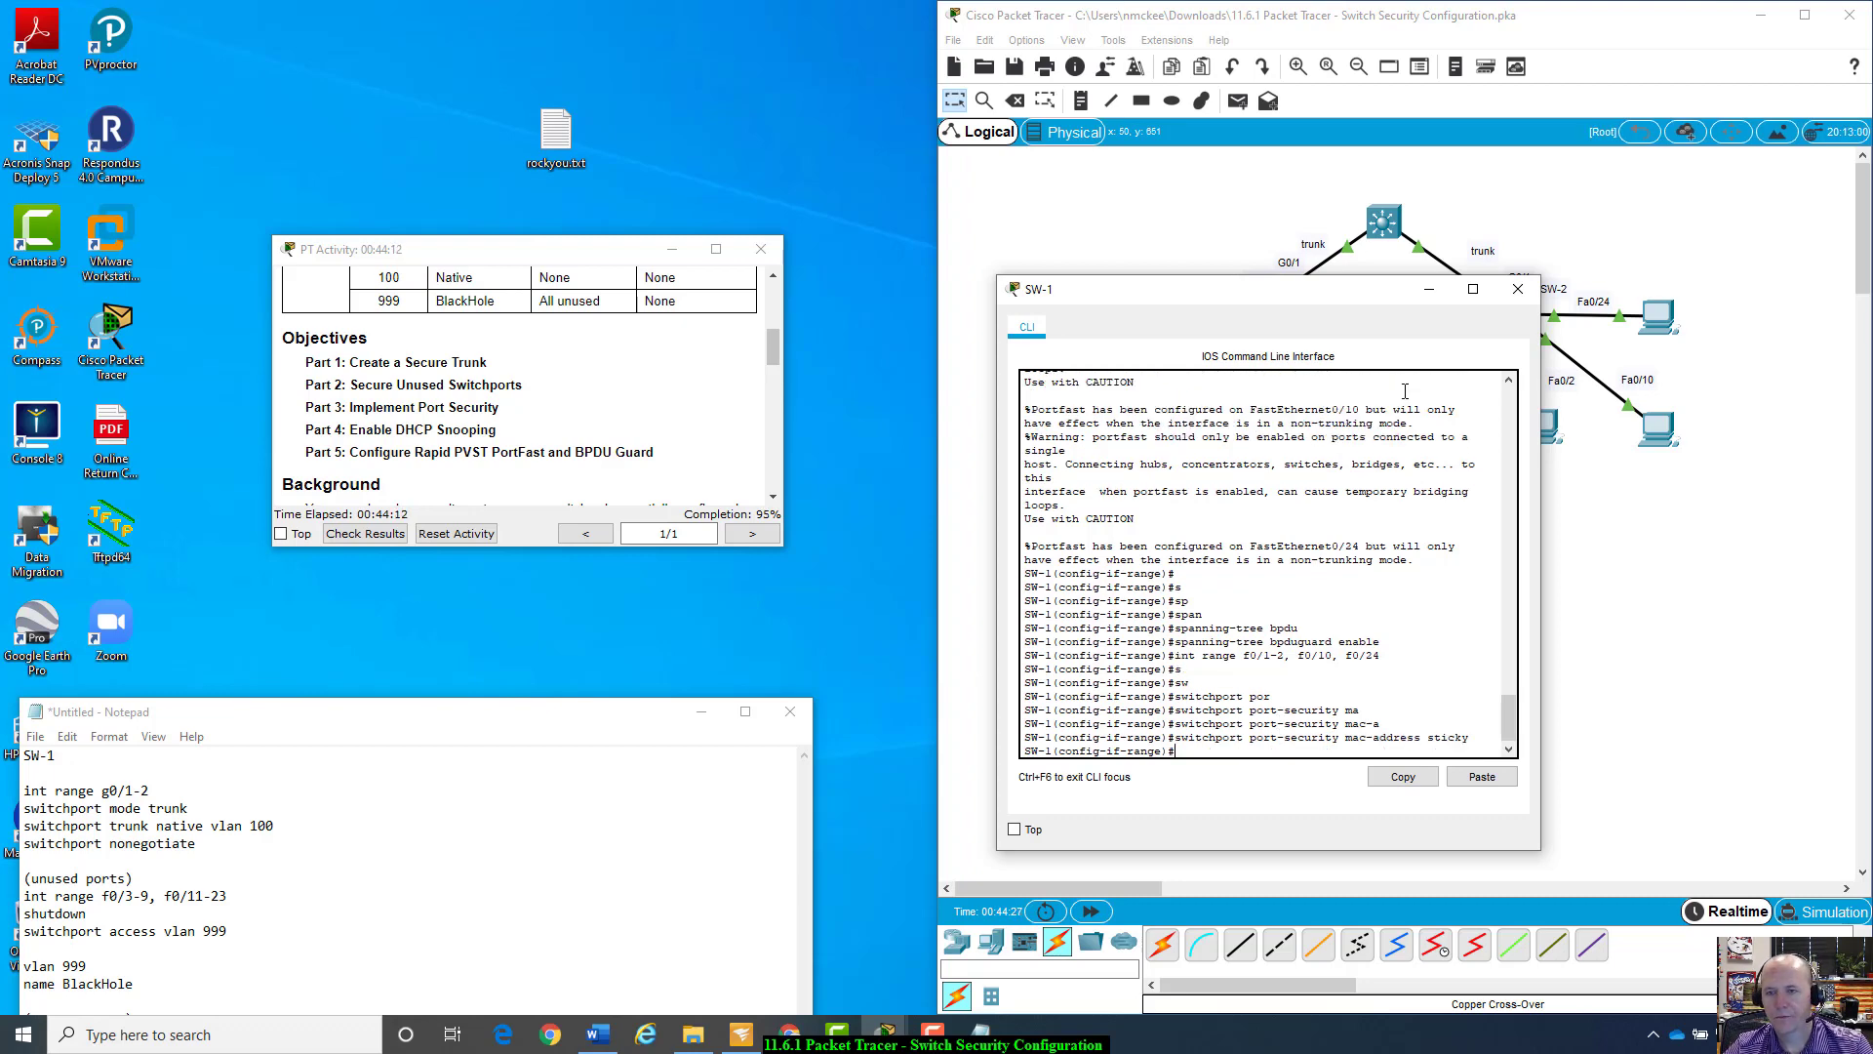
pyautogui.click(1518, 289)
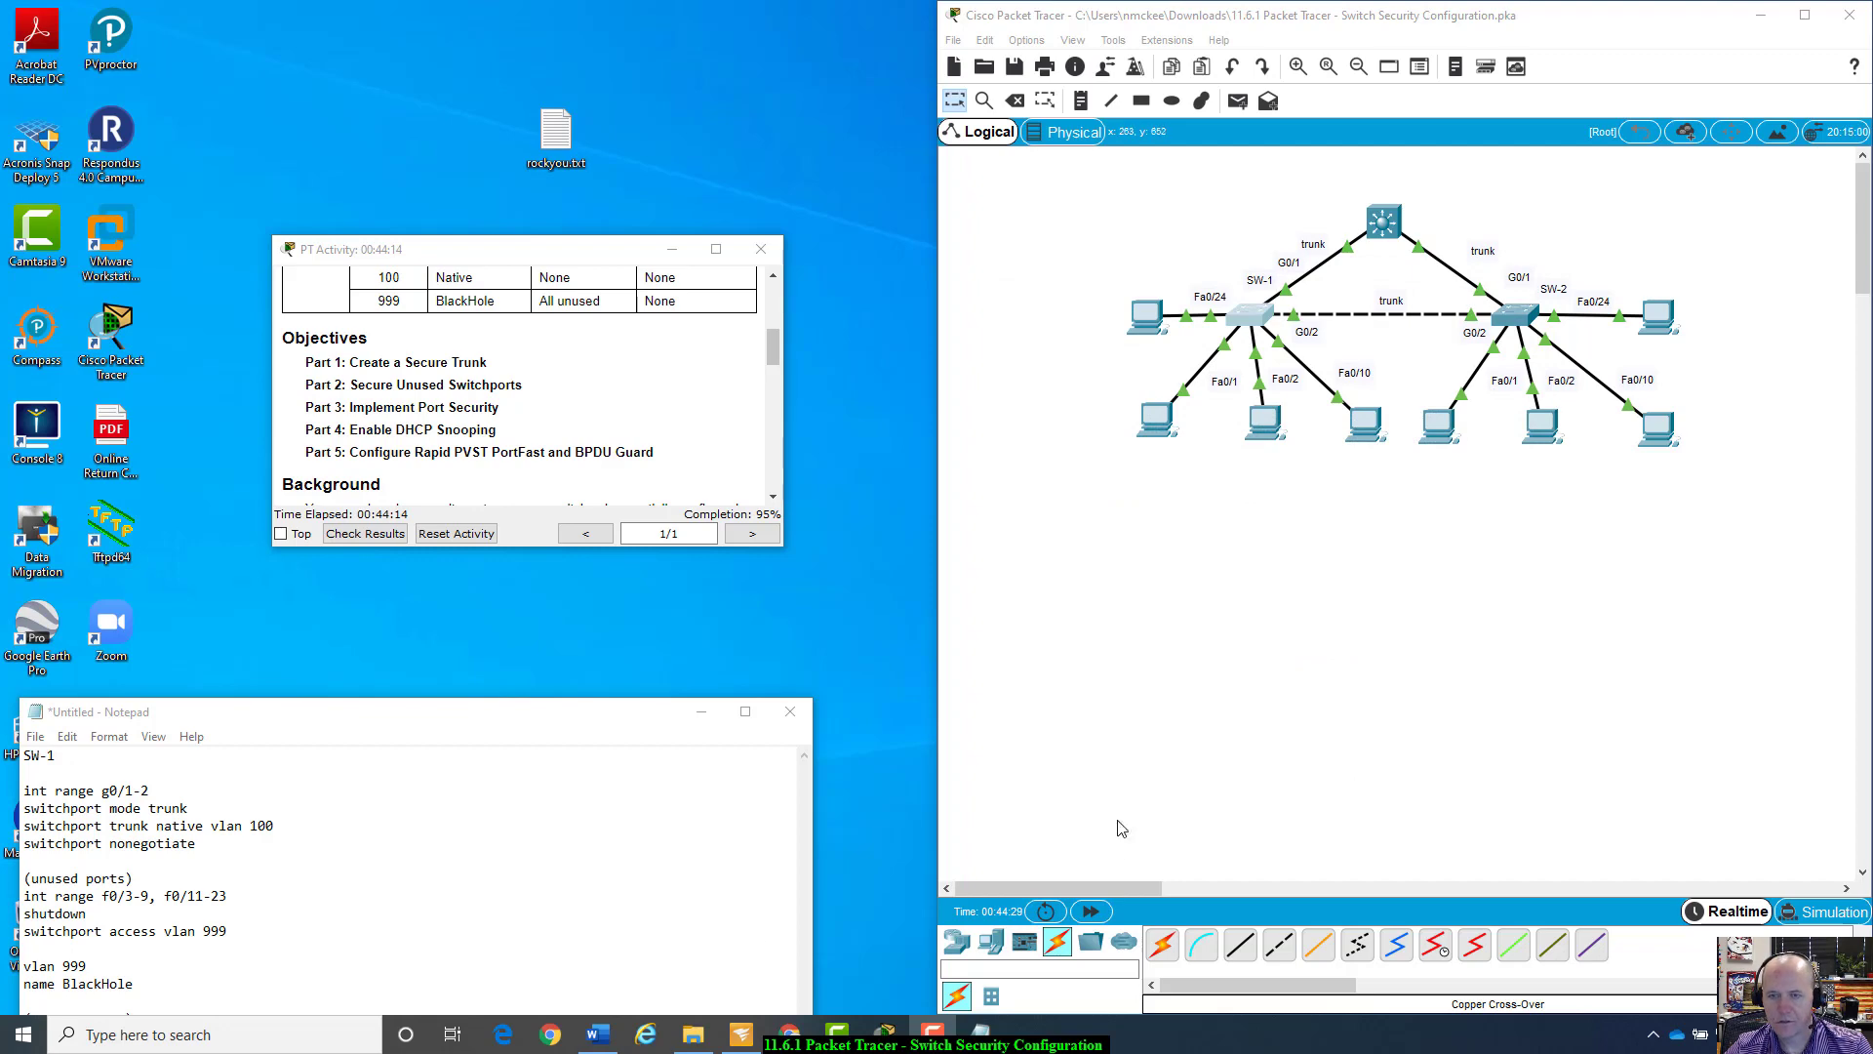
# Step: Recheck the activity results and review the sticky MAC and VLAN name assessment items
pyautogui.moveTo(642, 722); pyautogui.dragTo(697, 800)
pyautogui.click(365, 533)
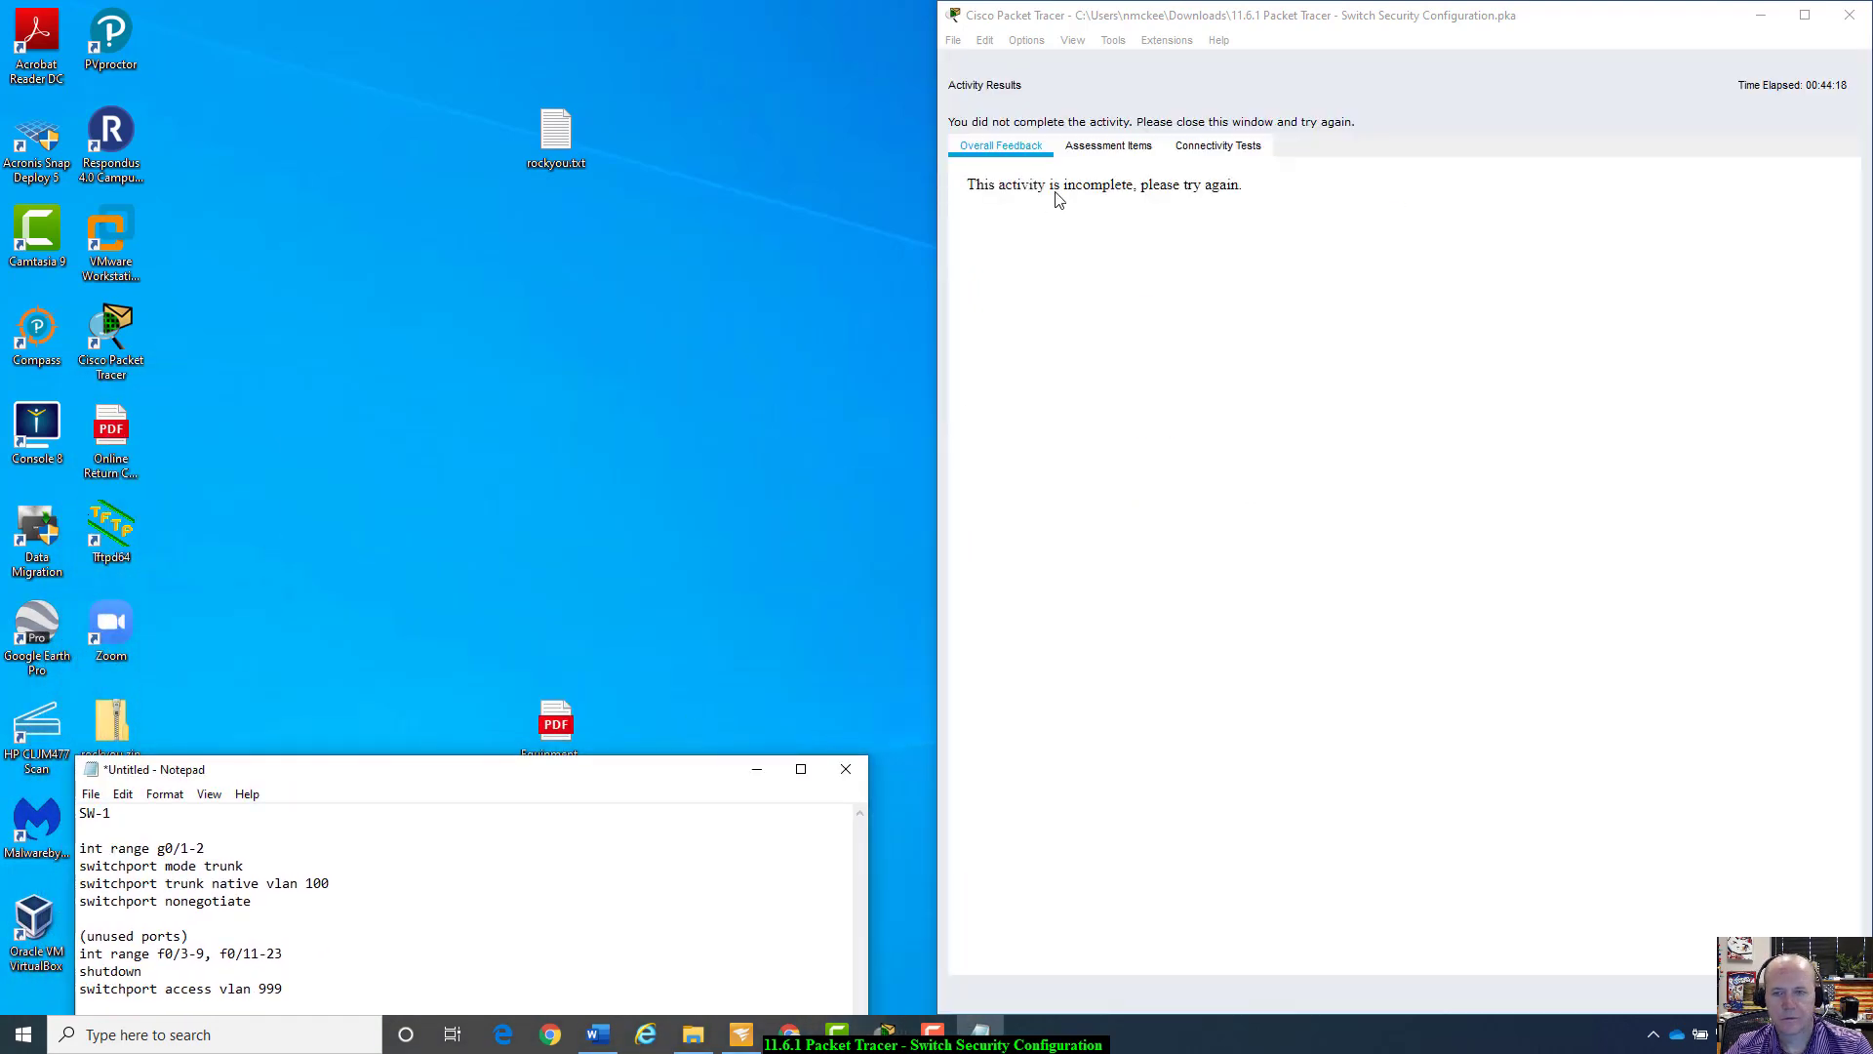
pyautogui.click(1083, 148)
pyautogui.scroll(-12, 1208, 472)
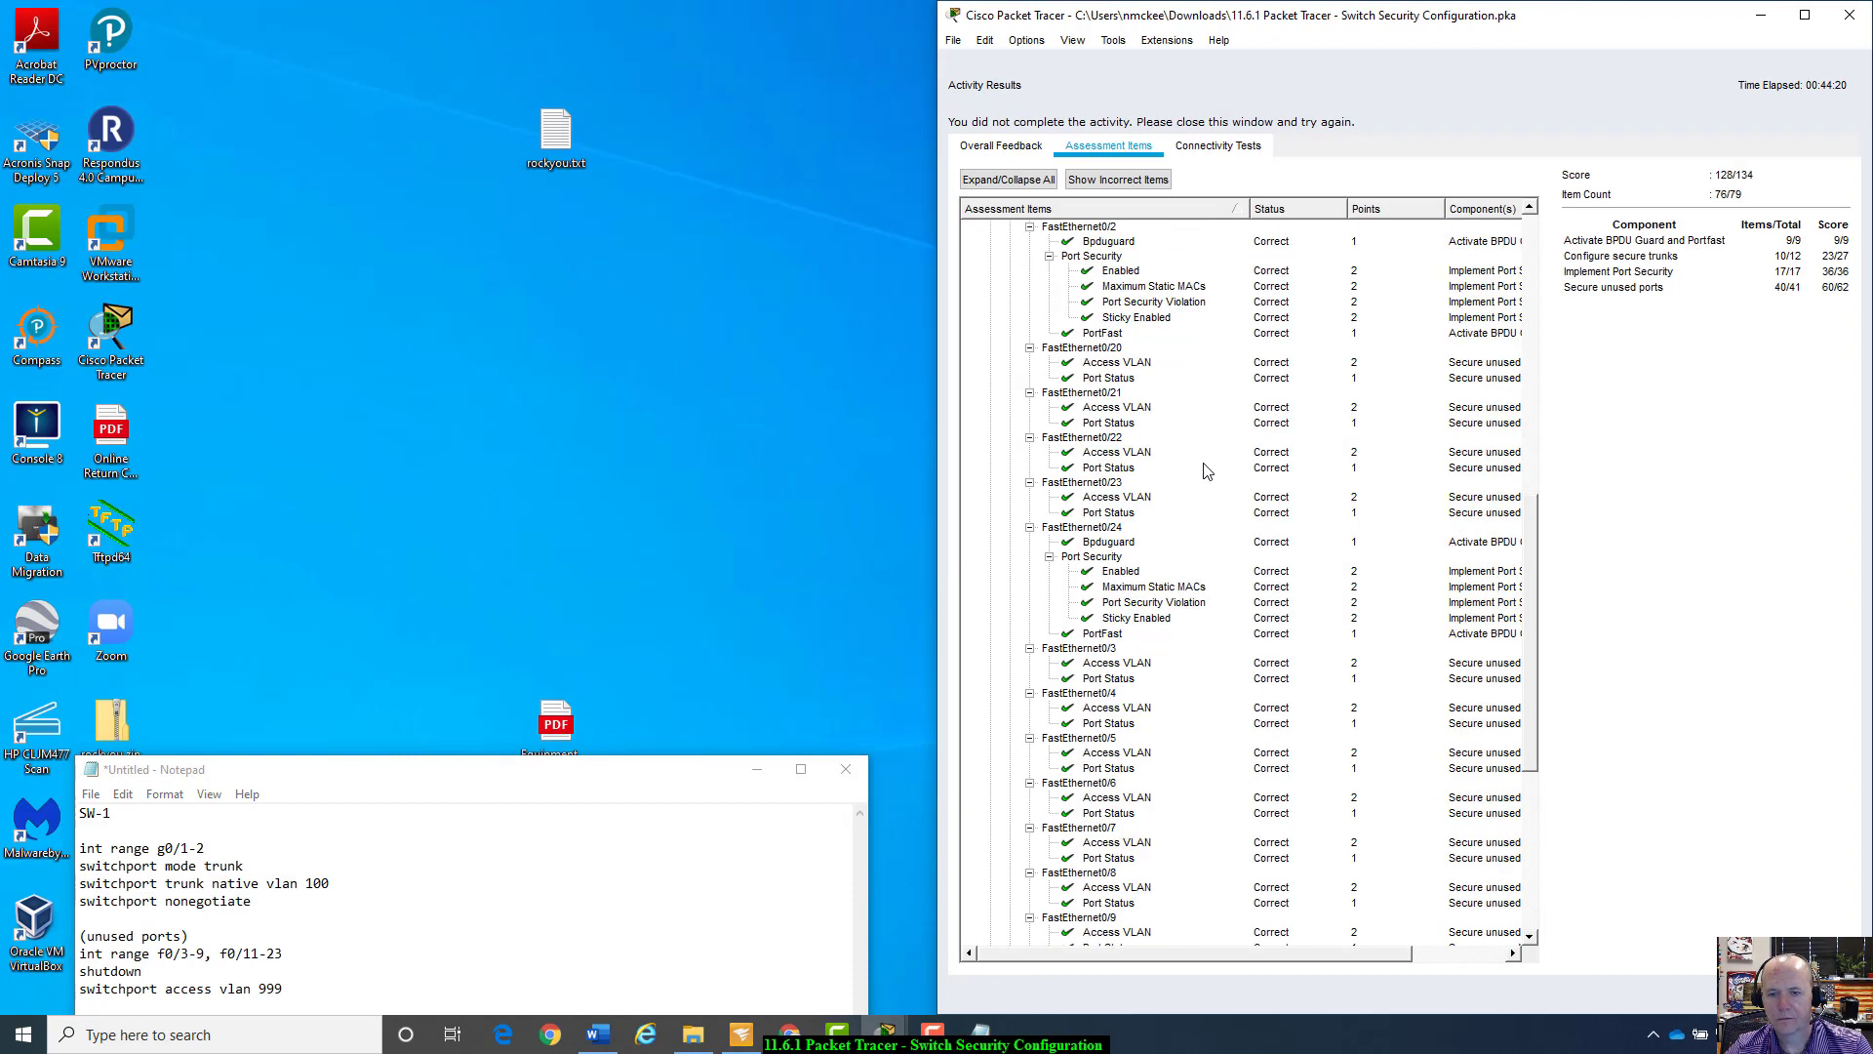
pyautogui.scroll(-10, 1207, 472)
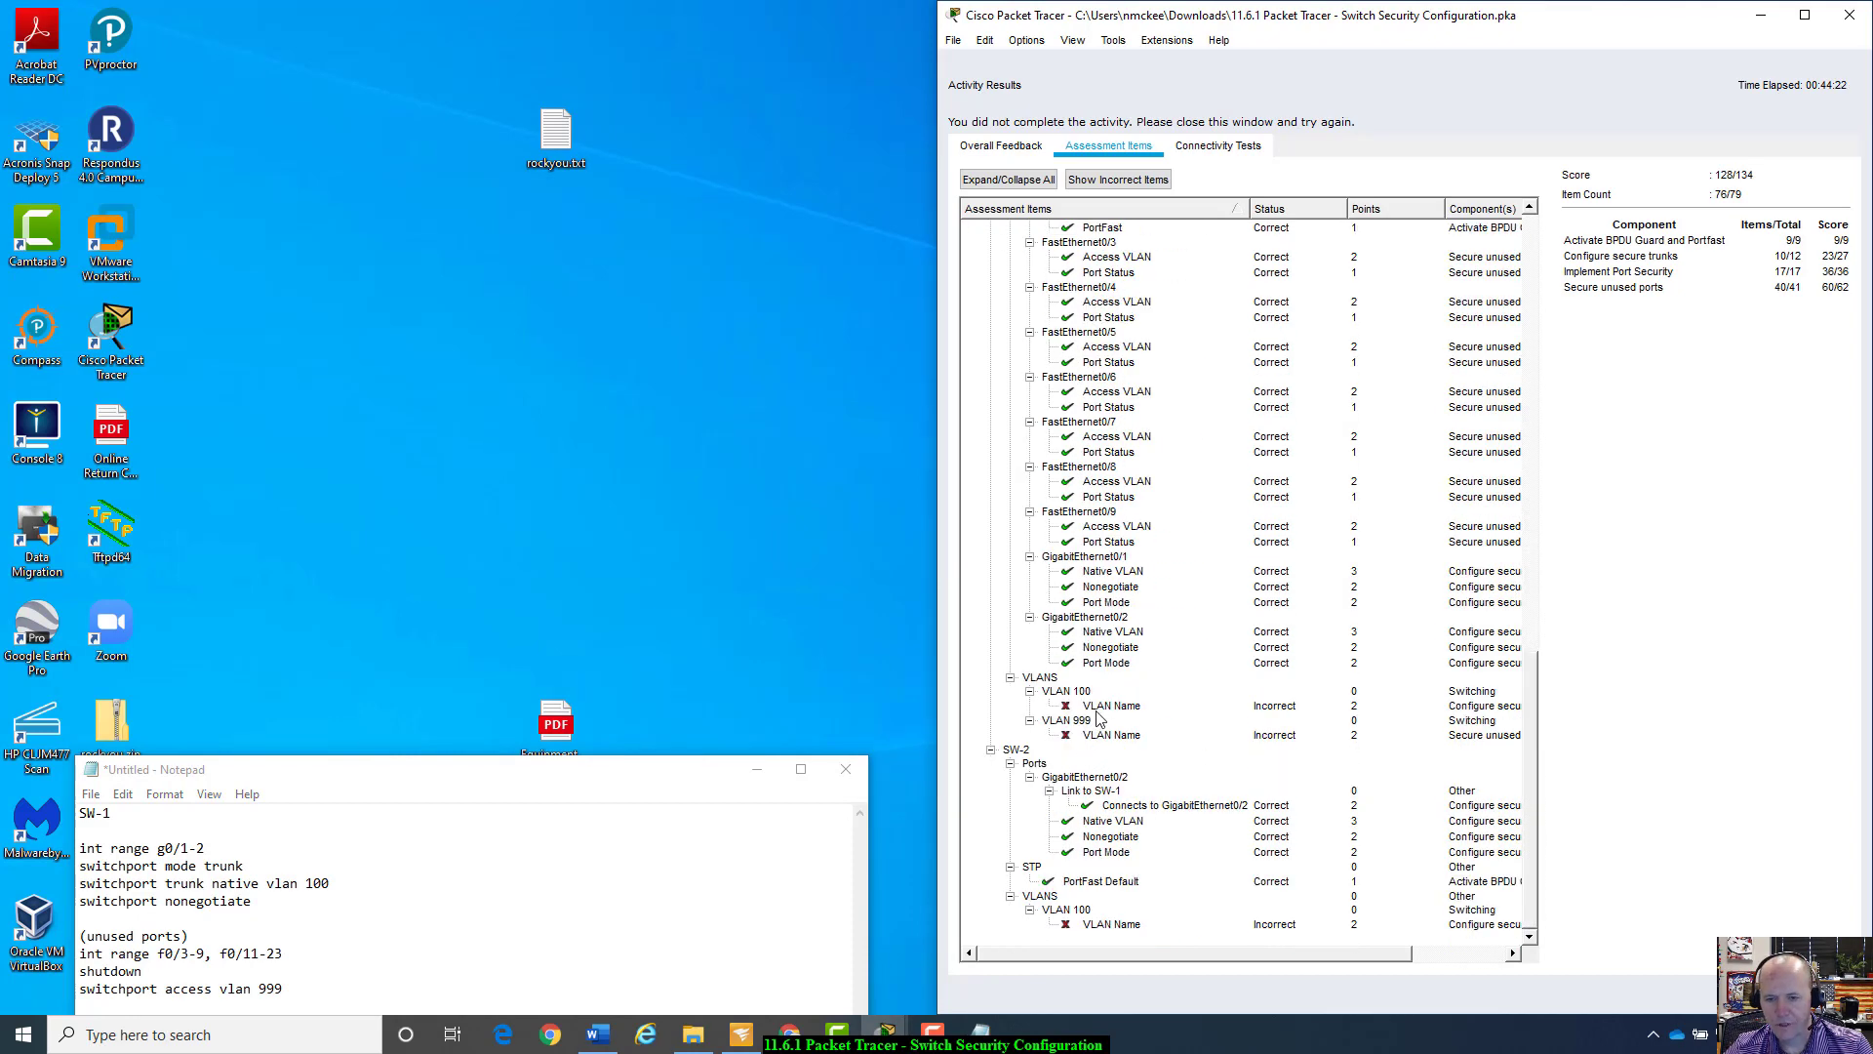
pyautogui.scroll(6, 1072, 741)
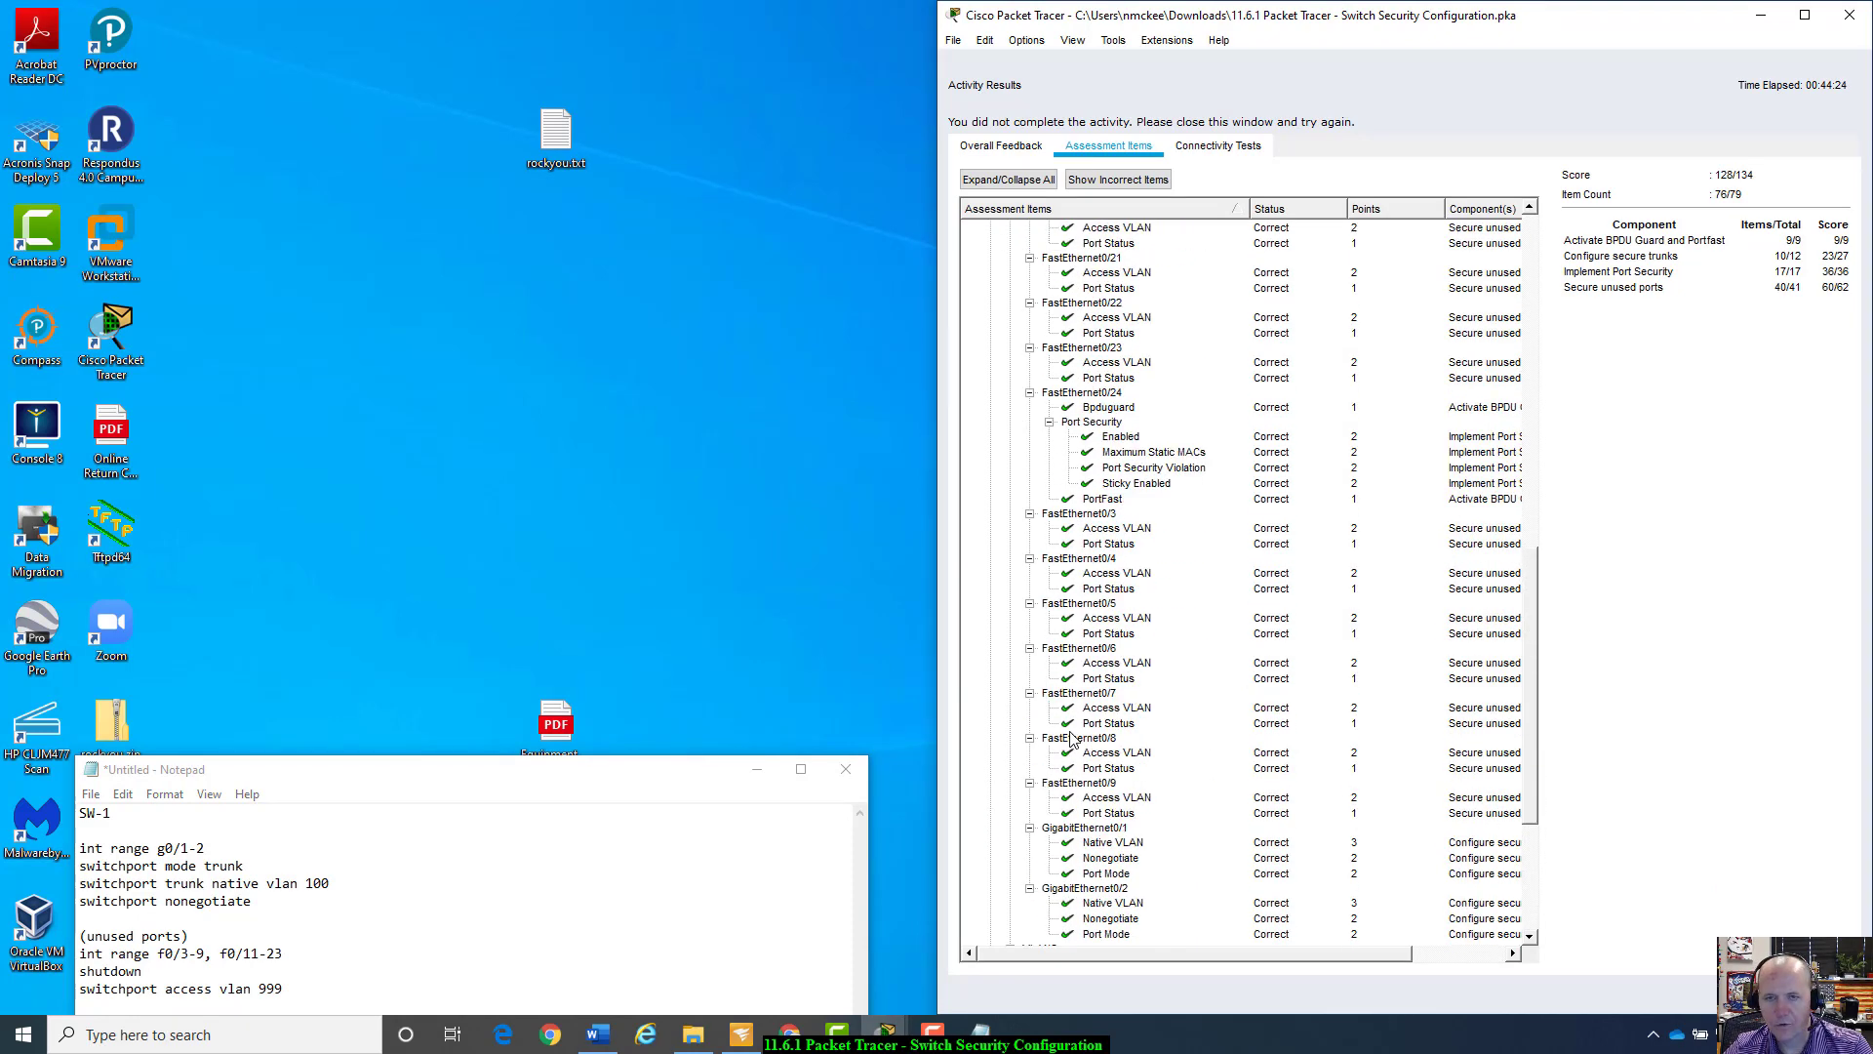
# Step: Look through the assessment items, close the activity results, and return SW-1's command line to global configuration mode with end and config t
pyautogui.scroll(15, 1072, 741)
pyautogui.scroll(-10, 1072, 742)
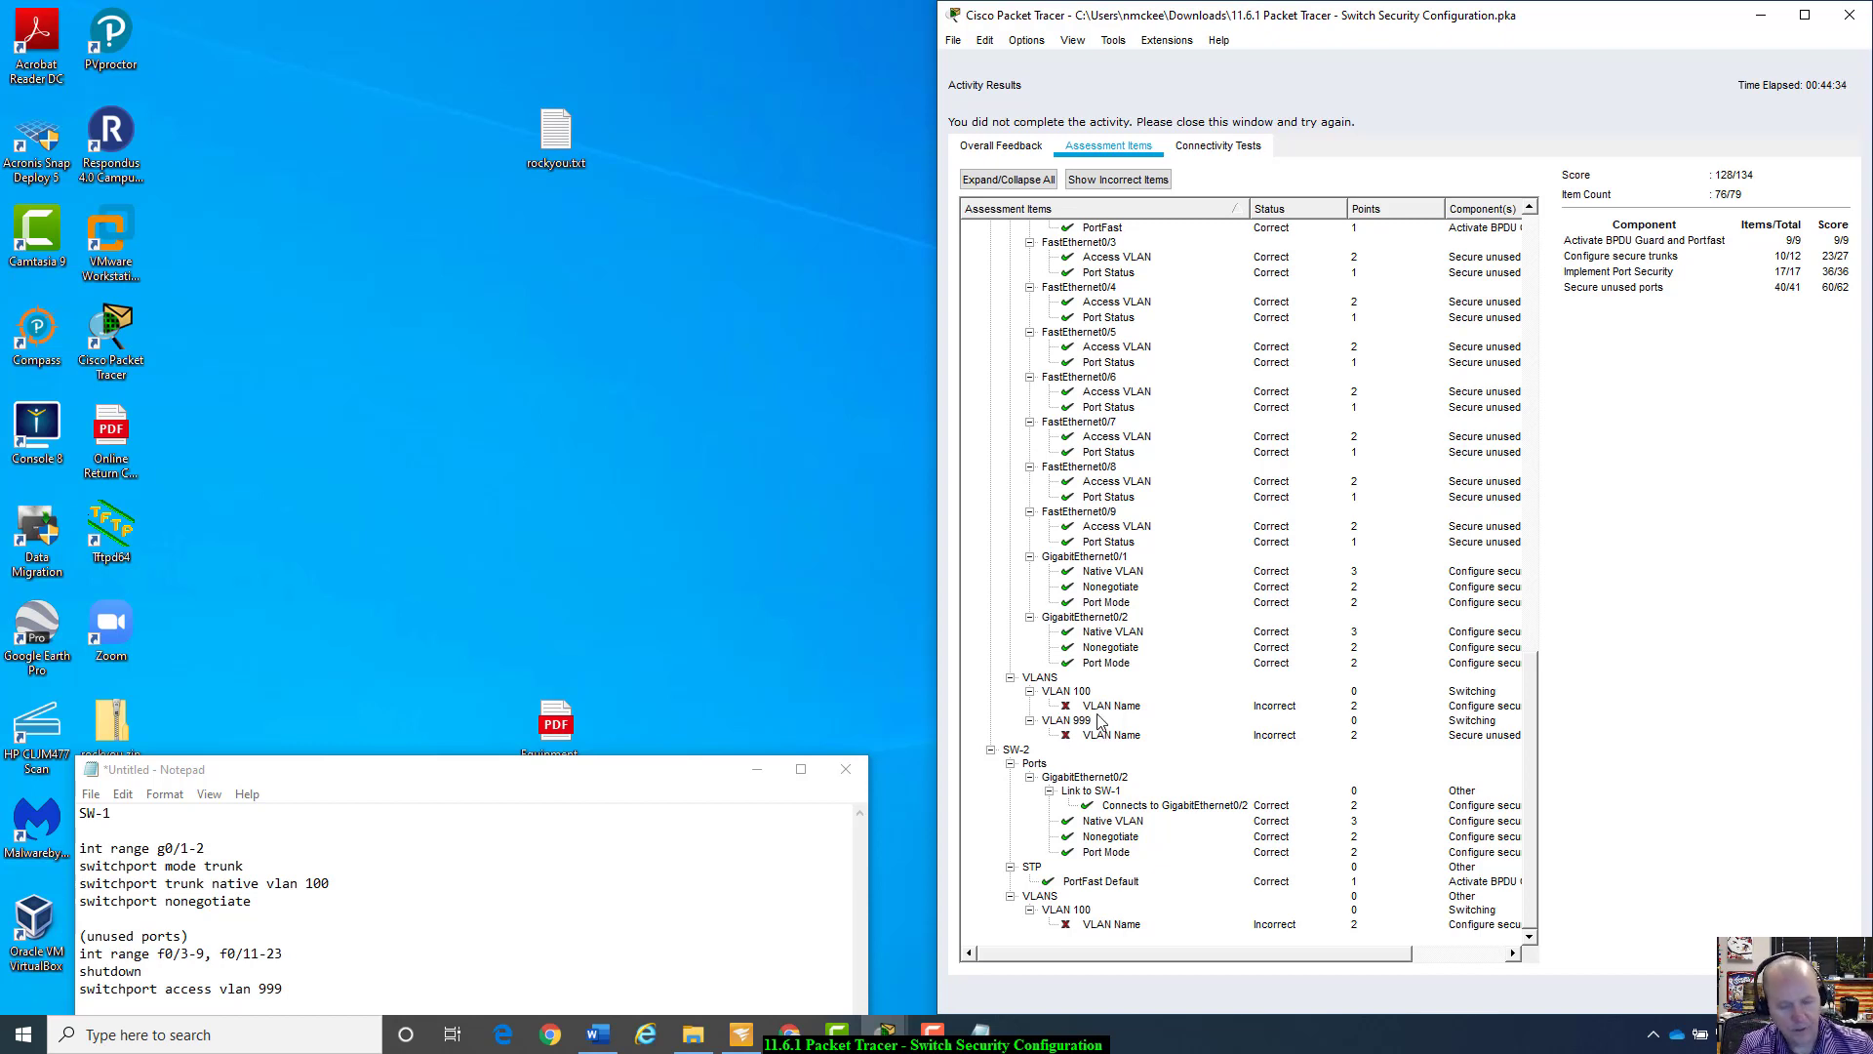
pyautogui.scroll(10, 1174, 759)
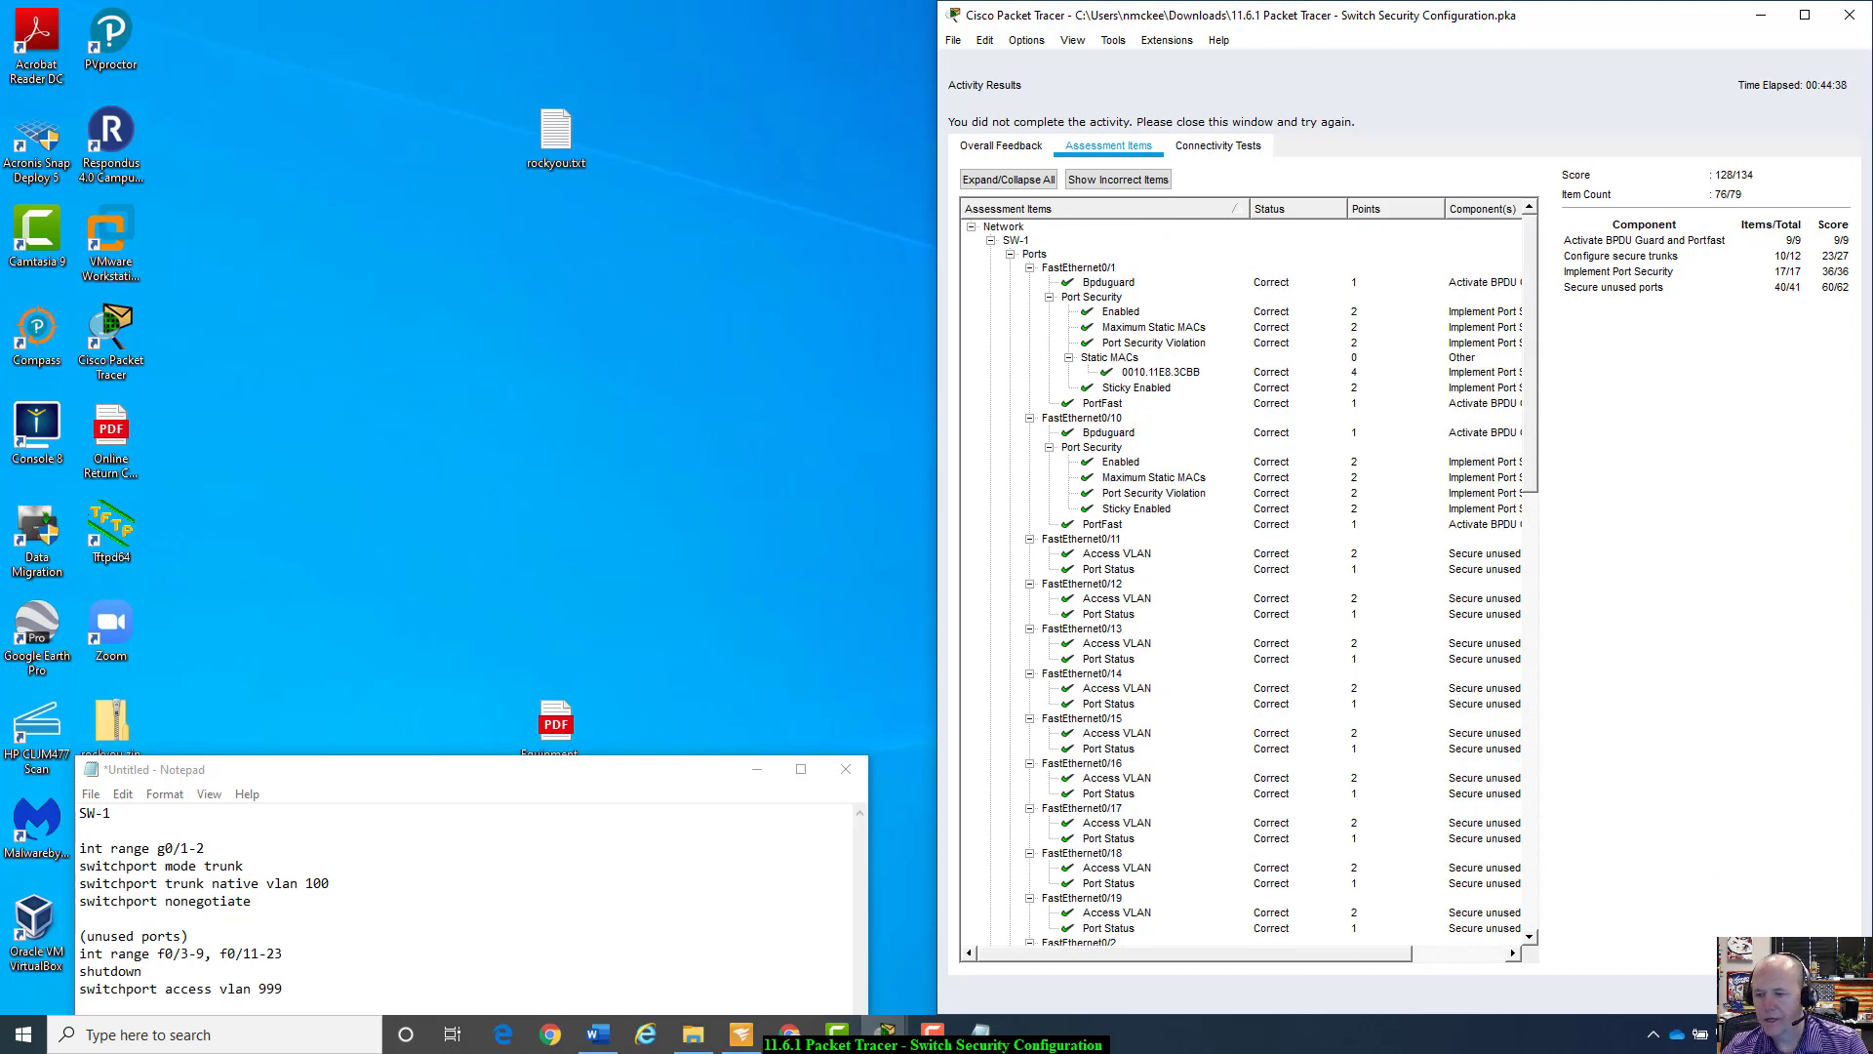
pyautogui.press('Escape')
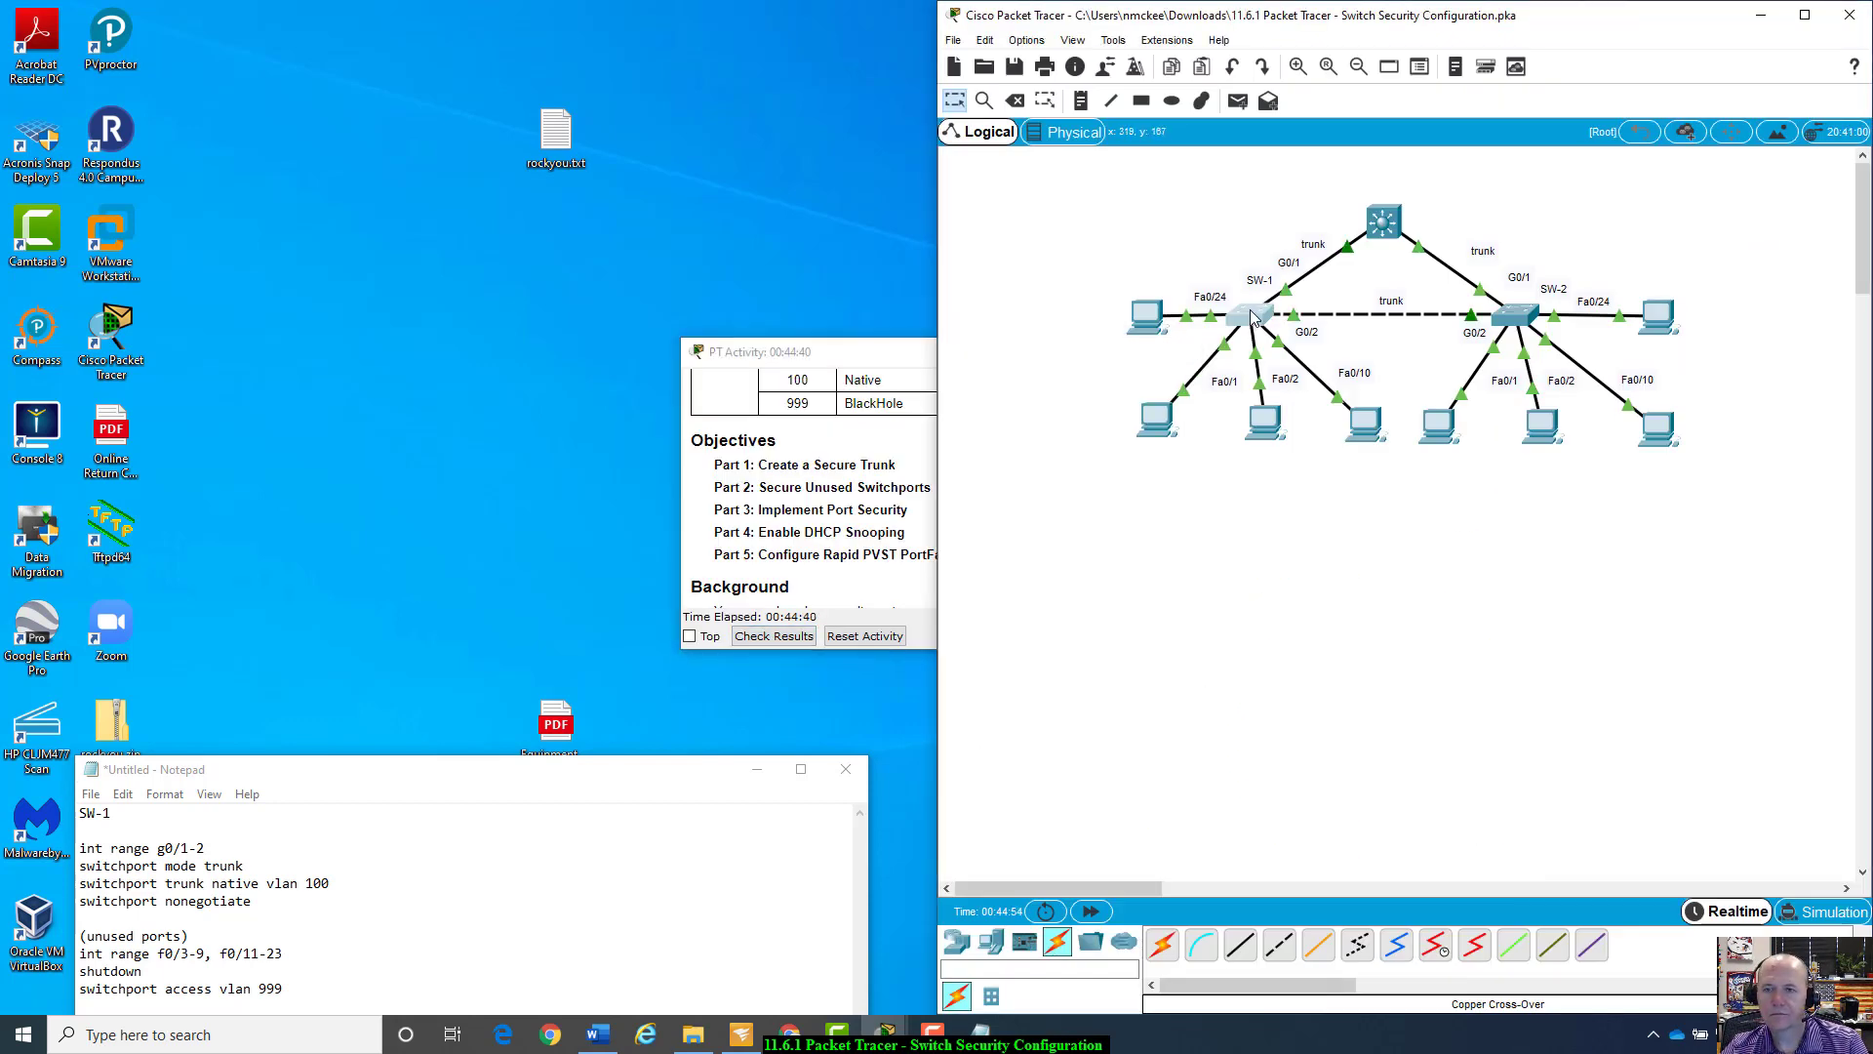
pyautogui.click(1253, 317)
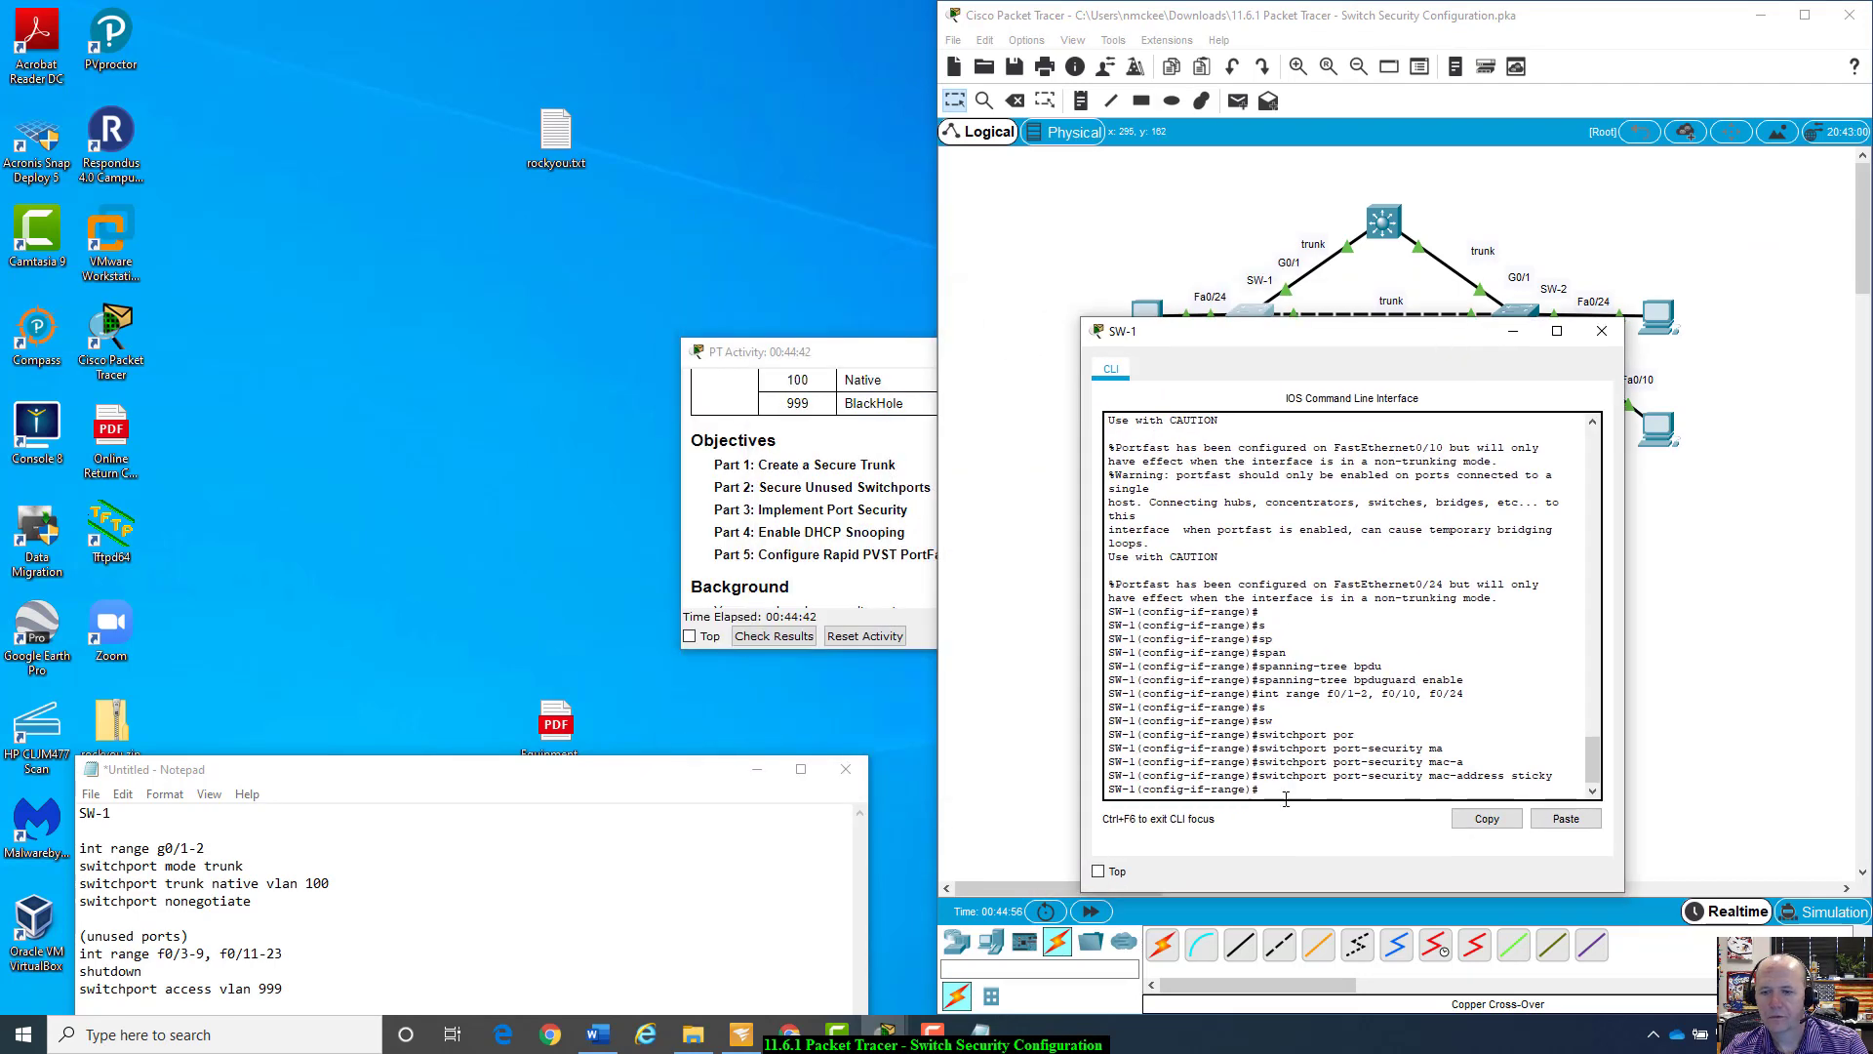
pyautogui.write('end')
pyautogui.press('Return')
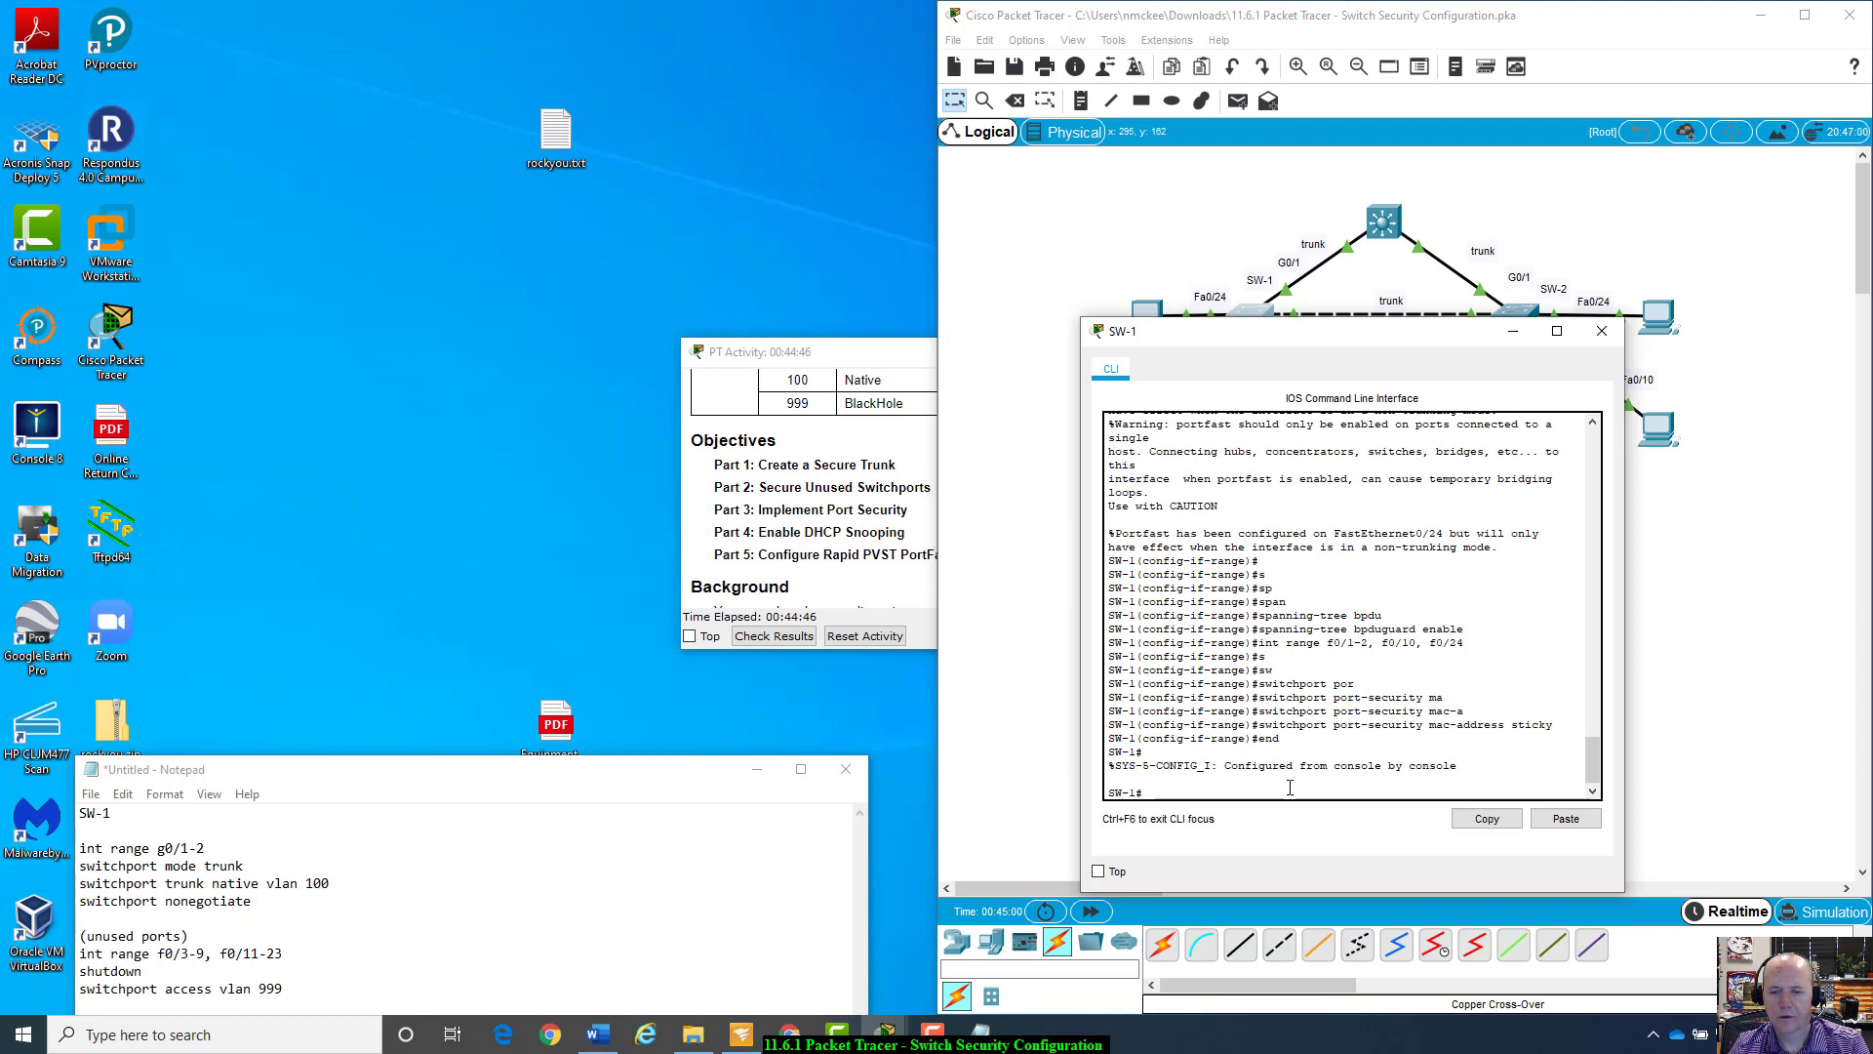
pyautogui.write('conb')
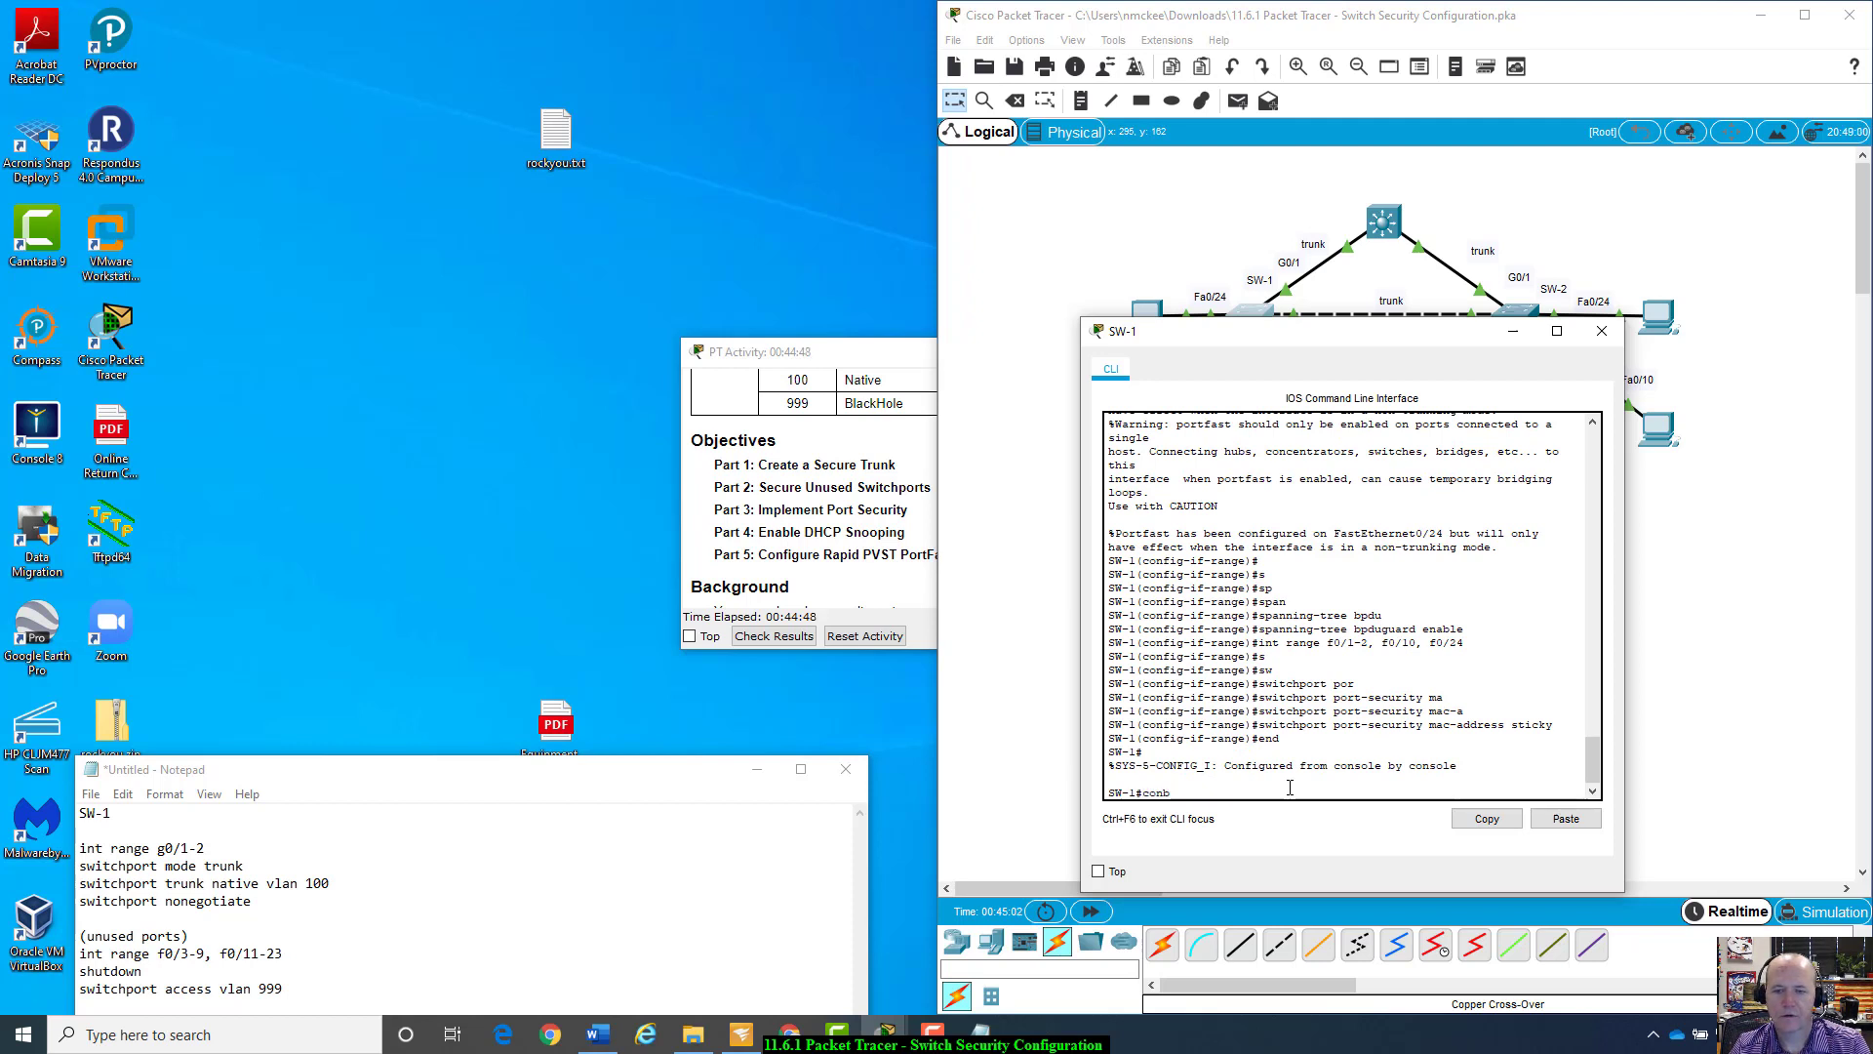
pyautogui.write('fig t')
pyautogui.press('Return')
# Step: Configure VLAN 100 on SW-1 with the name Native
pyautogui.write('vl')
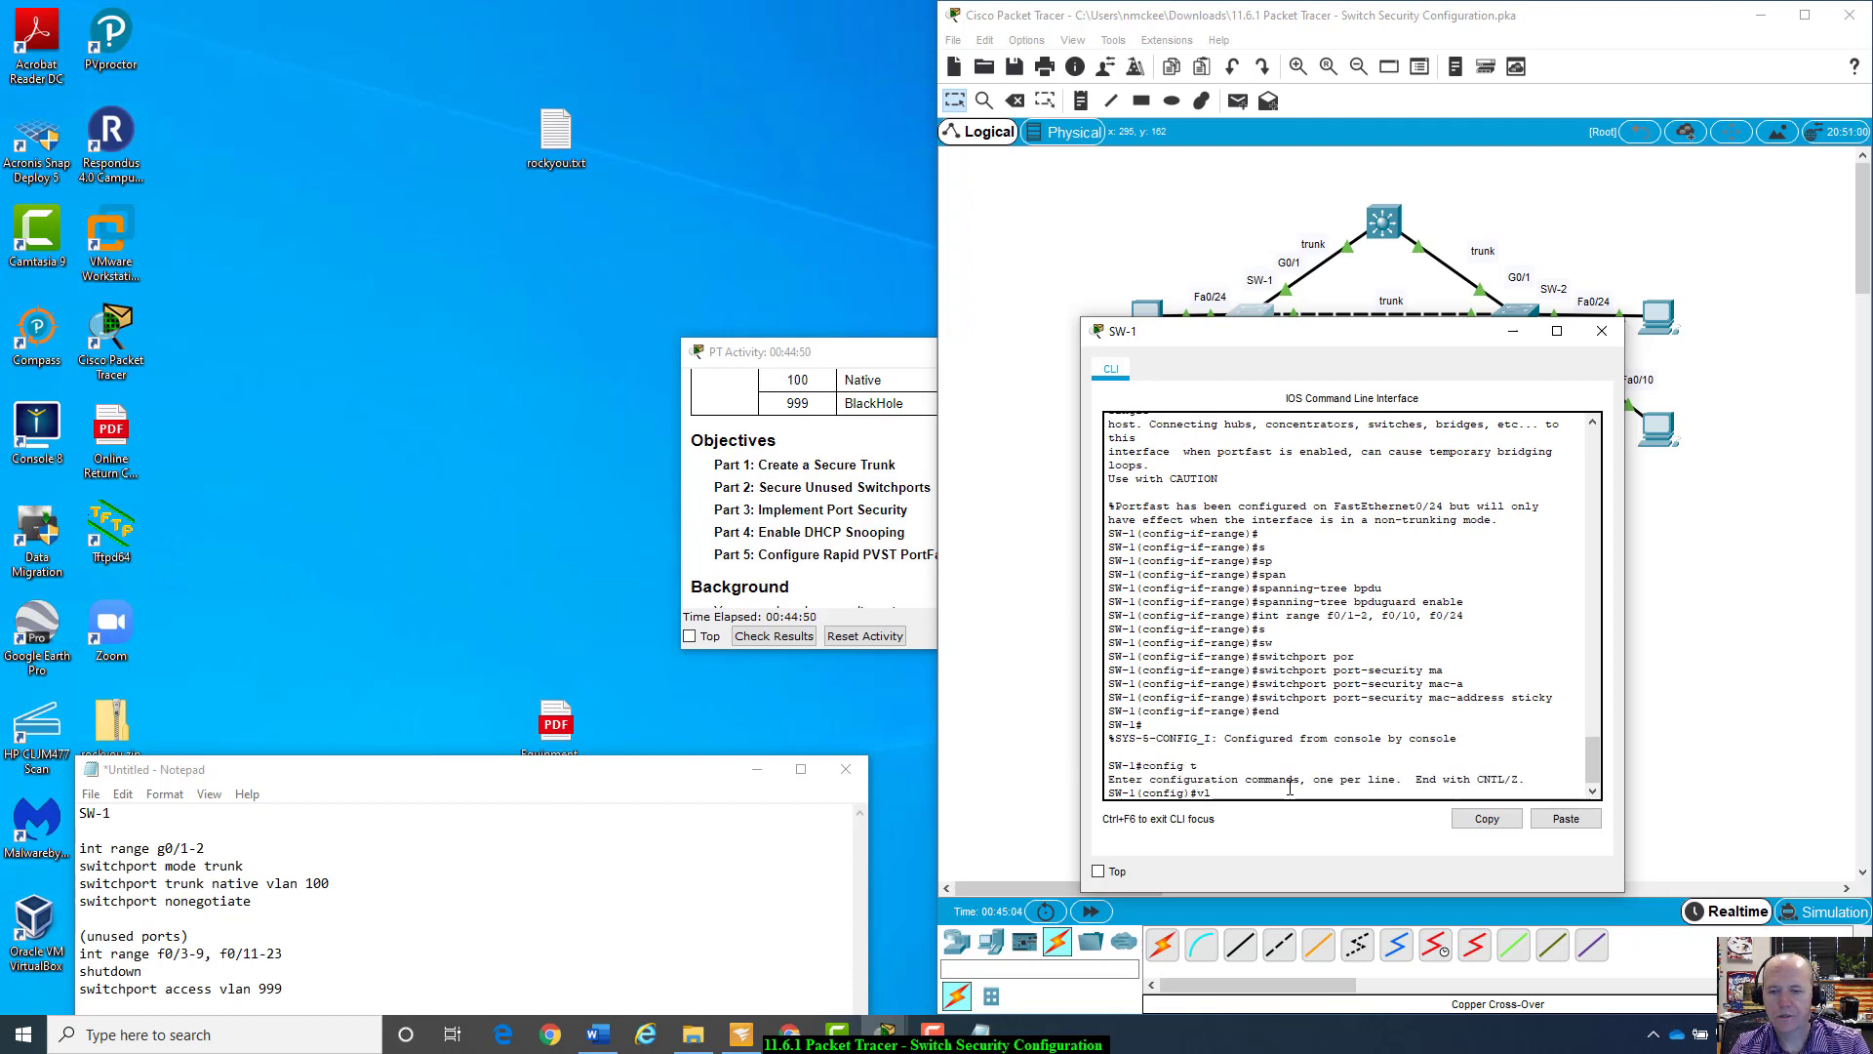
pyautogui.write('an 100')
pyautogui.press('Return')
pyautogui.write('nam')
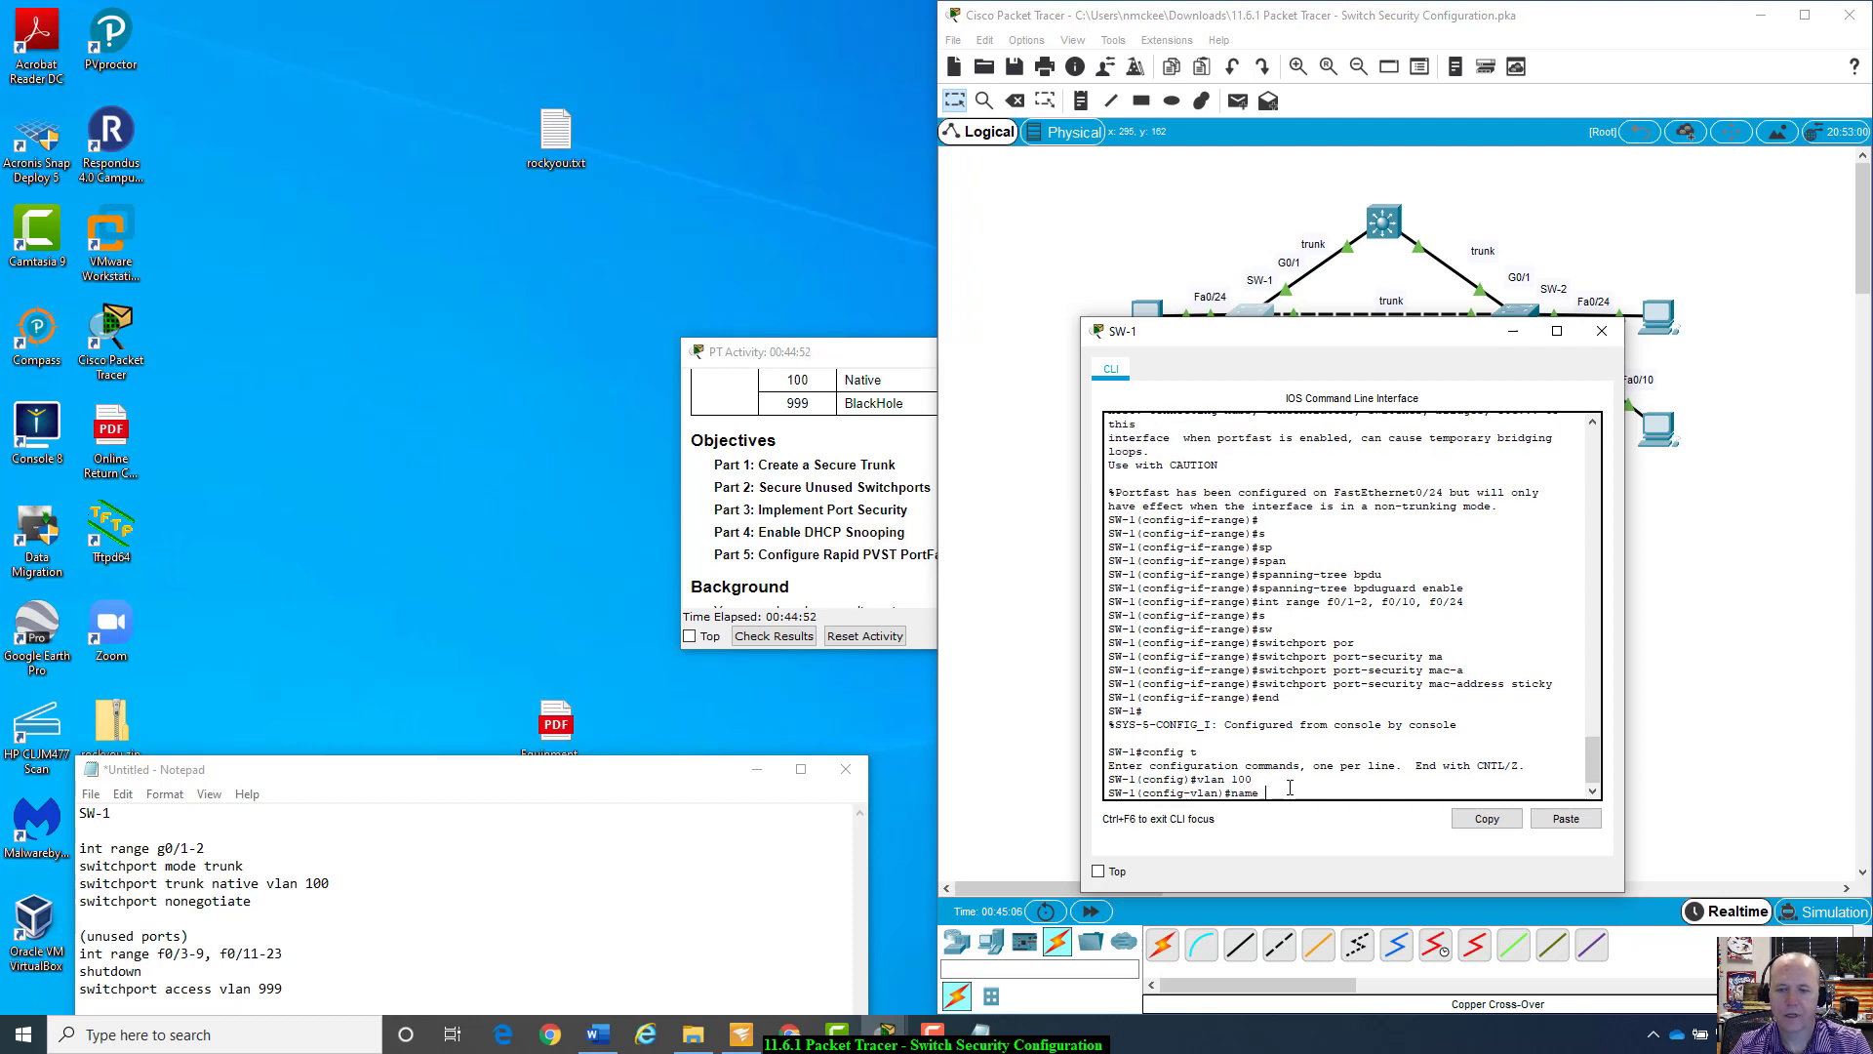
pyautogui.write('e')
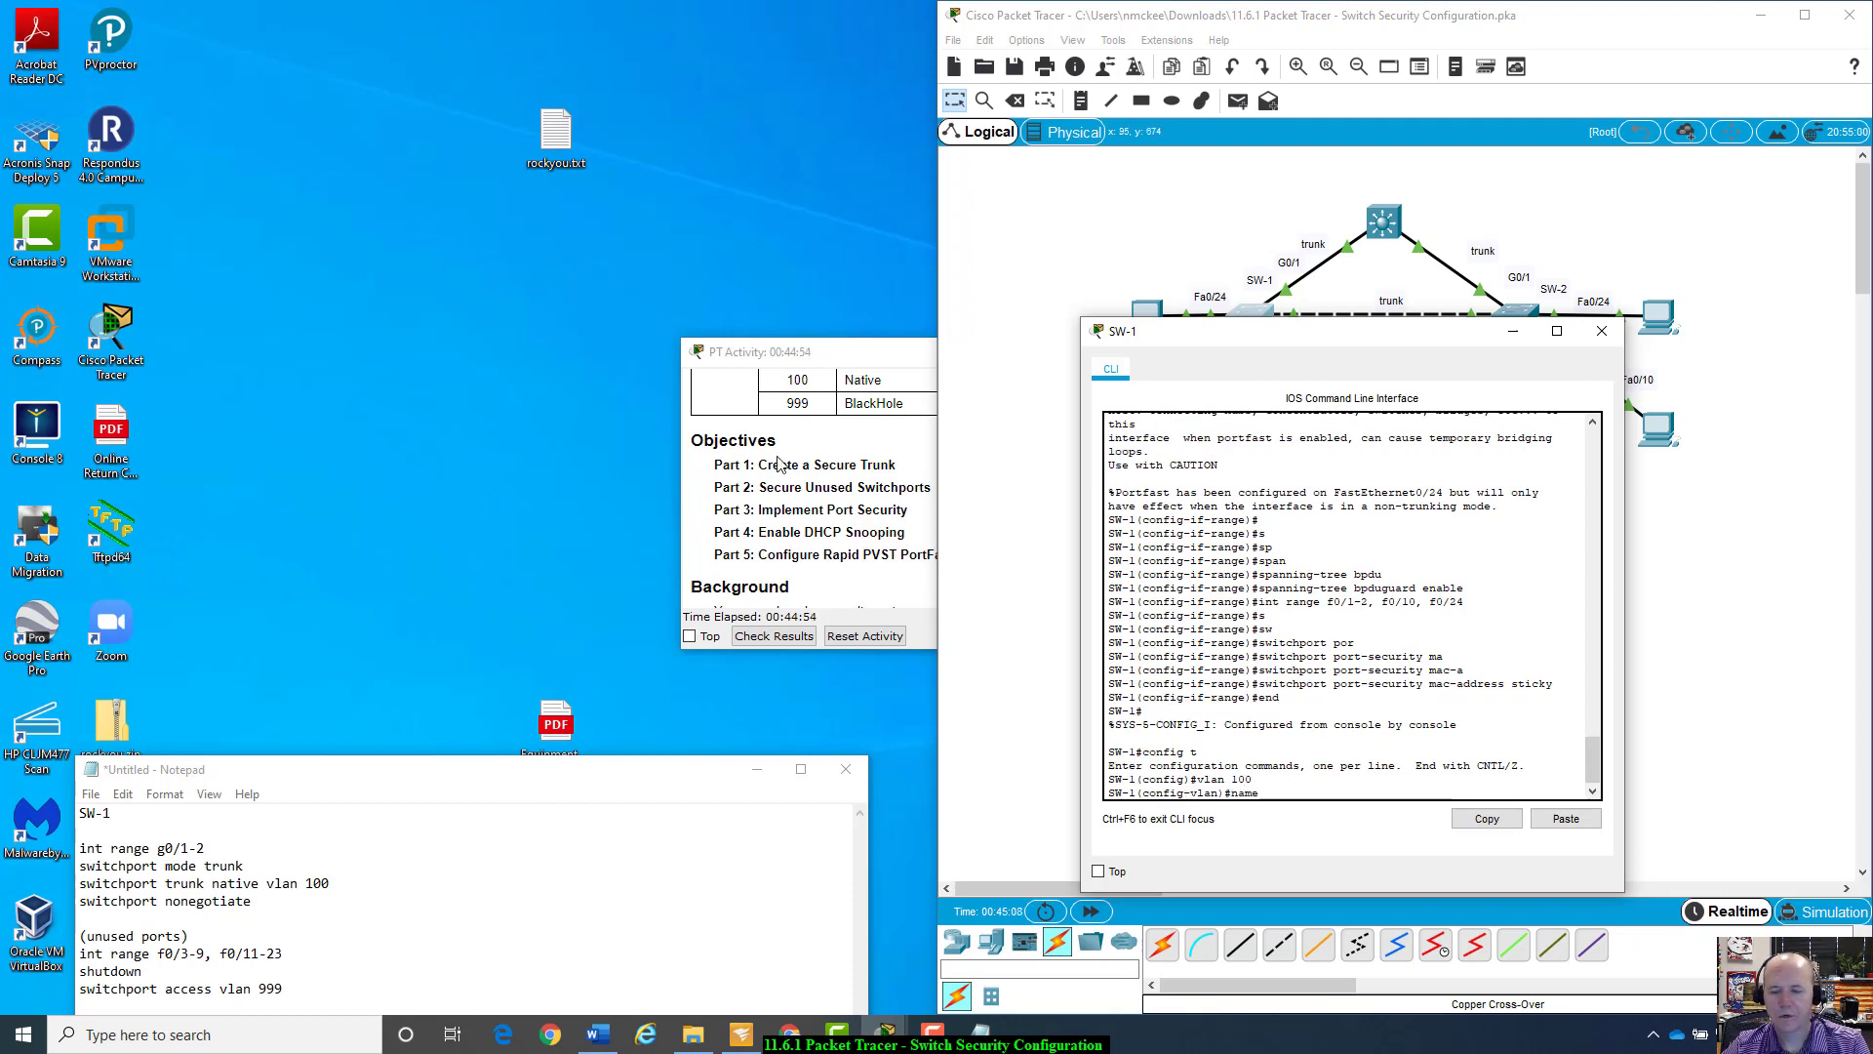
pyautogui.write(' Native')
pyautogui.press('Return')
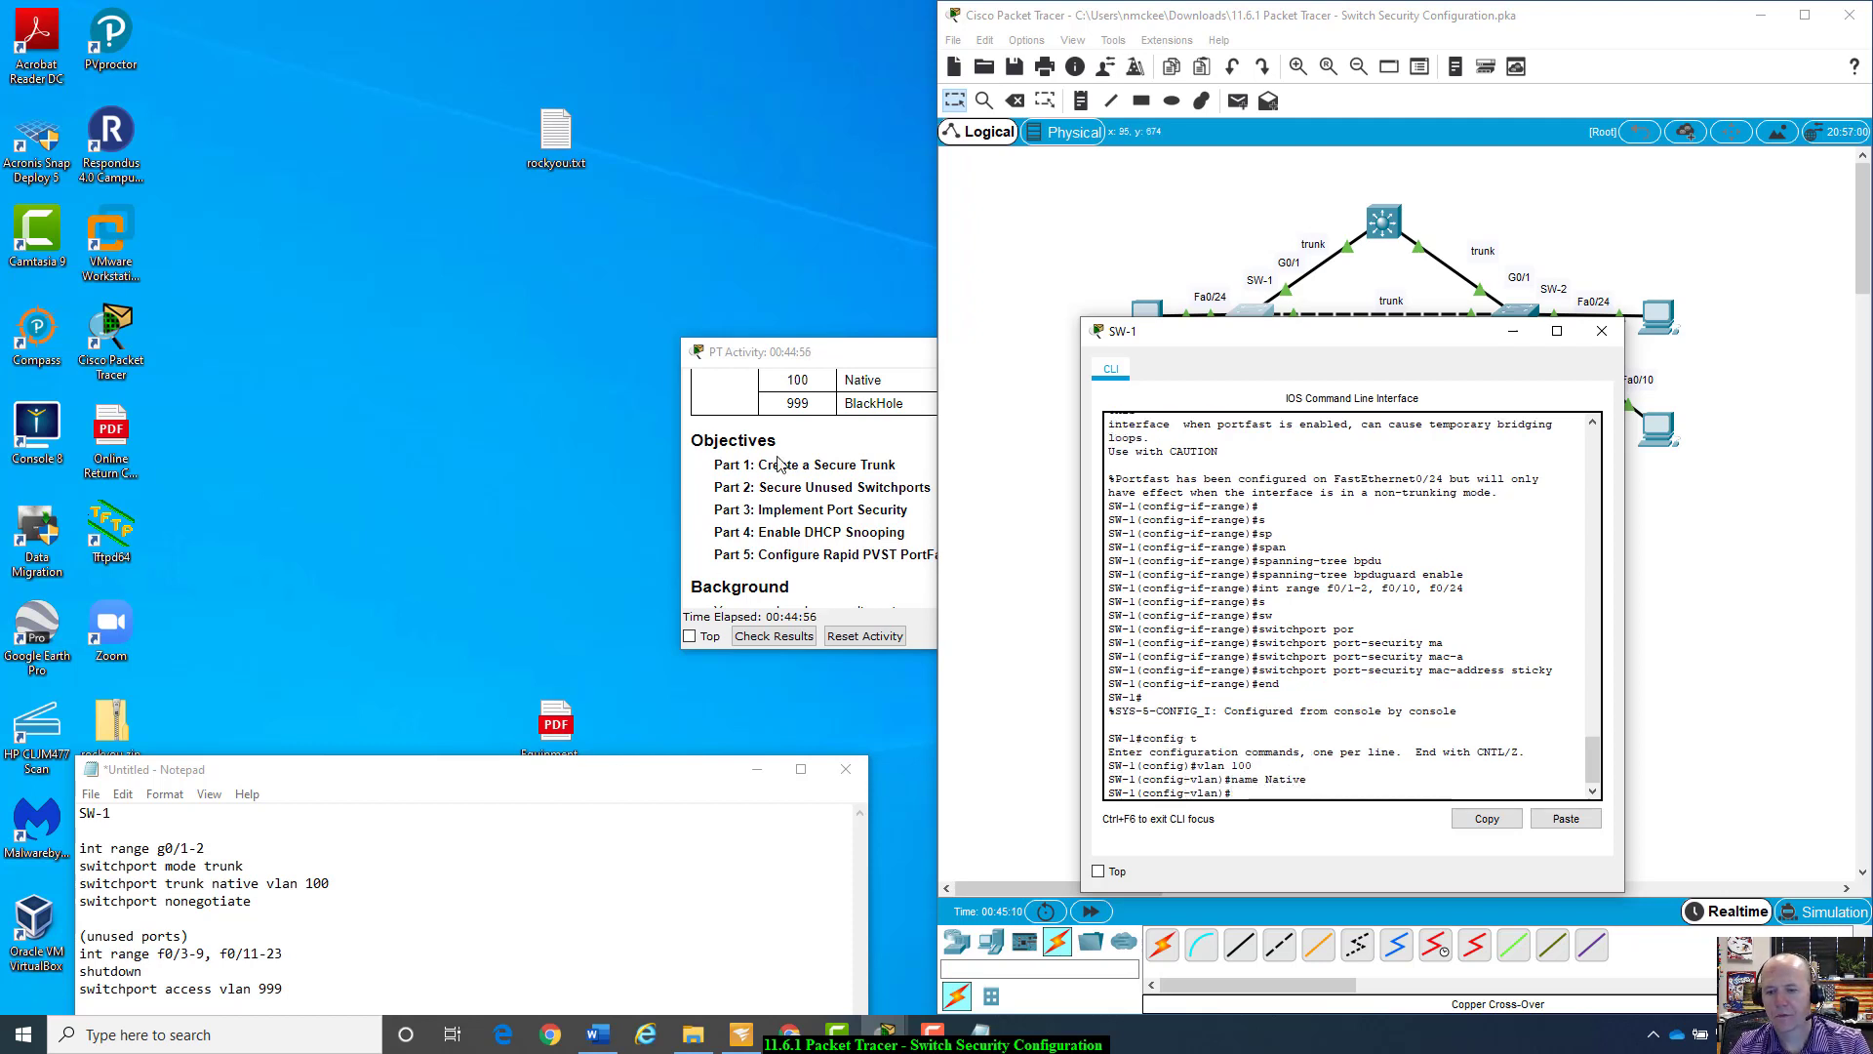
# Step: Configure VLAN 999 on SW-1 with the name BlackHole
pyautogui.write('vlan')
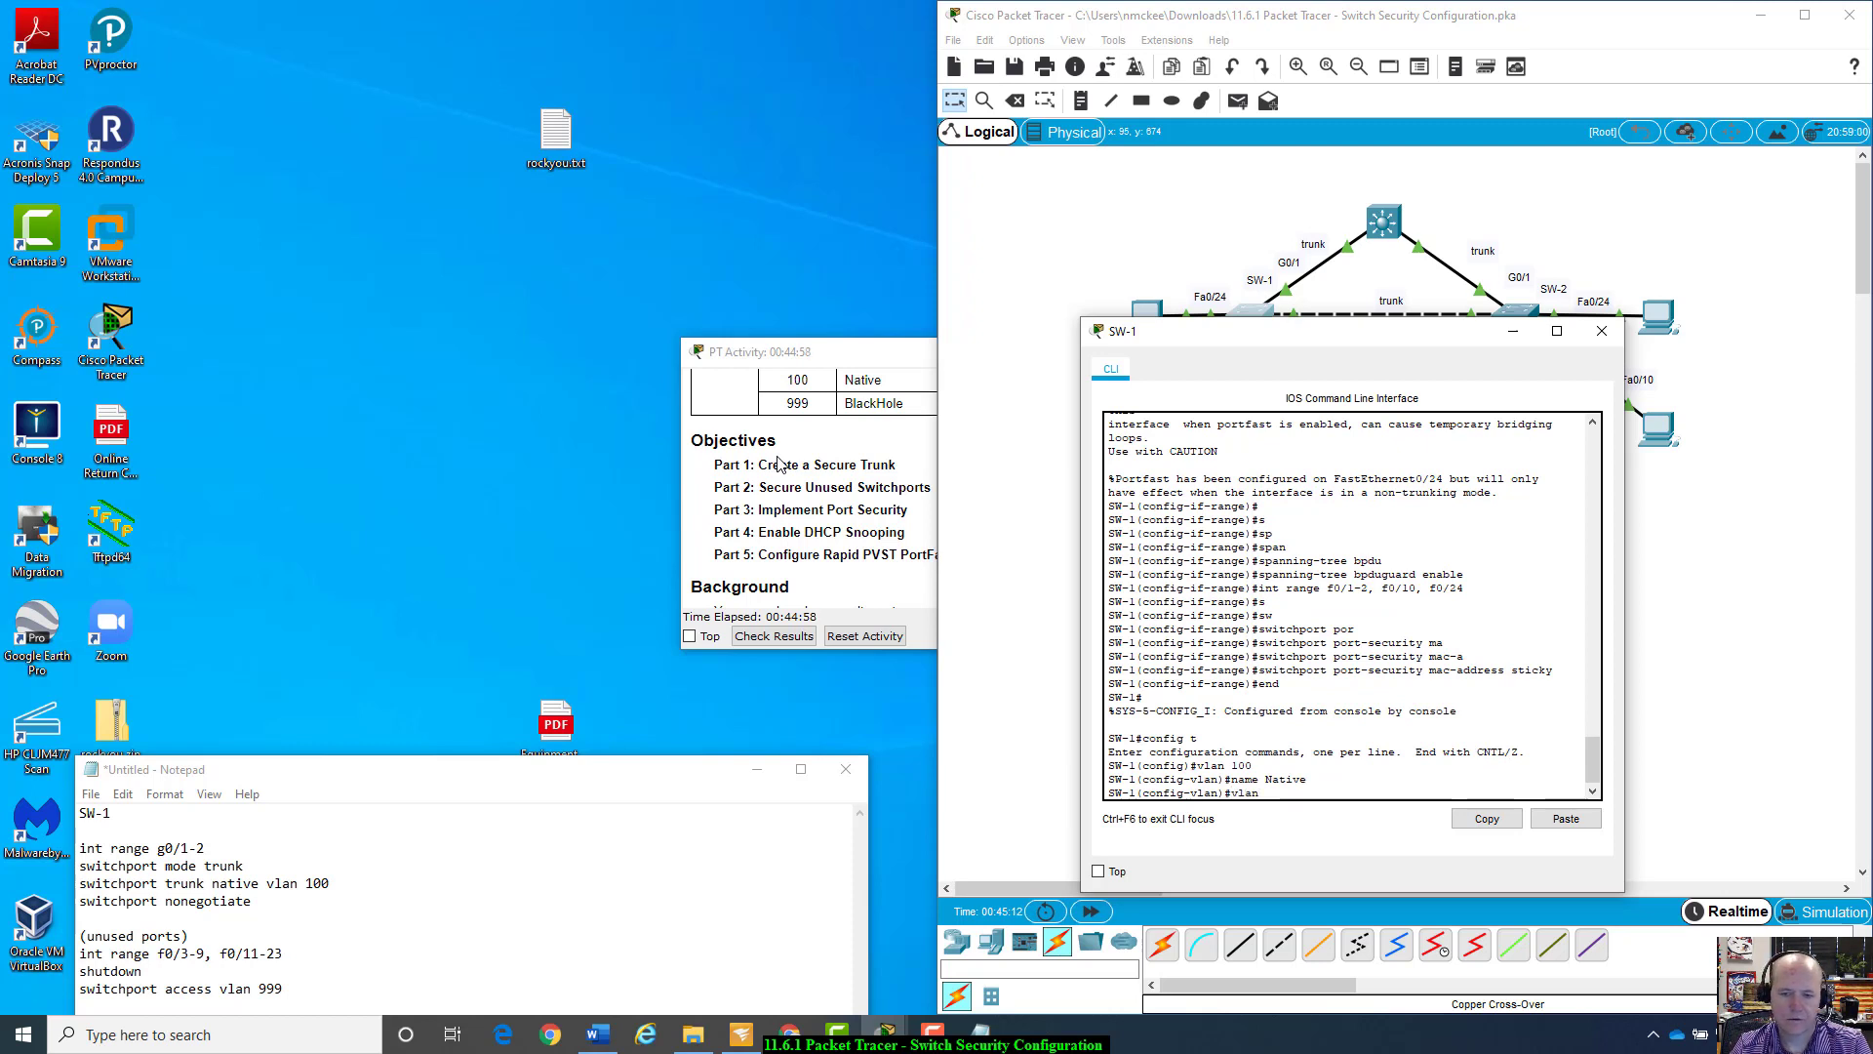
pyautogui.write(' 999')
pyautogui.press('Return')
pyautogui.write('na')
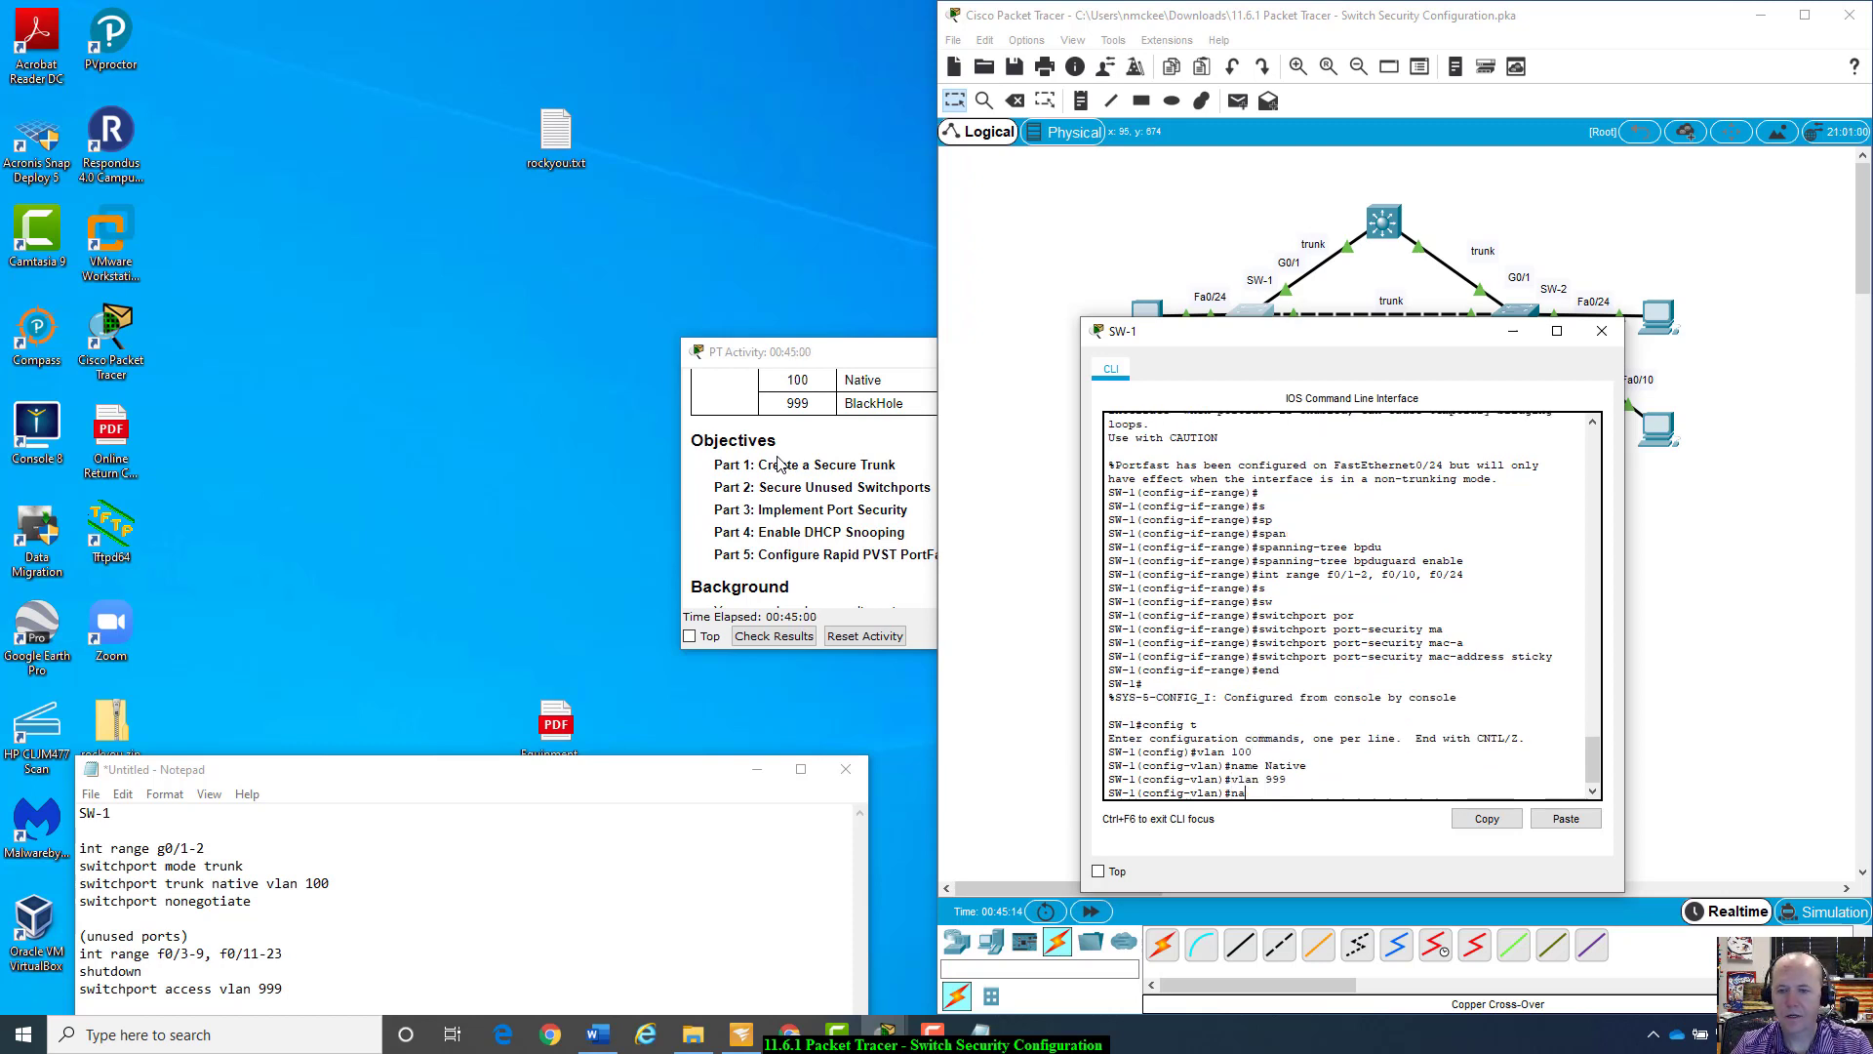
pyautogui.write('me')
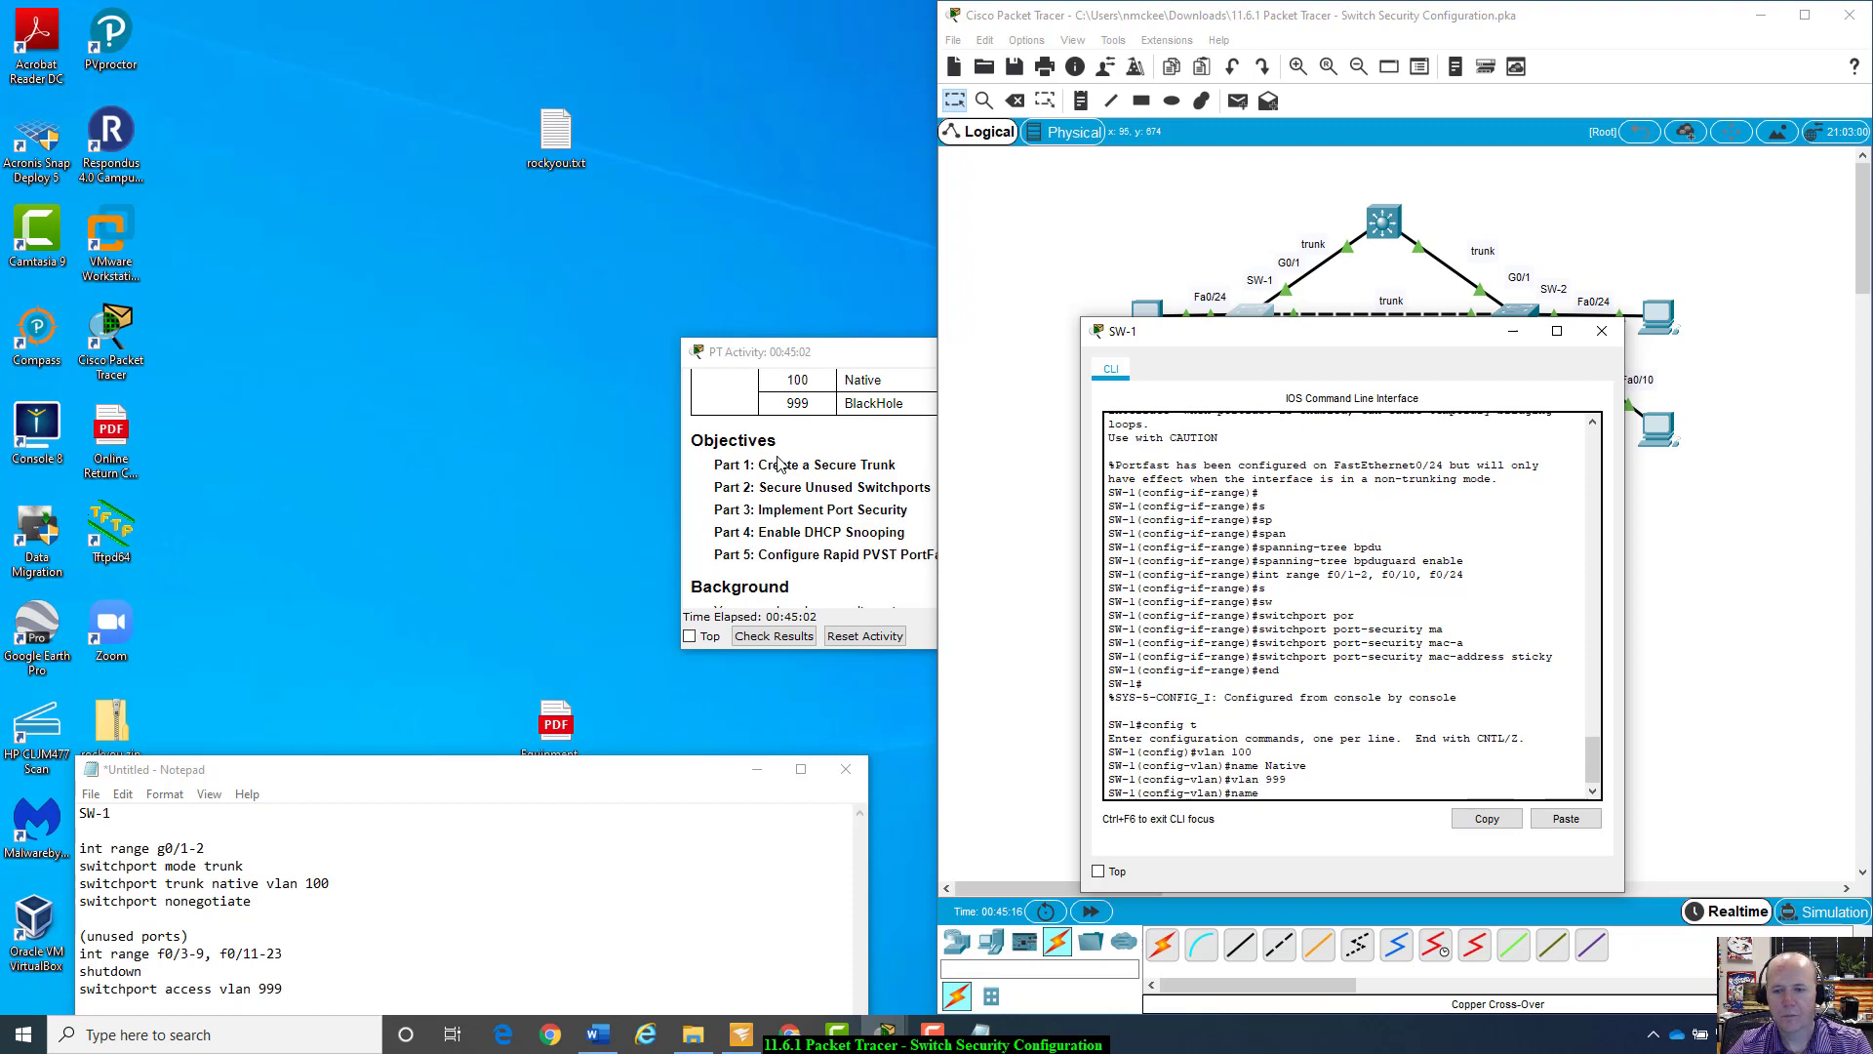
pyautogui.write(' BlackHo')
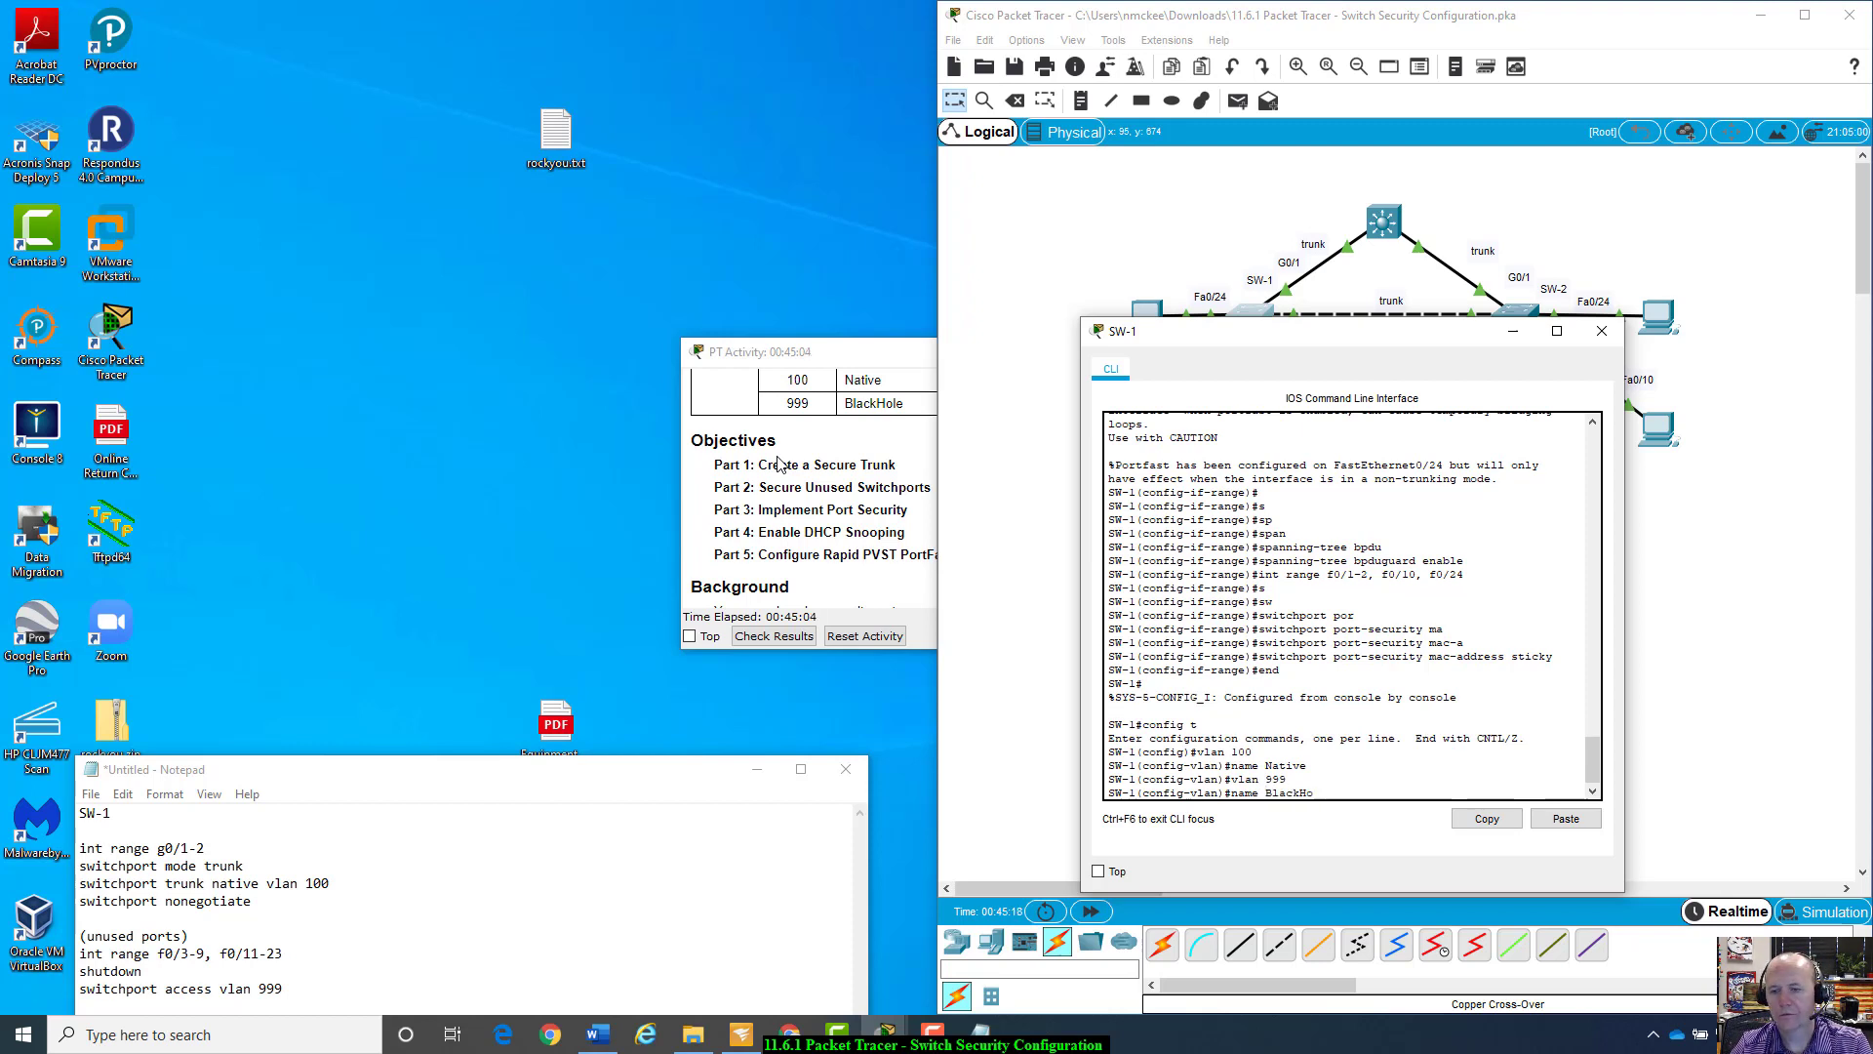
pyautogui.write('le')
pyautogui.press('Return')
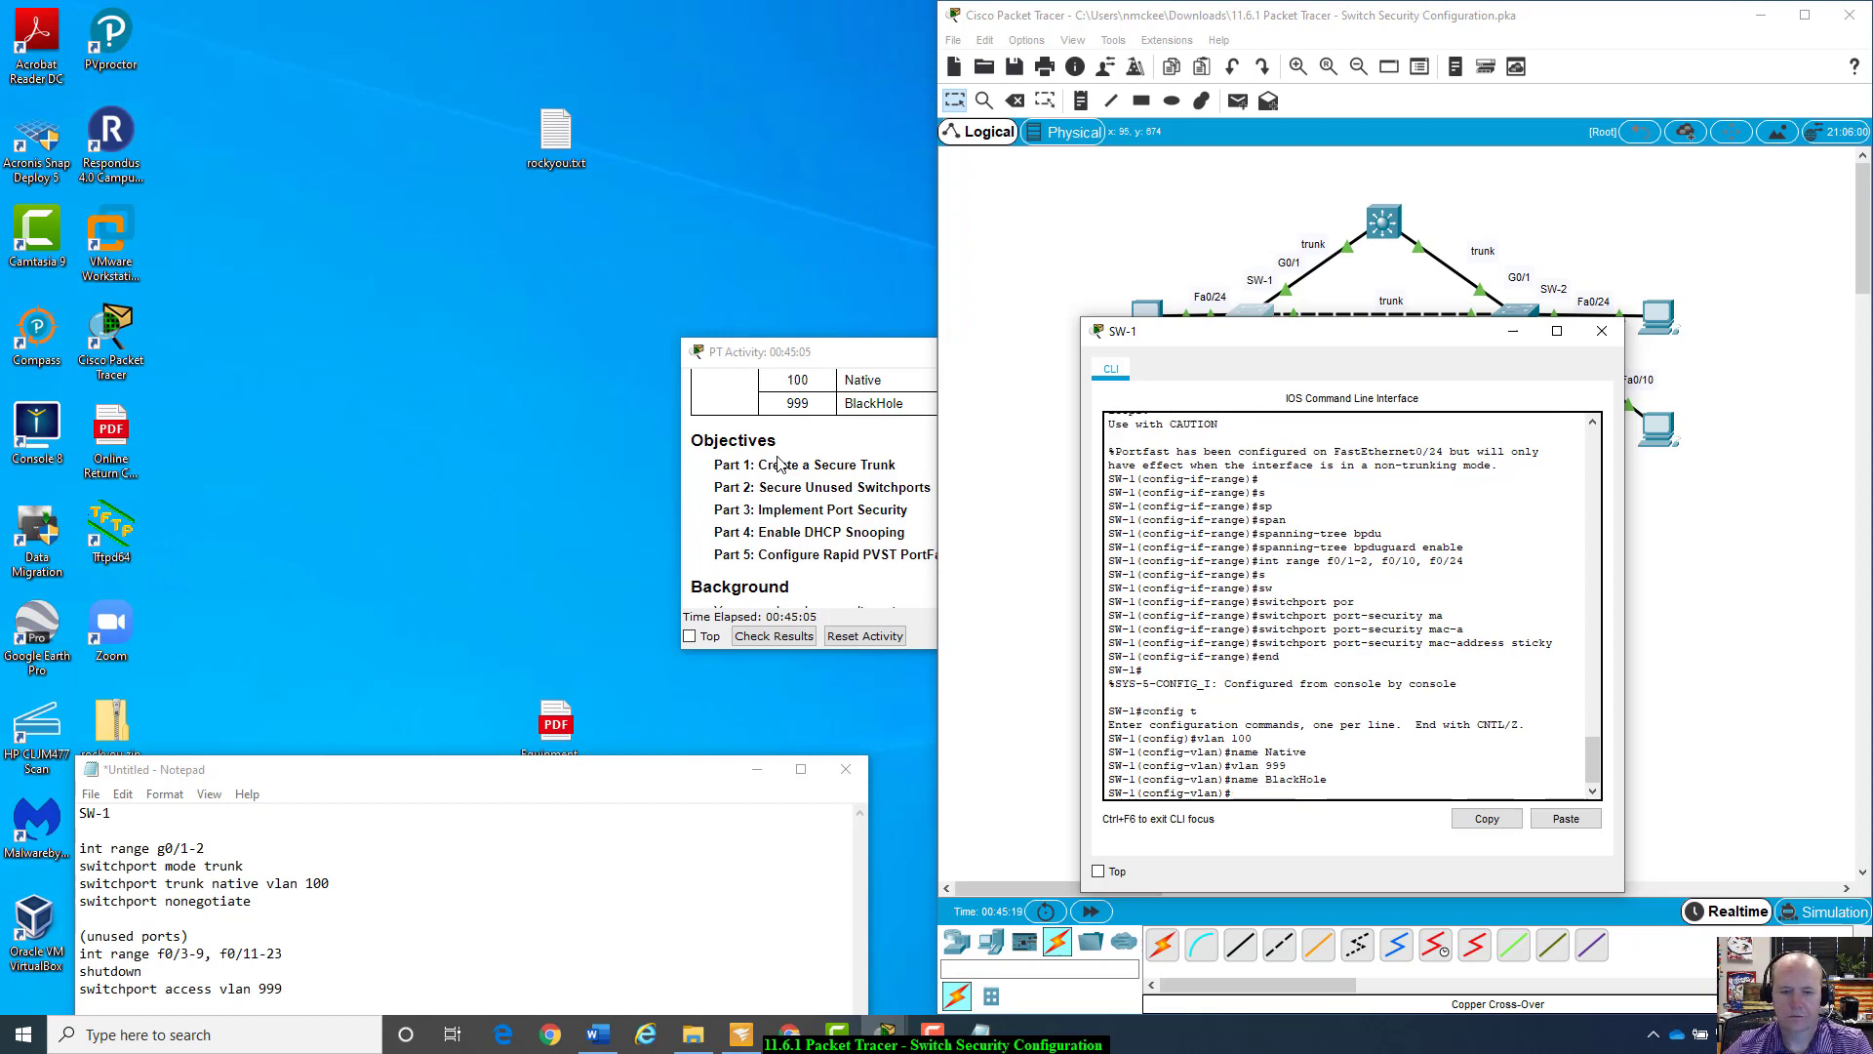
# Step: Recheck the activity results, close SW-1's command line, and review the VLAN name assessment items for both switches
pyautogui.click(878, 357)
pyautogui.moveTo(878, 357); pyautogui.dragTo(543, 358)
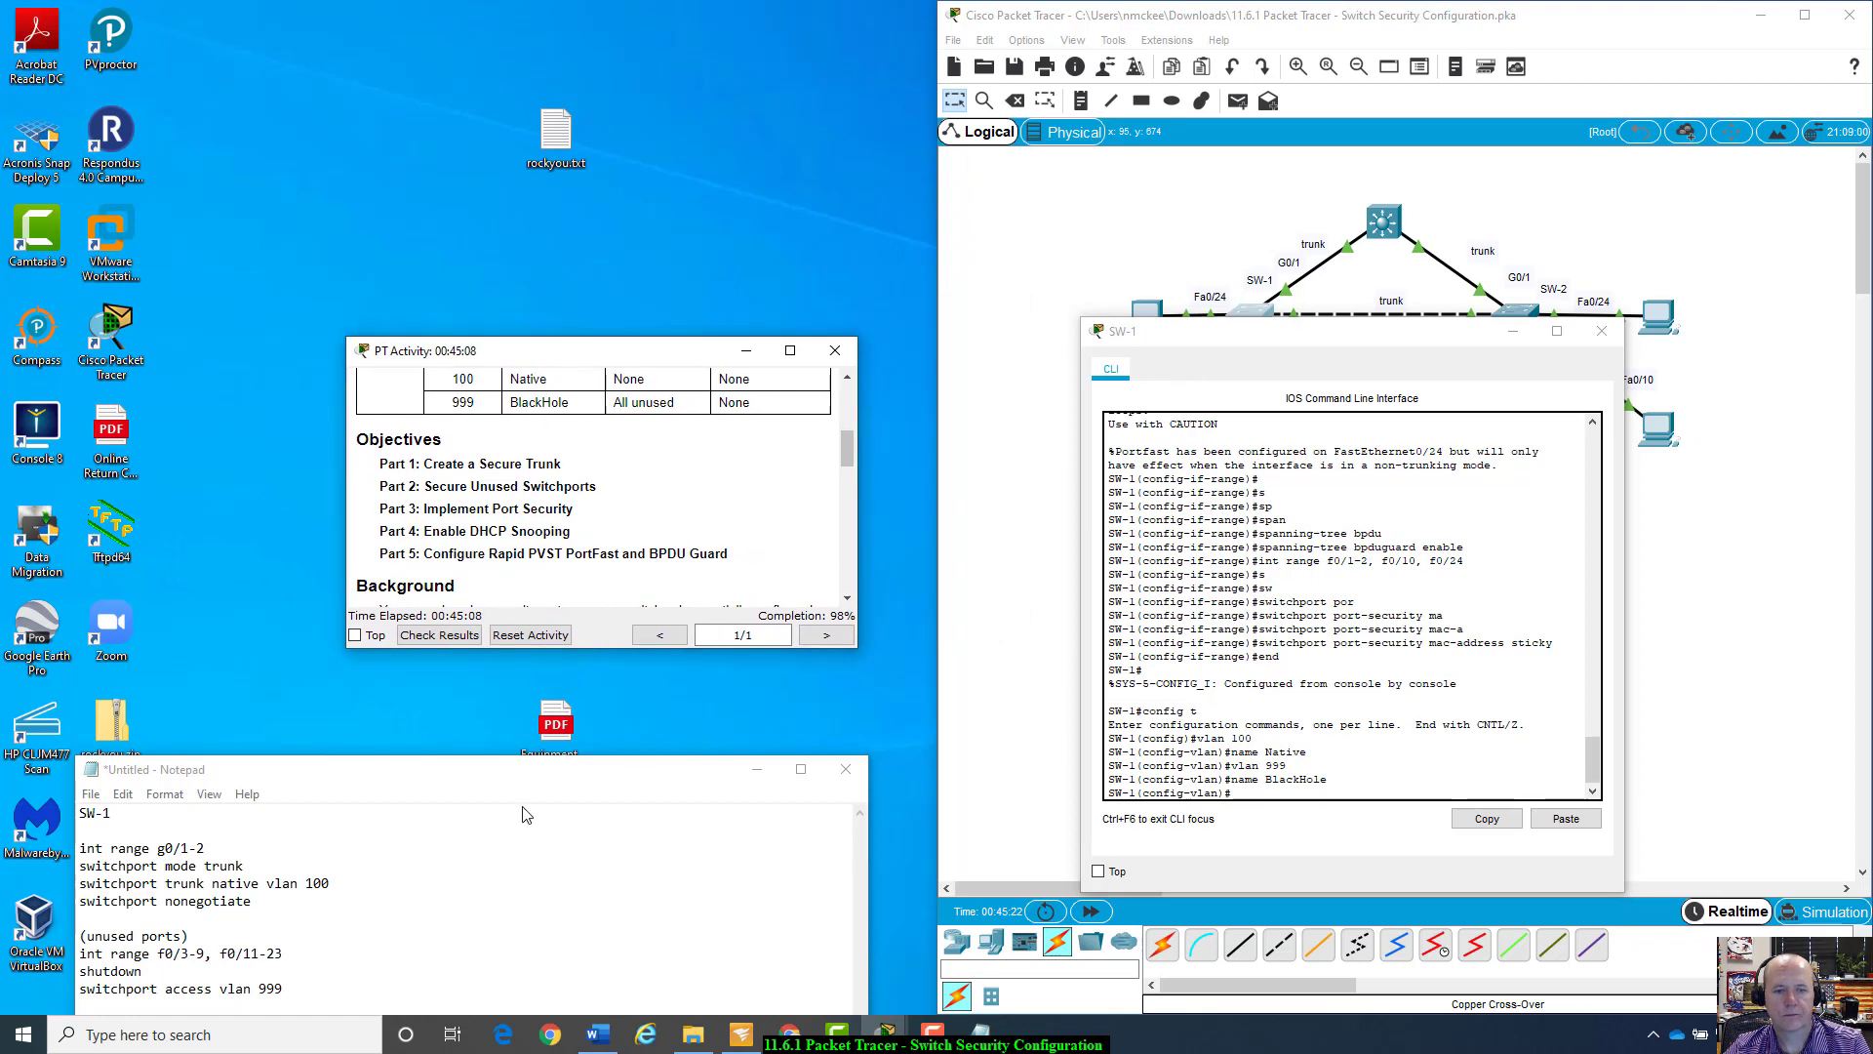
pyautogui.click(441, 635)
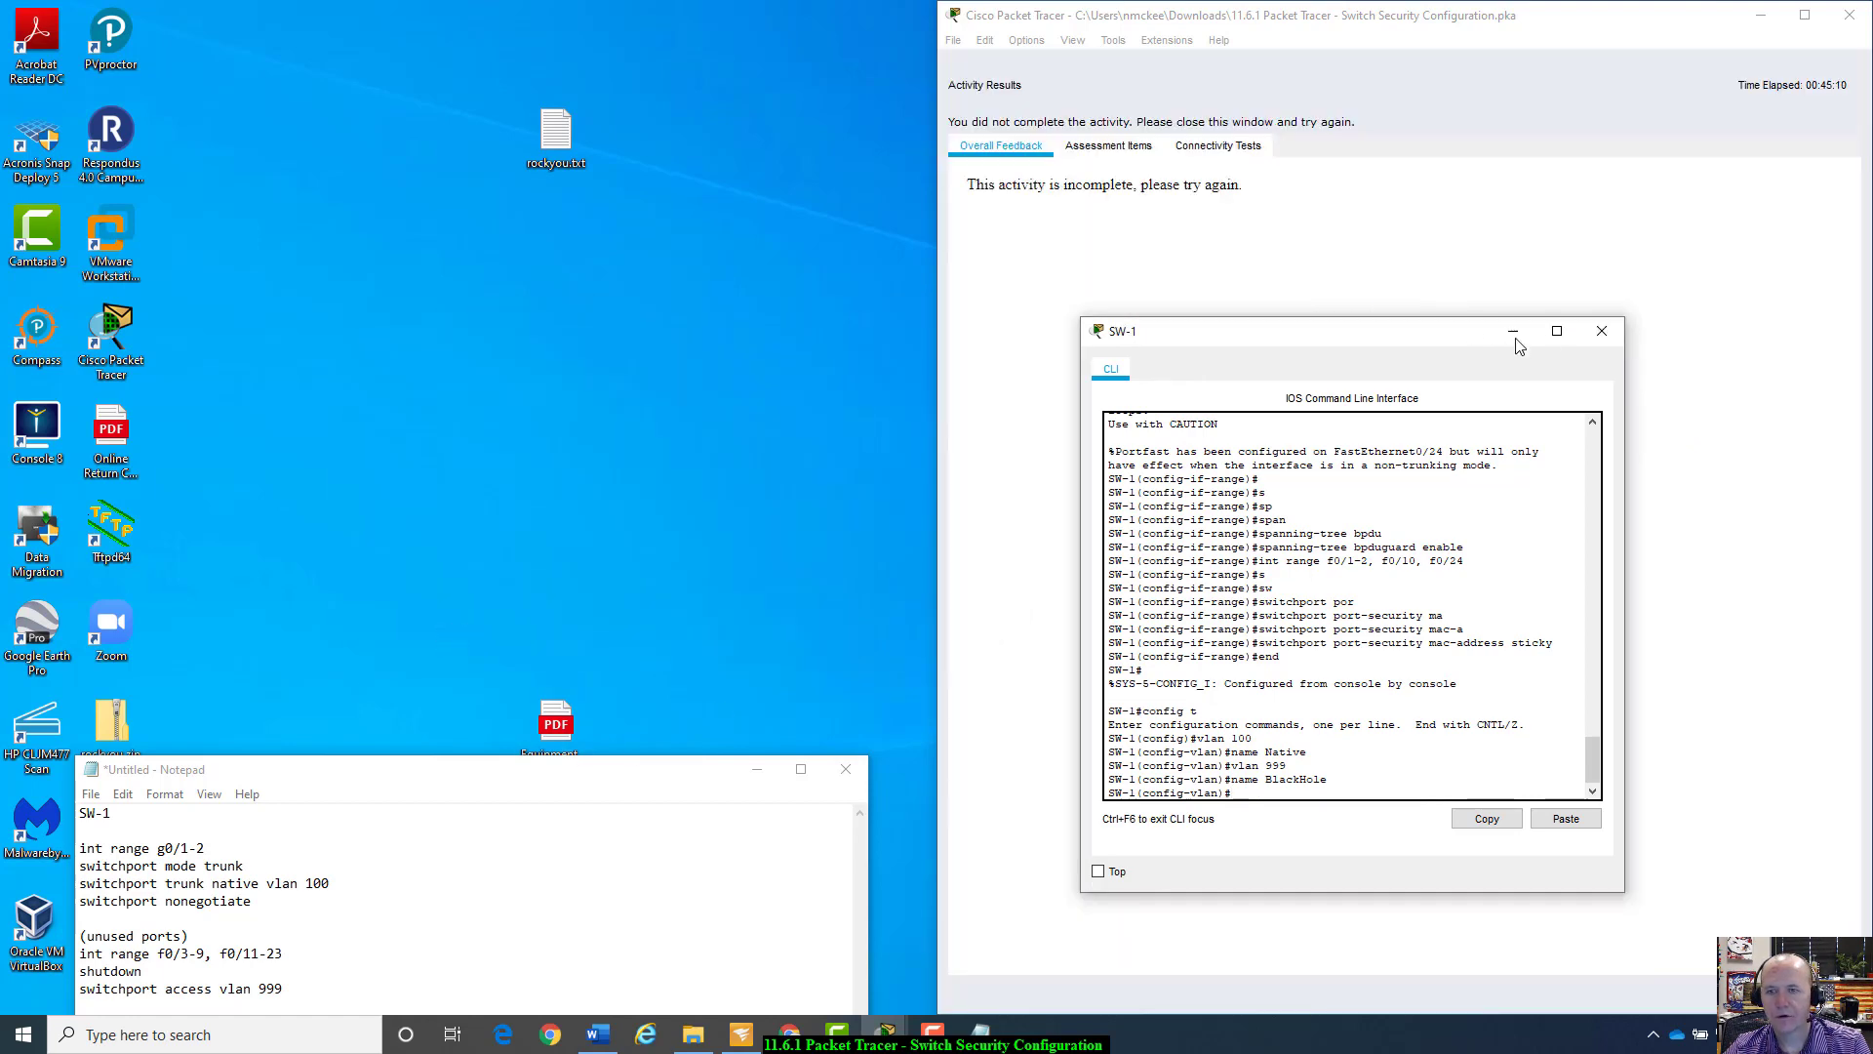
pyautogui.click(1601, 331)
pyautogui.click(1073, 149)
pyautogui.scroll(-6, 1276, 679)
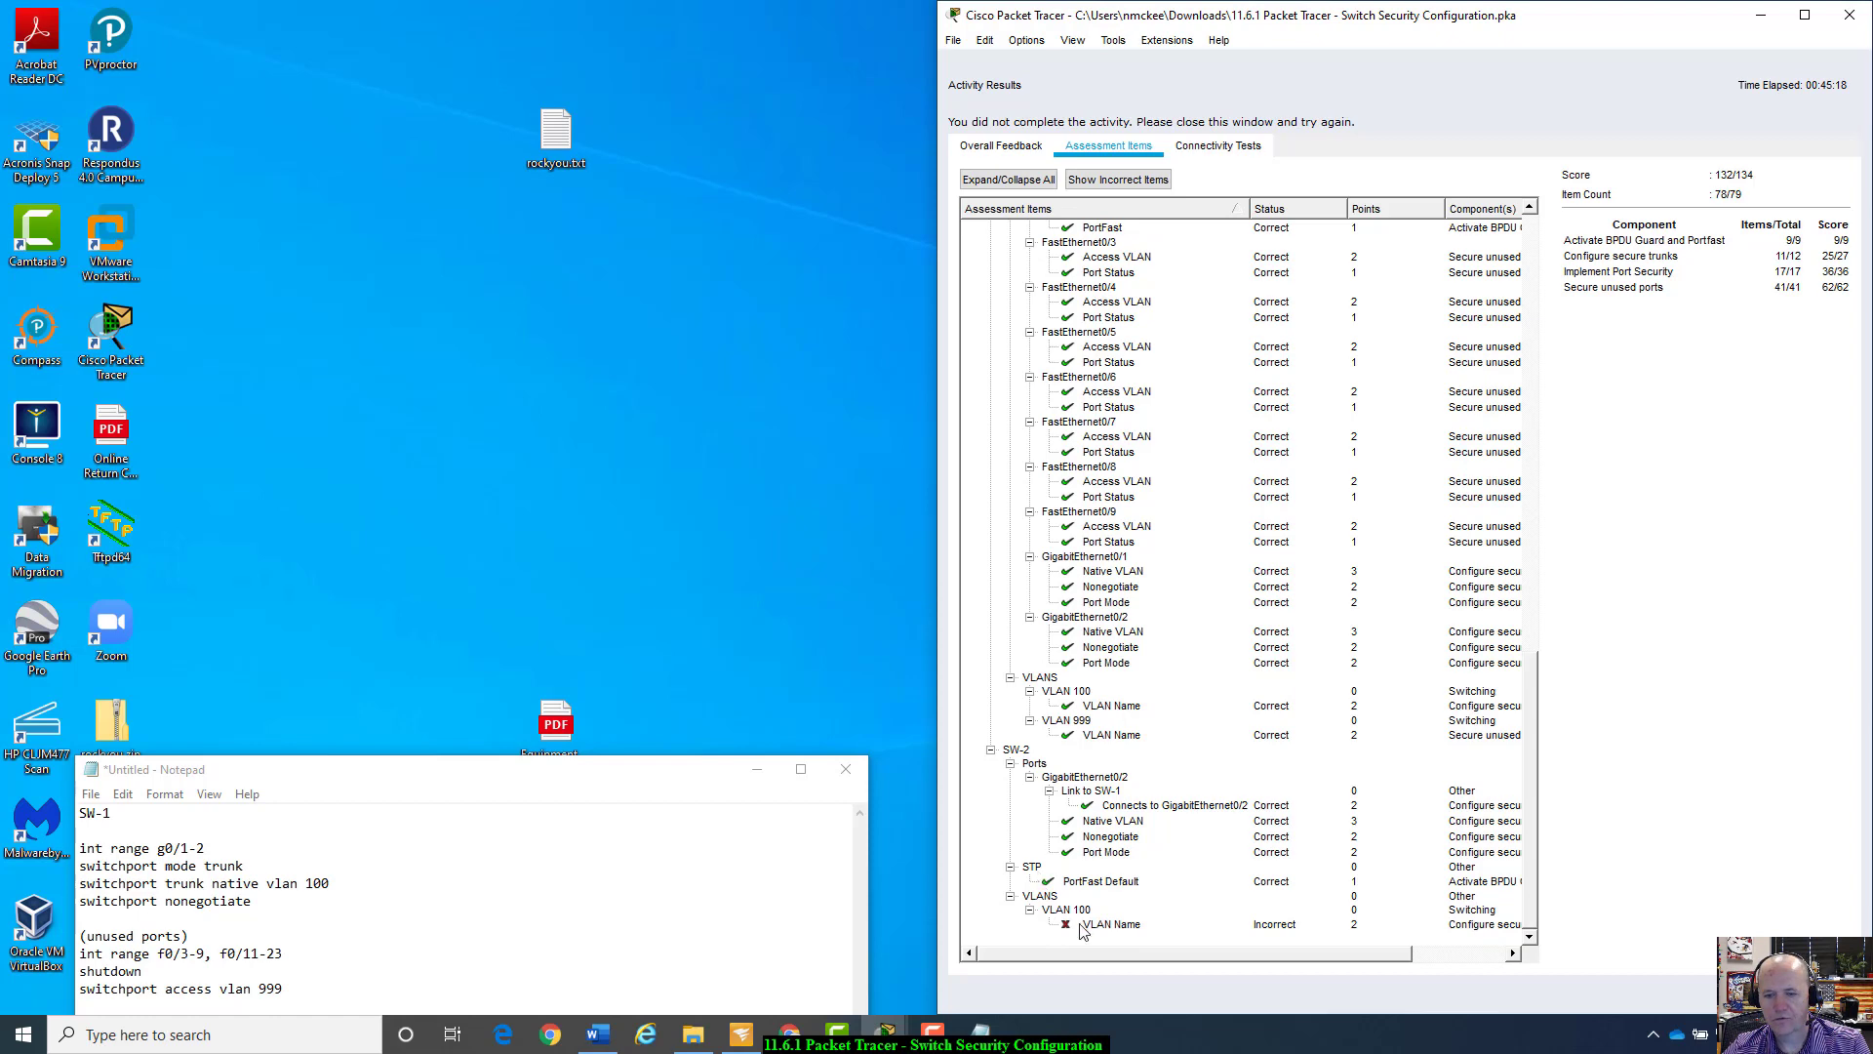
pyautogui.scroll(13, 1179, 669)
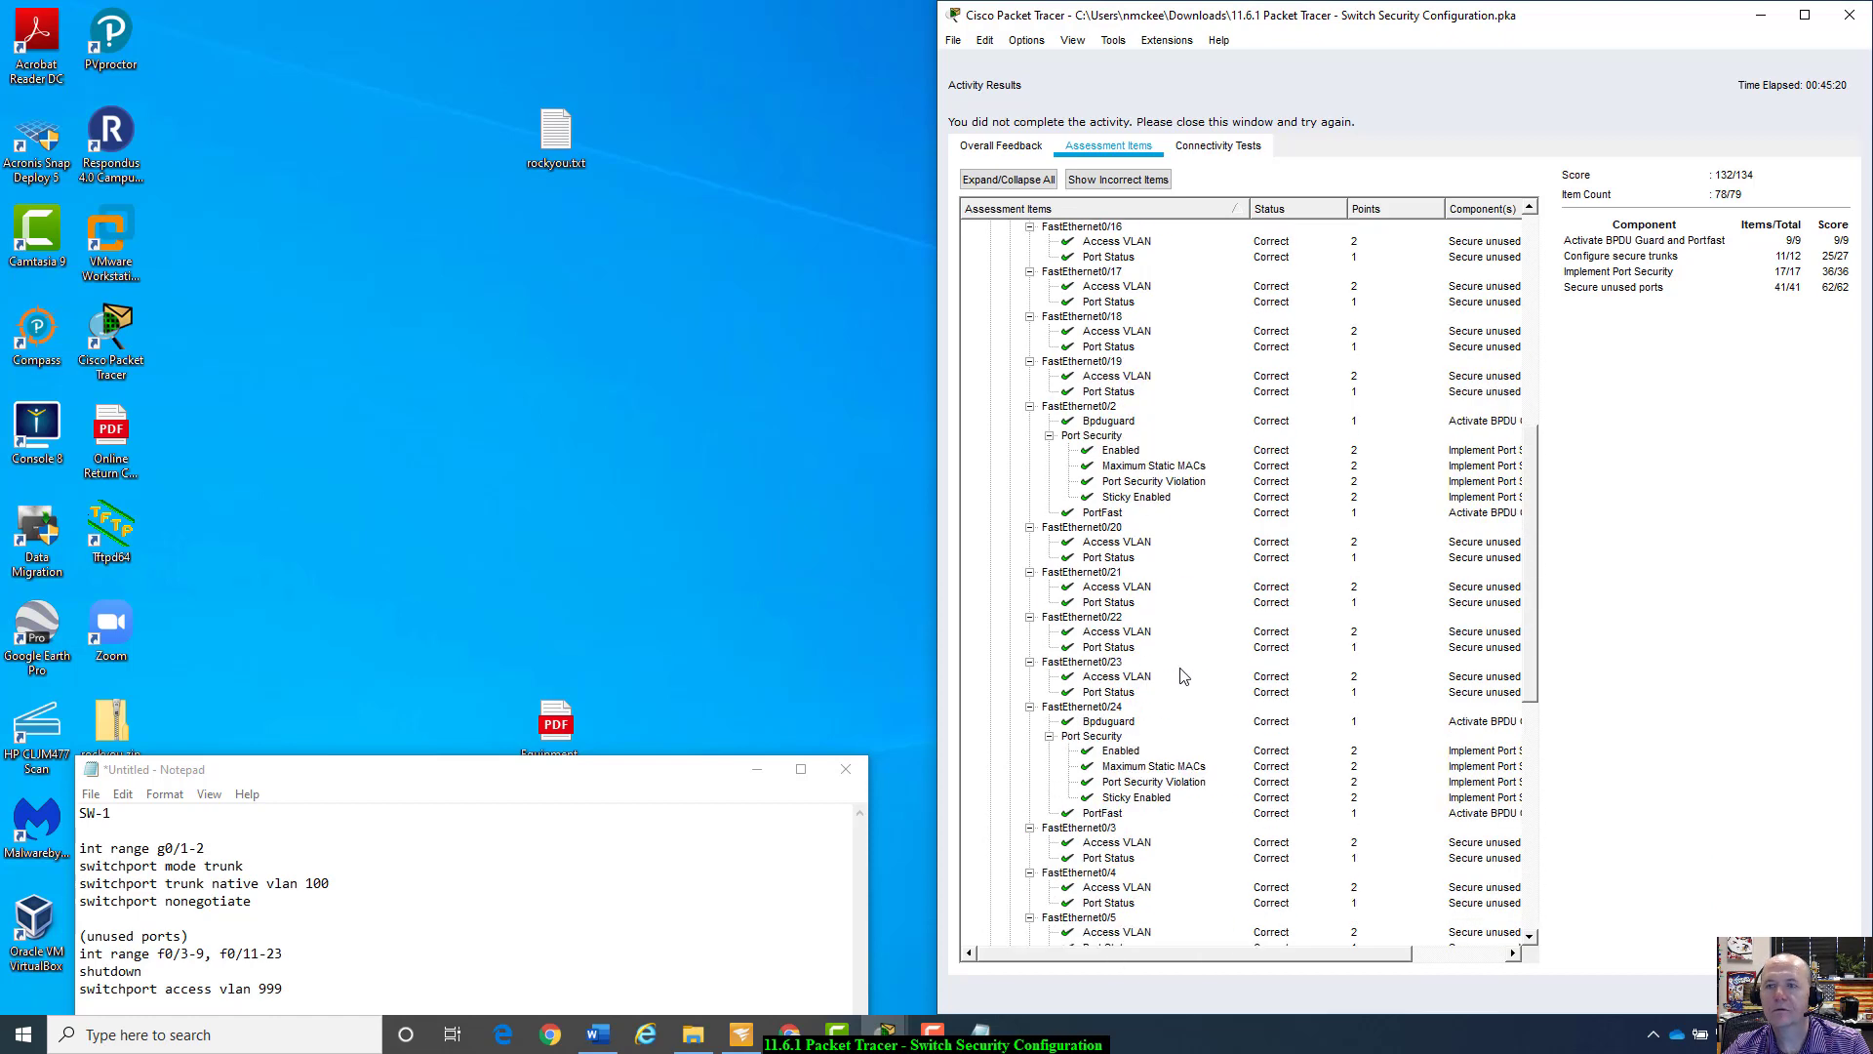
pyautogui.scroll(6, 1183, 676)
# Step: Close the activity results, open SW-2's command line and configure VLAN 100 with the name Native
pyautogui.click(1814, 993)
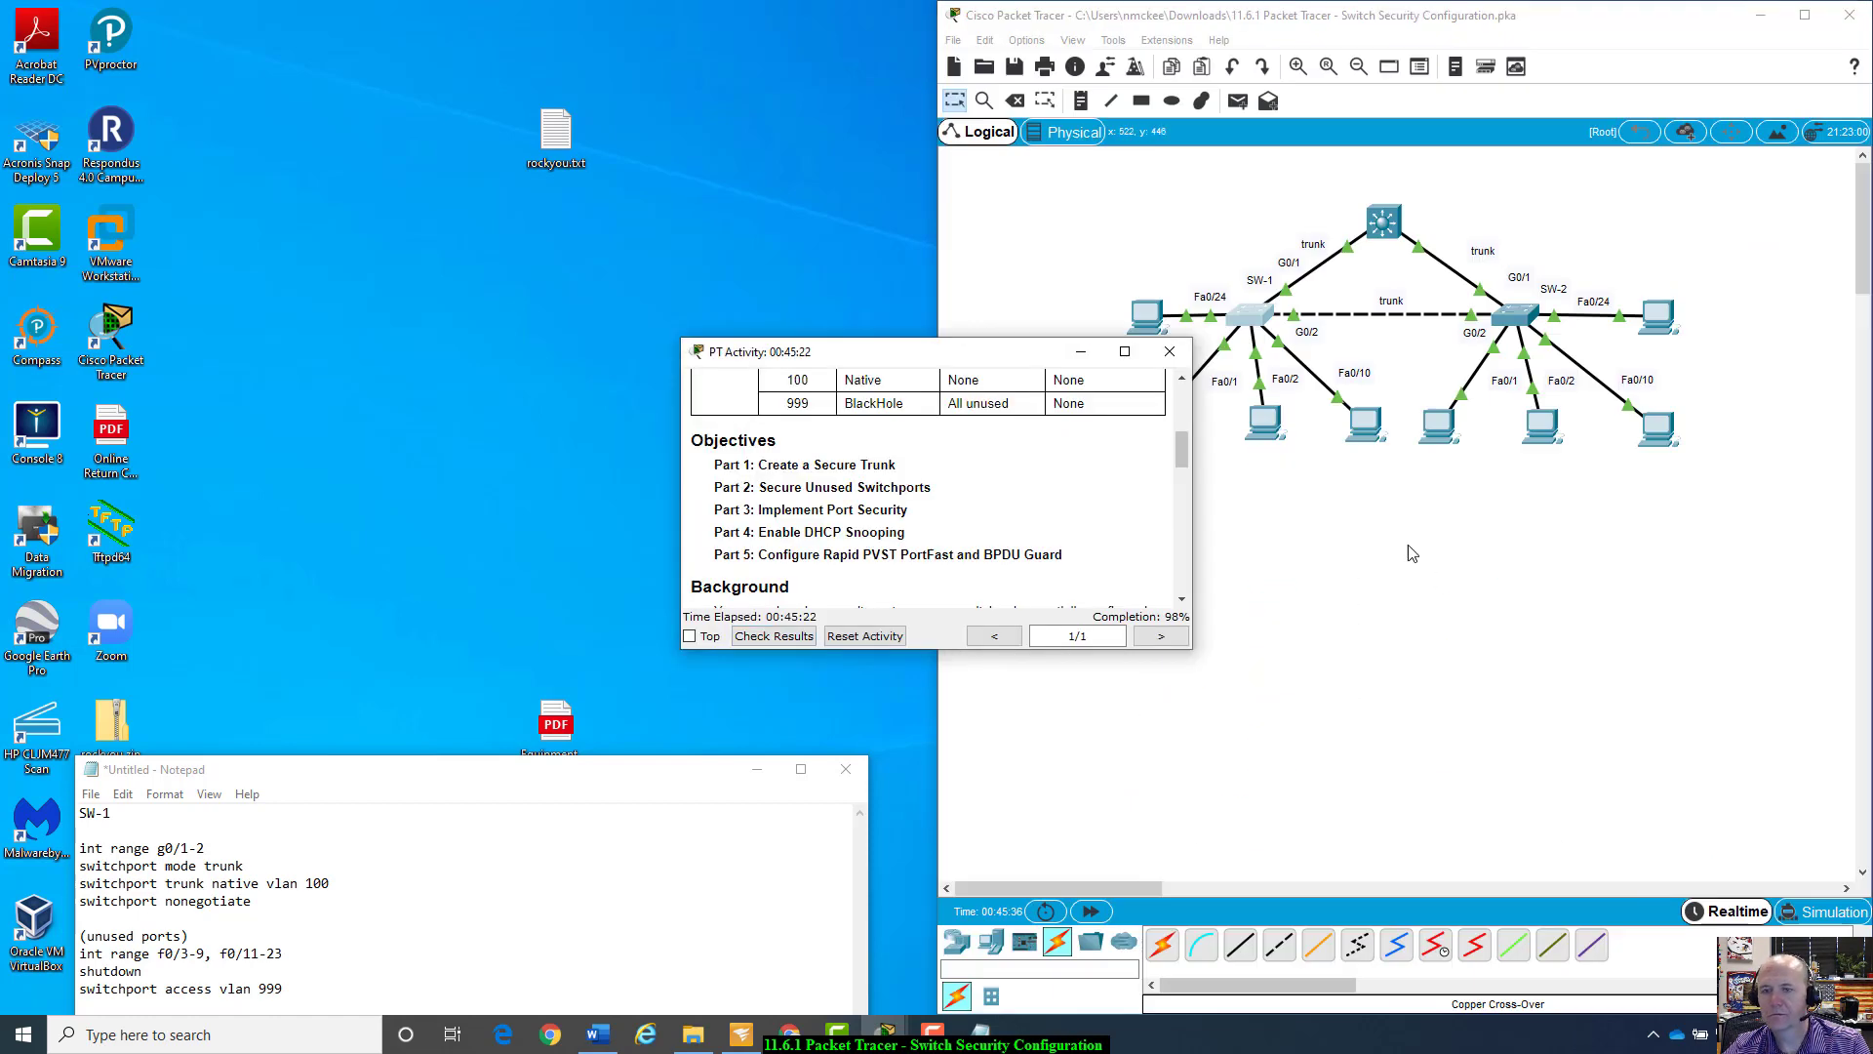
pyautogui.click(1507, 315)
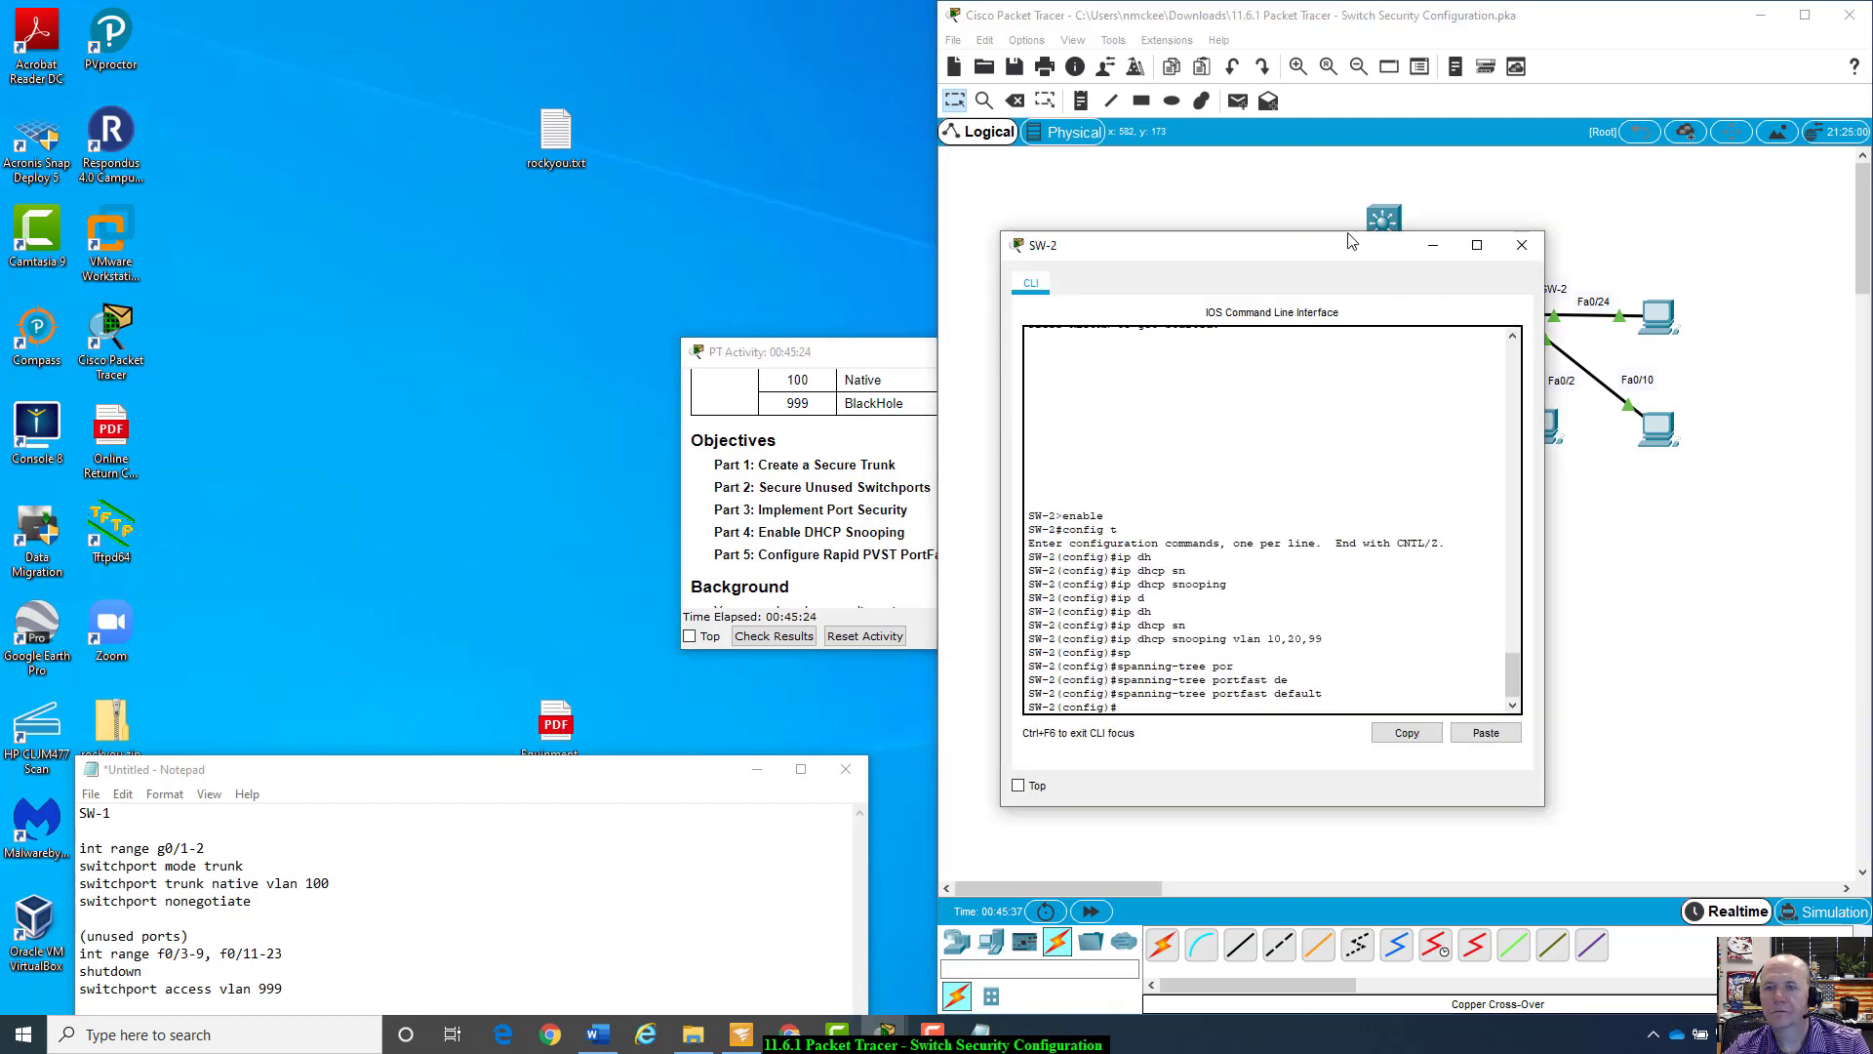
pyautogui.moveTo(1351, 240); pyautogui.dragTo(1395, 198)
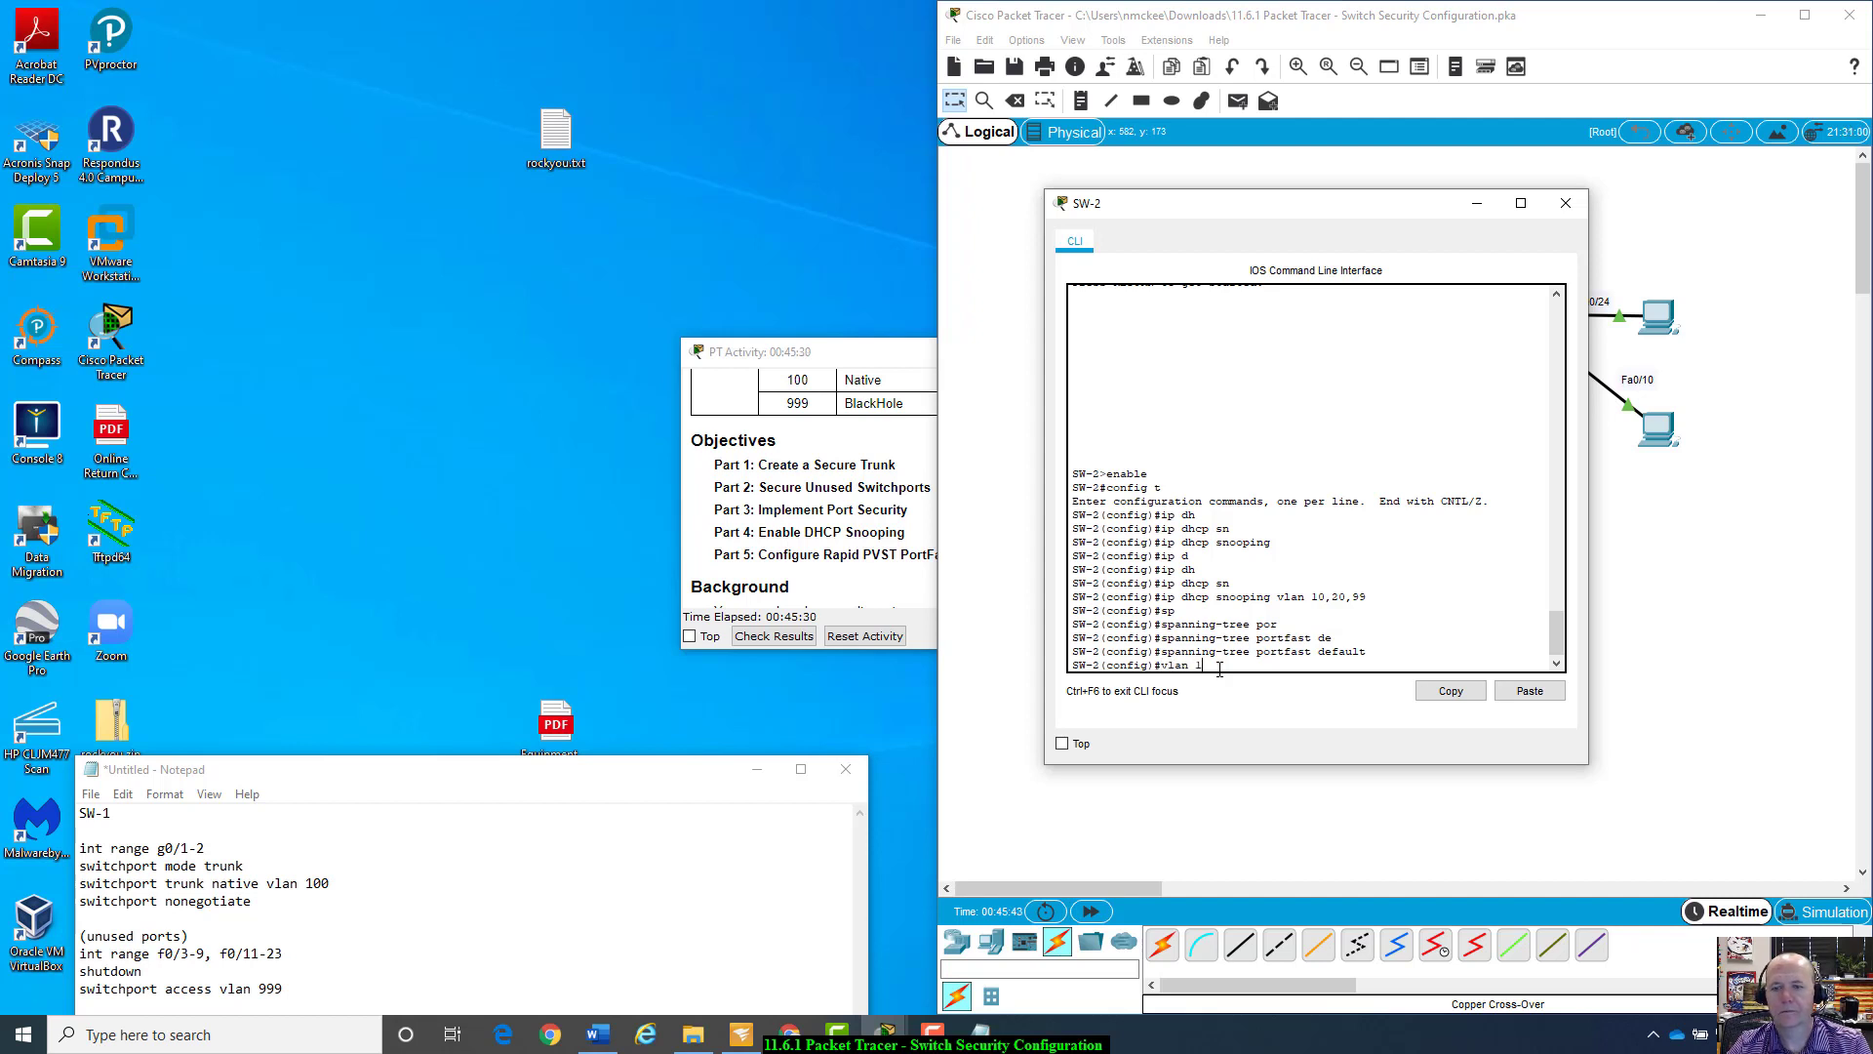
pyautogui.press('Return')
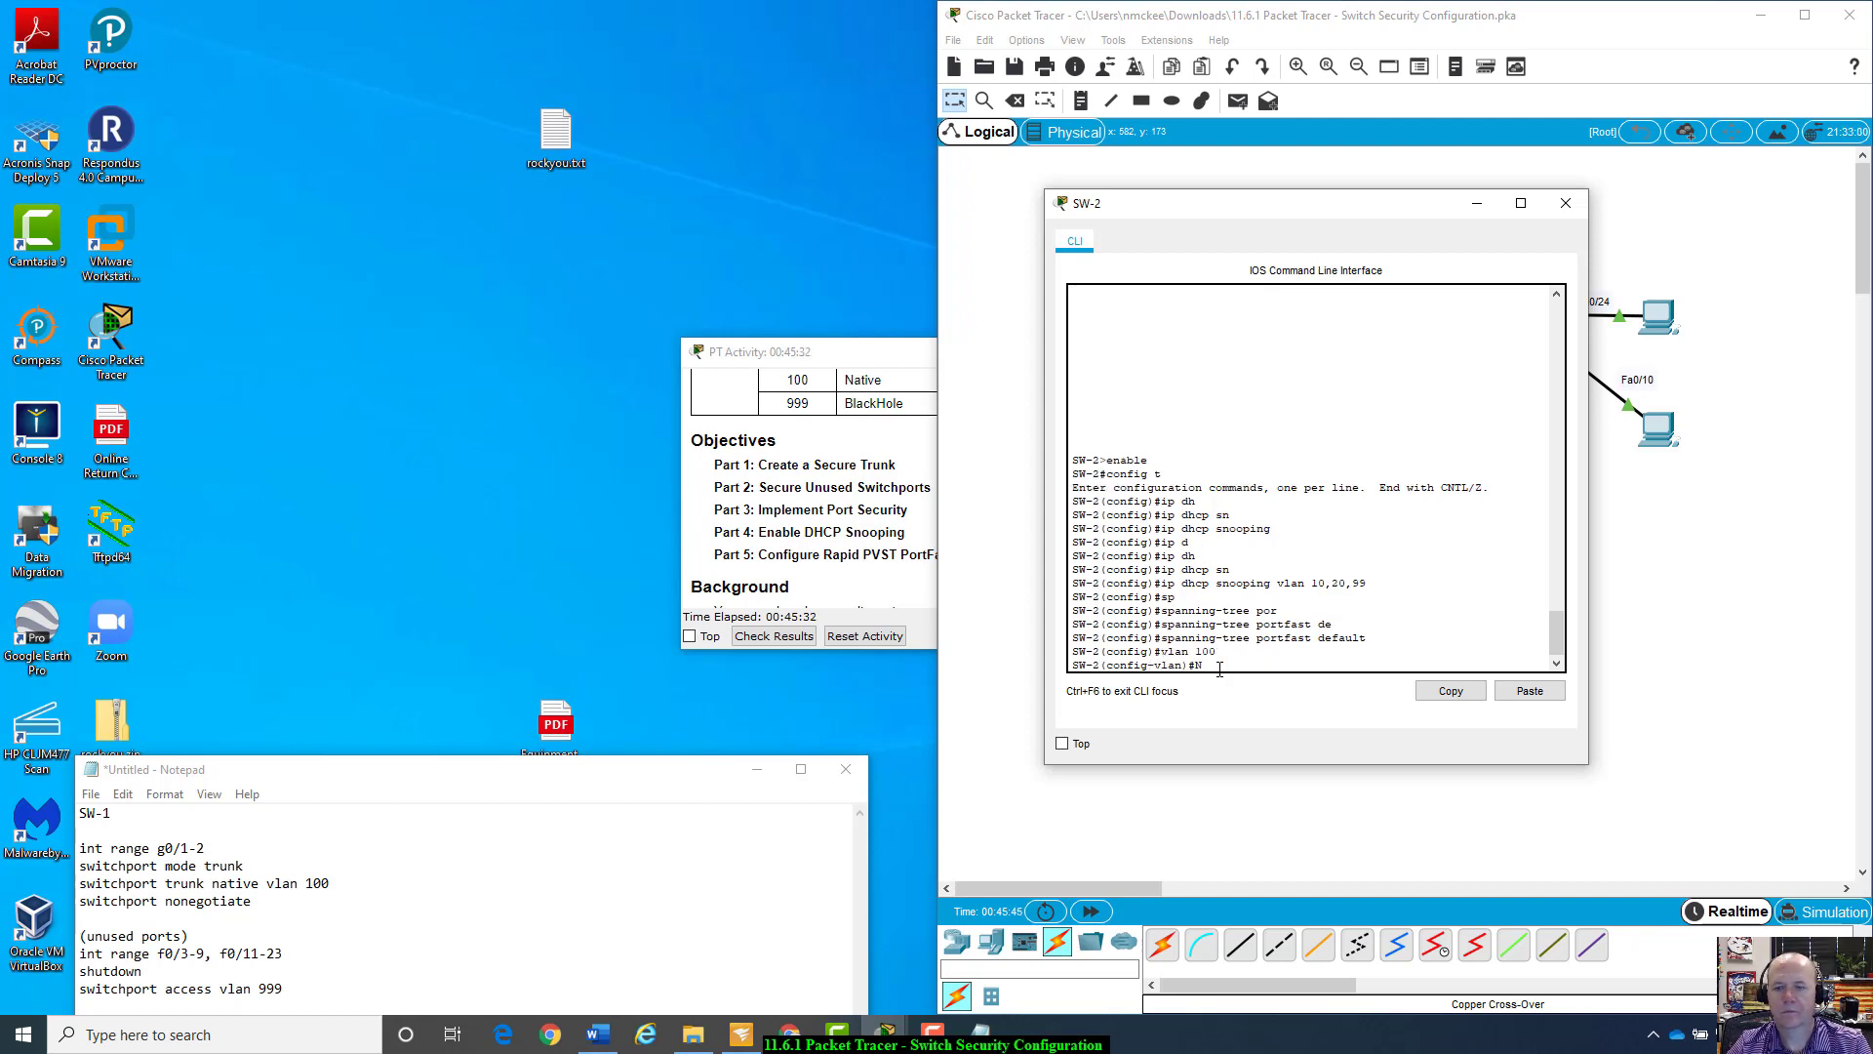
pyautogui.write('name')
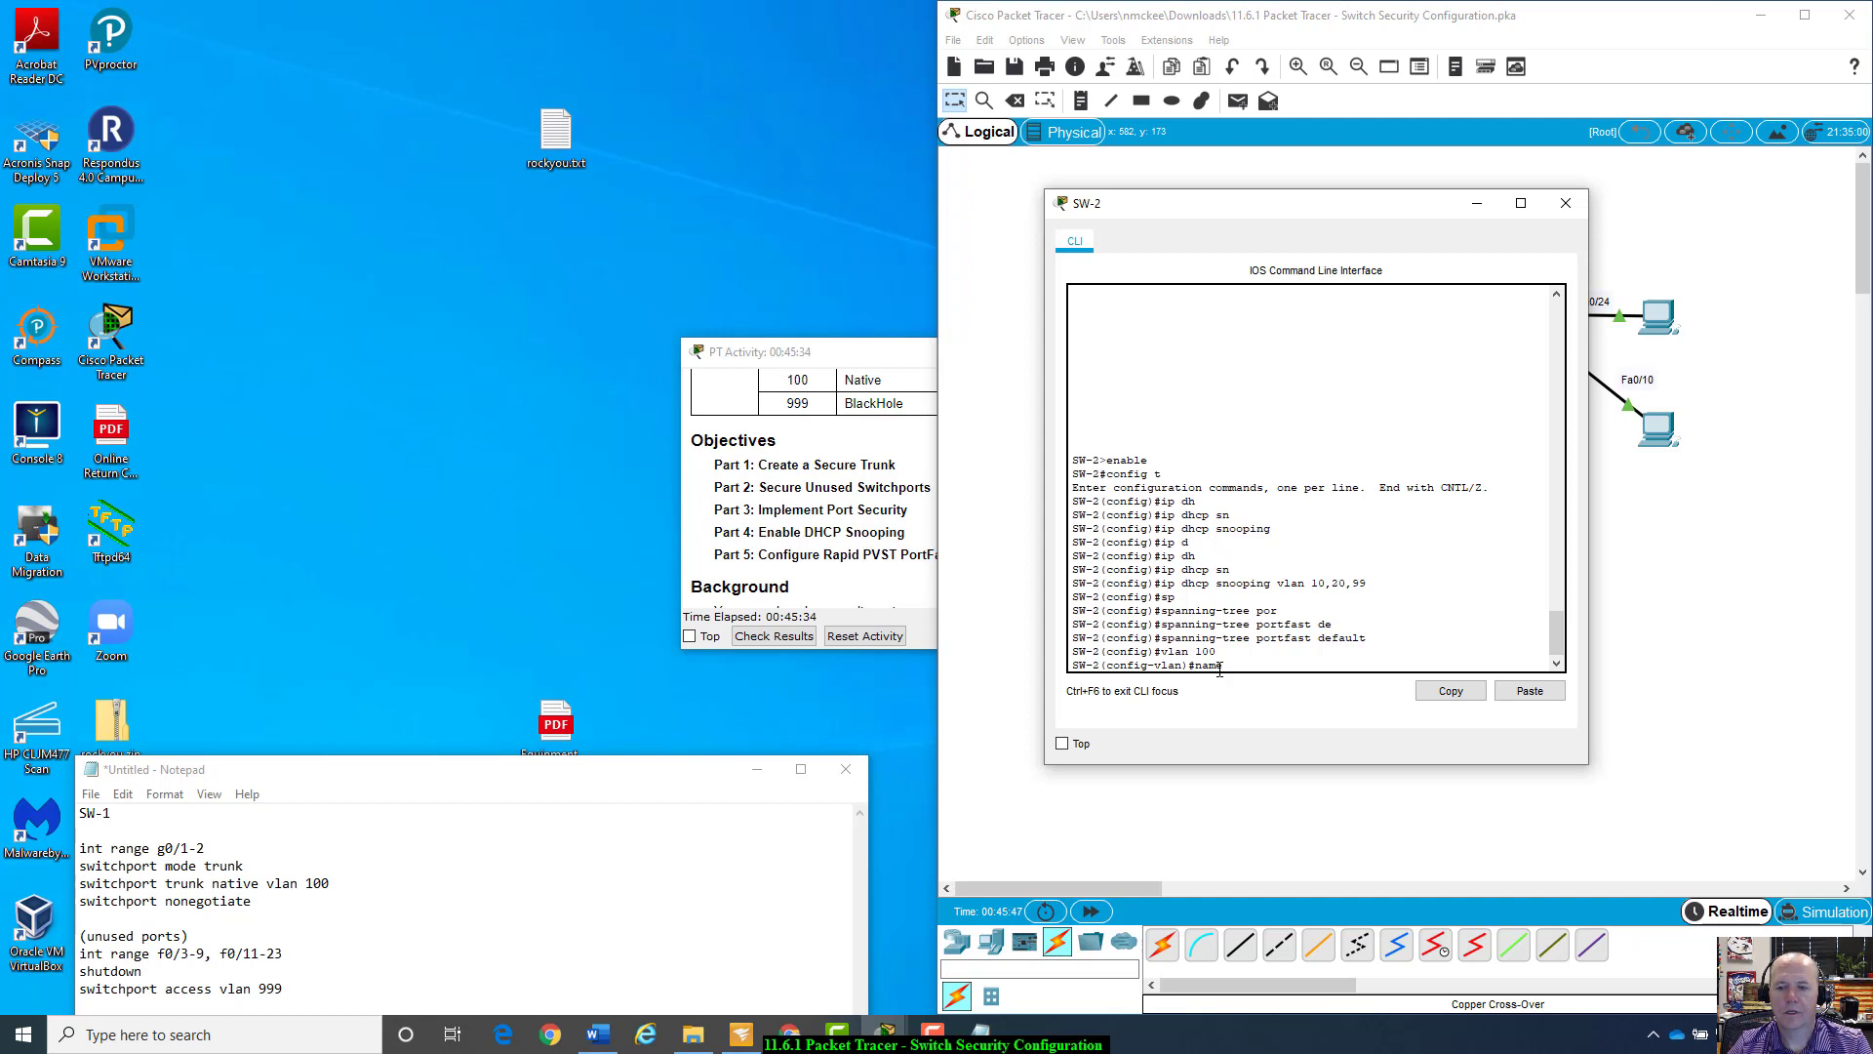
pyautogui.write(' Native')
pyautogui.press('Return')
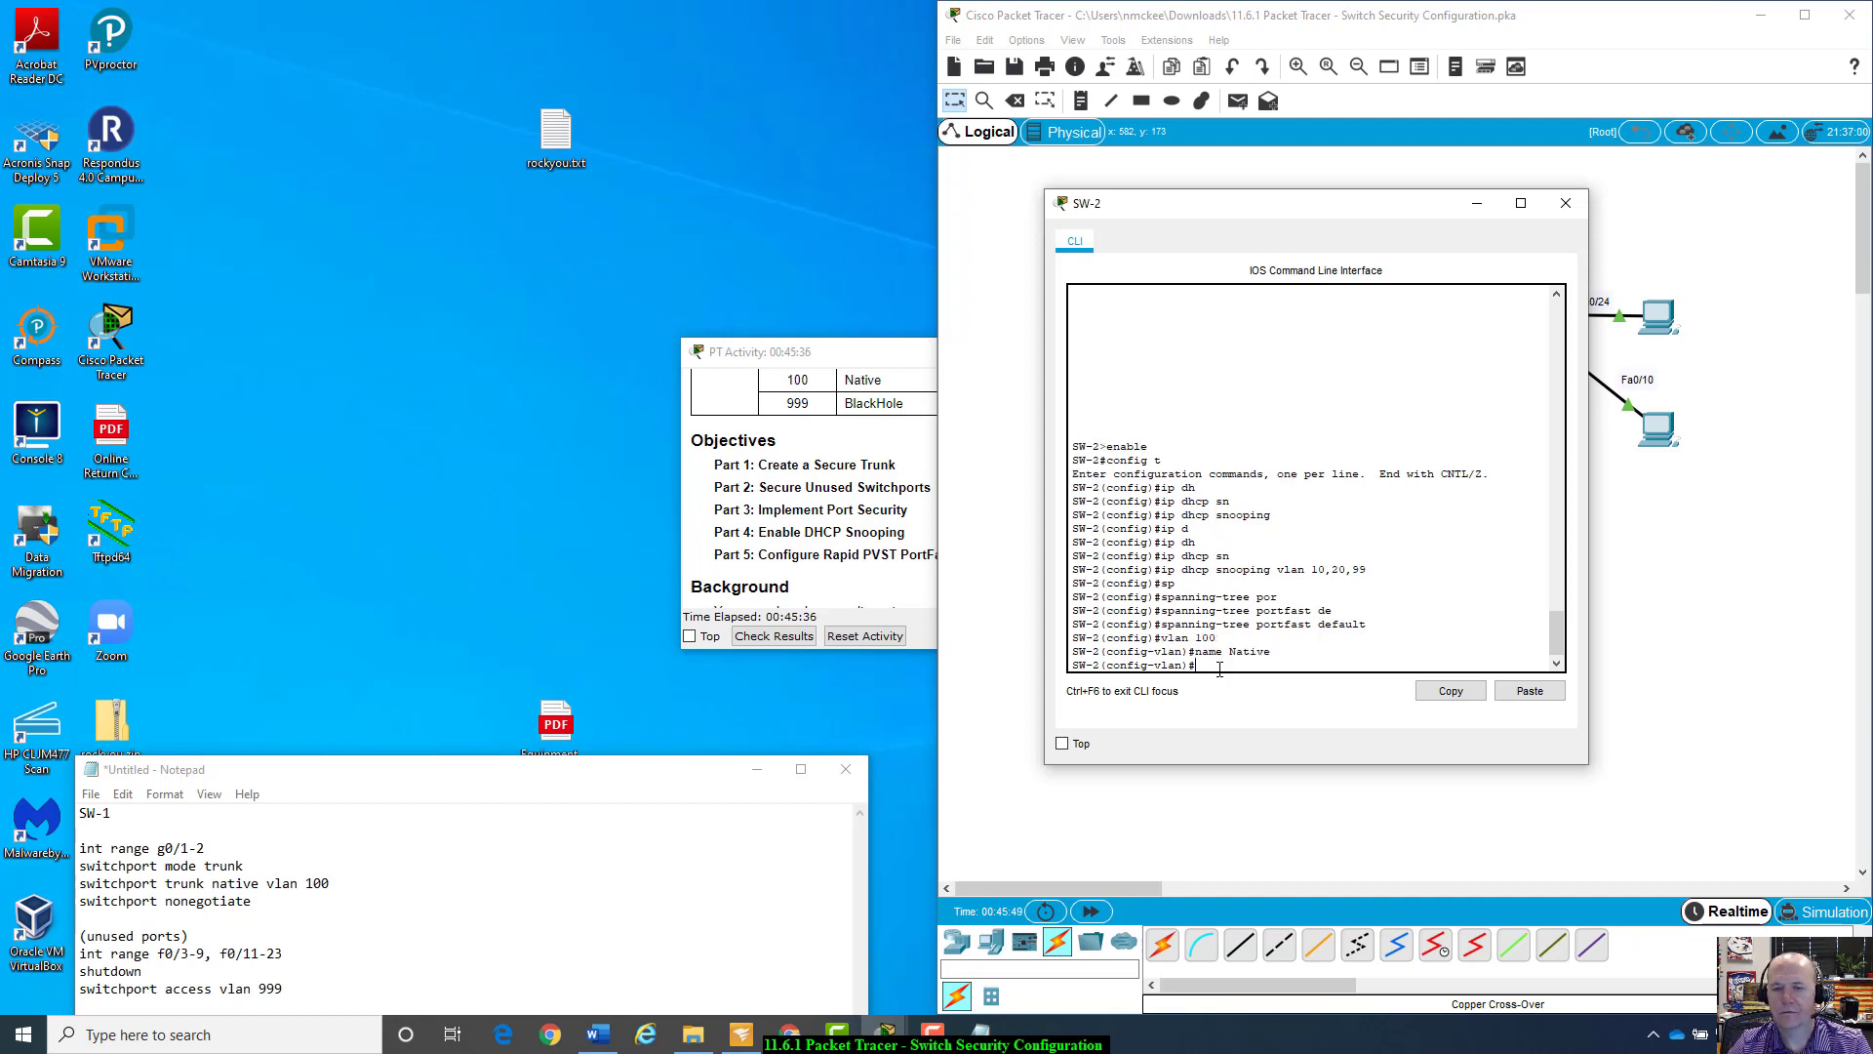
# Step: Close SW-2's command line, and move and enlarge the activity instructions window to show the configuration steps beside the topology
pyautogui.moveTo(871, 354); pyautogui.dragTo(511, 346)
pyautogui.click(1565, 203)
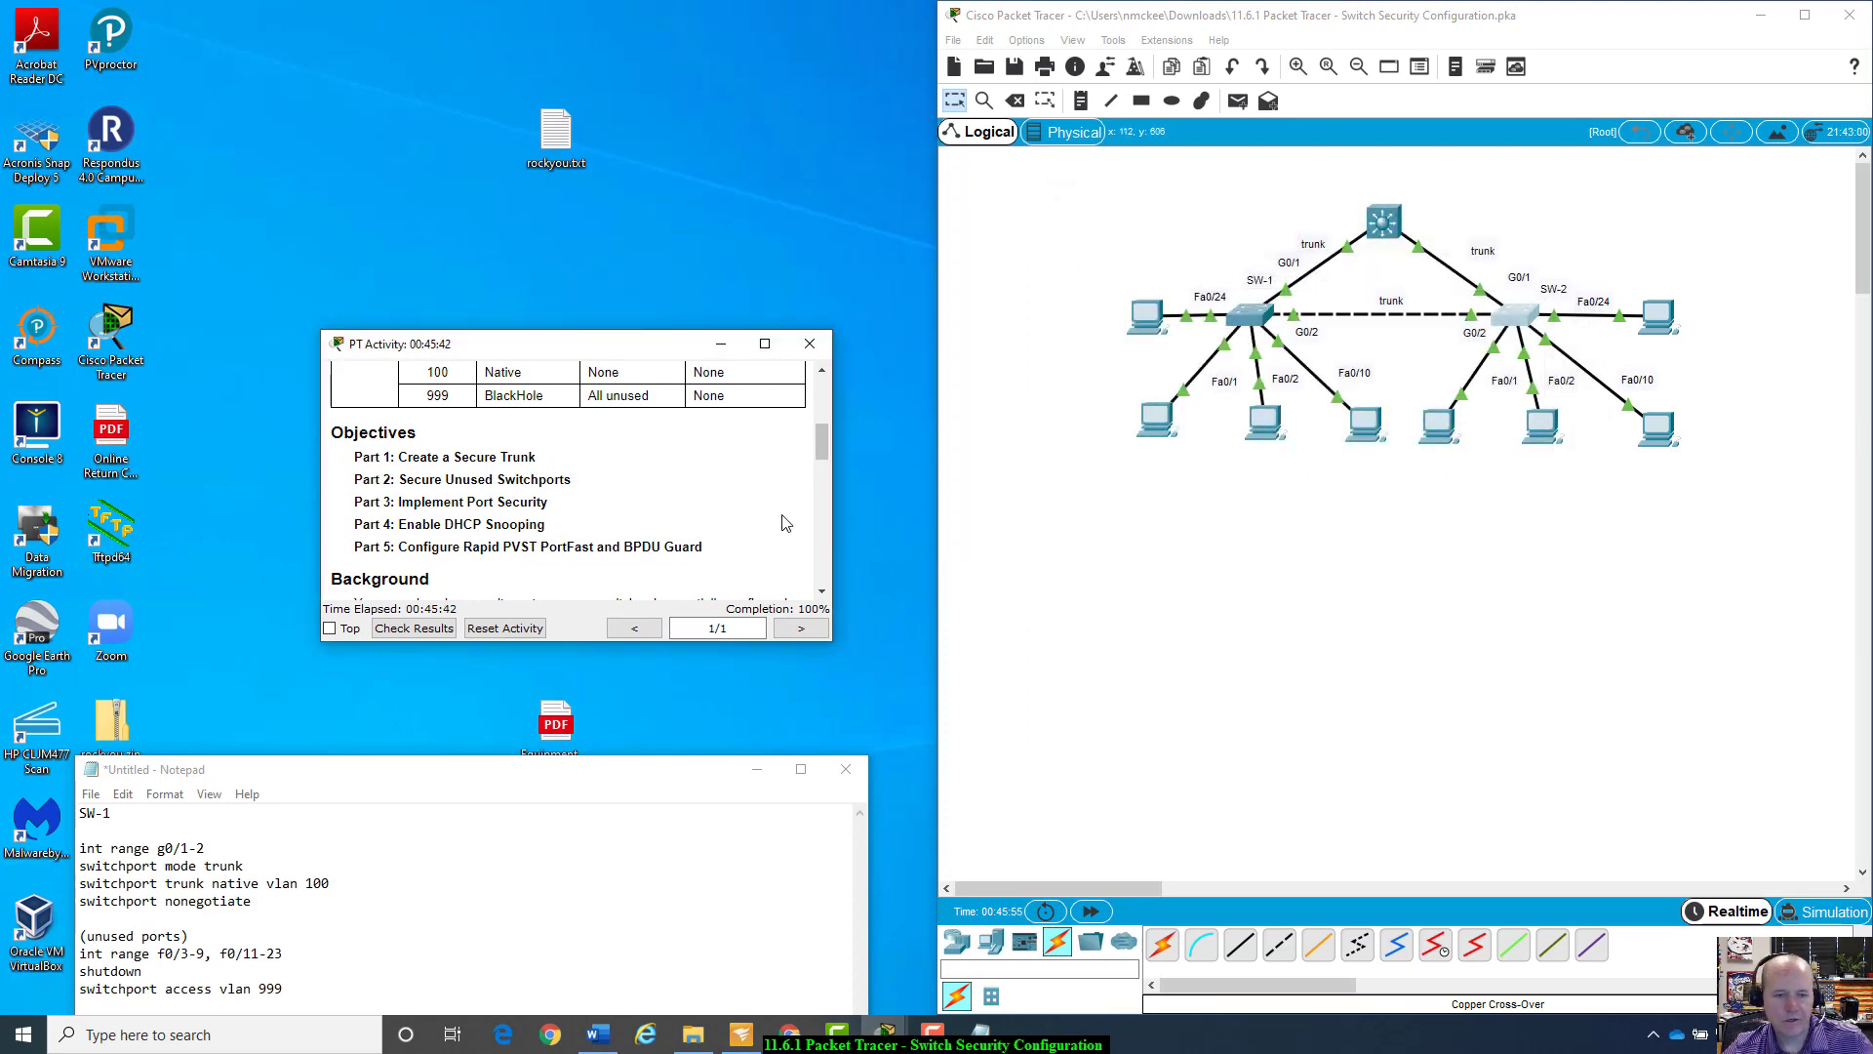
pyautogui.moveTo(648, 344); pyautogui.dragTo(385, 39)
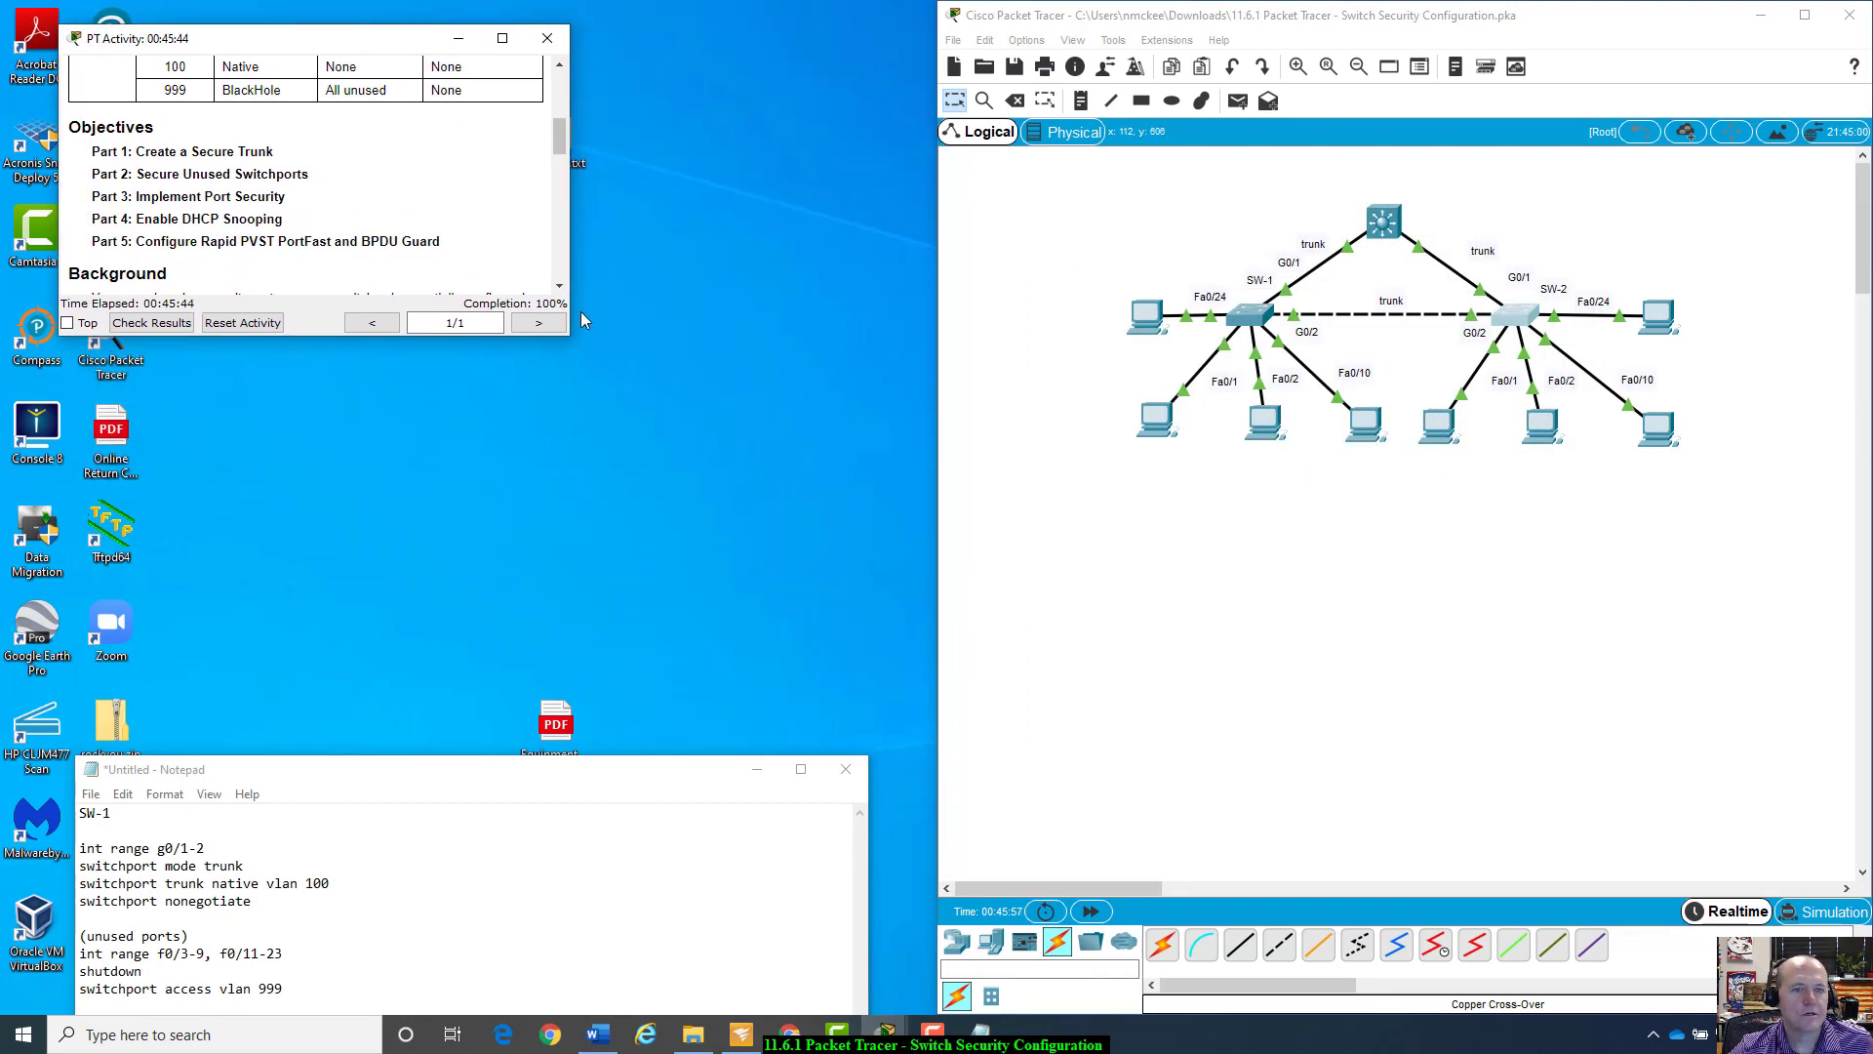
pyautogui.moveTo(575, 333); pyautogui.dragTo(907, 965)
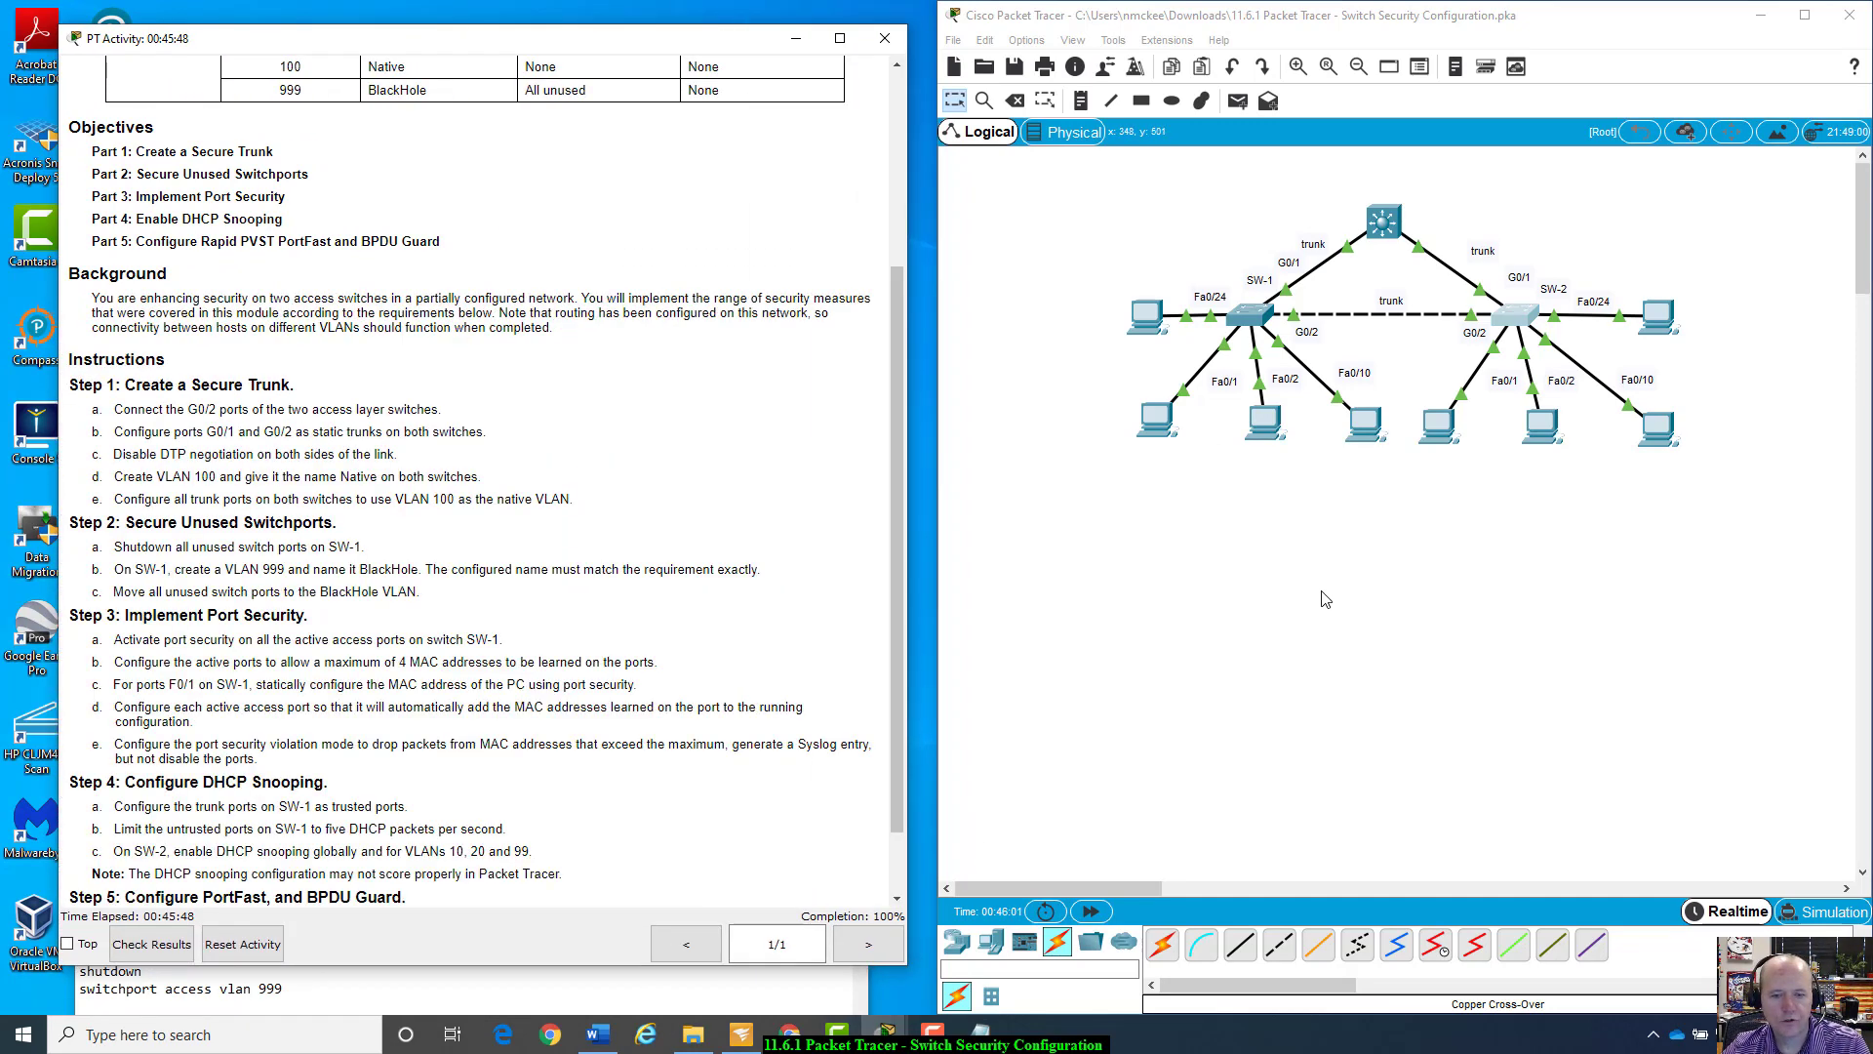
# Step: Reopen SW-1's command line, leave configuration mode and display the running configuration with show run, paging to the FastEthernet interfaces
pyautogui.click(1248, 322)
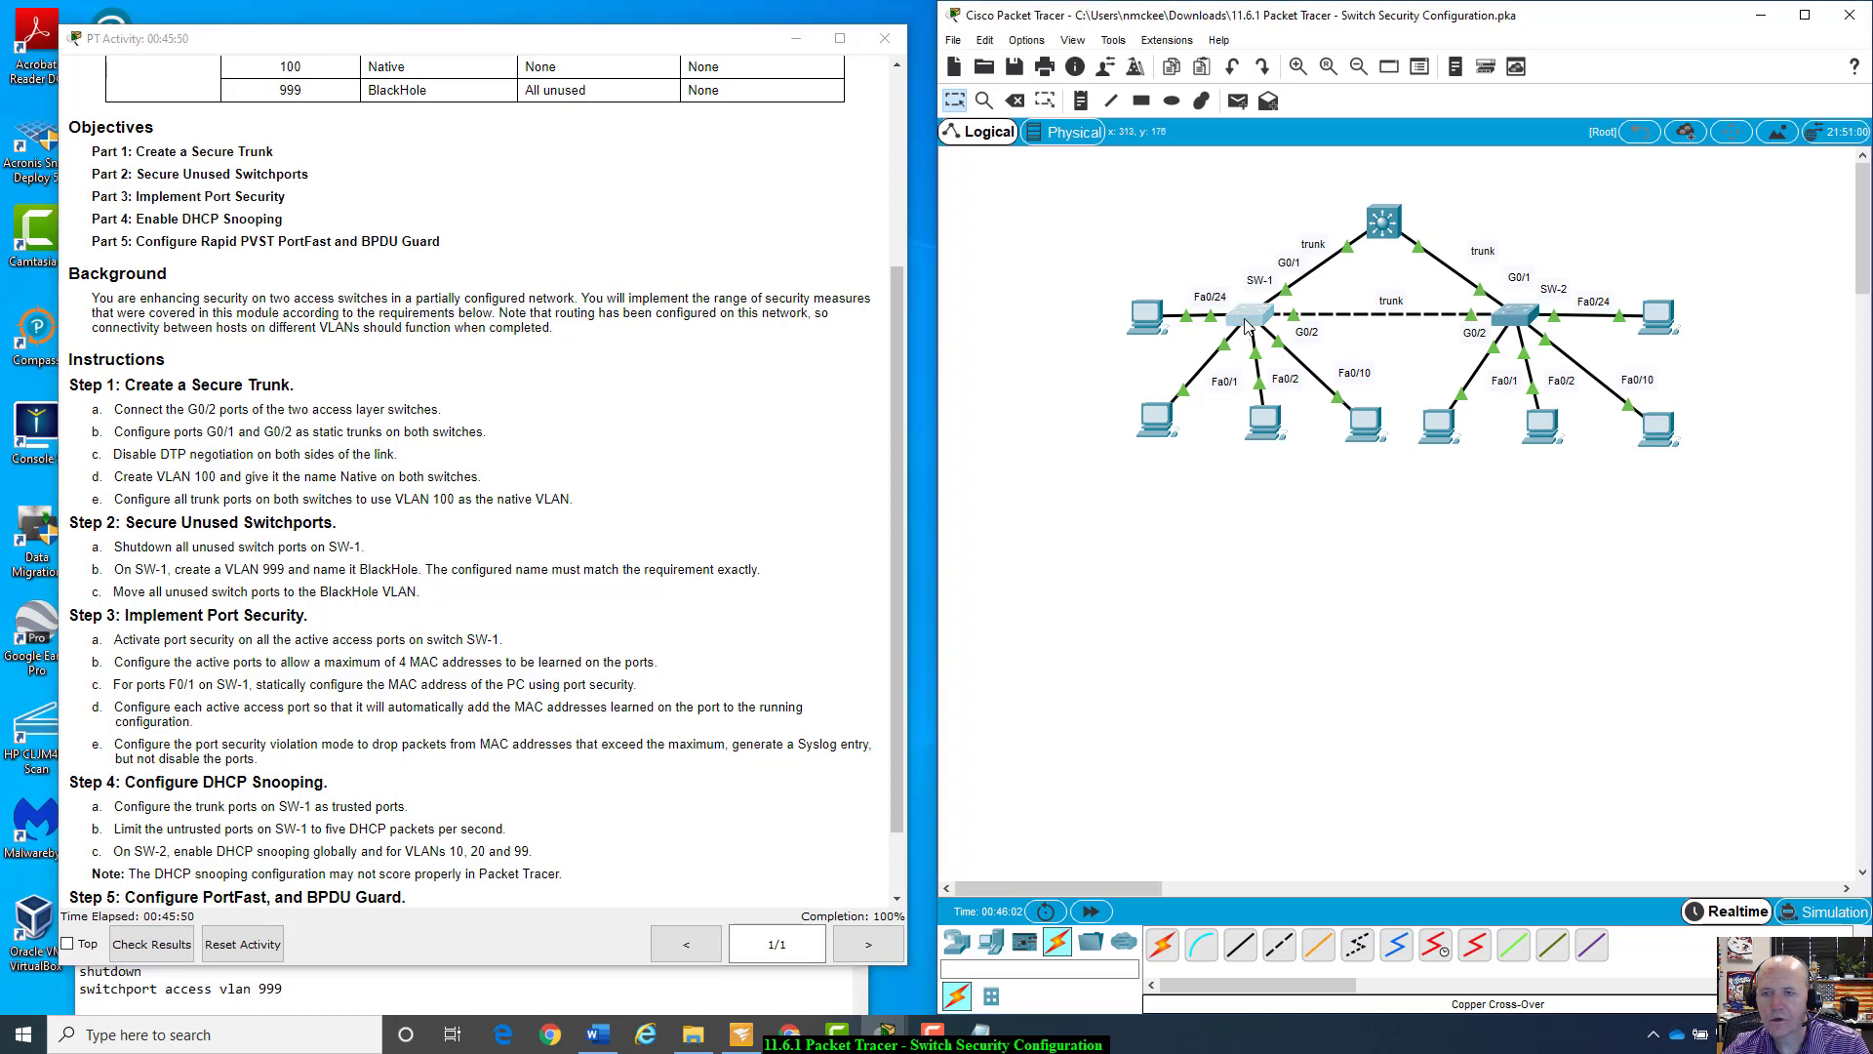
pyautogui.moveTo(1024, 220); pyautogui.dragTo(1466, 273)
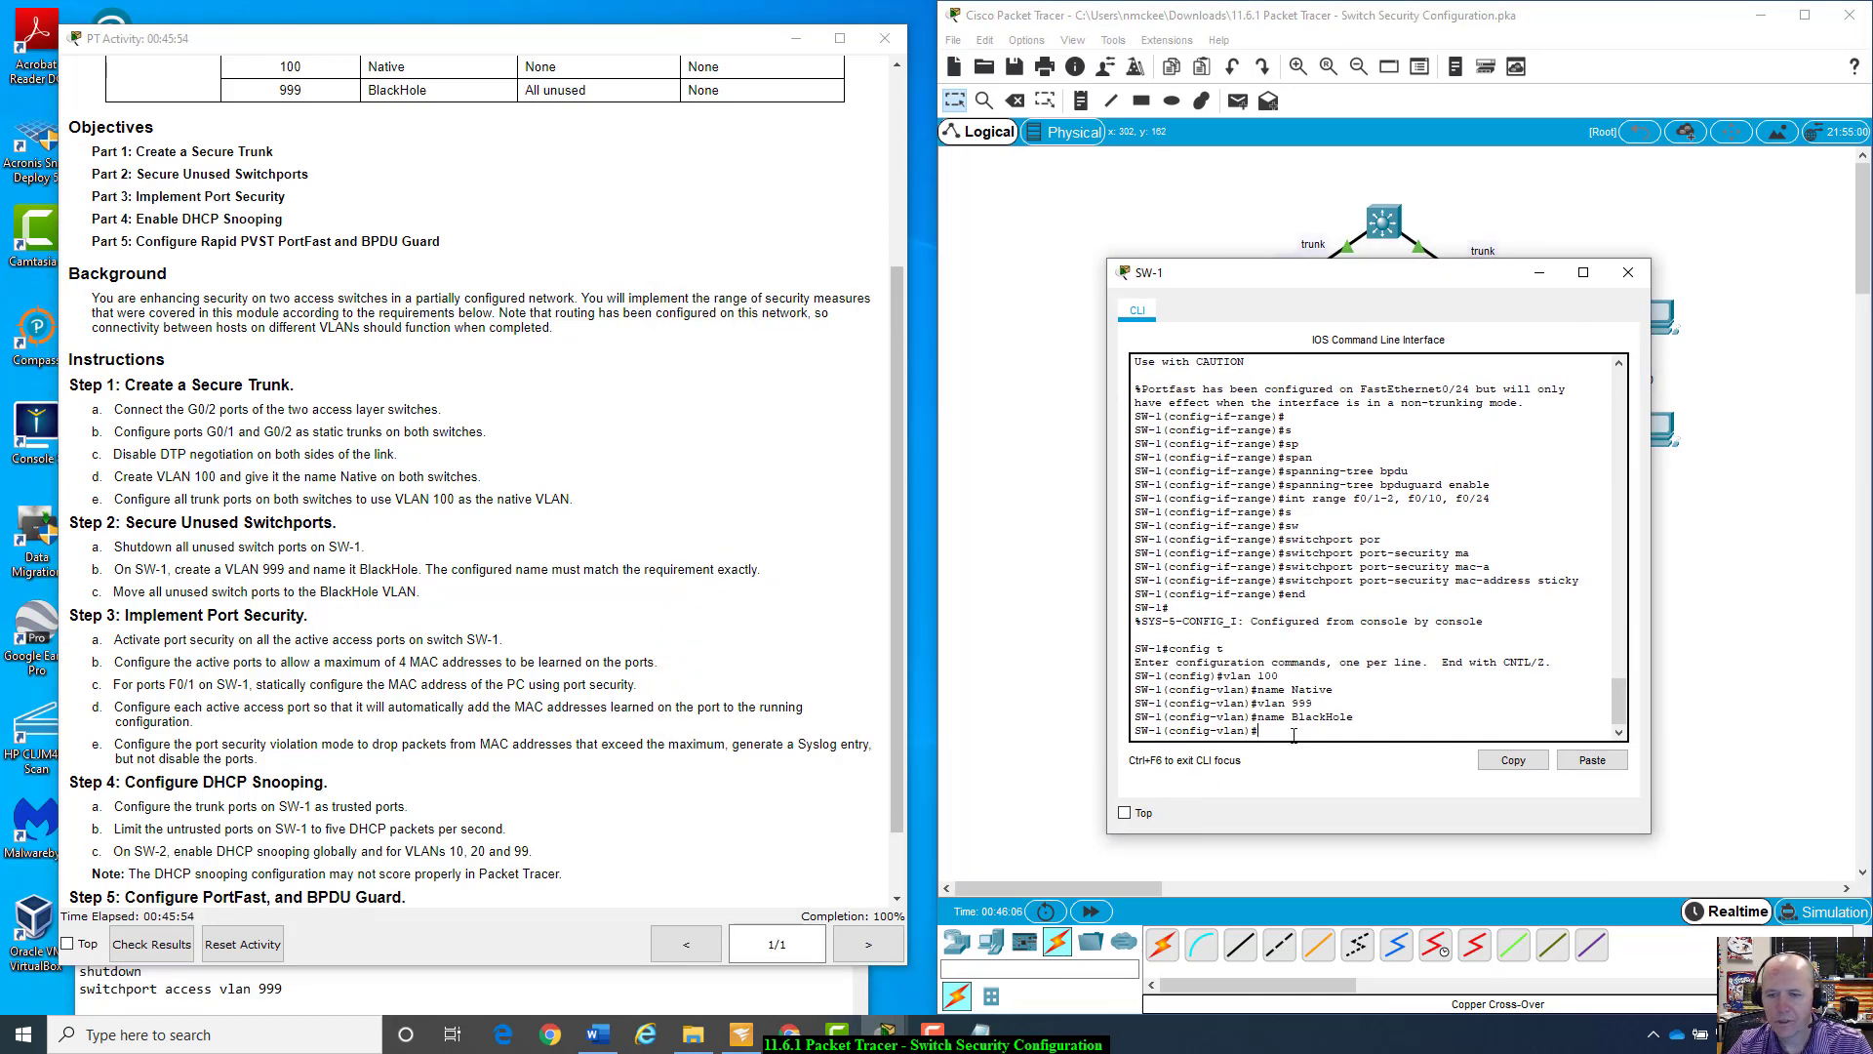
pyautogui.write('end')
pyautogui.press('Return')
pyautogui.write('show ru')
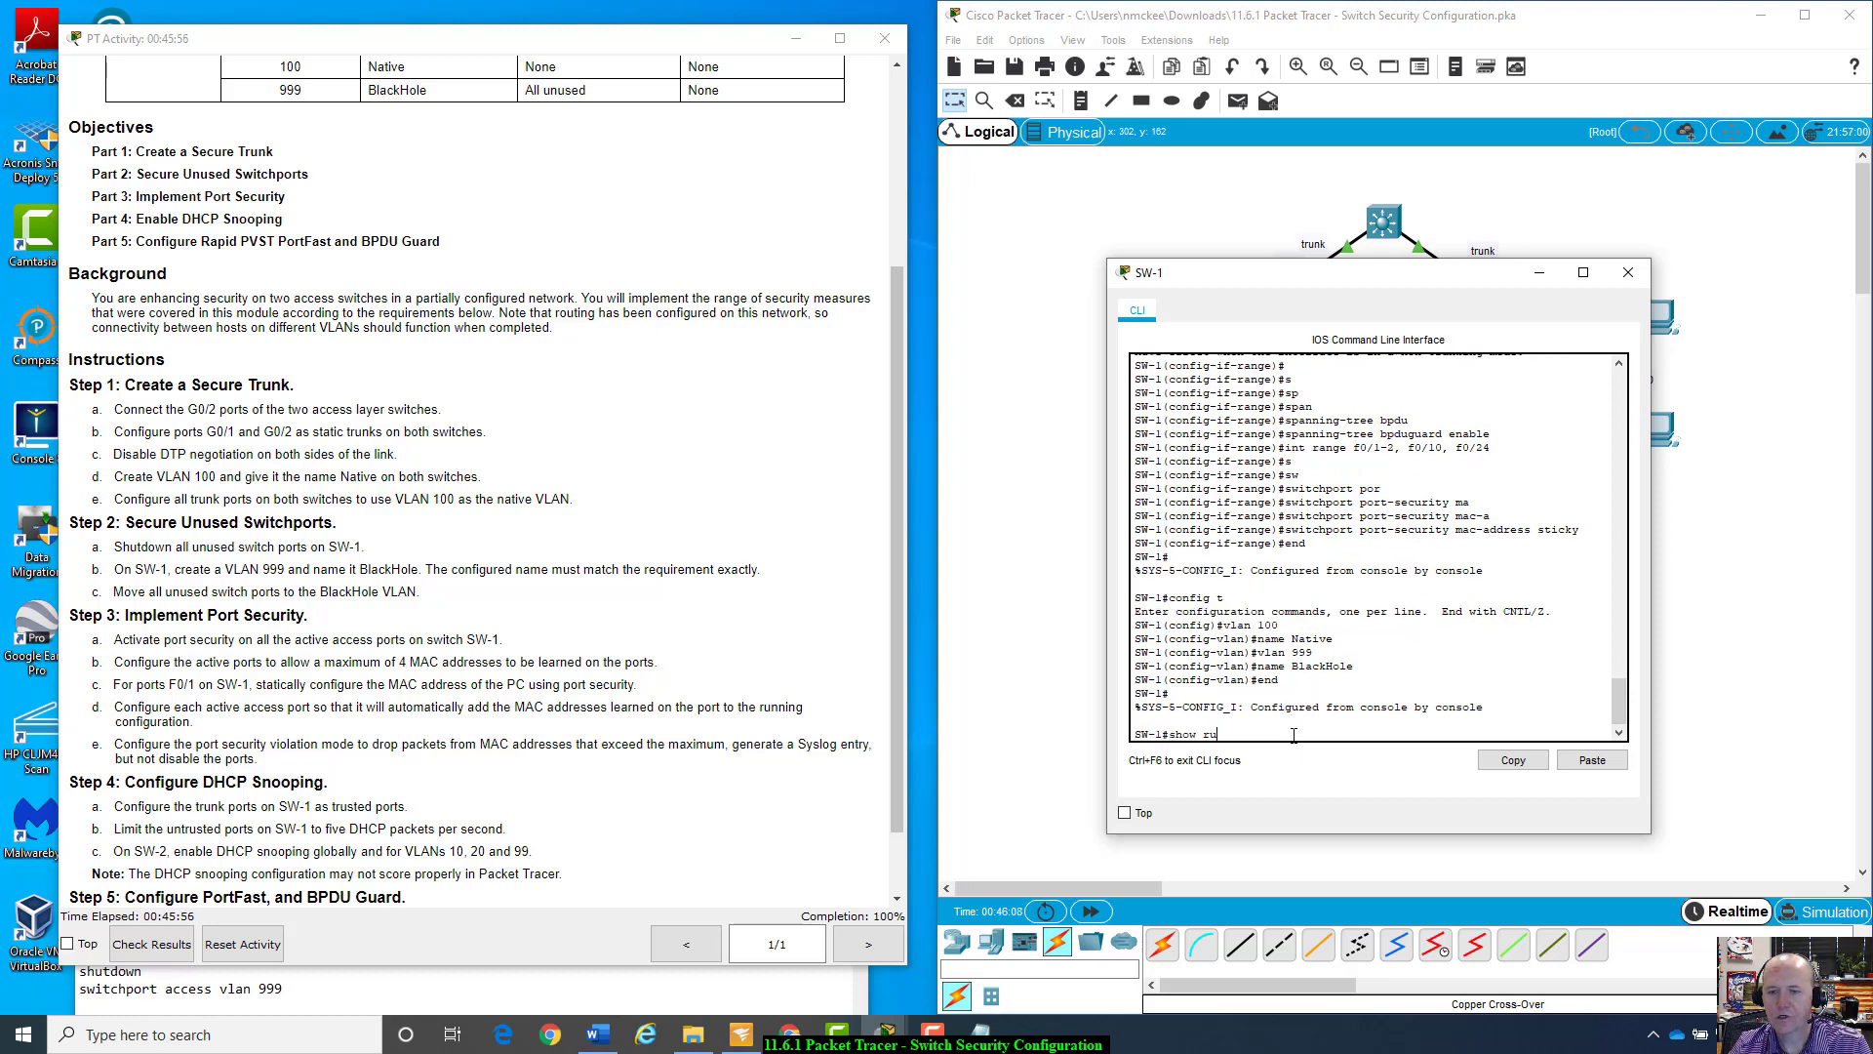
pyautogui.write('n')
pyautogui.press('Return')
pyautogui.press('space')
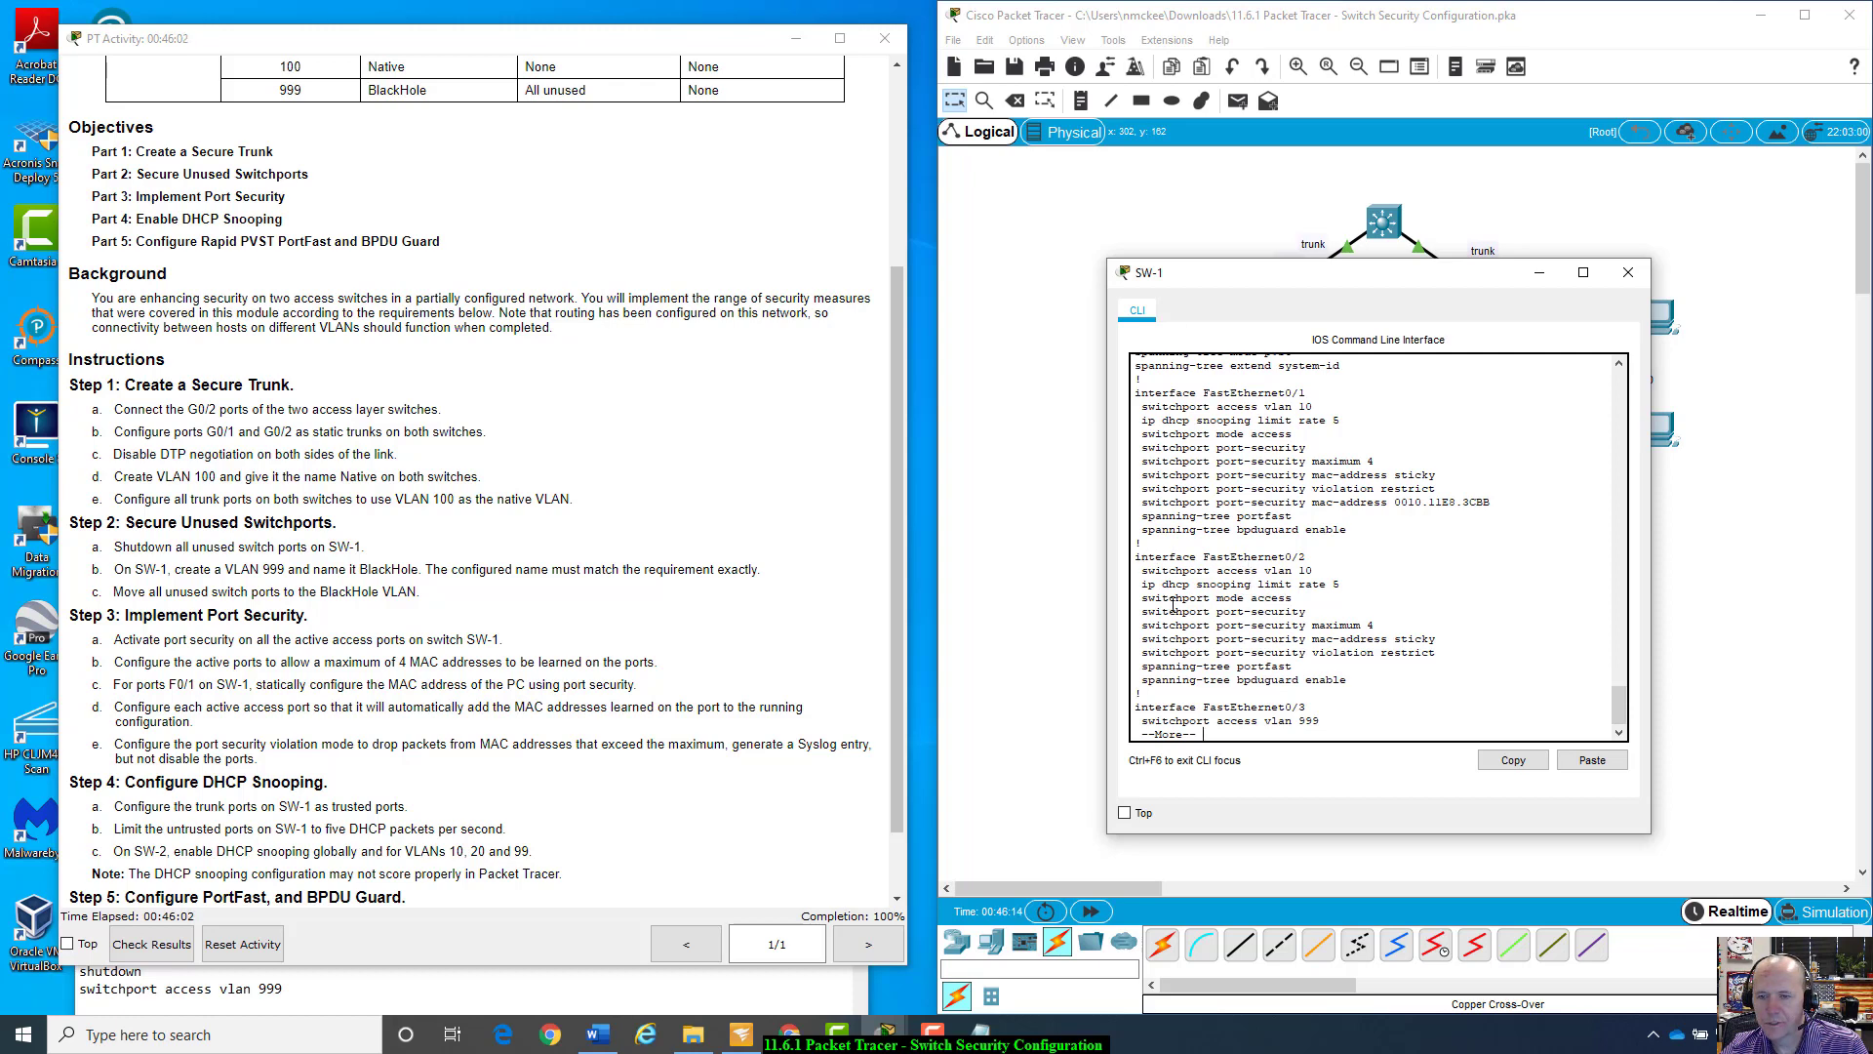
# Step: Examine the port security, PortFast and BPDU Guard settings of FastEthernet0/2, and continue the running configuration to the unused ports
pyautogui.moveTo(1142, 602); pyautogui.dragTo(1447, 639)
pyautogui.moveTo(1312, 639); pyautogui.dragTo(1456, 633)
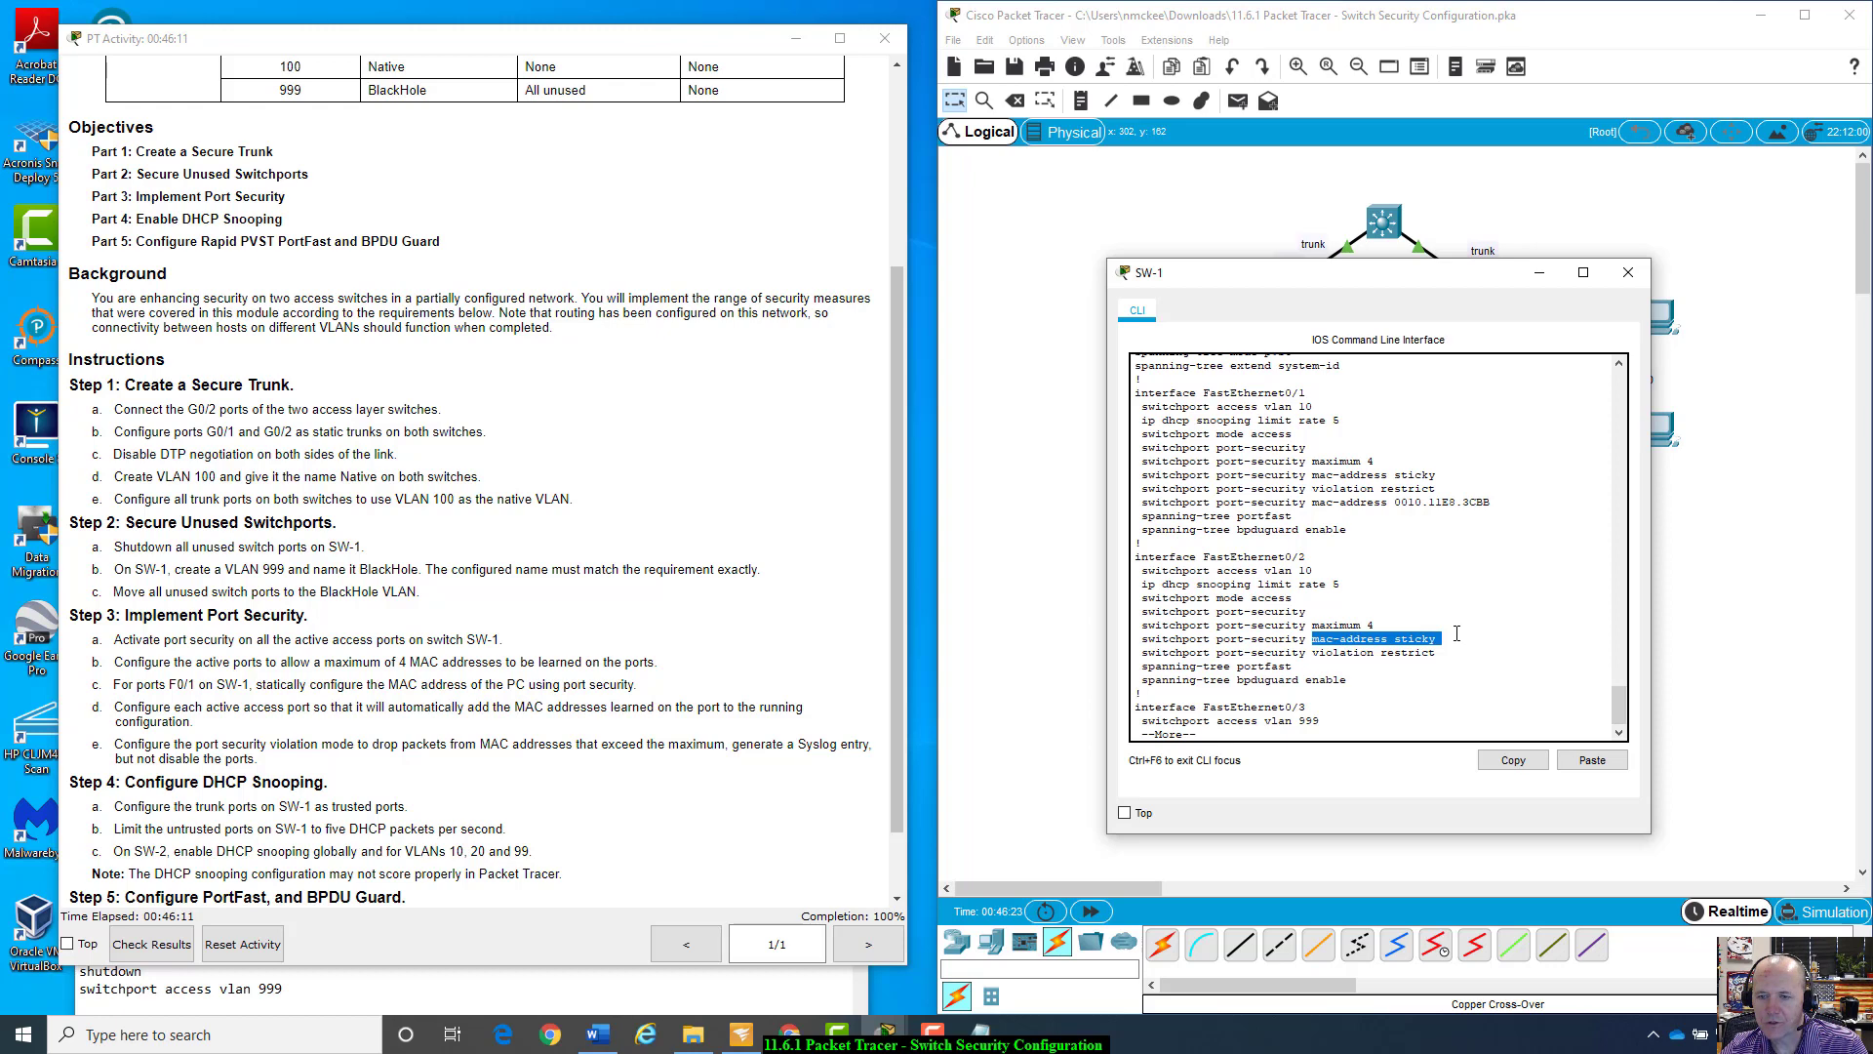
pyautogui.moveTo(1313, 652); pyautogui.dragTo(1438, 652)
pyautogui.click(1289, 667)
pyautogui.moveTo(1162, 666); pyautogui.dragTo(1371, 685)
pyautogui.click(1372, 689)
pyautogui.scroll(-1, 1375, 693)
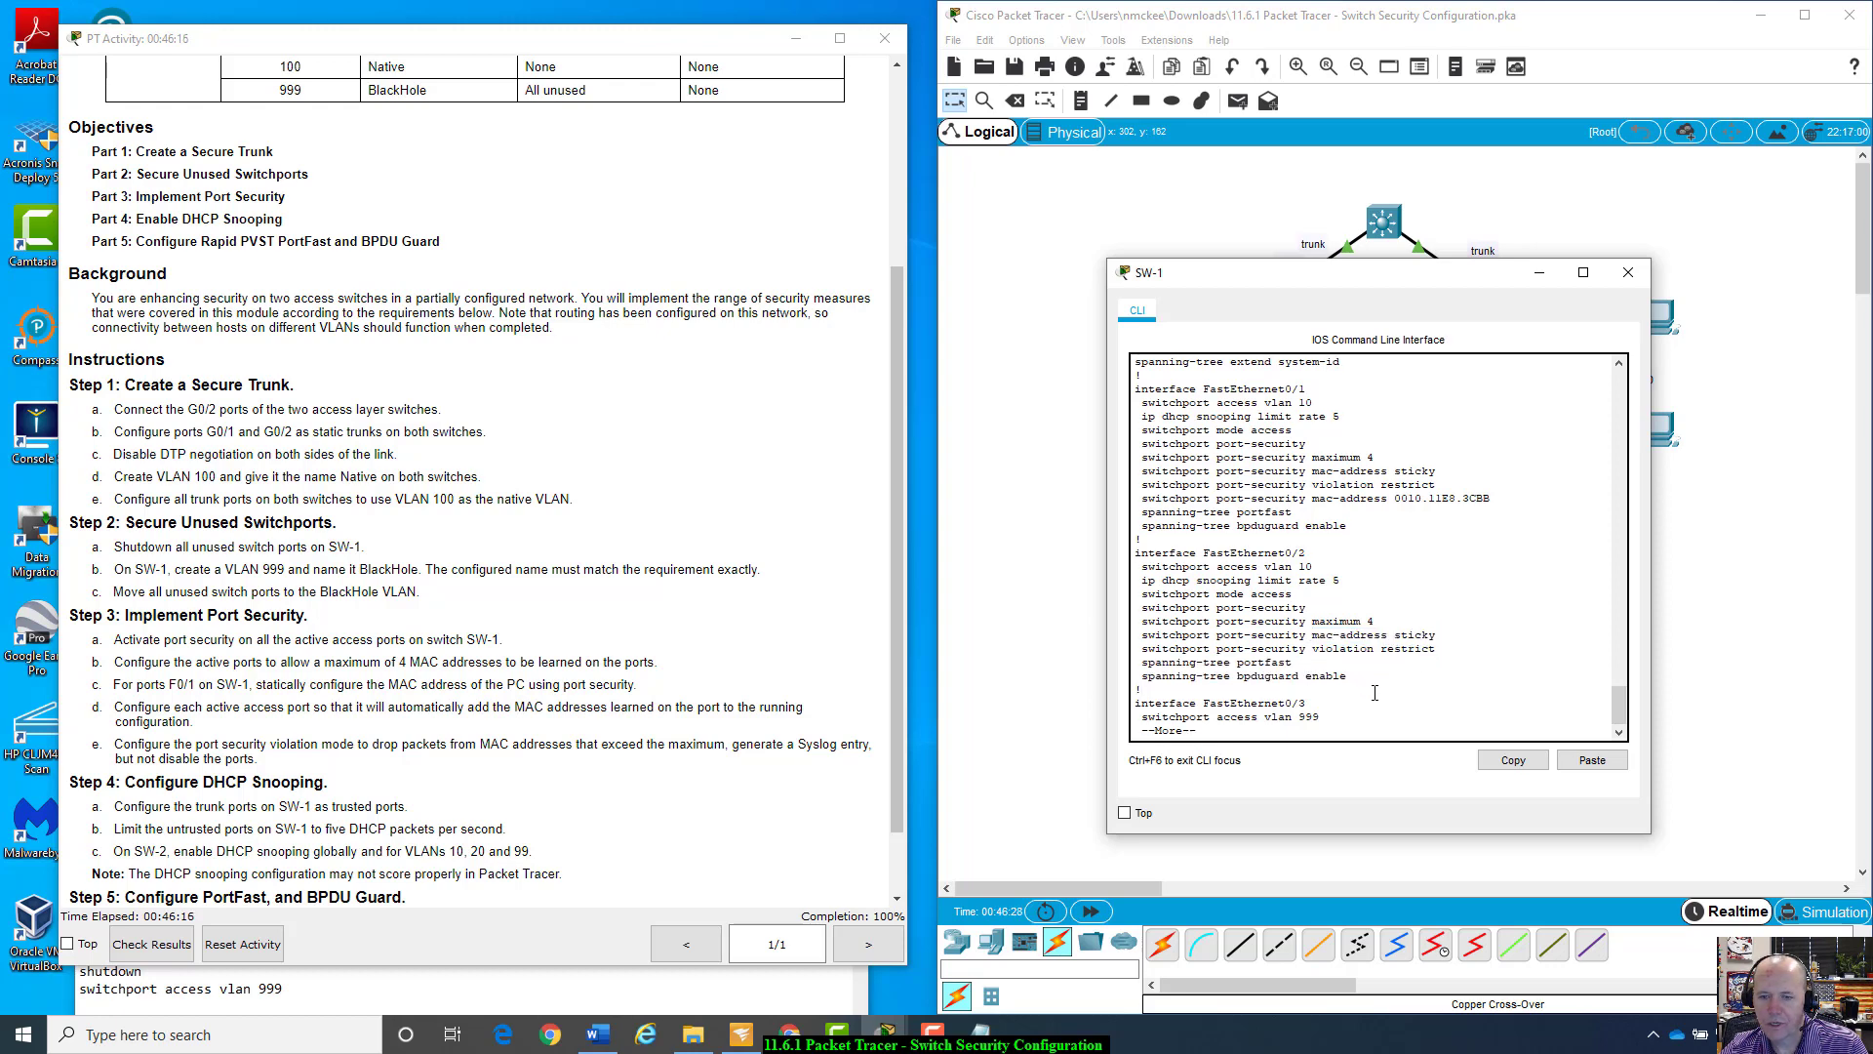
pyautogui.press('space')
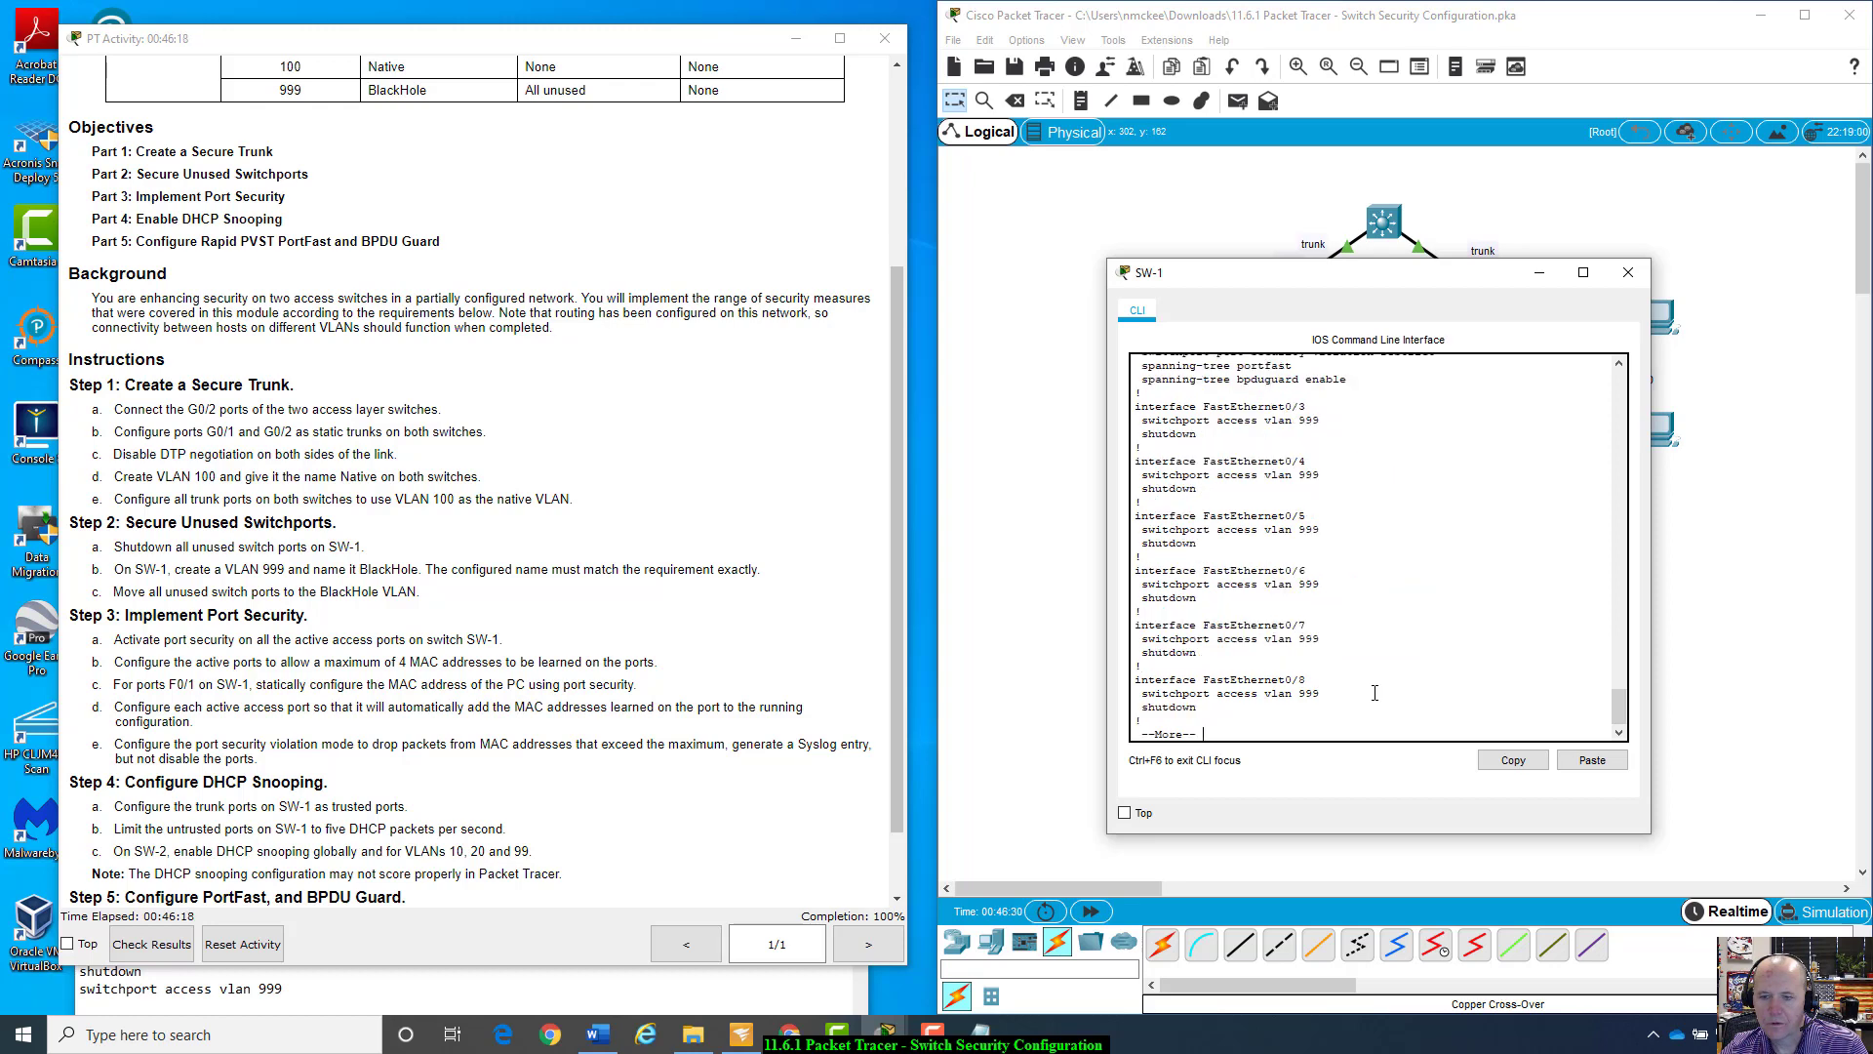
# Step: Close SW-1's command line and review the activity instructions down to the PortFast and BPDU Guard section
pyautogui.press('space')
pyautogui.click(1628, 273)
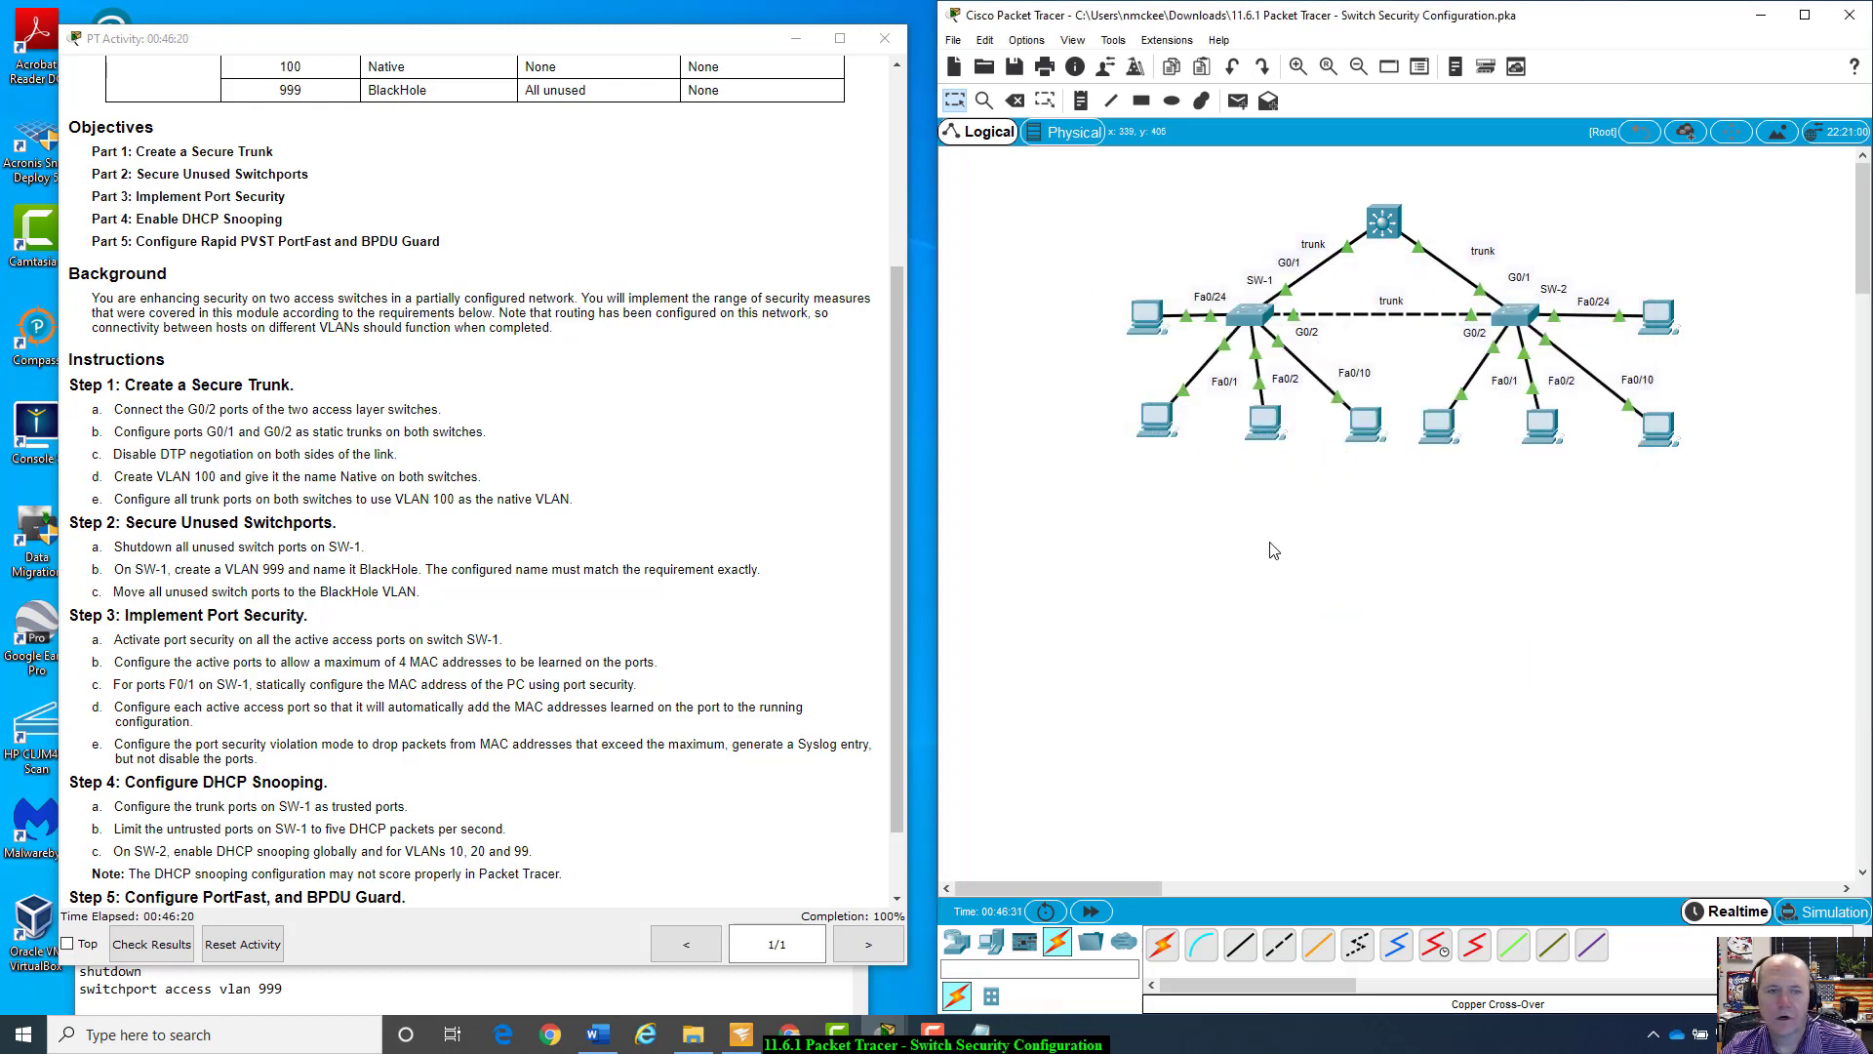
pyautogui.scroll(3, 683, 722)
pyautogui.scroll(-4, 683, 722)
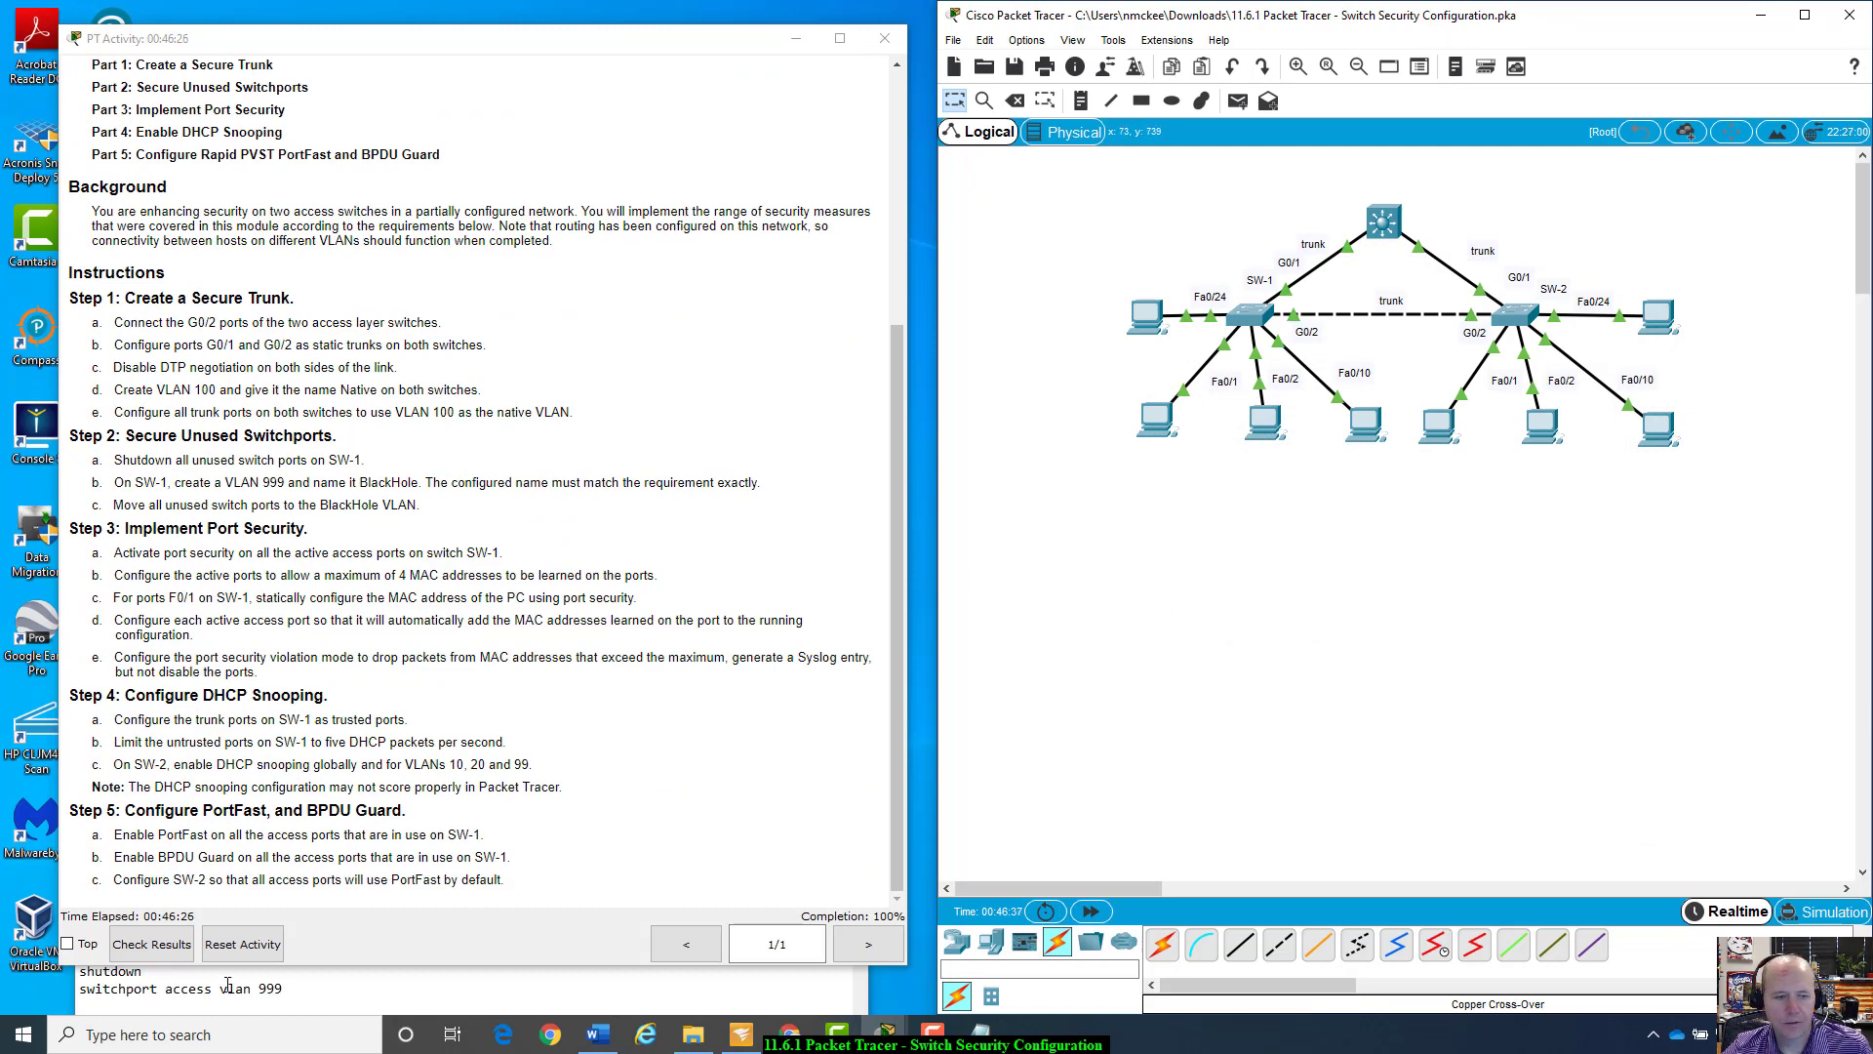
# Step: Check the activity results by assessment item, and return to the instructions with their window placed beside the topology
pyautogui.click(151, 946)
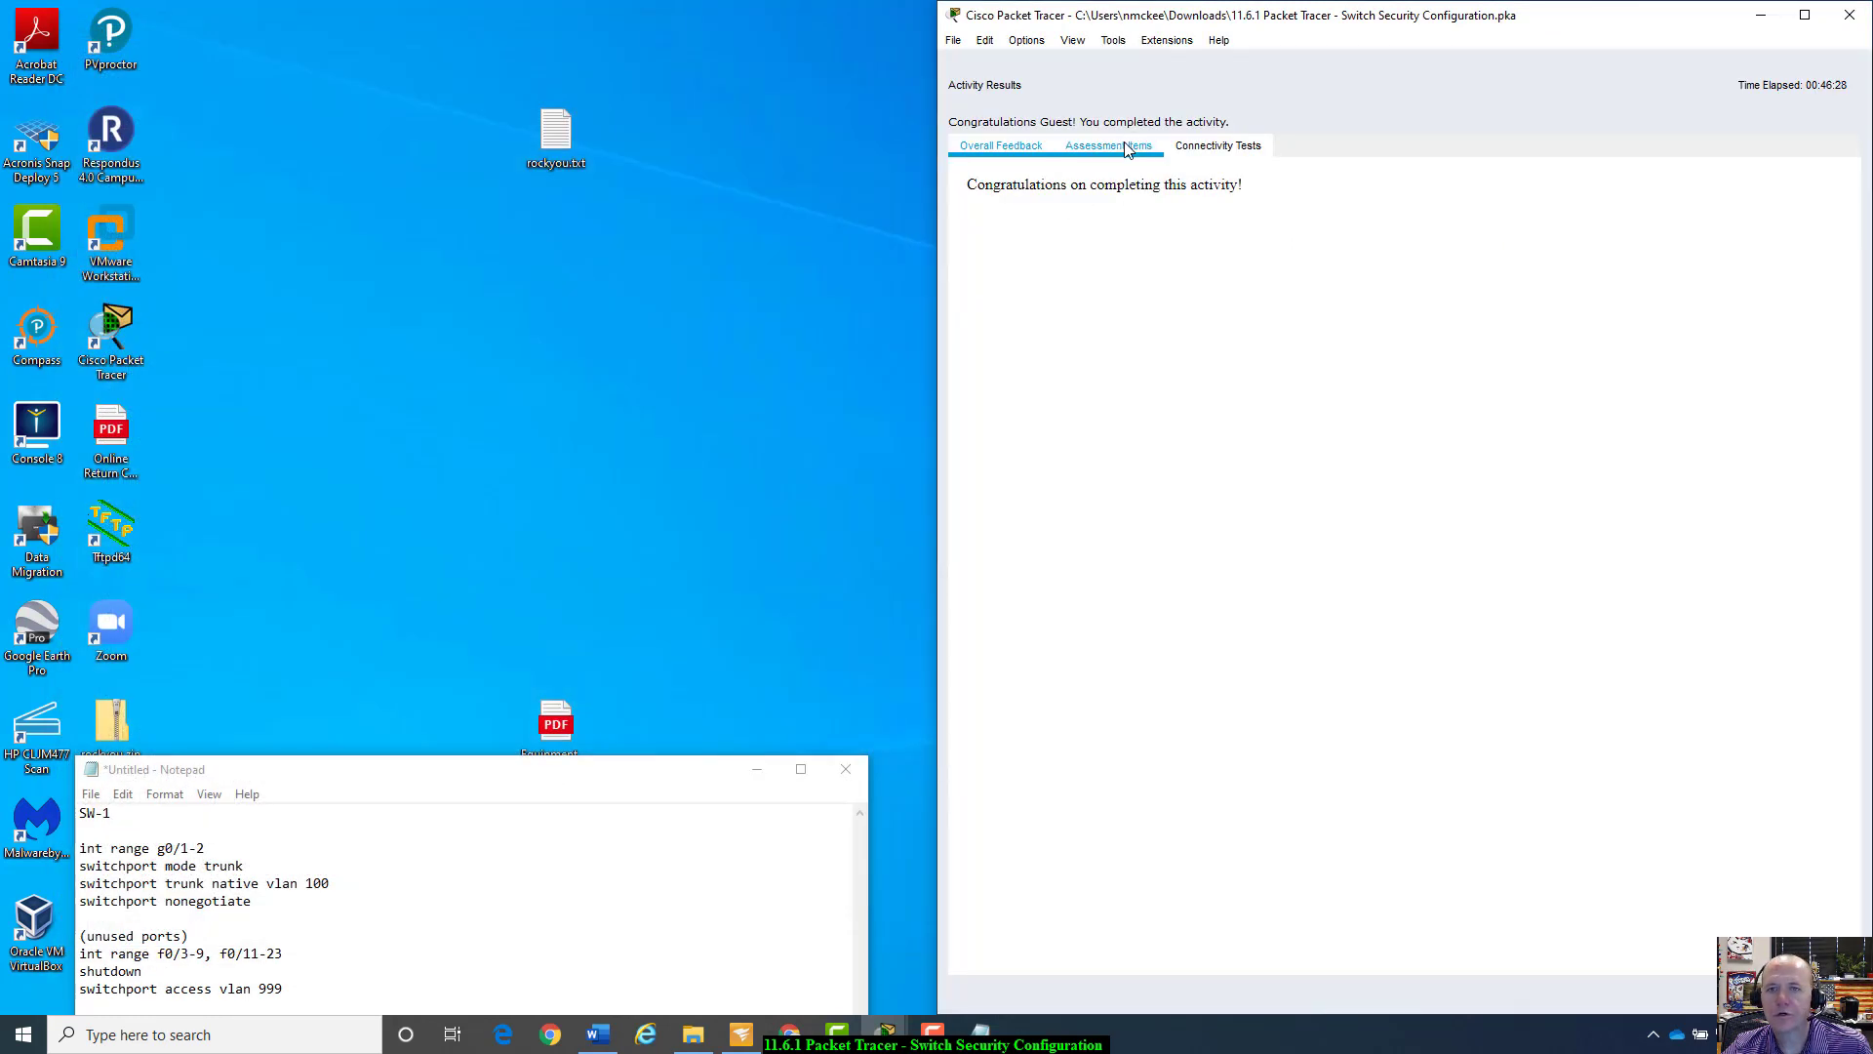
pyautogui.click(1129, 149)
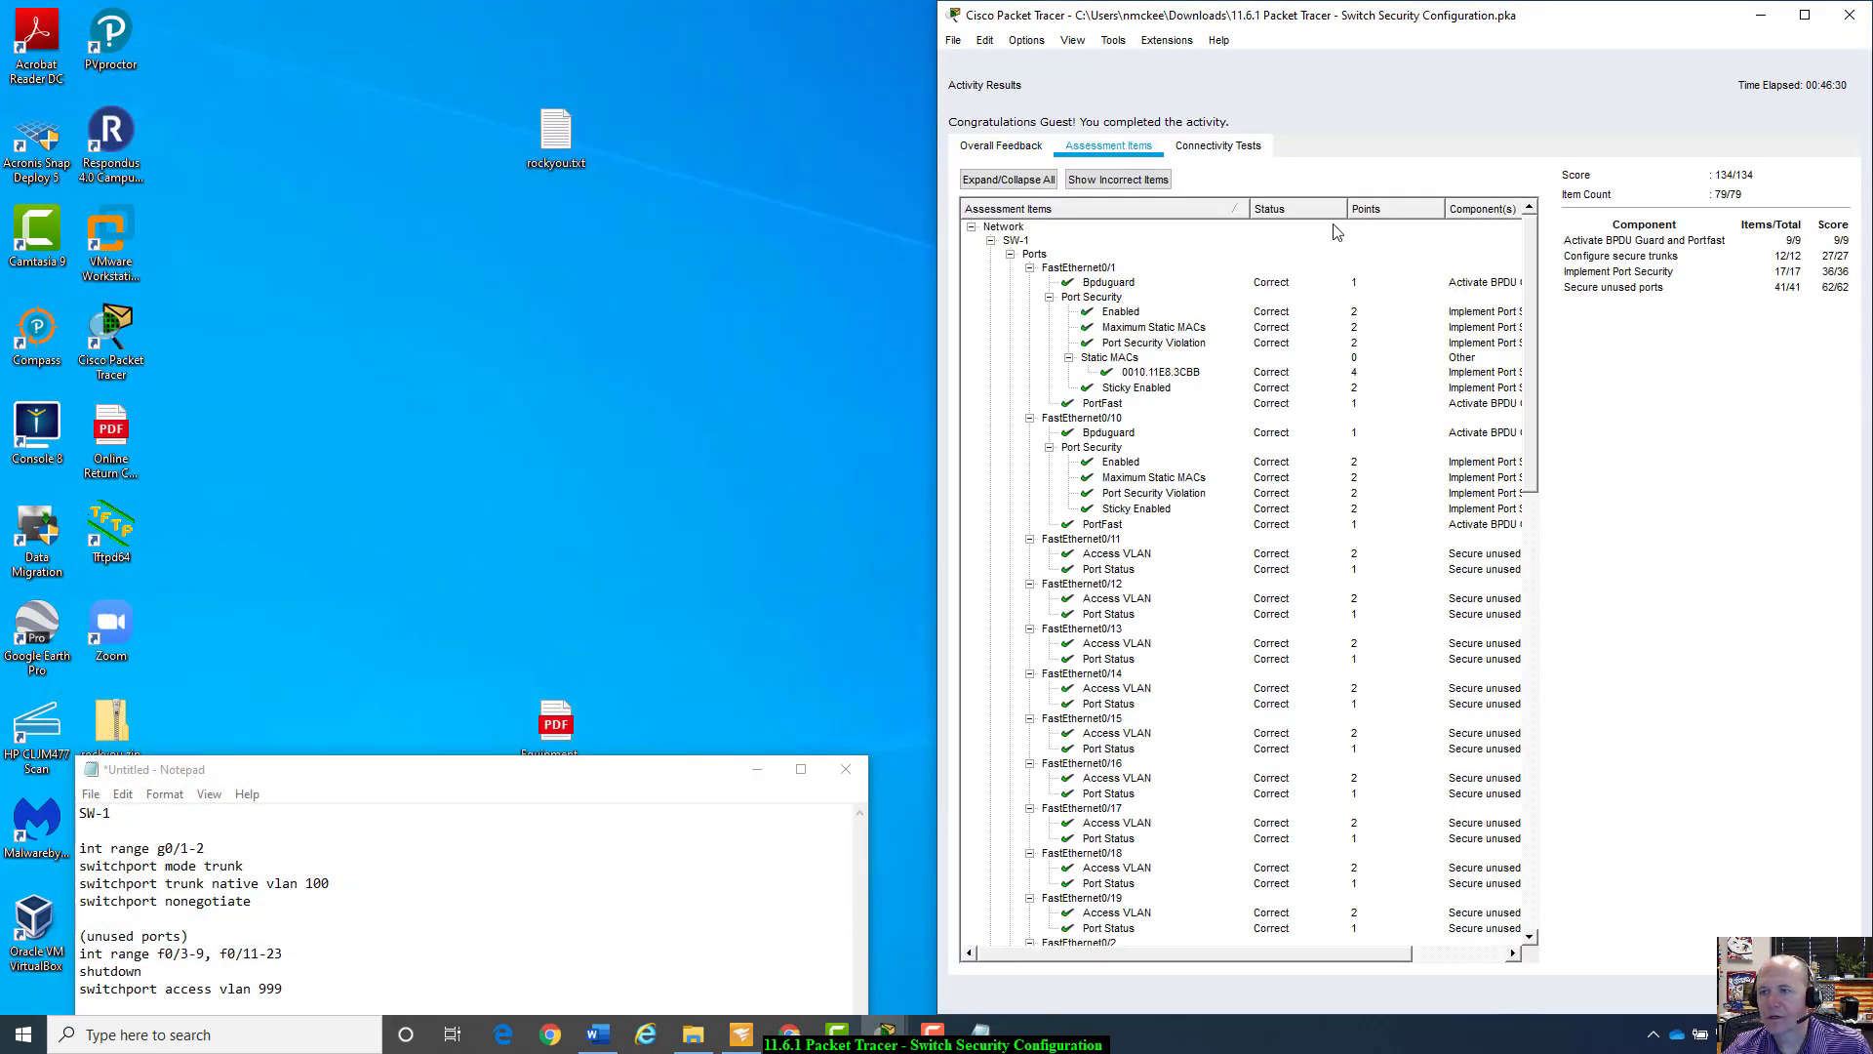
pyautogui.click(1813, 993)
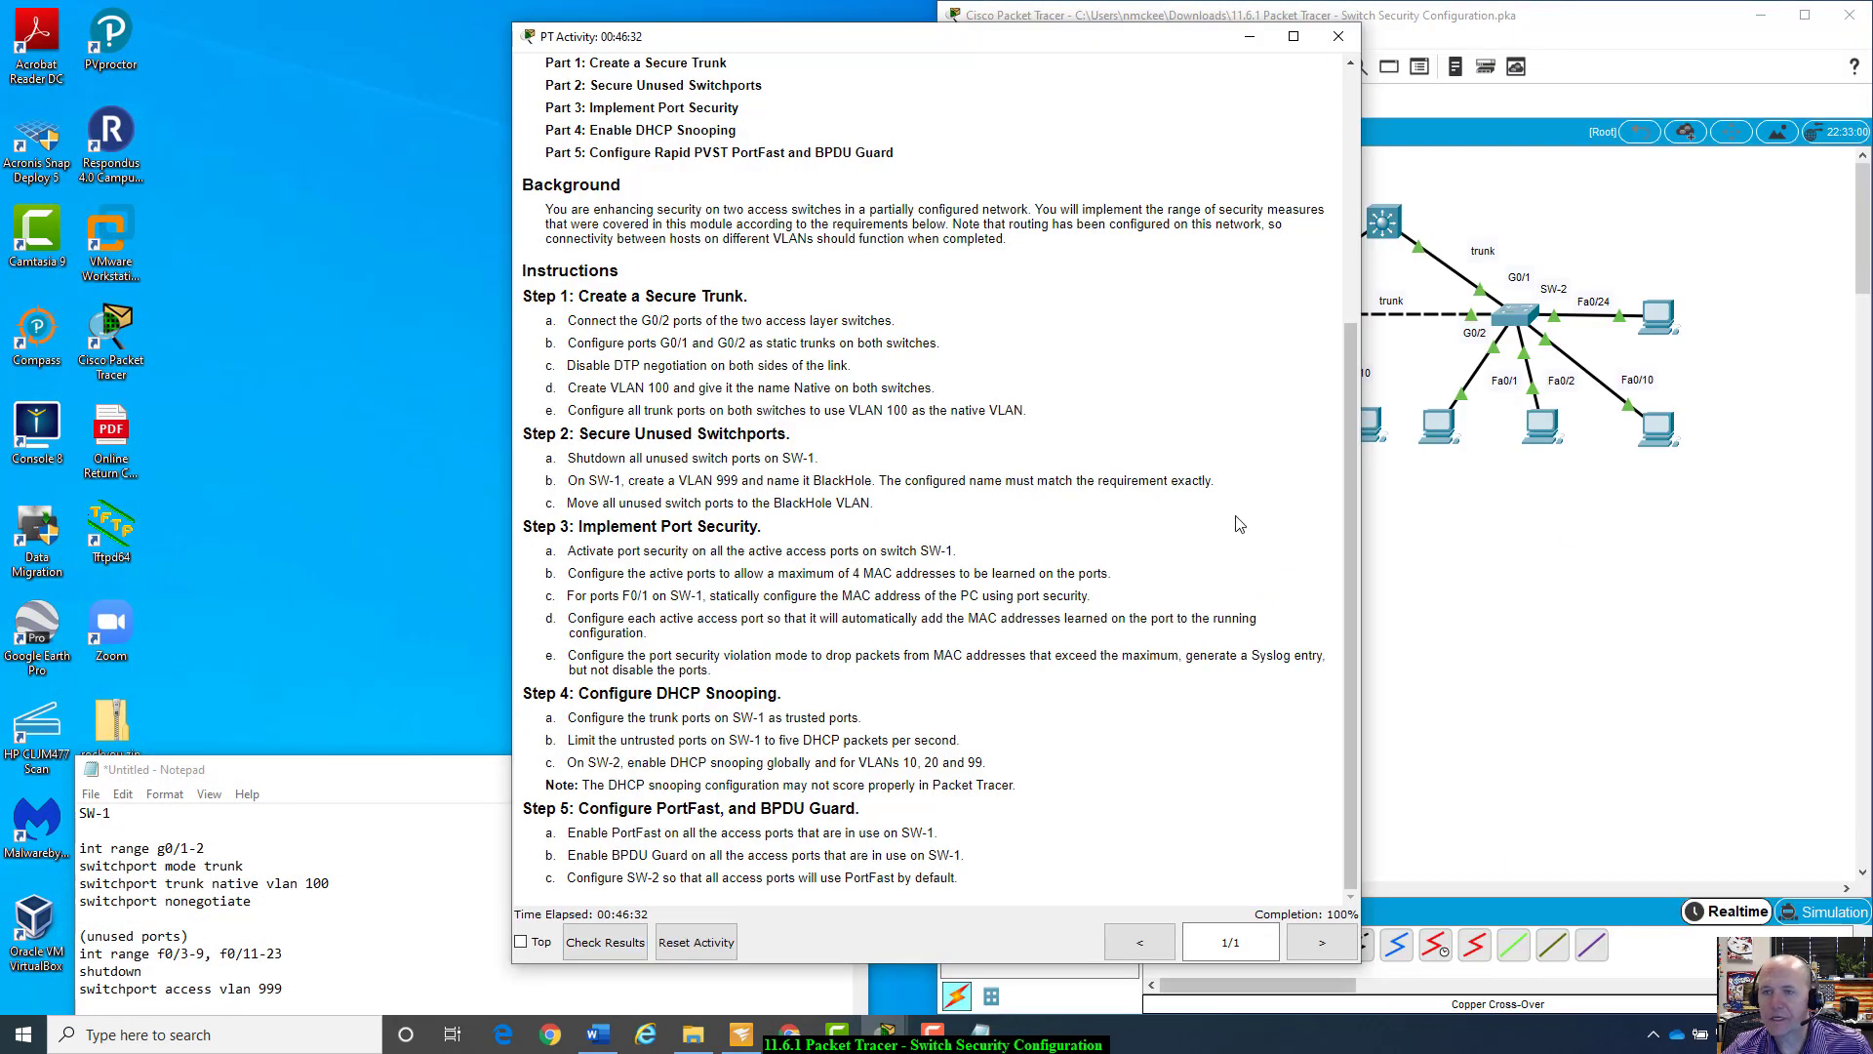
pyautogui.moveTo(1118, 25); pyautogui.dragTo(504, 33)
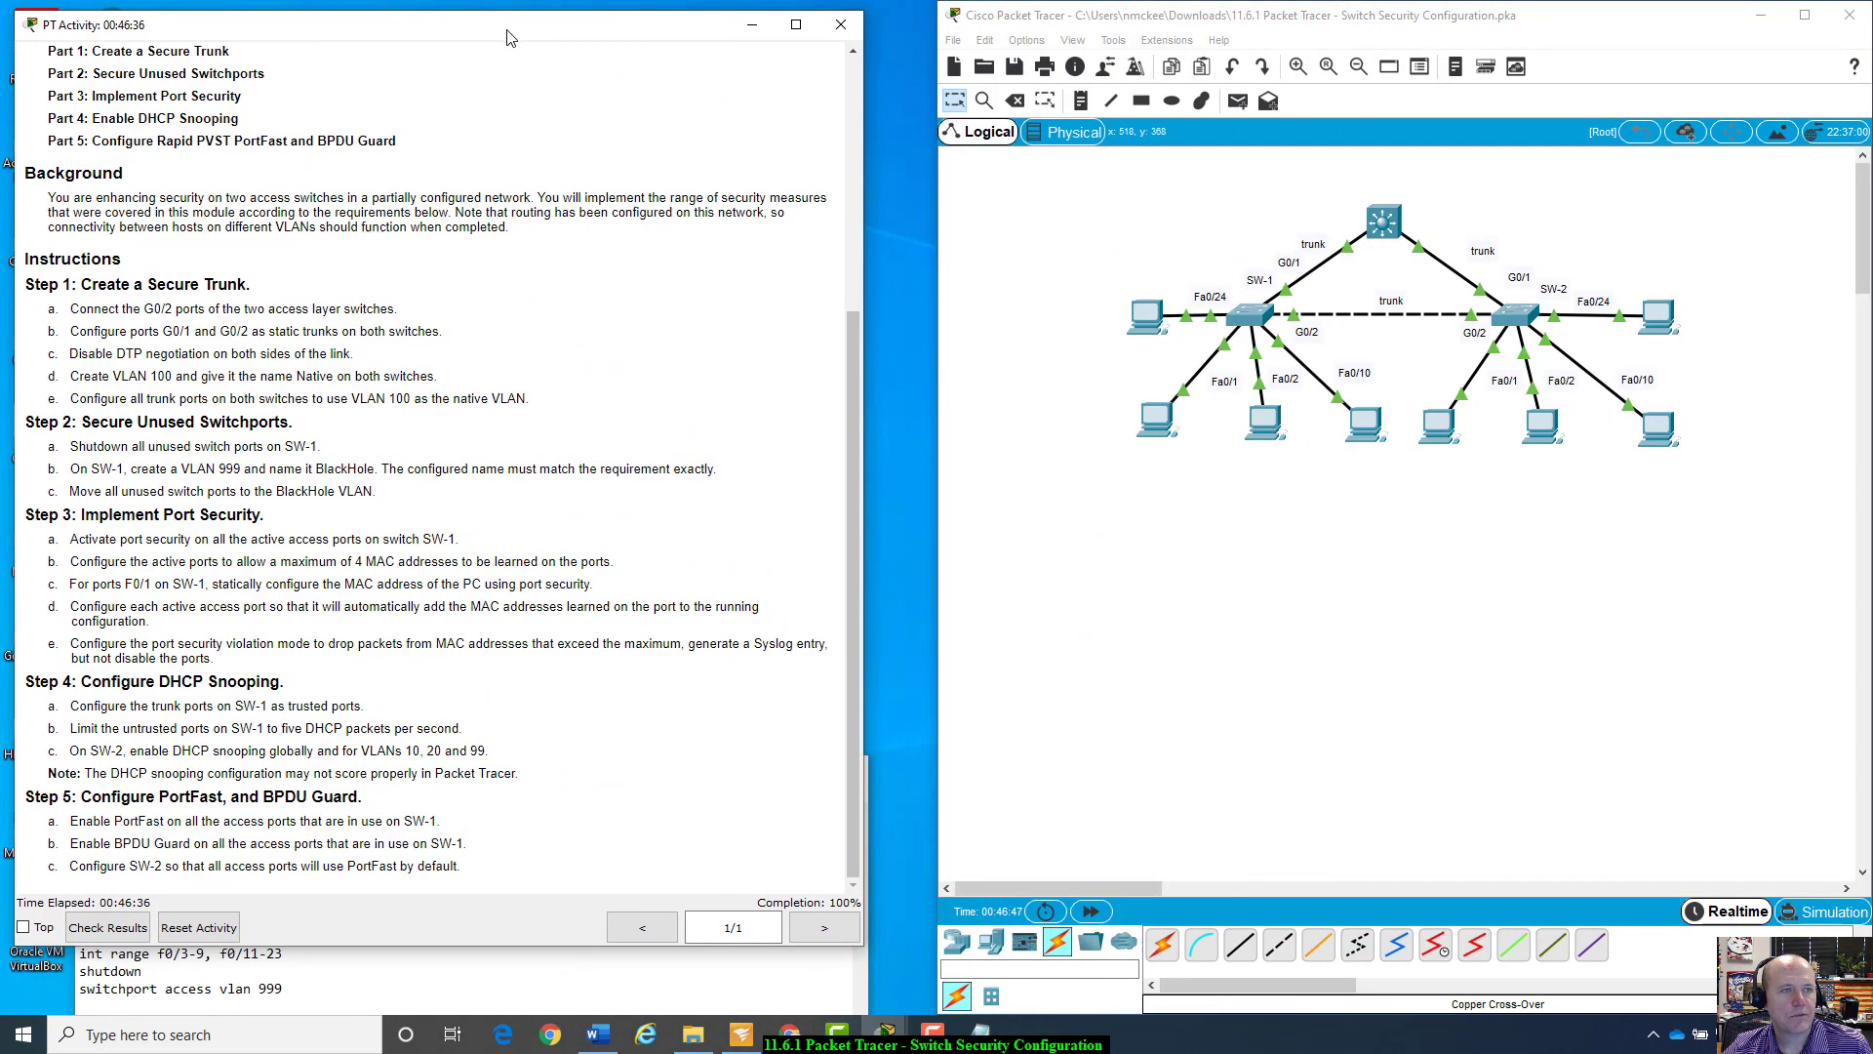